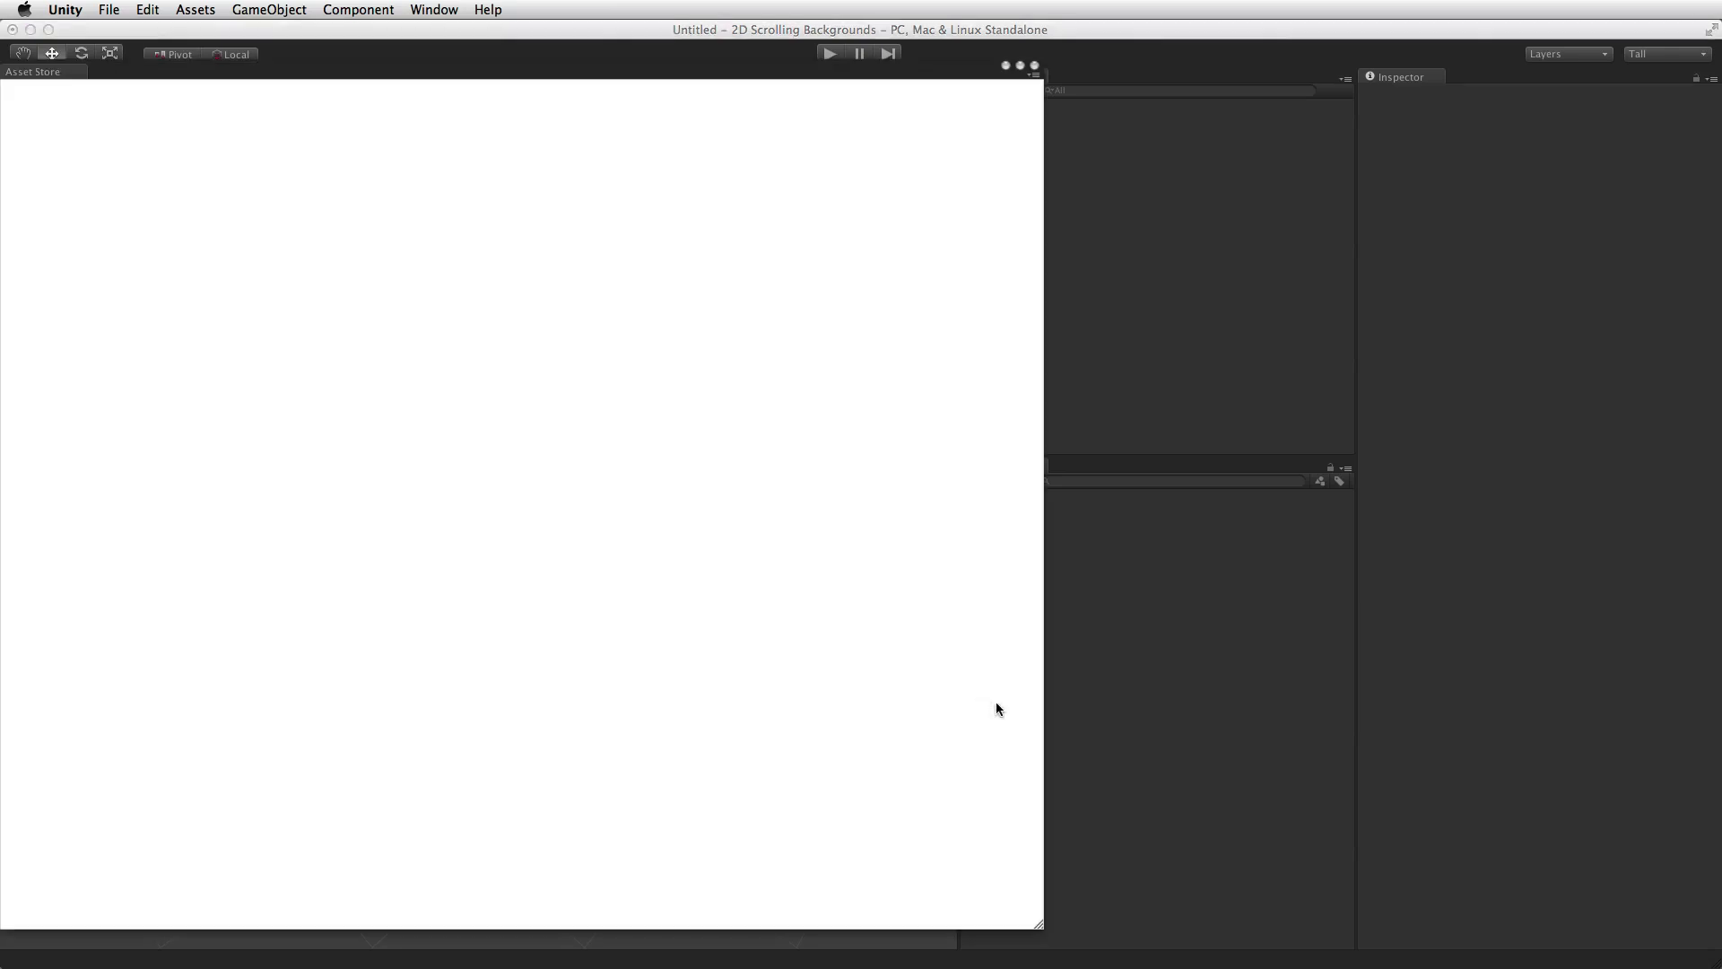
- Open the Asset Store and search it for "space shooter"
click(450, 9)
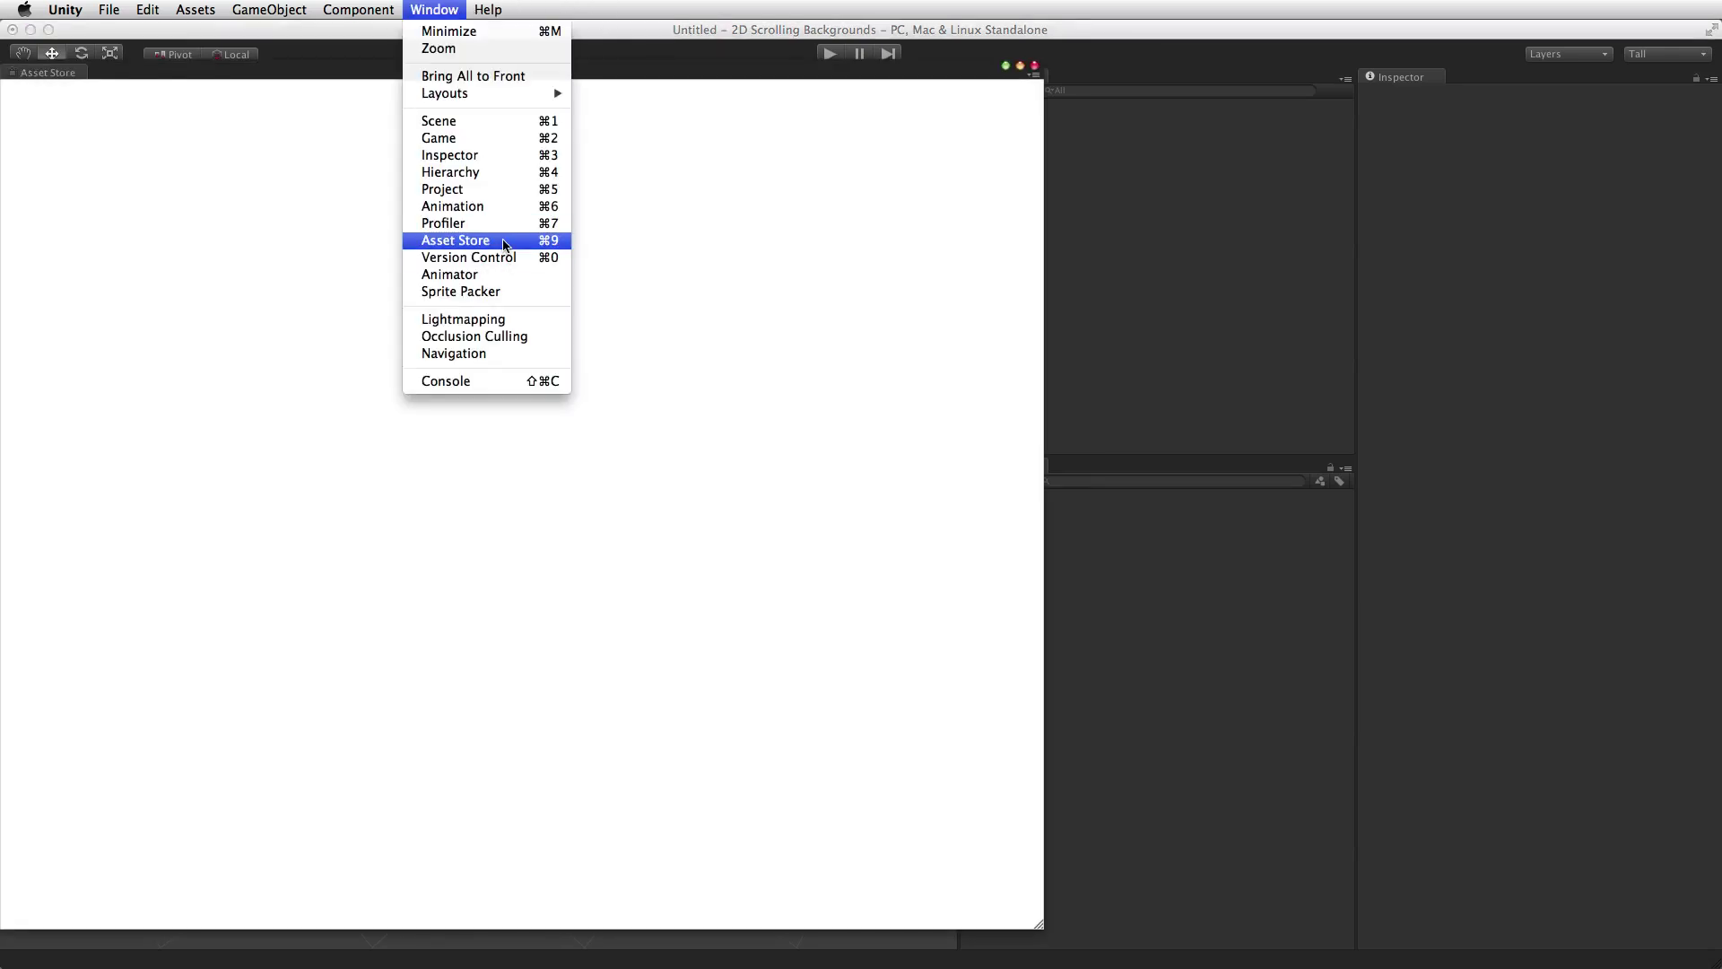
click(821, 306)
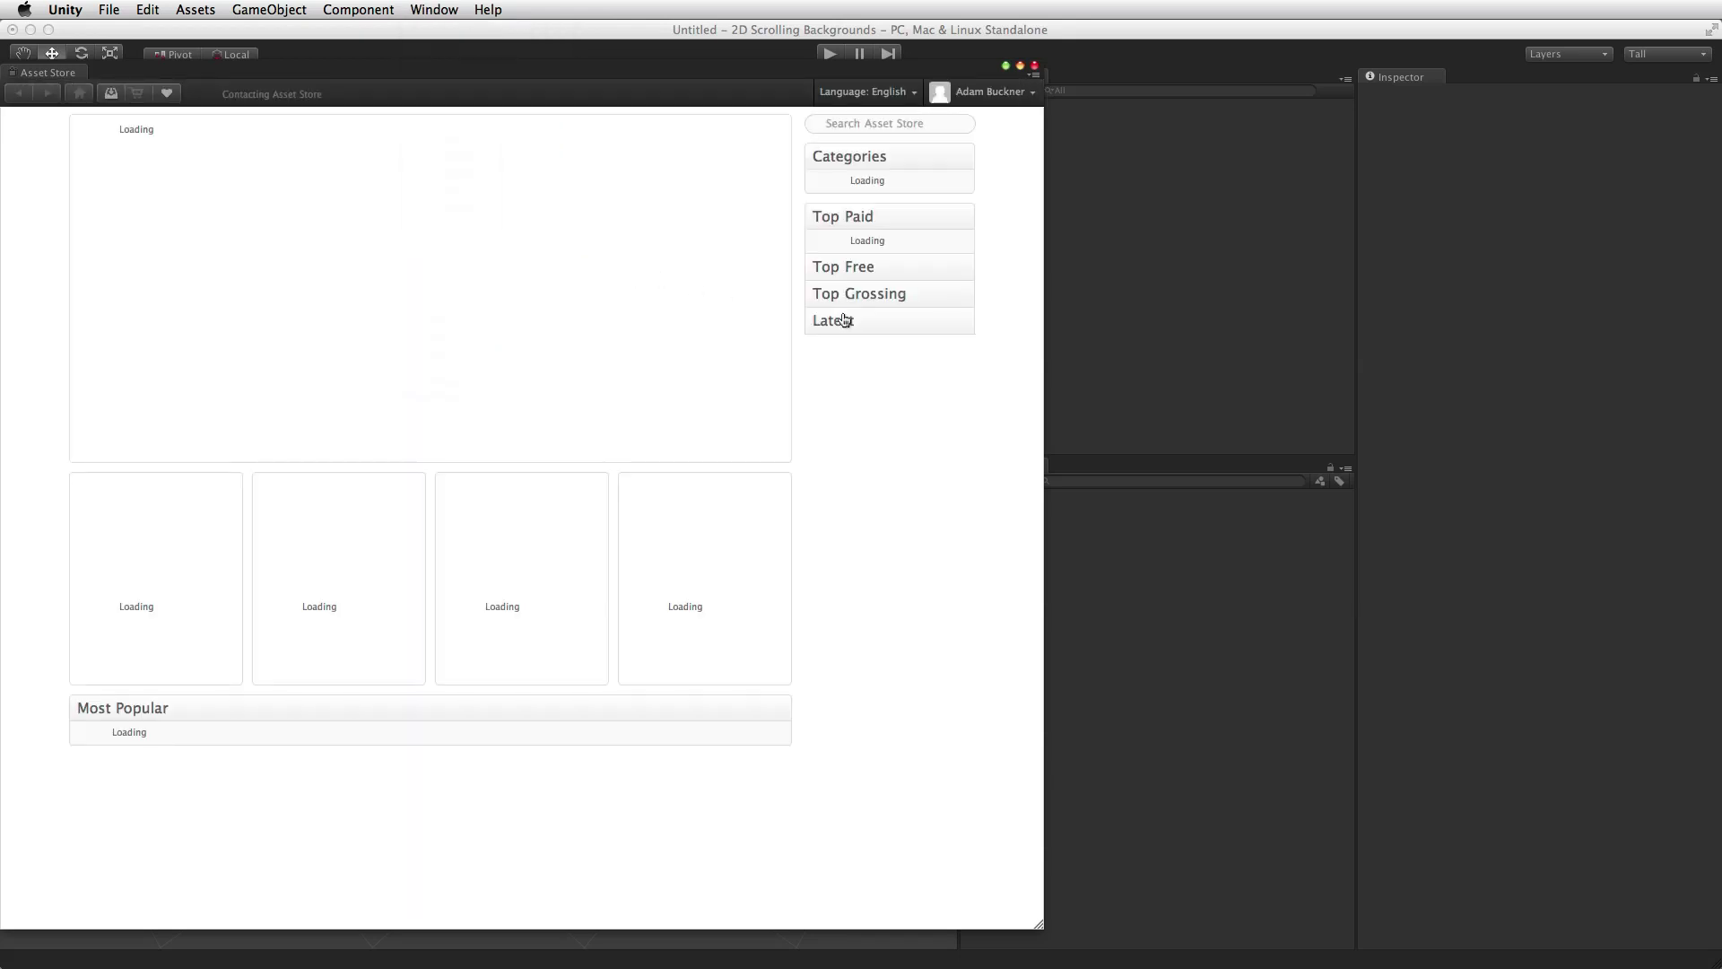
click(840, 124)
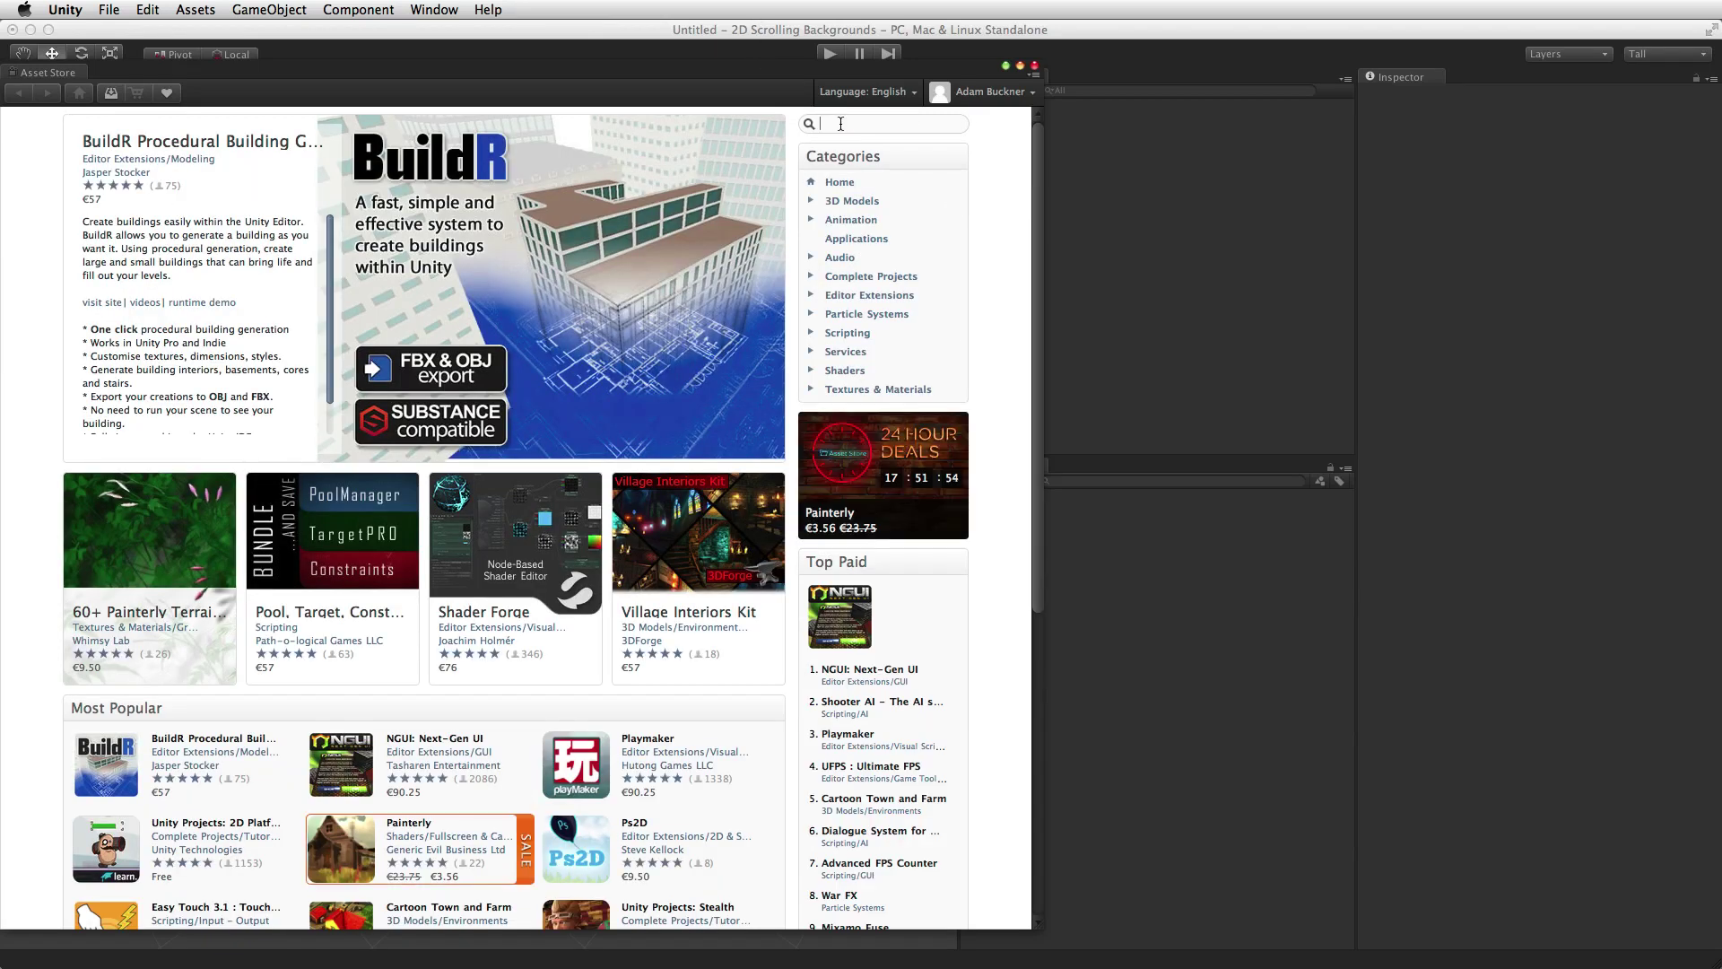
text(space shooter)
key(Return)
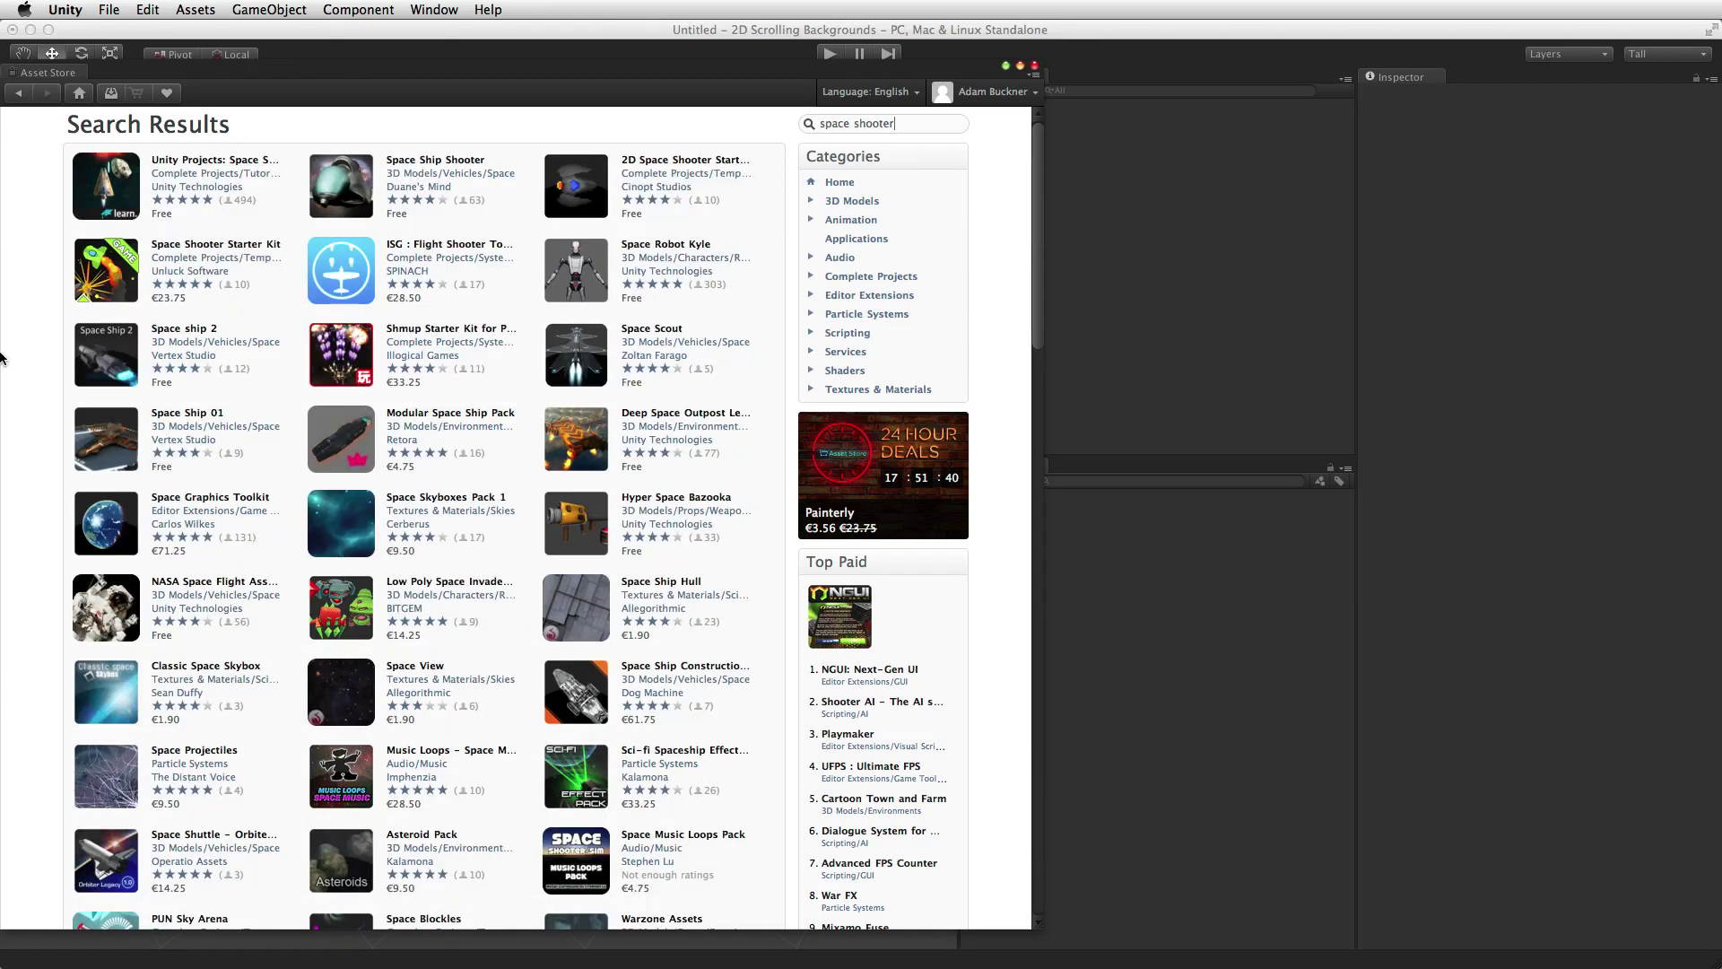
- Import the full Unity Projects: Space Shooter package into the project and close the Asset Store
click(112, 176)
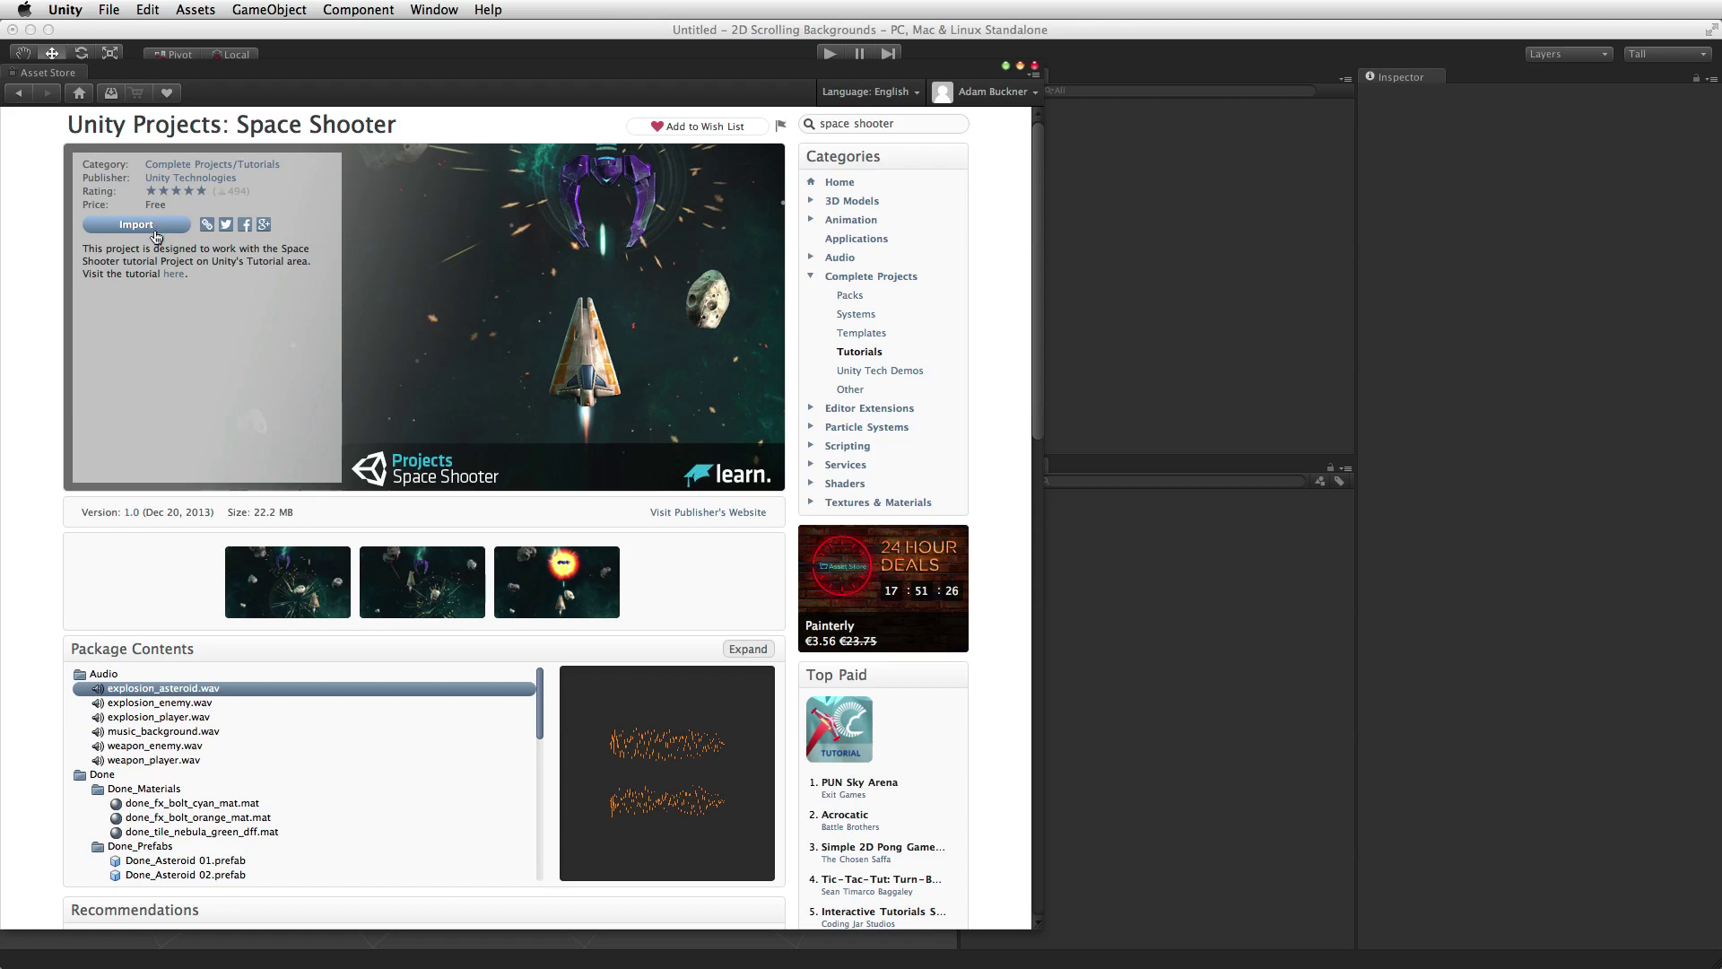
click(157, 225)
scroll(606, 365, down, 15)
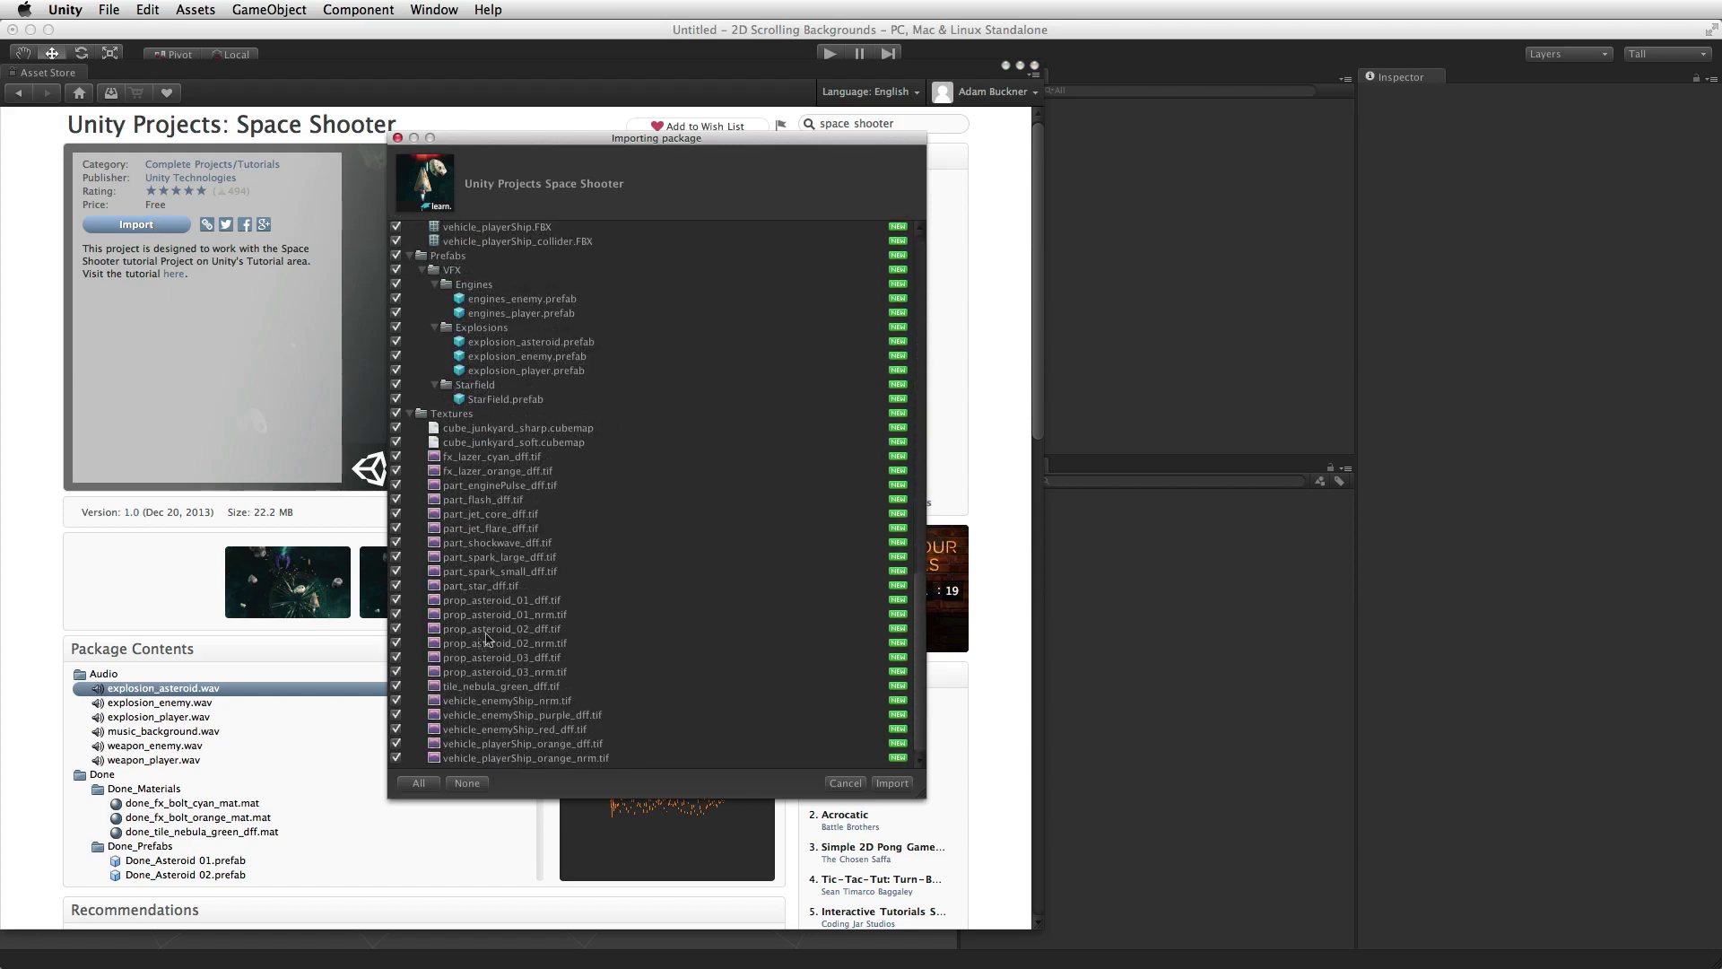
scroll(405, 524, up, 10)
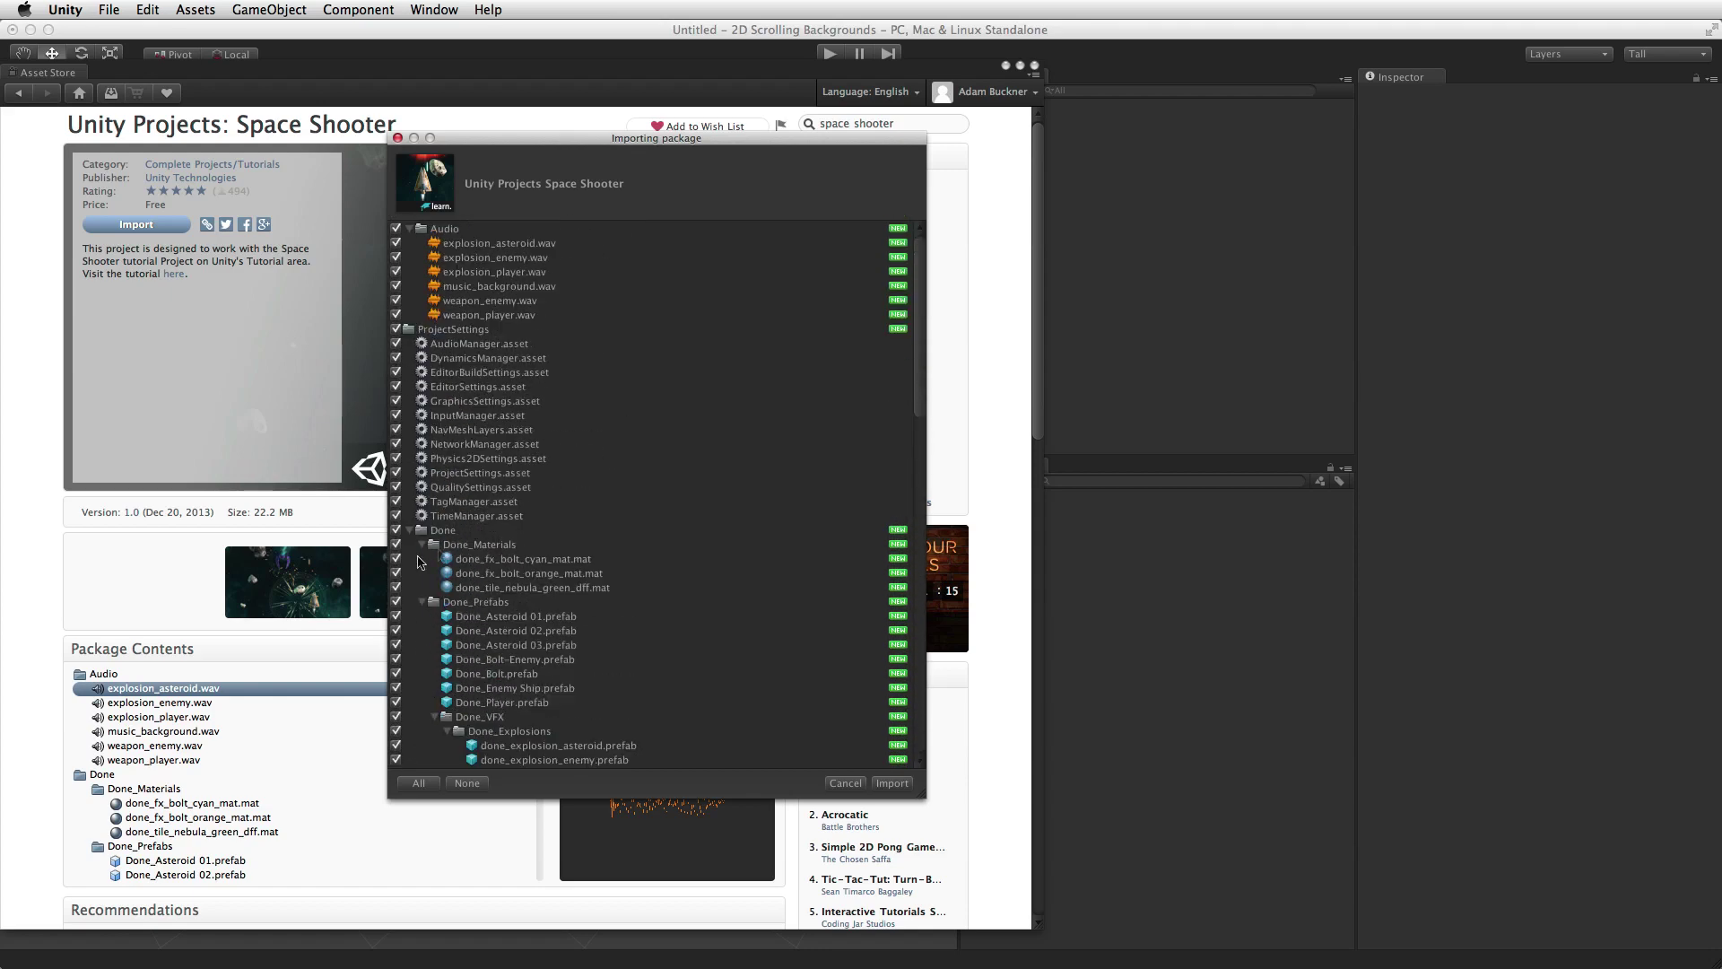
click(906, 784)
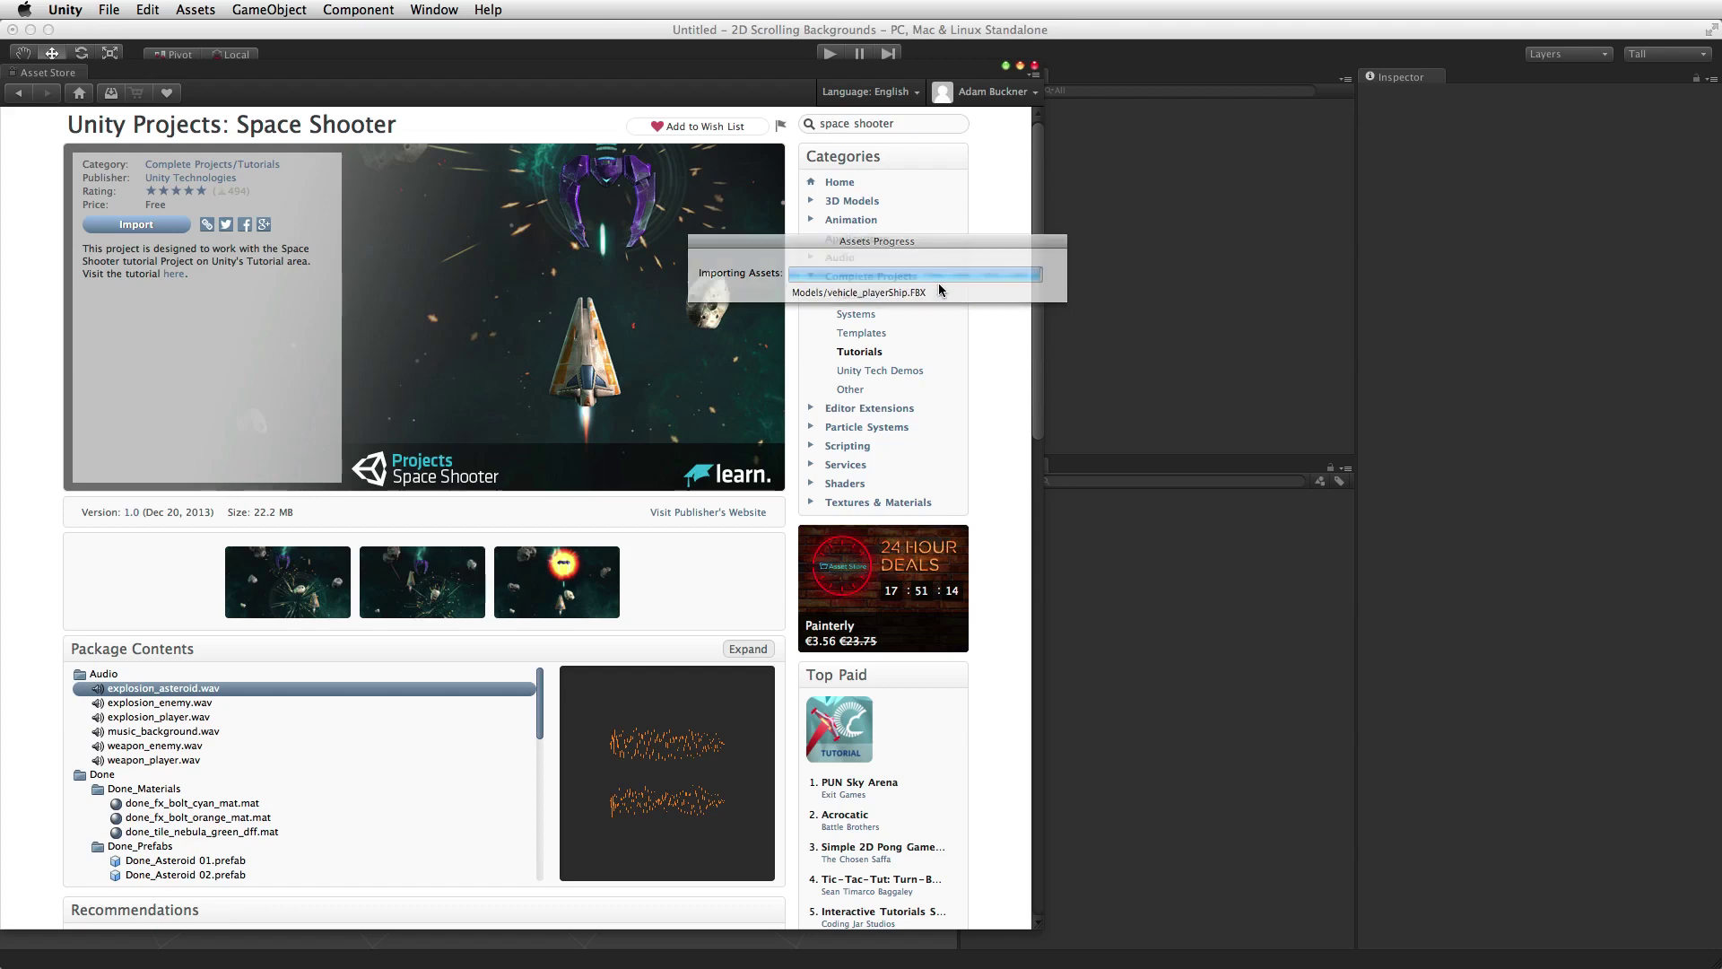
click(1034, 66)
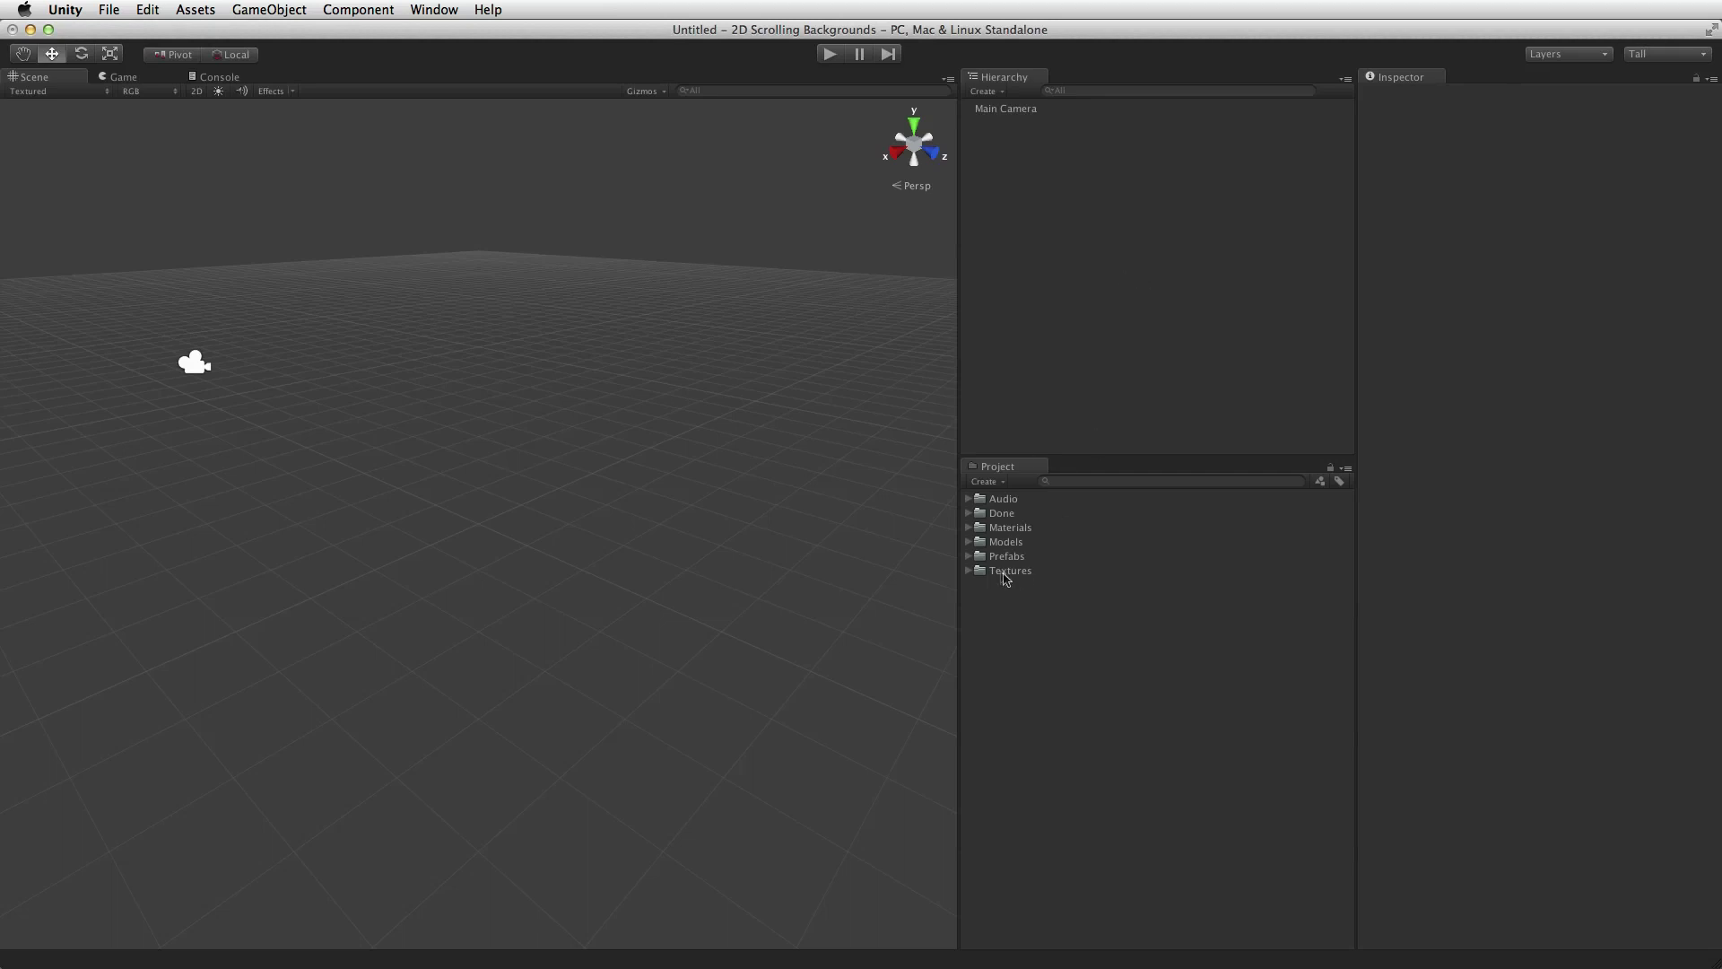
- Expand the Done folder and create a new top-level project folder named Other Stuff
click(969, 513)
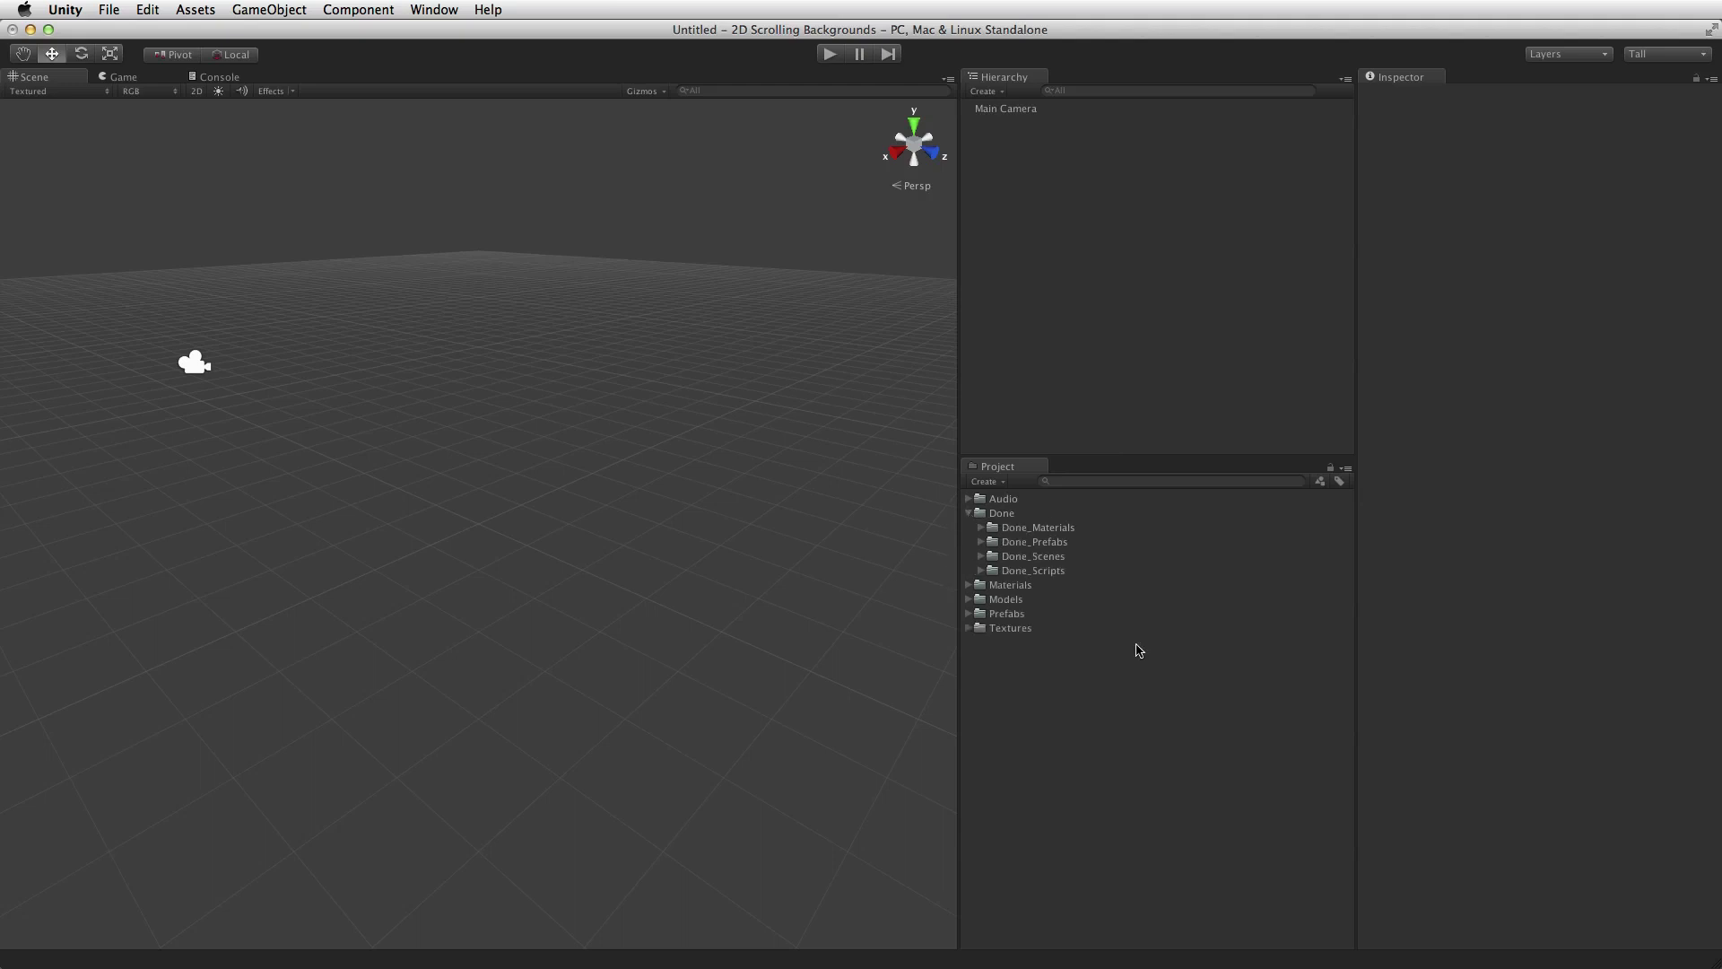
click(1002, 484)
click(1000, 499)
text(Ot)
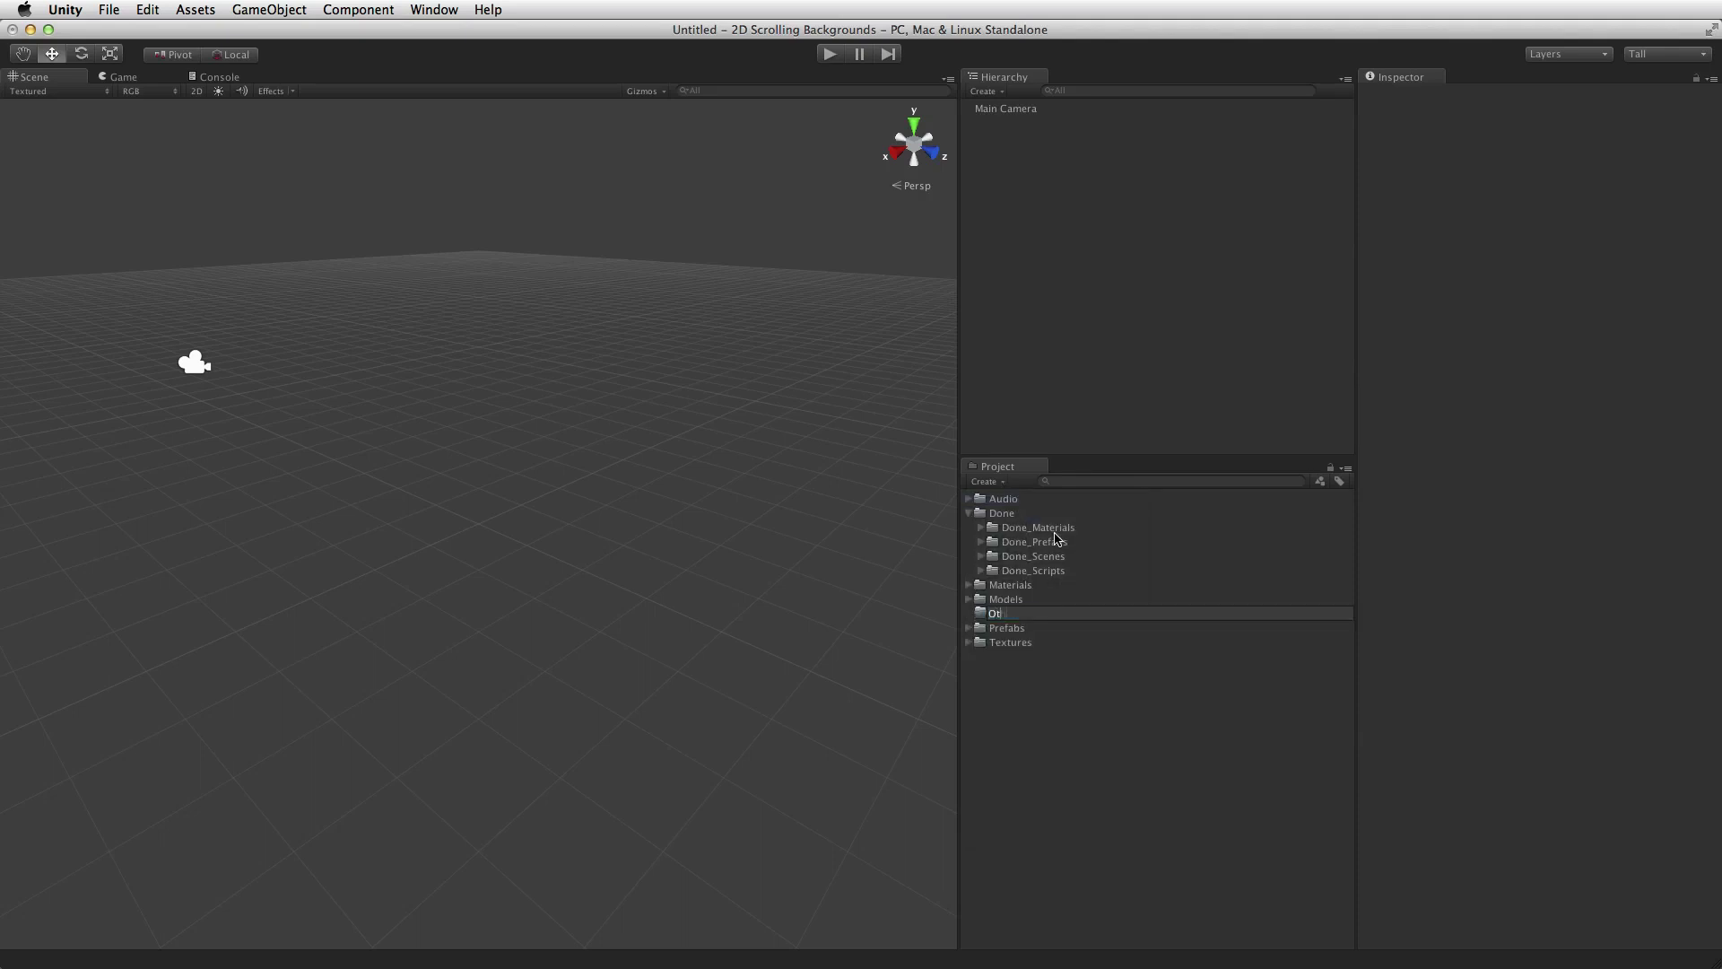
text(her Stuff)
key(Return)
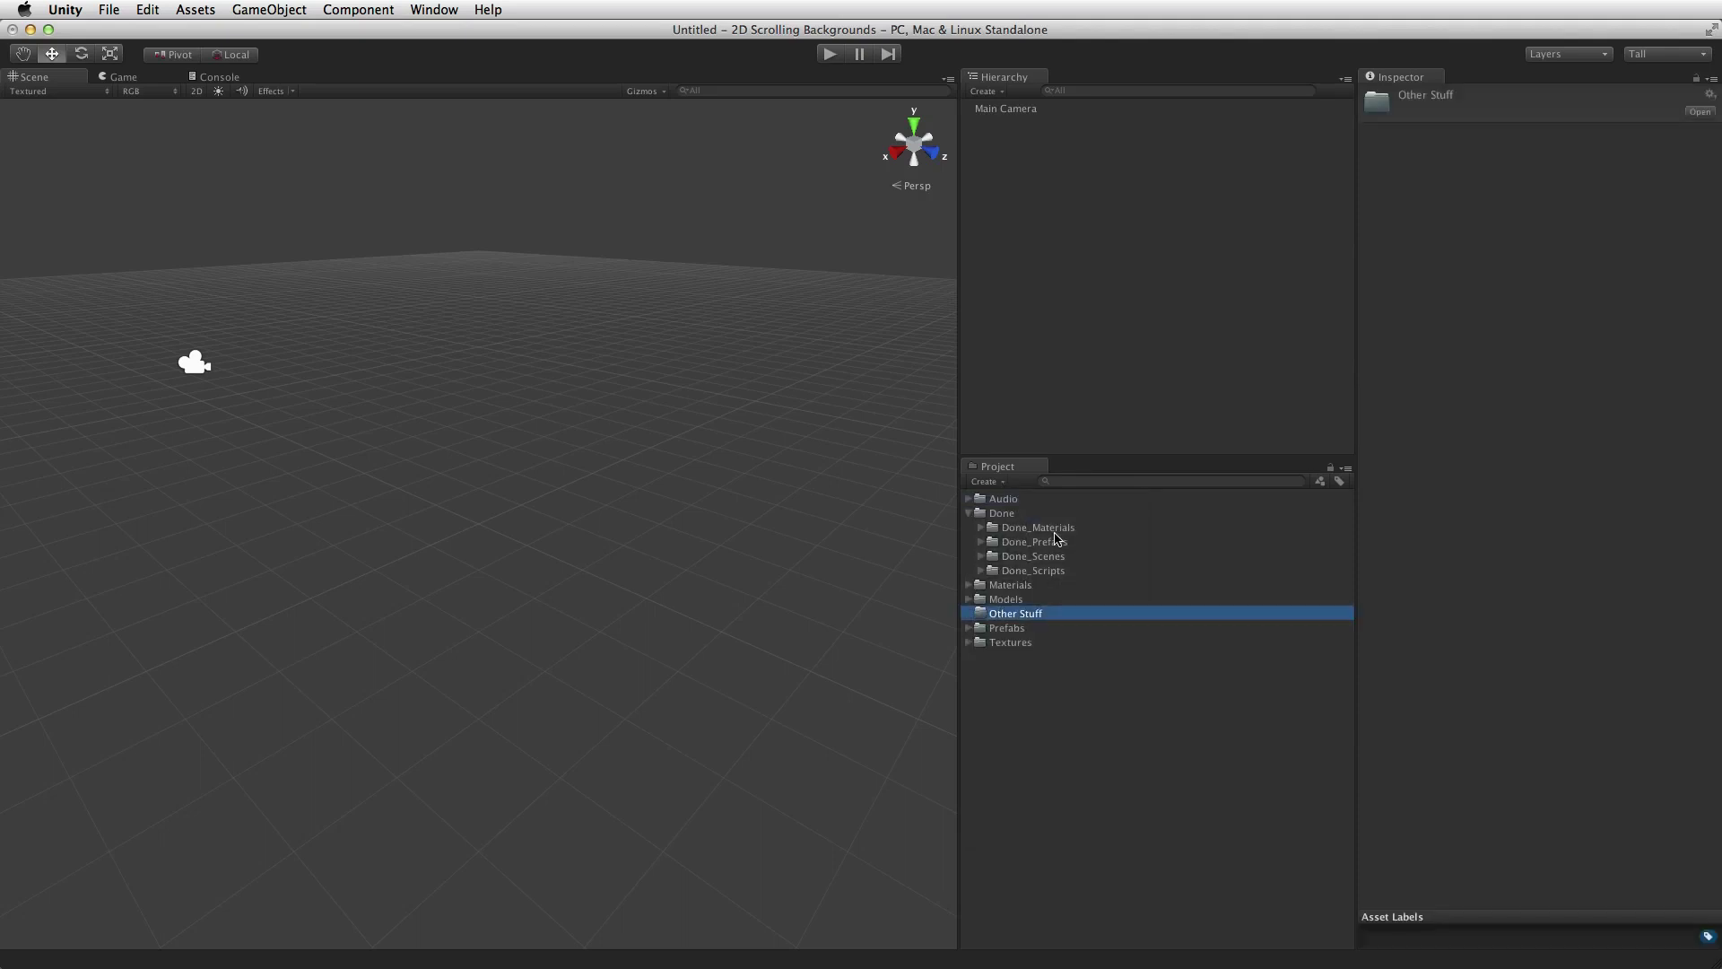
- Move the Prefabs and Textures folders into the Other Stuff folder
click(1020, 641)
shift+click(1018, 628)
drag(1018, 628, 1032, 615)
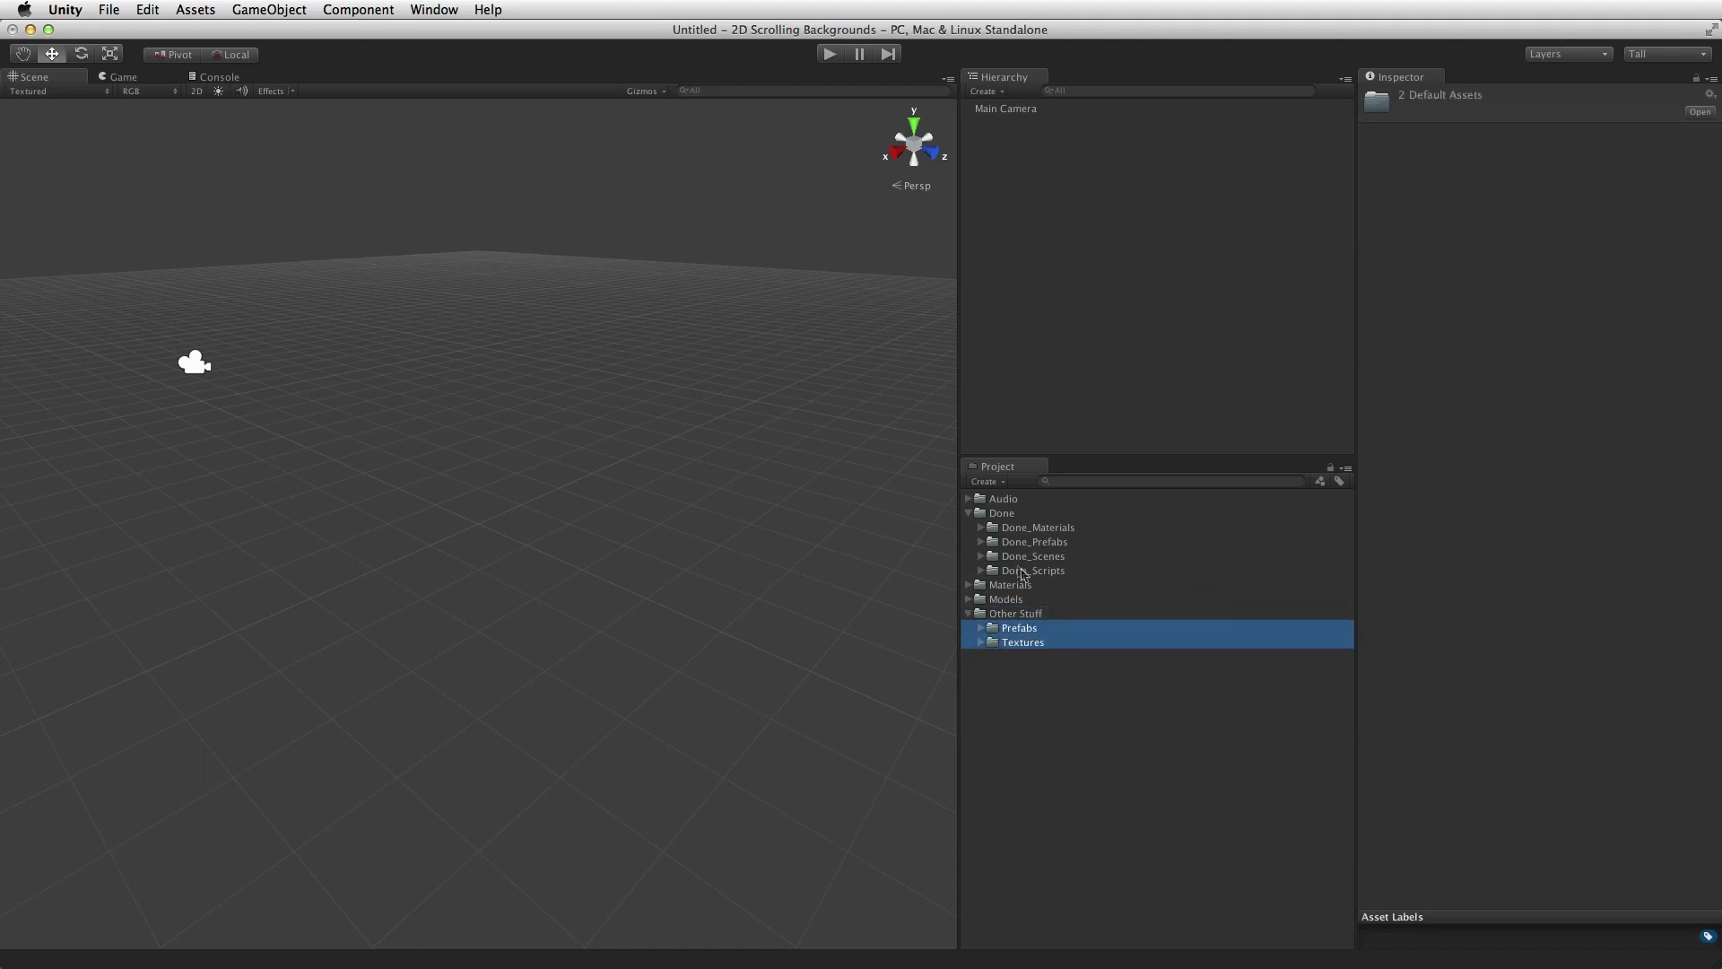
- Open the Done_Main scene from the Done_Scenes folder, discarding the changes to the untitled scene
click(982, 556)
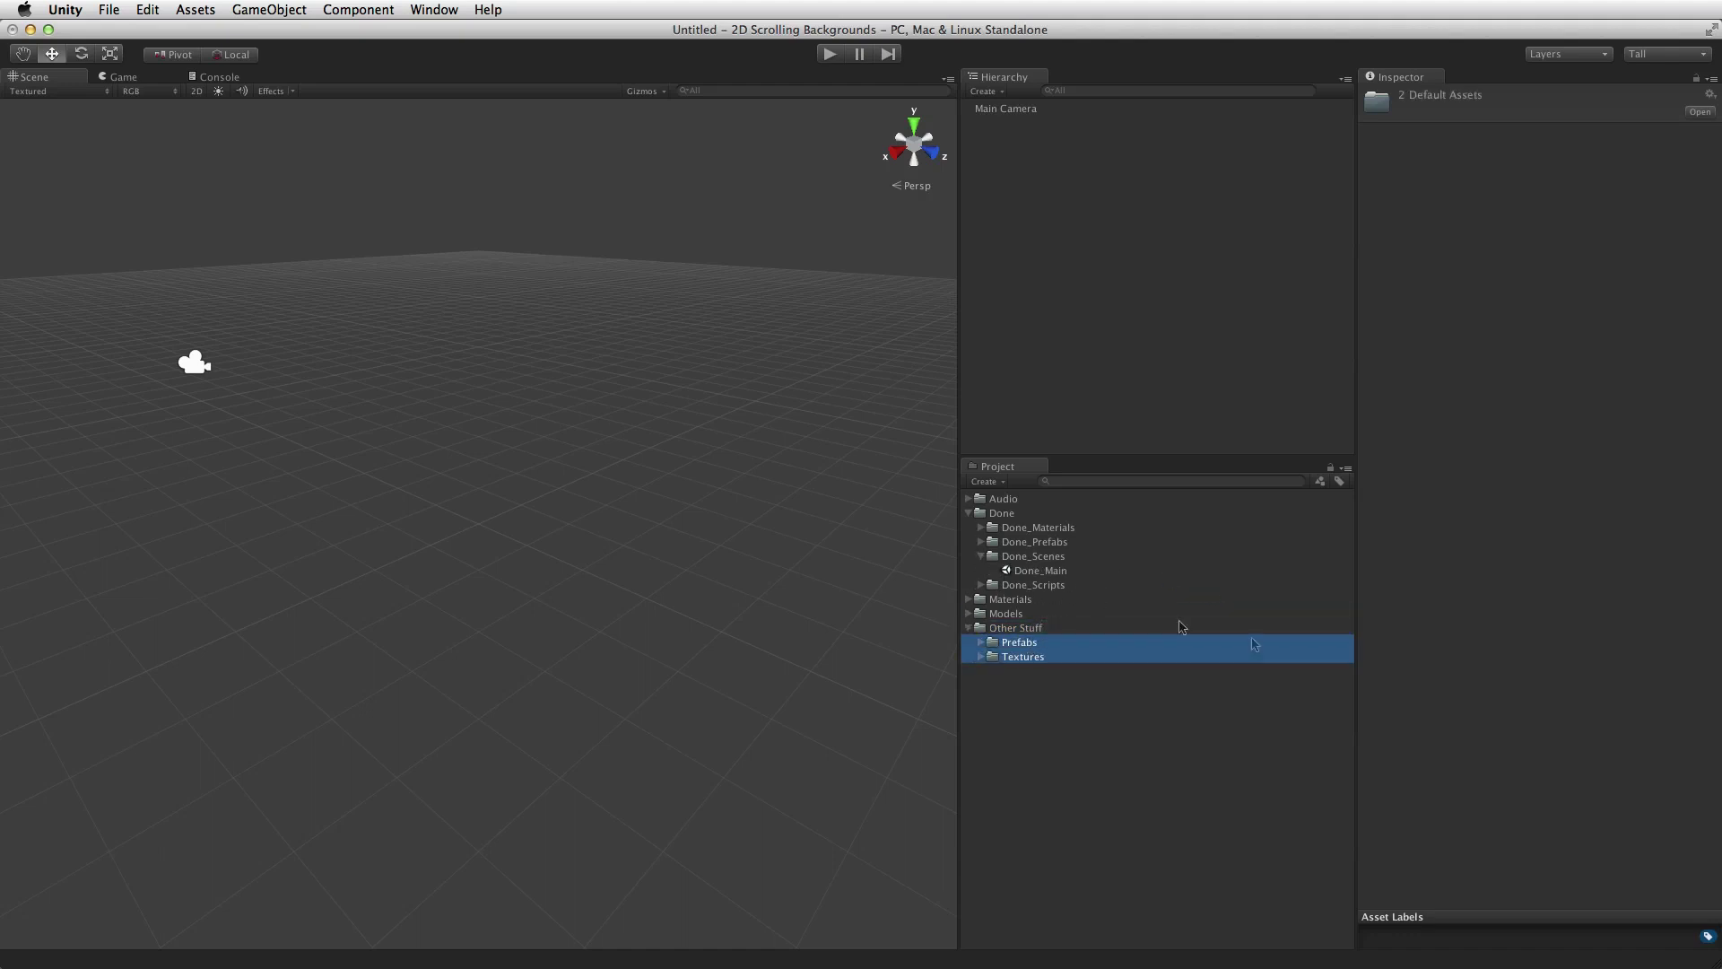
double_click(1036, 572)
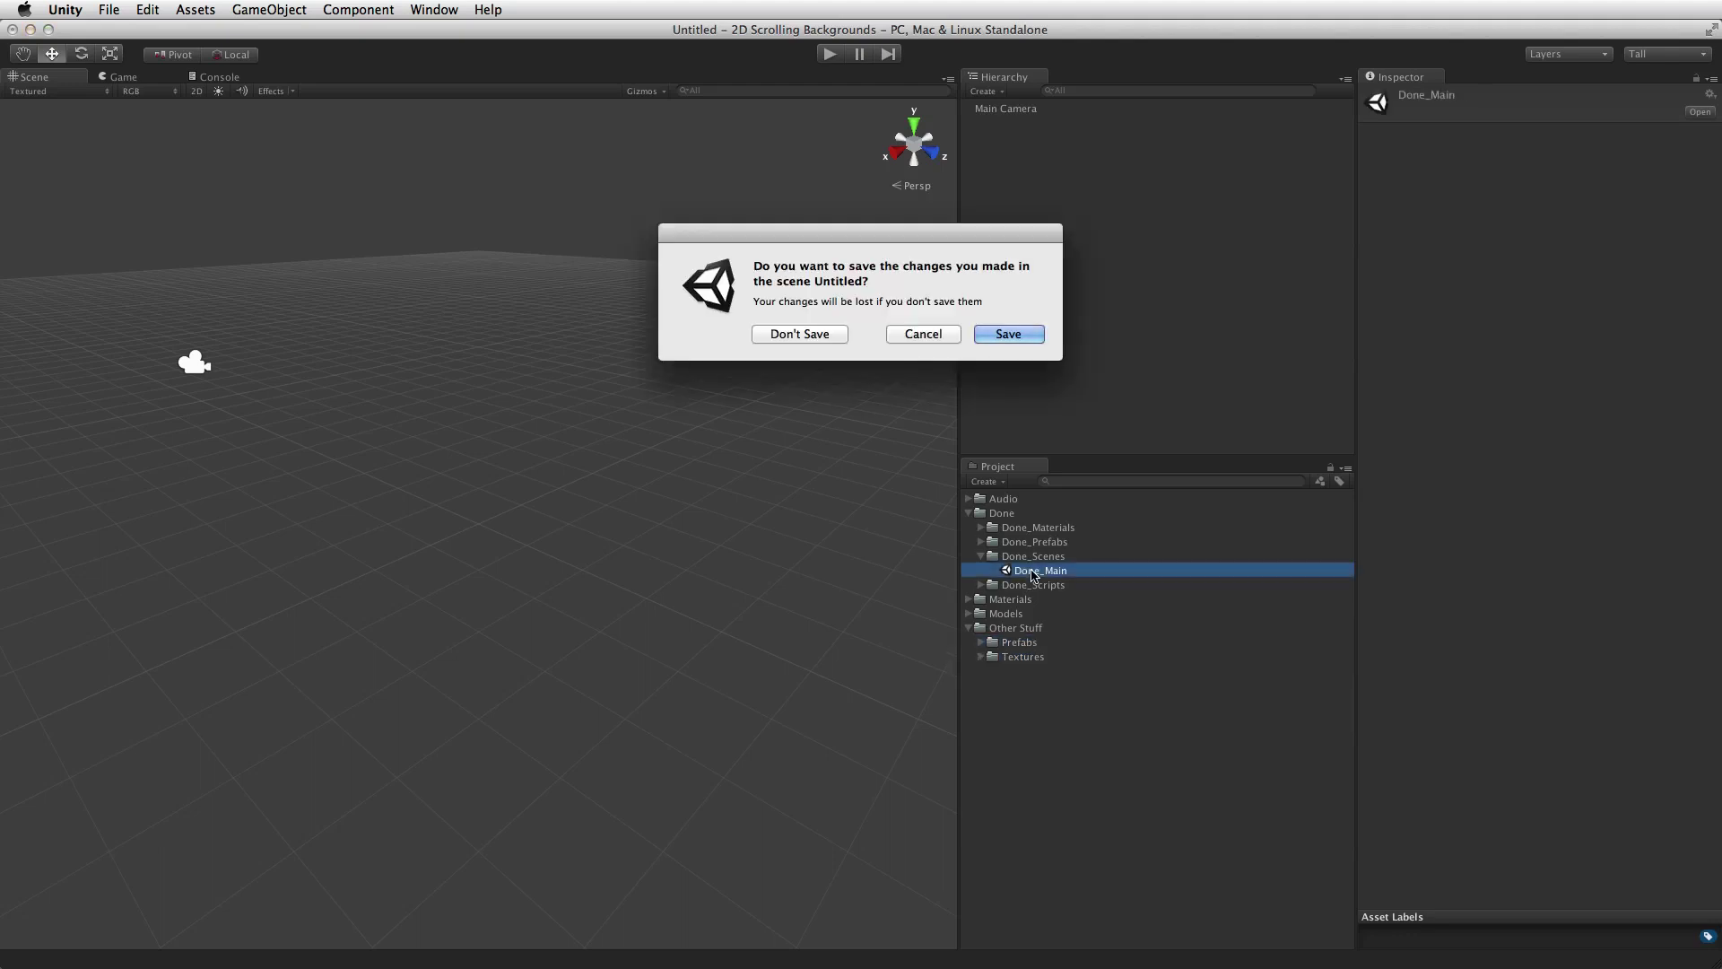
click(794, 335)
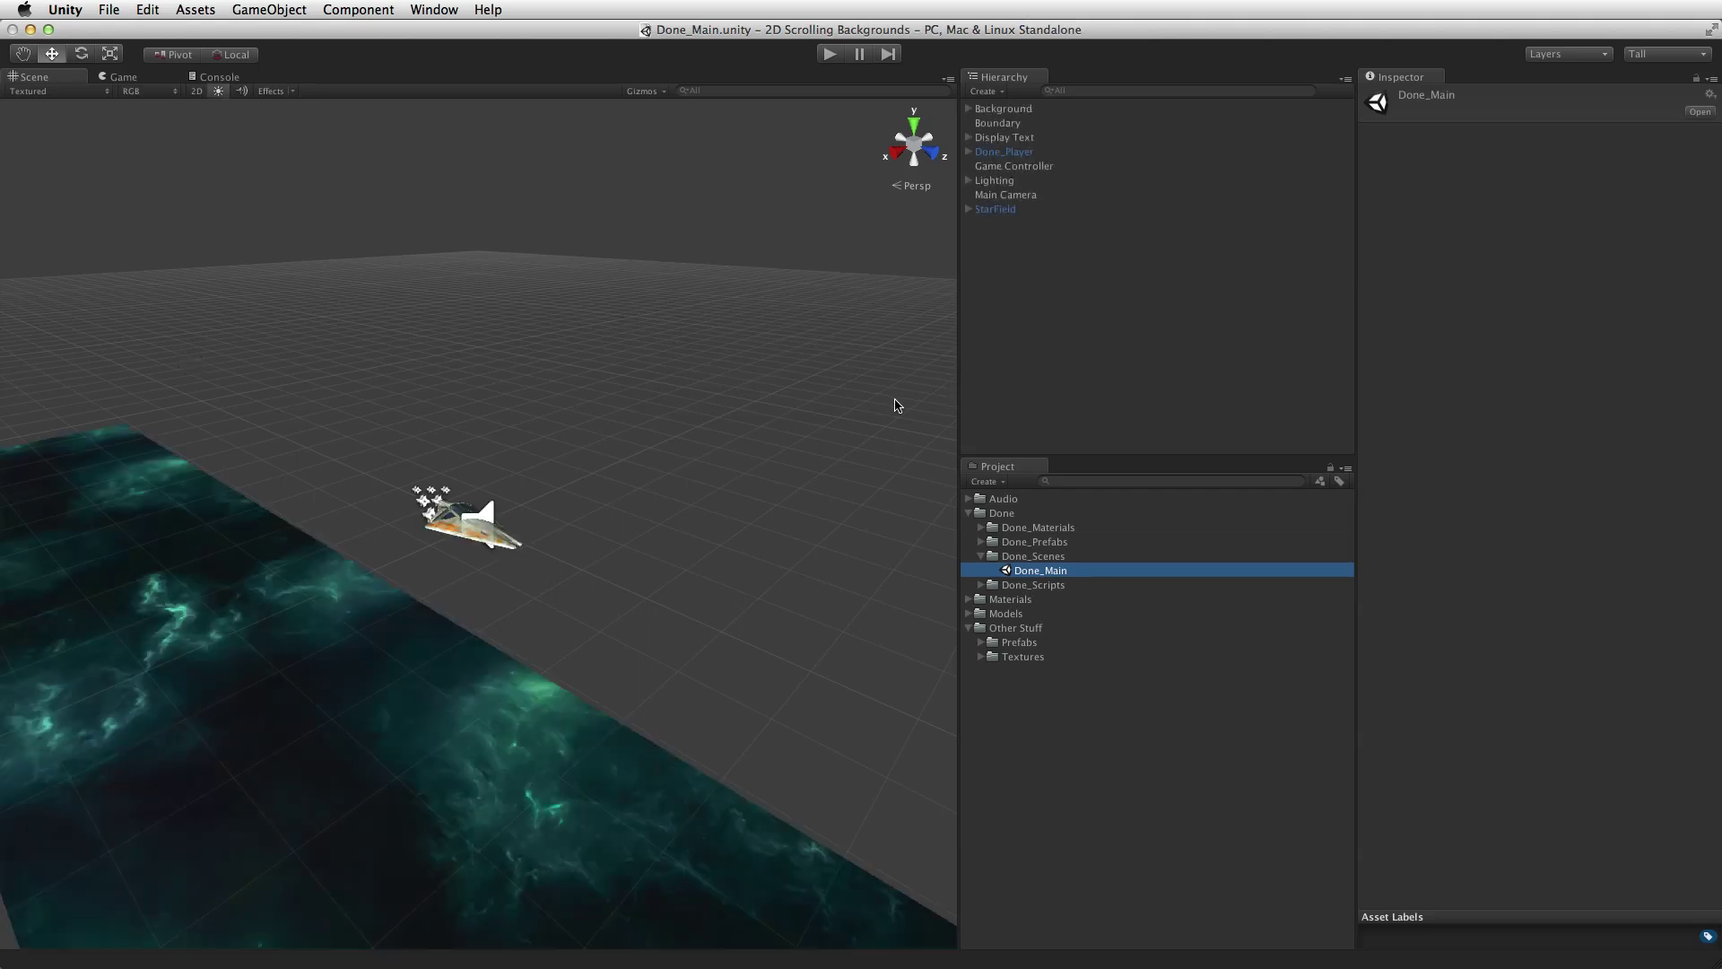
alt+drag(527, 481, 1102, 496)
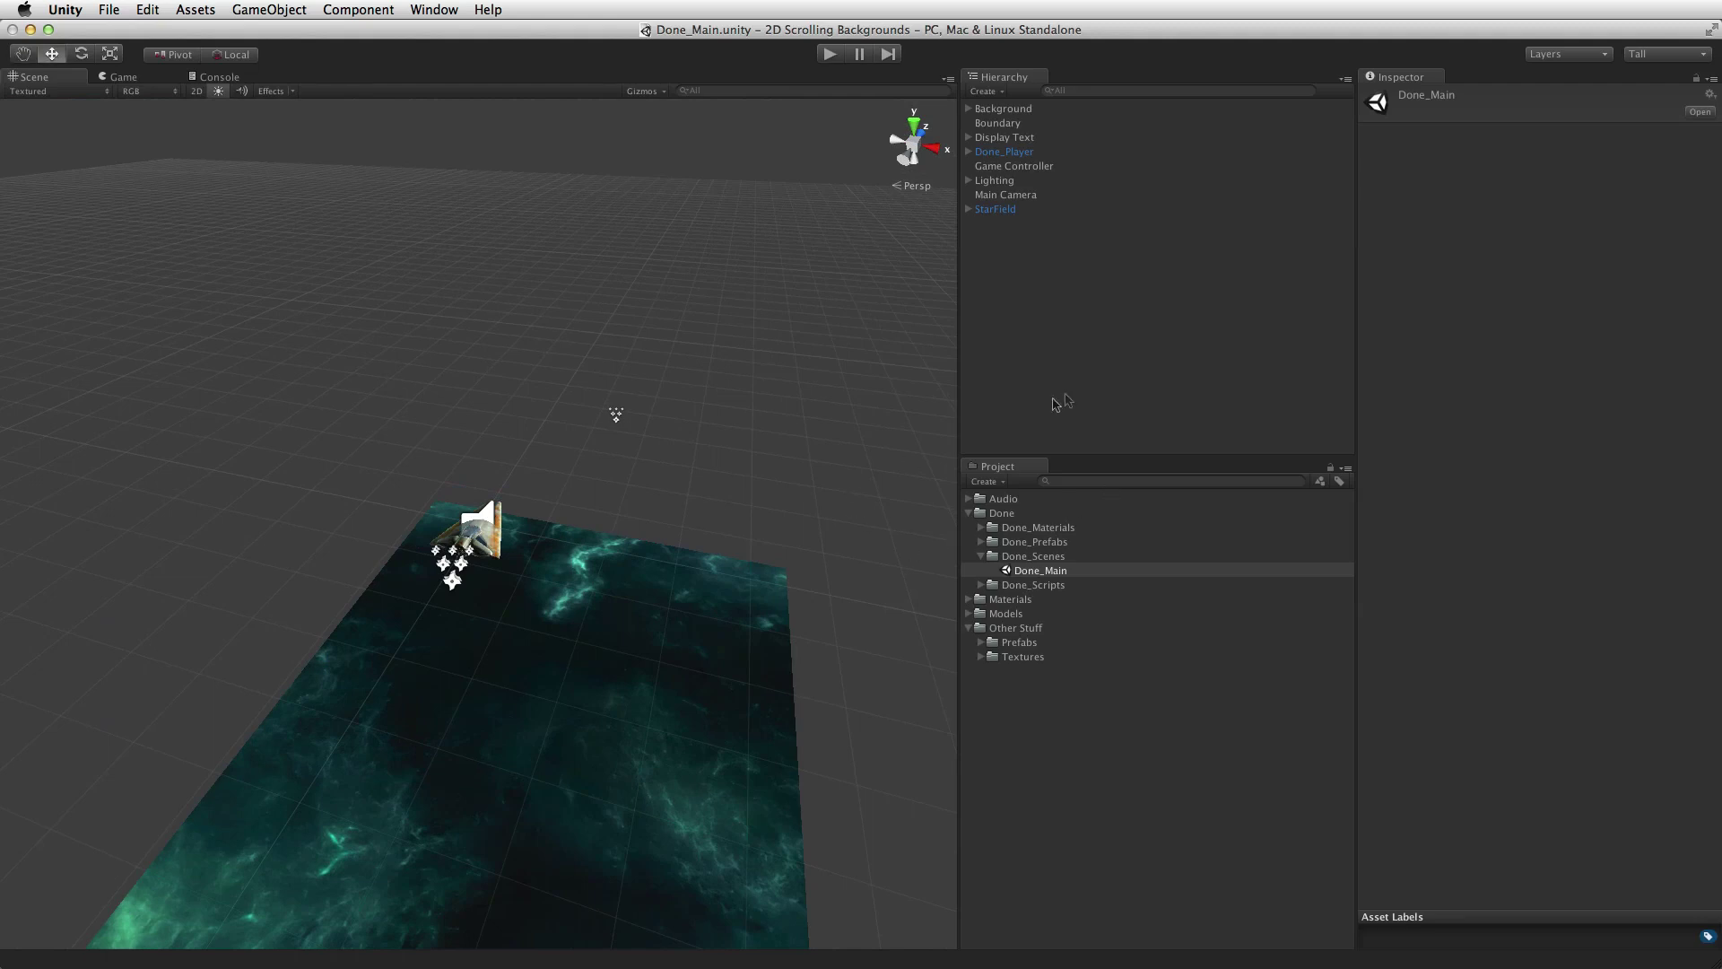
- Save the scene under the name Example in a new _Scenes folder inside Assets, and expand that folder in the project
key(super+shift+s)
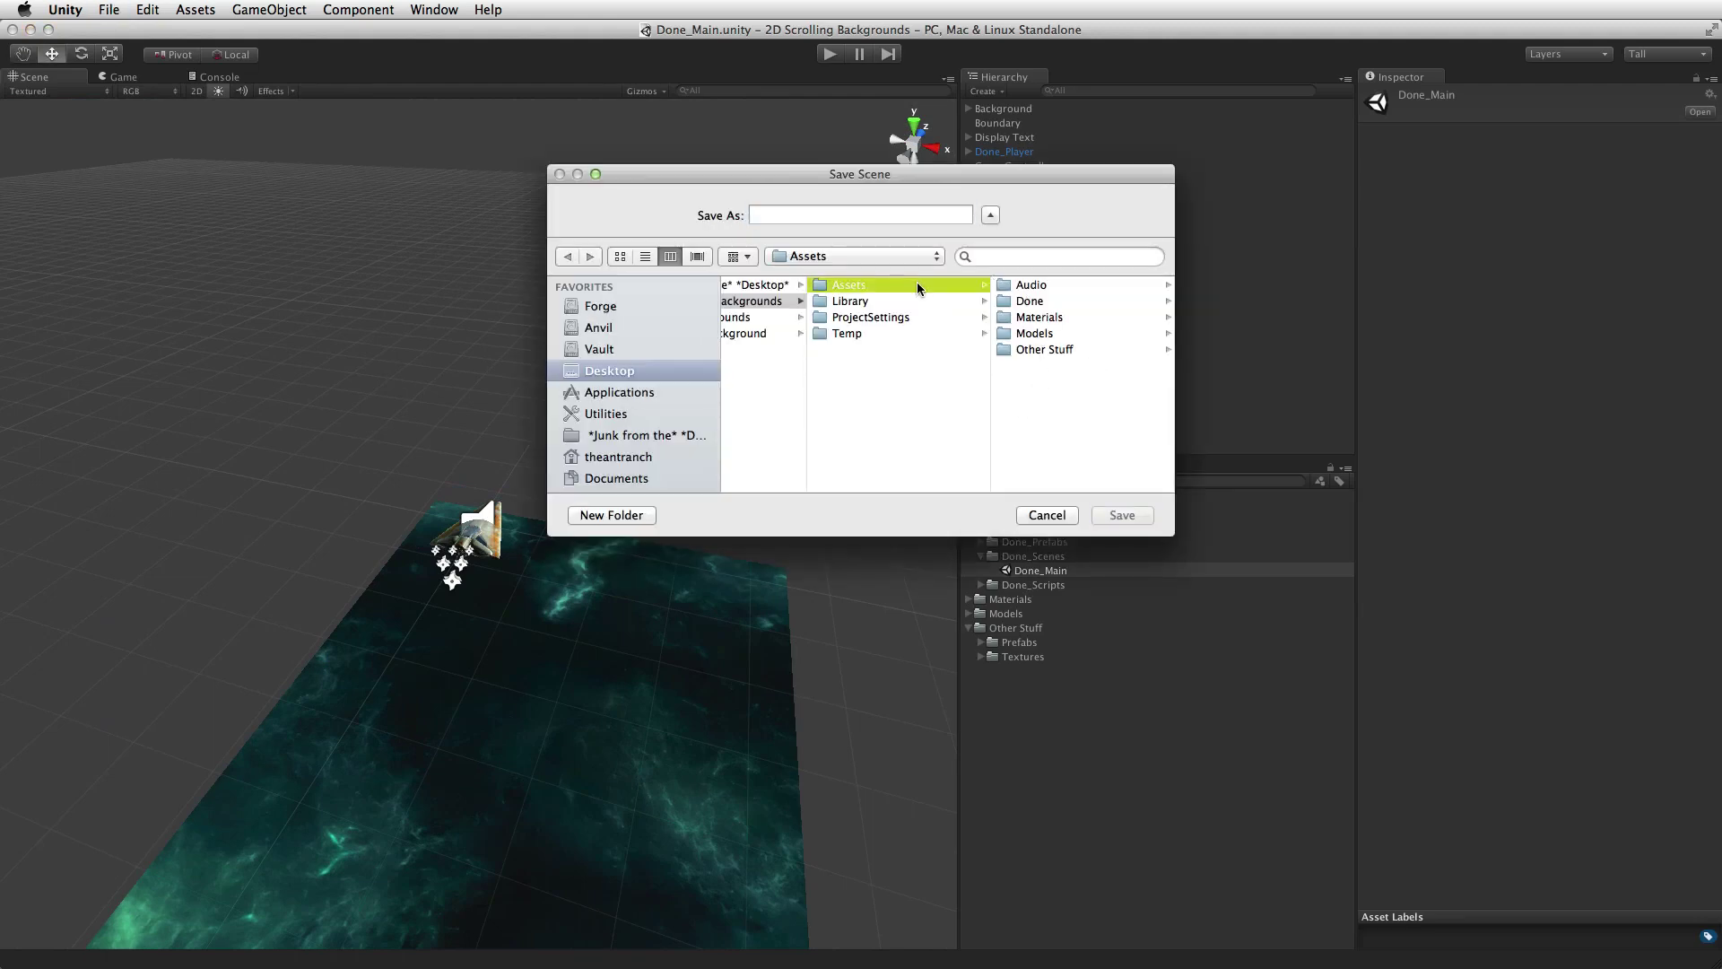
click(615, 516)
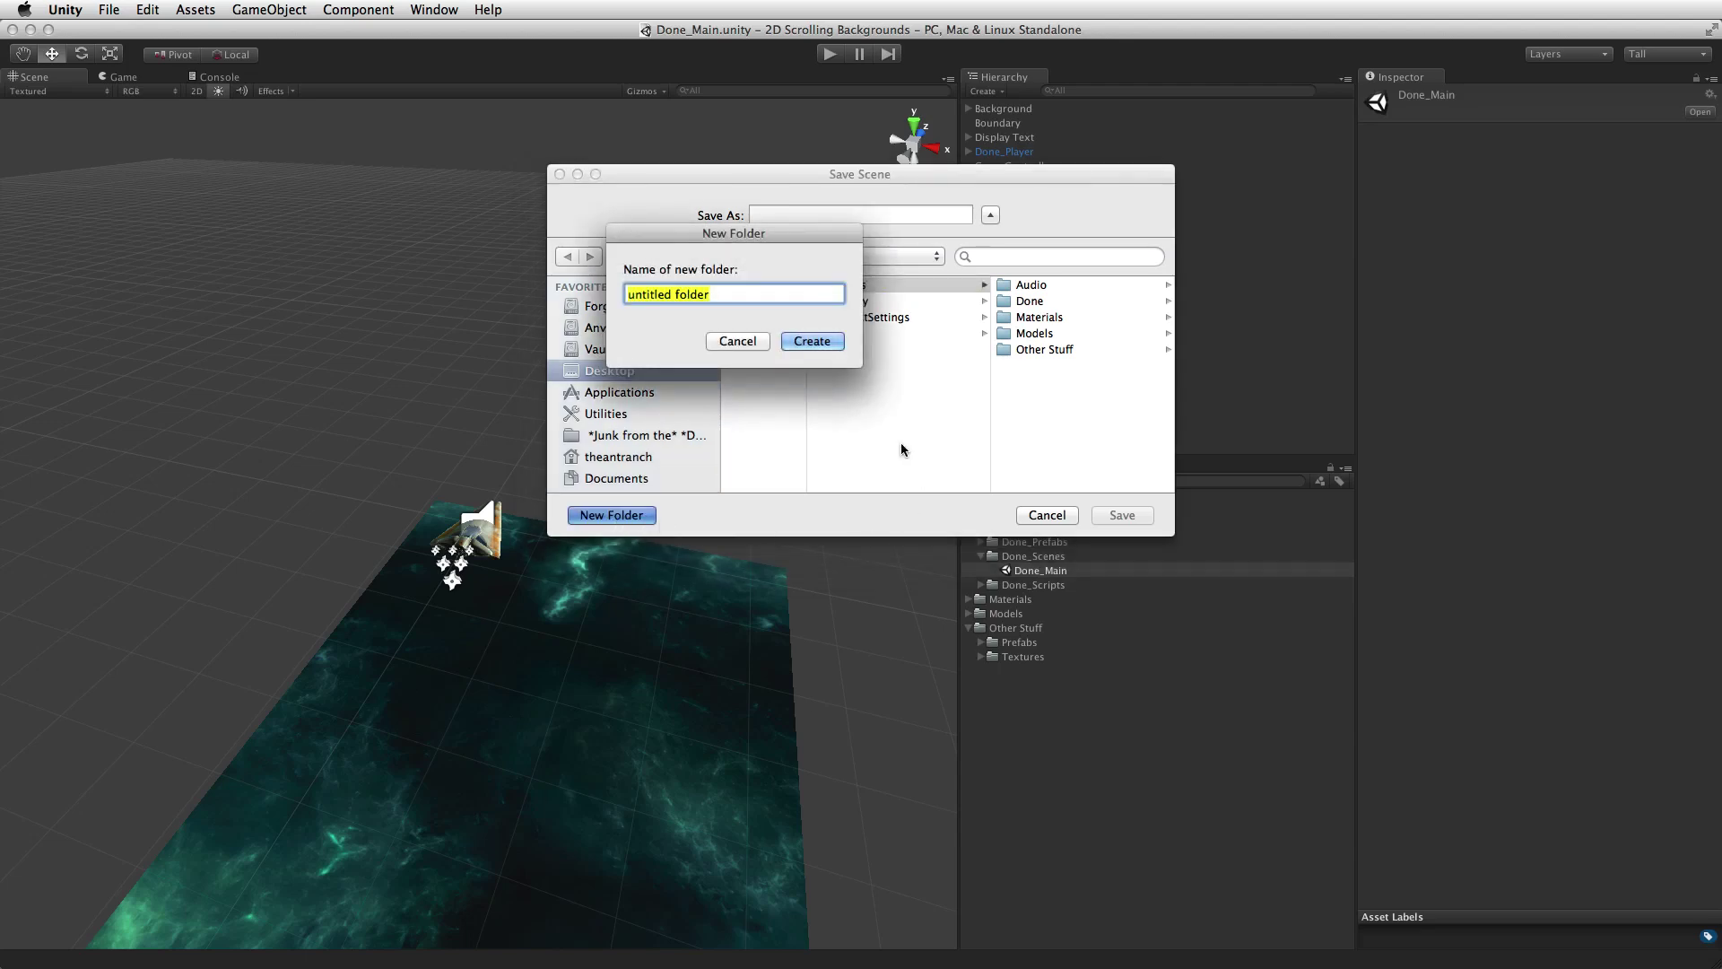
text(_Scenes)
key(Return)
click(795, 212)
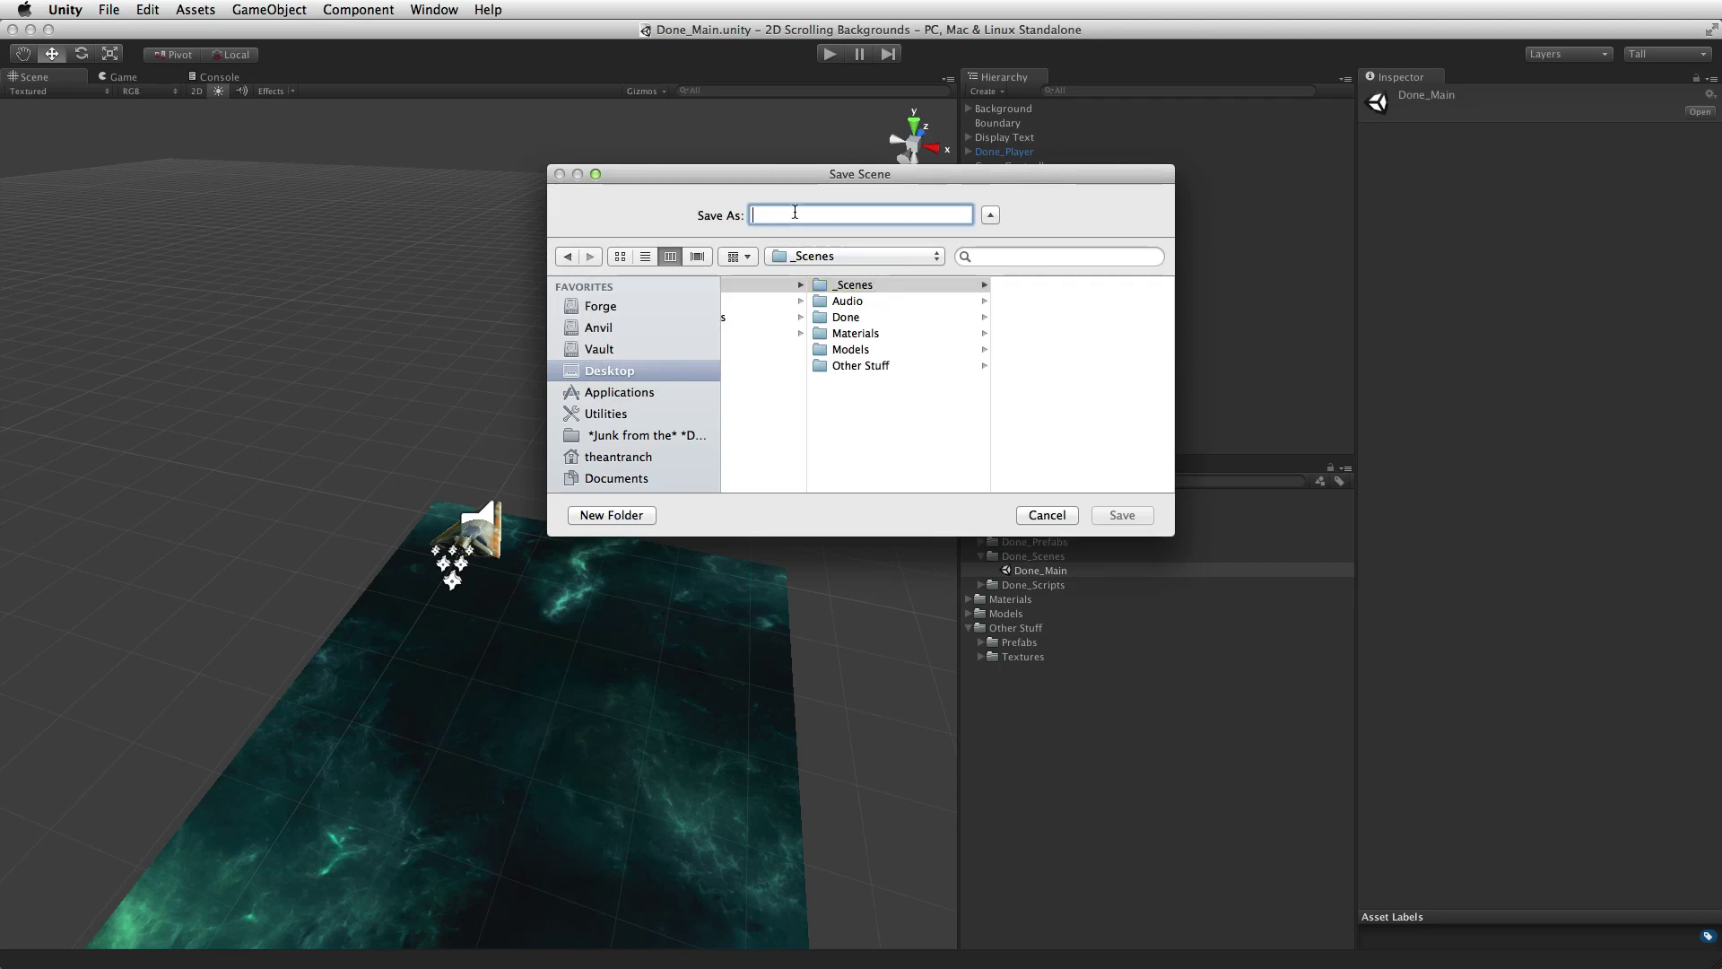
text(Example)
key(Return)
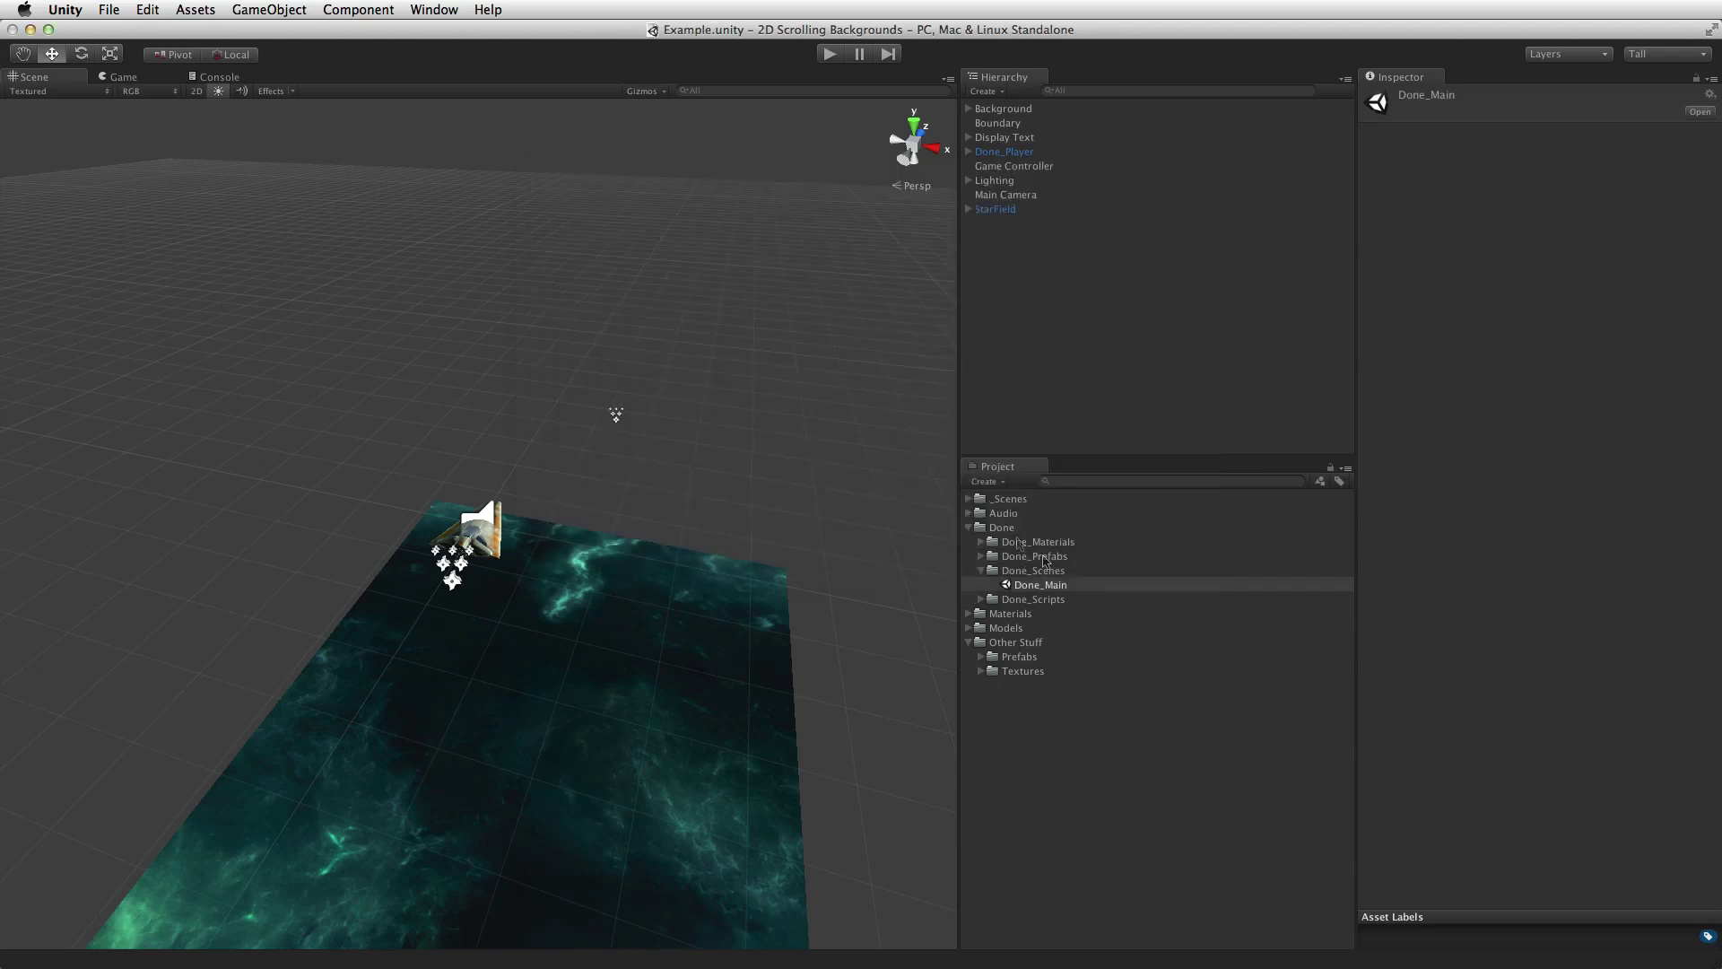
click(967, 499)
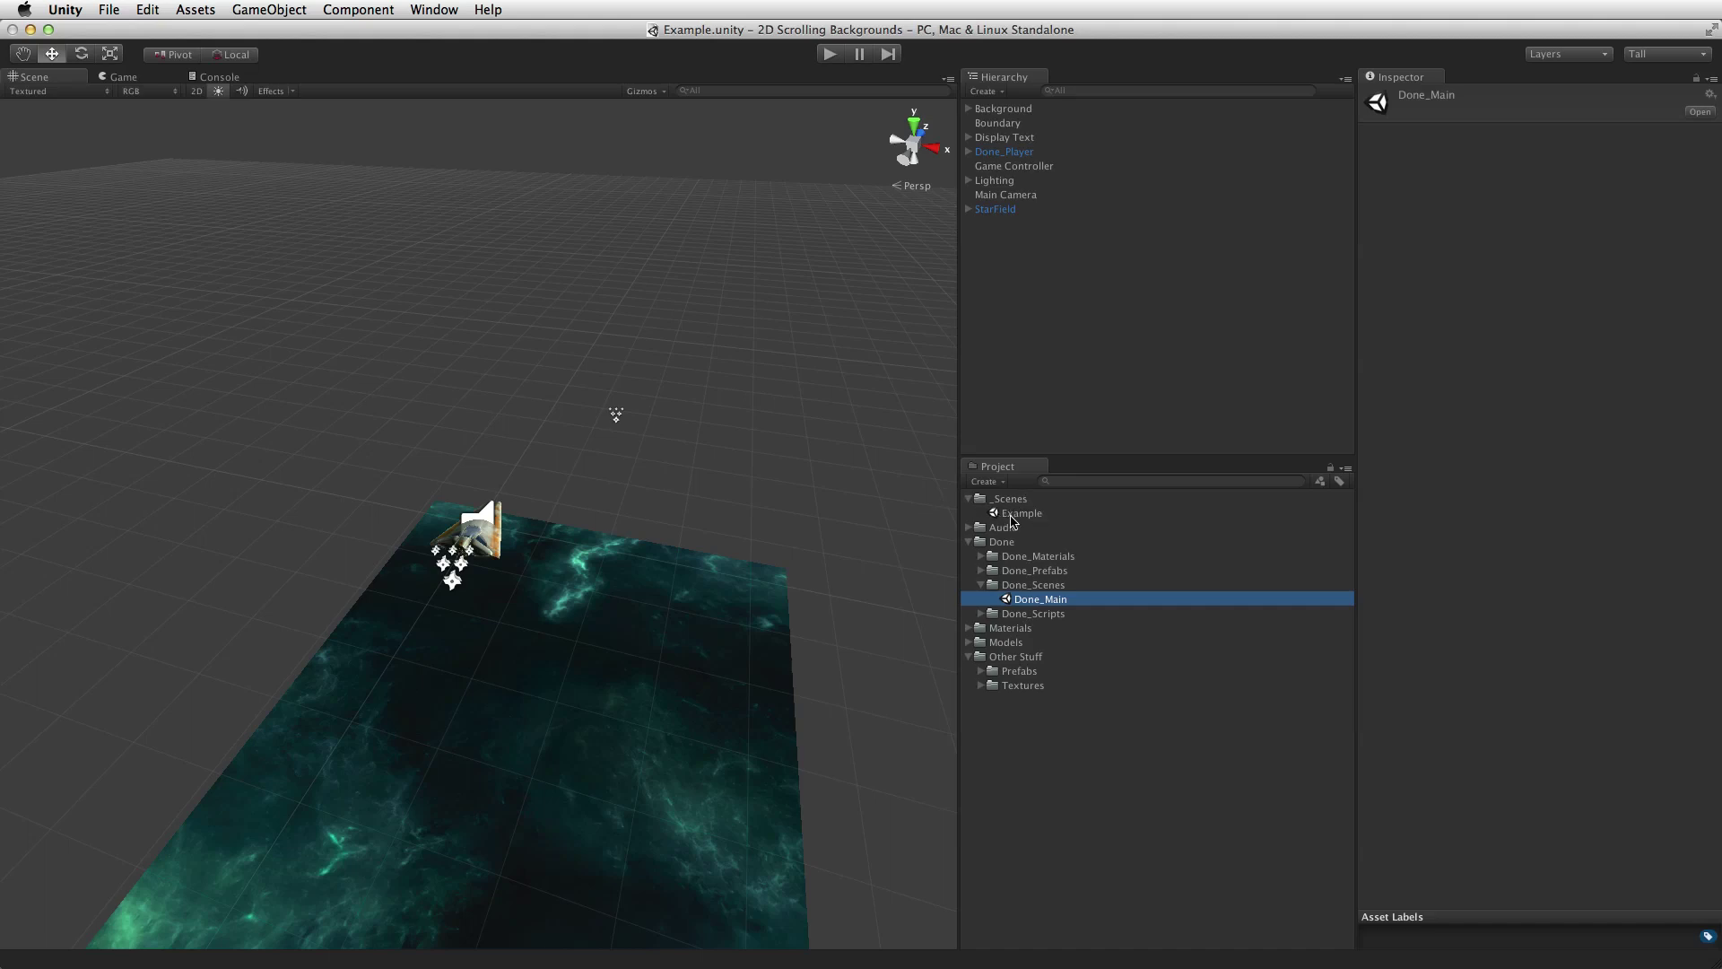
- Move the Audio, Done, Materials and Models folders into Other Stuff and collapse it
click(968, 543)
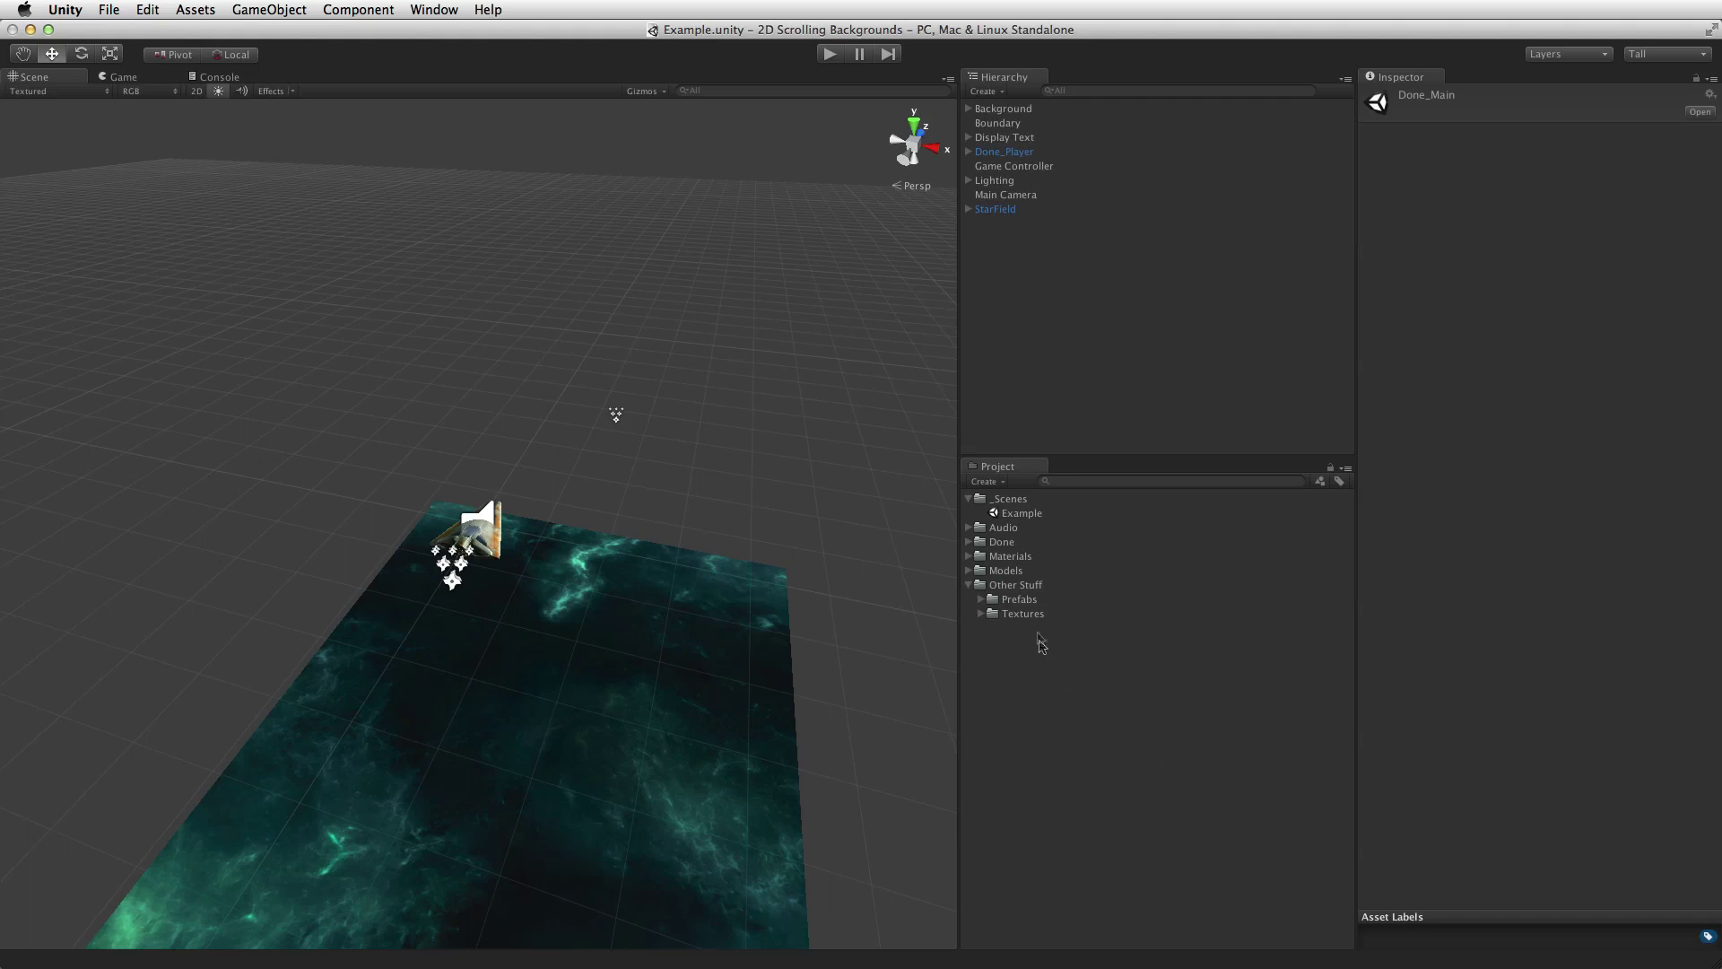
click(1004, 570)
key(shift+Up)
key(shift+Up)
key(shift+Up)
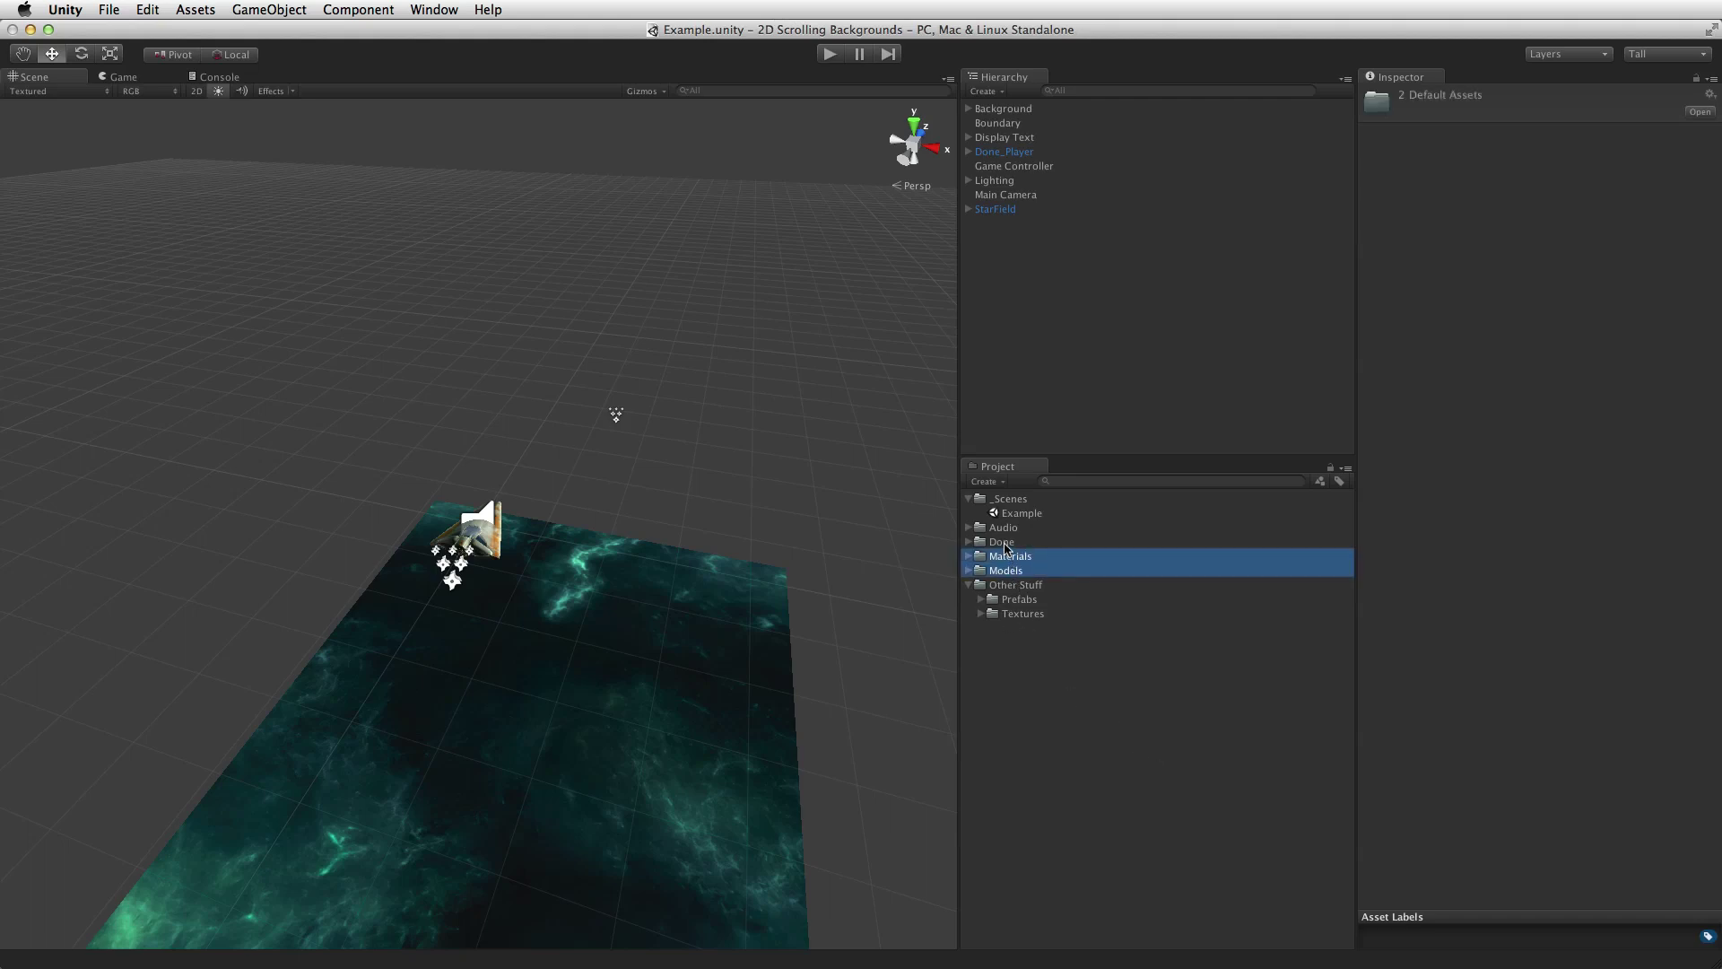
drag(1010, 565, 1043, 592)
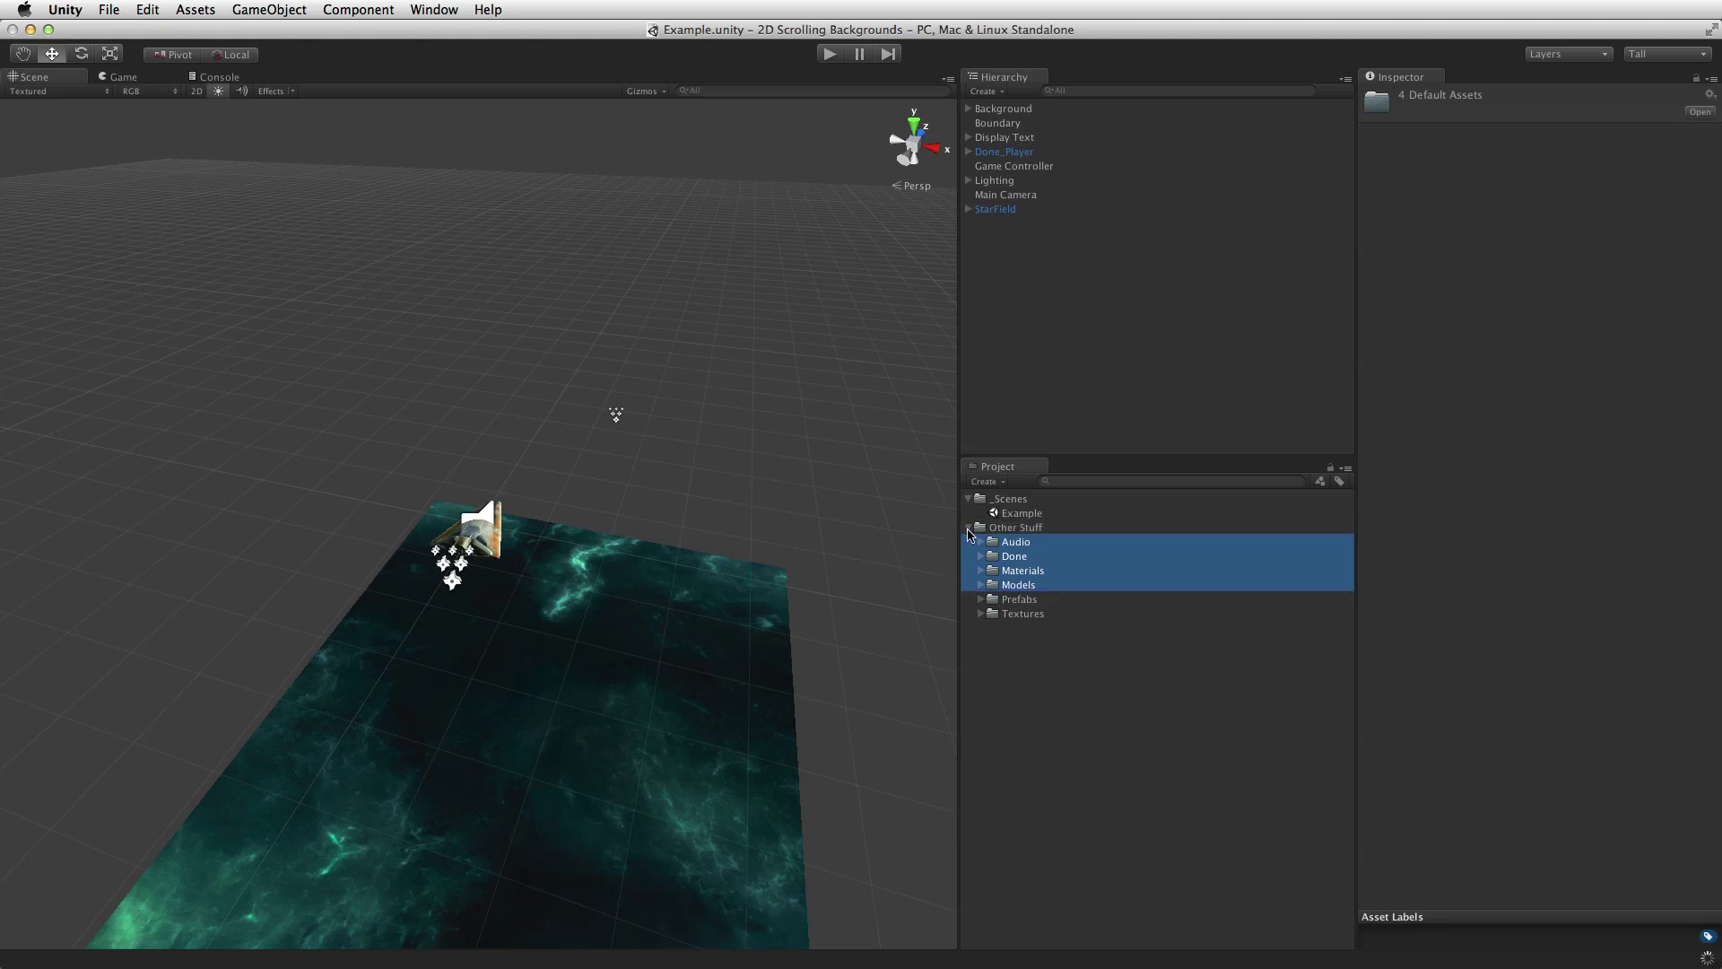
click(970, 528)
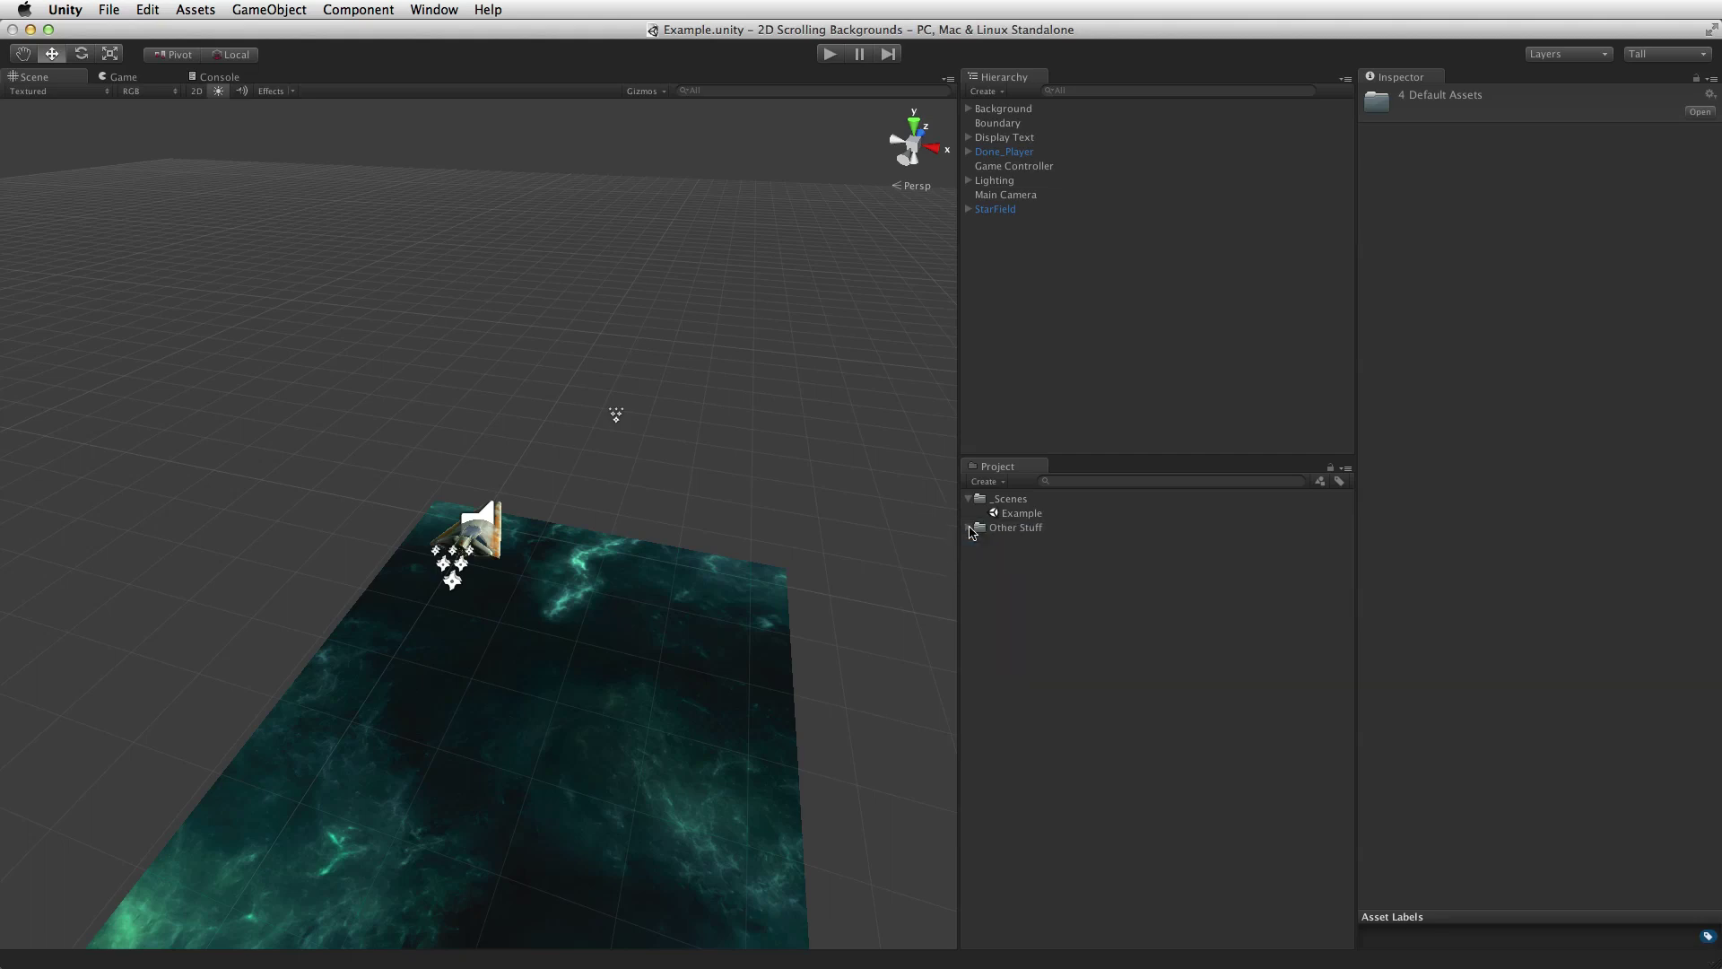
- Create an empty game object in the scene and name it OtherStuff
click(1056, 334)
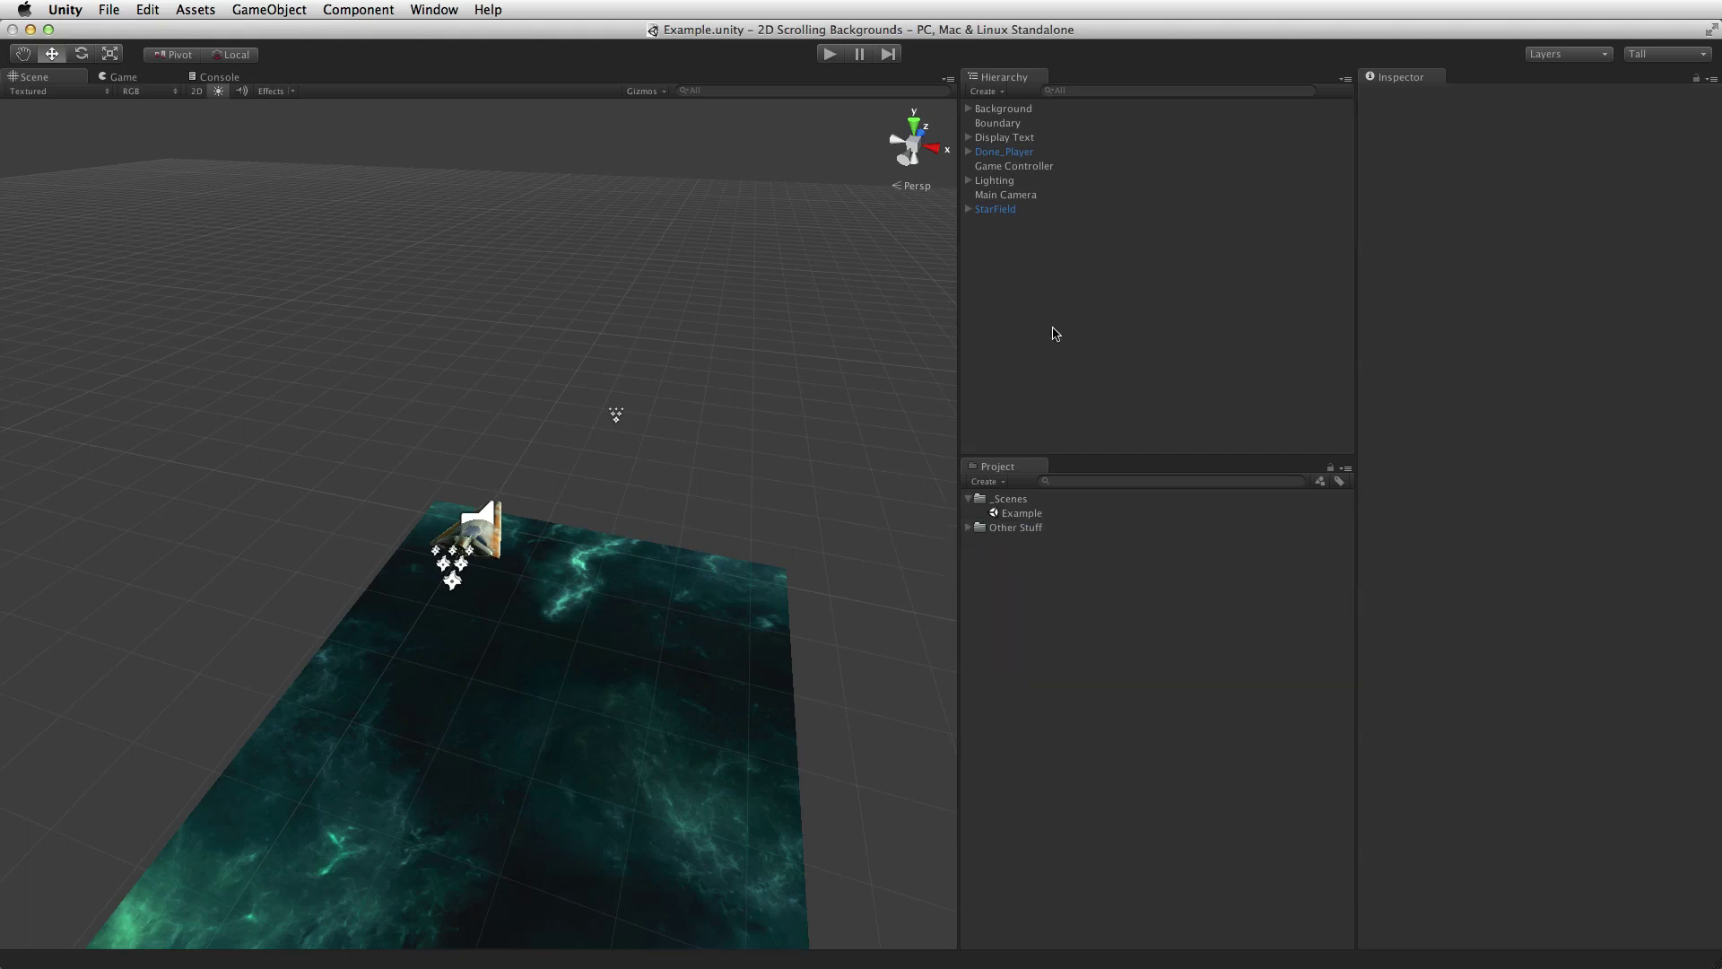
key(super+shift+n)
key(Return)
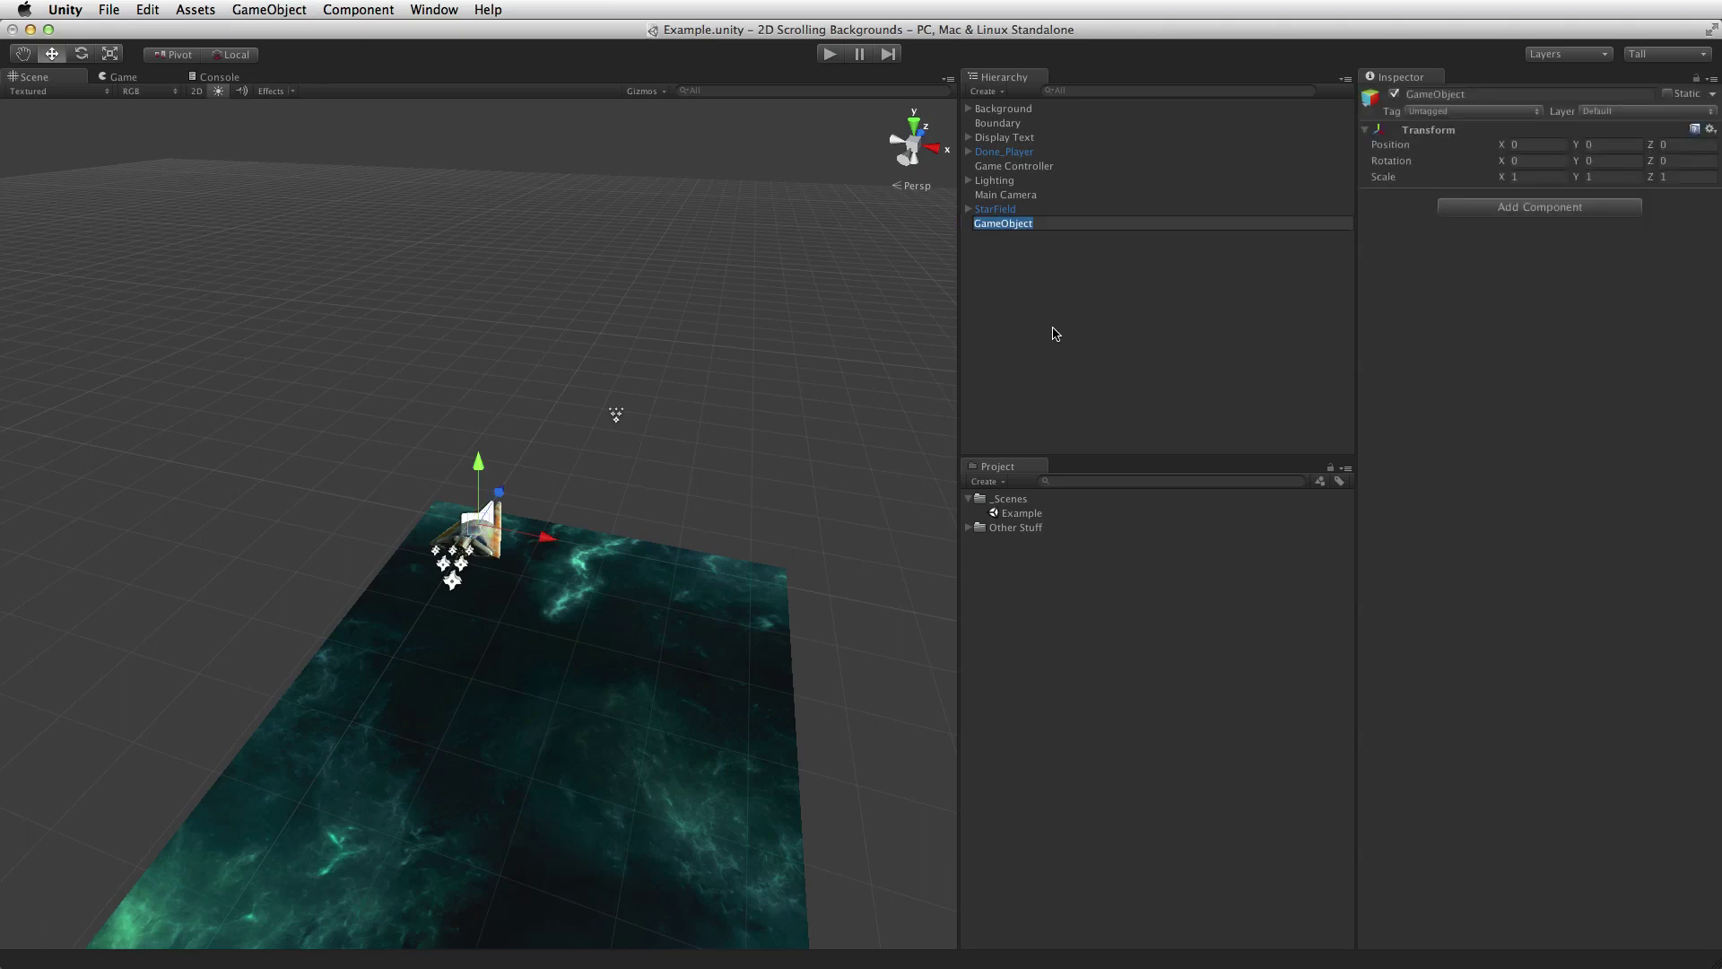
text(OtherStuff)
key(Return)
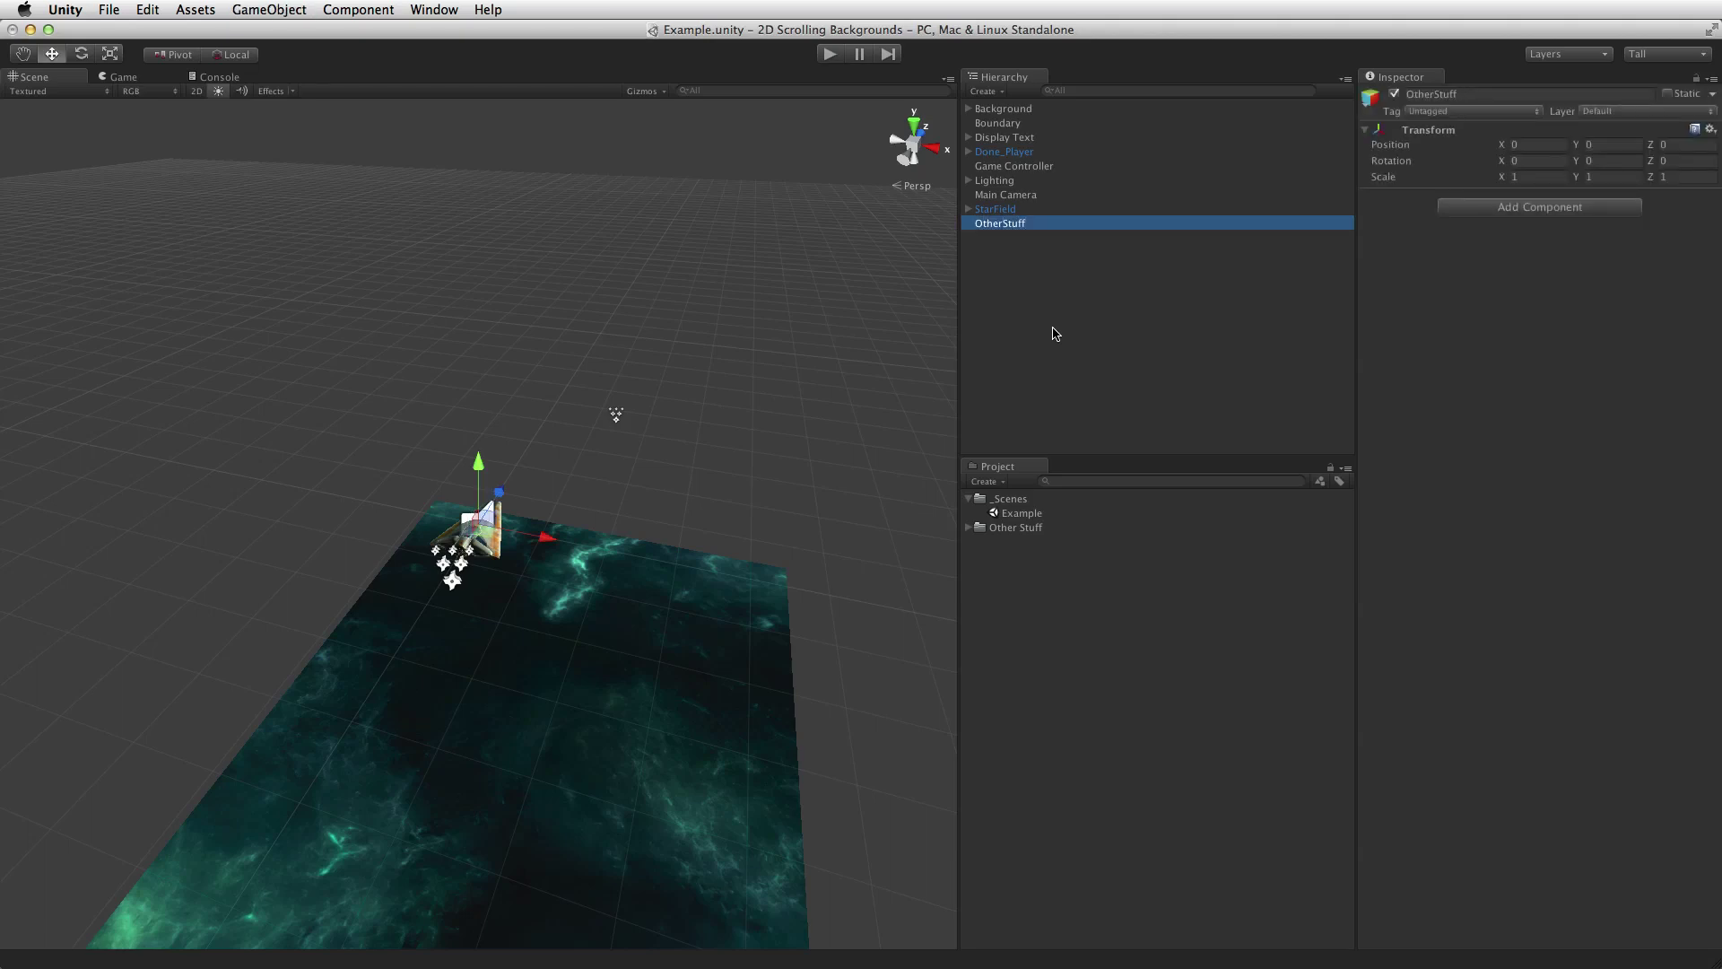
- Make Boundary, Display Text, StarField and Game Controller children of the OtherStuff object, and deactivate OtherStuff
click(1010, 212)
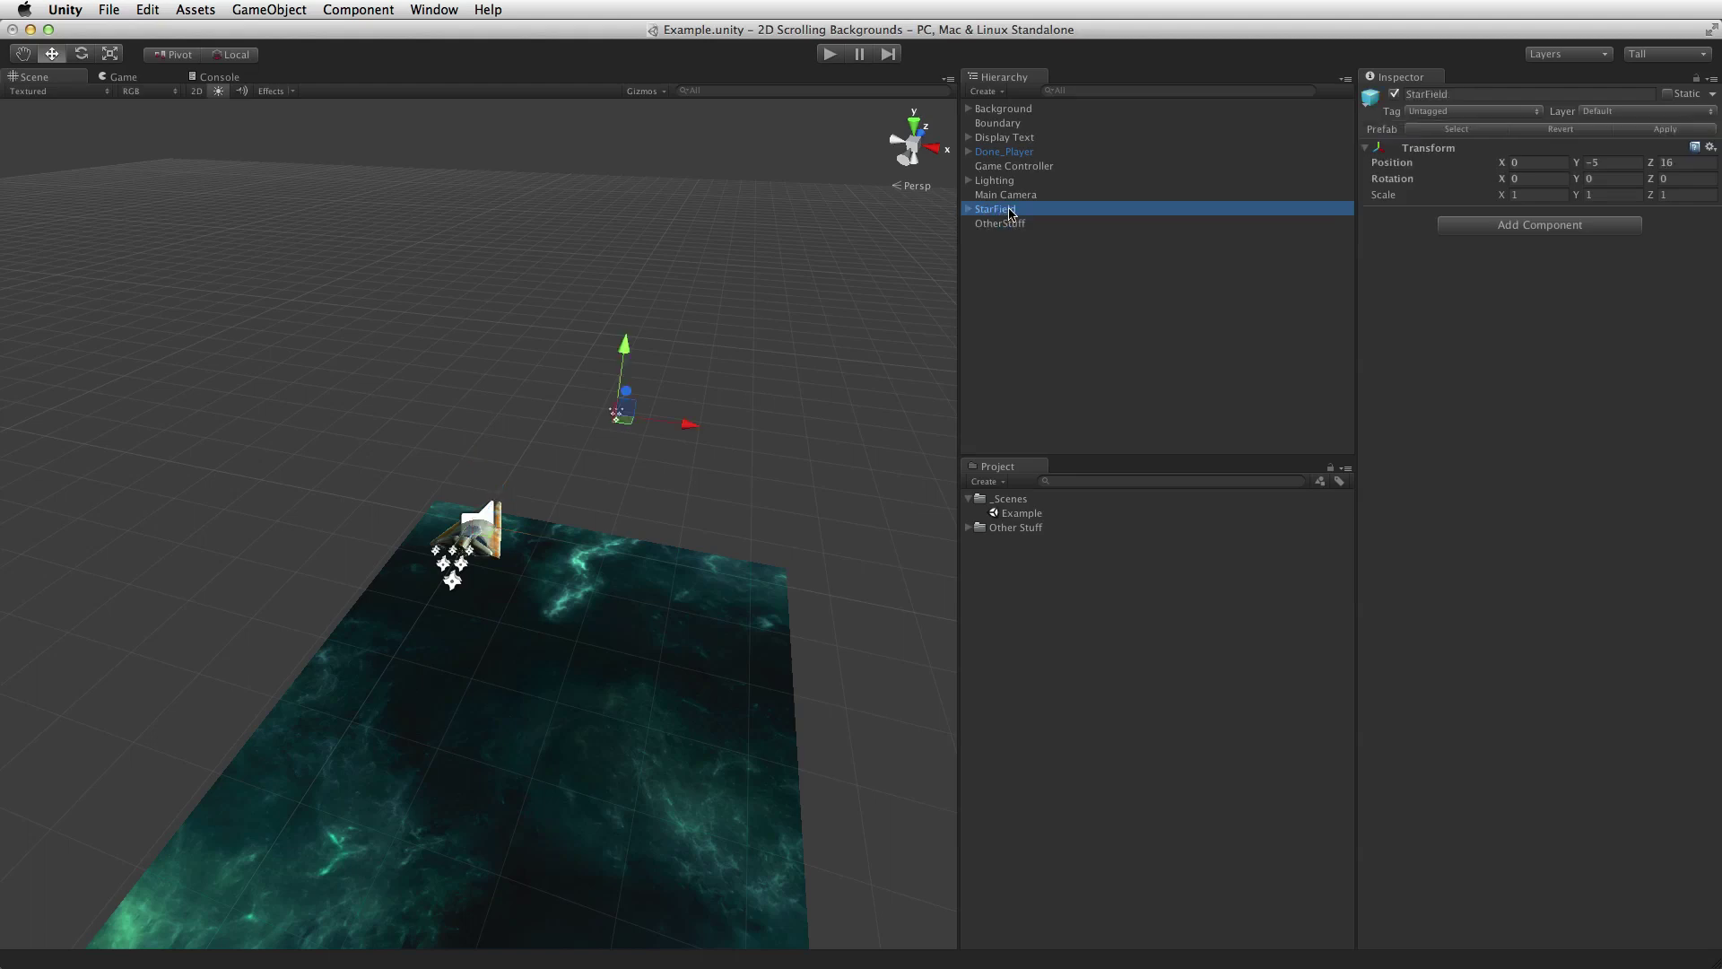
super+click(1013, 138)
super+click(1010, 124)
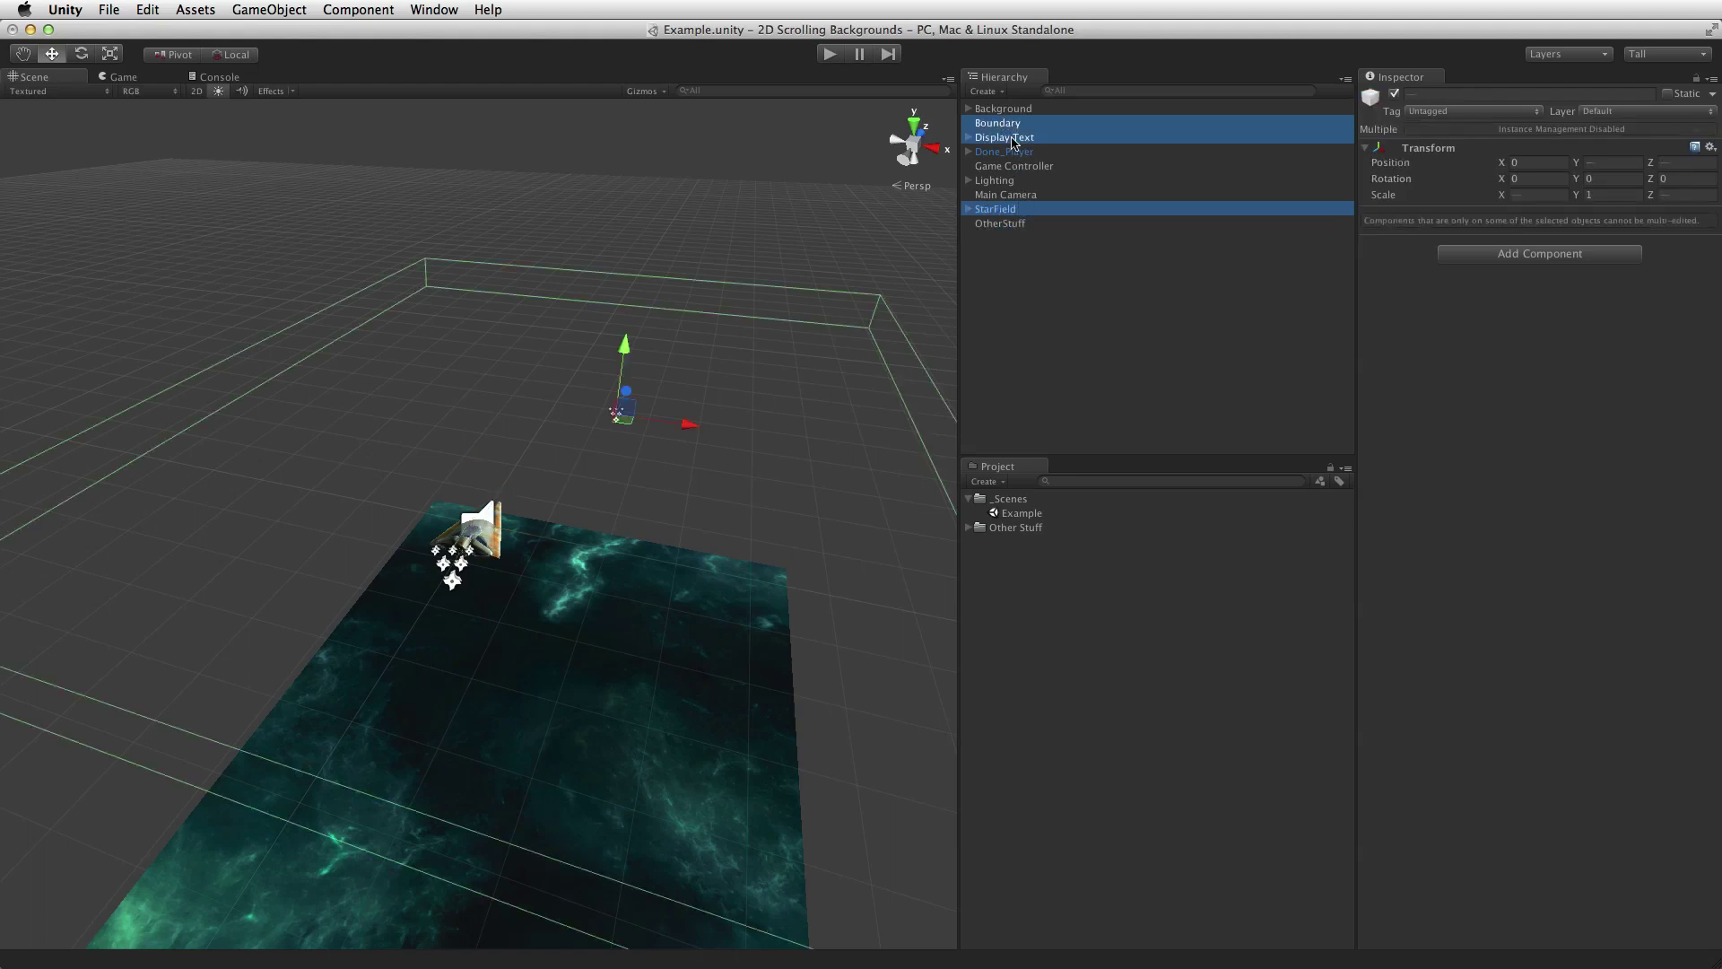
drag(1015, 142, 1019, 225)
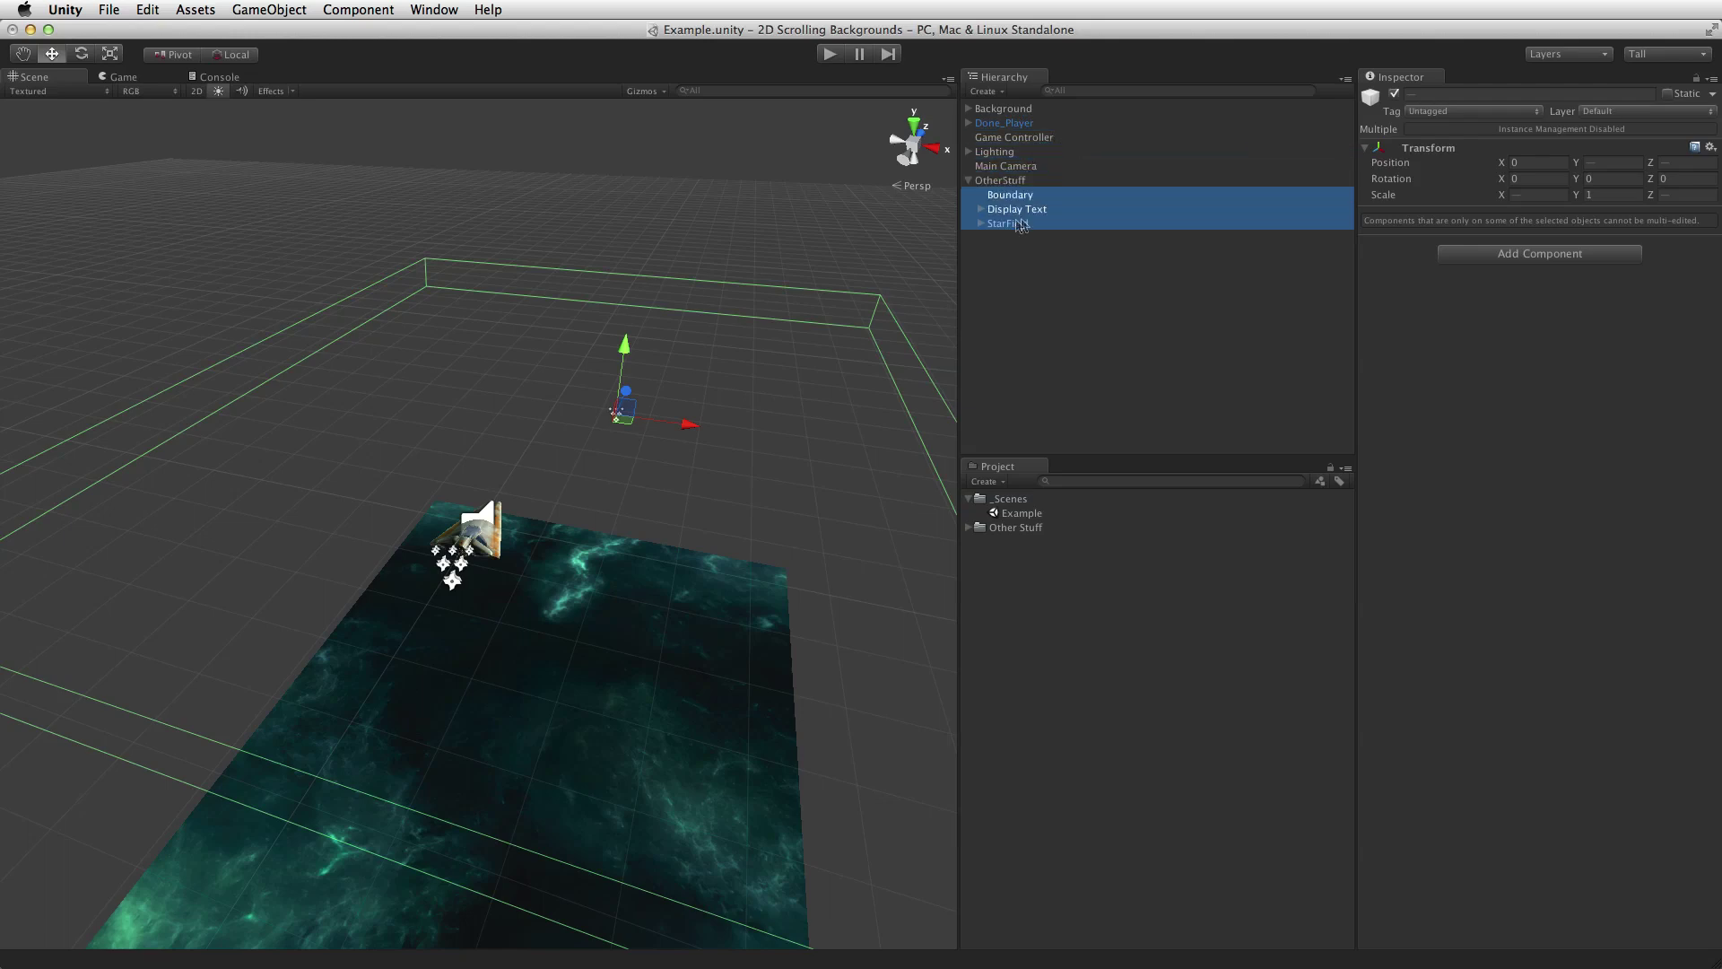
click(1036, 139)
drag(1036, 142, 1026, 186)
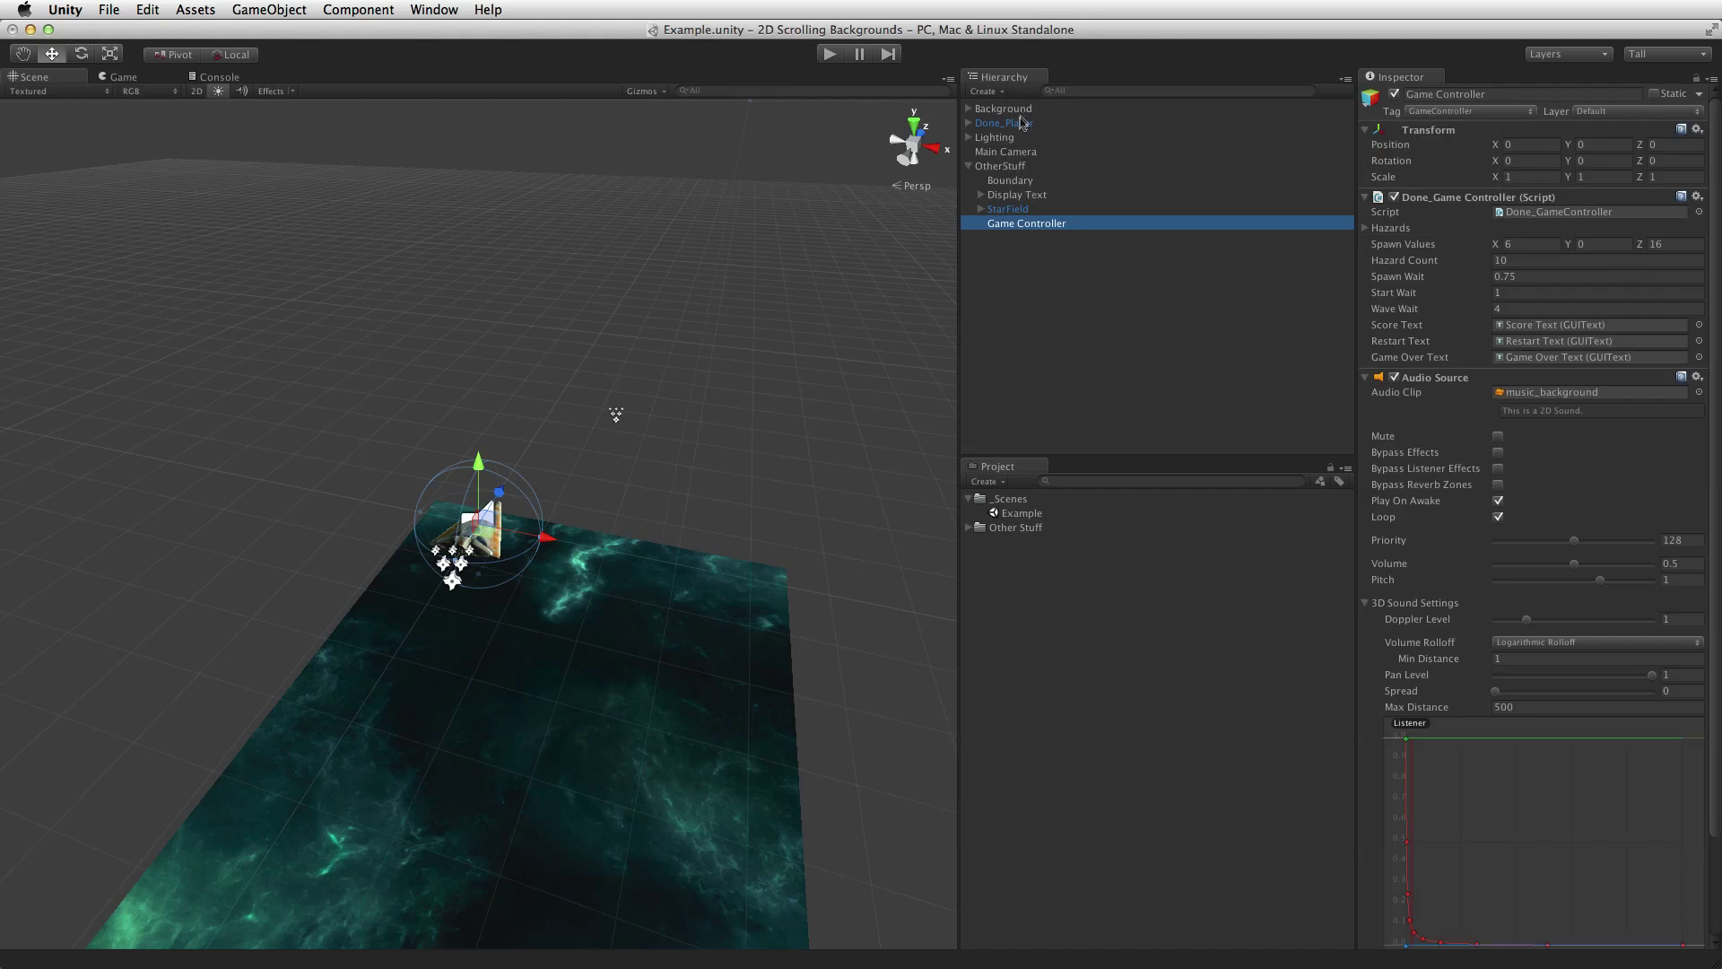
click(1003, 167)
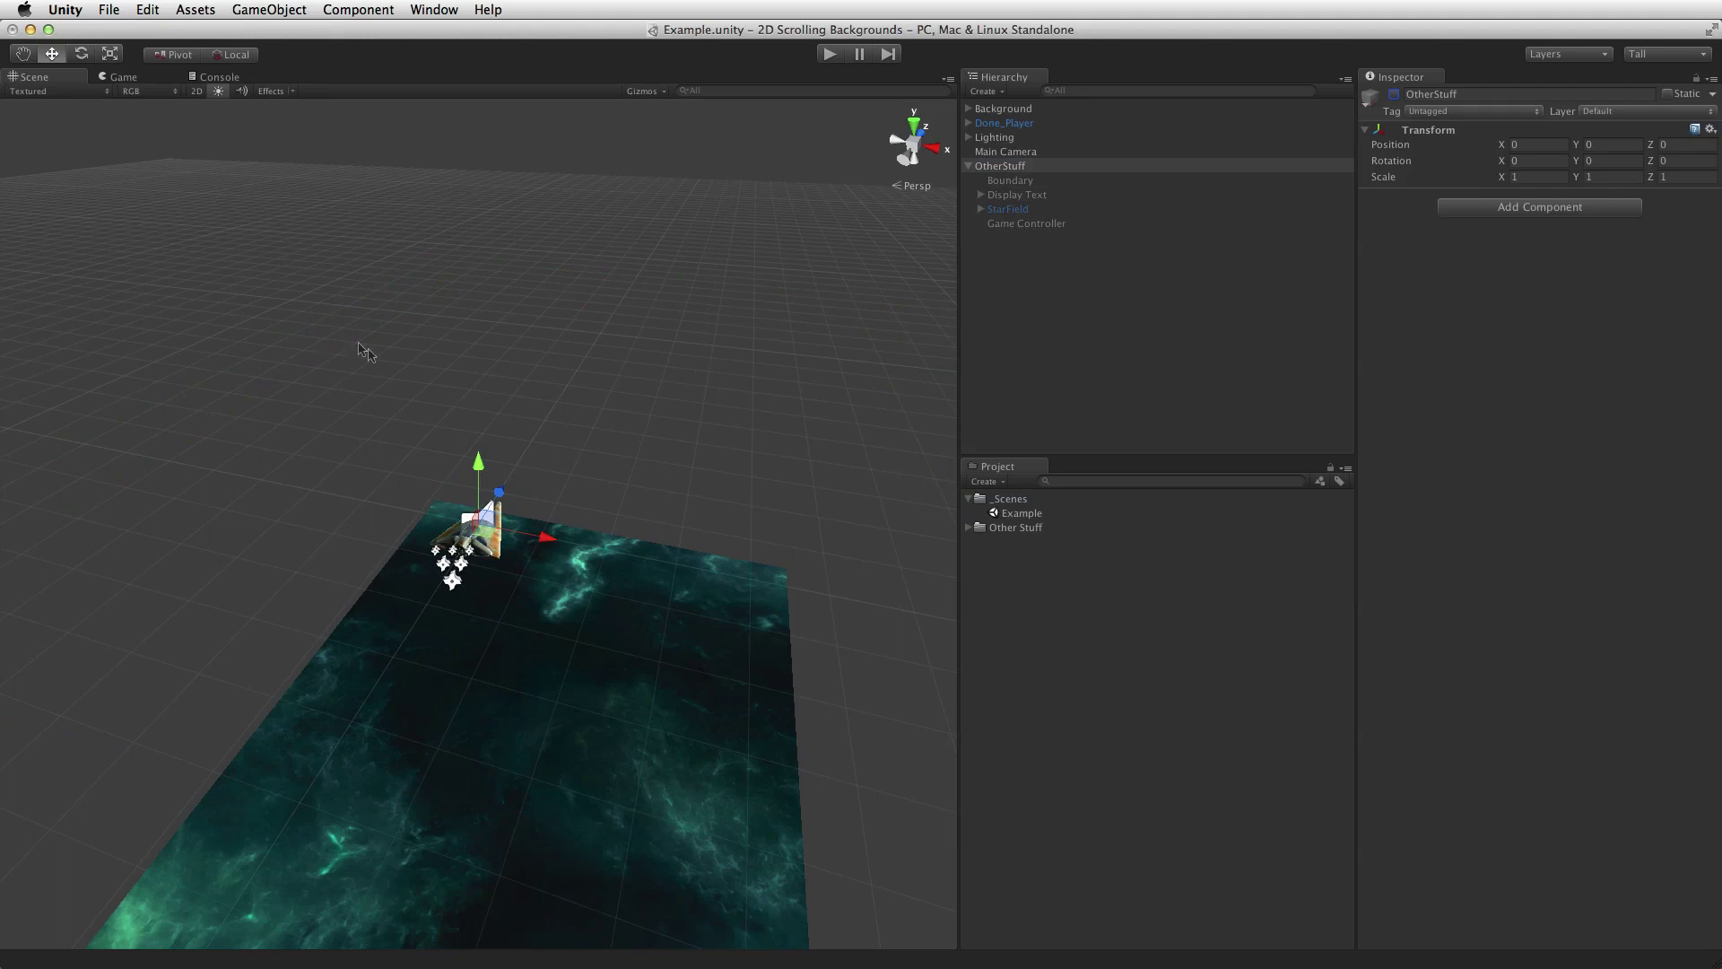
- Rename the Done_Player object in the scene to Player
click(1017, 124)
click(1017, 124)
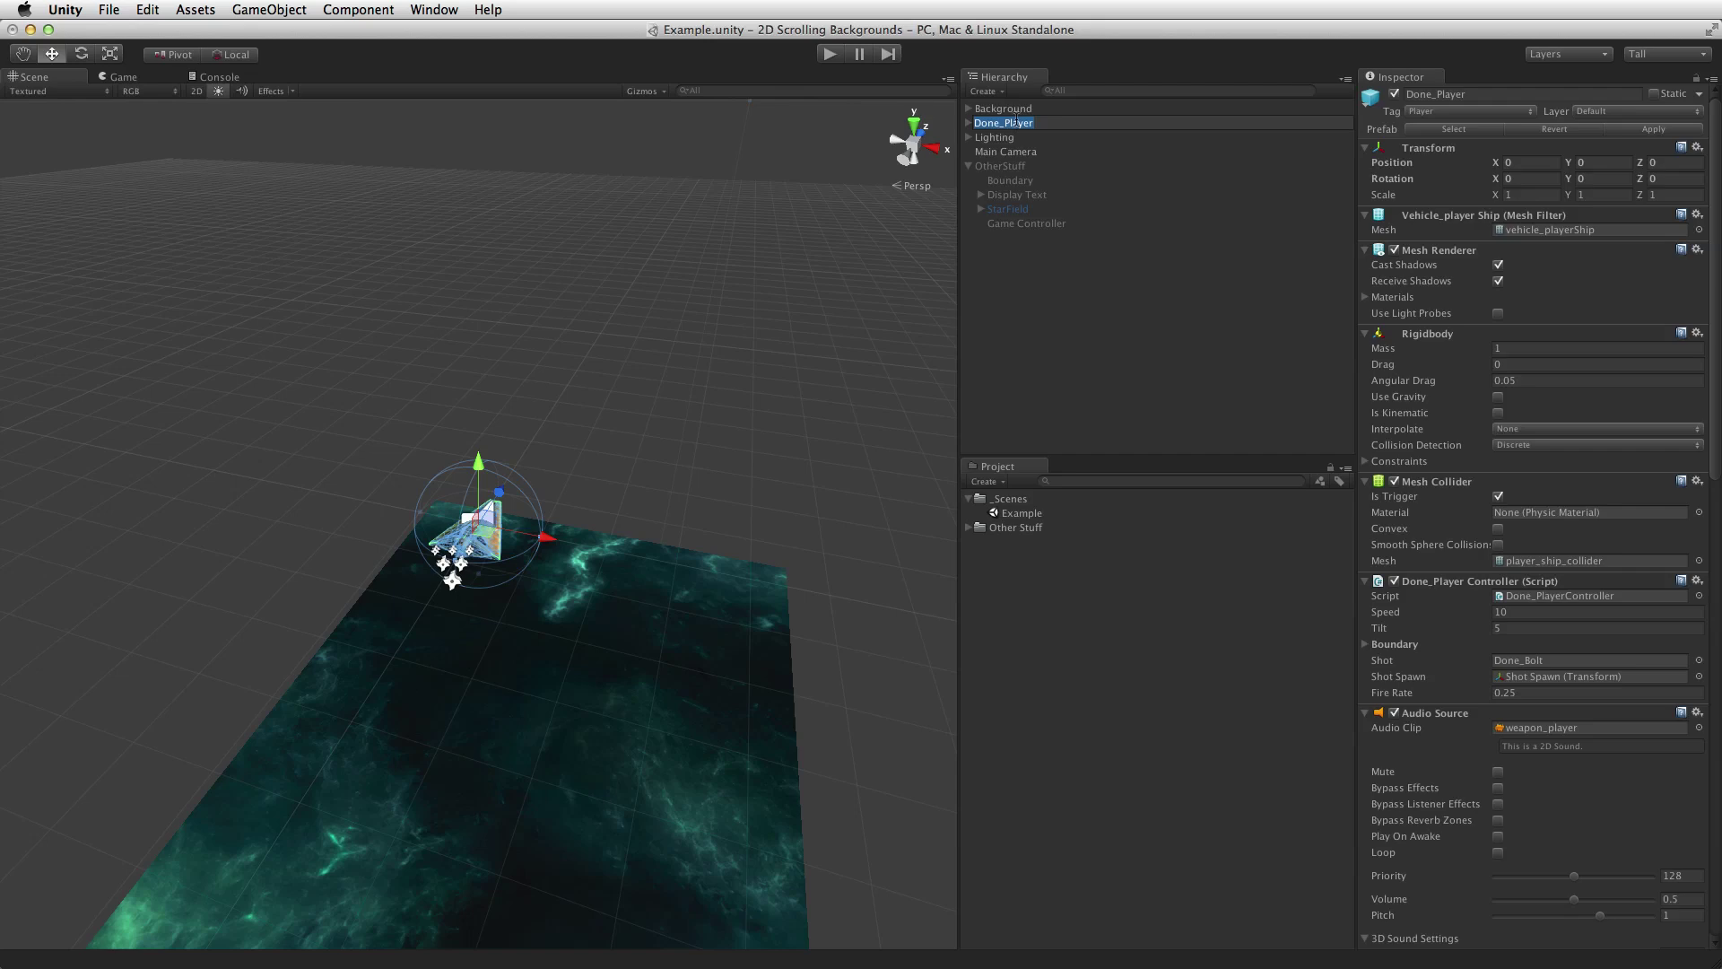
click(1016, 120)
key(shift+Right)
key(shift+Right)
key(shift+Right)
key(shift+Right)
key(shift+Right)
key(BackSpace)
click(1005, 255)
- Select the Background object and look at the scene straight down from the top
click(1012, 110)
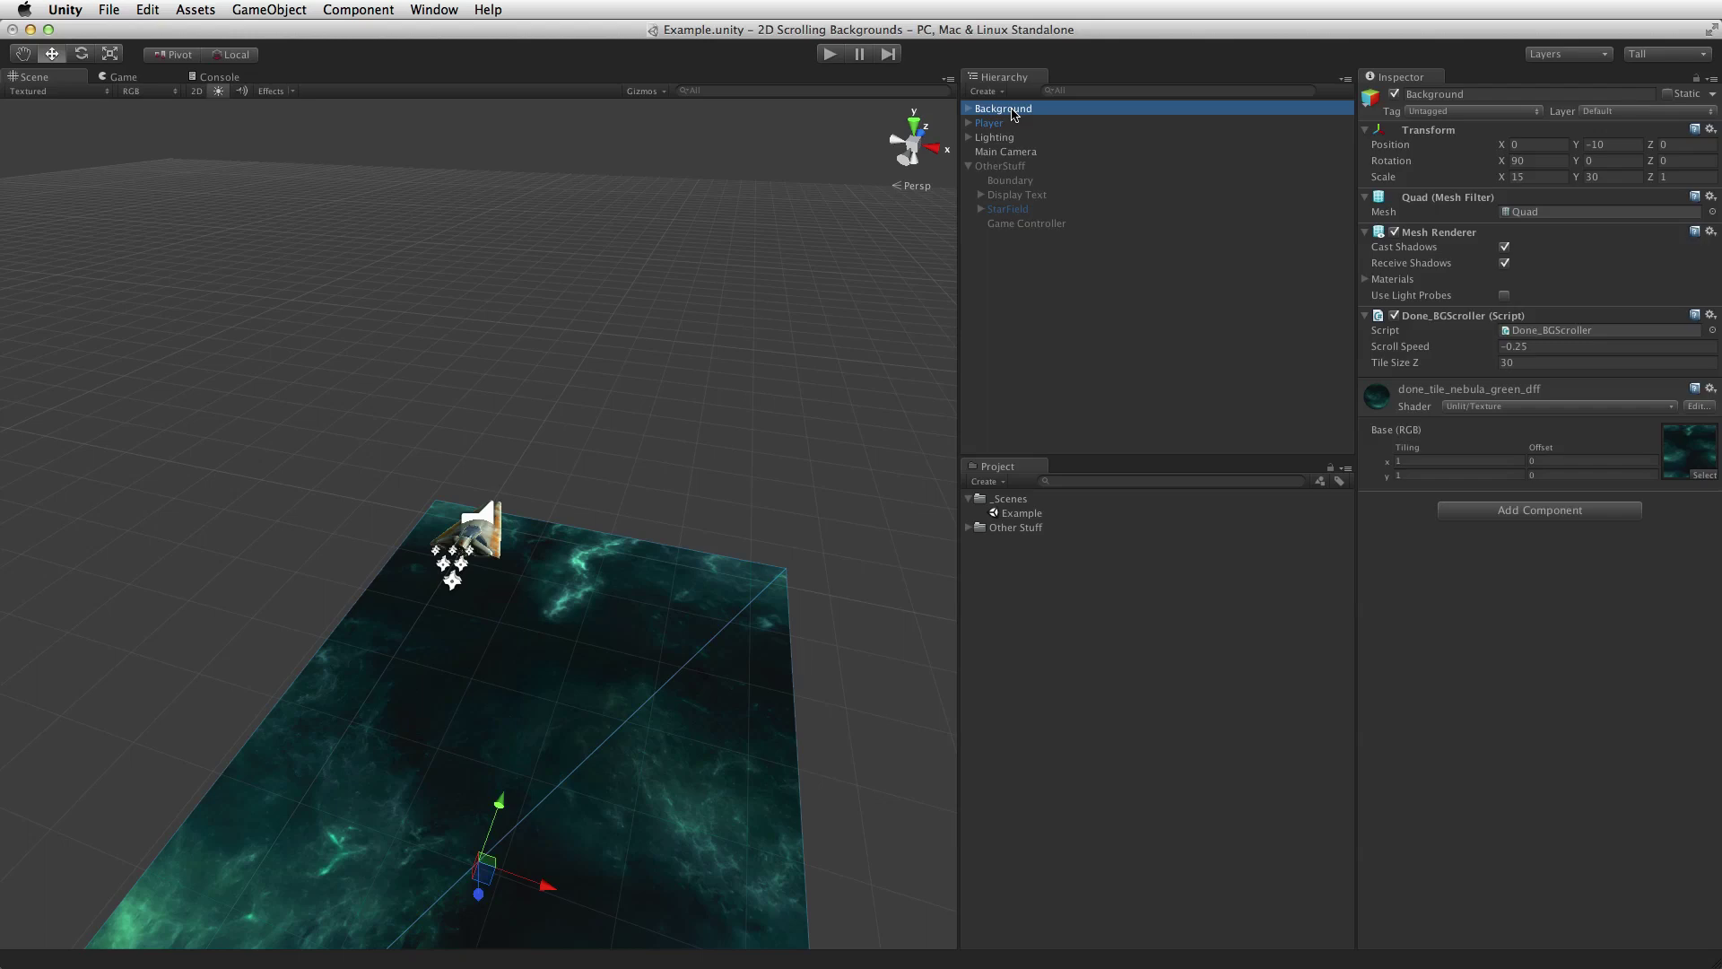
alt+drag(636, 485, 574, 503)
click(914, 128)
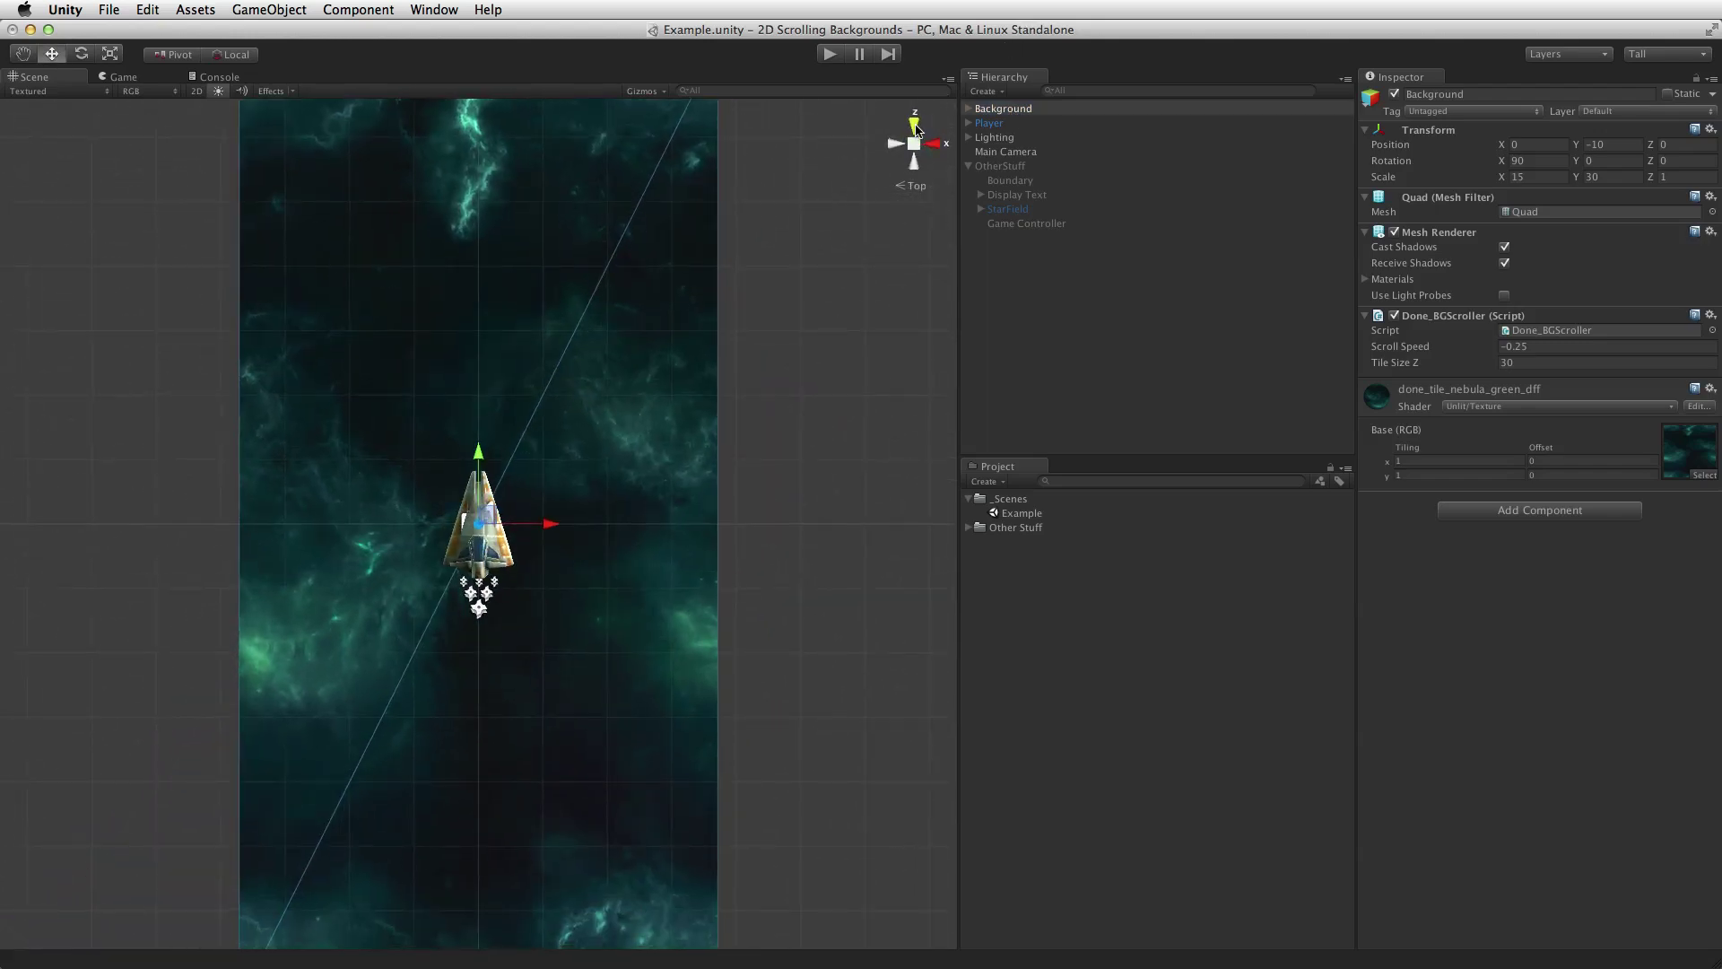
- Open the Offset Backgrounds folder on the desktop and preview its front, back and middle square background images
key(F11)
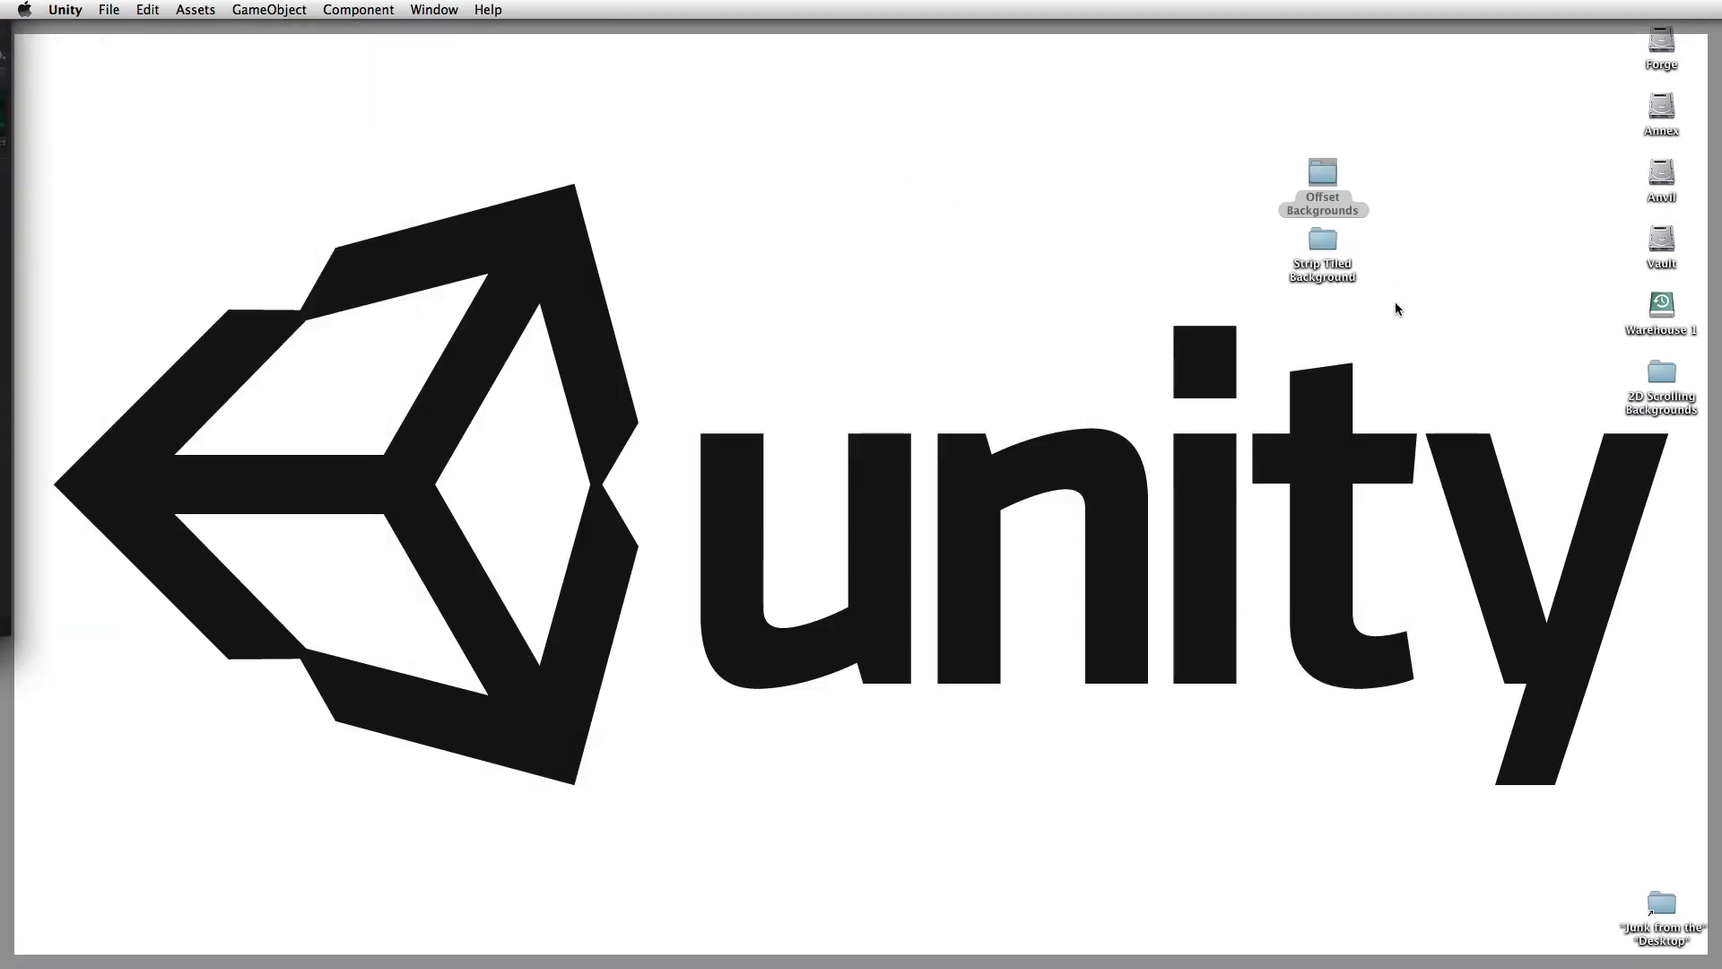
click(1398, 291)
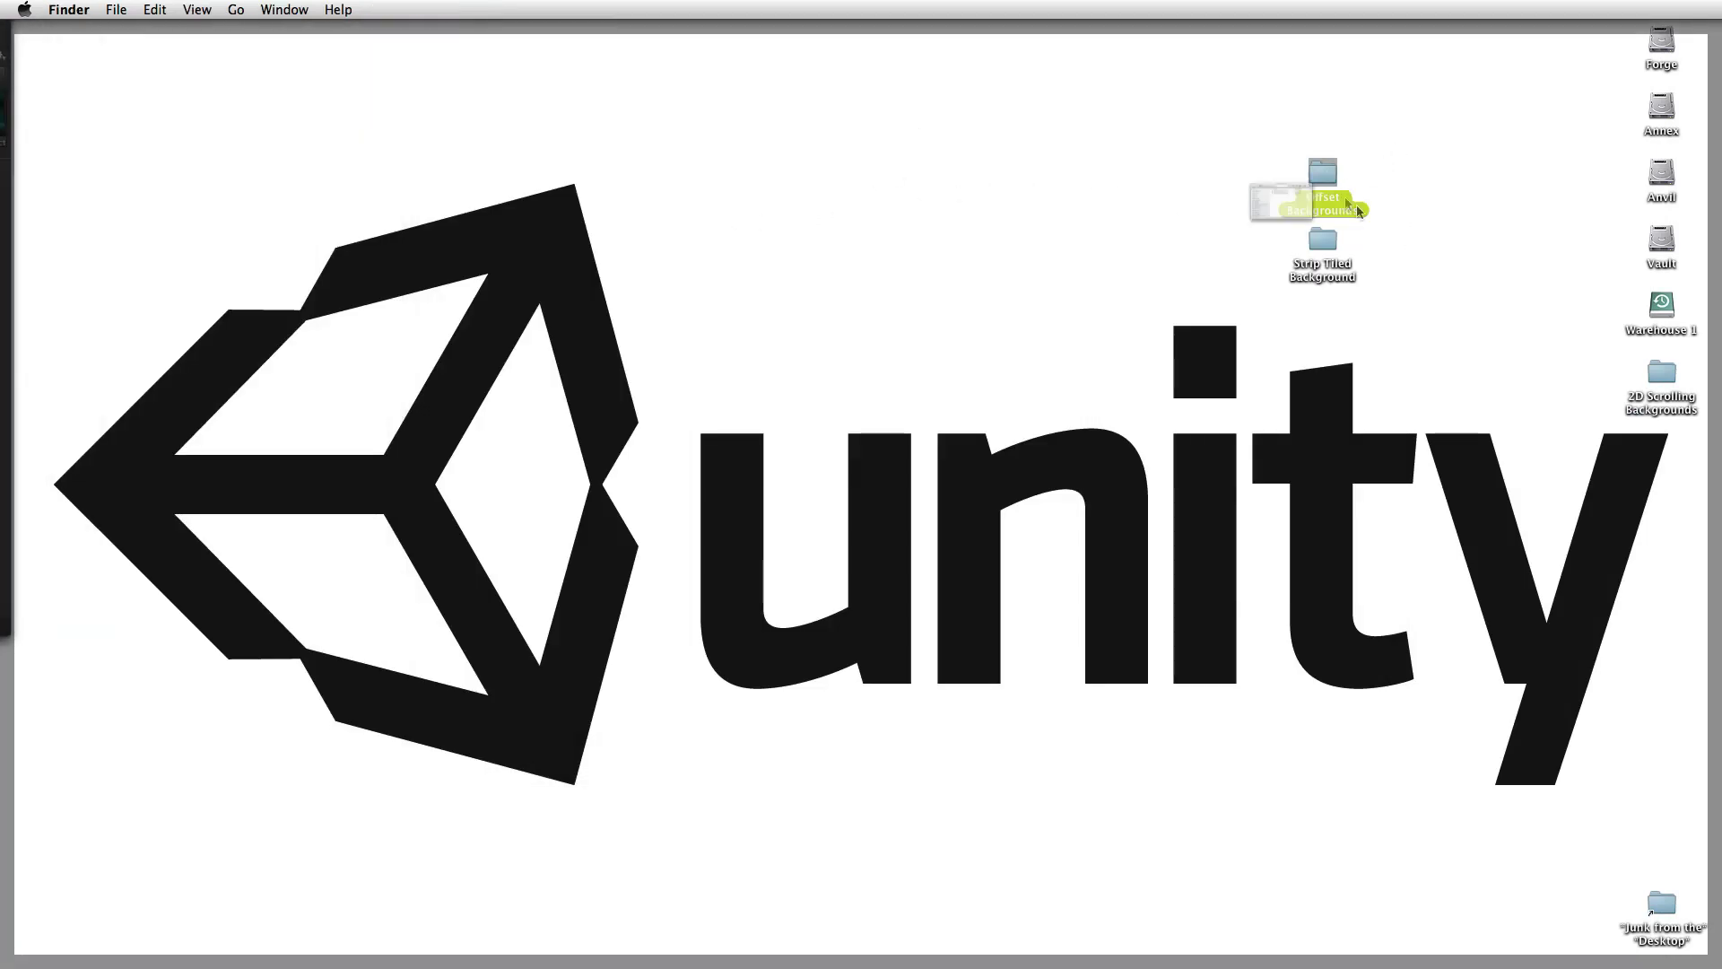
double_click(1324, 175)
click(880, 380)
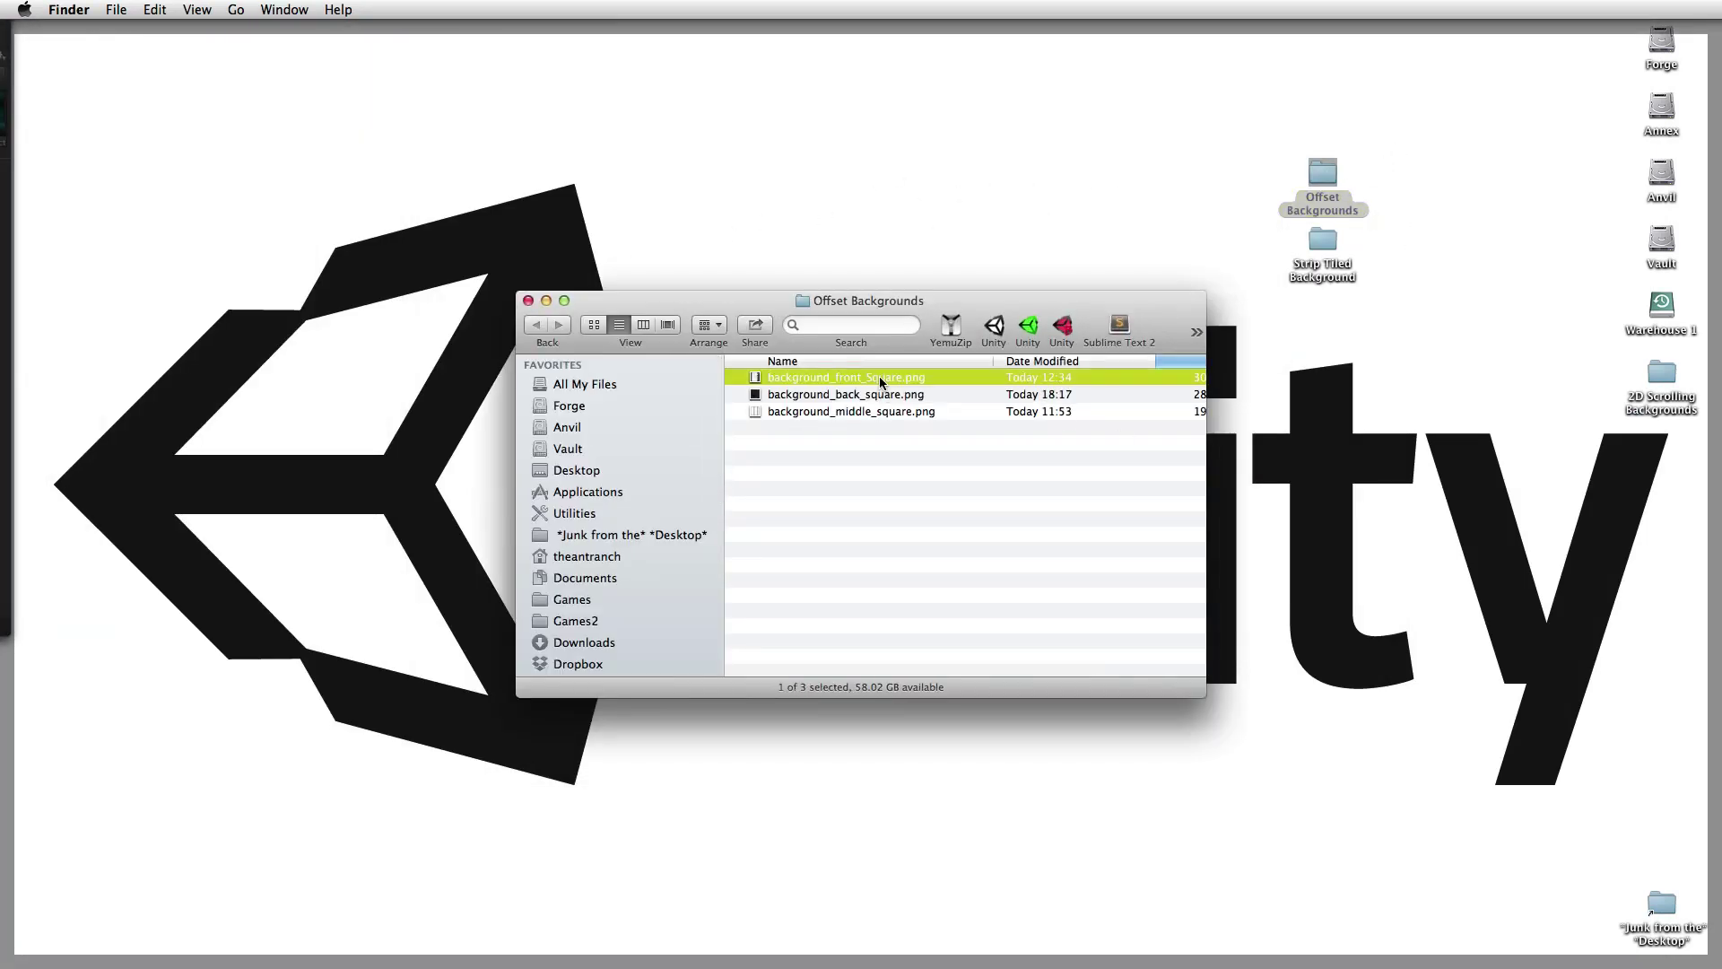
key(space)
key(Down)
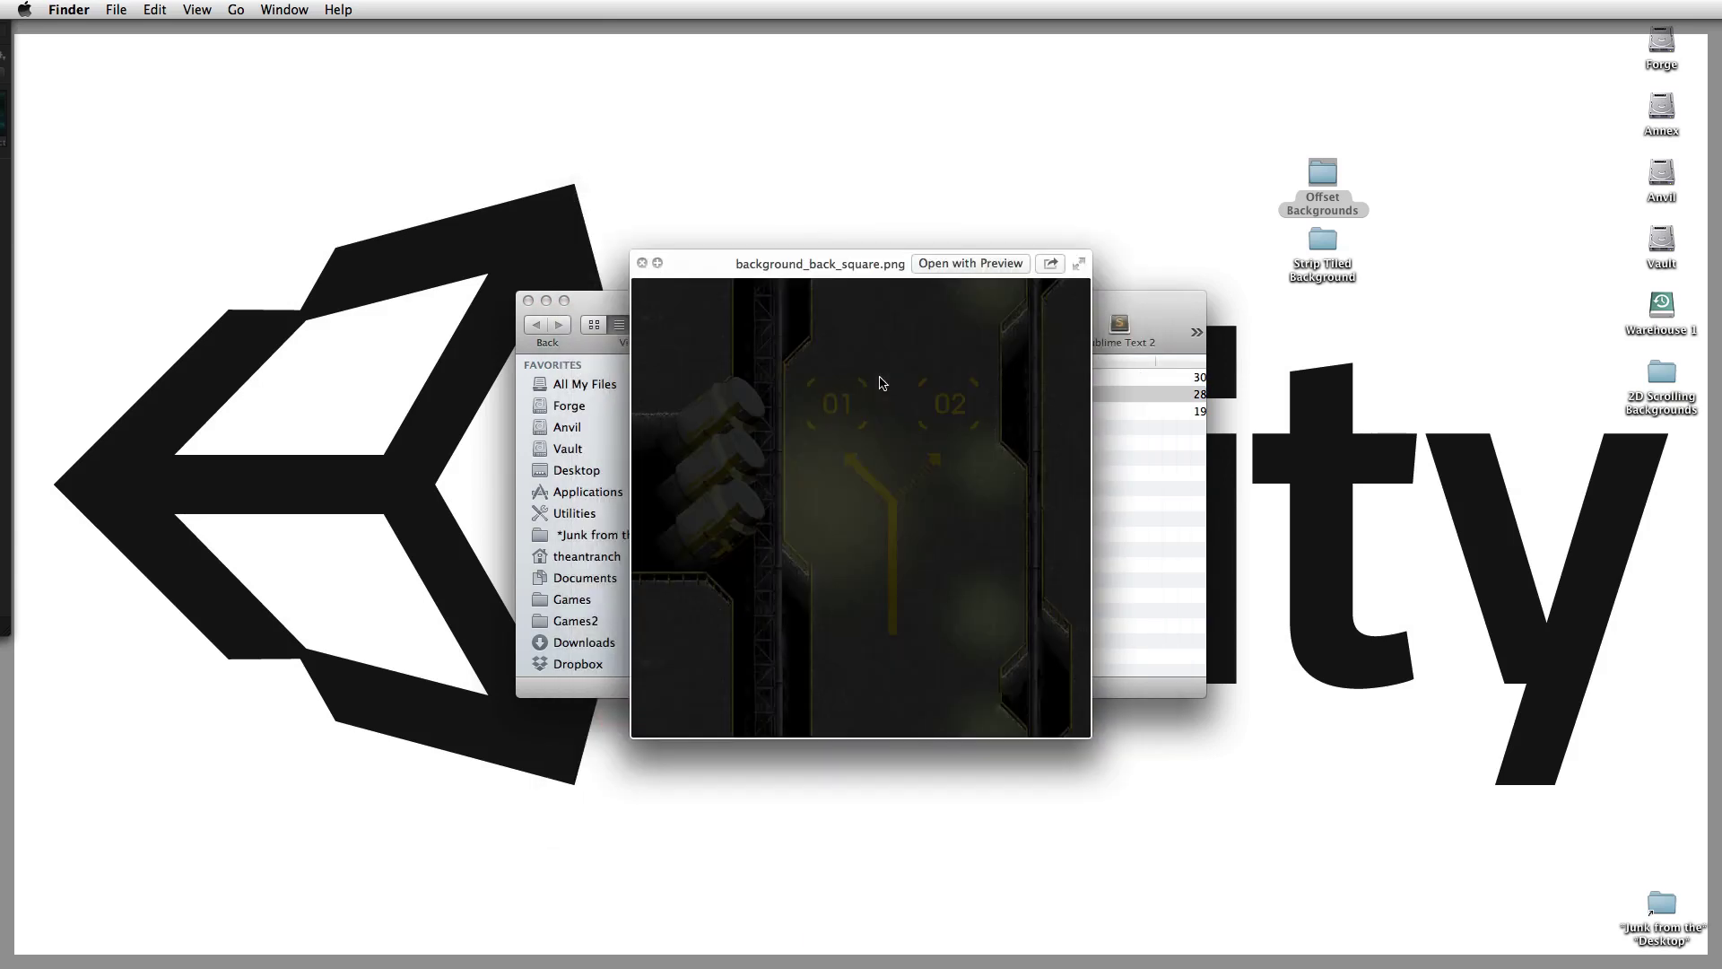
key(Down)
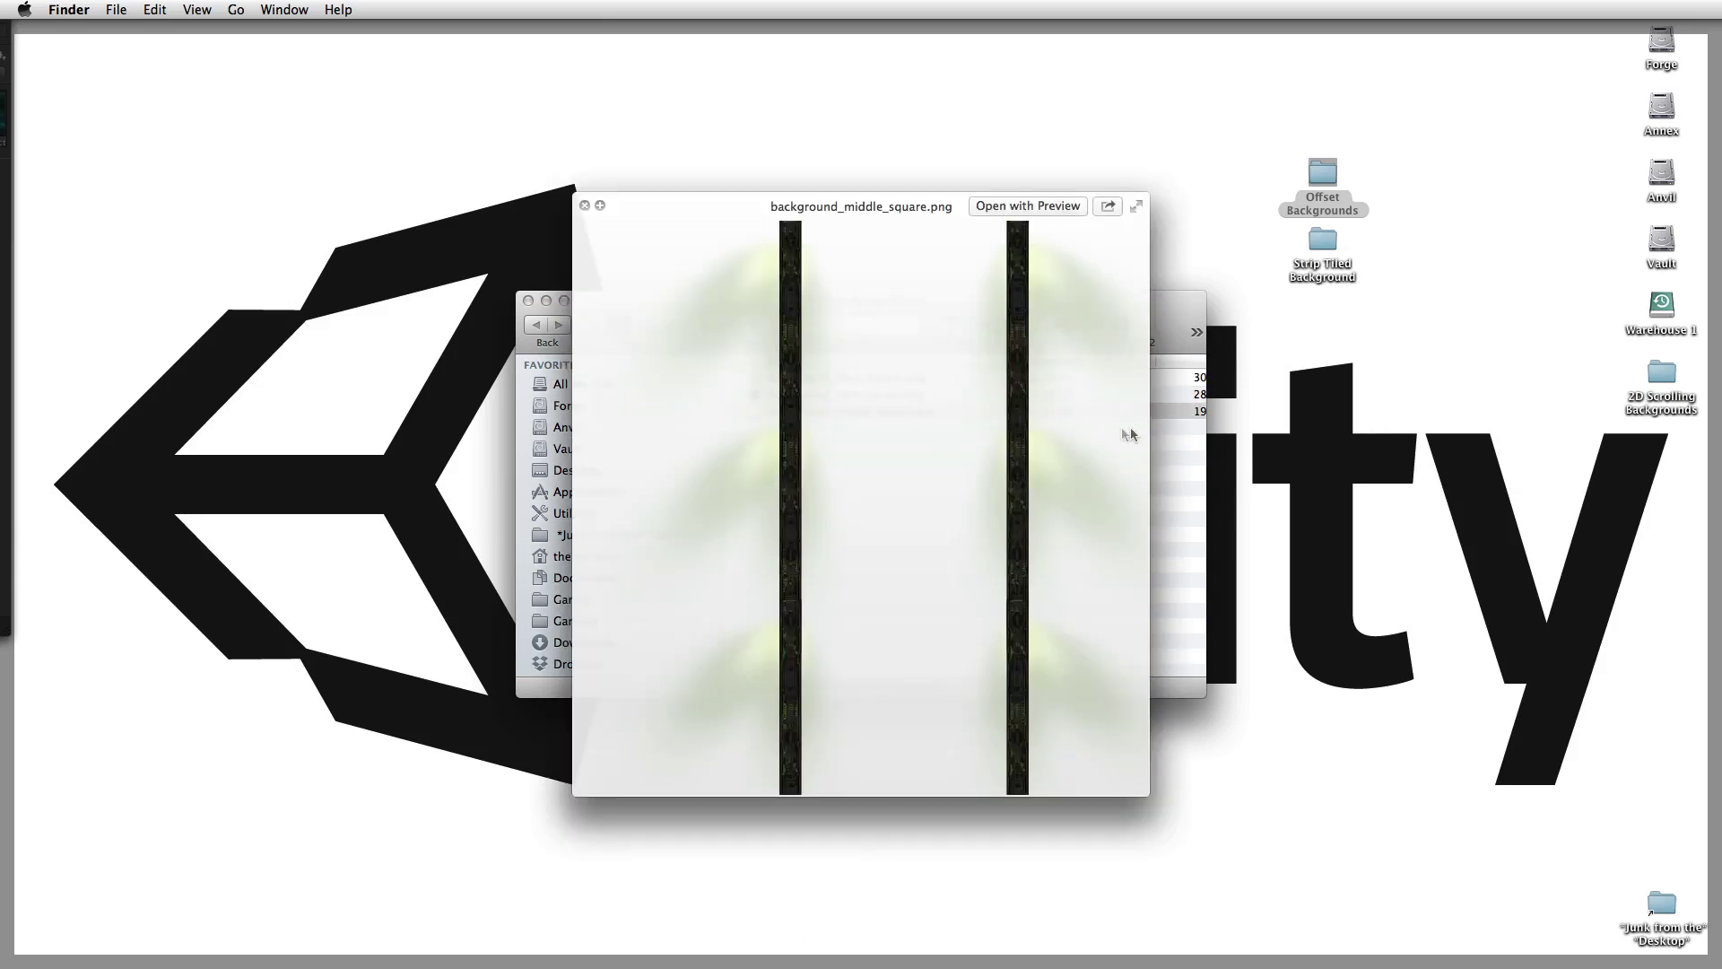
click(1180, 440)
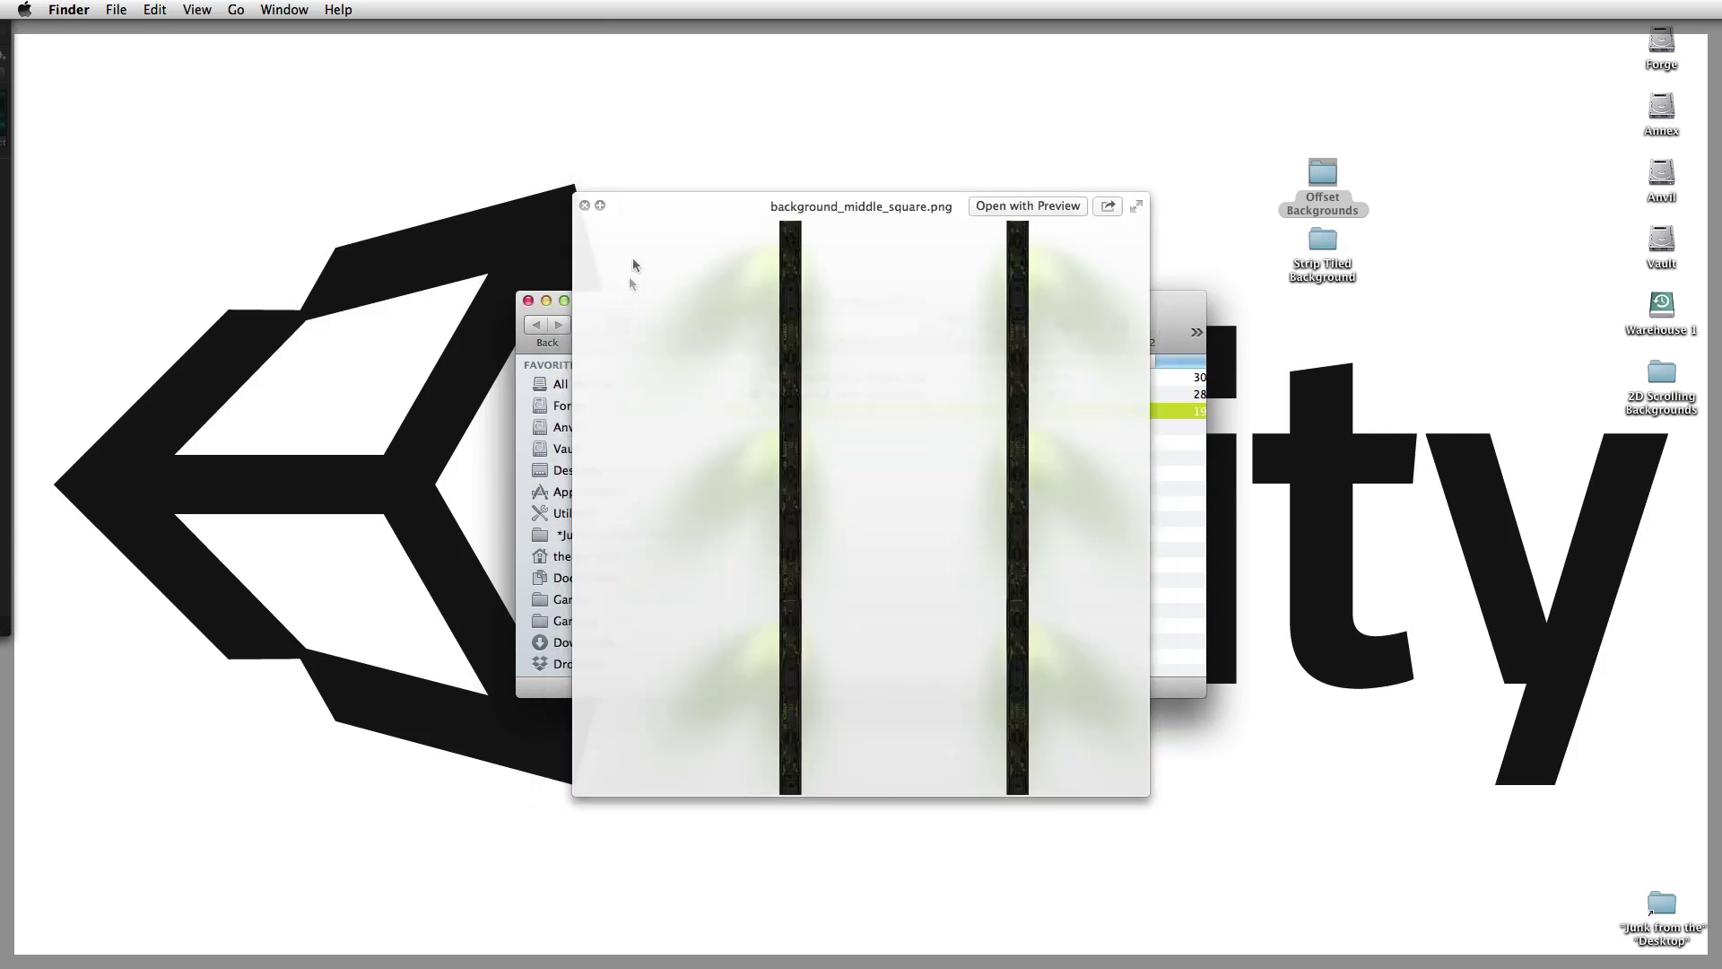
click(585, 205)
- Look inside the Strip Tiled Background folder on the desktop and close both folder windows
double_click(1324, 237)
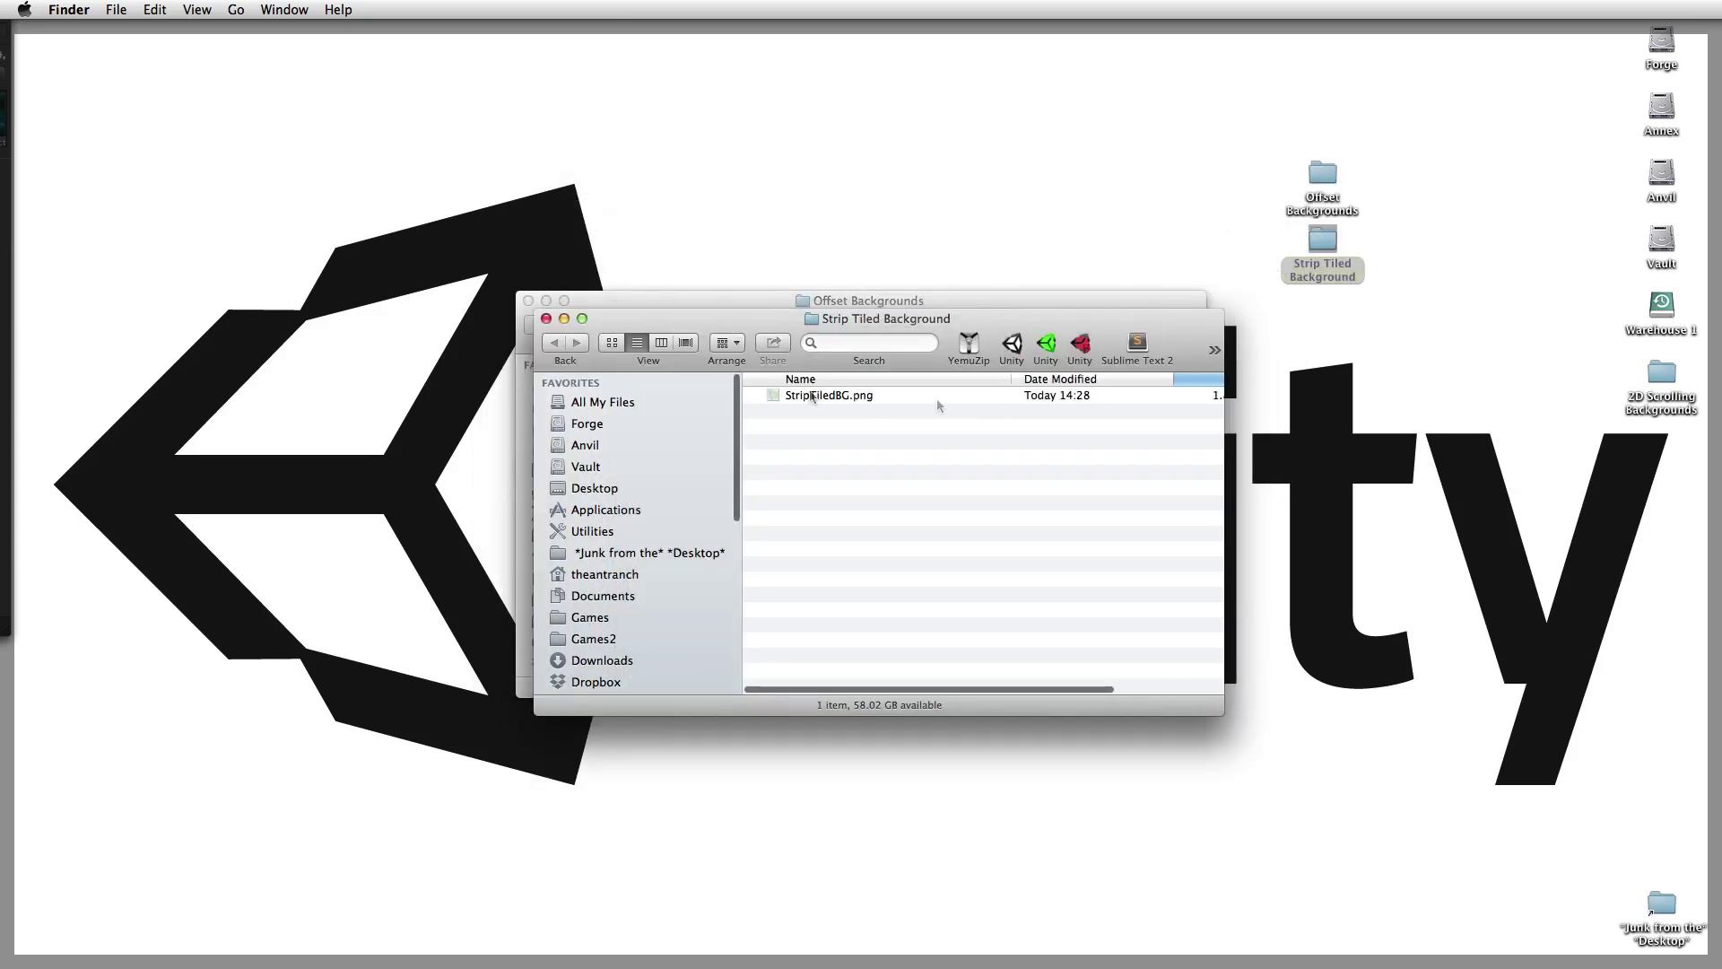
click(546, 318)
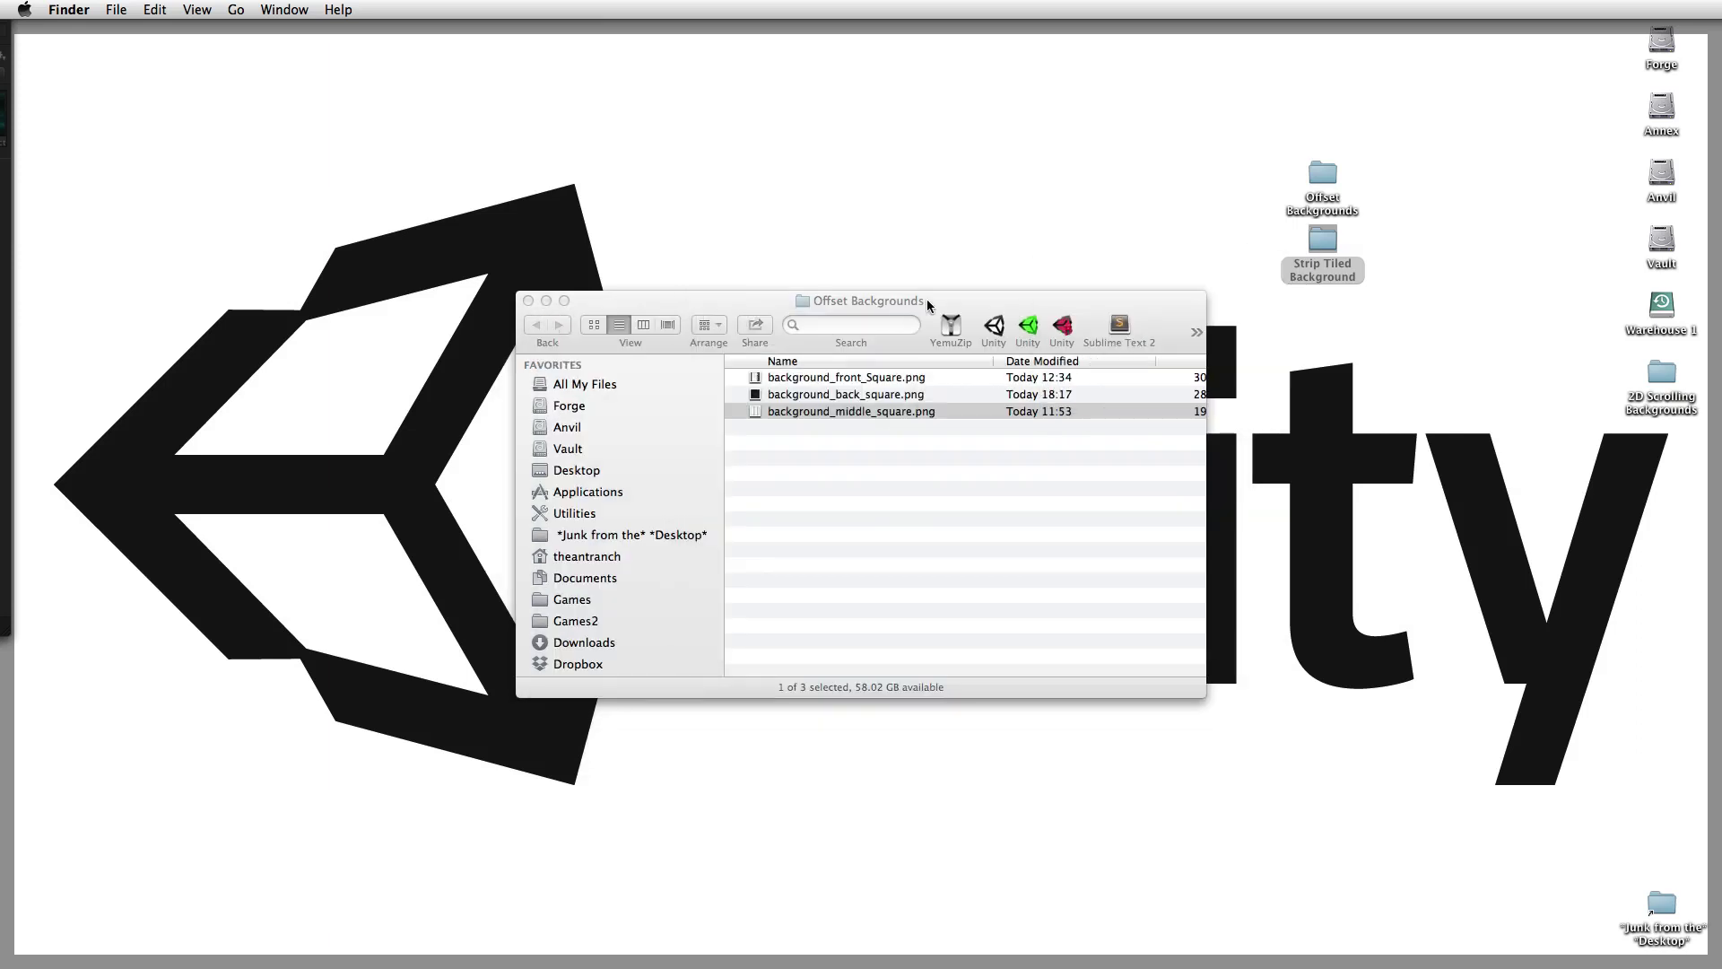
click(529, 300)
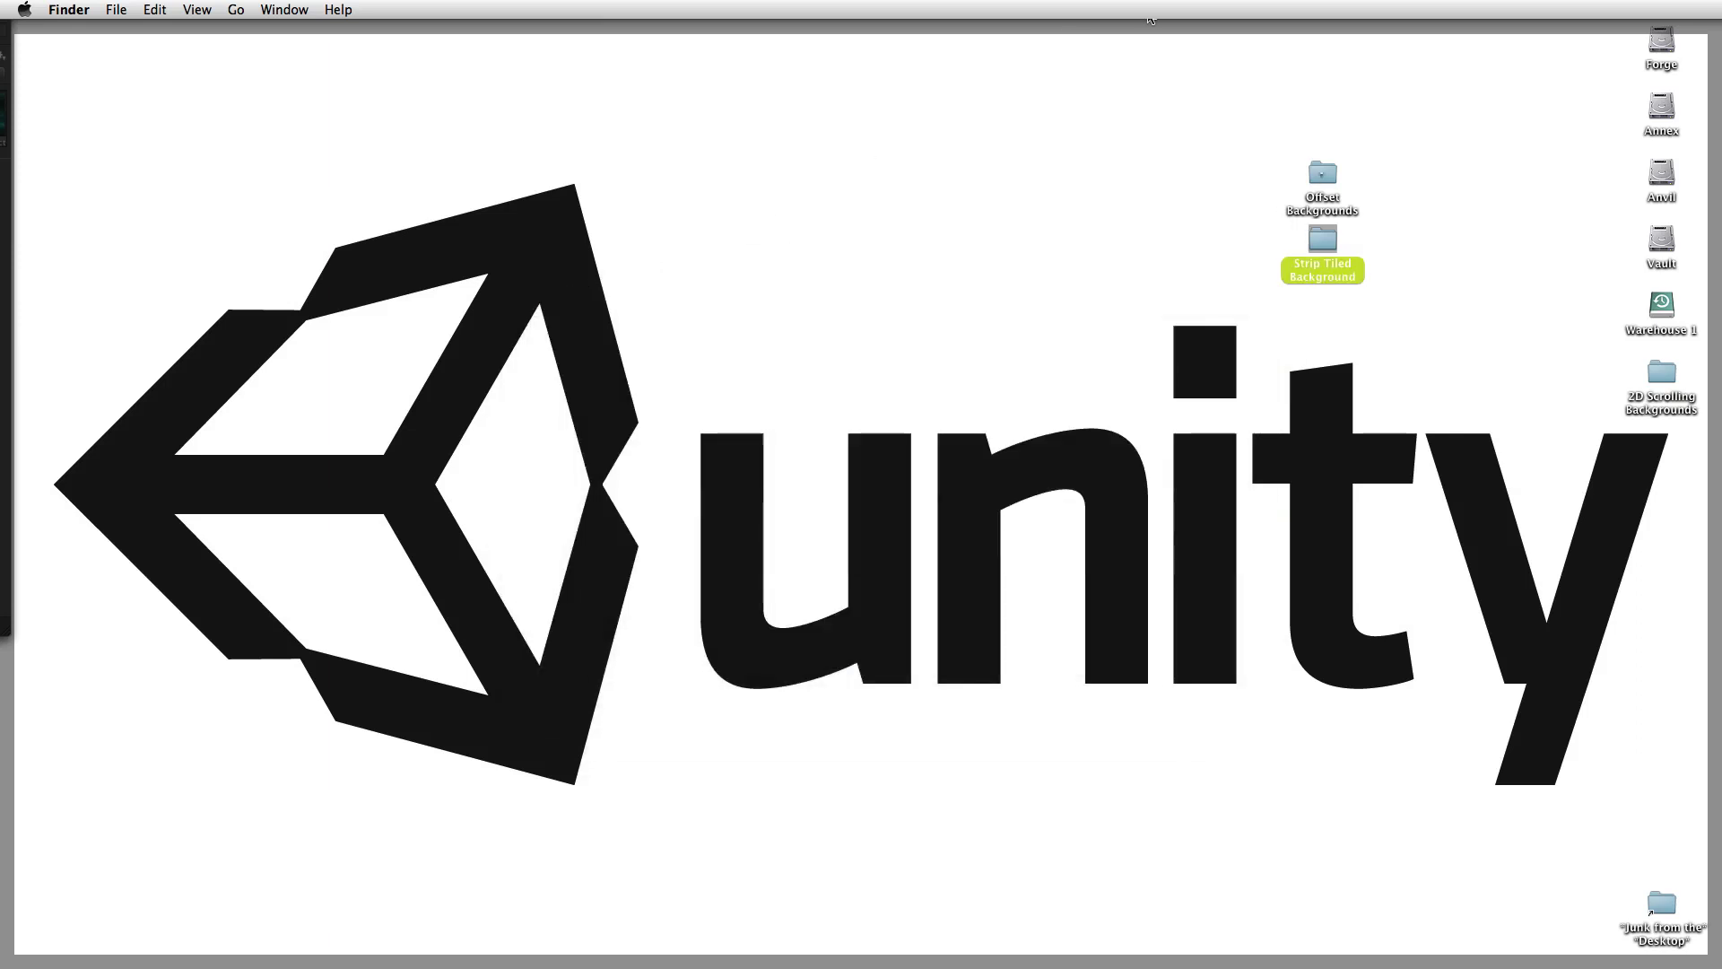
- Import the Offset Backgrounds and Strip Tiled Background folders from the desktop into the Unity project
click(1247, 193)
drag(1281, 245, 1172, 608)
key(super+Tab)
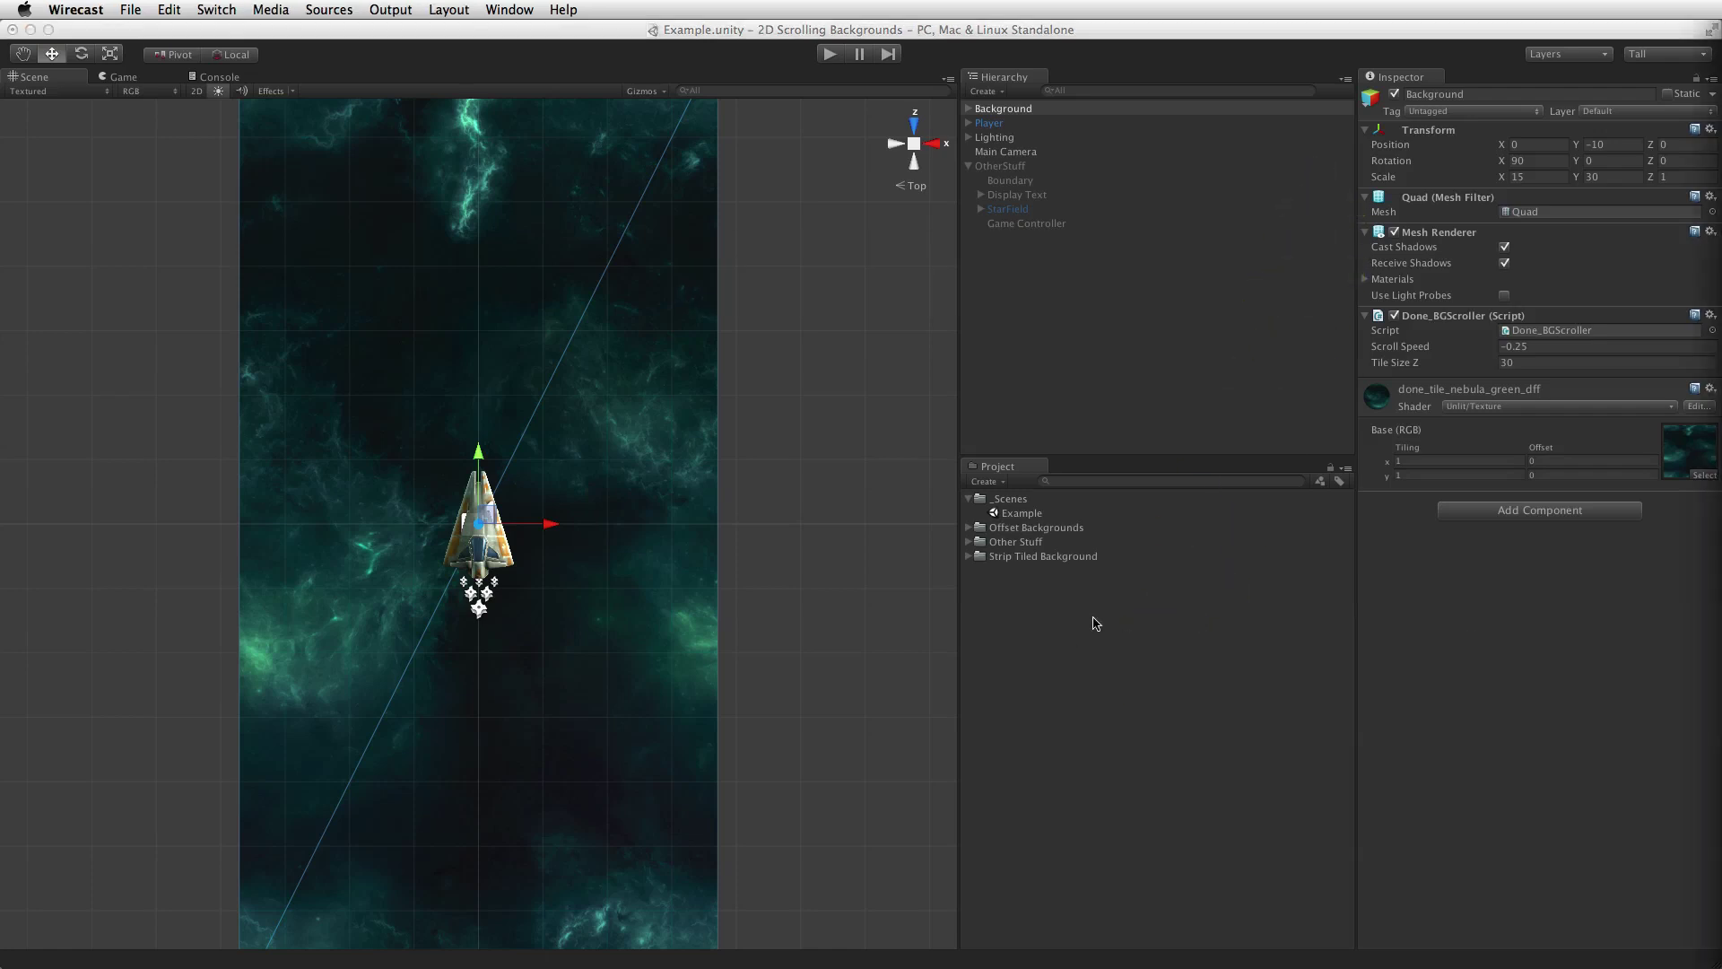
- Expand the Strip Tiled Background and Offset Backgrounds folders in the project, leaving Other Stuff collapsed
click(969, 556)
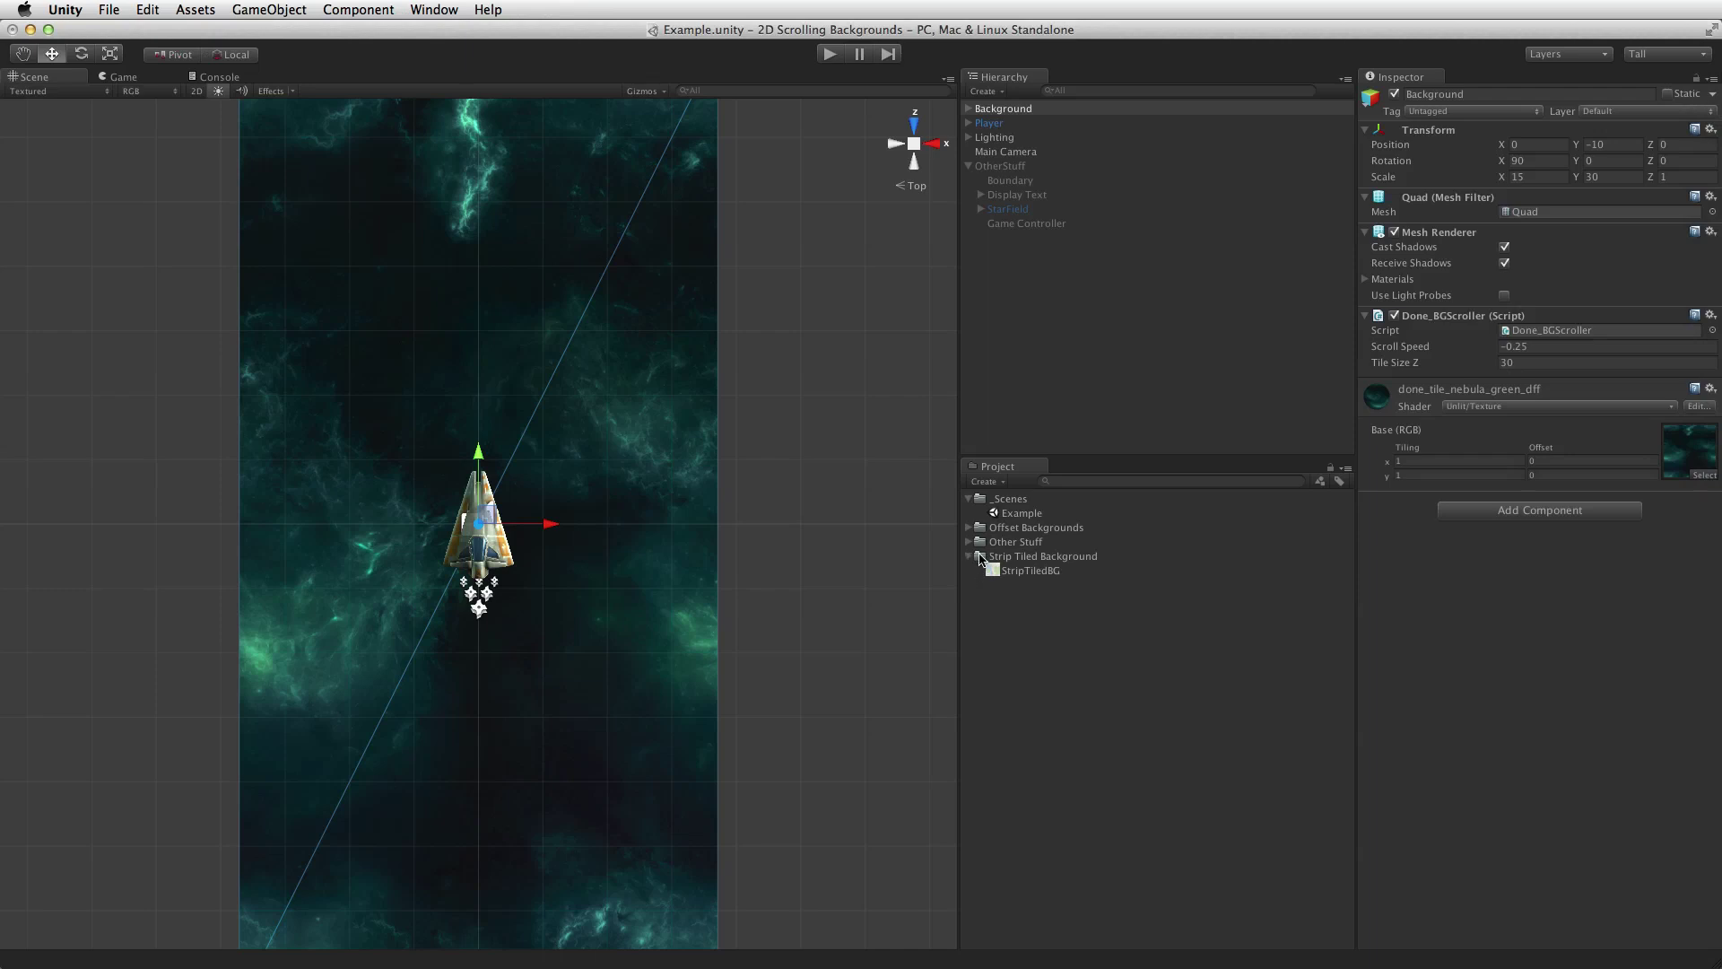
click(969, 542)
click(968, 541)
click(969, 527)
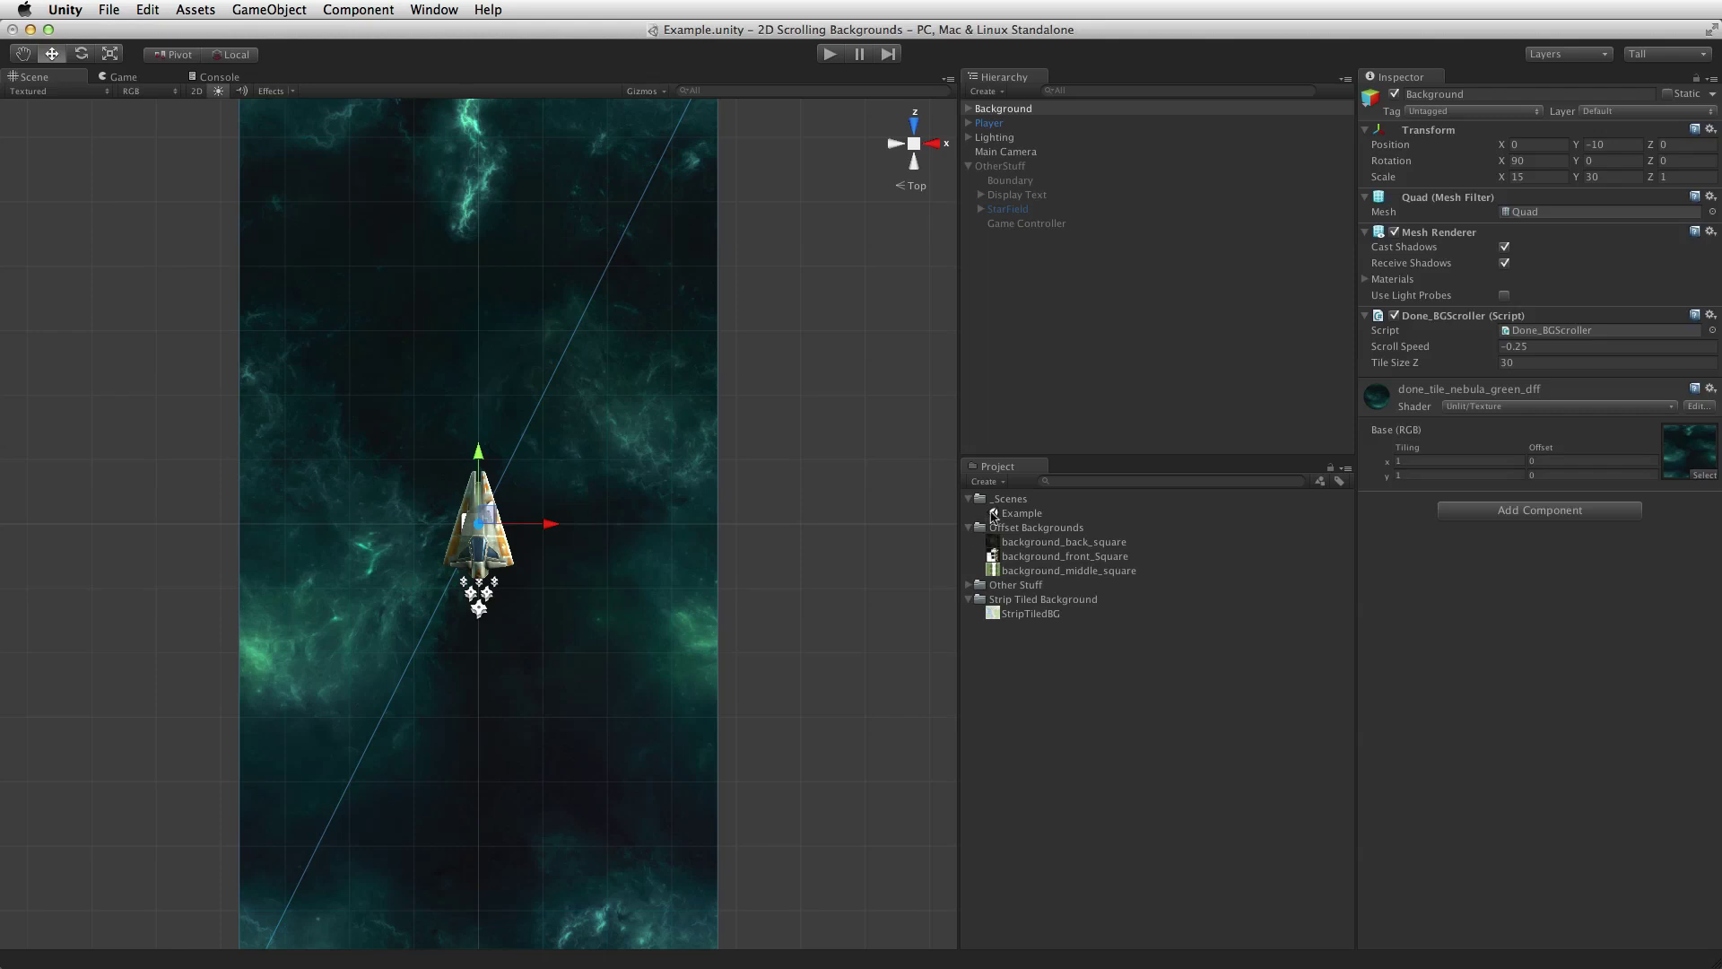
- Run the game, watch the background scroll in an angled perspective scene view, and stop it
click(830, 54)
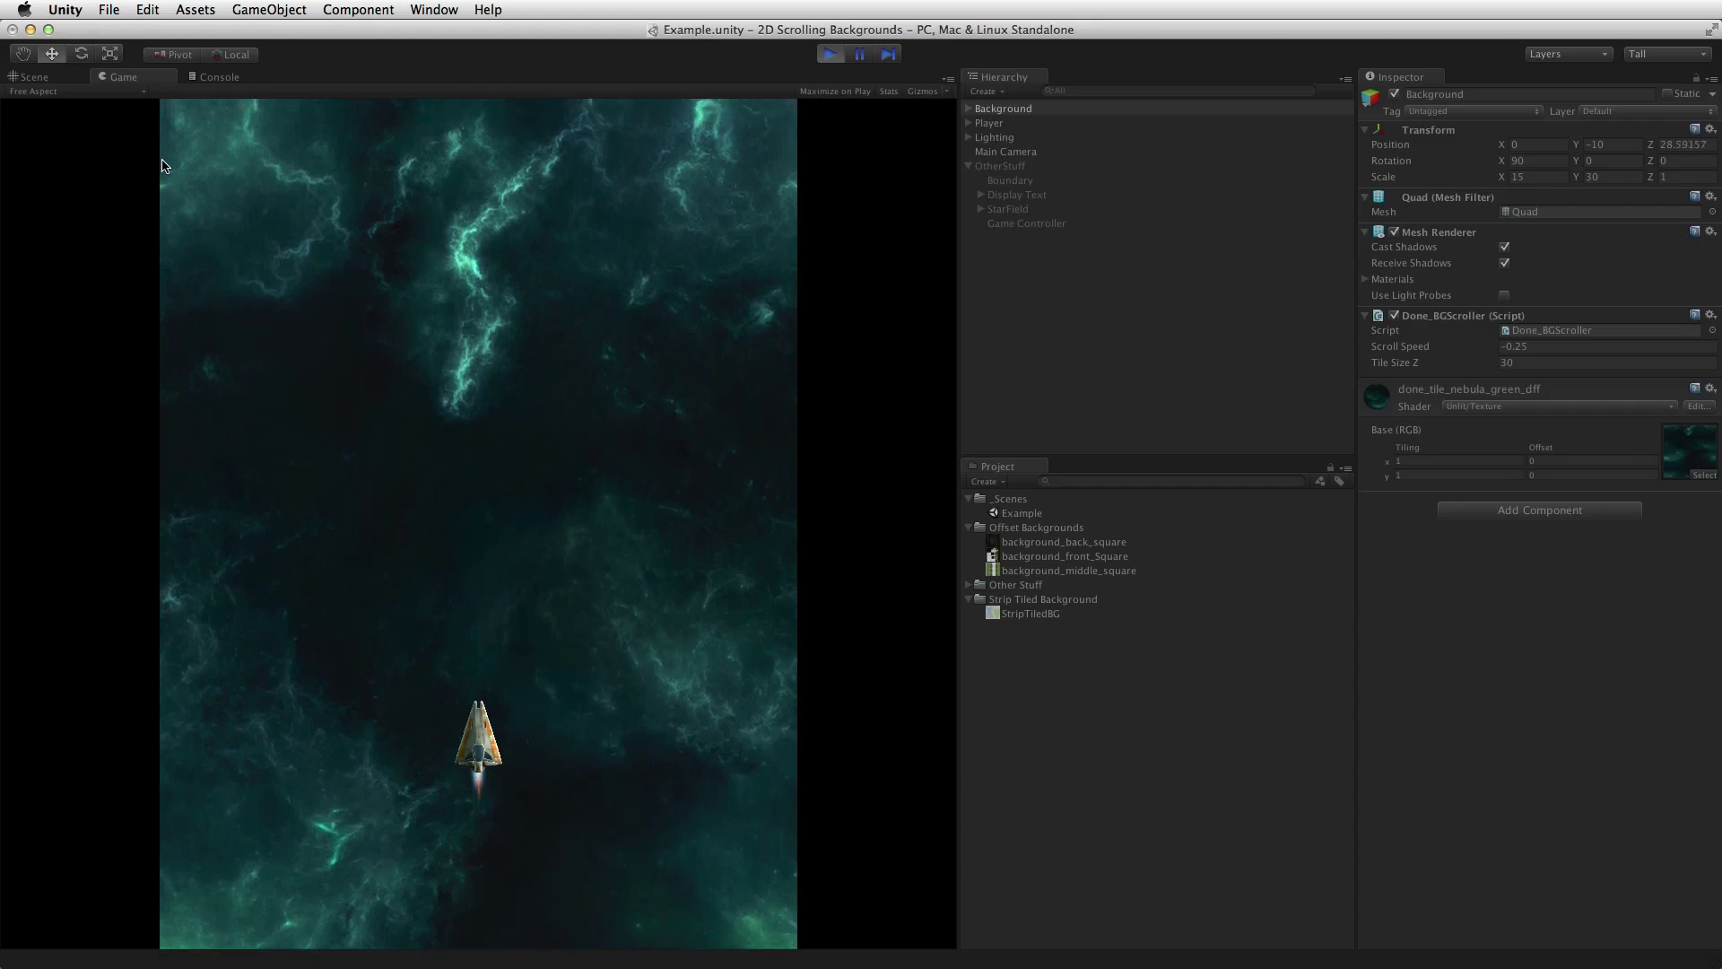
key(super+1)
alt+drag(368, 567, 441, 288)
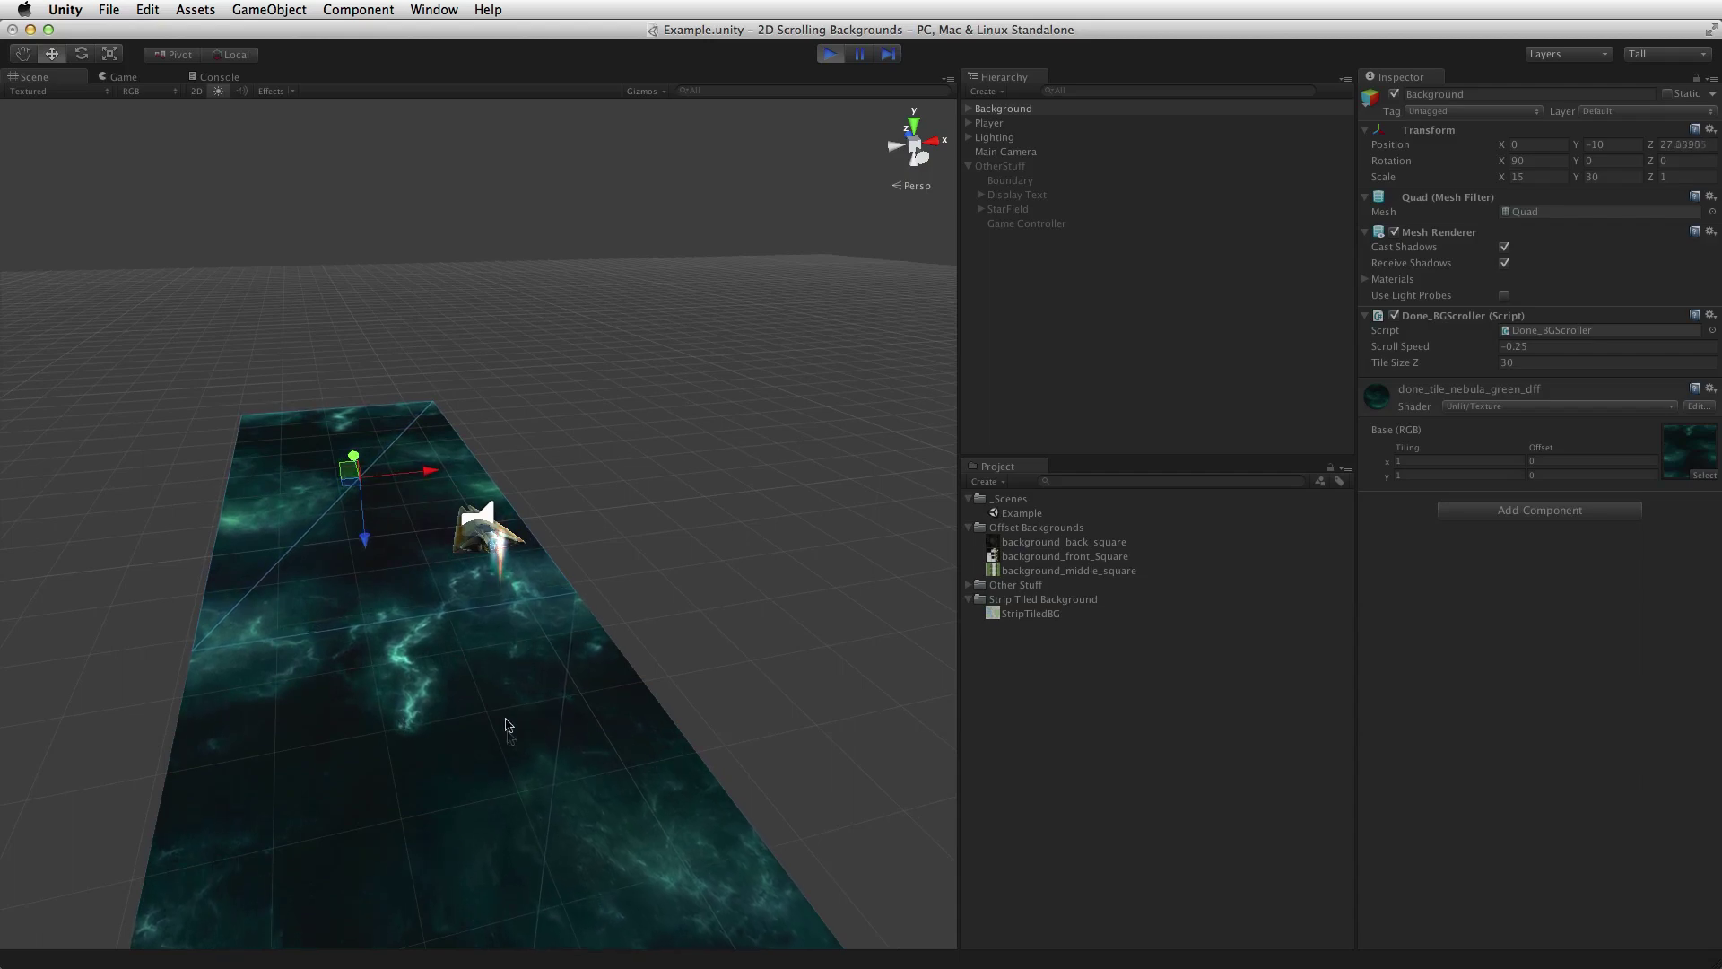
alt+drag(410, 768, 358, 907)
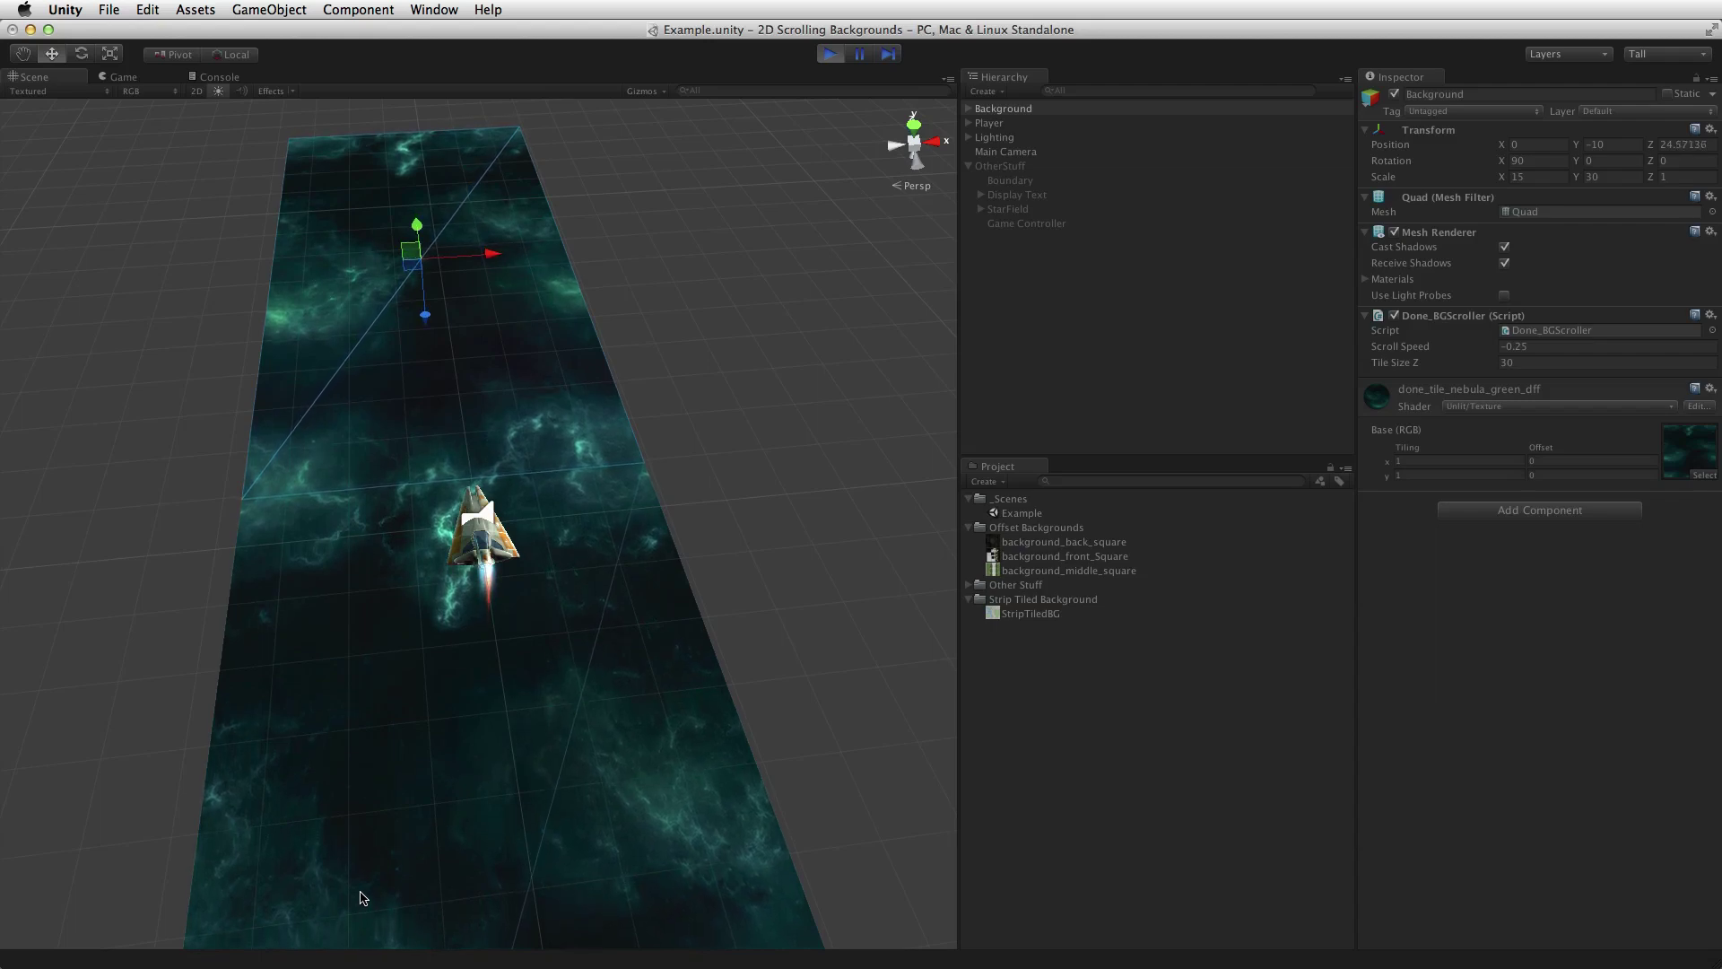
click(829, 54)
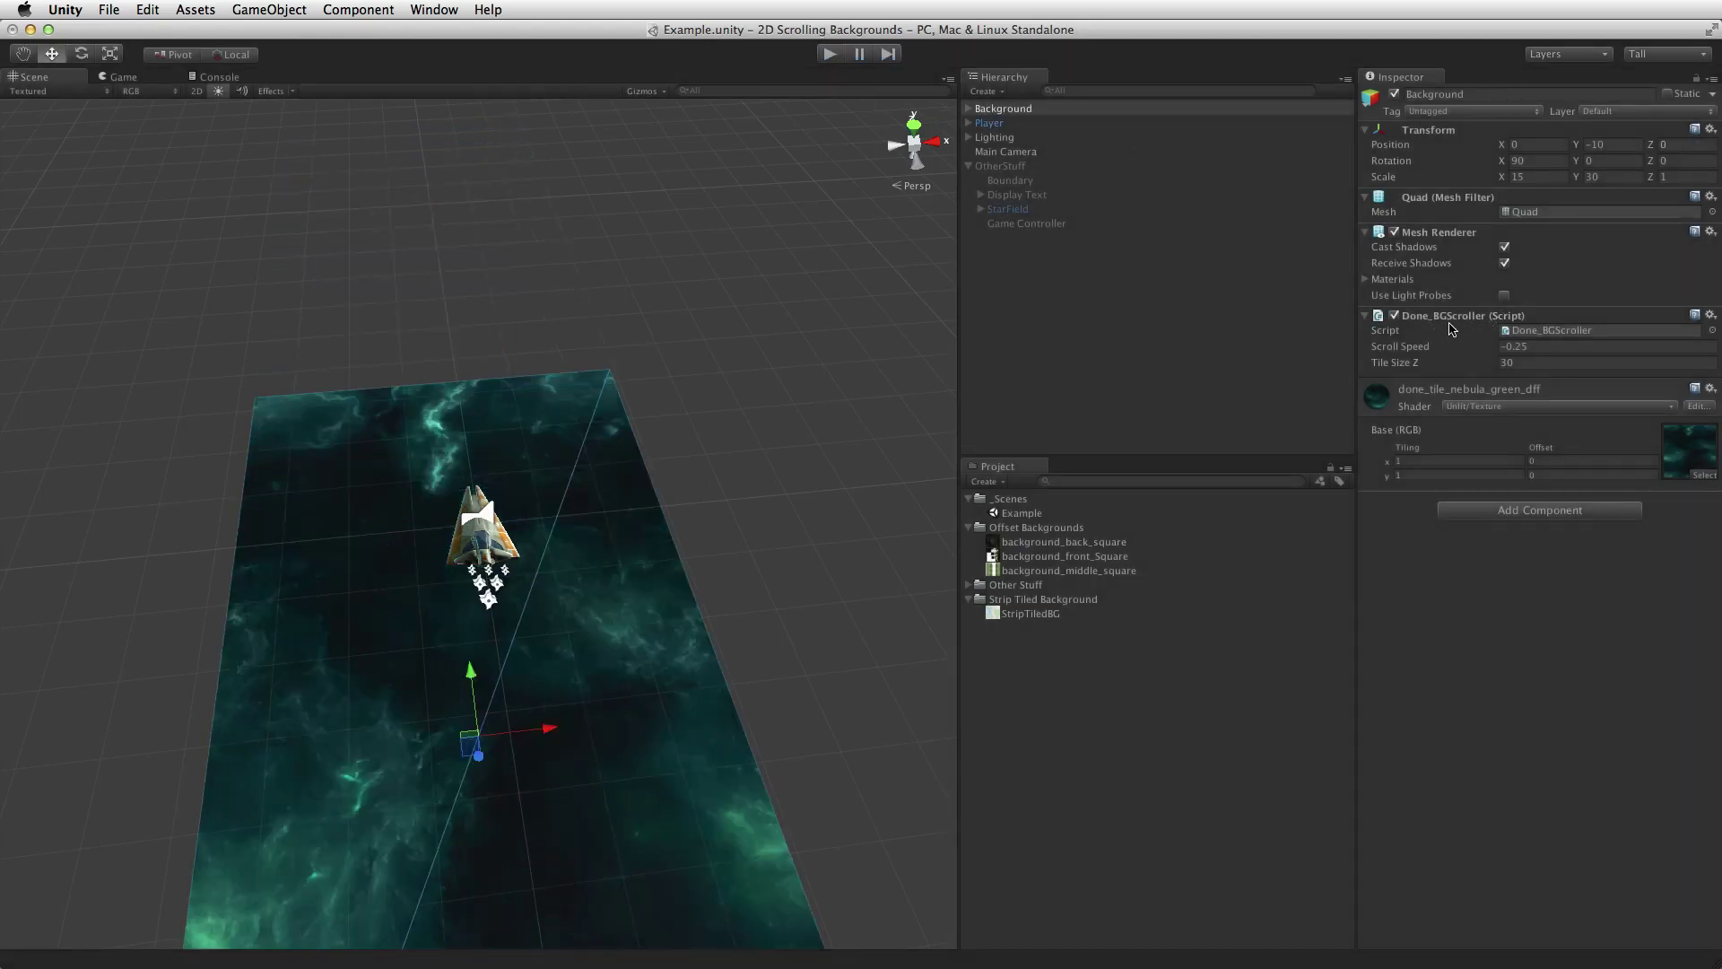
- Open the Background object's Done_BGScroller script for editing in MonoDevelop and enlarge the code text
click(1710, 315)
click(1680, 455)
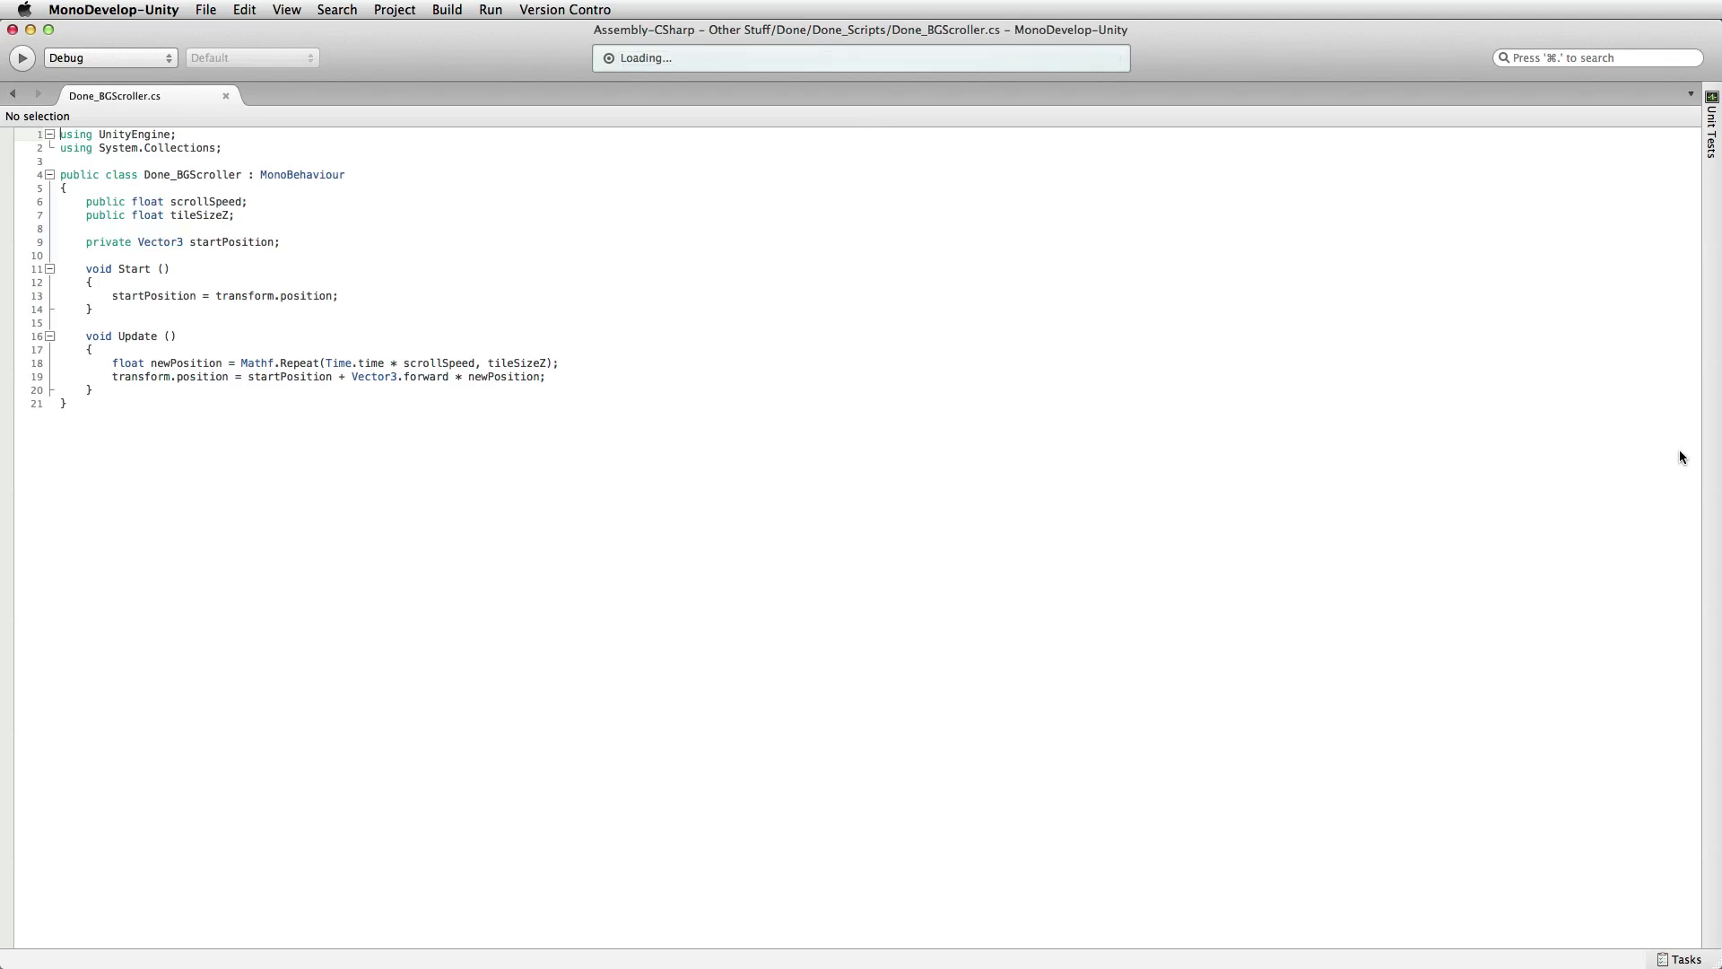
key(super+equal)
key(super+equal)
key(super+equal)
key(super+equal)
key(super+equal)
key(super+equal)
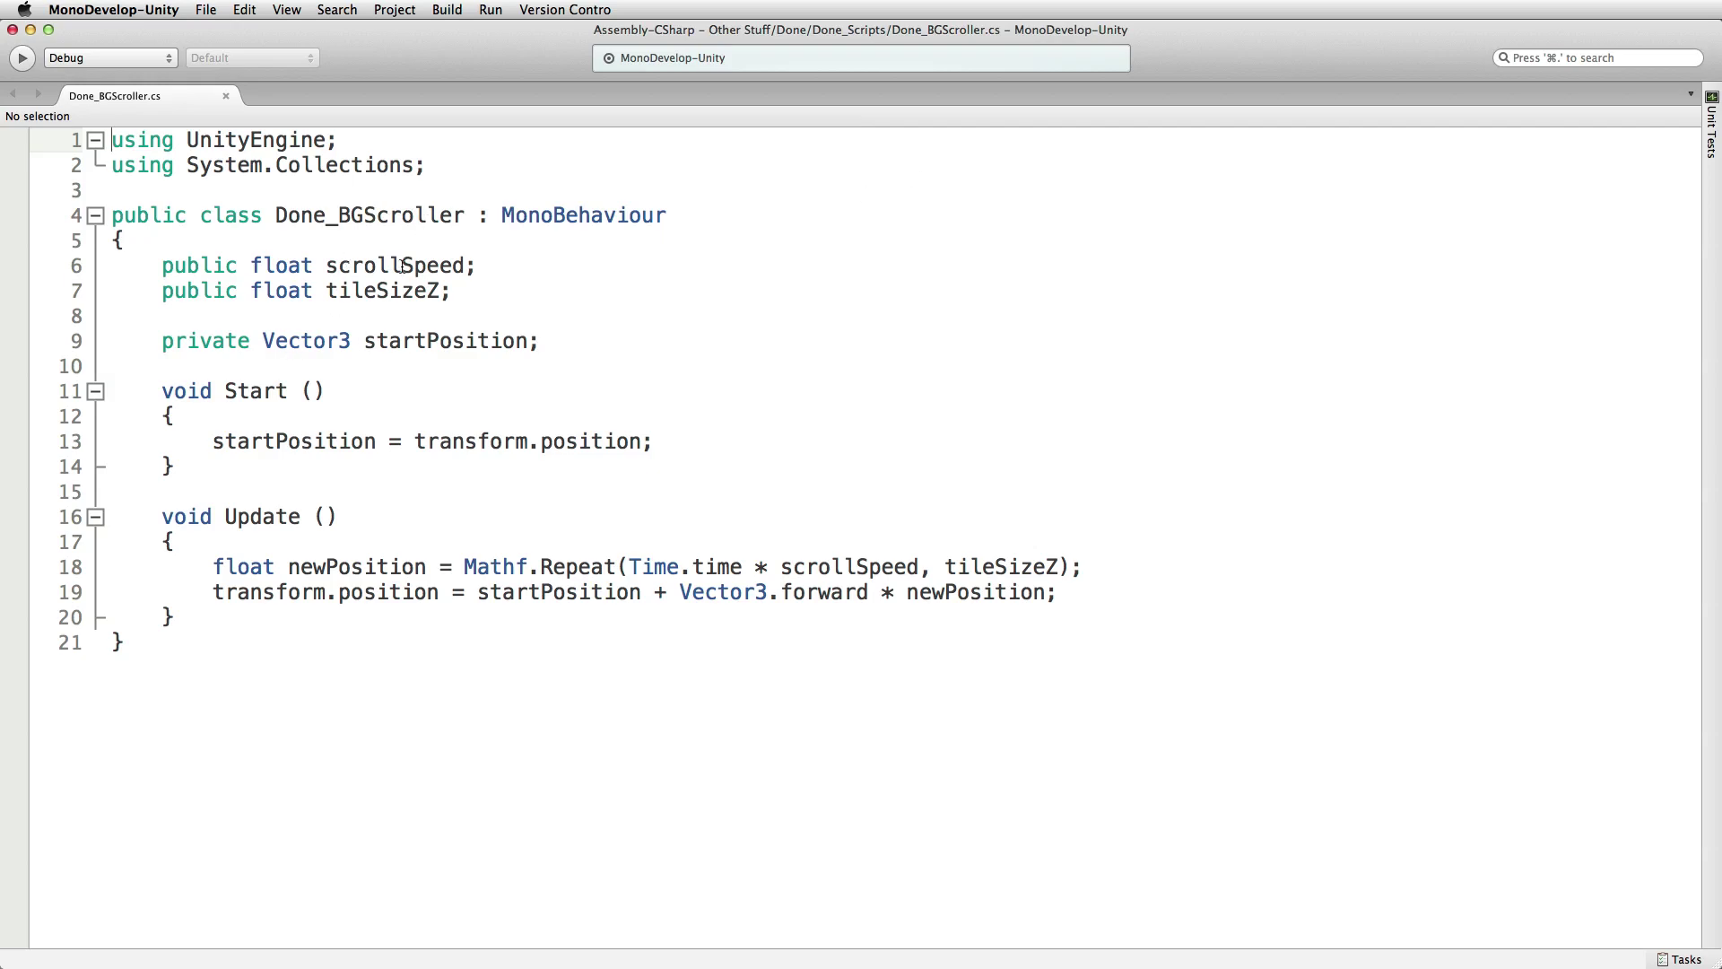
- Examine the scrollSpeed, tileSizeZ and startPosition declarations and the startPosition assignment in Start by highlighting each line
drag(479, 267, 152, 264)
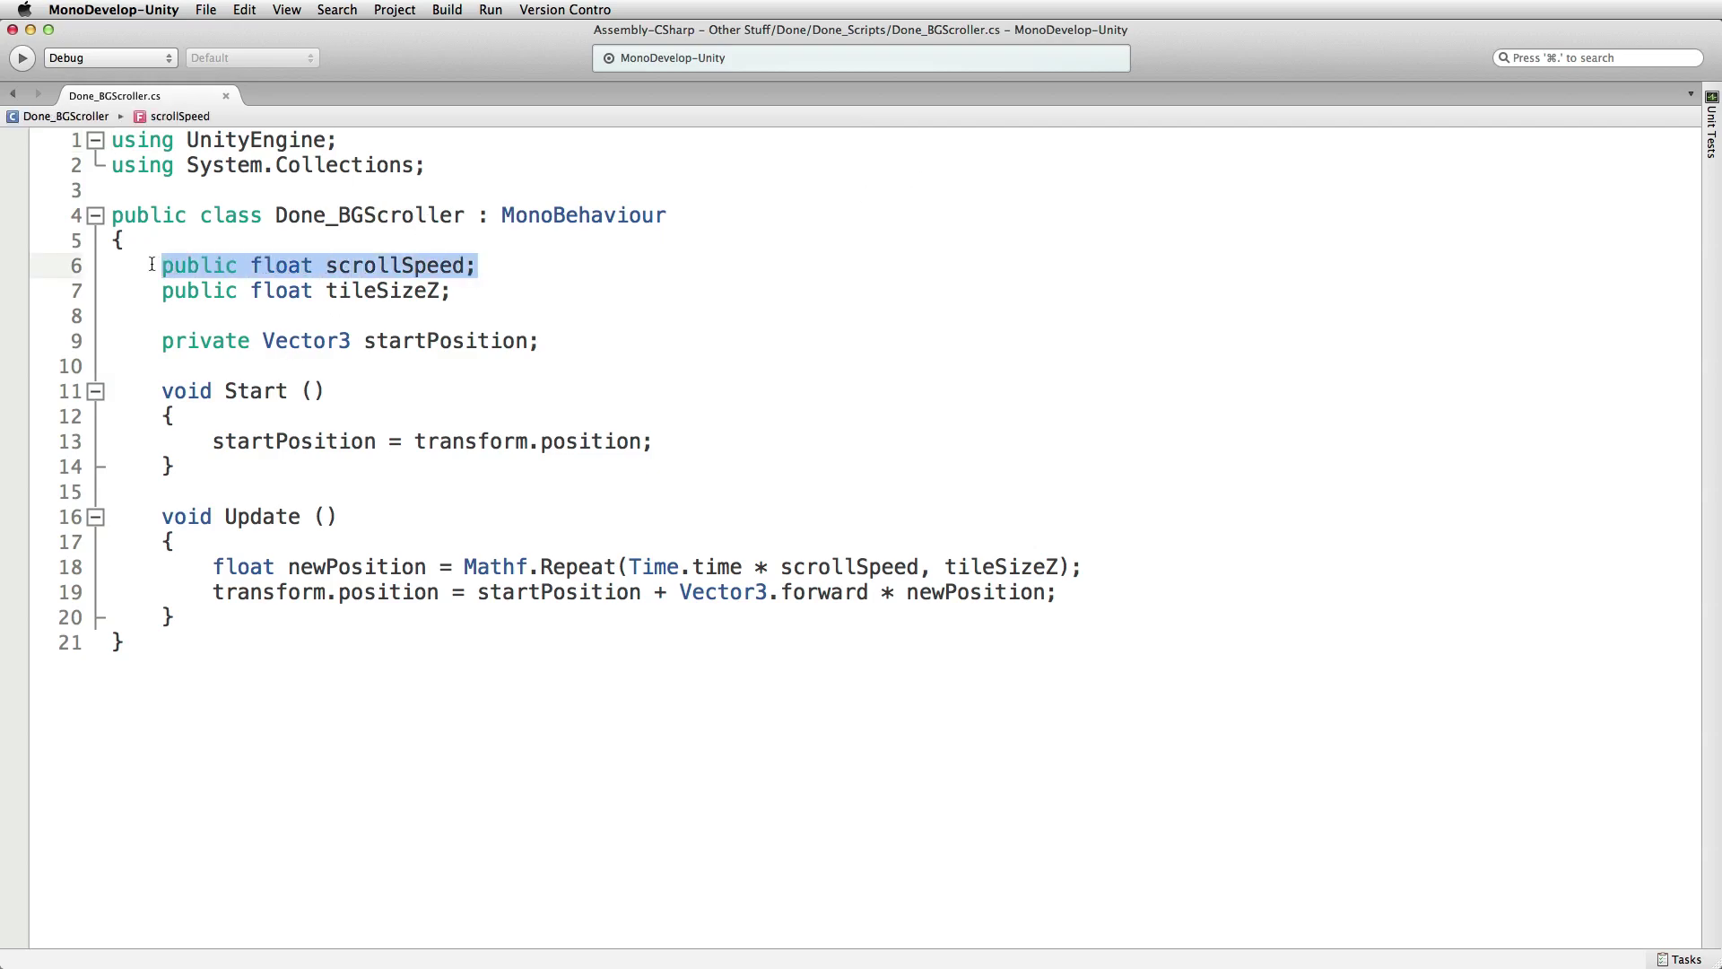
drag(448, 294, 158, 297)
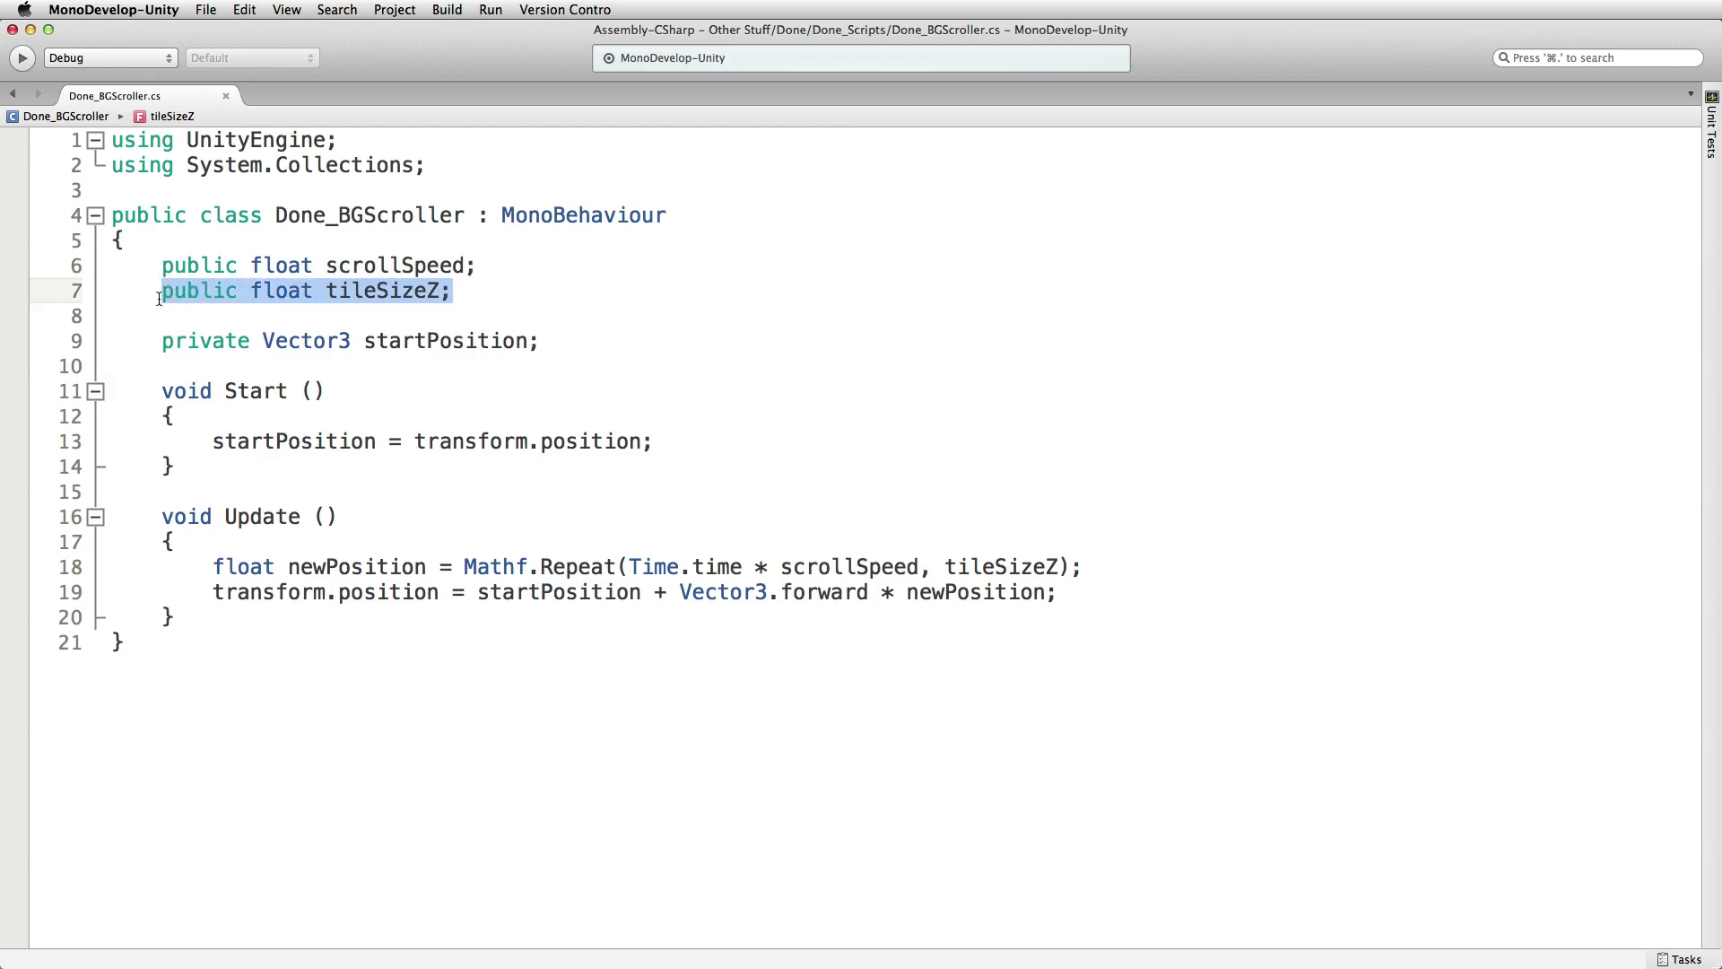
drag(549, 342, 167, 337)
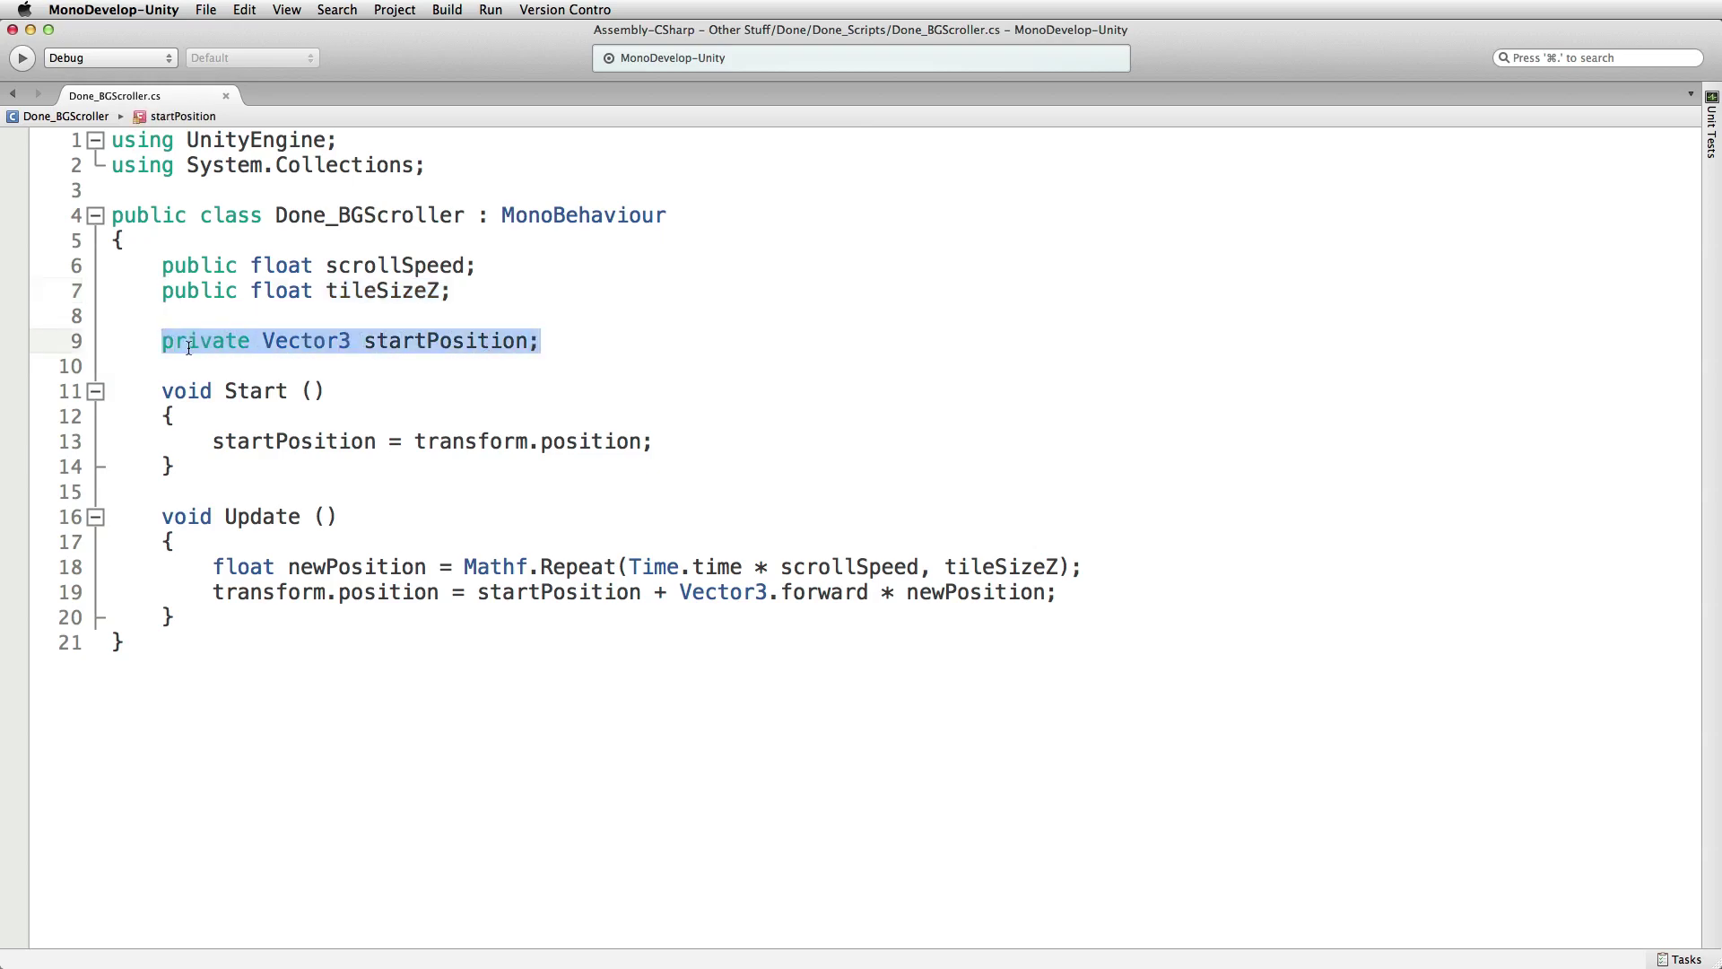
click(662, 441)
drag(662, 441, 205, 450)
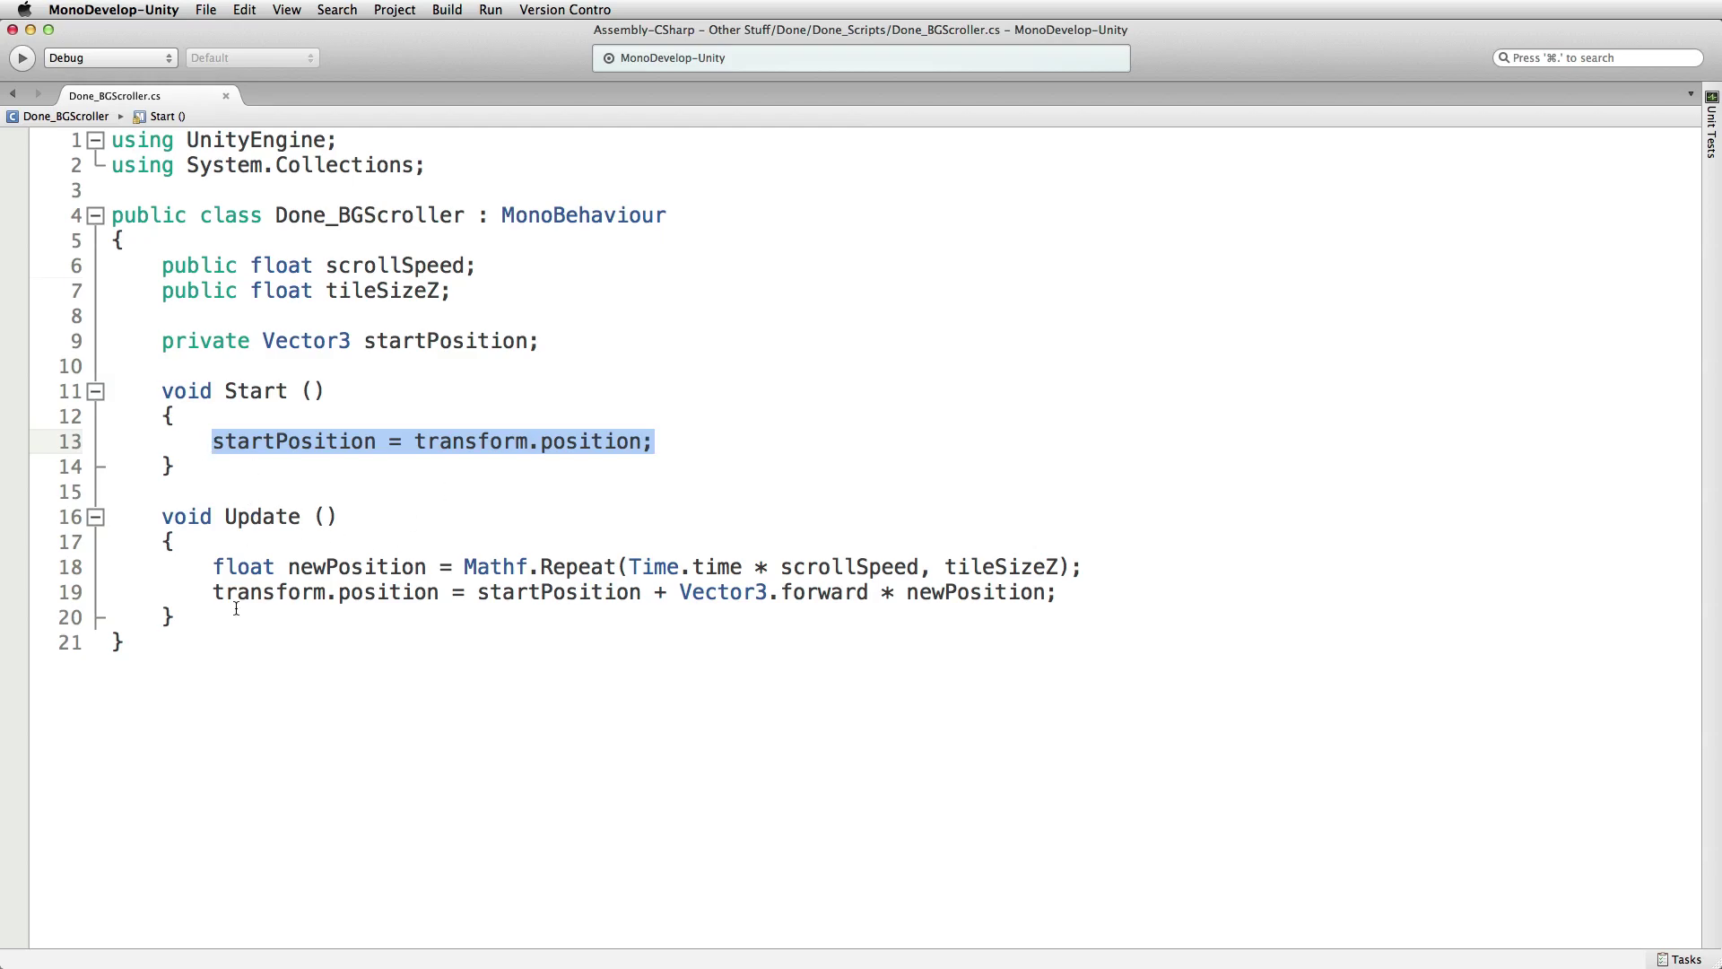
- Highlight the Mathf.Repeat call in Update, look up Mathf in the Unity Scripting API in Firefox, and enlarge the browser window
drag(465, 567, 622, 569)
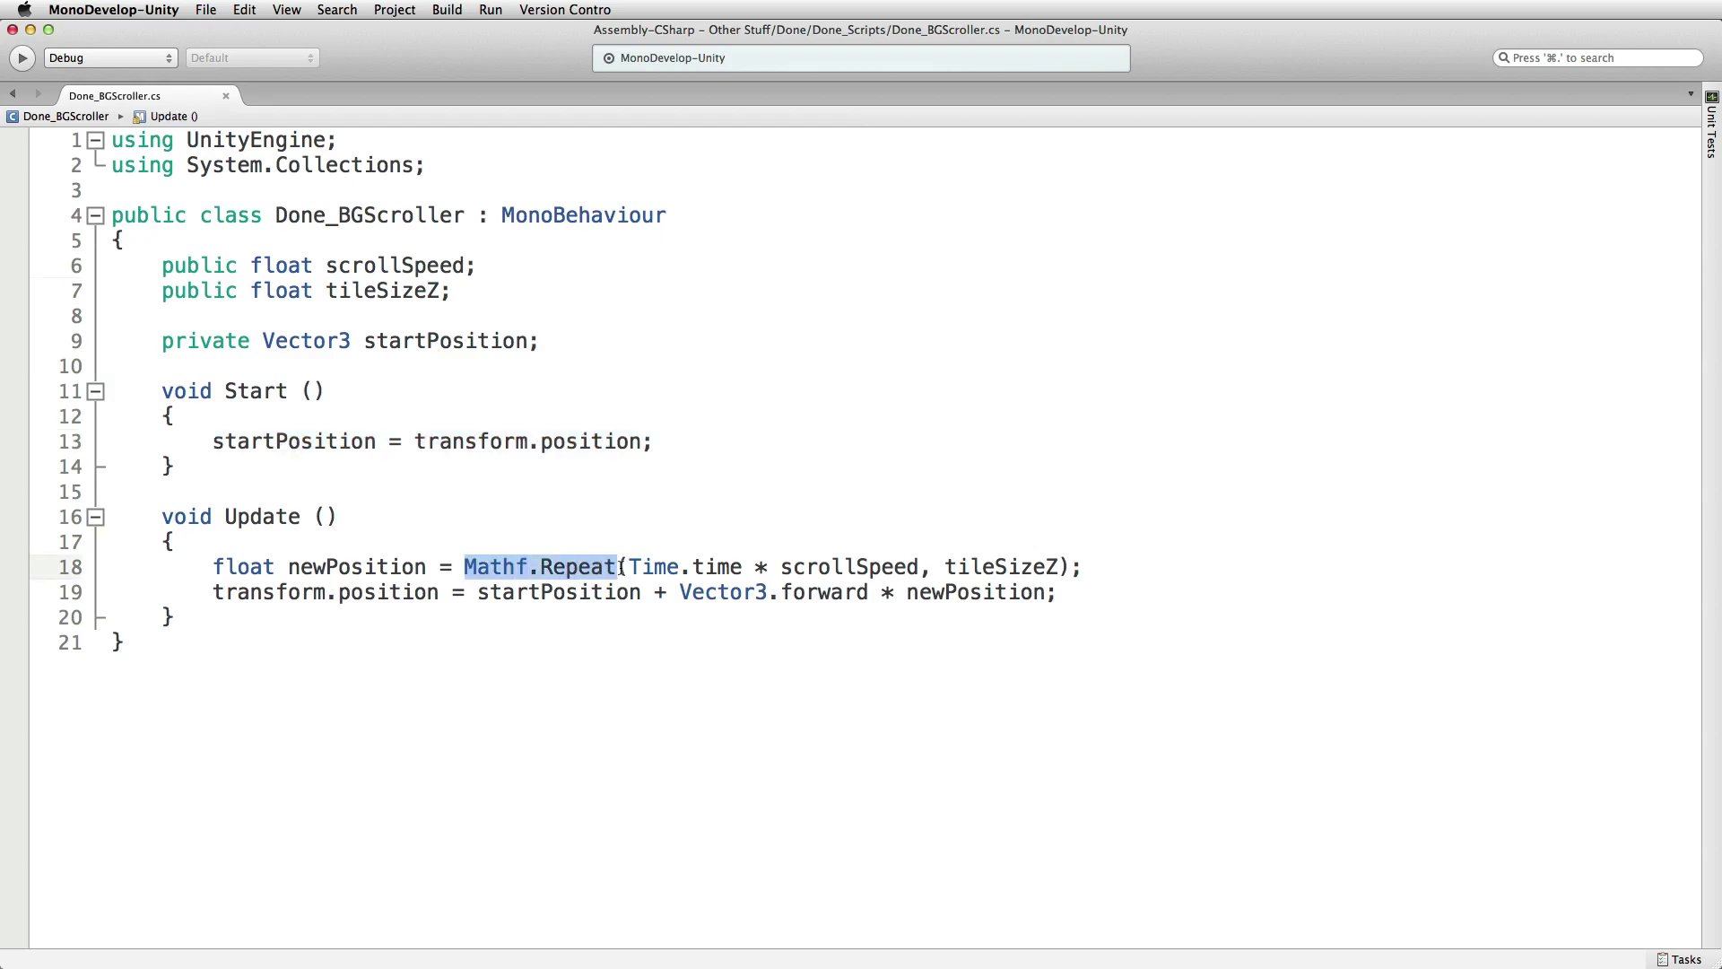
click(541, 524)
double_click(494, 569)
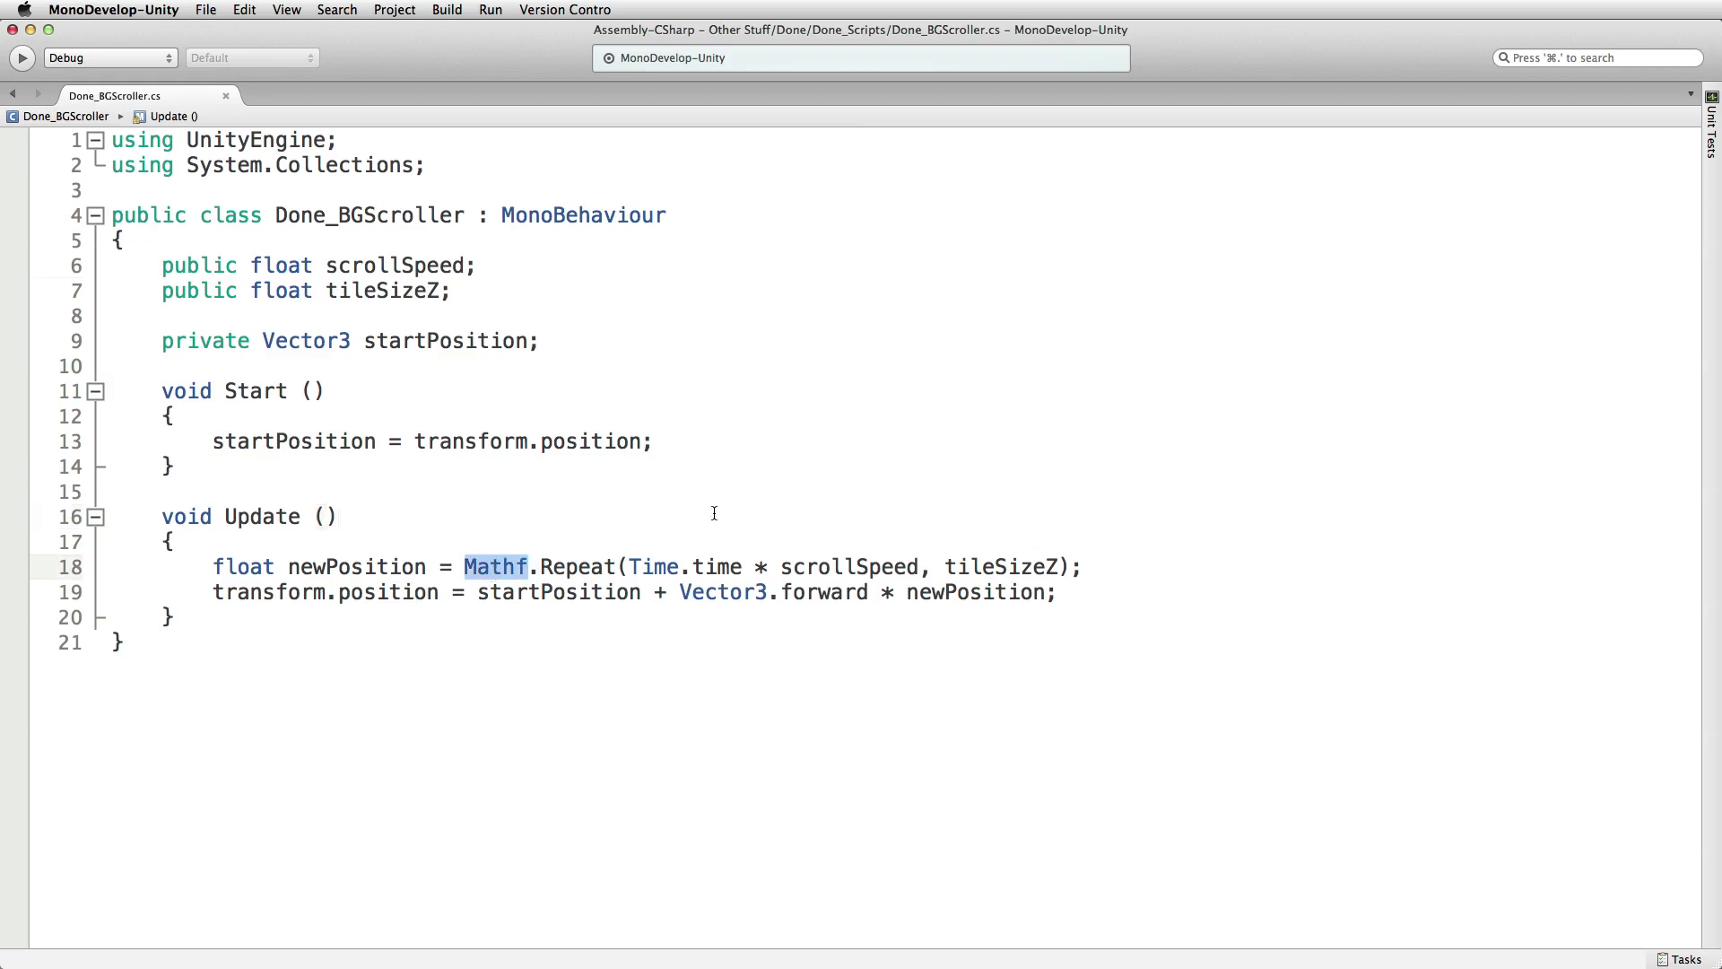
key(super+Tab)
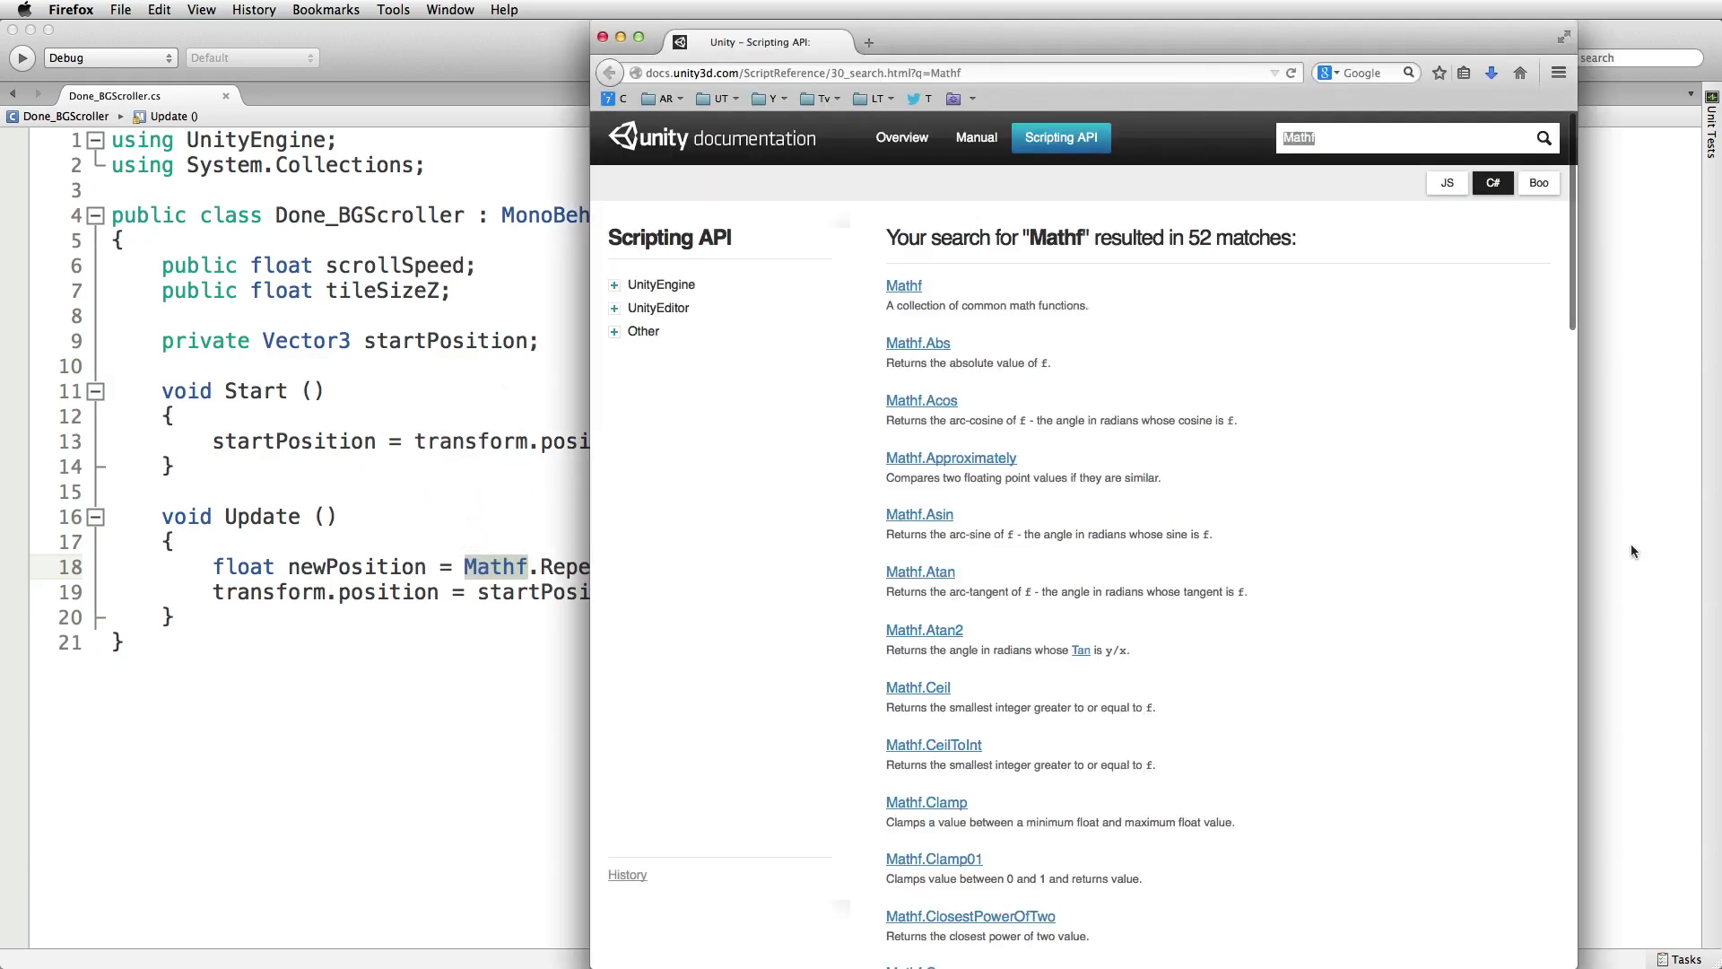
drag(1092, 49, 817, 50)
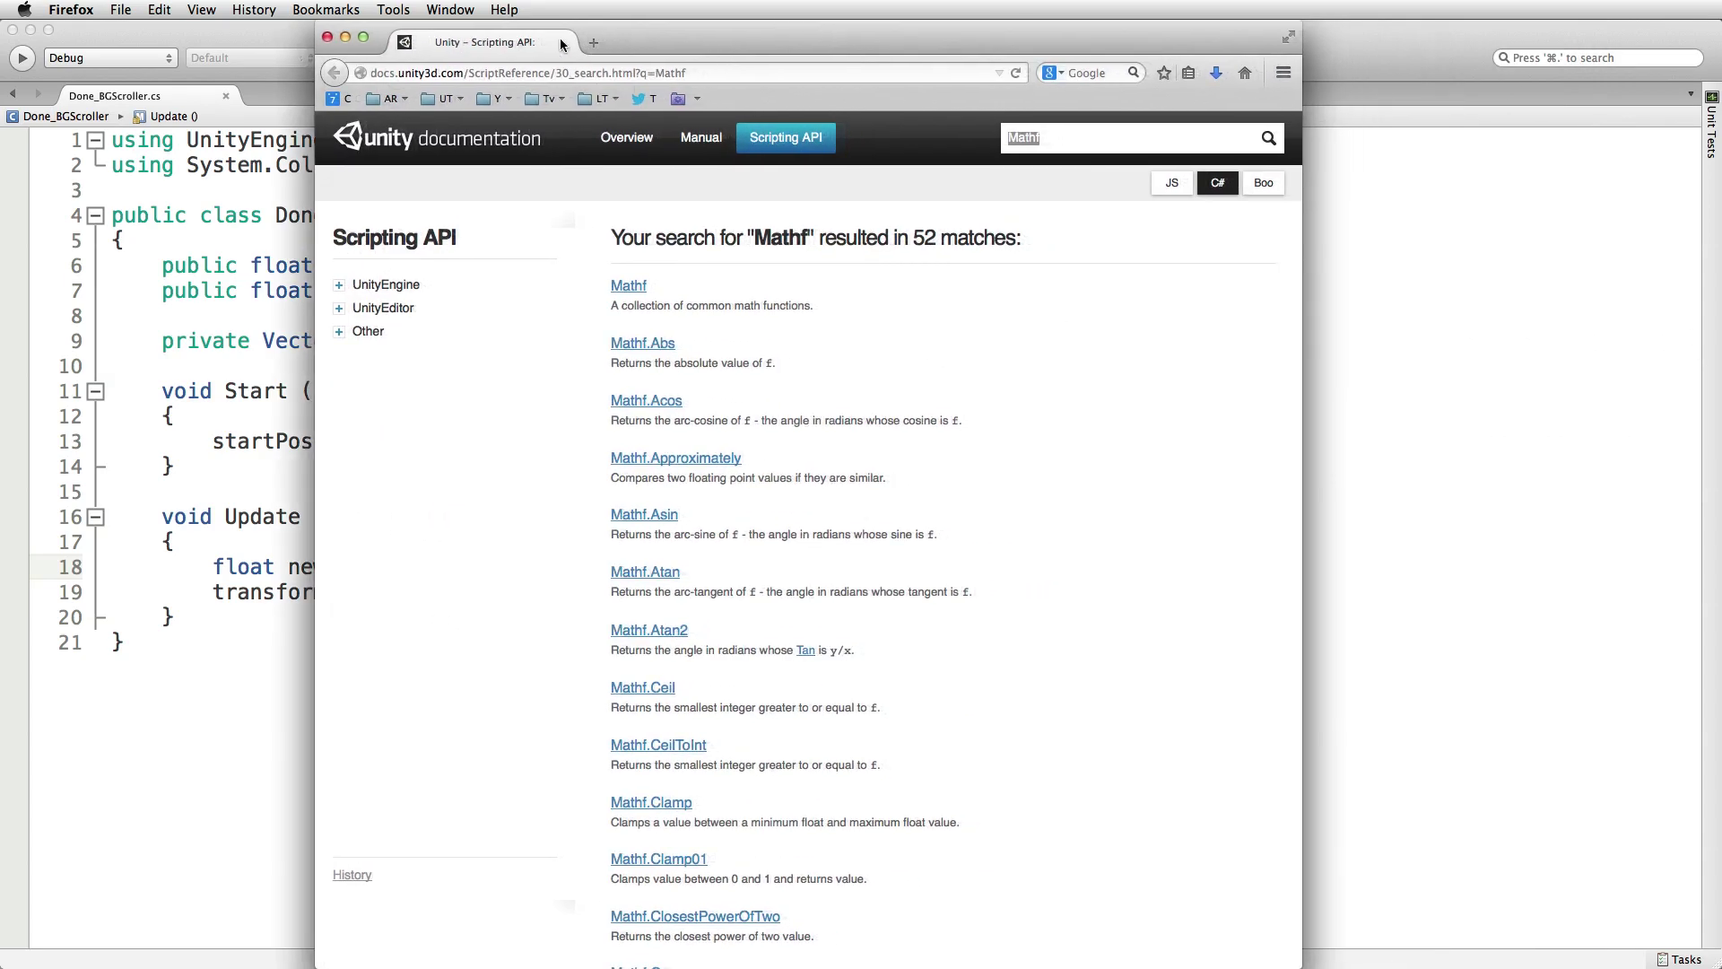
click(363, 36)
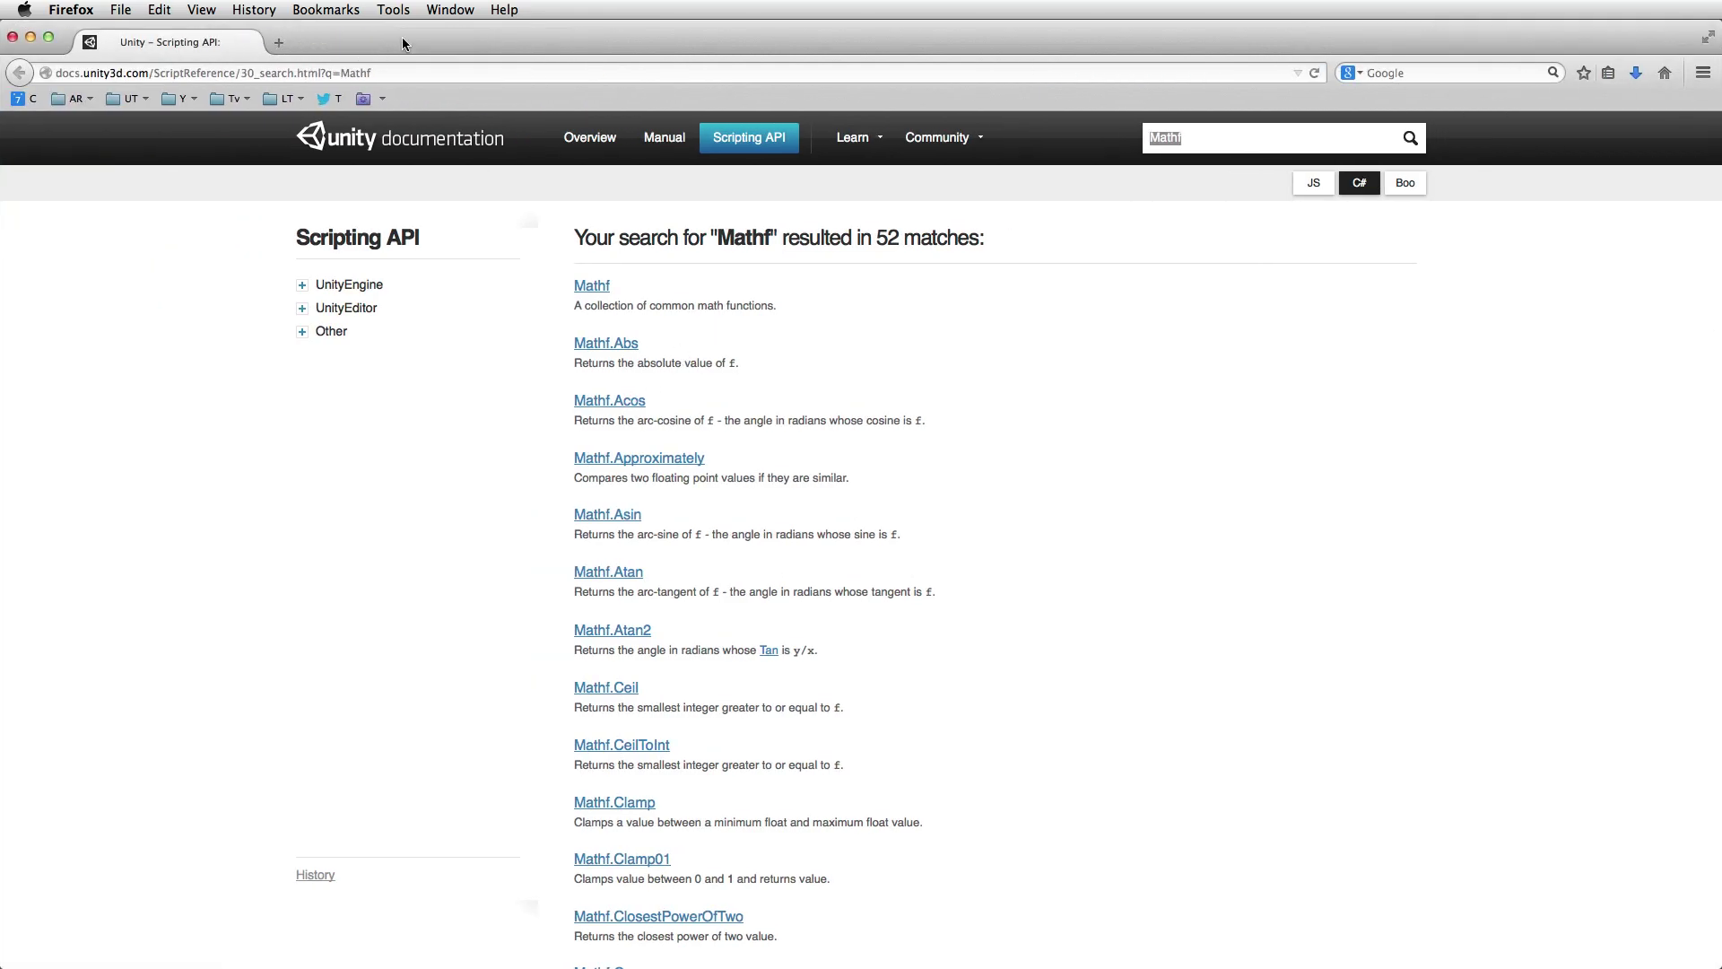
- Open the Mathf reference page and go to the documentation of its Repeat function
click(595, 286)
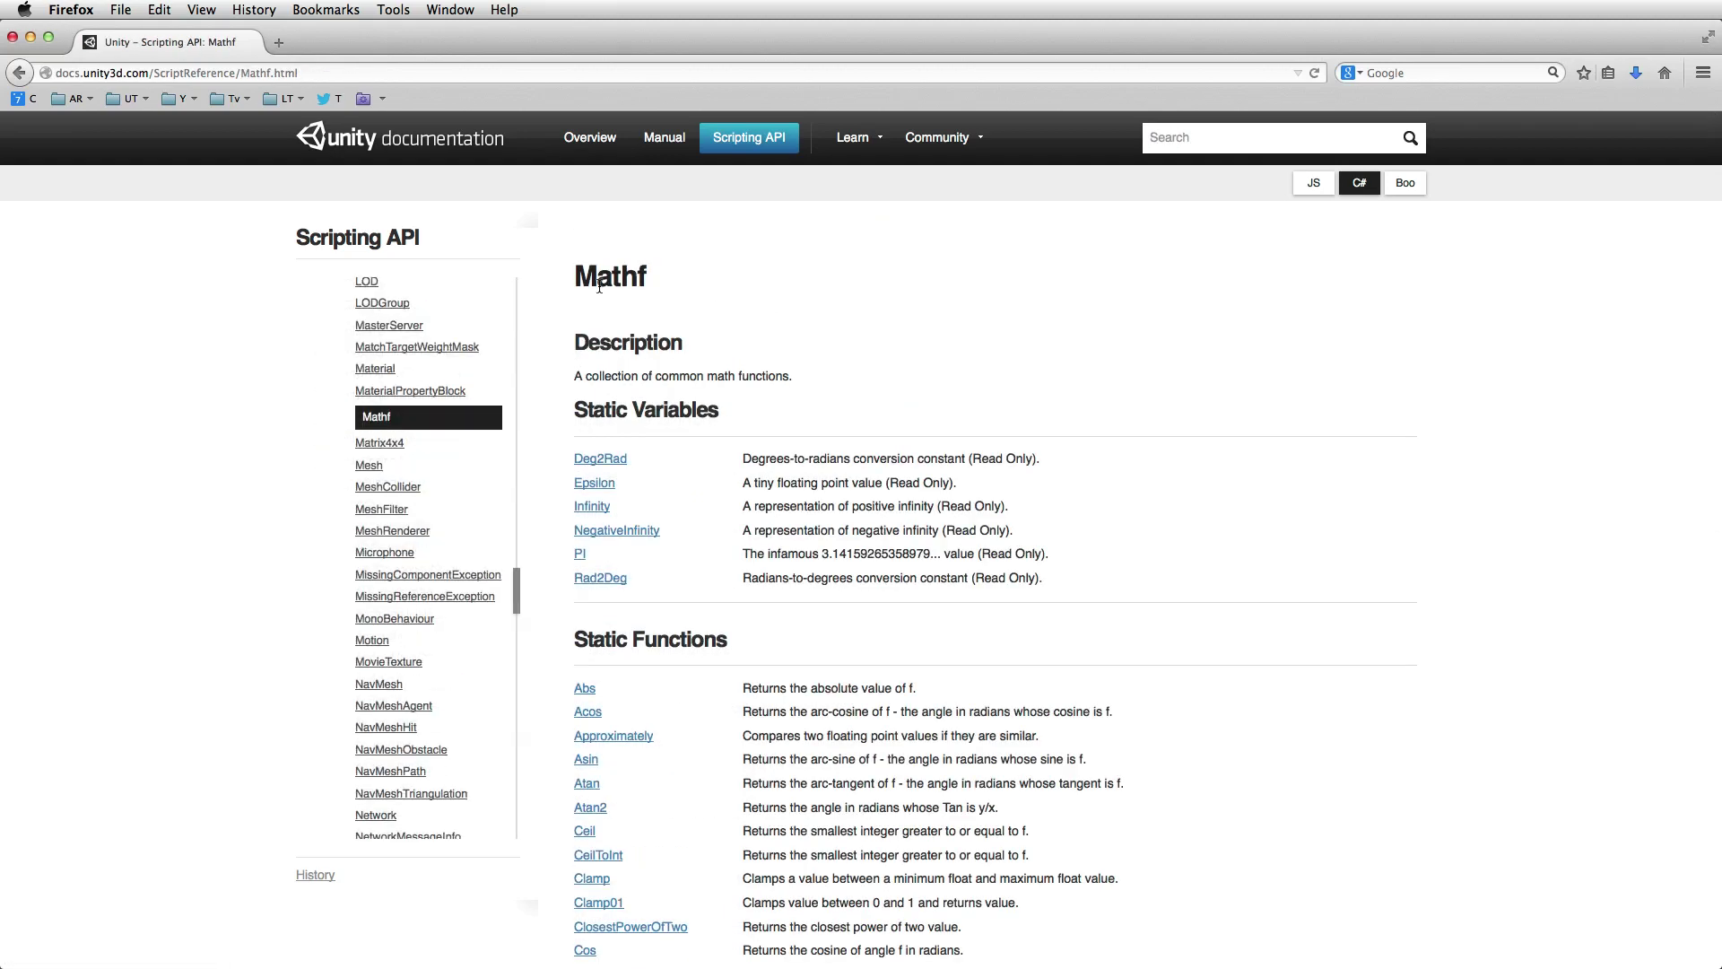
scroll(934, 292, down, 7)
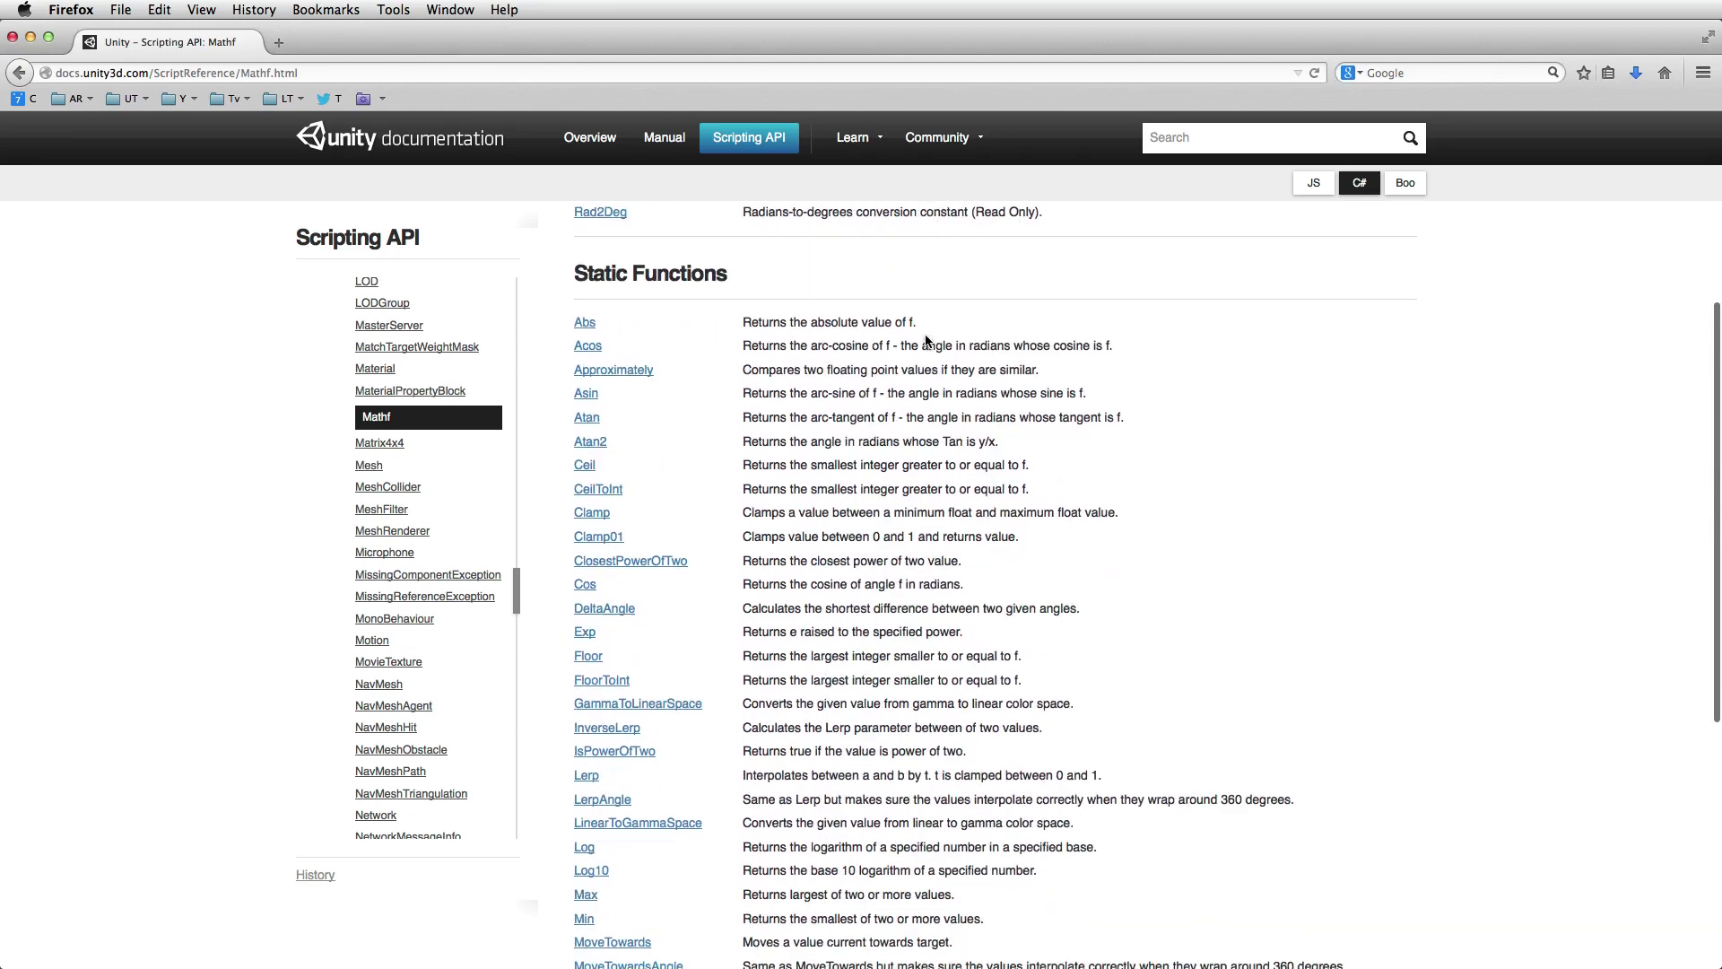
scroll(803, 642, down, 2)
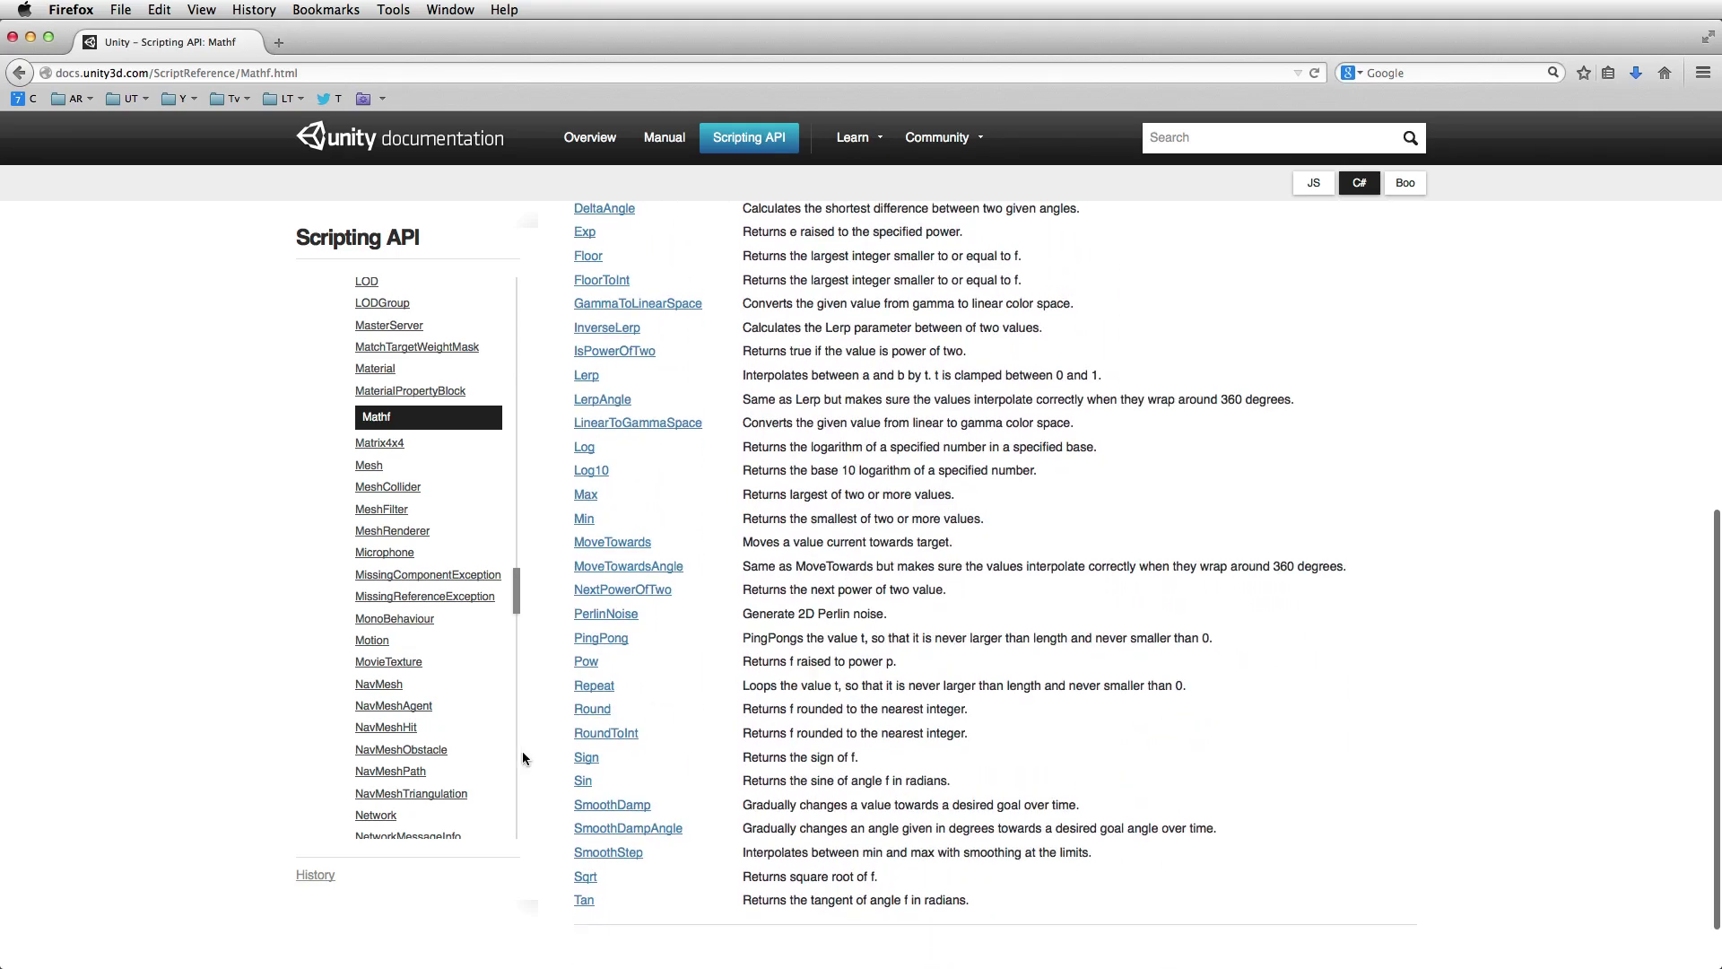
click(605, 694)
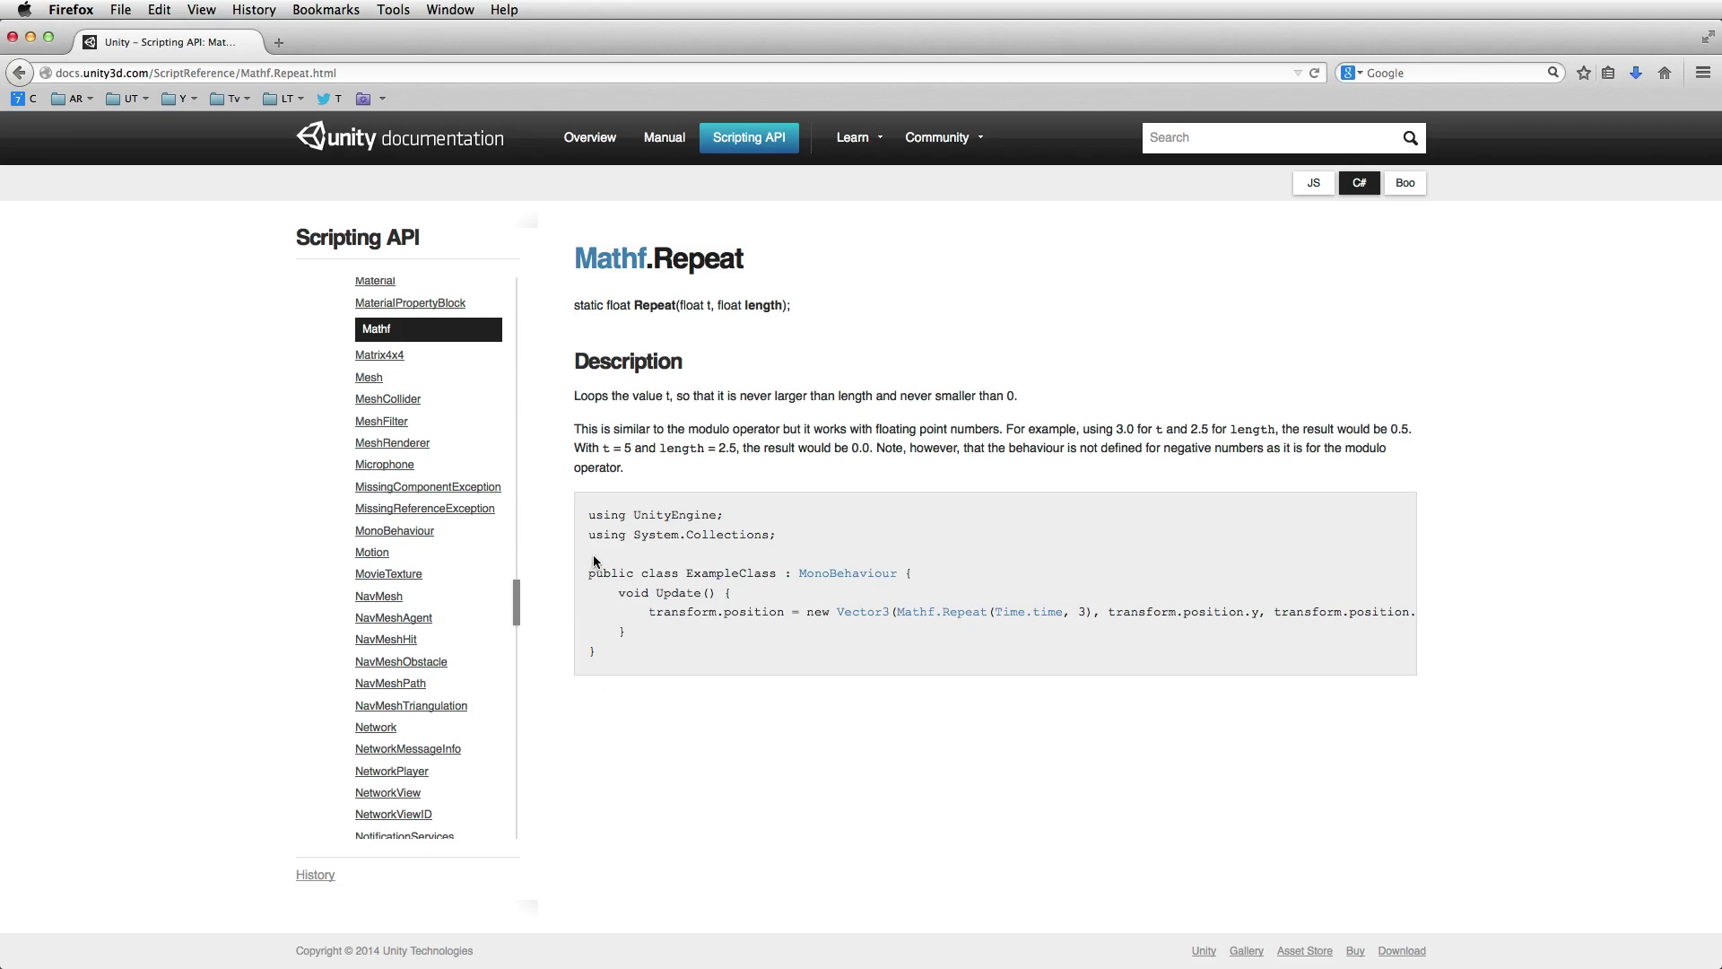
- Highlight the float t parameter in the Mathf.Repeat signature and enlarge the page text
drag(708, 306, 677, 309)
key(super+equal)
key(super+equal)
key(super+equal)
key(super+equal)
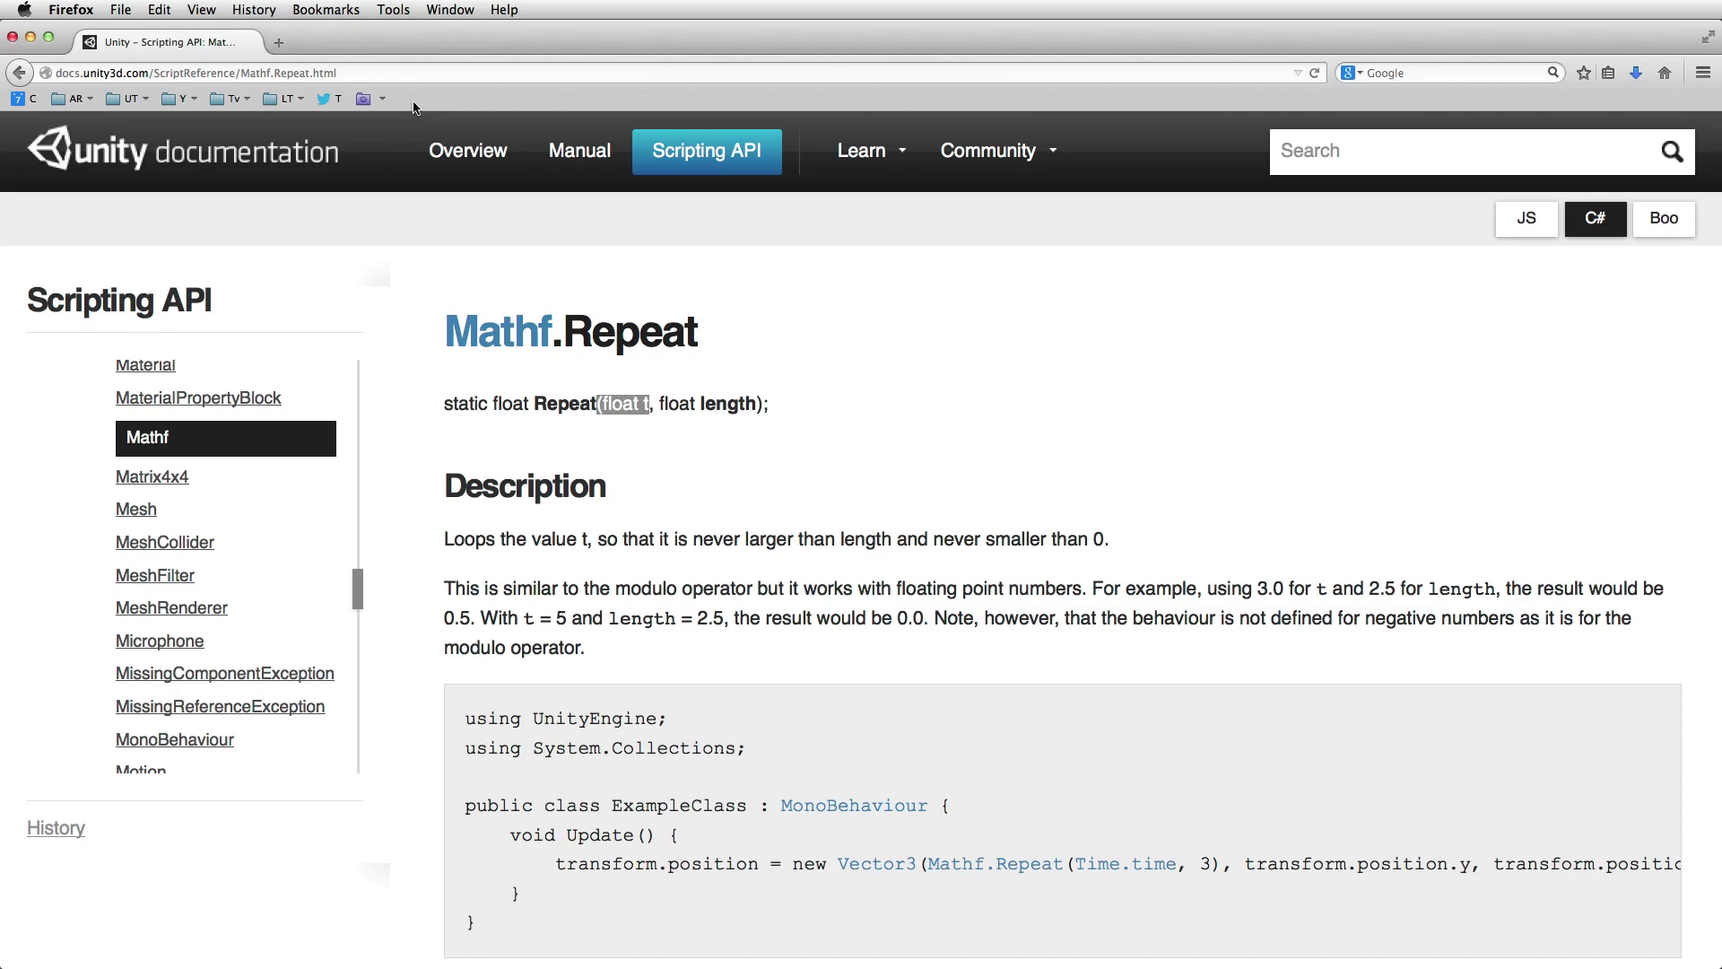
- Return to the Done_BGScroller script in MonoDevelop and examine newPosition, Time.time, the multiplication by scrollSpeed and tileSizeZ by highlighting each
key(super+Tab)
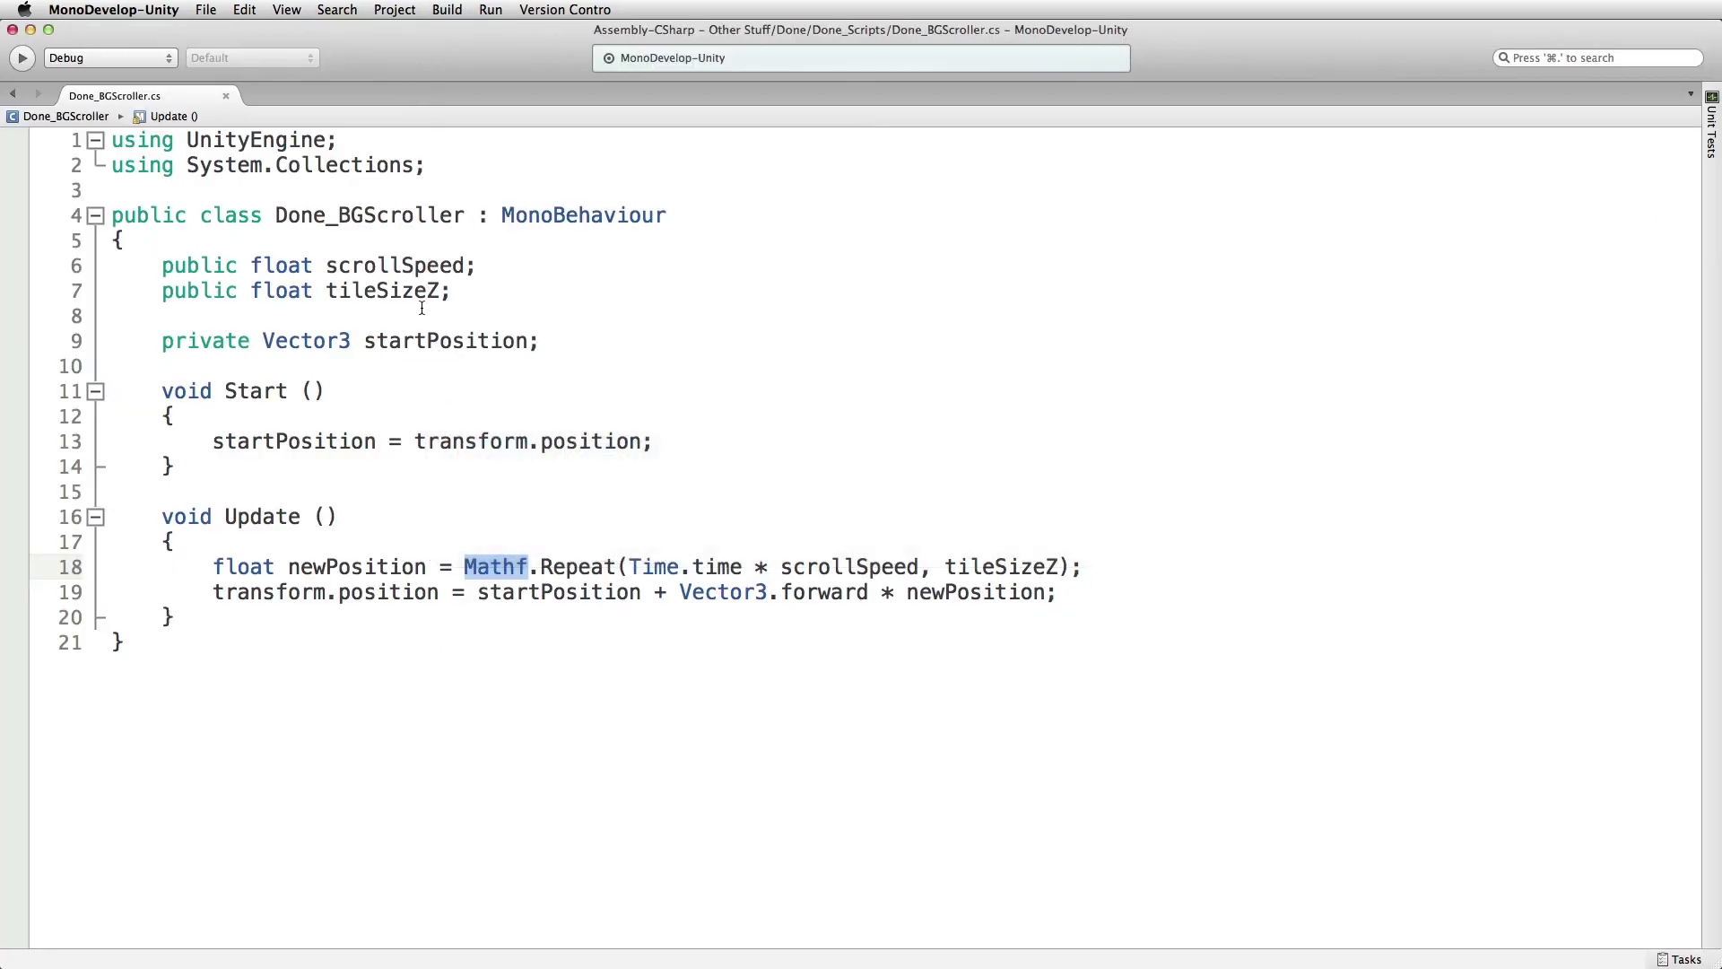
click(427, 643)
click(233, 561)
double_click(334, 563)
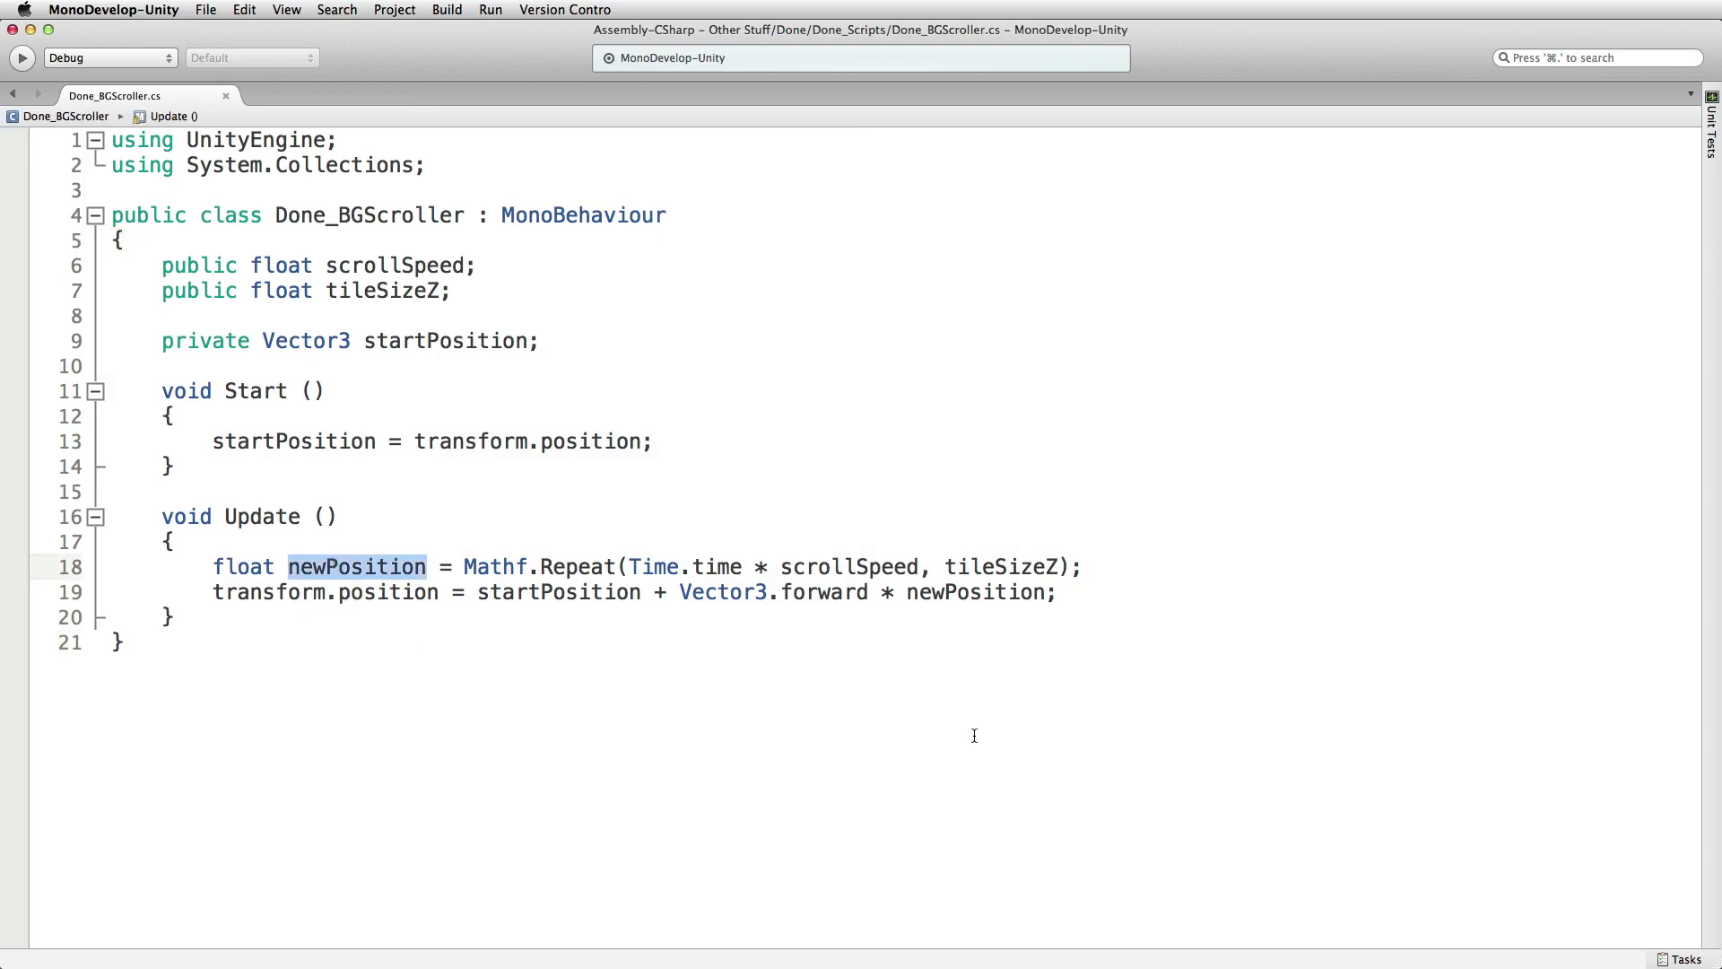
drag(464, 567, 744, 567)
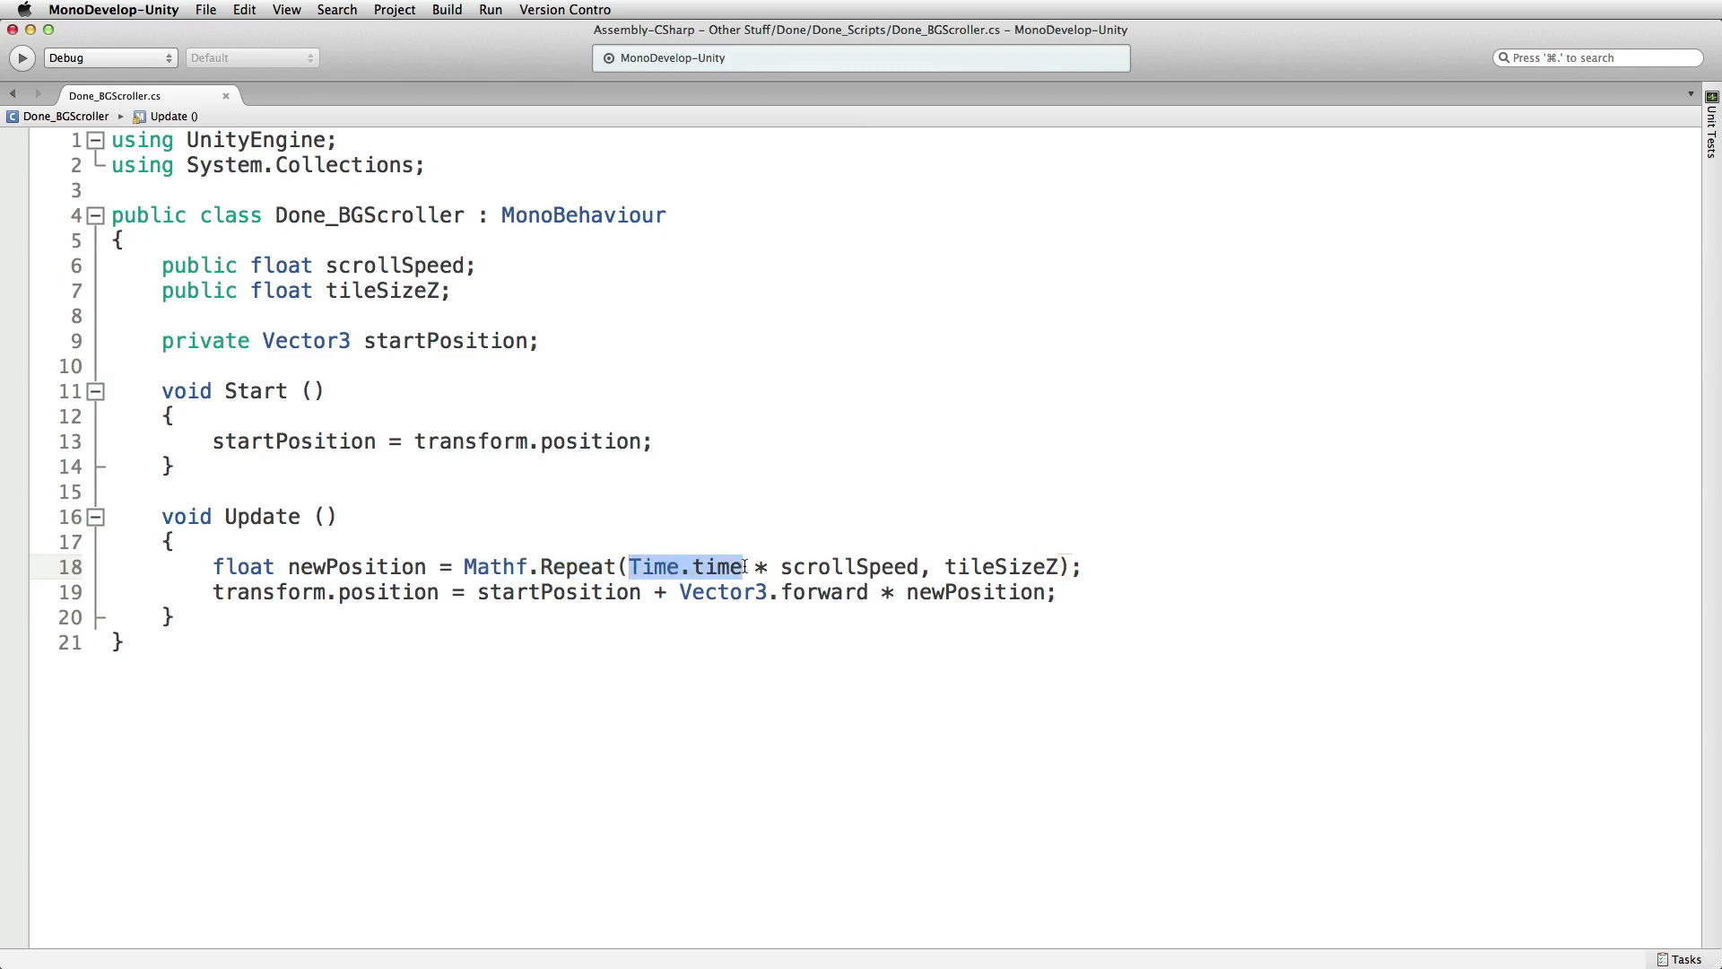
double_click(762, 567)
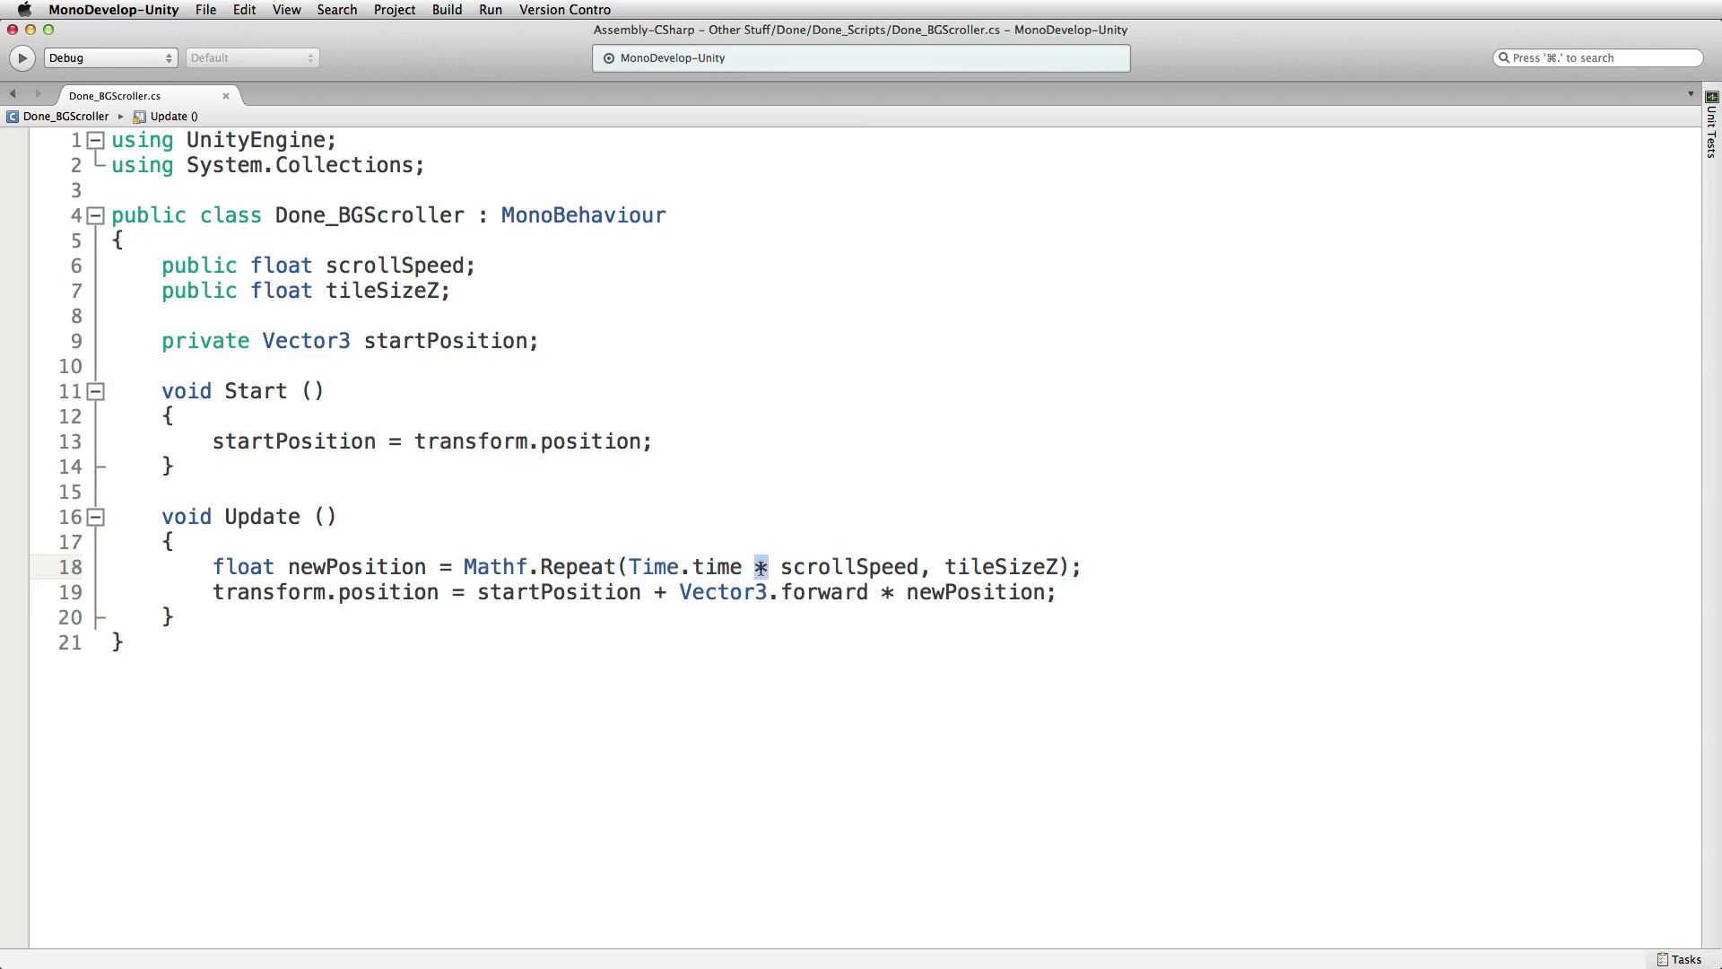
double_click(441, 263)
drag(944, 567, 1053, 567)
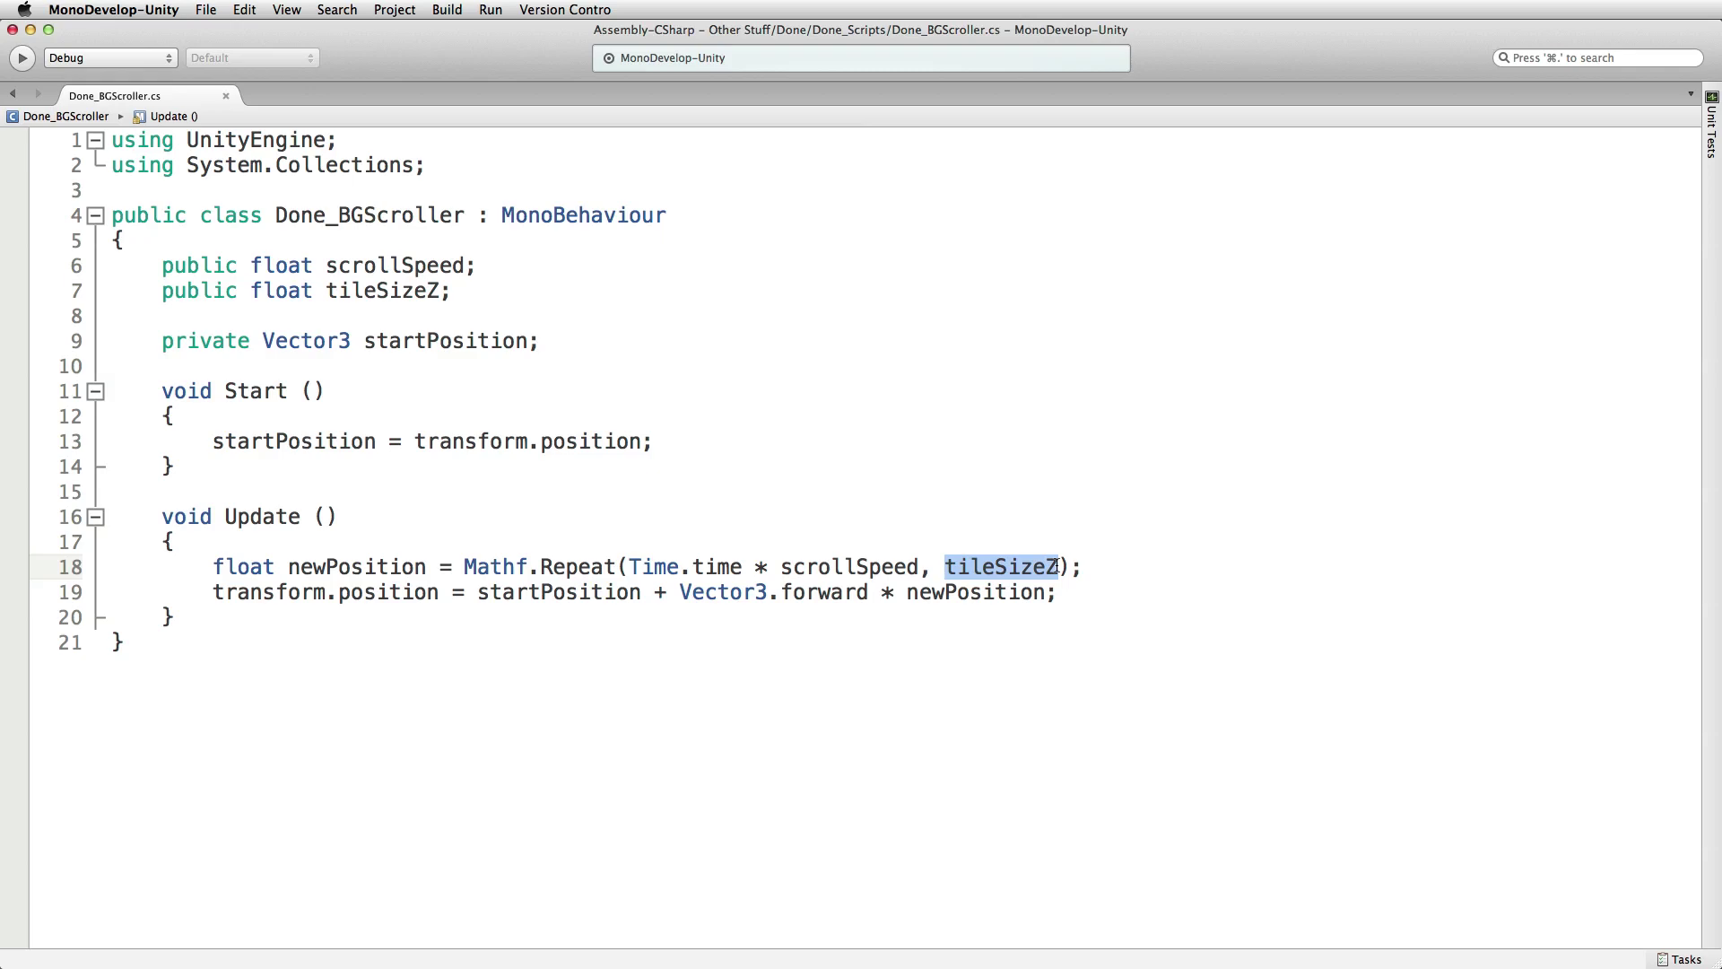
- Trace how newPosition feeds the transform.position line in Update by highlighting newPosition, startPosition and Vector3.forward
double_click(321, 569)
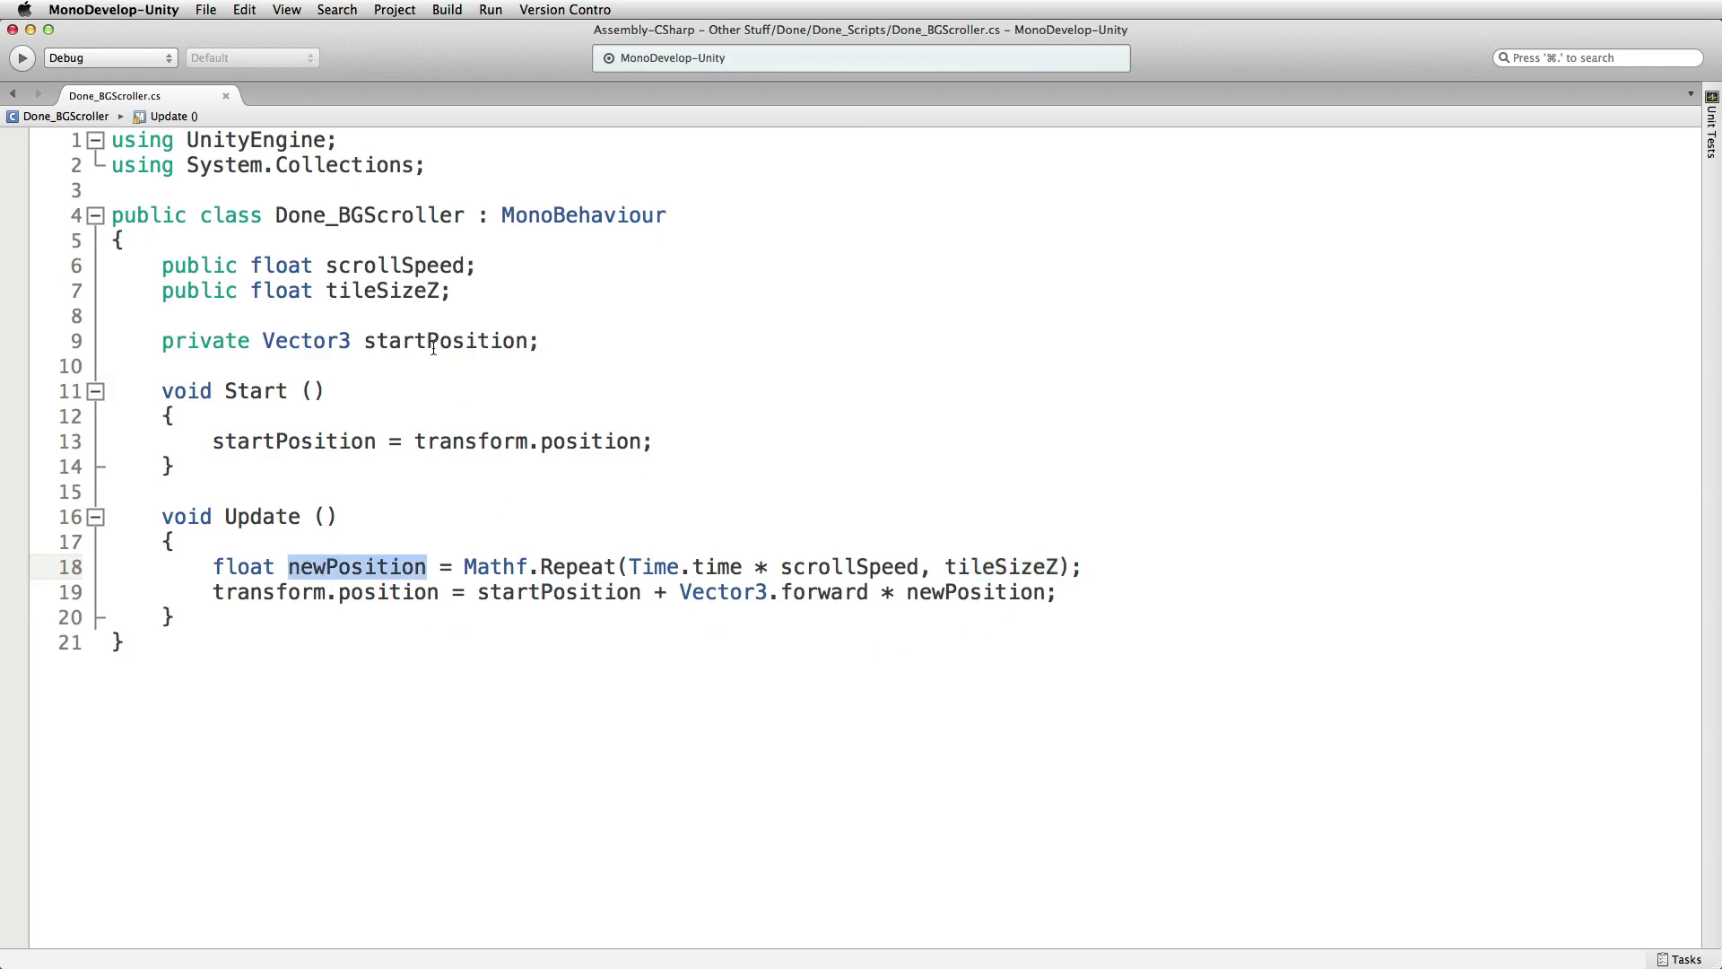
double_click(563, 595)
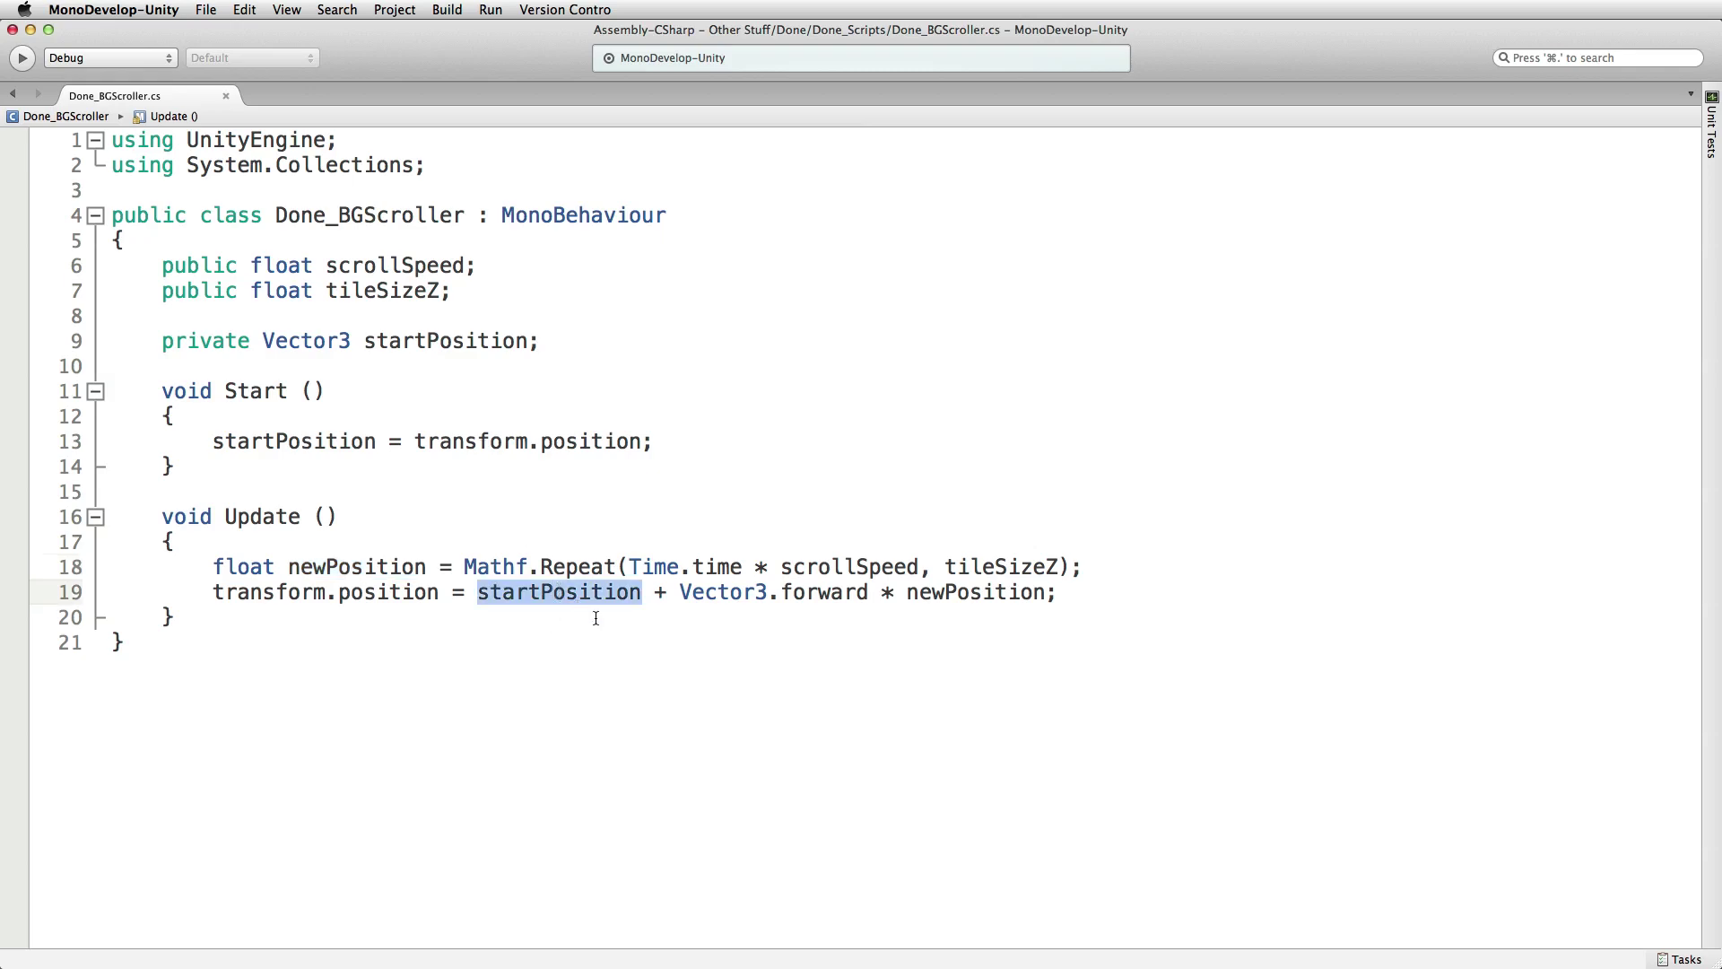
drag(668, 594, 859, 599)
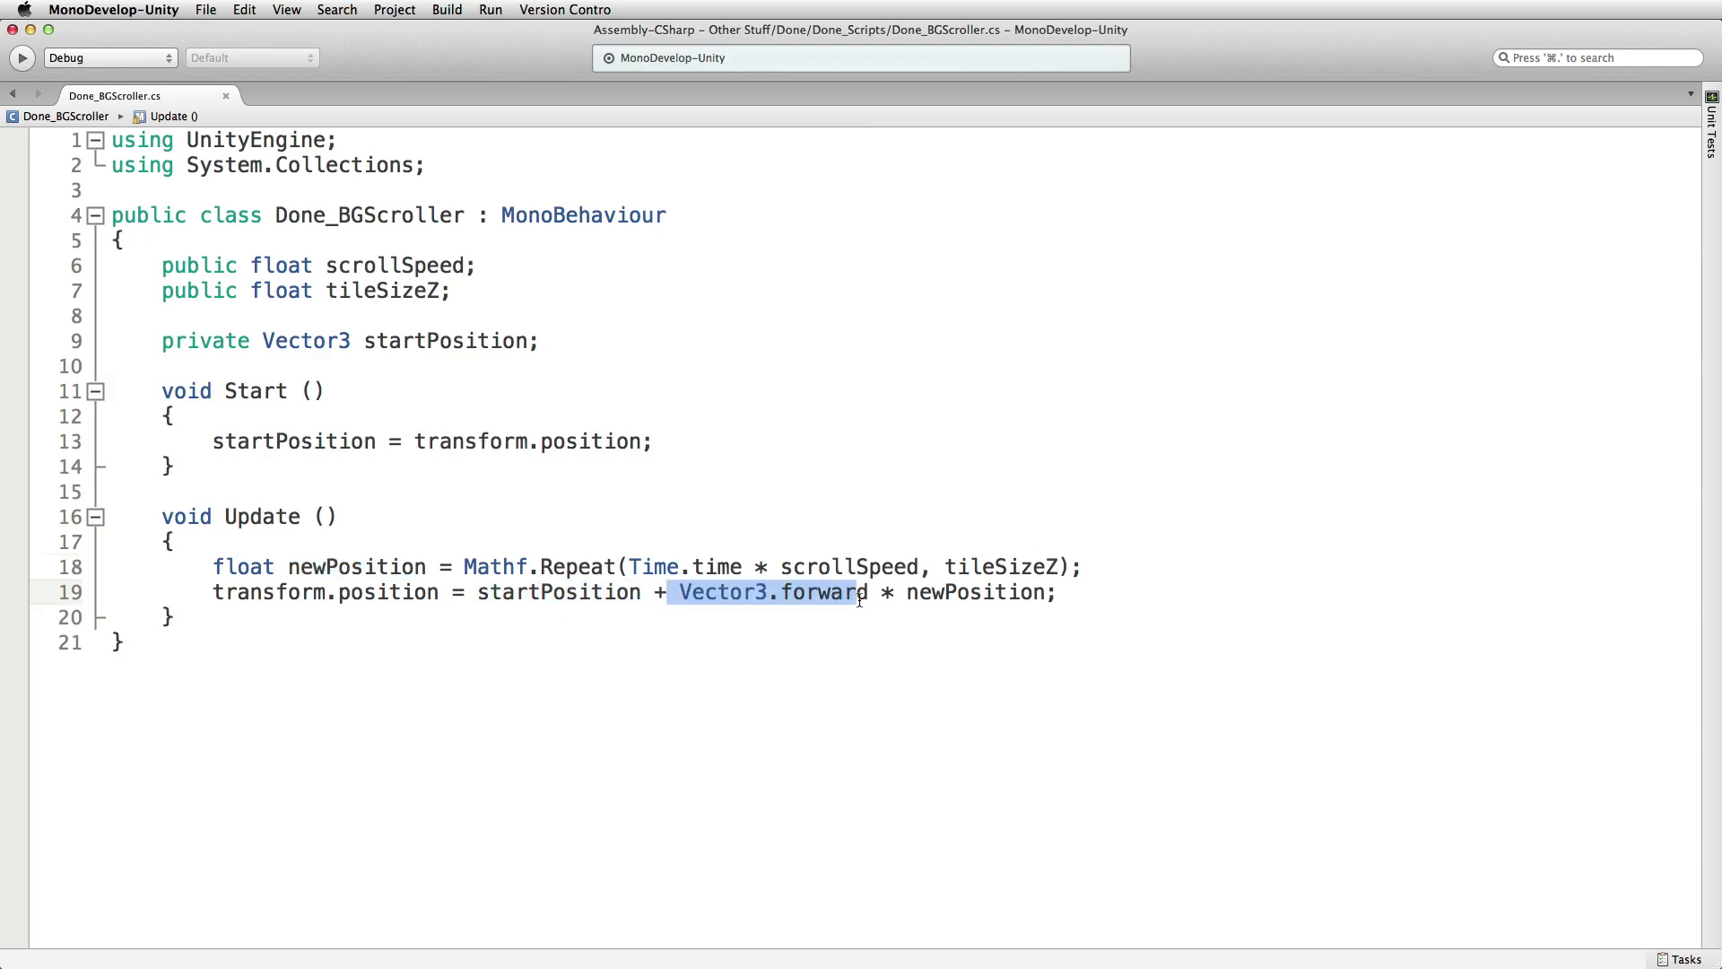
double_click(1002, 595)
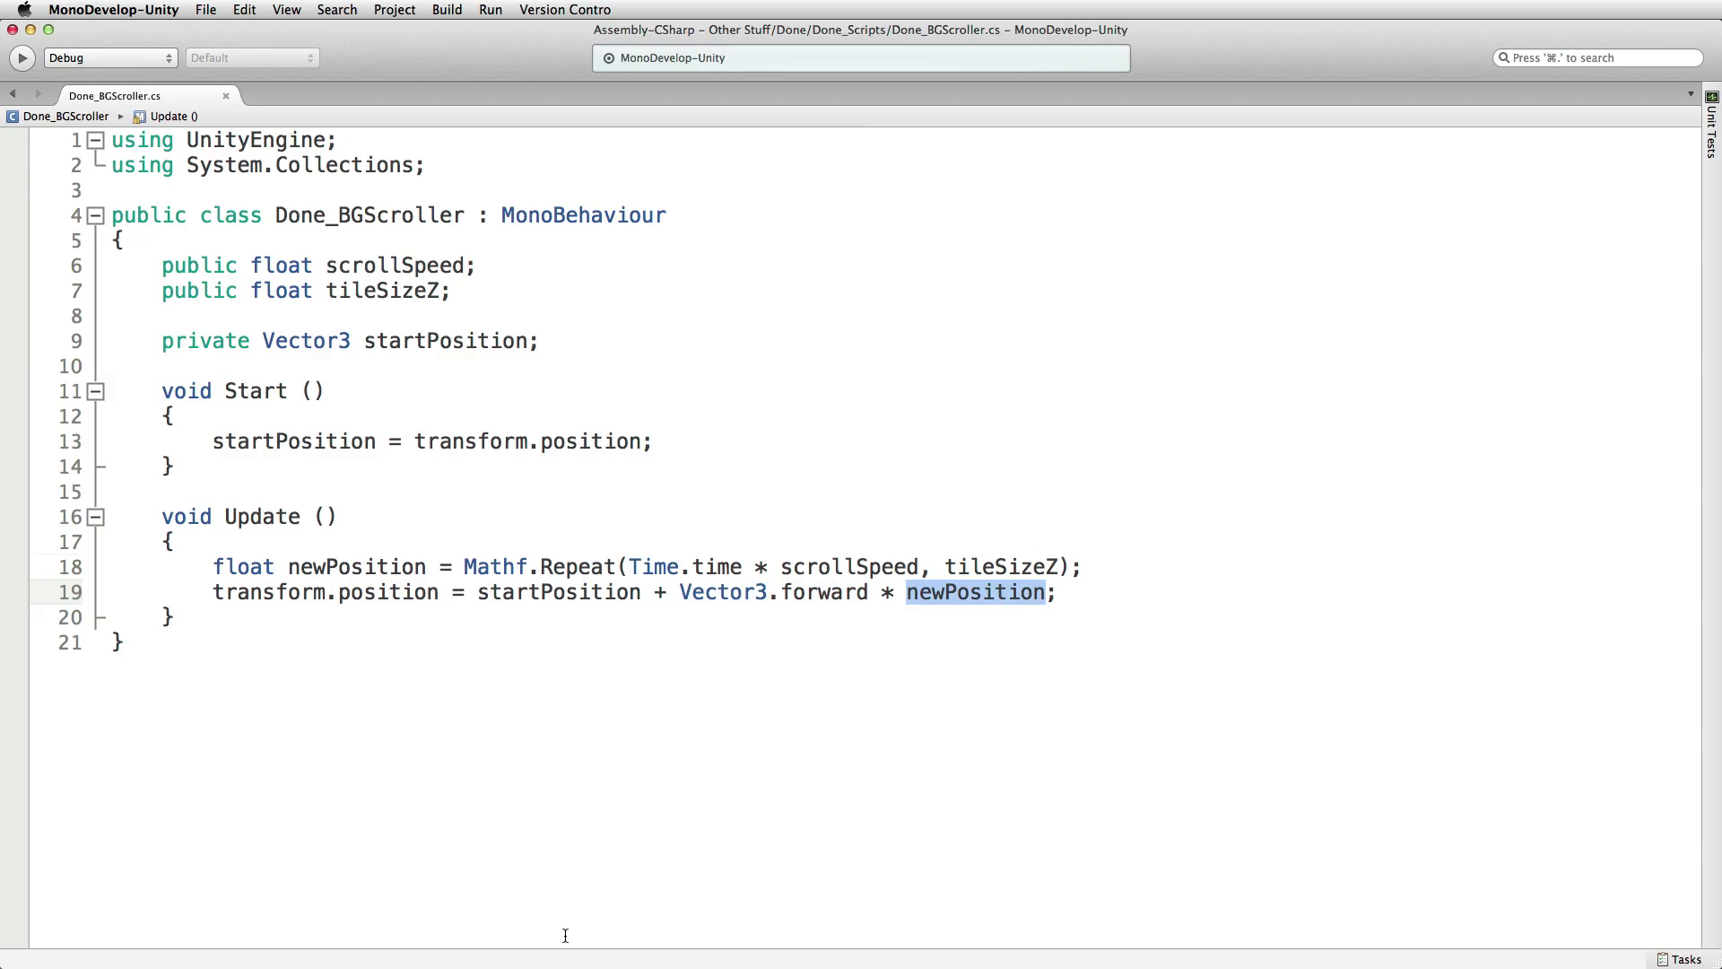
- Switch to Unity, expand Background in the hierarchy, and inspect the parent and child quads from above in the scene
key(super+Tab)
key(super+Tab)
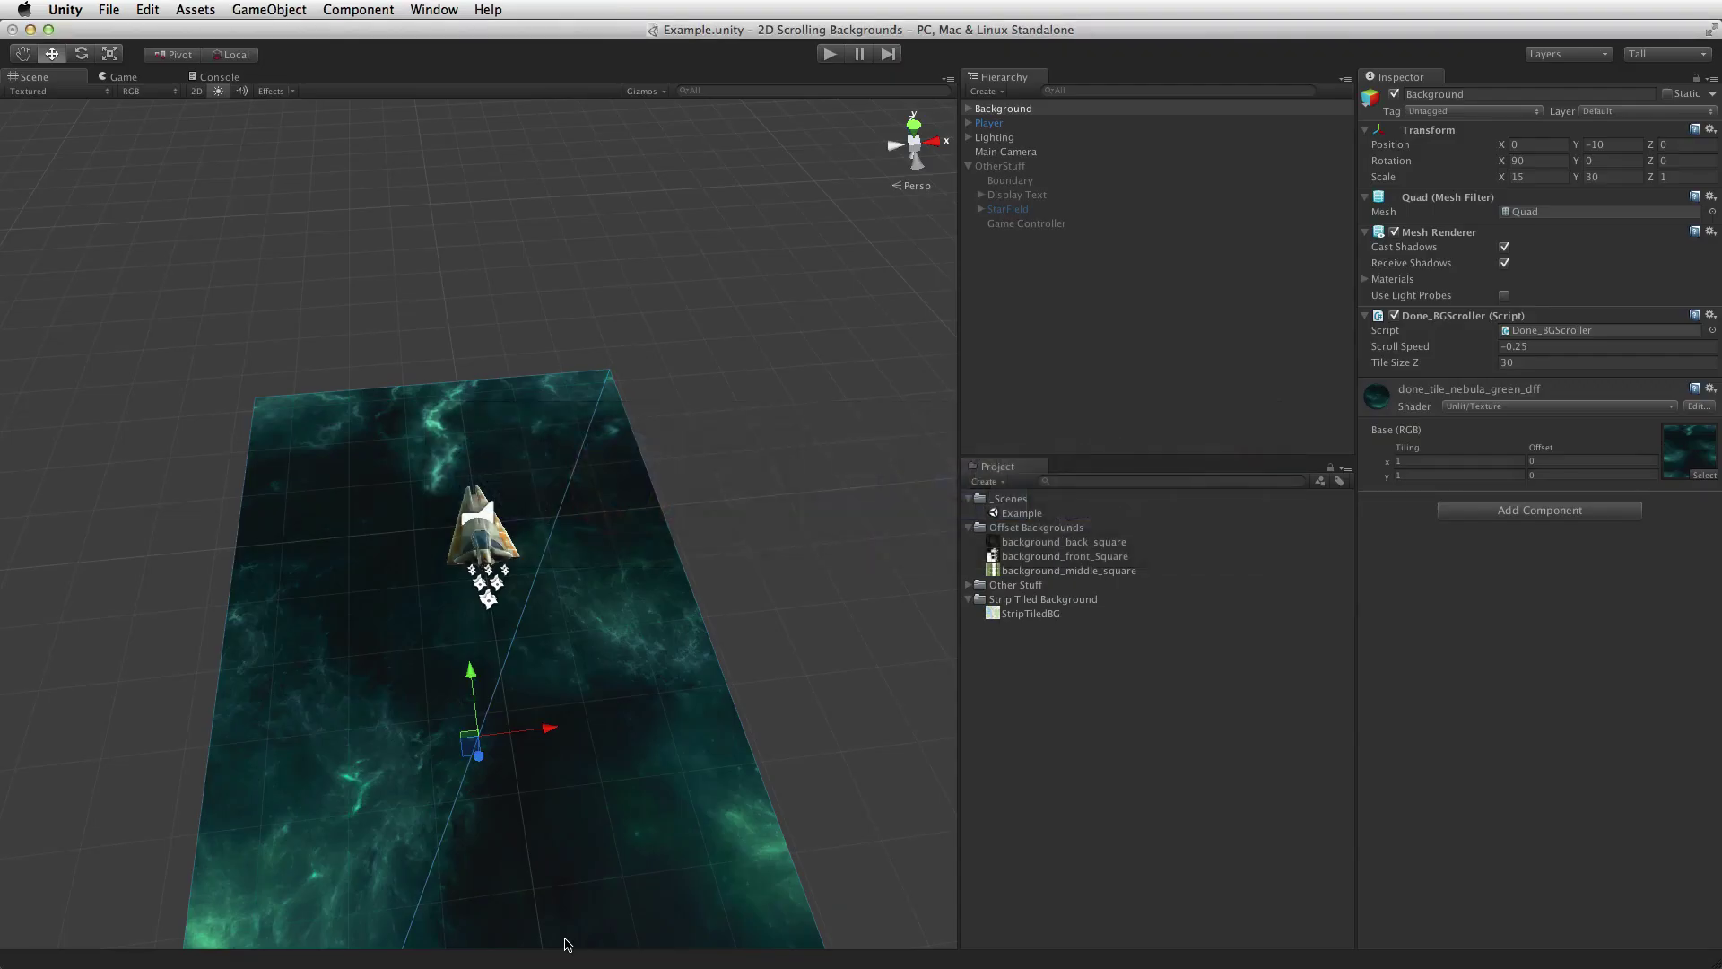
alt+drag(418, 639, 467, 599)
click(969, 109)
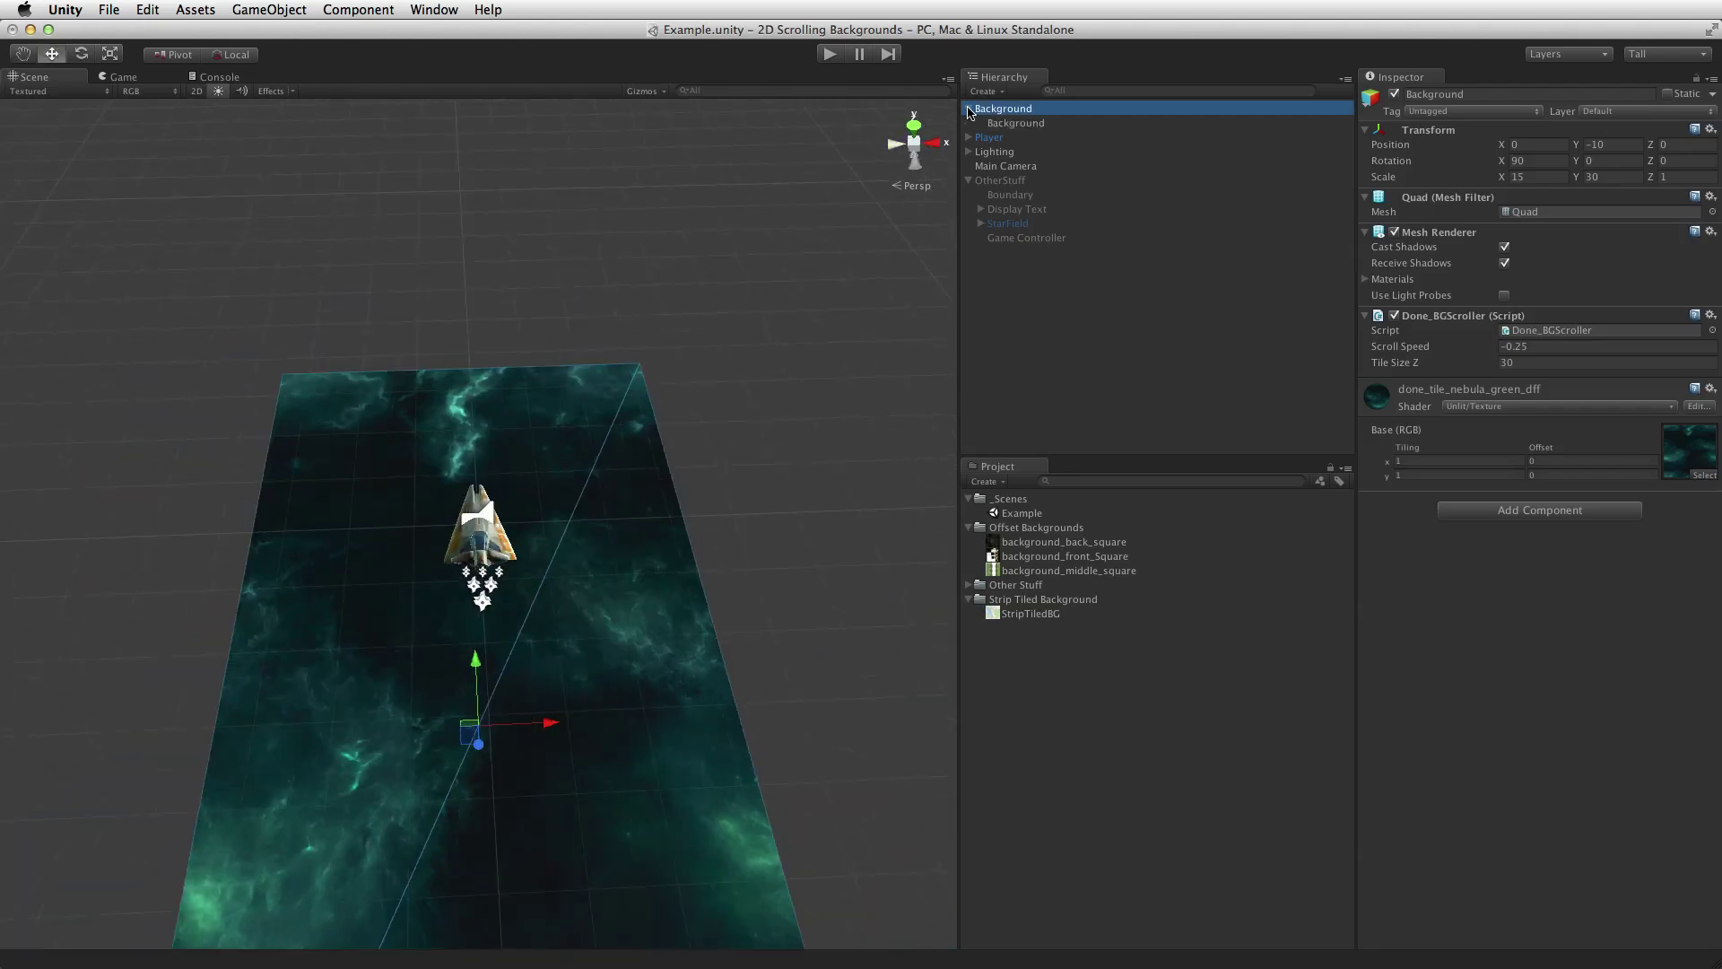
click(1030, 123)
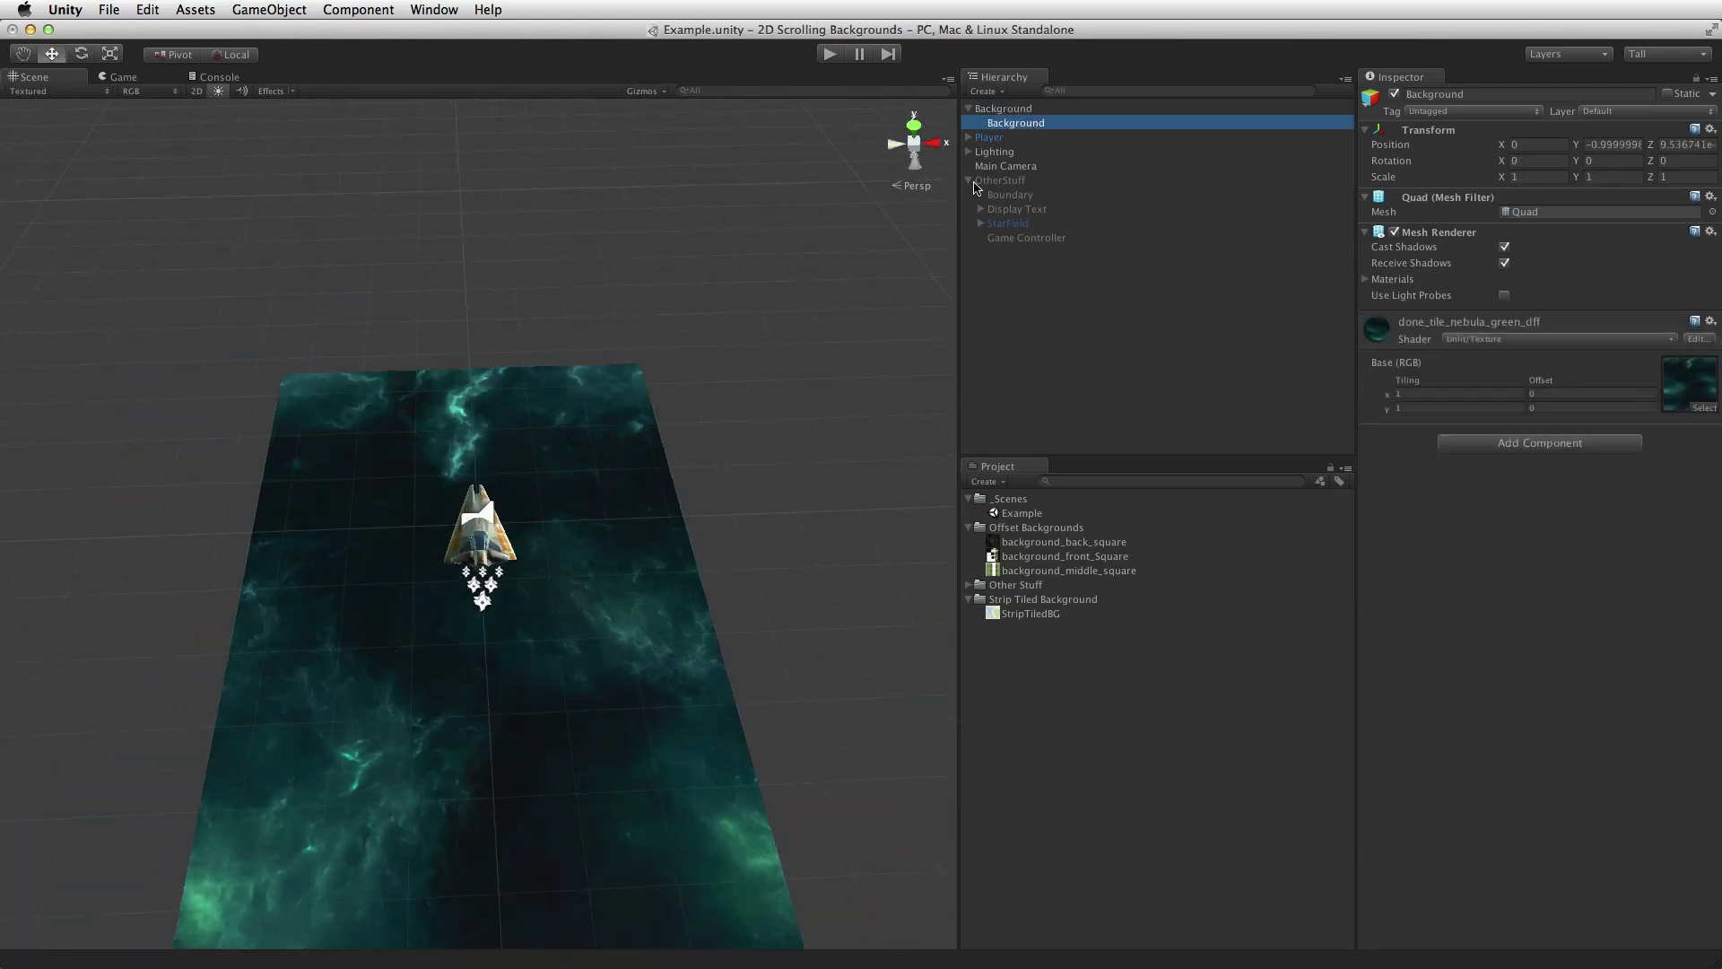
click(1036, 108)
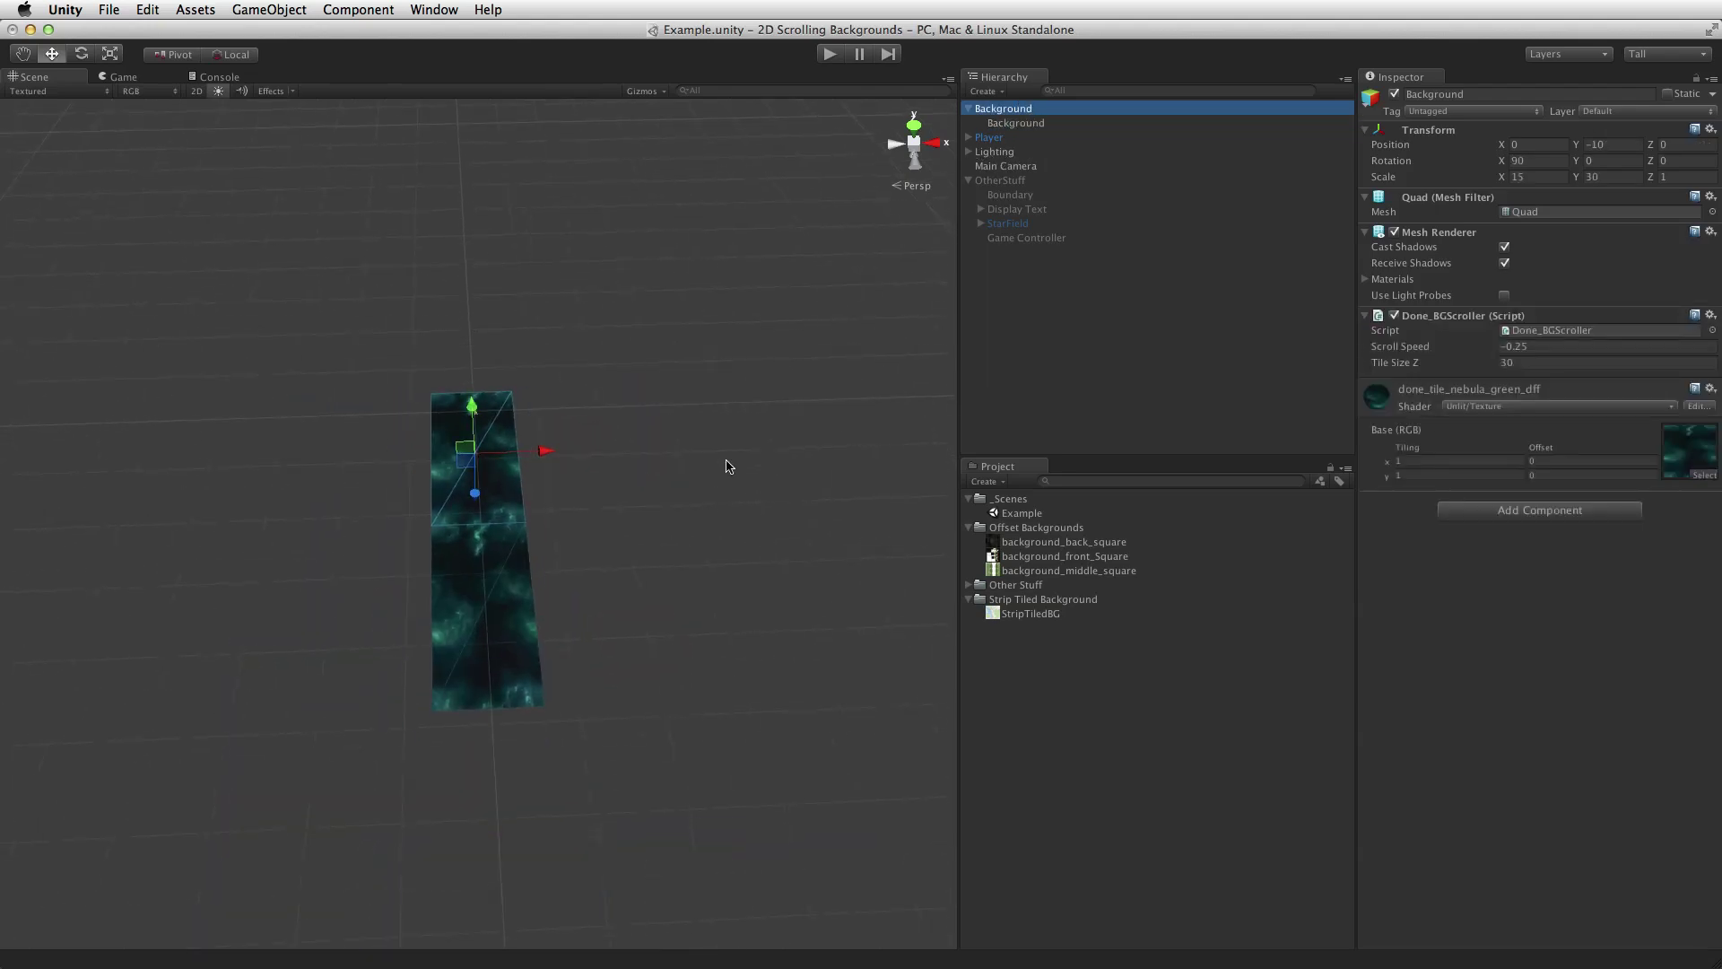
alt+drag(600, 433, 494, 534)
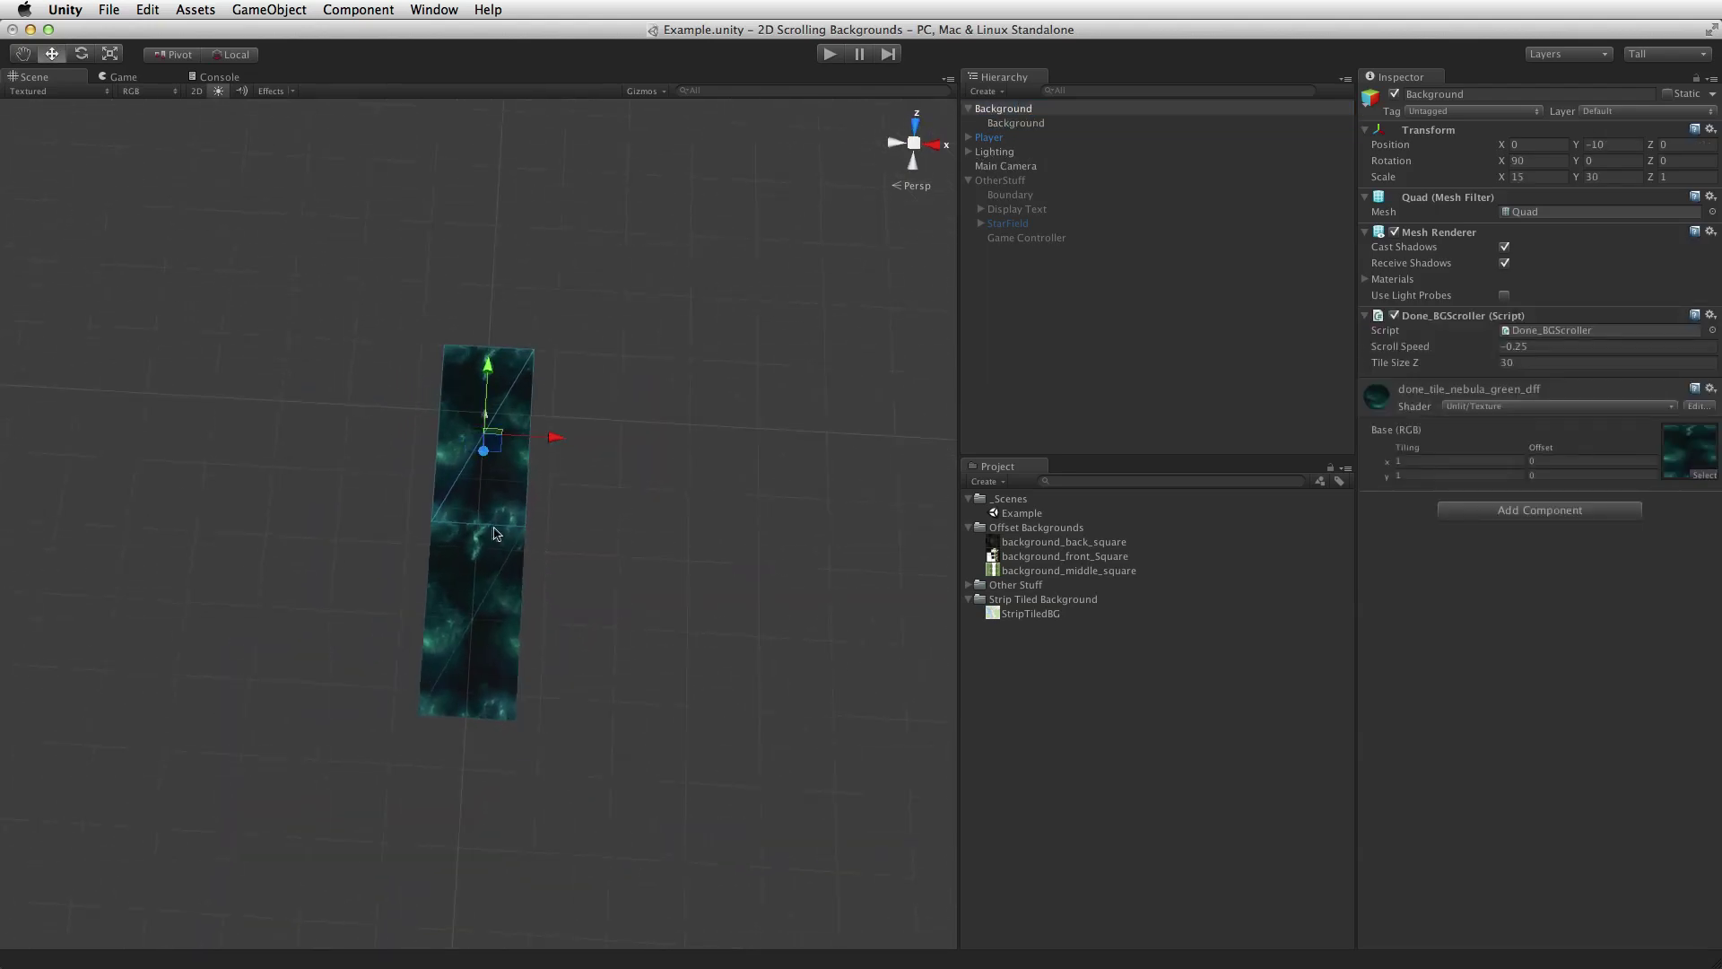
click(495, 638)
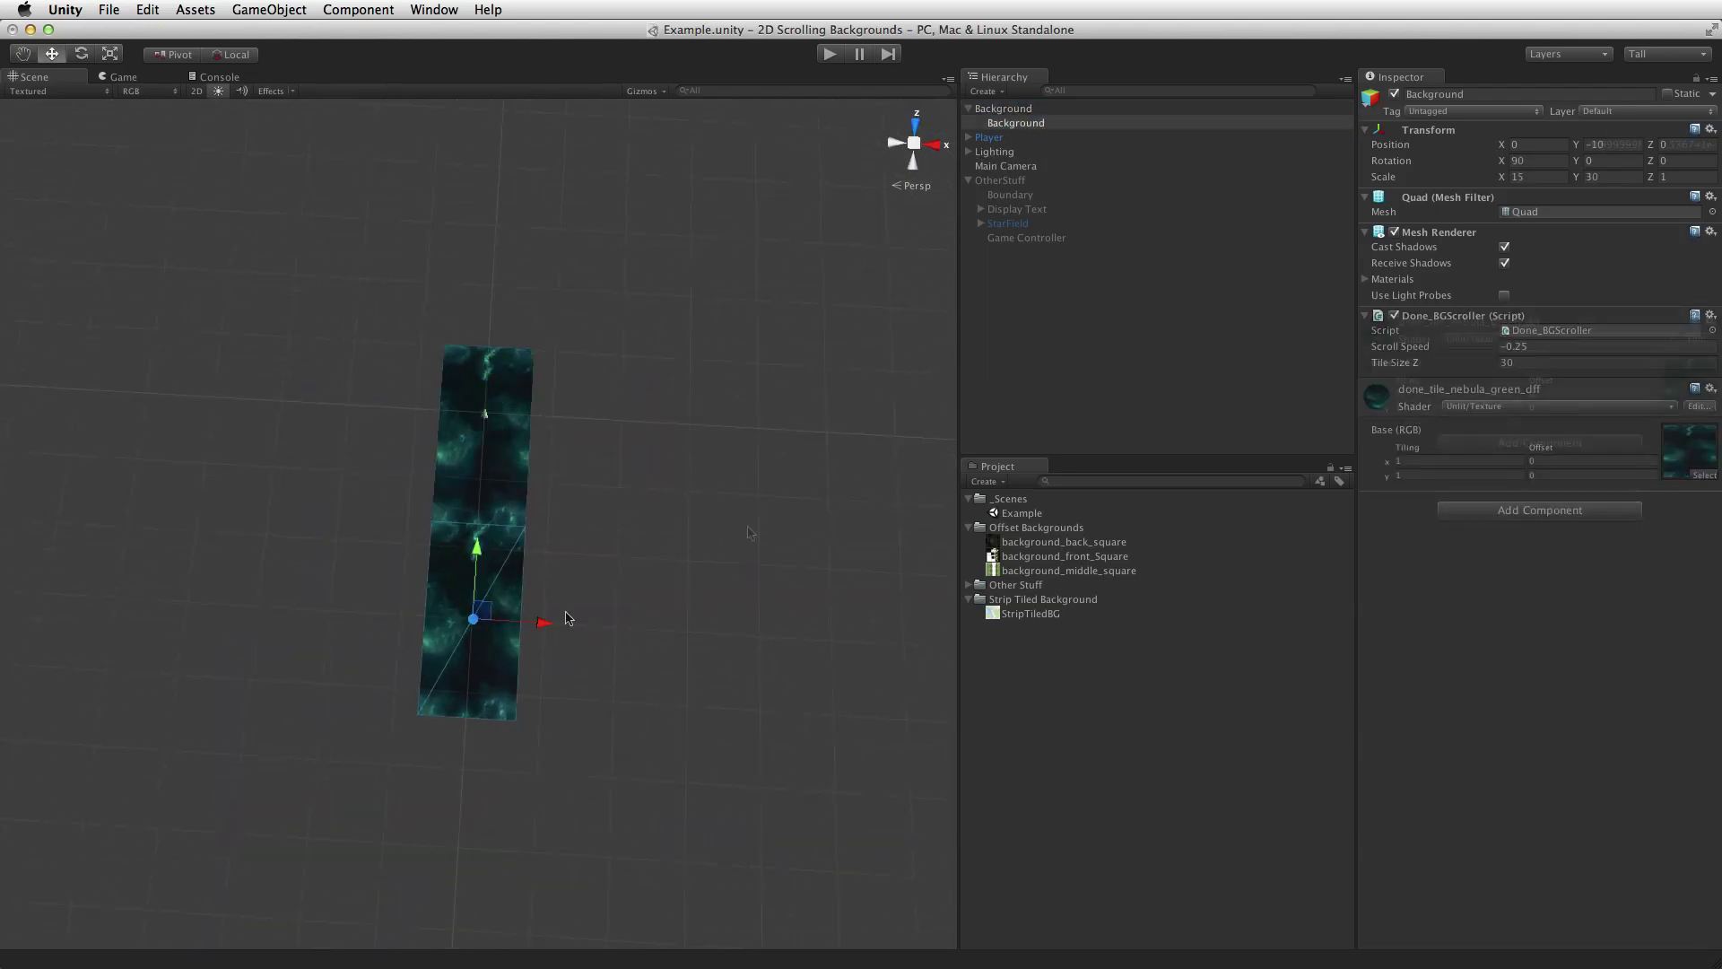
- Deactivate the child Background, then dock the Game view beside the Scene view with its aspect ratio set to 2:3
click(1395, 94)
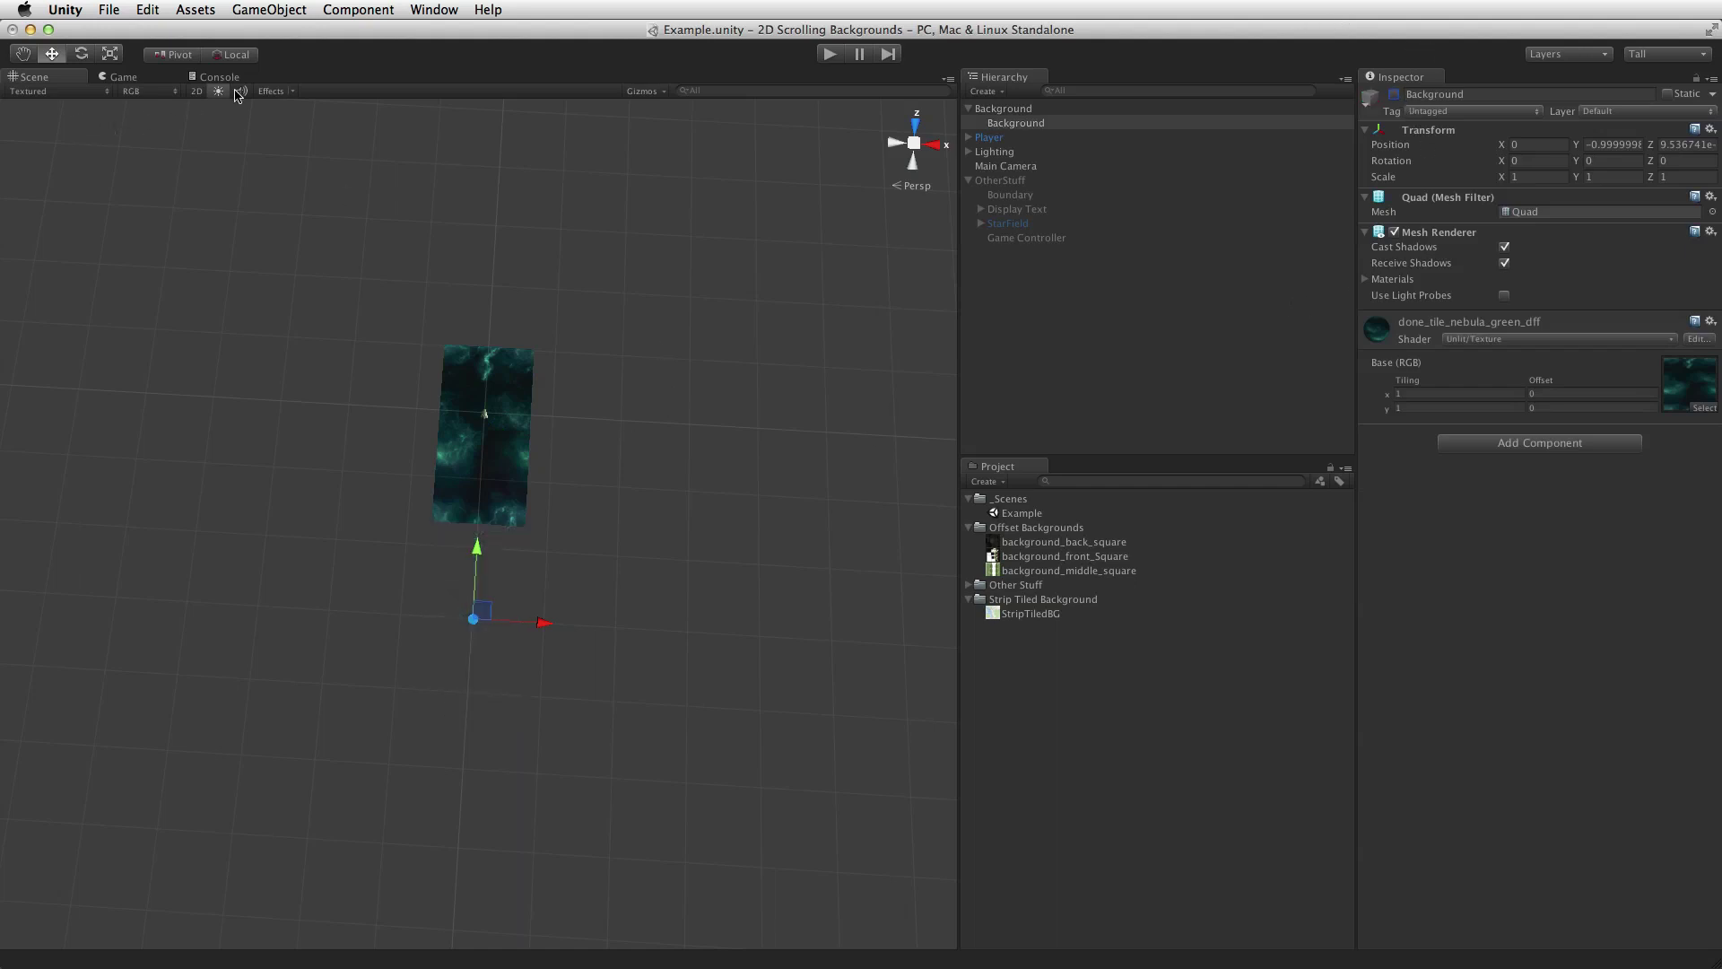
drag(123, 77, 751, 355)
drag(641, 362, 499, 397)
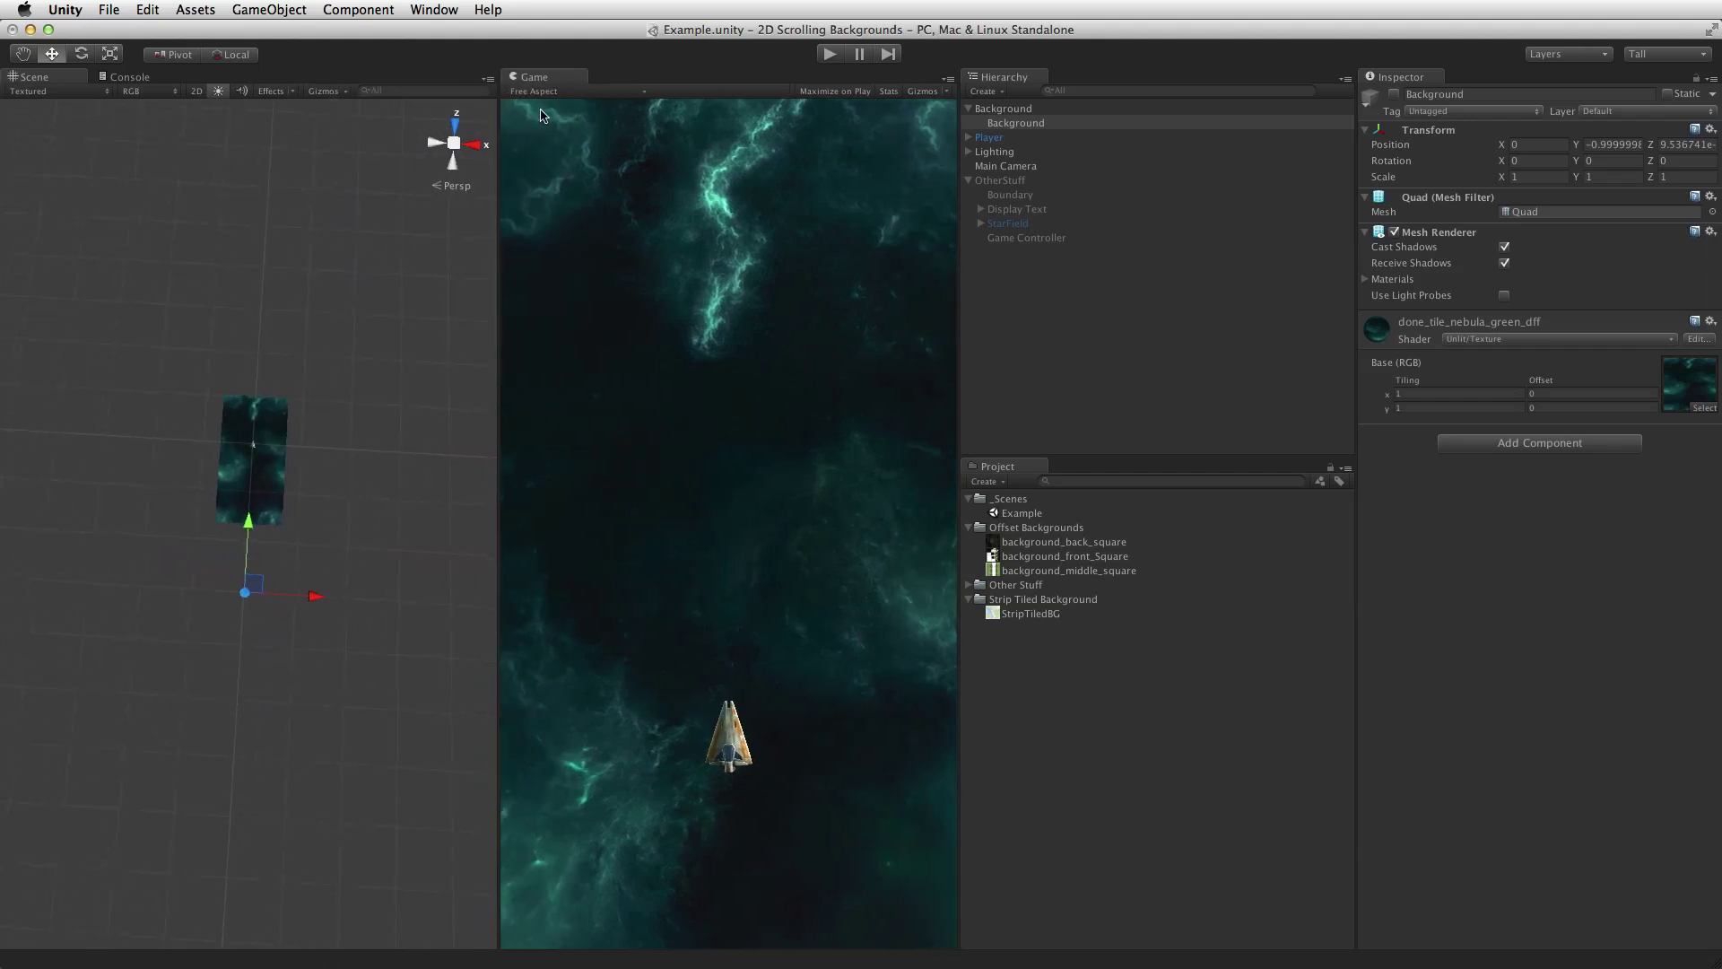
click(536, 91)
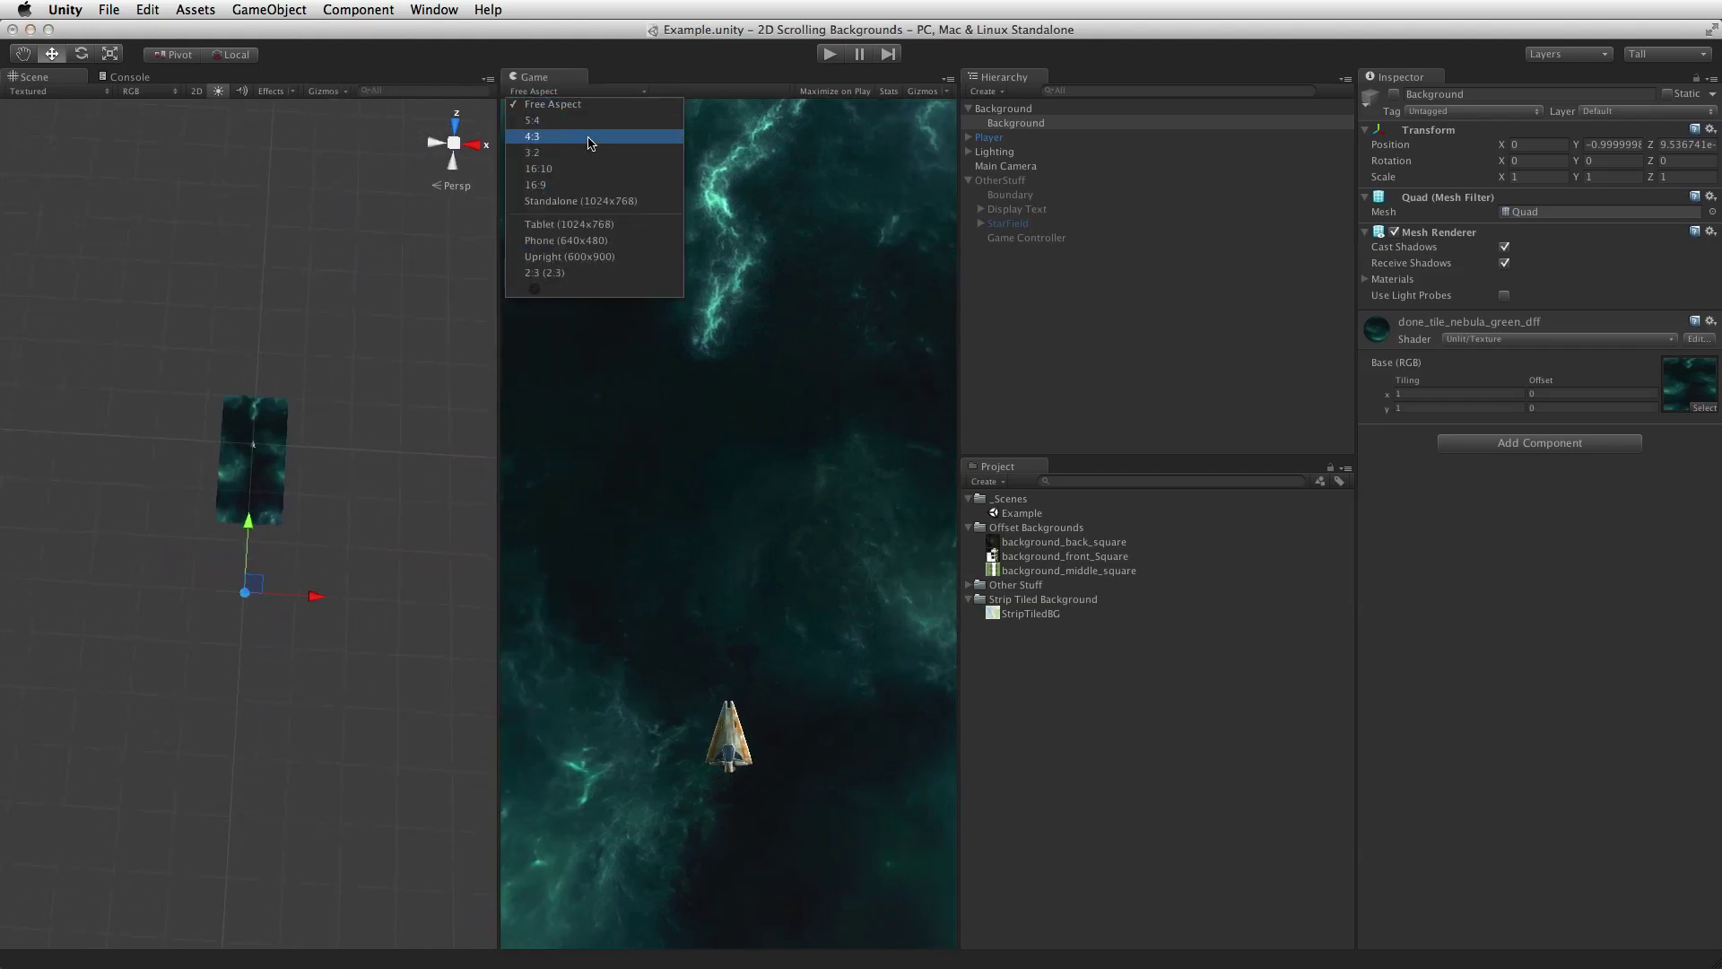
click(600, 273)
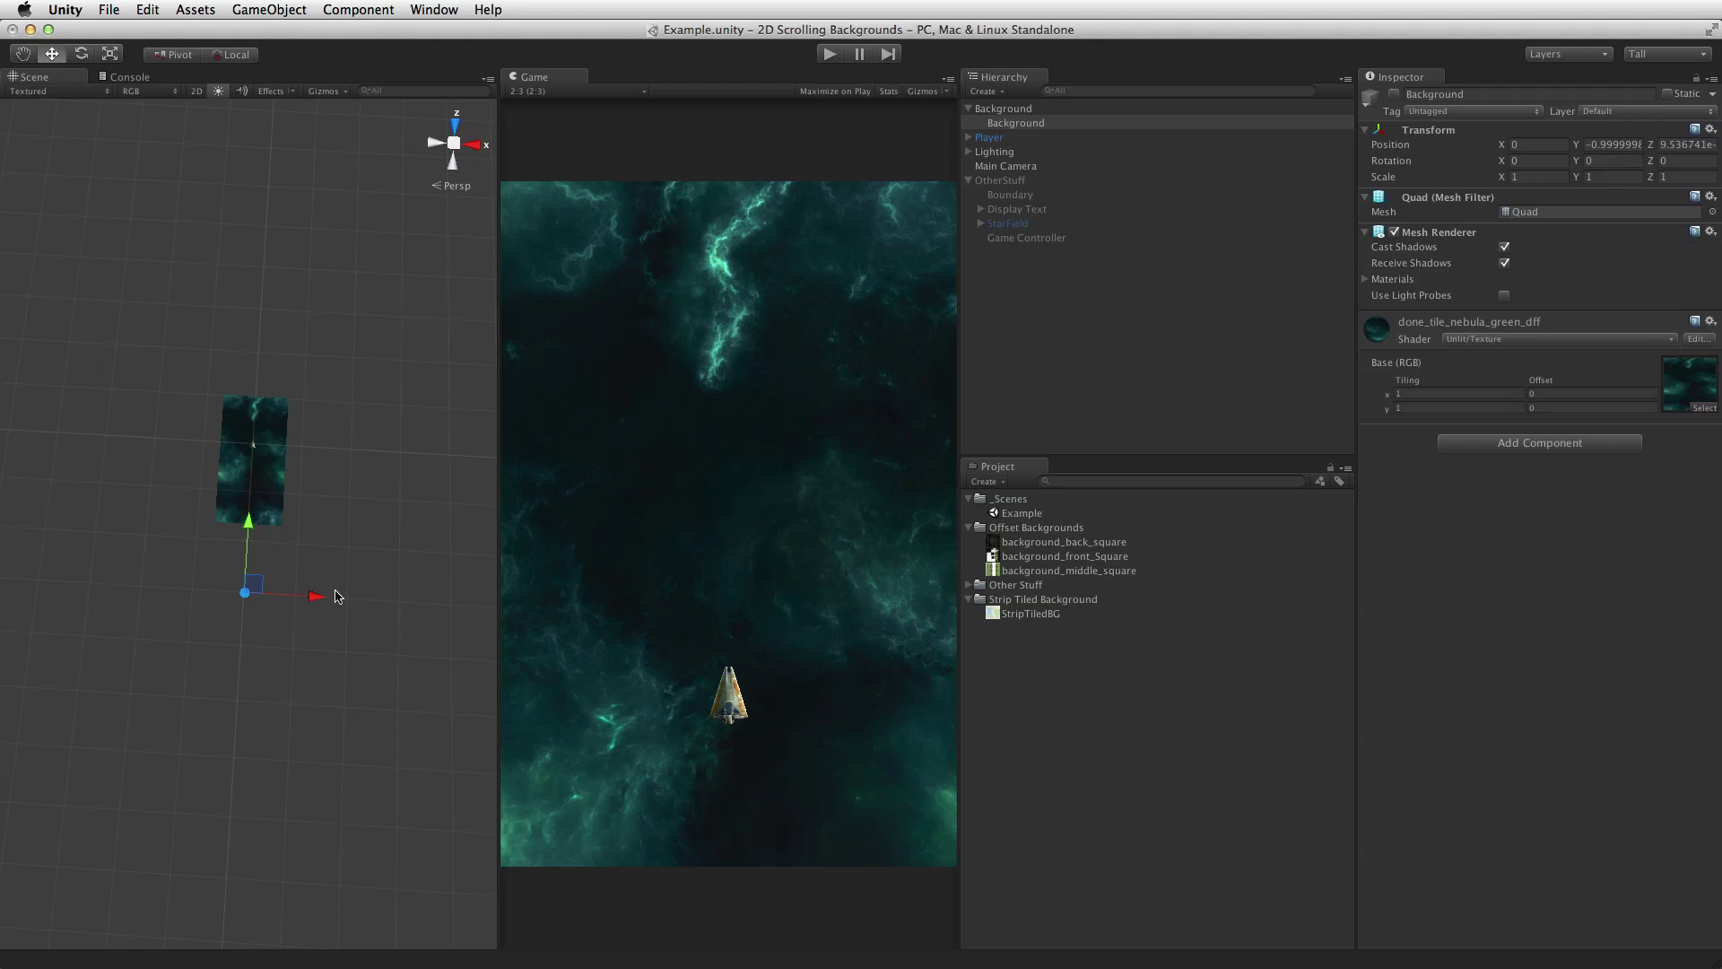
- Move the parent Background back along Z to about -15 while its child is inactive
drag(262, 590, 258, 585)
click(1081, 108)
drag(271, 474, 266, 557)
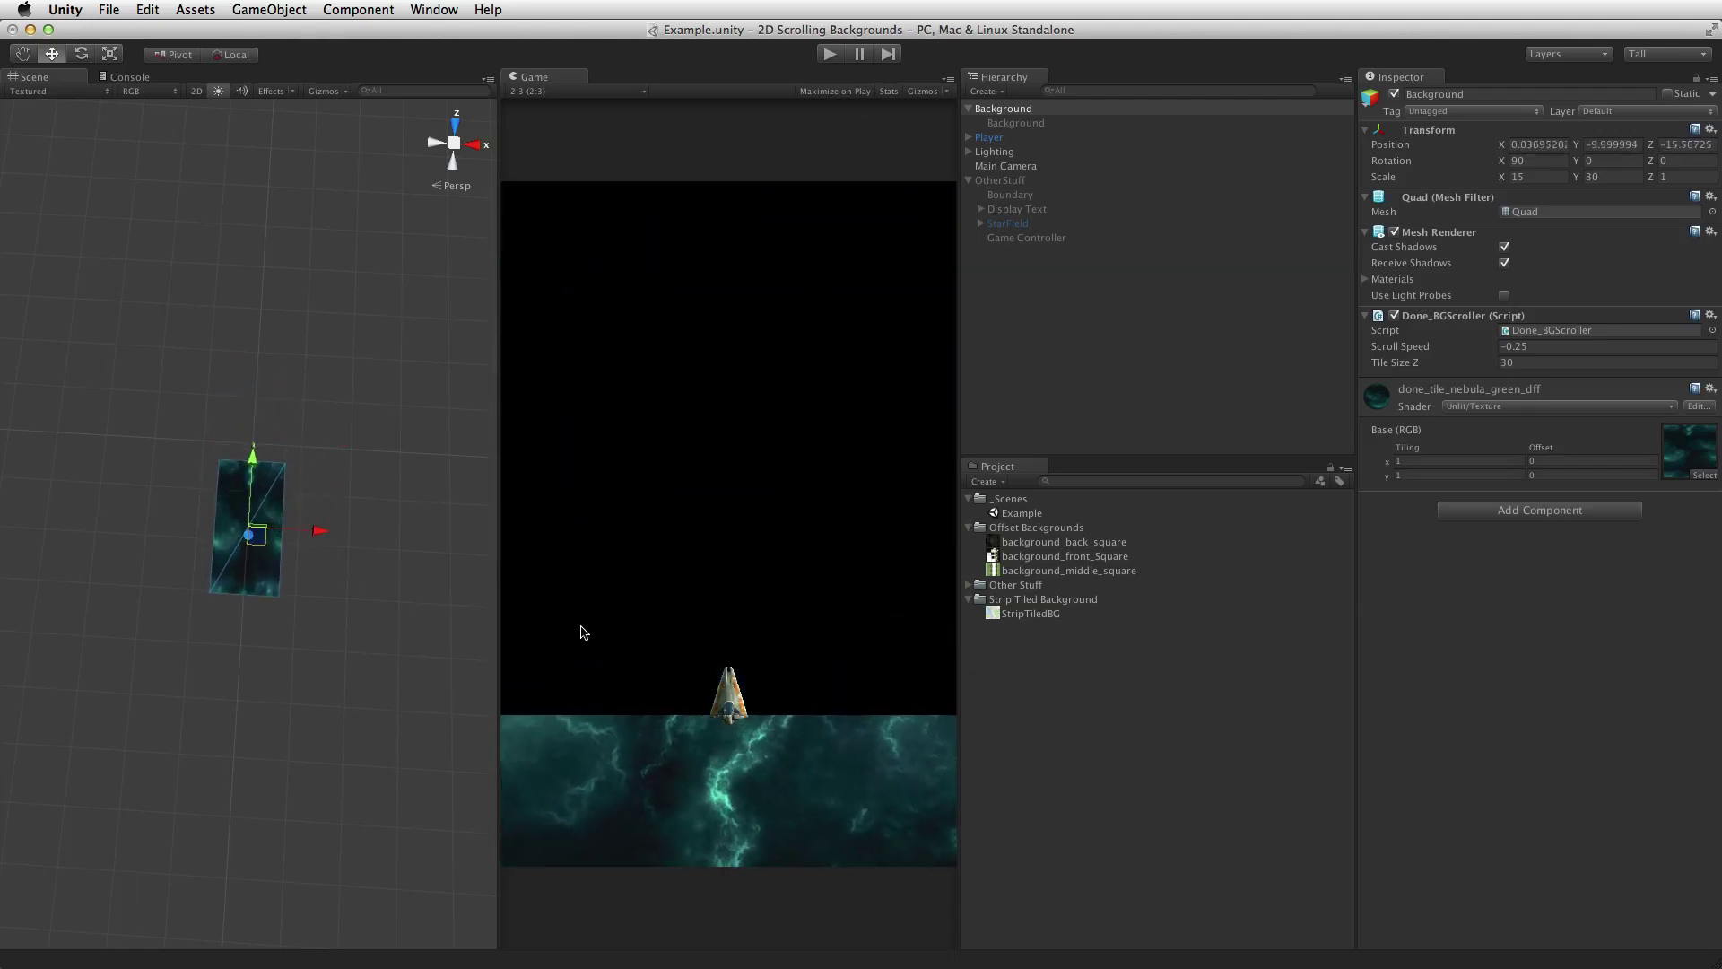
- Undo the parent Background's move and the deactivation of its child
key(super+z)
key(super+z)
key(super+z)
key(super+z)
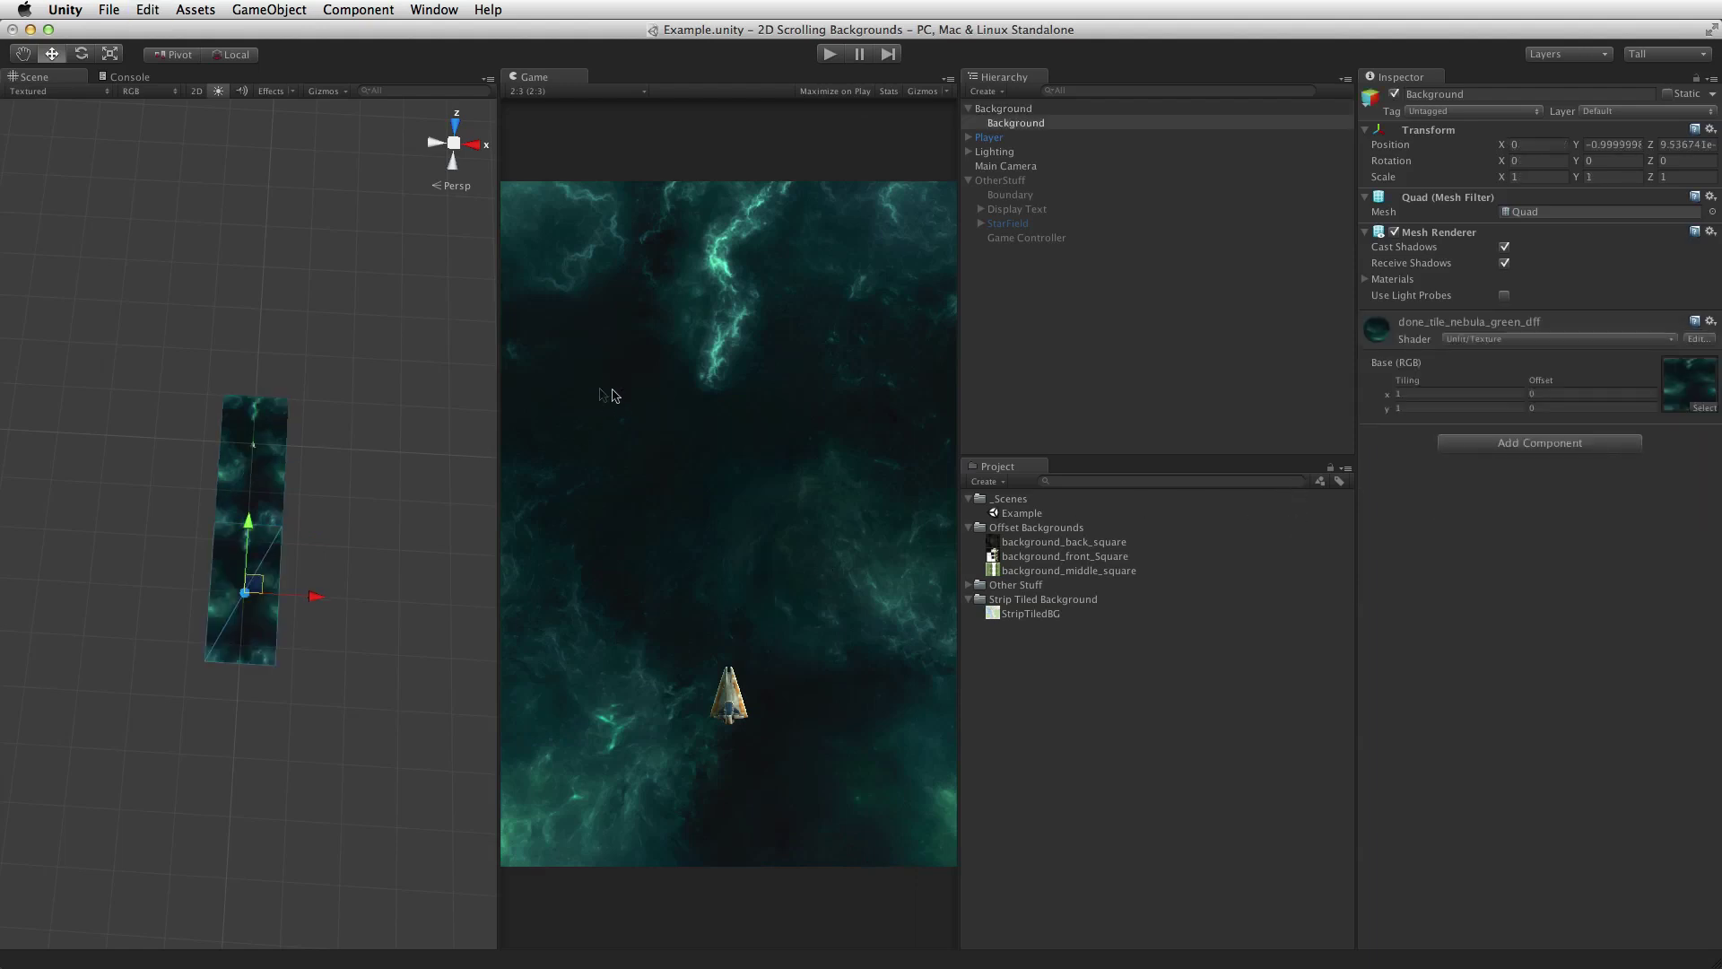
- Move the parent Background, together with its child, forward along Z to about 10
click(1041, 109)
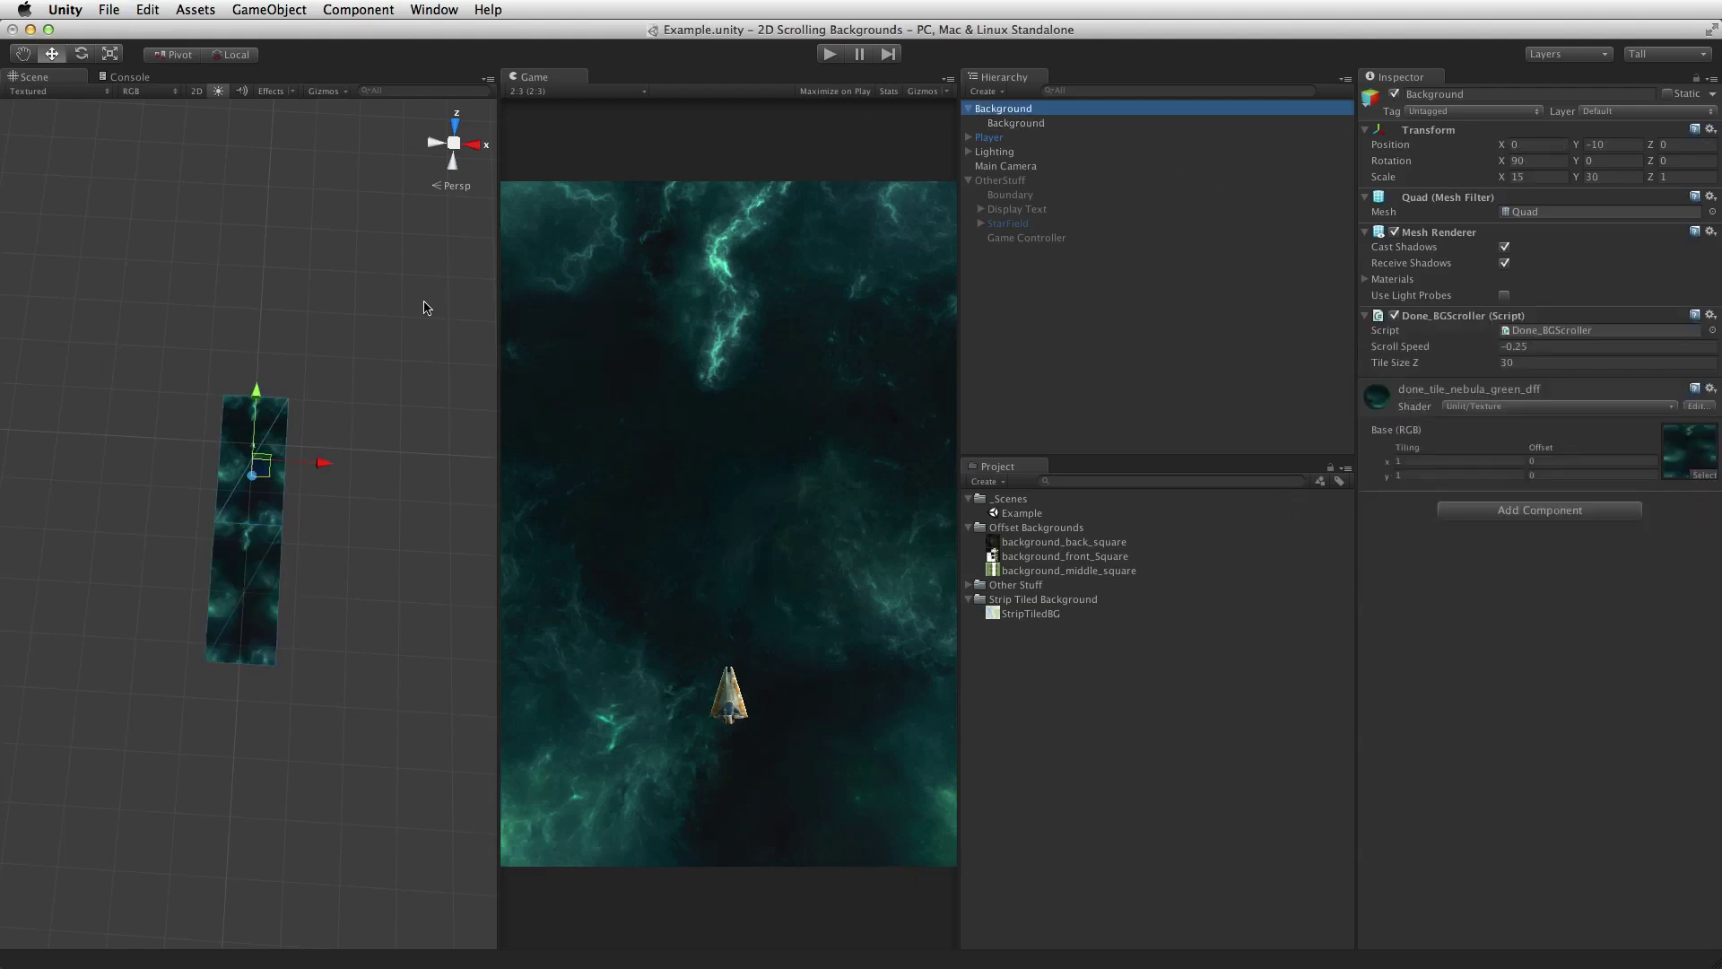
drag(257, 397, 326, 373)
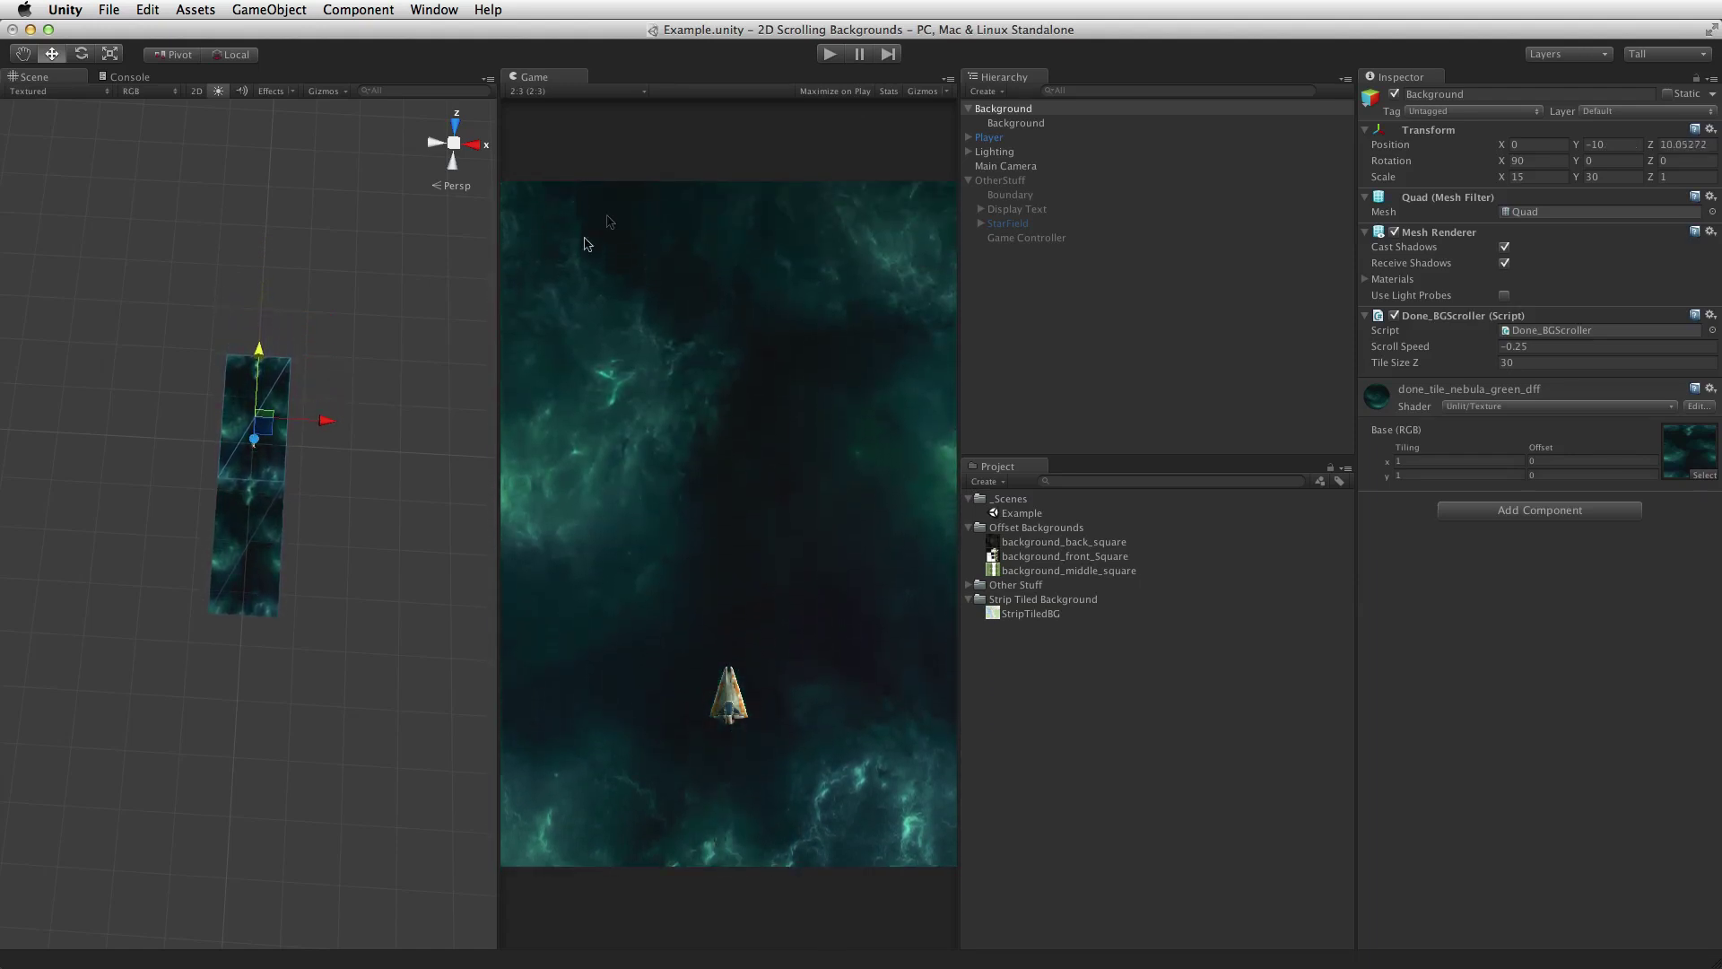
- Play the scene, test the background's Scroll Speed at about -5 and at -10 while viewing the quads up close, and stop playing
click(827, 58)
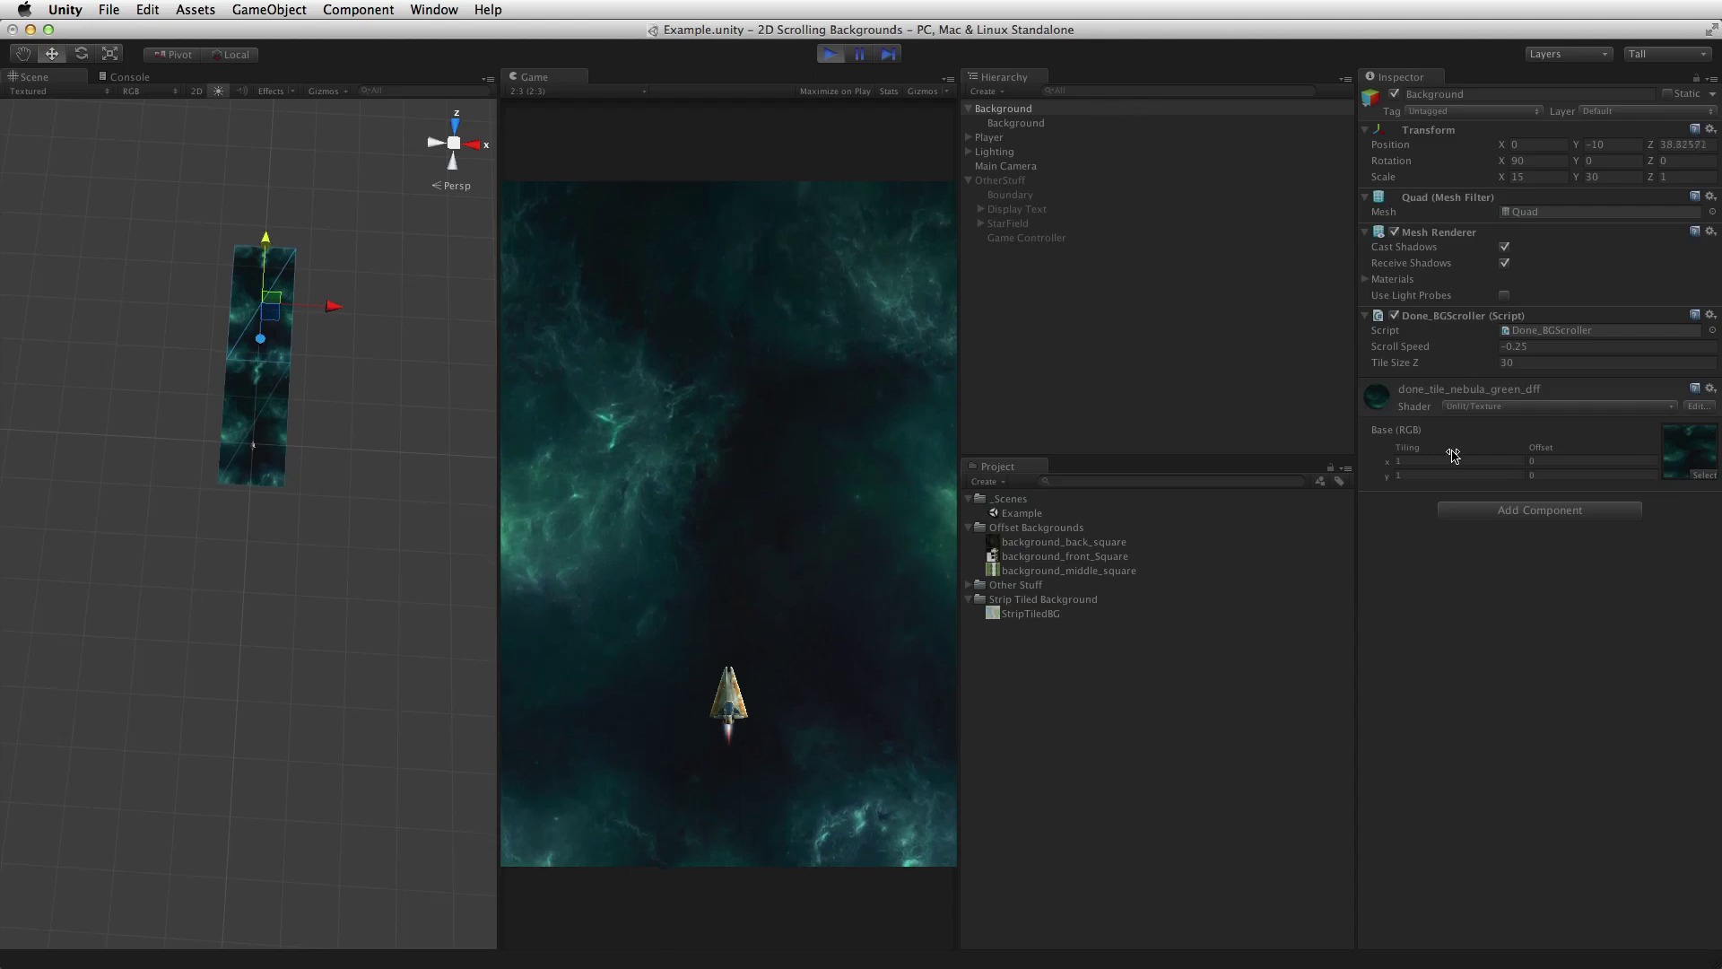
drag(1400, 350, 1527, 430)
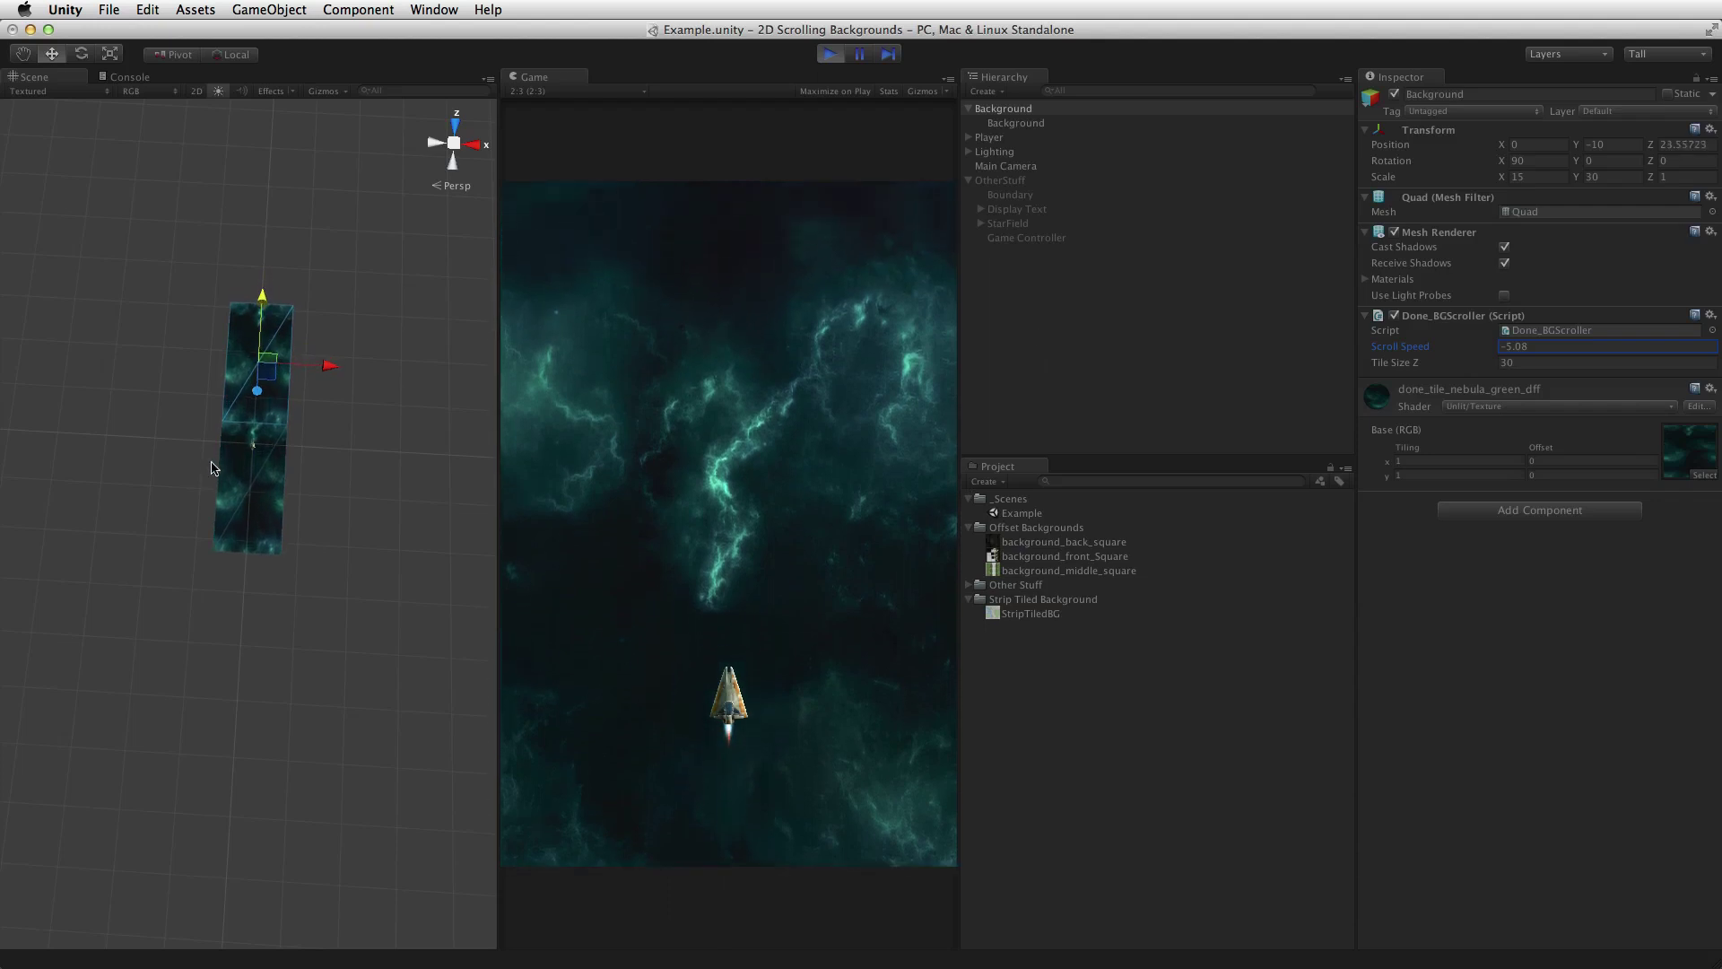
alt+right_drag(234, 509, 285, 650)
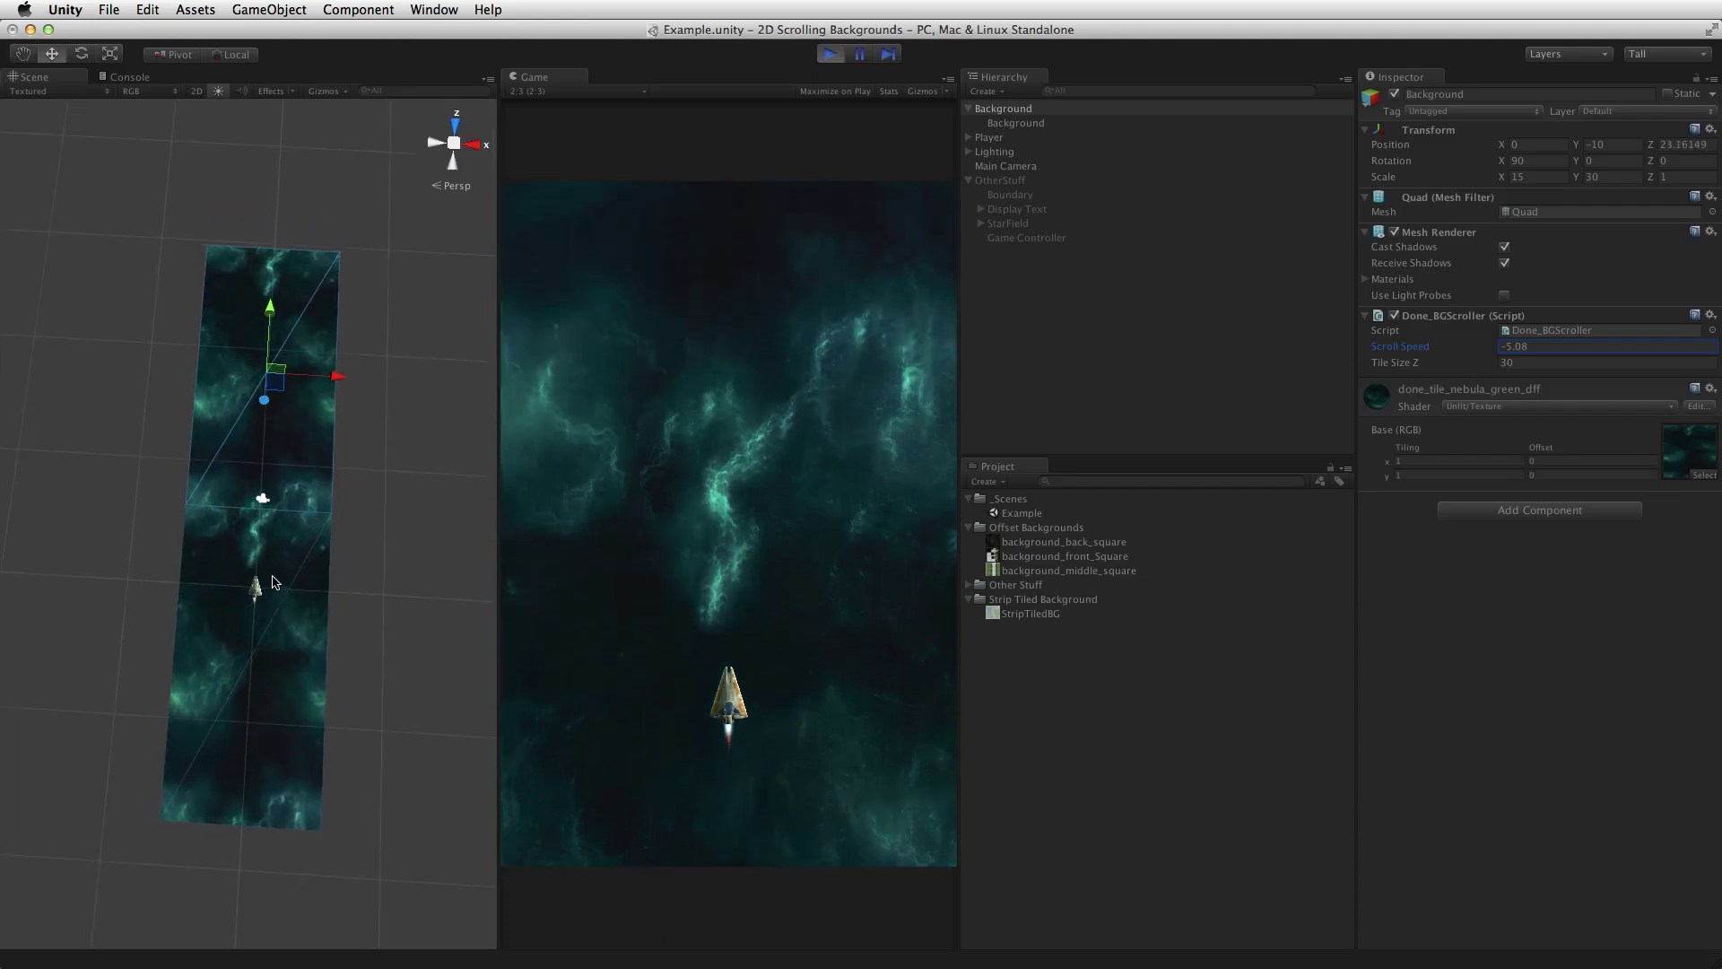
text(-10)
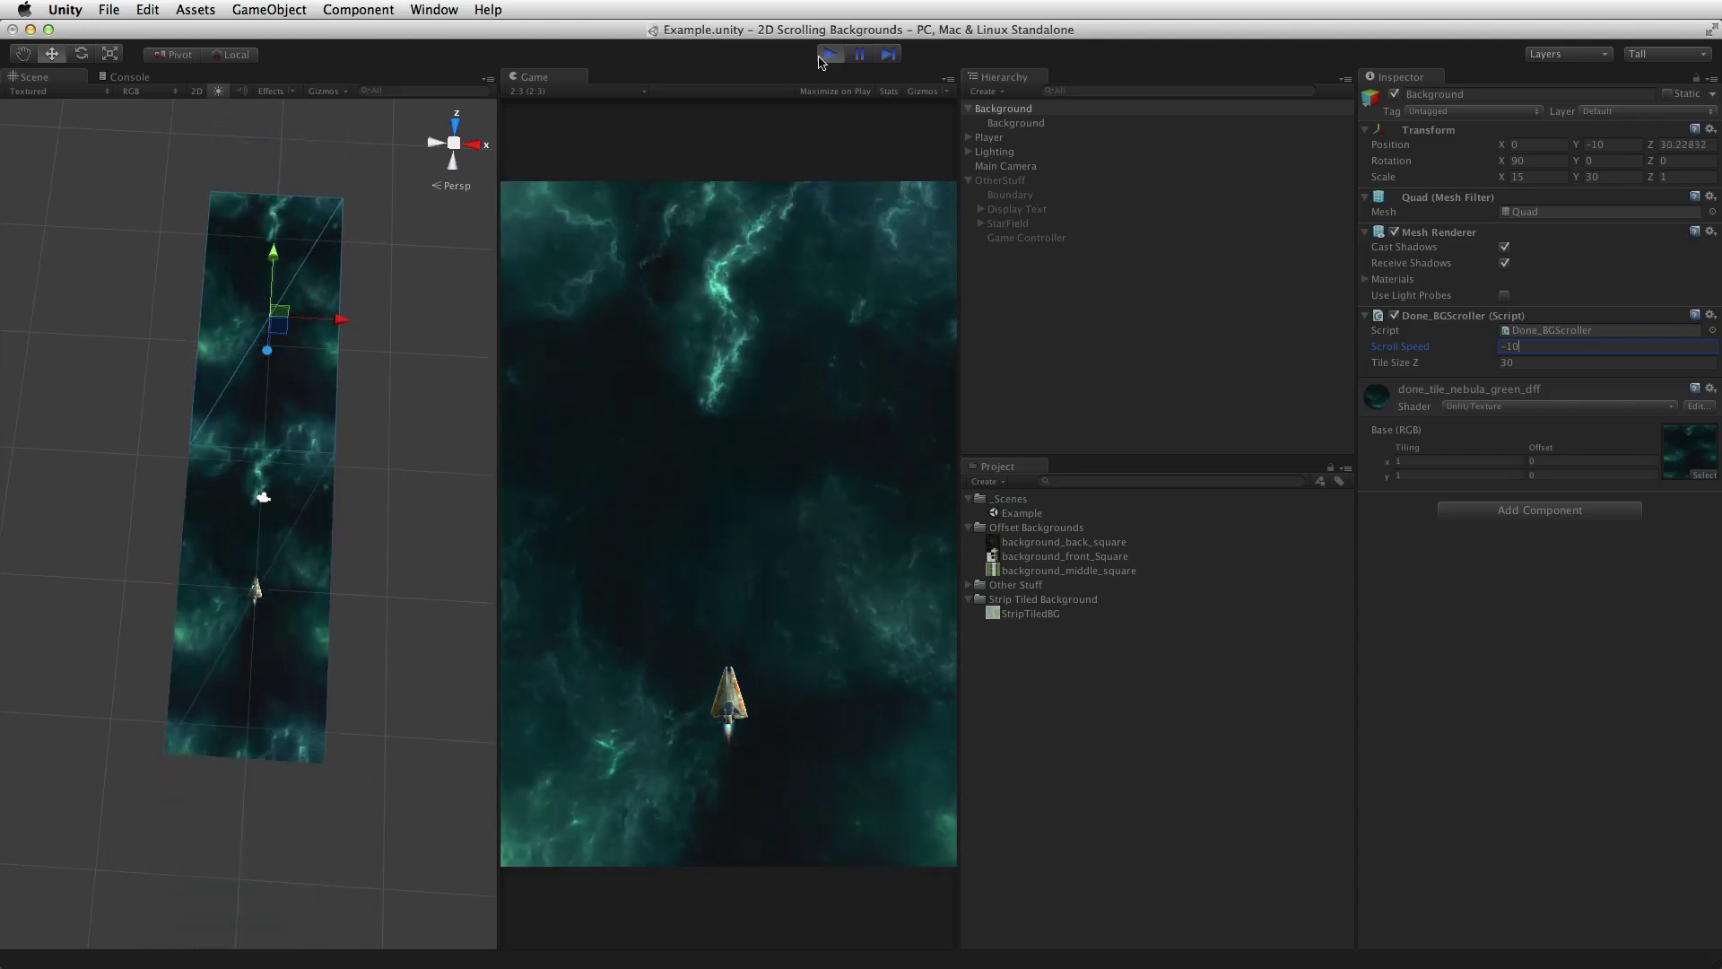
click(830, 55)
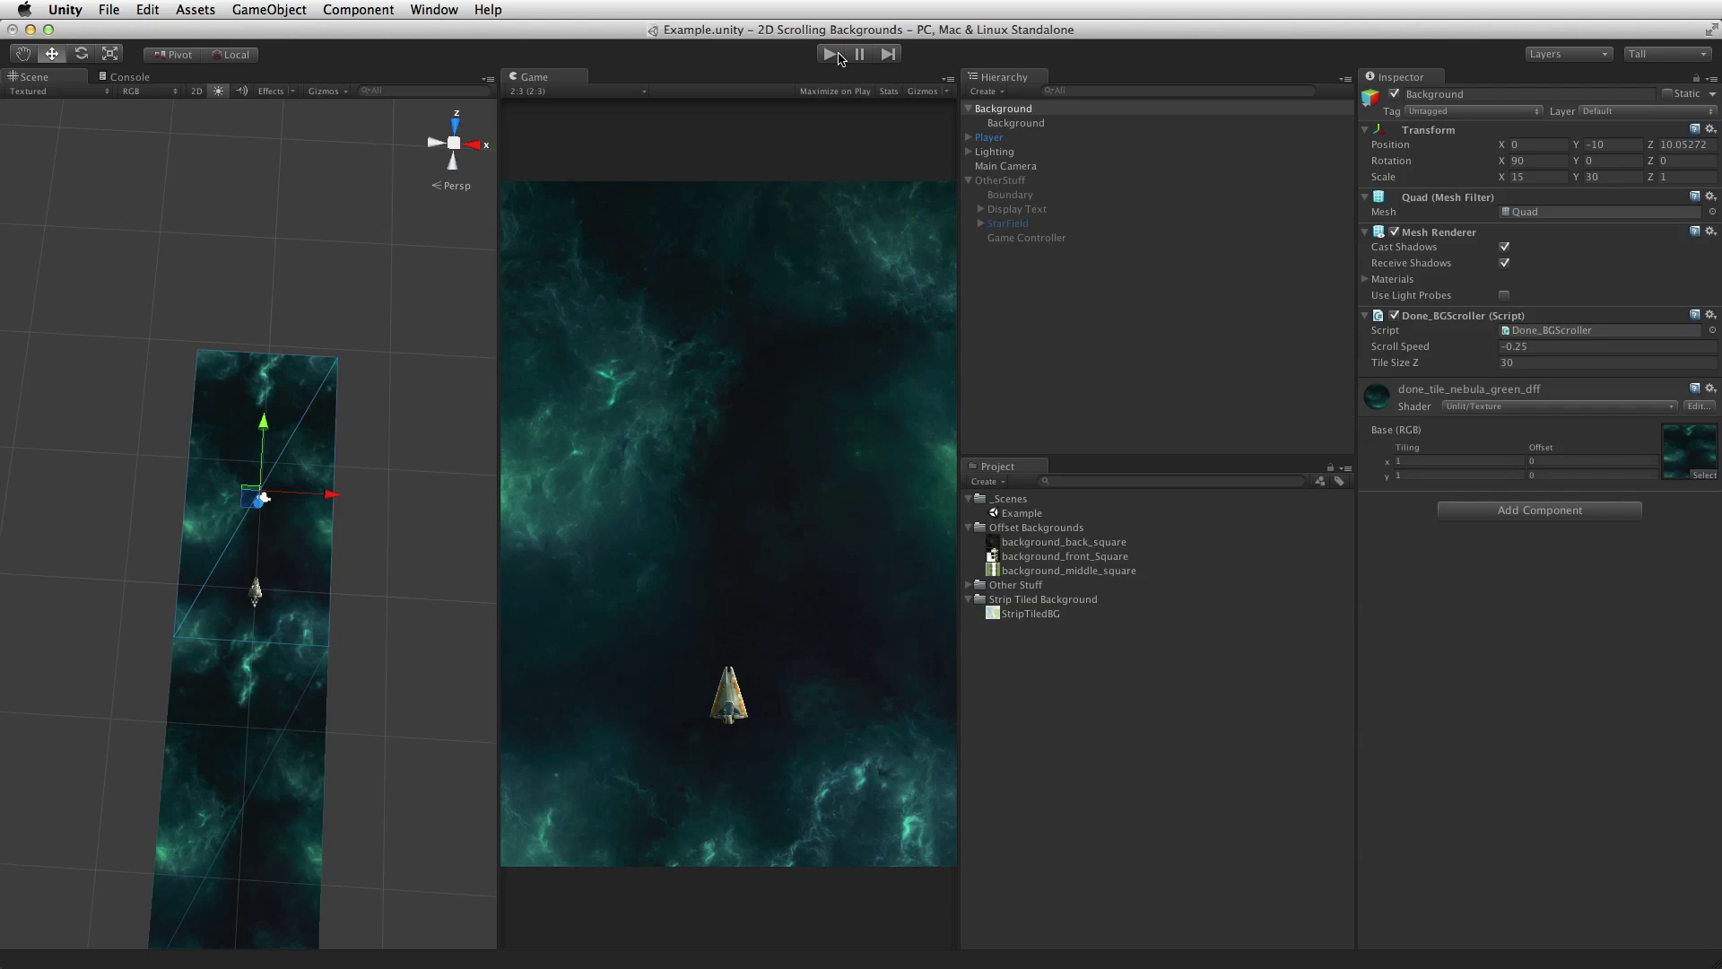
- Switch to Firefox and open the bookmarked Making the Background page
key(super+Tab)
key(super+Tab)
key(super+Tab)
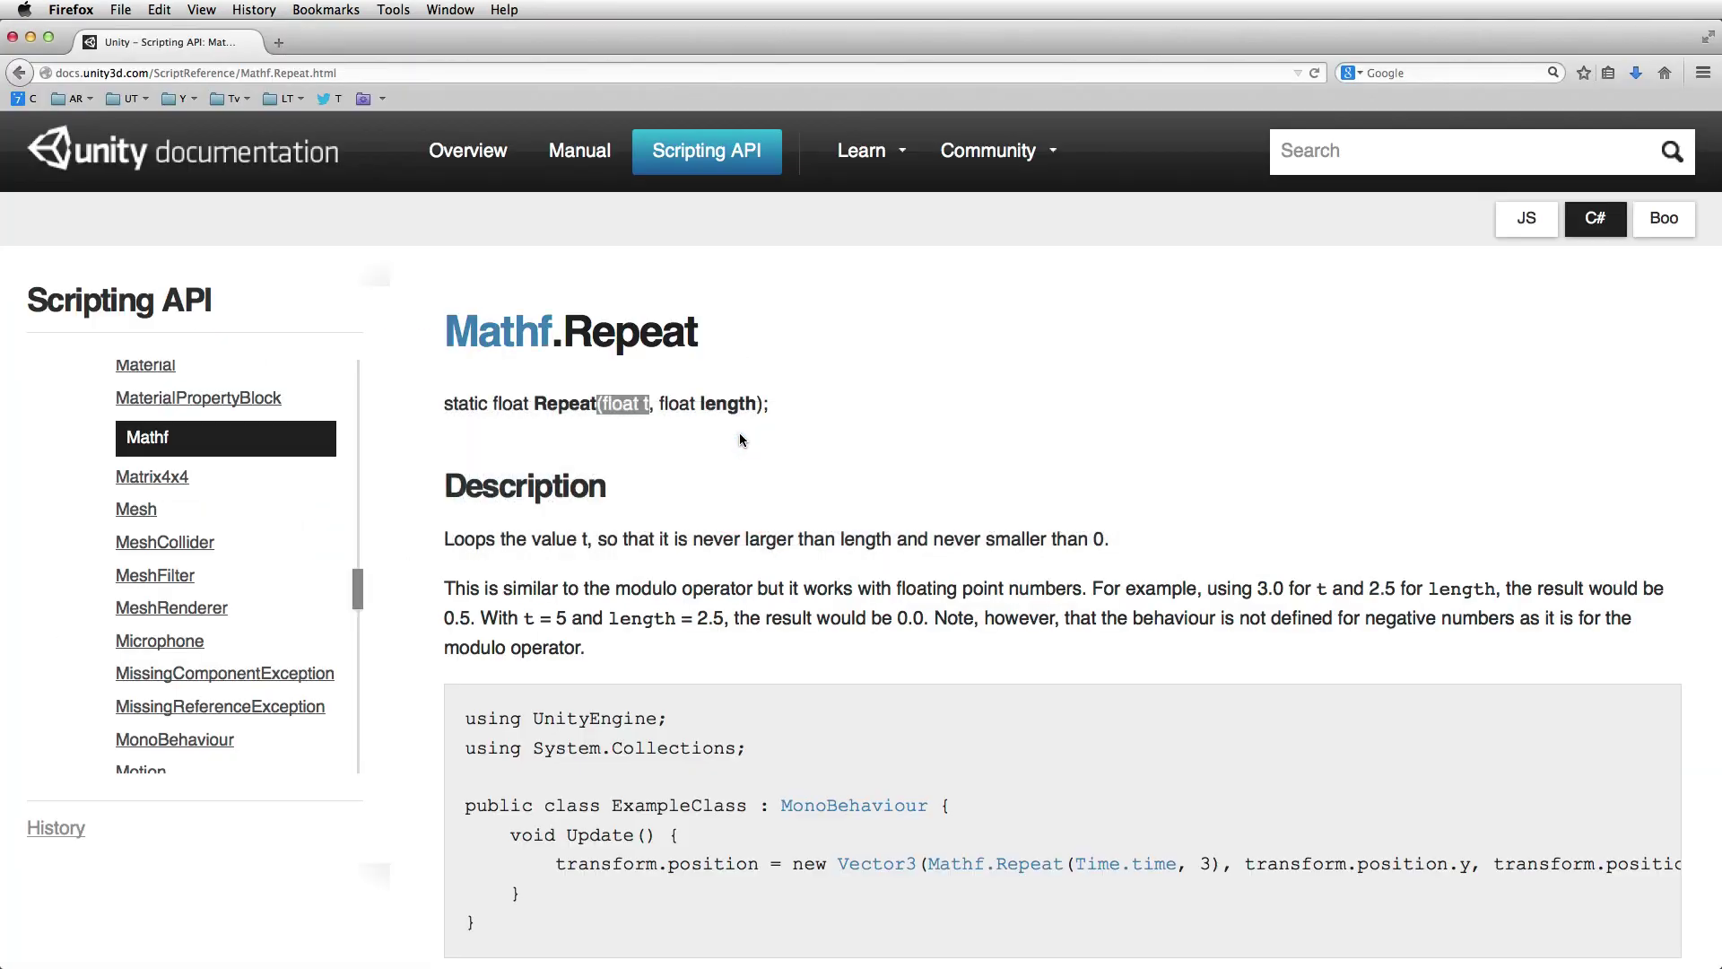
click(285, 97)
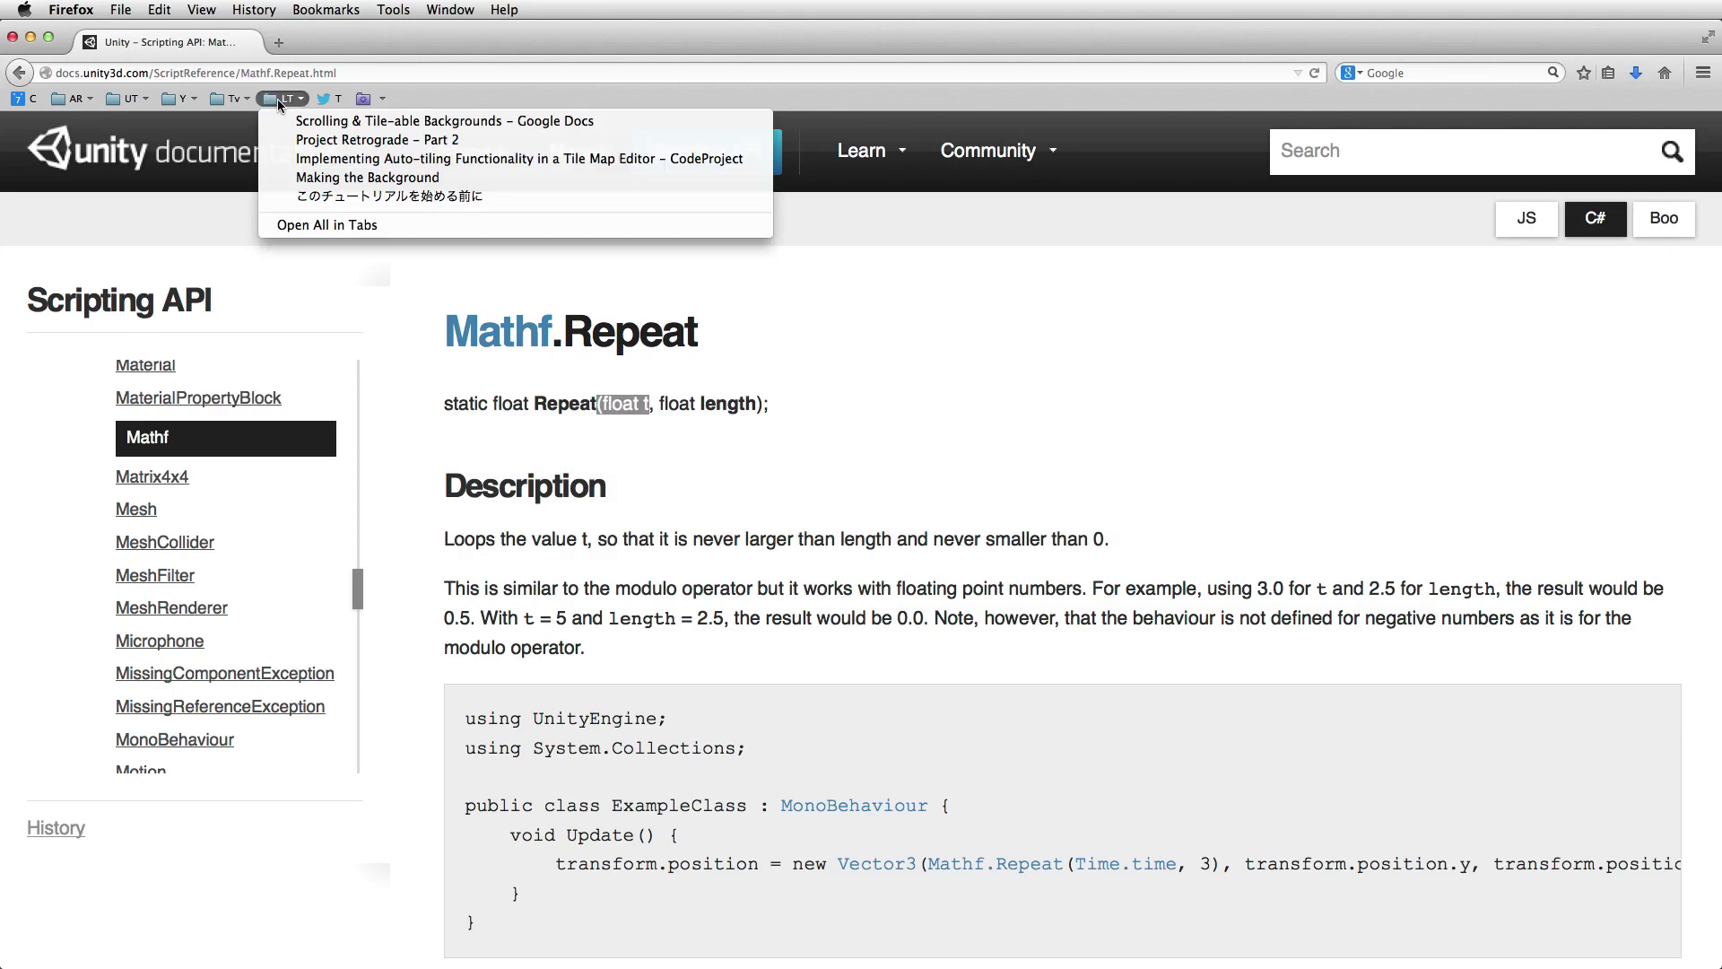
click(356, 184)
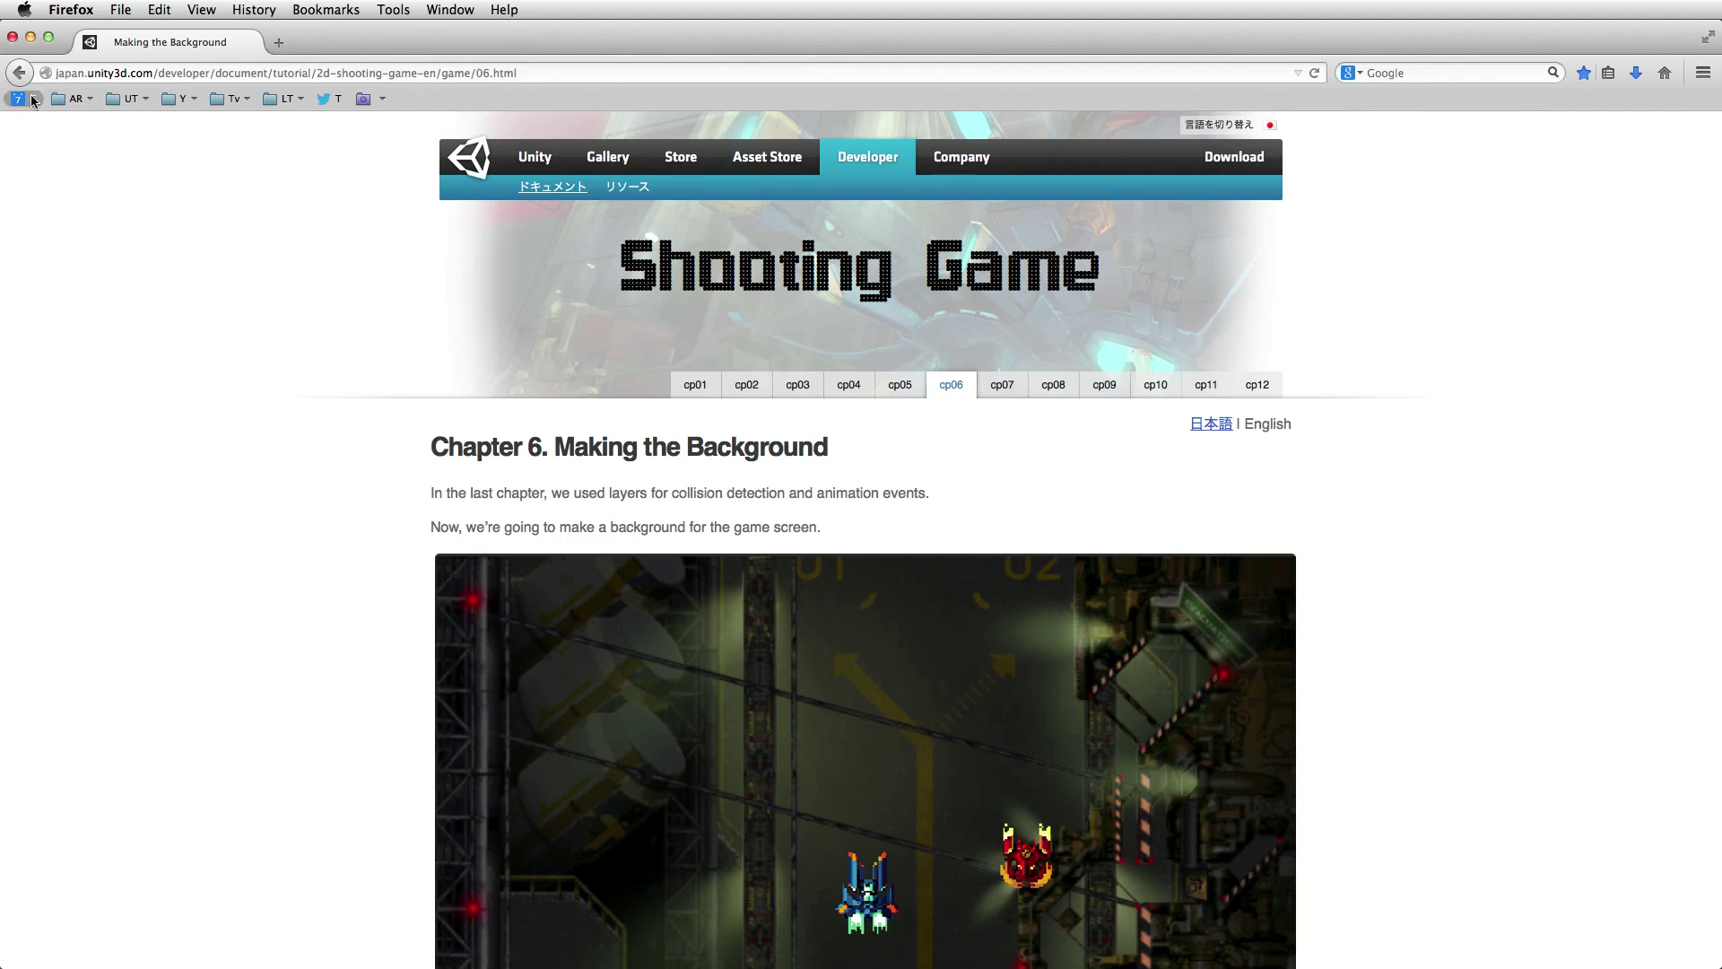
- Open the bookmarked Before You Start page of the Shooting Game tutorial, copy its address, and go to the Tutorial Project download section
click(287, 99)
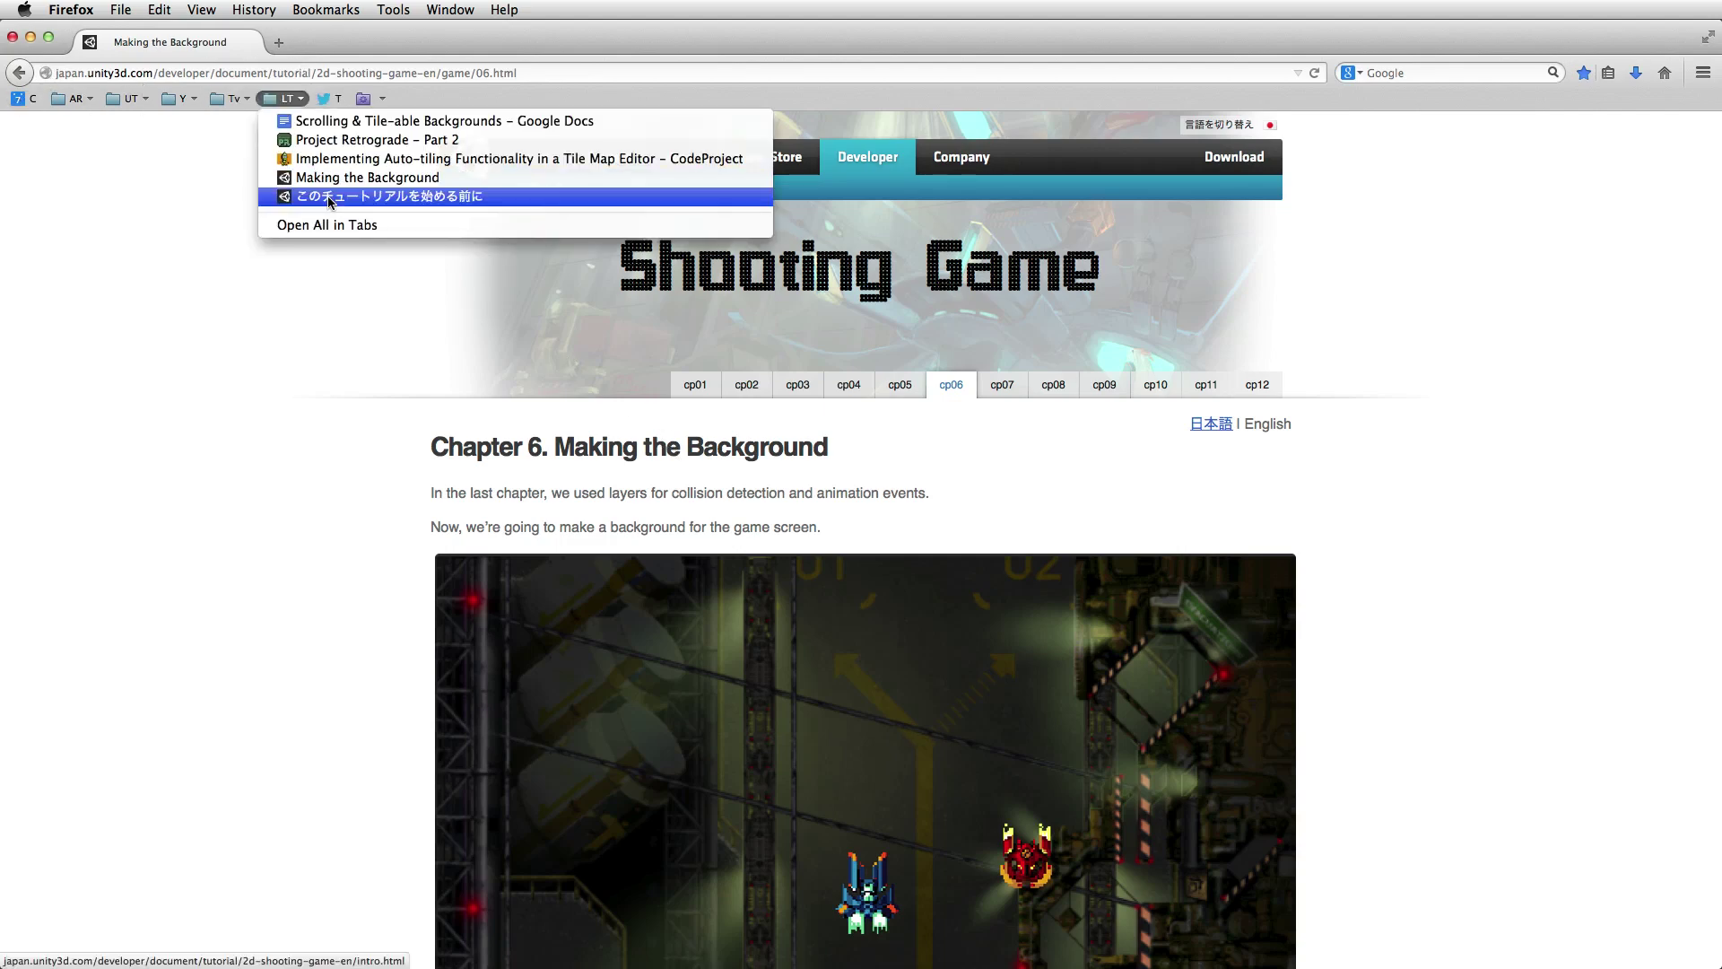
click(331, 197)
click(516, 71)
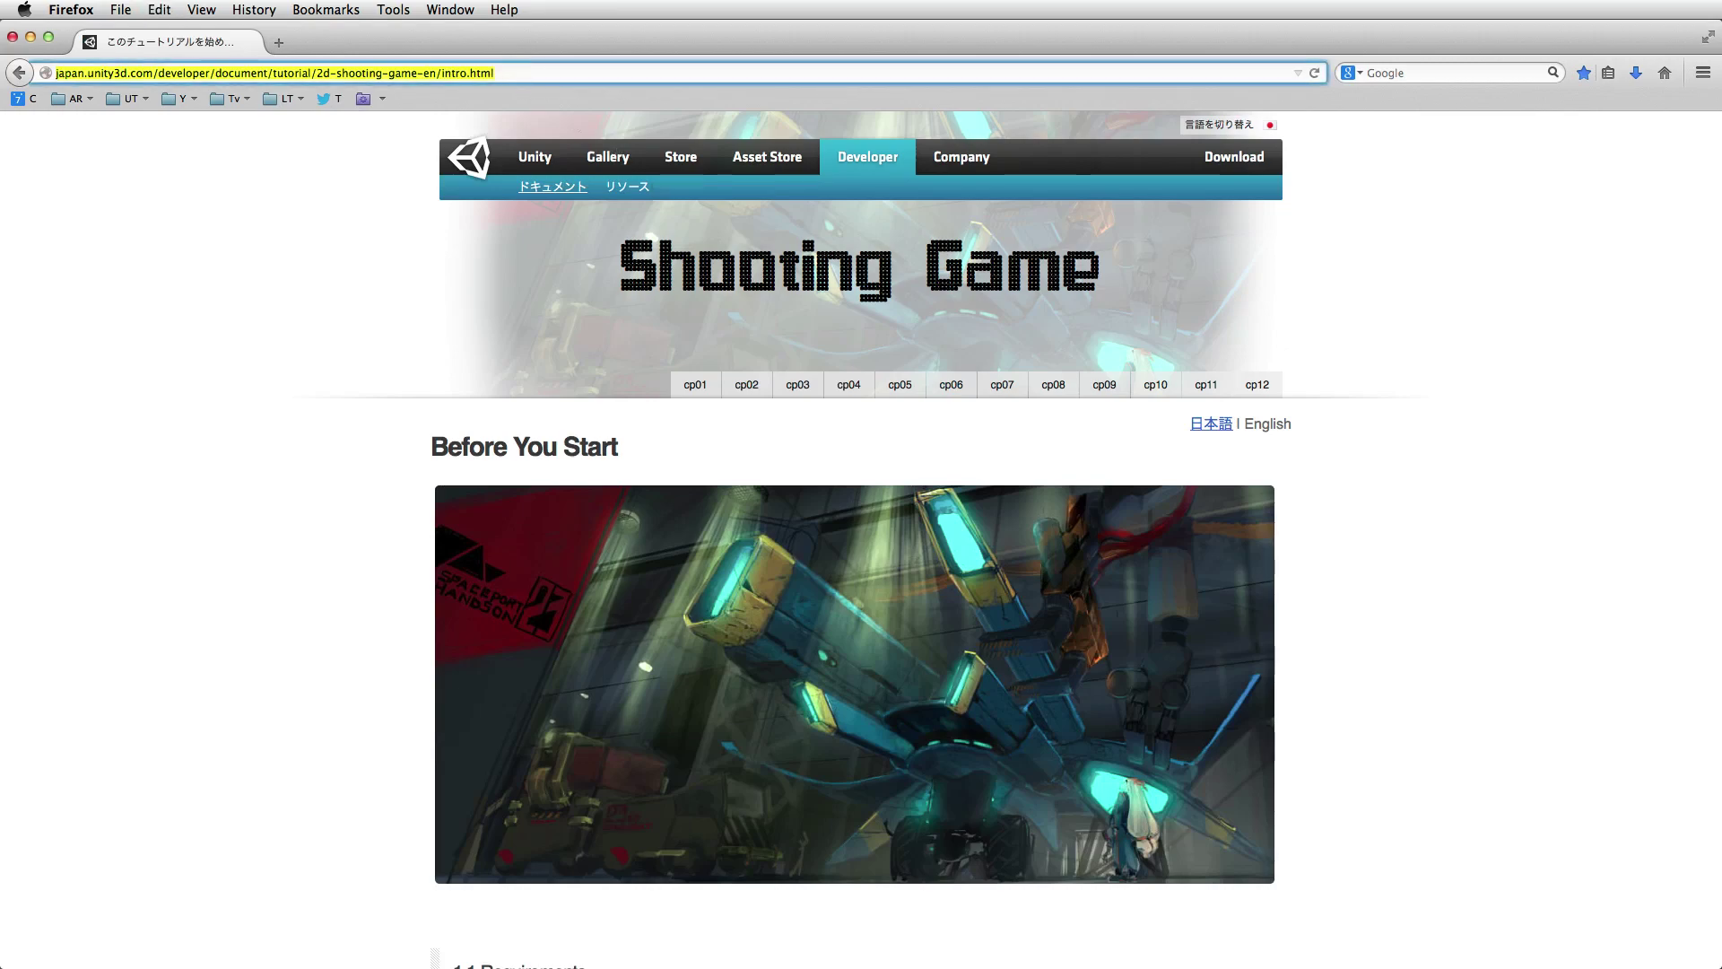
key(super+c)
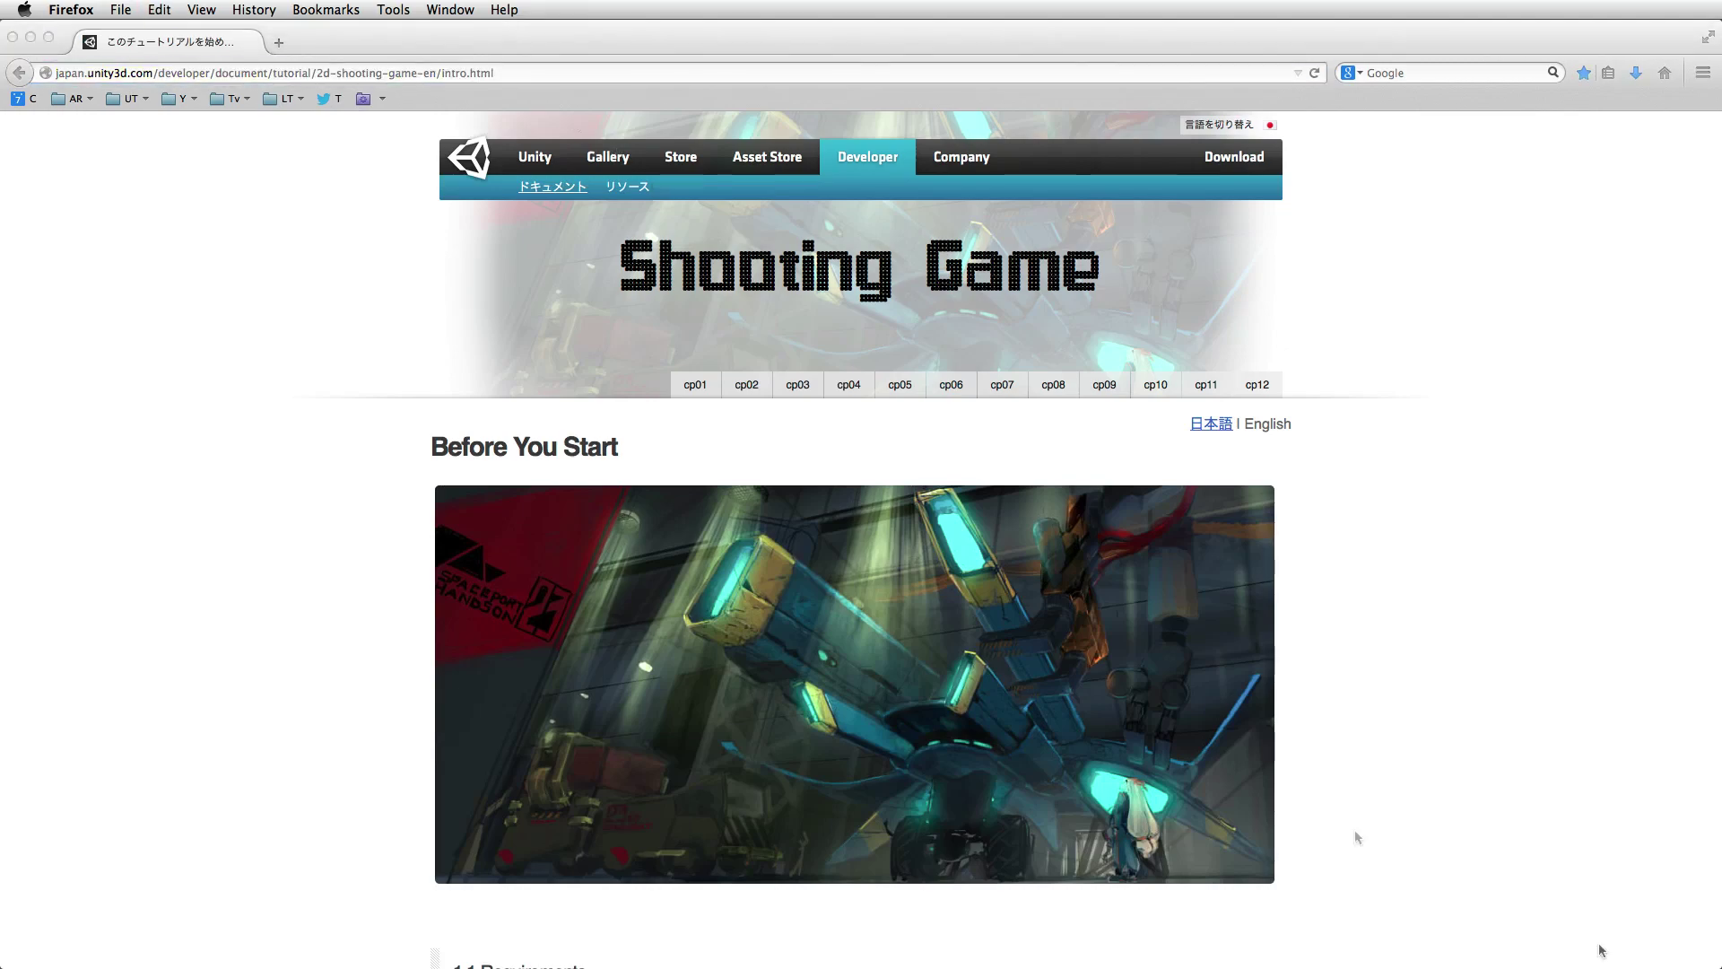
scroll(993, 658, down, 10)
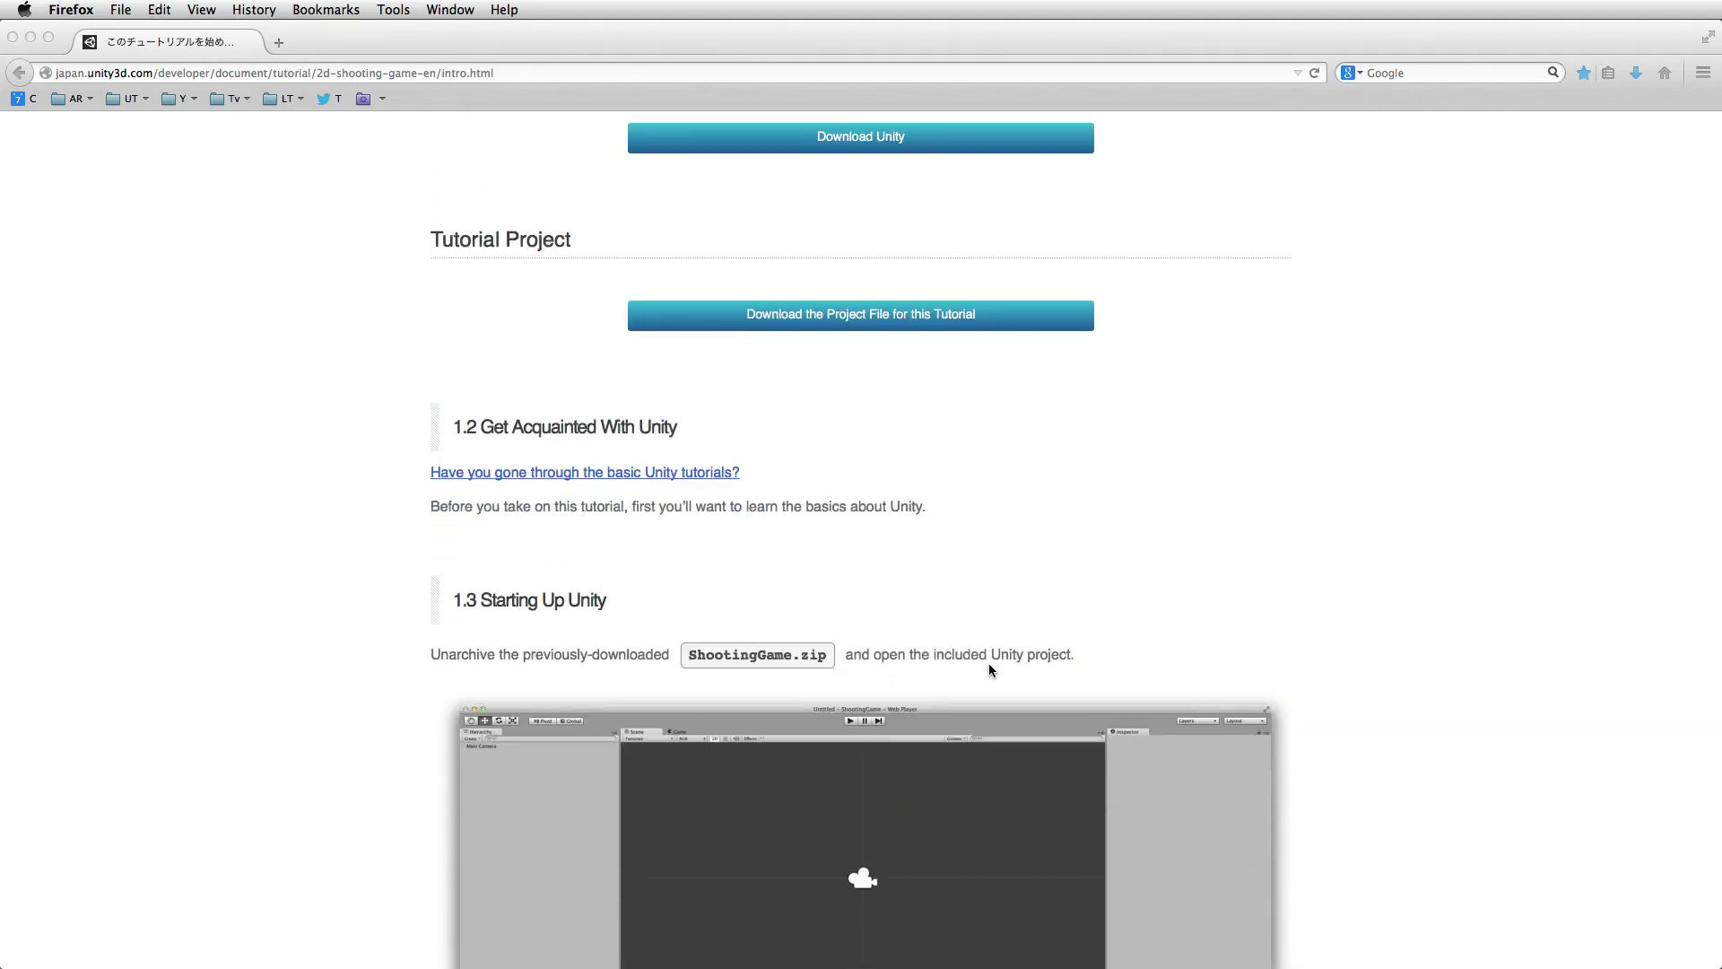
- Open the bookmarked Making the Background page and read through its overview to section 6.1, Displaying the Three Images
scroll(987, 666, up, 10)
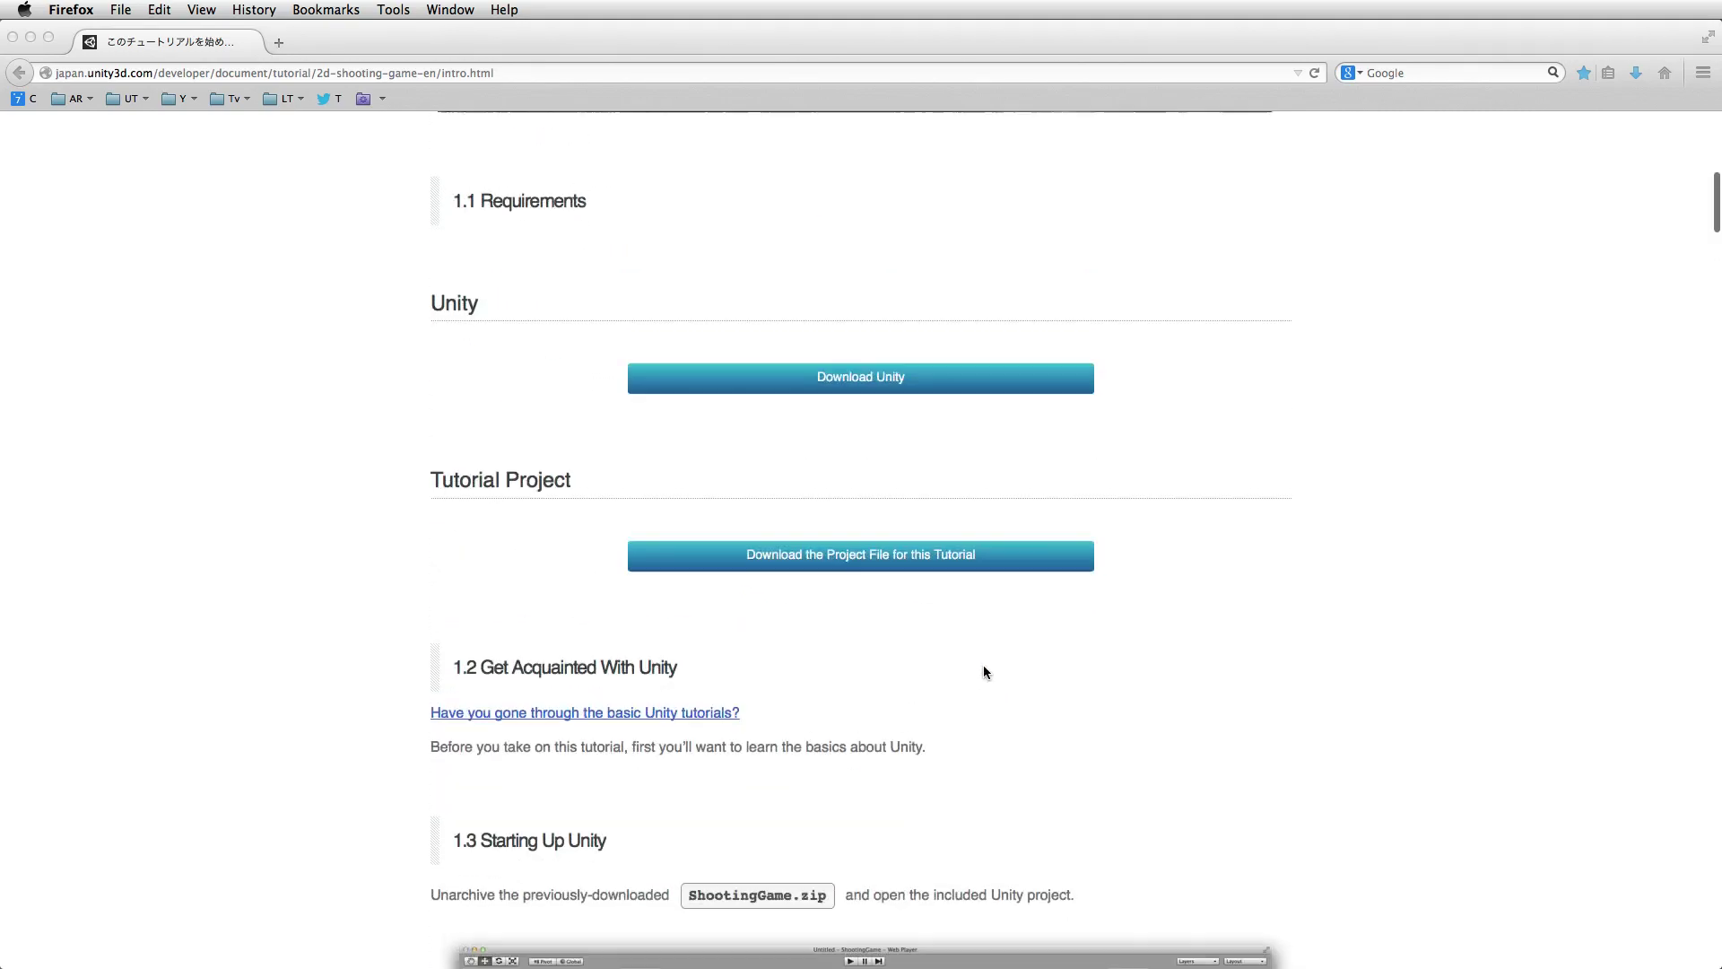
scroll(984, 671, up, 2)
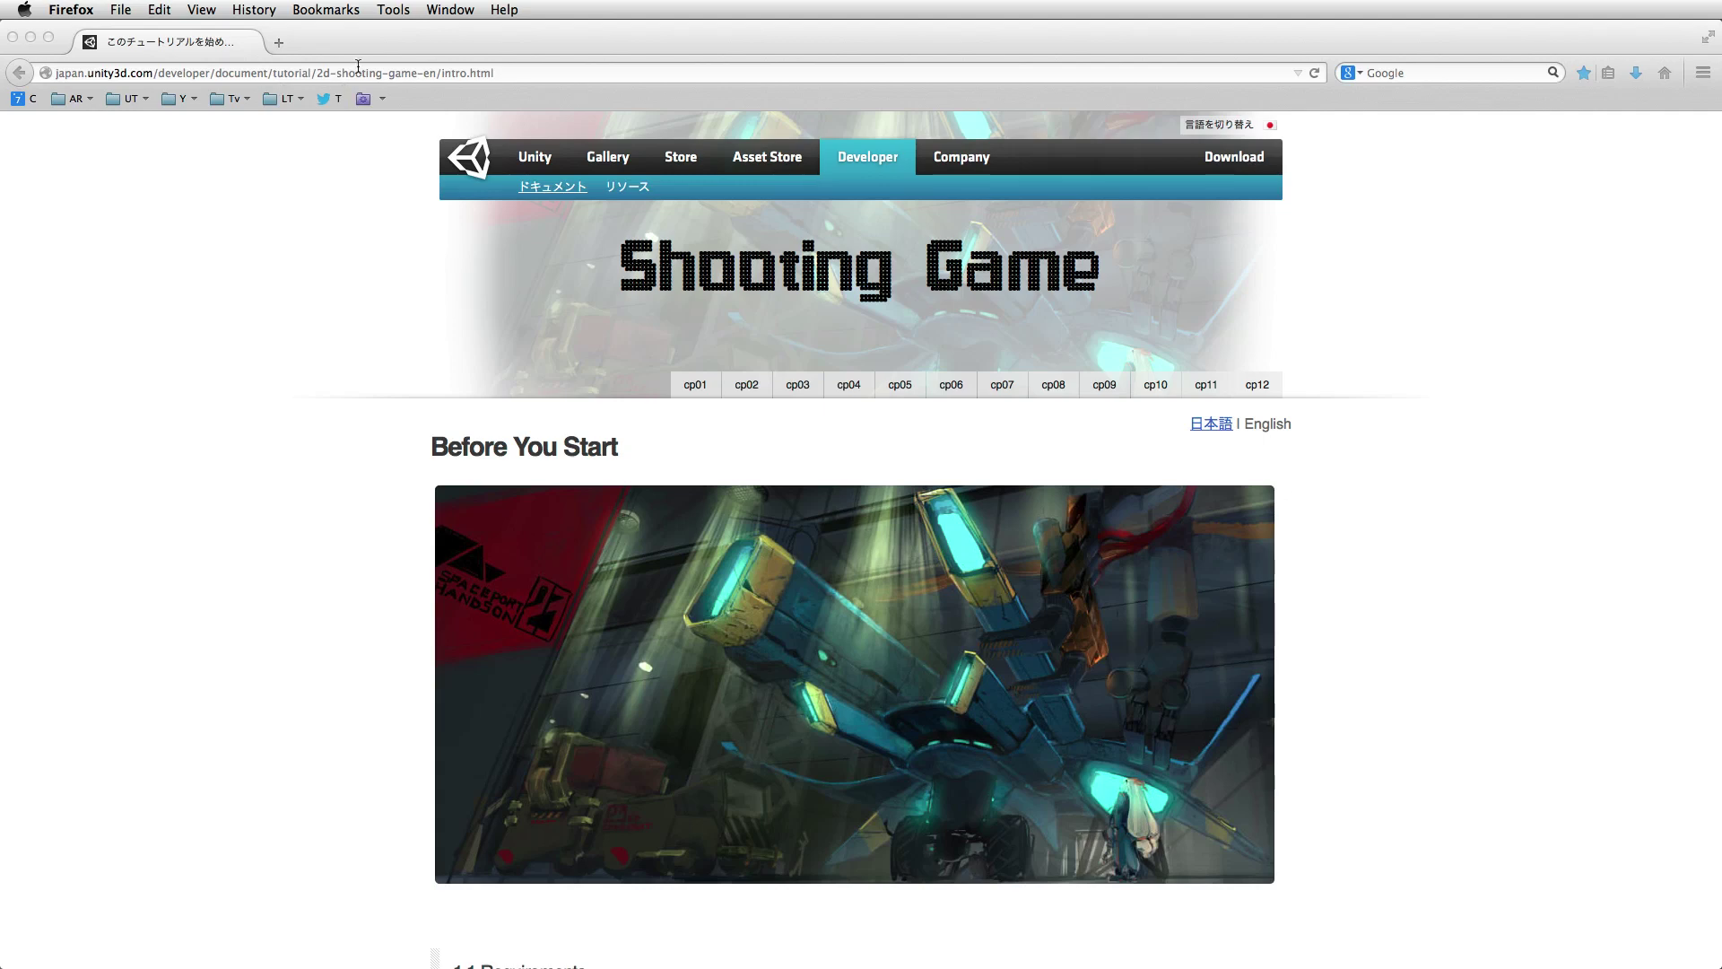
click(283, 99)
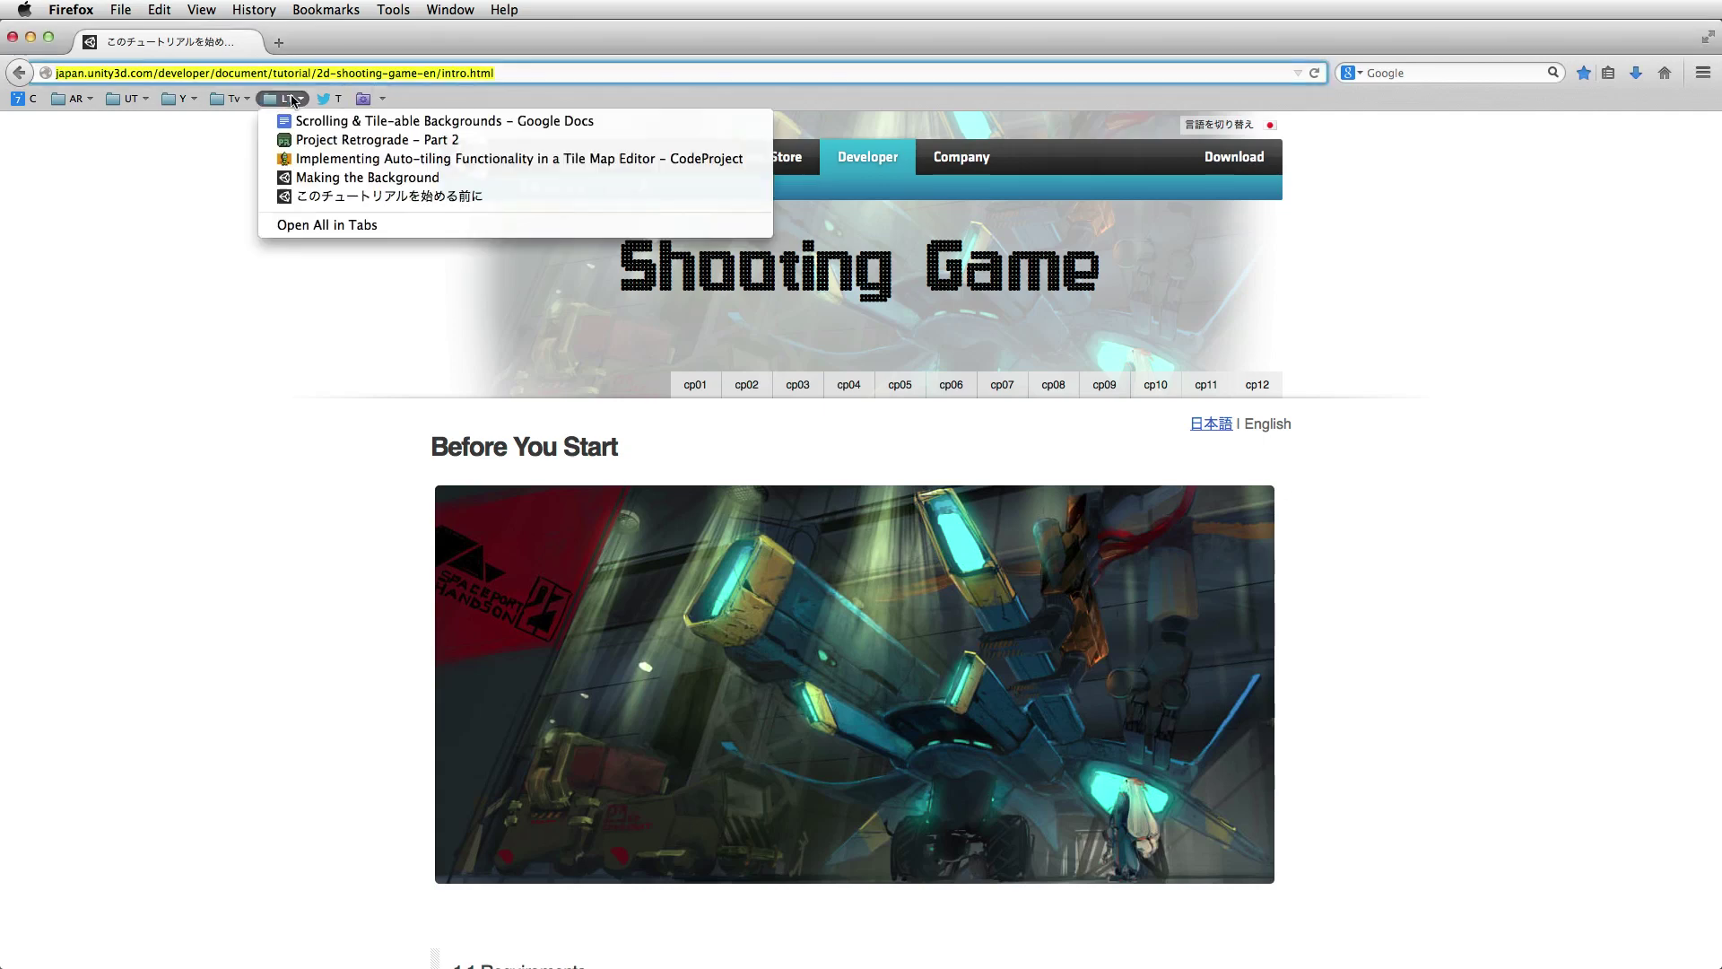
click(359, 177)
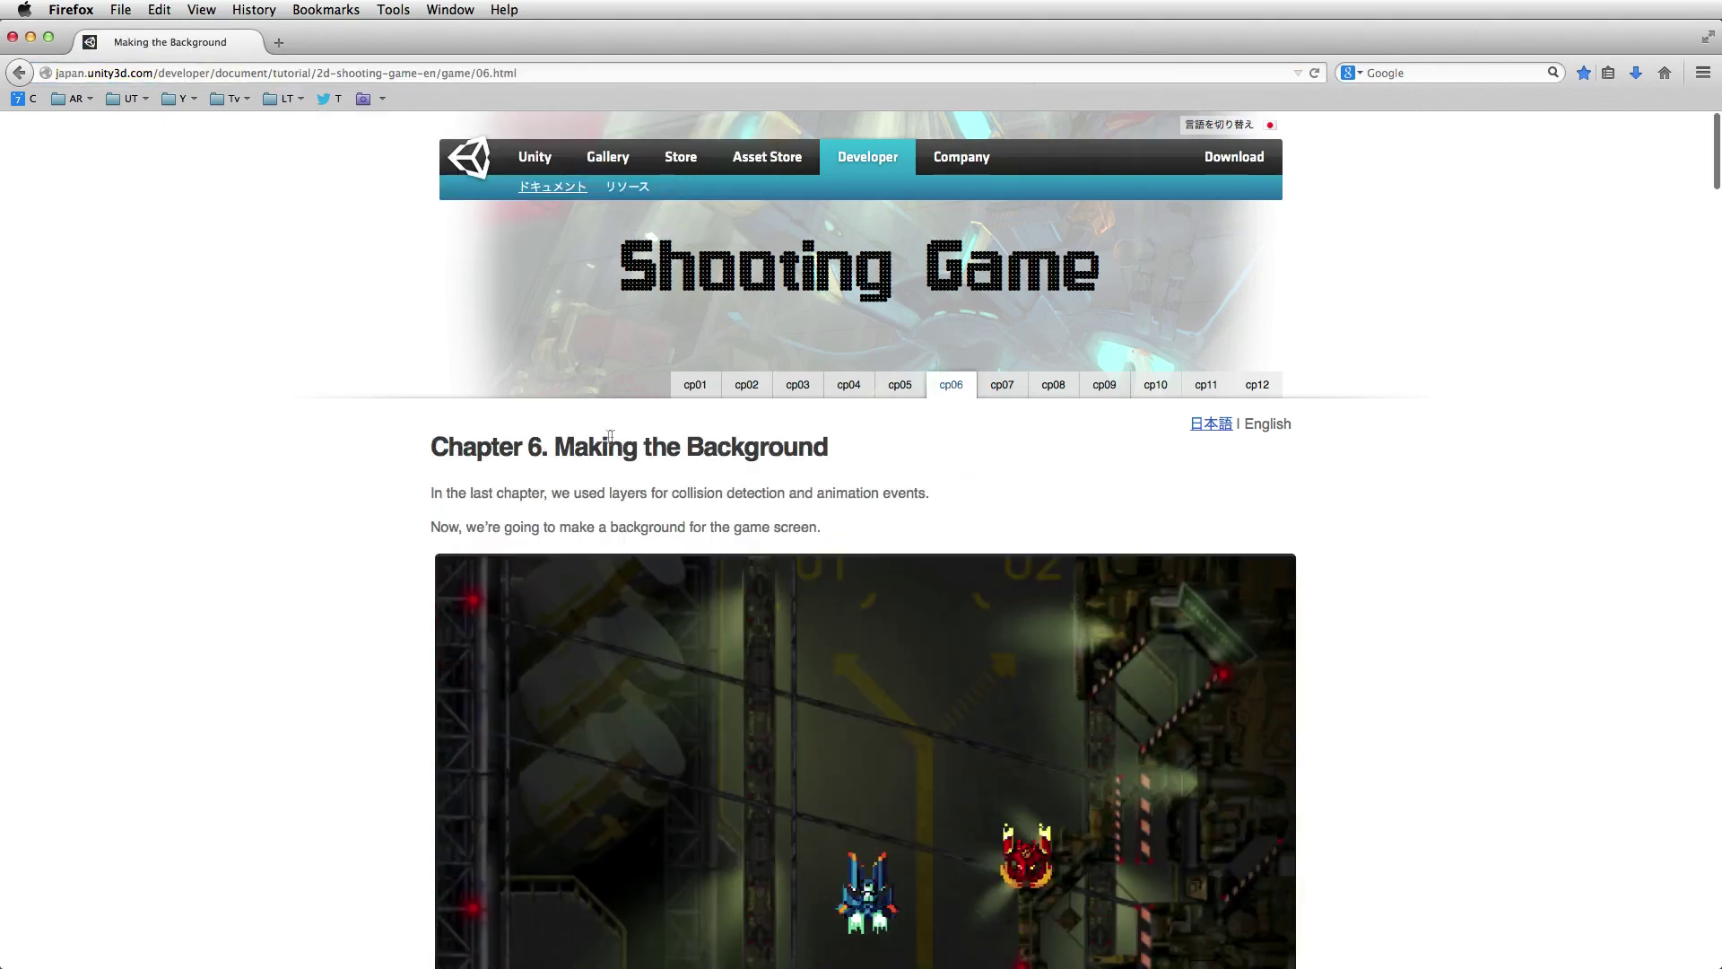
scroll(598, 447, down, 10)
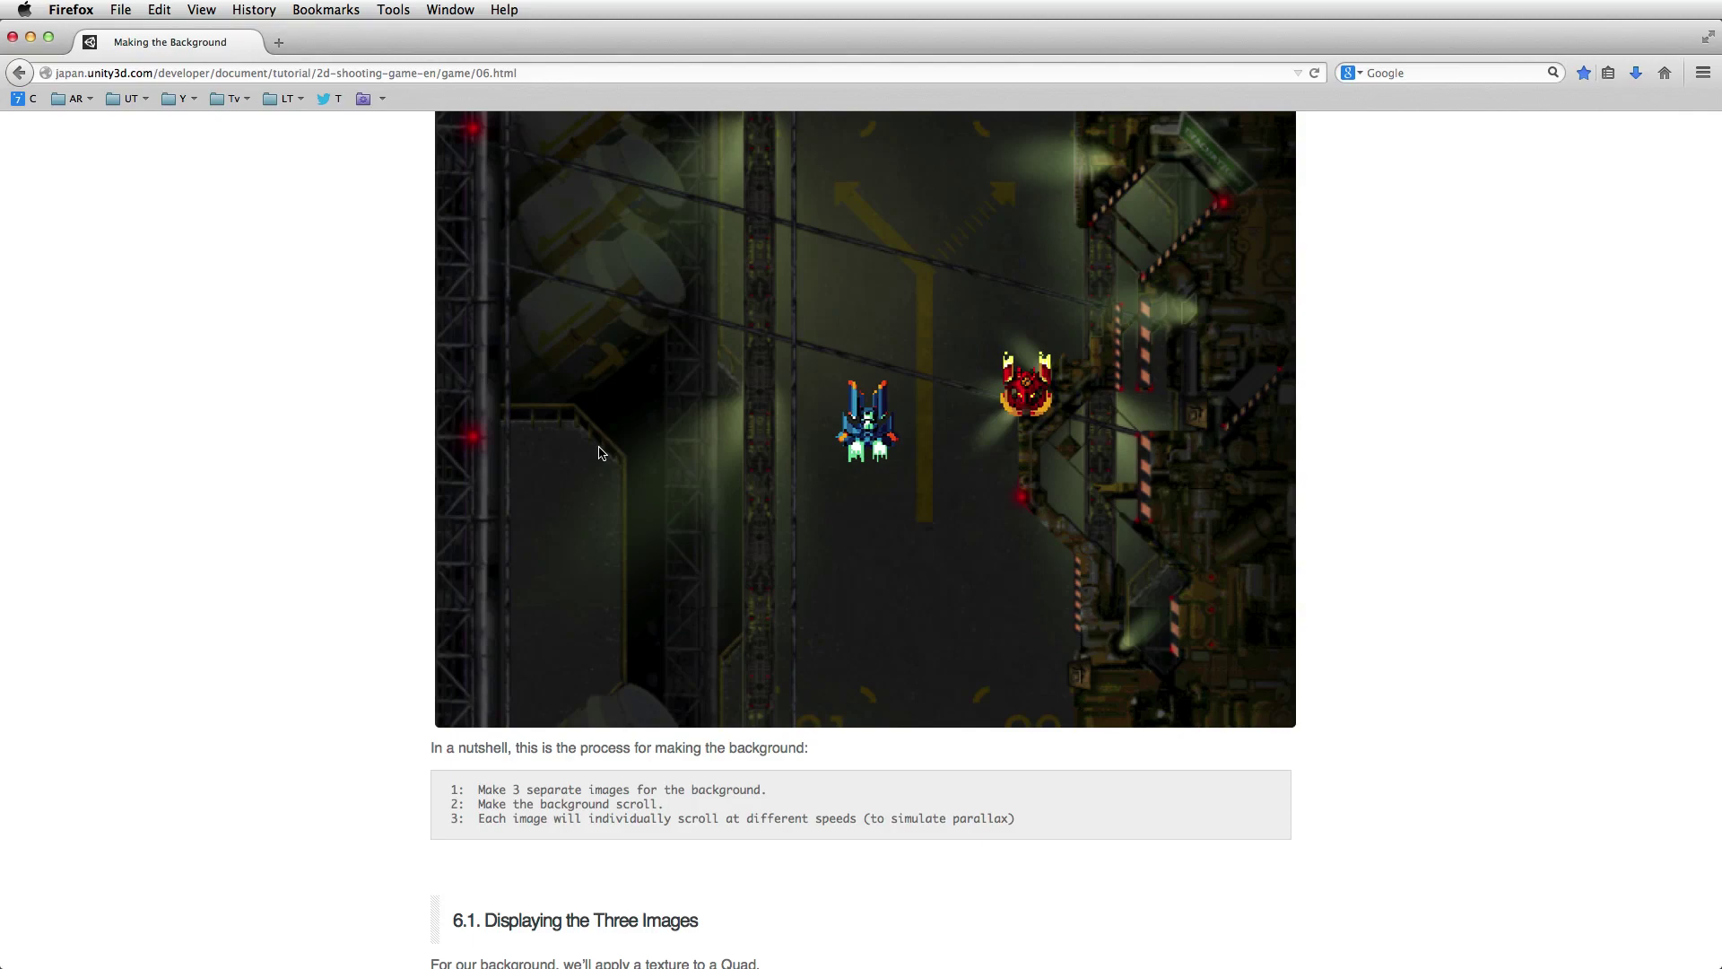
scroll(718, 443, down, 12)
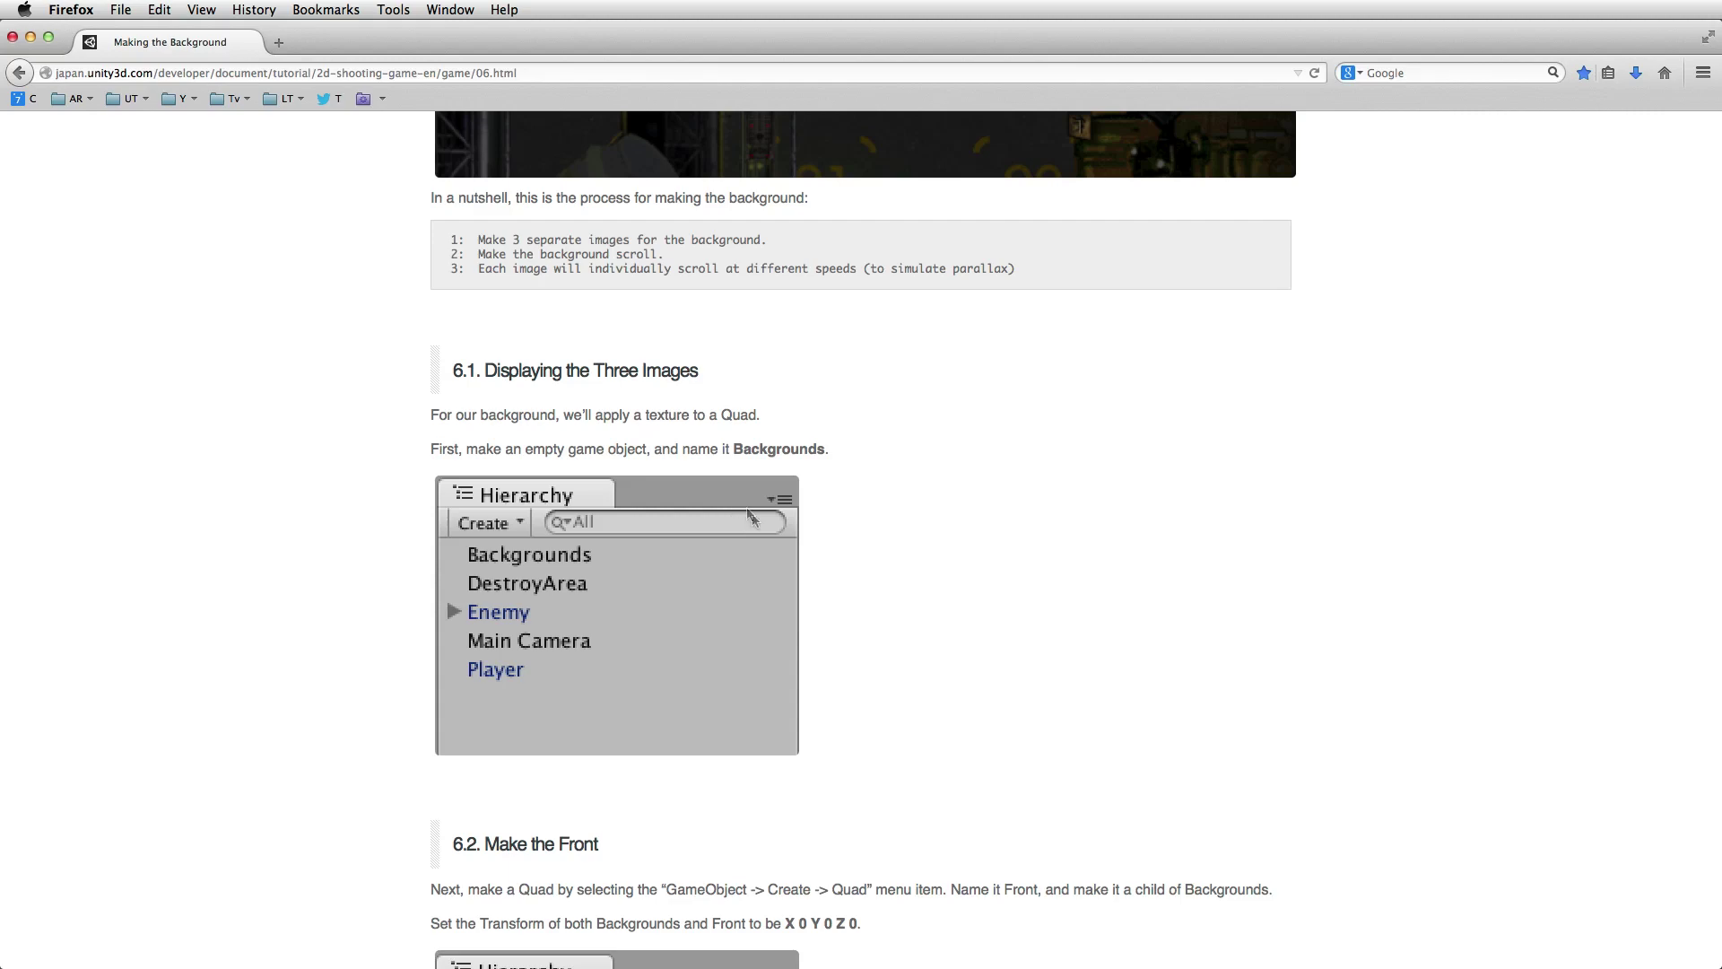
- Switch to Unity and create an empty game object named Backgrounds with nothing else selected
key(super+Tab)
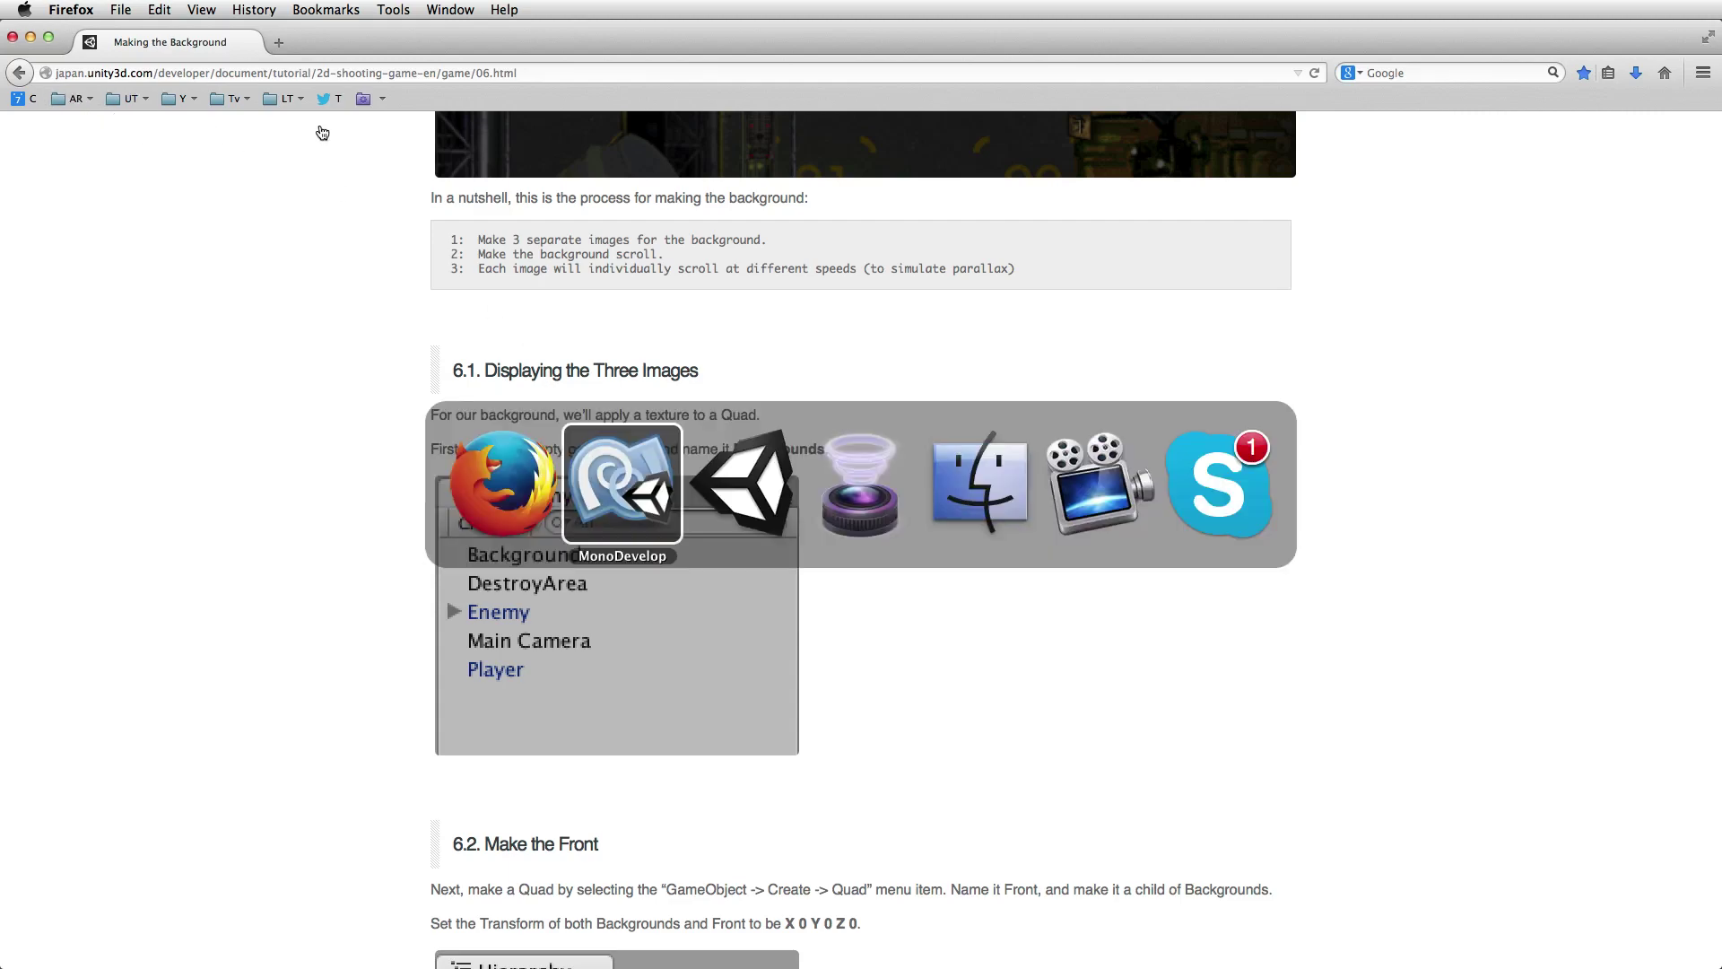
key(super+Tab)
key(super+Tab)
key(super+shift+Tab)
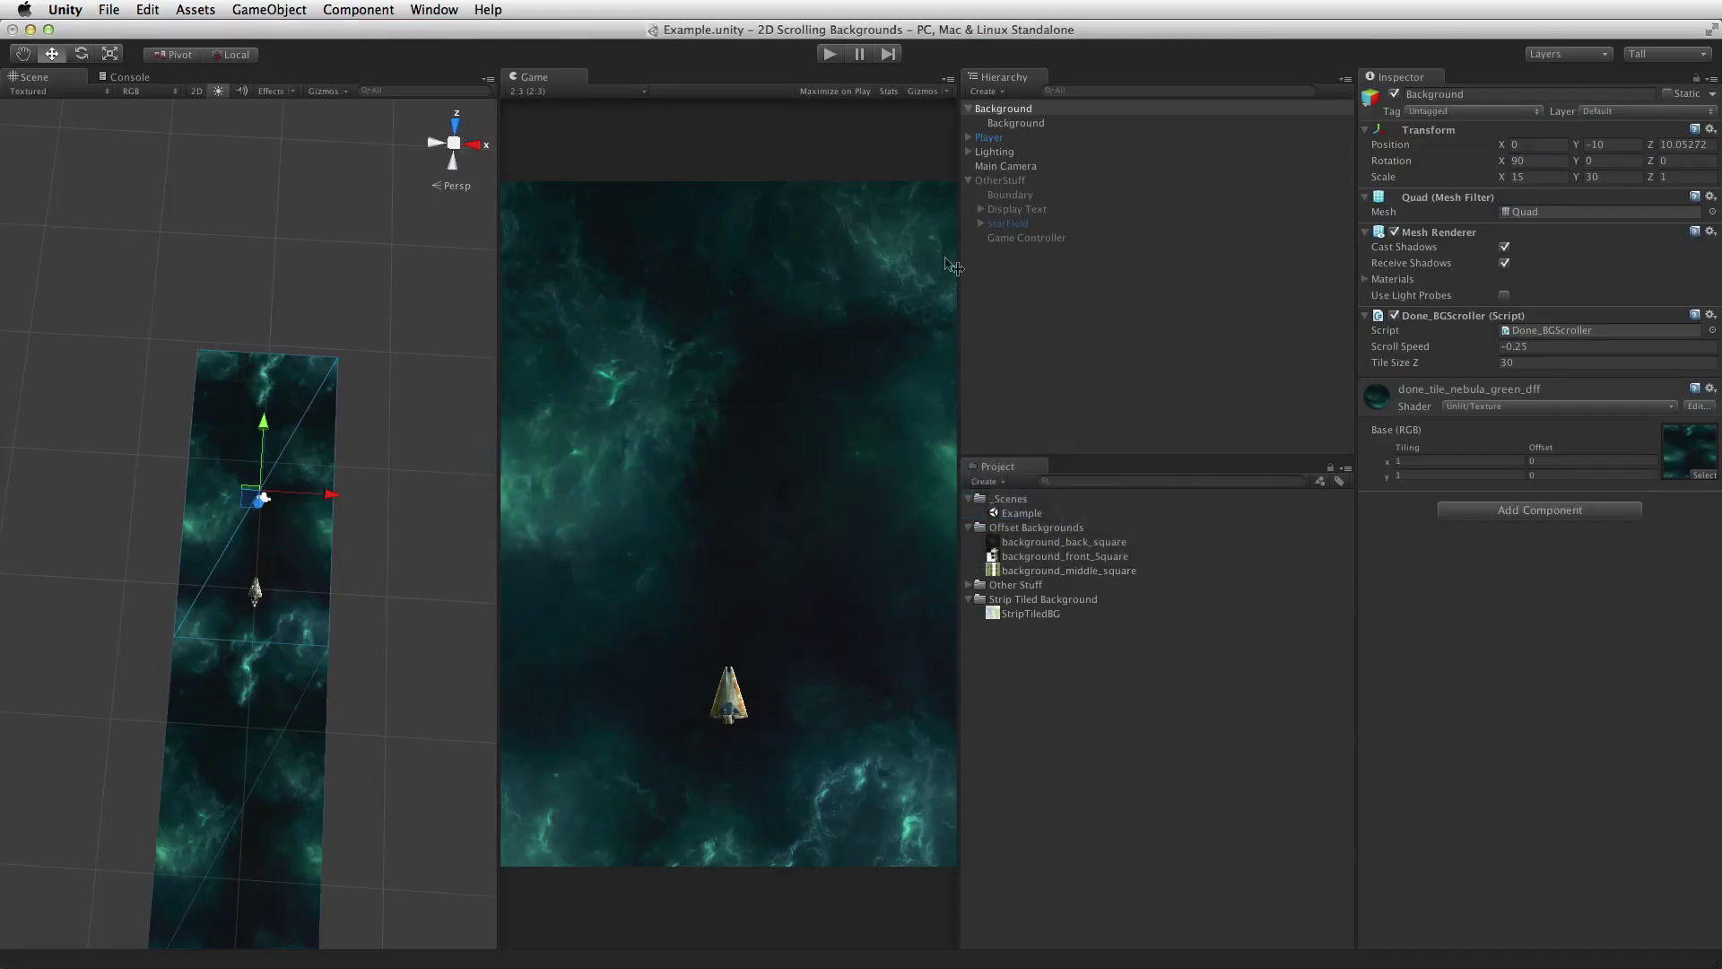
click(1063, 380)
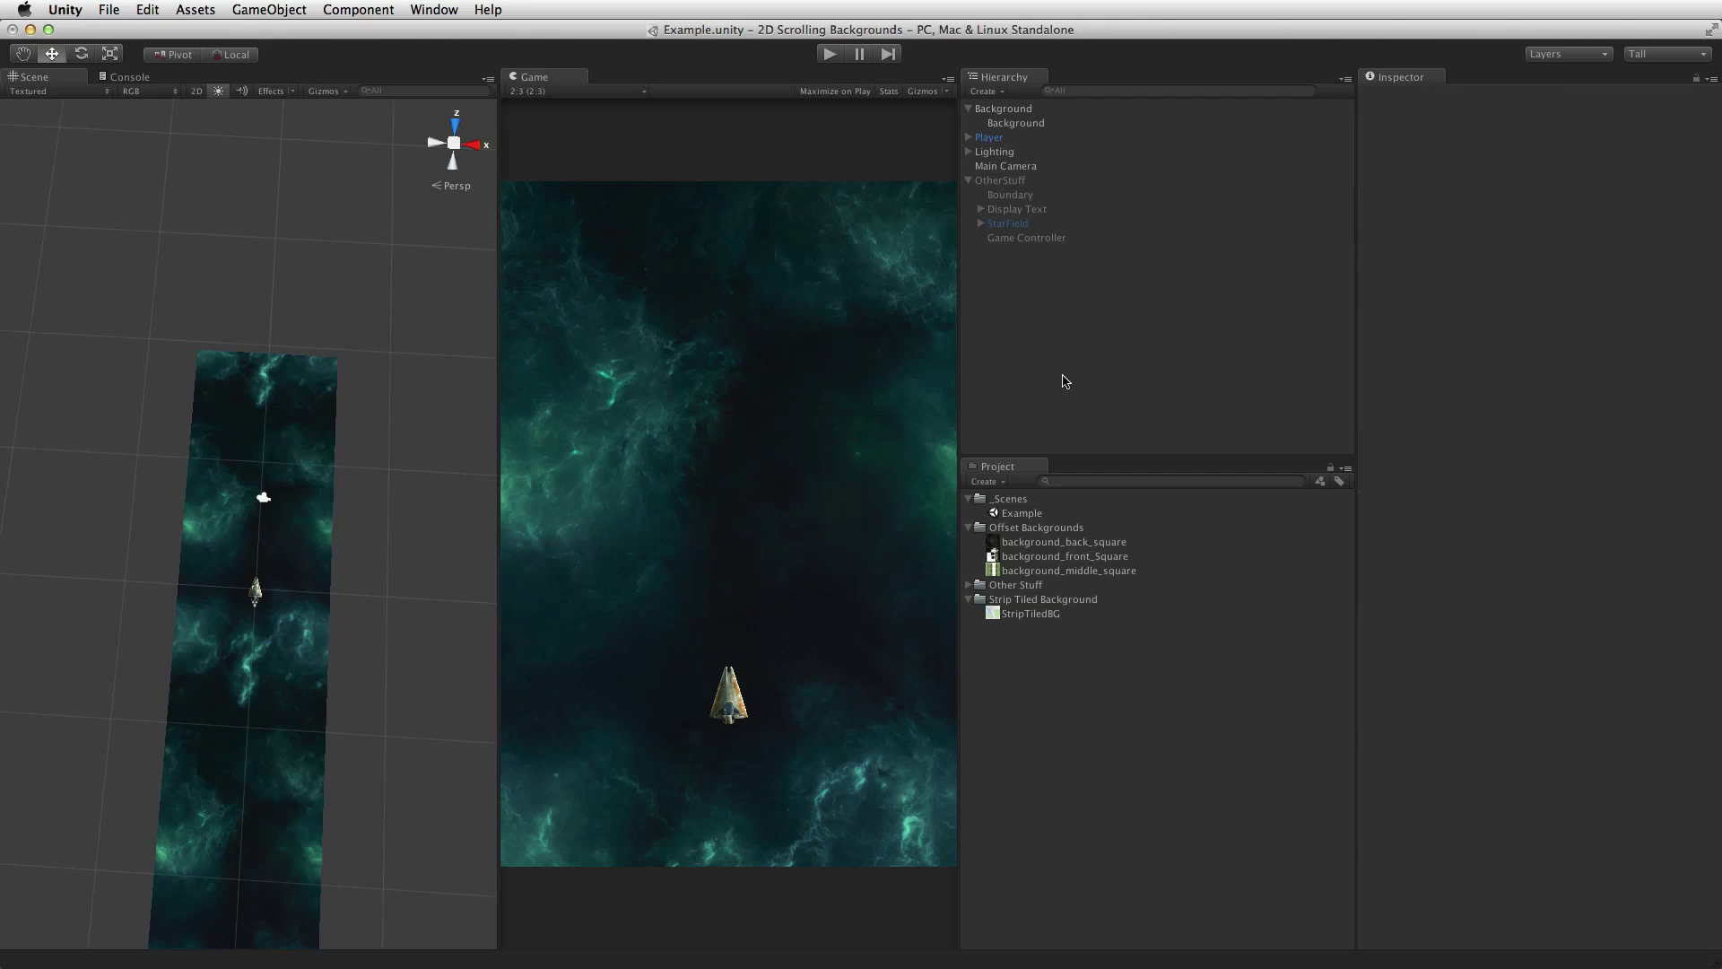
key(super+shift+n)
key(Return)
text(Ba)
key(Return)
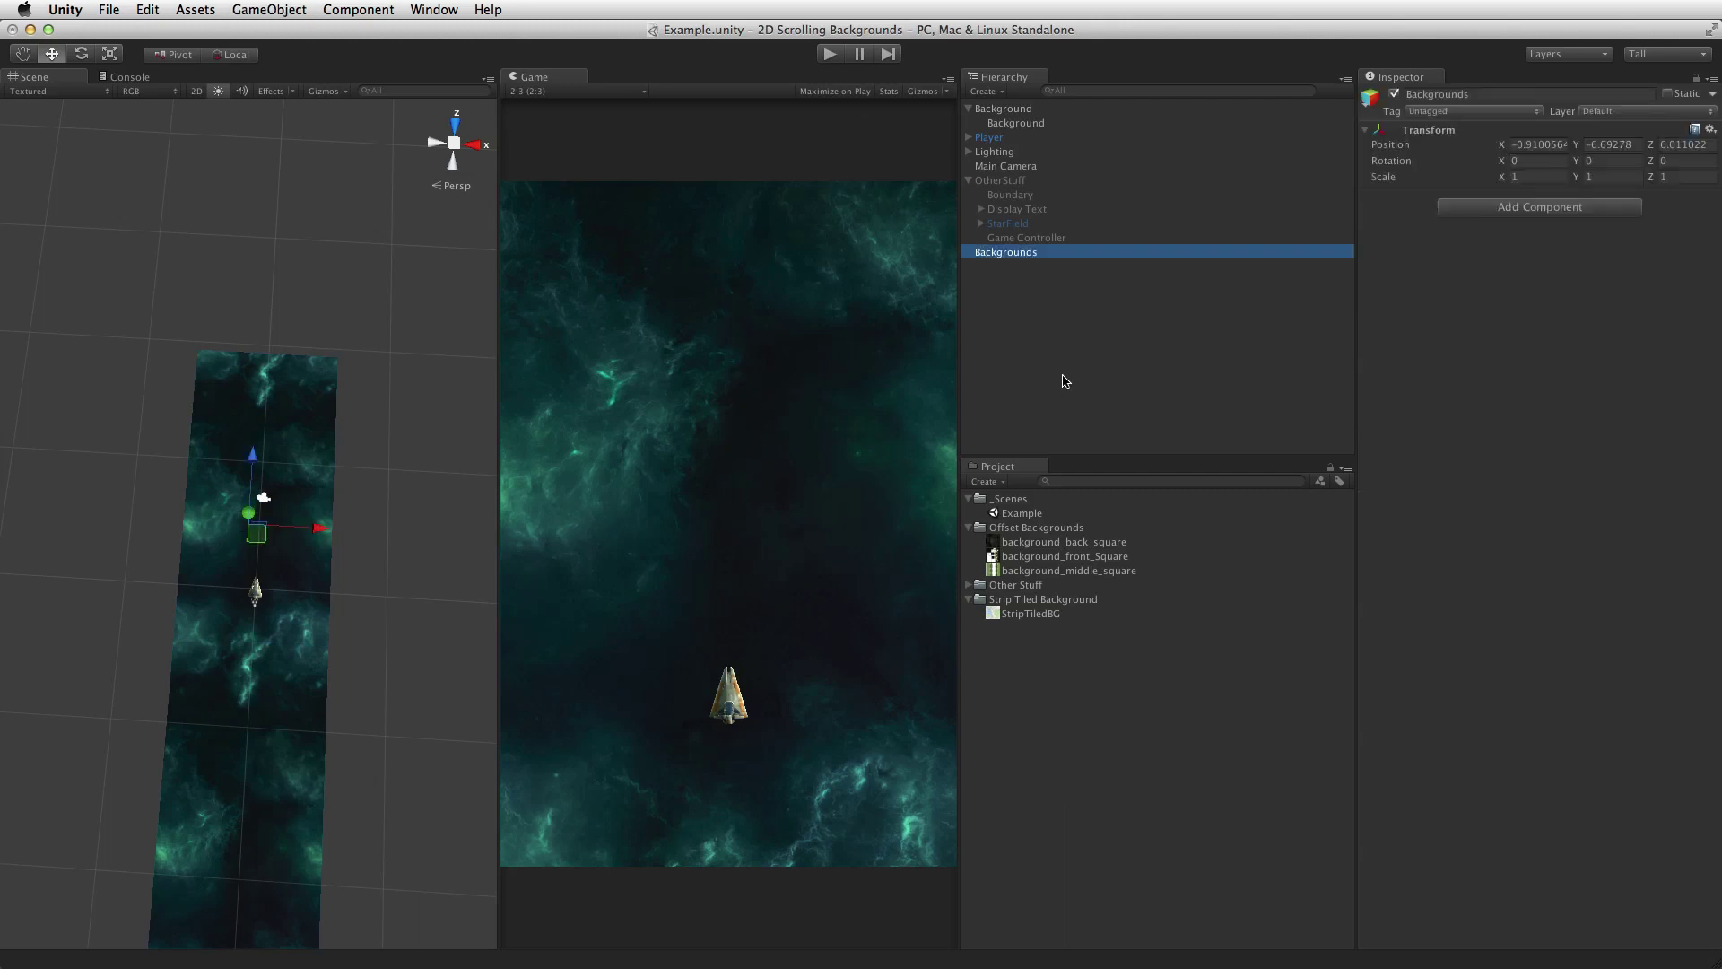
- Make the parent Background a child of Backgrounds and deactivate it
drag(1011, 114, 1043, 259)
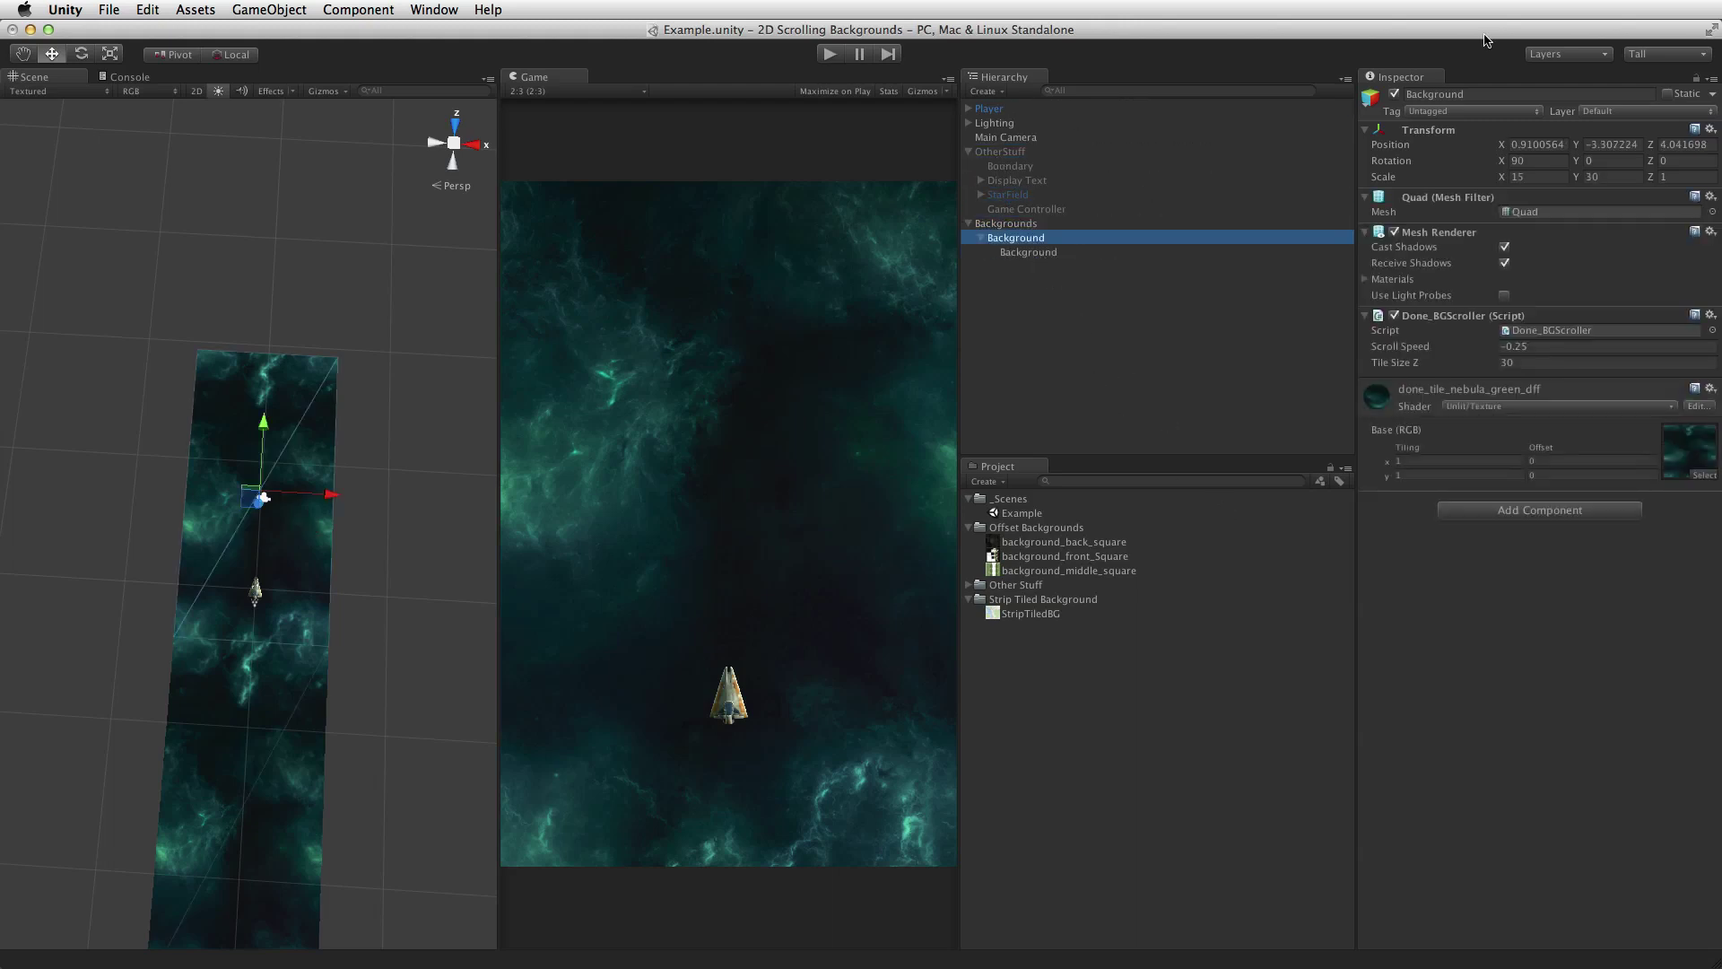
click(1395, 94)
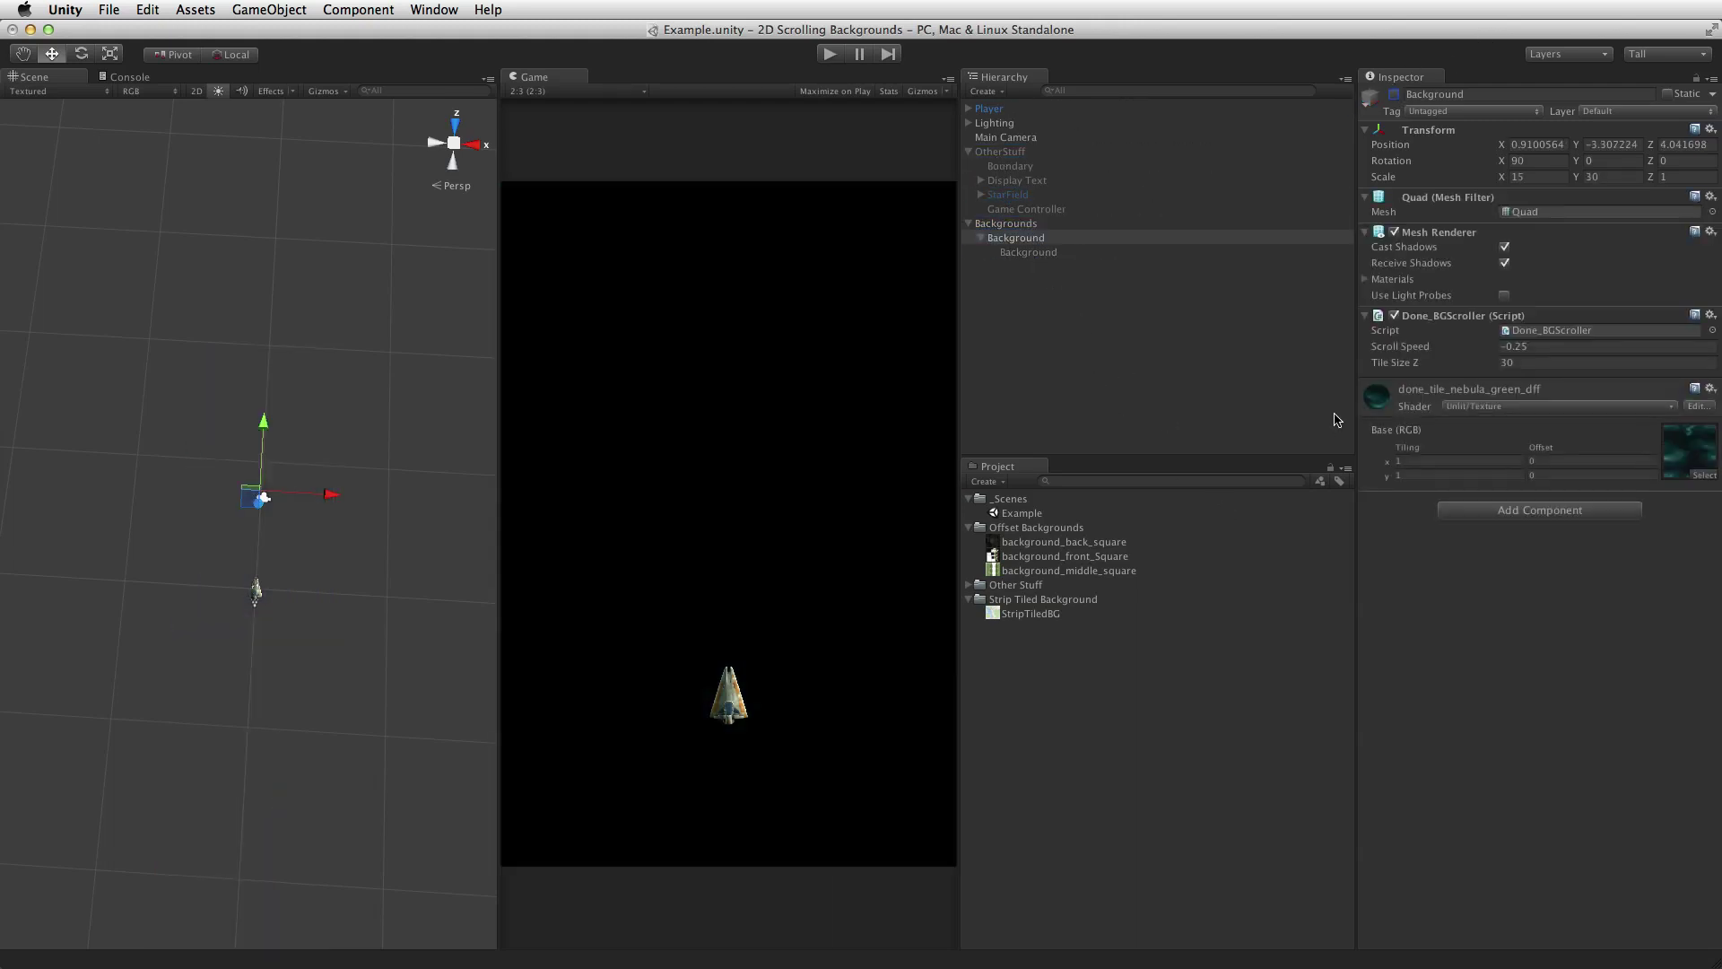
- Create an empty game object named Offset Background and make it a child of Backgrounds
key(super+shift+n)
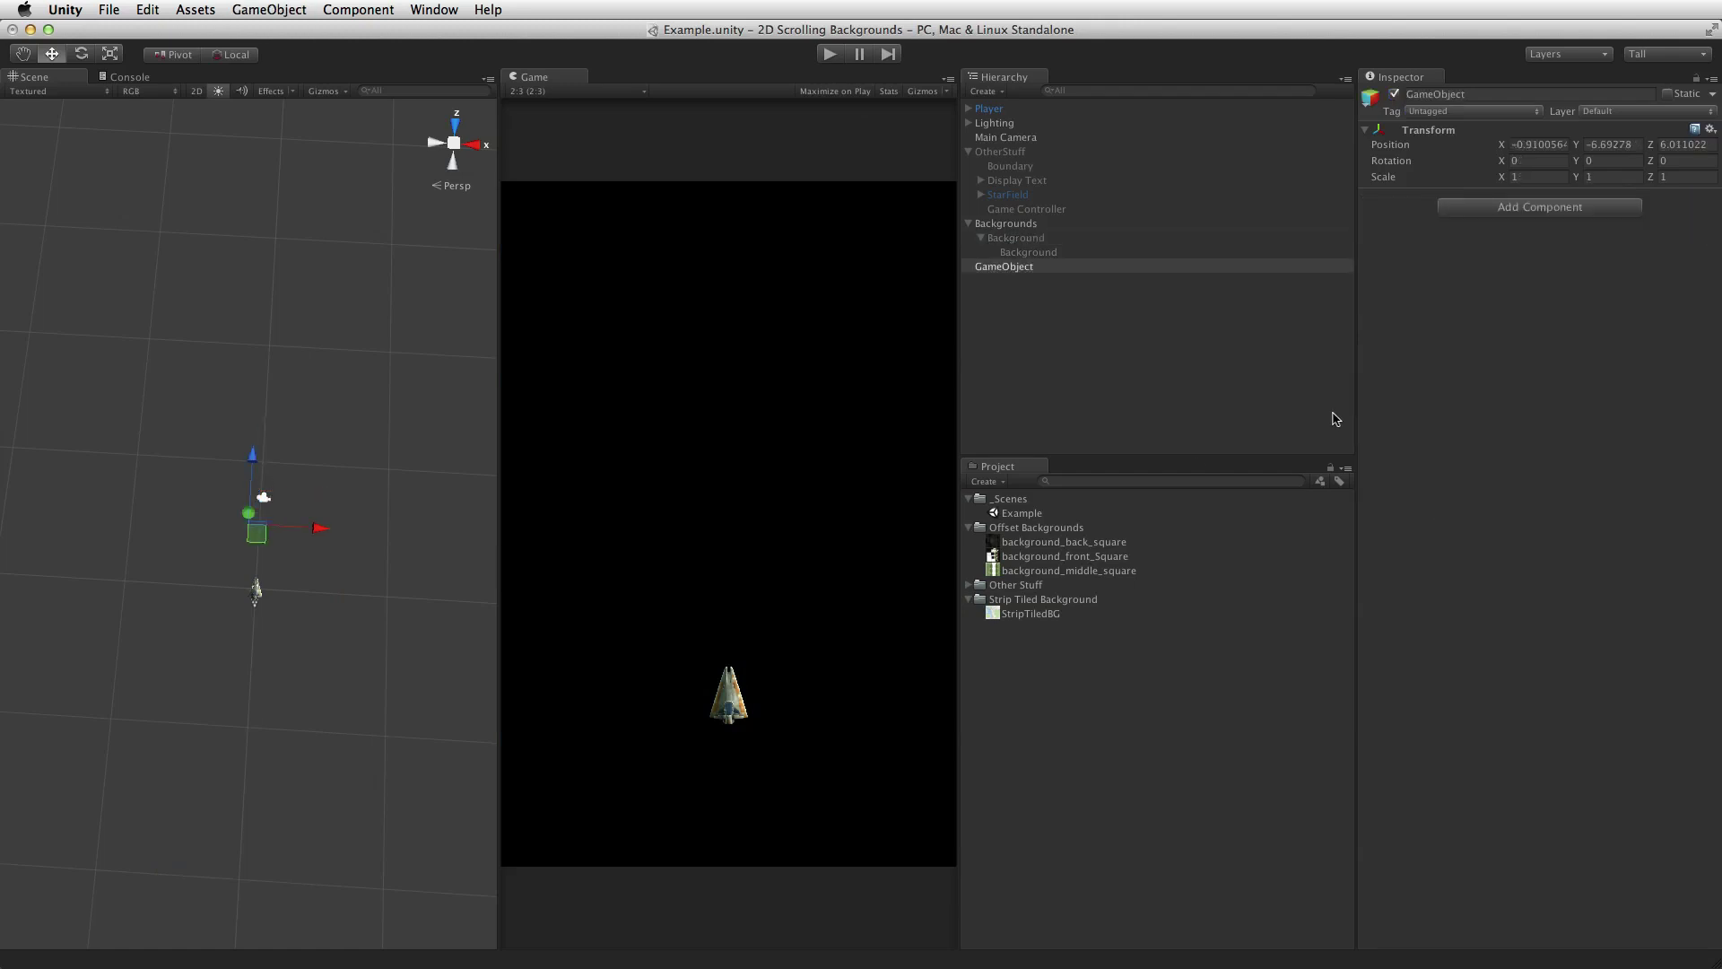
click(1026, 272)
key(Return)
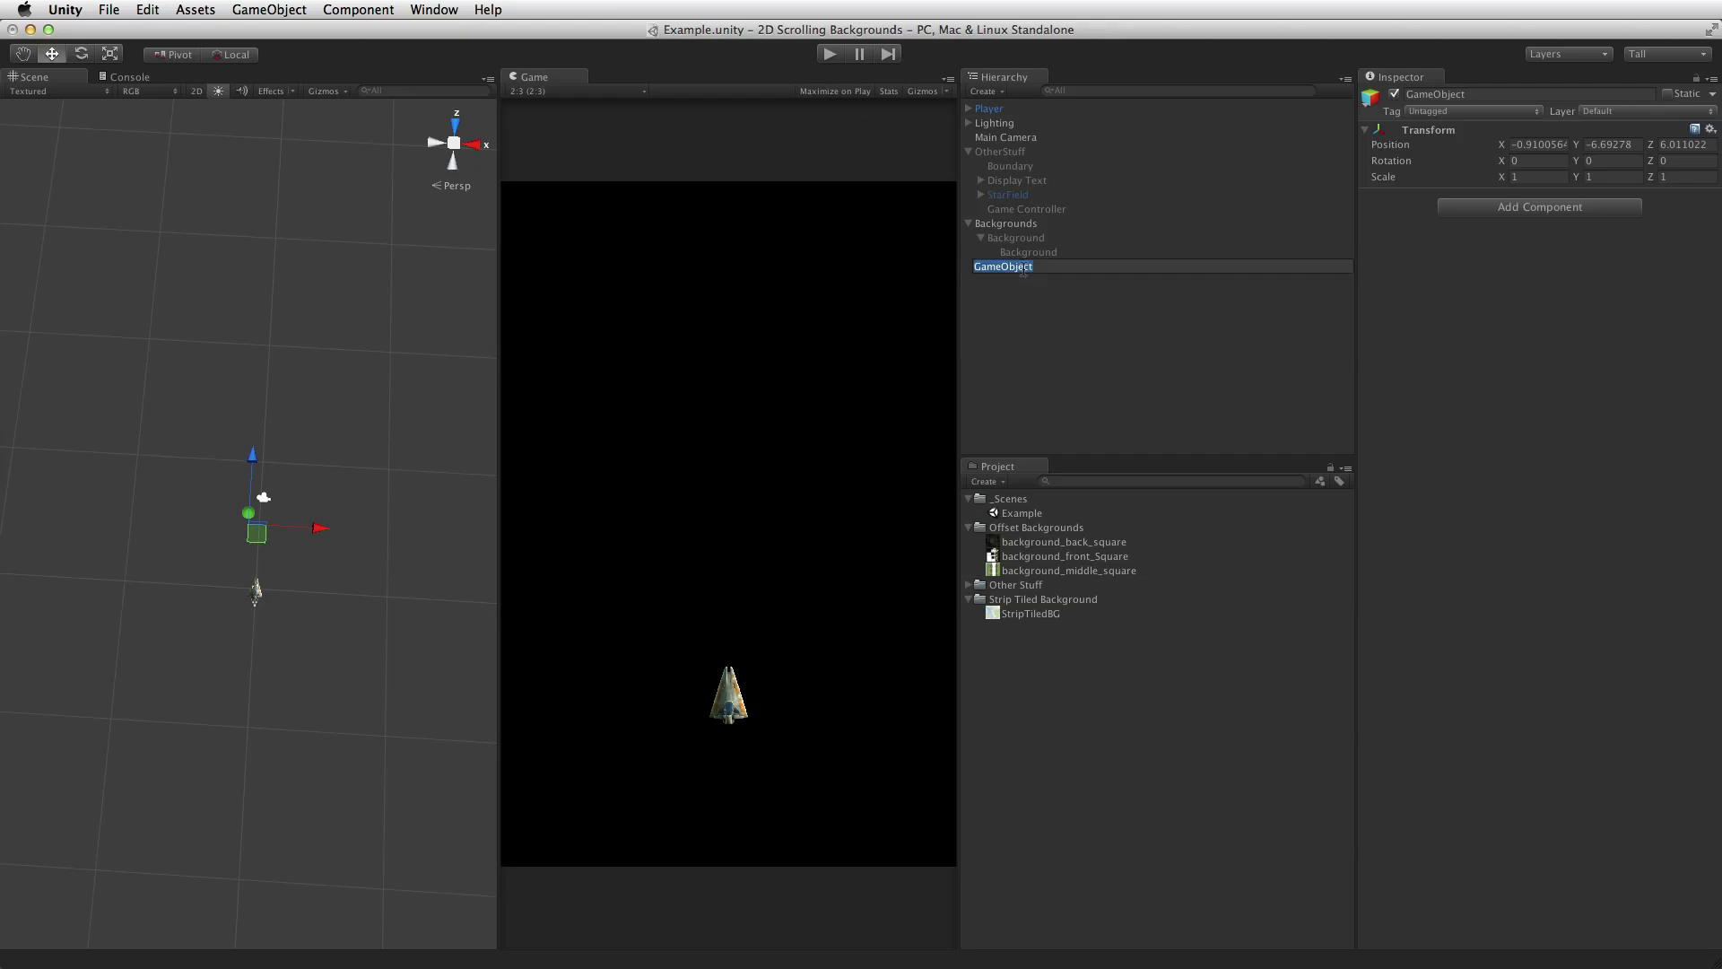
text(Of)
text(fsetSc)
text( Background)
key(Return)
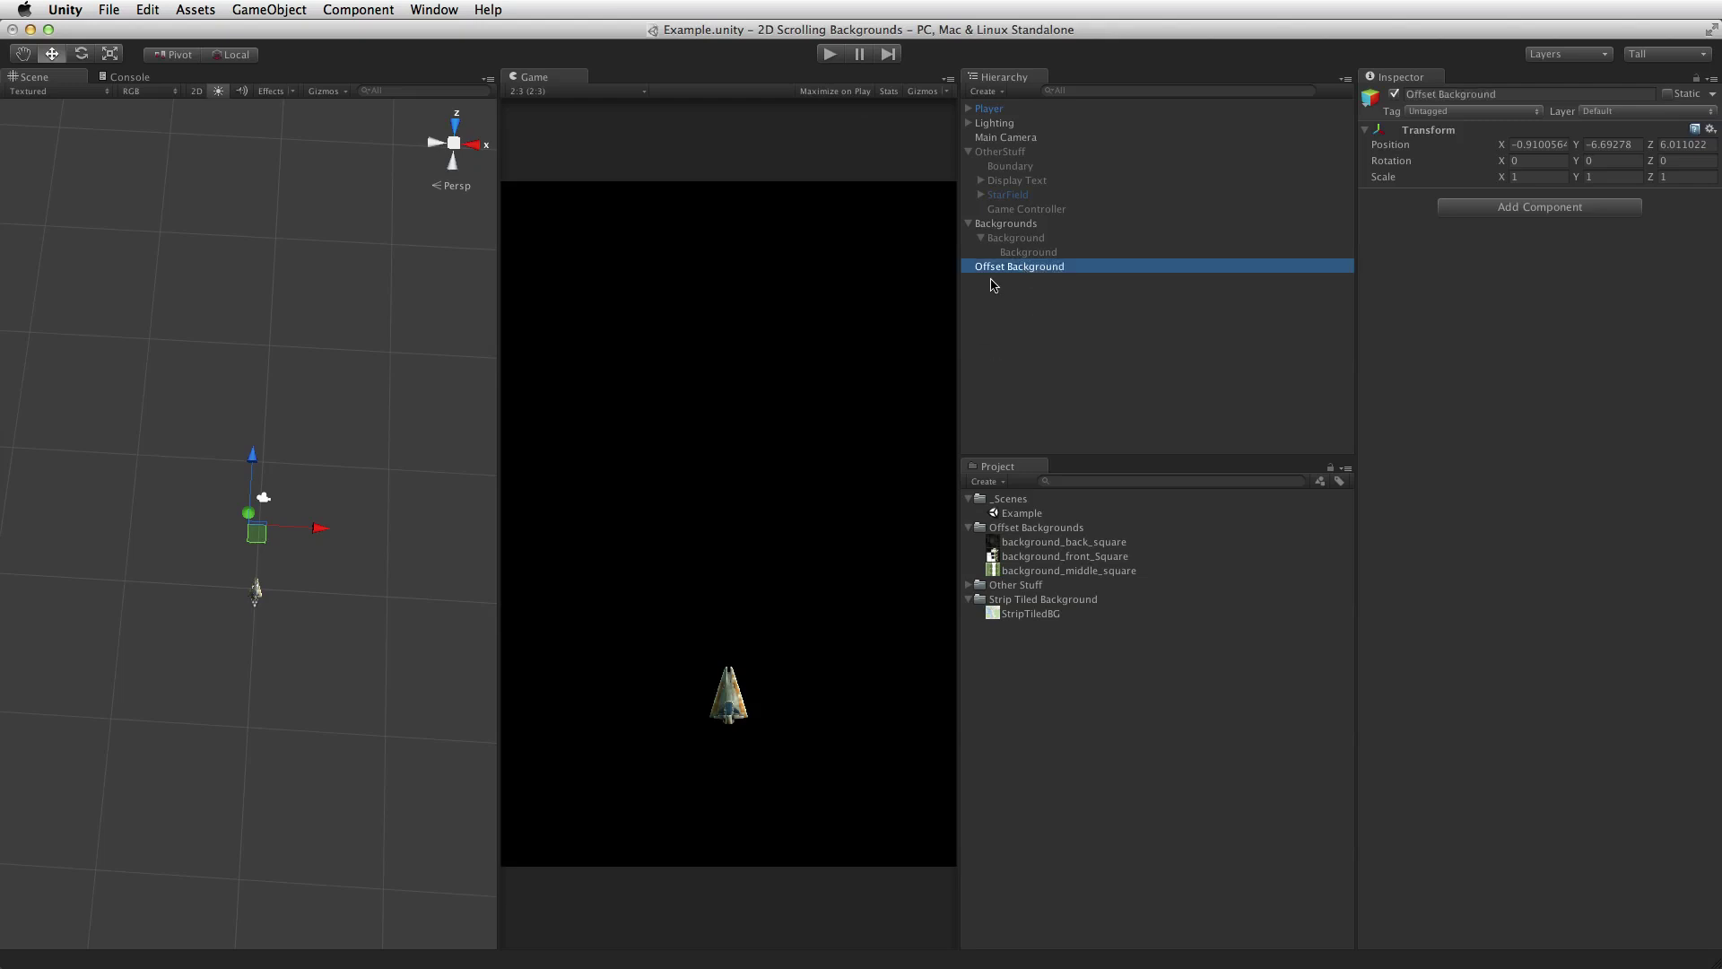
drag(994, 267, 1047, 228)
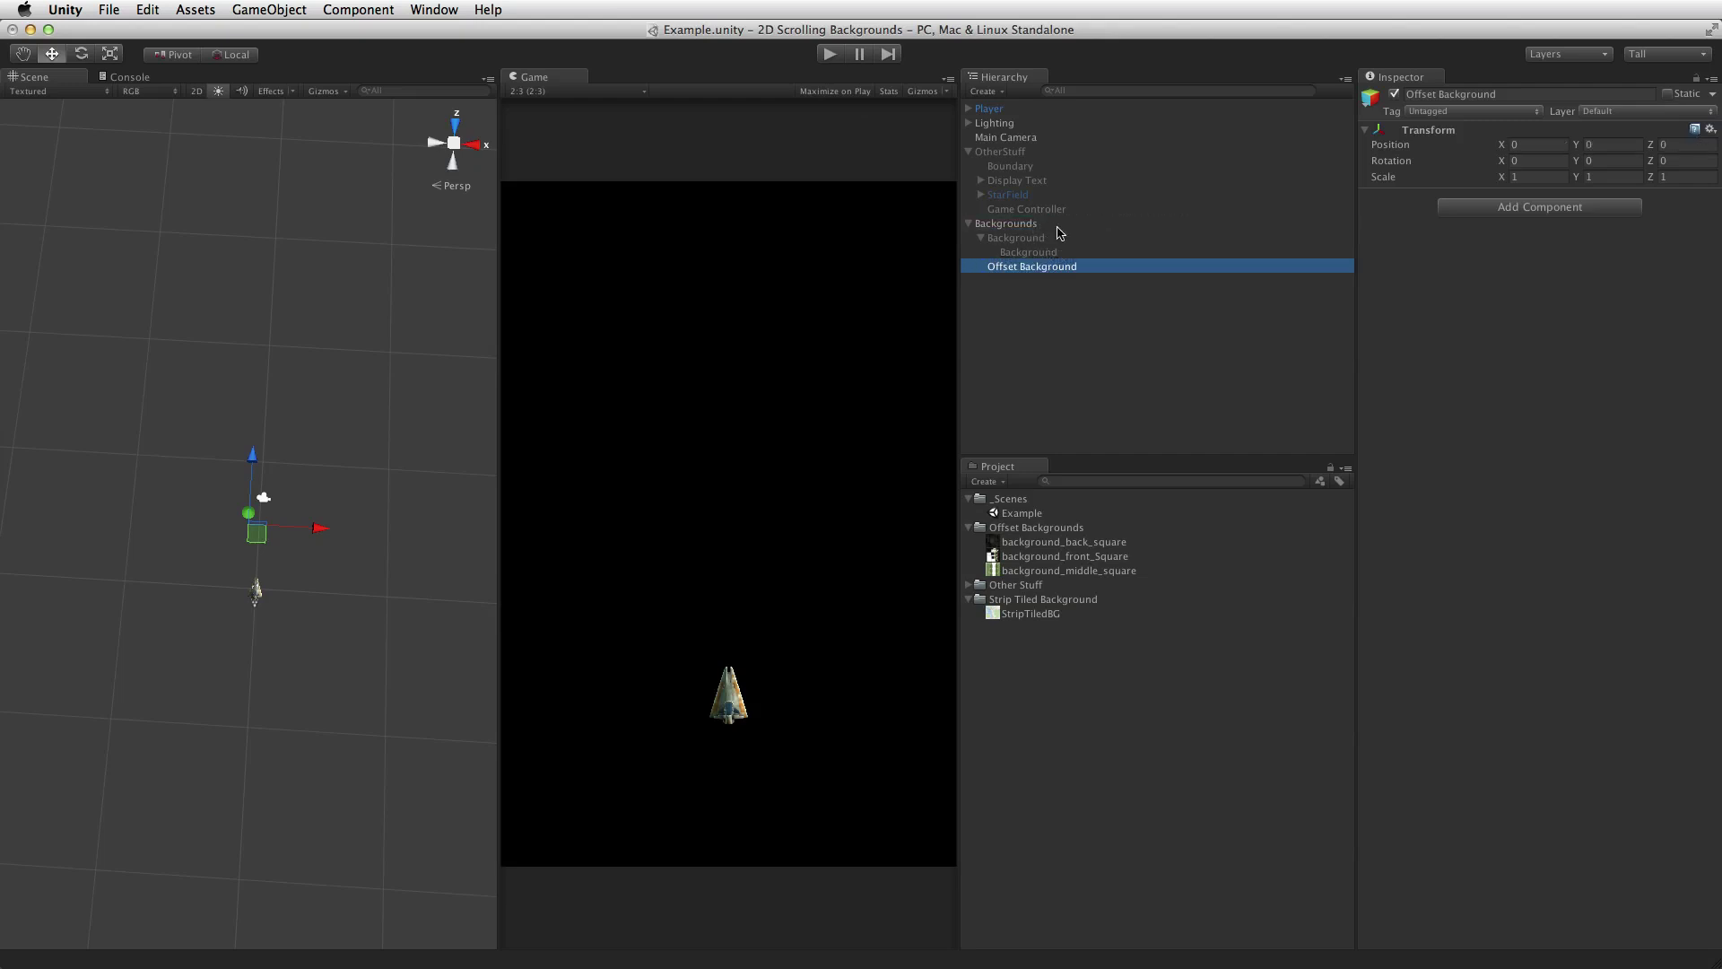
- Take Background and Offset Background out of the Backgrounds object and reset the Transform of Backgrounds
click(1036, 225)
click(1032, 240)
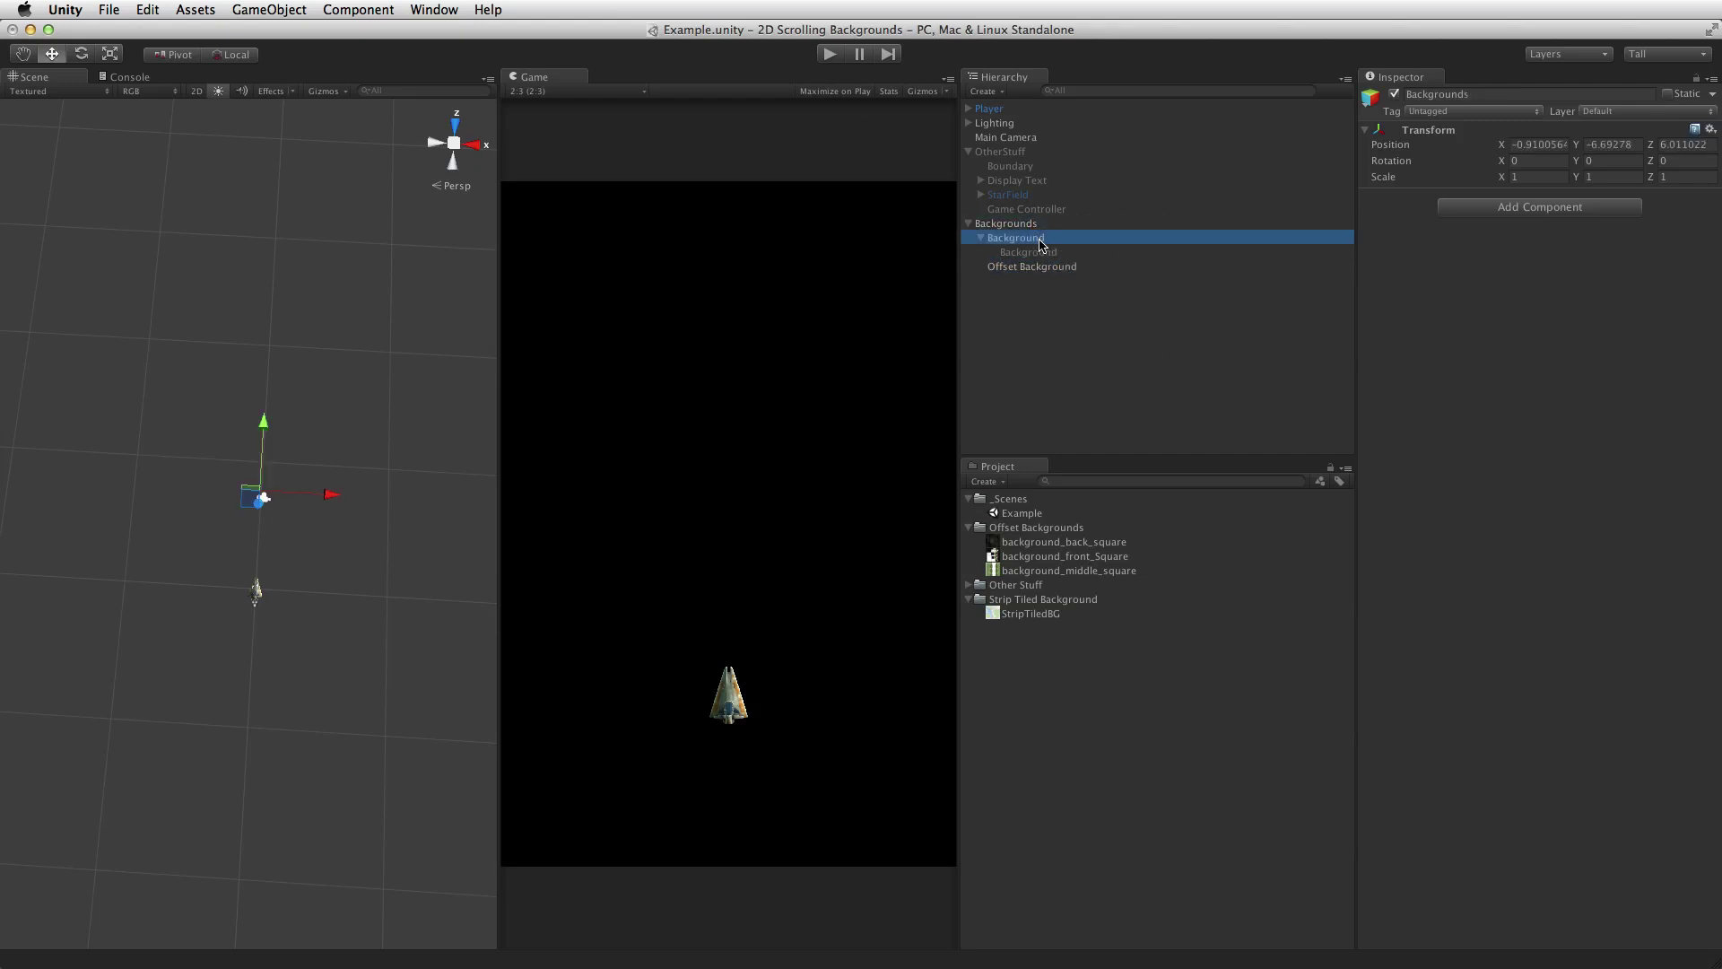
drag(1032, 247, 1087, 331)
click(1006, 267)
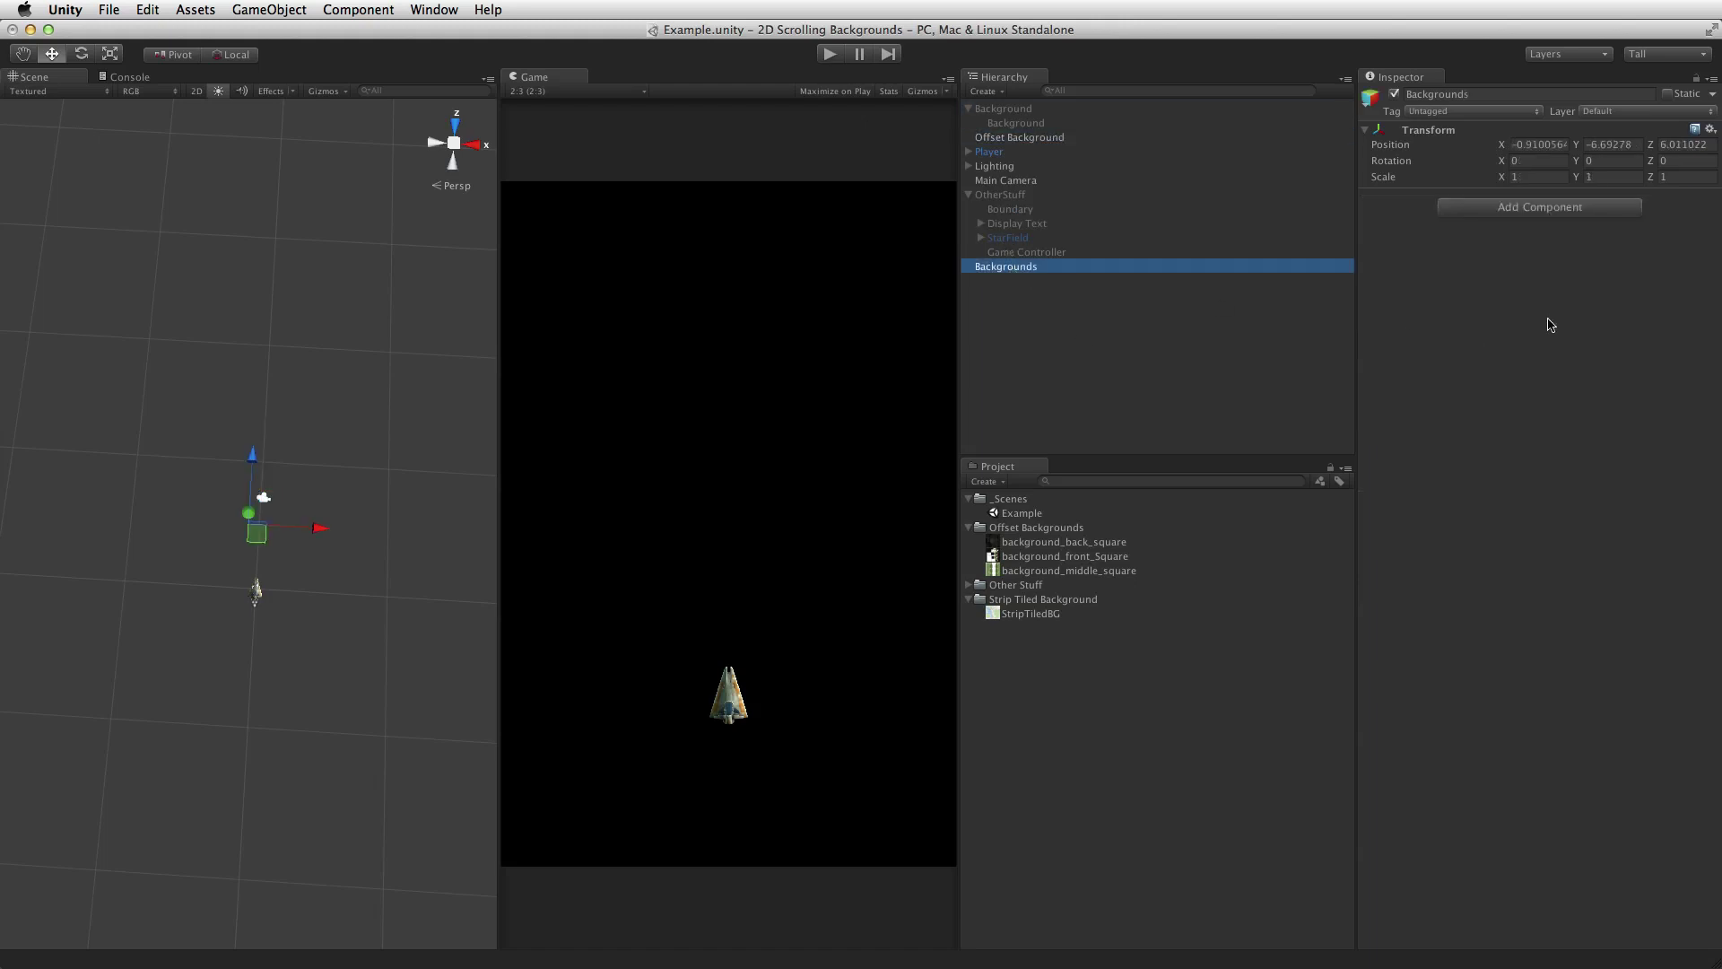
click(1711, 130)
click(1579, 142)
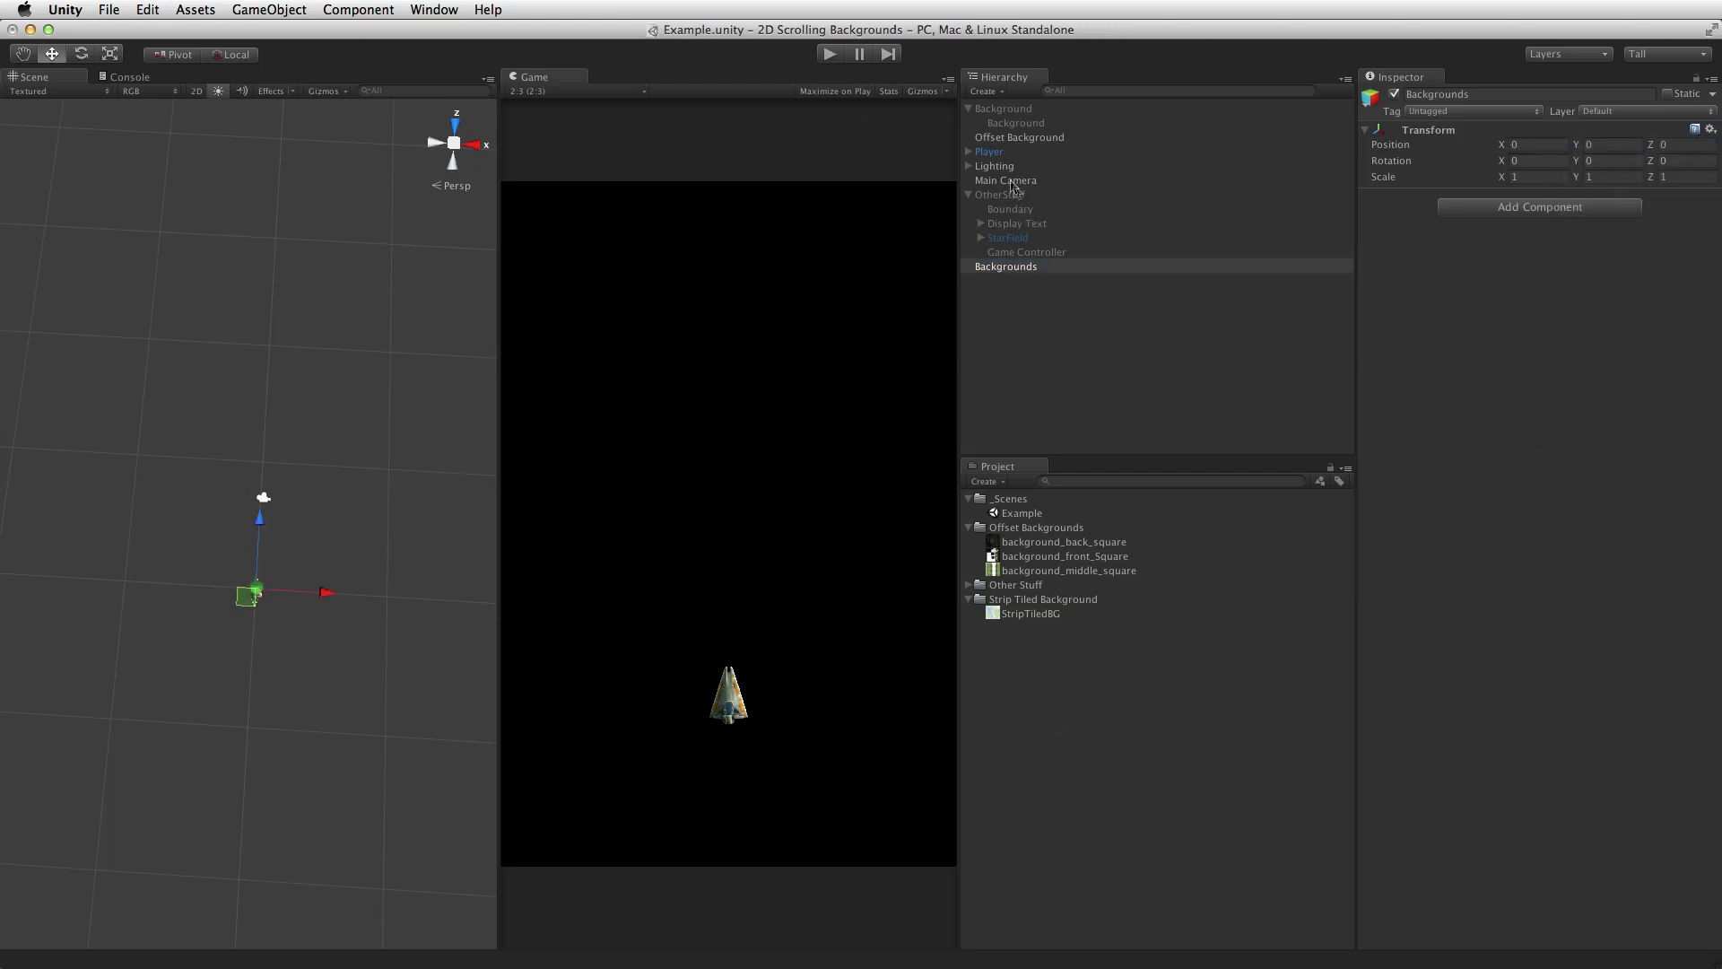
- Parent Background and Offset Background to Backgrounds again and reset Offset Background's Transform
drag(987, 111, 1018, 266)
drag(1041, 108, 1132, 267)
click(1709, 129)
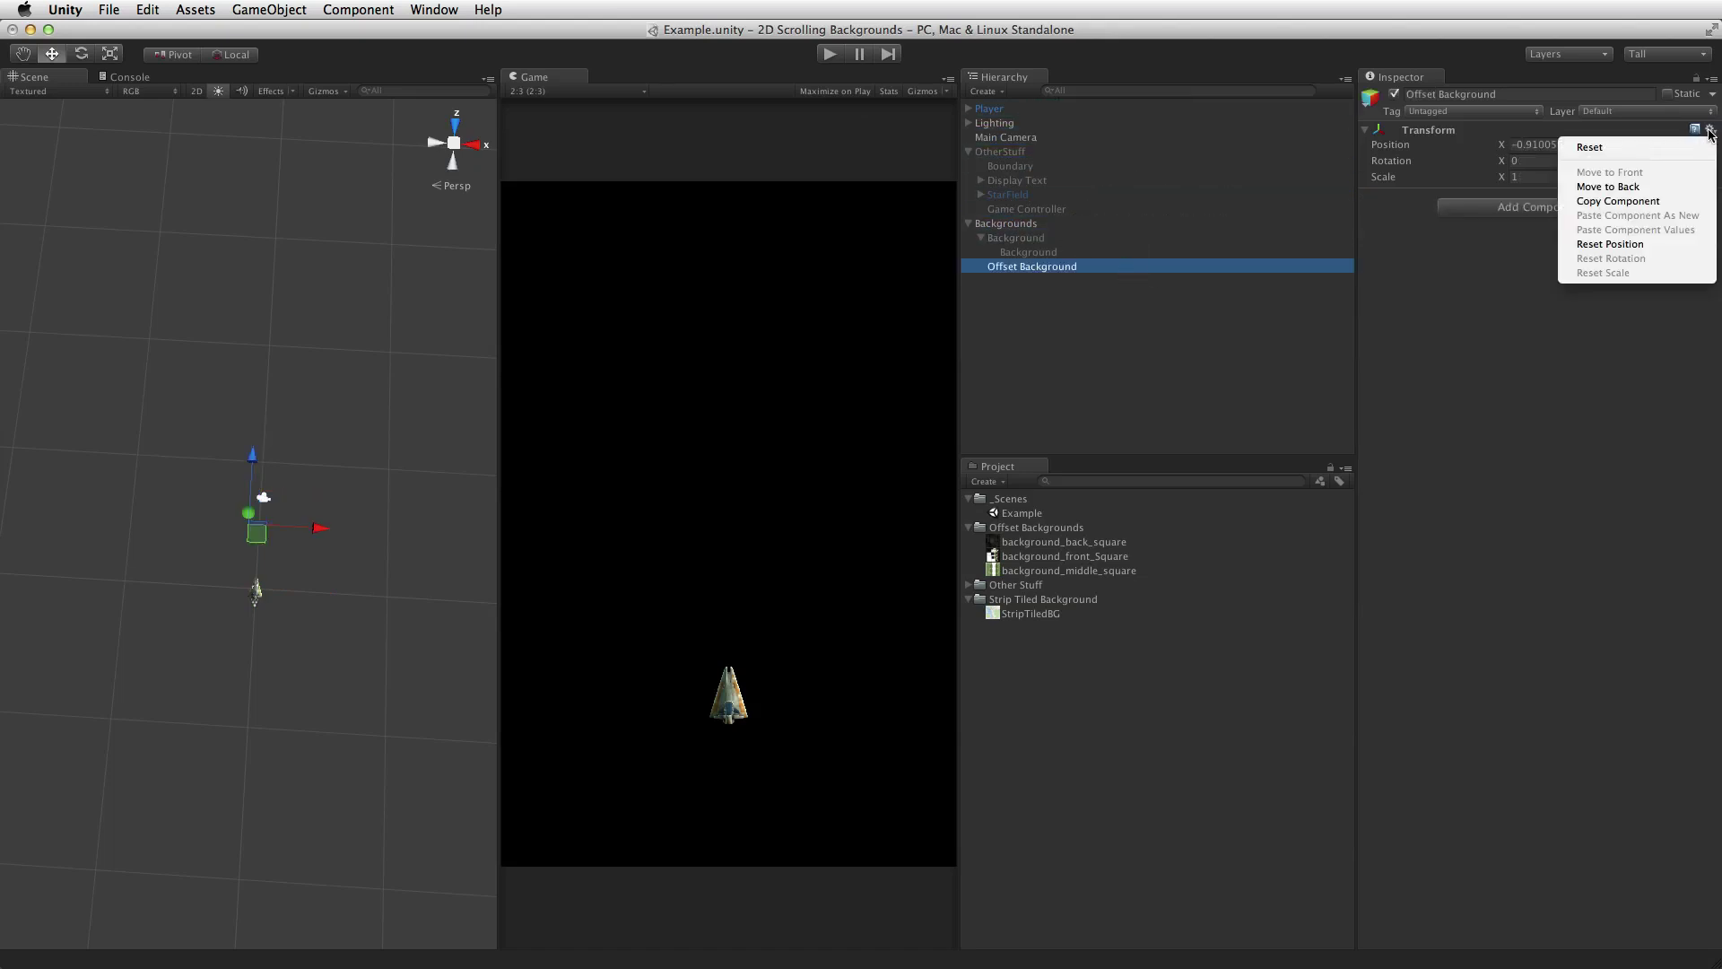
click(1584, 145)
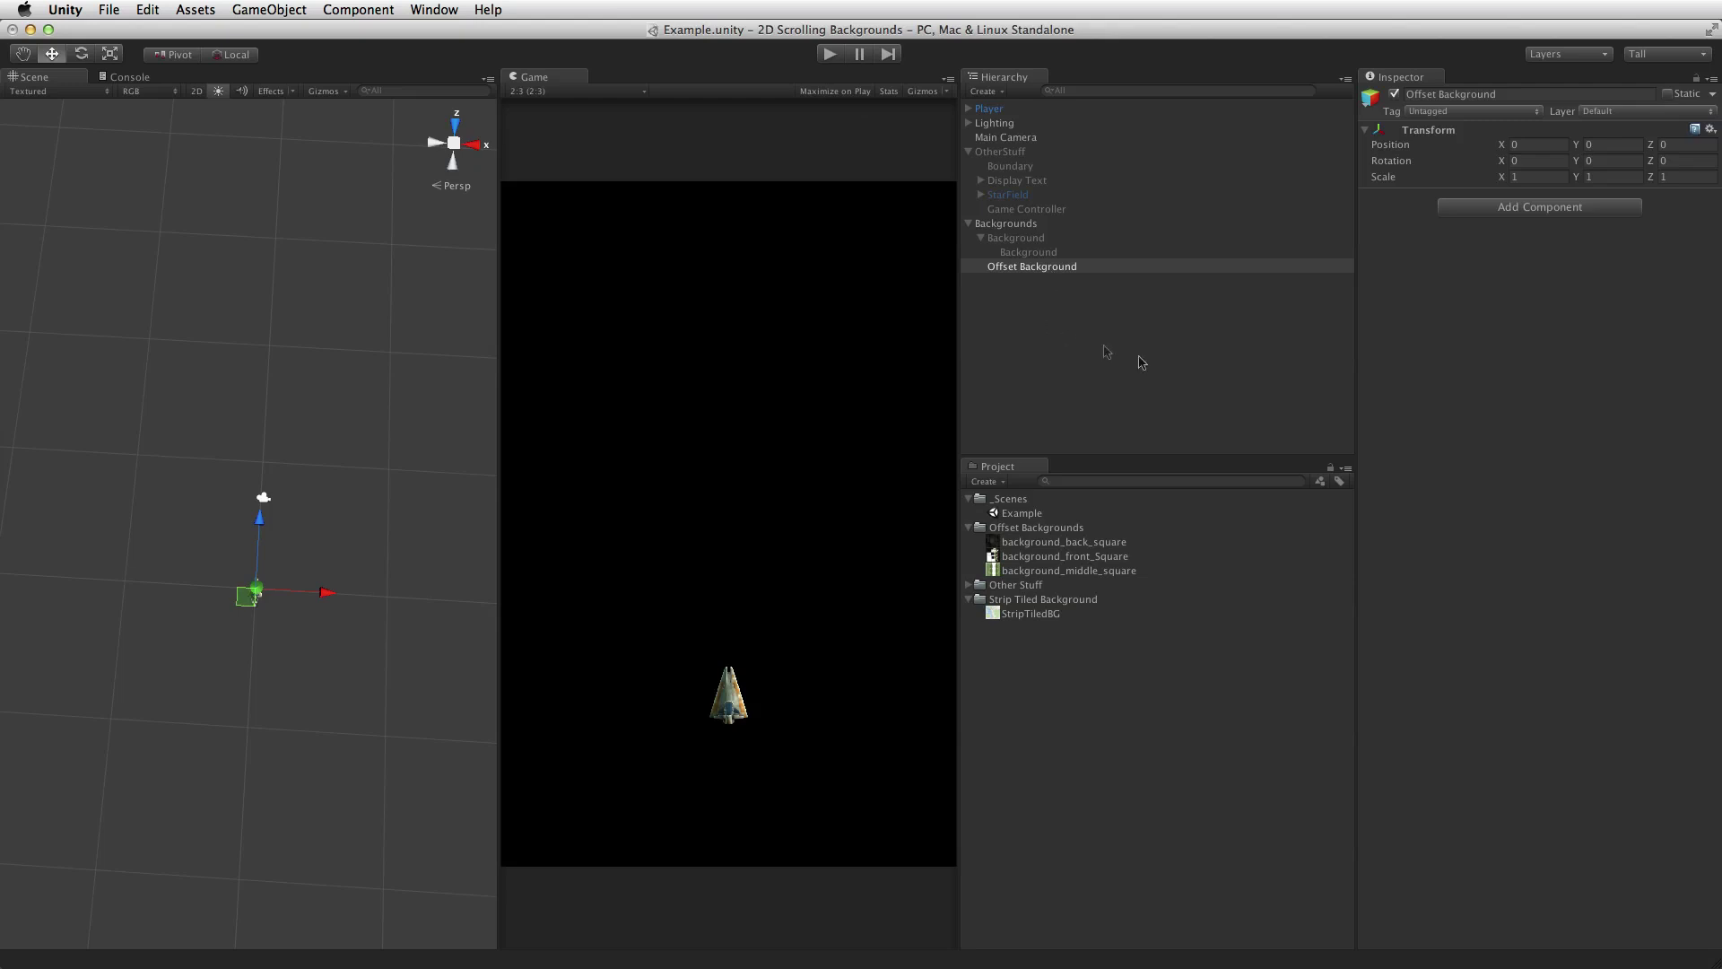
- Create a Quad, reset its Transform, and set its X rotation to 90
click(988, 91)
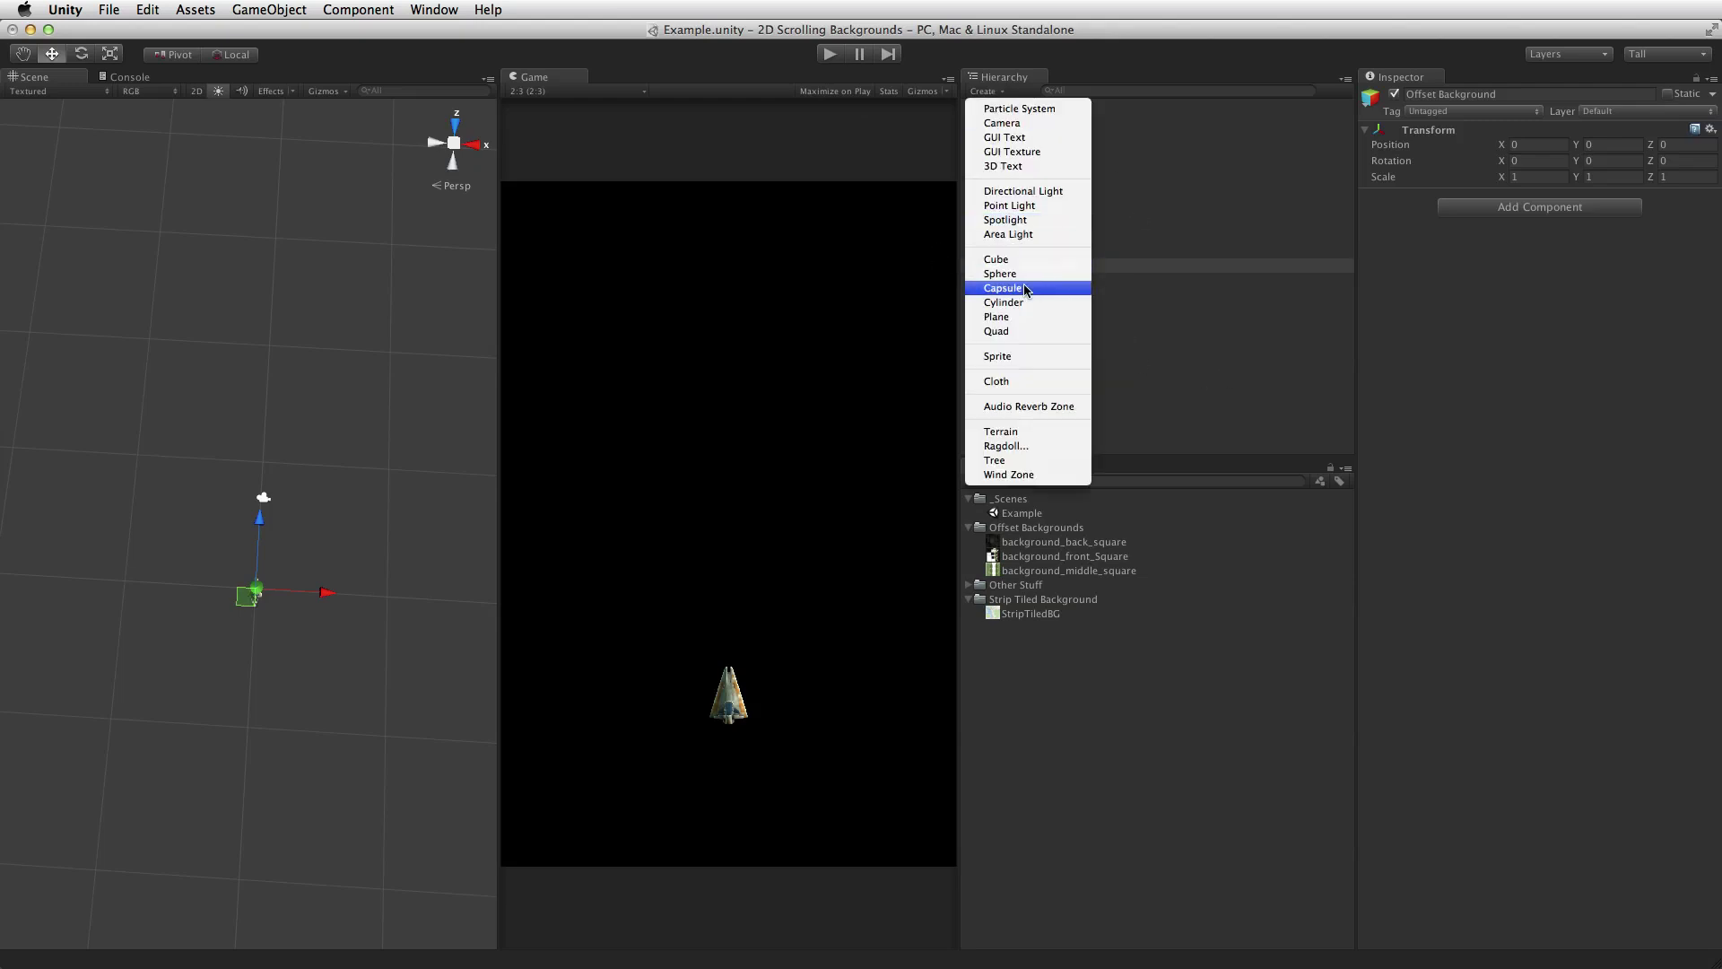
click(1028, 340)
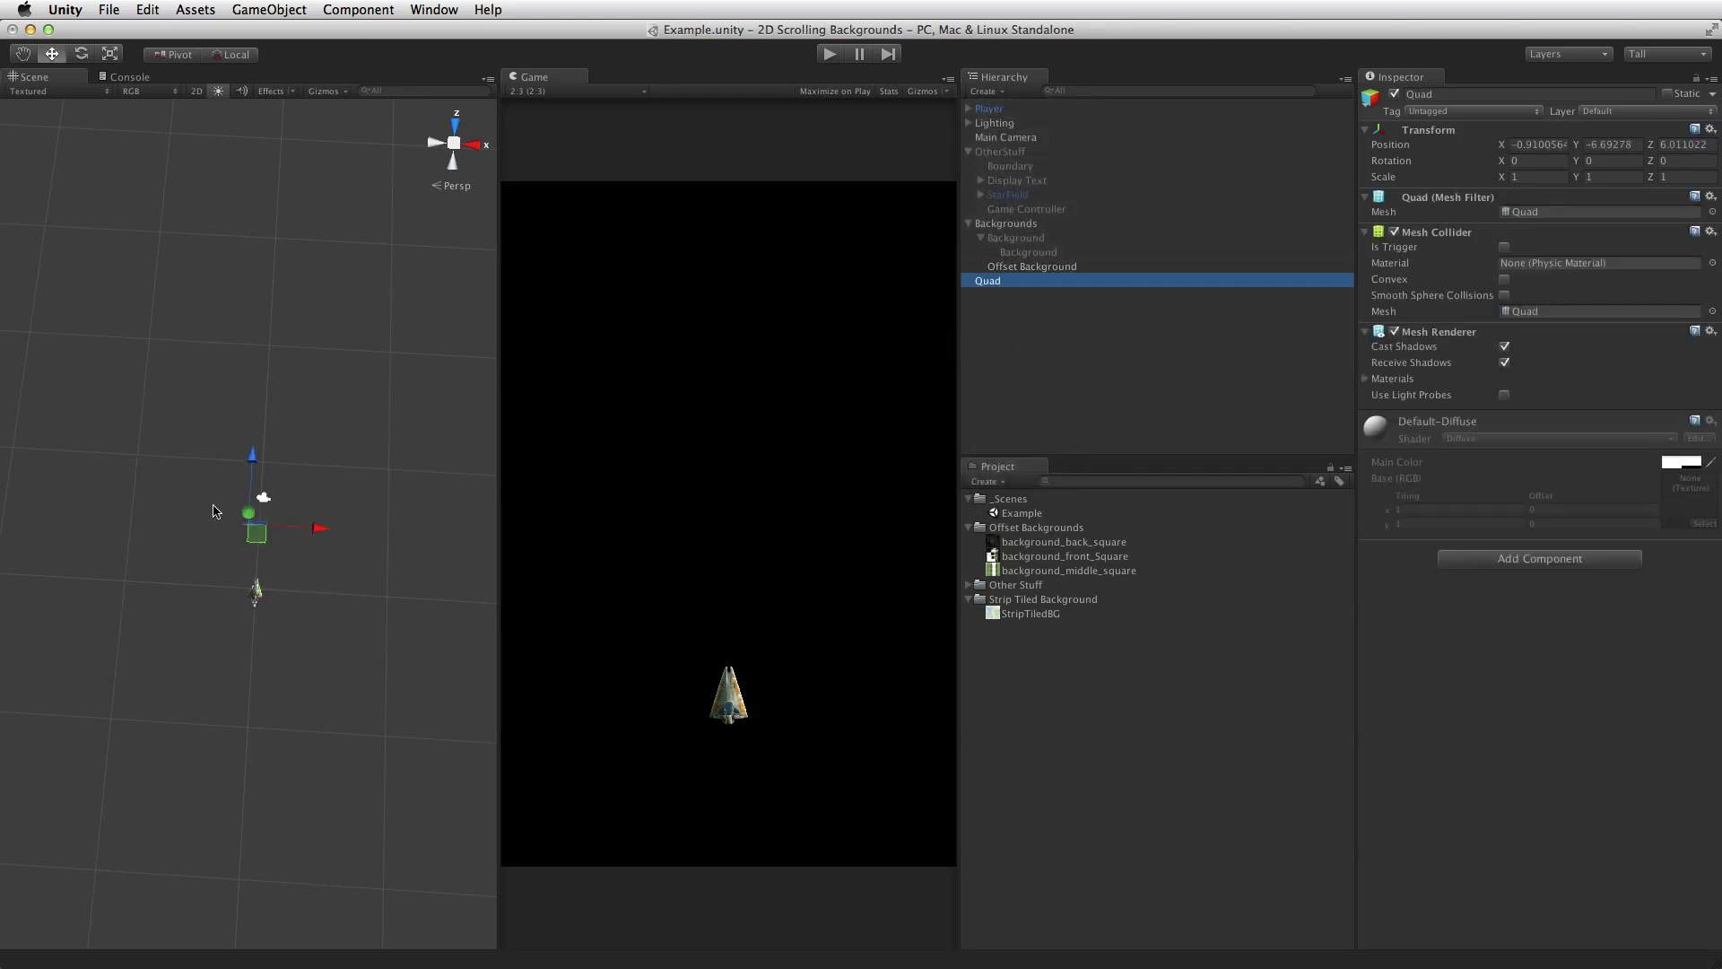
alt+drag(207, 513, 261, 165)
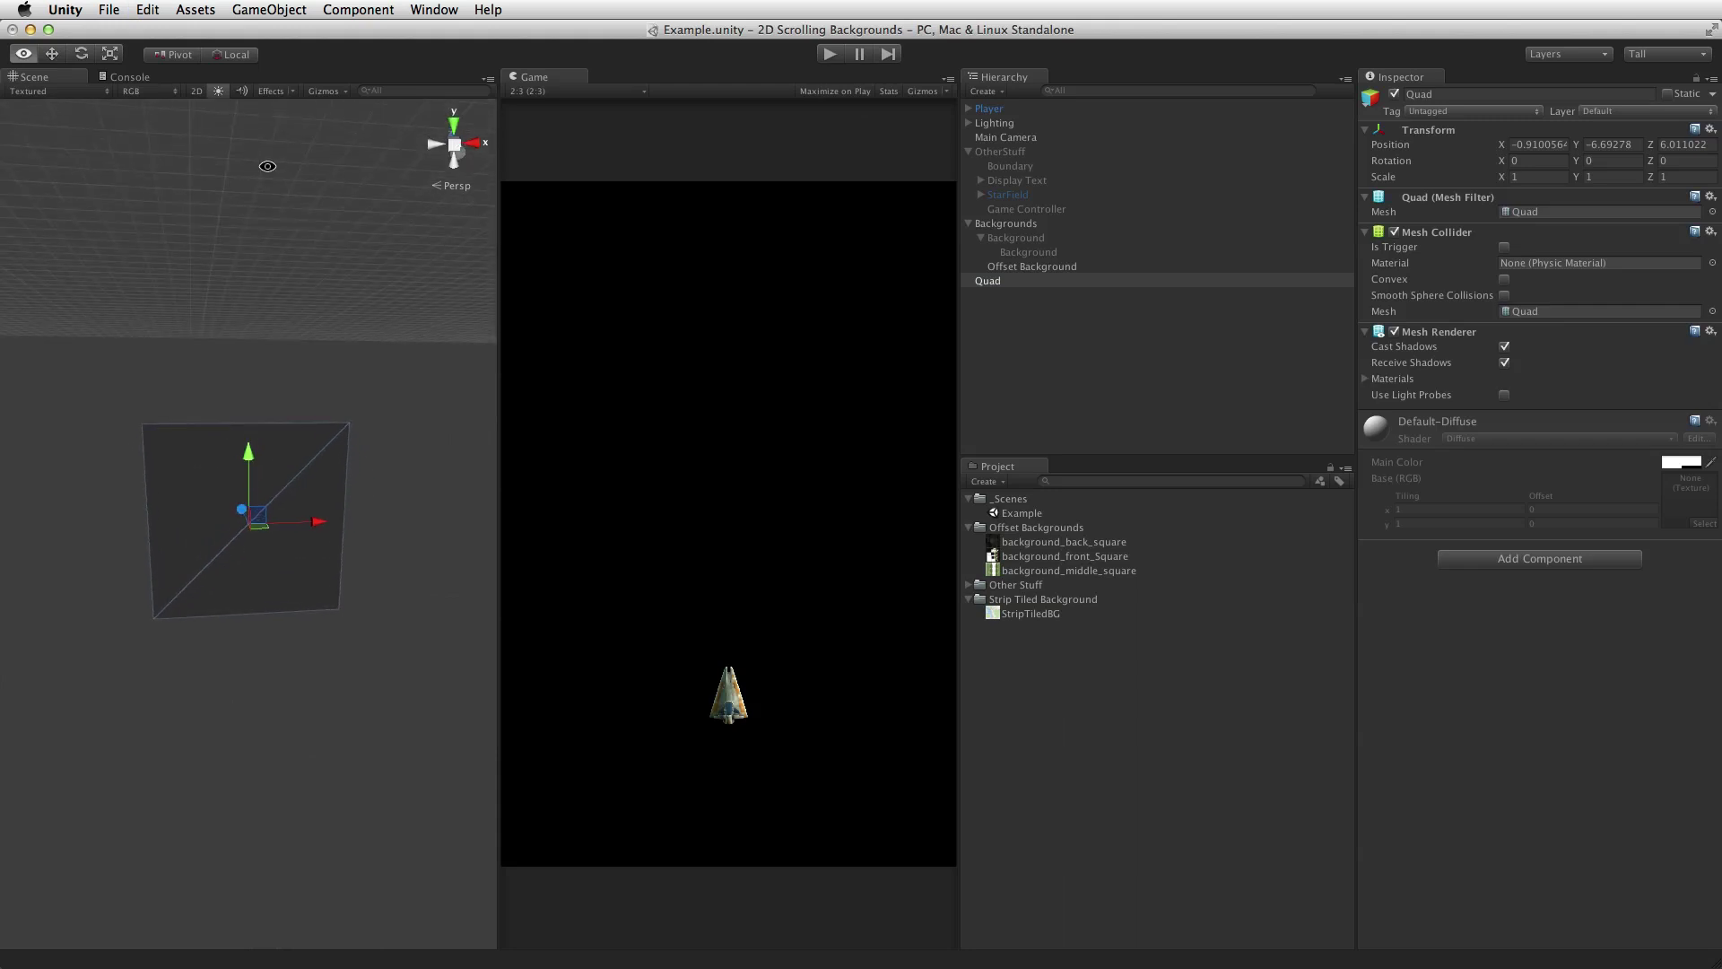
alt+drag(300, 595, 253, 647)
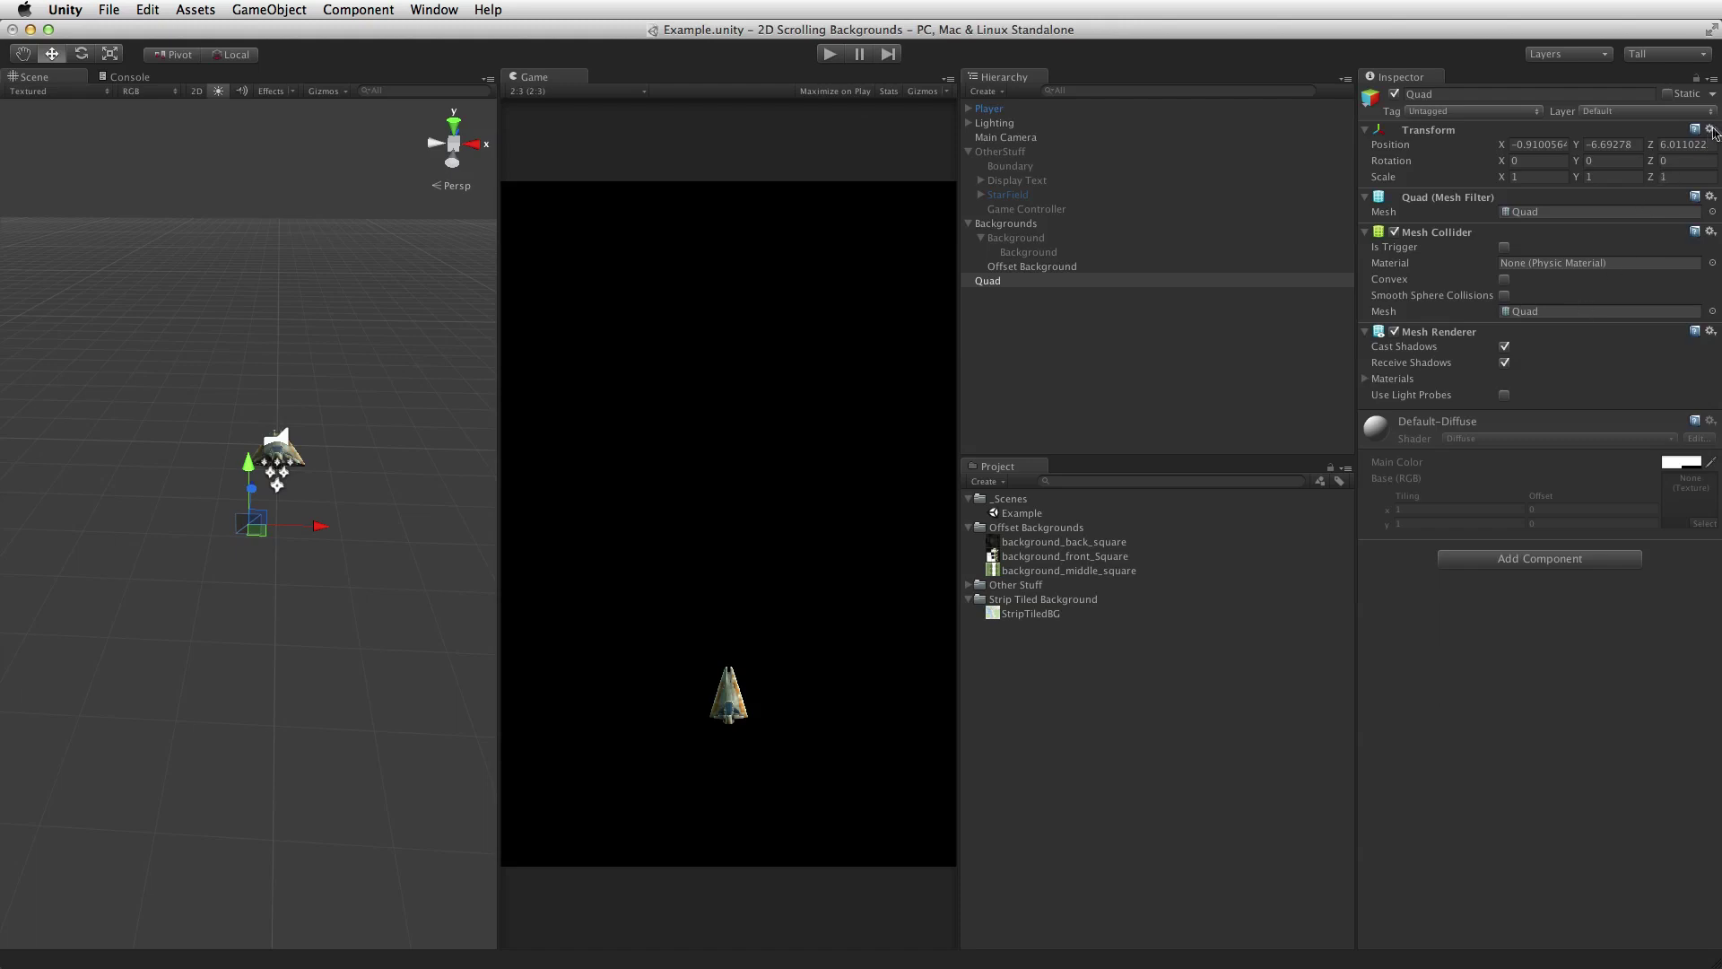
click(1711, 130)
click(1687, 141)
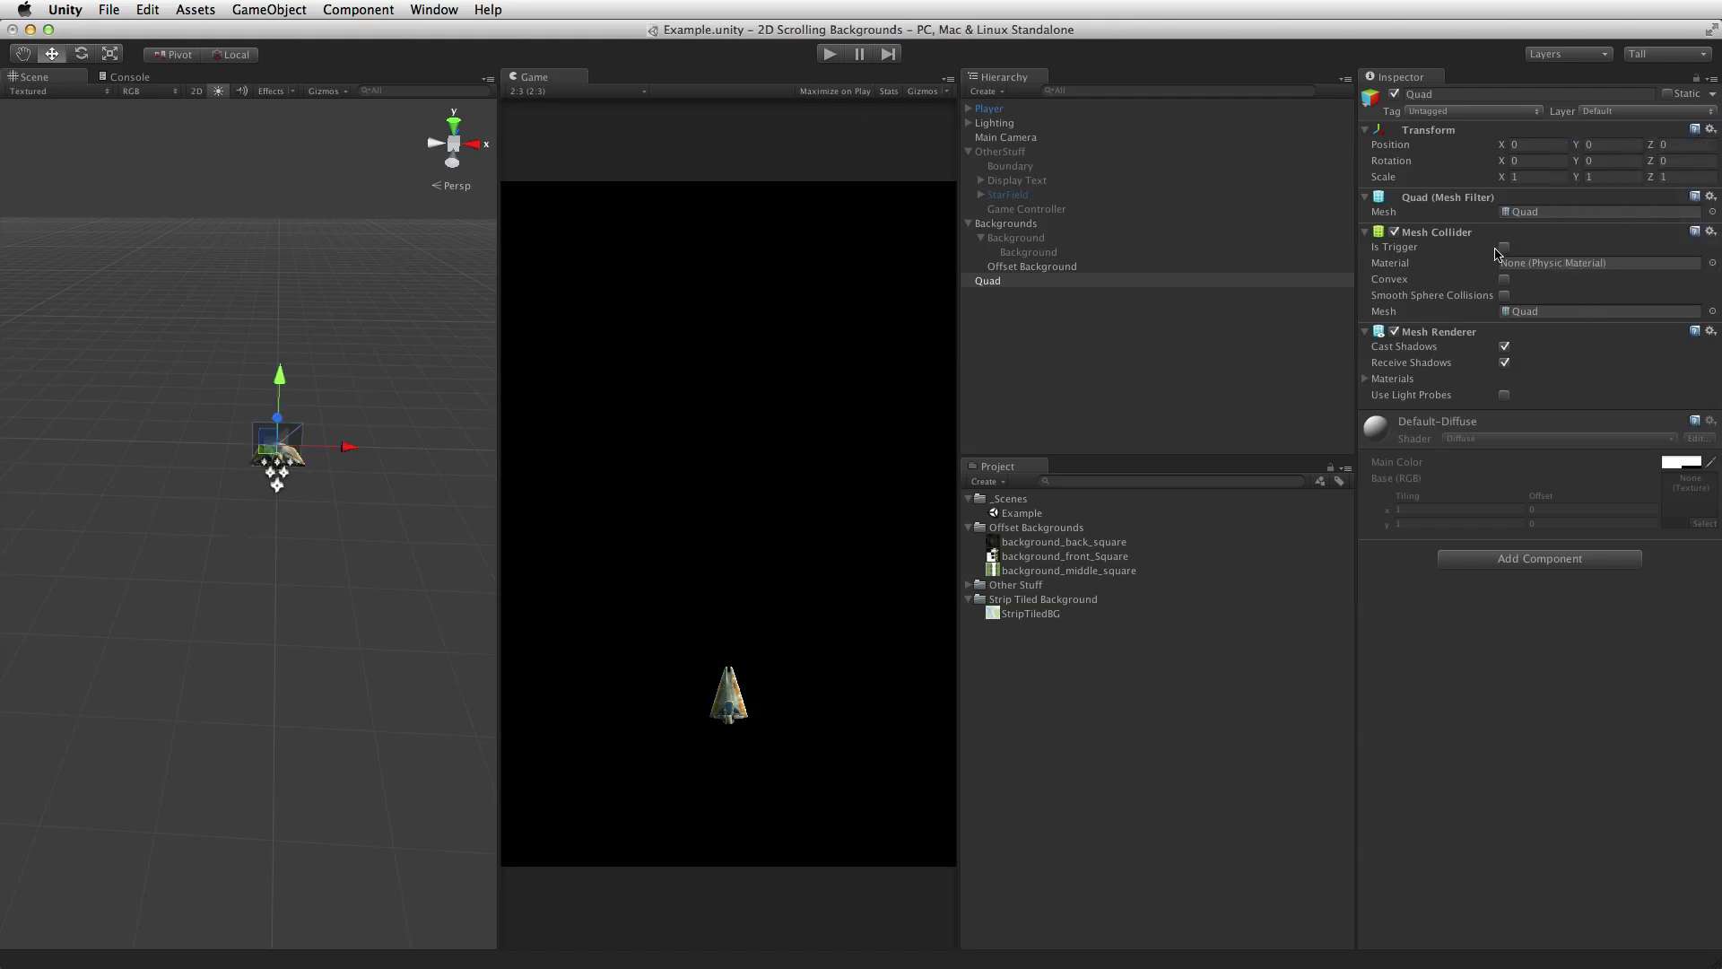
click(1540, 162)
text(90)
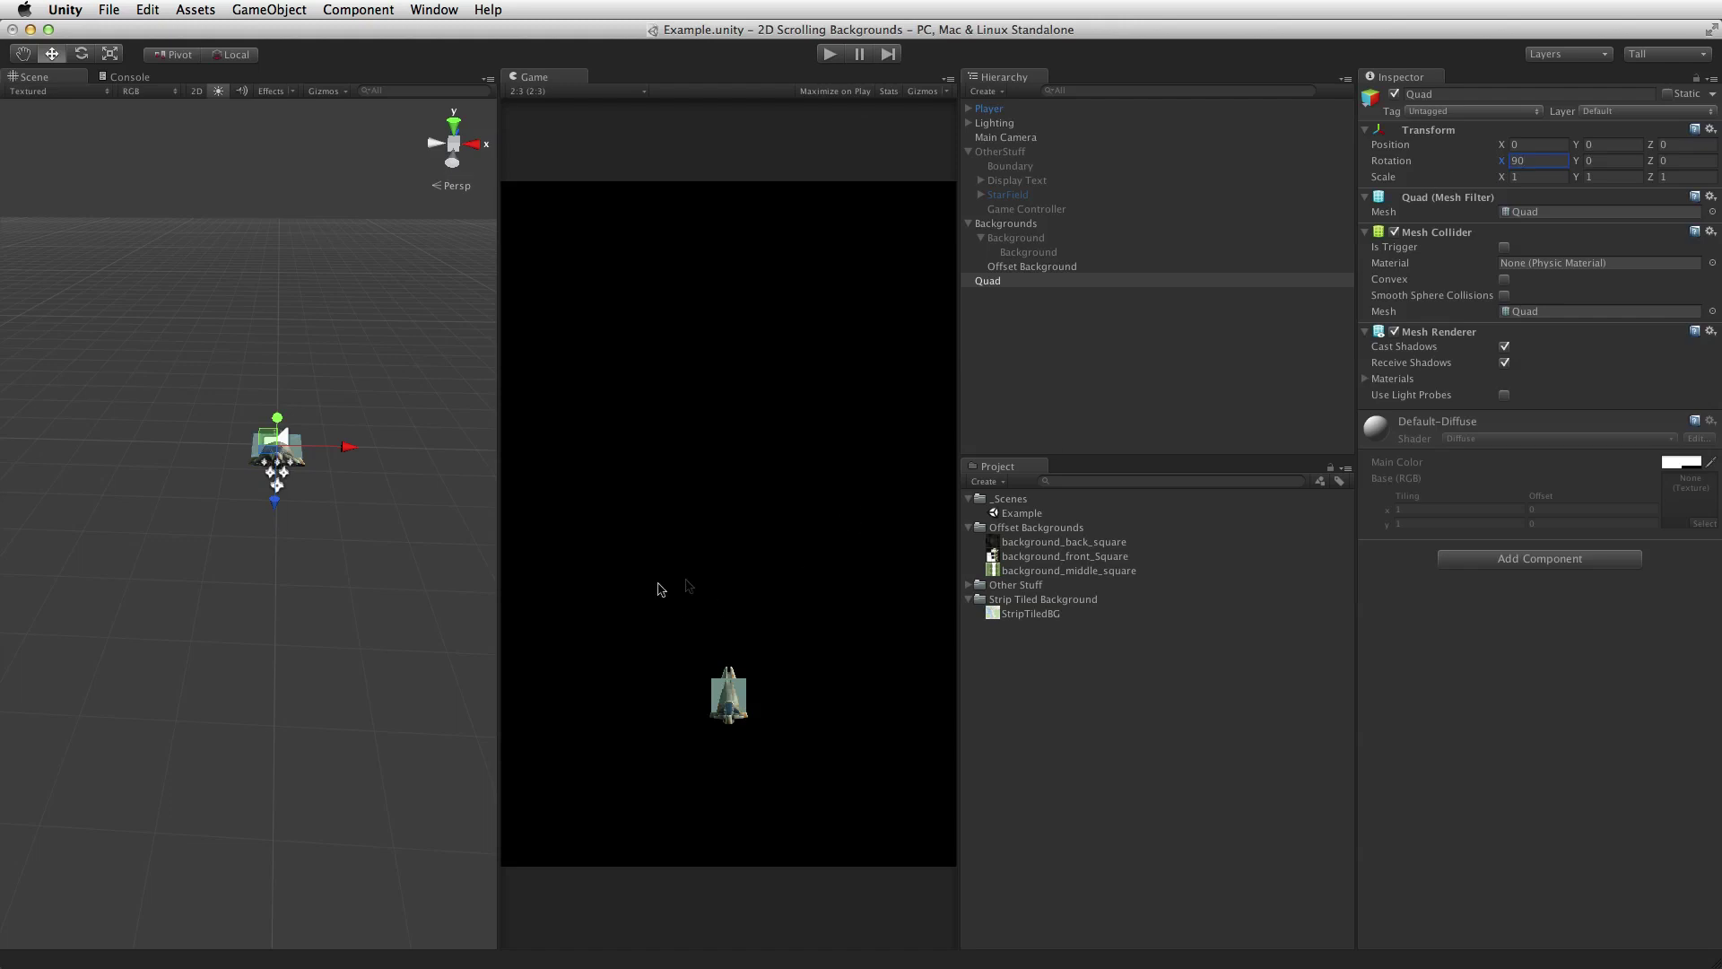
- Switch the gizmo handles to Global and position the Quad below the ship at Y -5 and Z 0
drag(275, 507, 260, 617)
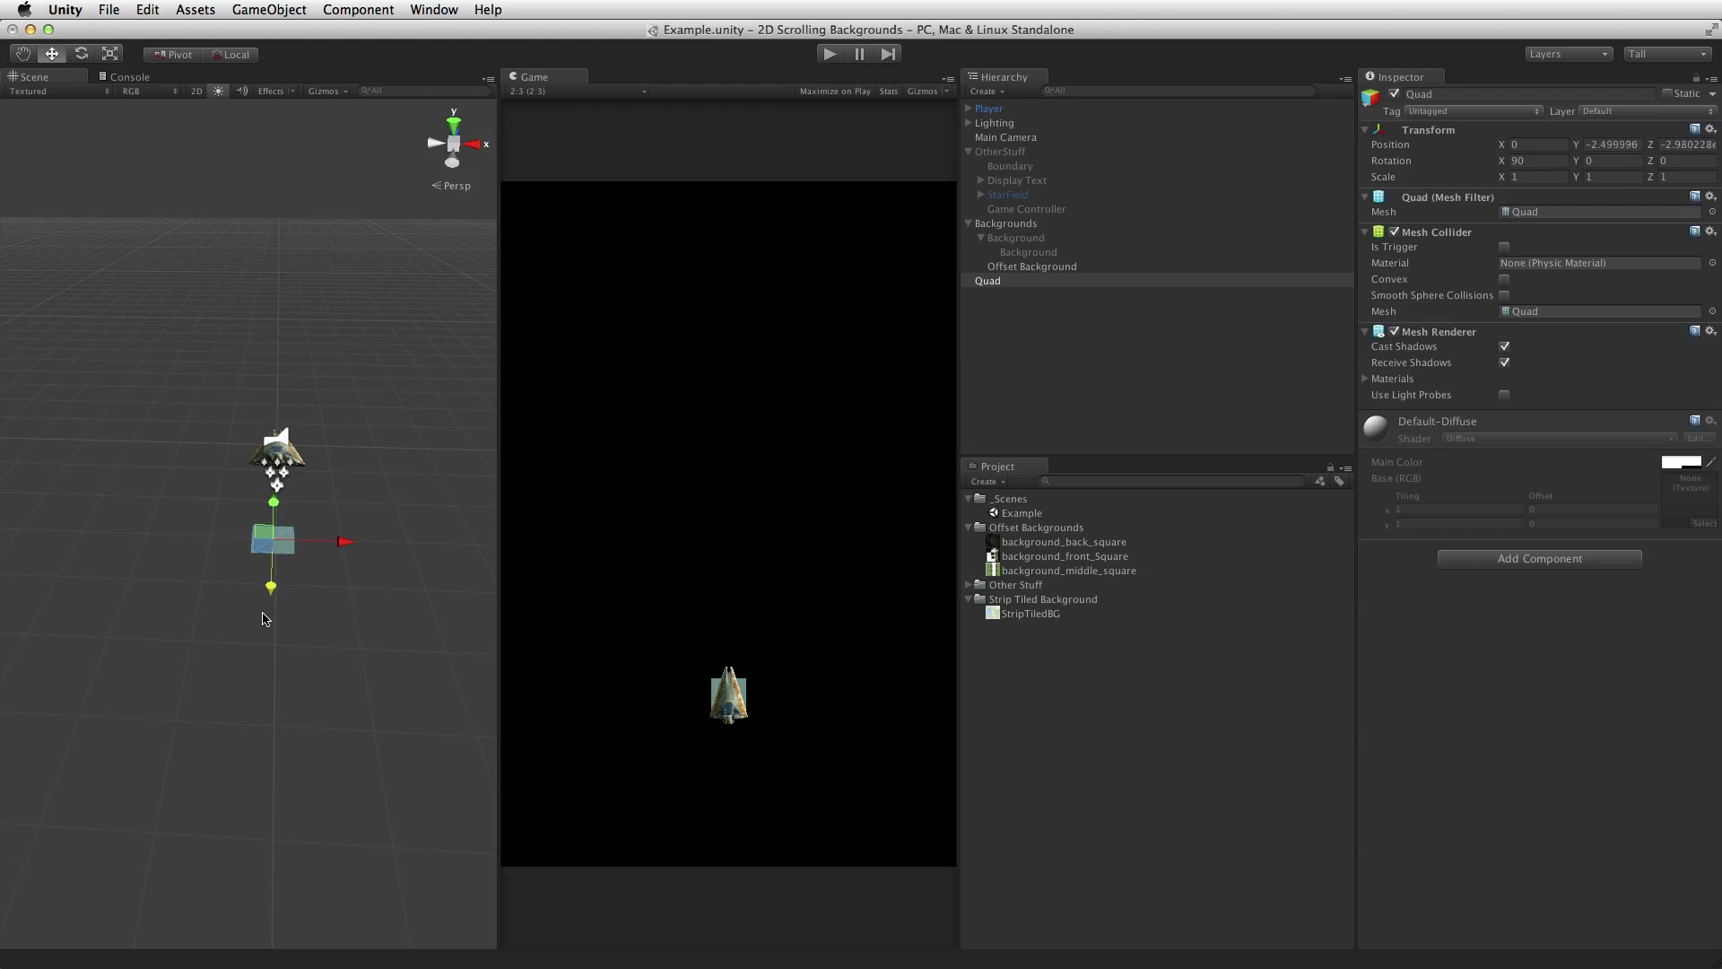
click(1545, 145)
key(Tab)
click(215, 56)
alt+drag(207, 579, 391, 526)
click(1541, 144)
key(Tab)
text(-5)
key(Tab)
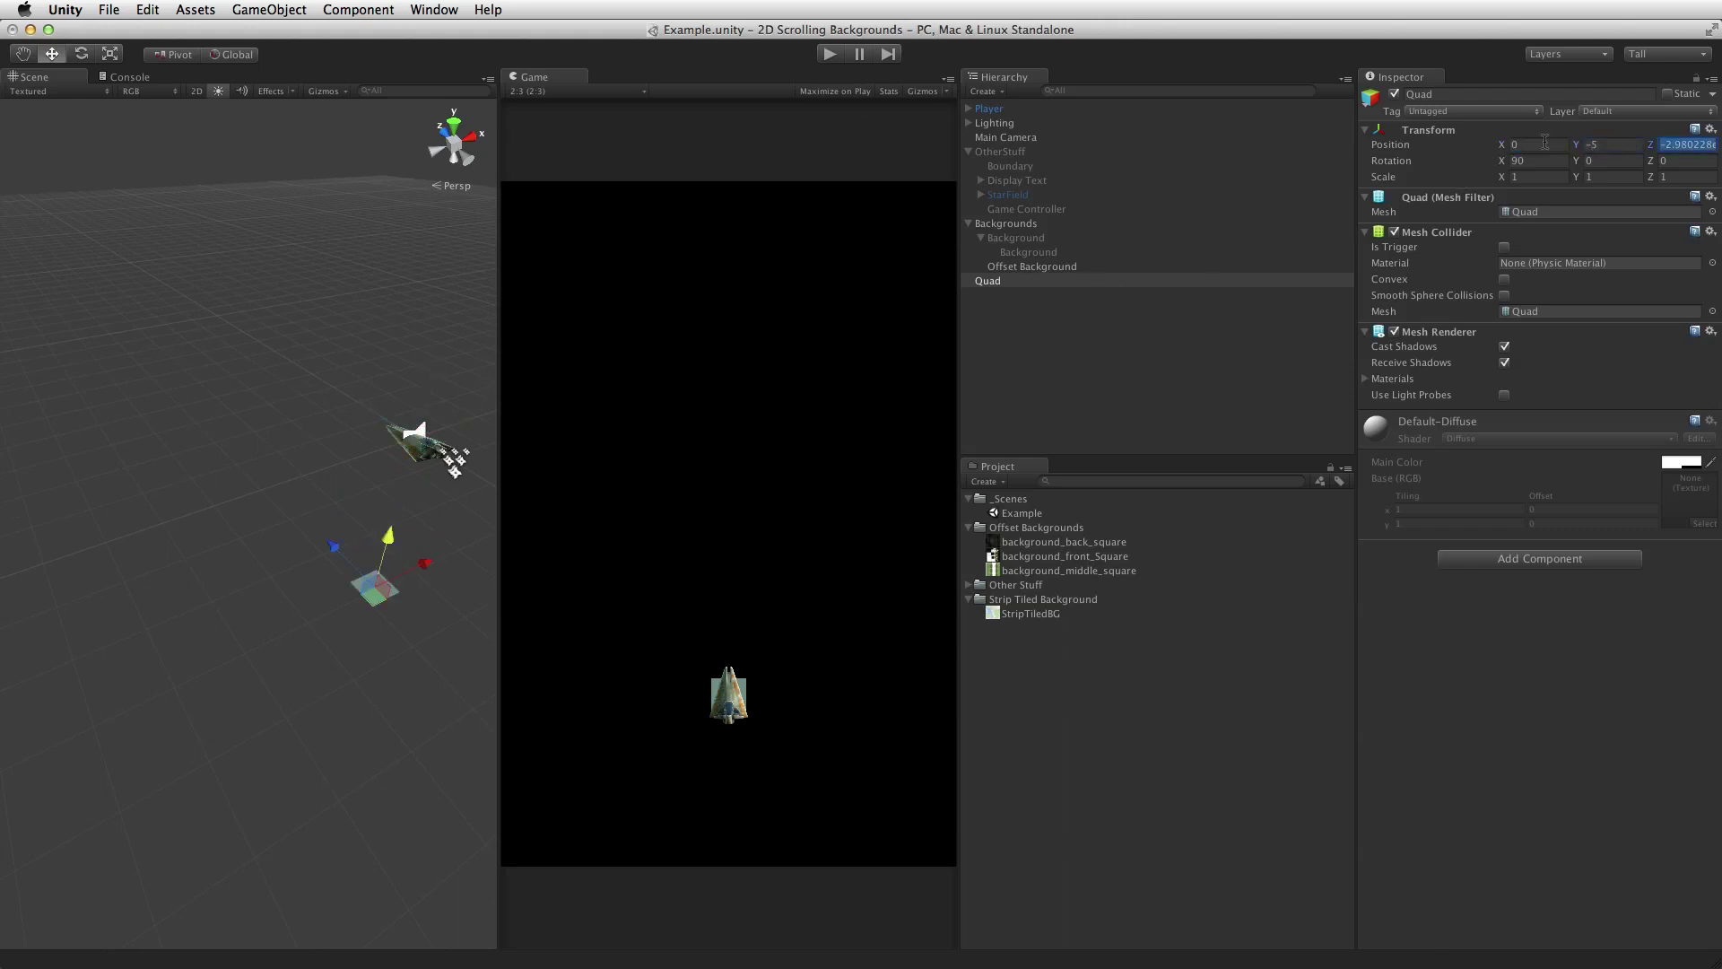
text(0)
- Widen the Scene view and apply the background_back_square texture to the Quad
drag(499, 308, 826, 349)
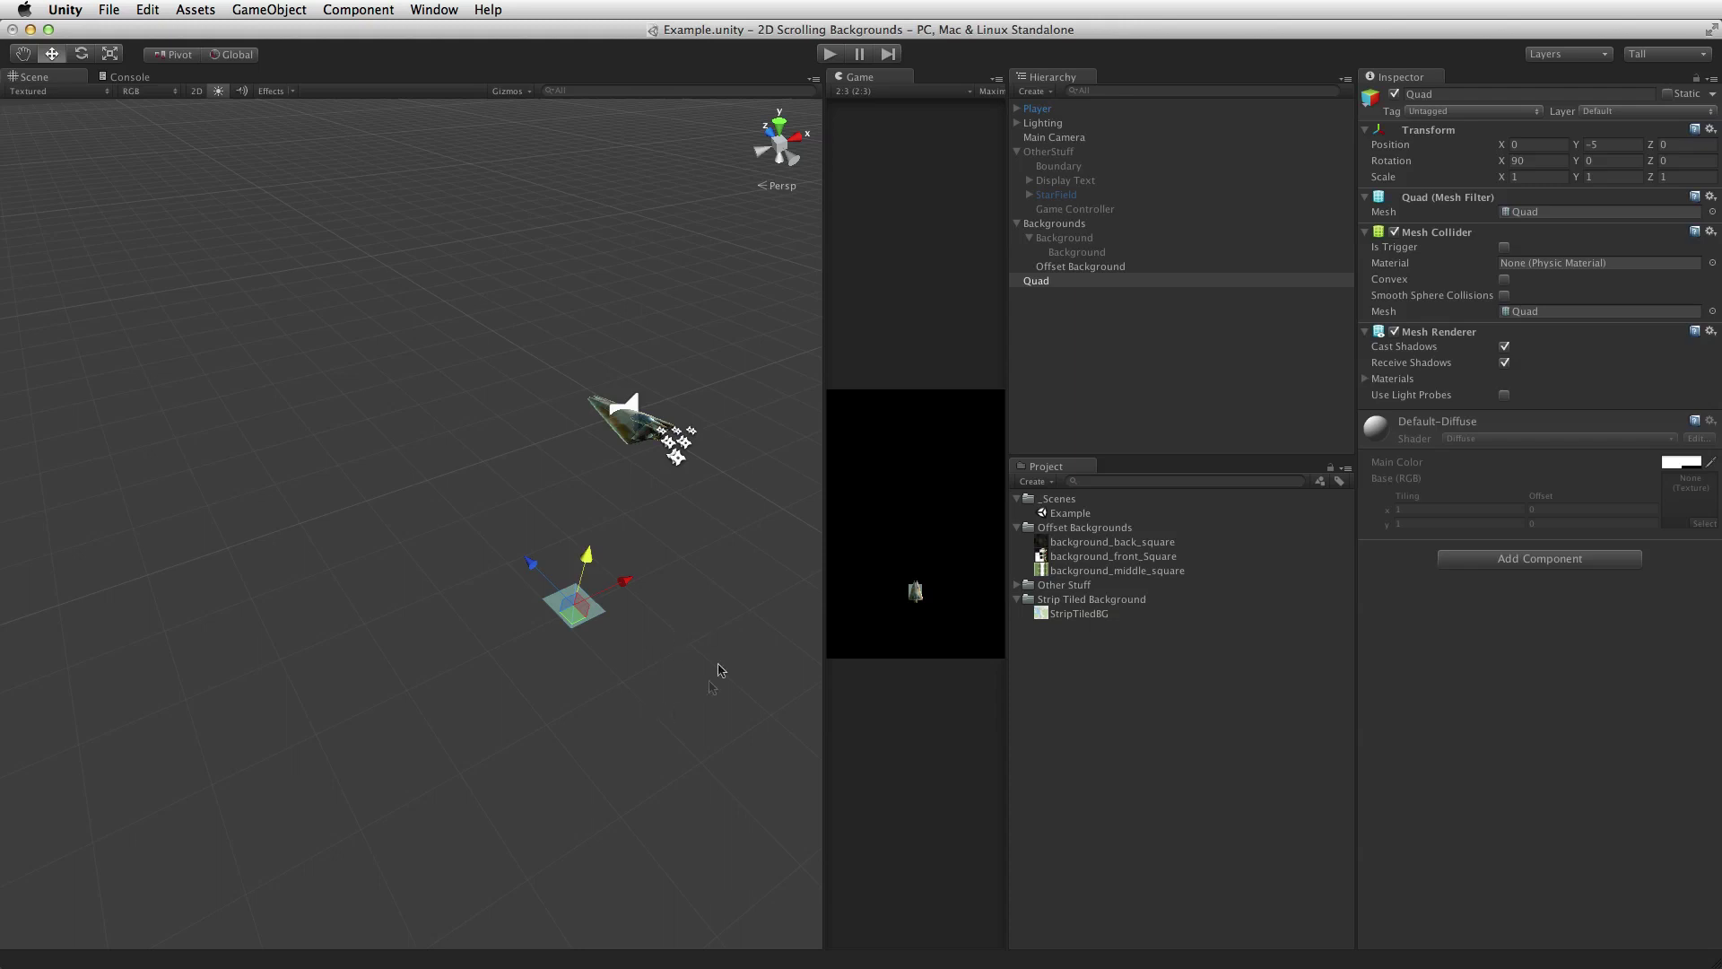
click(1083, 544)
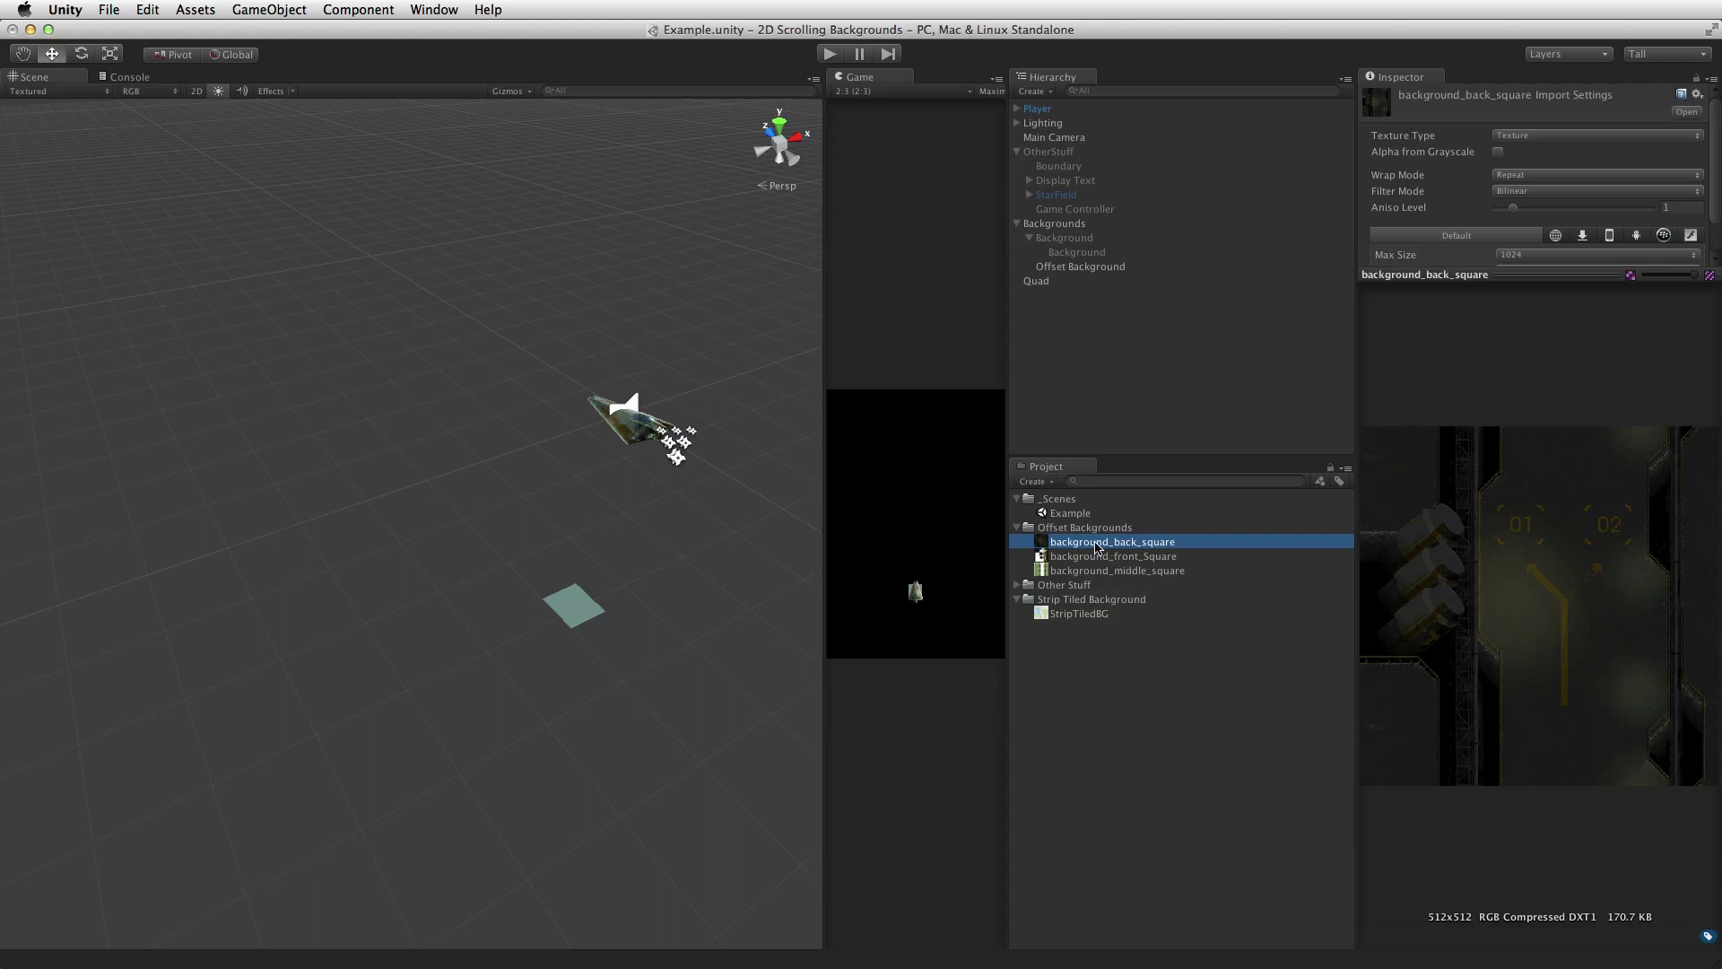
click(1058, 280)
drag(1073, 543, 1464, 659)
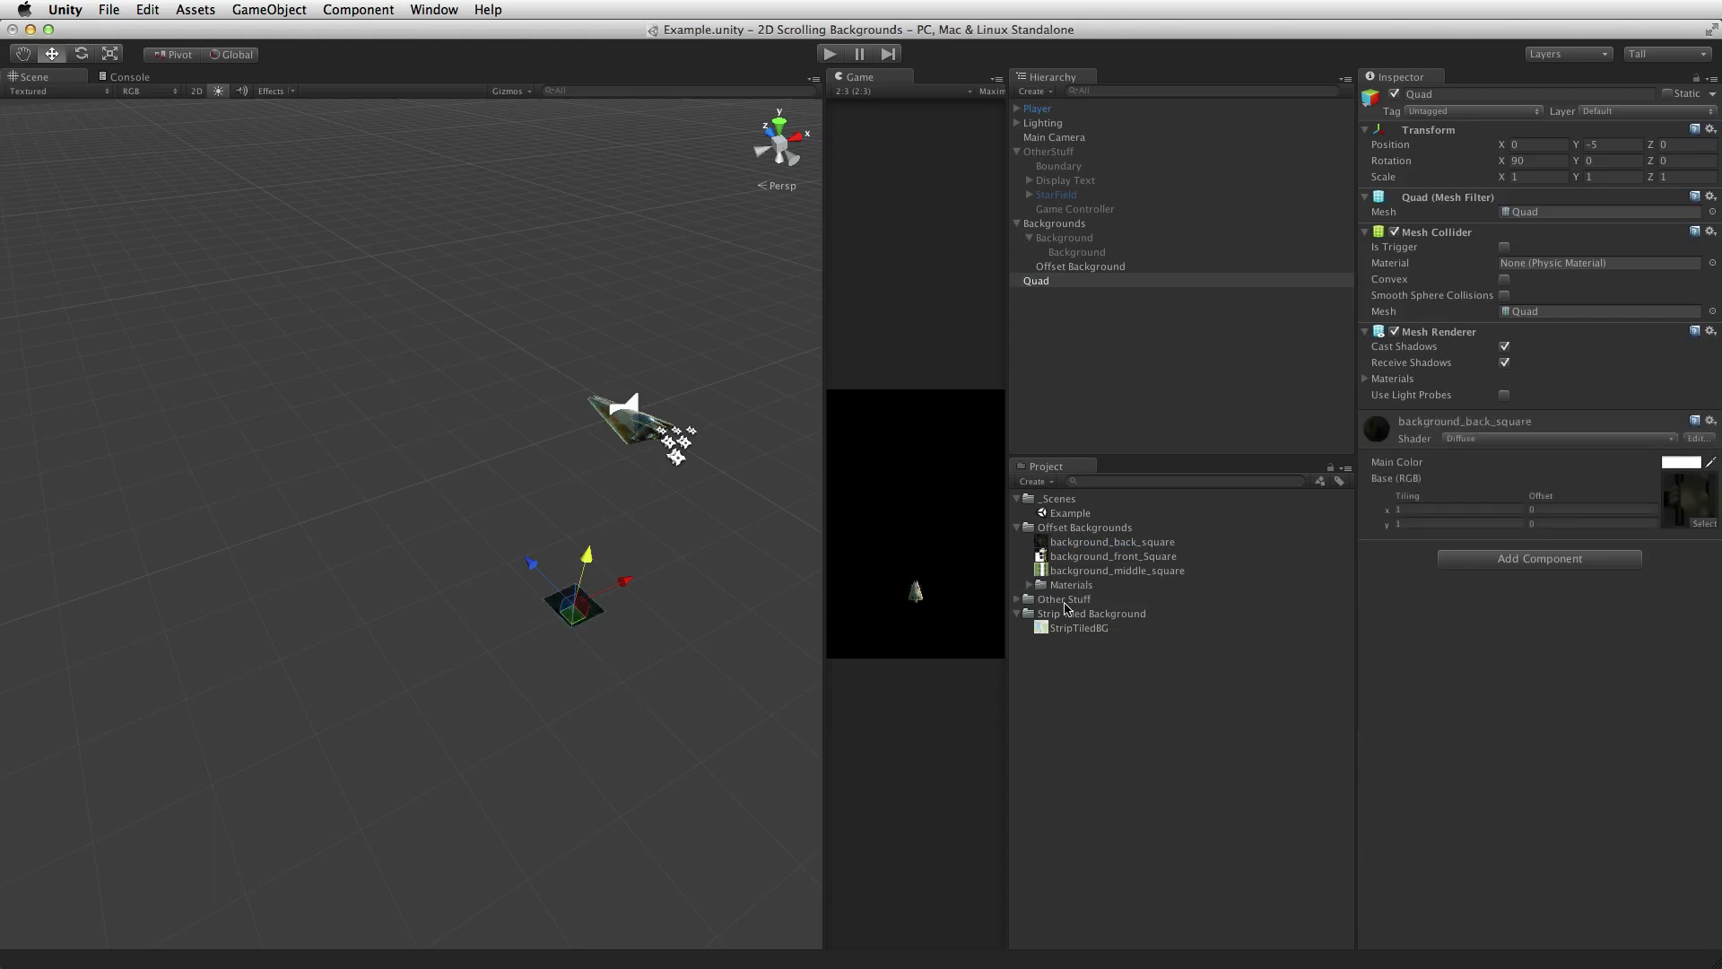
- Inspect the background_back_square material in the Offset Backgrounds Materials folder and return to the Quad
click(1029, 585)
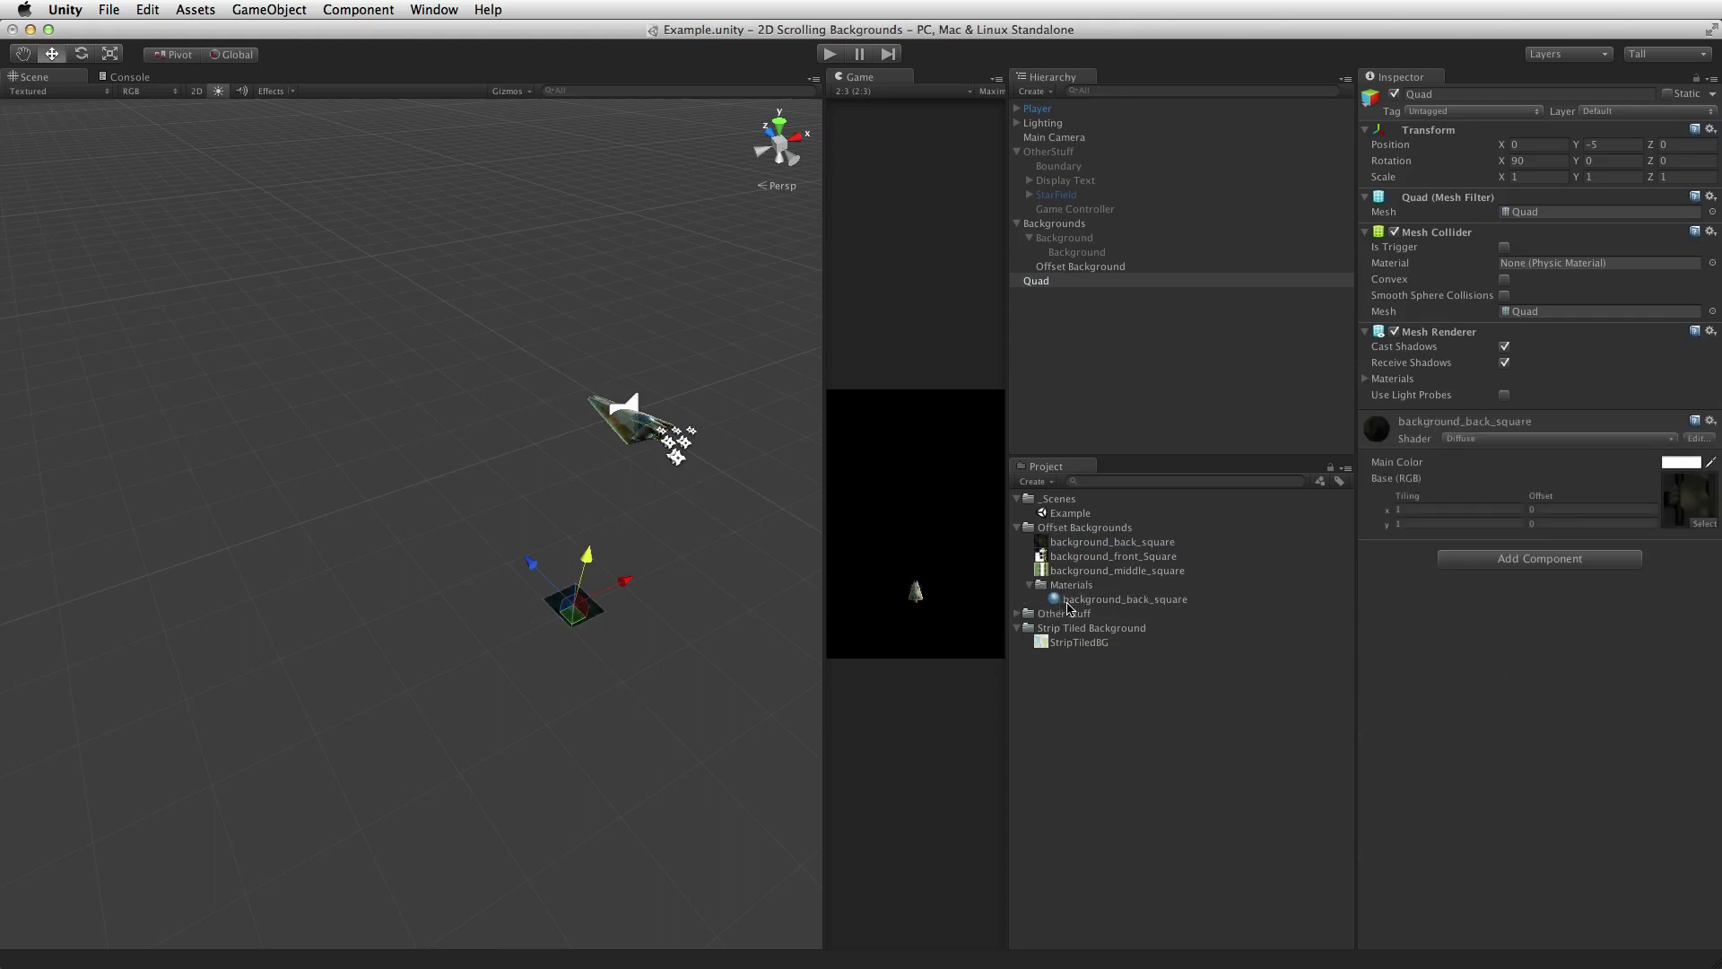
click(1159, 601)
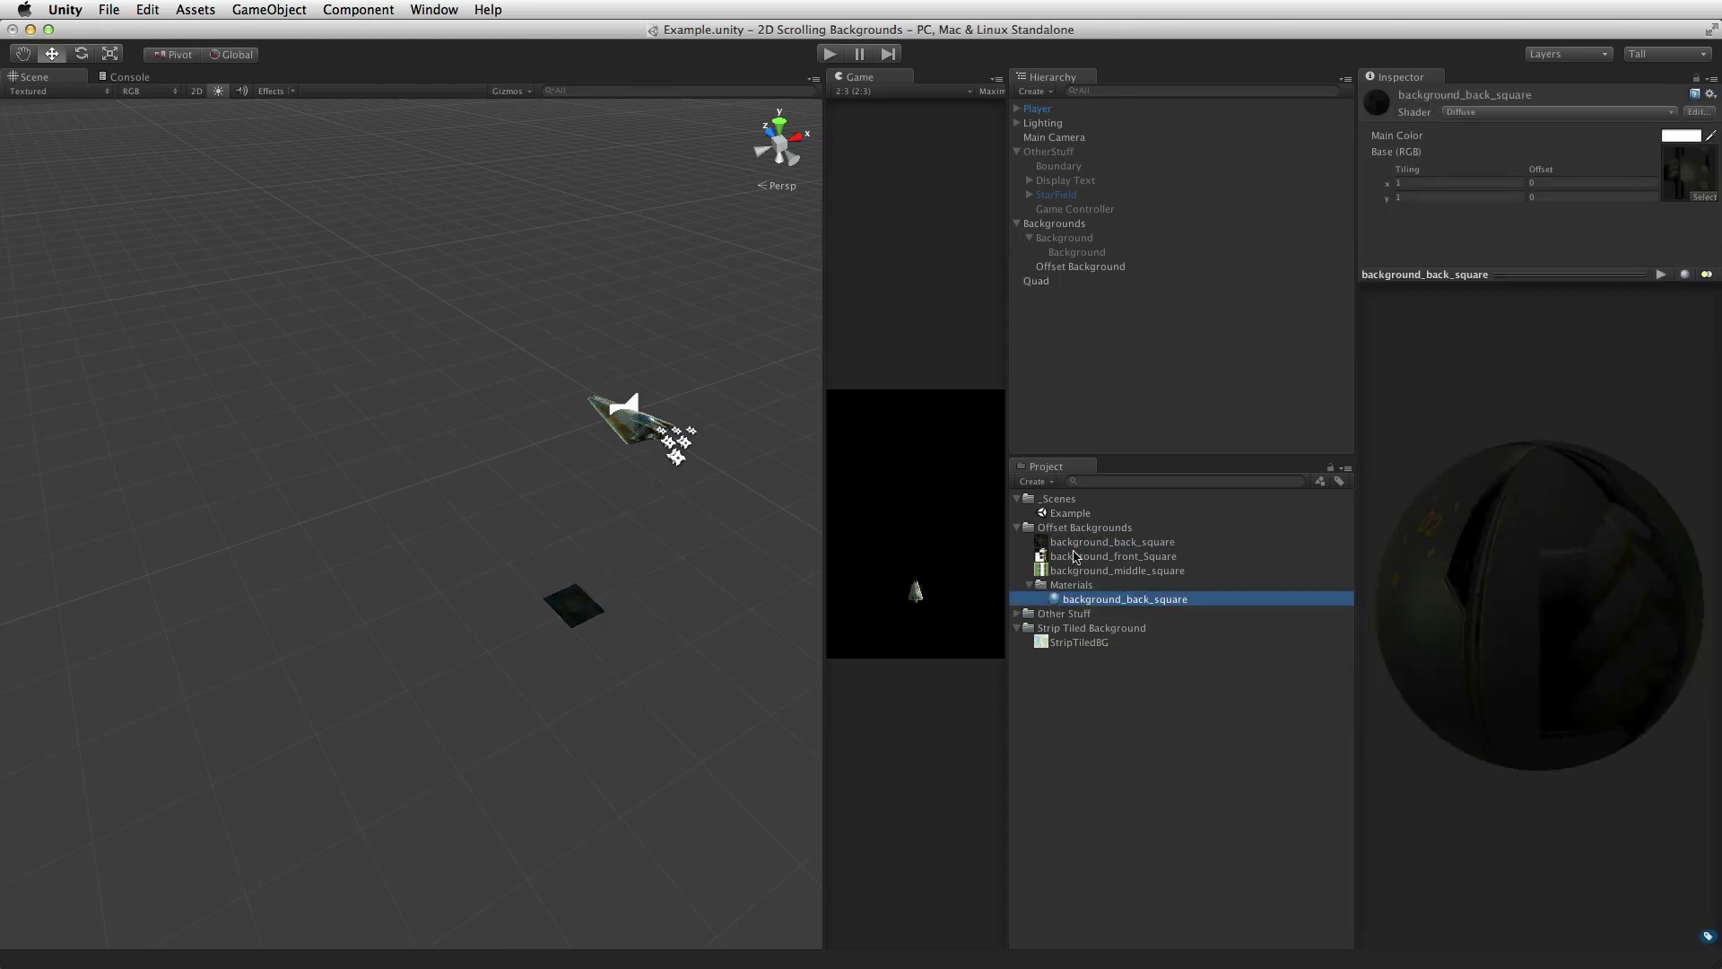
click(1047, 282)
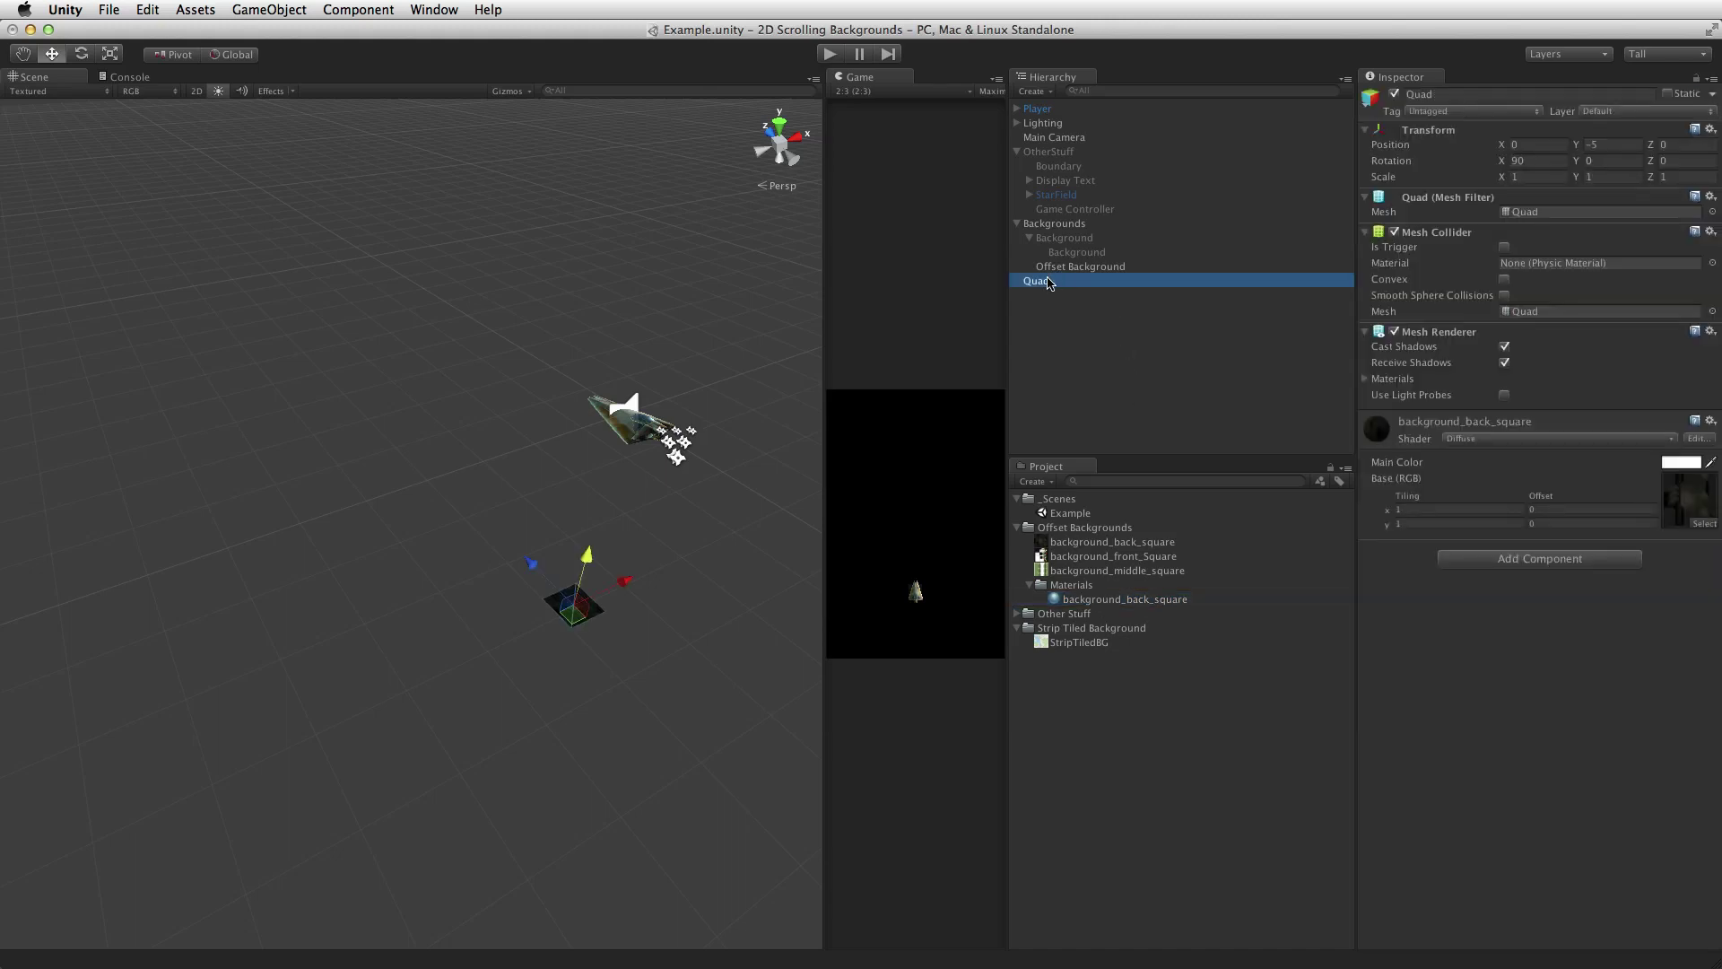
- Rename the Quad as Background and make it a child of the Offset Background object
click(1048, 282)
key(Return)
click(1048, 282)
text(Backgroun)
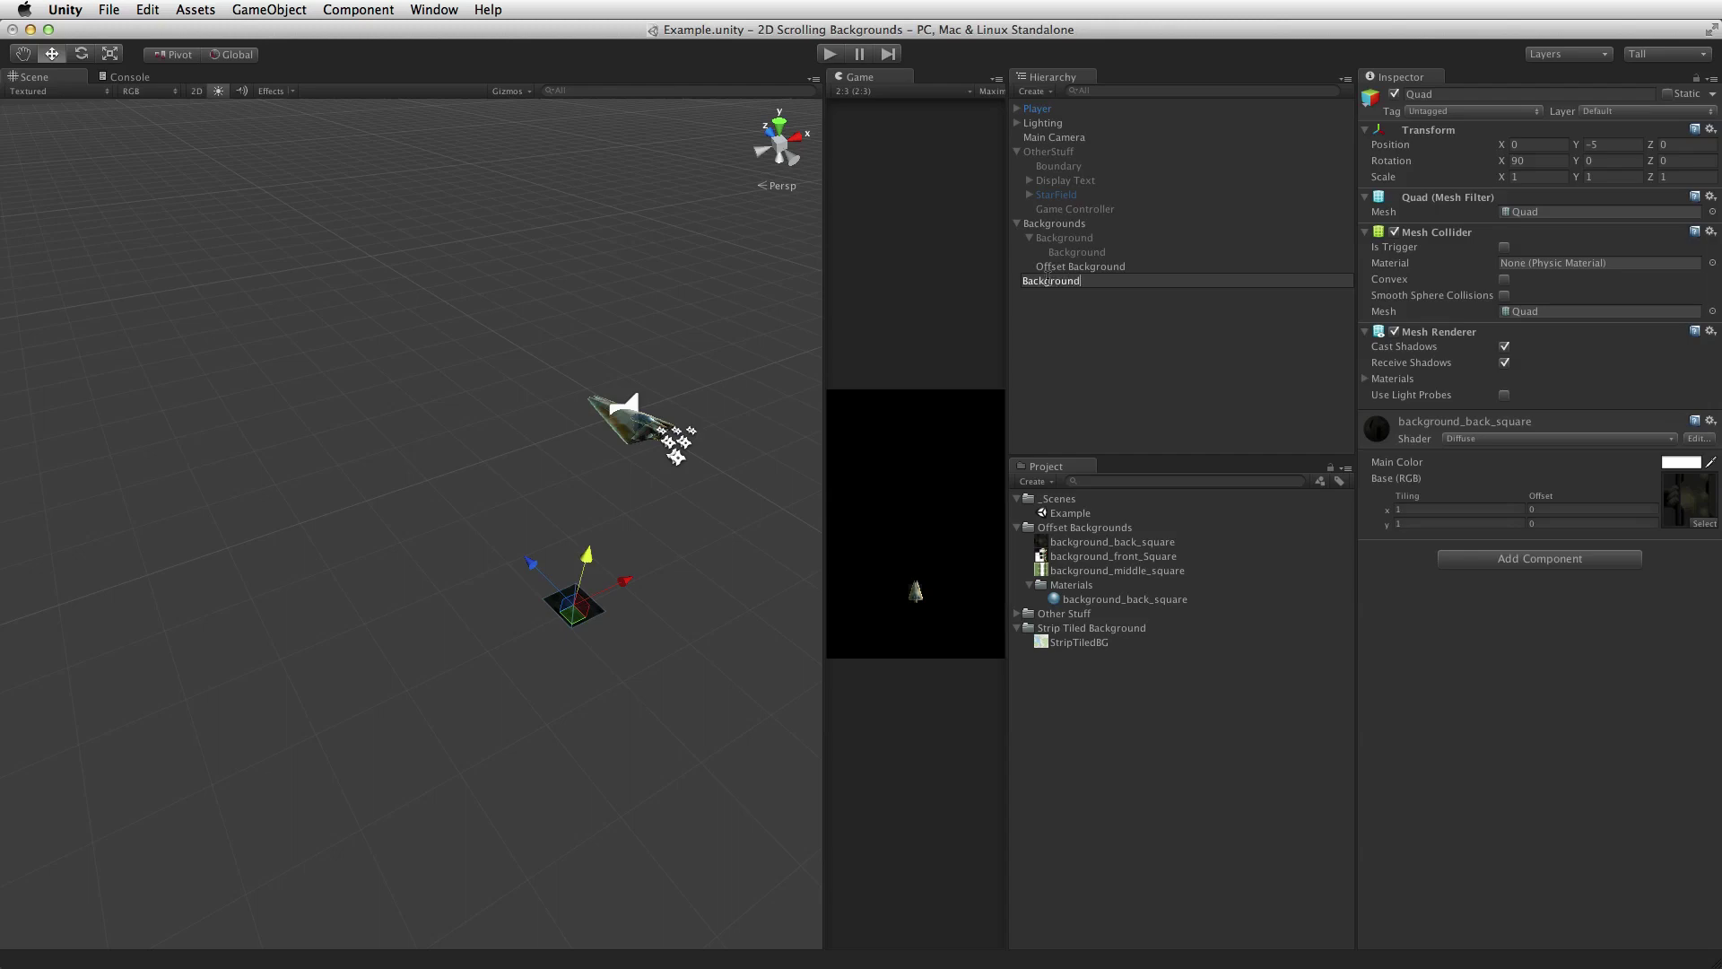
key(Return)
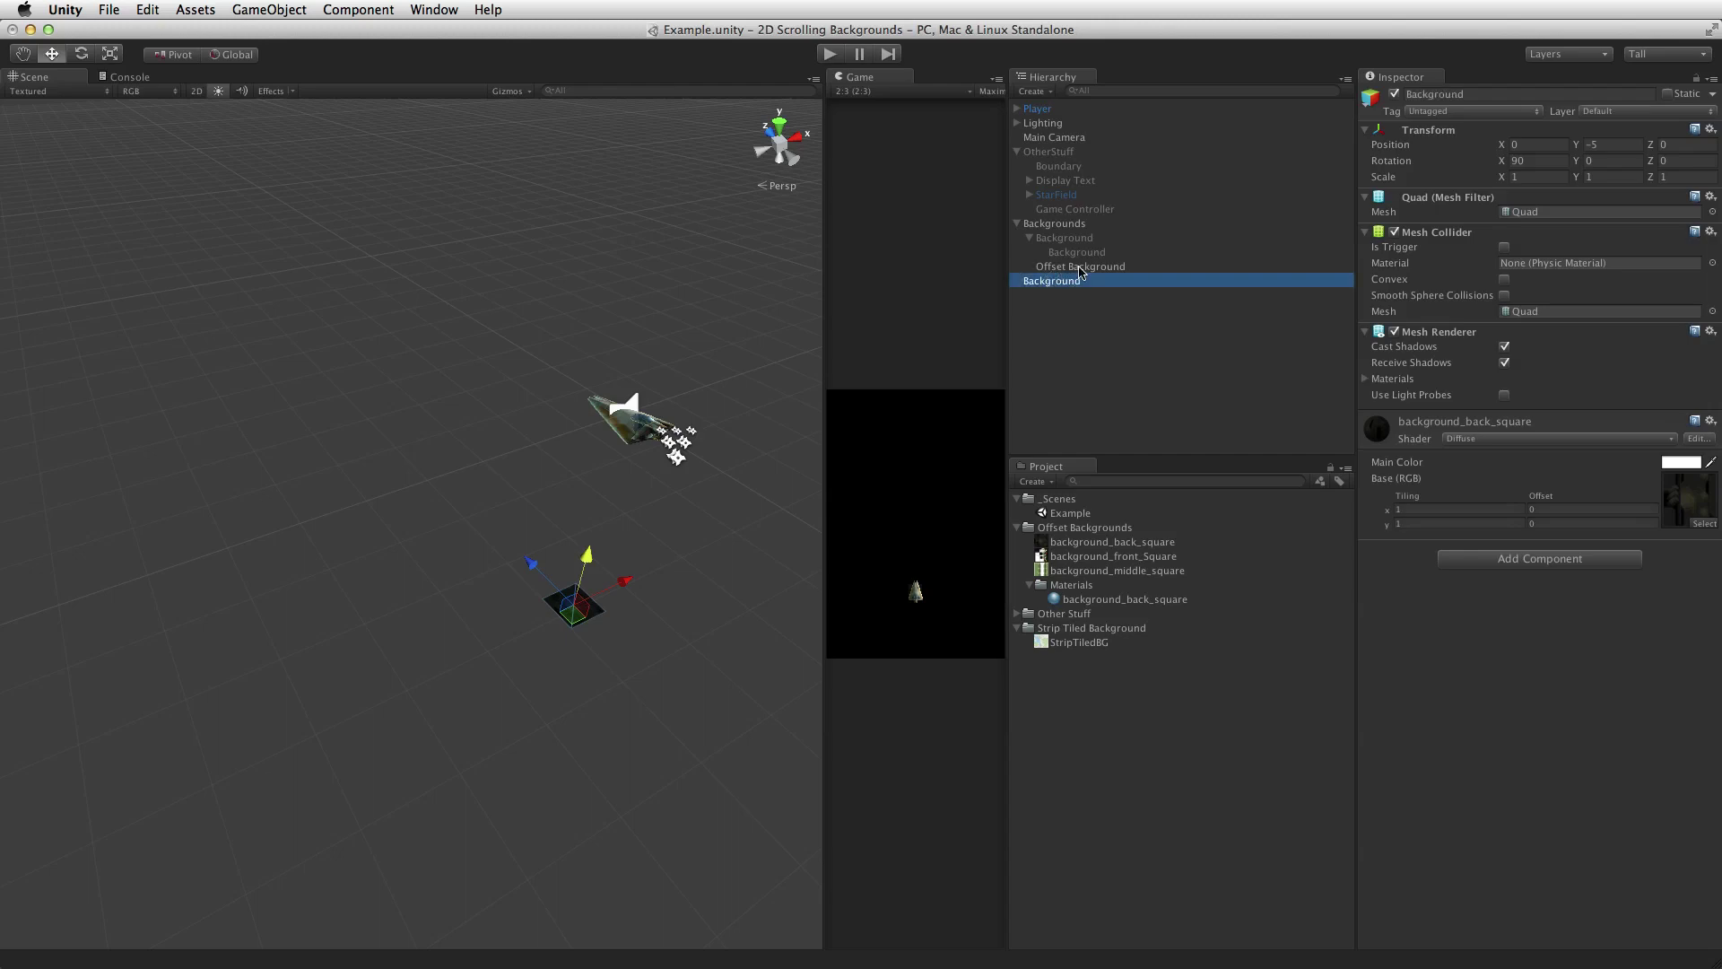
drag(1075, 281, 1133, 269)
- Enlarge the Game view and set the Background's X and Y scale to 30
alt+drag(657, 579, 571, 625)
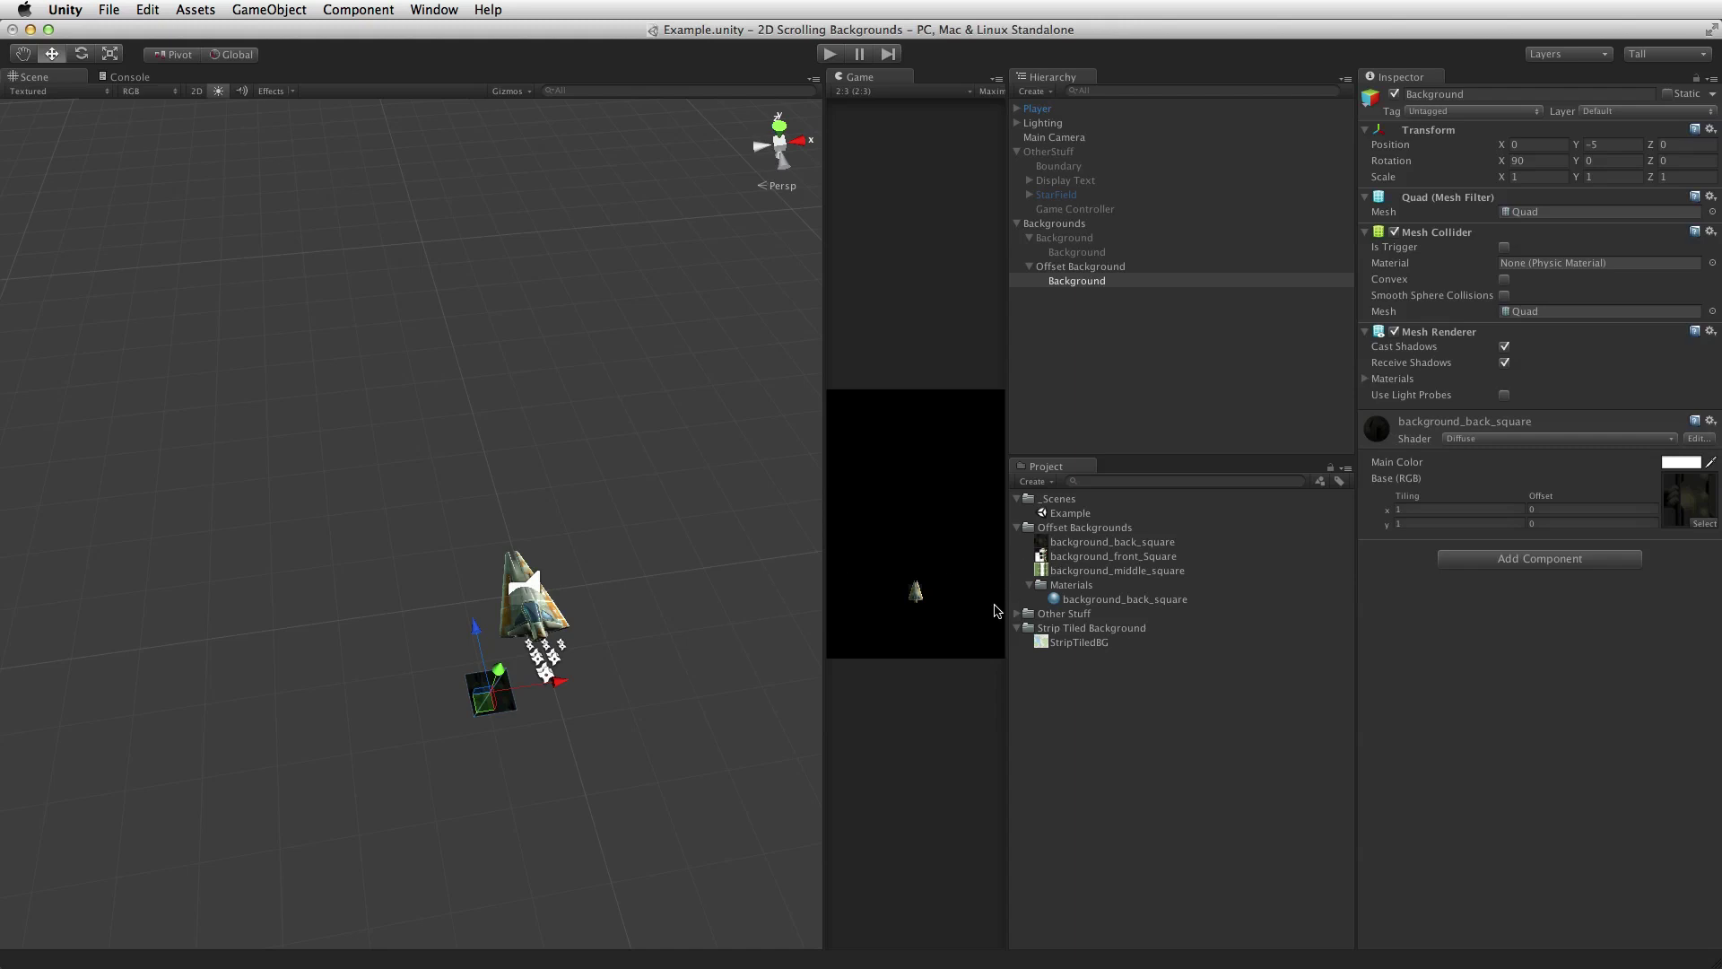
drag(823, 524, 526, 629)
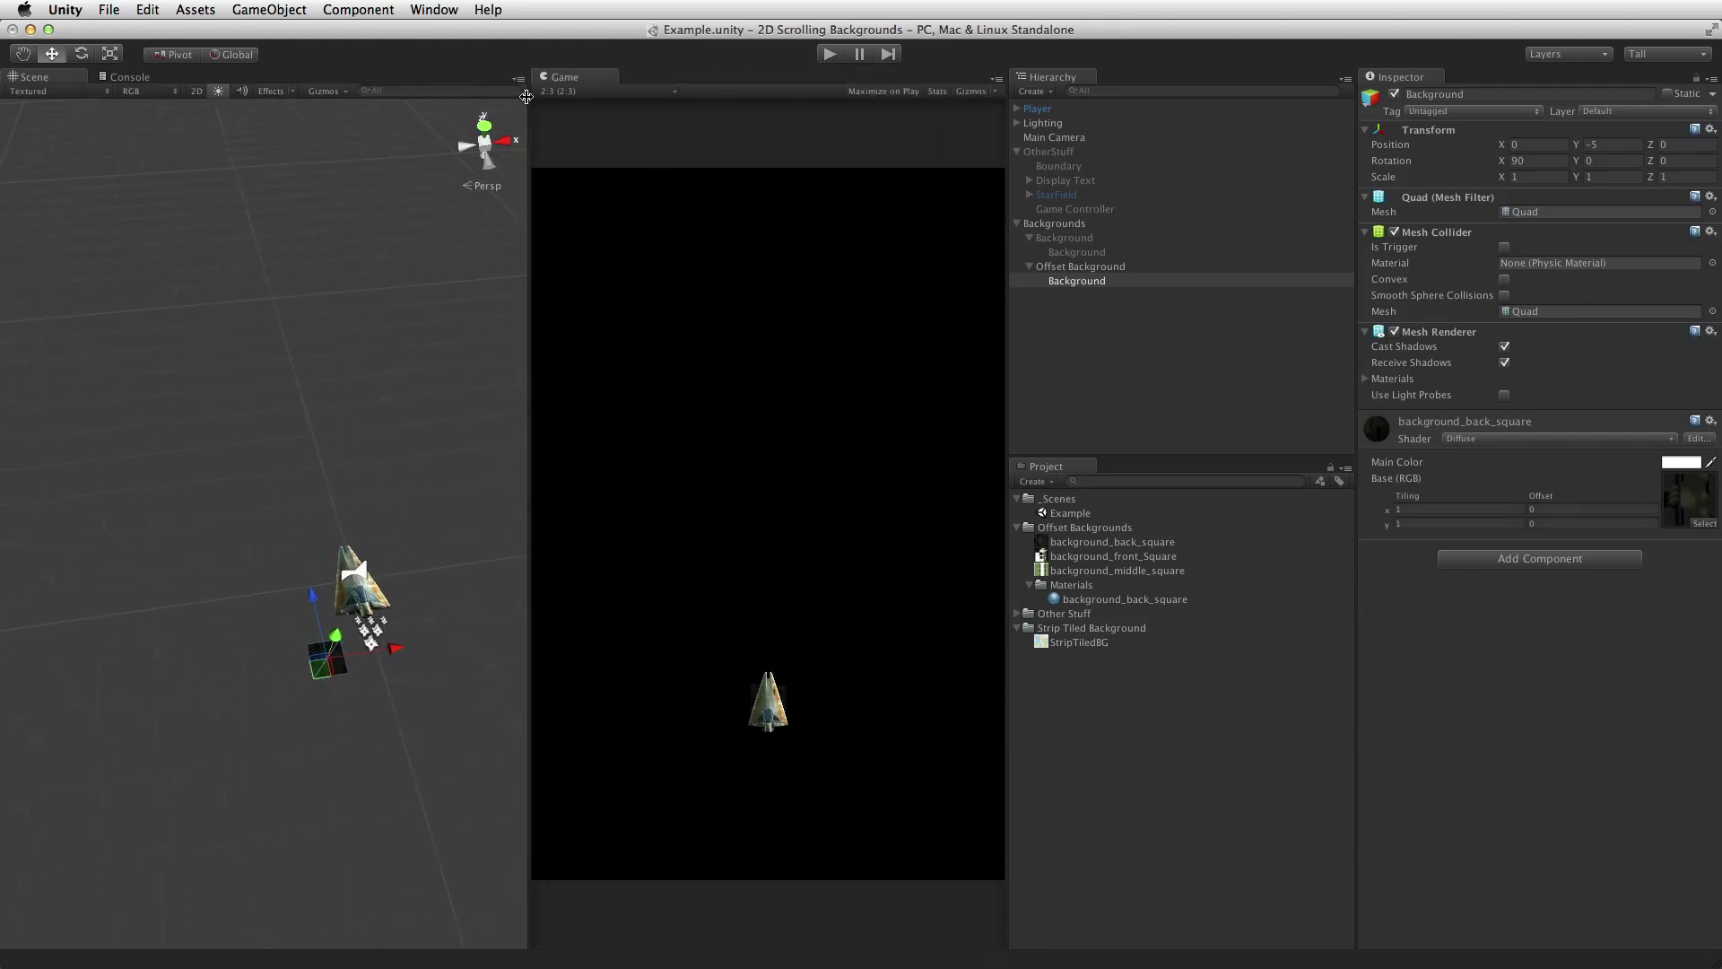
click(1513, 176)
text(30)
key(Tab)
text(30)
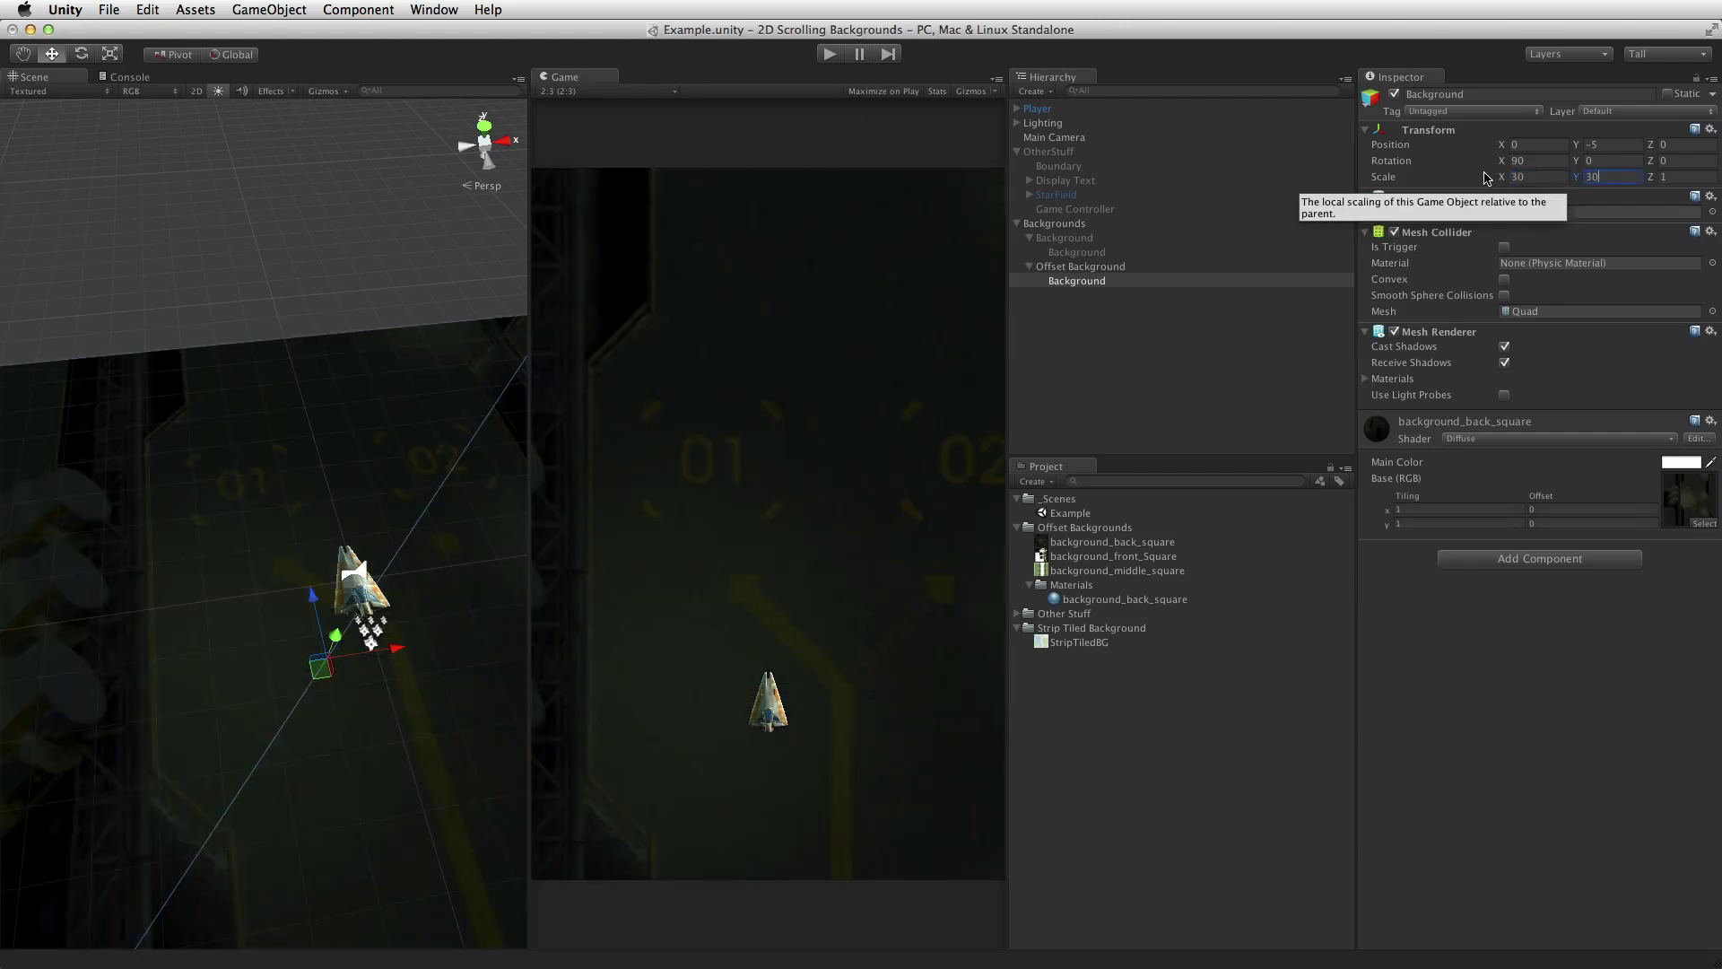
- Set the Game view's aspect to Upright (600x900) and widen the Game view further
click(565, 91)
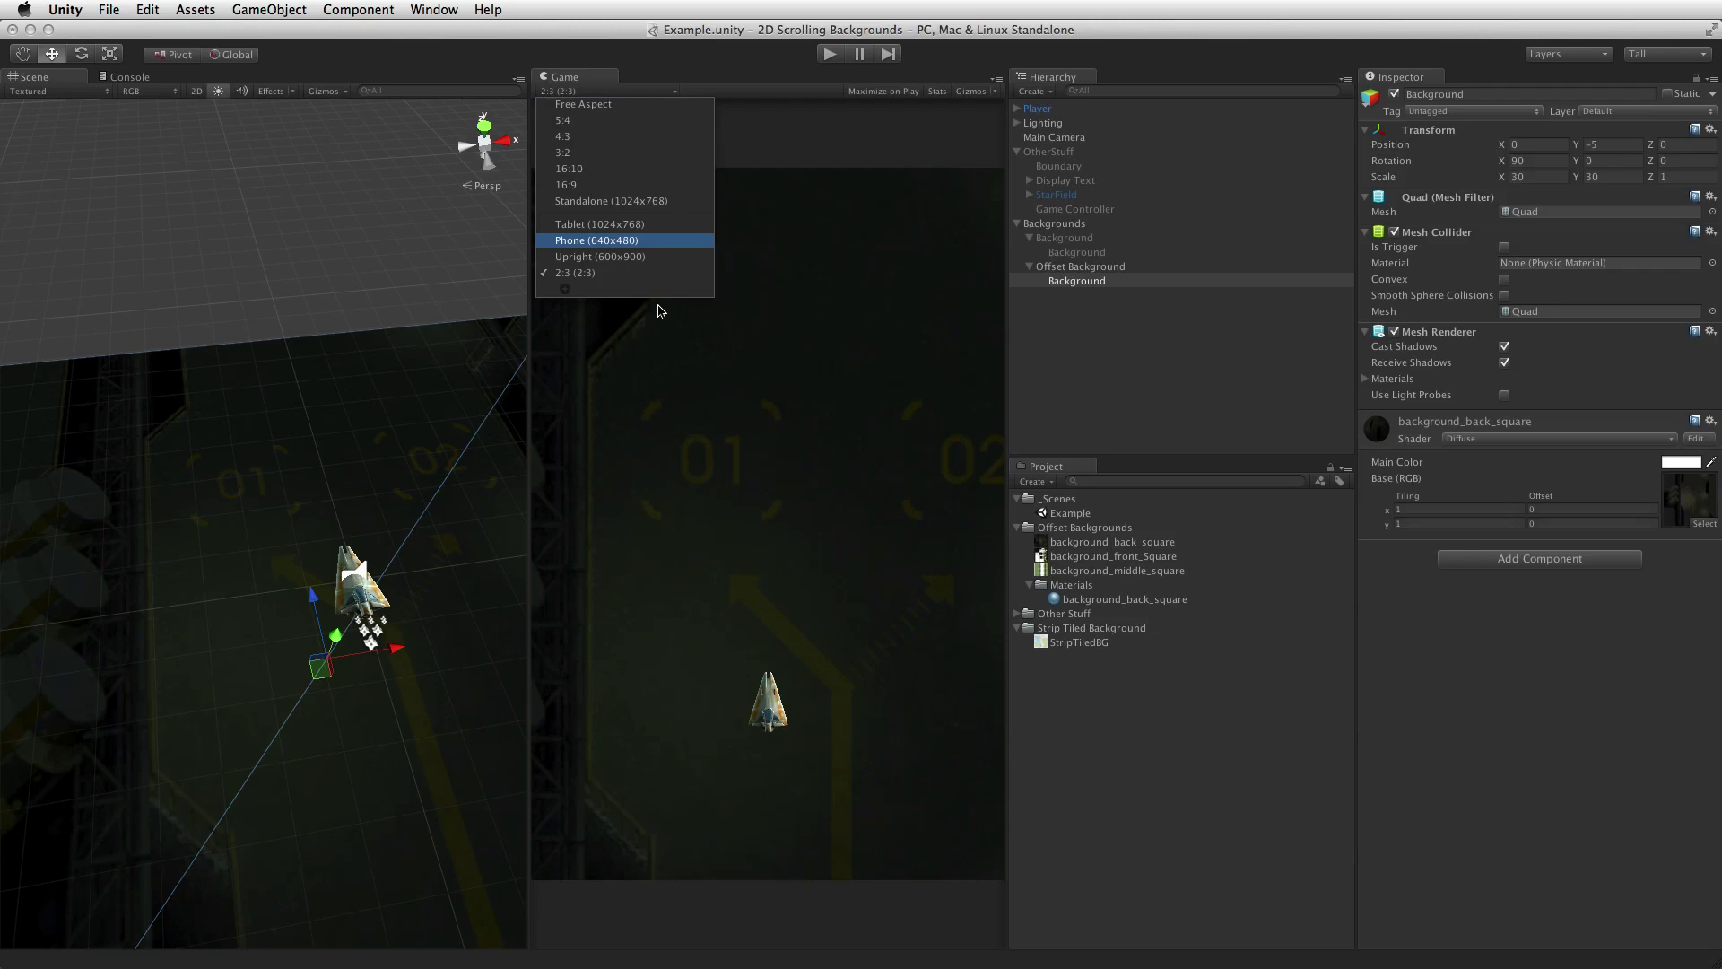
click(621, 257)
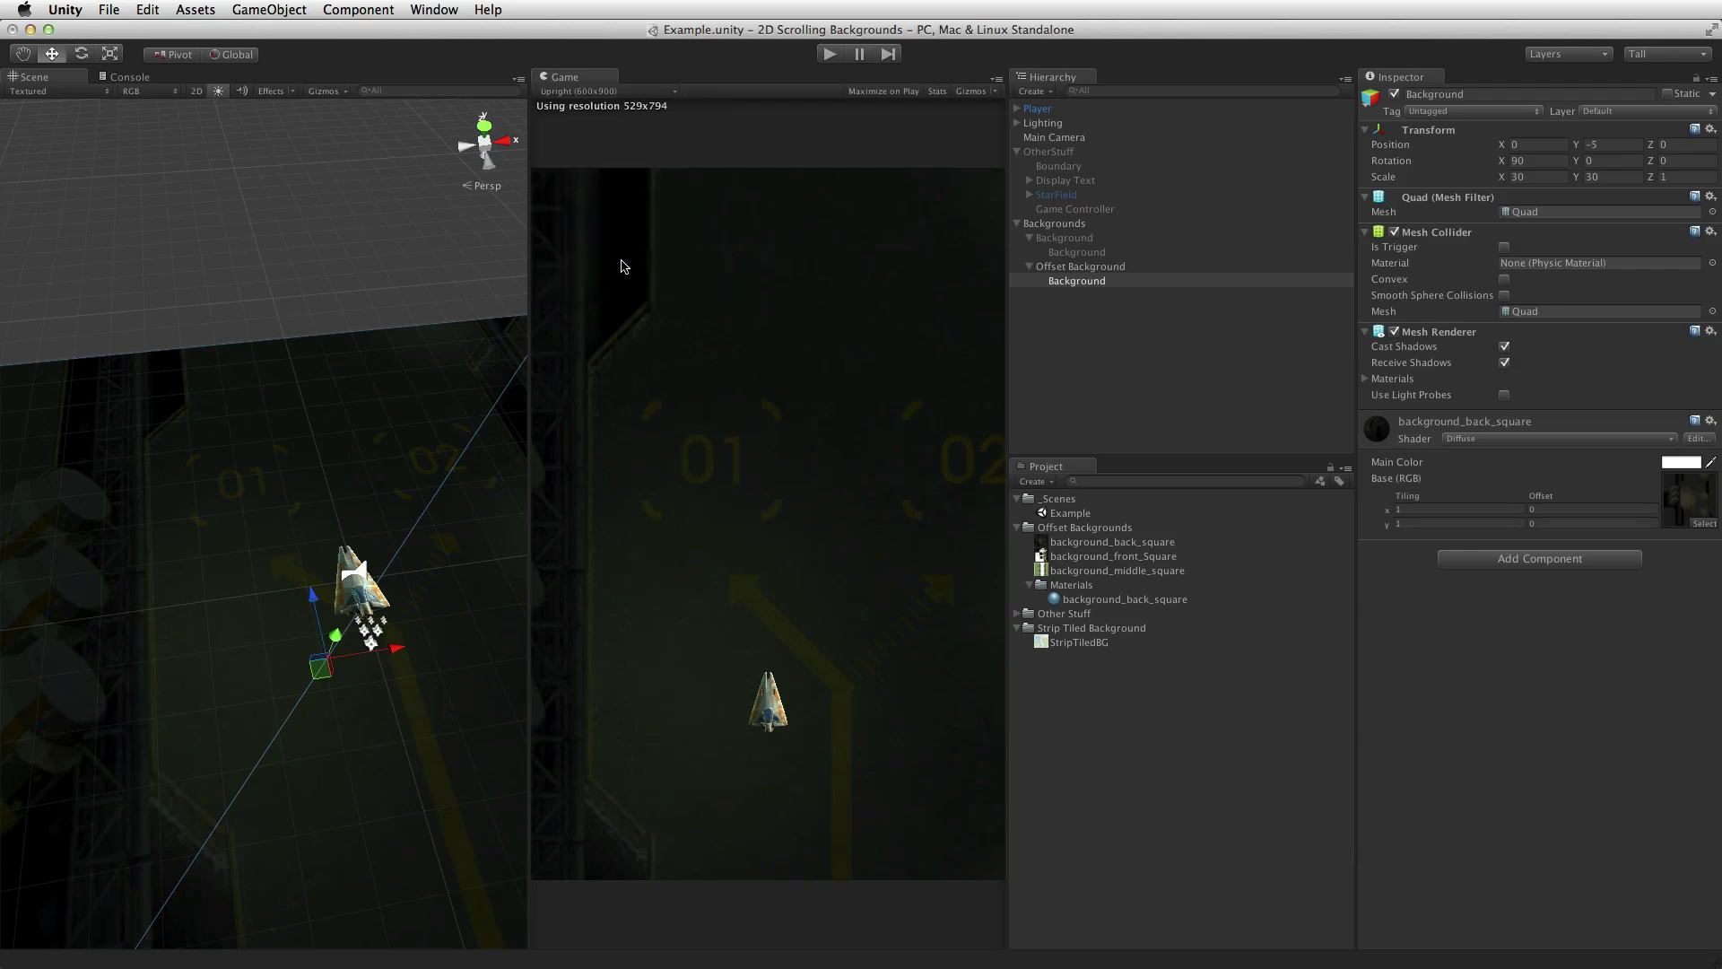
drag(530, 357, 395, 397)
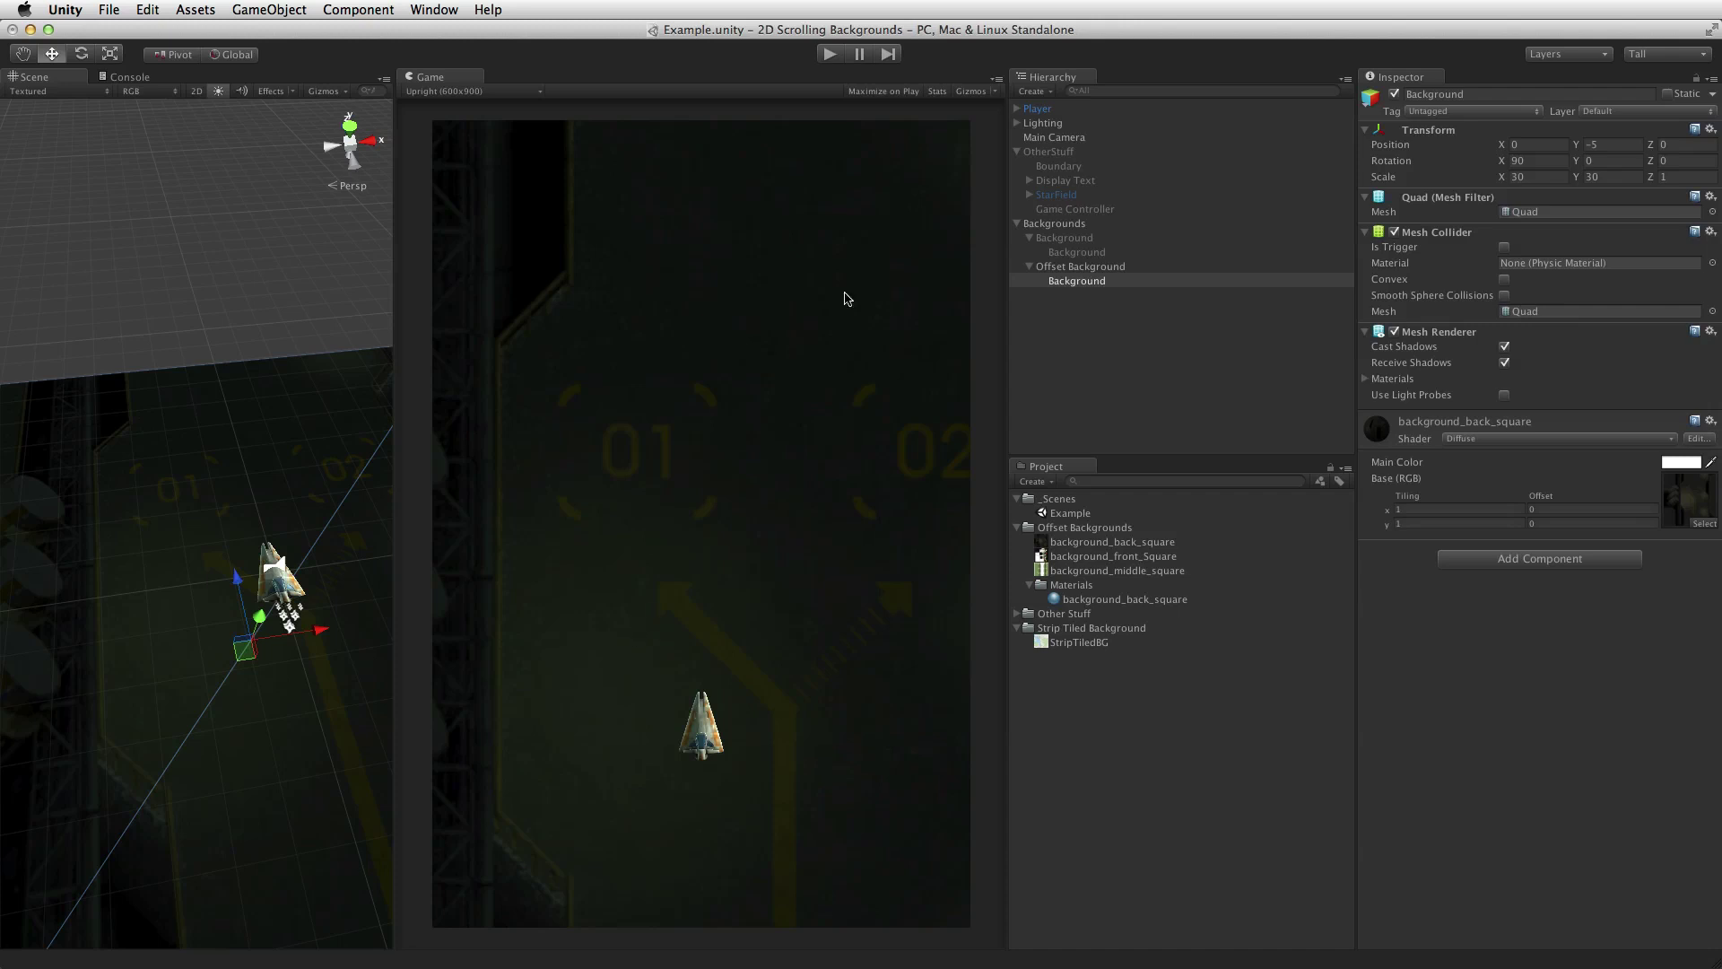
- Try an X and Y scale of 15 on the Background, then set both back to 30
click(1525, 176)
text(15)
key(Tab)
text(15)
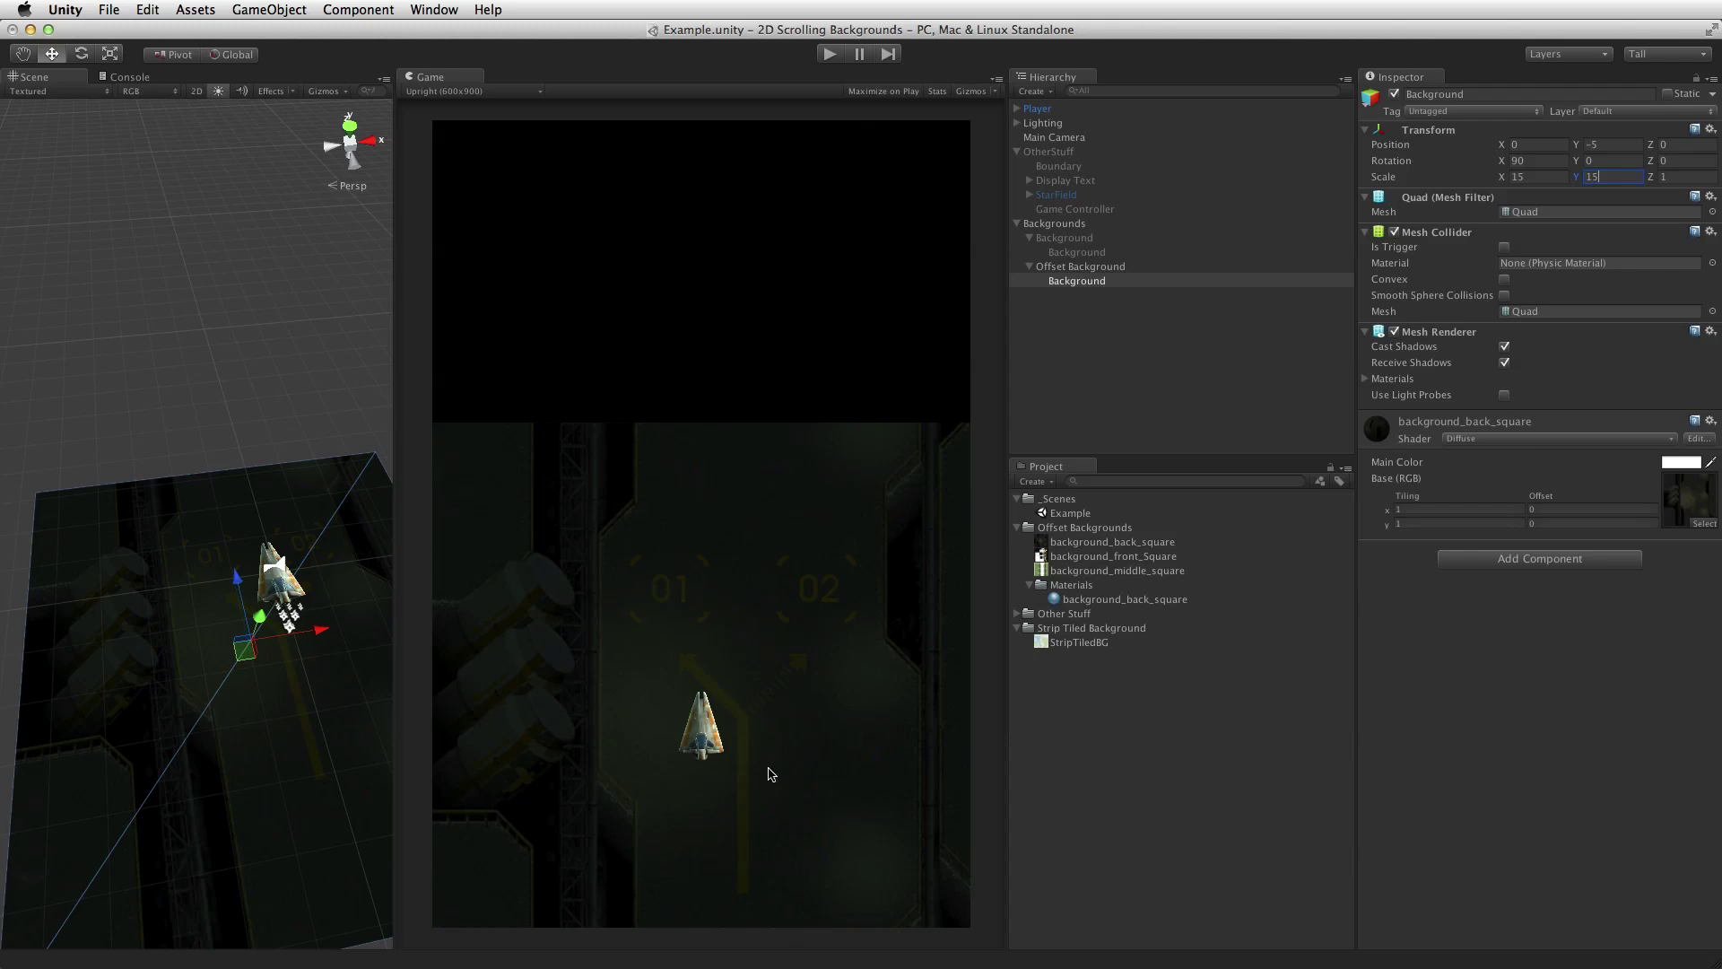
click(1525, 176)
text(30)
key(Tab)
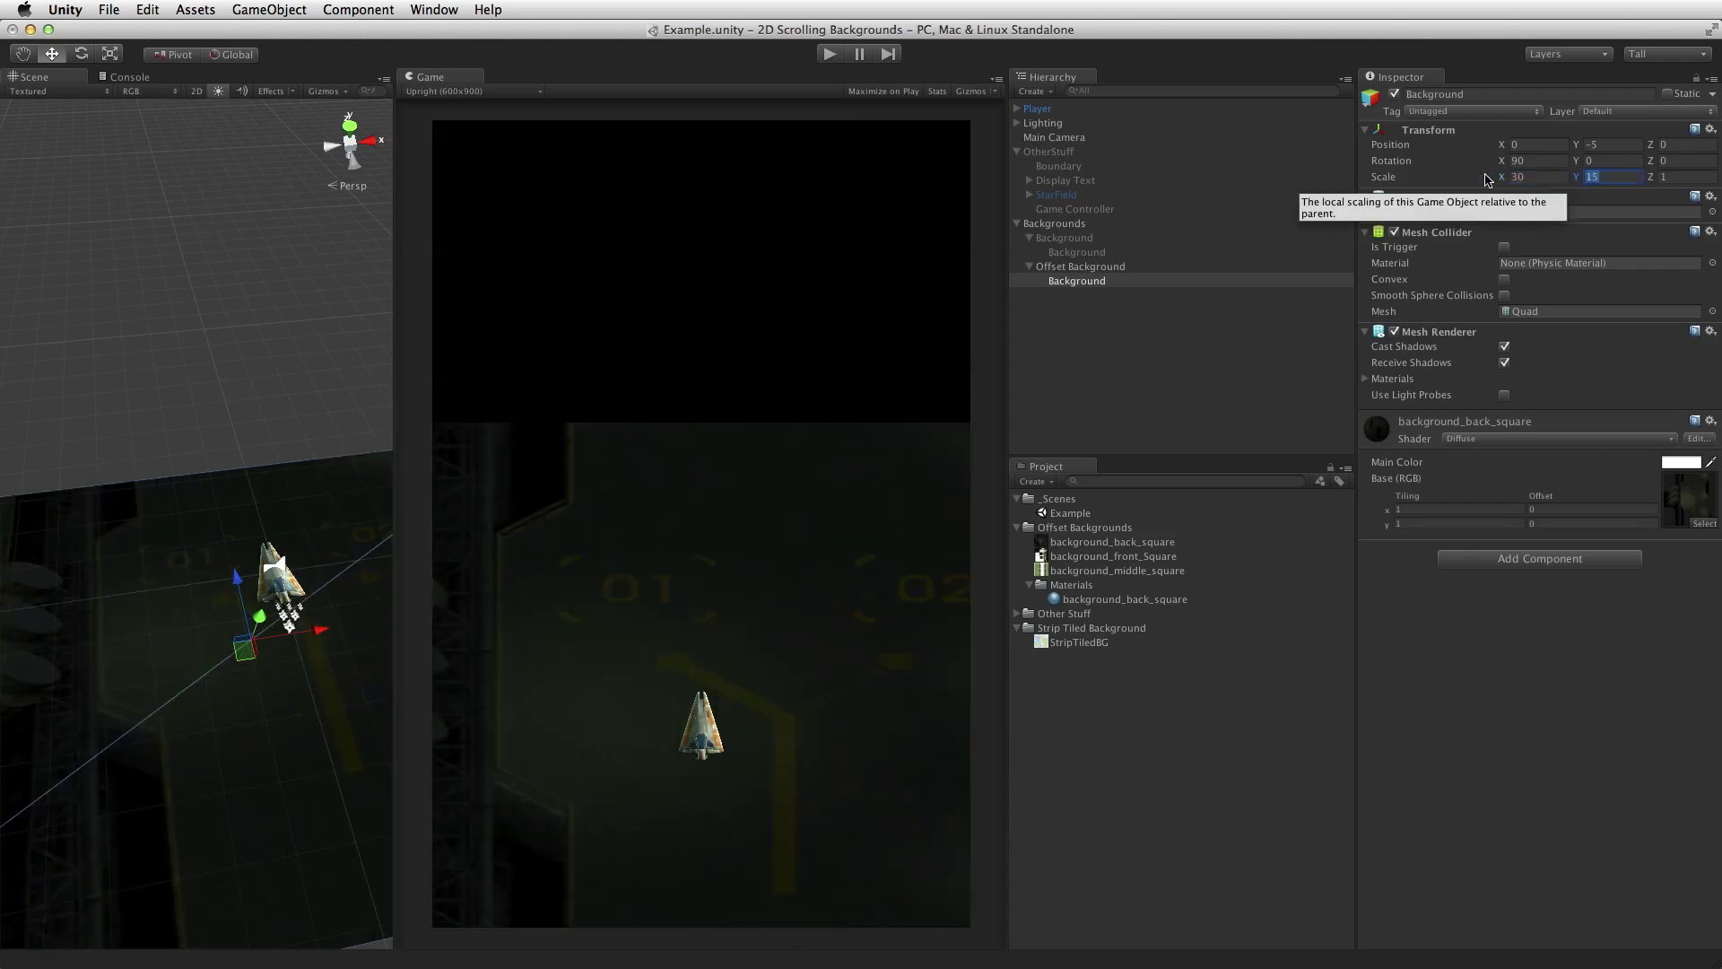
text(30)
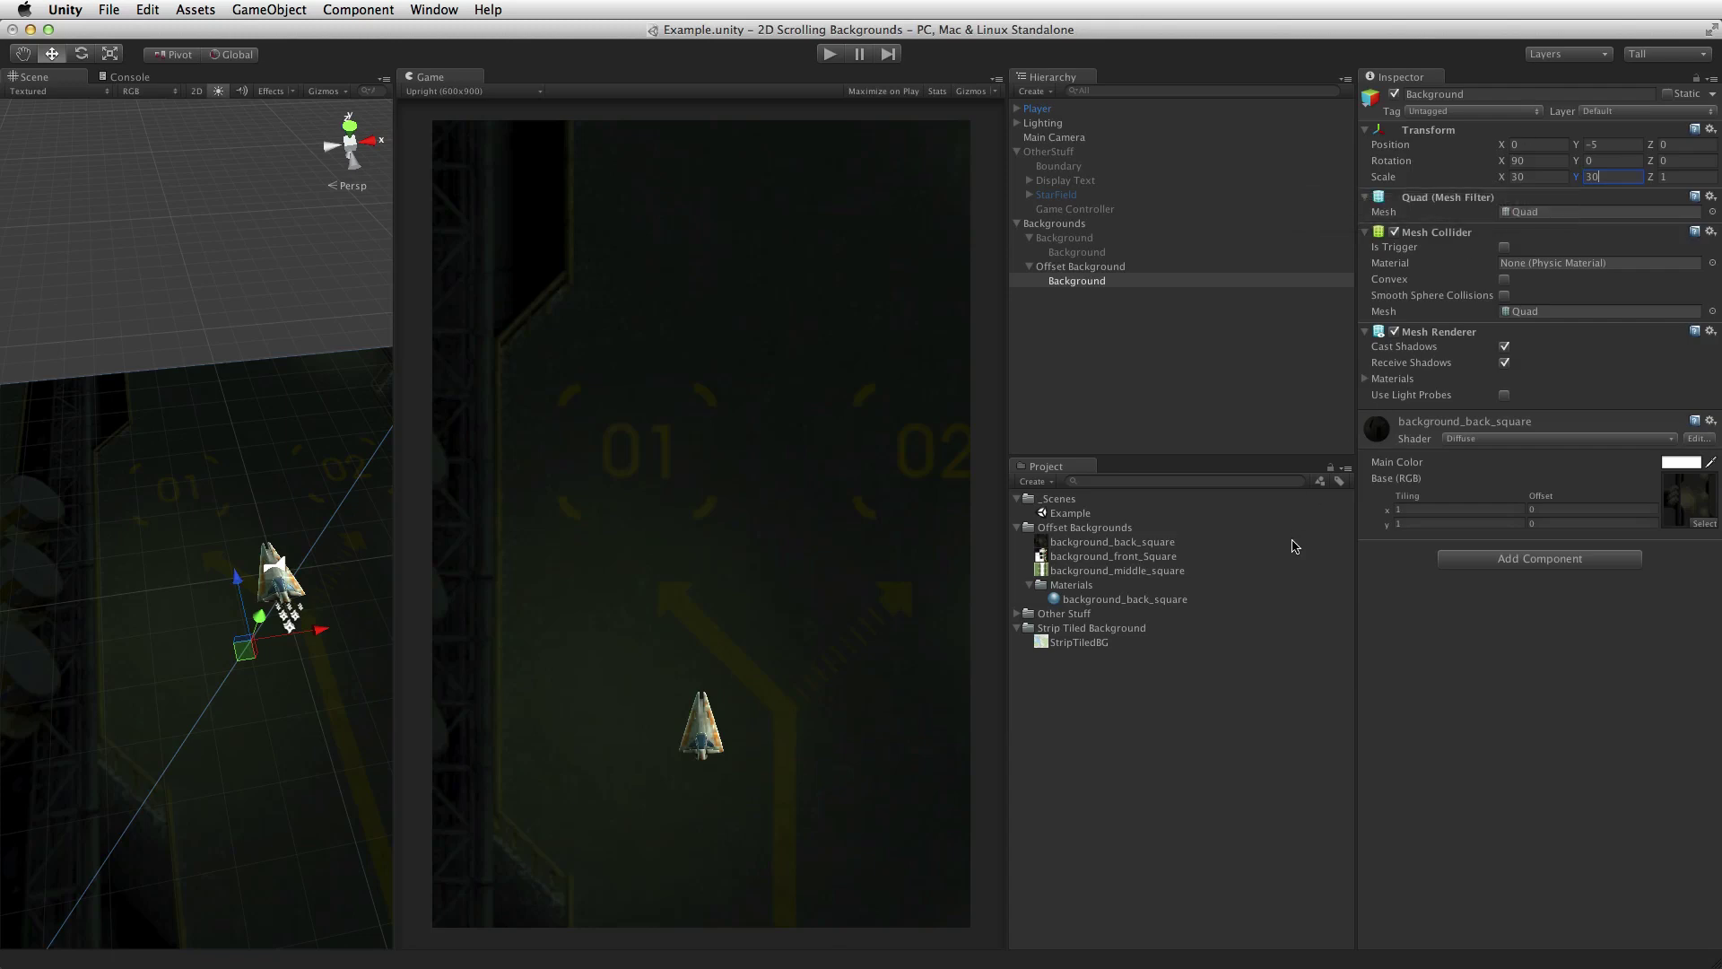
- Change the background_back_square material's shader to Unlit/Texture
click(1522, 439)
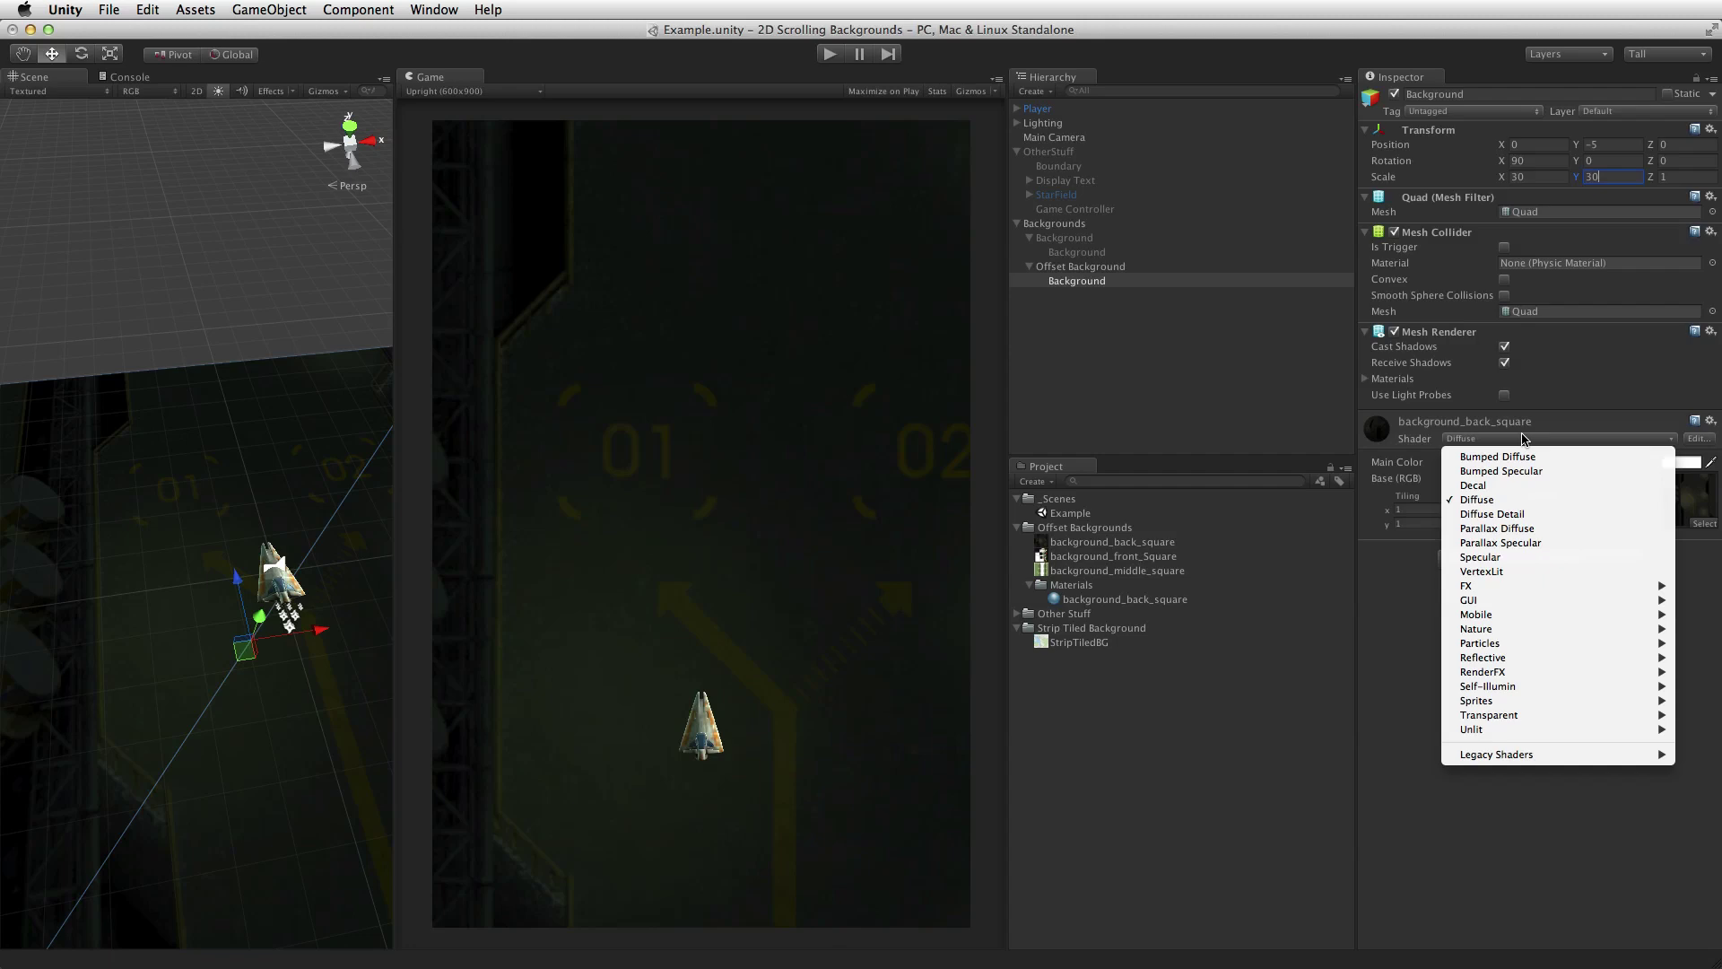
mouse_move(1507, 734)
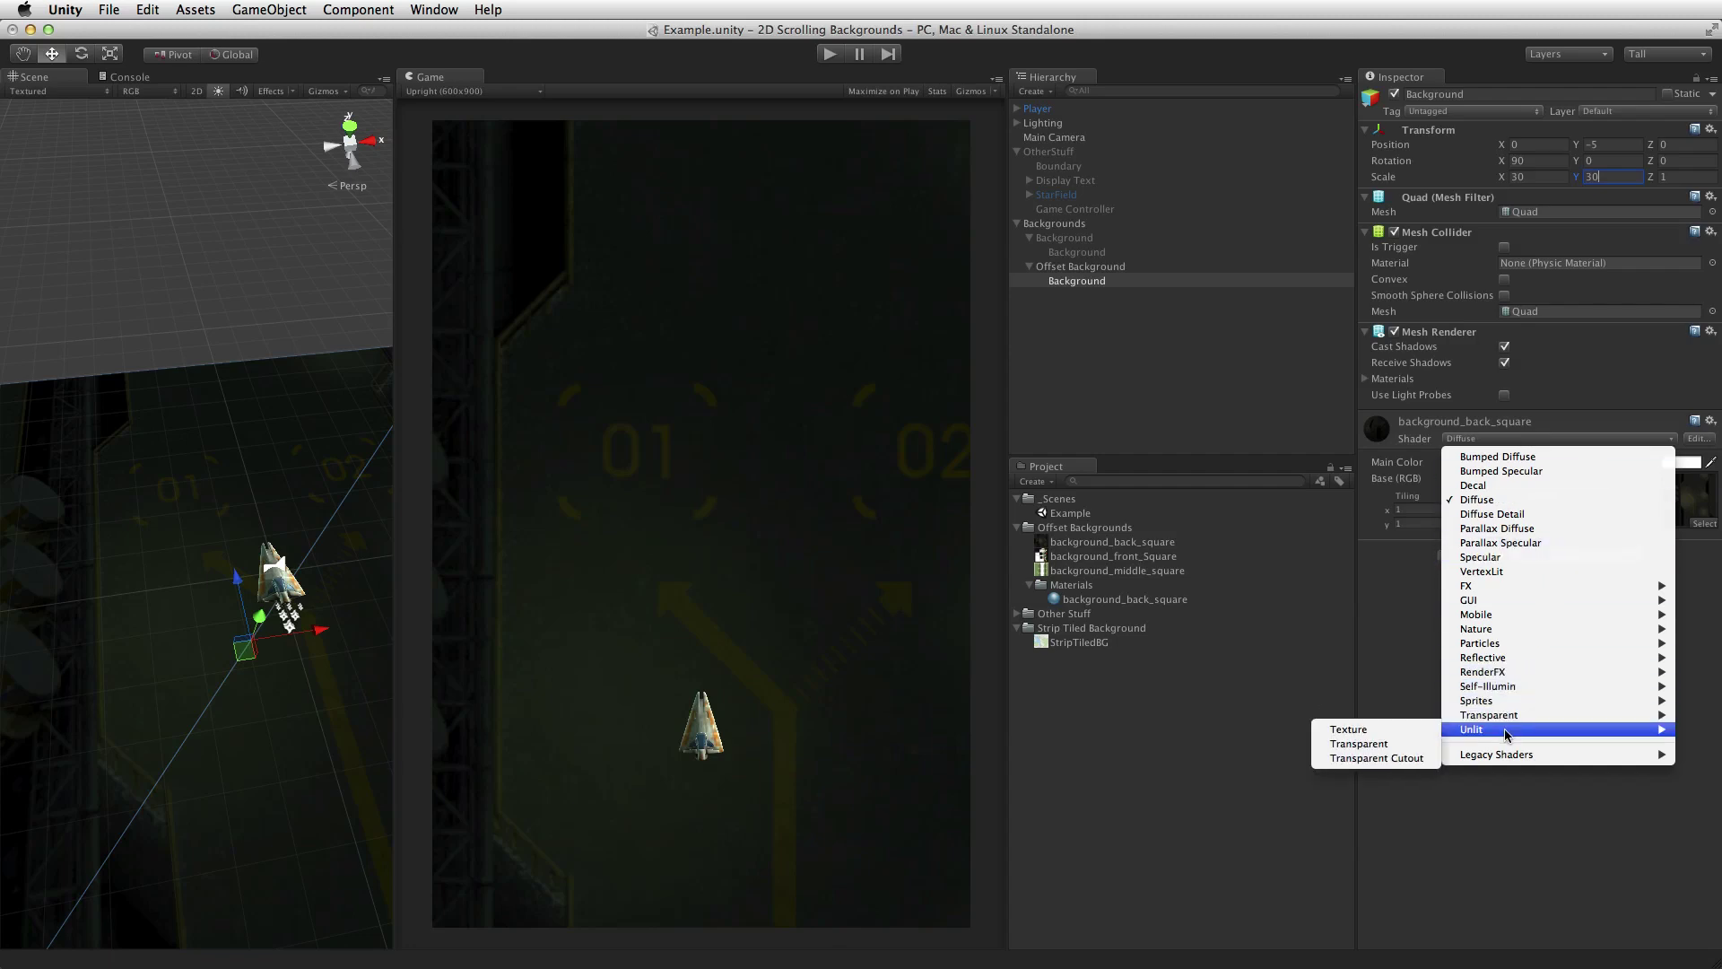
click(1388, 732)
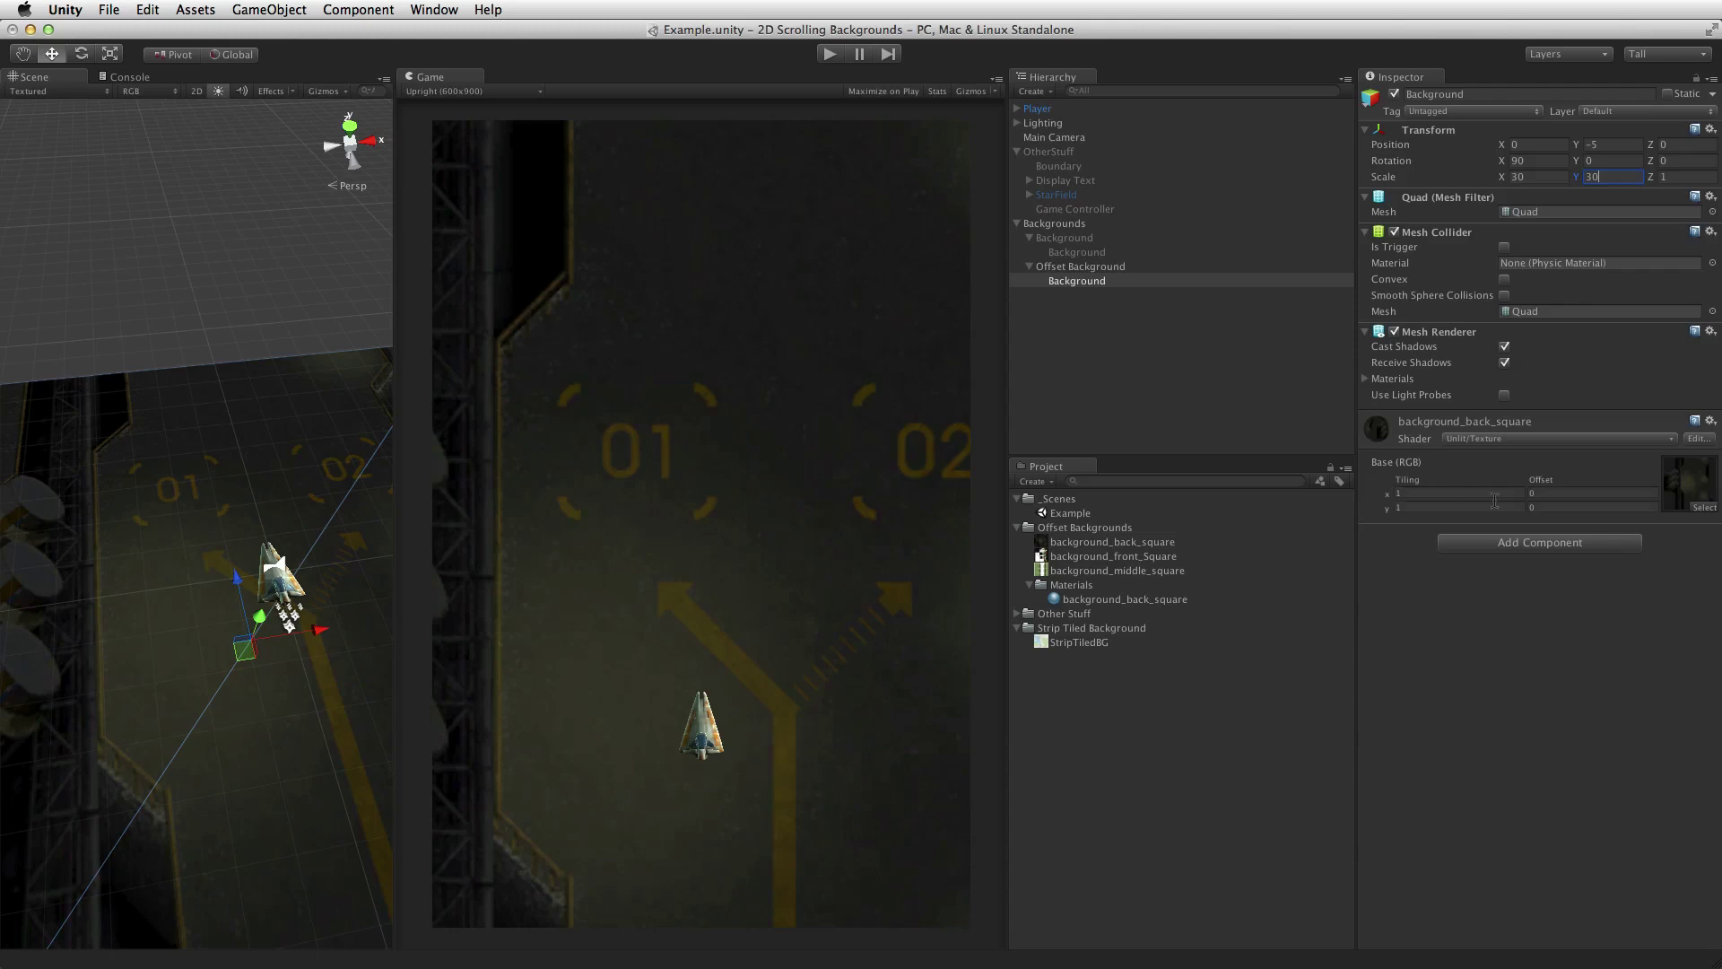
- Set the background_back_square texture's tiling to 2 in both X and Y
click(1389, 497)
text(2)
key(Tab)
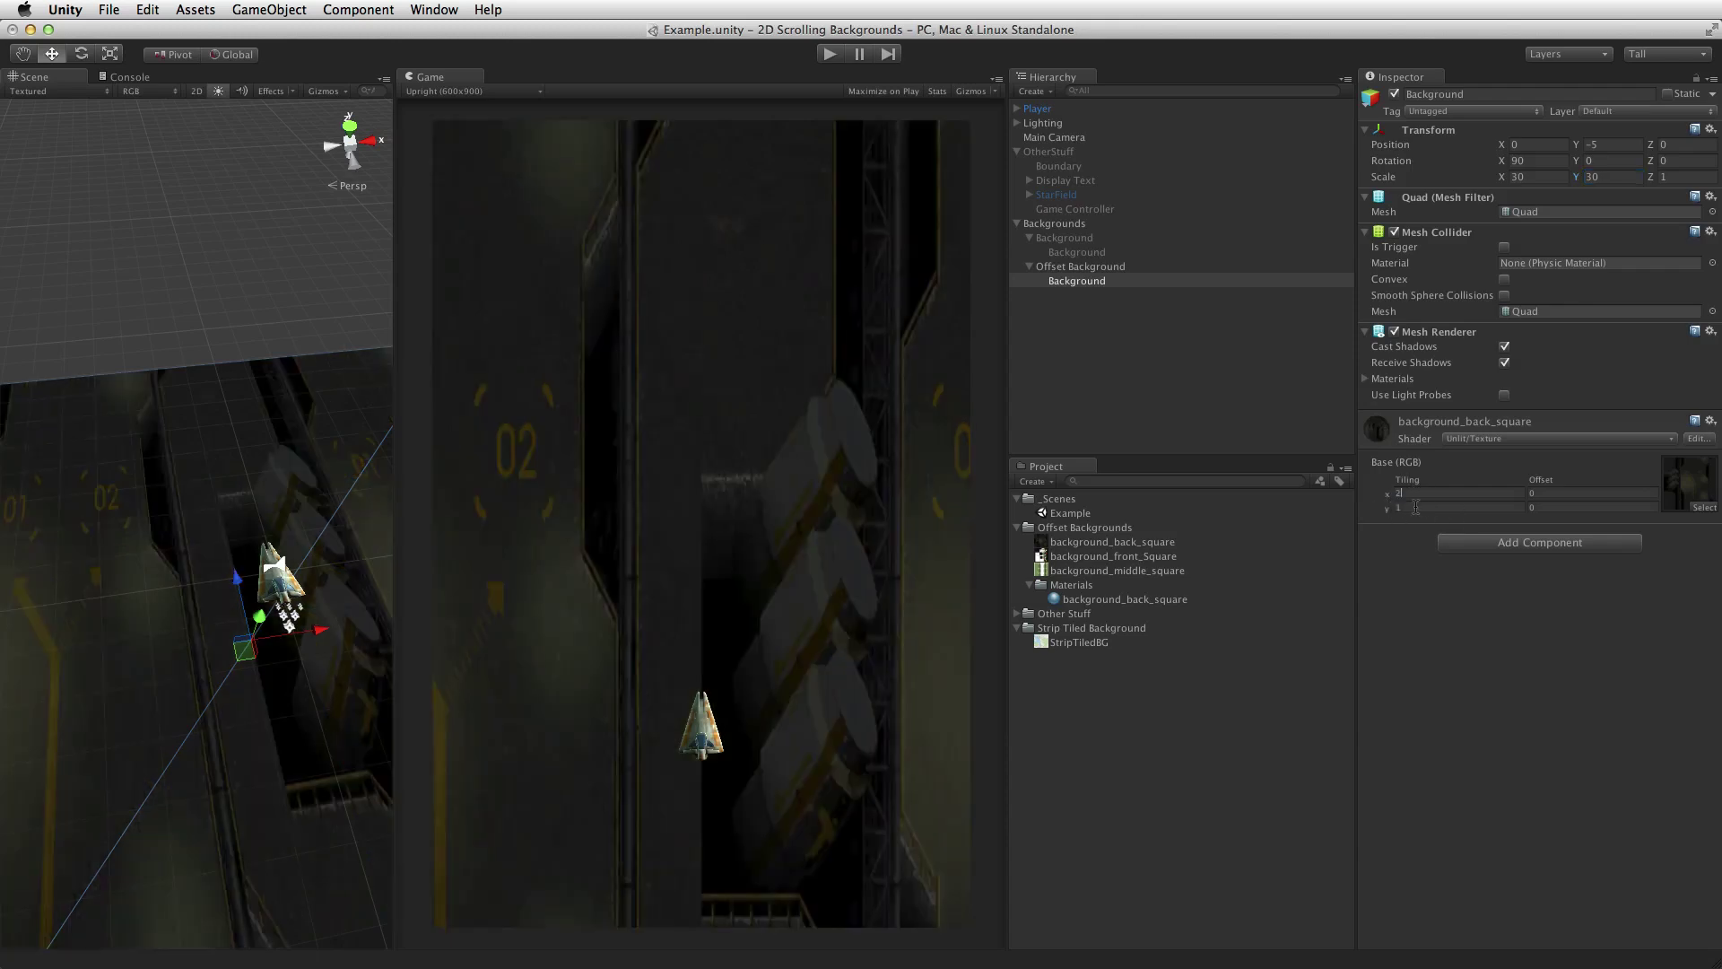
text(2)
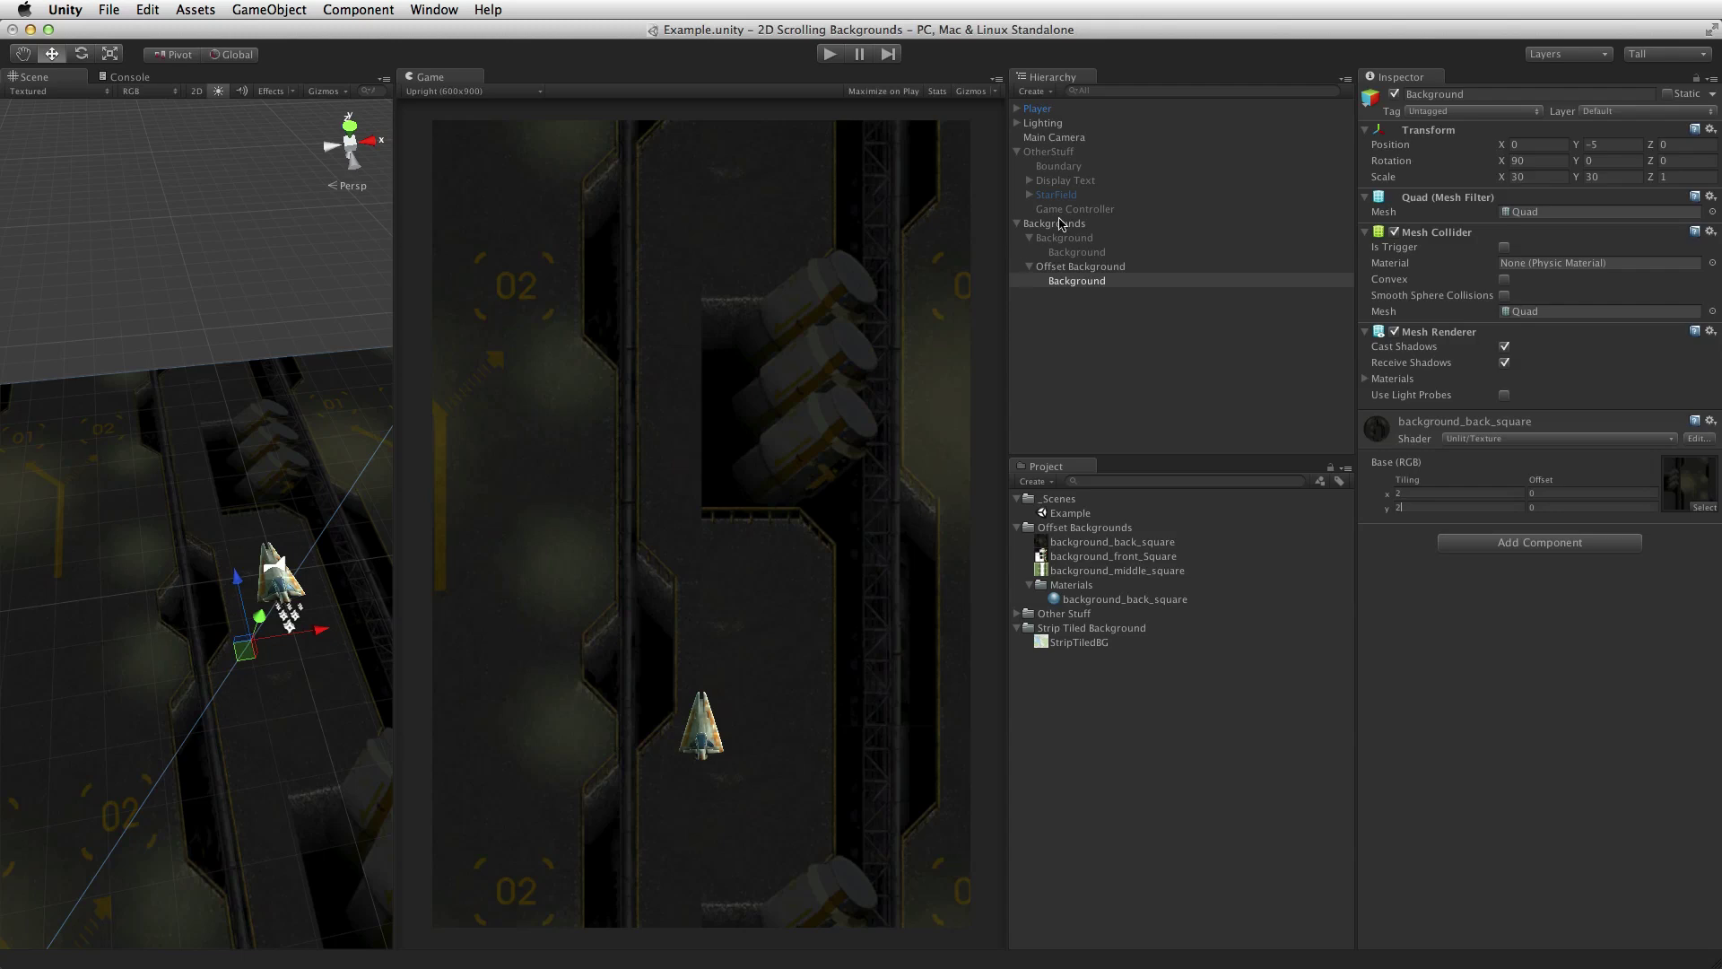
- Set the background texture's X offset to 0.5 and enlarge the Game view again
drag(395, 425, 745, 444)
scroll(456, 605, down, 5)
alt+drag(455, 606, 419, 718)
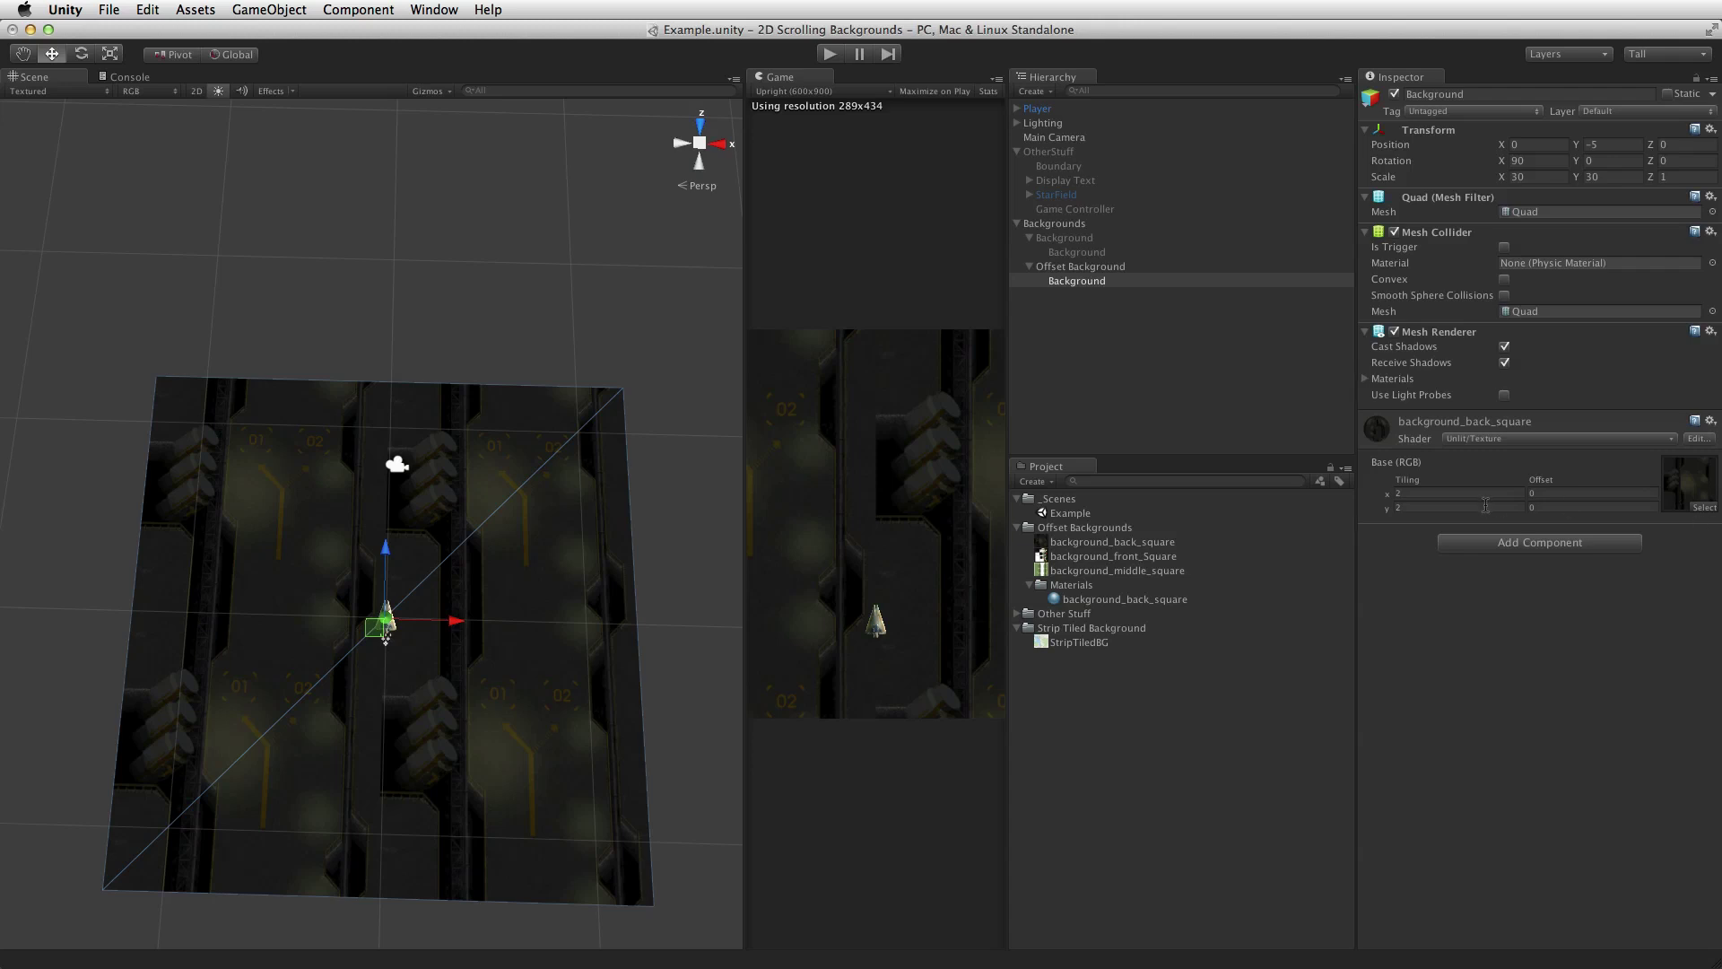
click(1532, 492)
text(0.5)
key(Return)
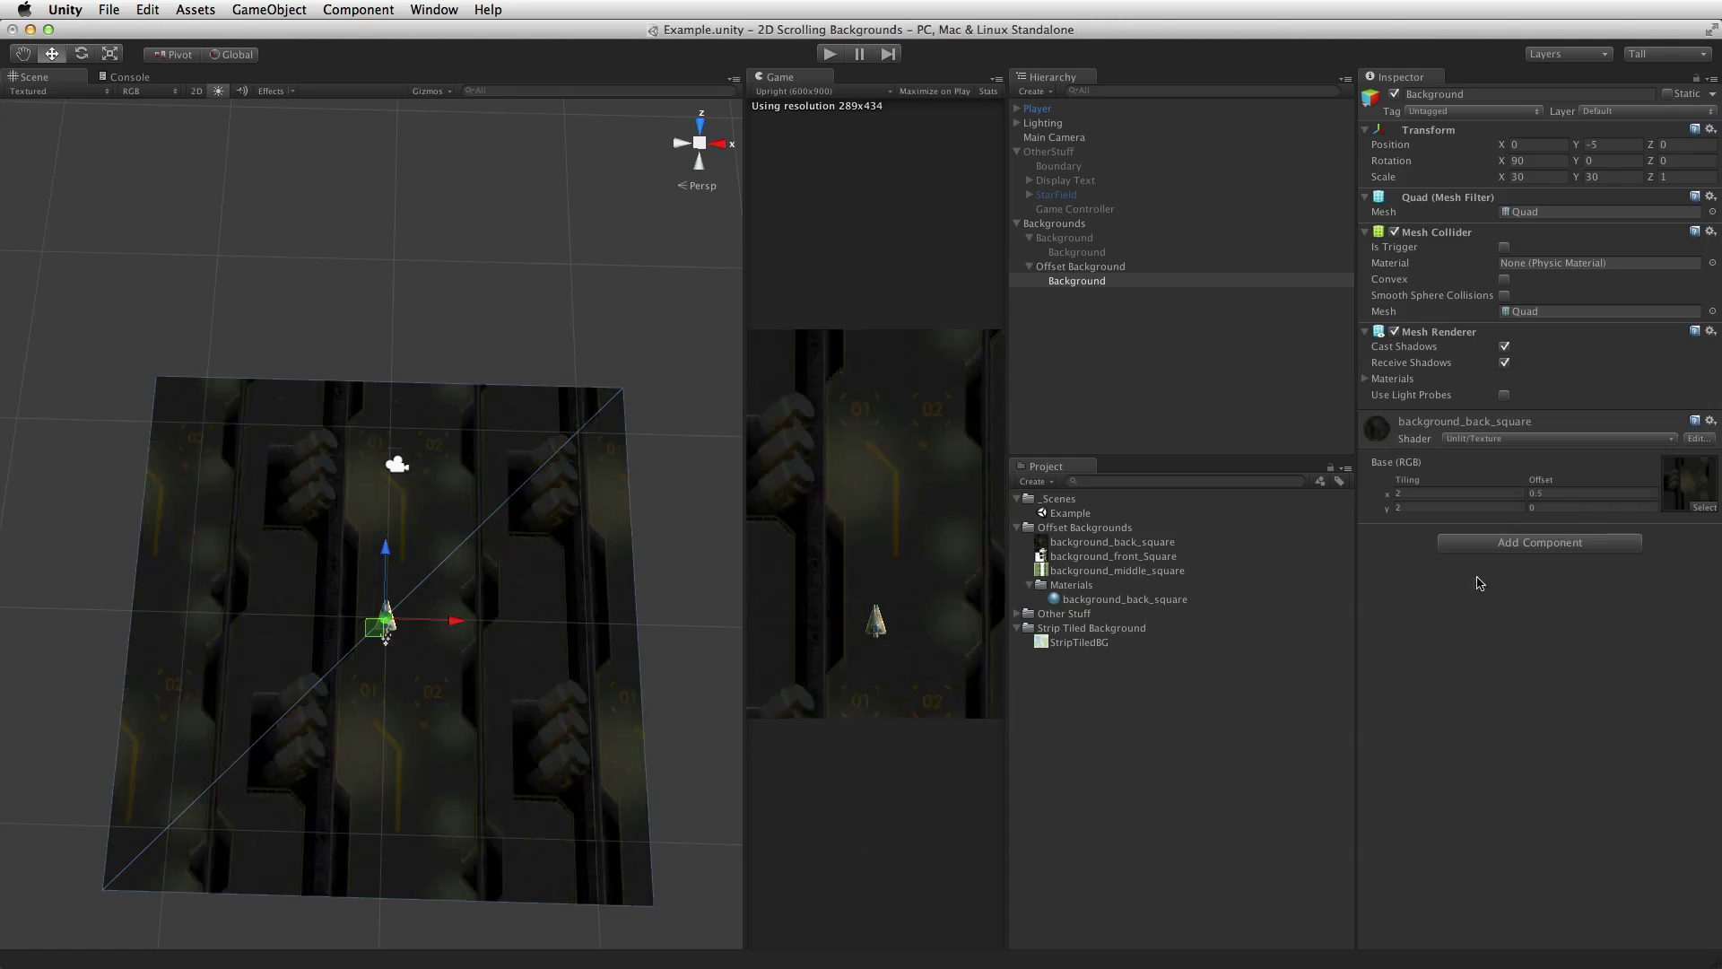
drag(743, 582, 321, 634)
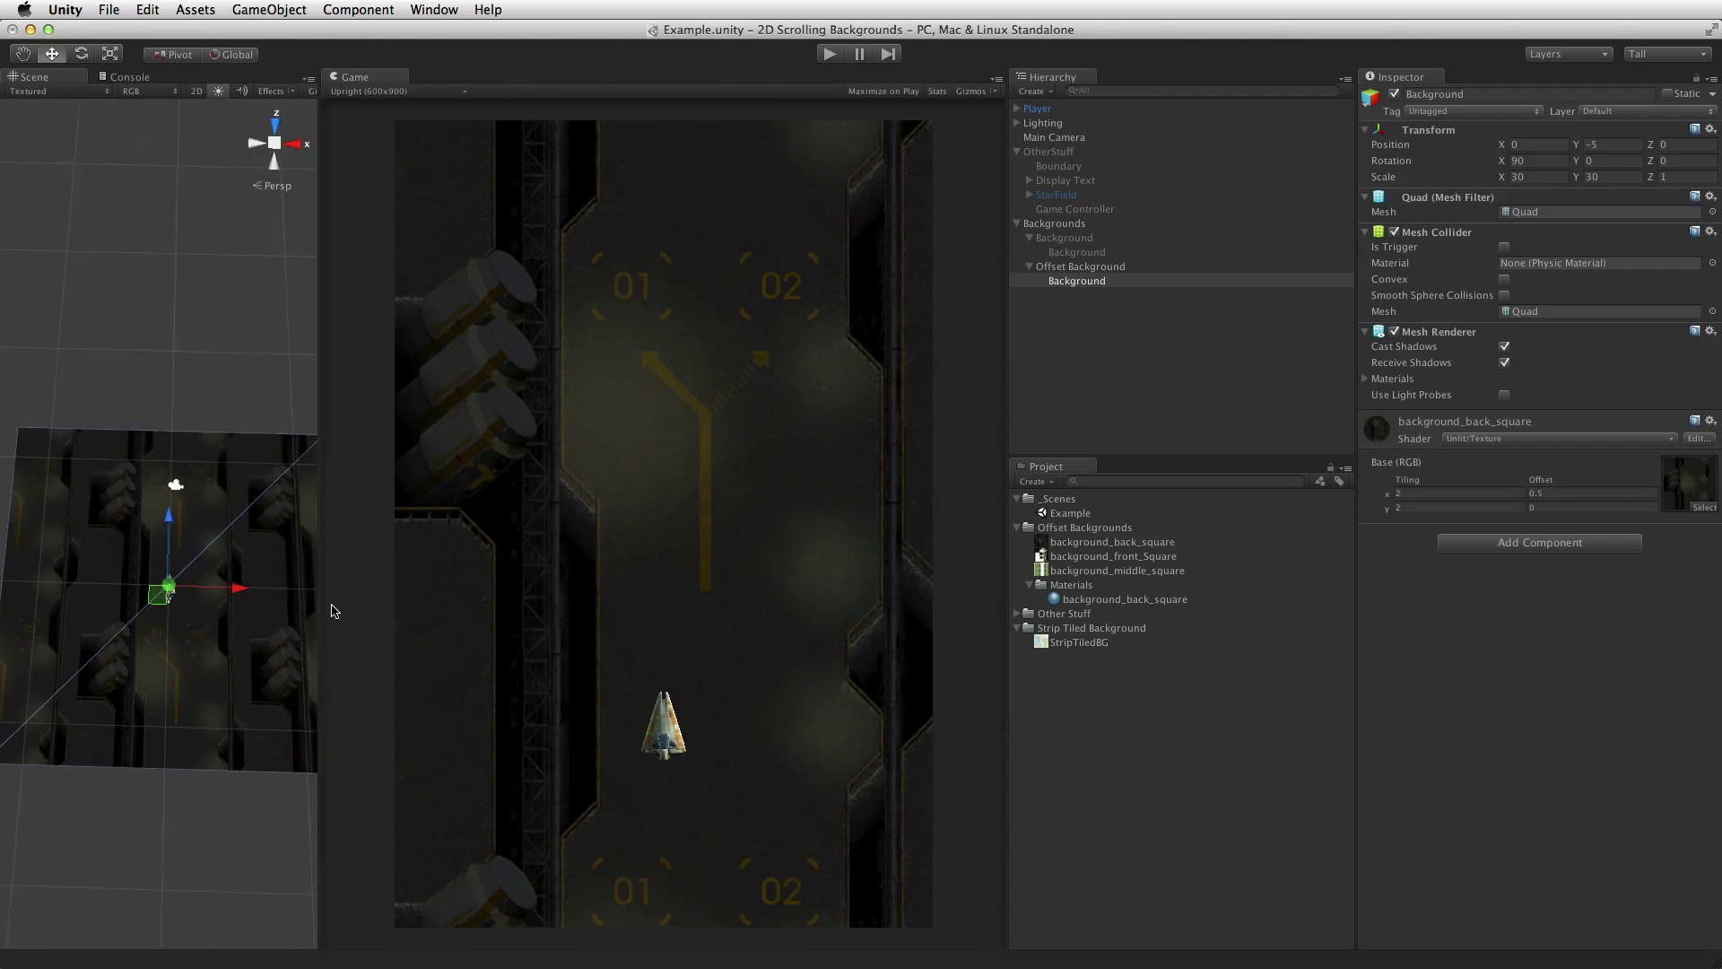
drag(321, 610, 420, 608)
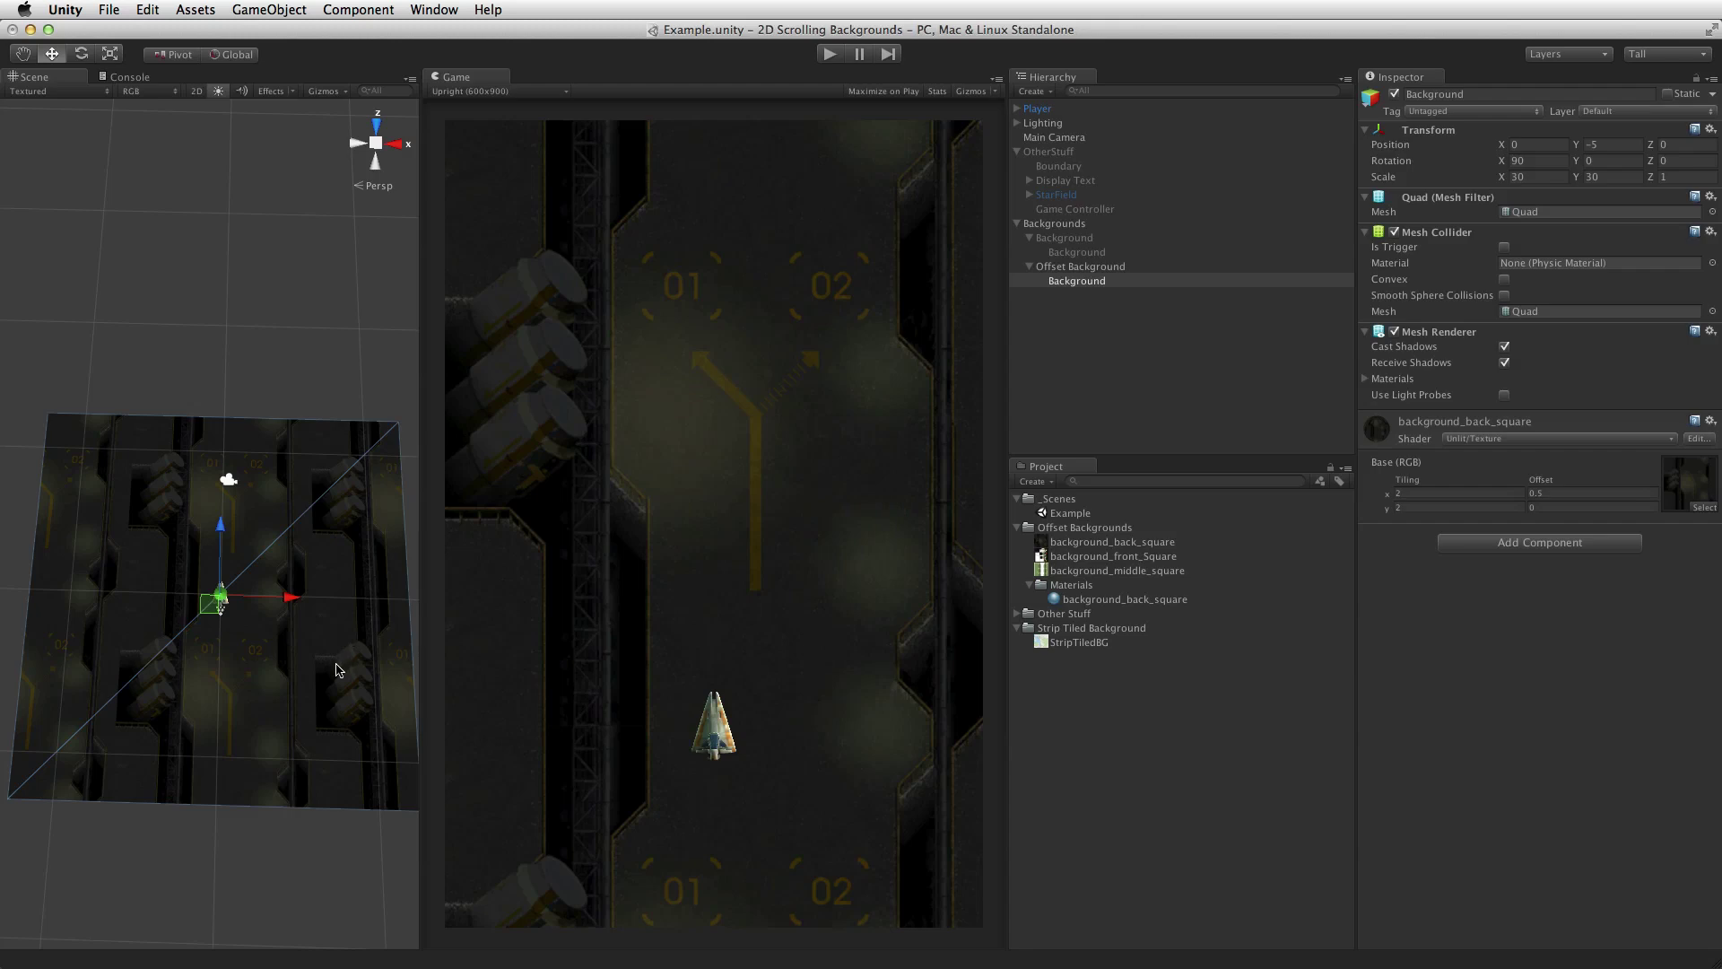
- Try Y offsets of .1, .2 and .3 on the background texture, then return the Y offset to 0
click(1501, 438)
click(1504, 442)
click(1546, 510)
text(.1)
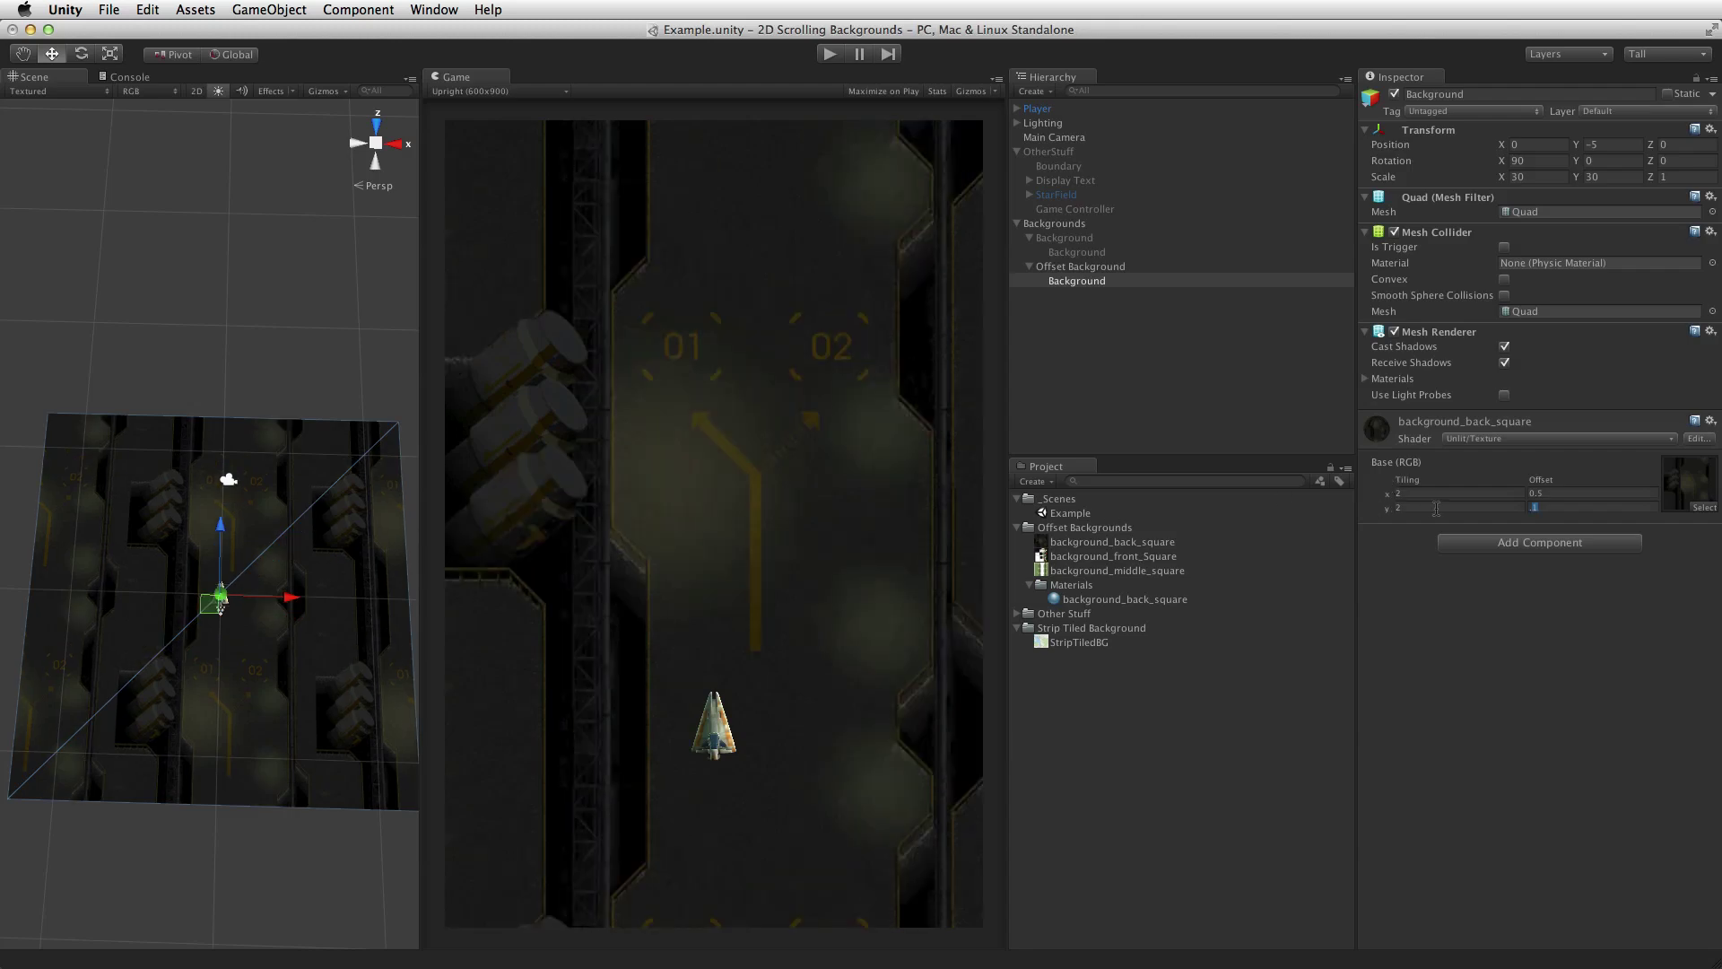
key(BackSpace)
text(2)
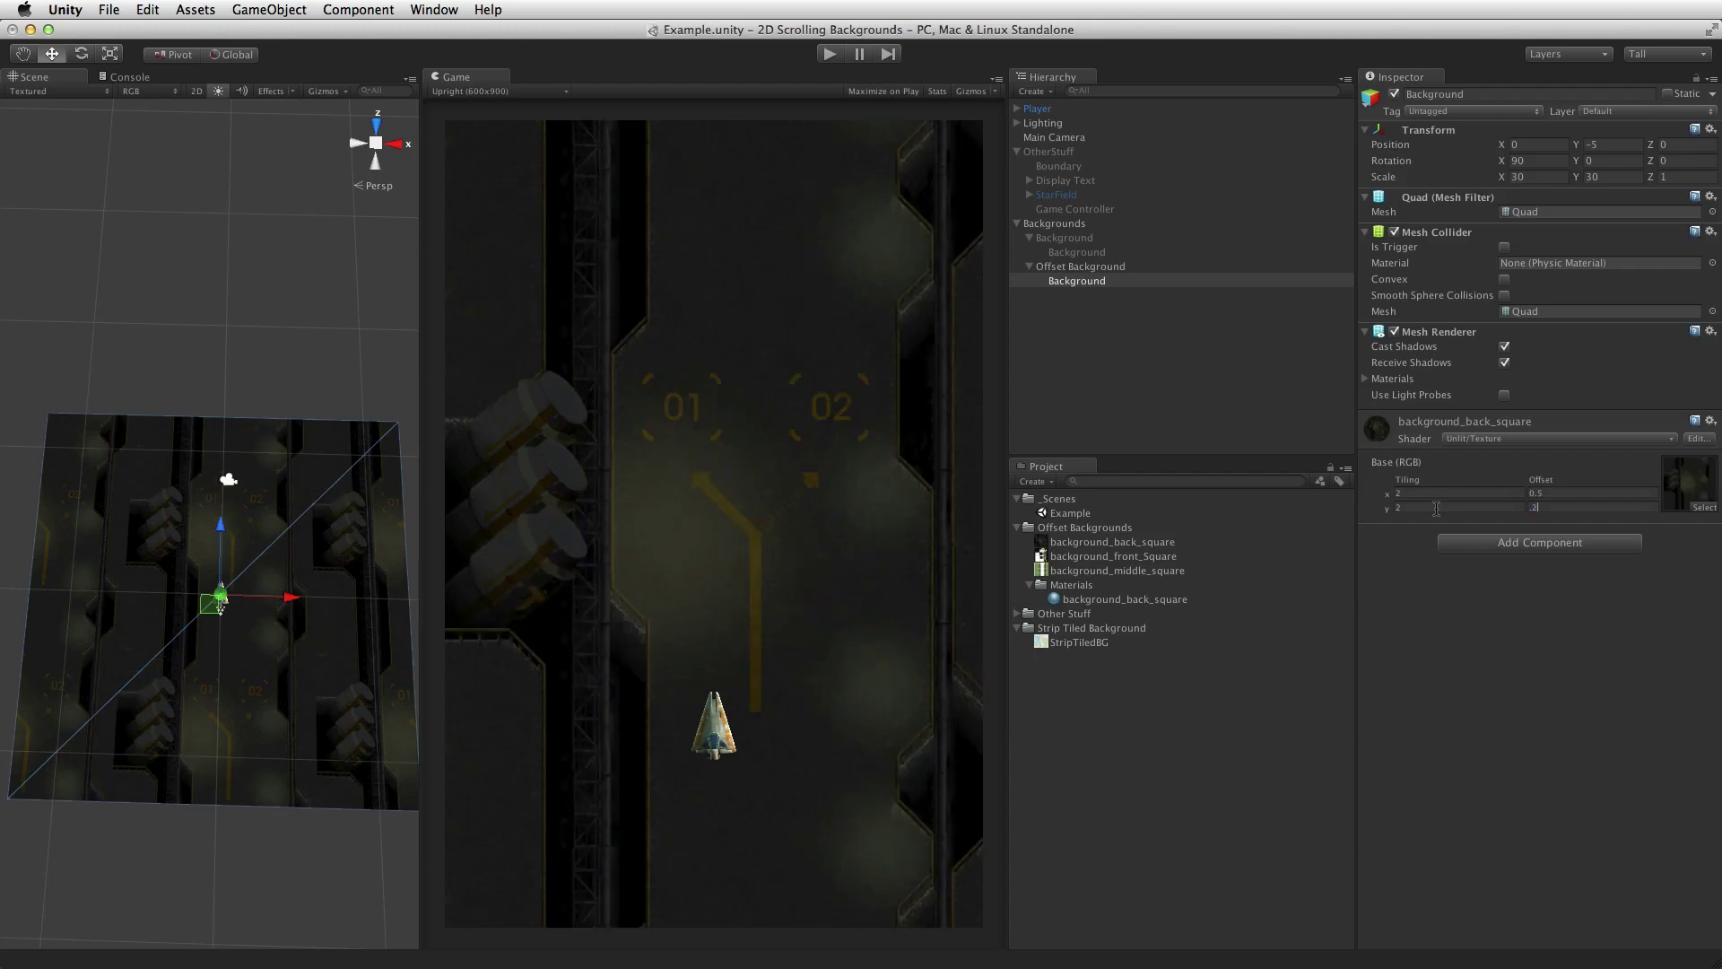
key(Return)
text(.3)
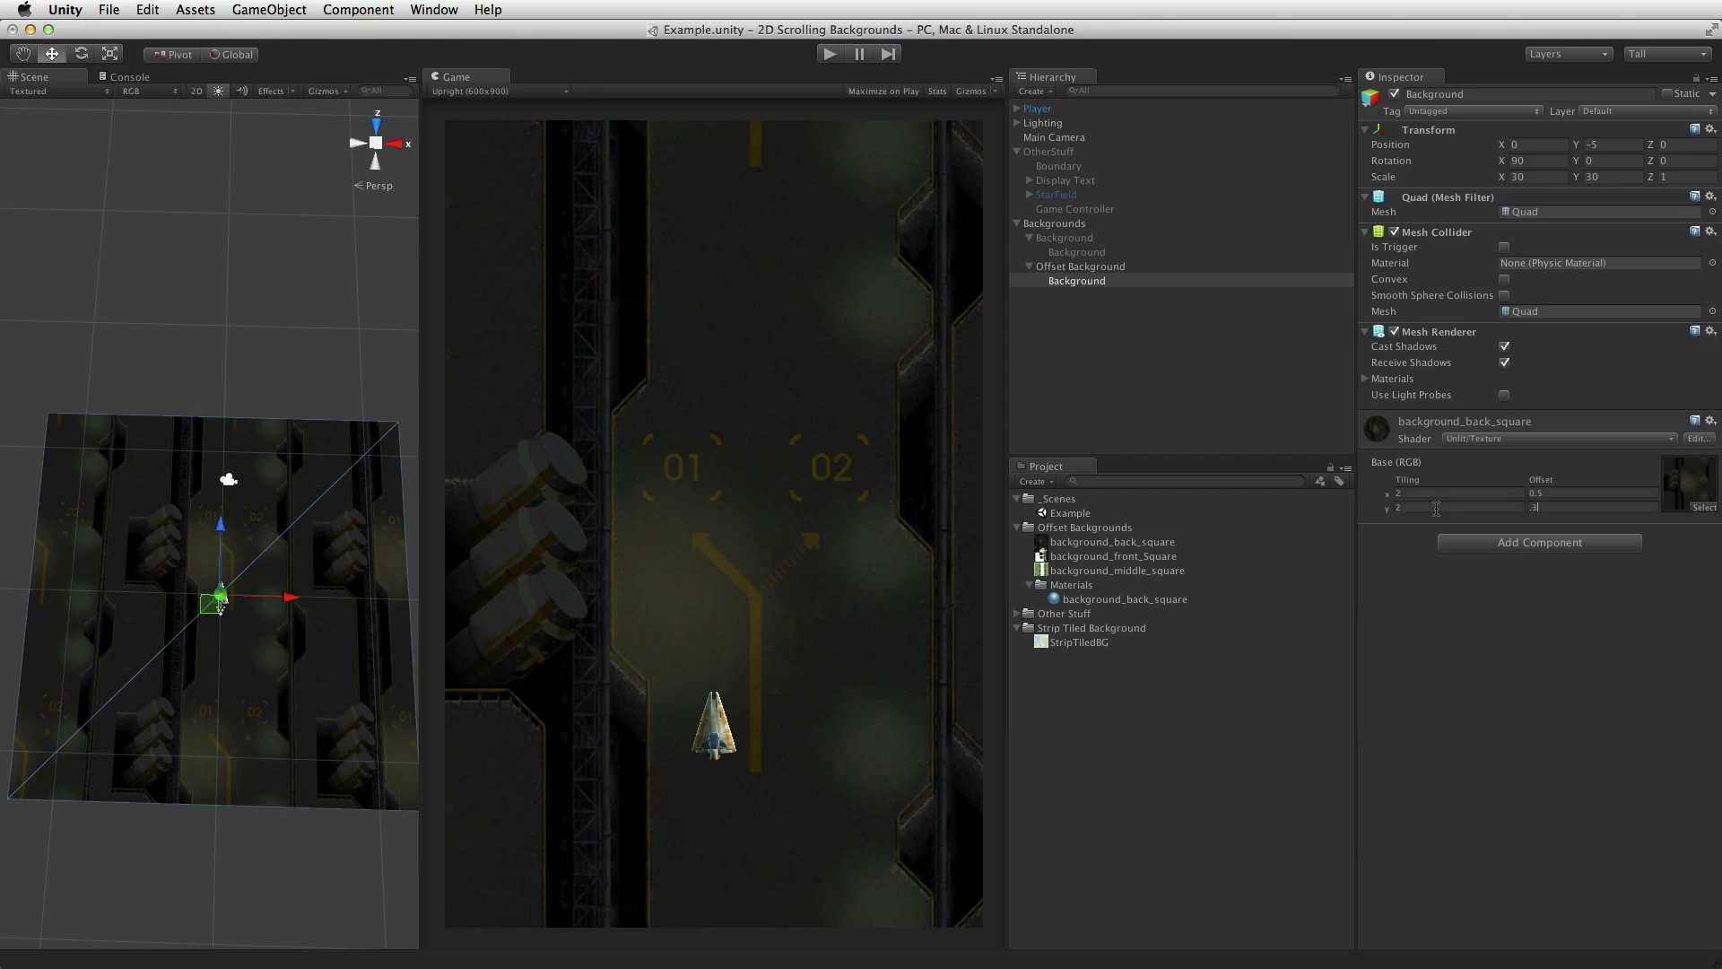
key(BackSpace)
key(BackSpace)
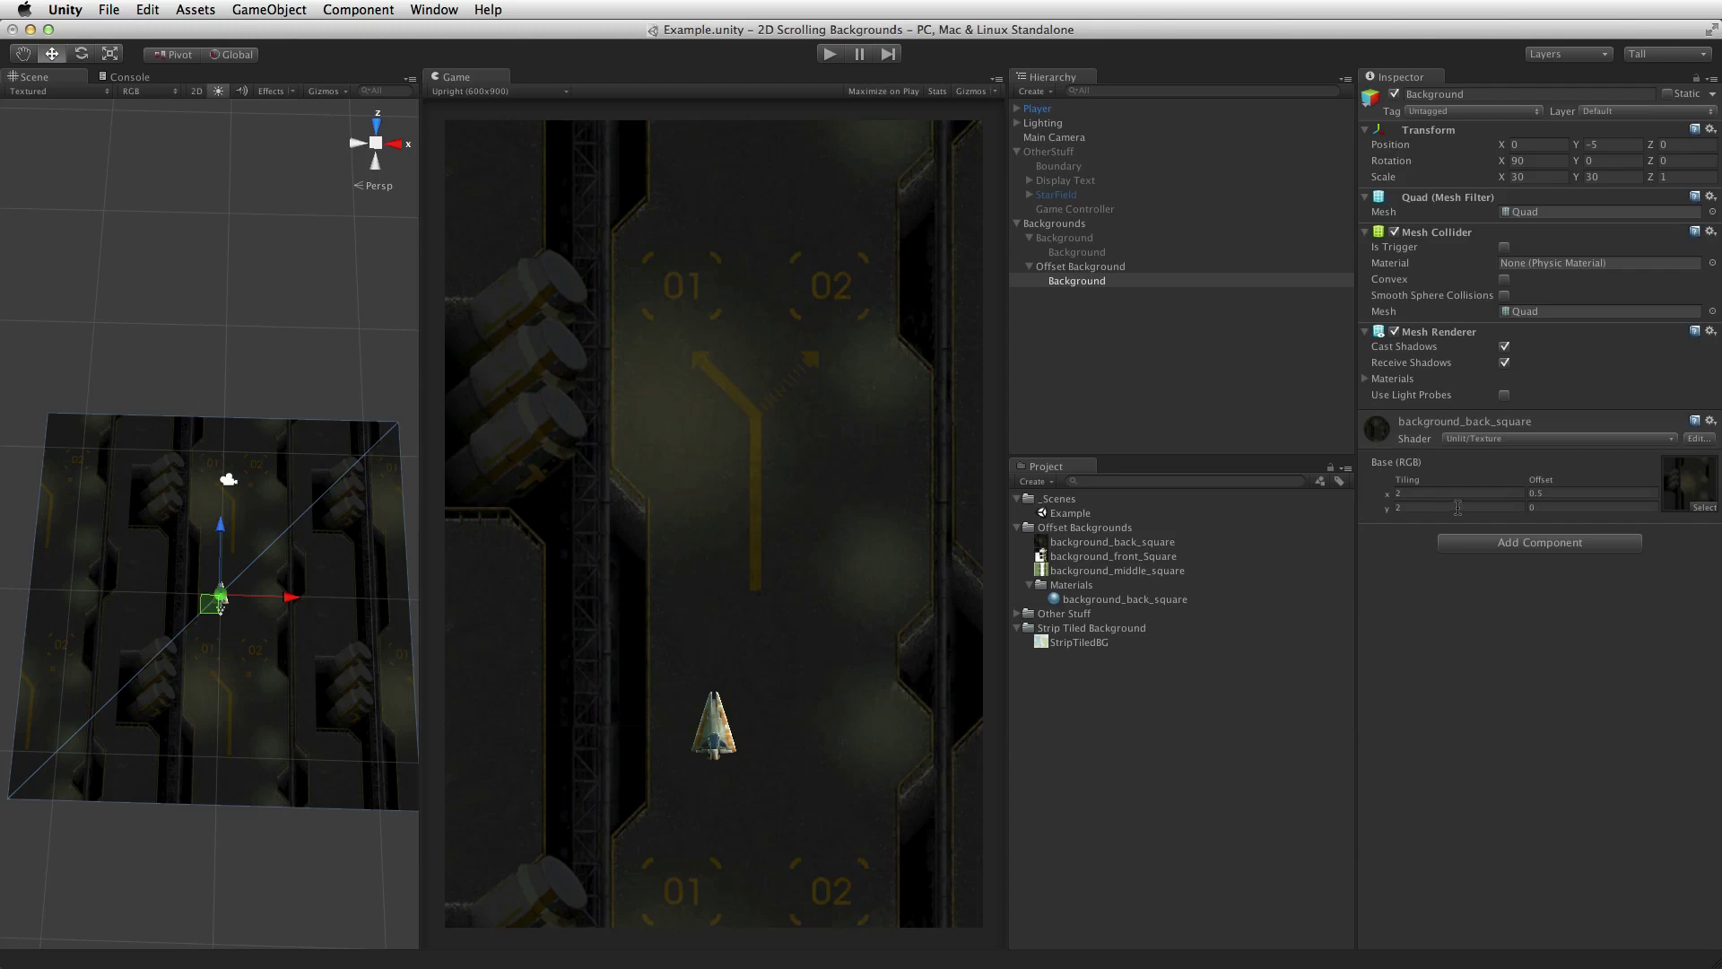
- Create a new CSharp script component named OffsetScroller on the Background
click(1554, 544)
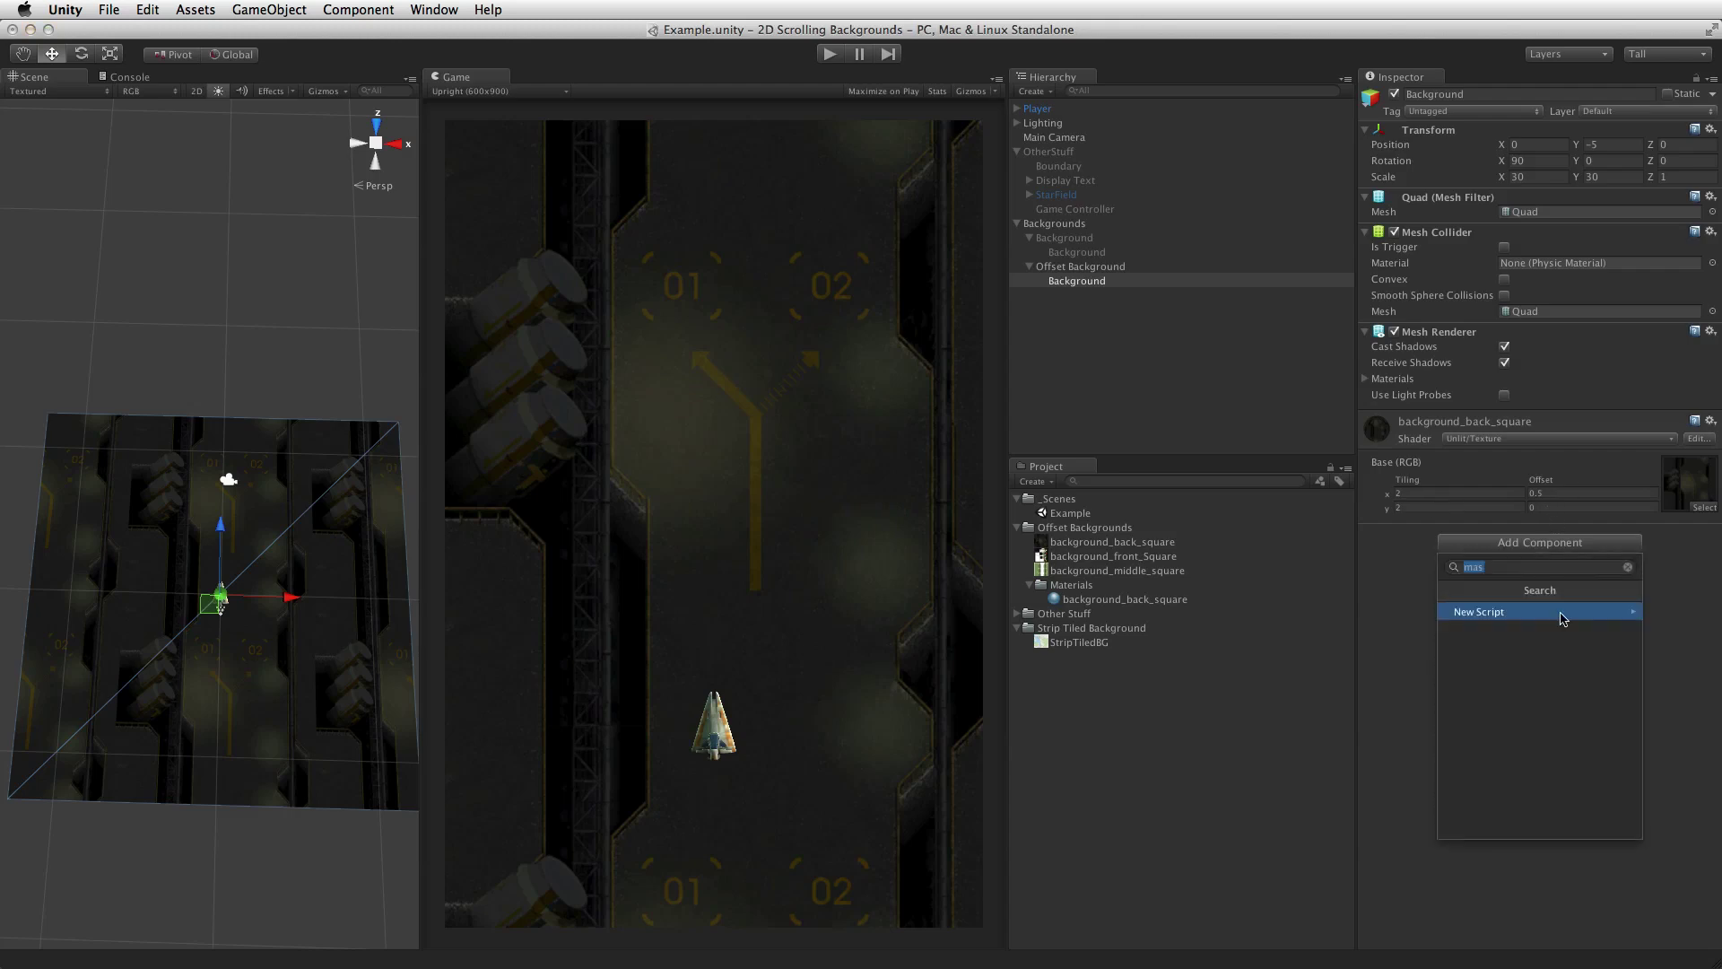
click(1628, 568)
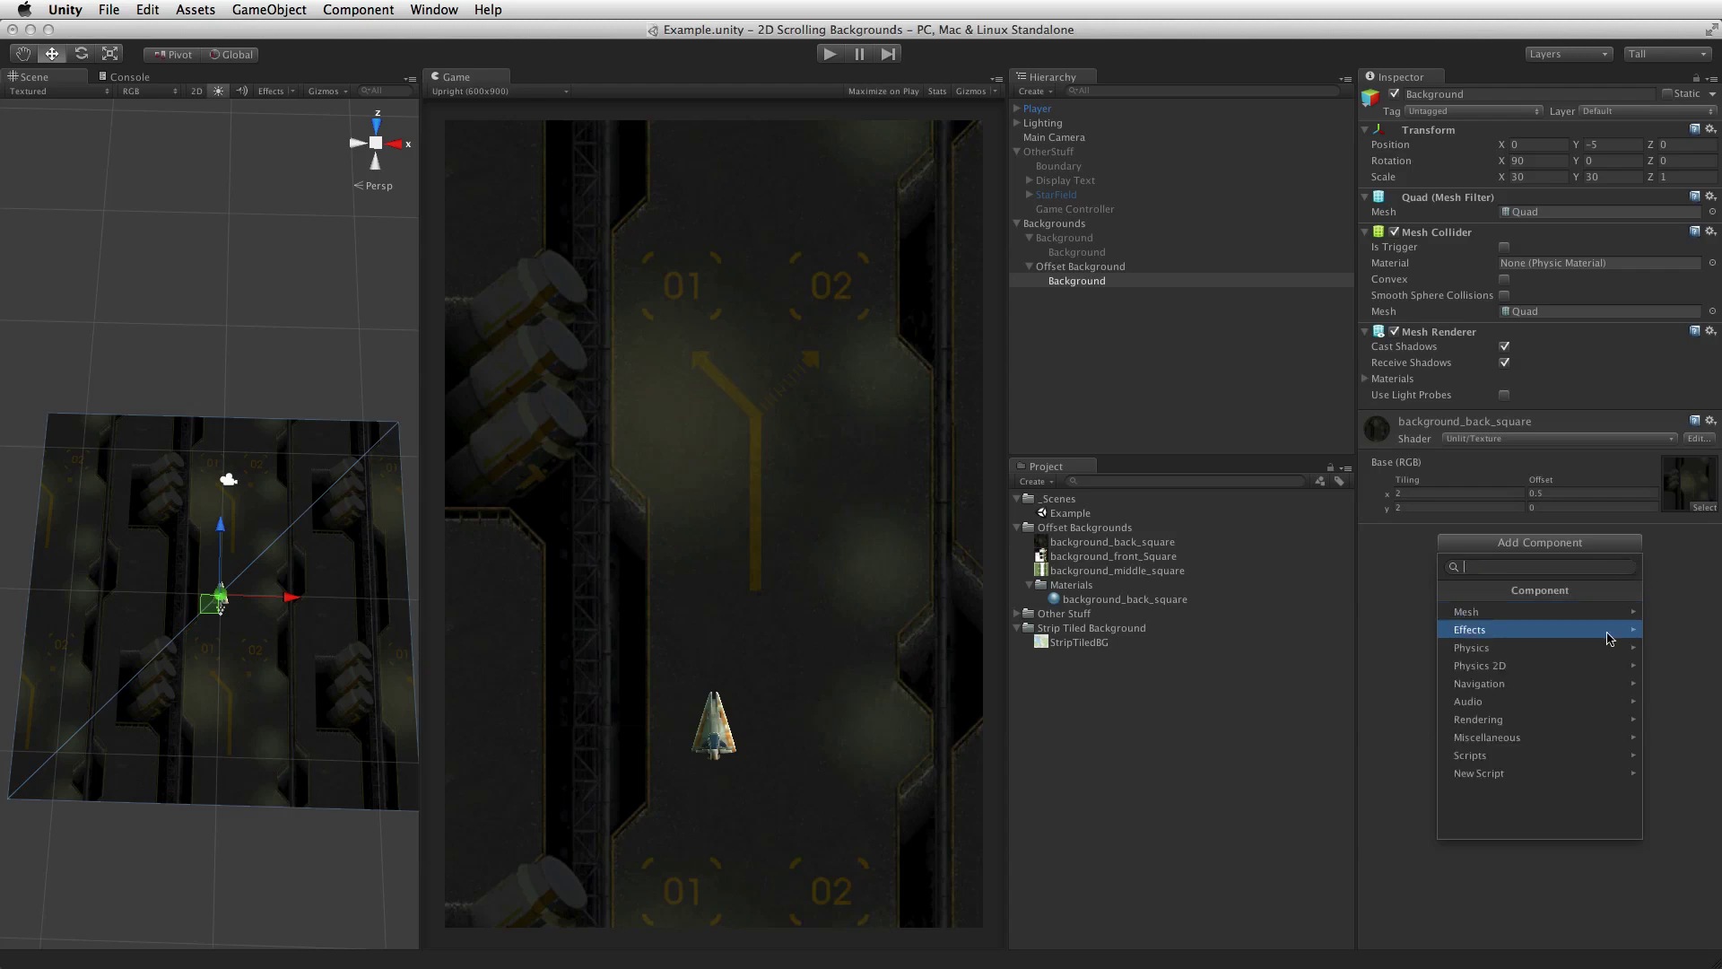
click(1562, 774)
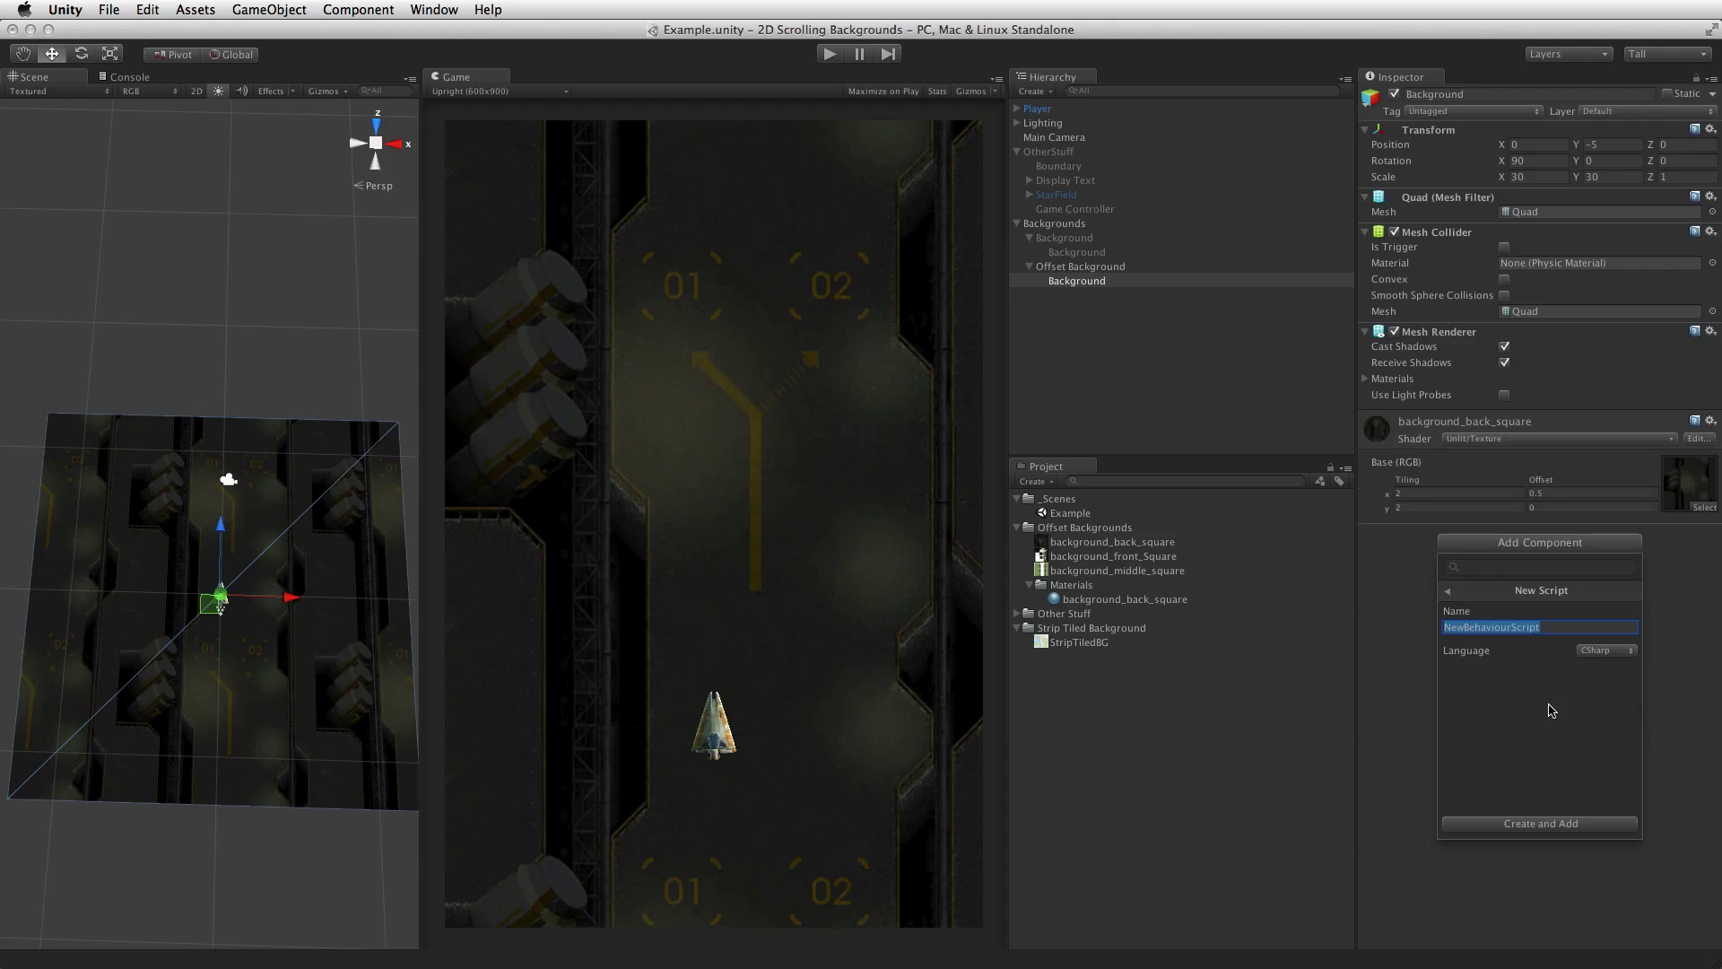
text(OffsetScroller)
key(Return)
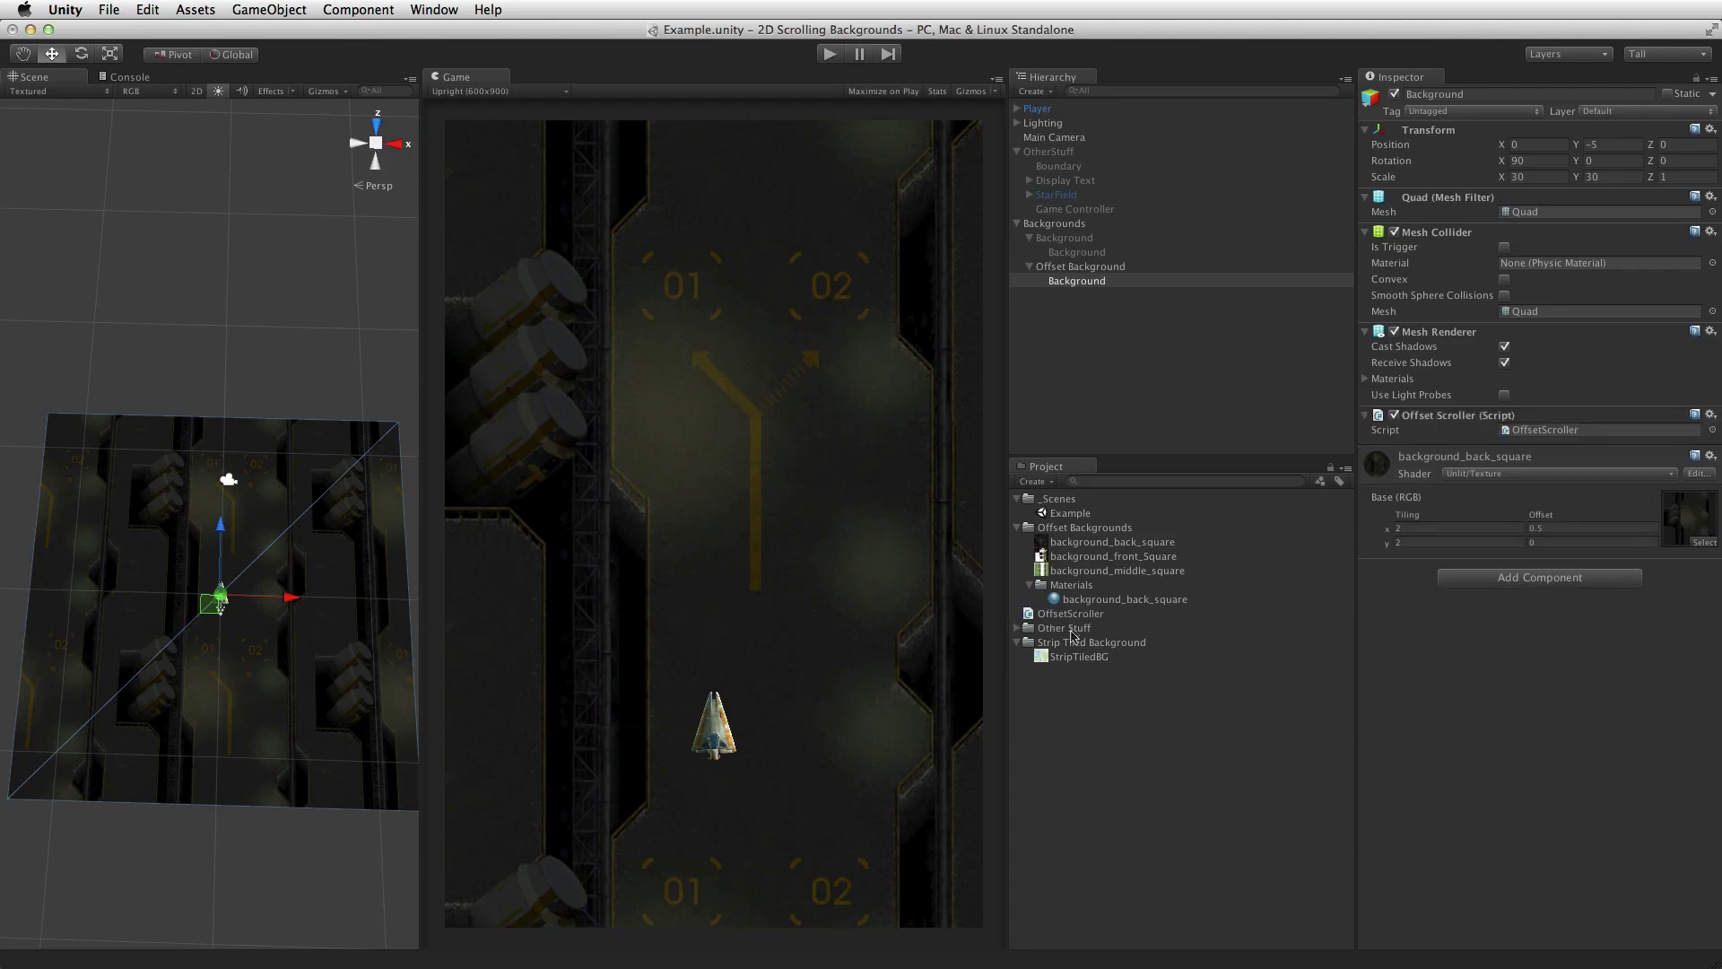
- Create a project folder named Scripts and move the OffsetScroller script into it
drag(1069, 615, 1168, 629)
click(1040, 481)
click(1051, 498)
text(Scripts)
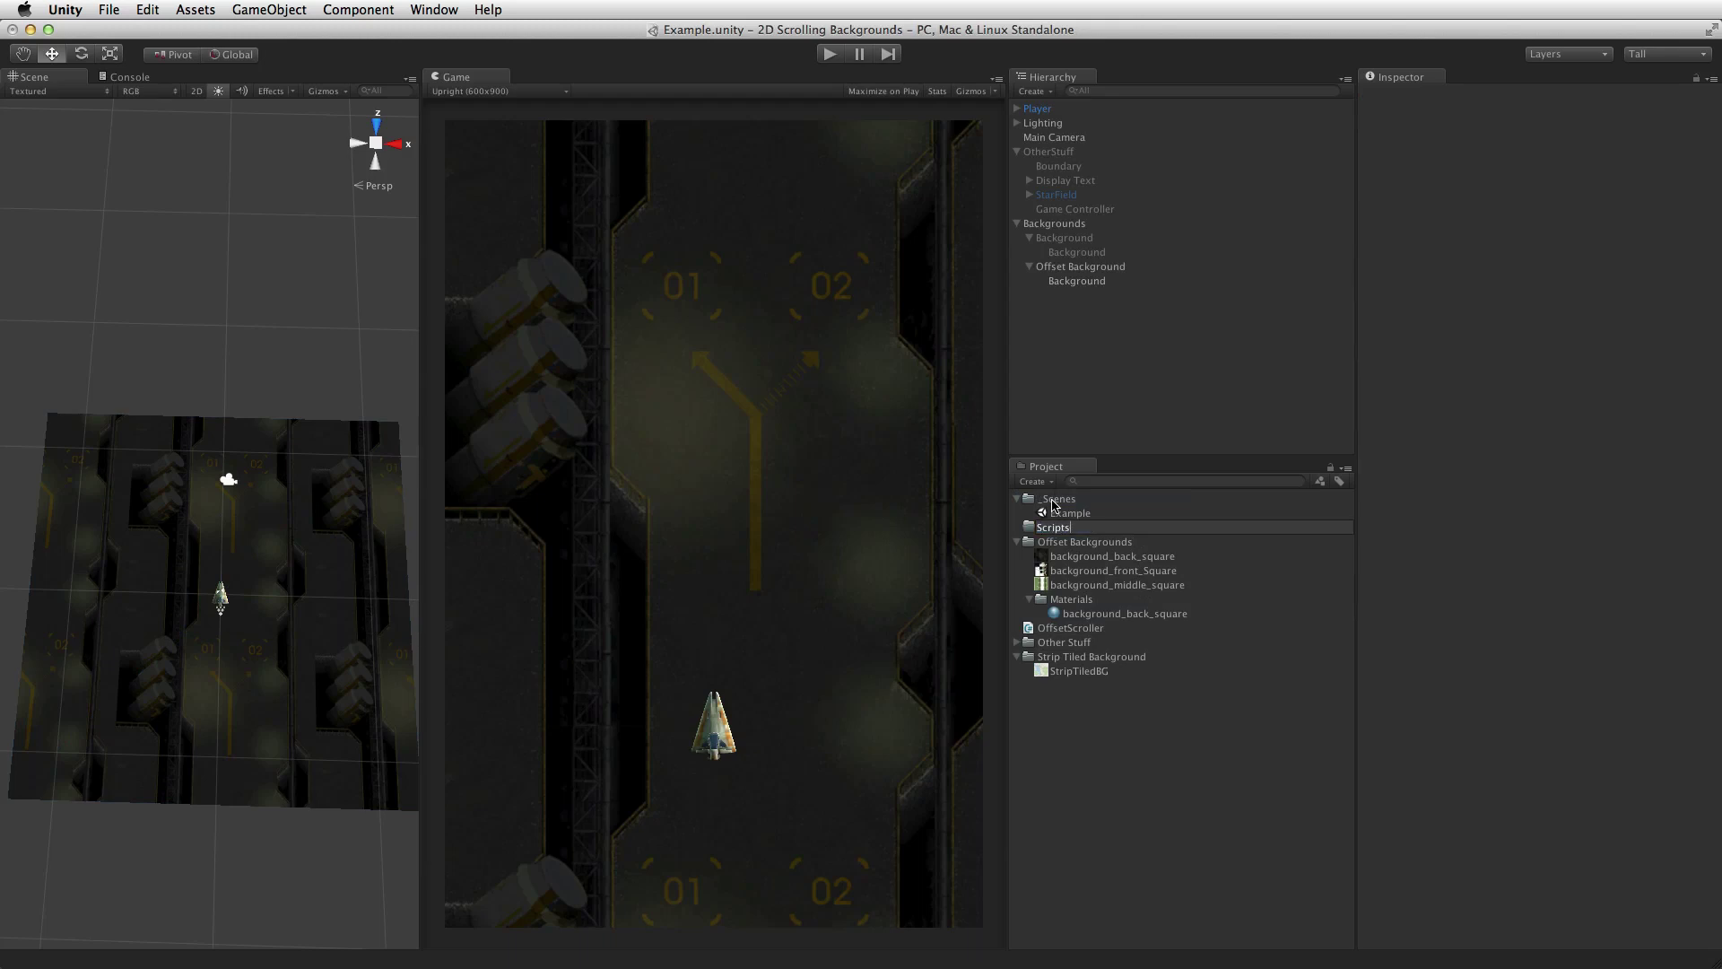
key(Return)
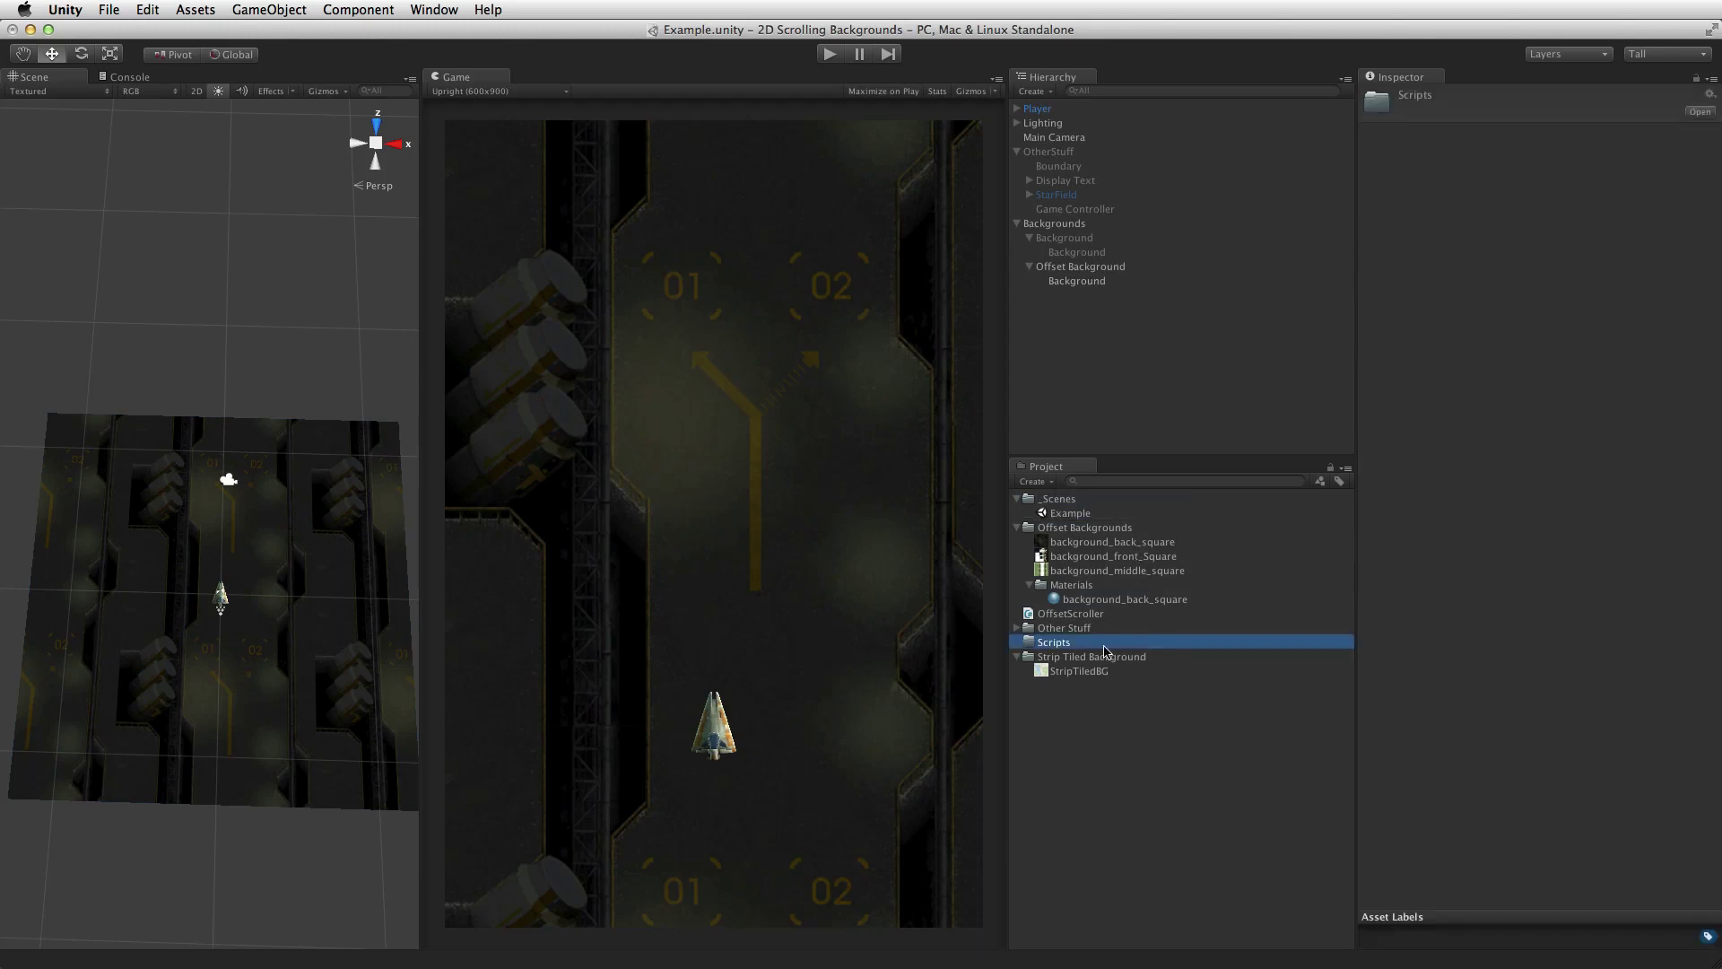
drag(1070, 614, 1114, 647)
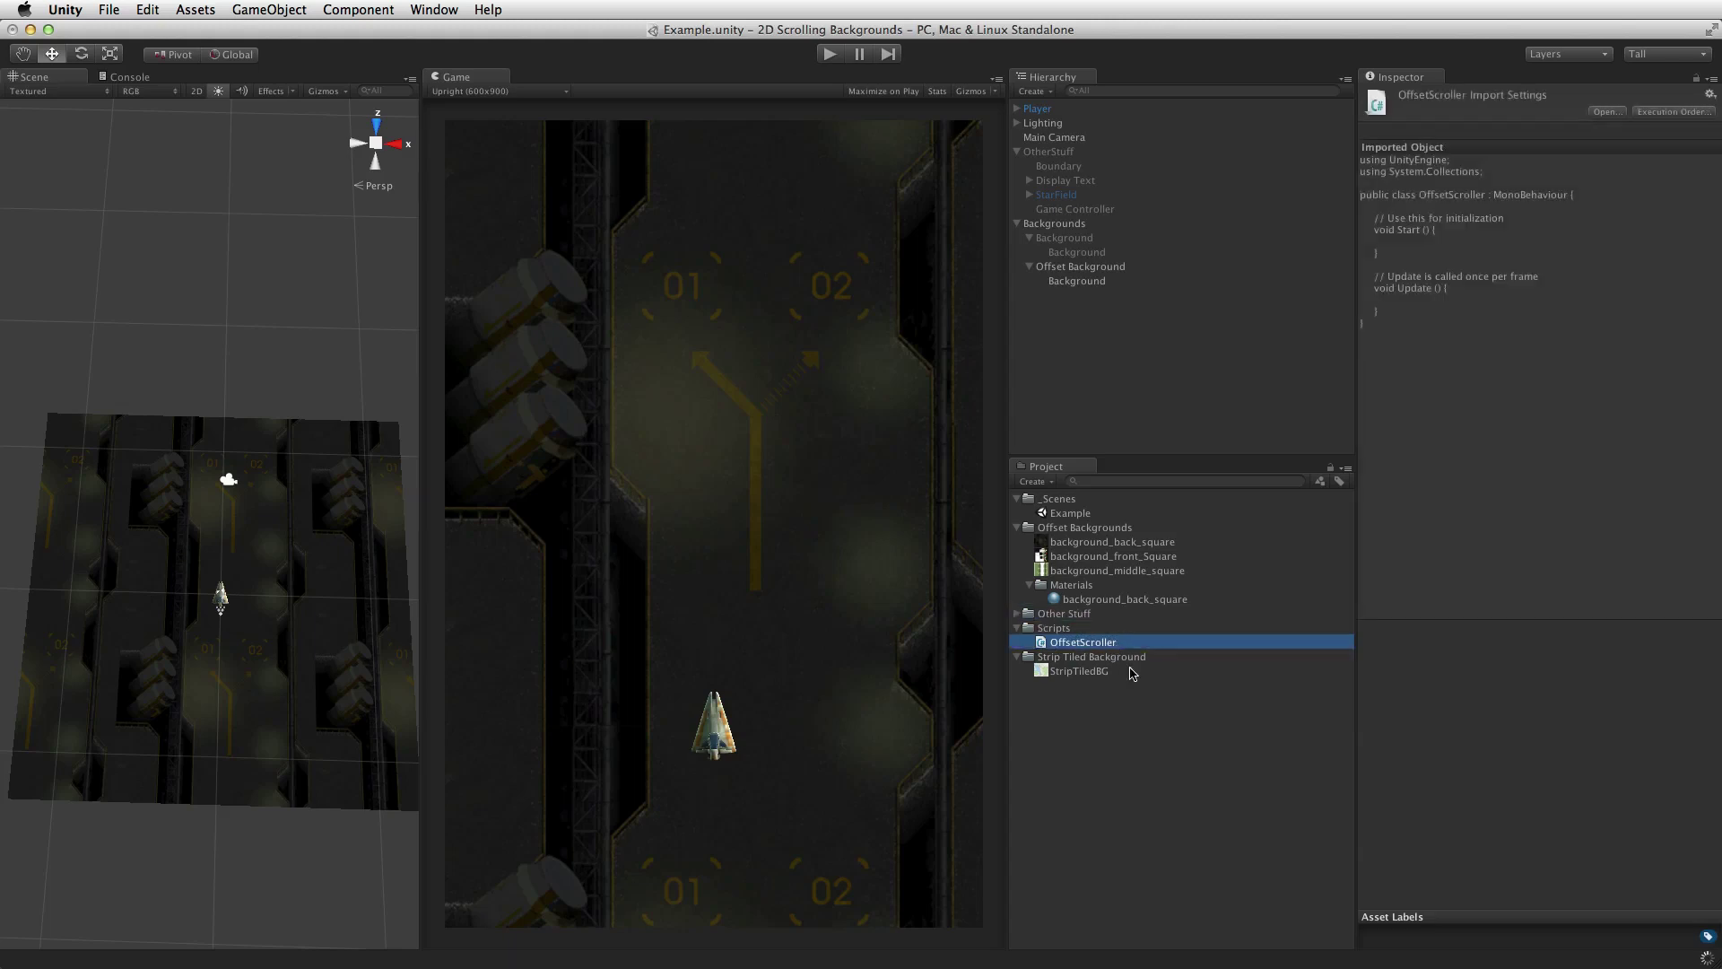
- Open the OffsetScroller script in MonoDevelop and declare public float scrollSpeed; at the start of its class
double_click(1075, 643)
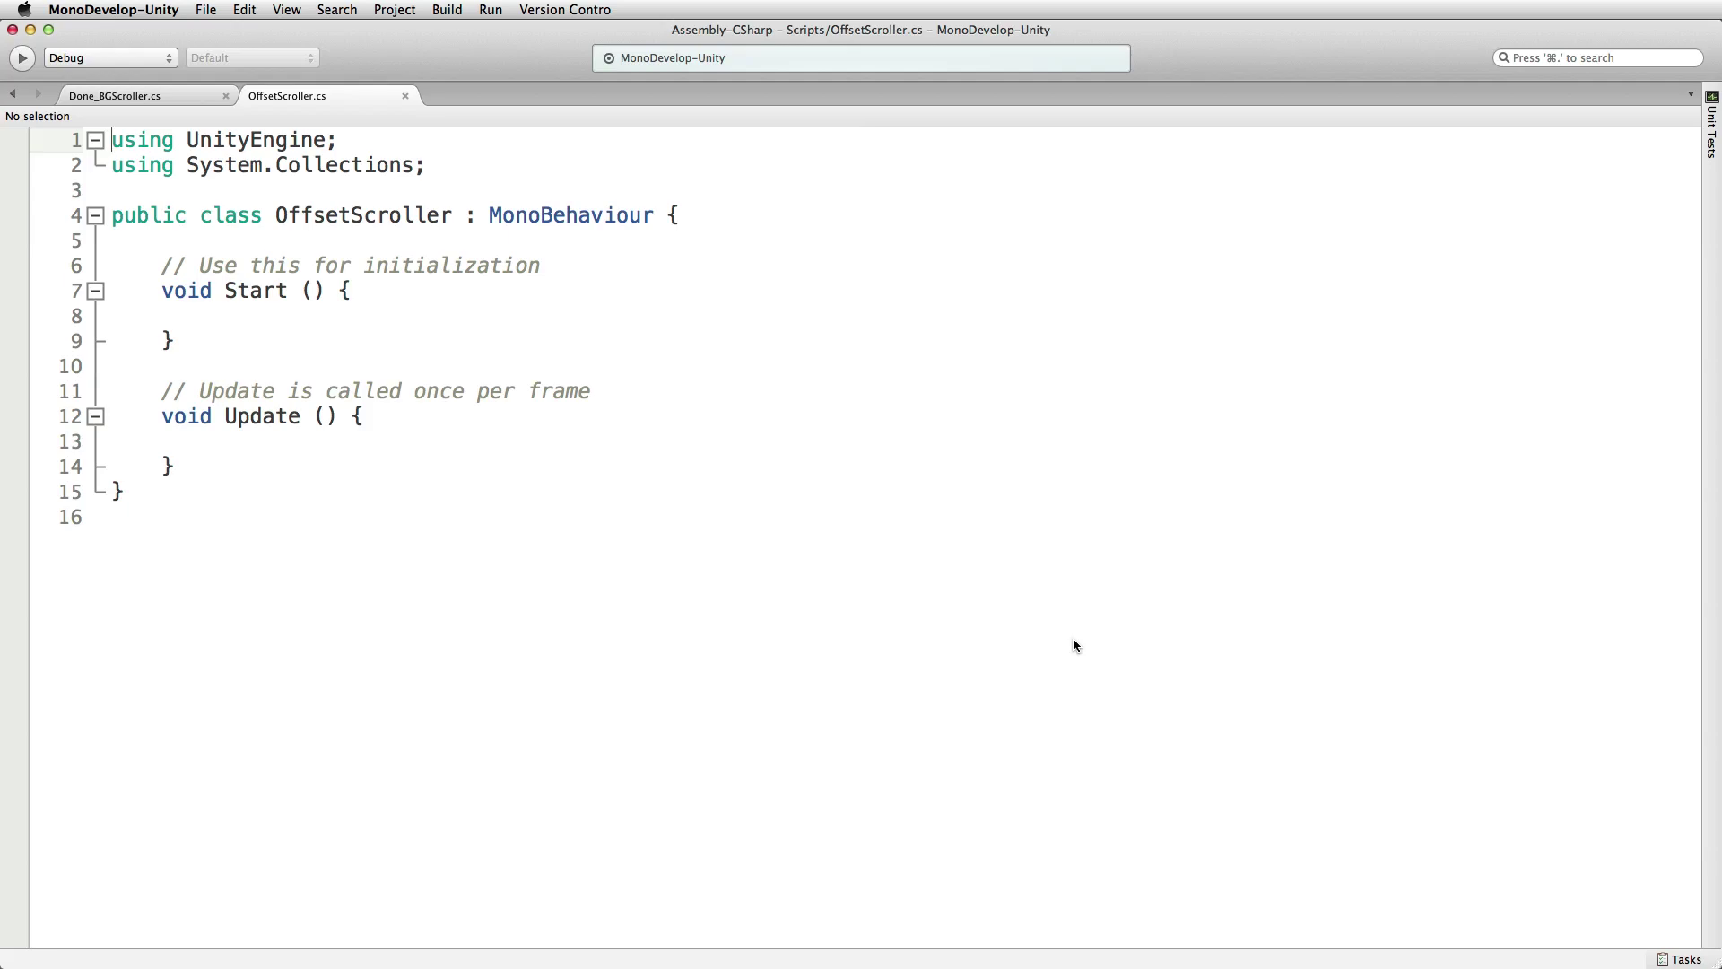
click(789, 206)
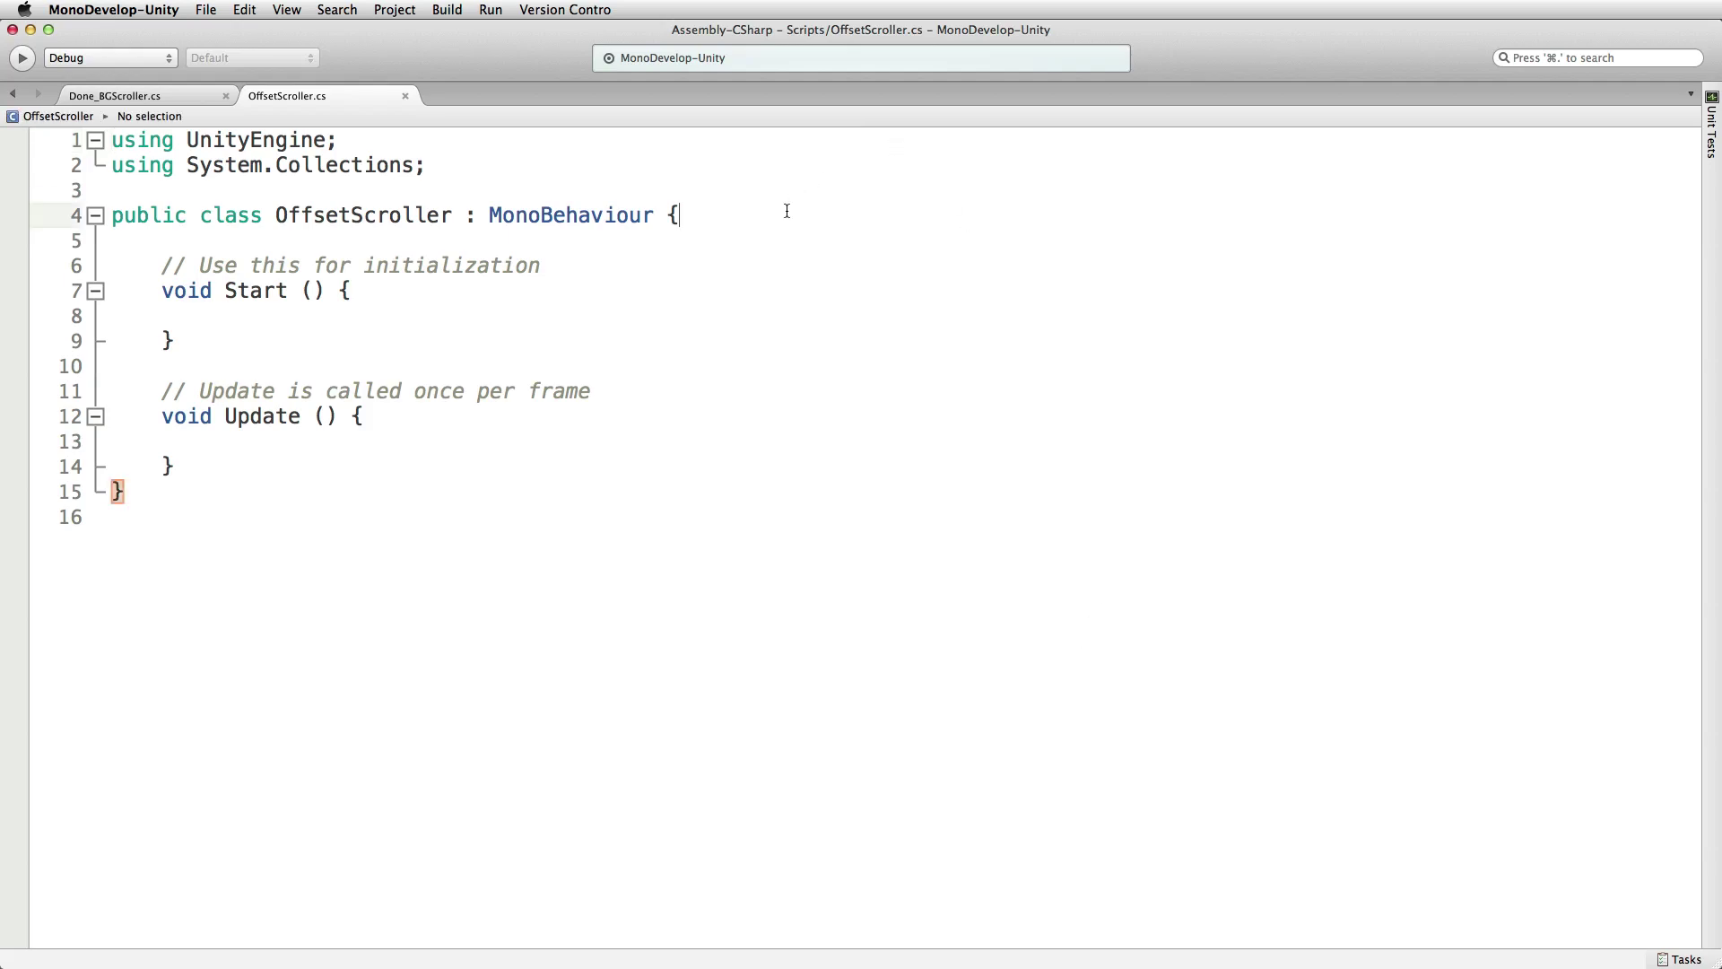
key(Return)
key(Return)
text(public flao)
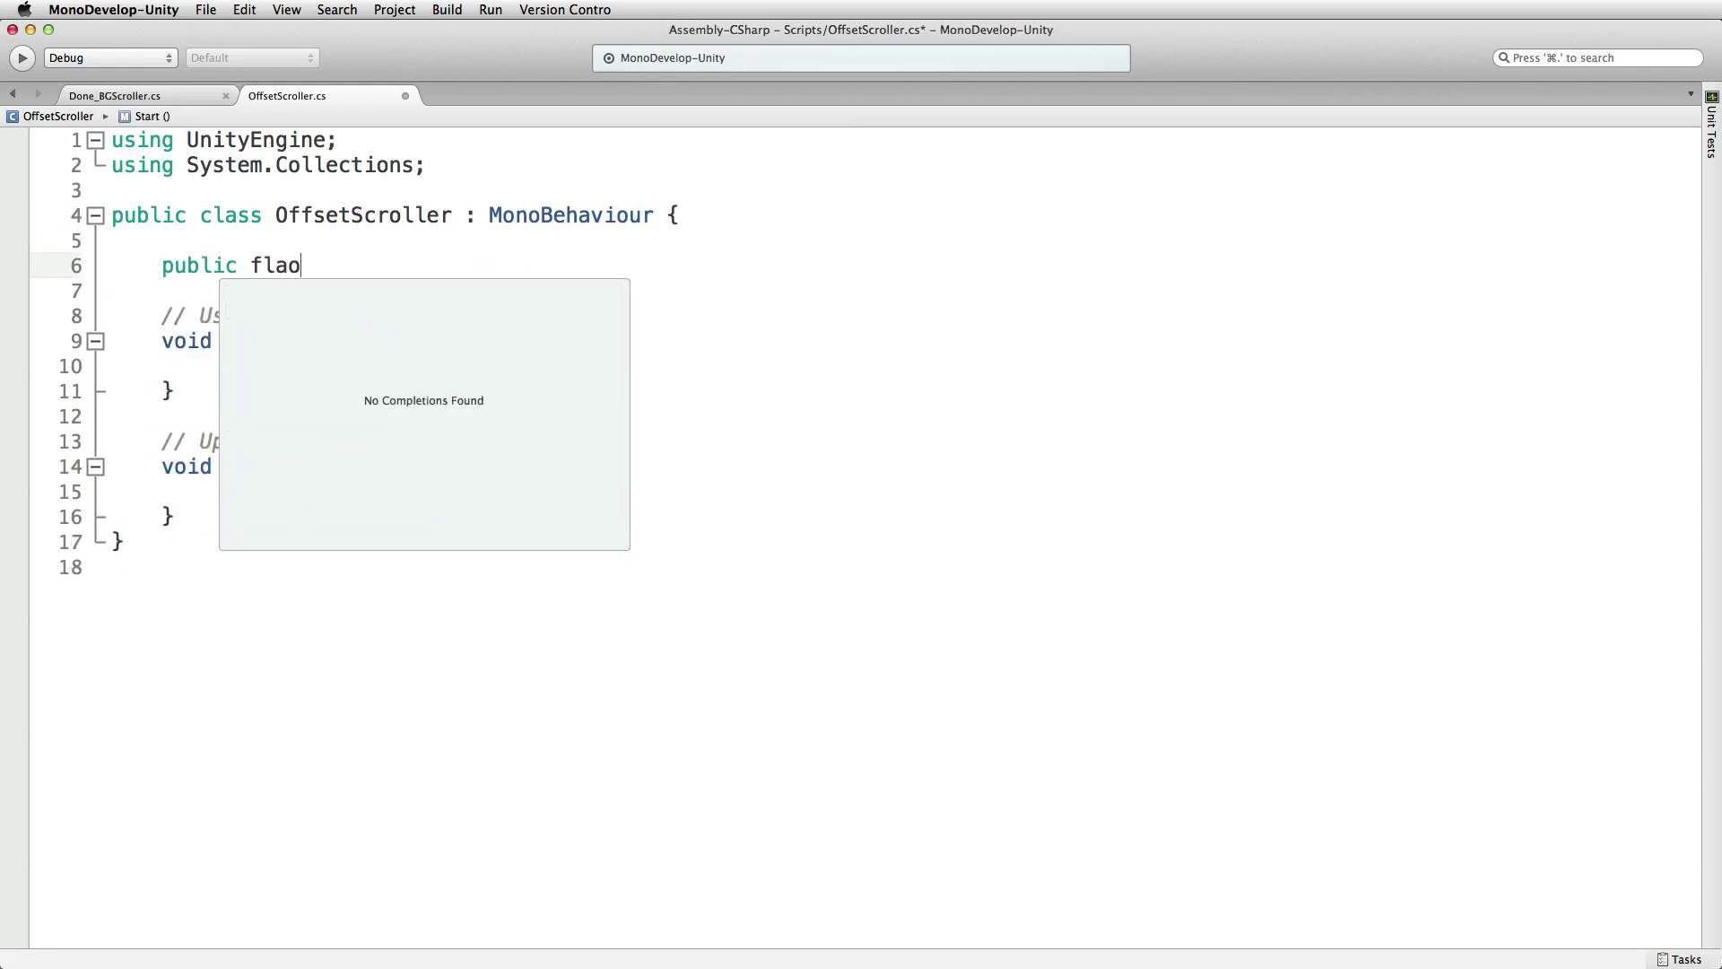
key(BackSpace)
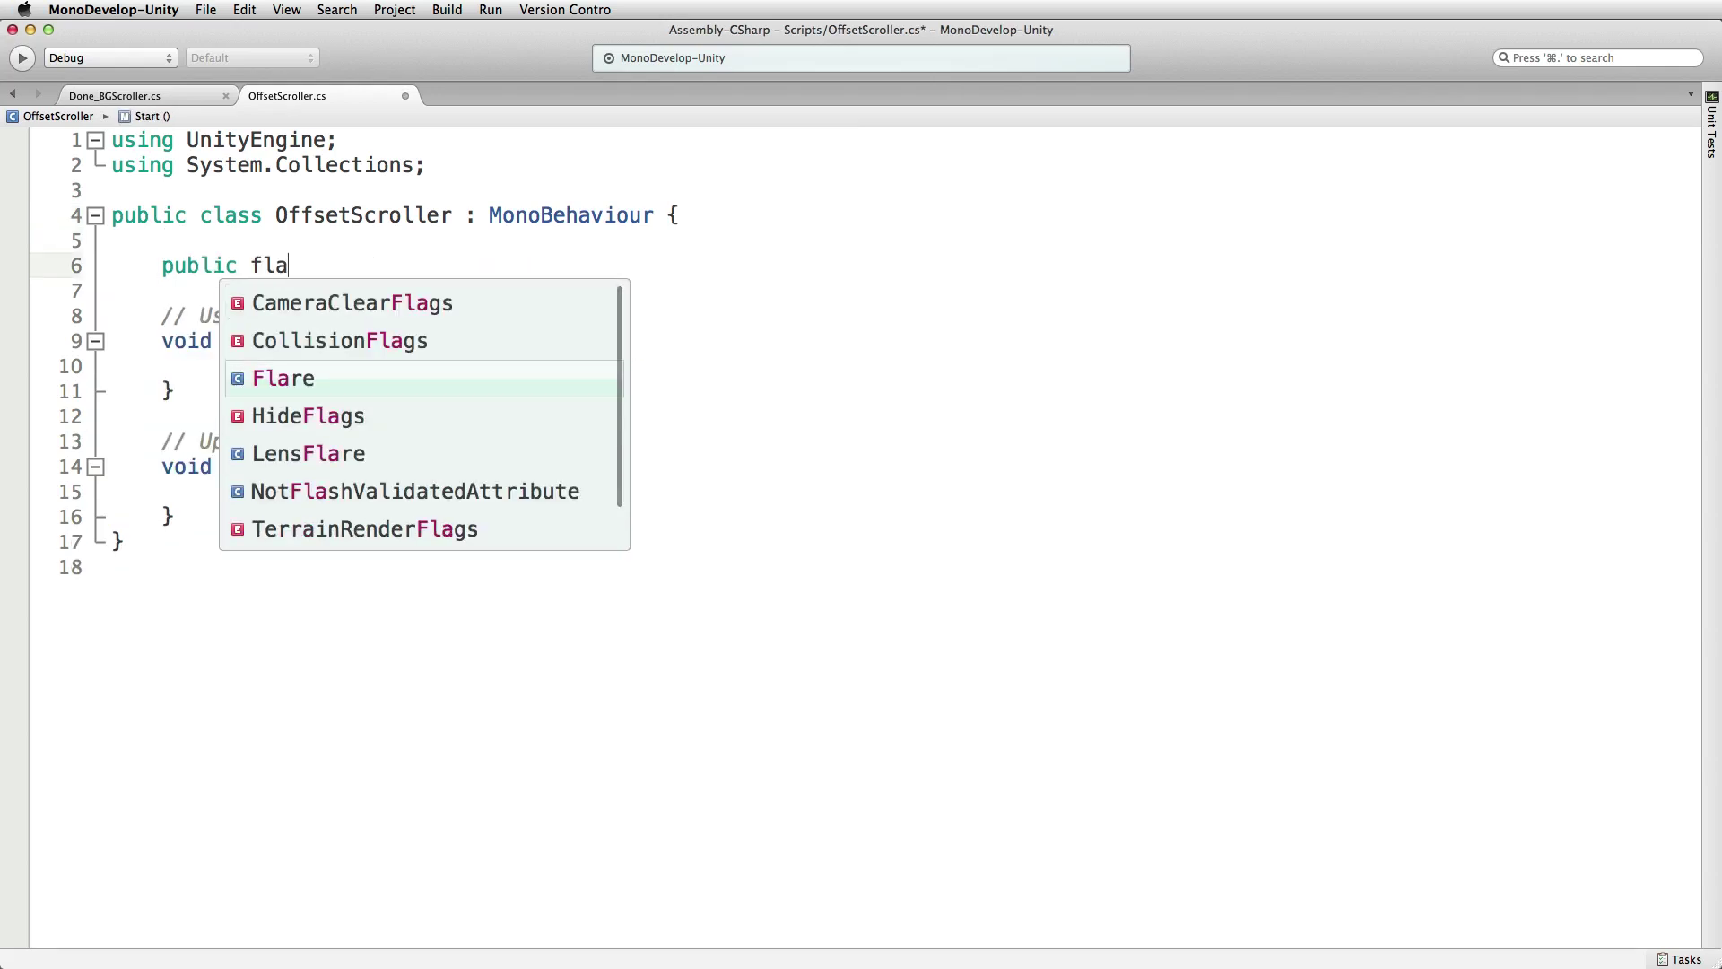
text(ot )
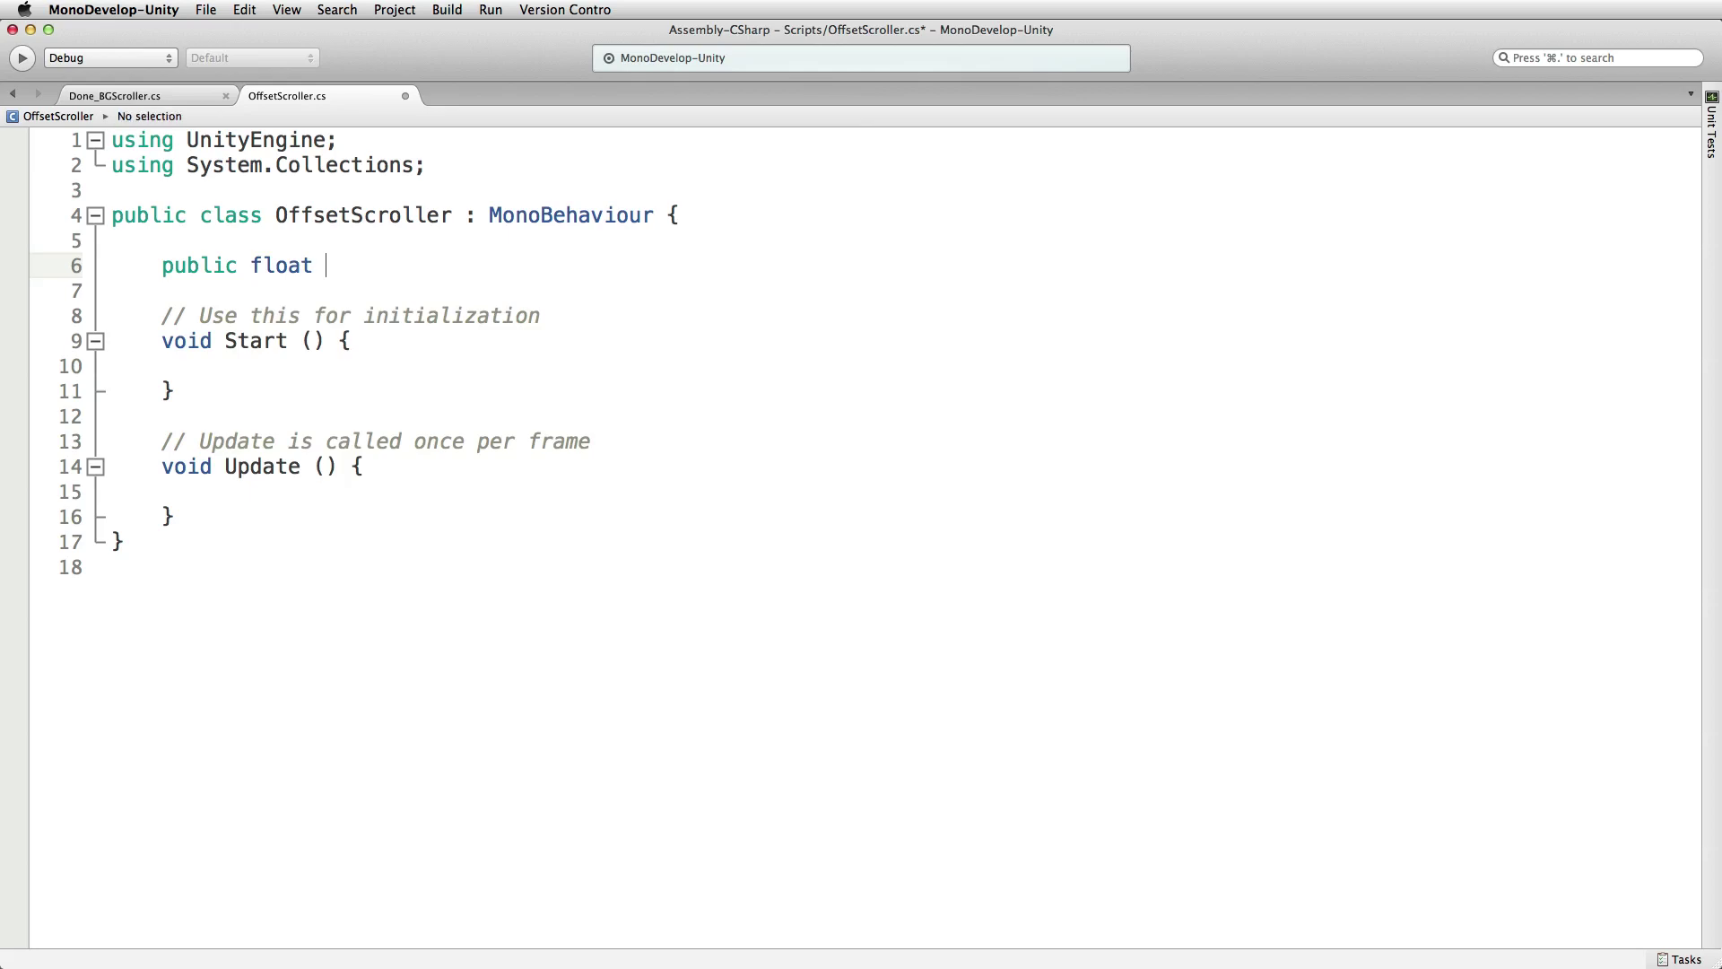
text(scrollSpeed;)
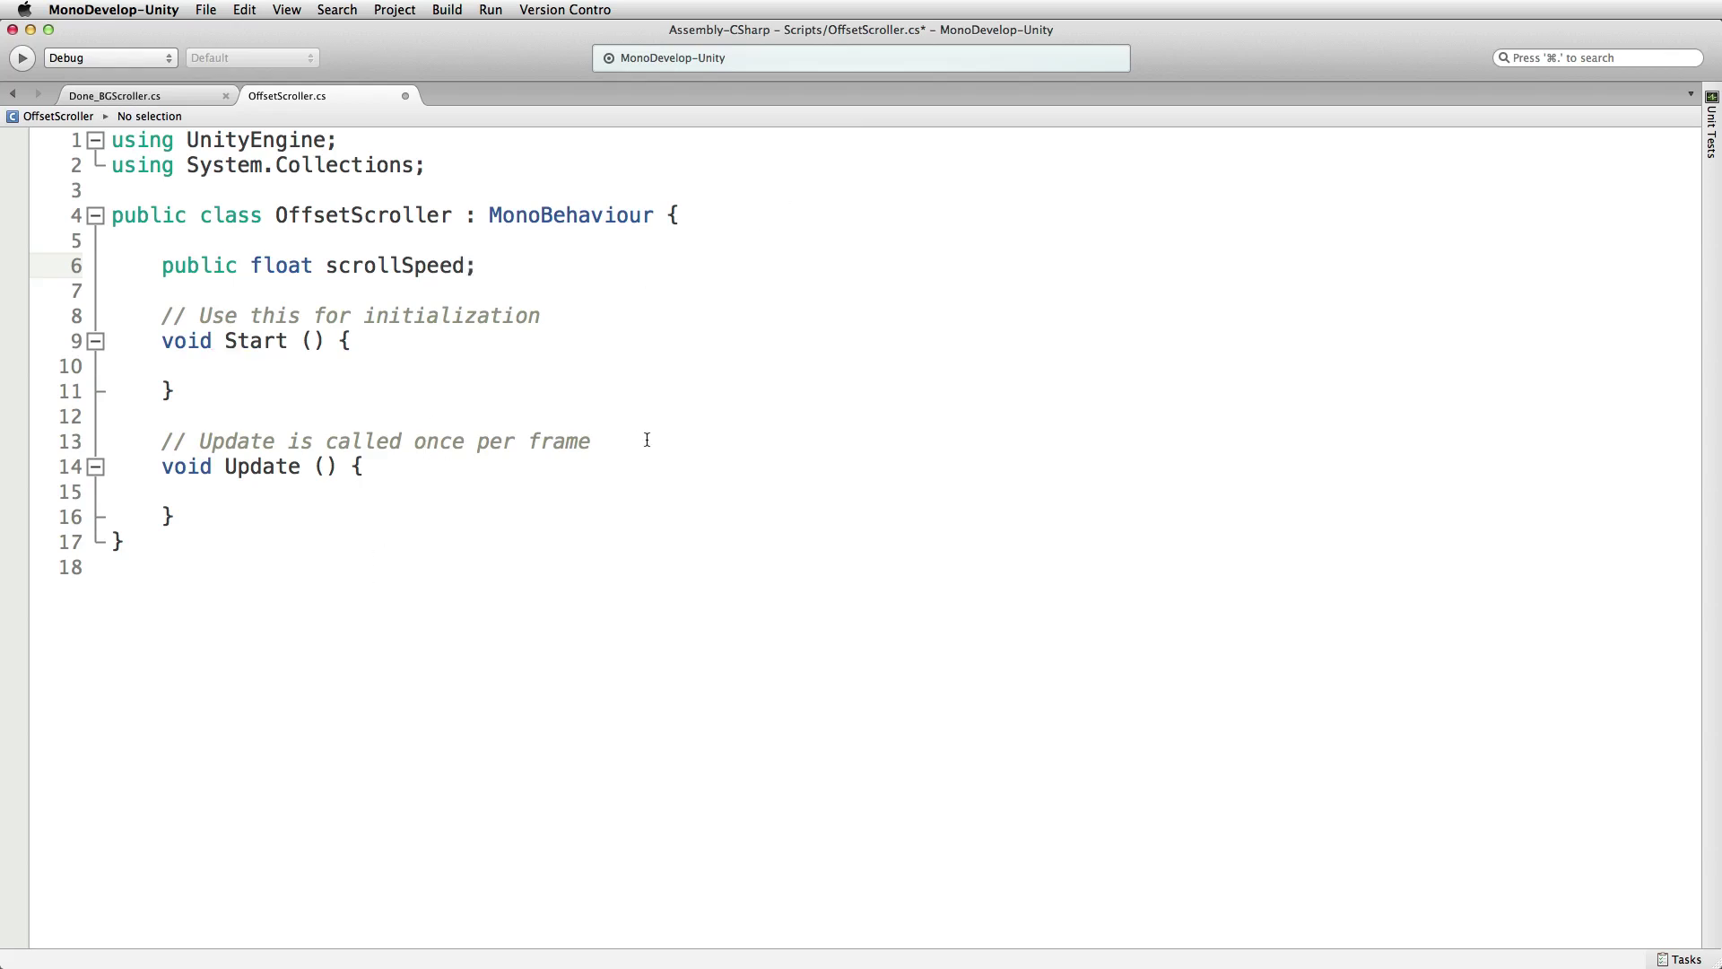
- Delete the default comment lines above the Update and Start functions
drag(644, 439, 630, 418)
key(BackSpace)
drag(551, 316, 562, 288)
key(BackSpace)
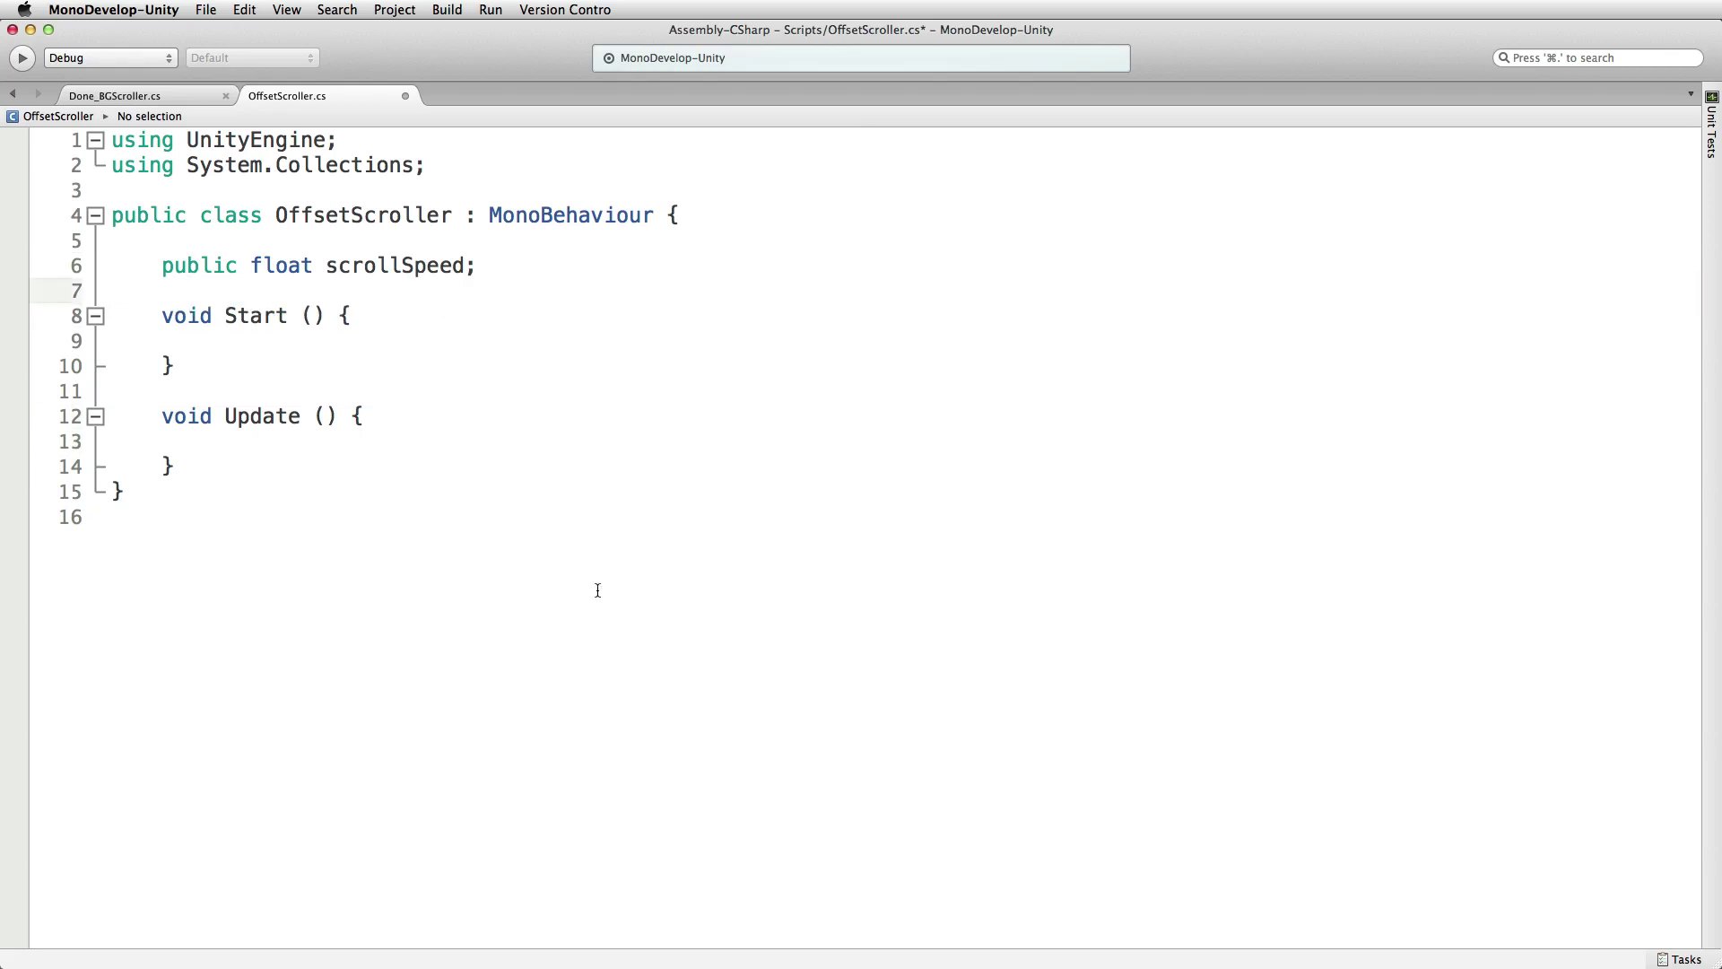
- Begin a Mathf.Repeat call inside the Update function
click(373, 438)
text(Mathf)
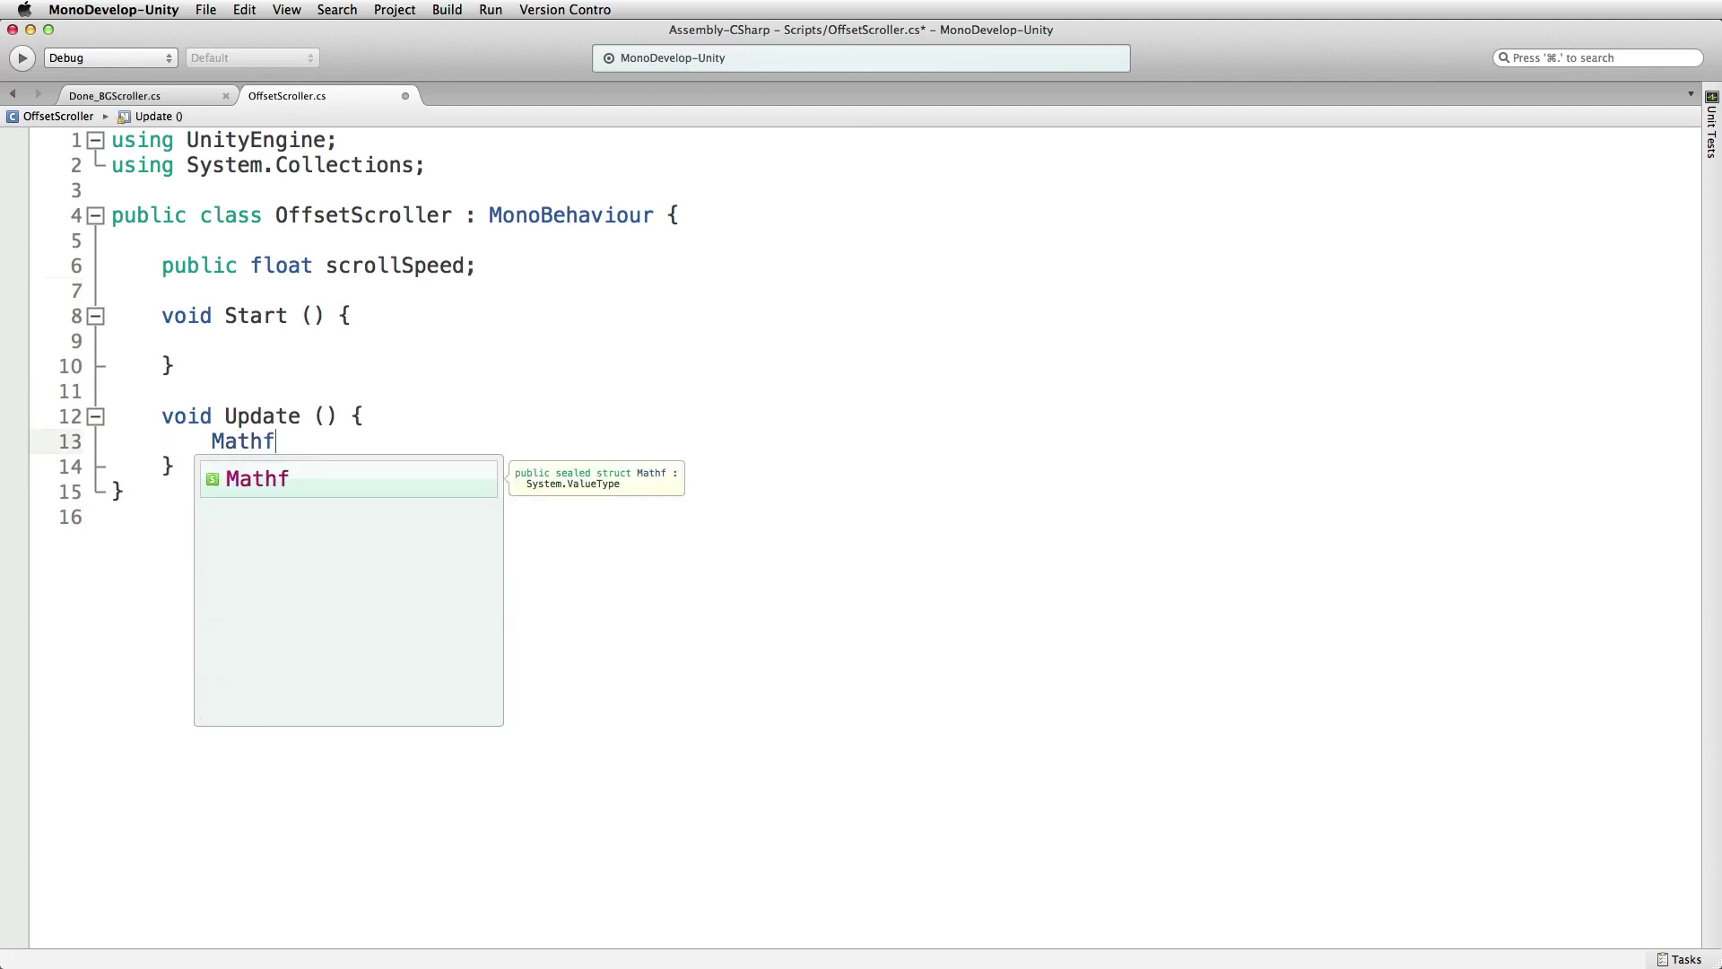
text(.Re)
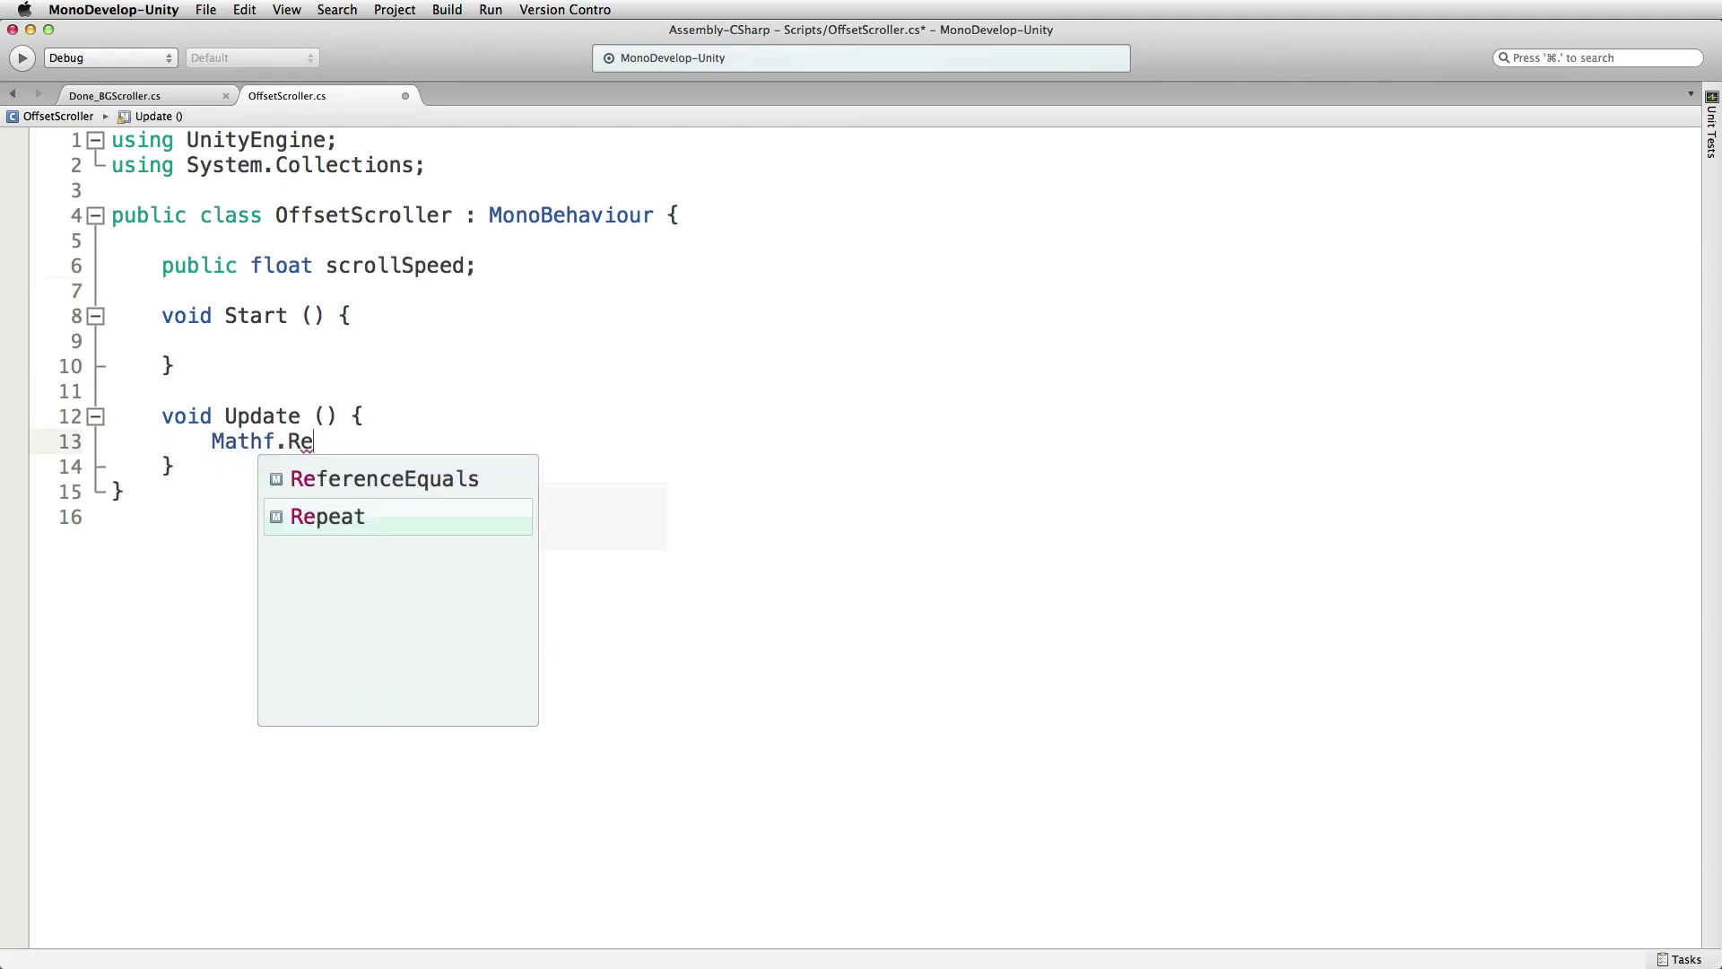
key(Return)
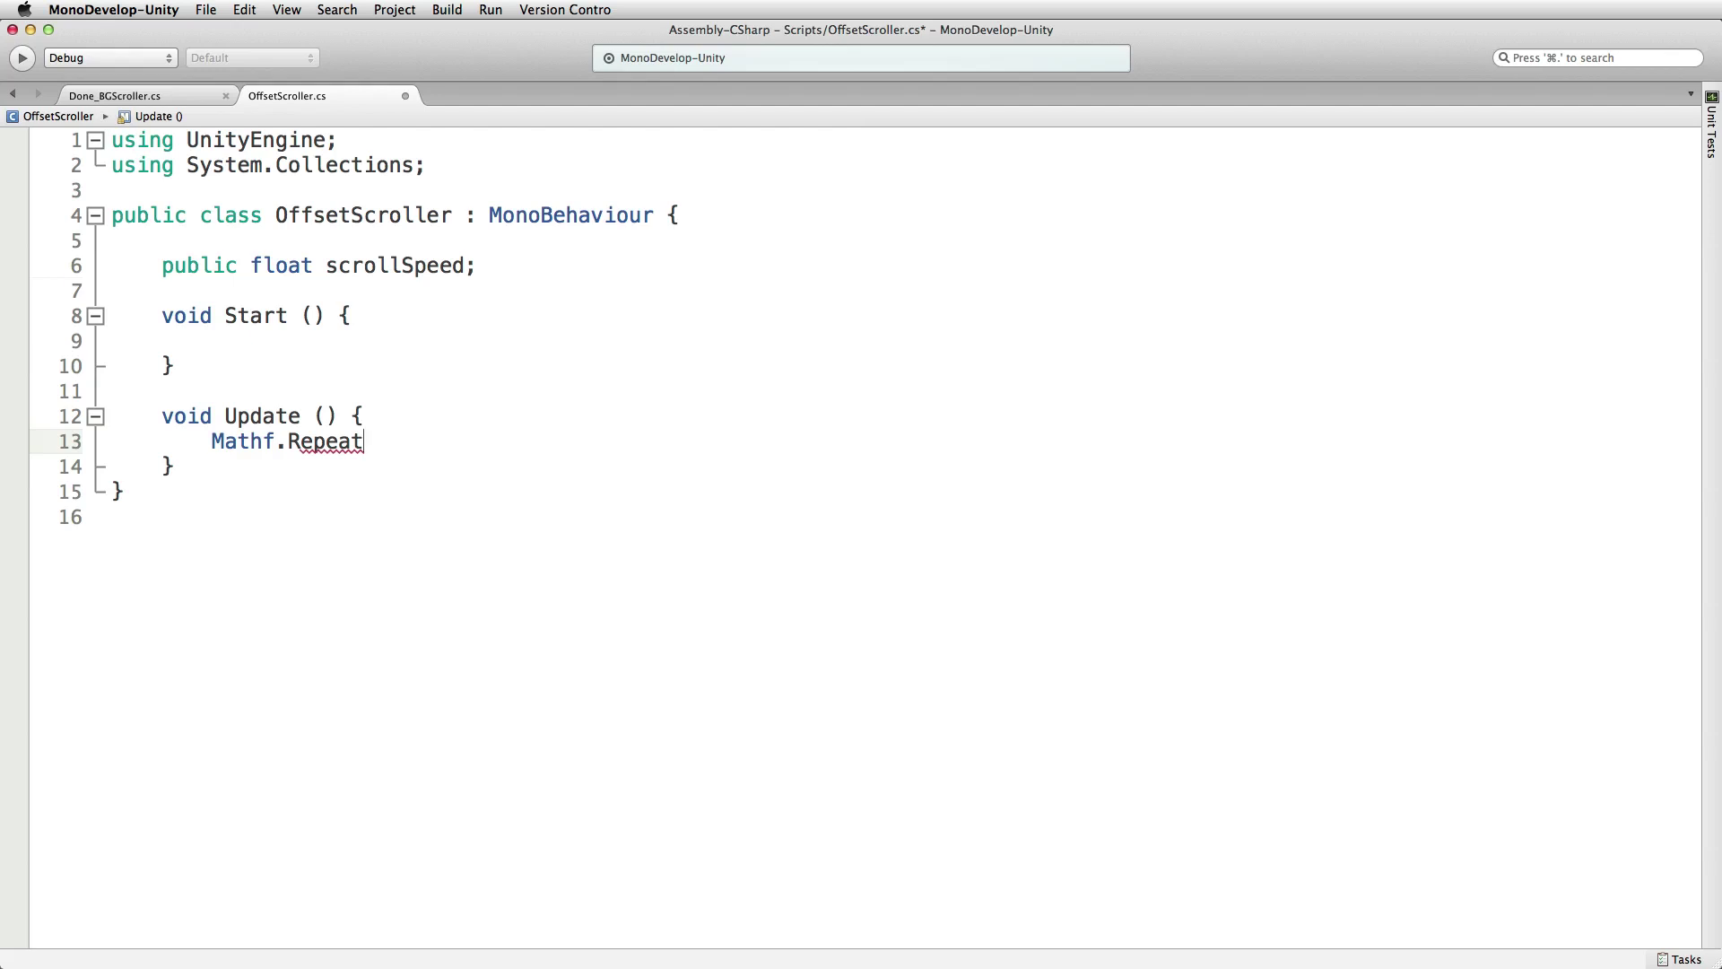
text(()
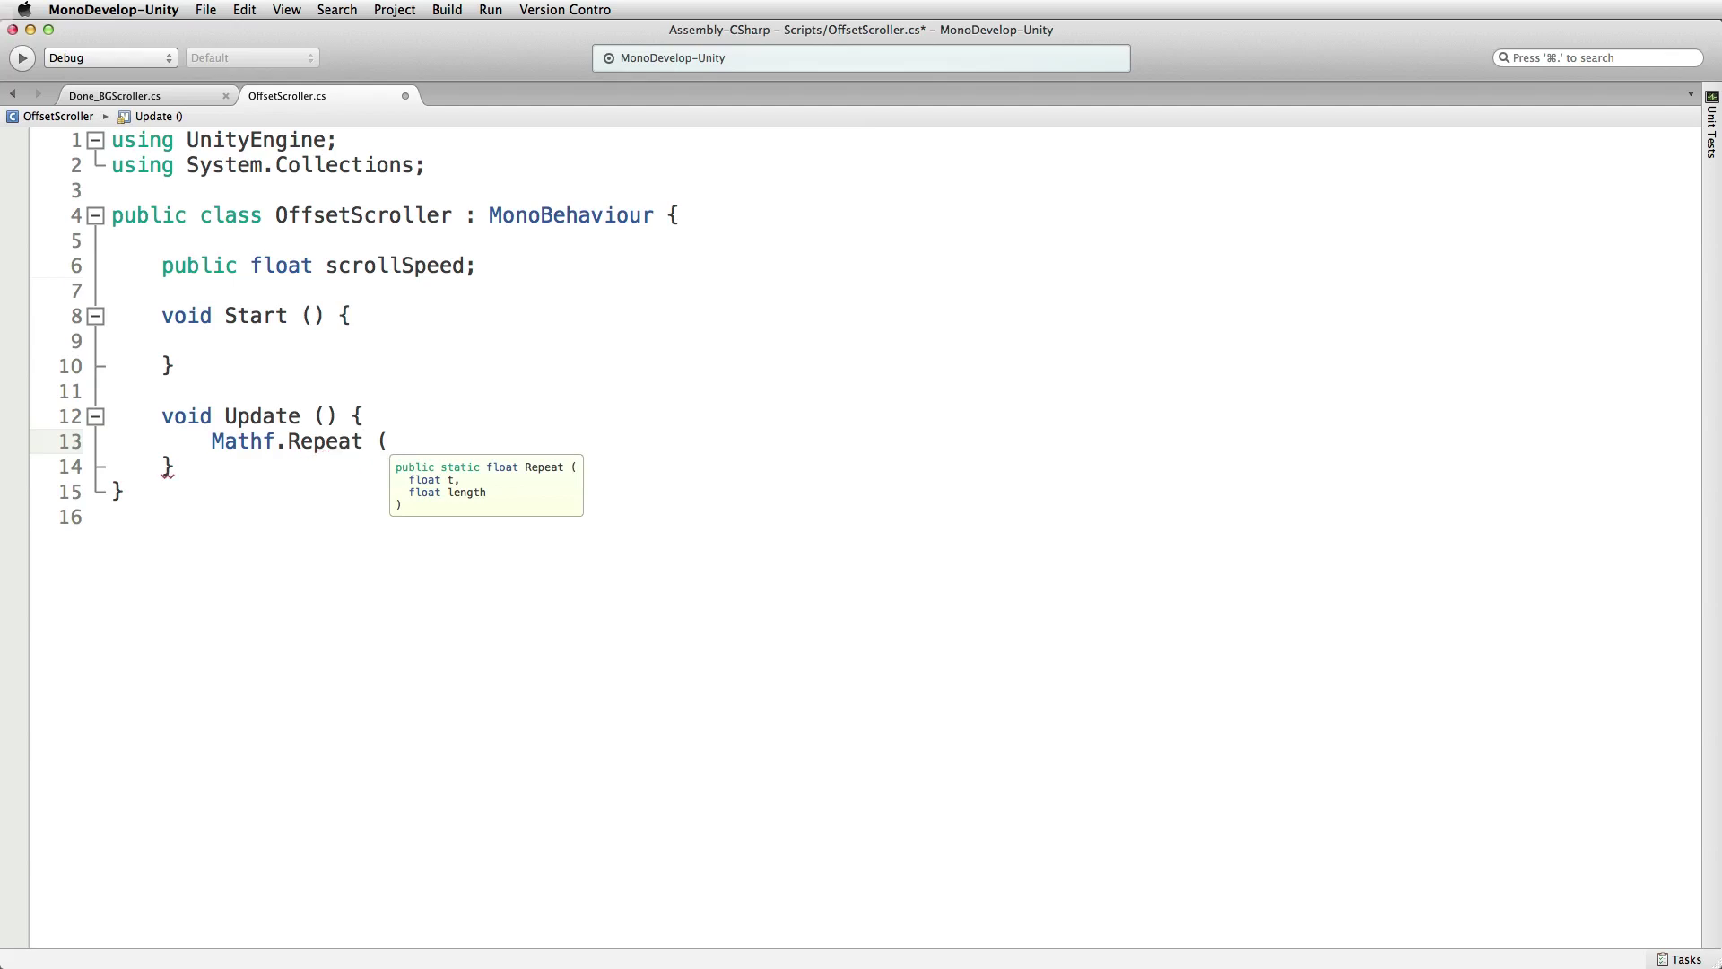
- Give the Mathf.Repeat call the arguments Time.time * scrollSpeed and 1, and close the statement
text(Time.t)
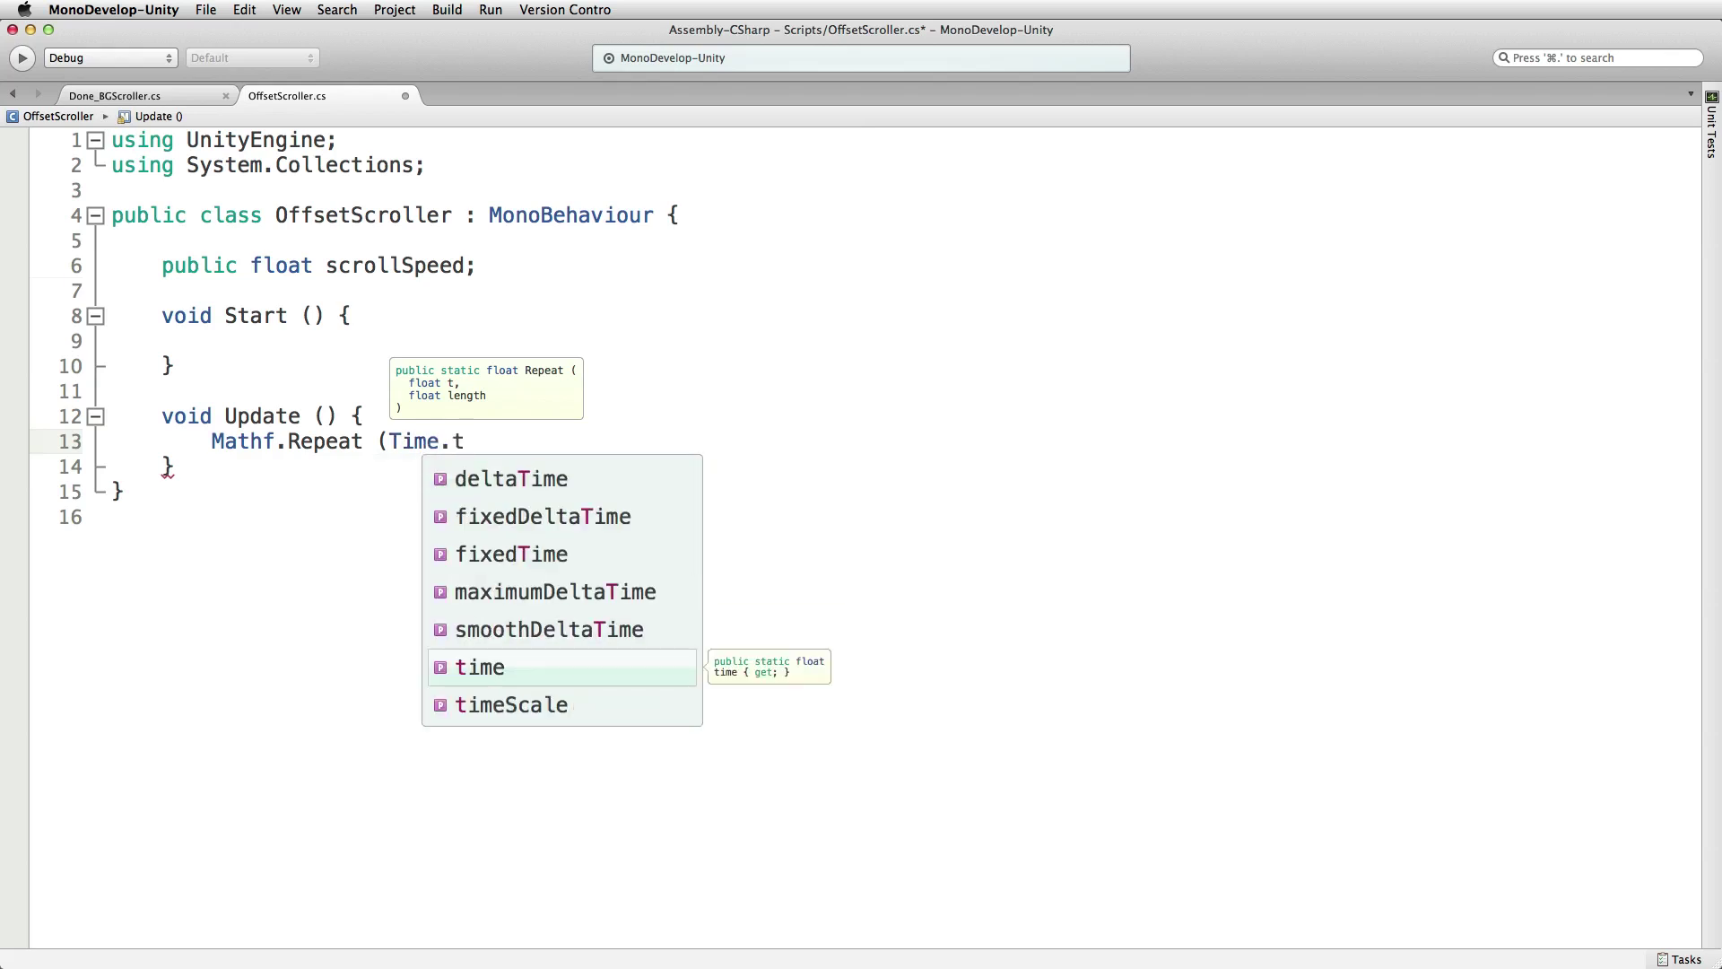
text(ime)
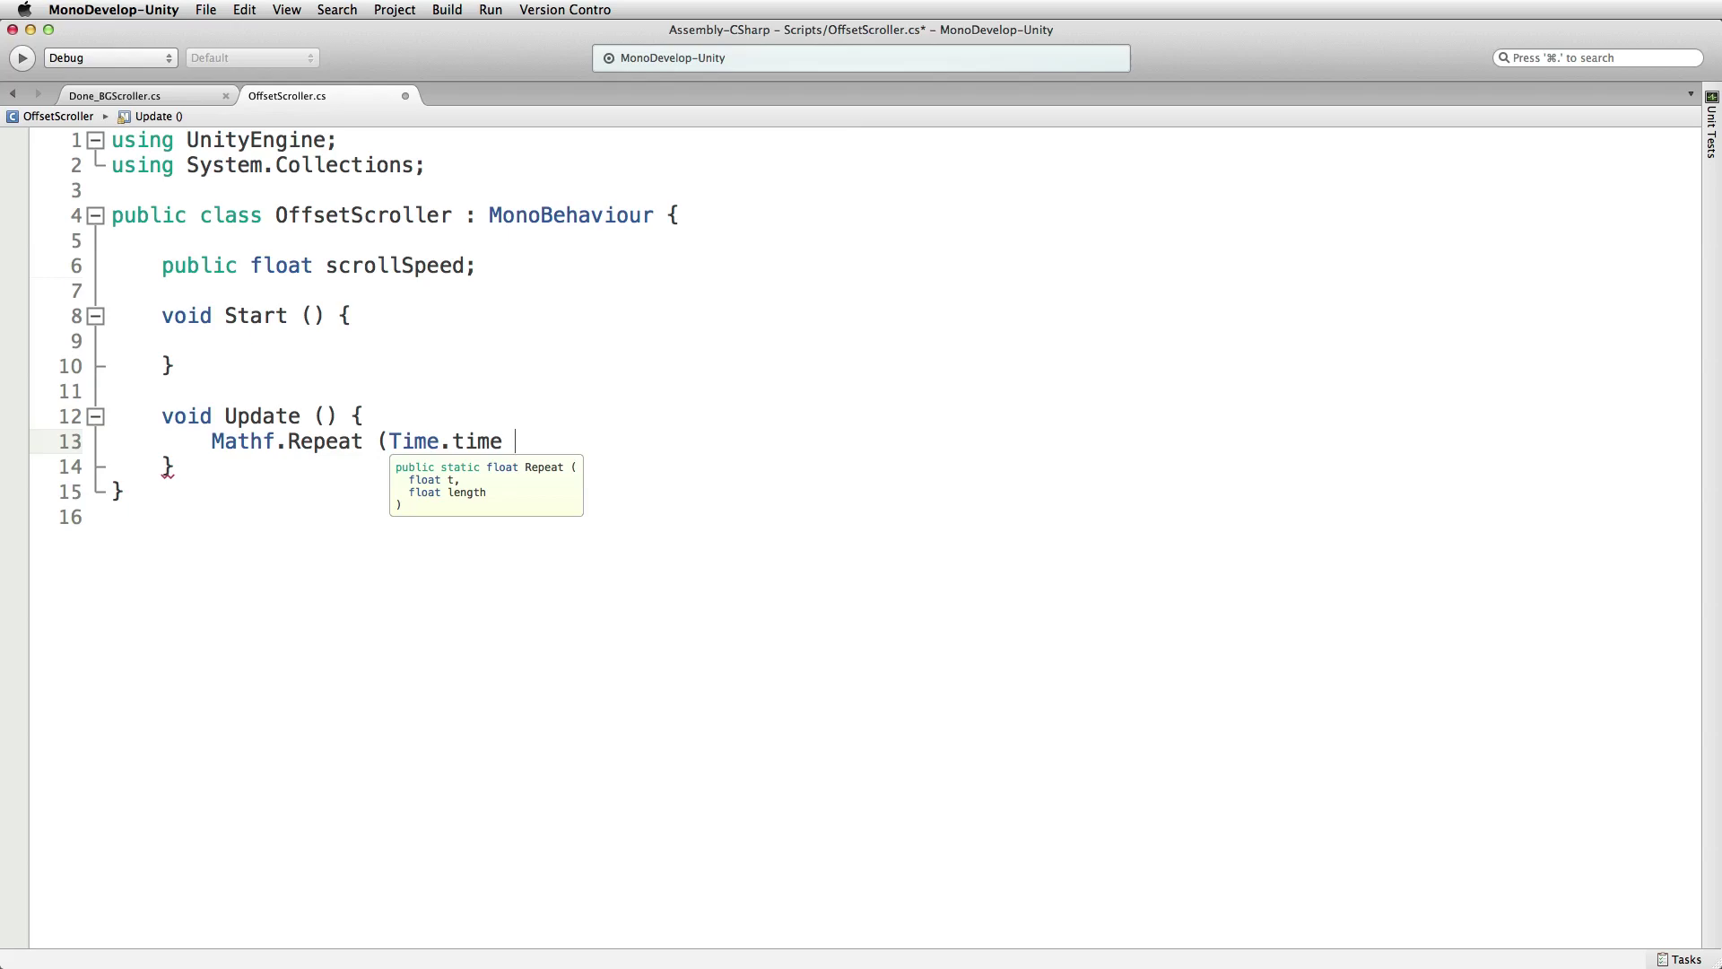
text(*)
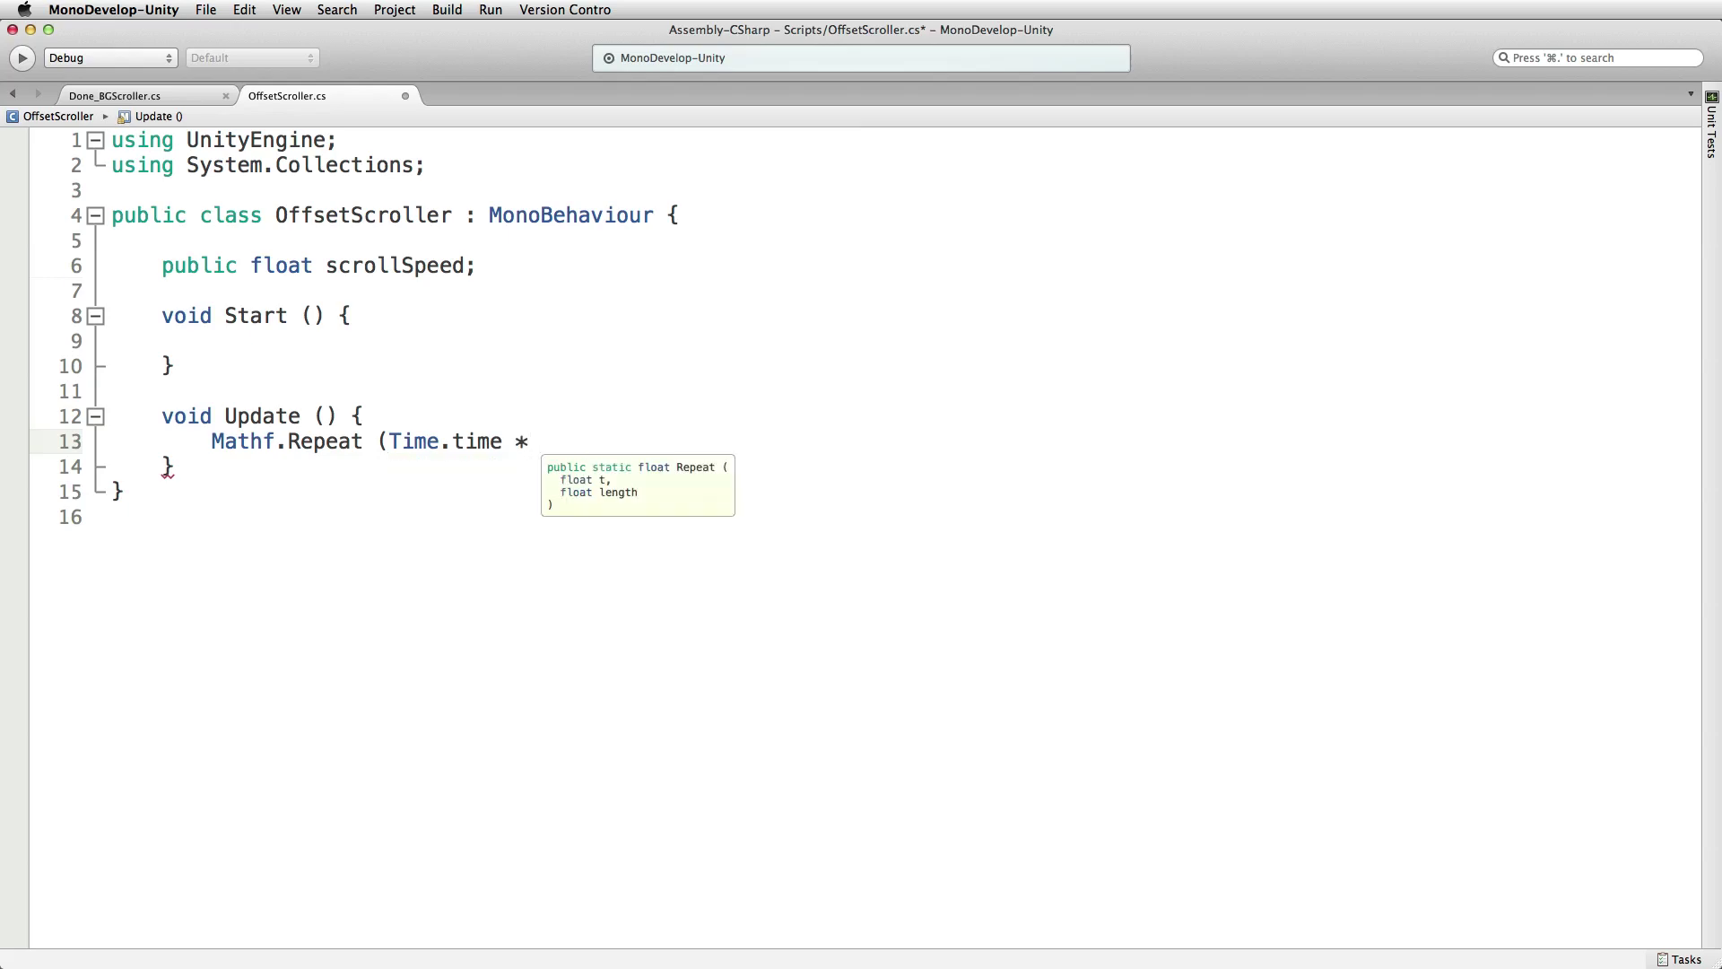
text( sce)
key(BackSpace)
text(roll)
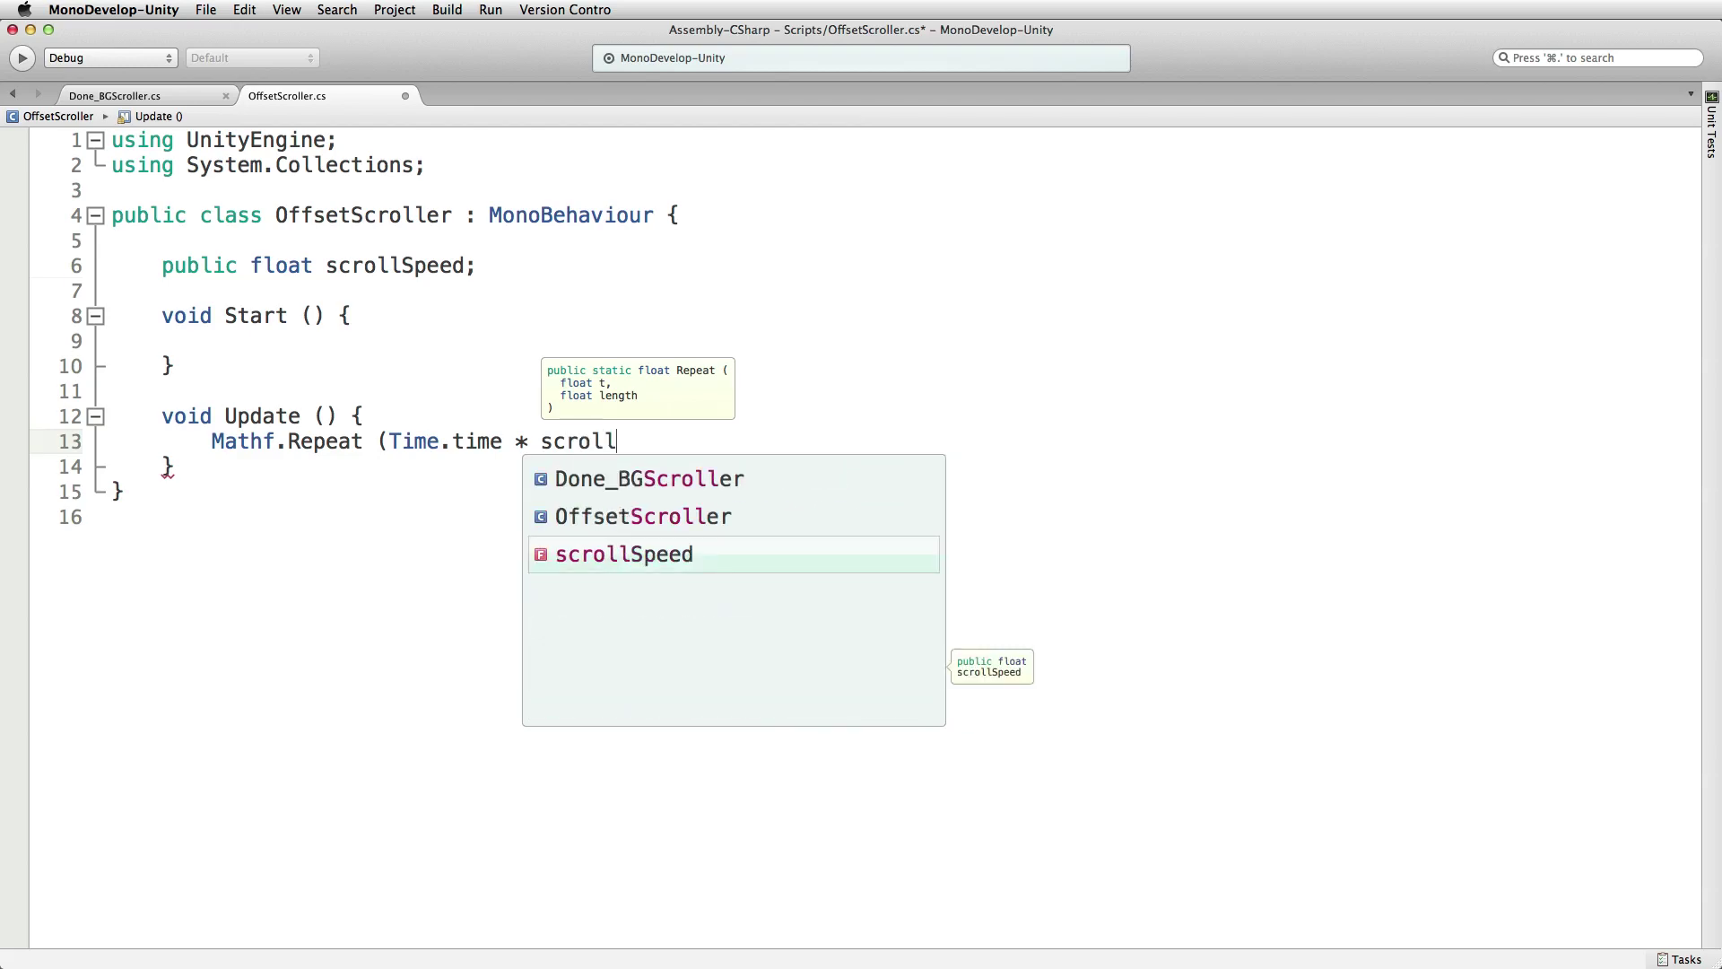
key(Return)
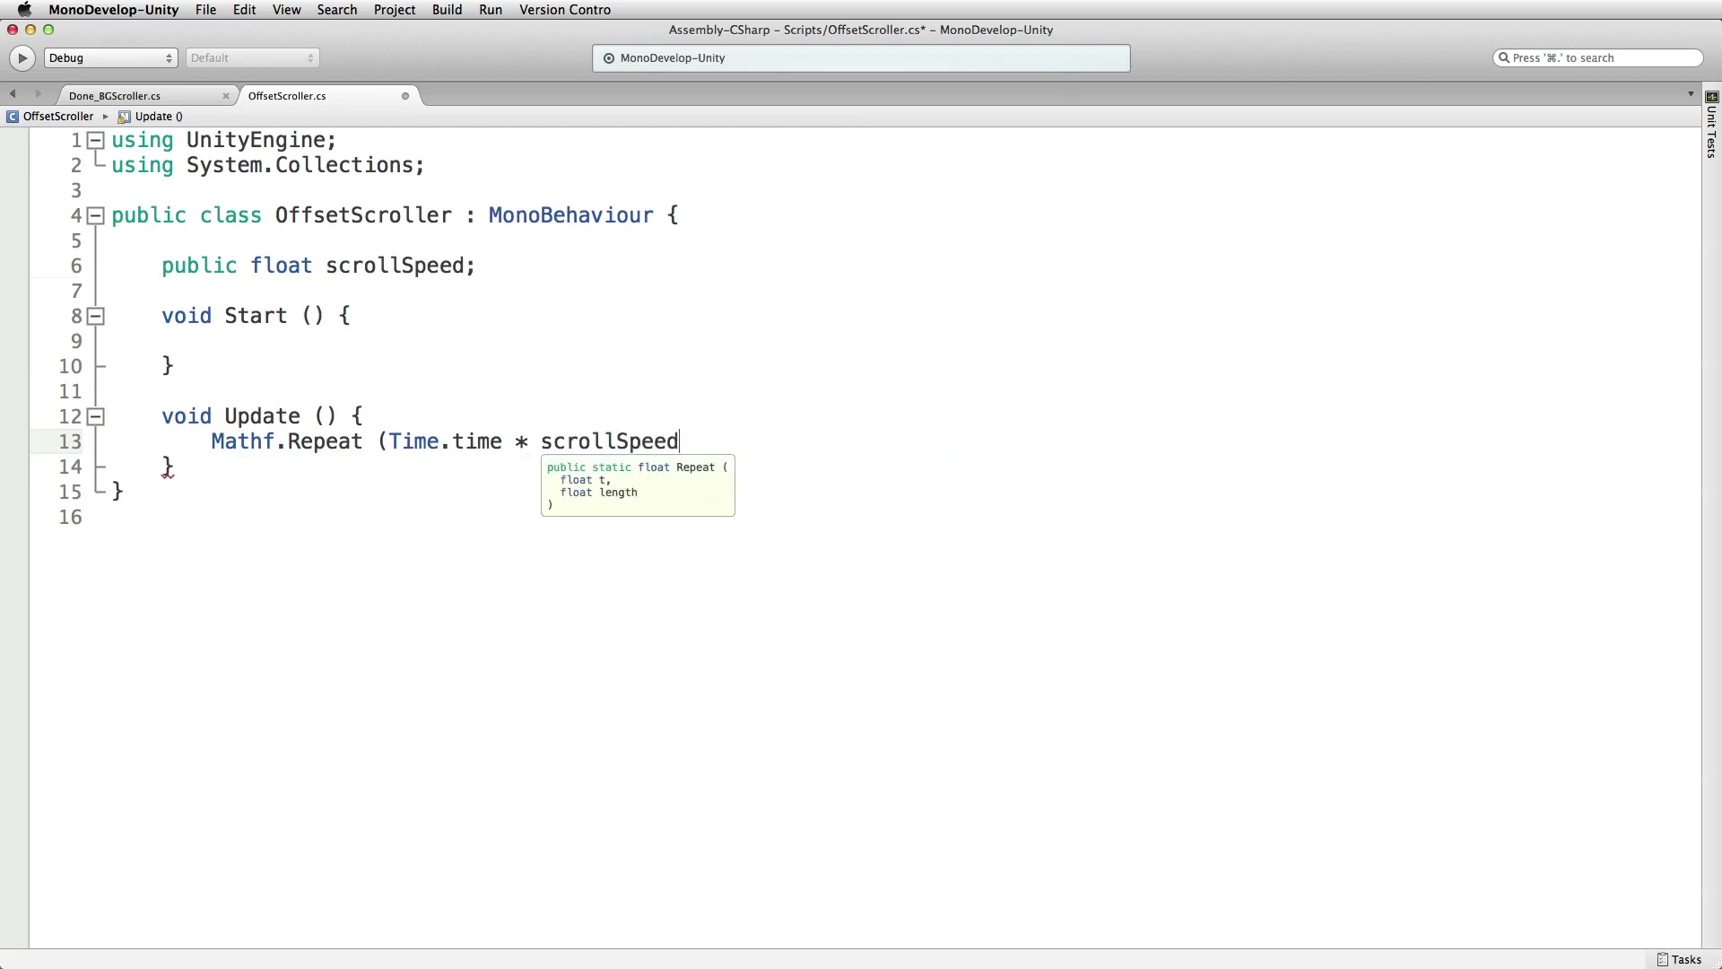
text(,)
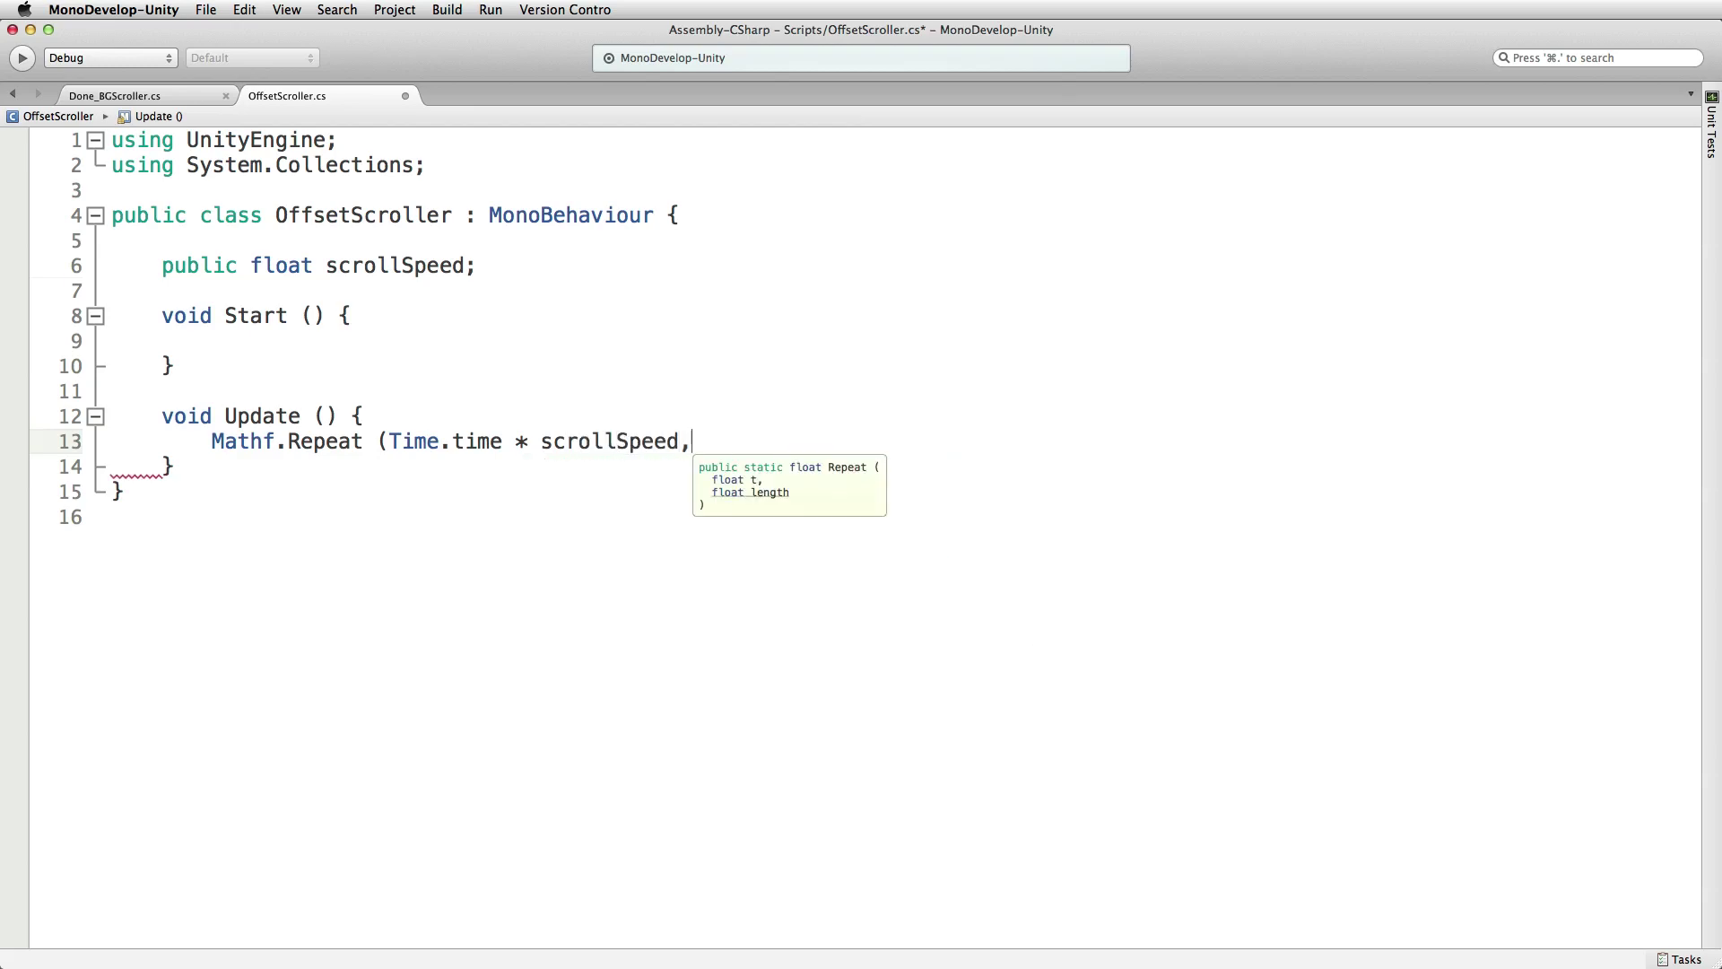
text( 1))
- Switch to Unity and set the texture's Y offset to 1 on the Background under Offset Background
key(super+Tab)
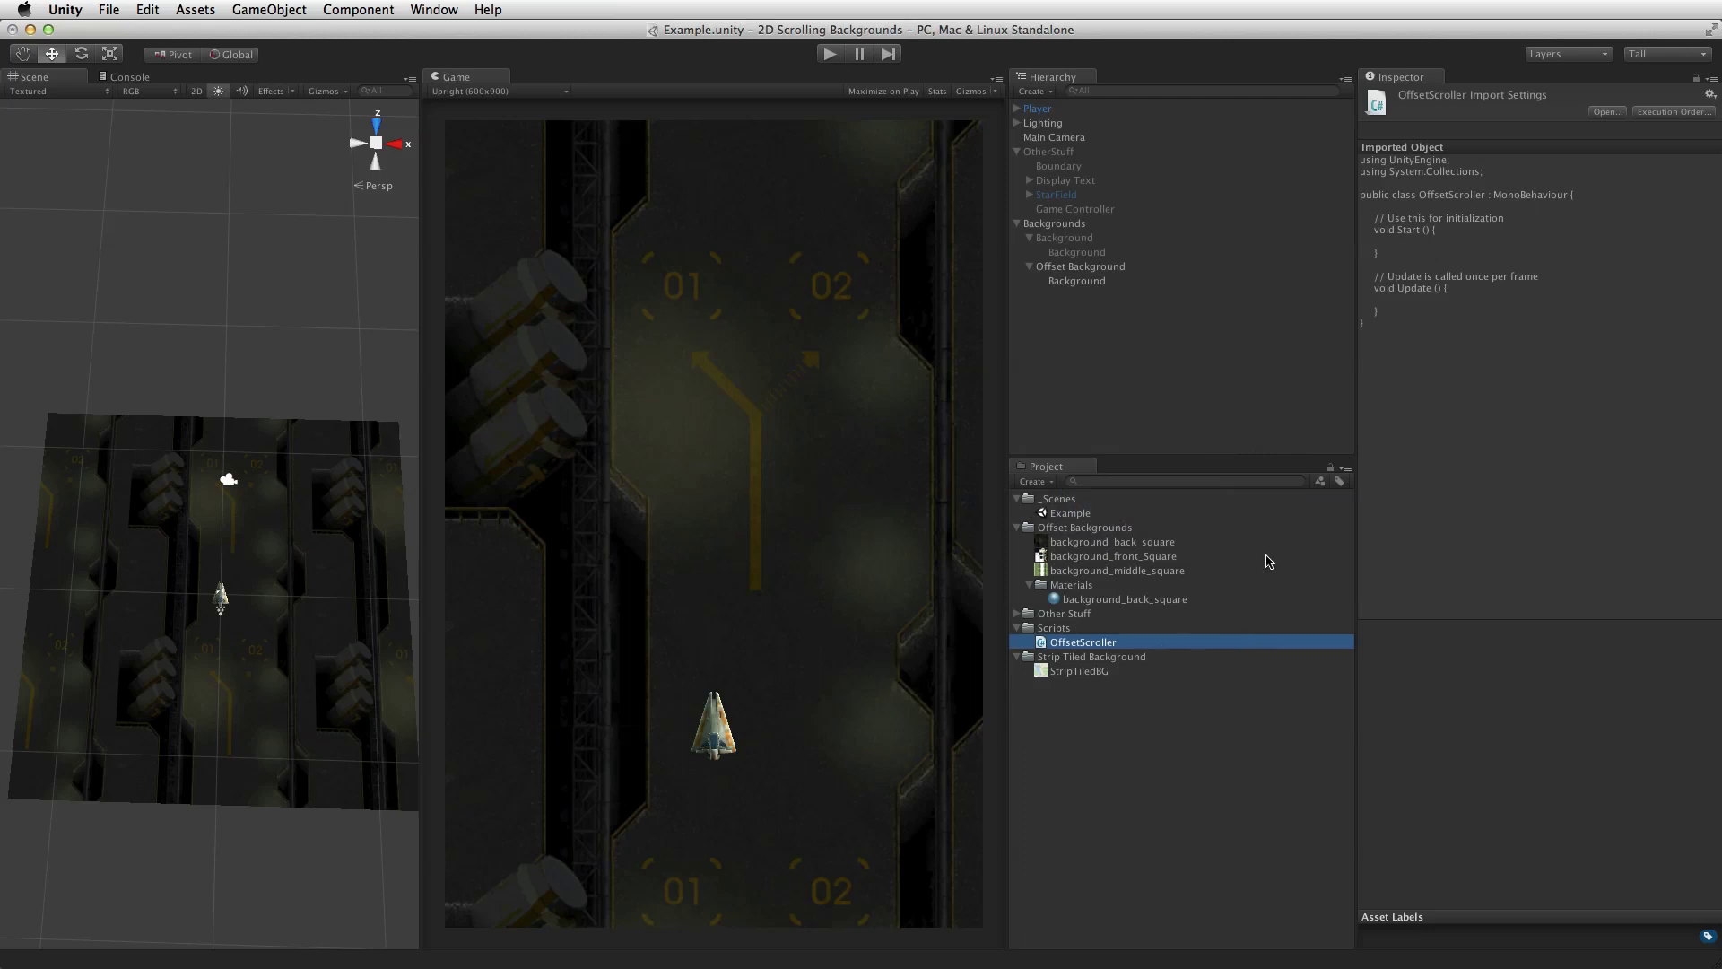
click(1081, 282)
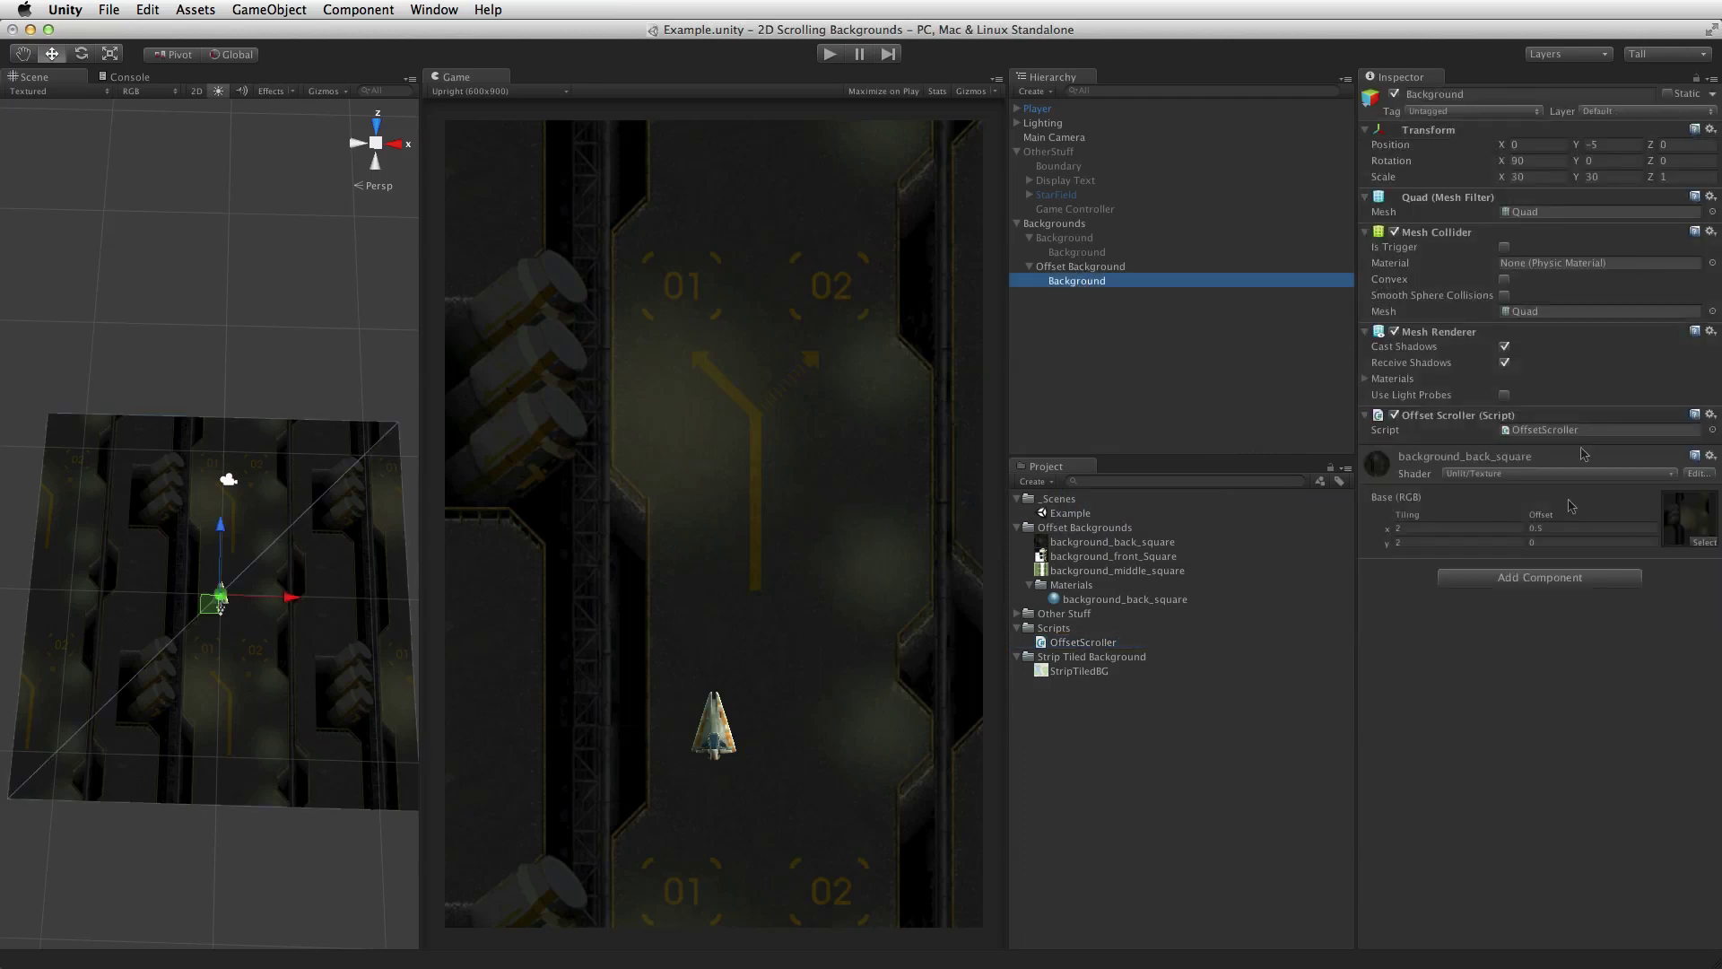
click(1537, 542)
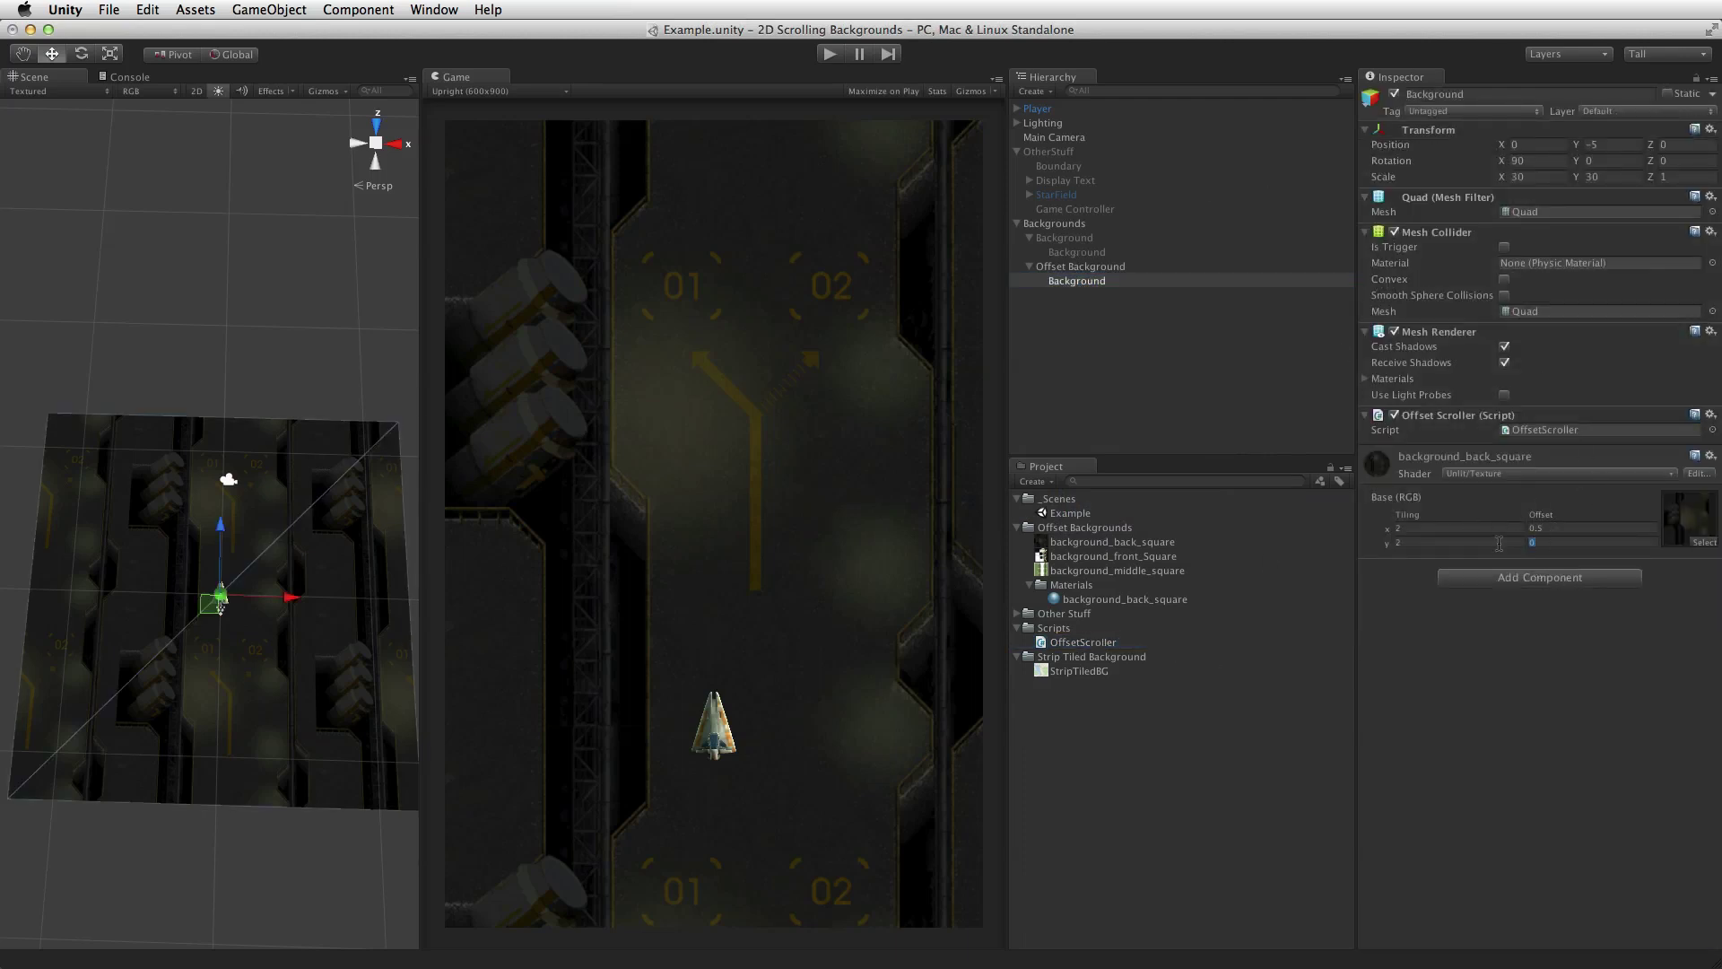
text(1)
key(Return)
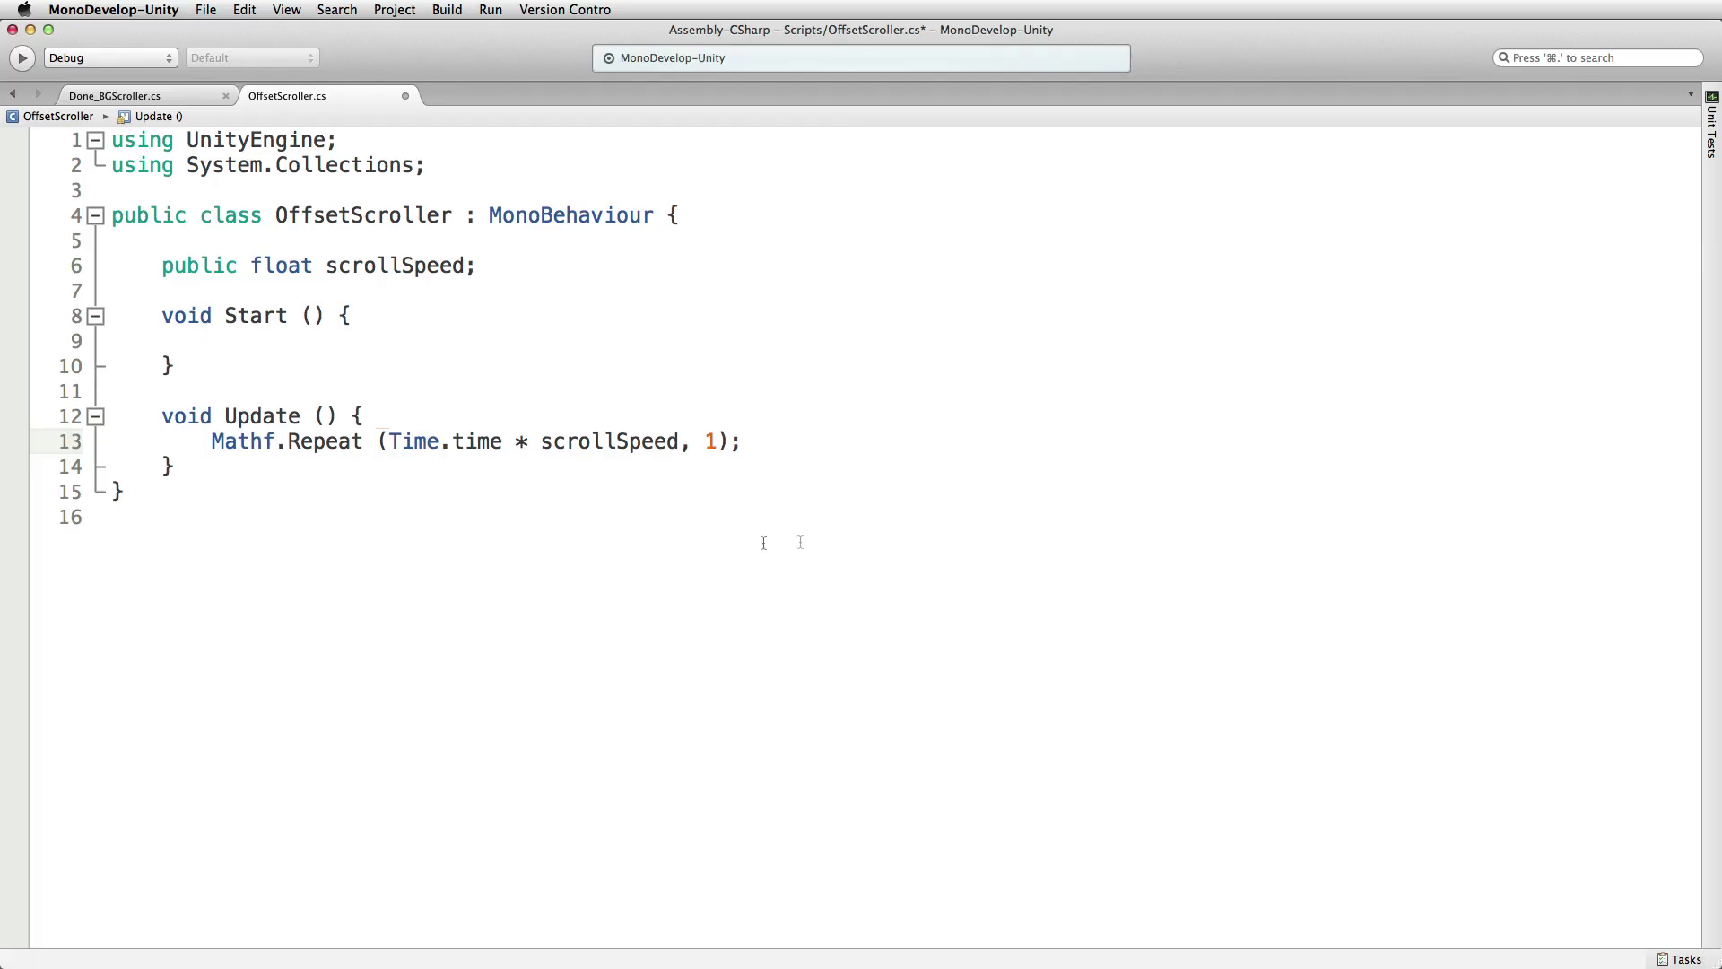
- Back in MonoDevelop, assign the Mathf.Repeat result to float y and add Vector2 offset = new Vector2 (0, y); below it
click(211, 442)
text(float y =)
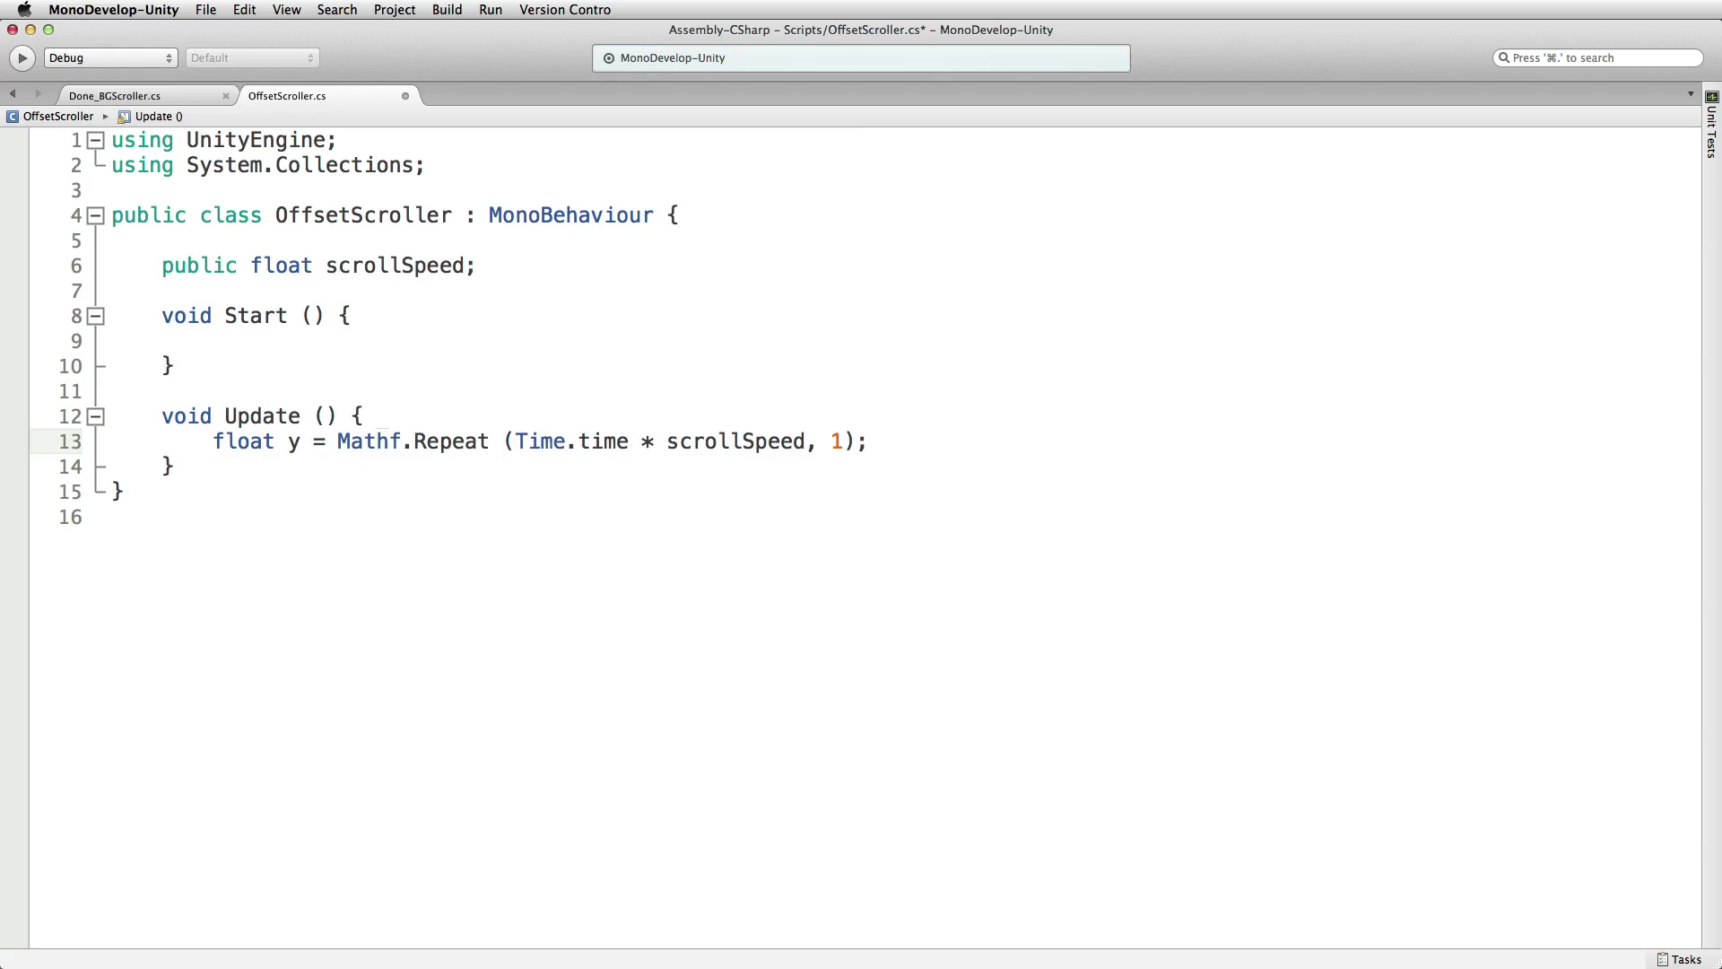
click(896, 449)
key(Return)
text(v)
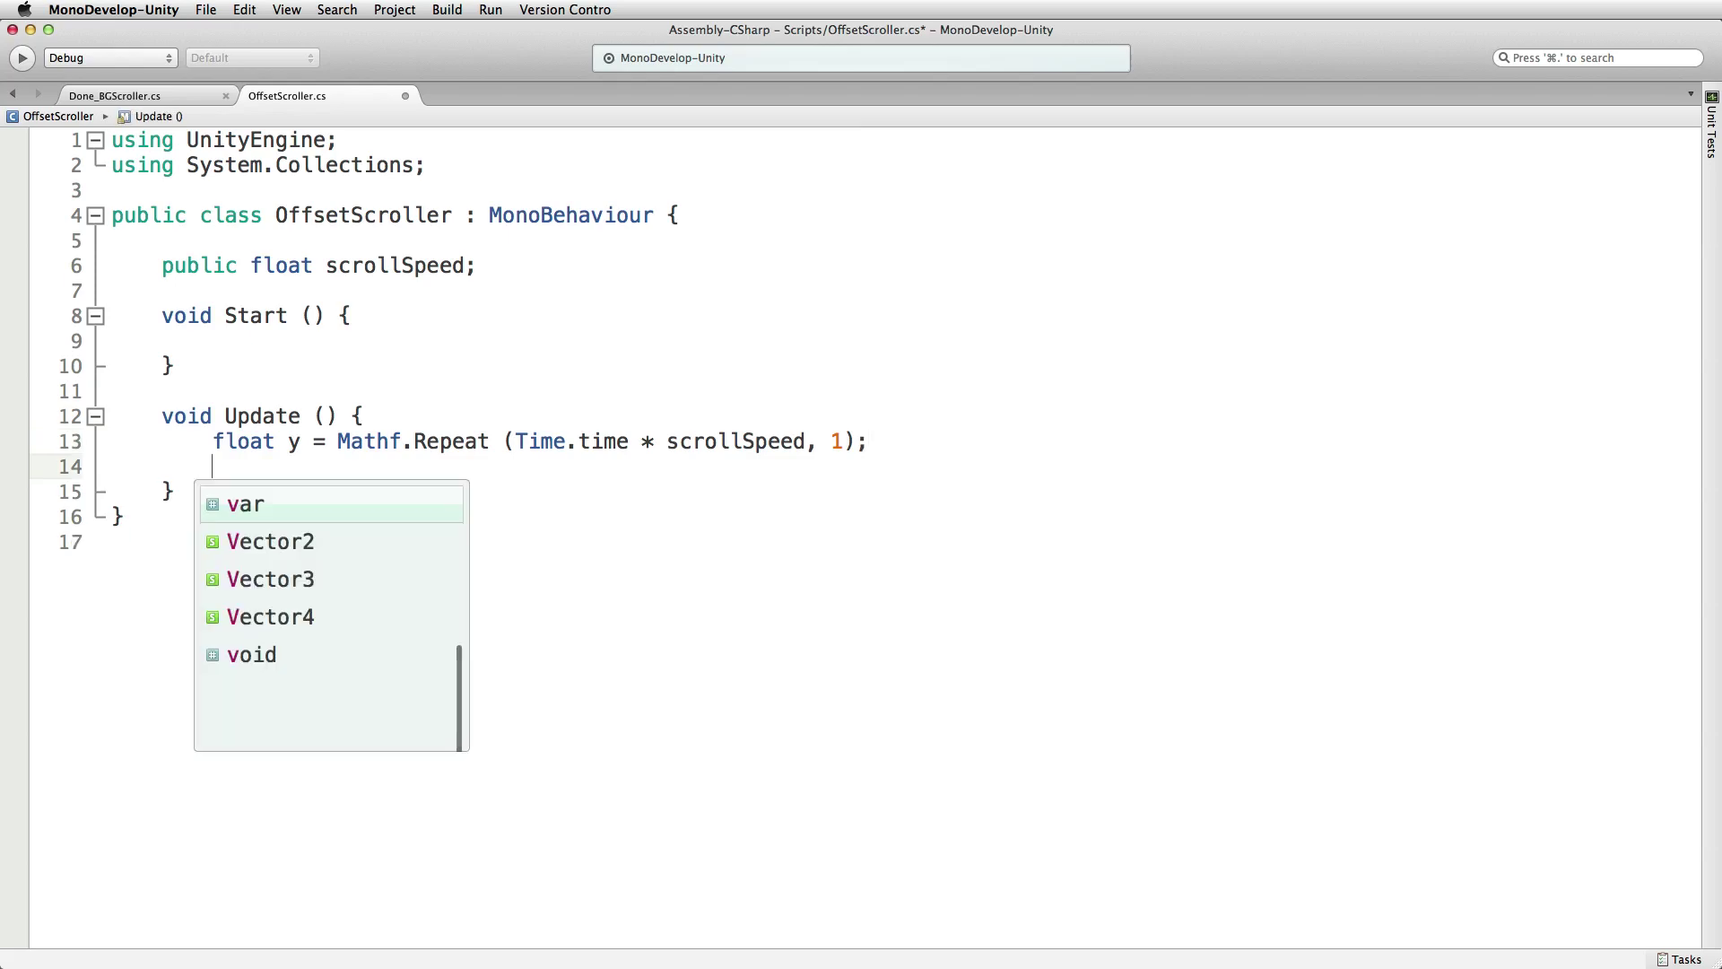
text(2 )
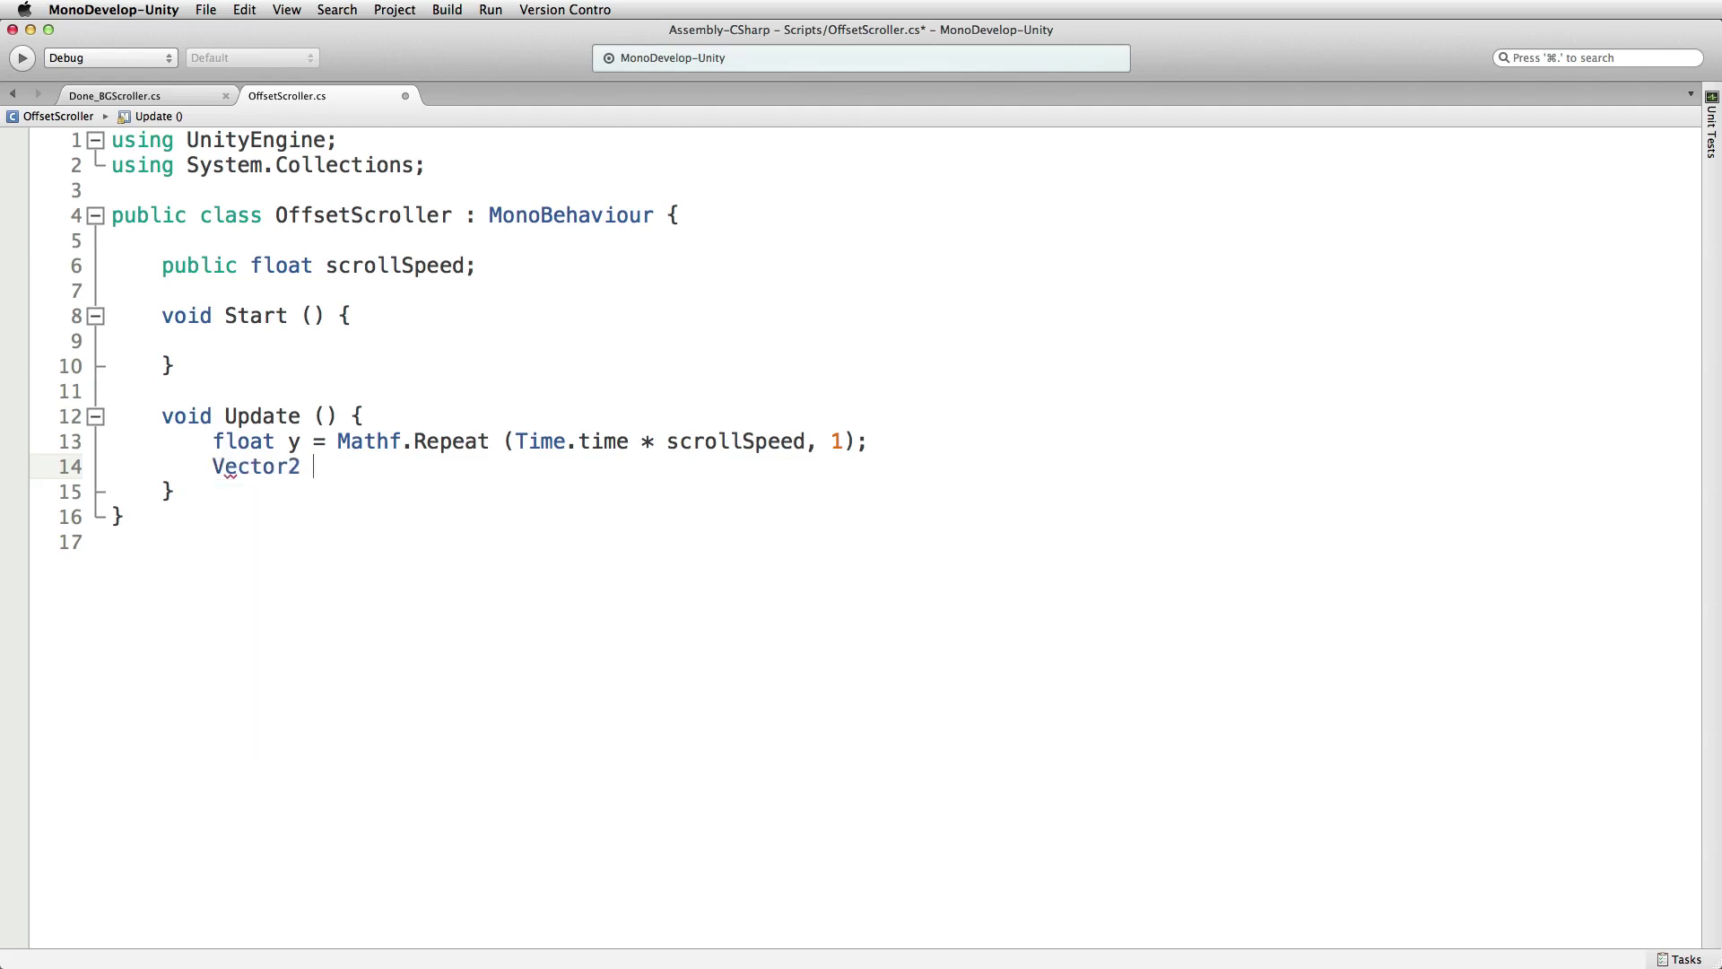
text(offset = new ve)
key(Return)
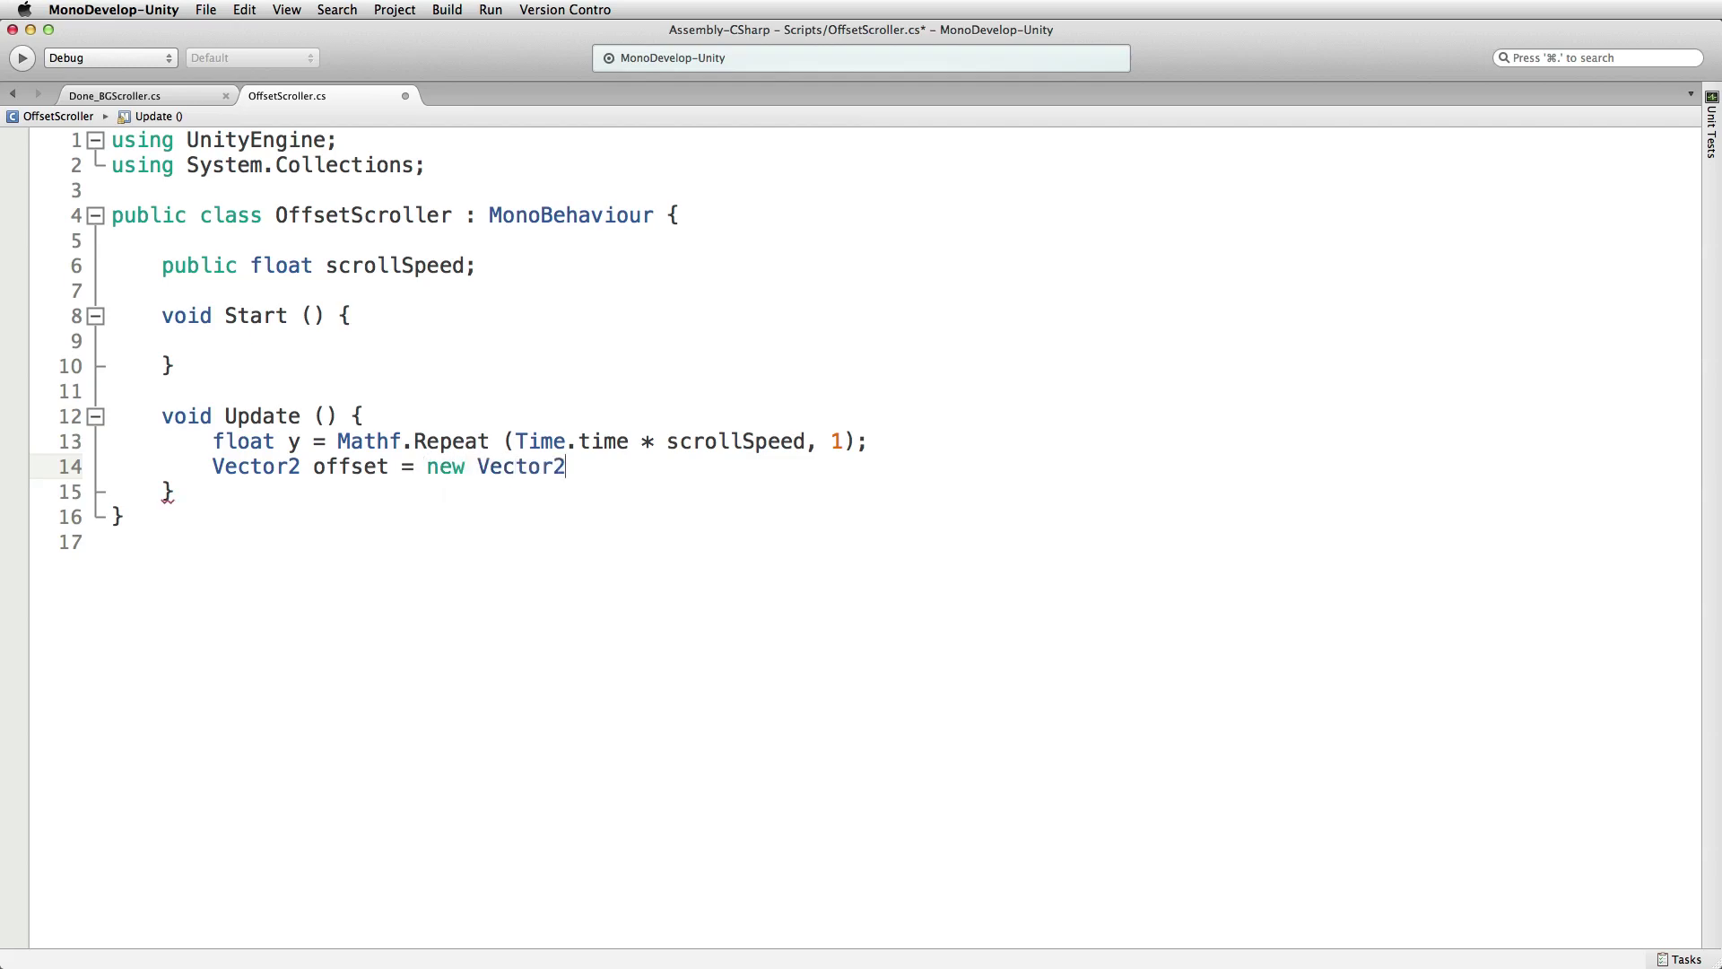
text((0, )
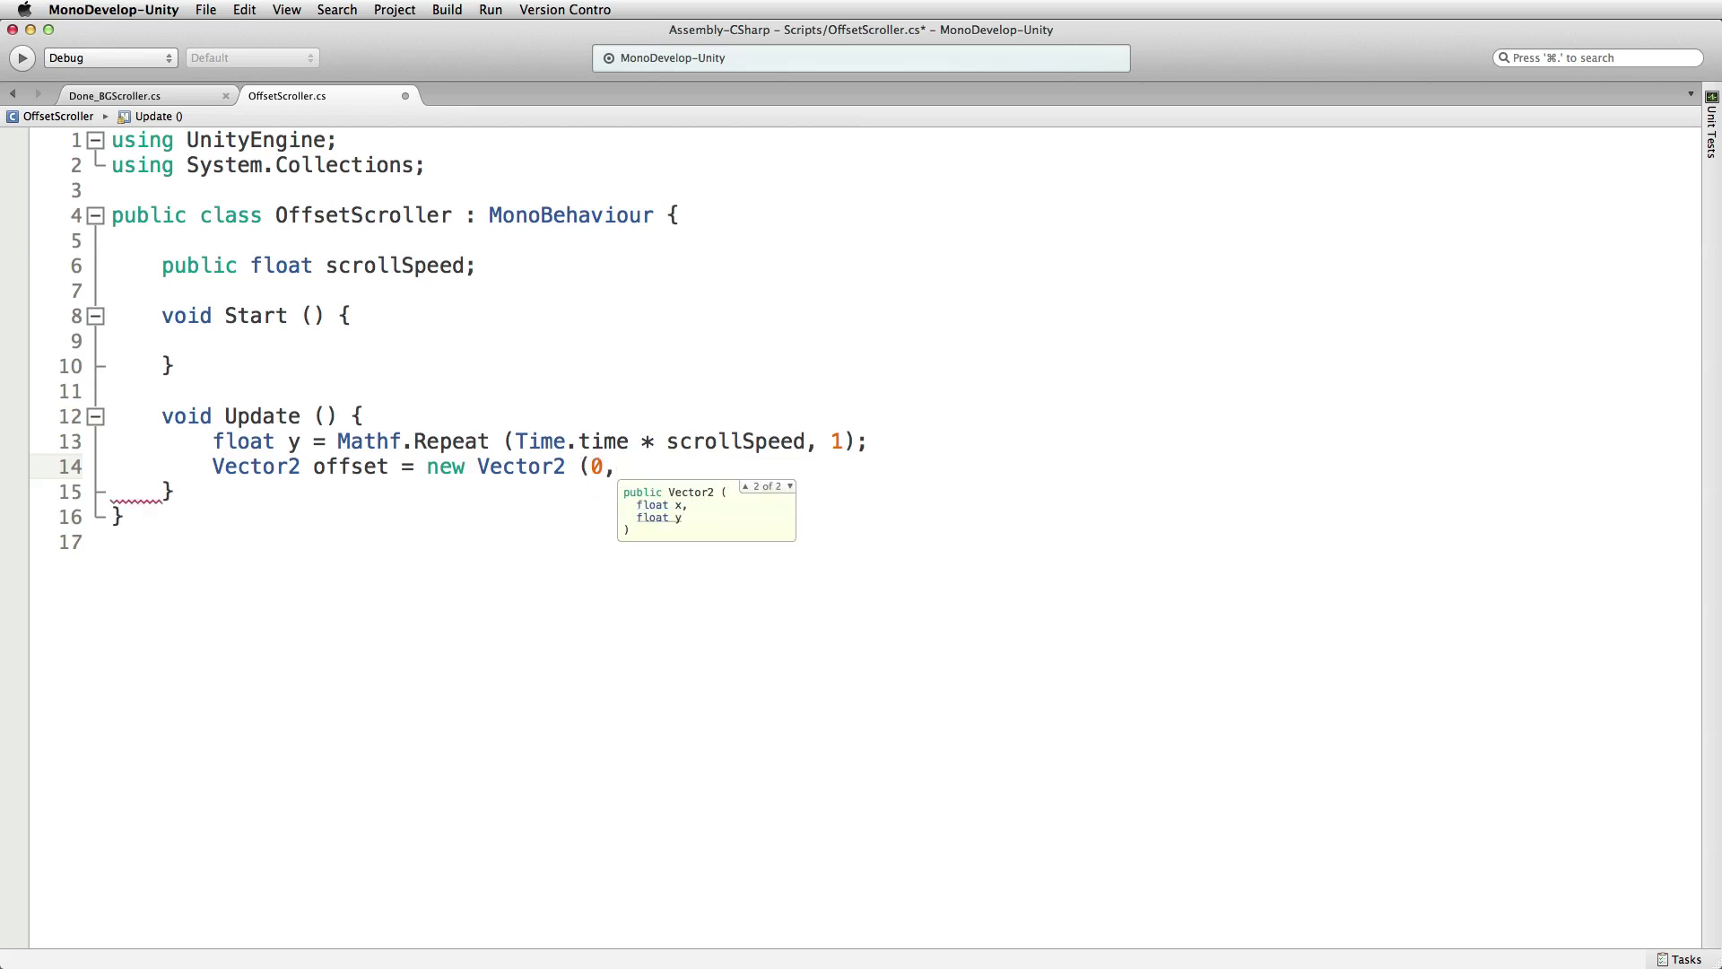
text(y))
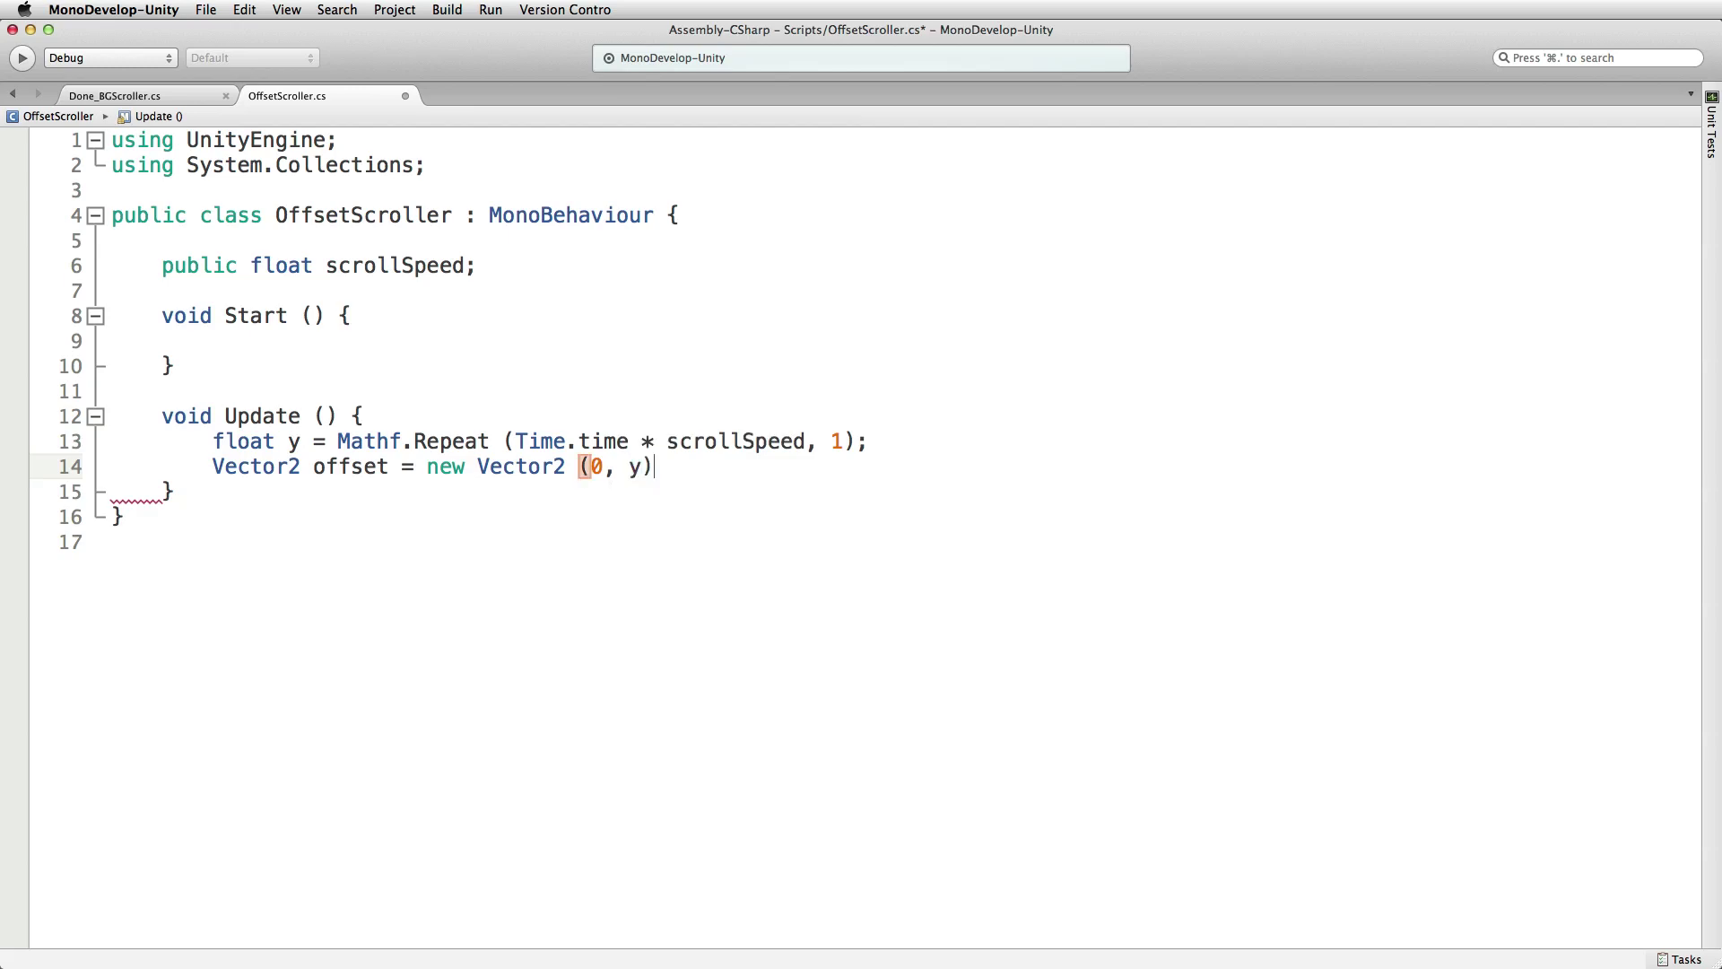
text(;)
key(Return)
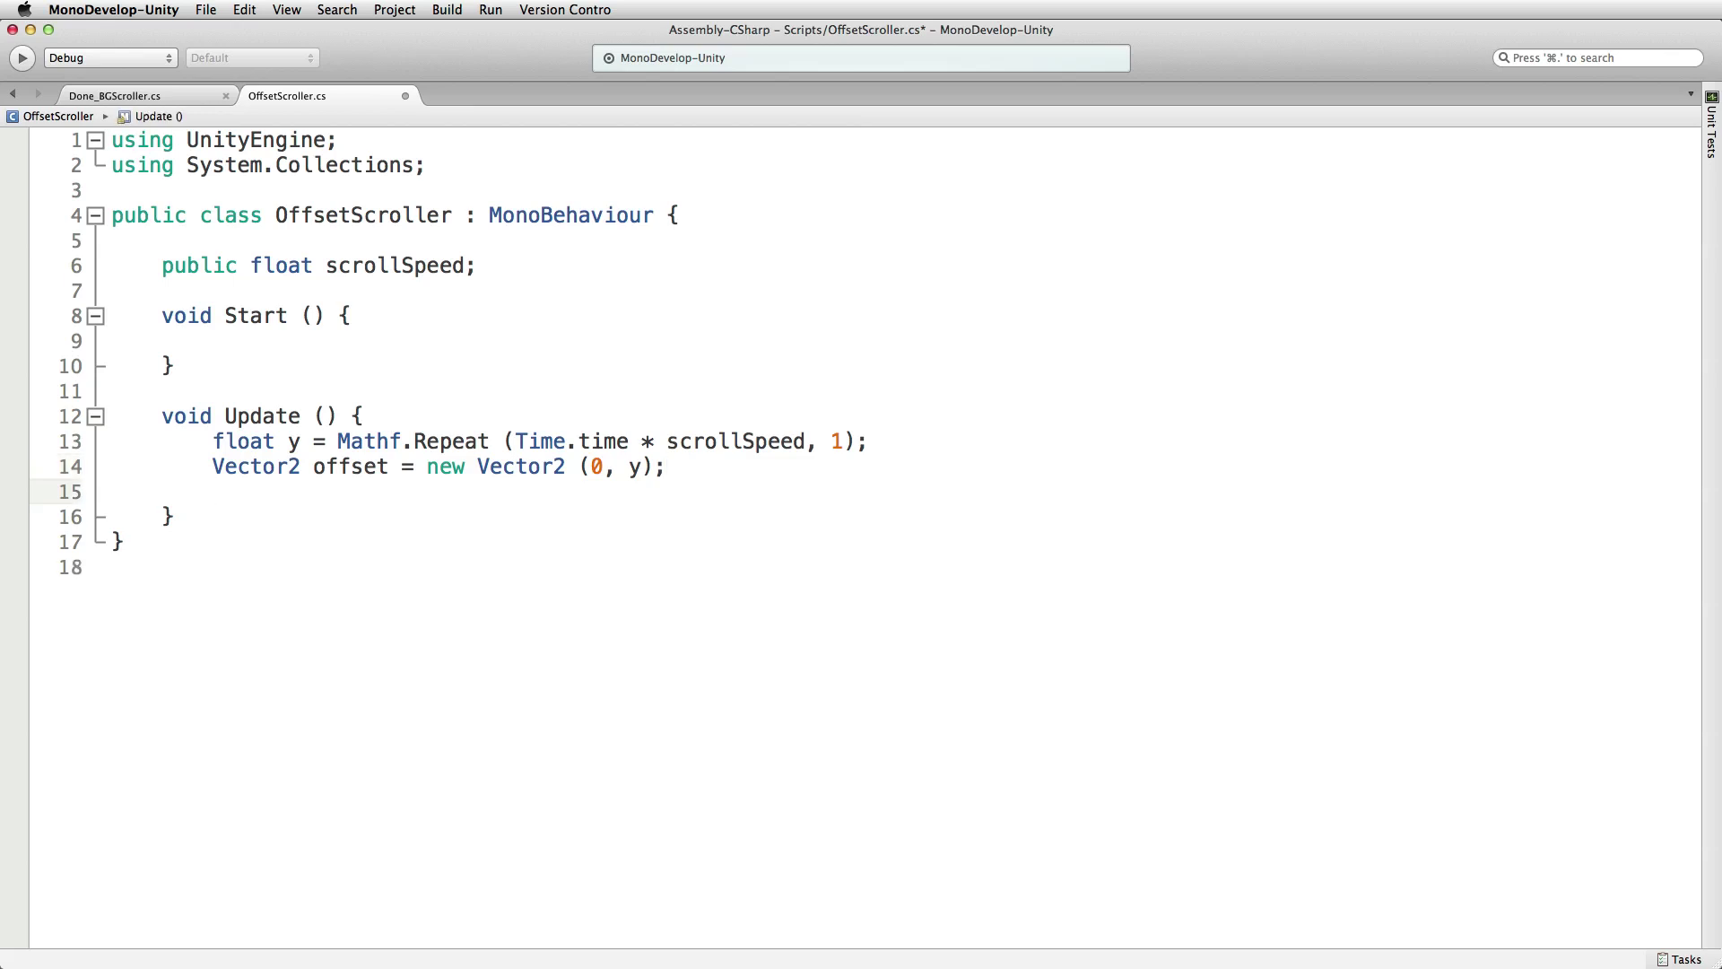
- Below the offset declaration in the Update function, begin a renderer.sharedMaterial.SetTextureOffset call
text(renderer.)
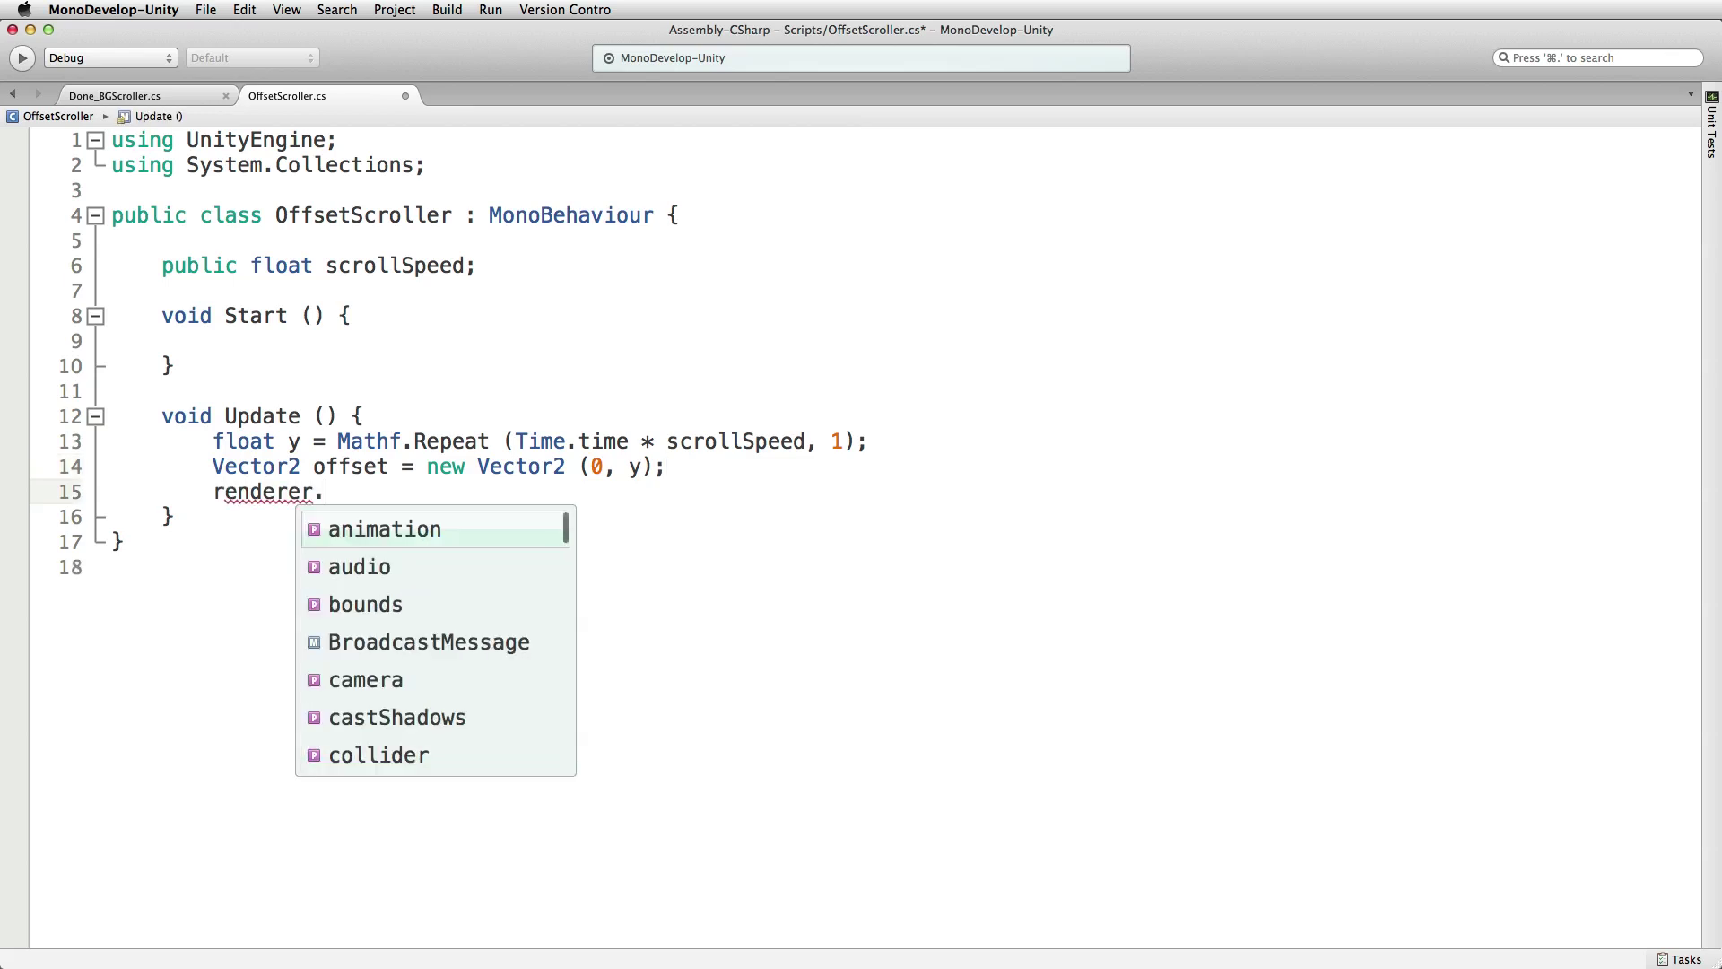
text(shae)
key(BackSpace)
text(r)
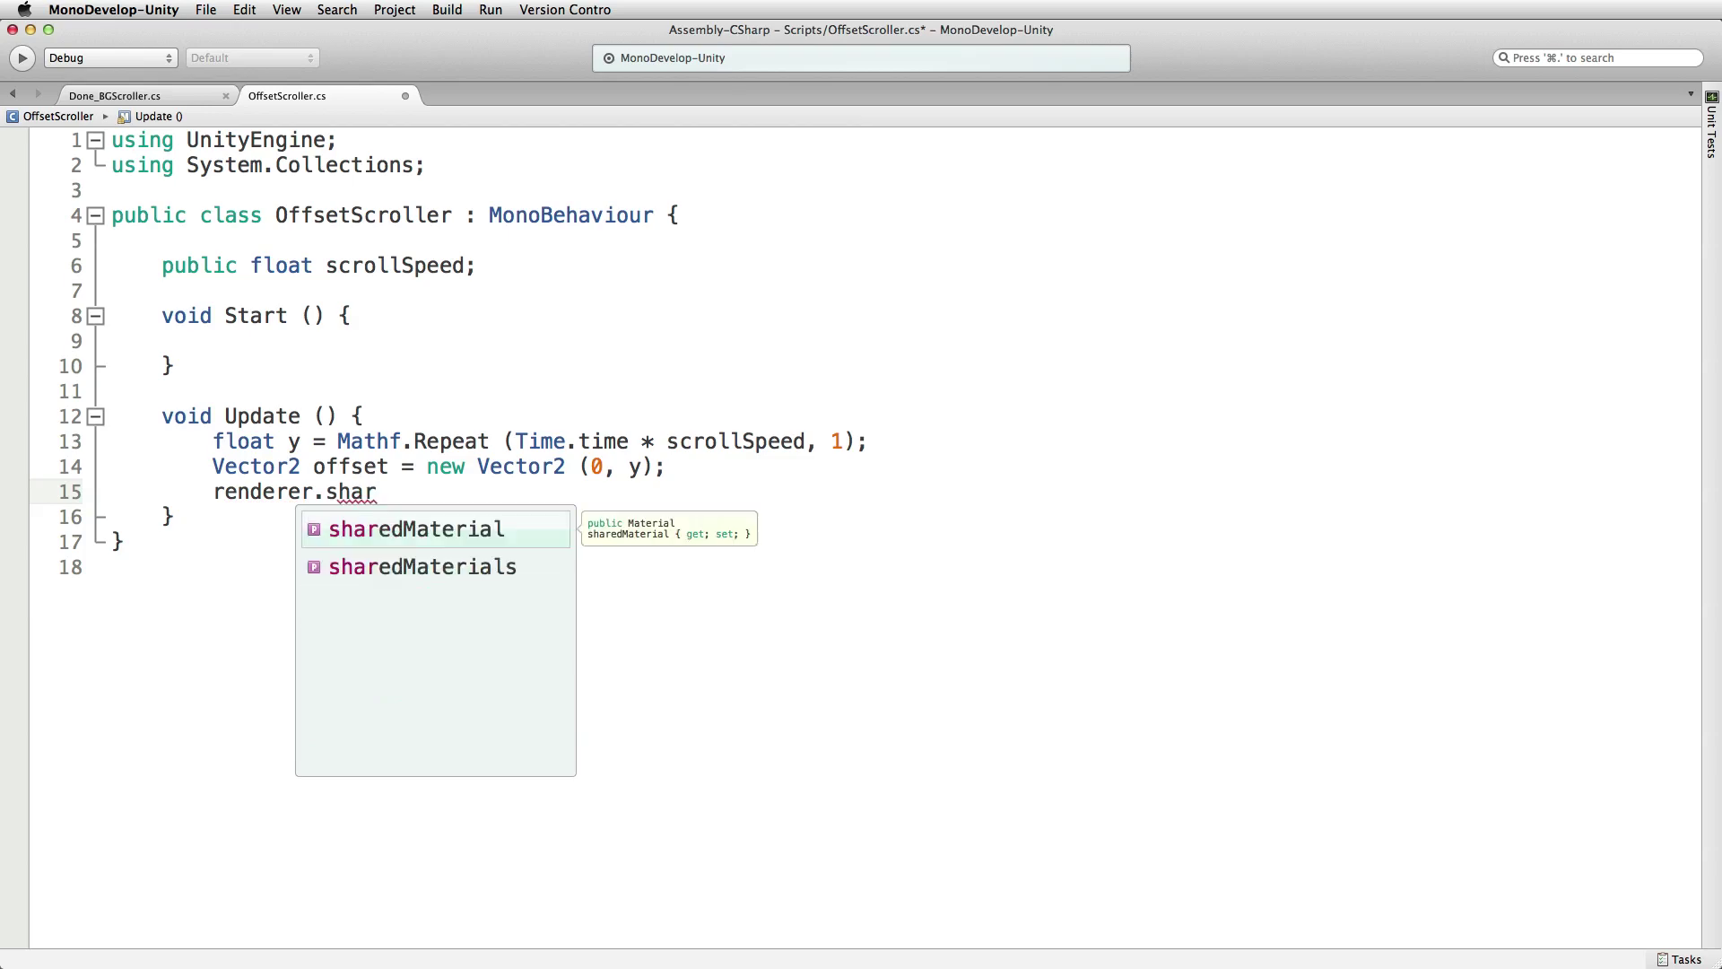
text(edMaterial.)
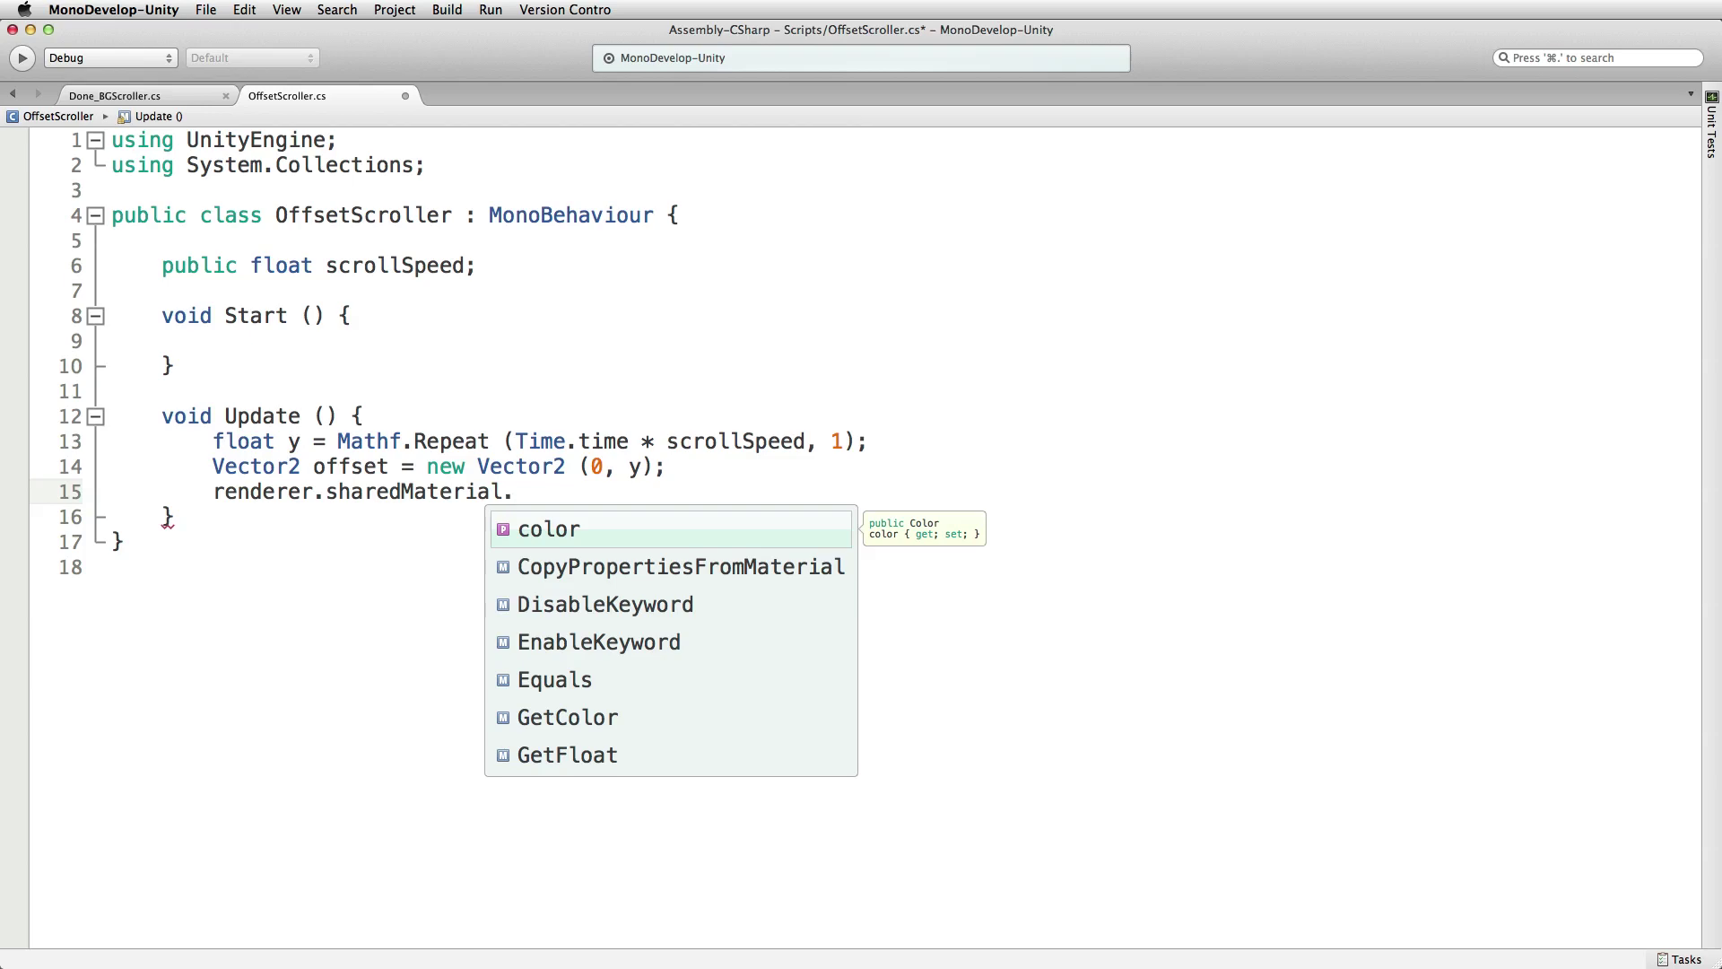
text(Set)
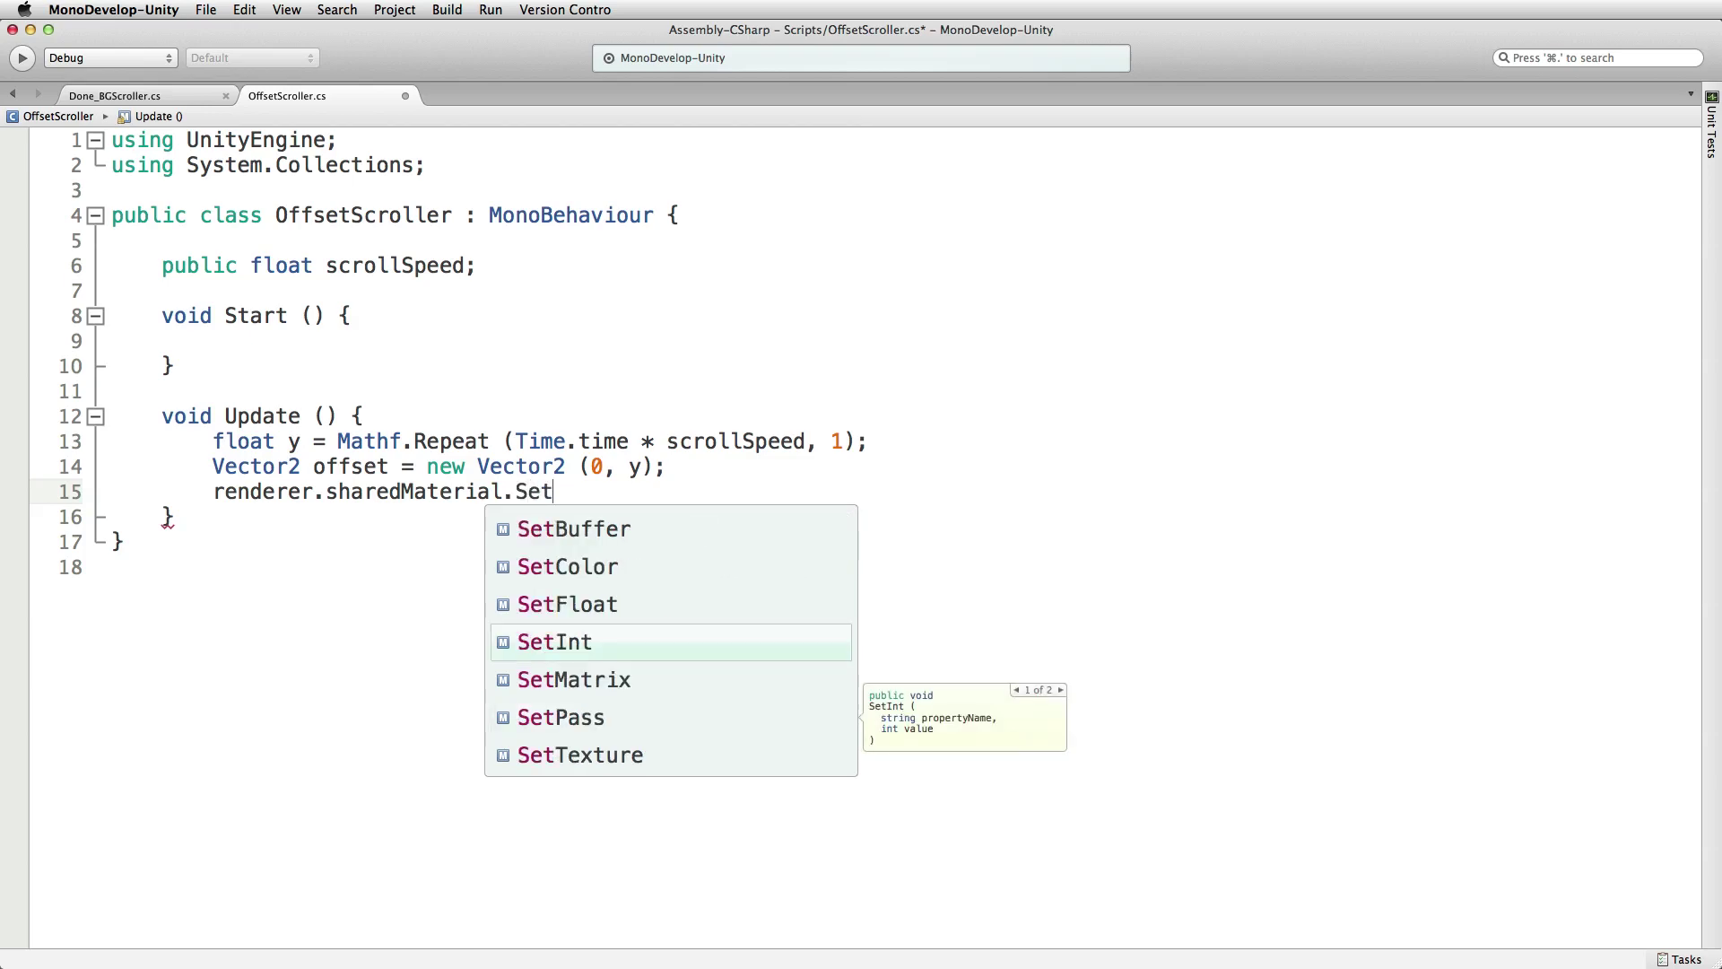
text(Tex)
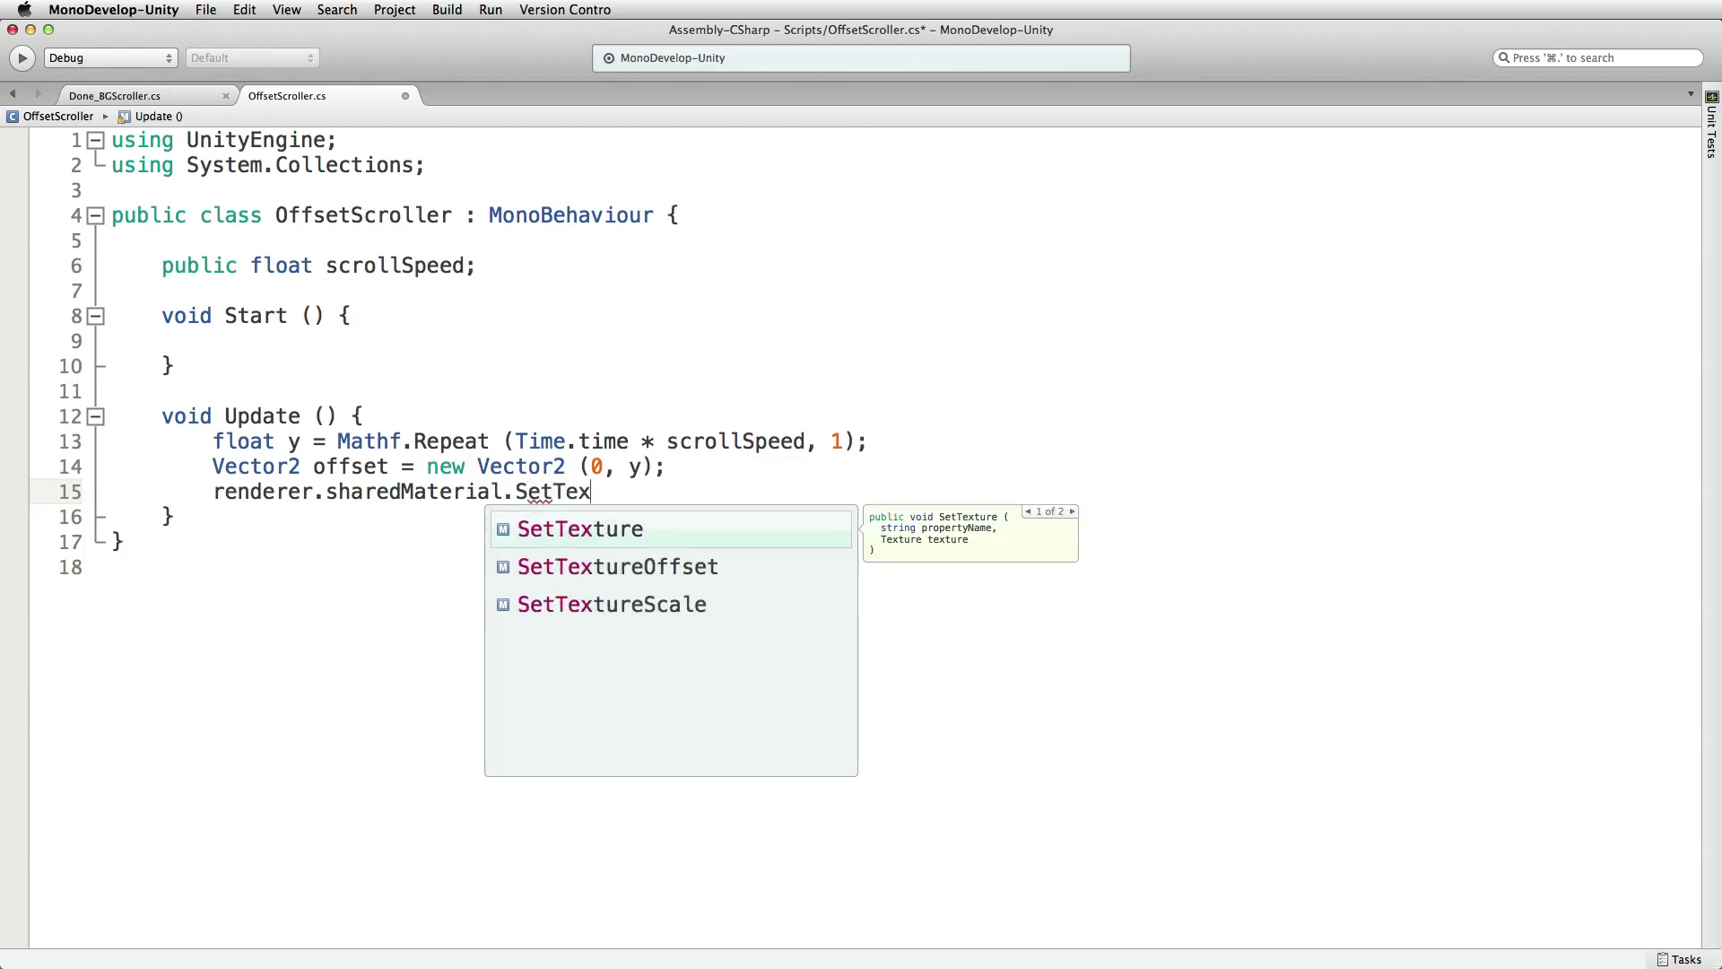
key(Down)
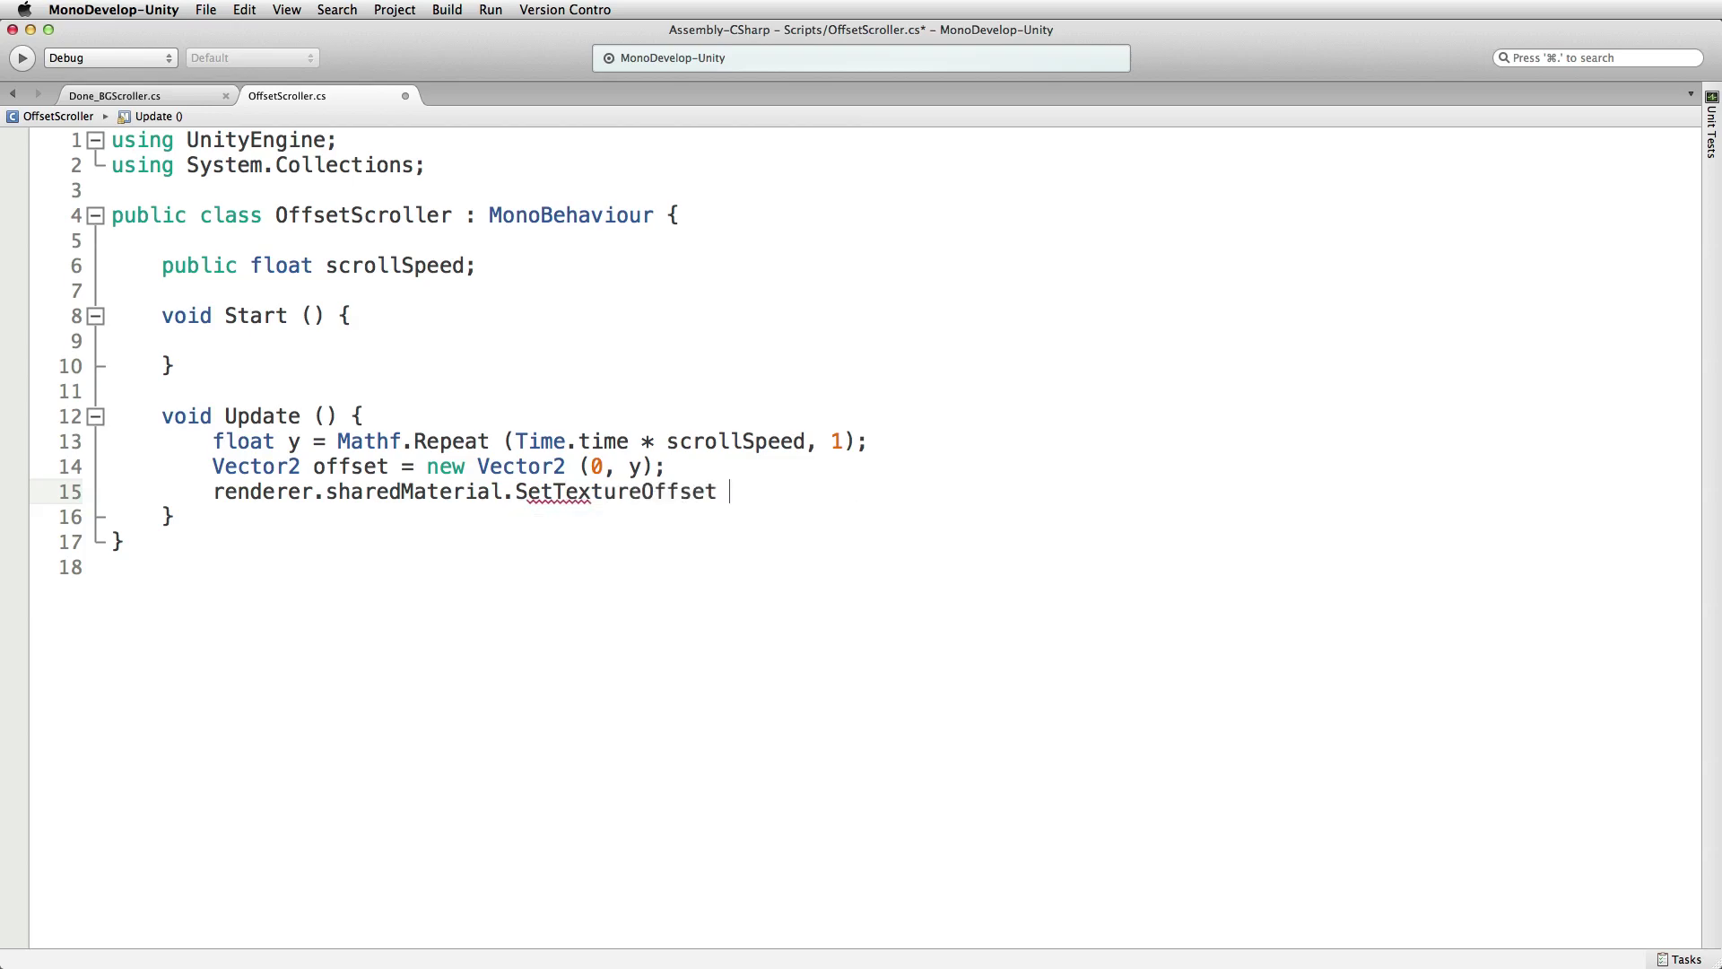
- Give SetTextureOffset the arguments "_MainTex" and offset, close the statement, and save the script
text((")
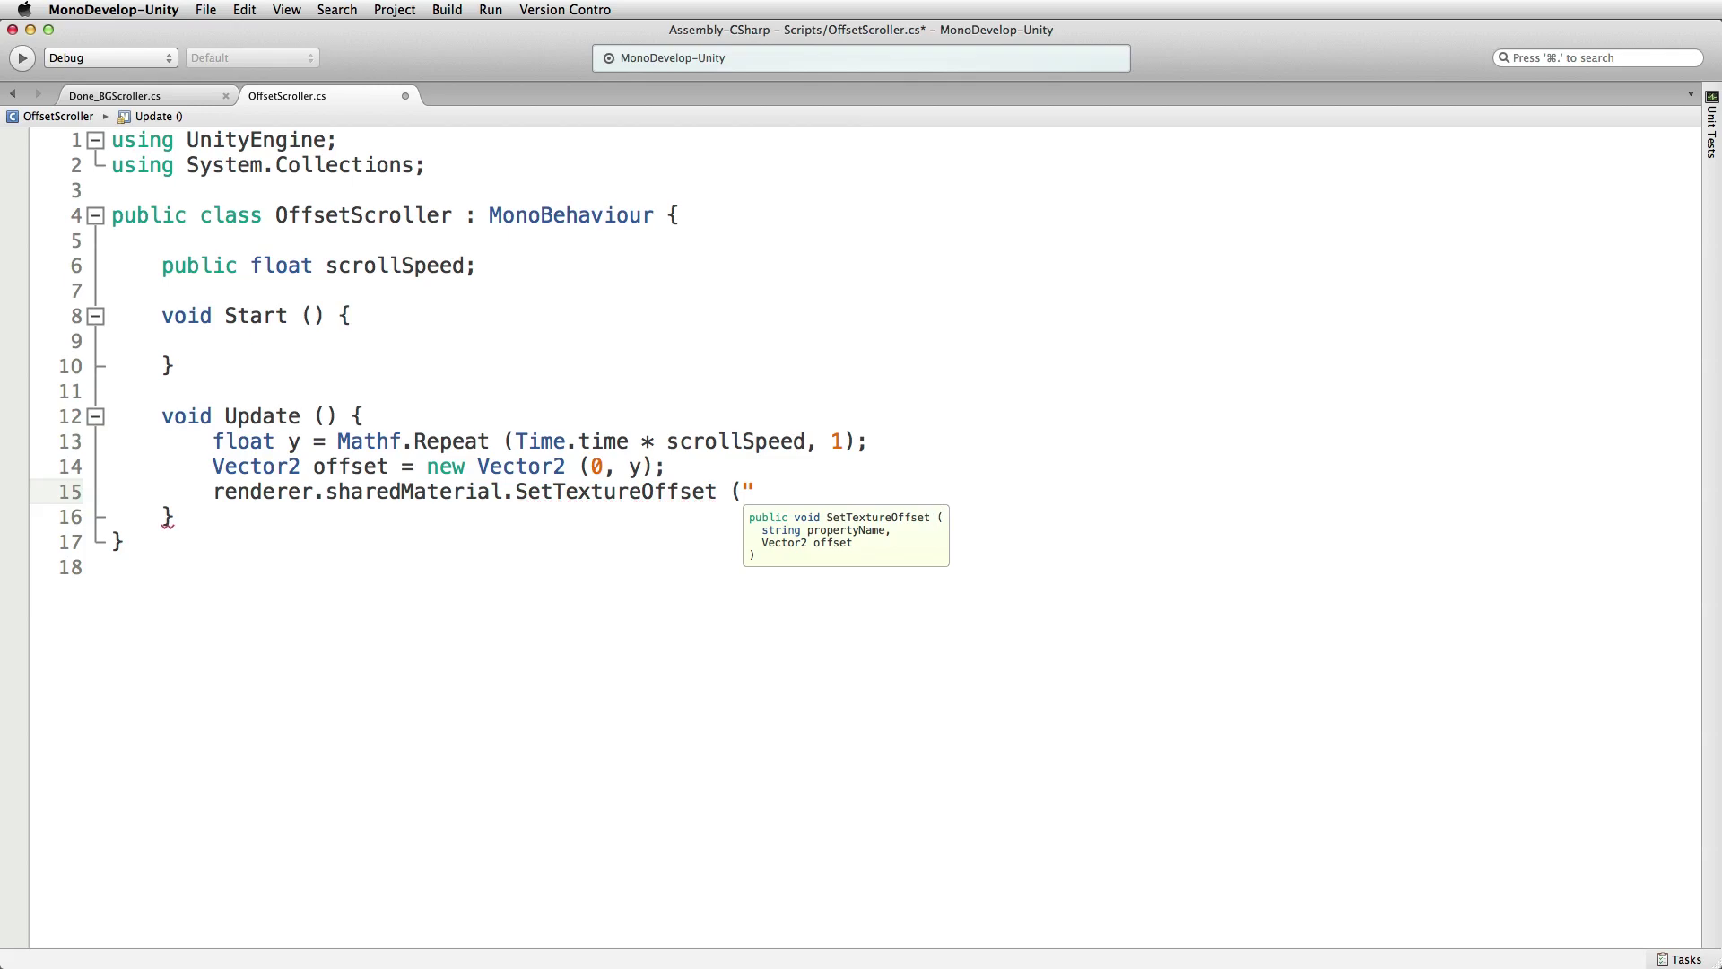
text(_MainTex", )
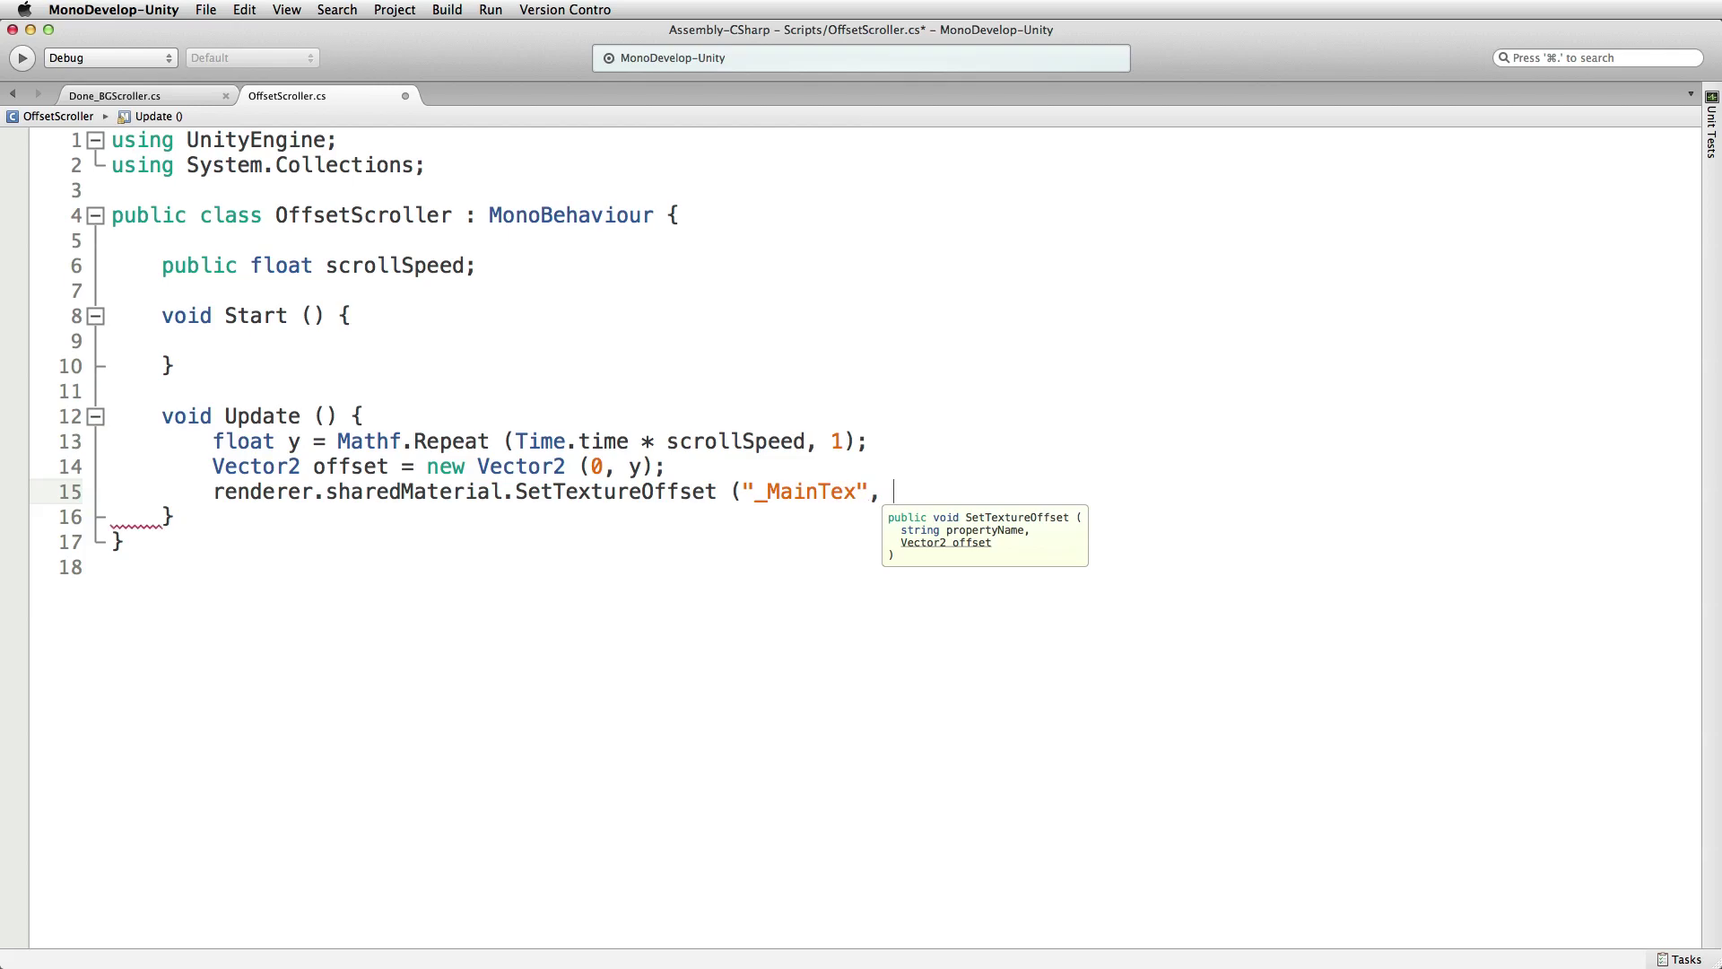
text(offset);)
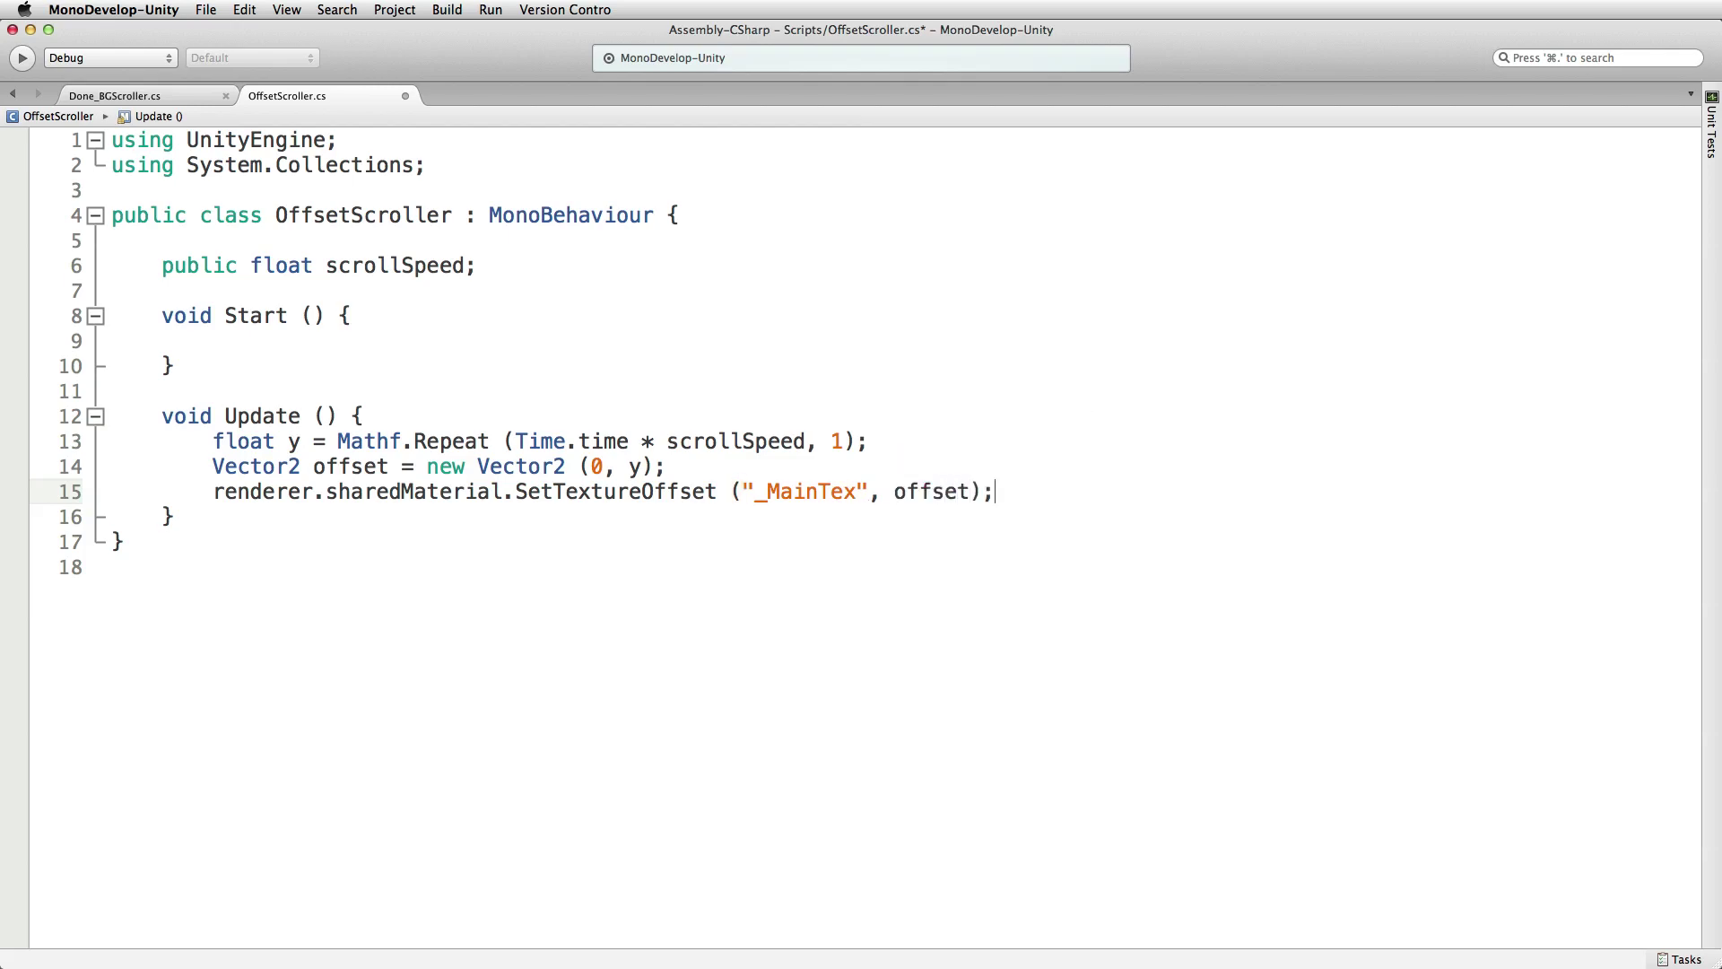
key(super+s)
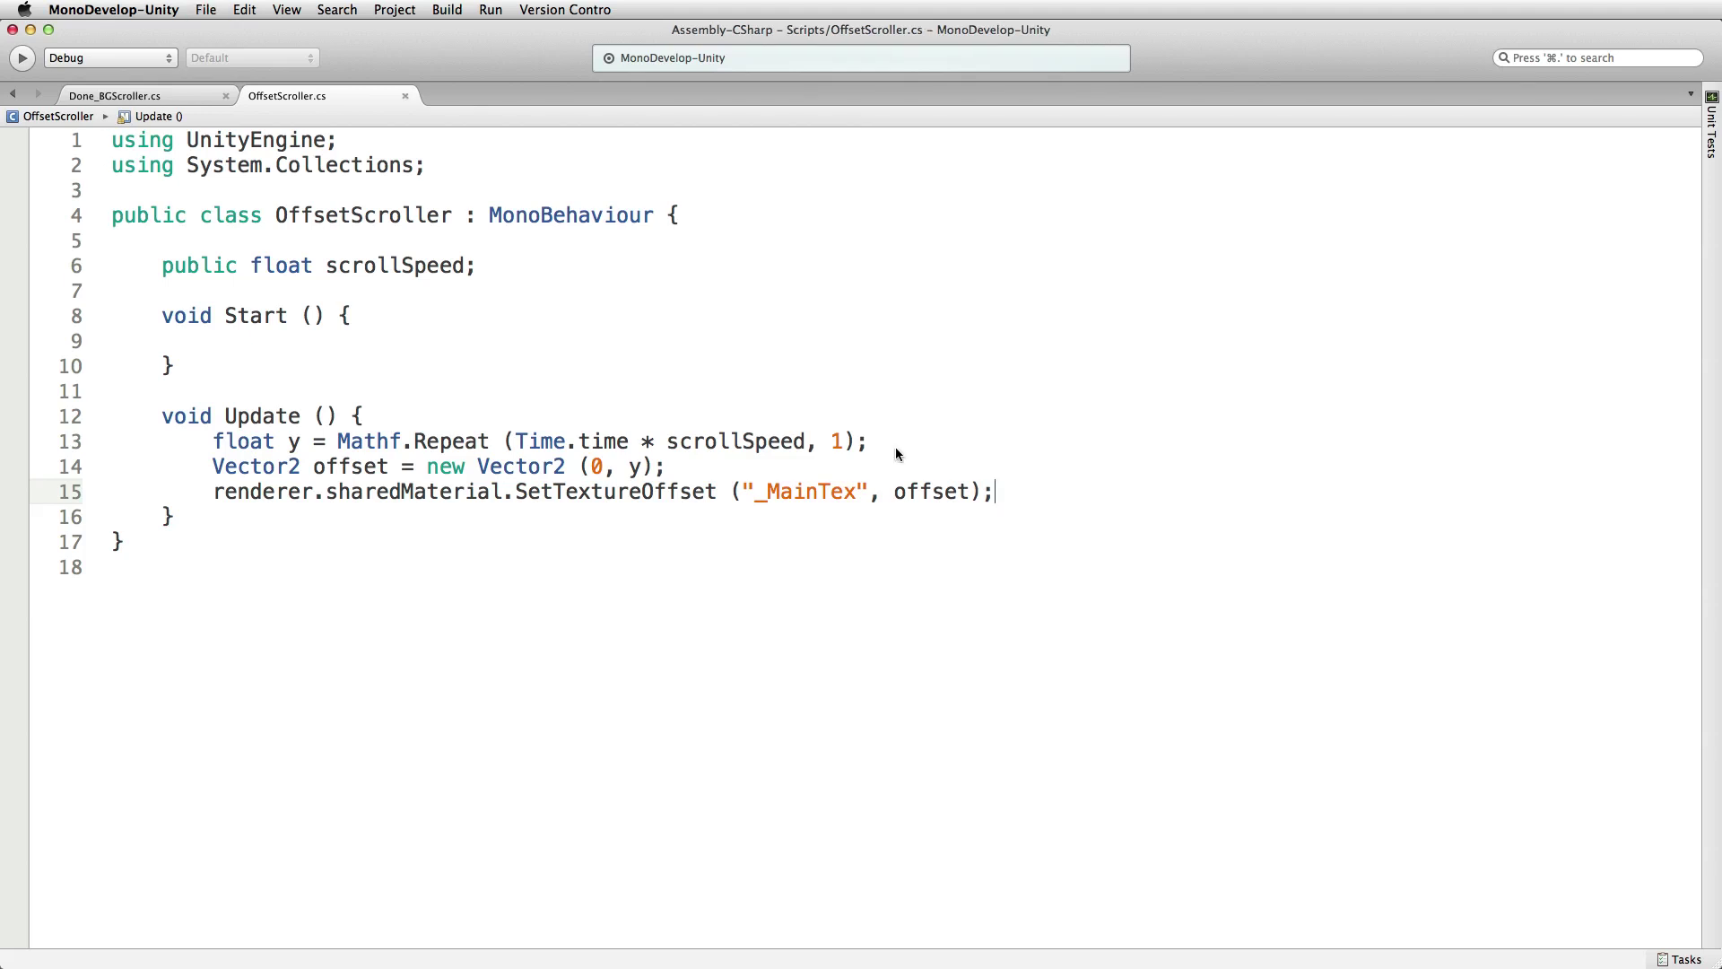
- Switch to Unity and set the Scroll Speed of the Background's Offset Scroller script to 0.1
key(super+Tab)
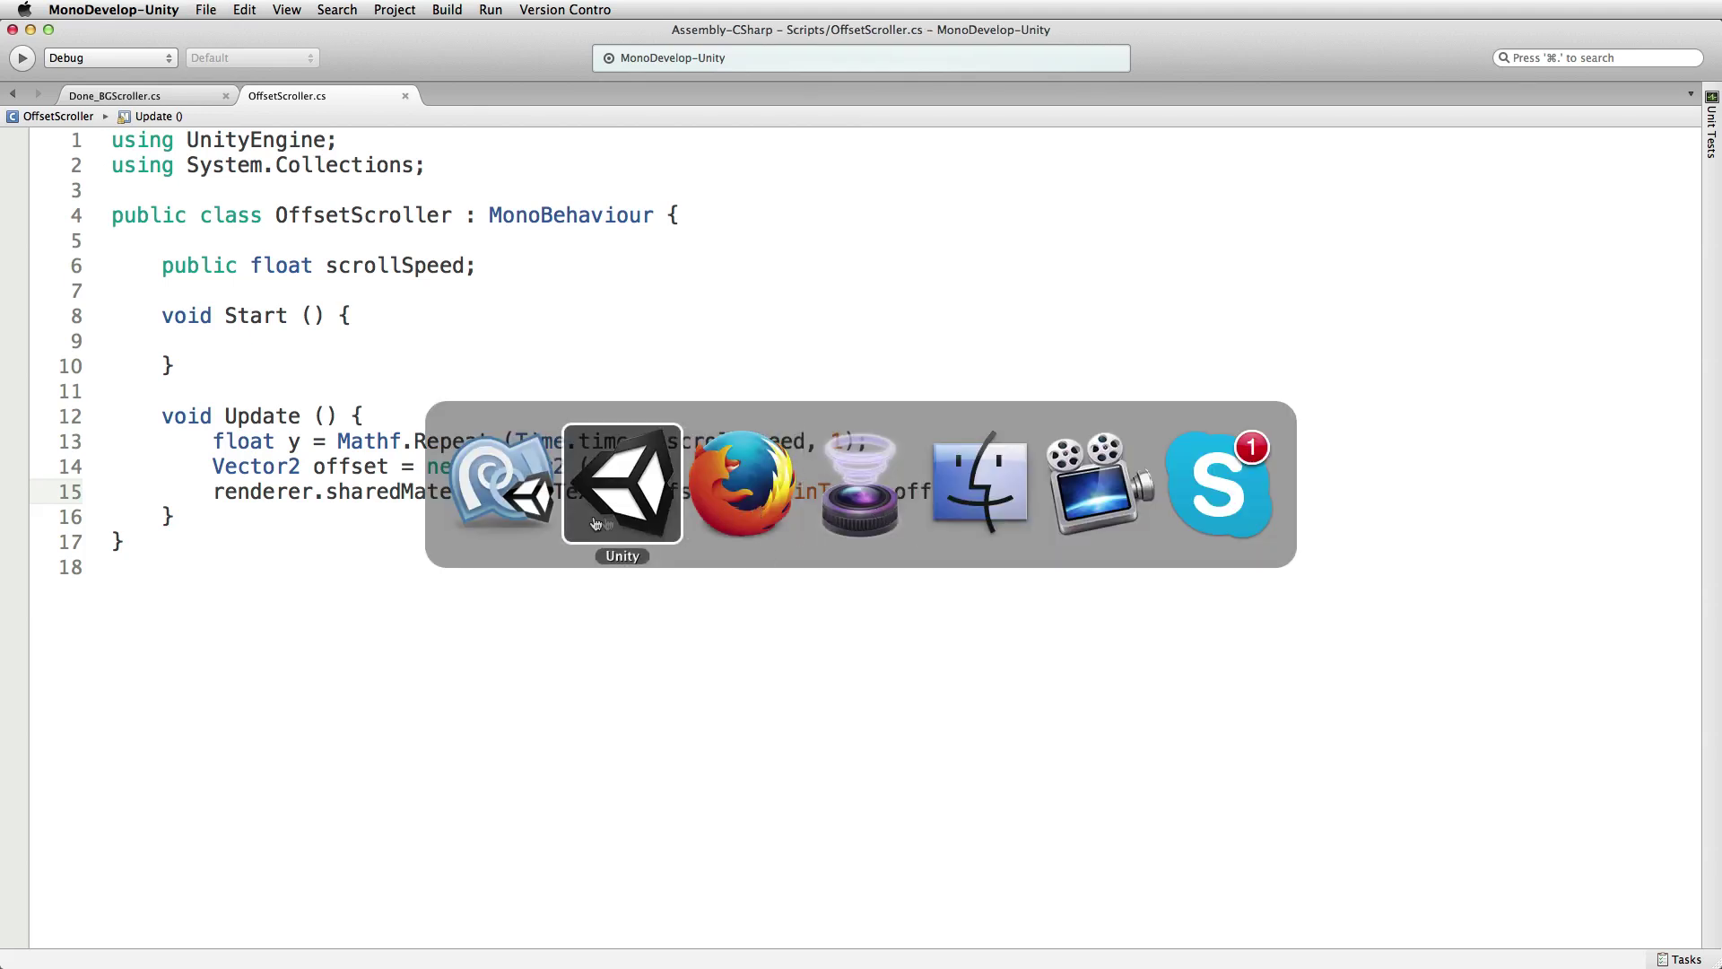
click(634, 523)
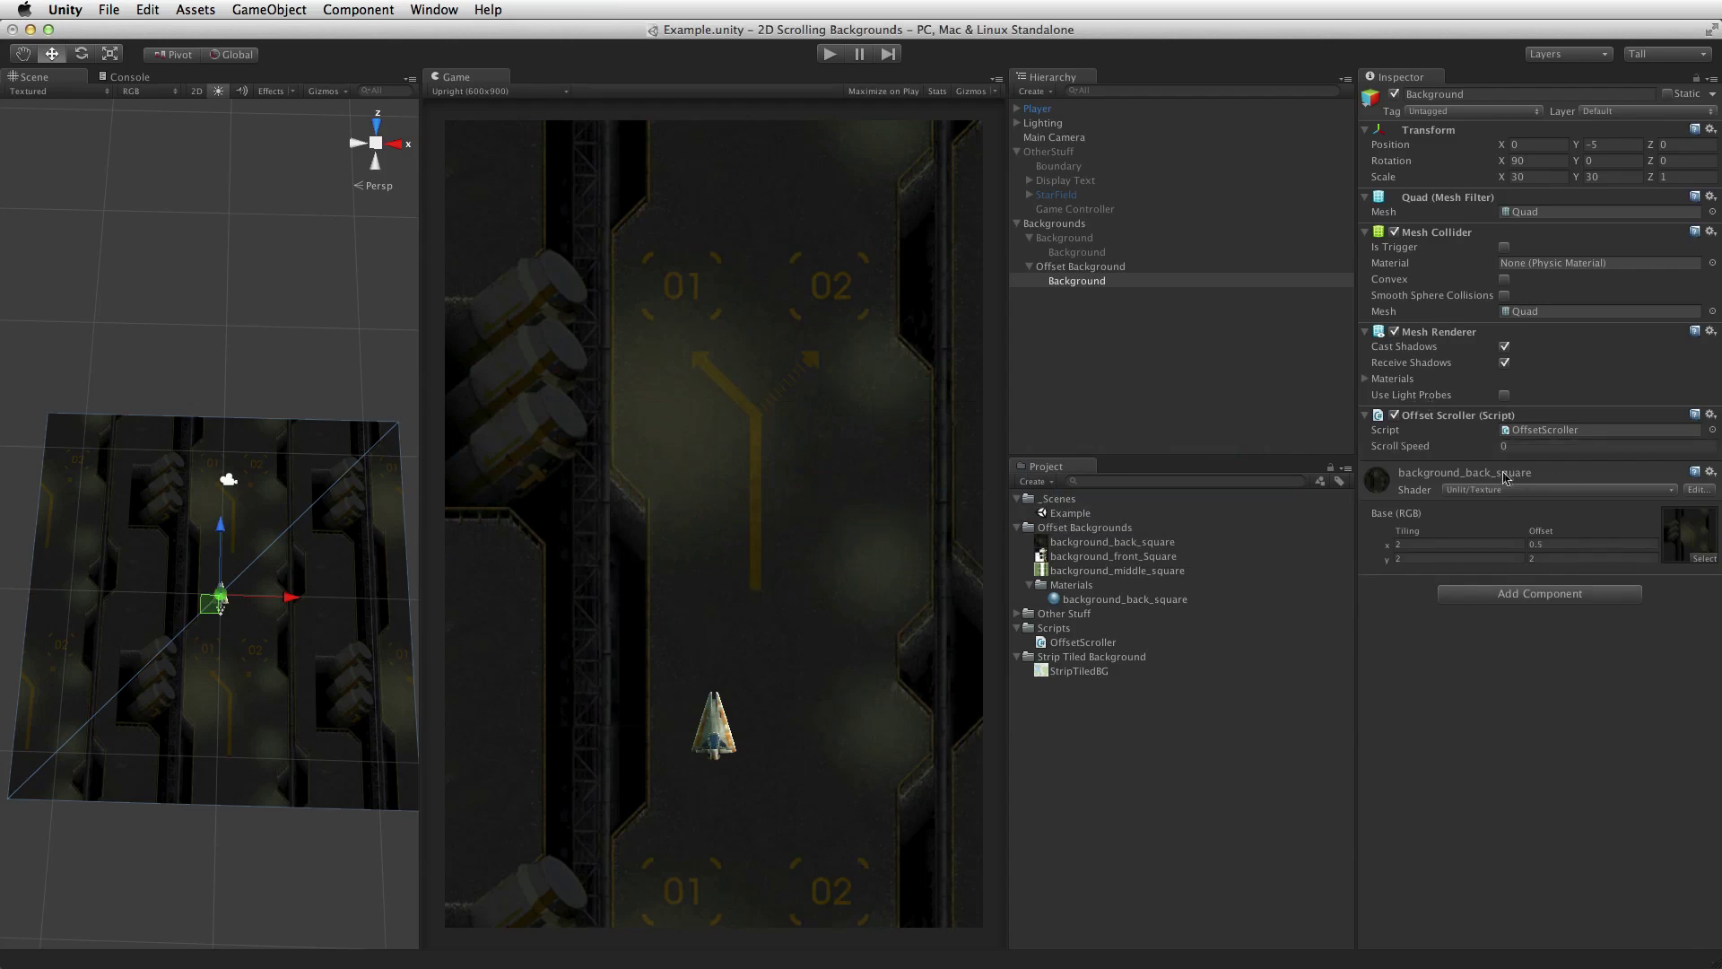
click(1494, 448)
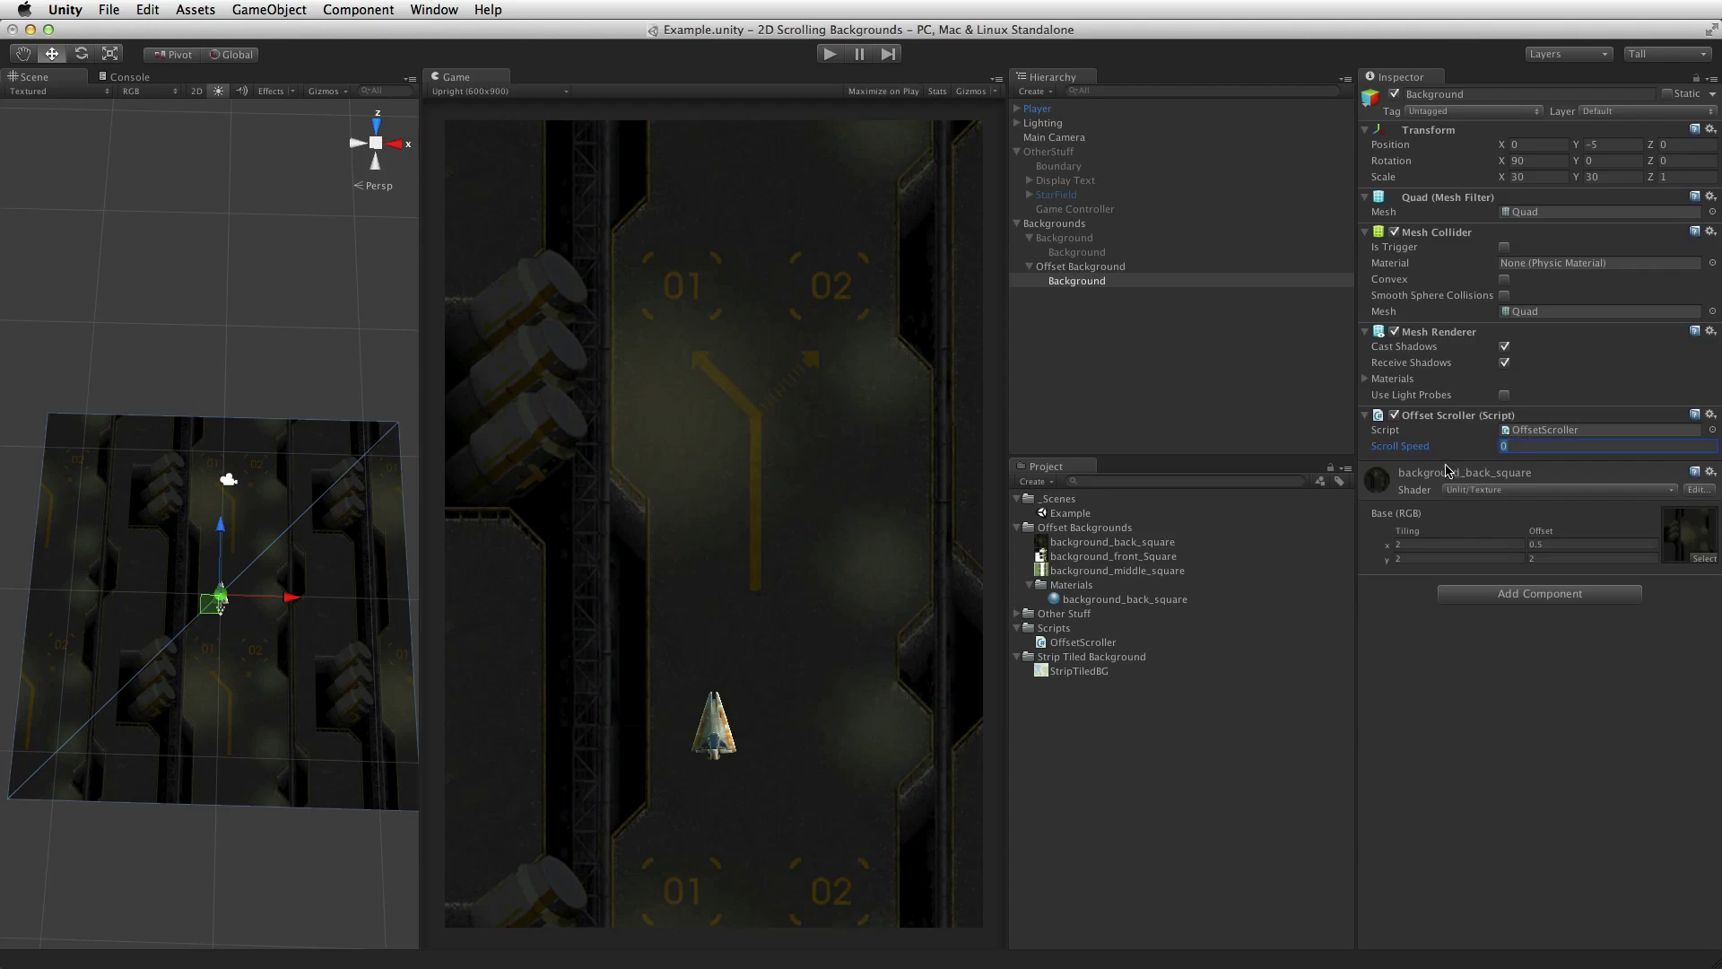
key(BackSpace)
- Play the scene in a widened Game view, fly the ship around over the scrolling background, and stop playback
key(super+p)
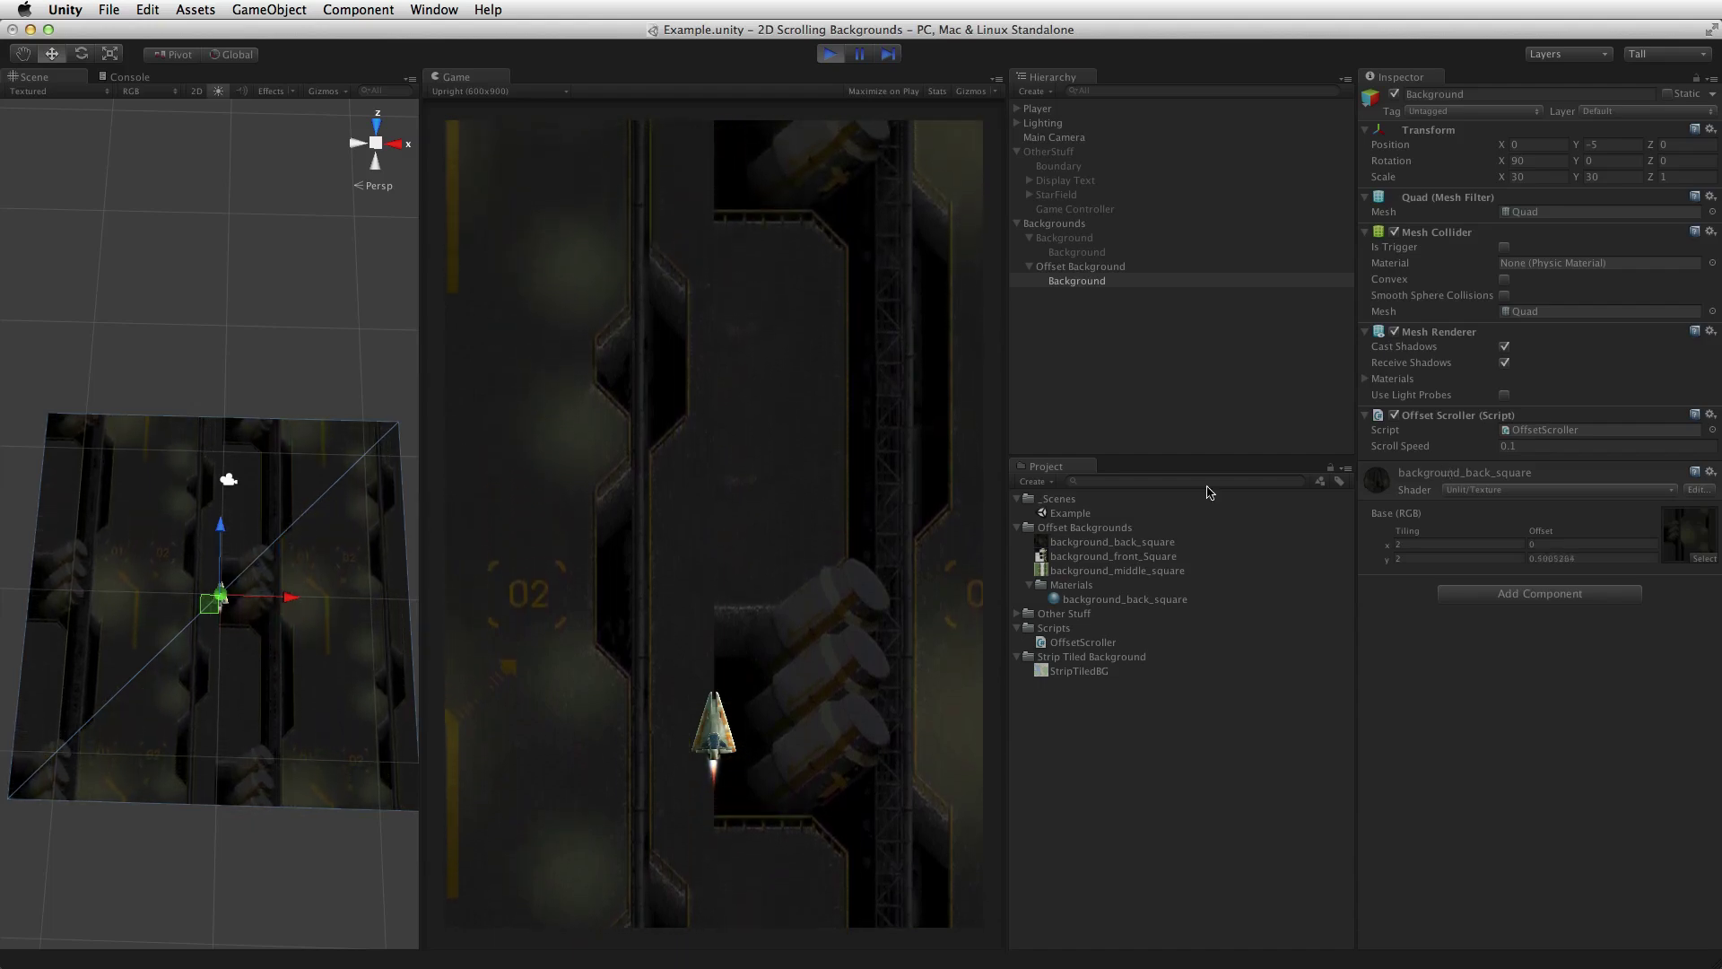
drag(419, 602, 307, 623)
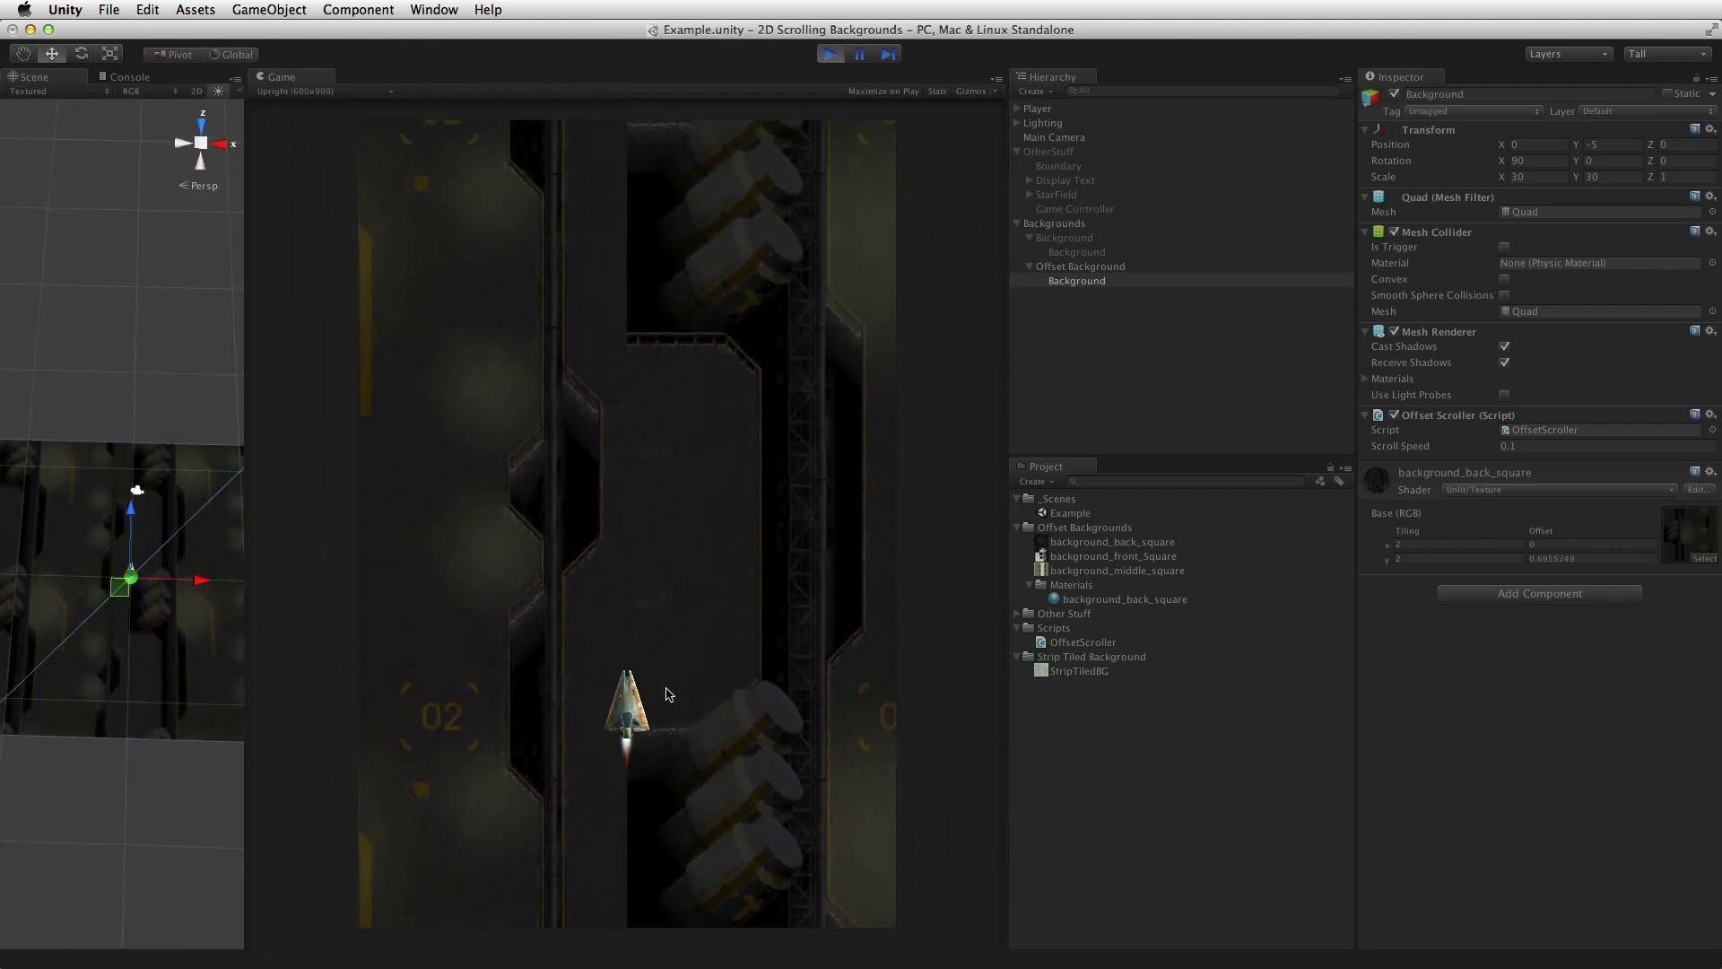
key(Up)
key(Left)
key(Down)
key(Right)
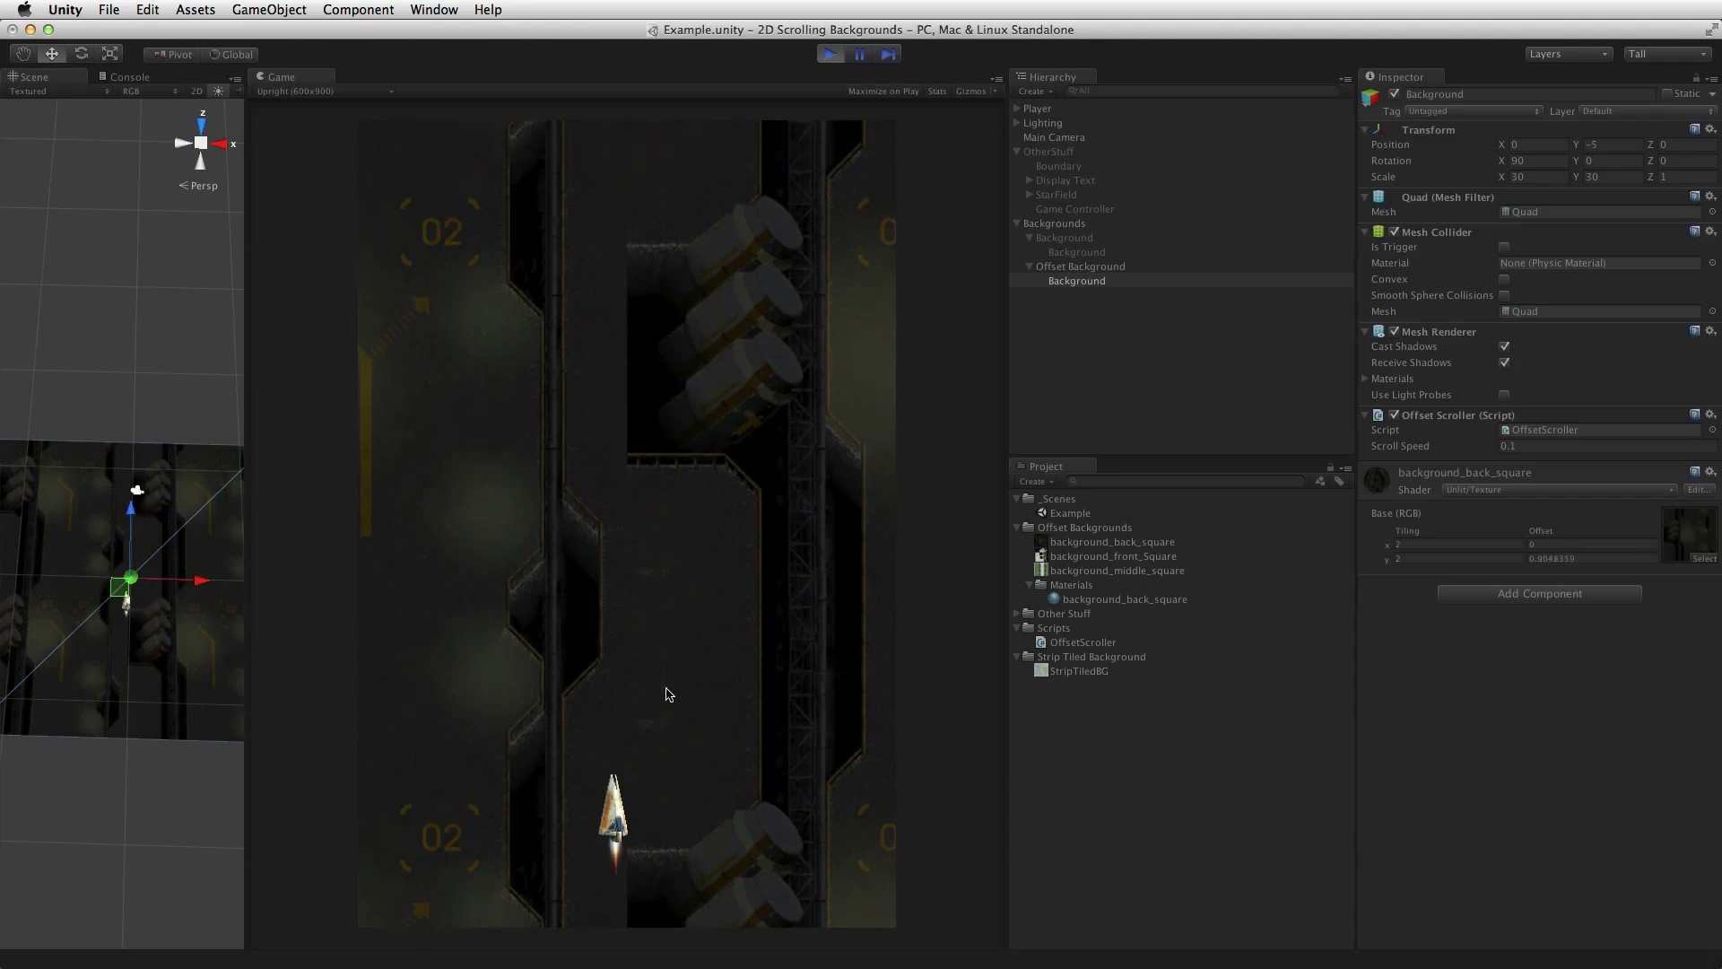
key(Up)
key(Up)
key(Left)
key(Down)
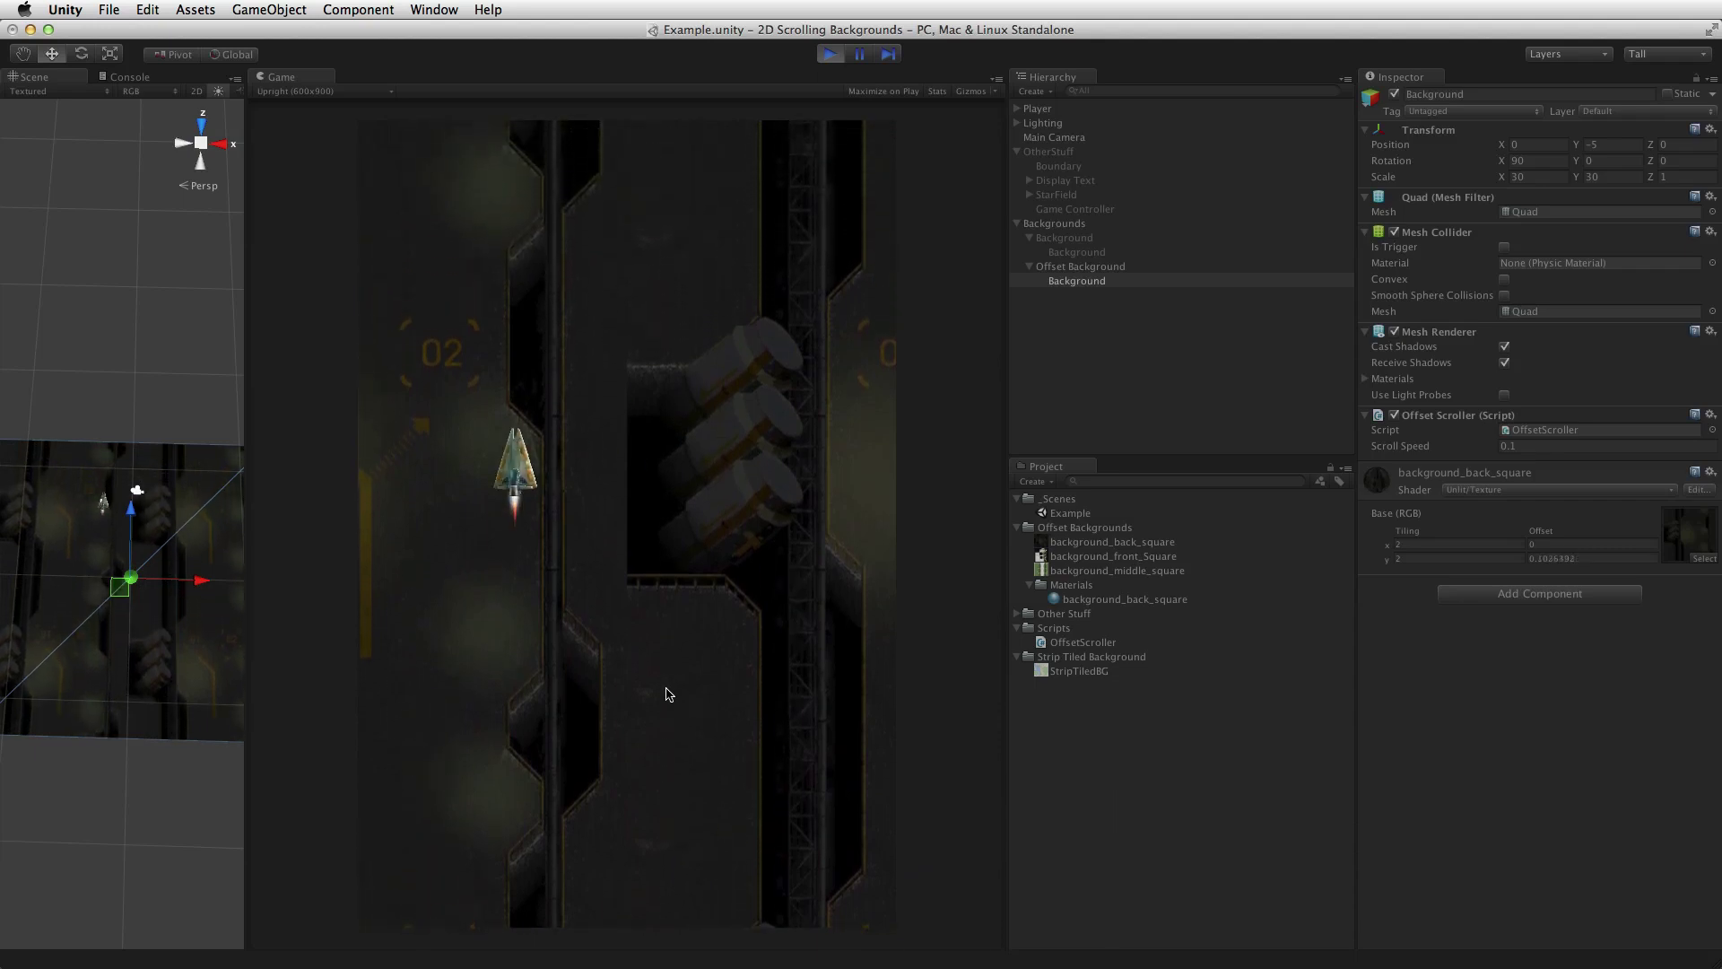
key(Right)
key(Down)
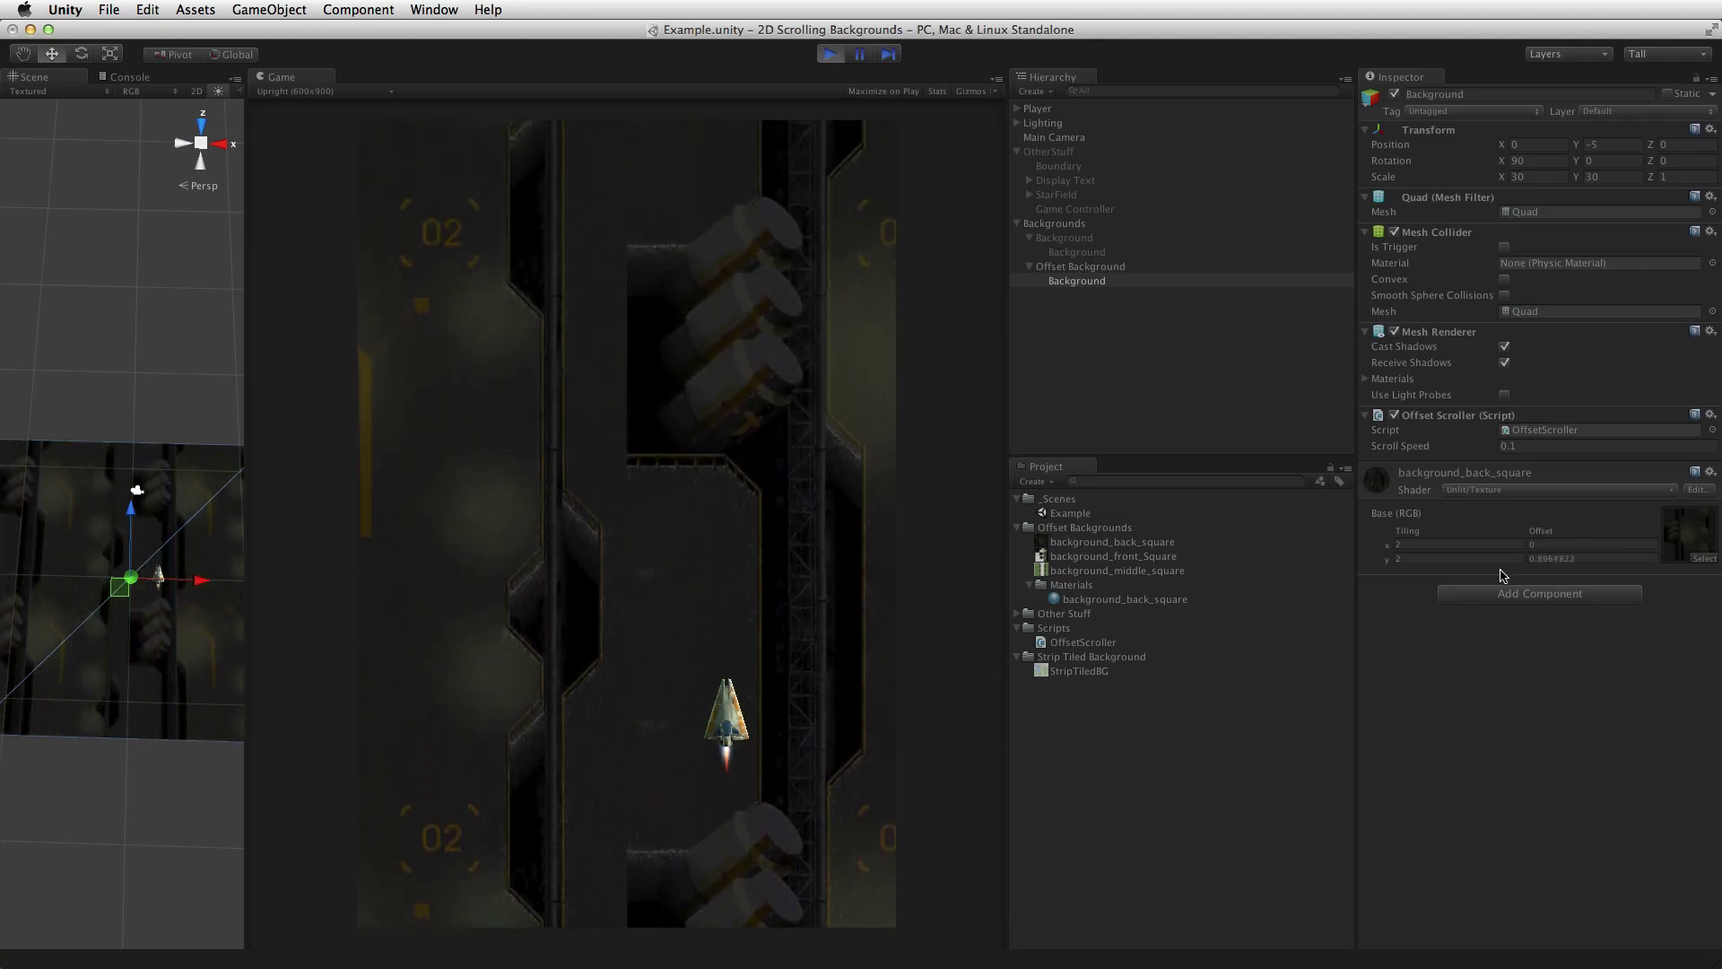
key(super+p)
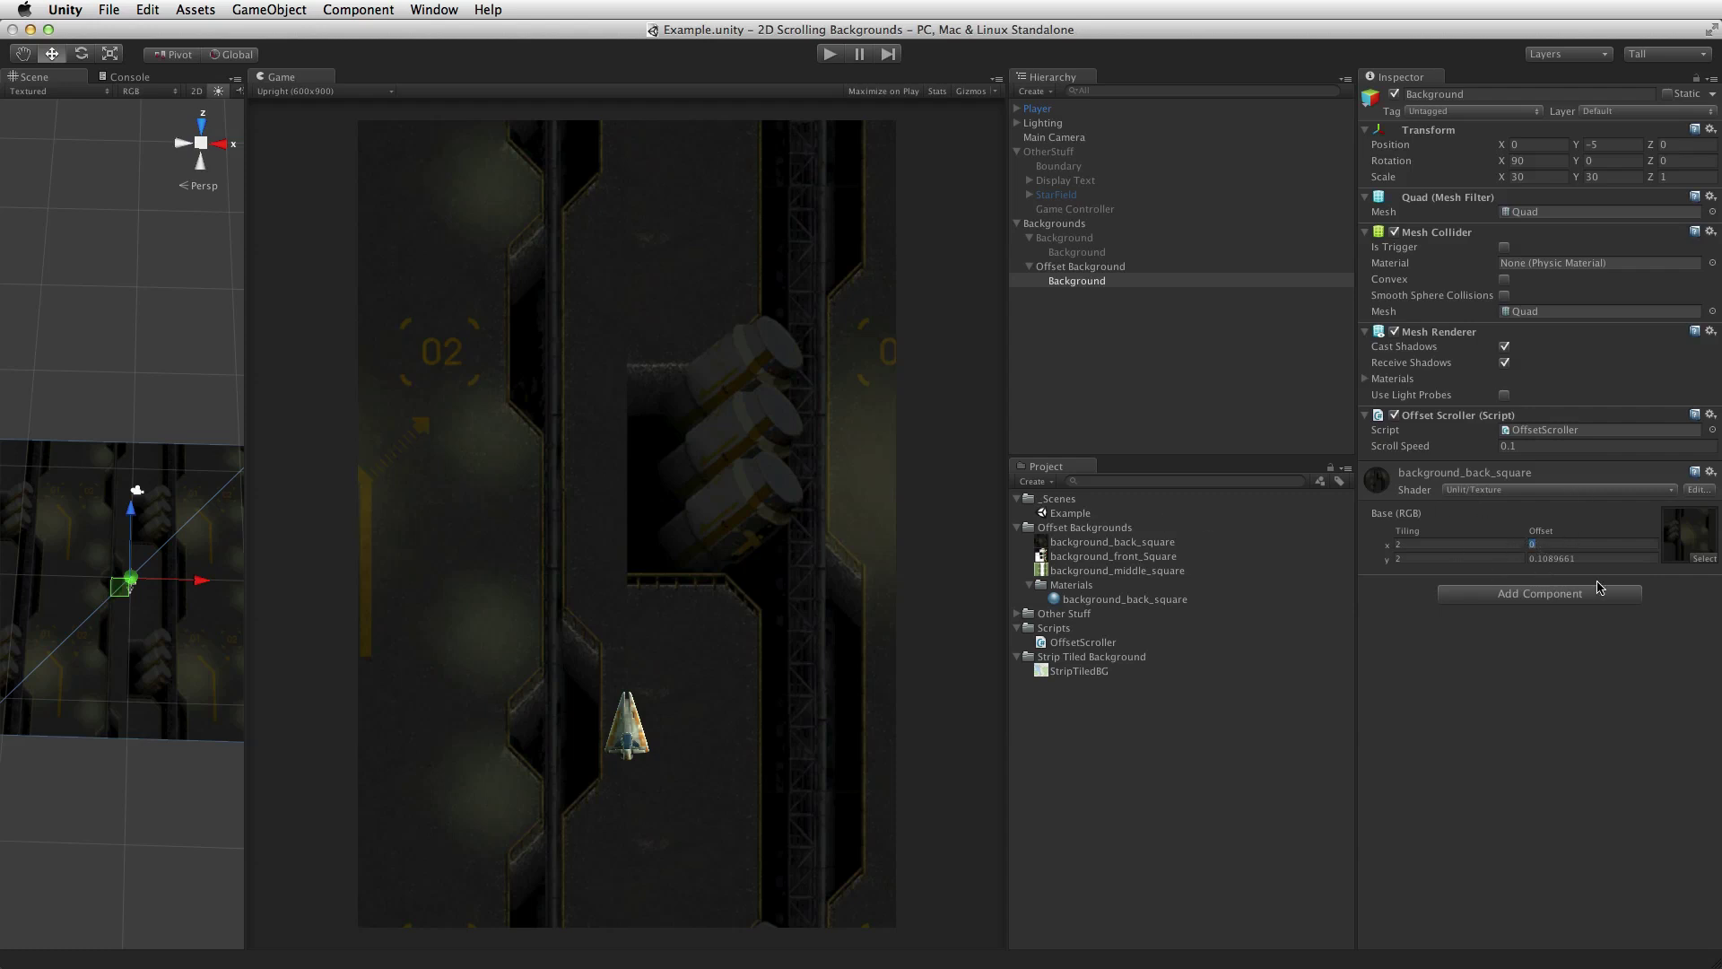
click(1536, 558)
right_click(1181, 836)
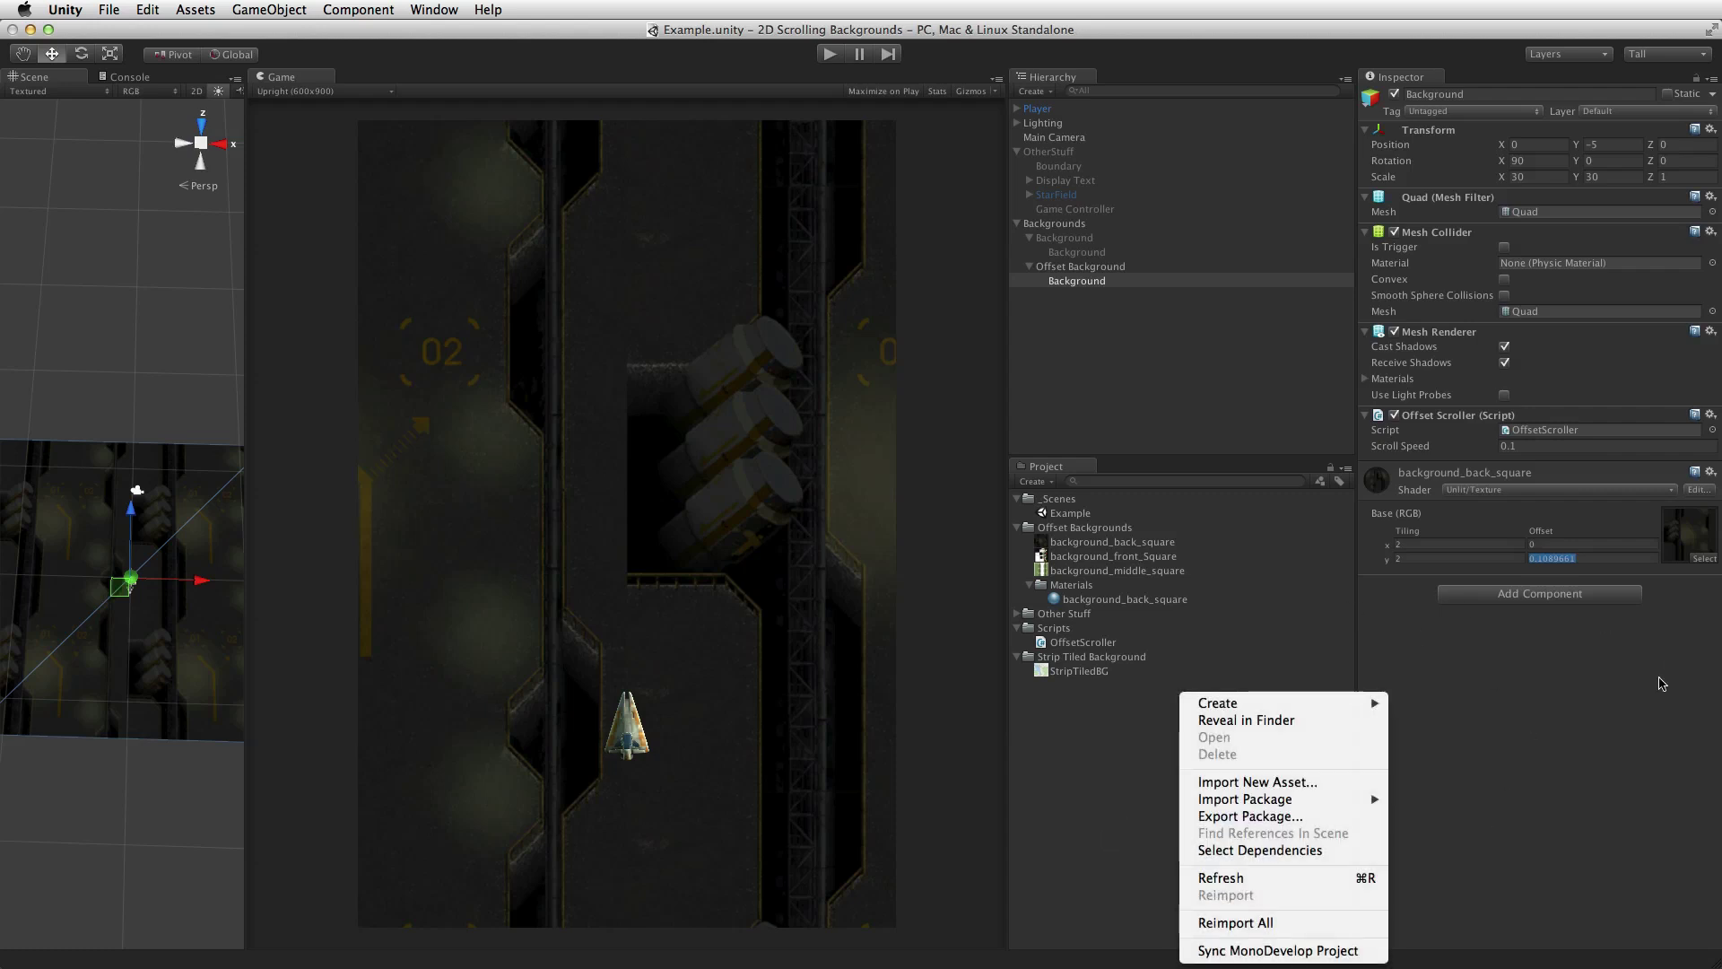
click(1403, 800)
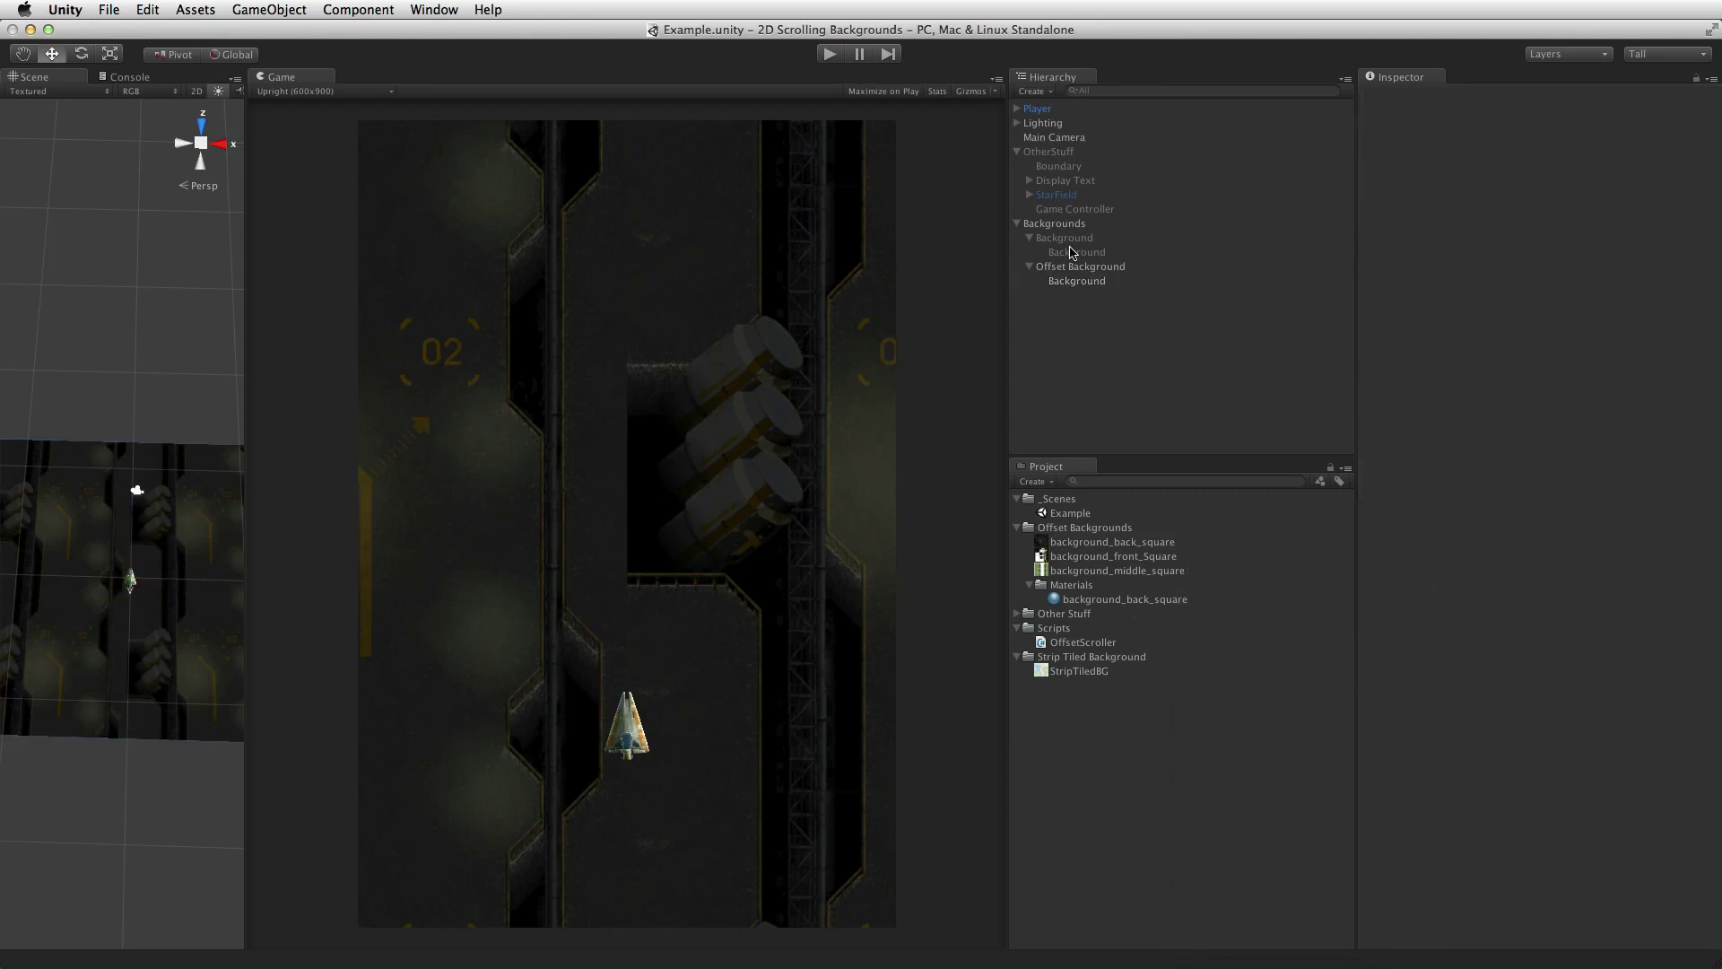
- Reset the texture offset of the Background under Offset Background to X 0.5 and Y 0
click(1115, 283)
click(1535, 544)
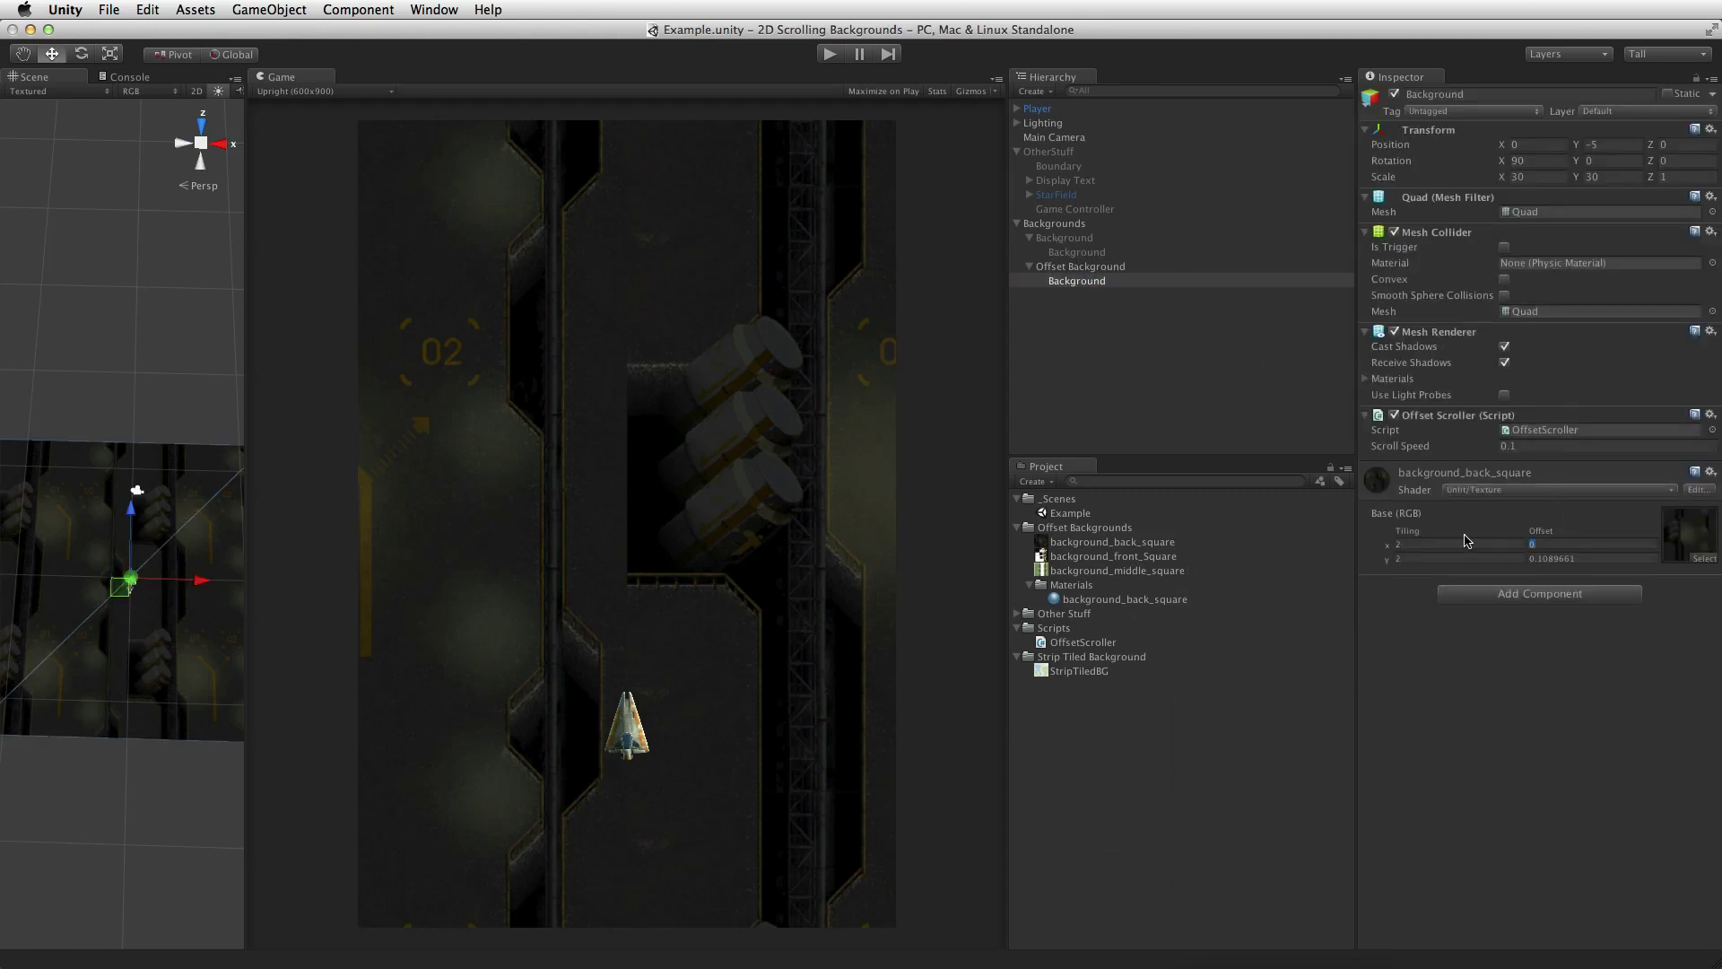
text(.25)
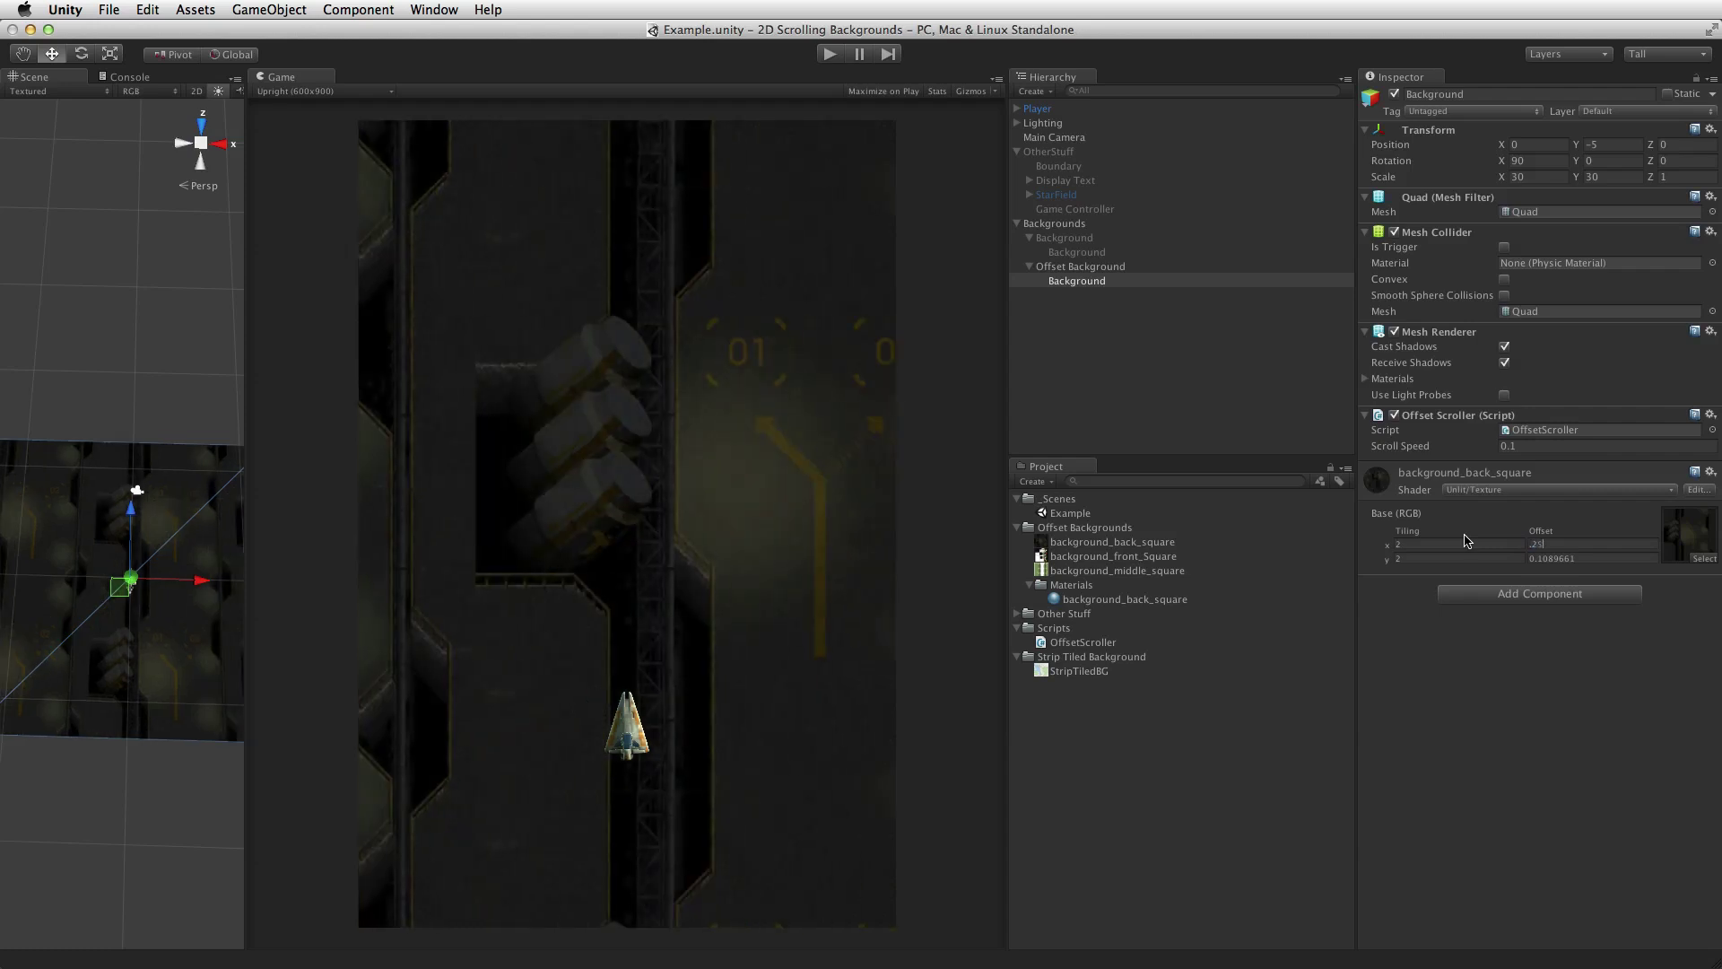
key(BackSpace)
key(BackSpace)
text(5)
key(Tab)
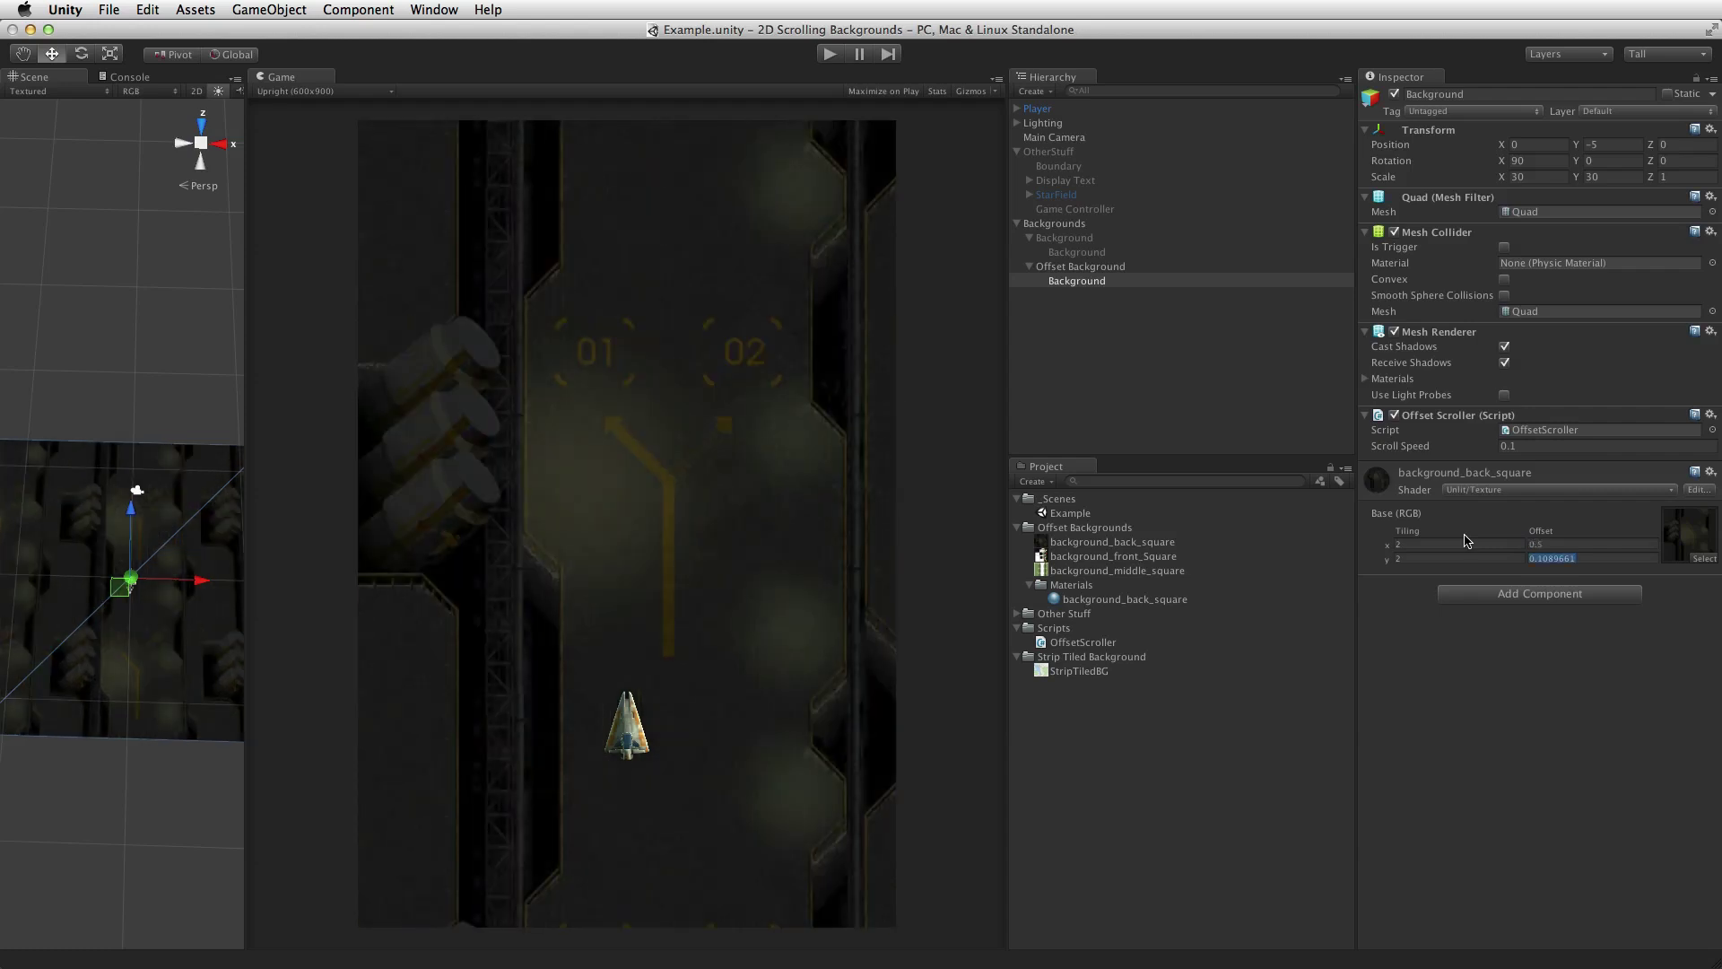
text(0)
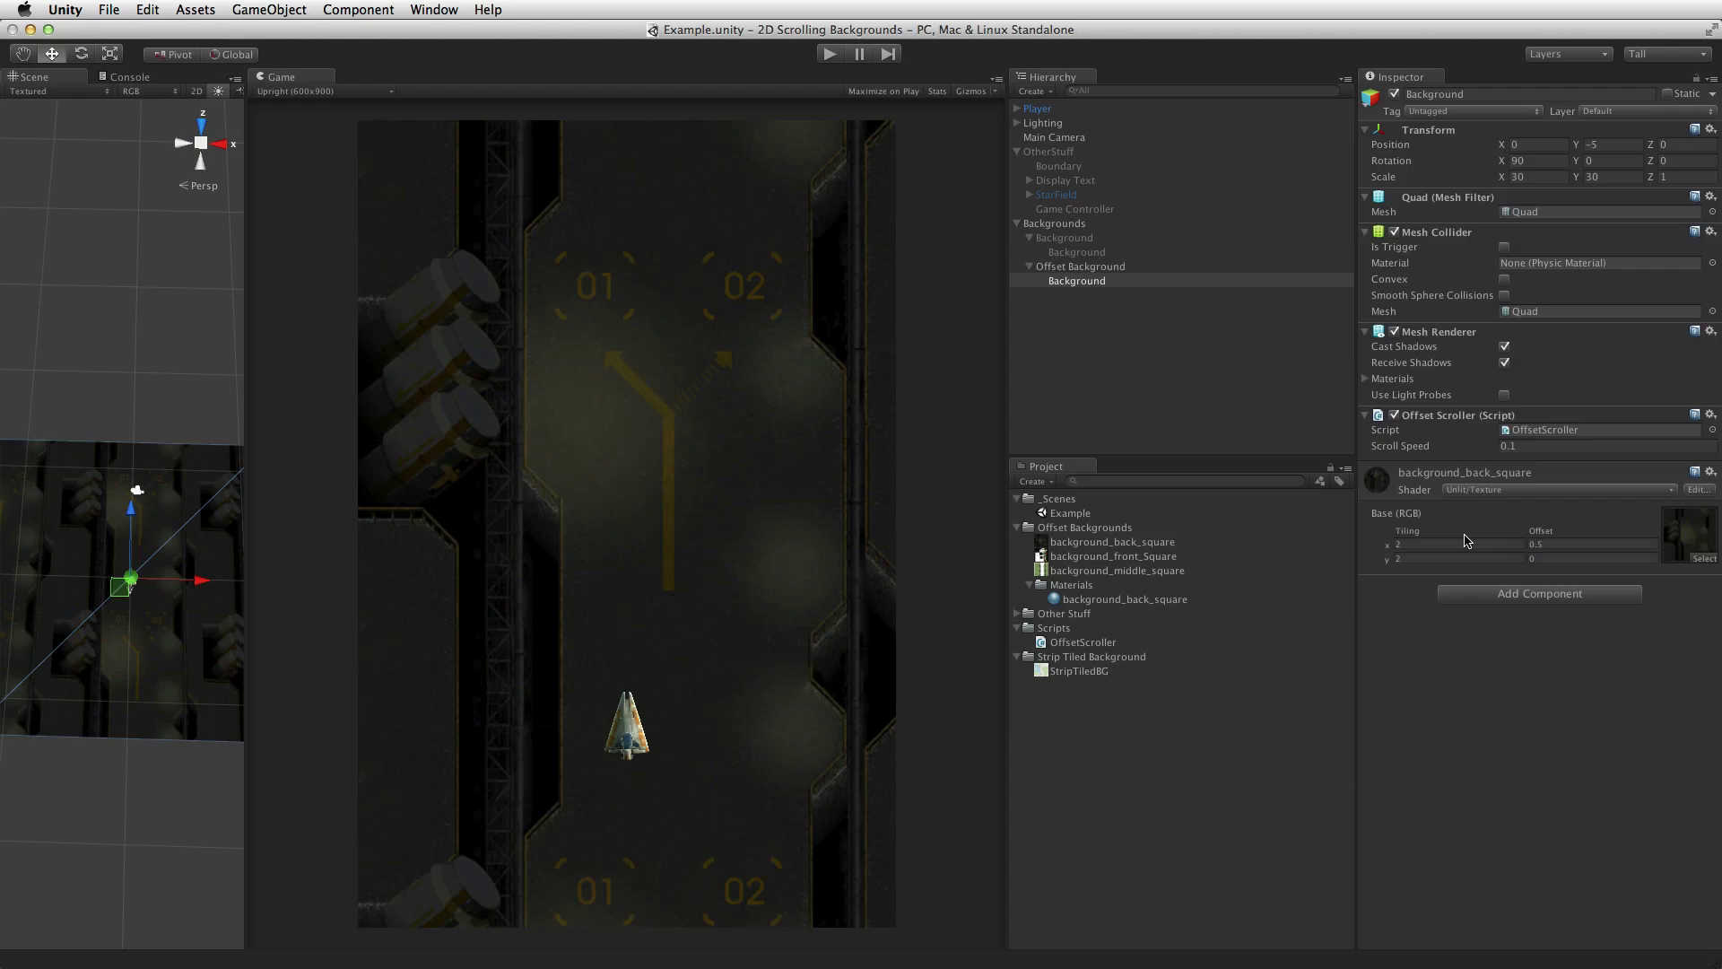
- Switch to MonoDevelop and declare private Vector2 savedOffset; below the scrollSpeed variable
key(super+Tab)
key(super+Tab)
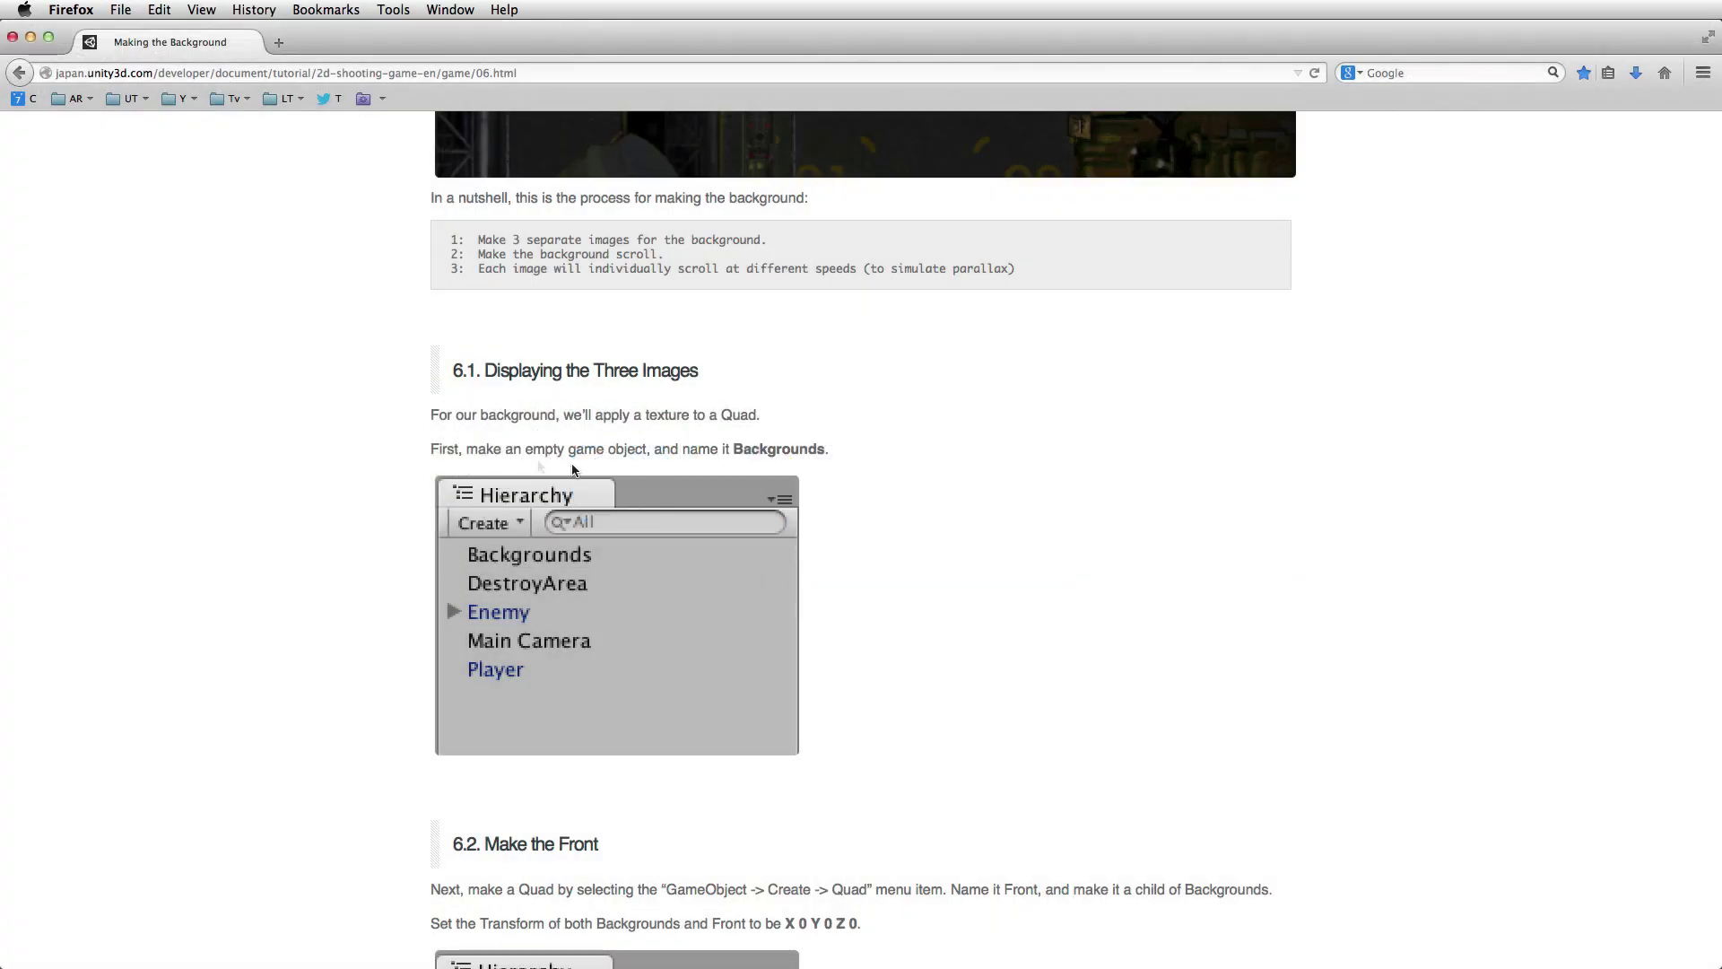
key(super+Tab)
key(super+Tab)
key(Tab)
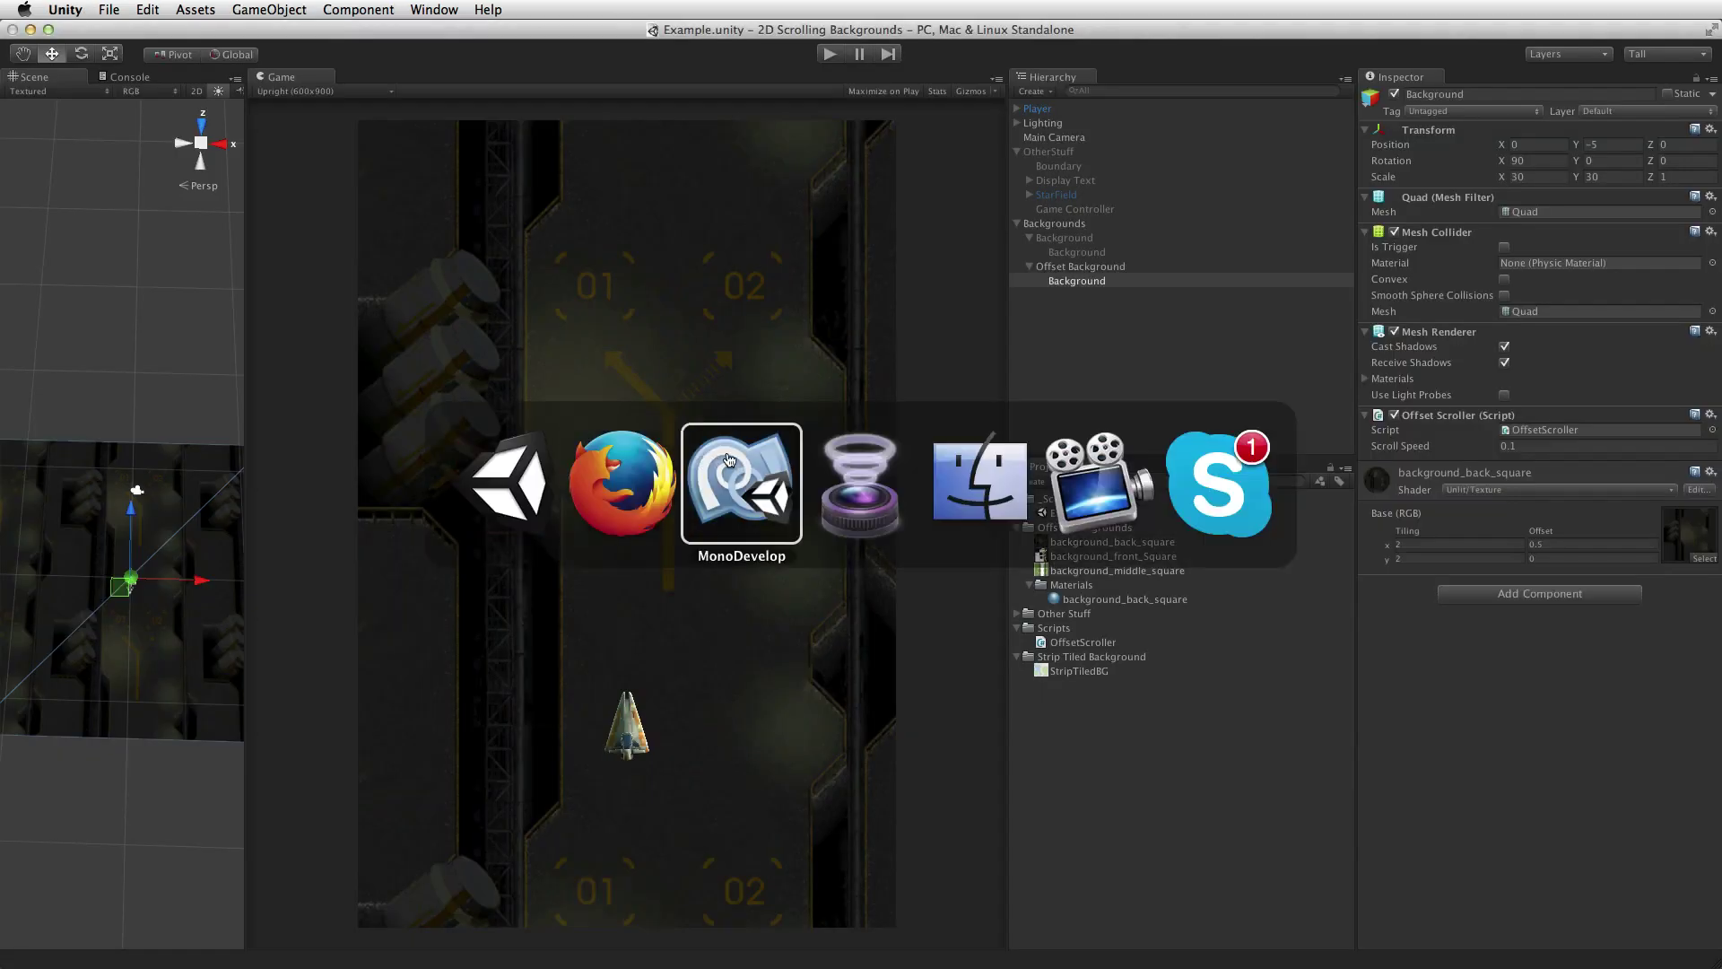
click(482, 265)
key(Return)
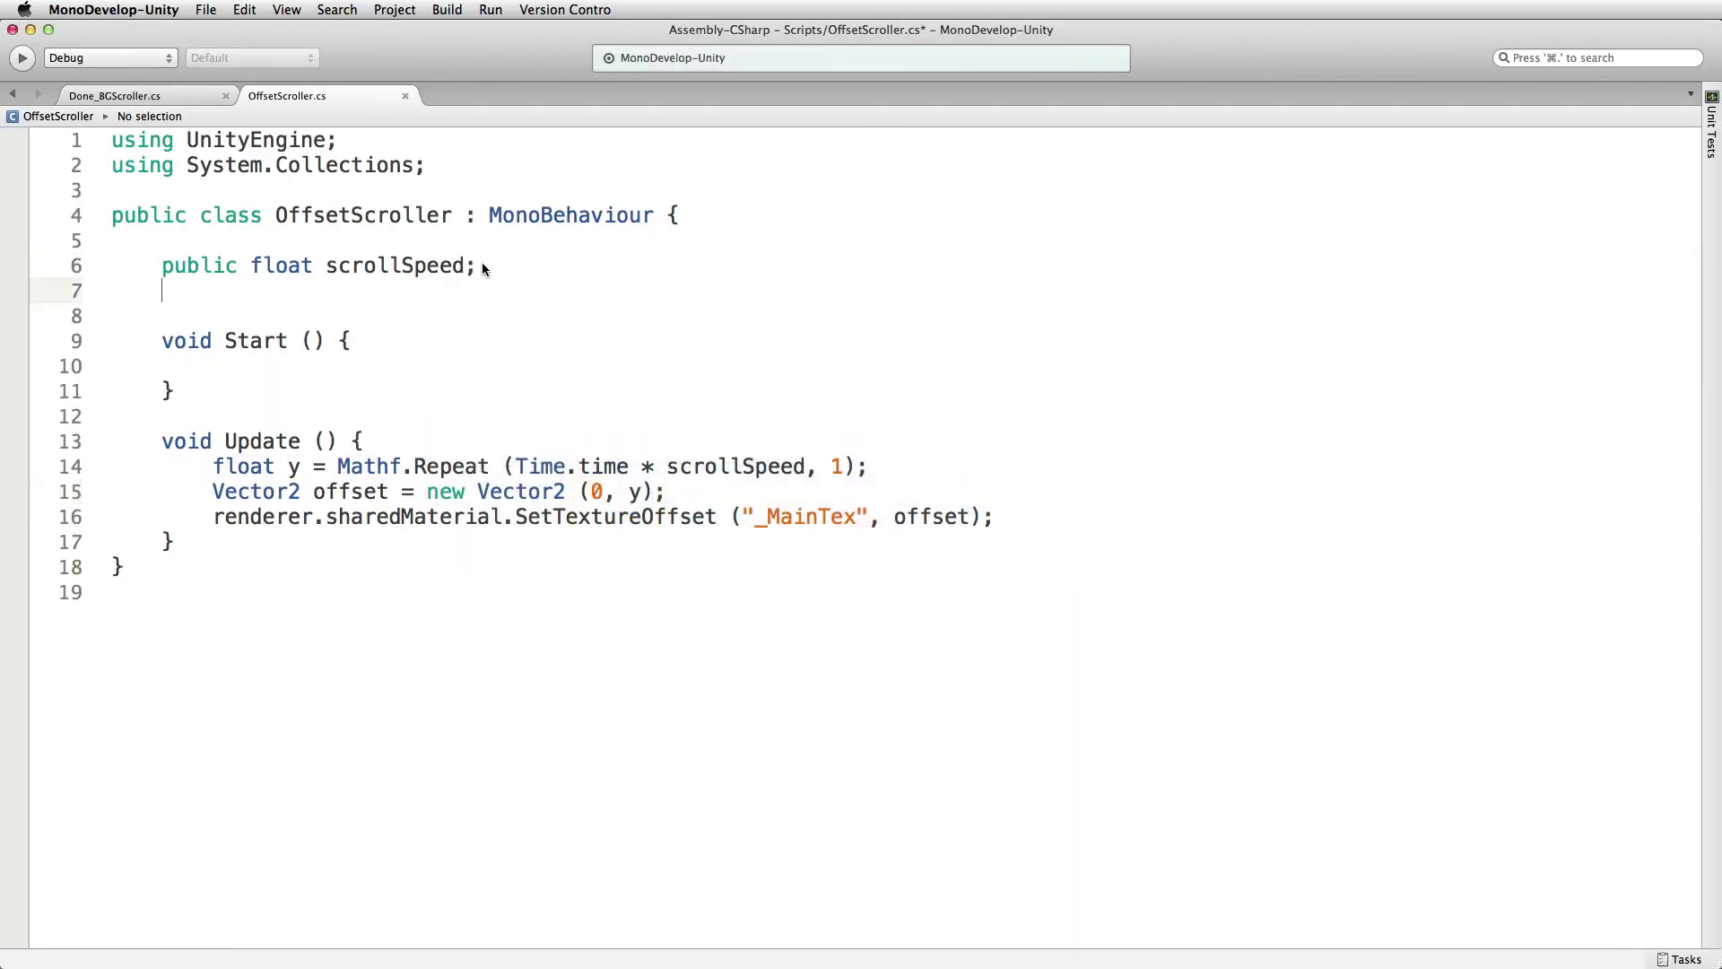
text(private )
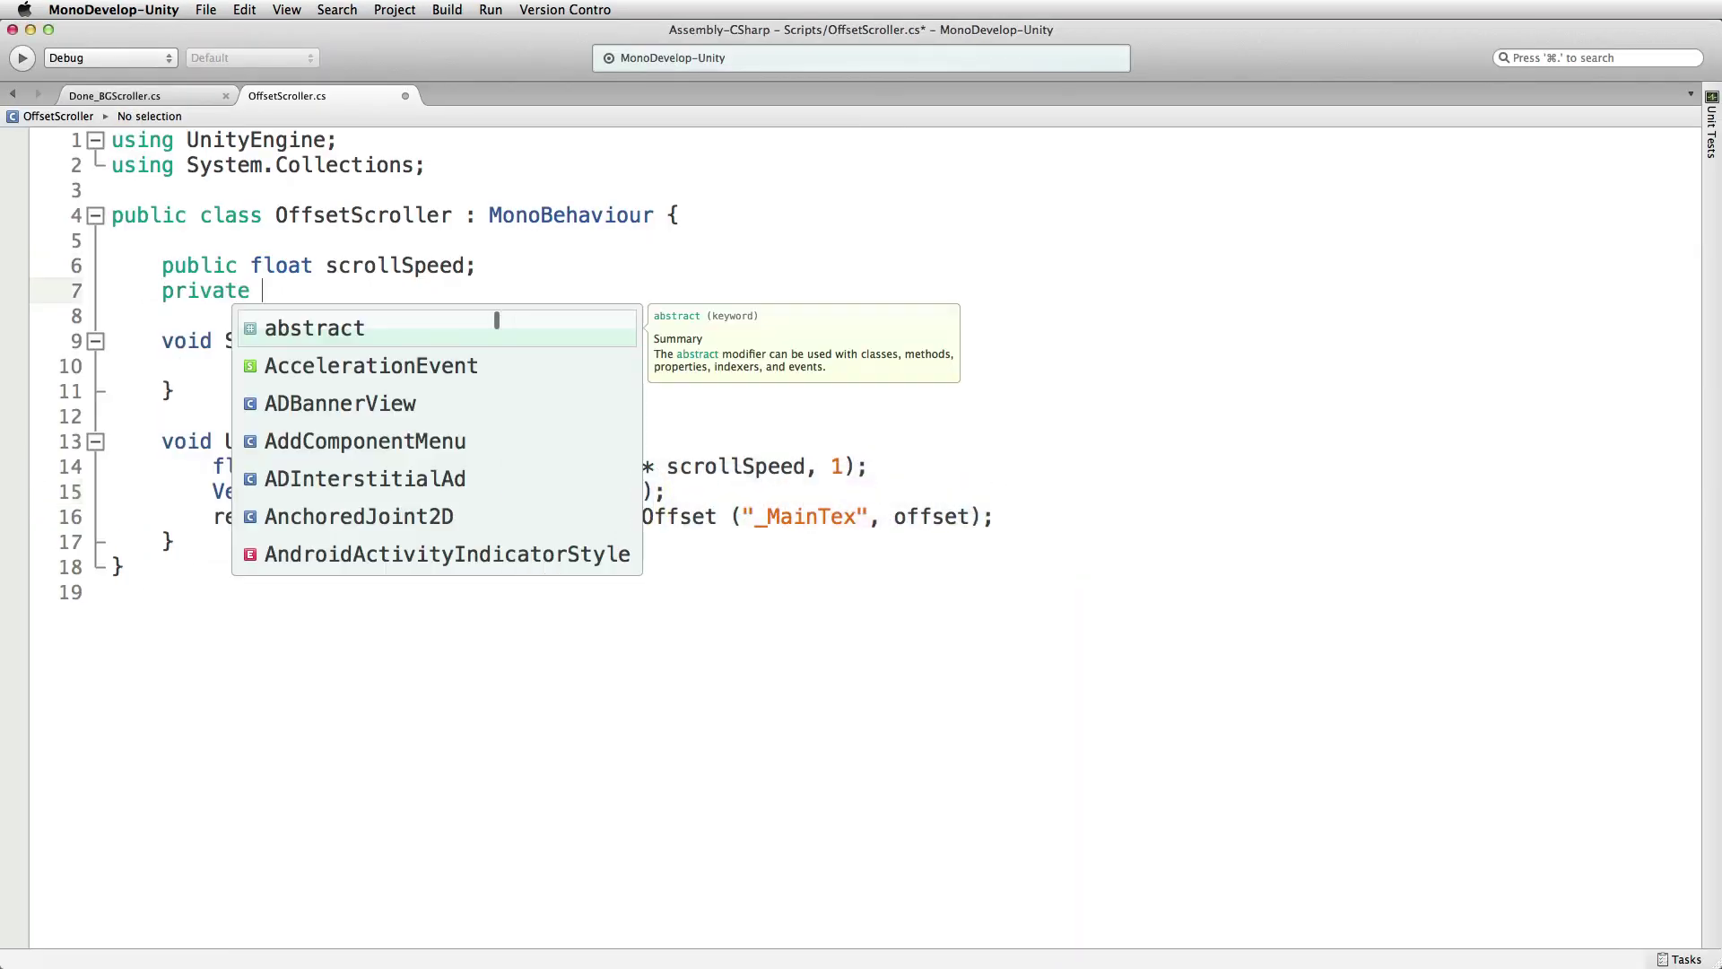
text(Vector2 )
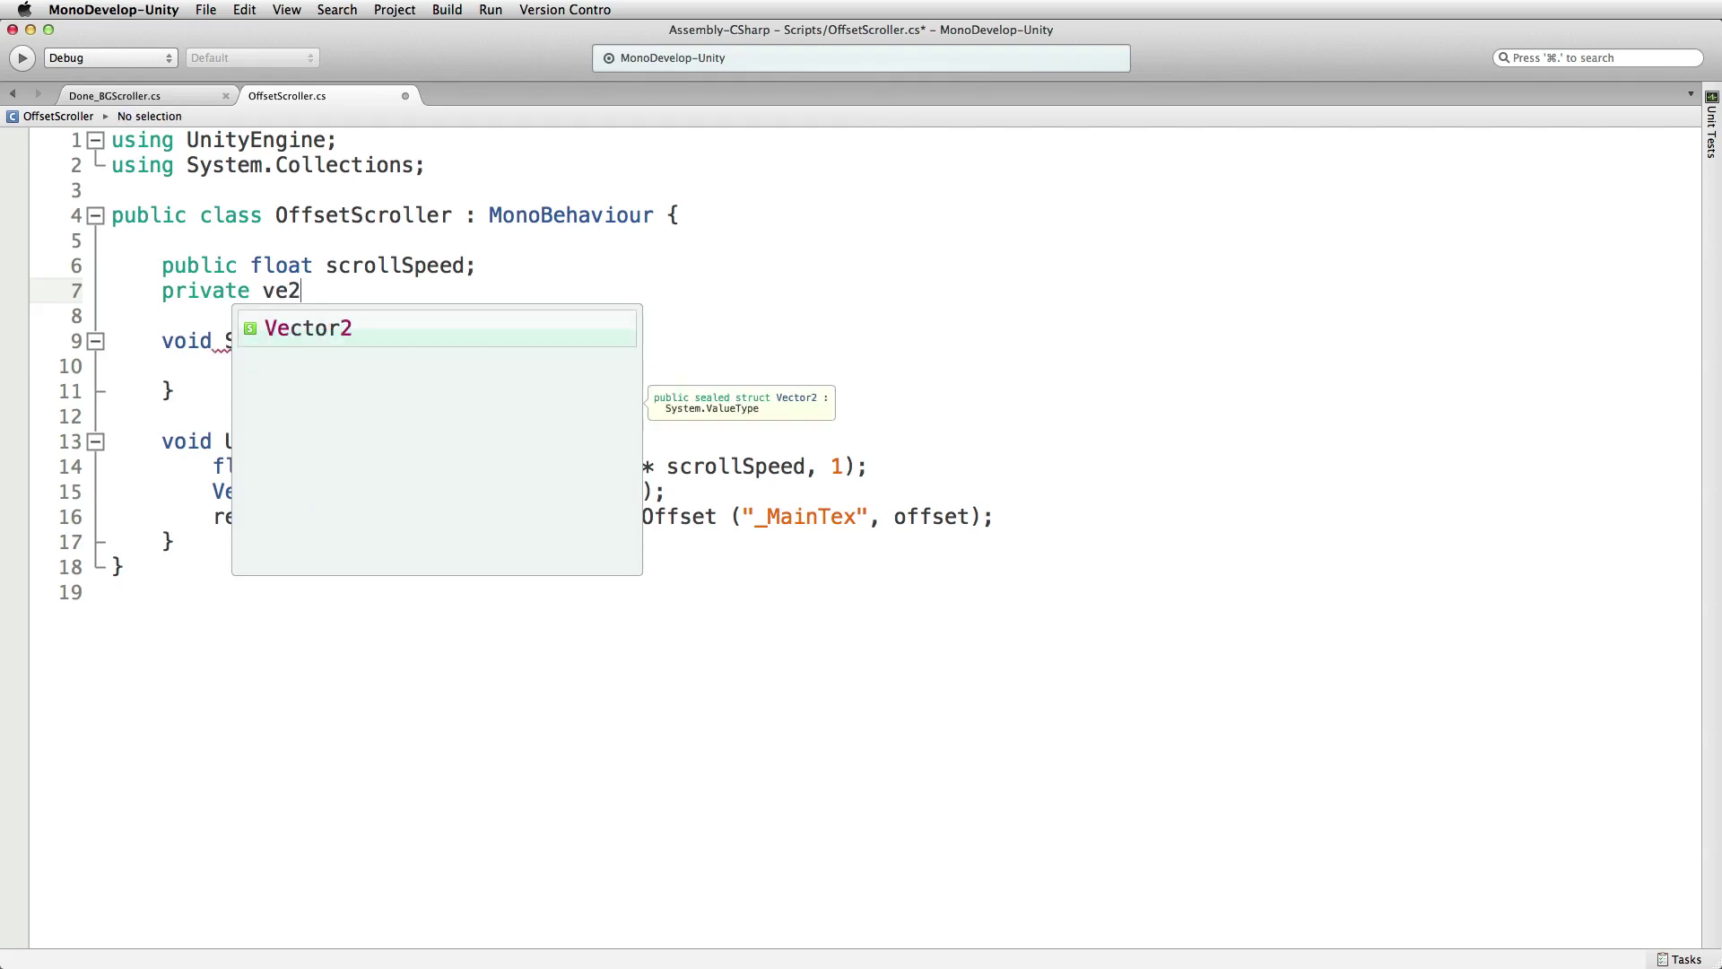
text(saved)
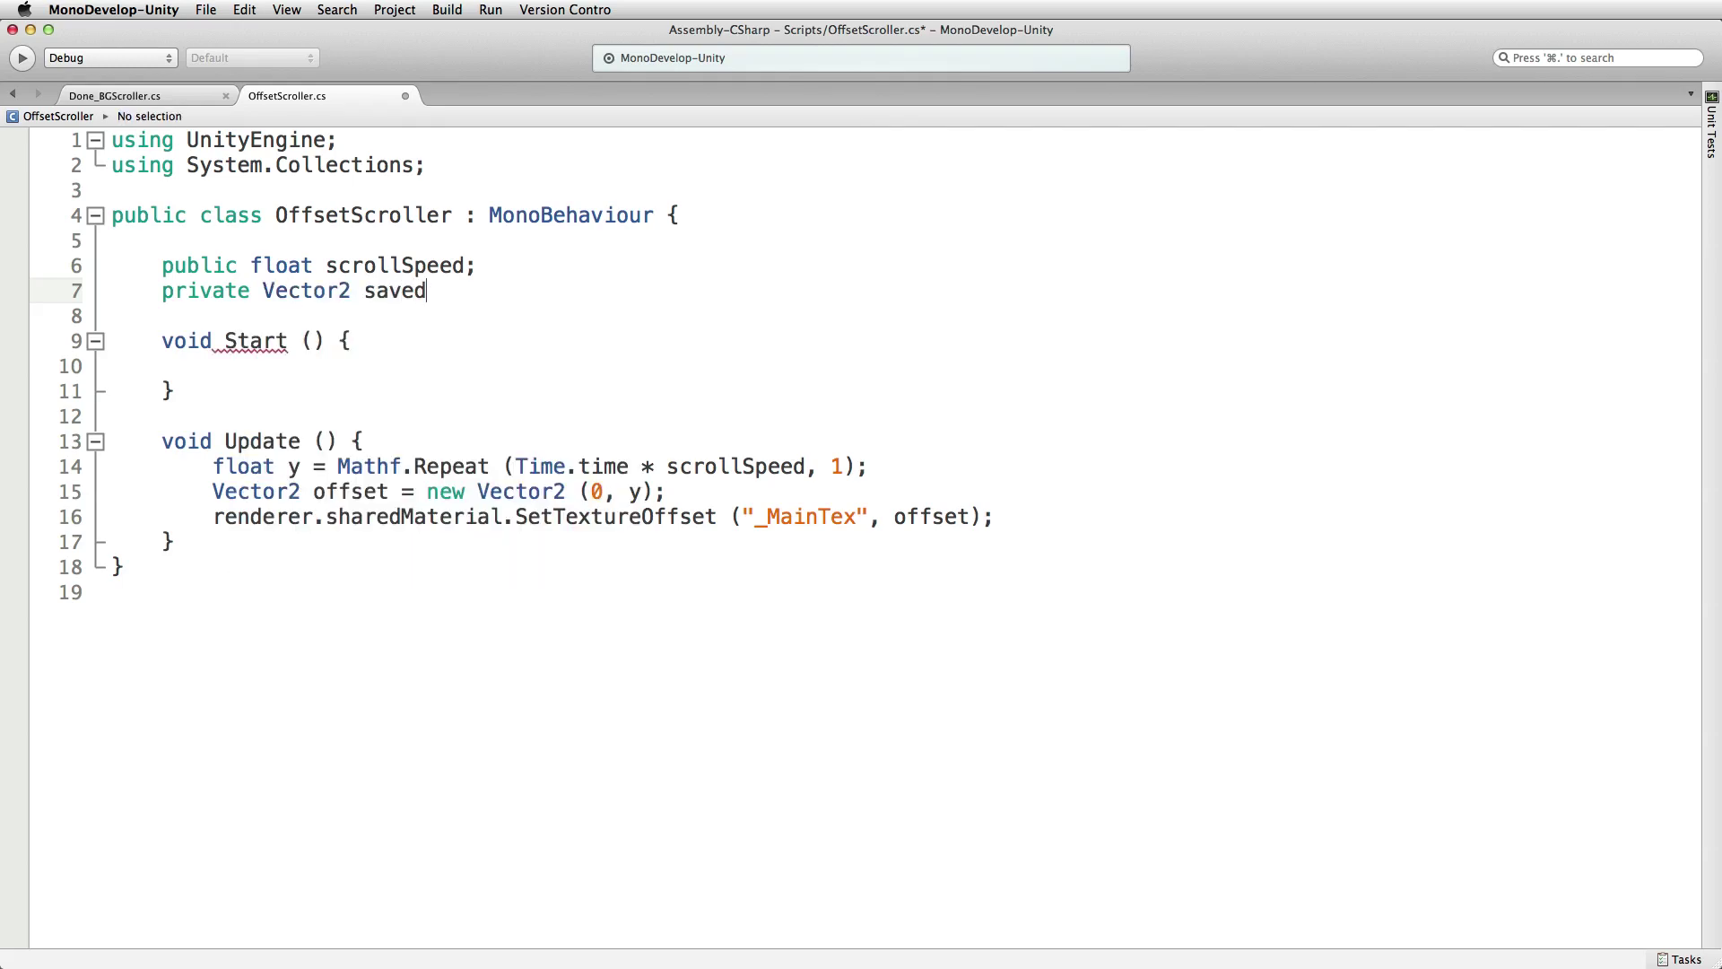
text(Offset;)
- In Start, assign renderer.sharedMaterial.GetTextureOffset ("_MainTex") to savedOffset and save the script
click(423, 366)
text(savedOffset )
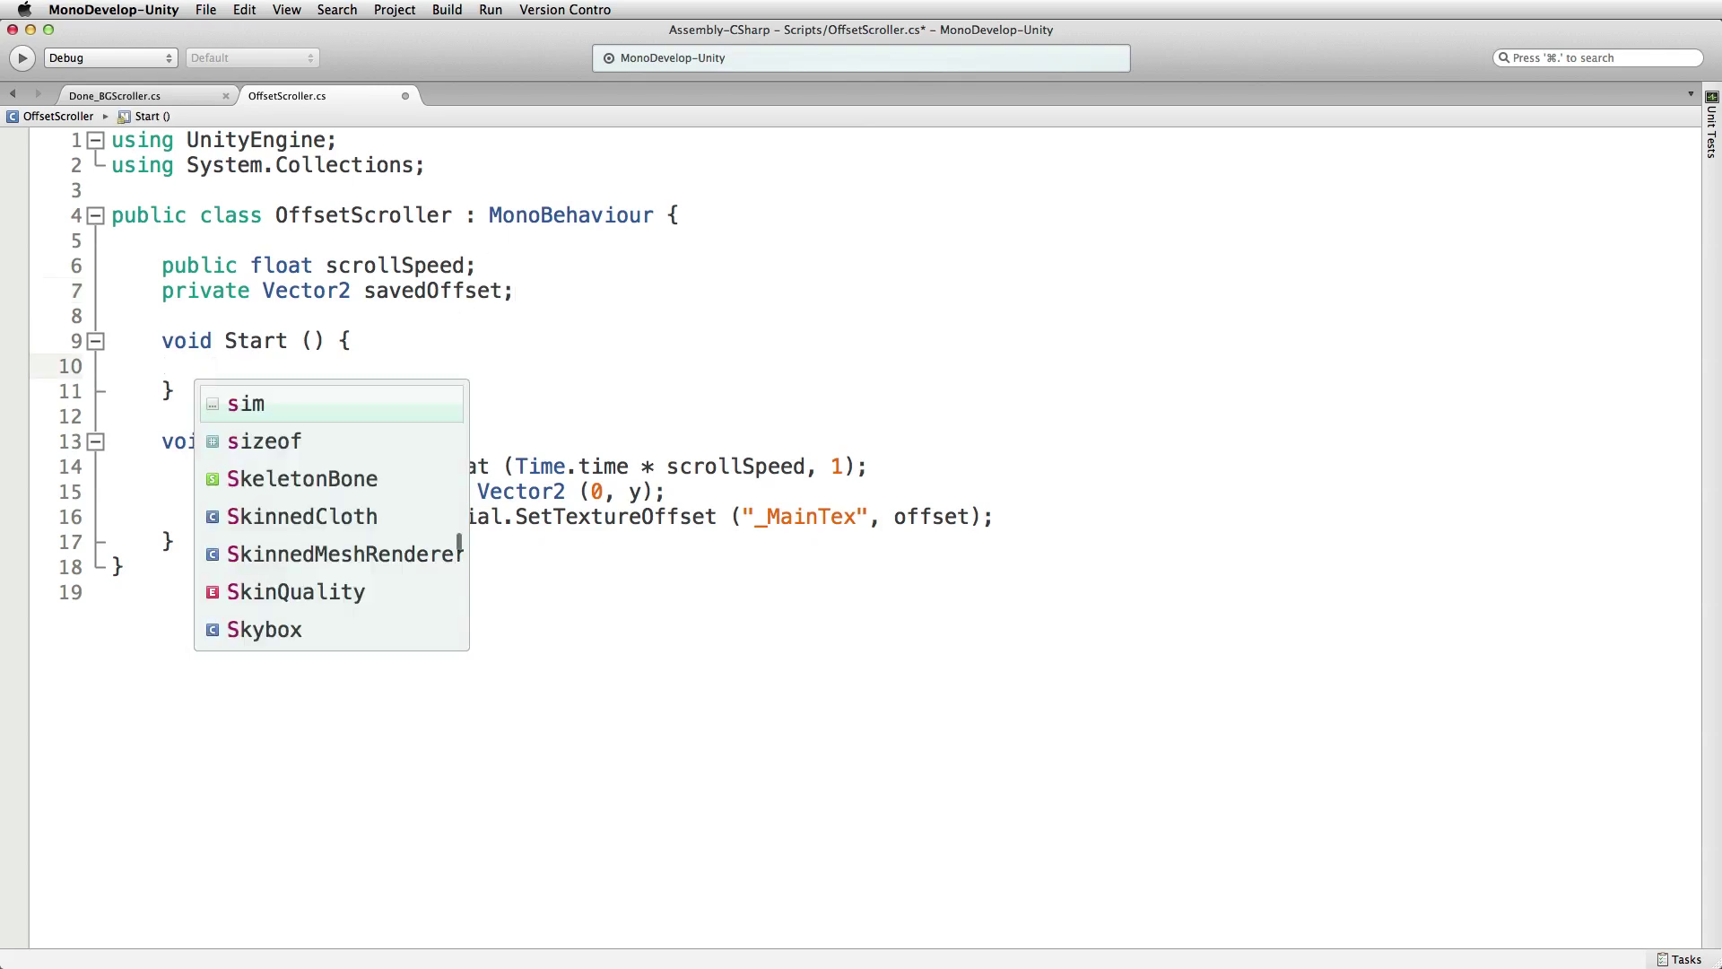
text(= )
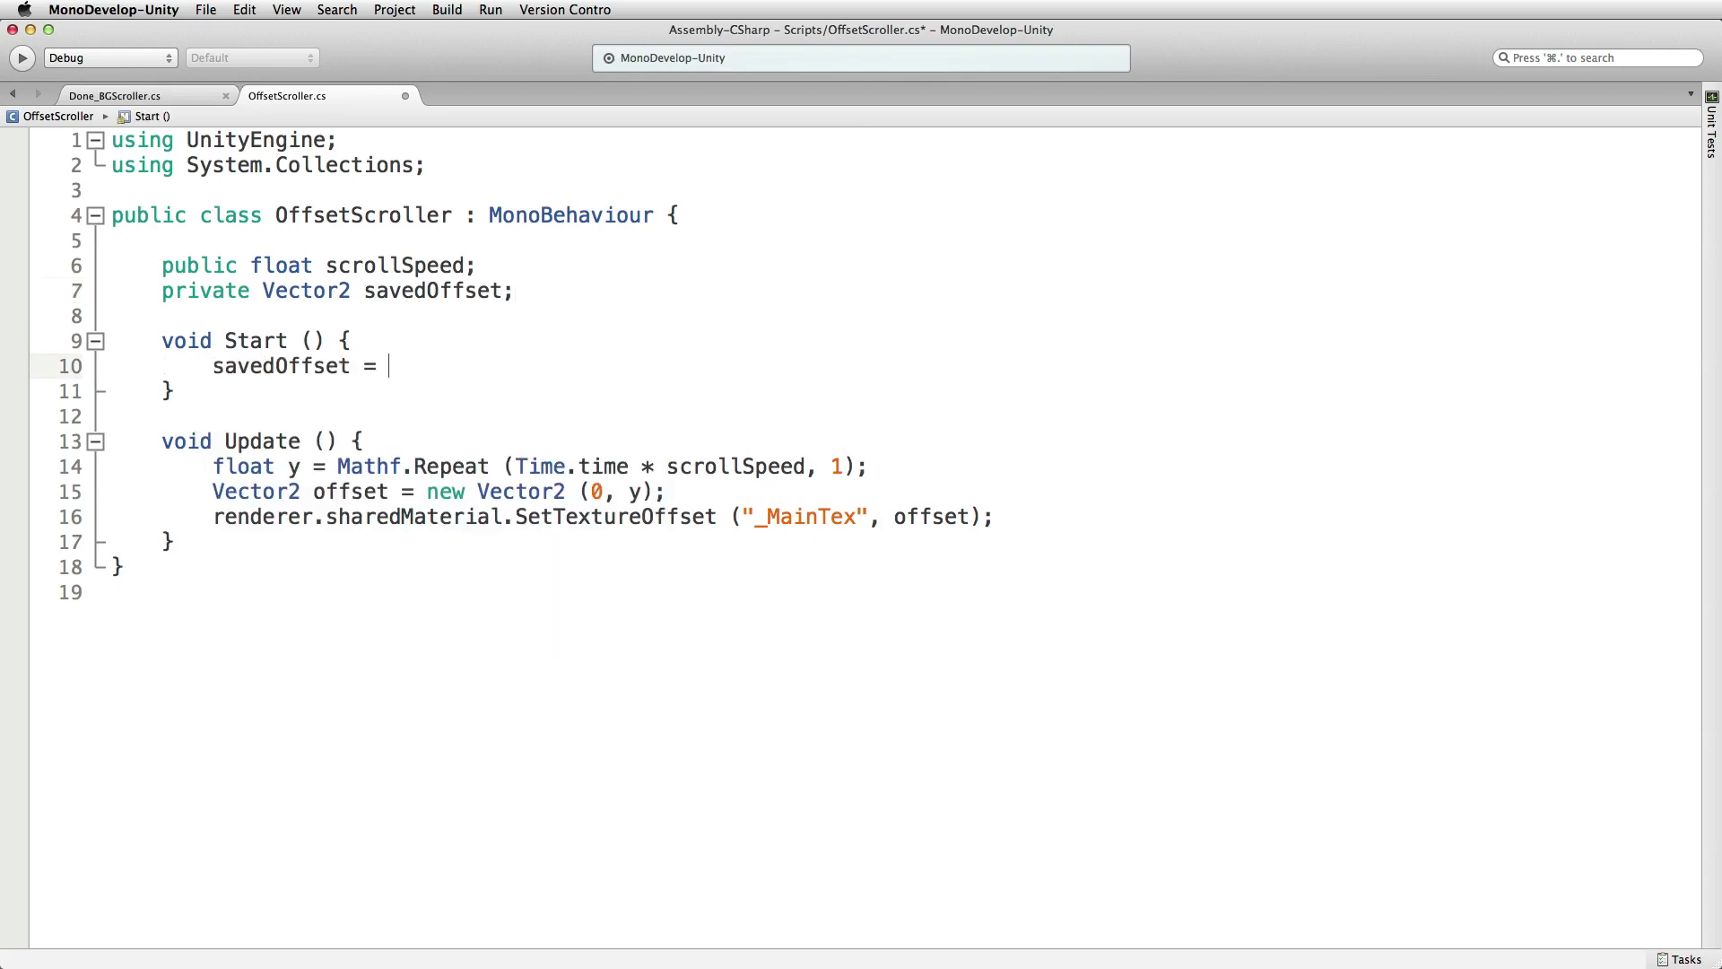
text(rend)
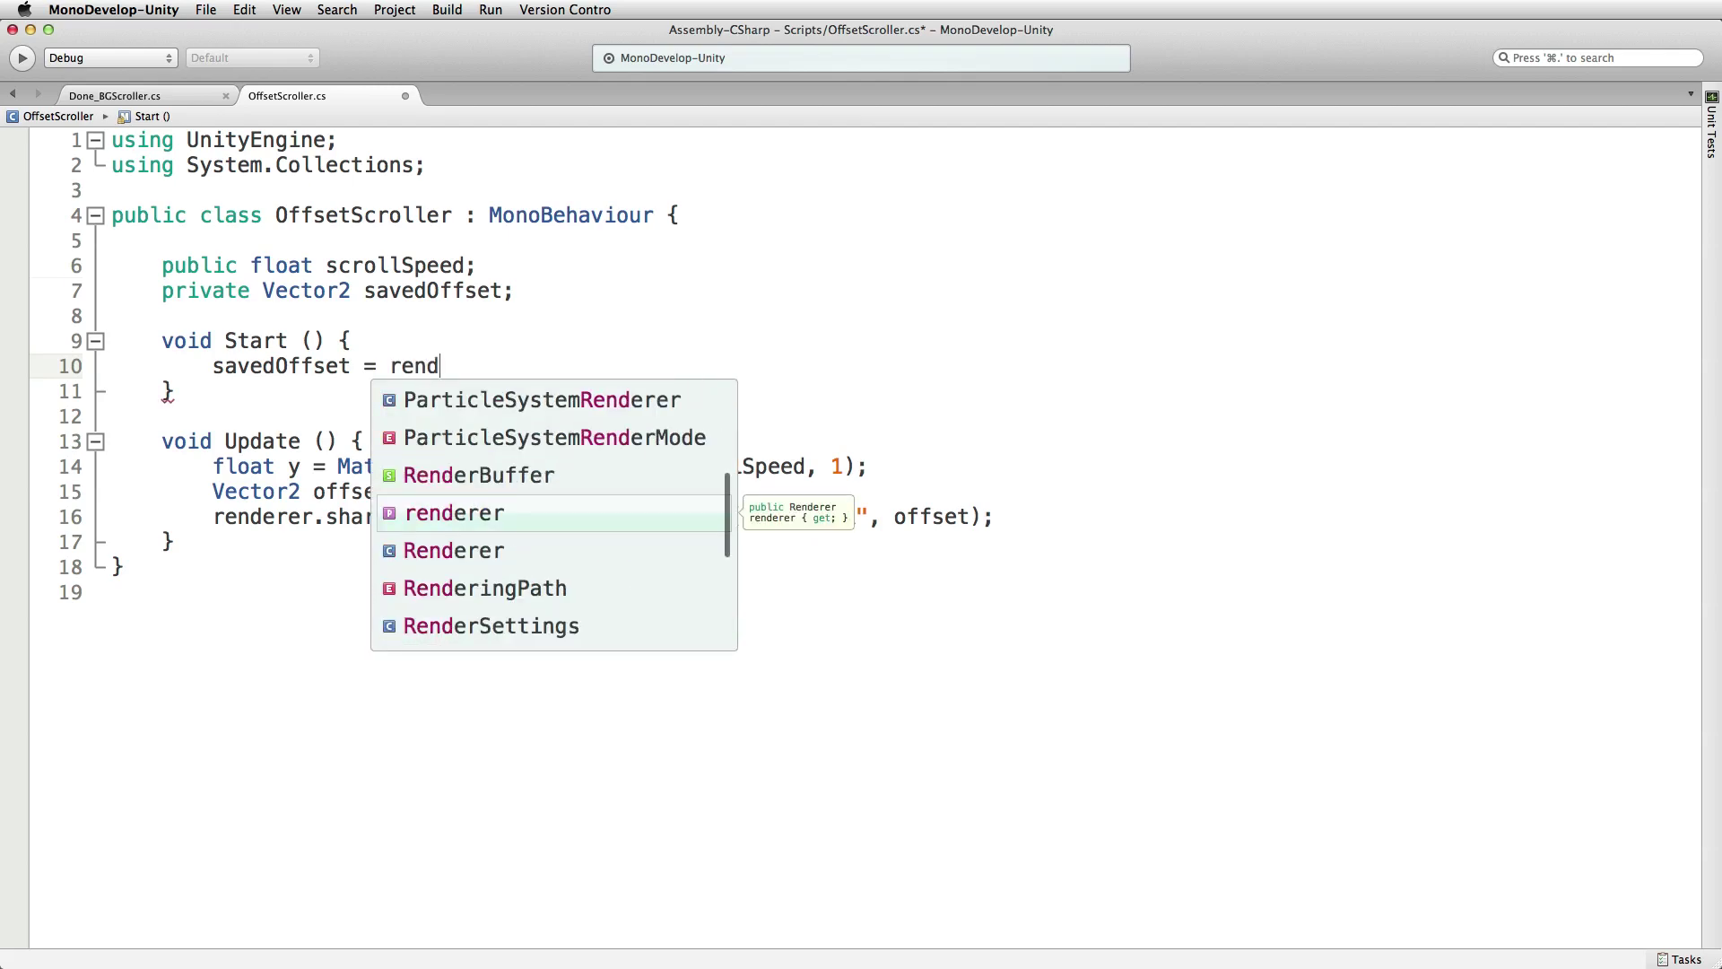
text(erer.shae)
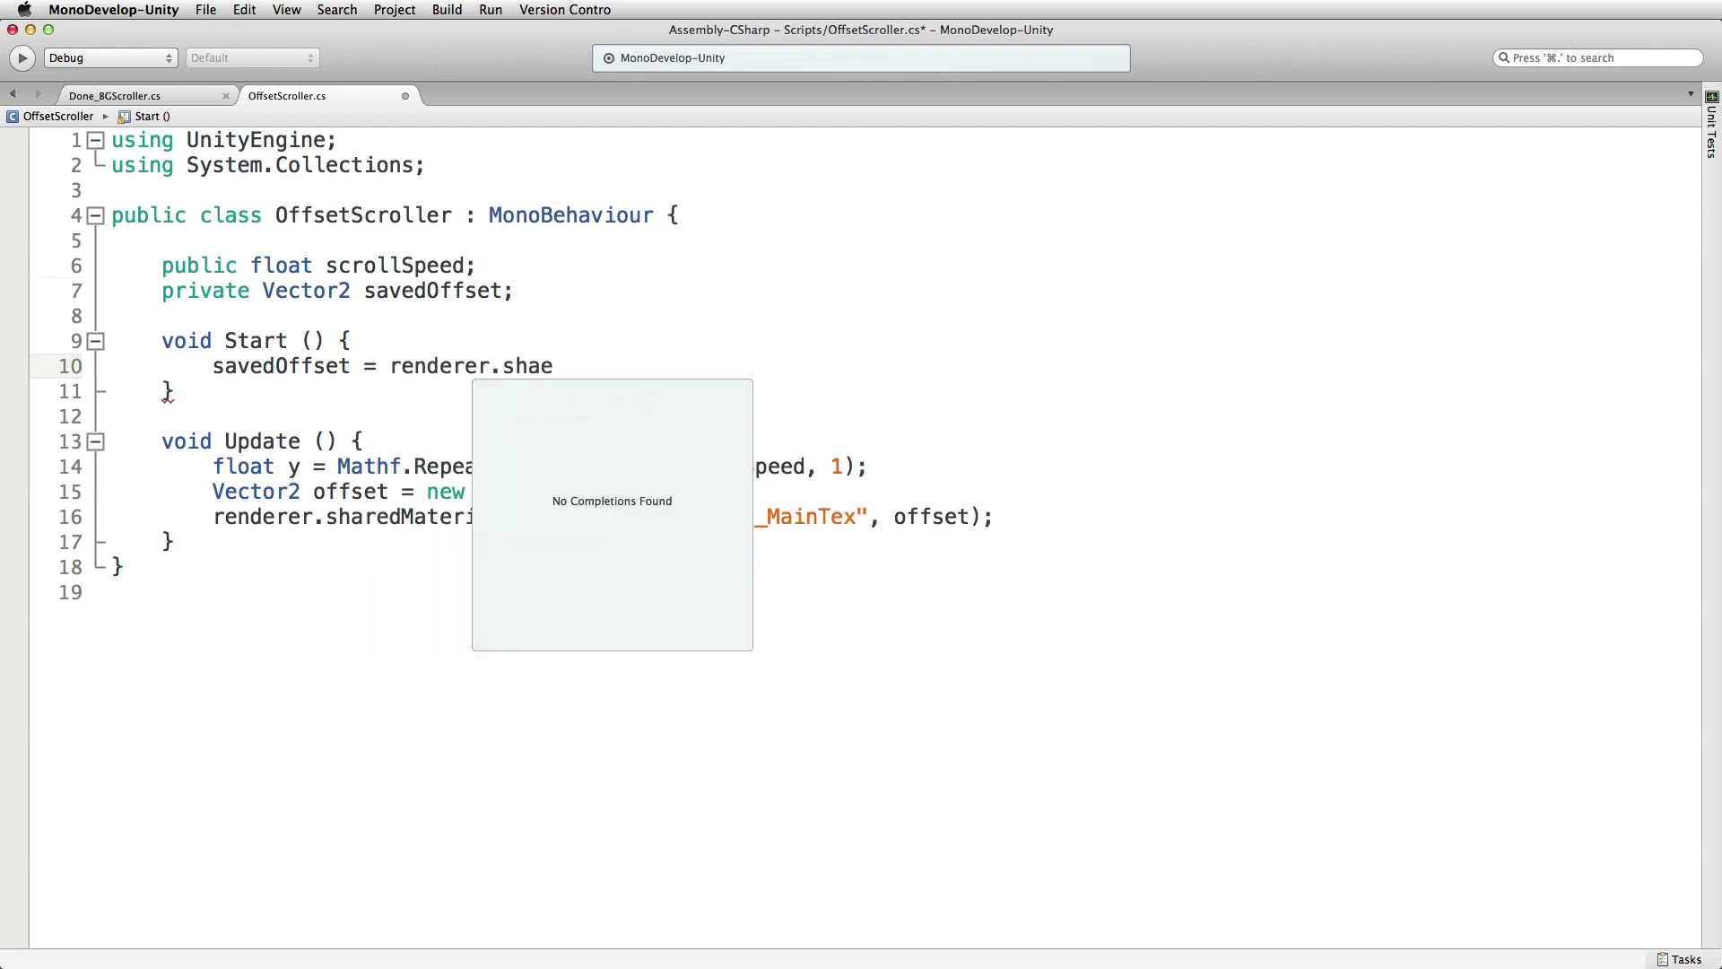
key(BackSpace)
text(r)
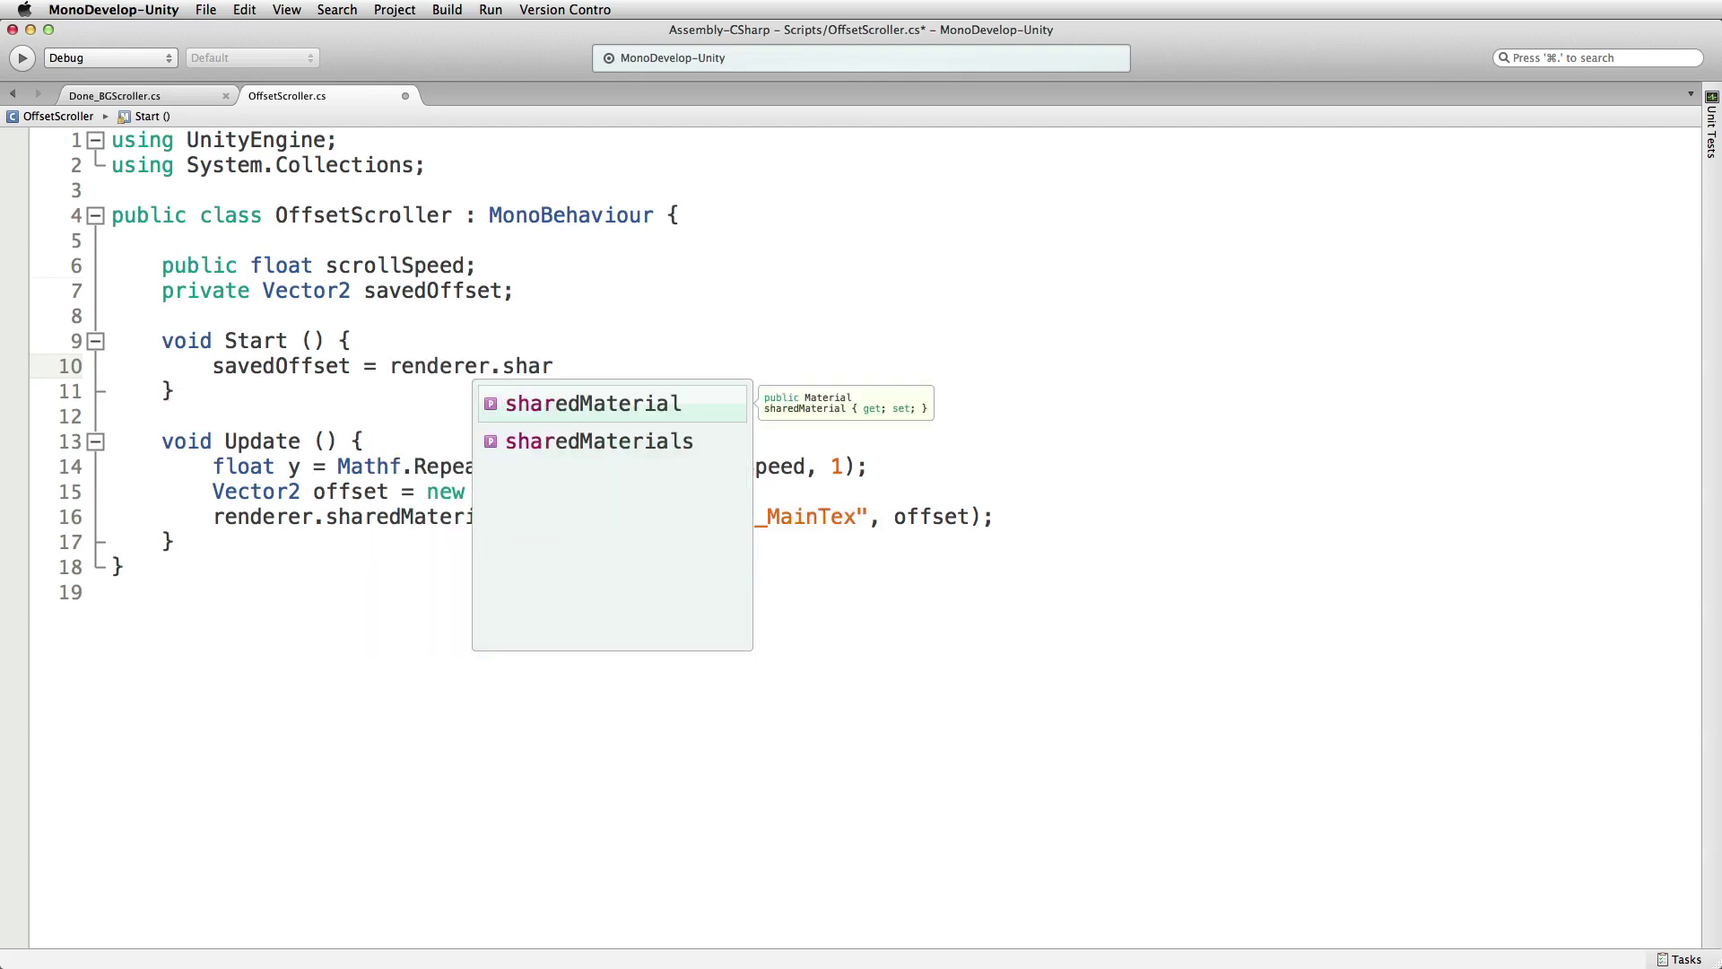
text(edMaterial.)
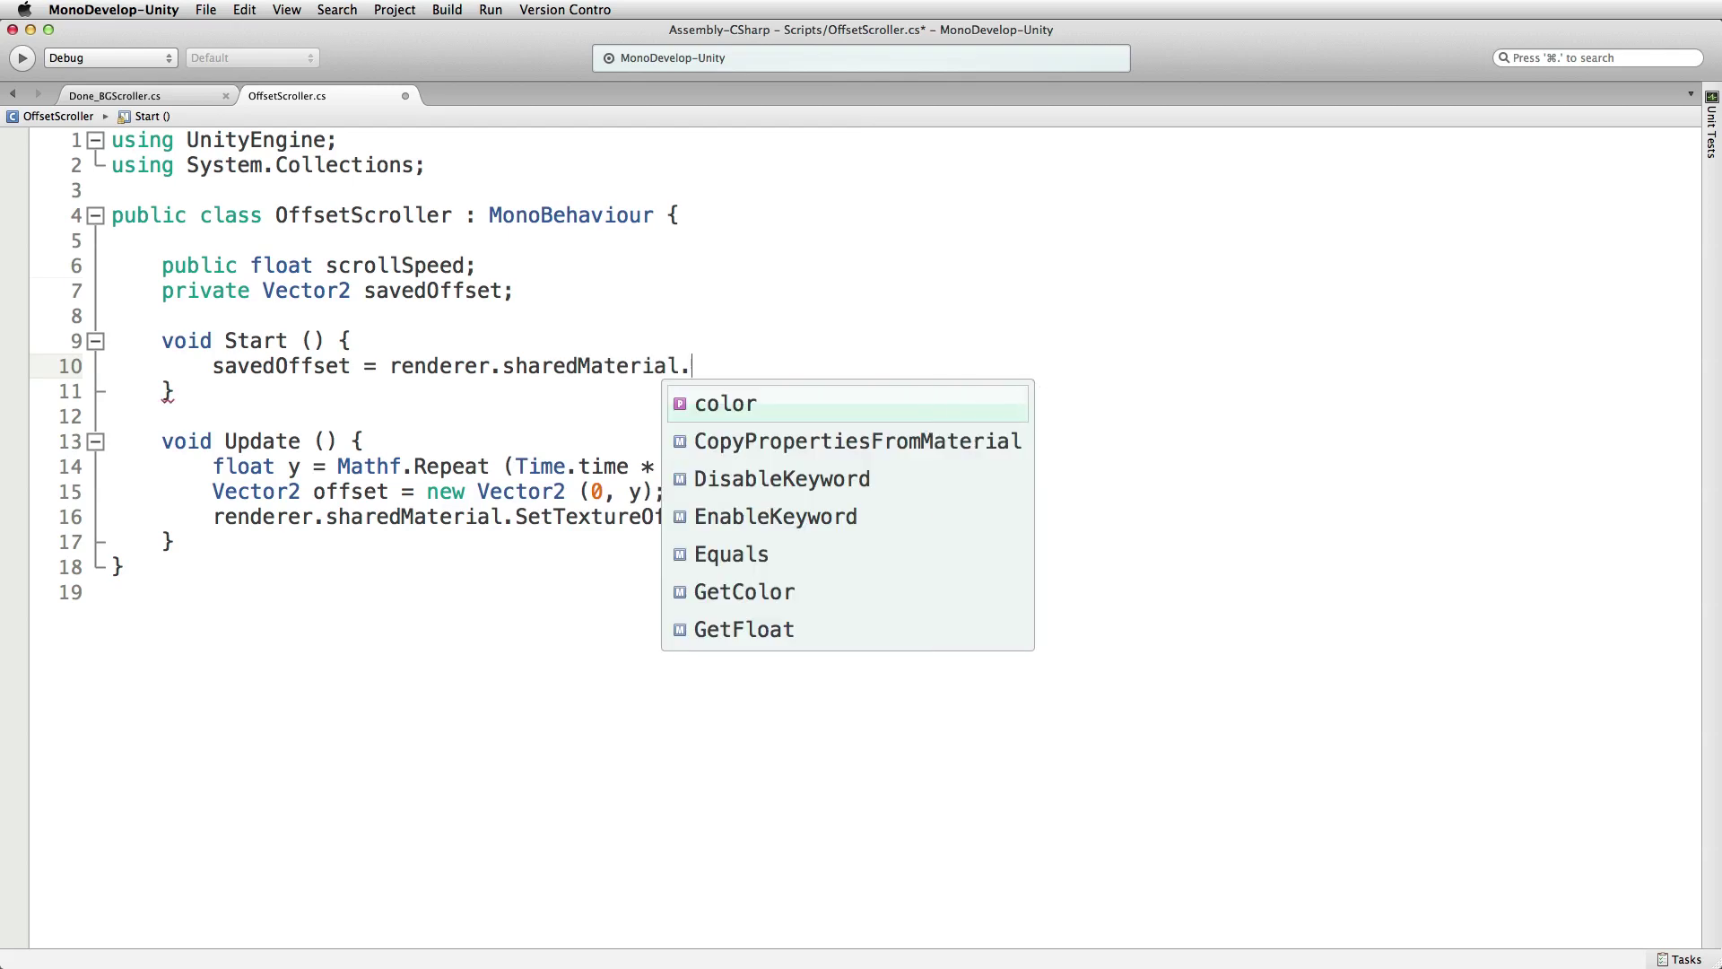
text(GetTe)
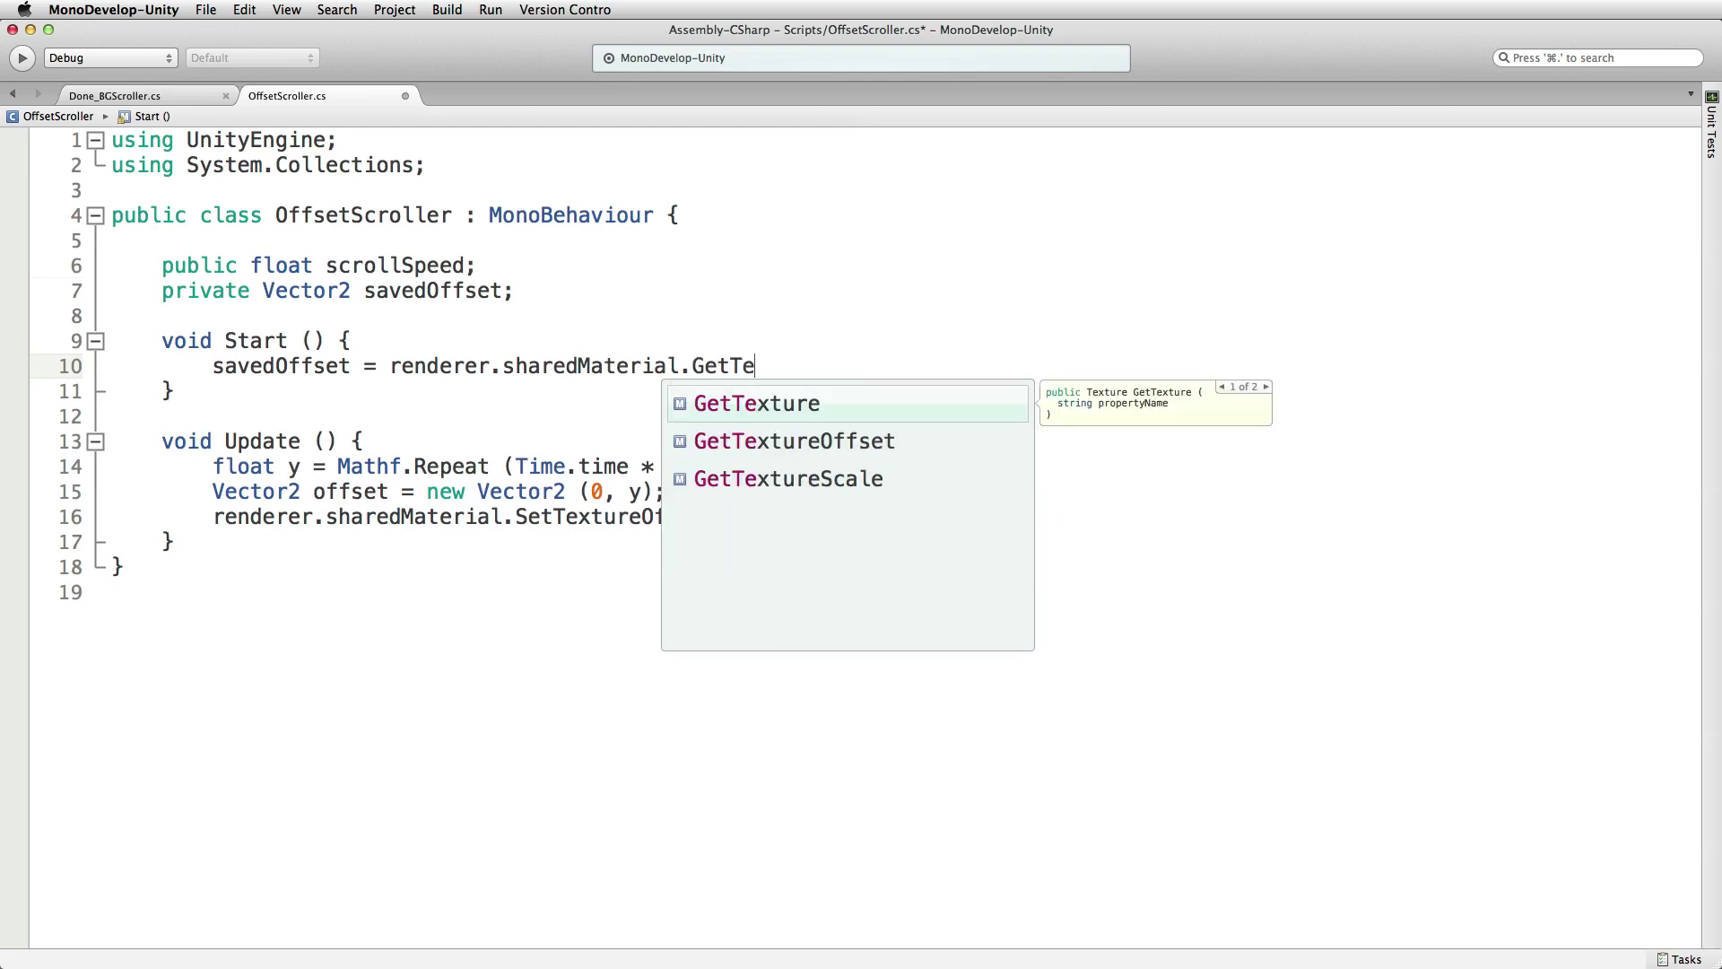
key(Down)
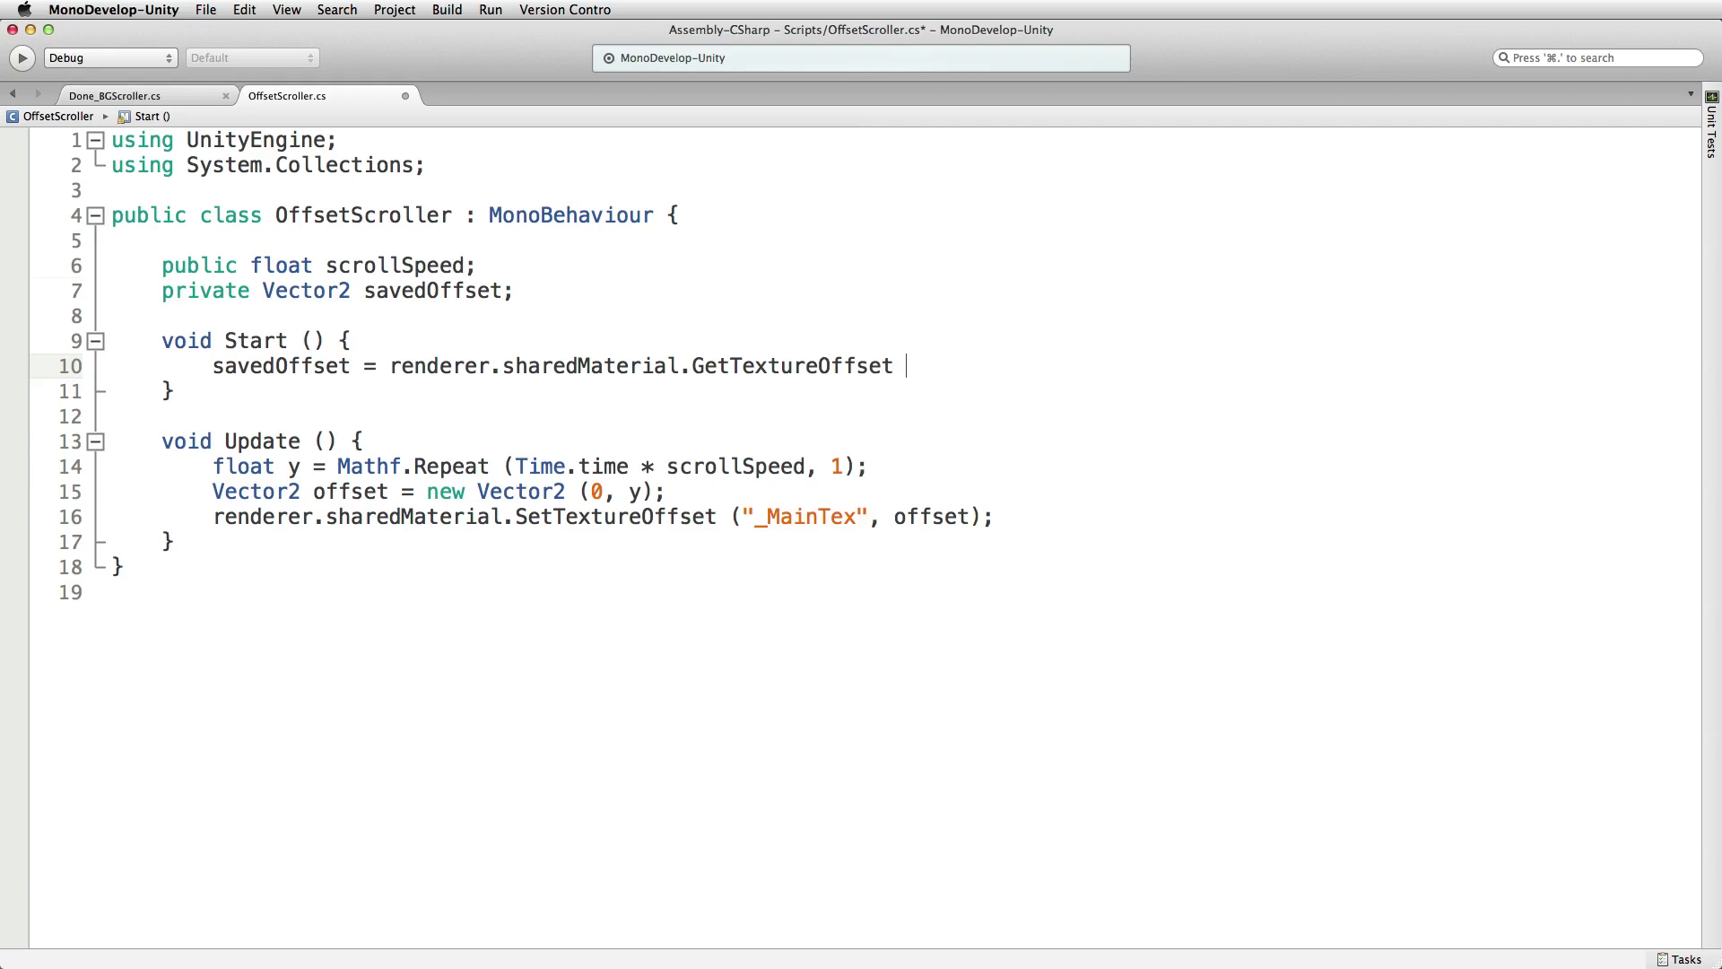
text(("_M)
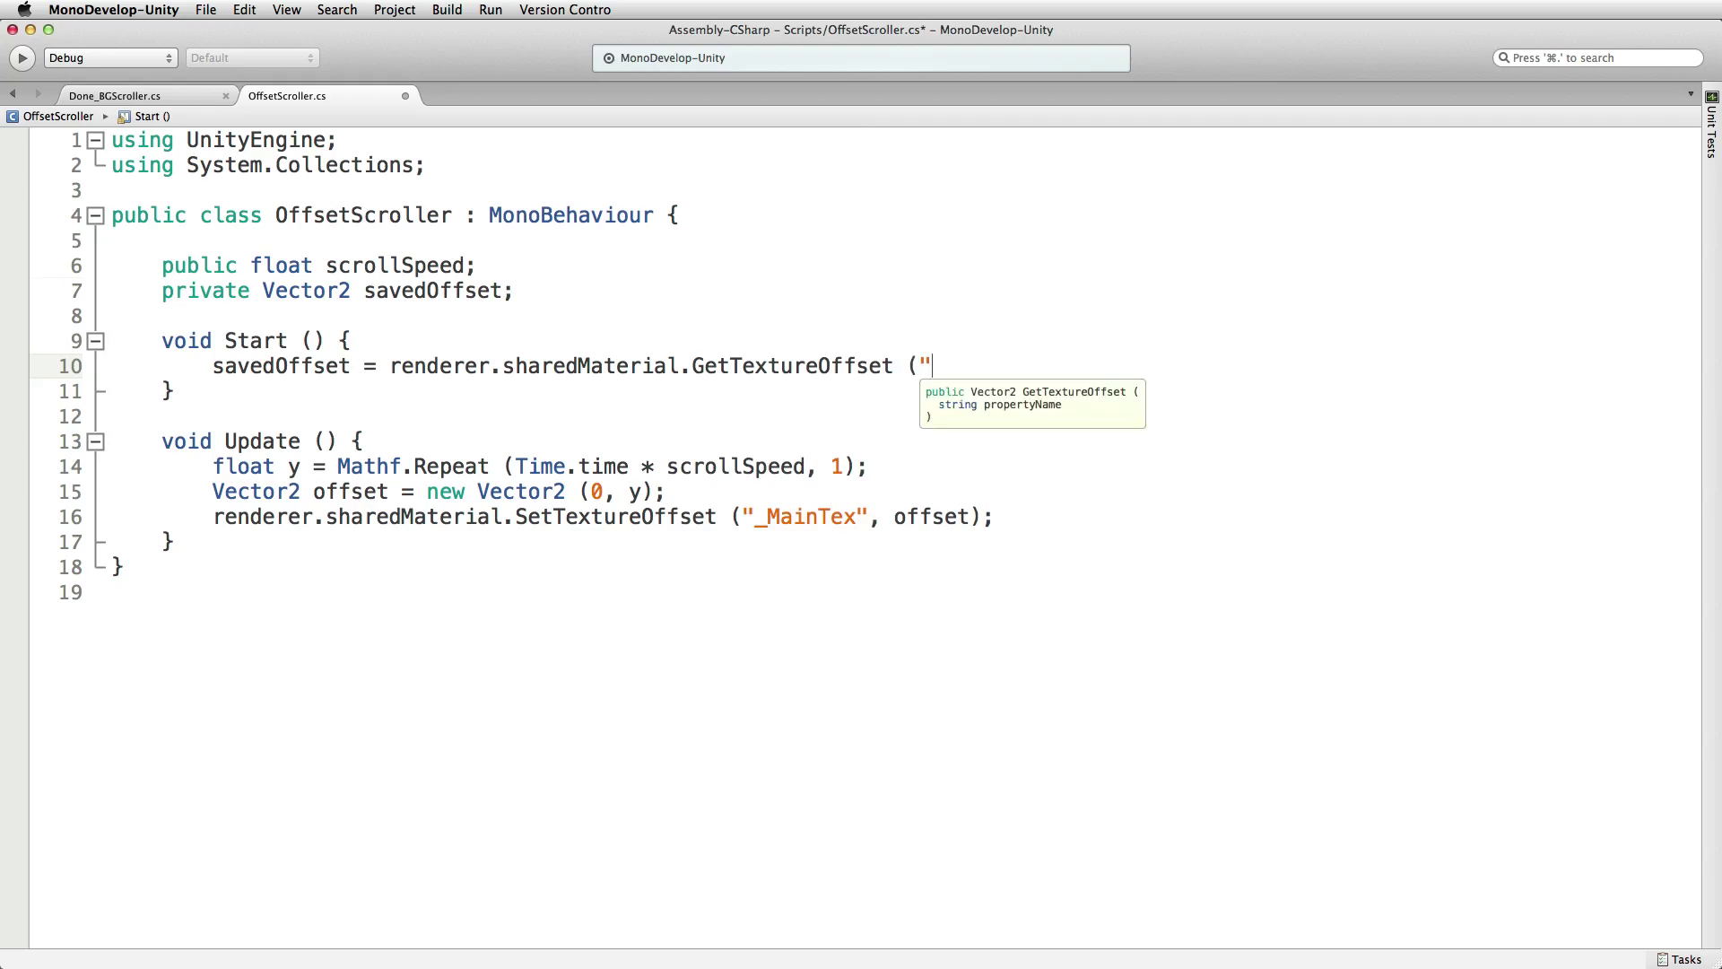
text(ainTex");)
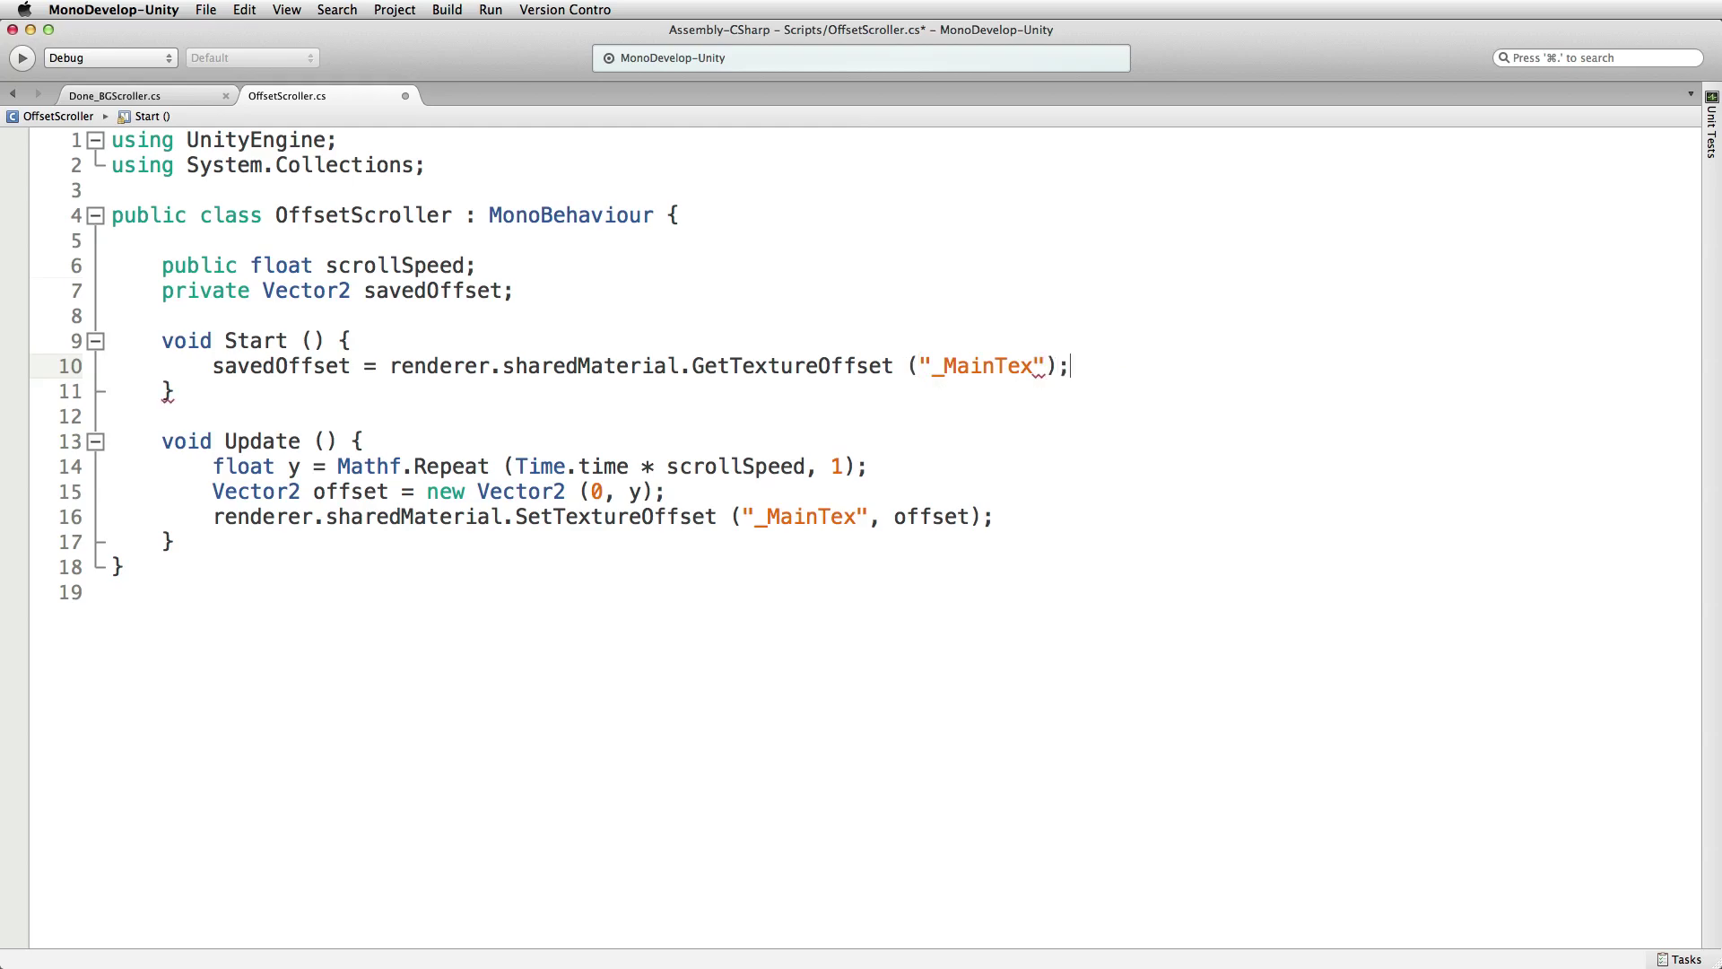
key(super+s)
- In Update, replace the 0 in the offset's new Vector2 with savedOffset.x
mouse_move(415, 457)
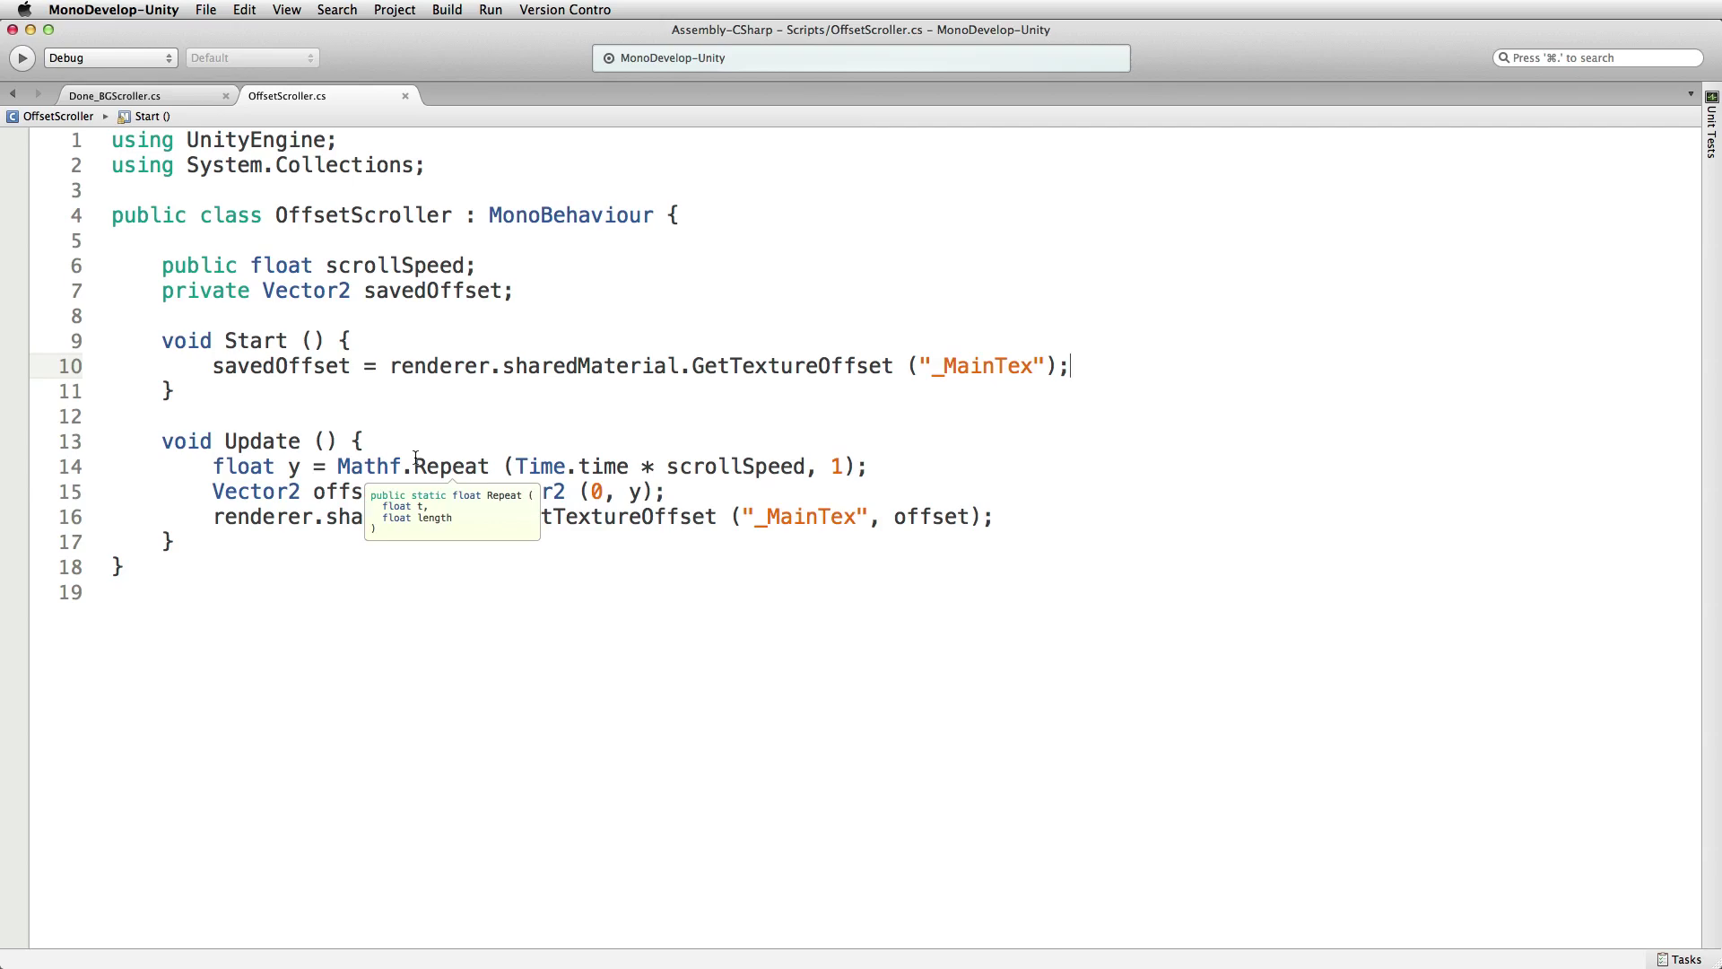
double_click(596, 491)
mouse_move(596, 492)
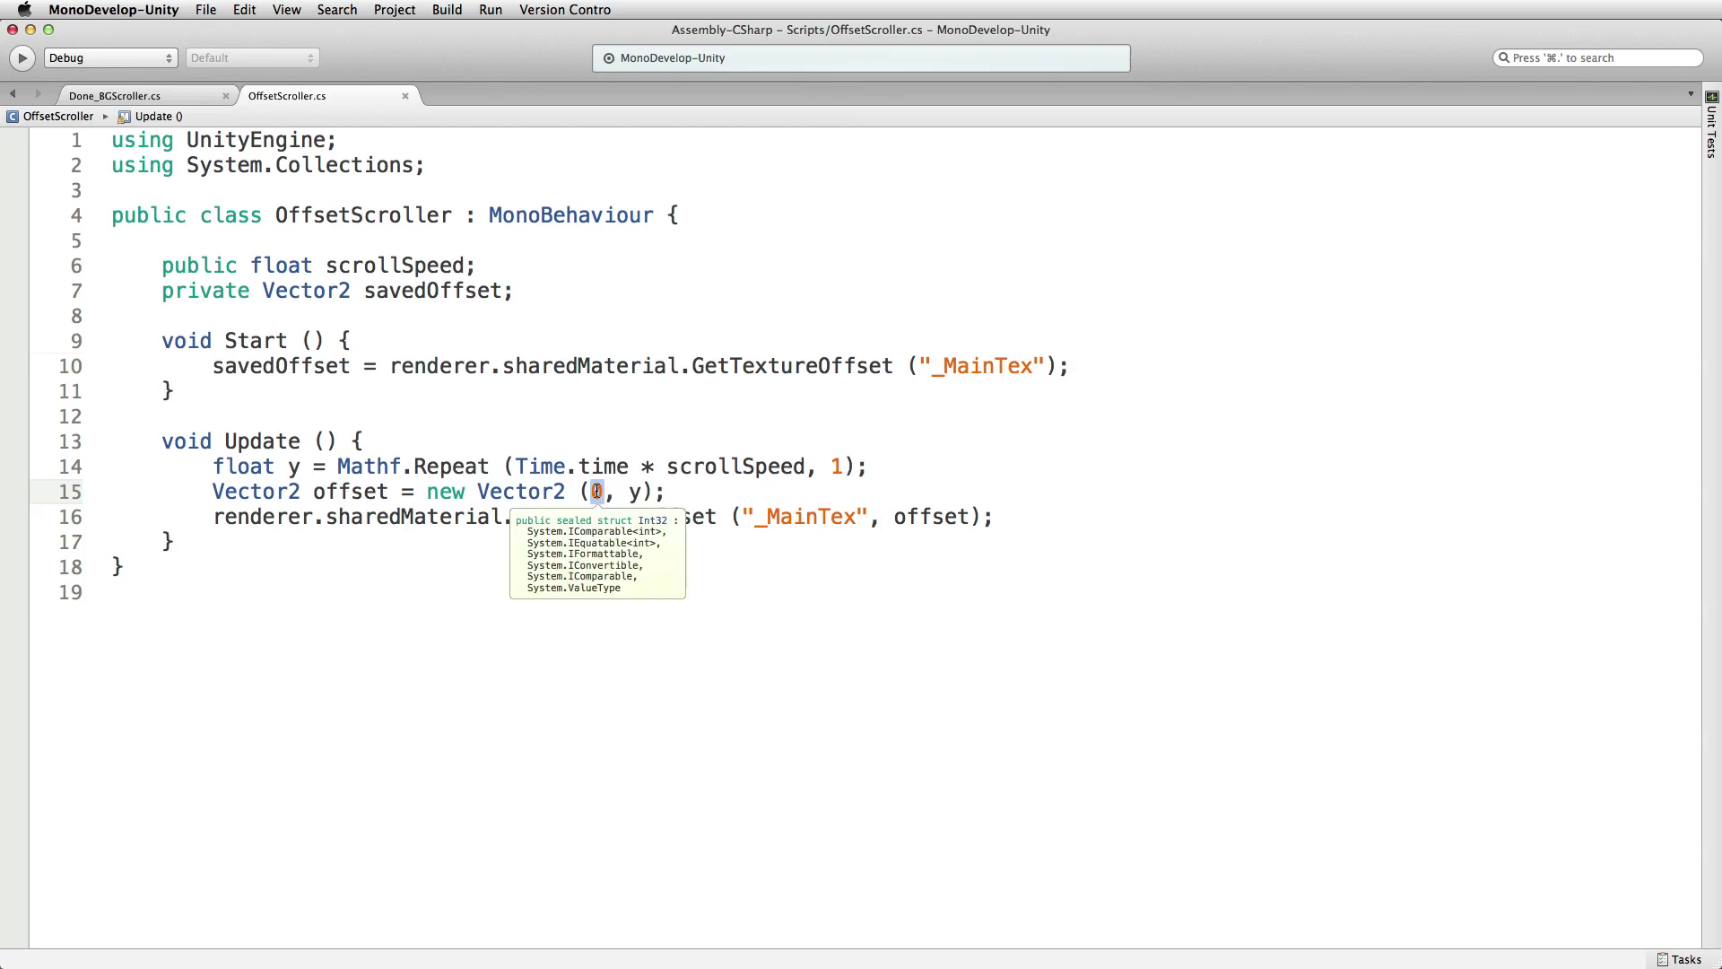
text(savedOffset.x)
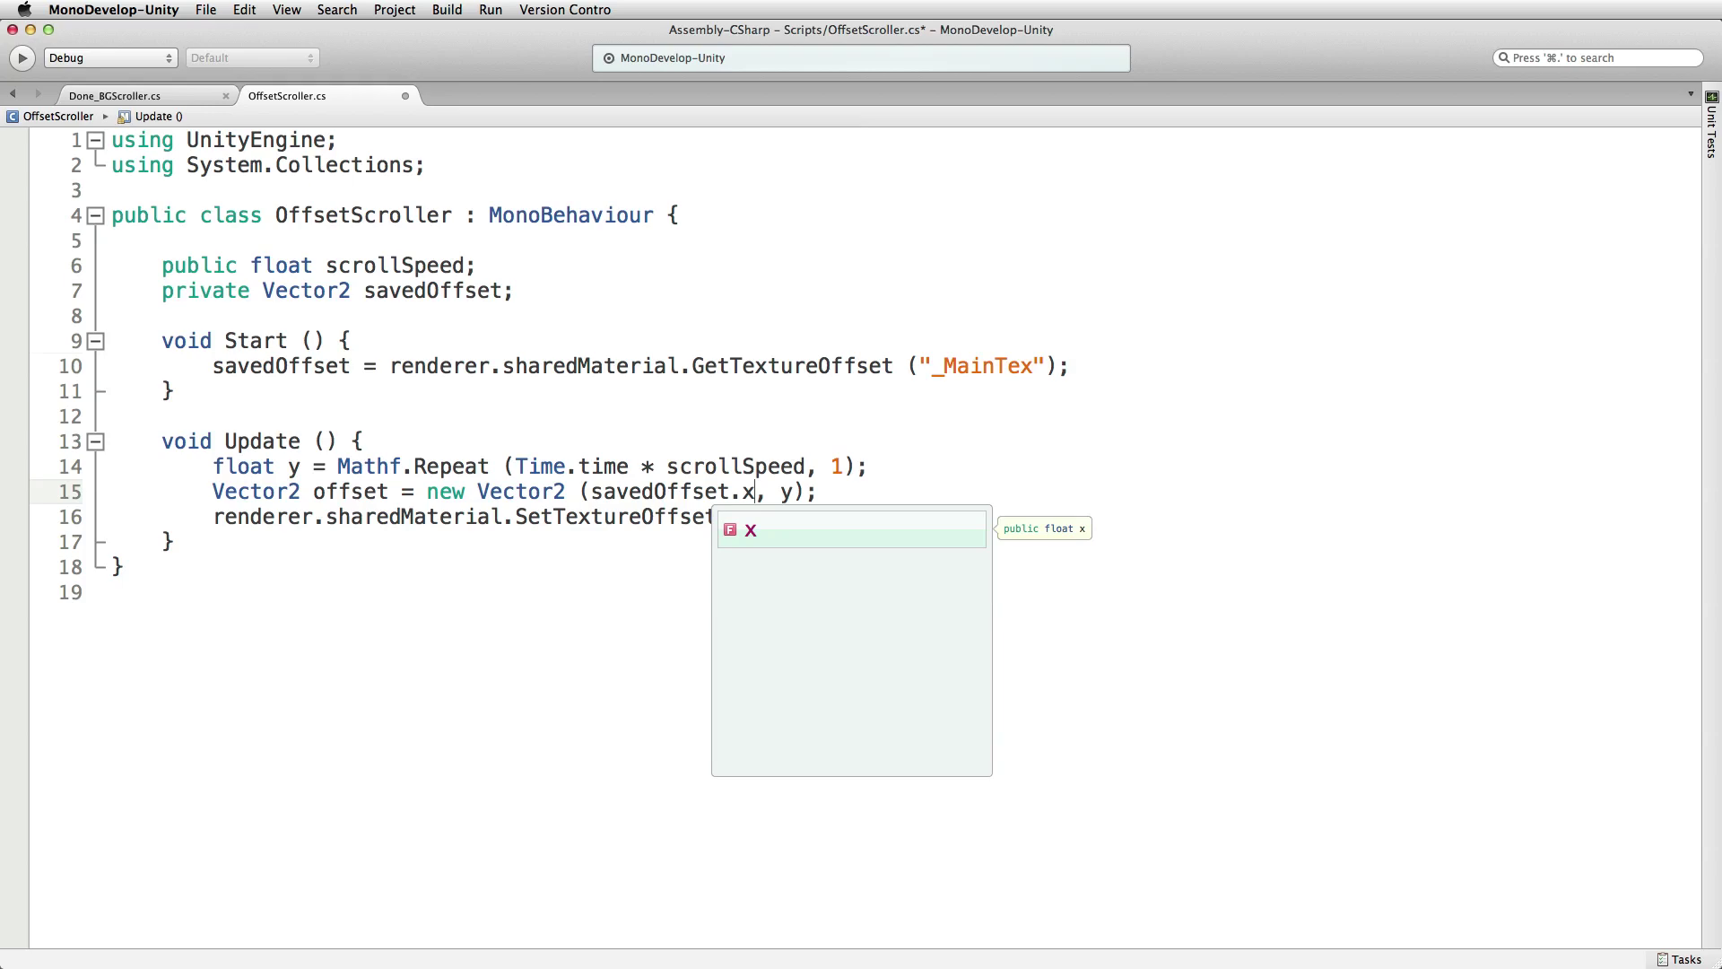
click(857, 467)
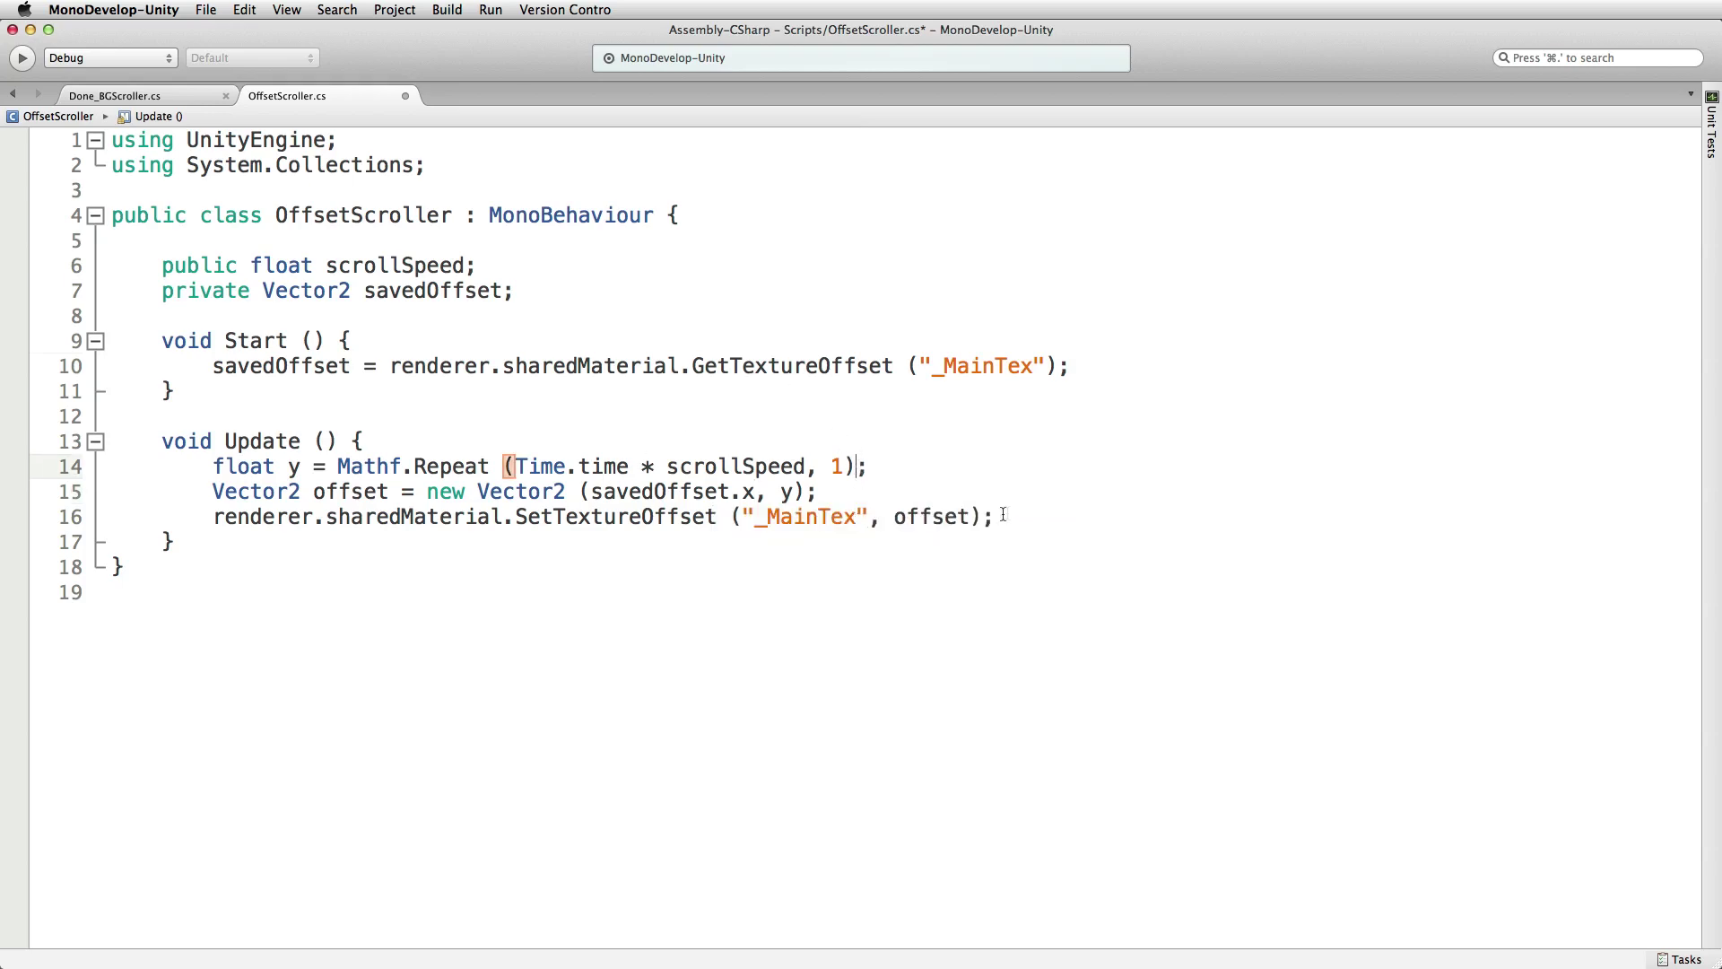
- Add a void OnDisable () method below Update in the OffsetScroller class
click(312, 541)
key(Return)
key(Return)
text(void )
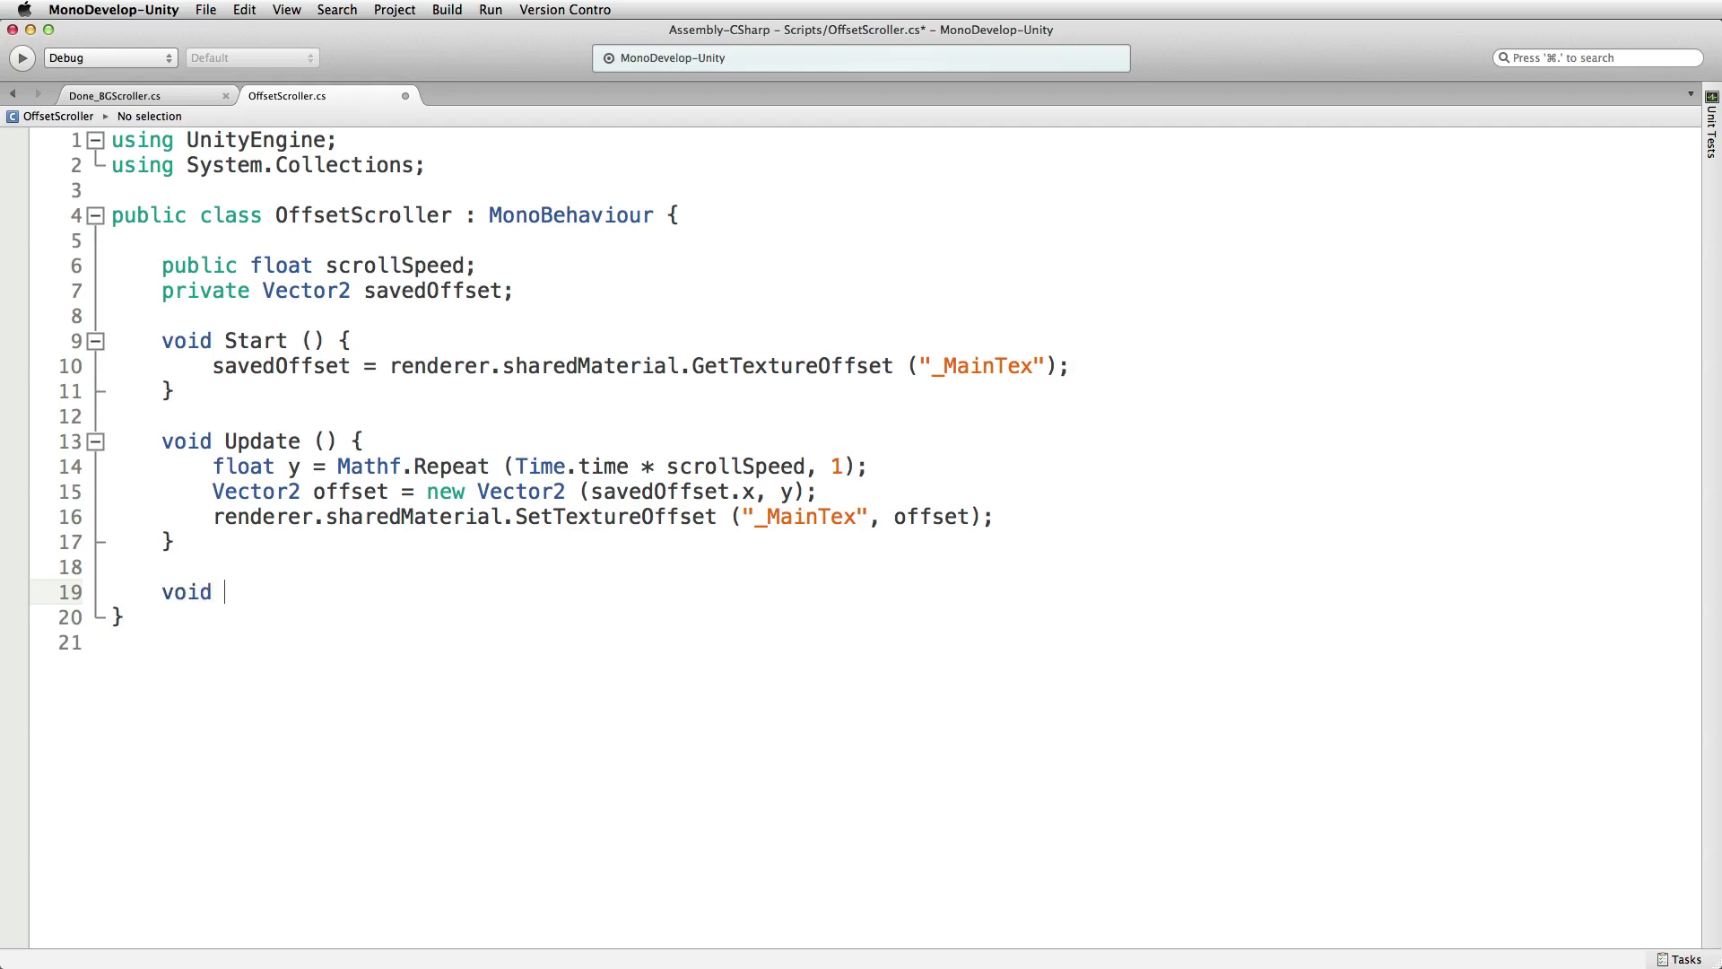
text(OnDisable () {)
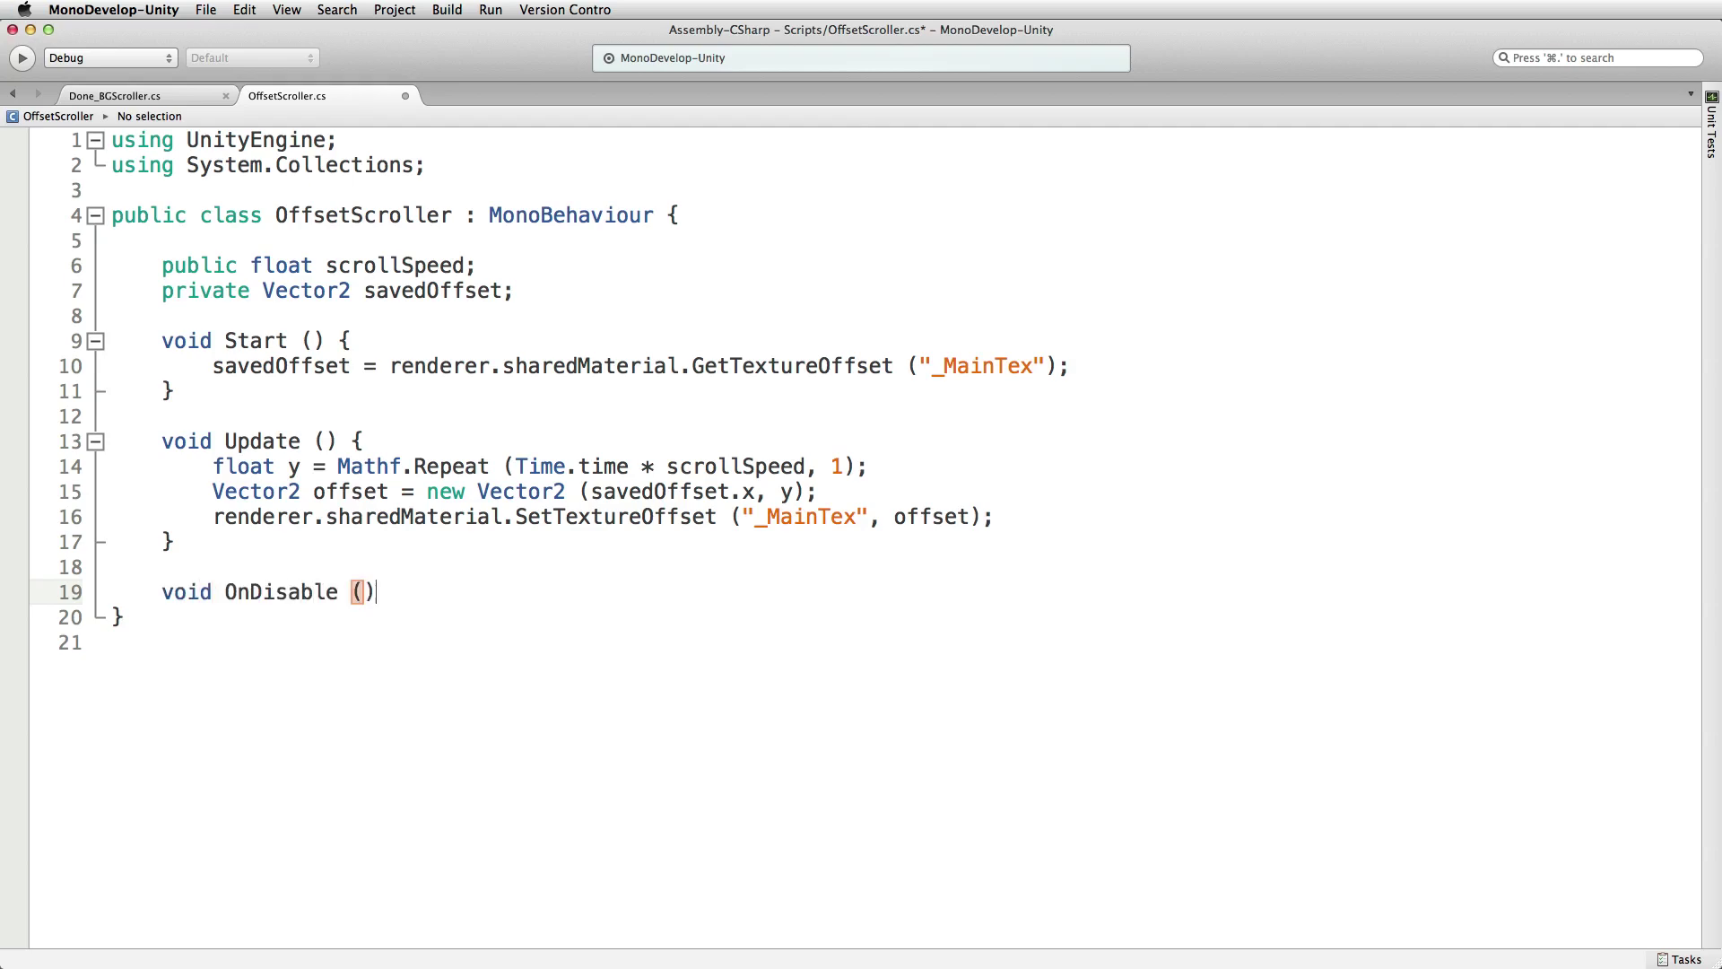
key(Return)
- Begin a renderer.sharedMaterial.SetTextureOffset call in the body of OnDisable
text(red)
key(BackSpace)
text(n)
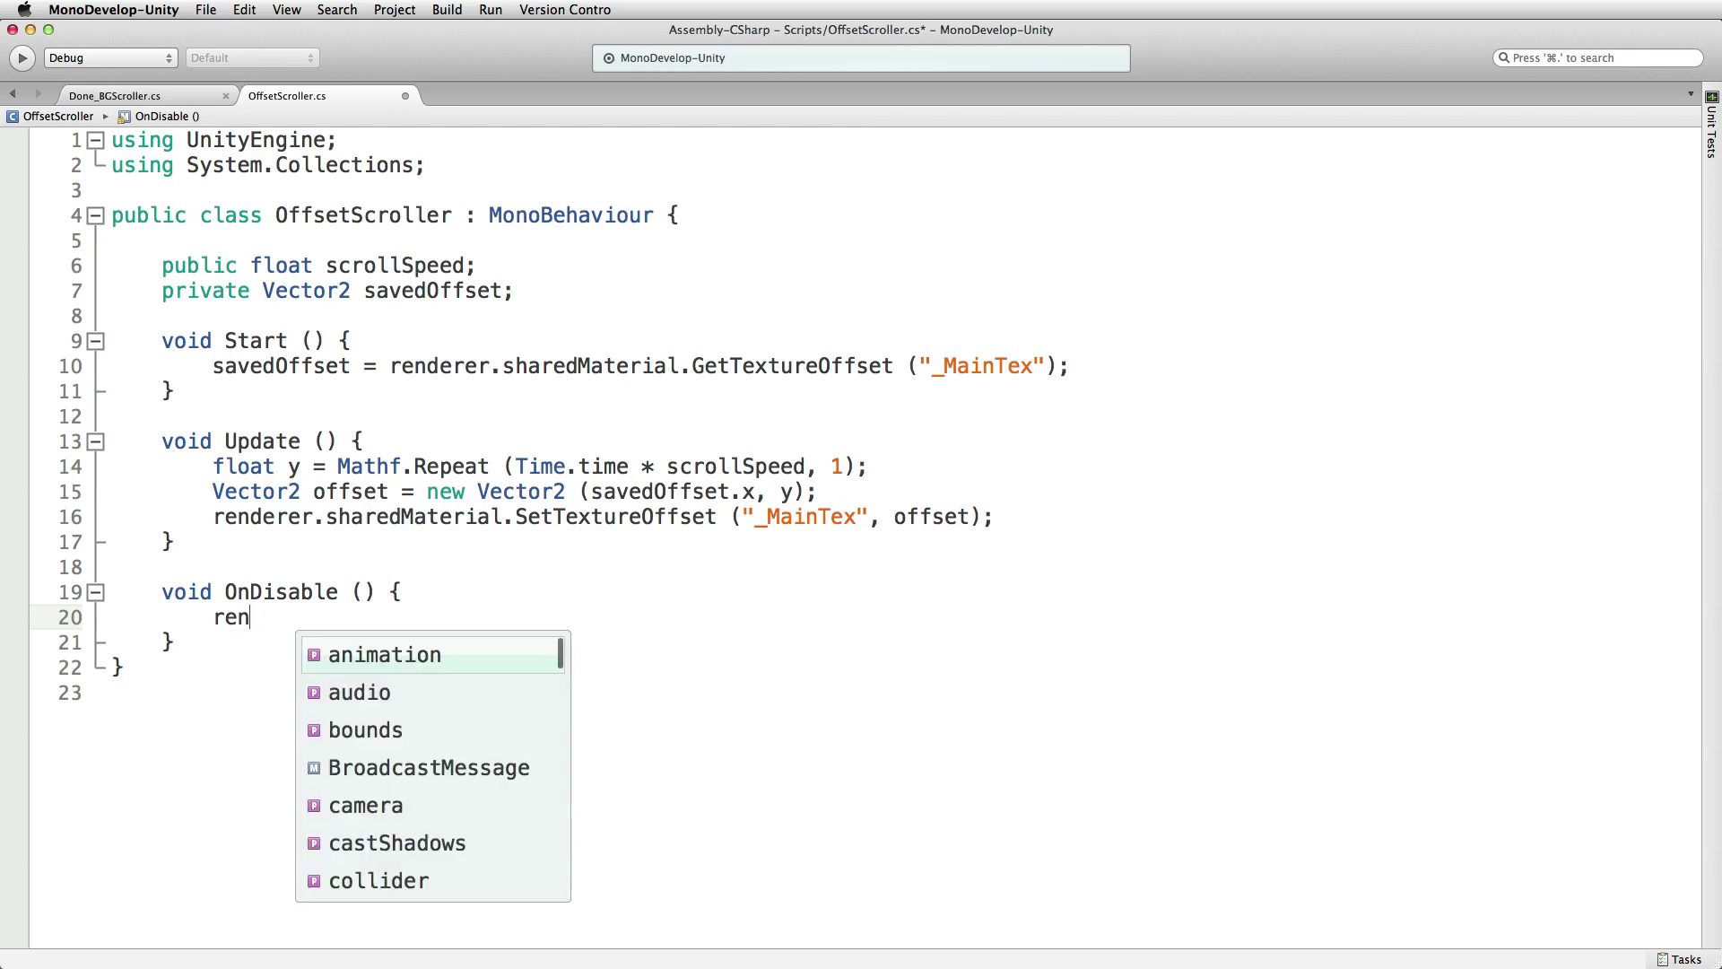
text(derer.shae)
key(BackSpace)
text(redMaterial.)
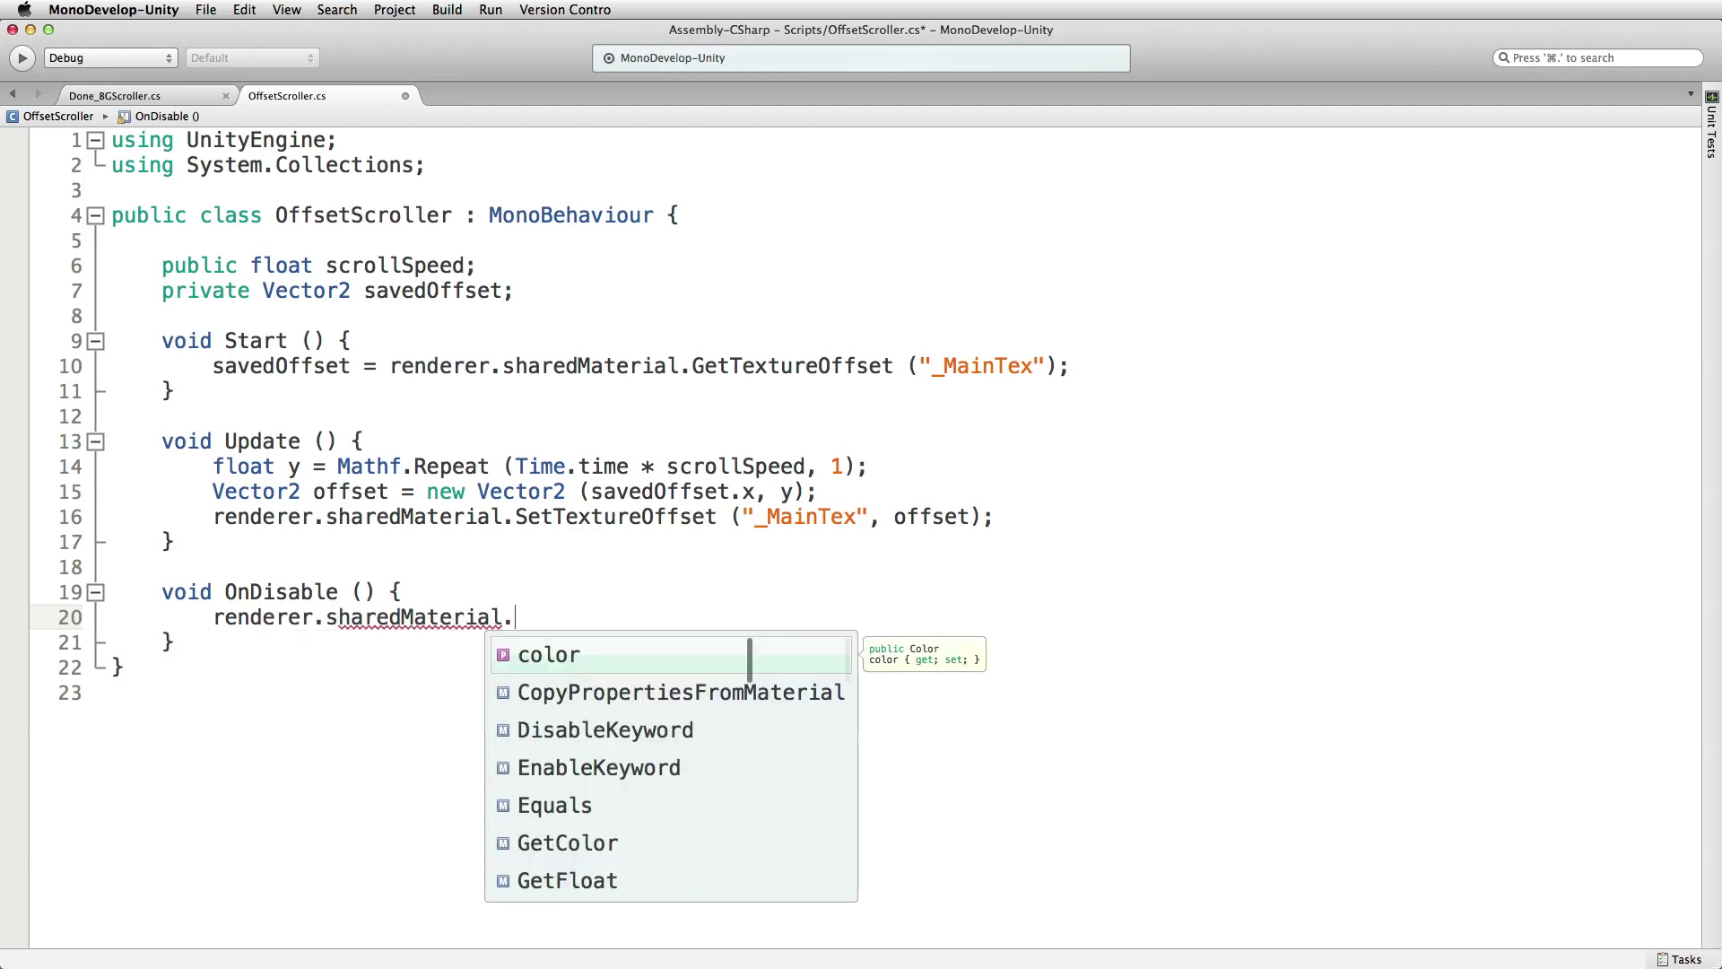
text(Se)
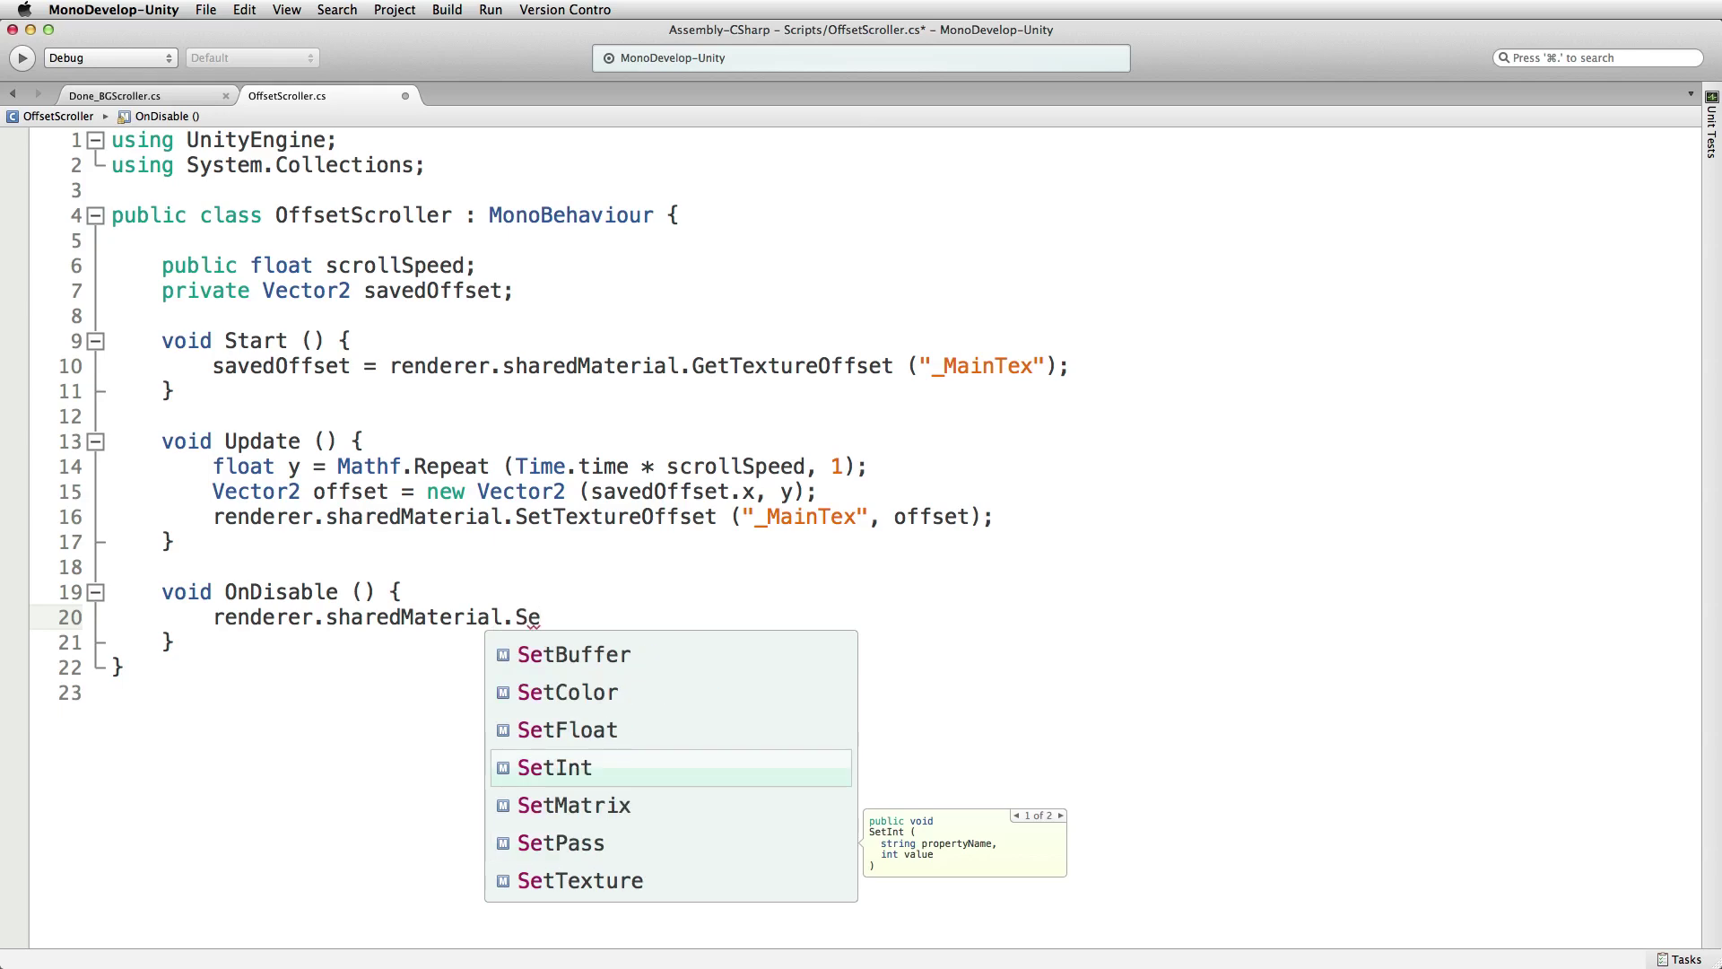
text(tt)
key(Down)
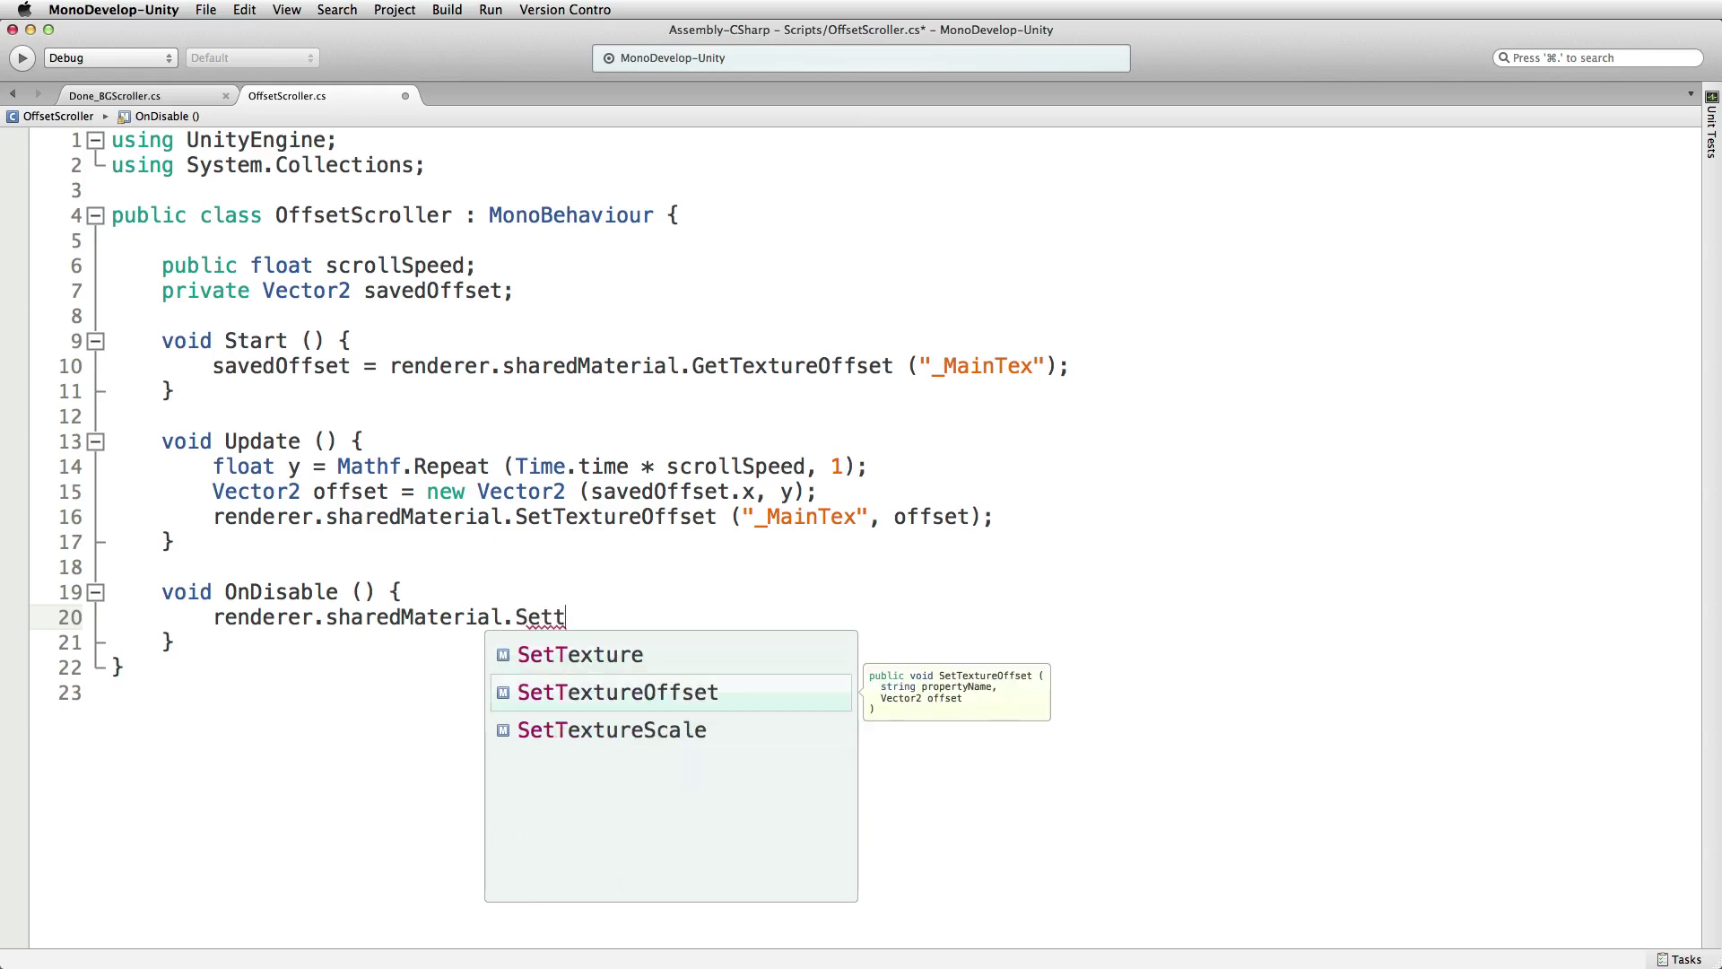
key(Return)
text(()
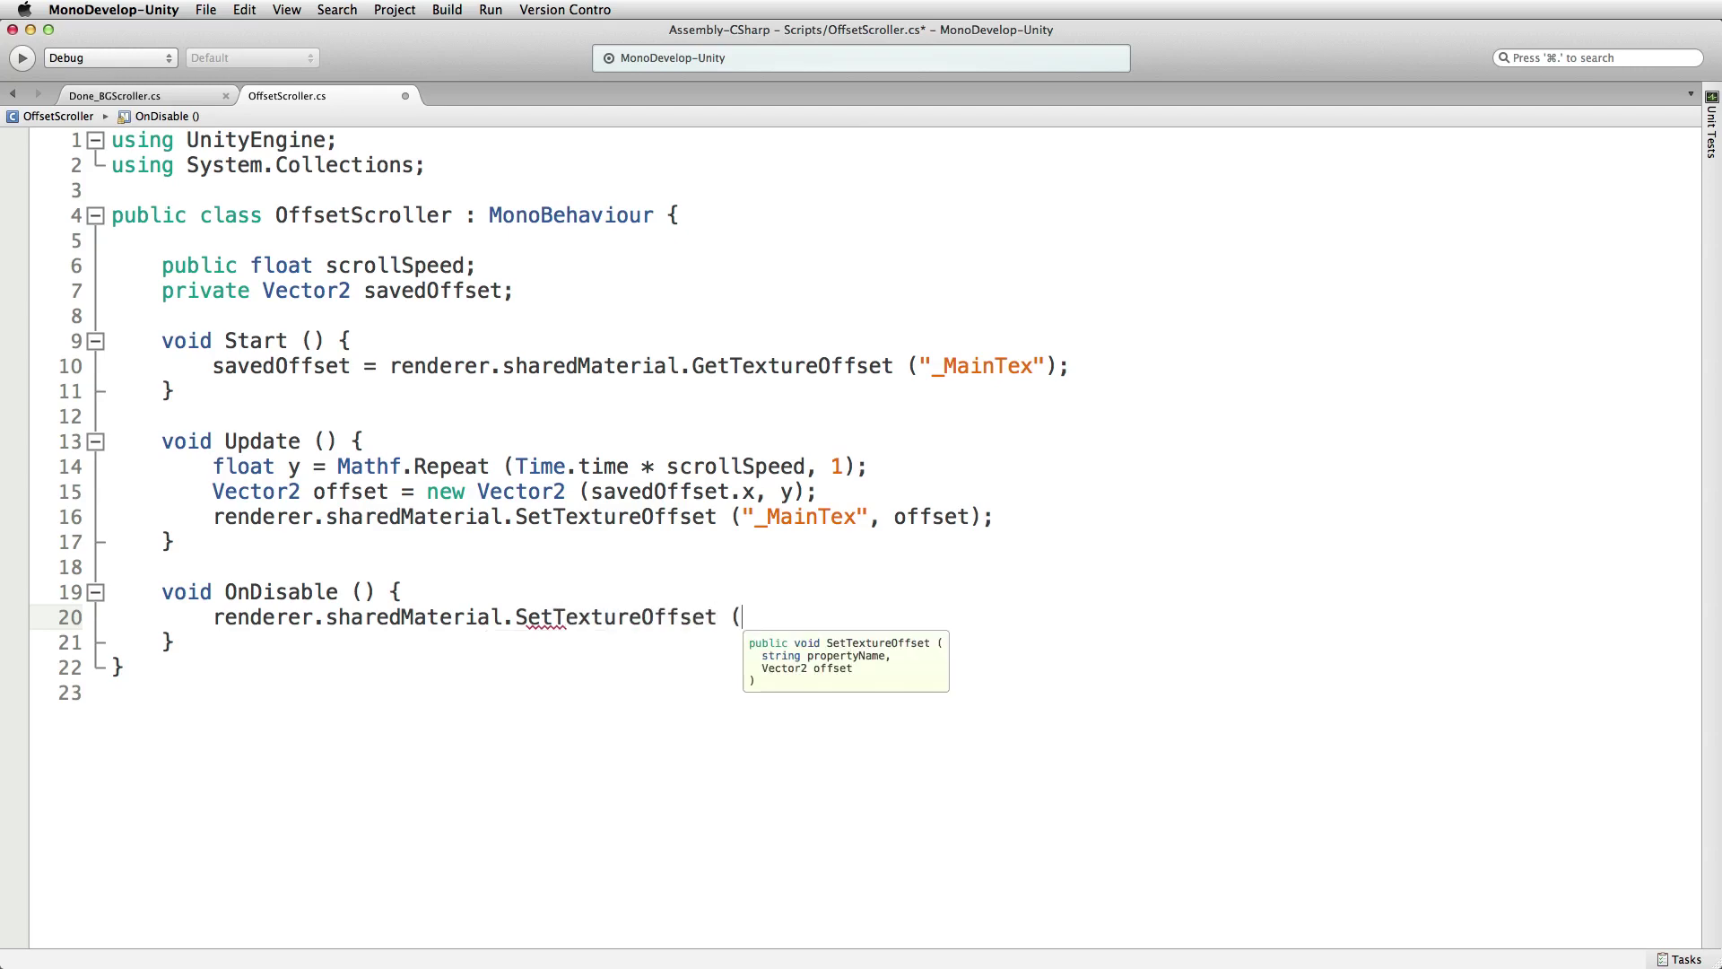
- Complete OnDisable's SetTextureOffset call with the arguments "_MainTex" and savedOffset, and save the script
text("")
key(BackSpace)
key(BackSpace)
text("_MainTex", )
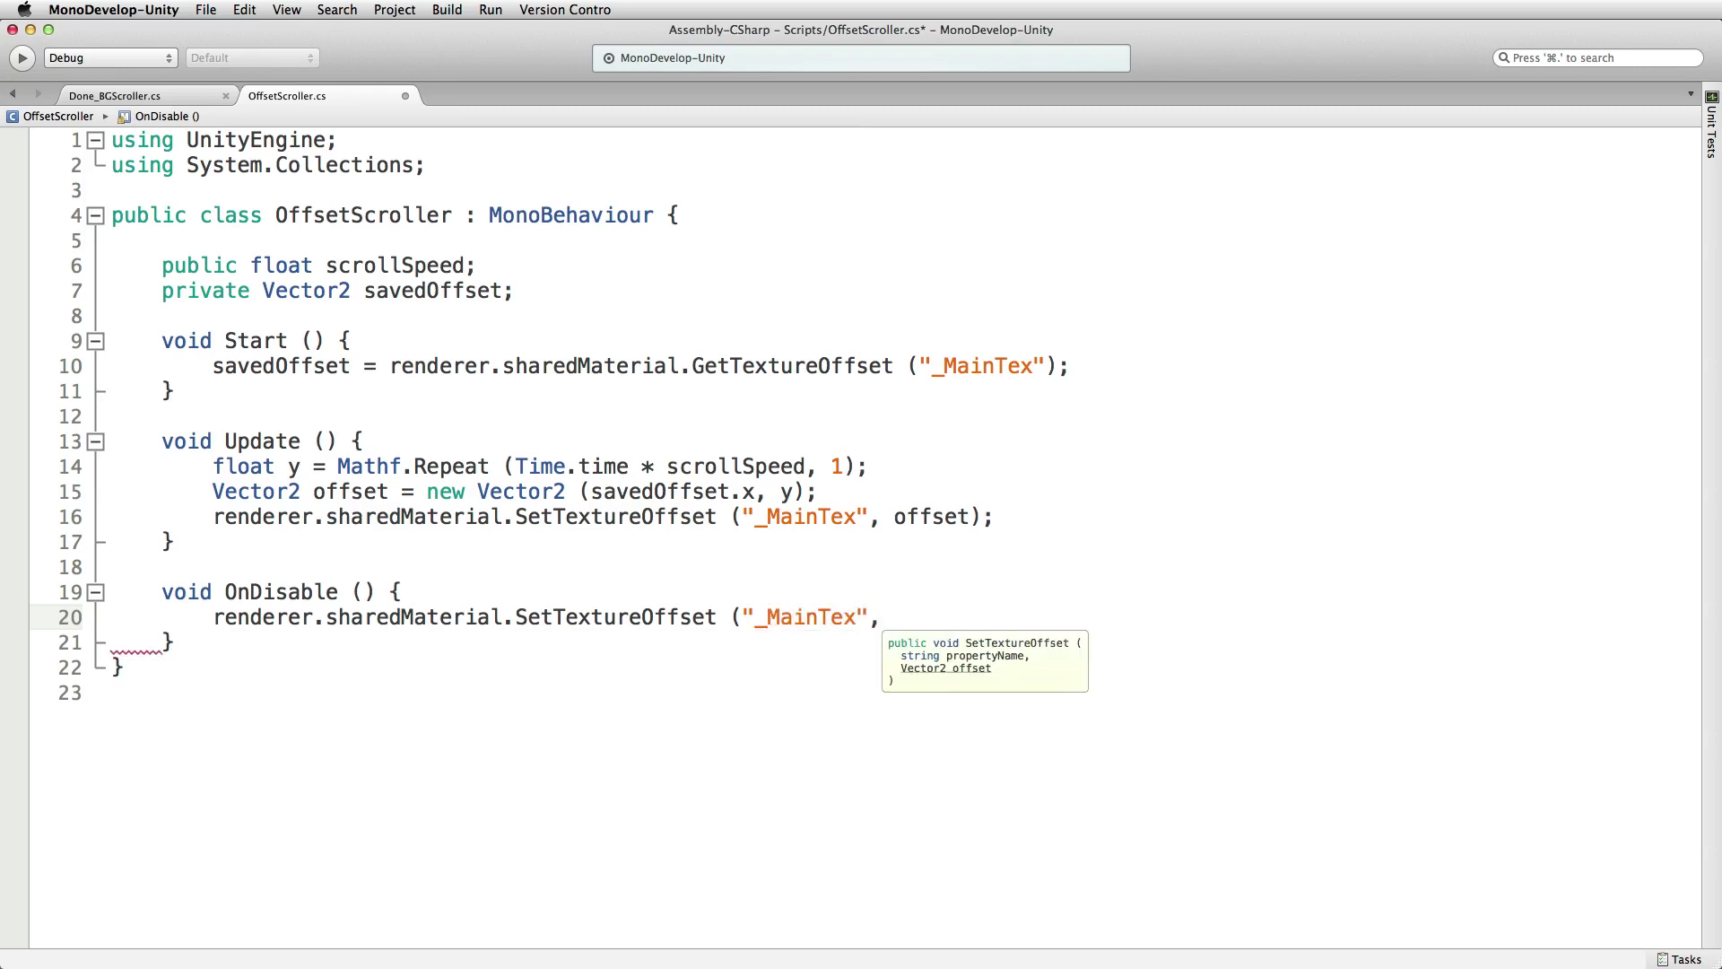
text(saved)
key(BackSpace)
key(BackSpace)
key(BackSpace)
key(BackSpace)
key(BackSpace)
text(save)
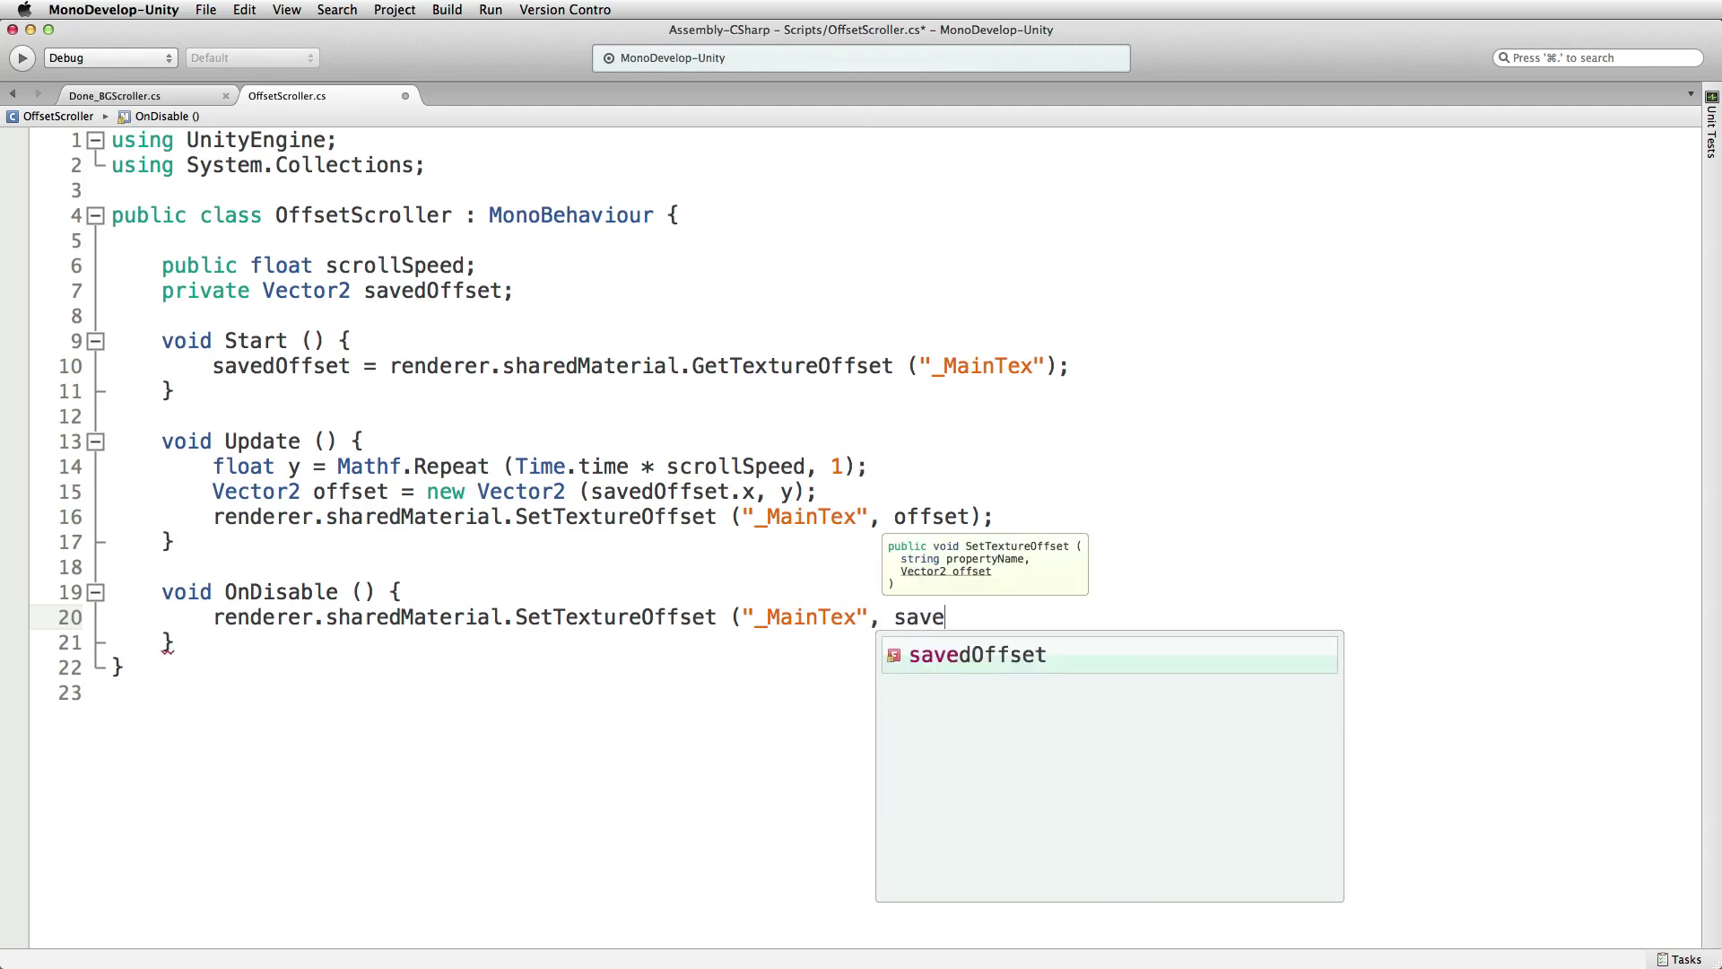
text(dOffset);)
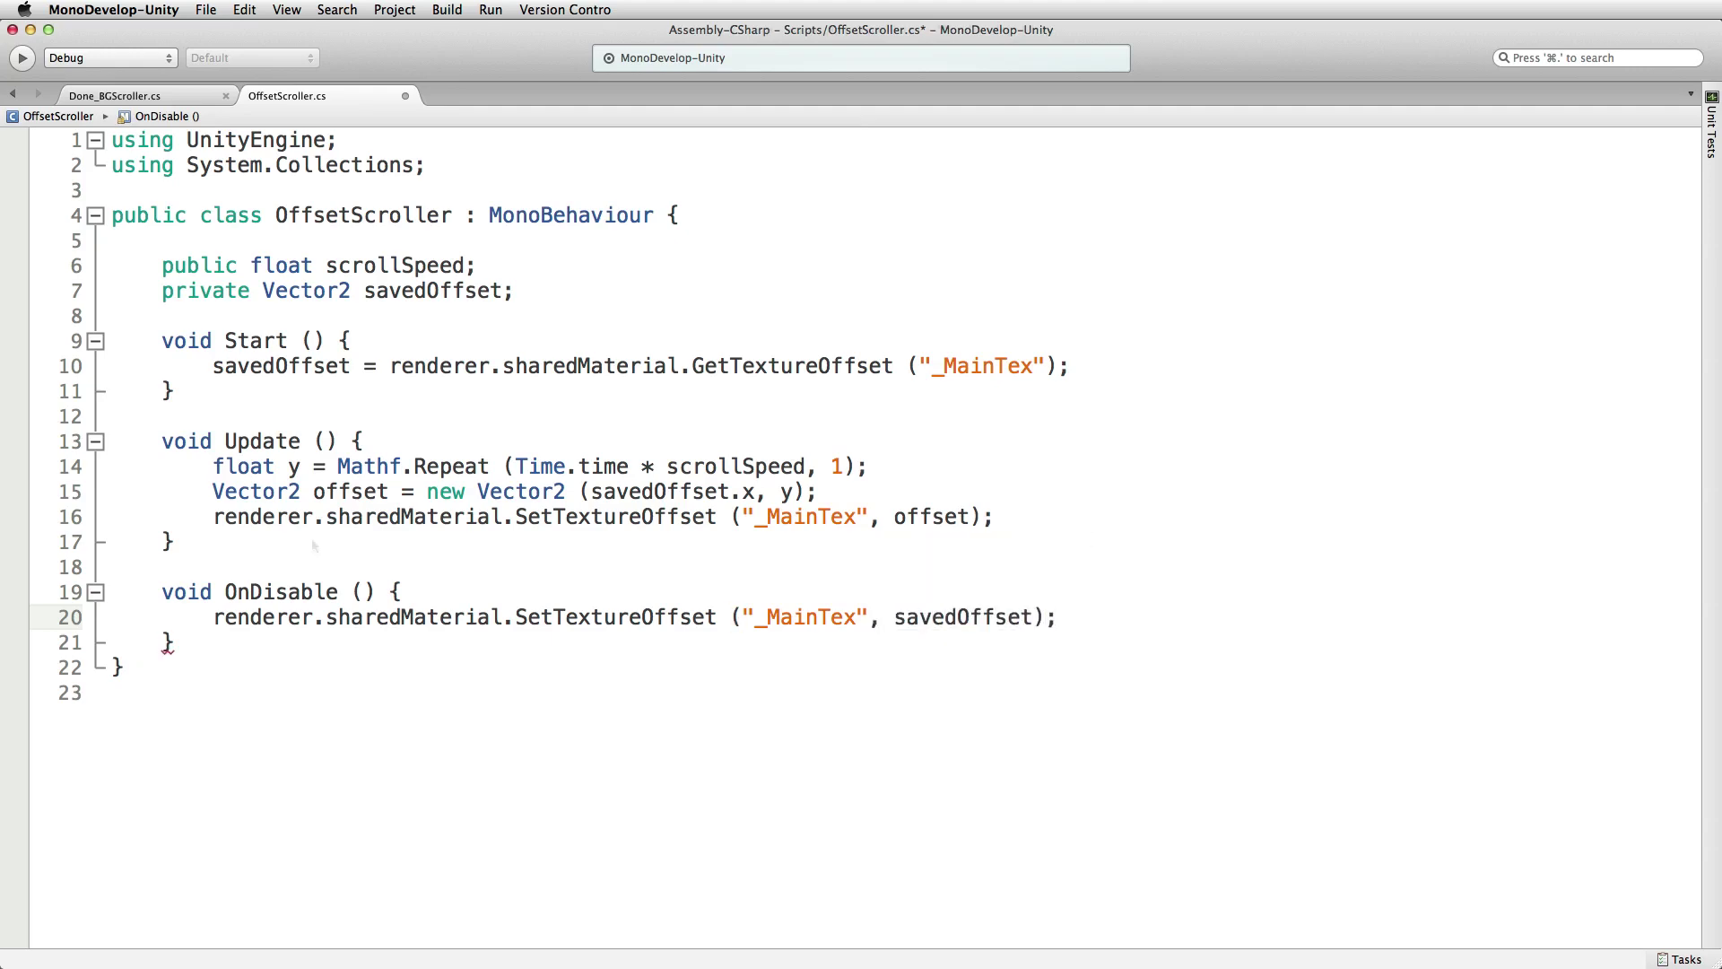
key(super+s)
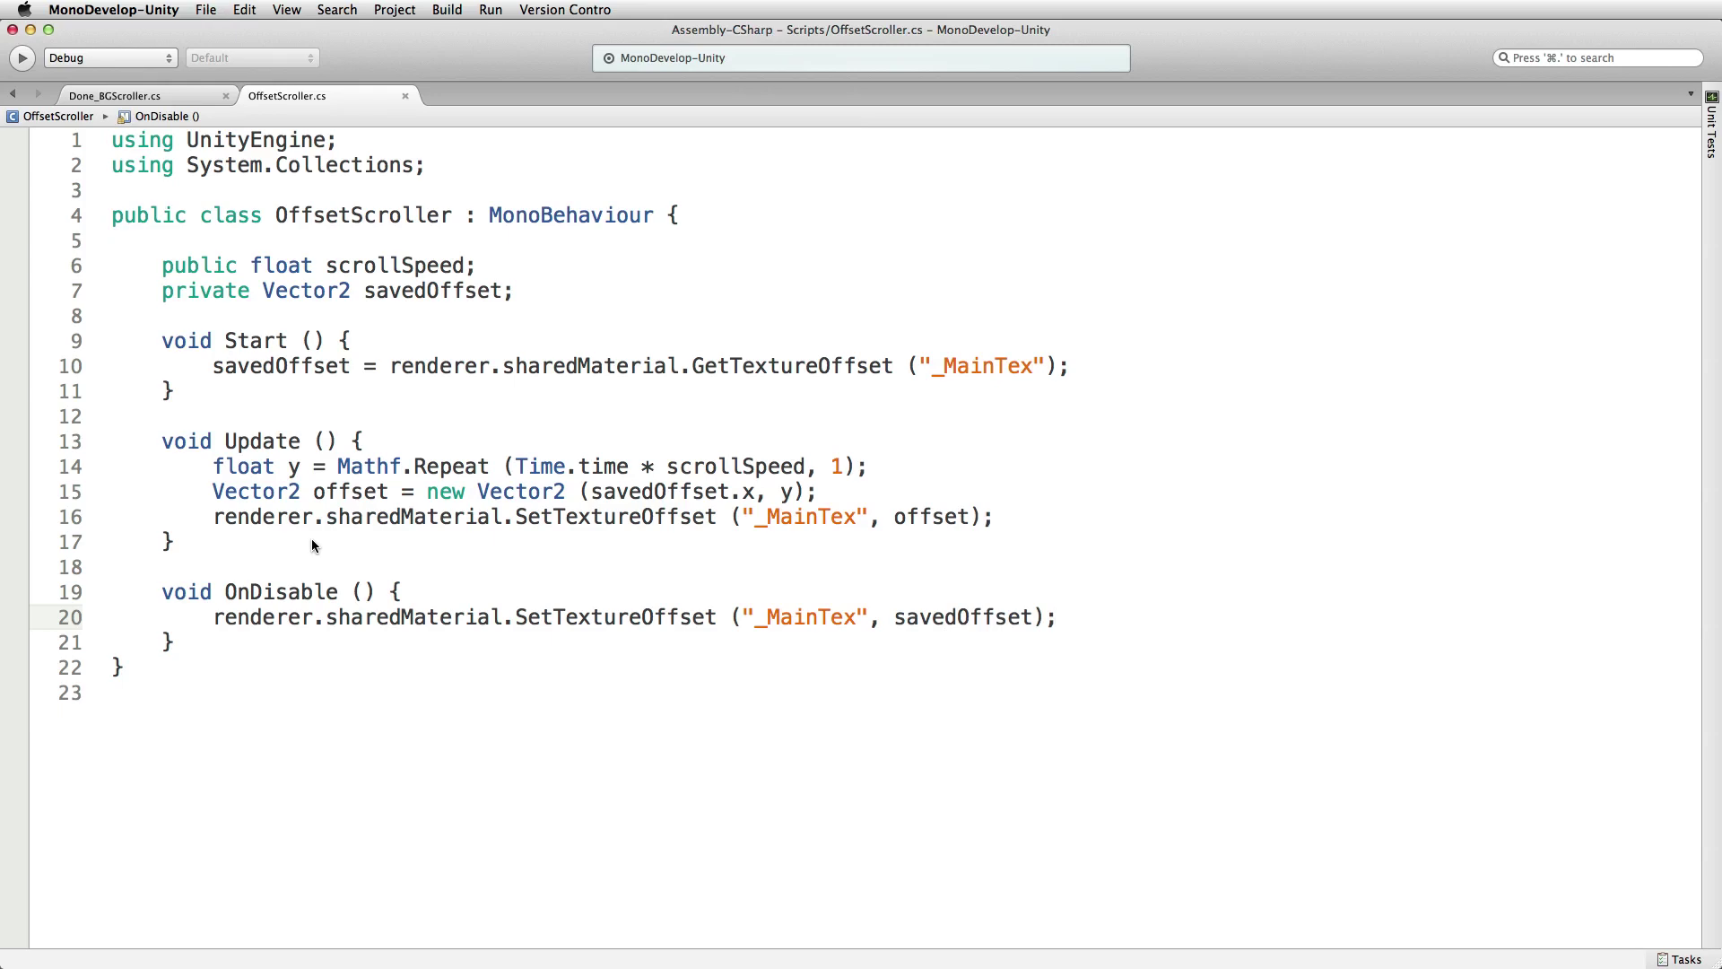
- Switch to Unity, play the scene to test the scrolling background, and stop playback
key(super+Tab)
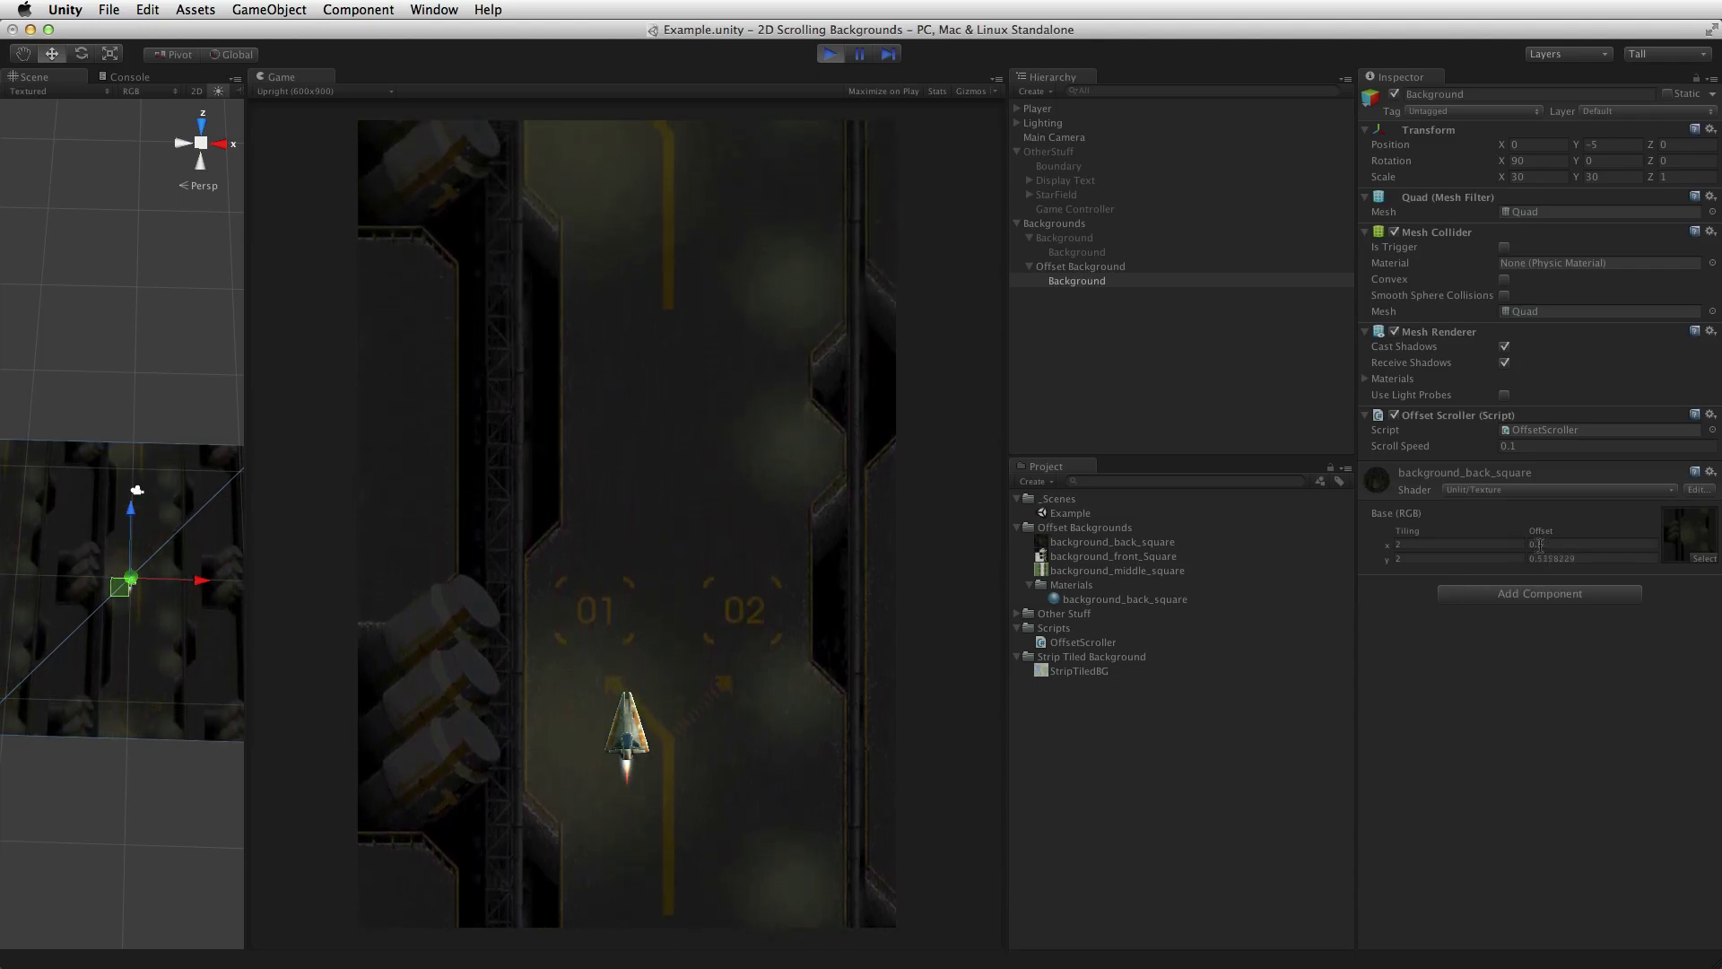
key(super+p)
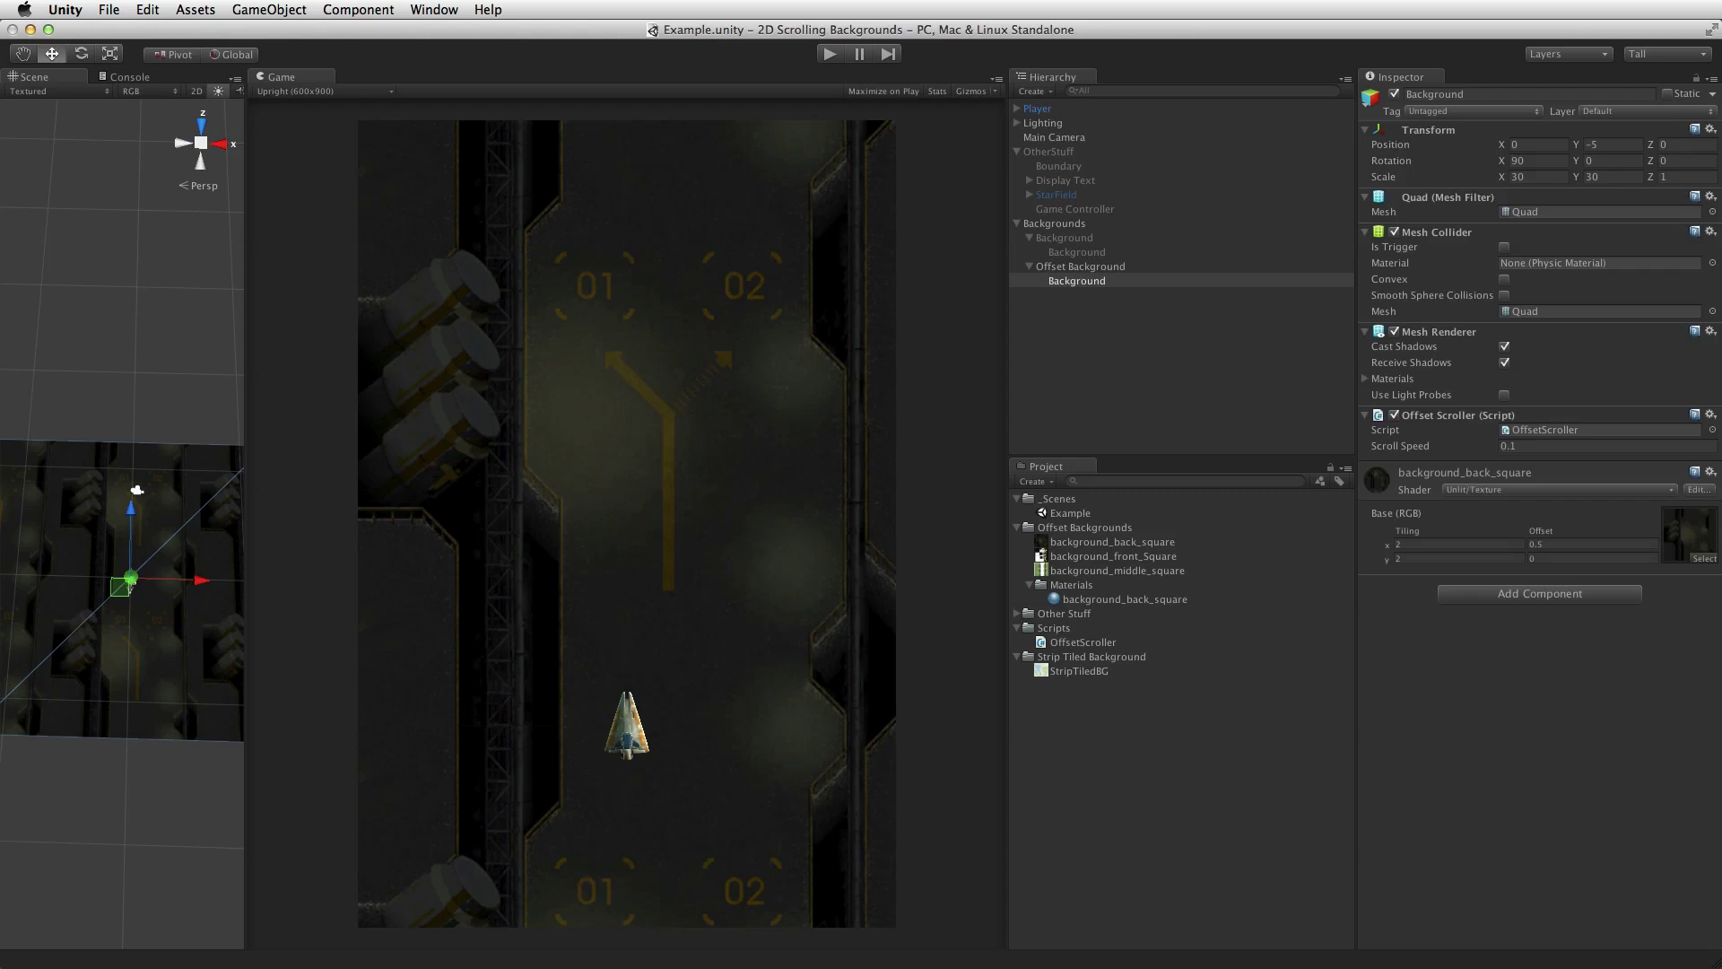
- Switch to MonoDevelop, examine the renderer references in OnDisable and Update, and return to Unity
key(super+Tab)
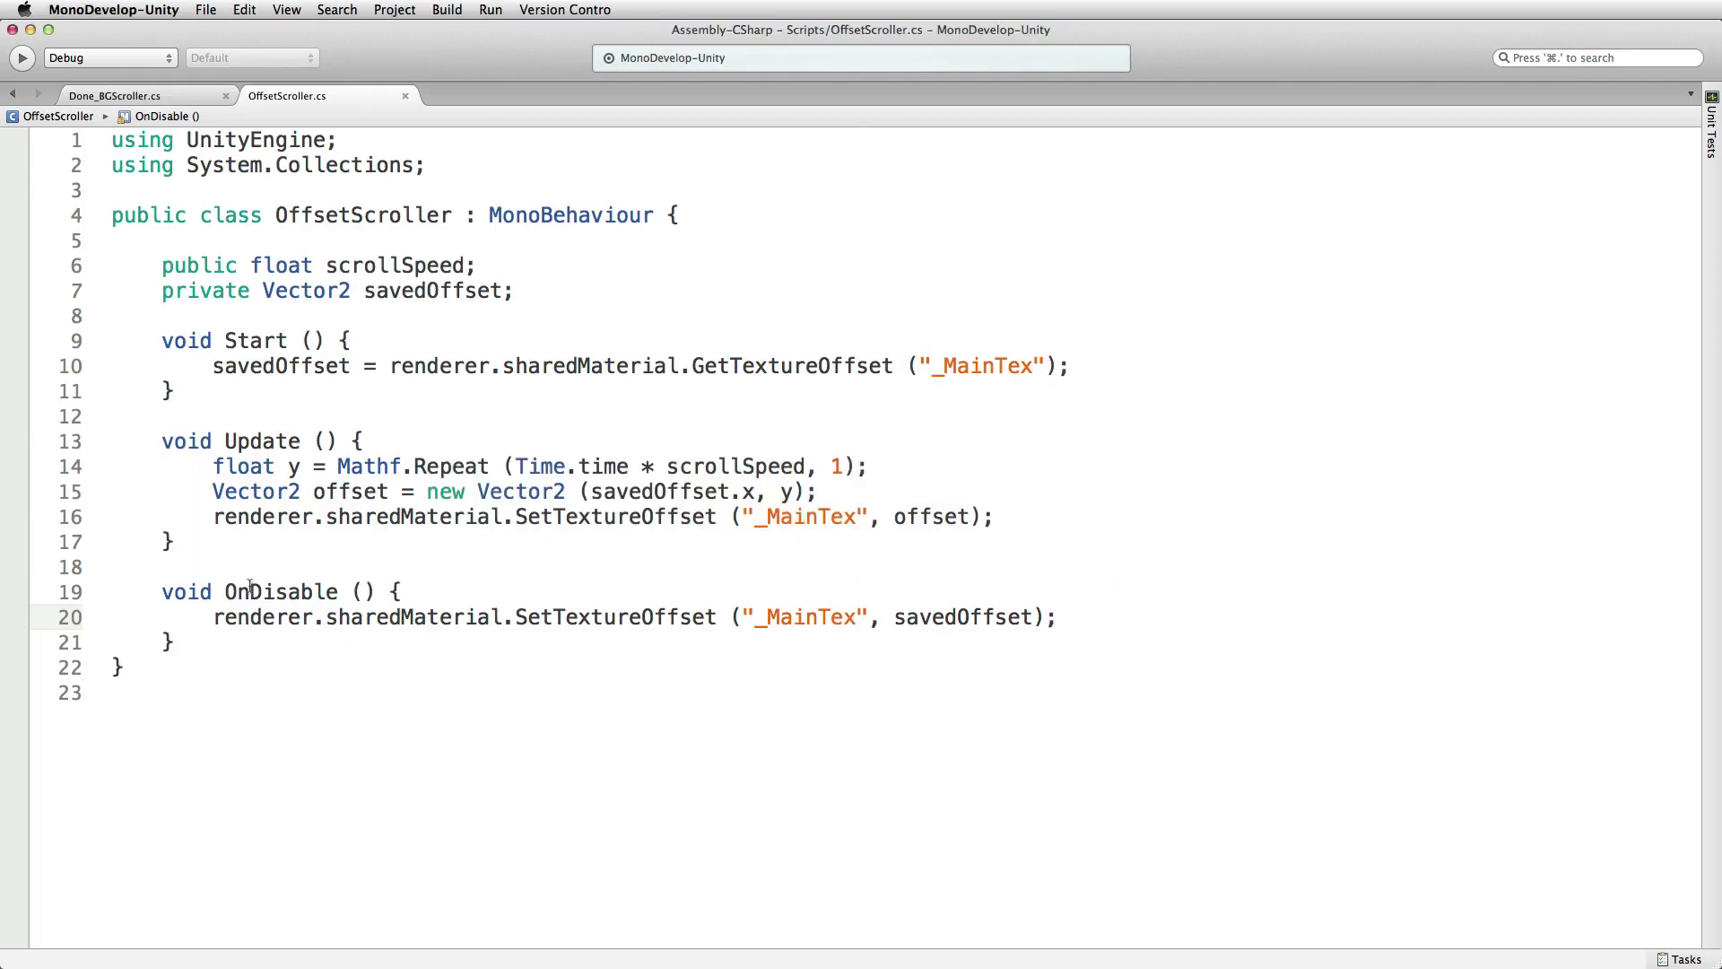
double_click(255, 619)
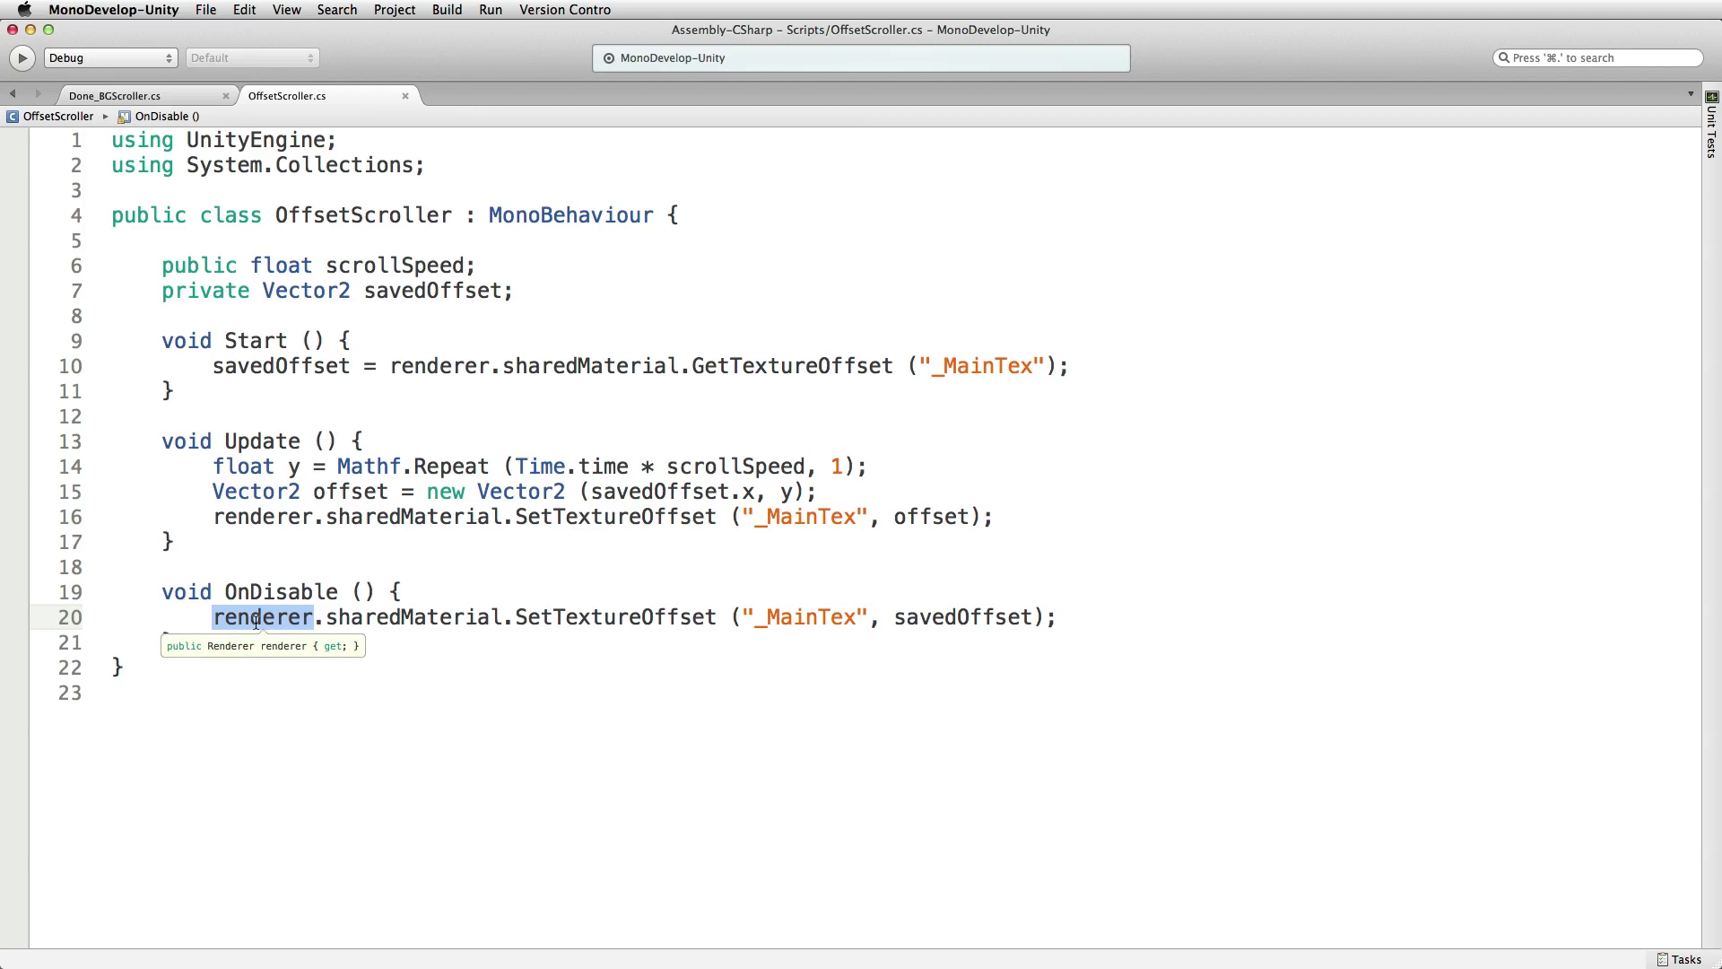
double_click(254, 518)
key(super+Tab)
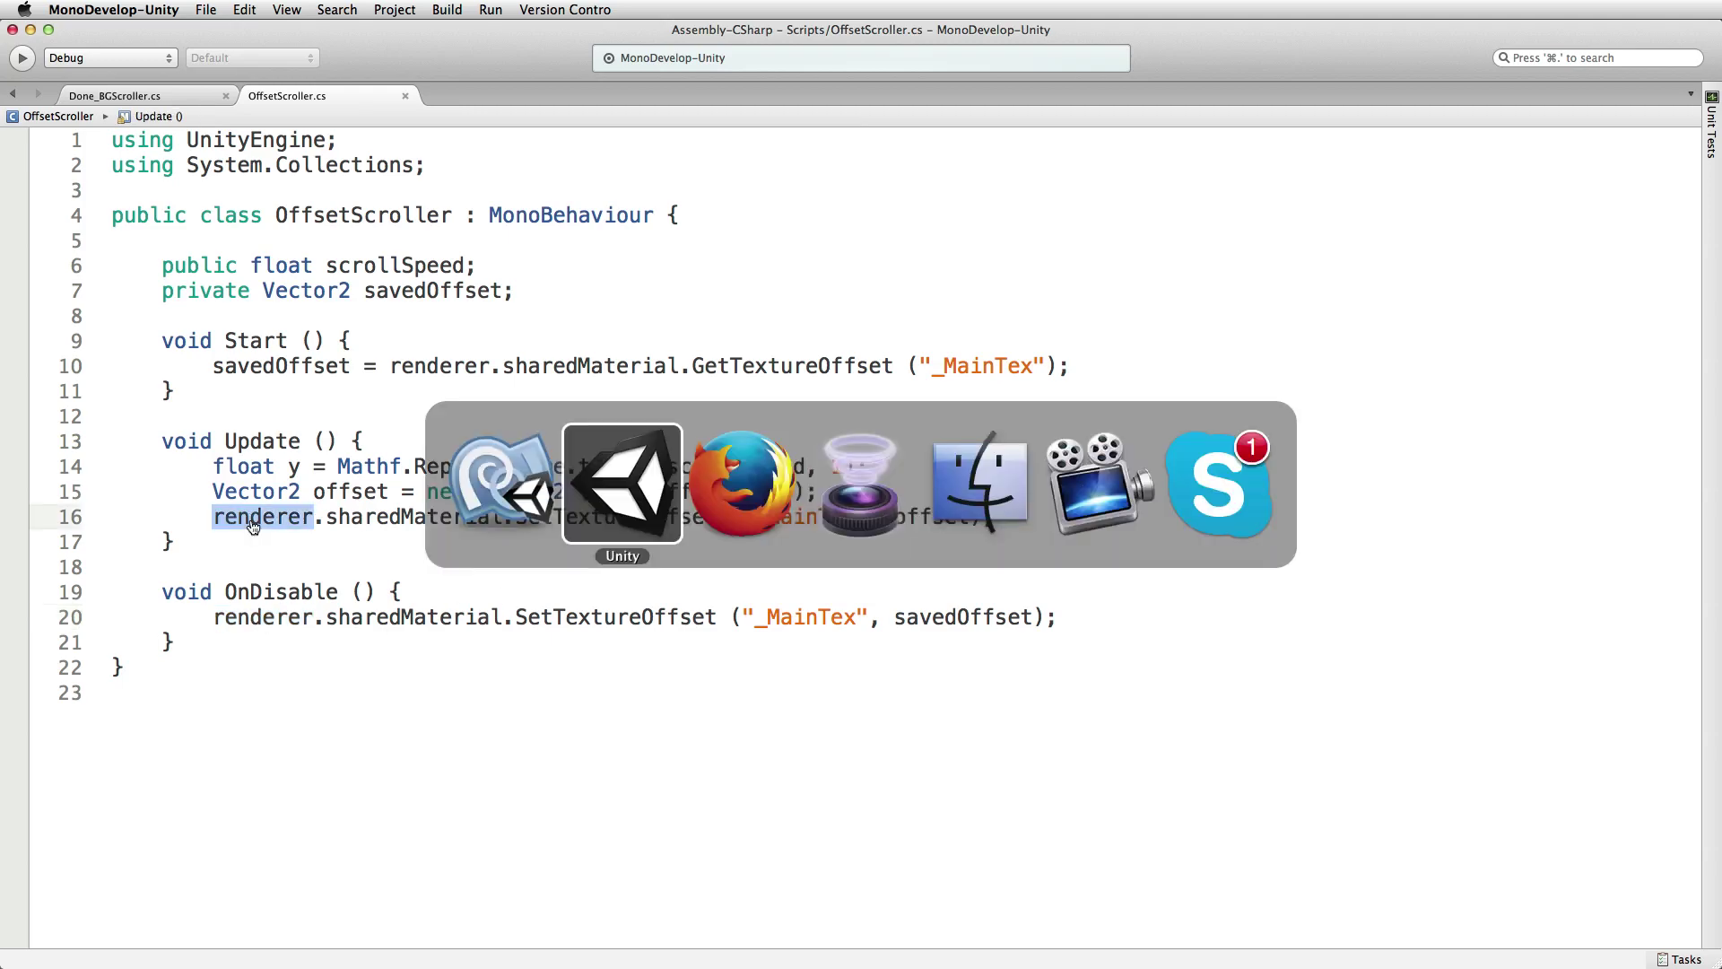
key(super+Tab)
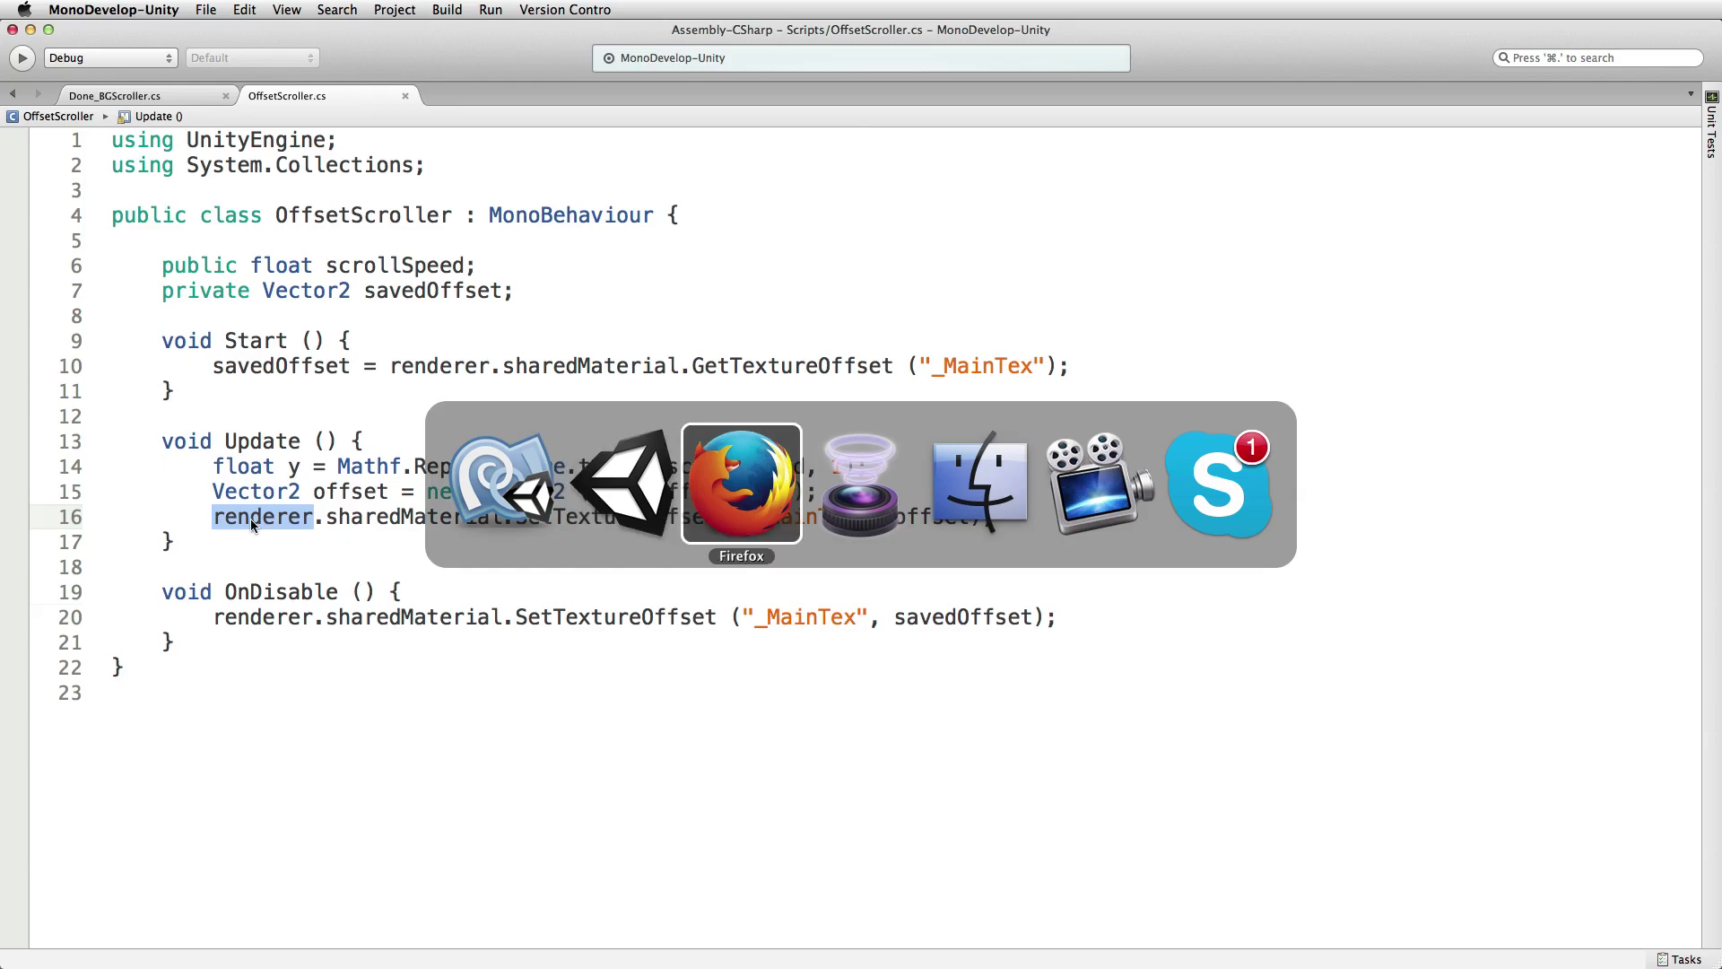
key(super+Tab)
key(super+Tab)
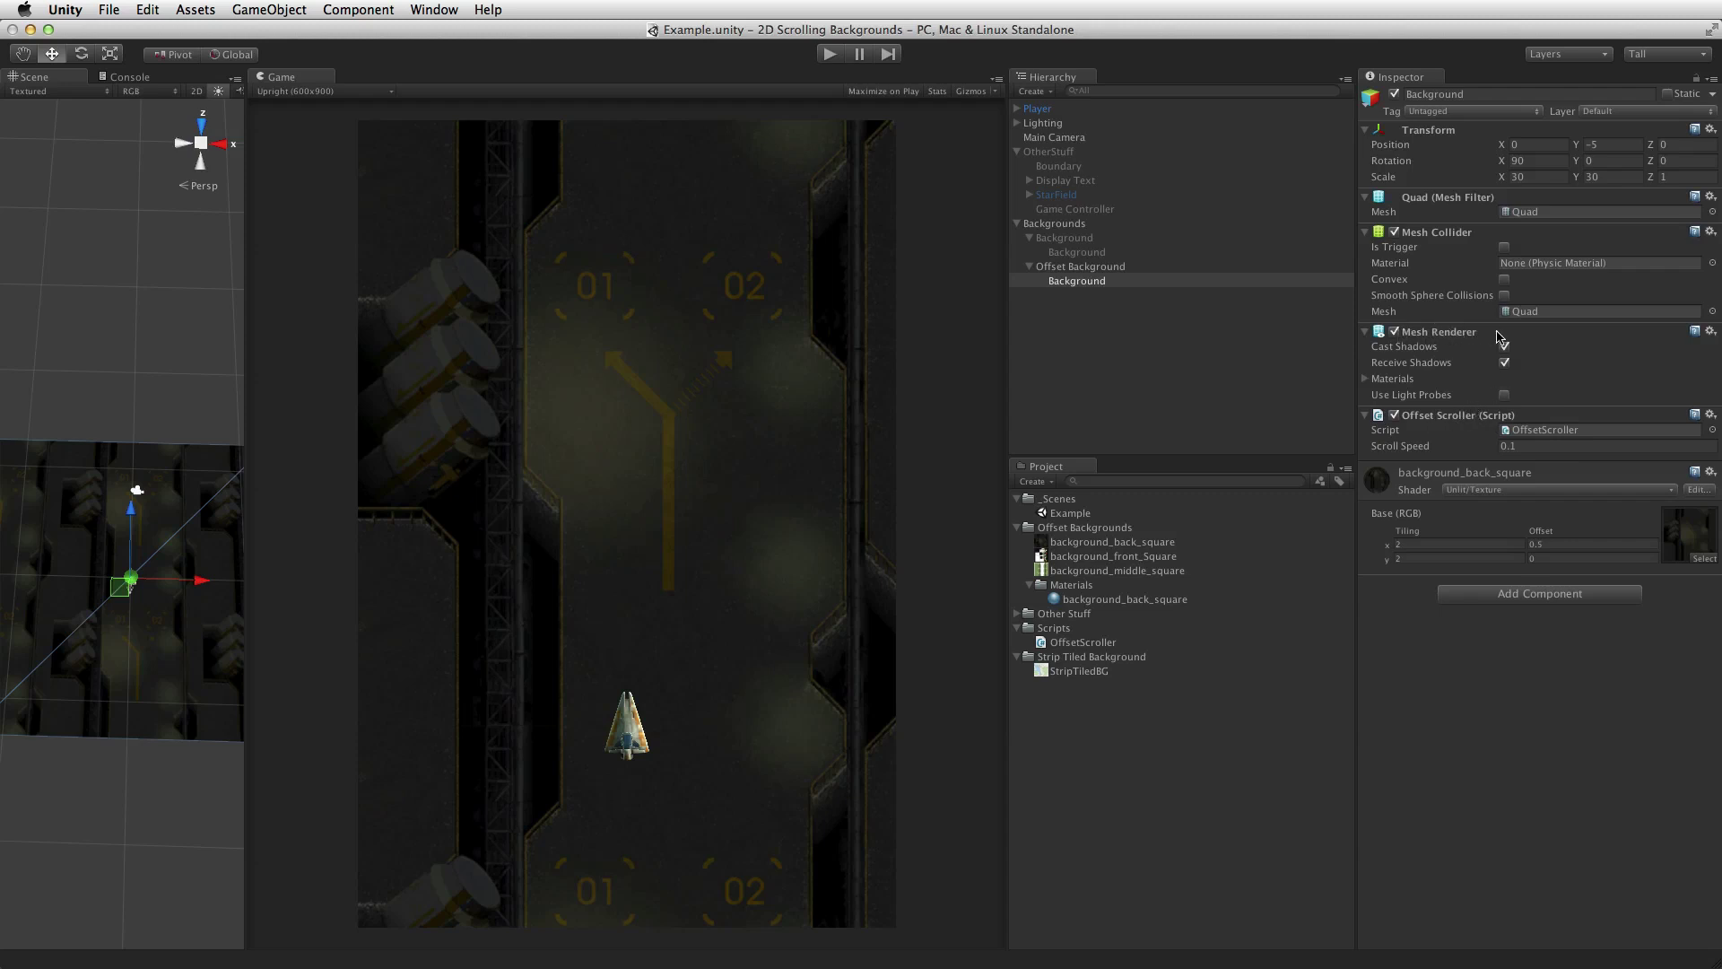
- Duplicate the Background object under Offset Background and rename the copy Midground
click(1112, 254)
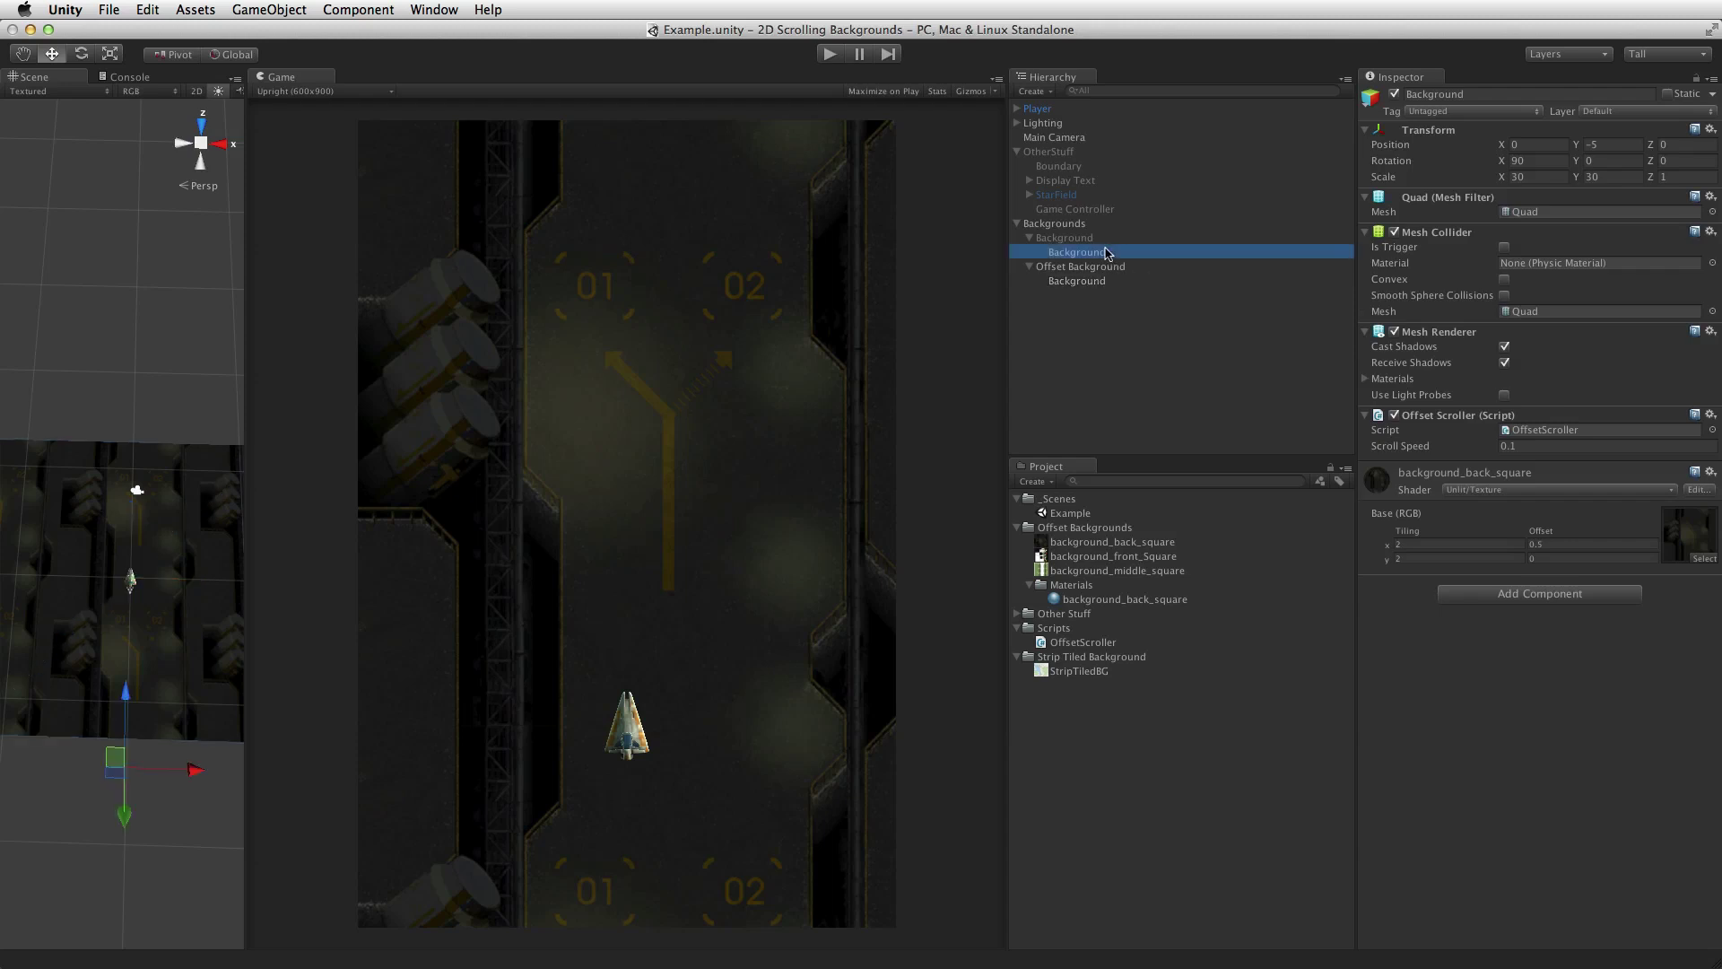
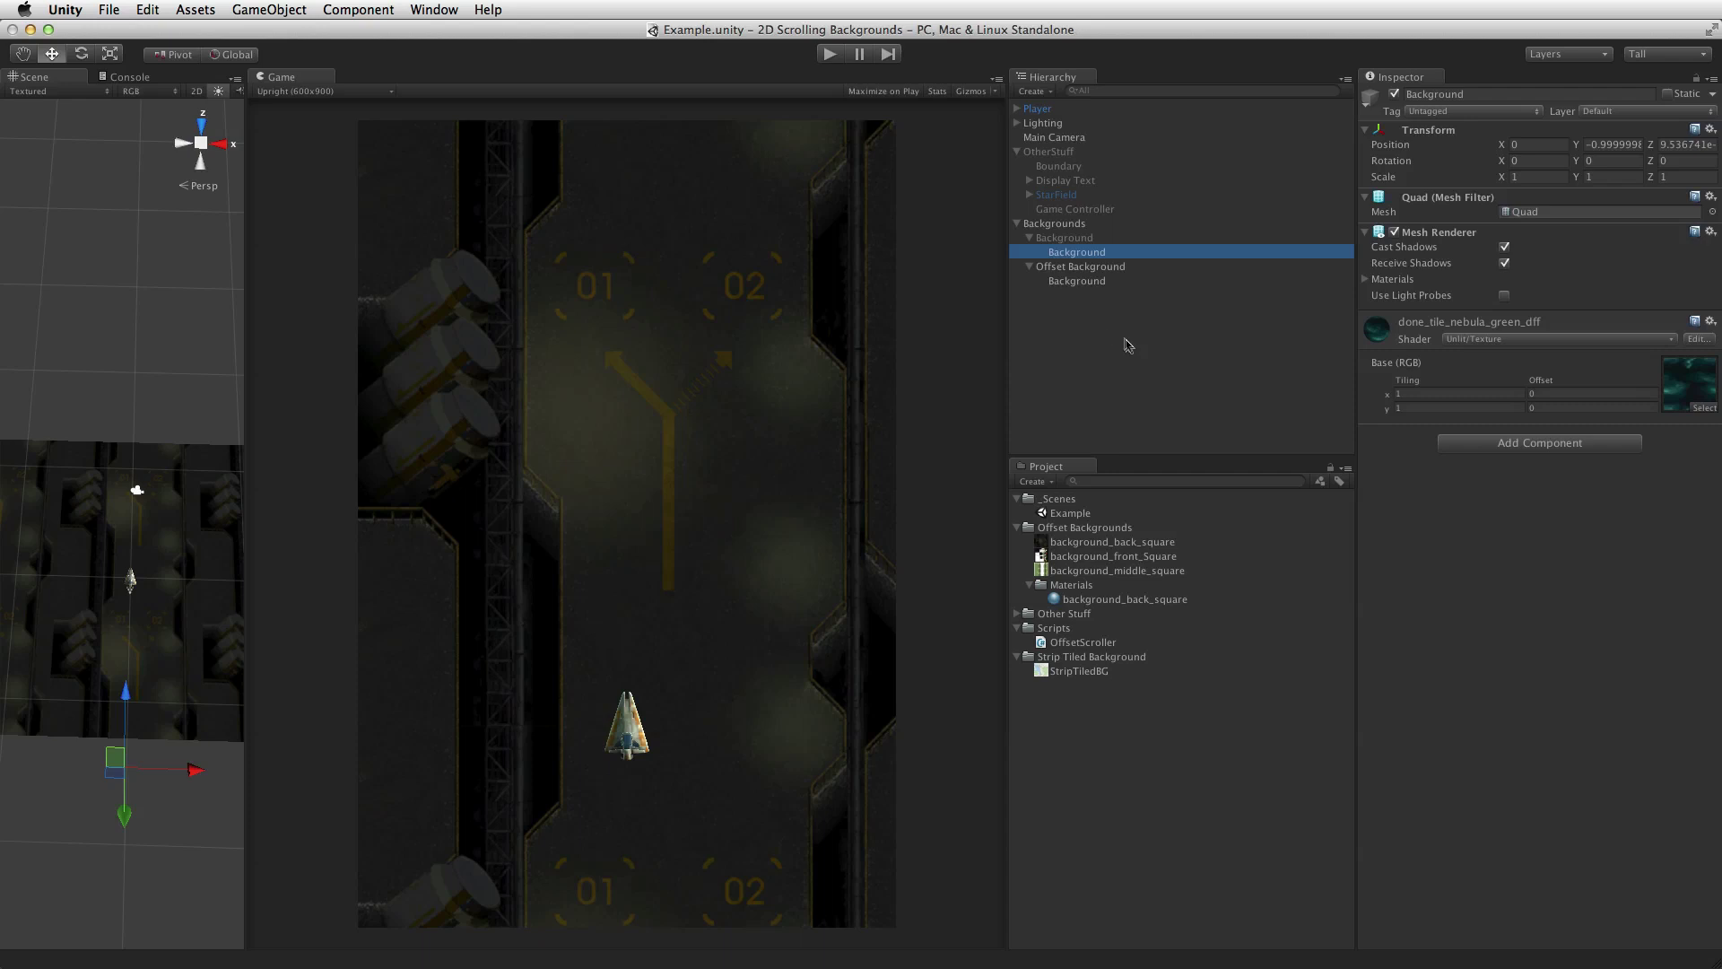
click(1087, 282)
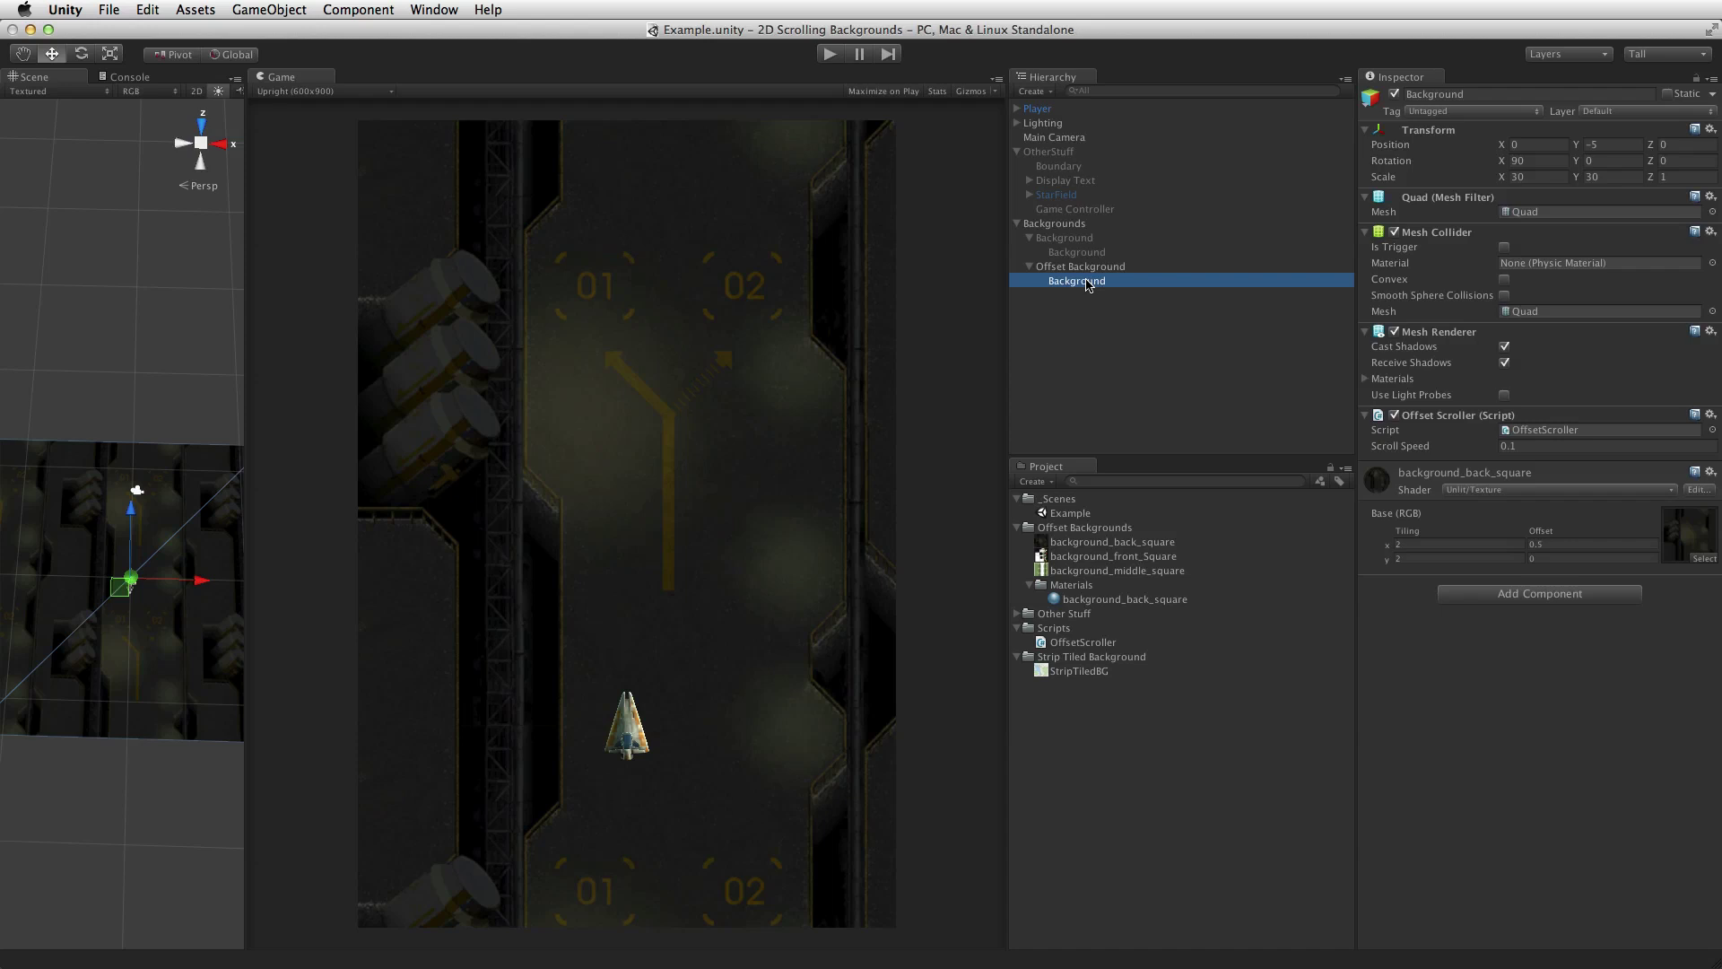
key(super+f)
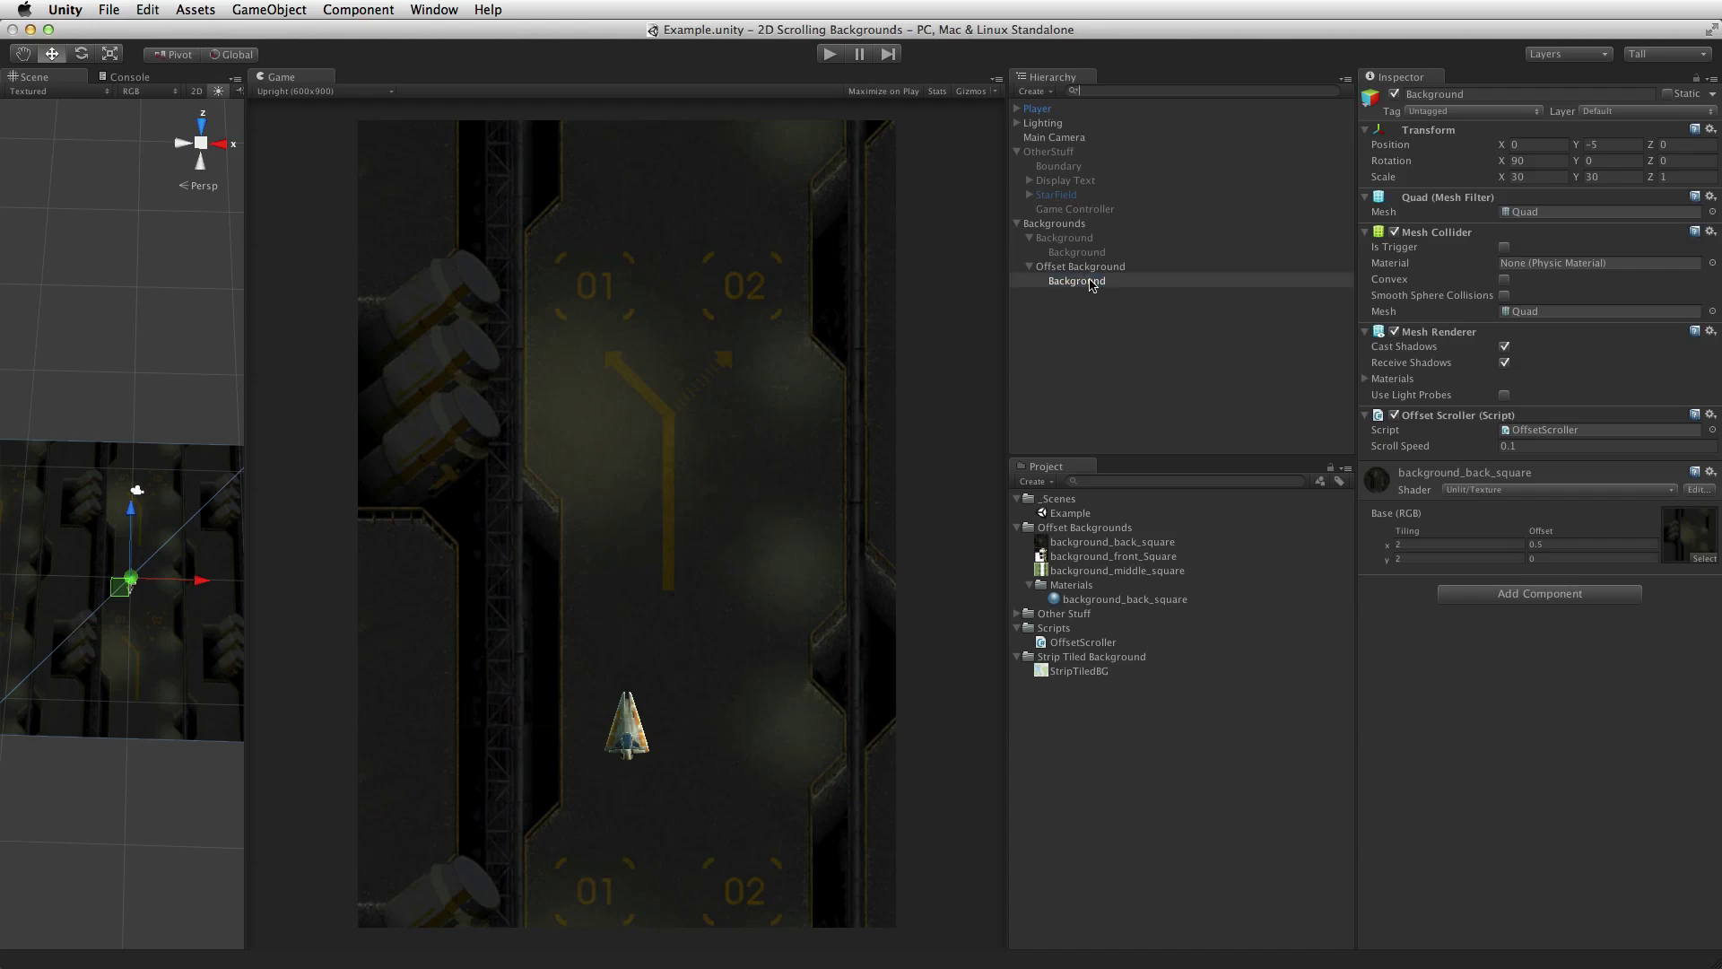
click(1120, 286)
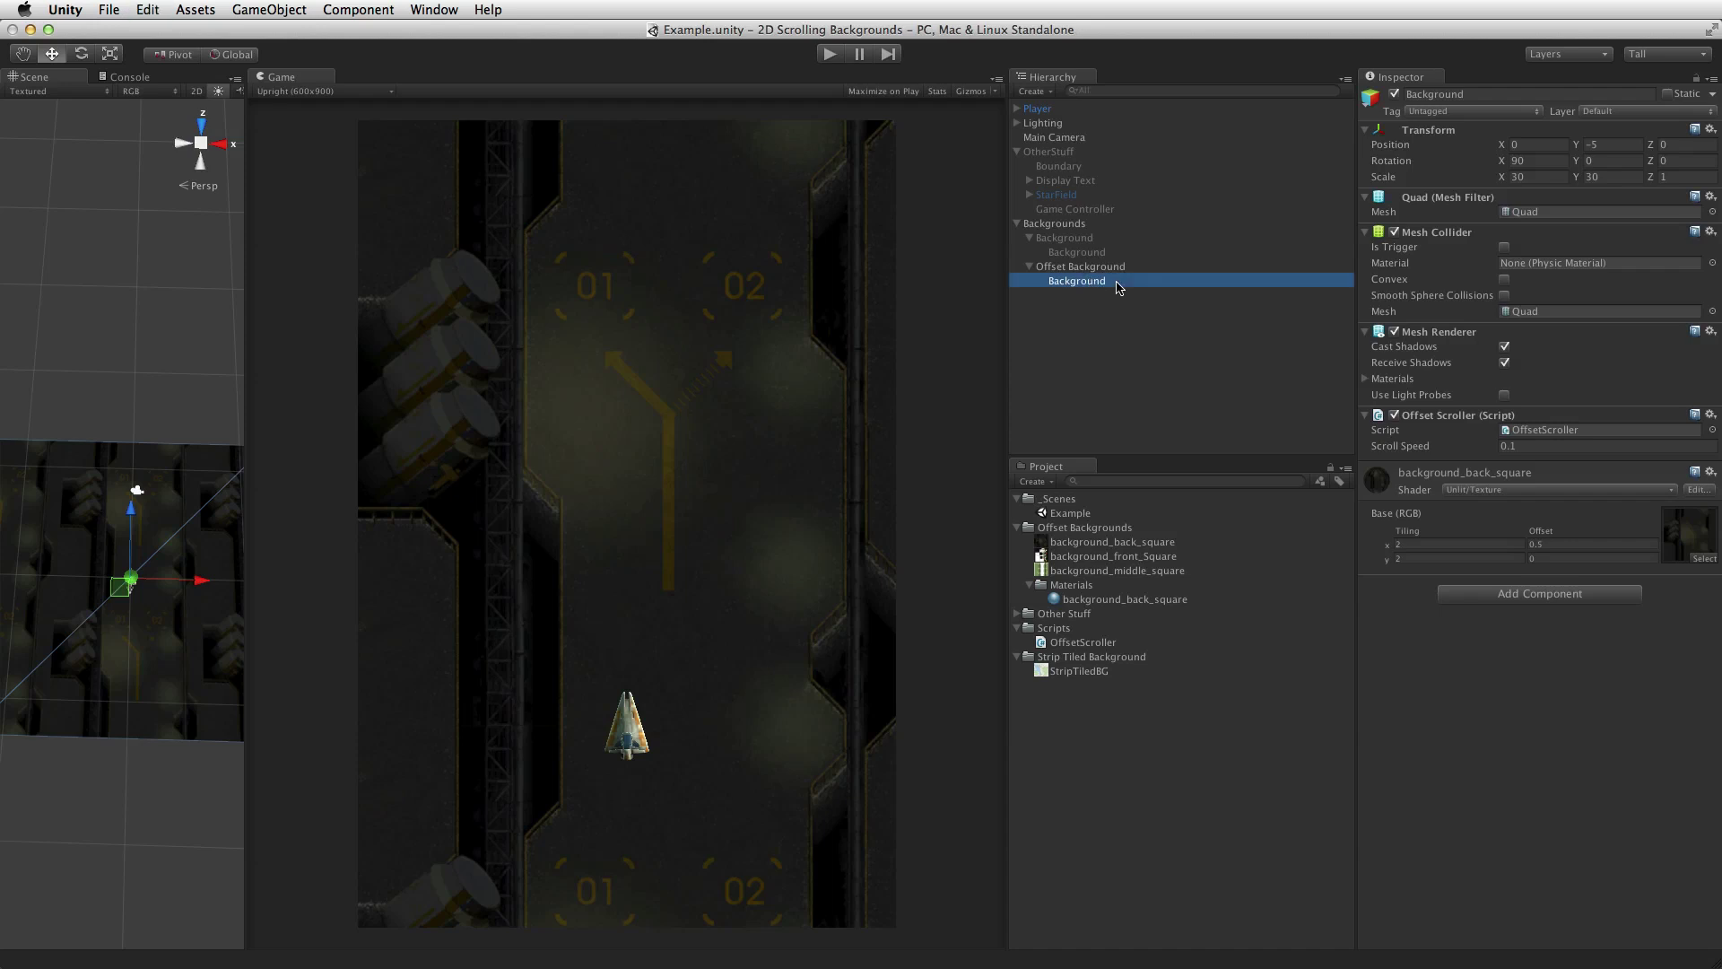
key(super+d)
key(Return)
text(Mis)
key(BackSpace)
text(dground)
key(Return)
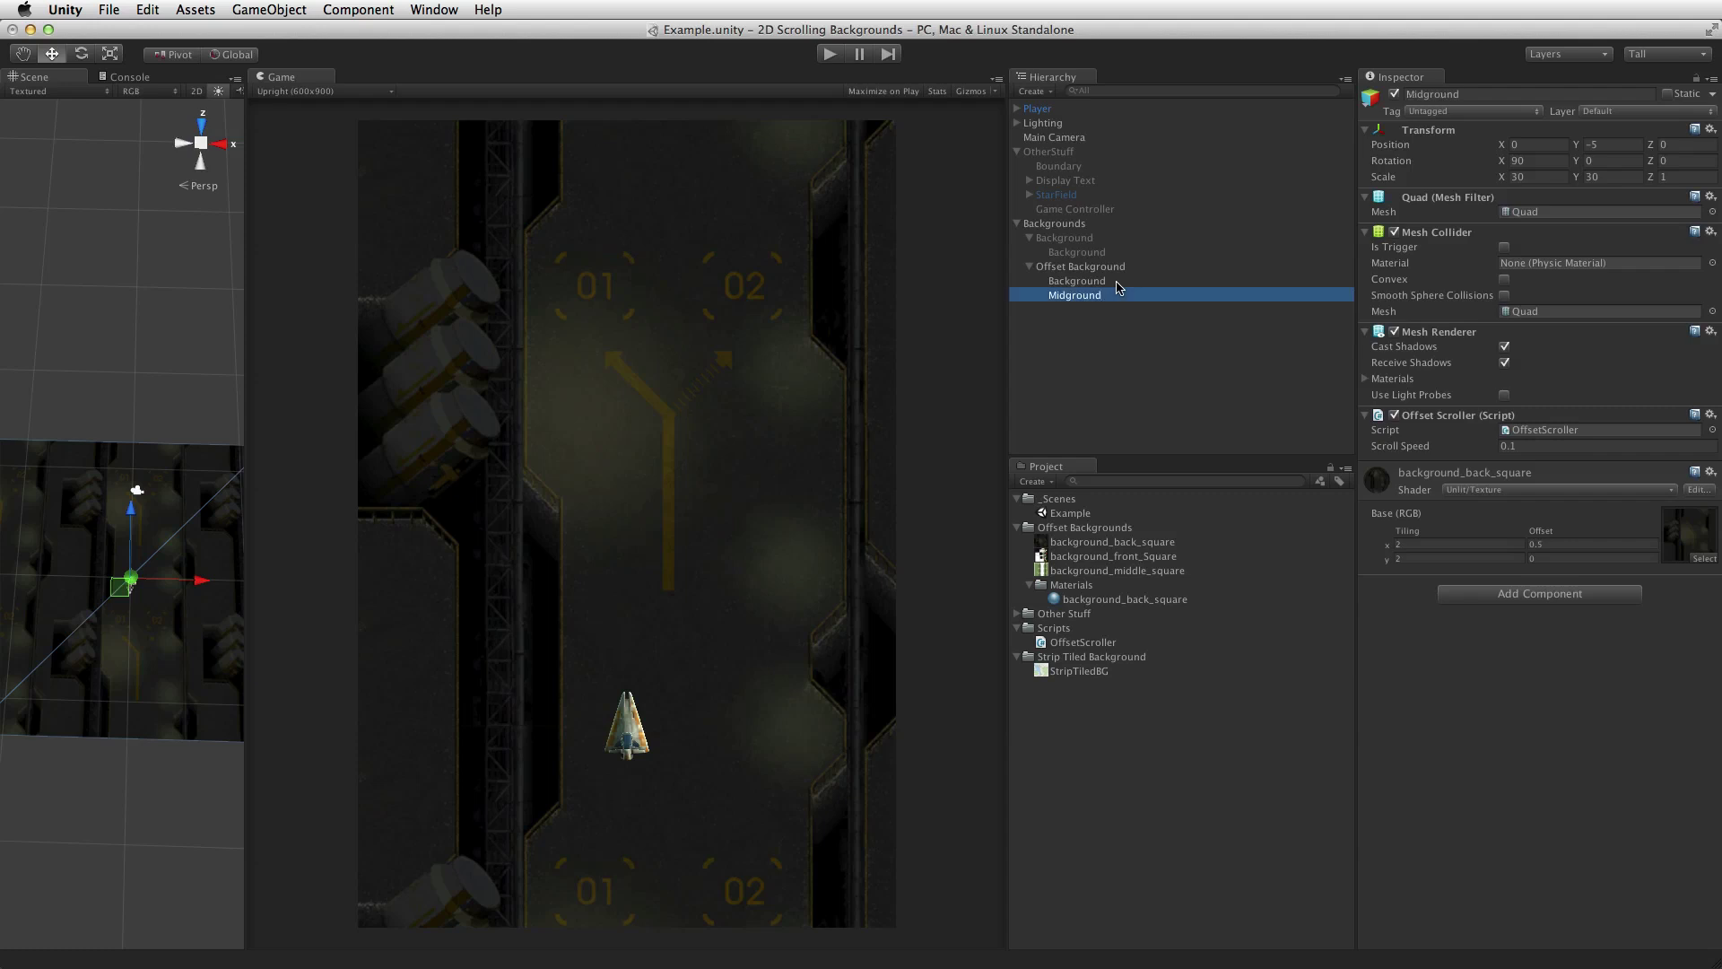
- Set Midground's Y position to -4 and apply the background_middle_square texture to it
click(1608, 145)
text(-4)
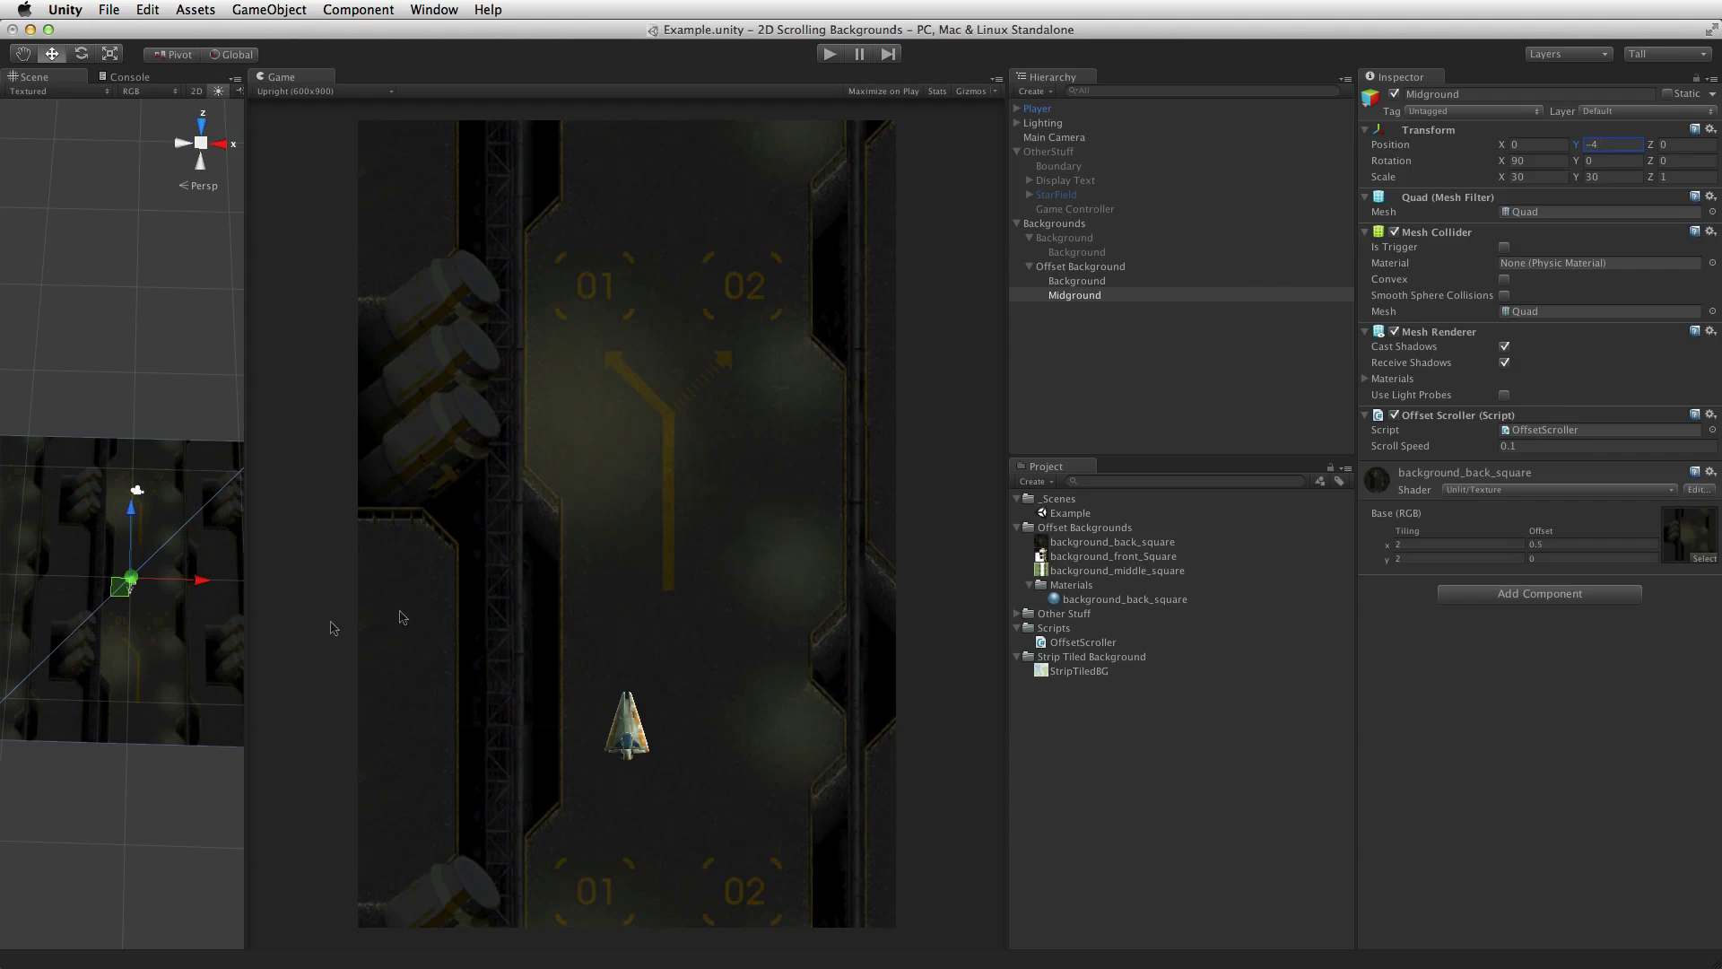
drag(1137, 571, 1497, 689)
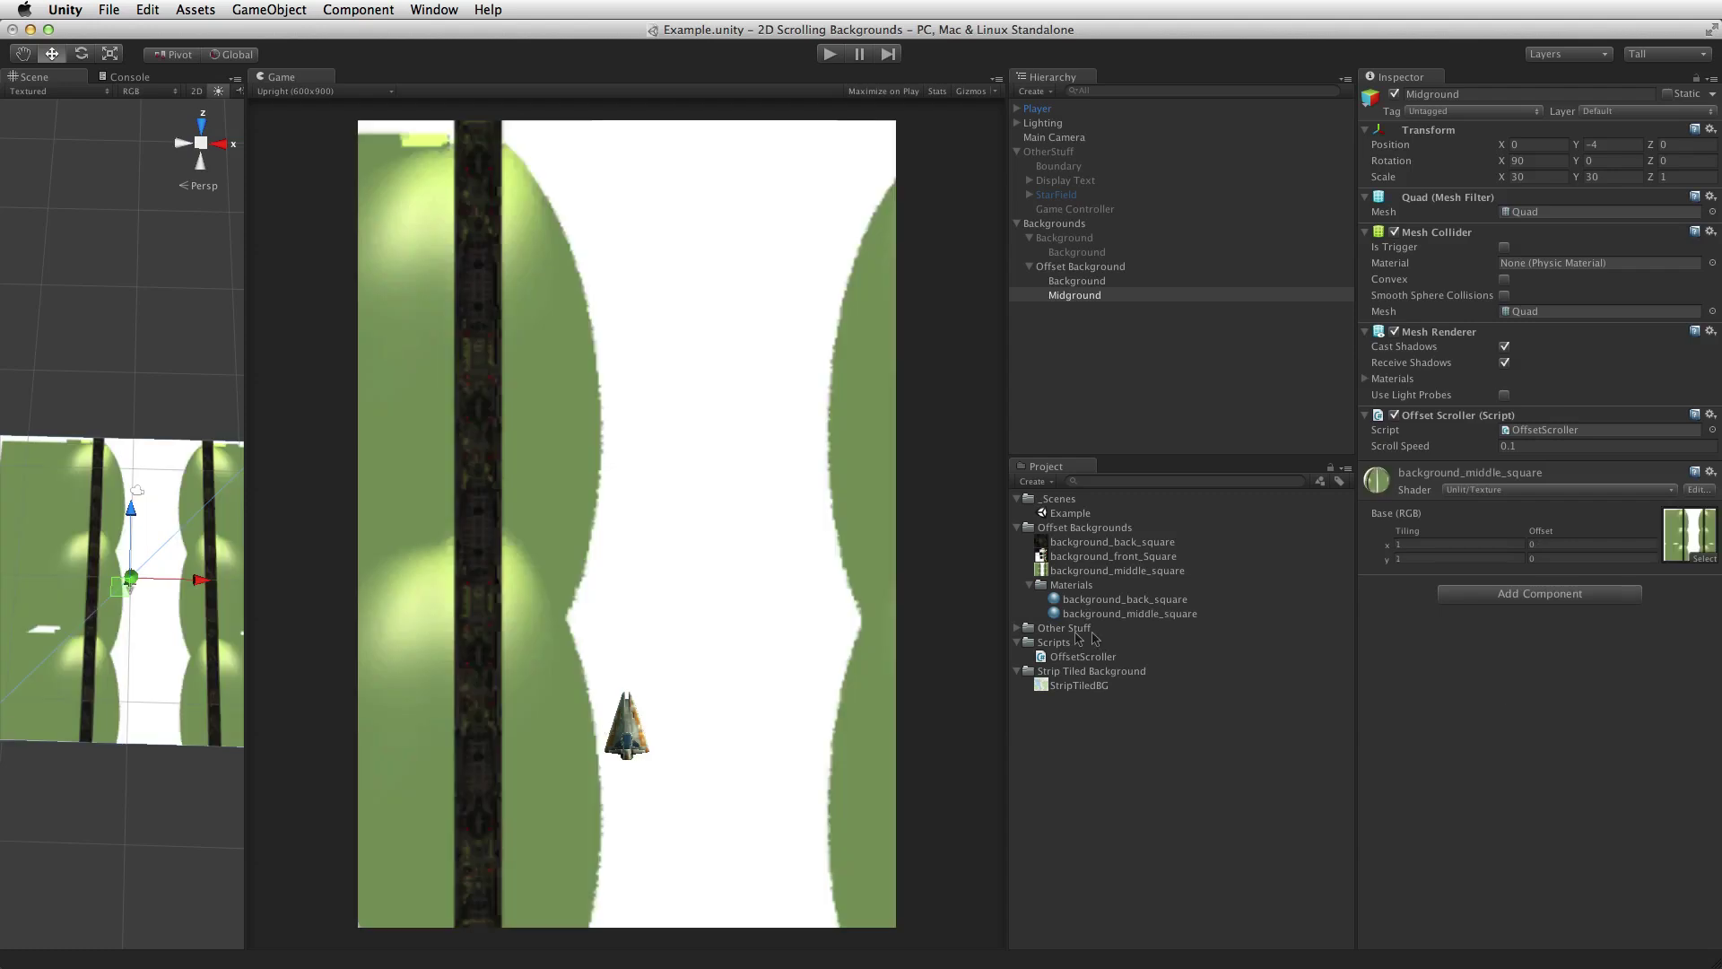
- Change the shader of Midground's background_middle_square material to Unlit/Transparent
key(alt)
alt+drag(205, 617, 703, 557)
key(alt)
alt+drag(435, 568, 258, 684)
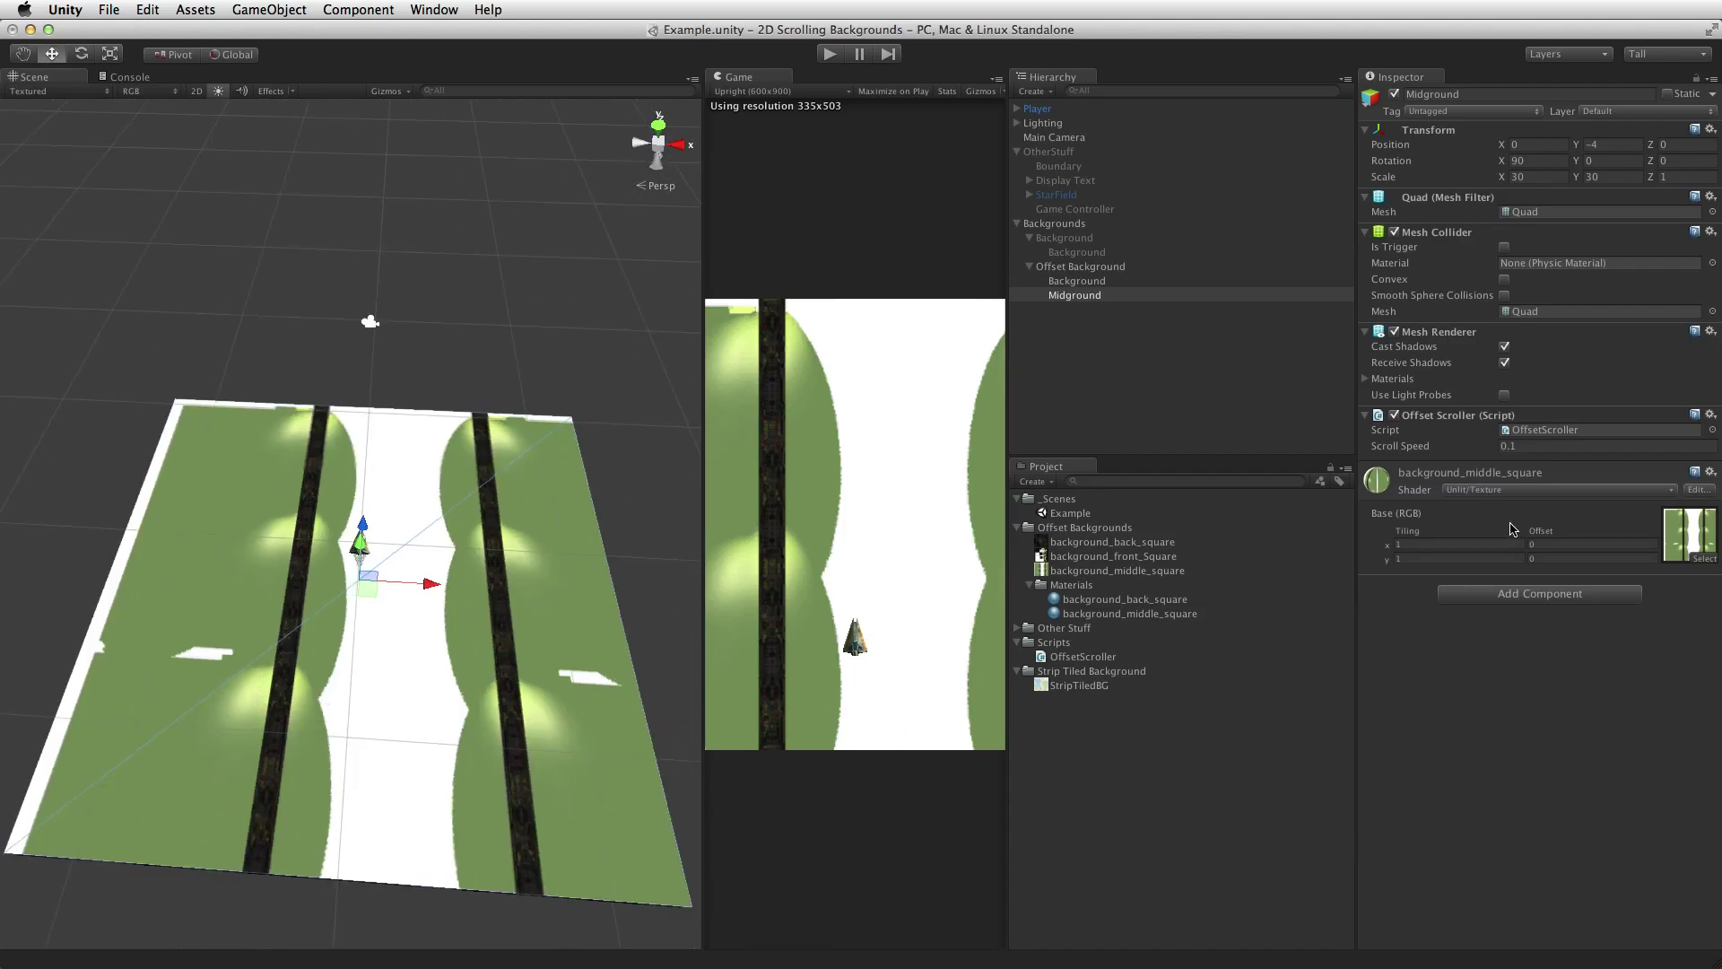
click(1493, 491)
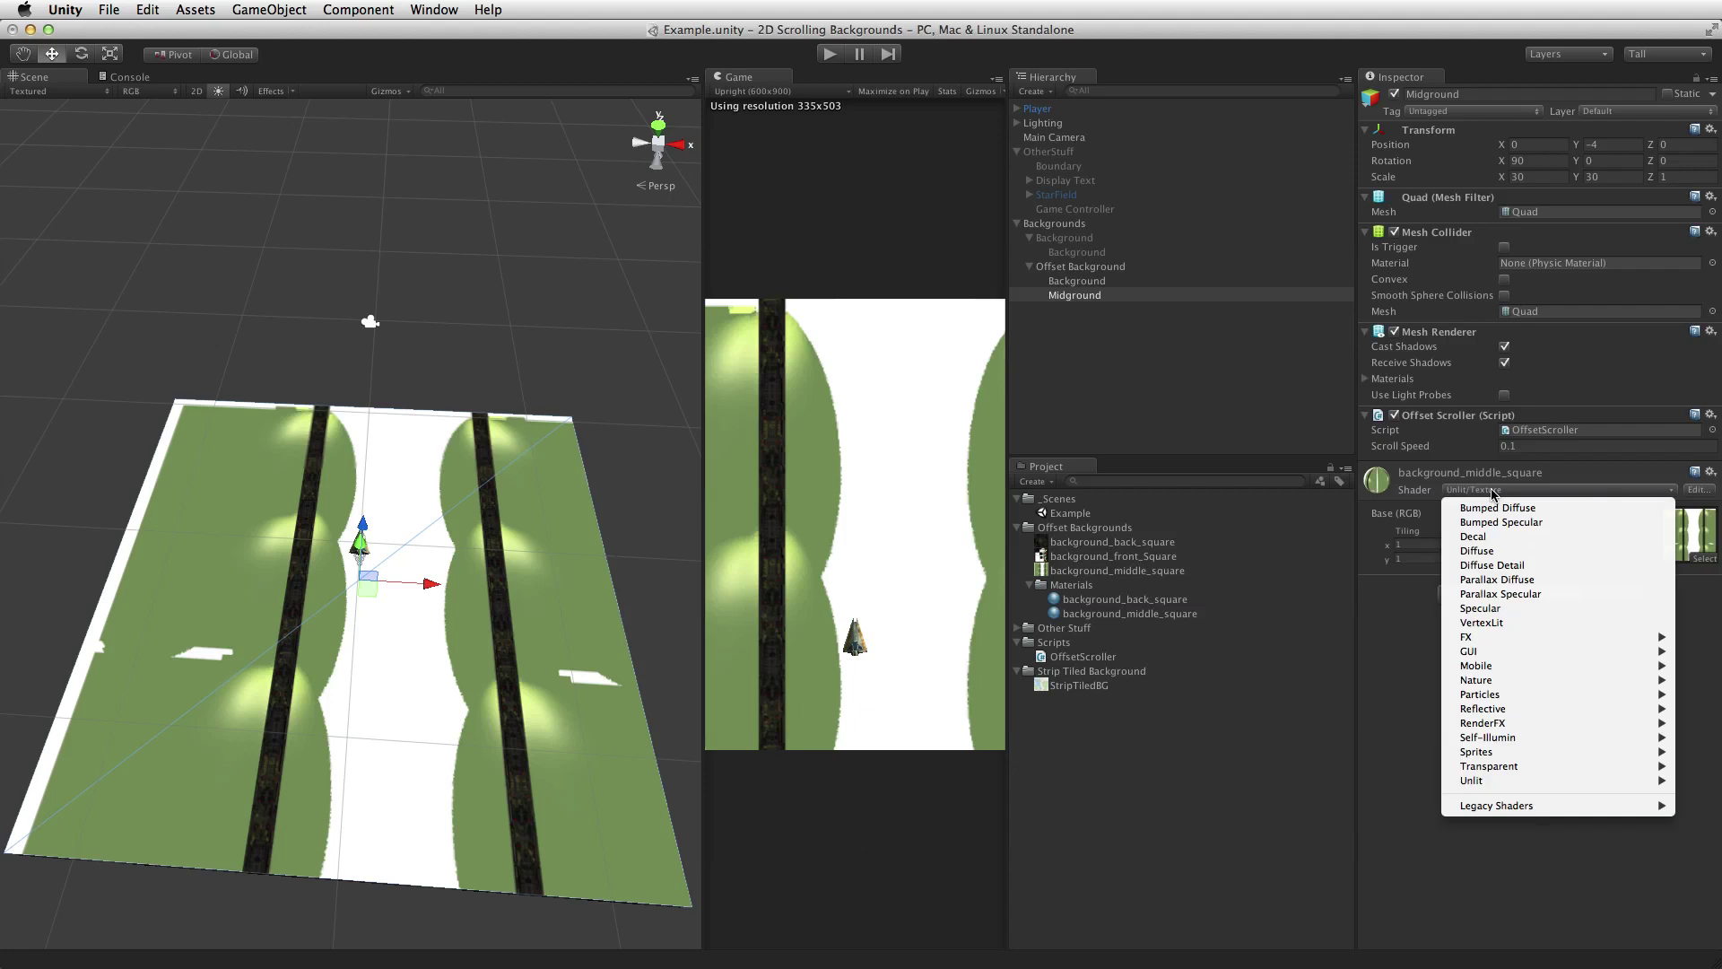
mouse_move(1486, 780)
click(1415, 796)
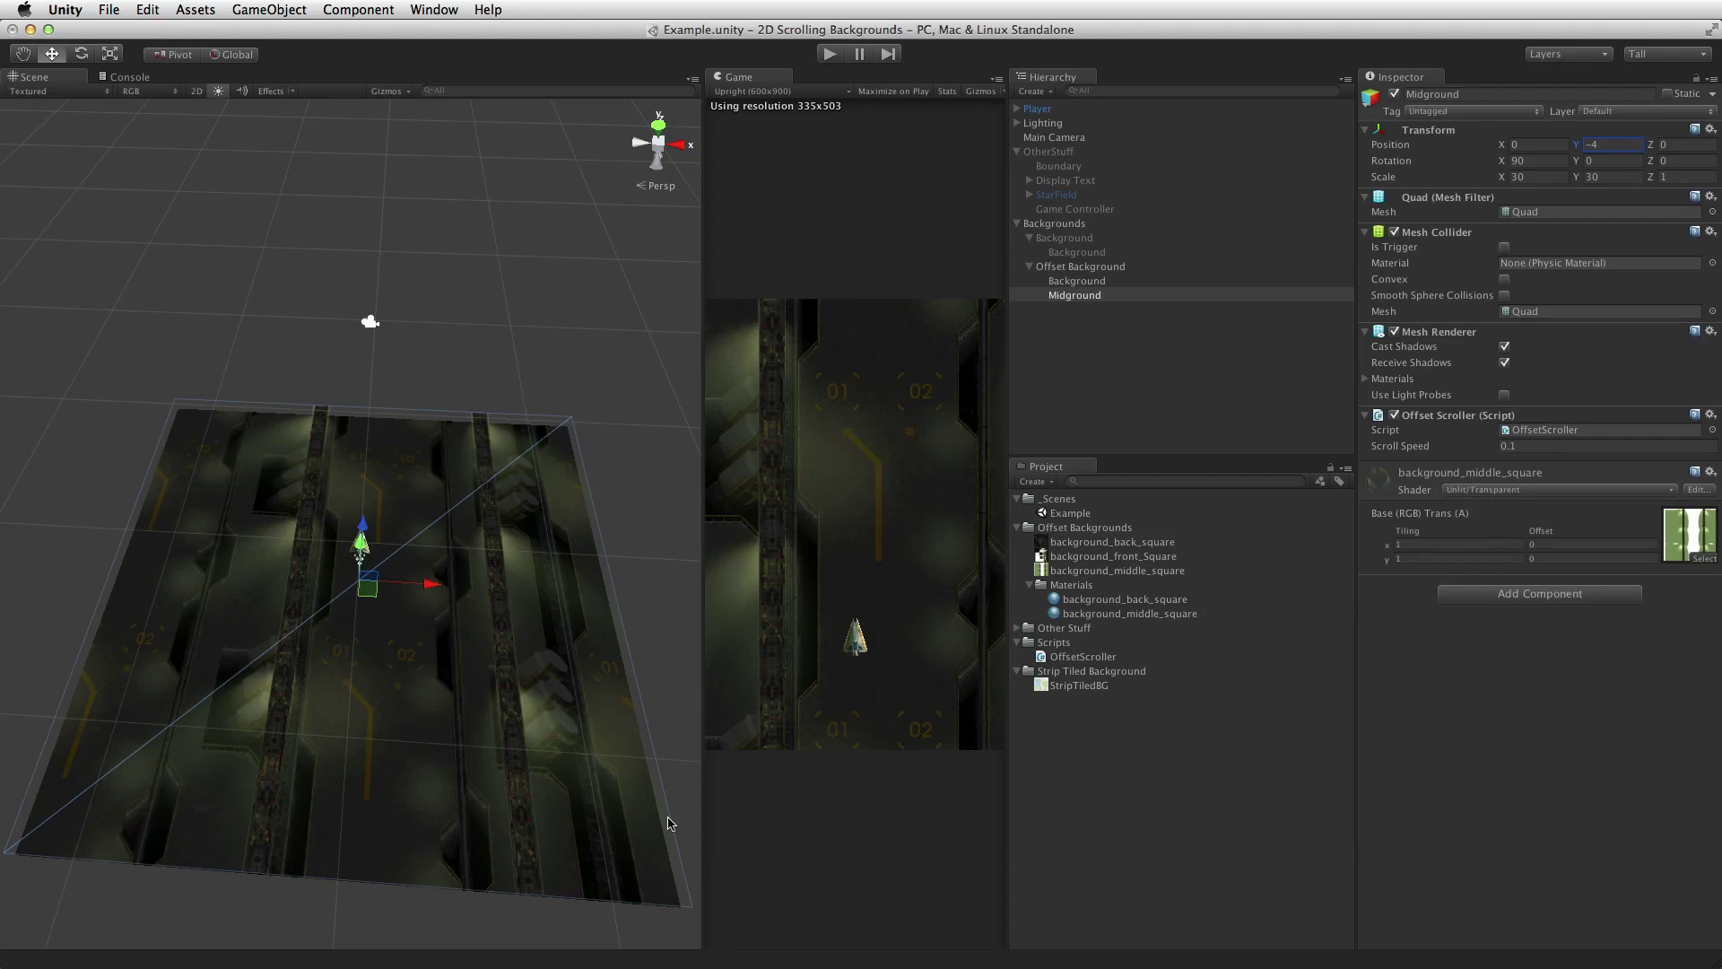
- Switch the Midground object off and on repeatedly to compare the game view with and without this layer
alt+drag(429, 679, 527, 707)
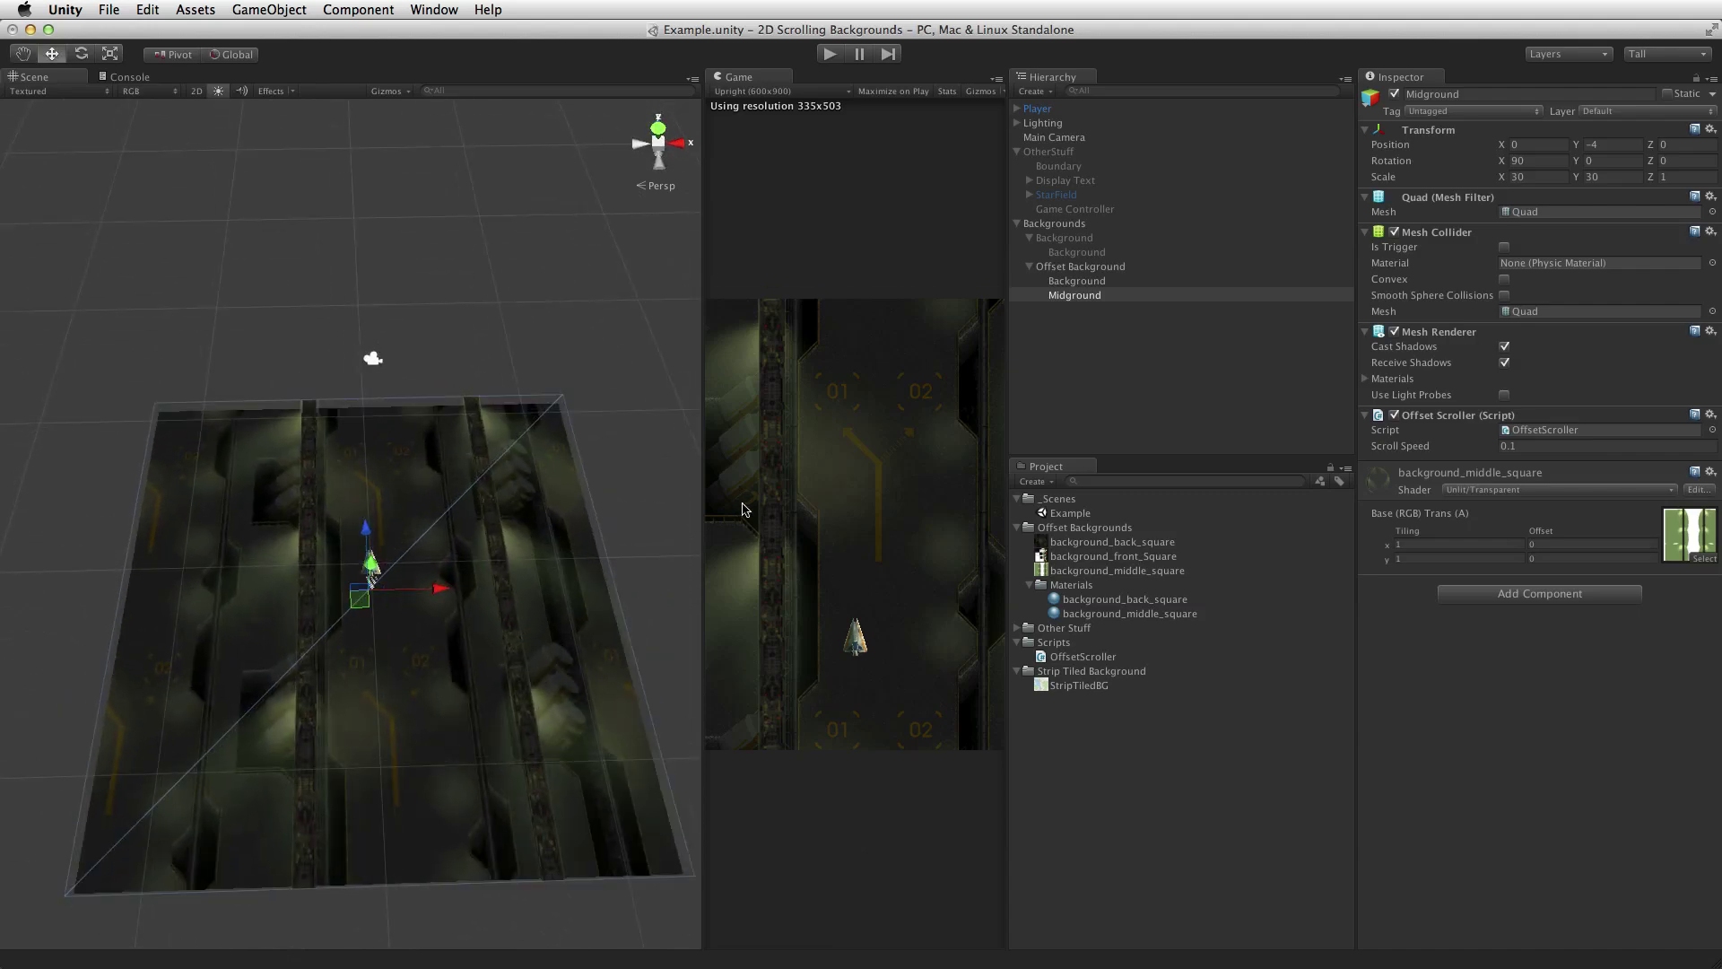
drag(703, 512, 345, 579)
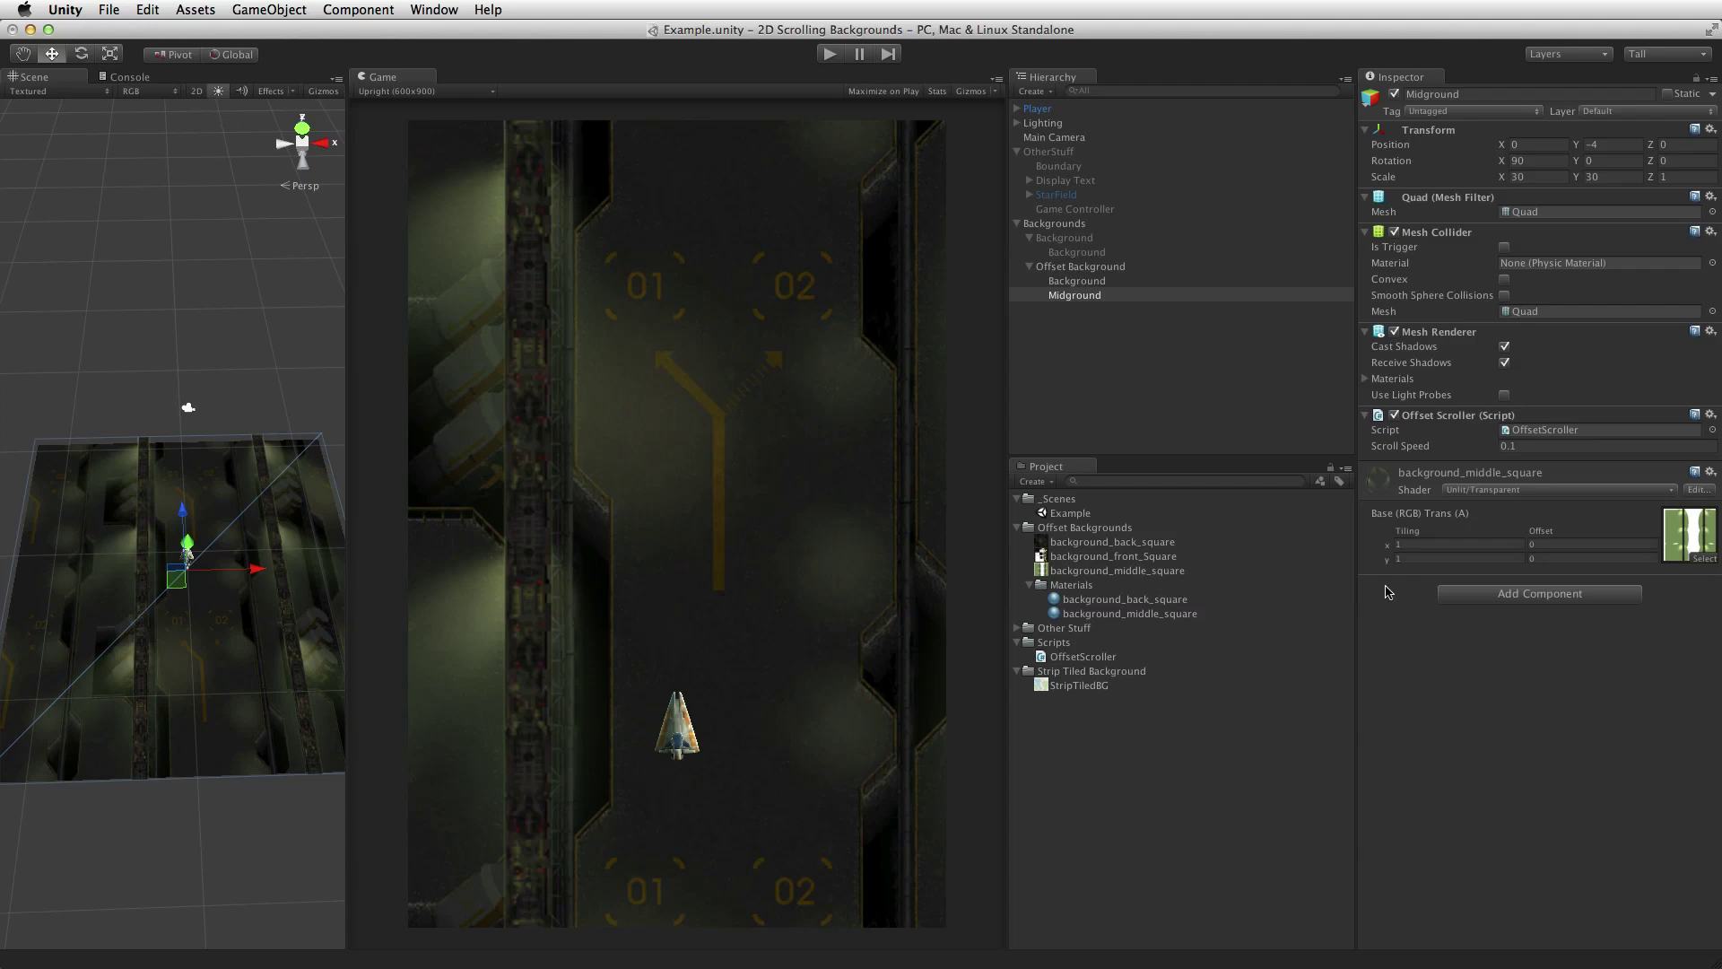
click(1396, 94)
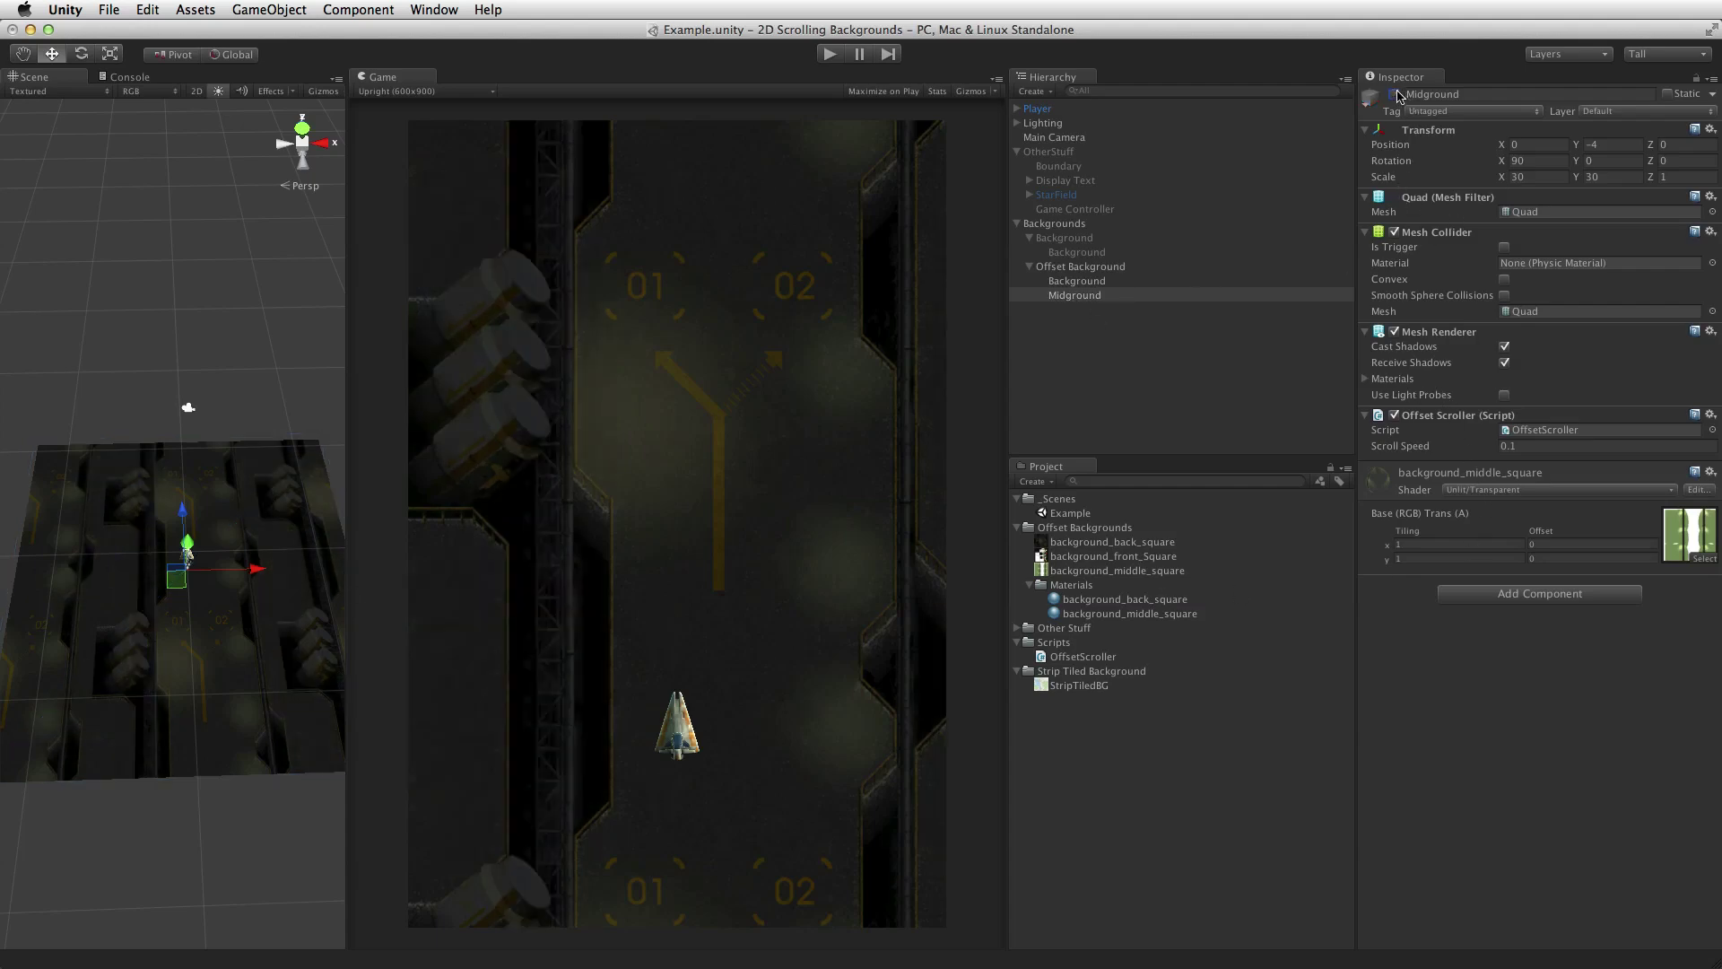
click(1395, 94)
click(1395, 94)
click(1396, 94)
click(1396, 94)
click(1396, 94)
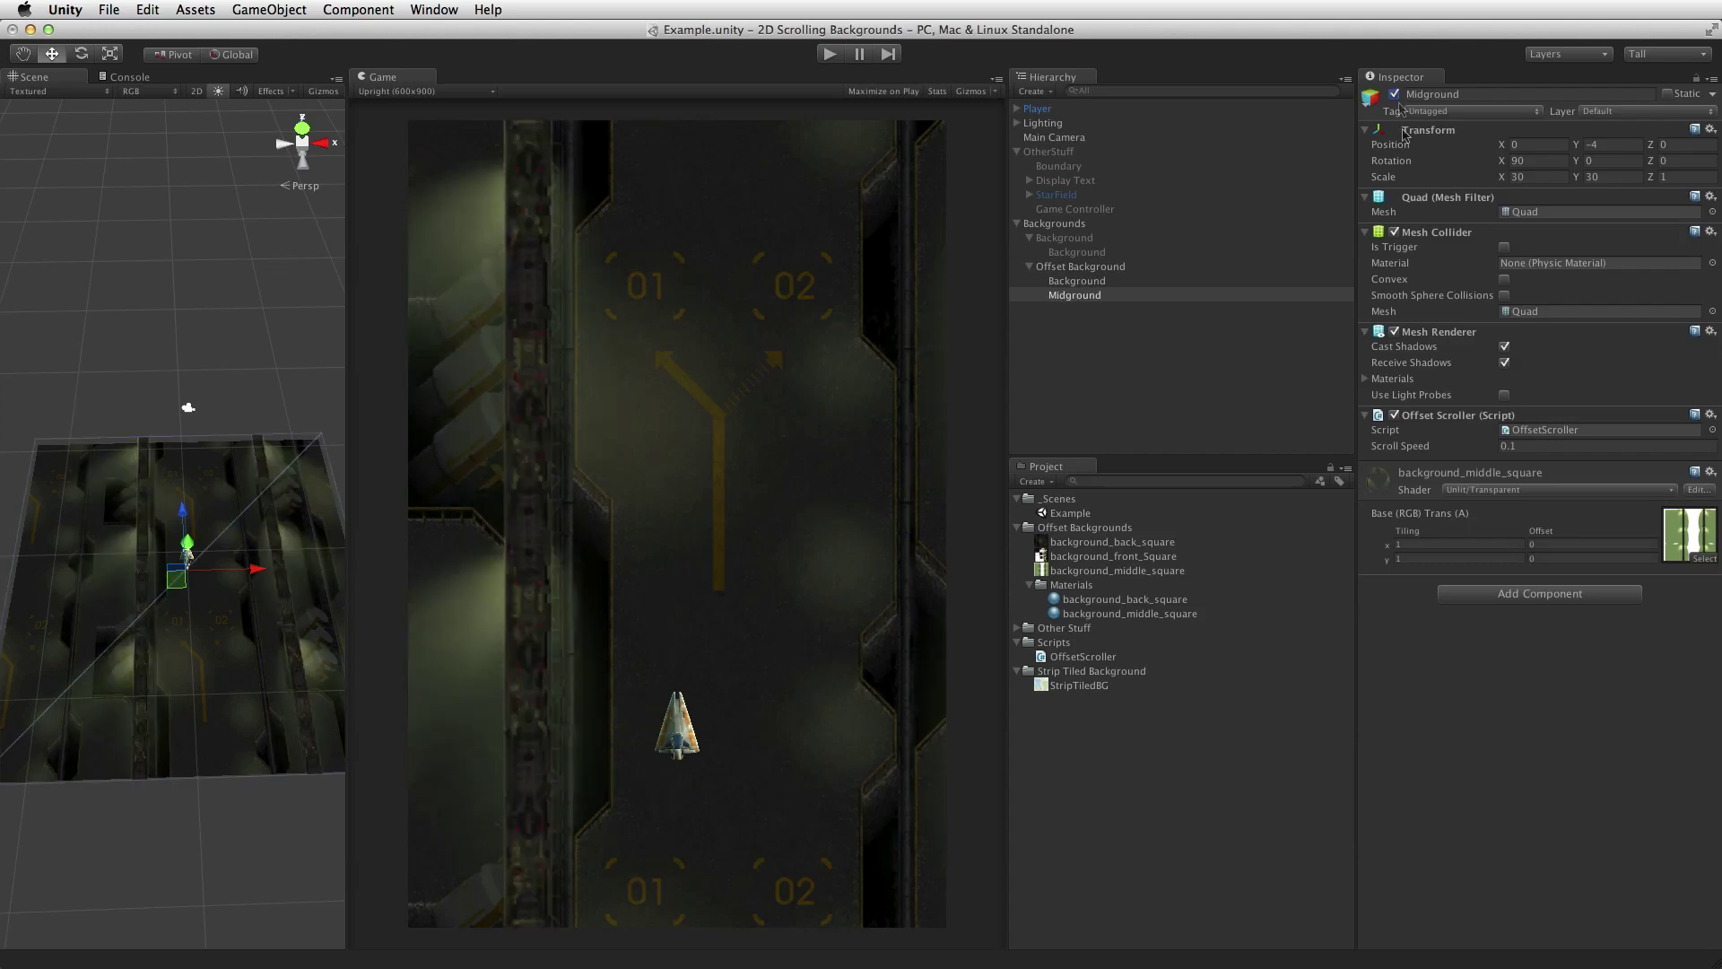
- Set the Midground texture's tiling to 2 by 2 and its X offset to 0.55, and test the scrolling in play mode
click(1407, 544)
text(2)
key(Tab)
text(2)
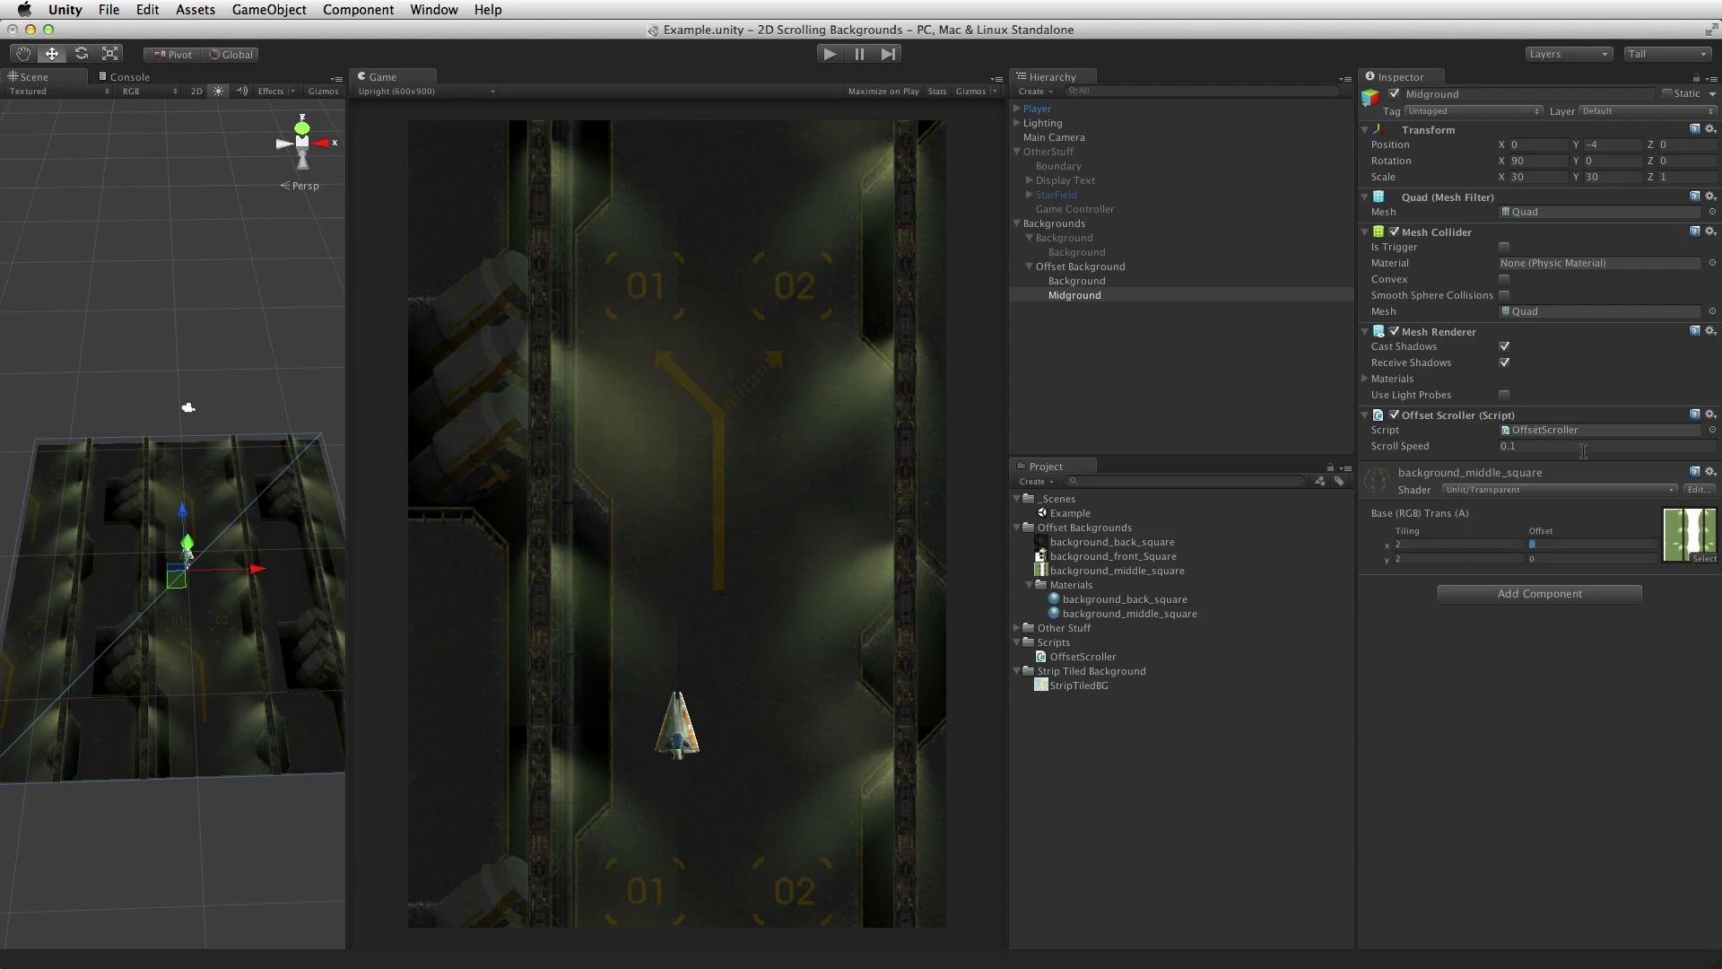
text(.5)
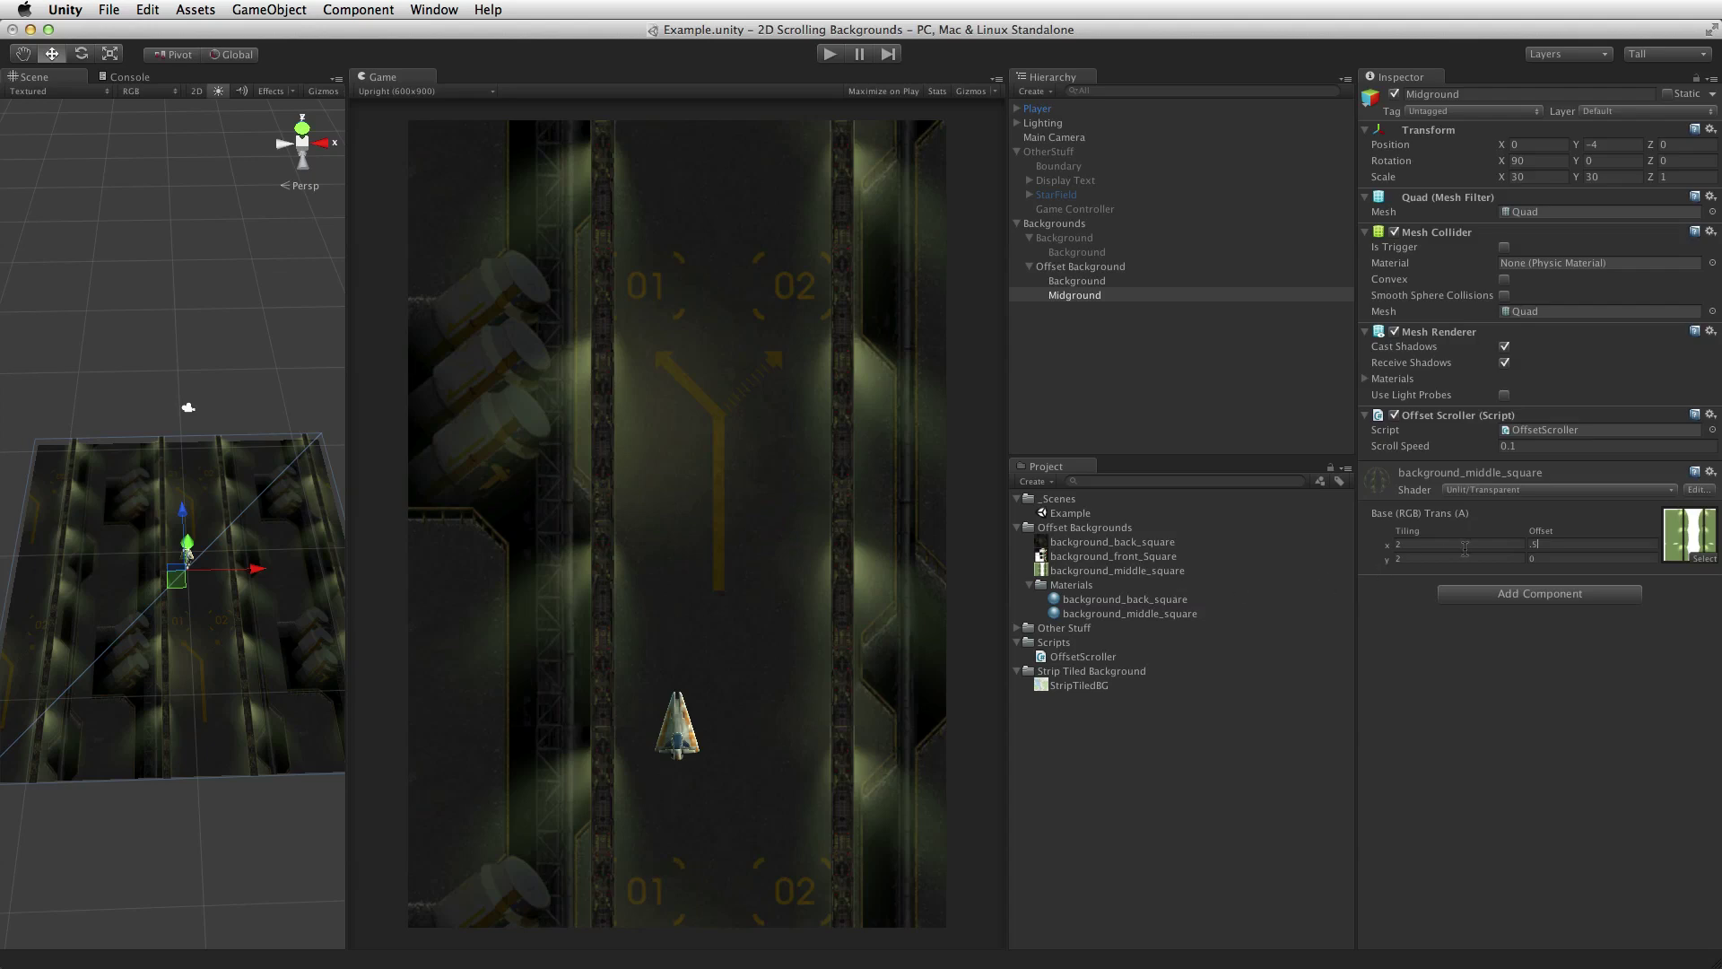
text(5)
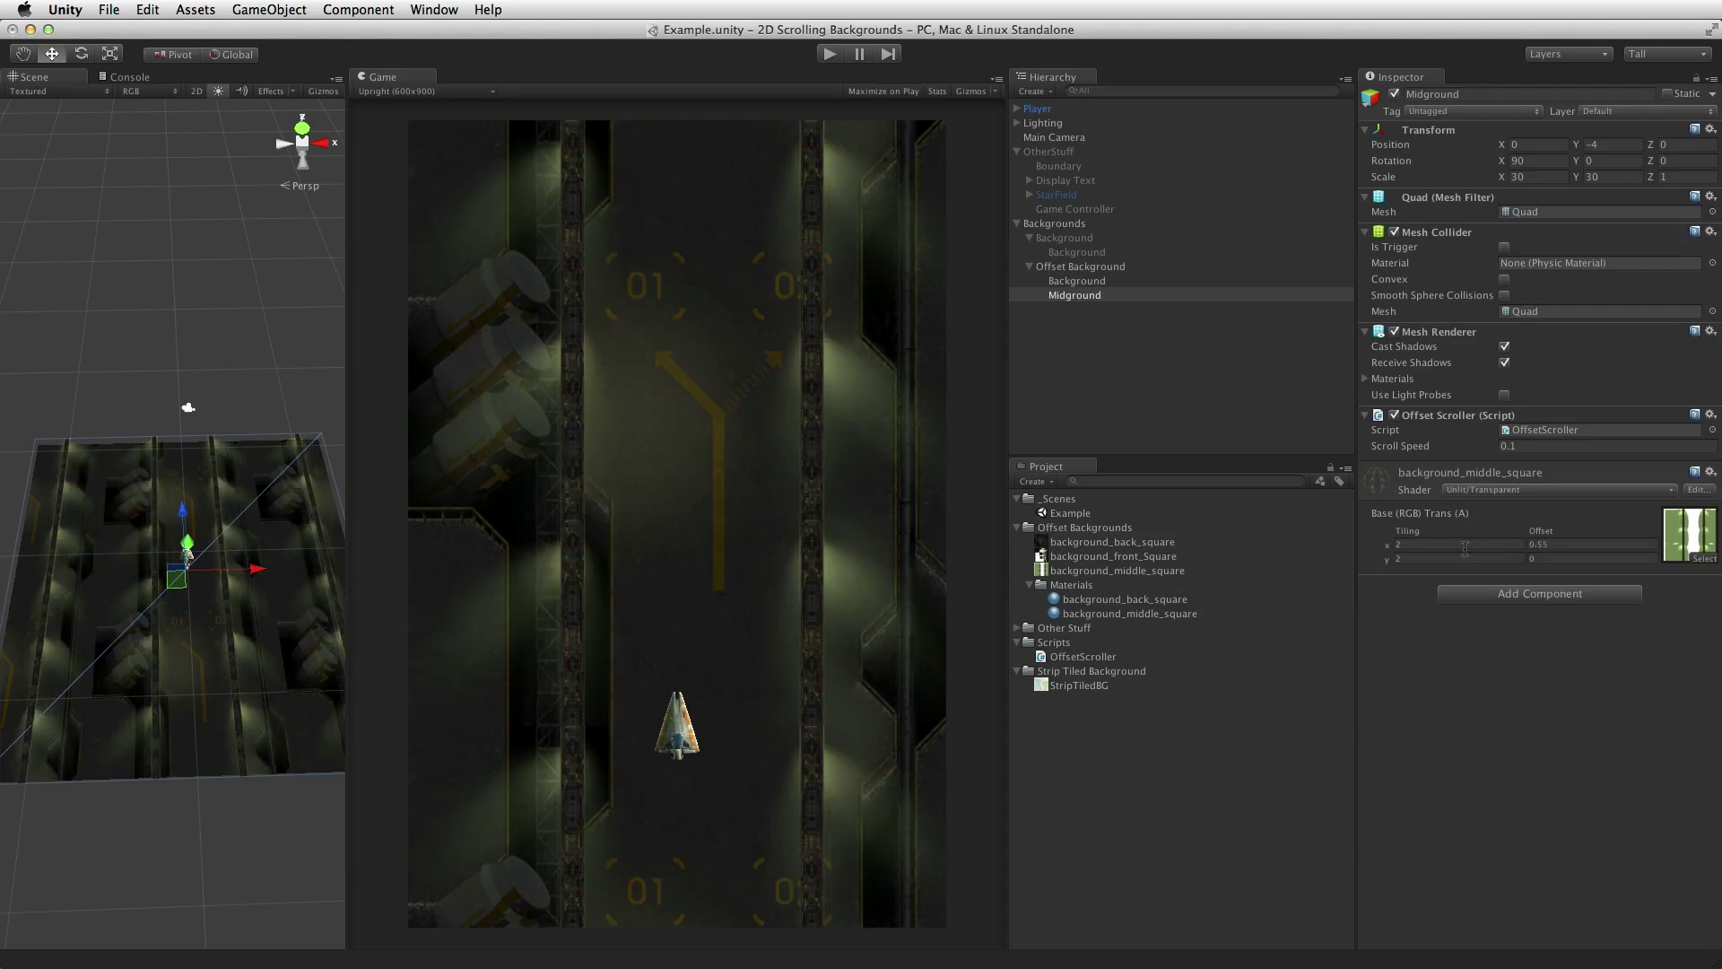
key(super+p)
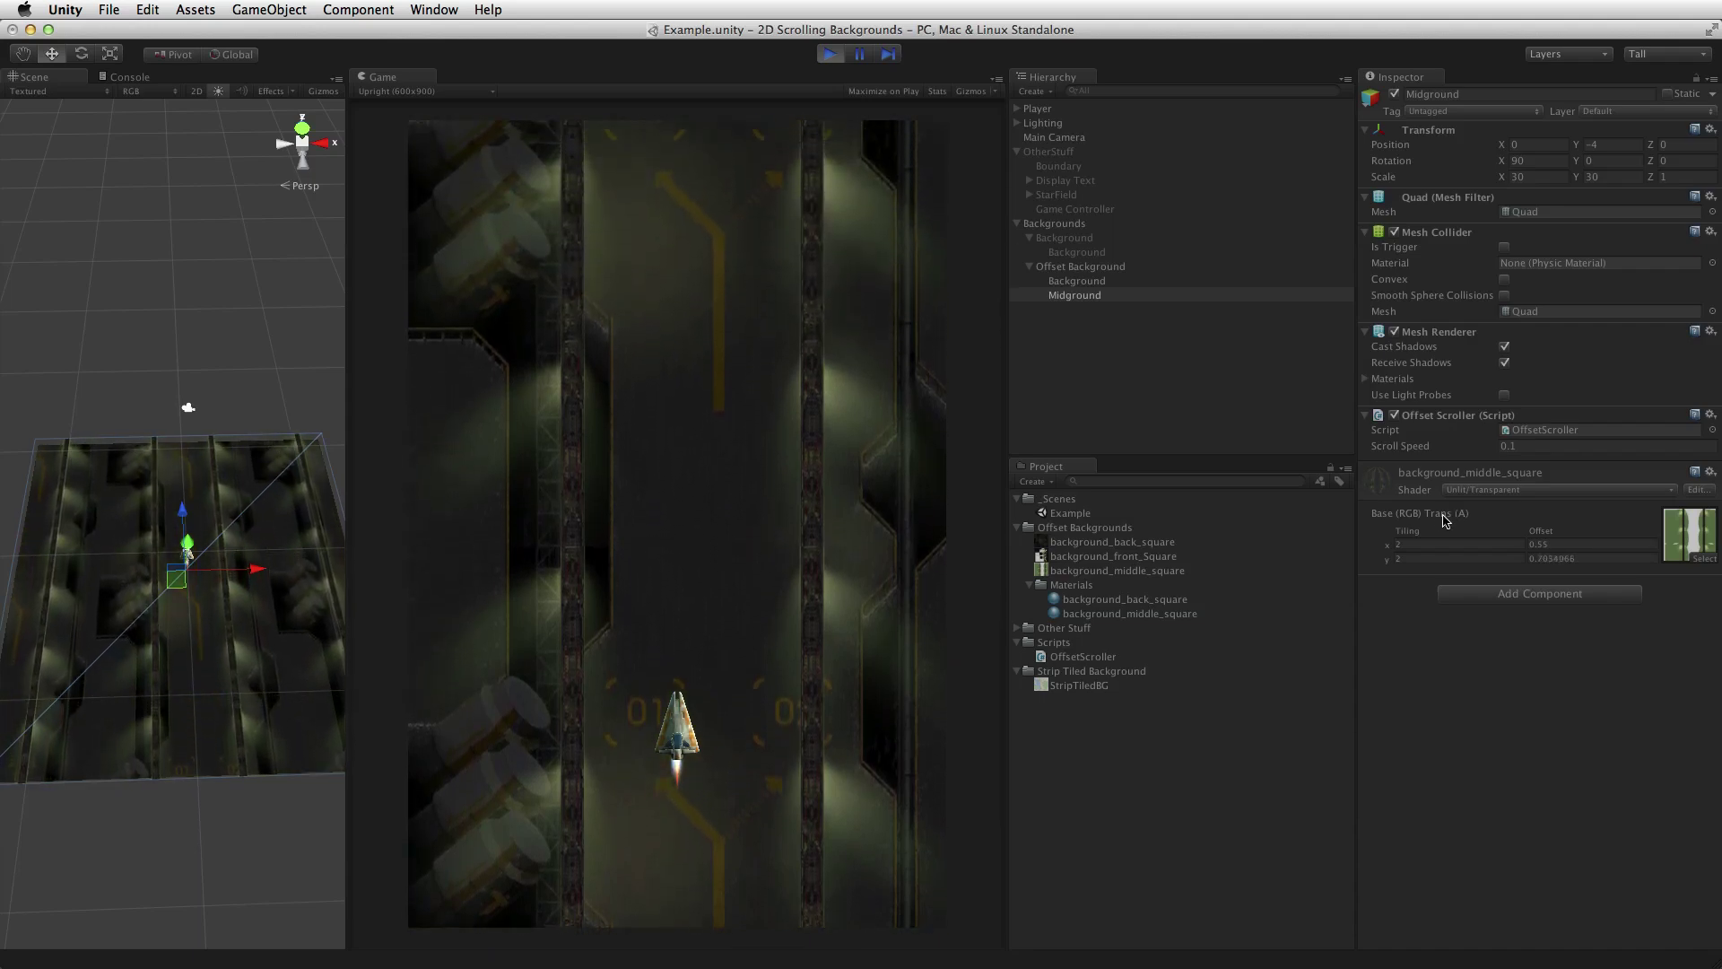
key(super+p)
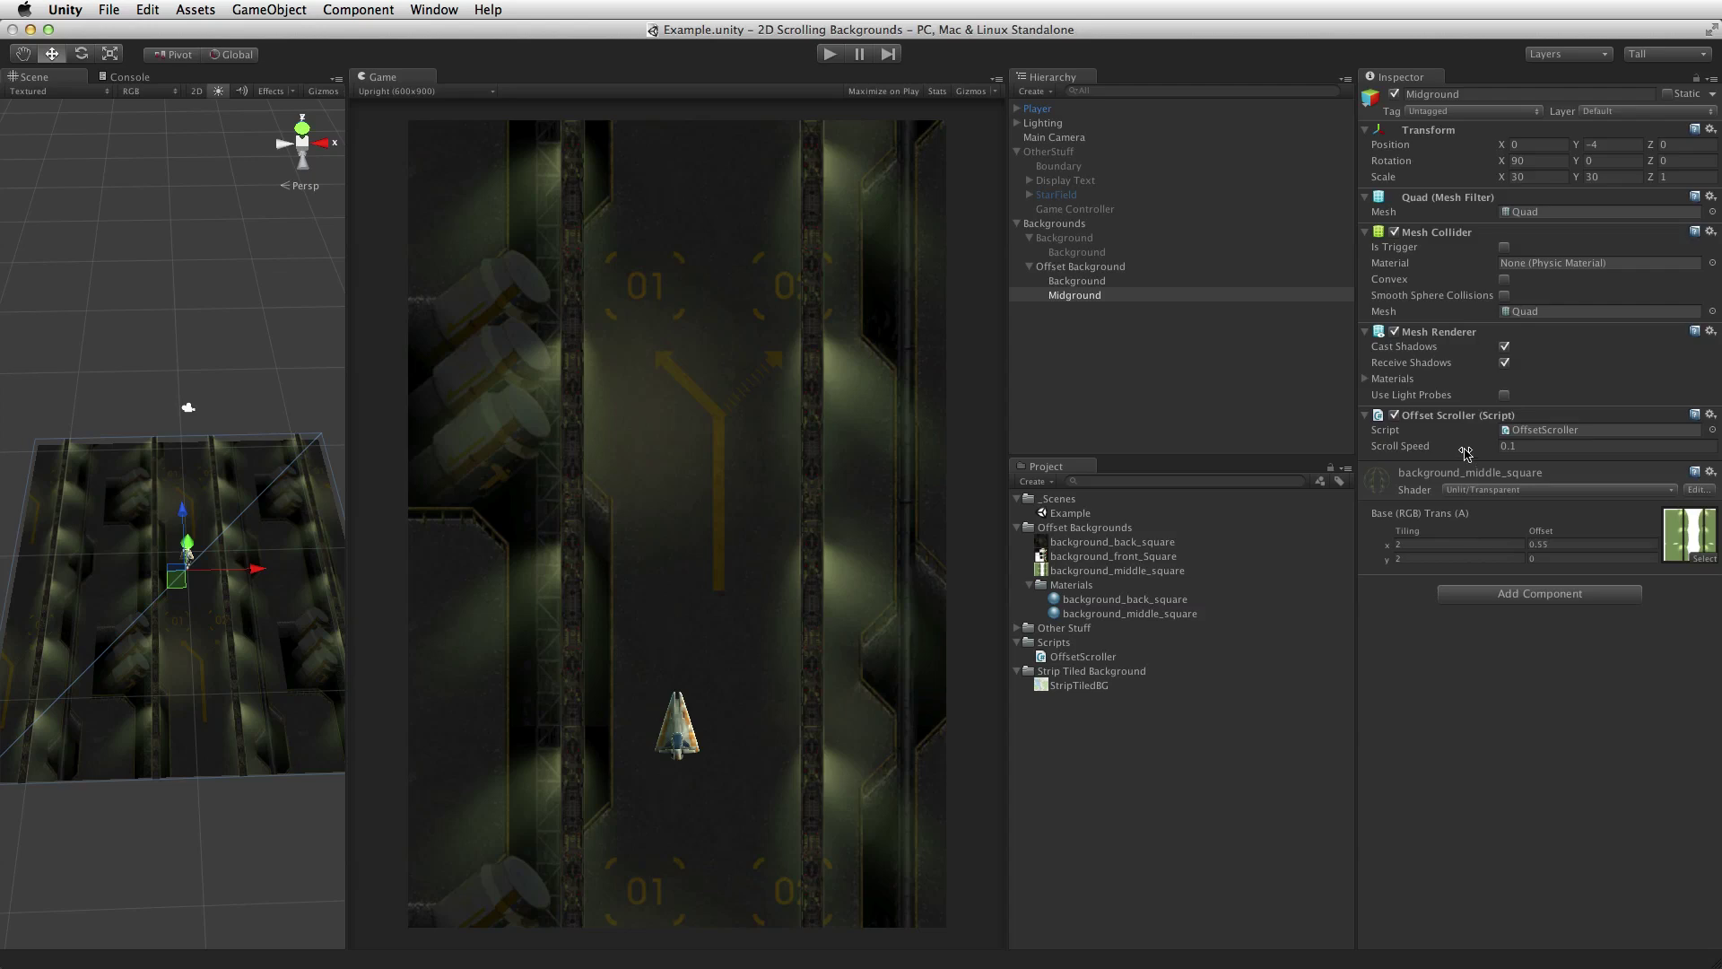
- Edit the scroll speeds of Background and Midground, setting Midground to 0.075, and test the parallax in play mode
click(1111, 283)
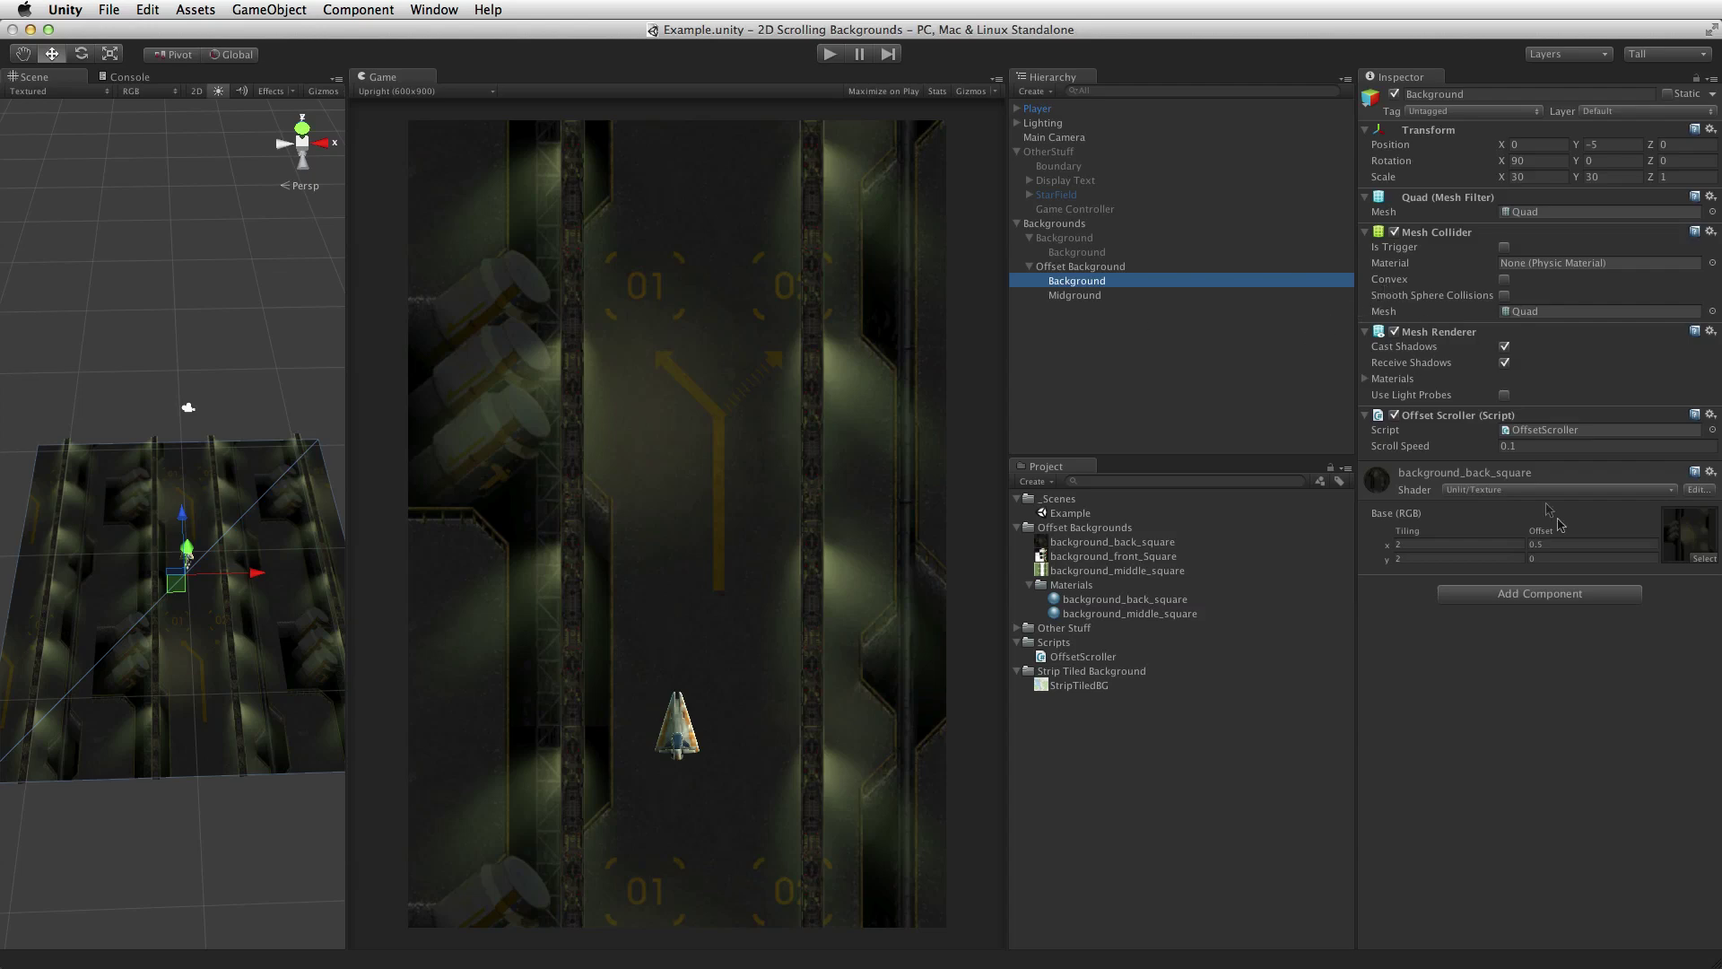
click(1514, 446)
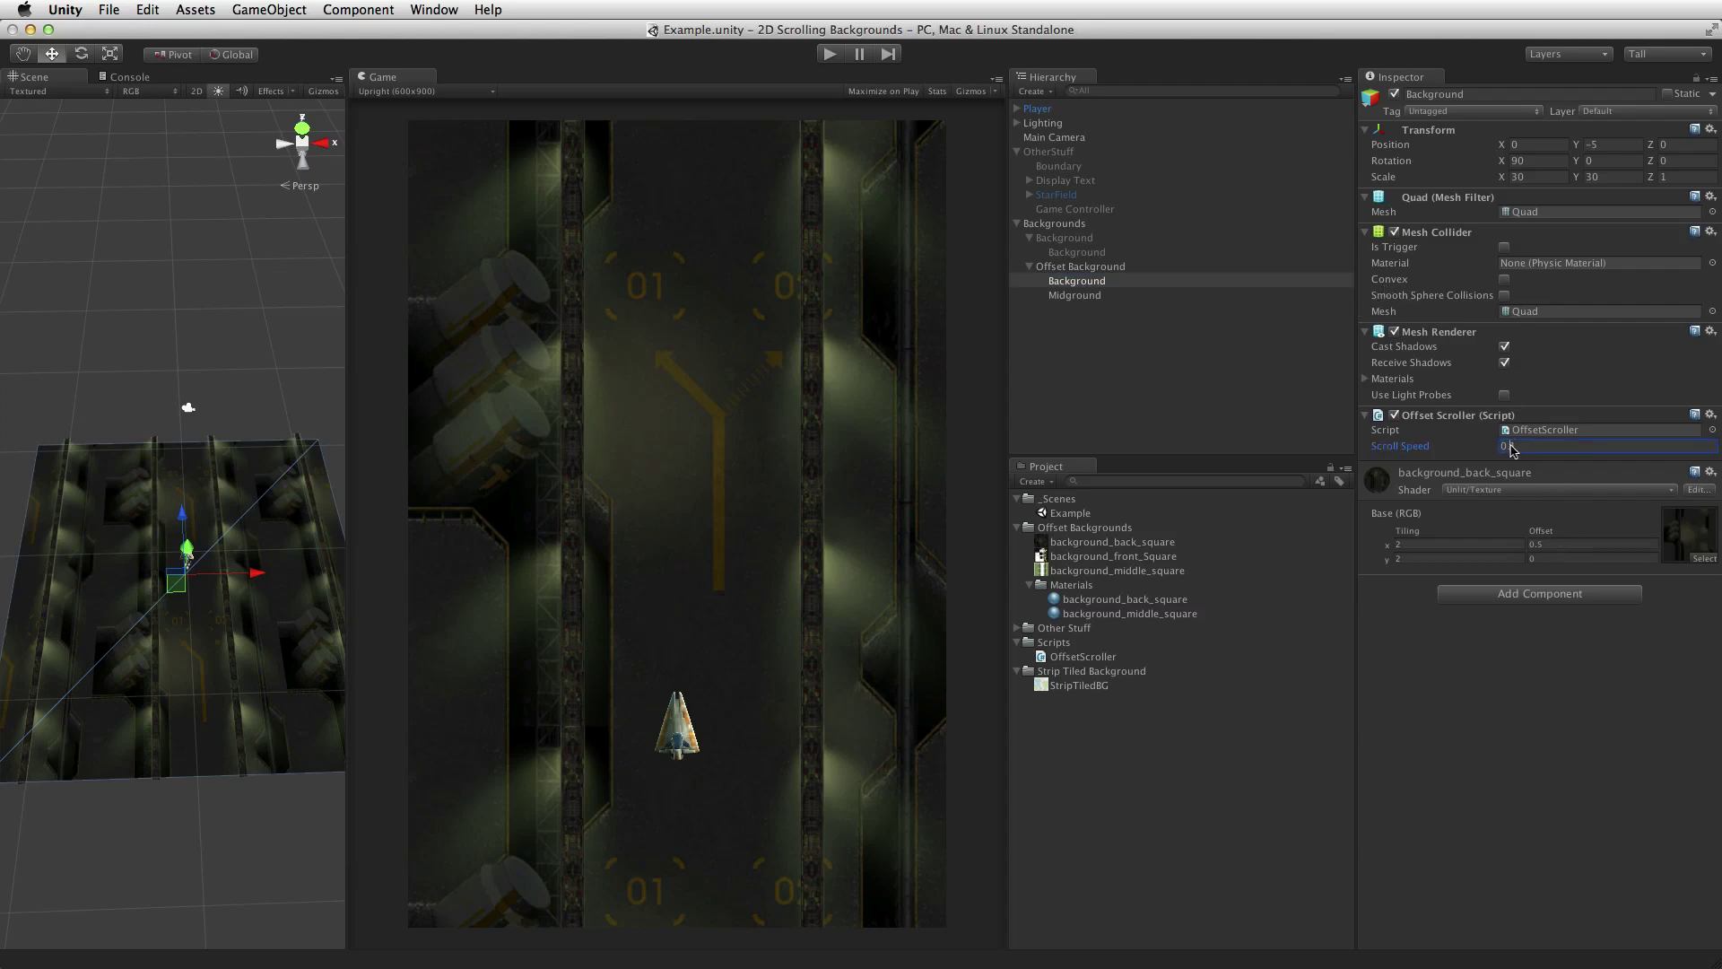
text(0.075)
key(Return)
click(1126, 296)
click(1536, 445)
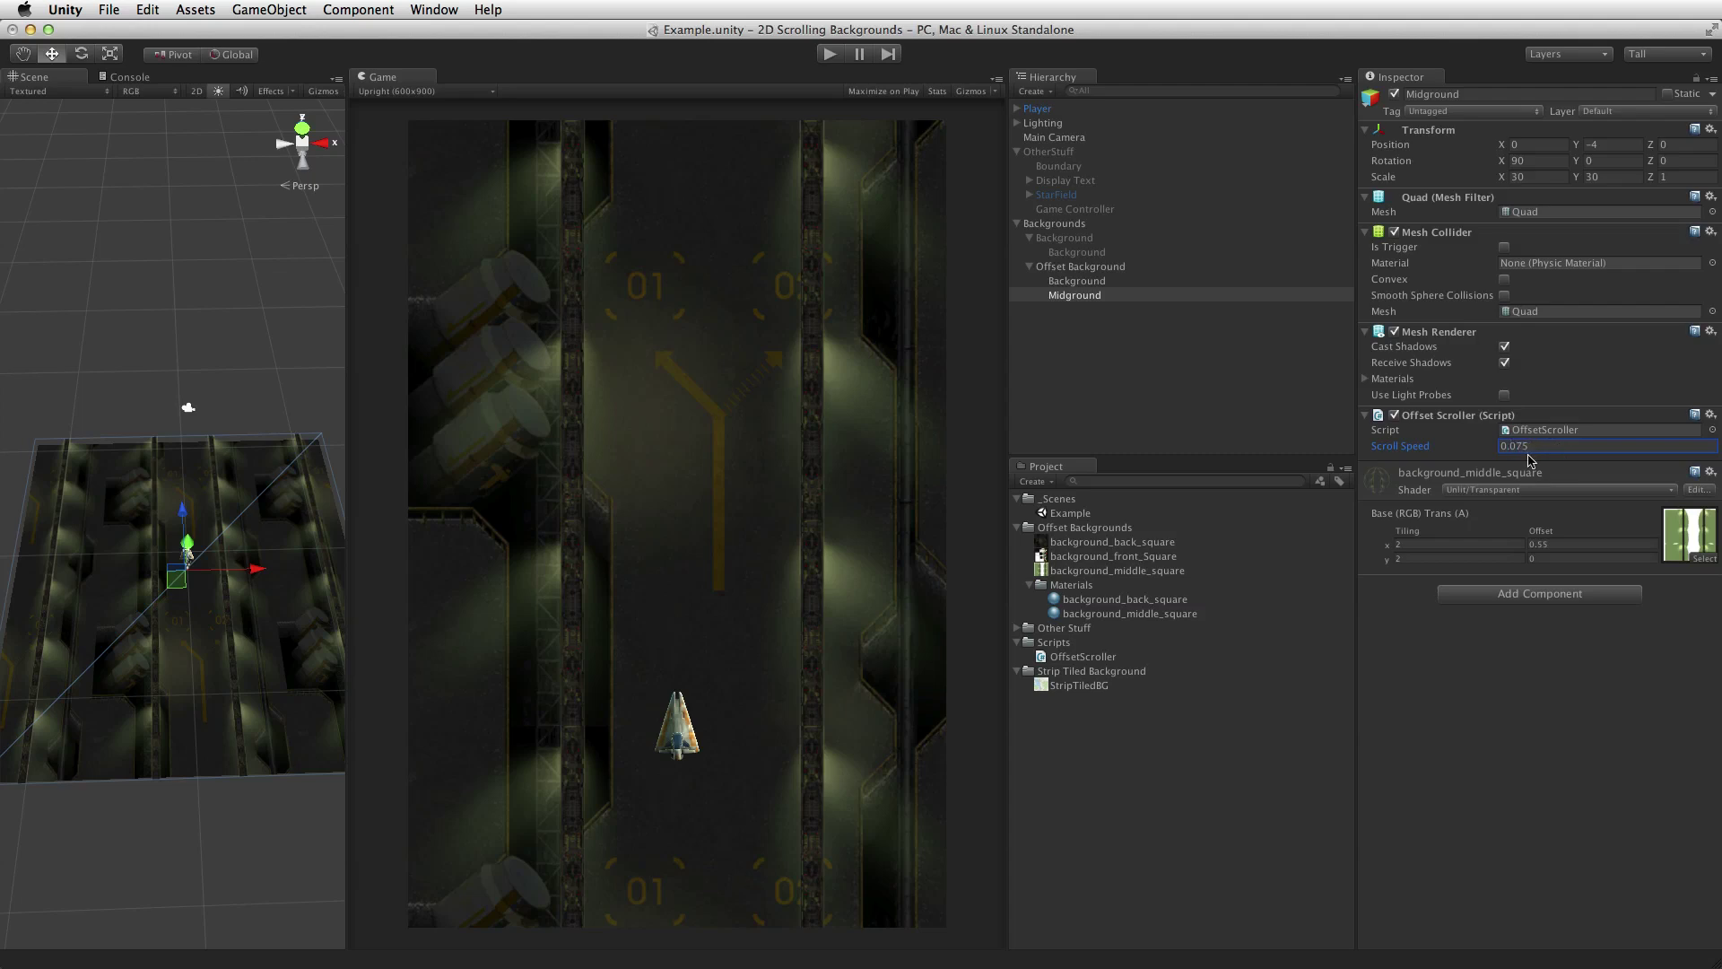
key(super+p)
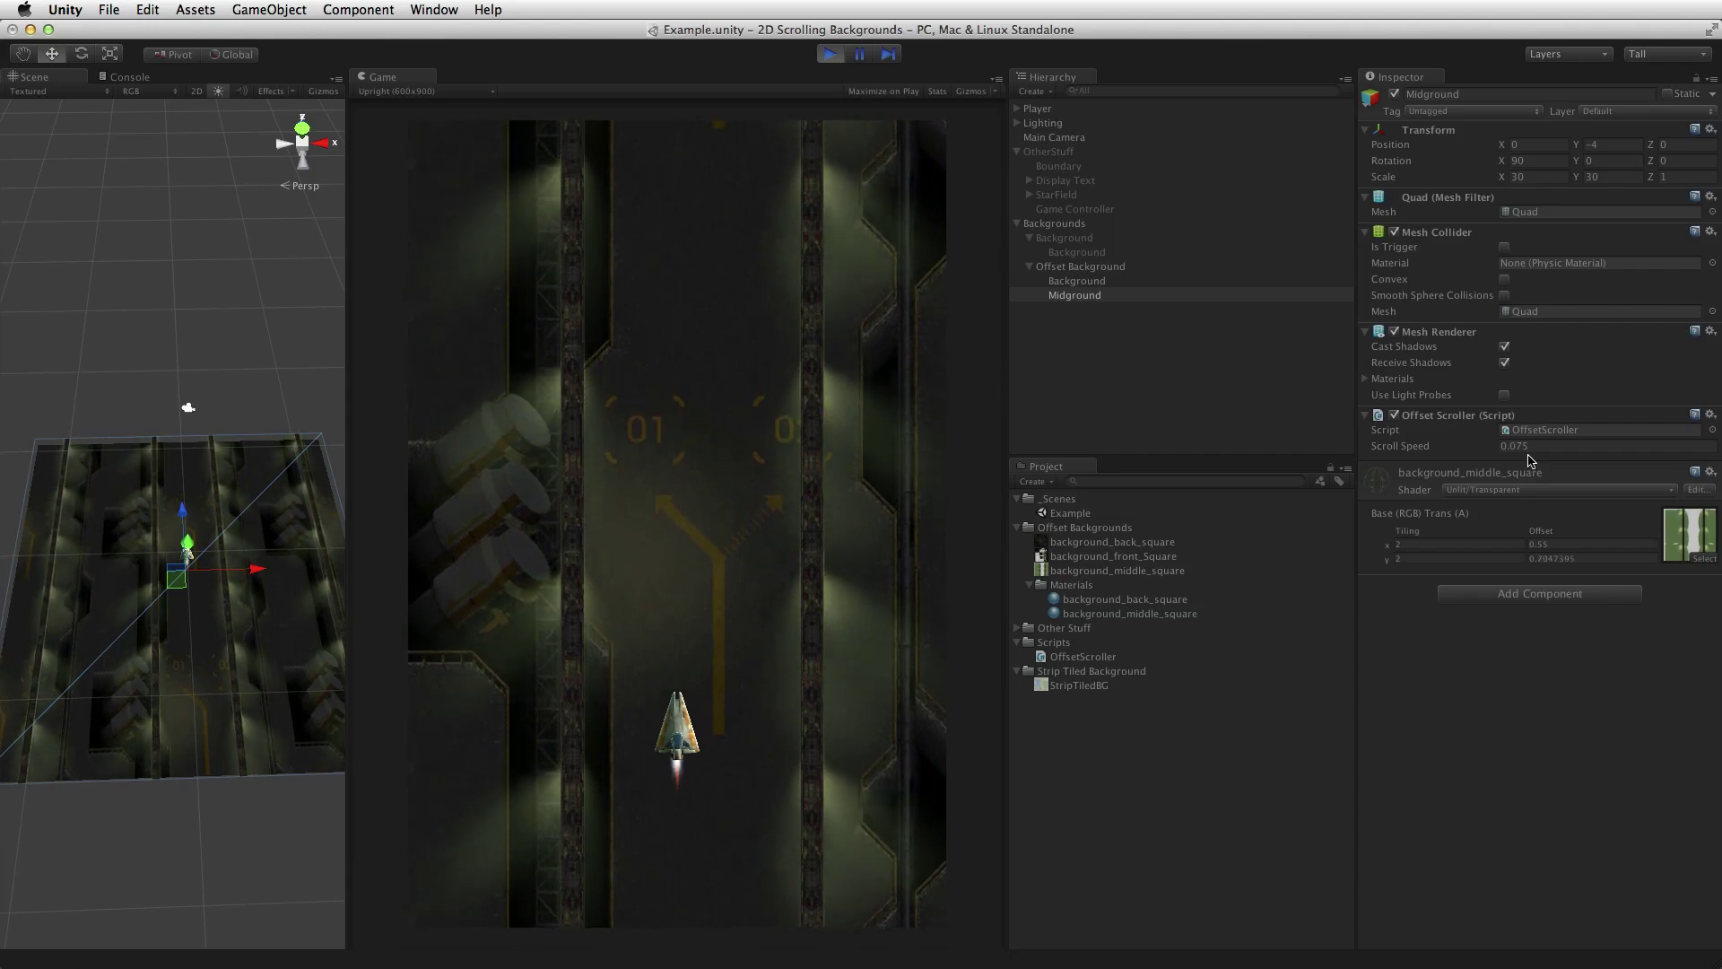
key(super+p)
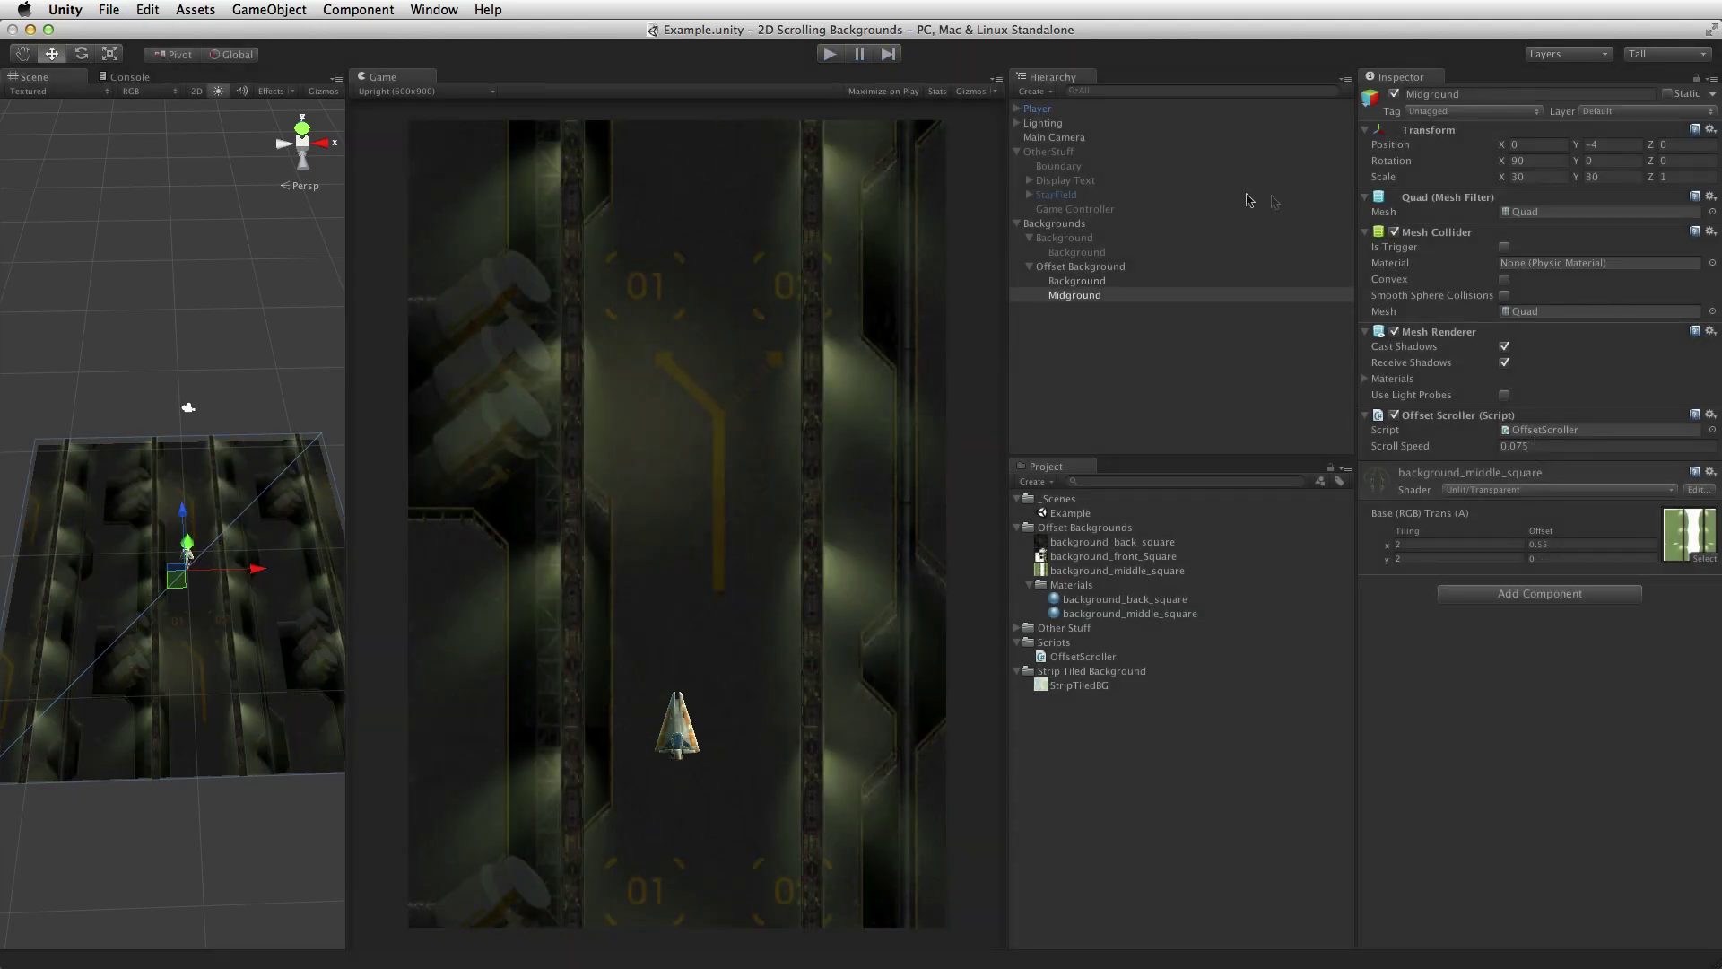
- Duplicate the Midground object and rename the copy Foreground
click(1131, 316)
click(1110, 299)
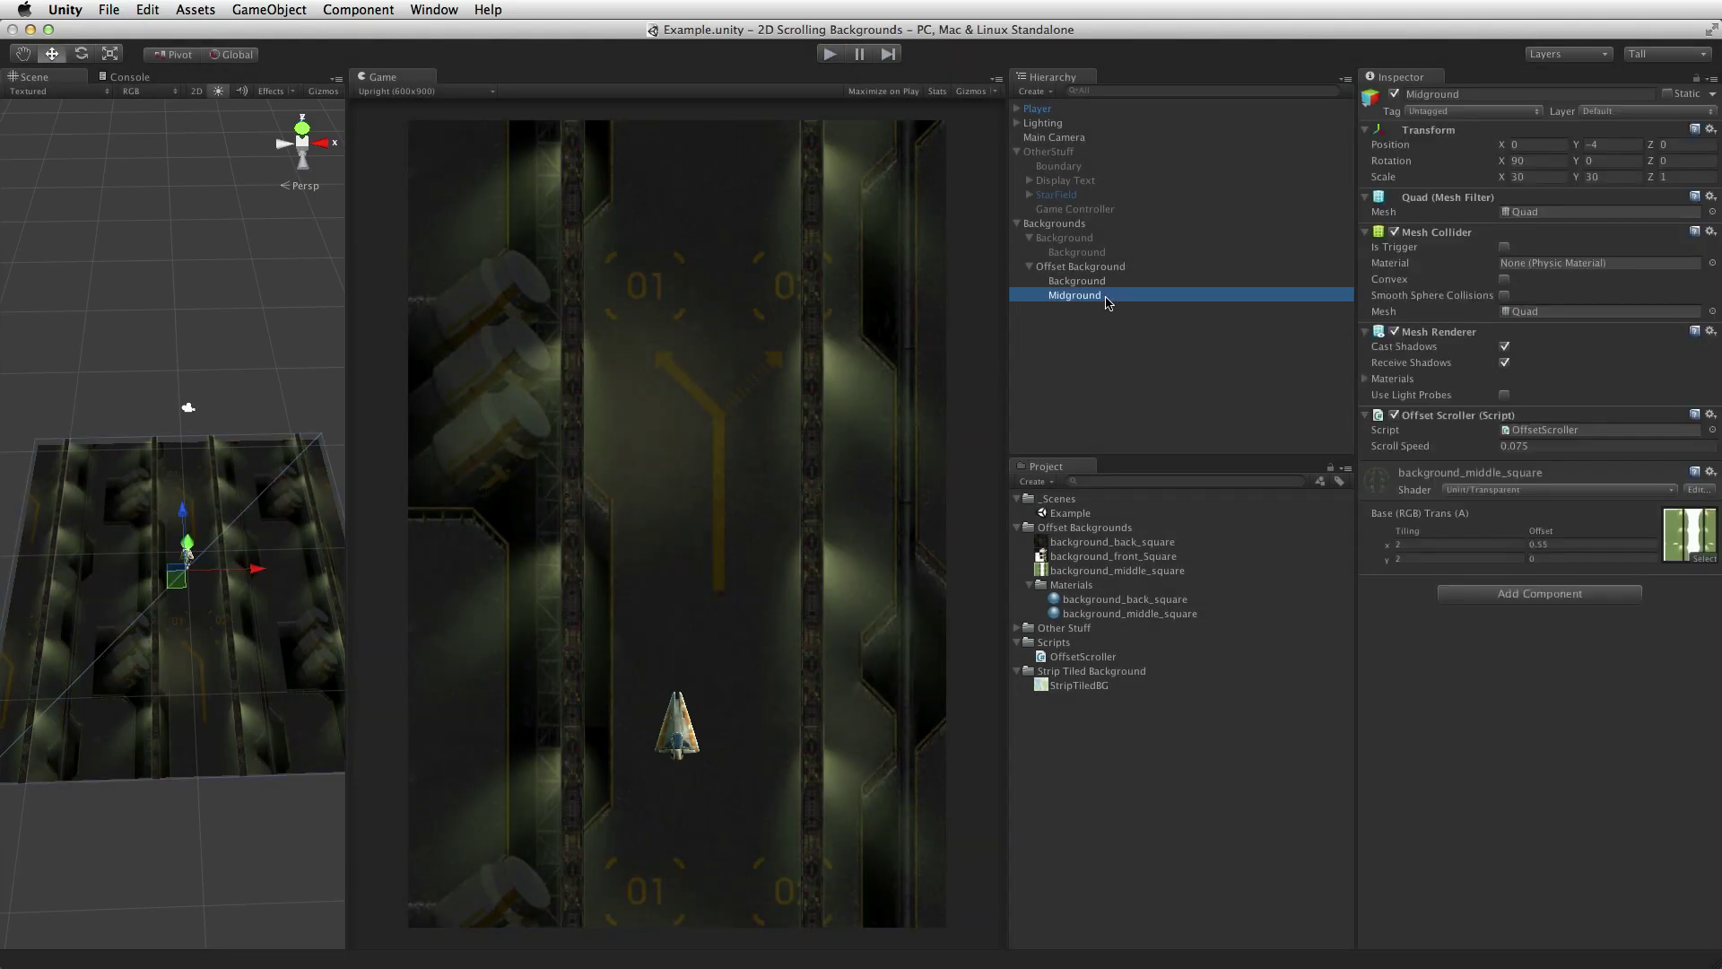
key(super+d)
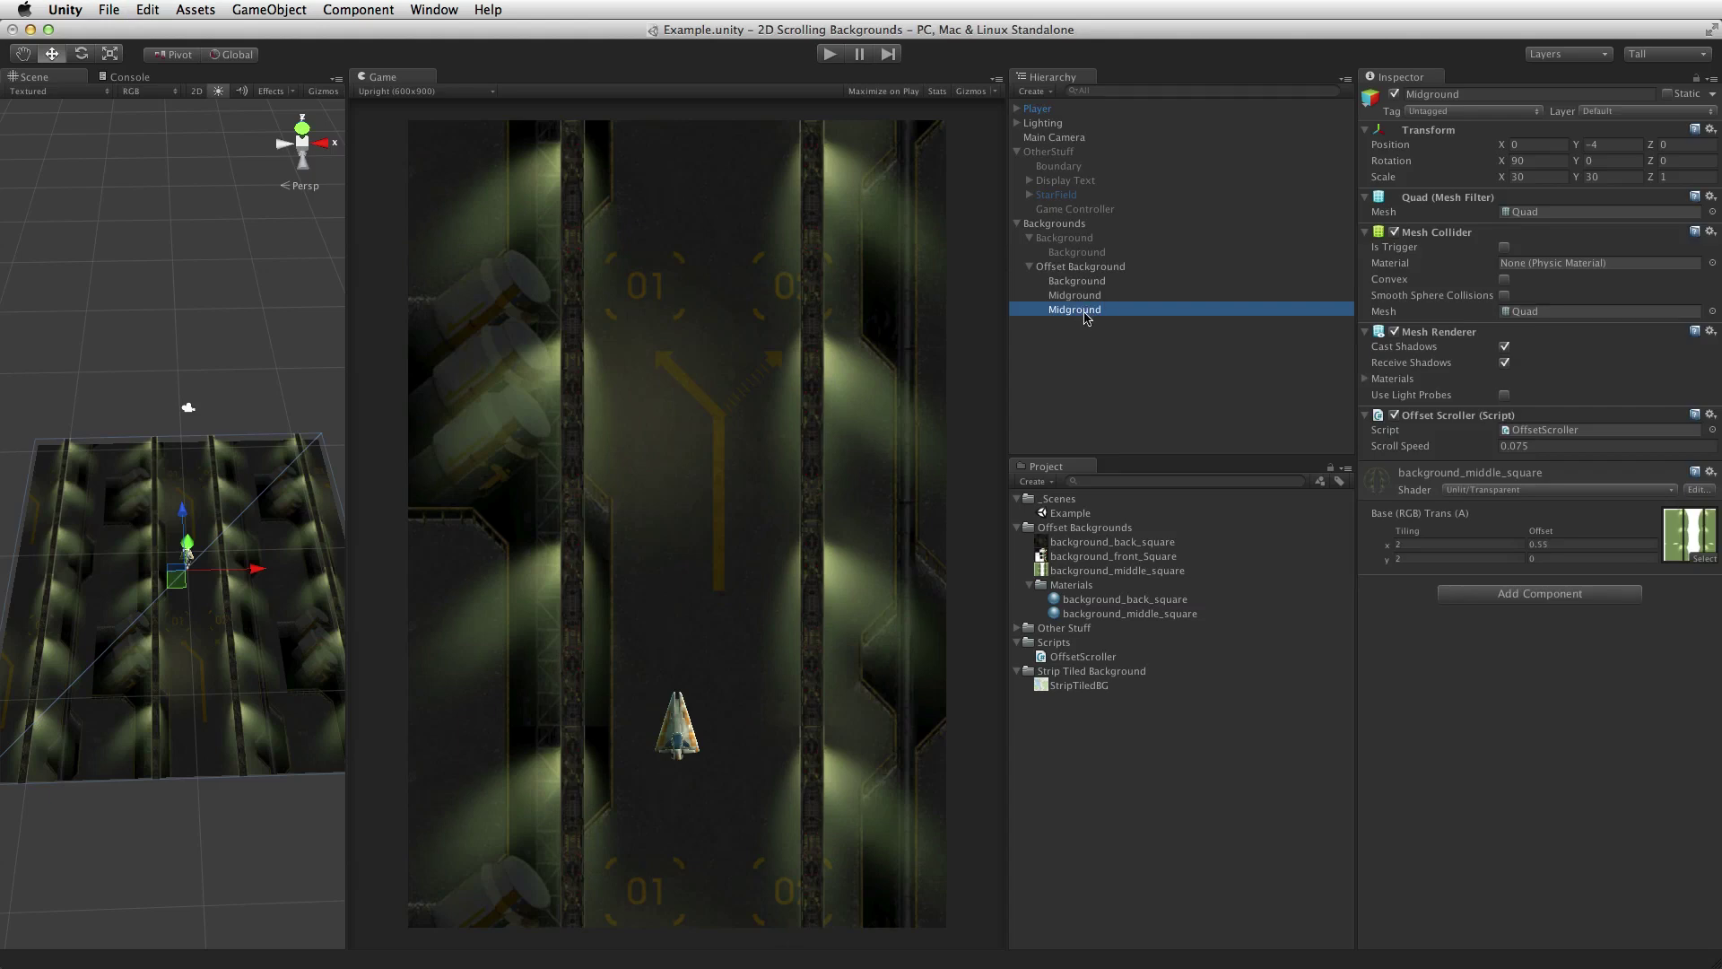
key(f)
key(e)
key(Return)
text(G)
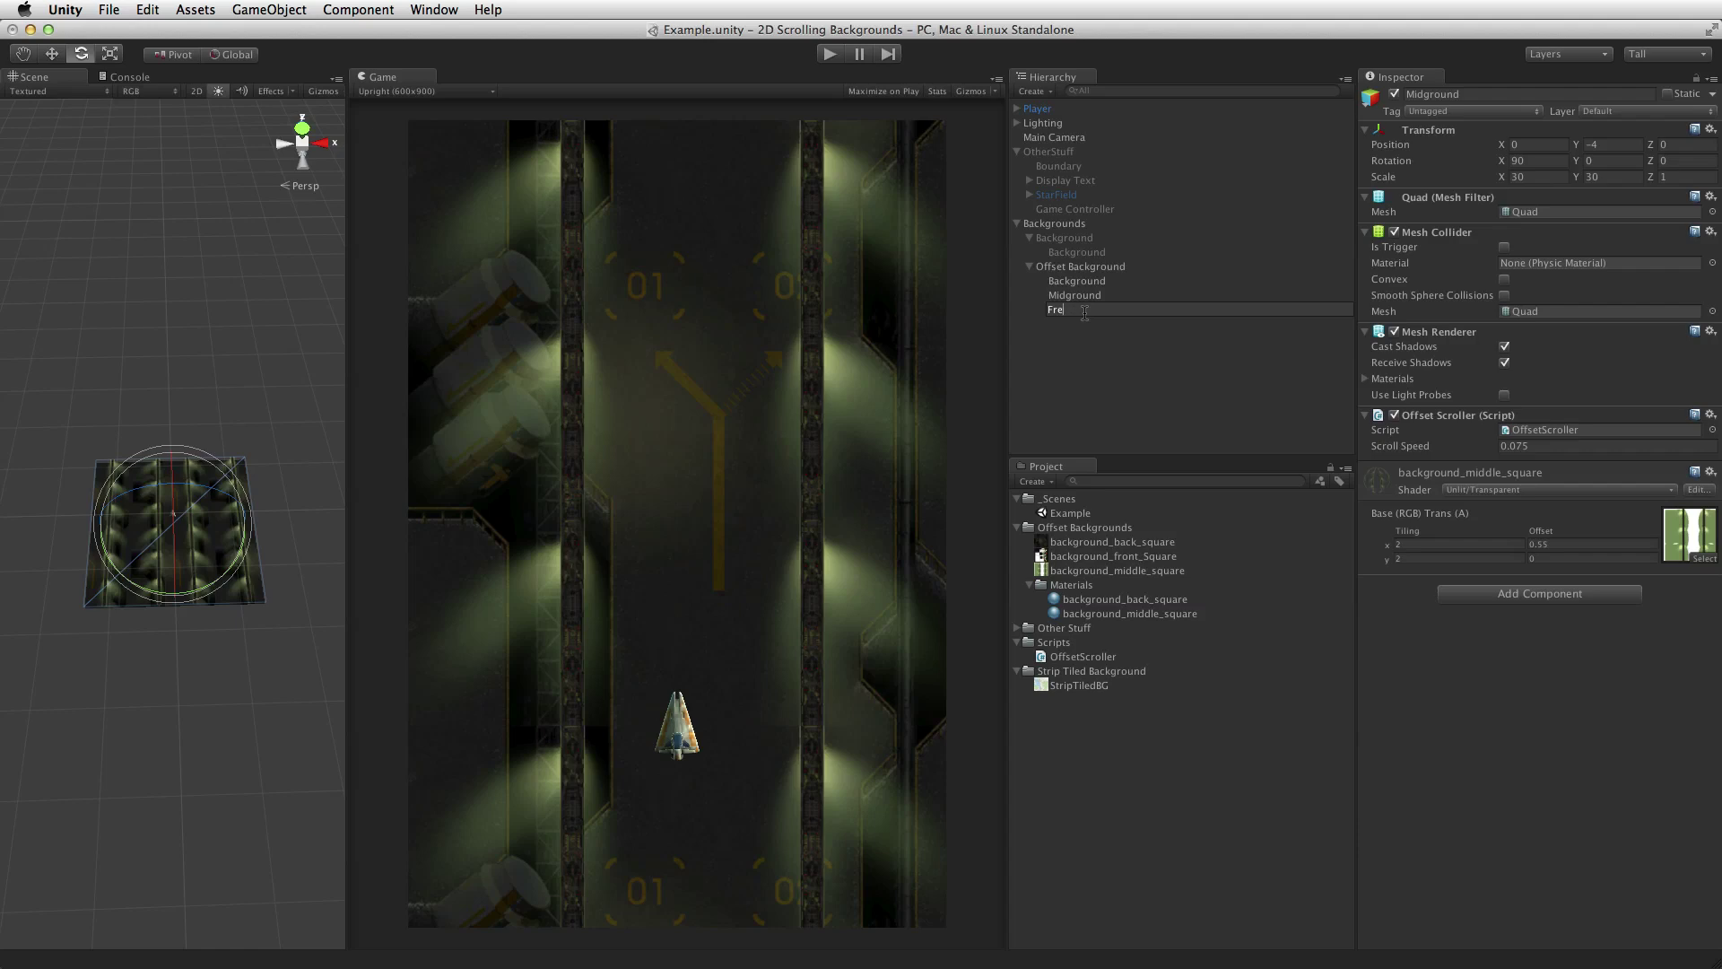
key(Return)
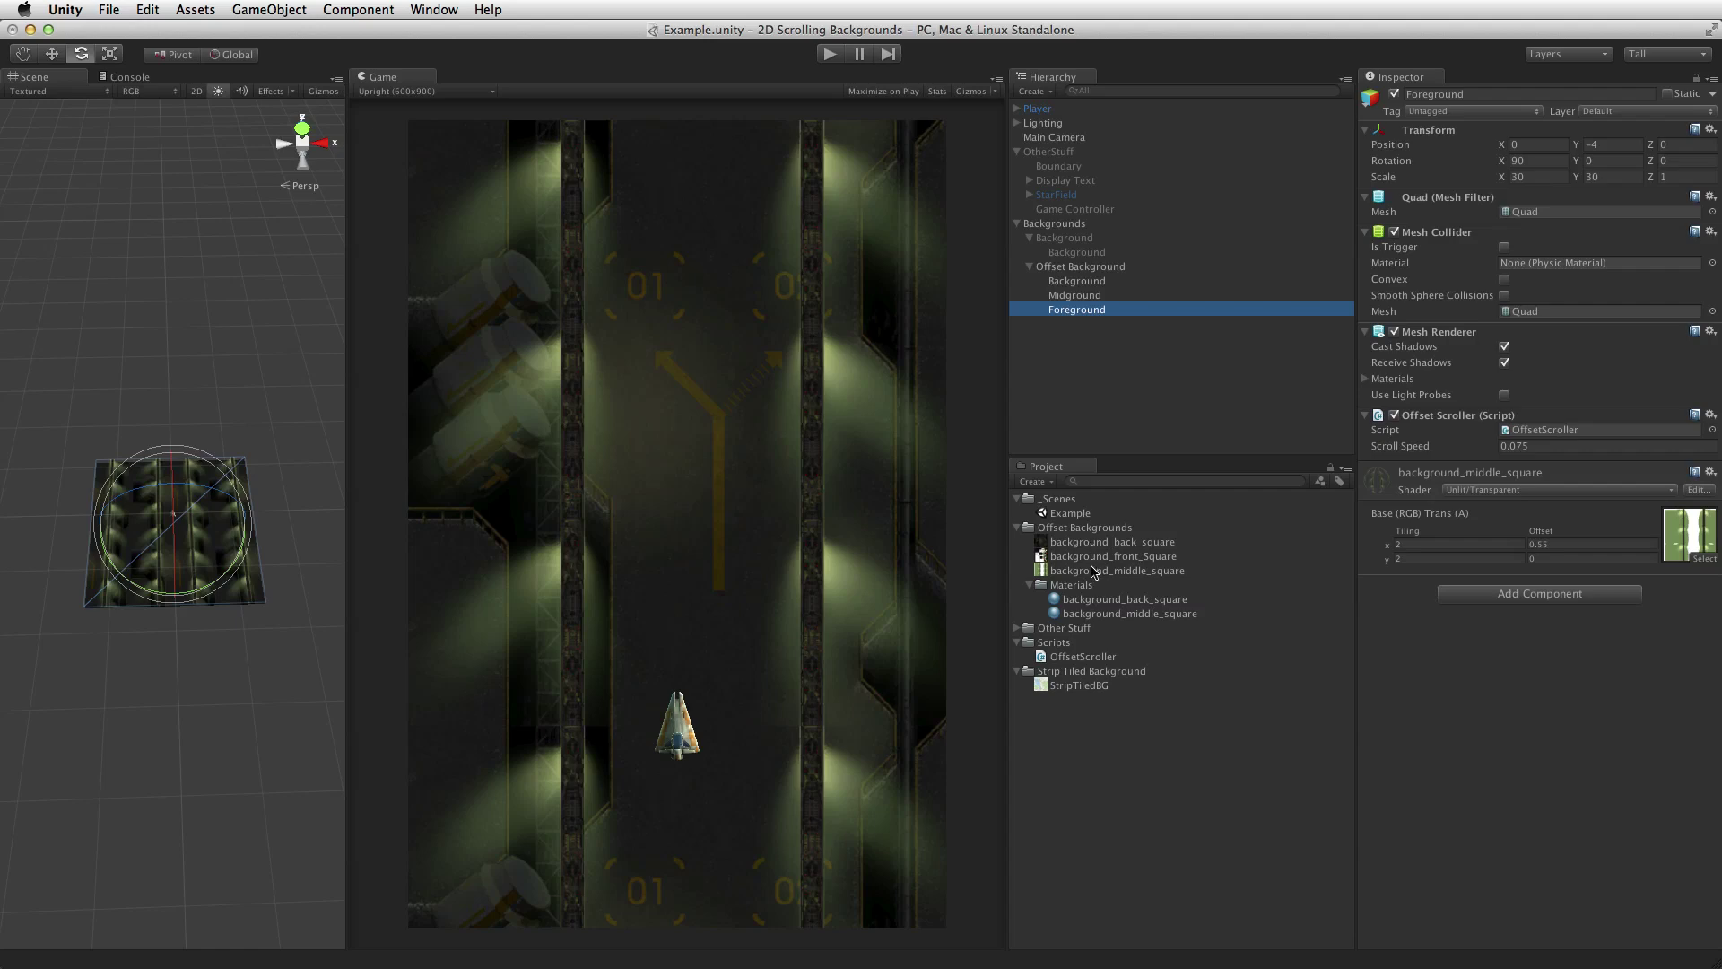
- Apply the background_front_Square texture to Foreground and set its tiling to 2 by 2
drag(1096, 557, 1598, 772)
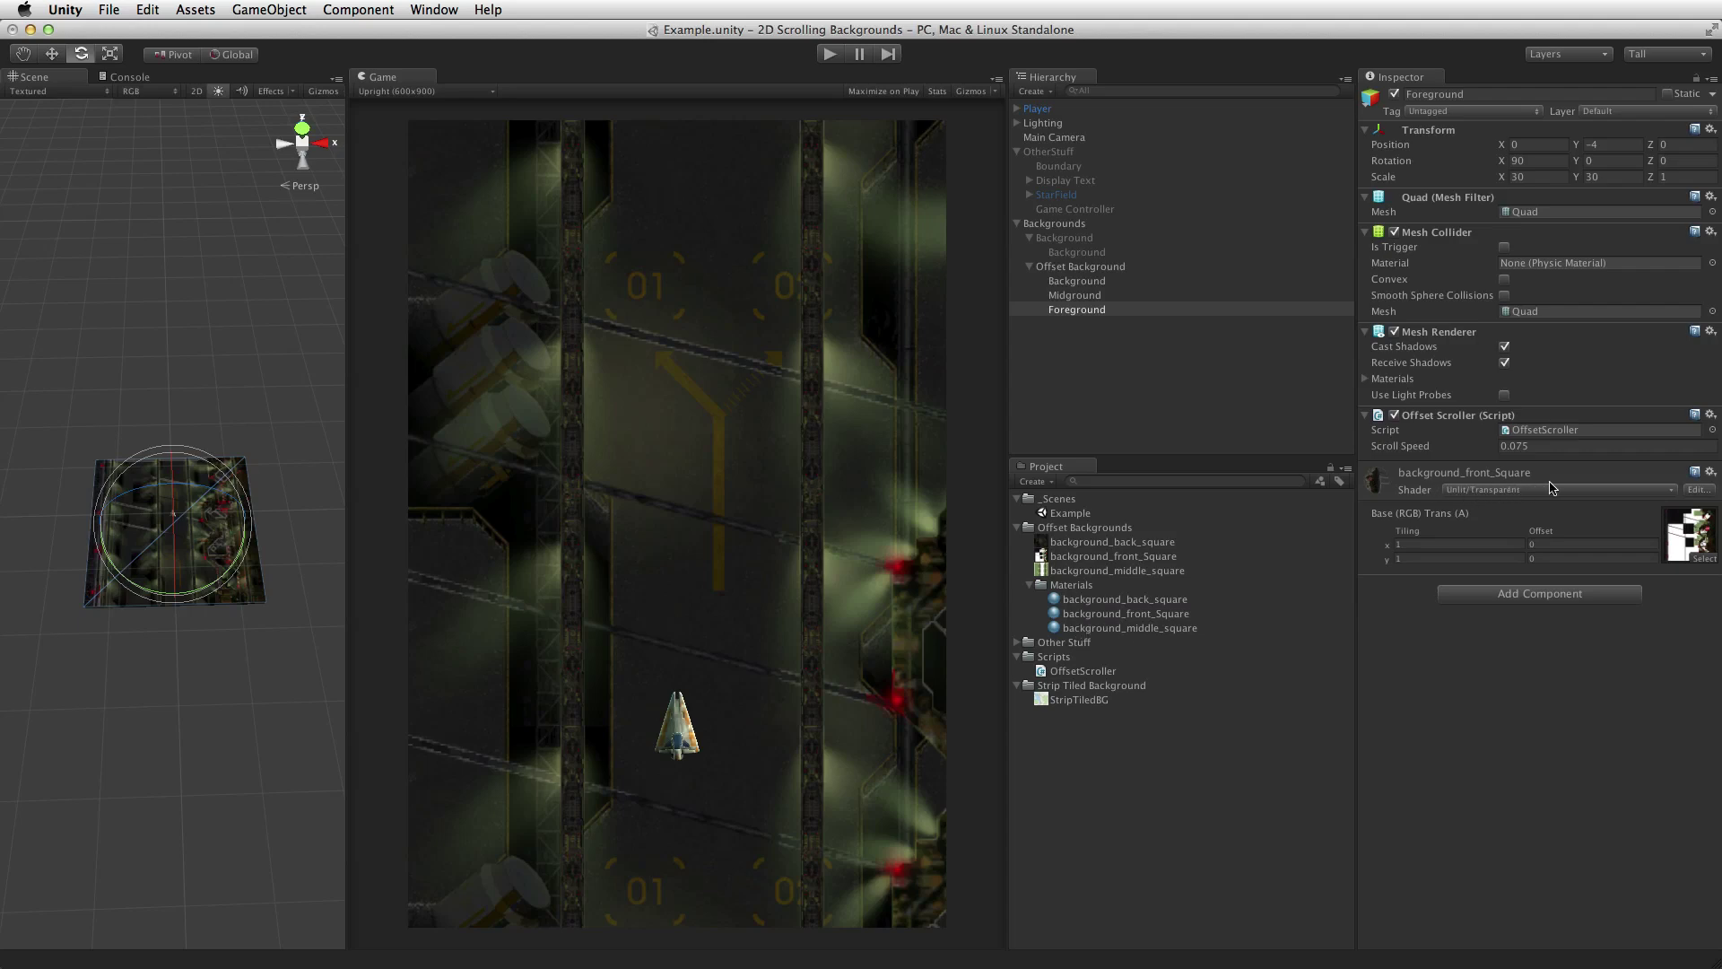
click(1432, 545)
text(2)
key(Tab)
text(2)
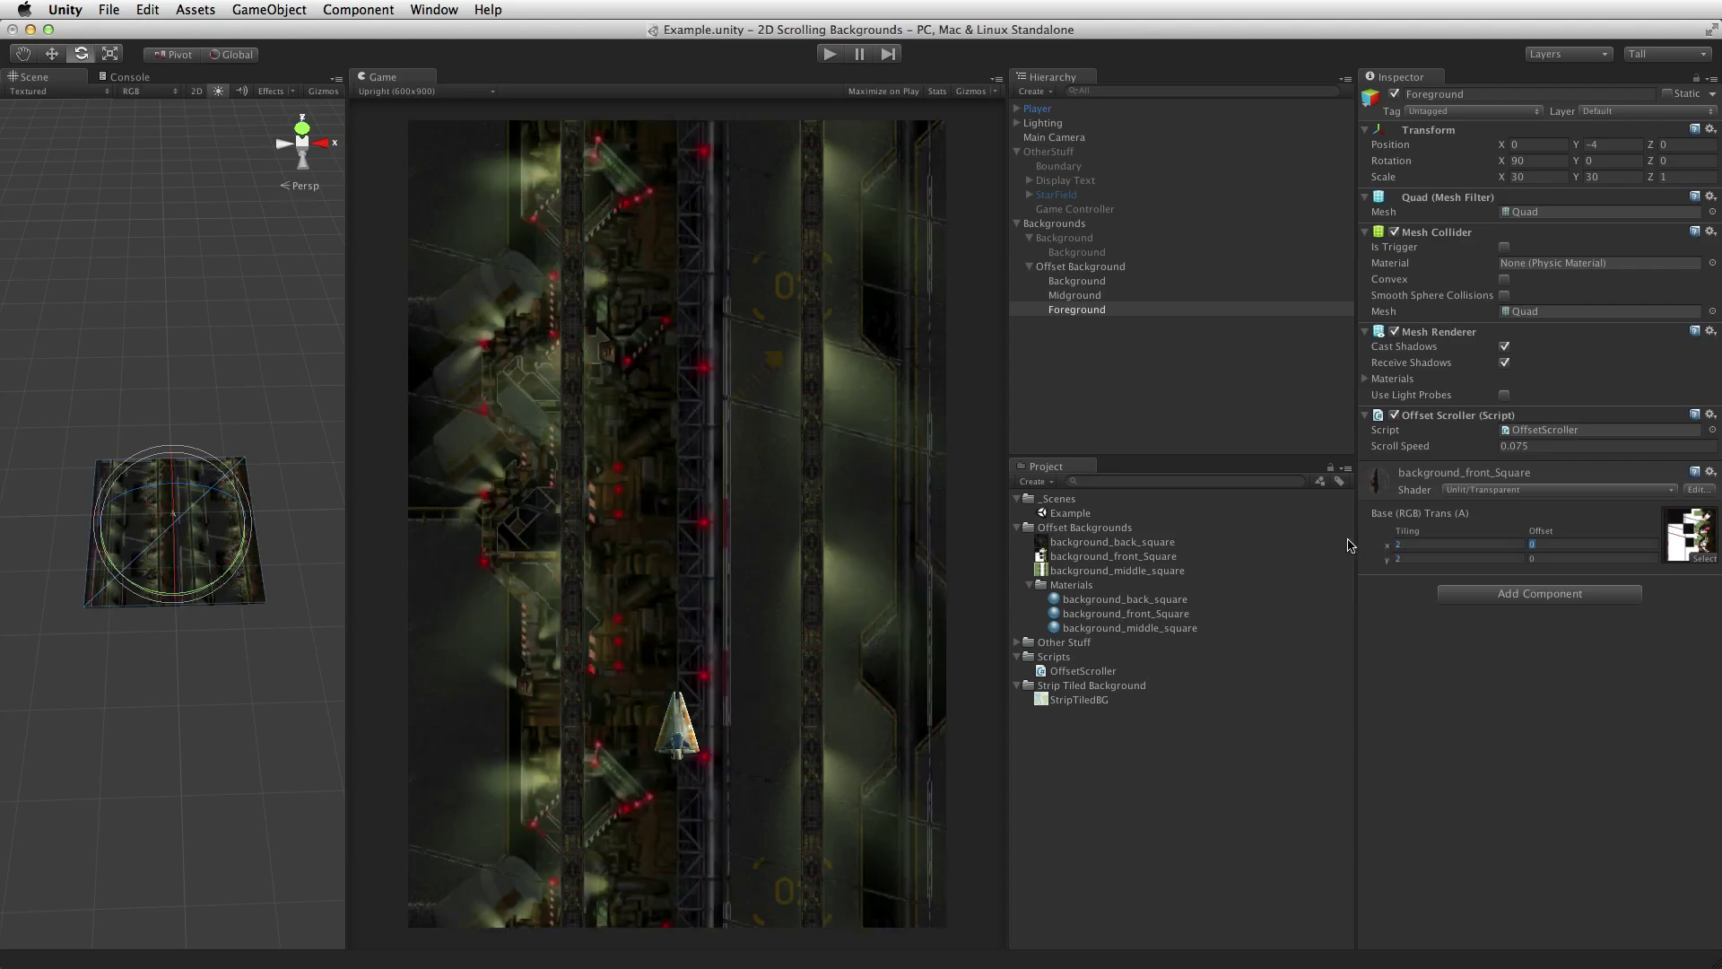
- Try X offsets of 0.5 and 0.455 for the Foreground texture, and settle on 0.445
text(.5)
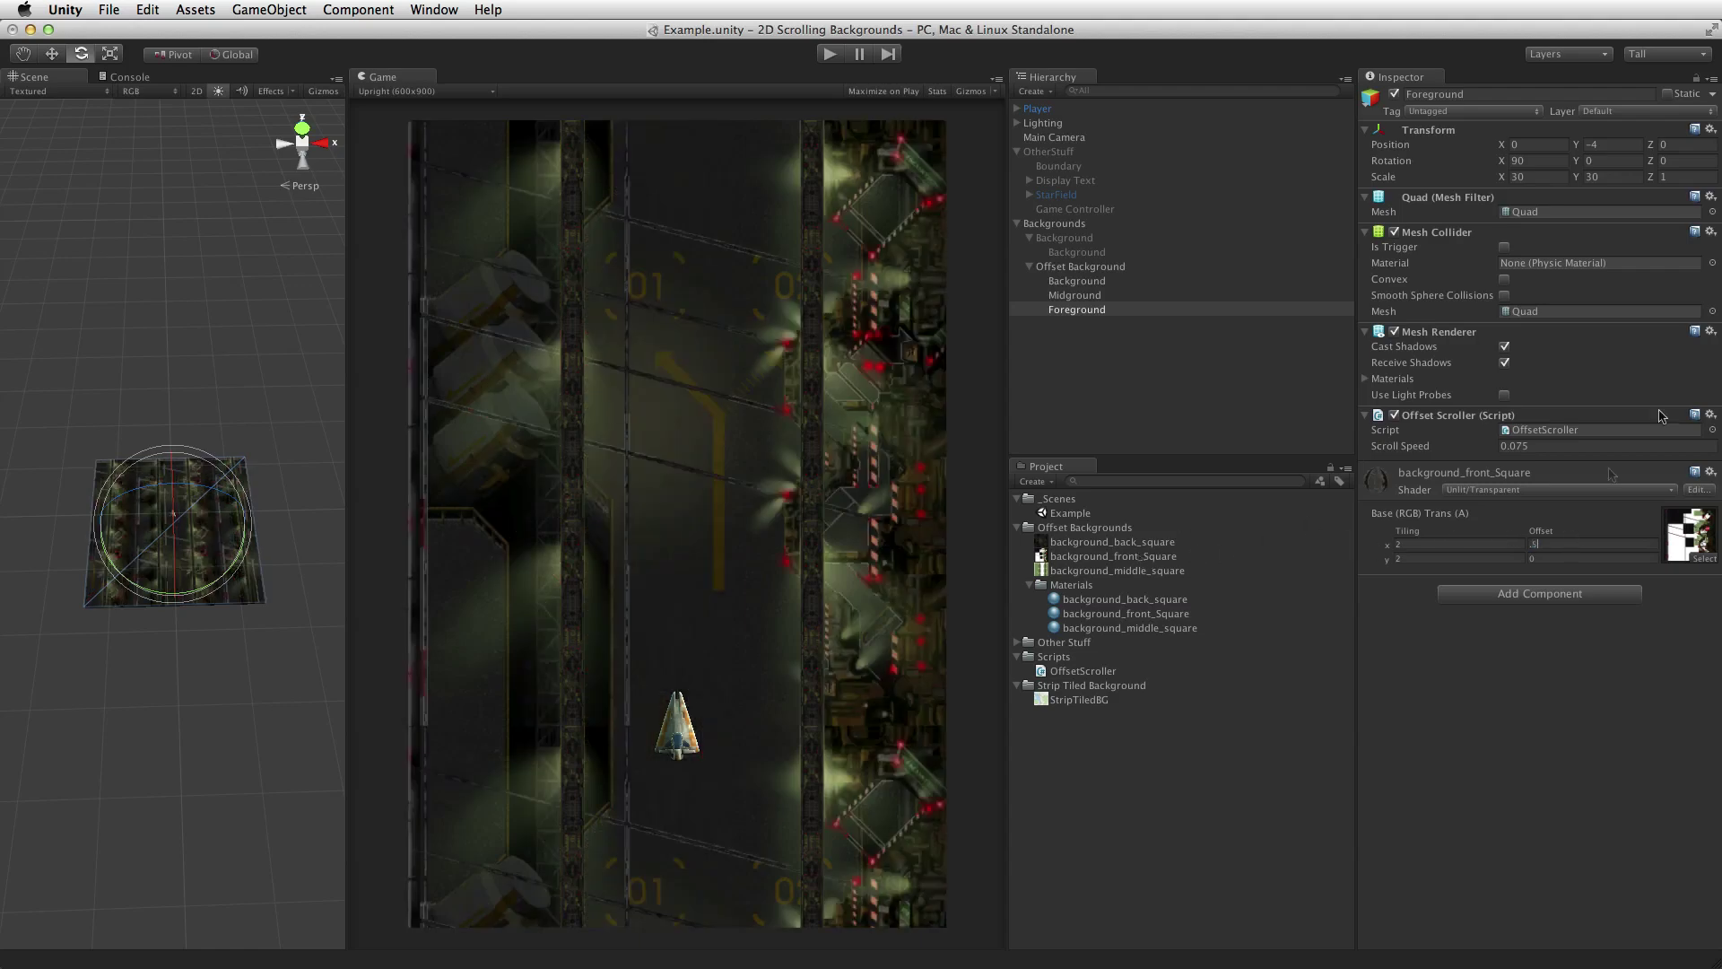
click(1566, 544)
key(BackSpace)
text(455)
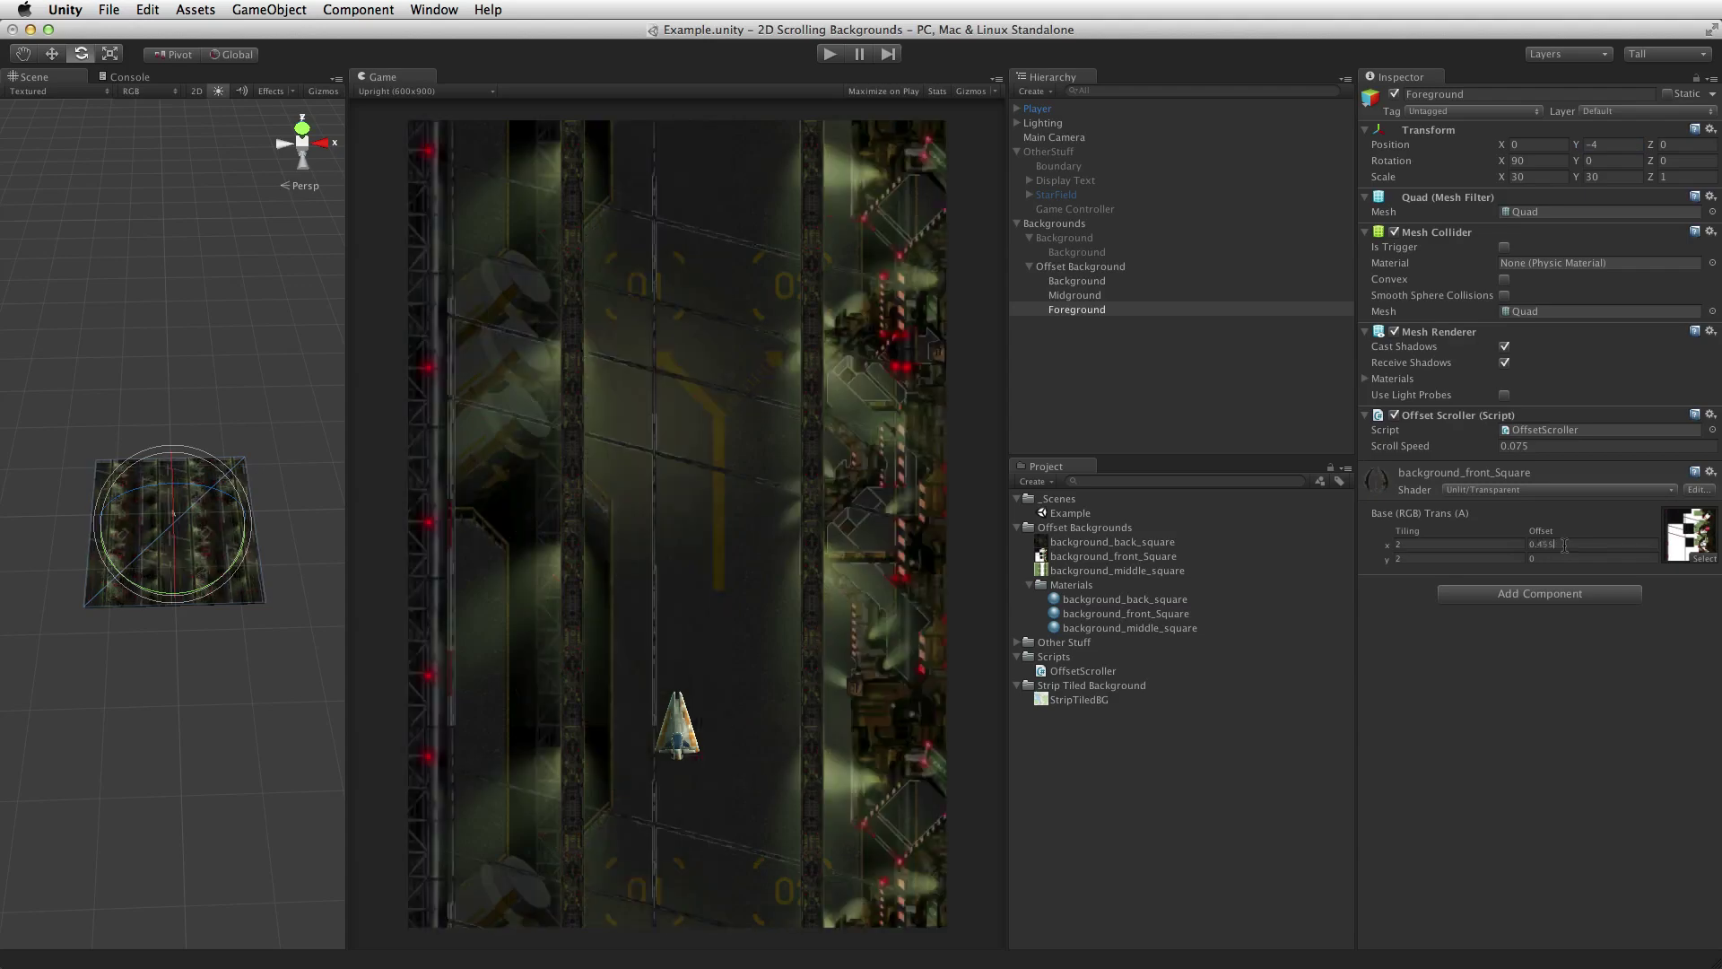
key(BackSpace)
key(BackSpace)
text(45)
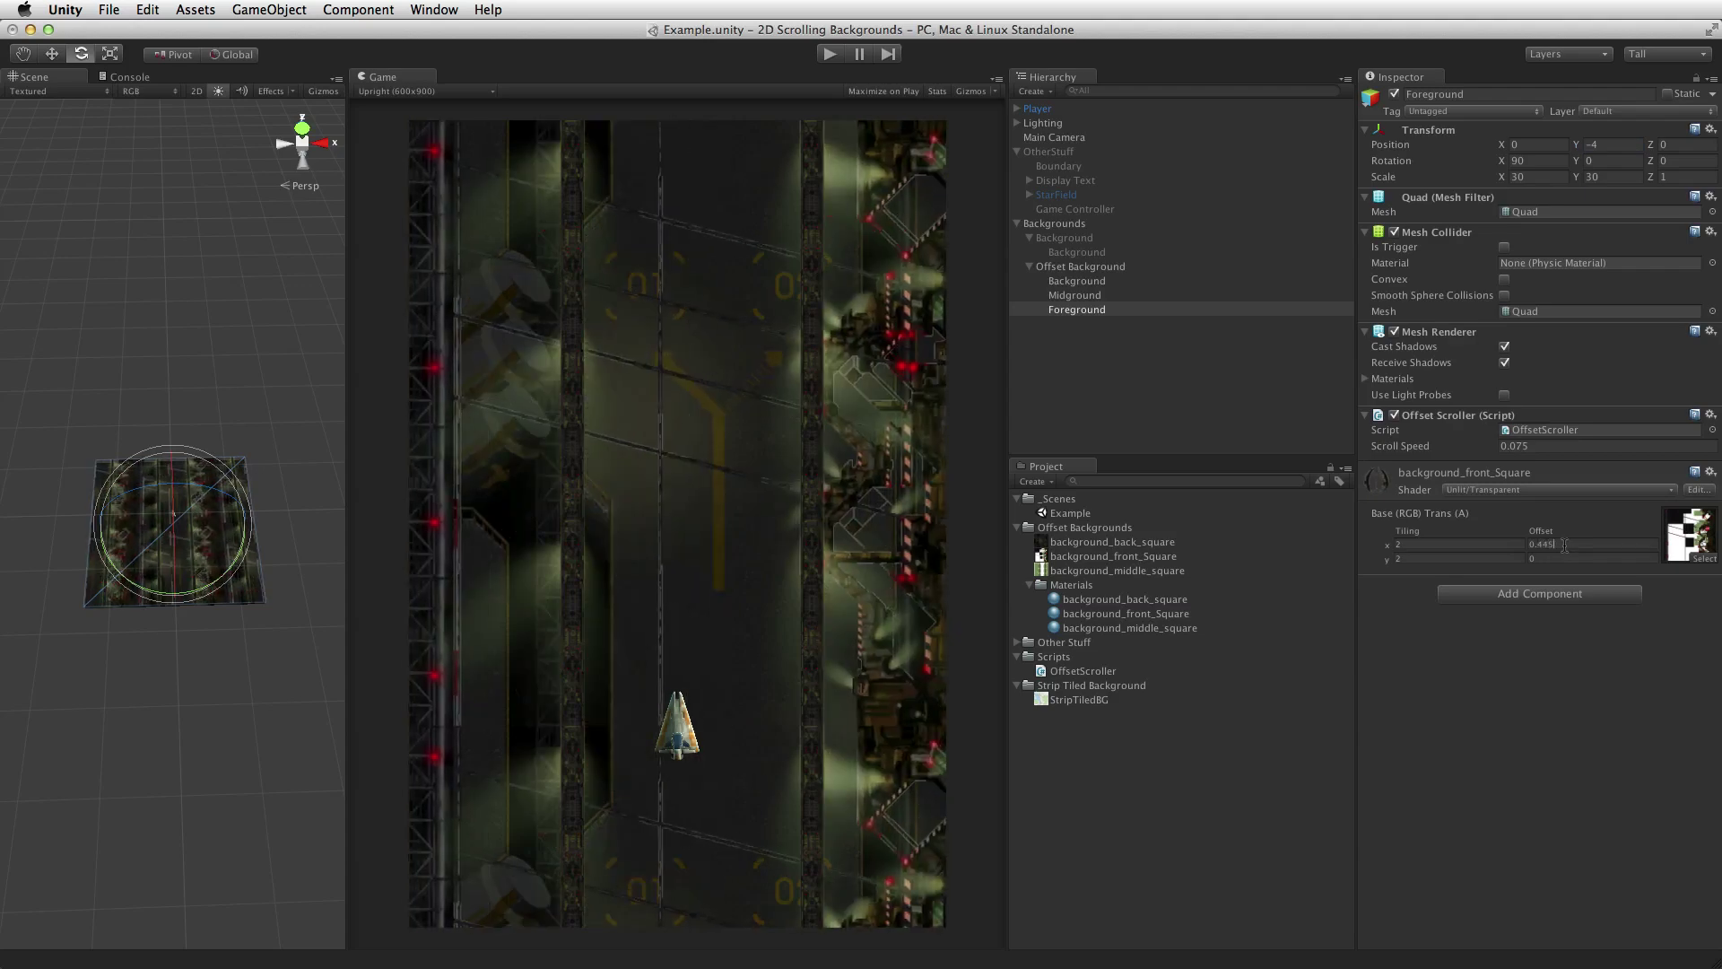
- Set Foreground's Y position to -5
click(1615, 144)
text(-4)
key(BackSpace)
text(5)
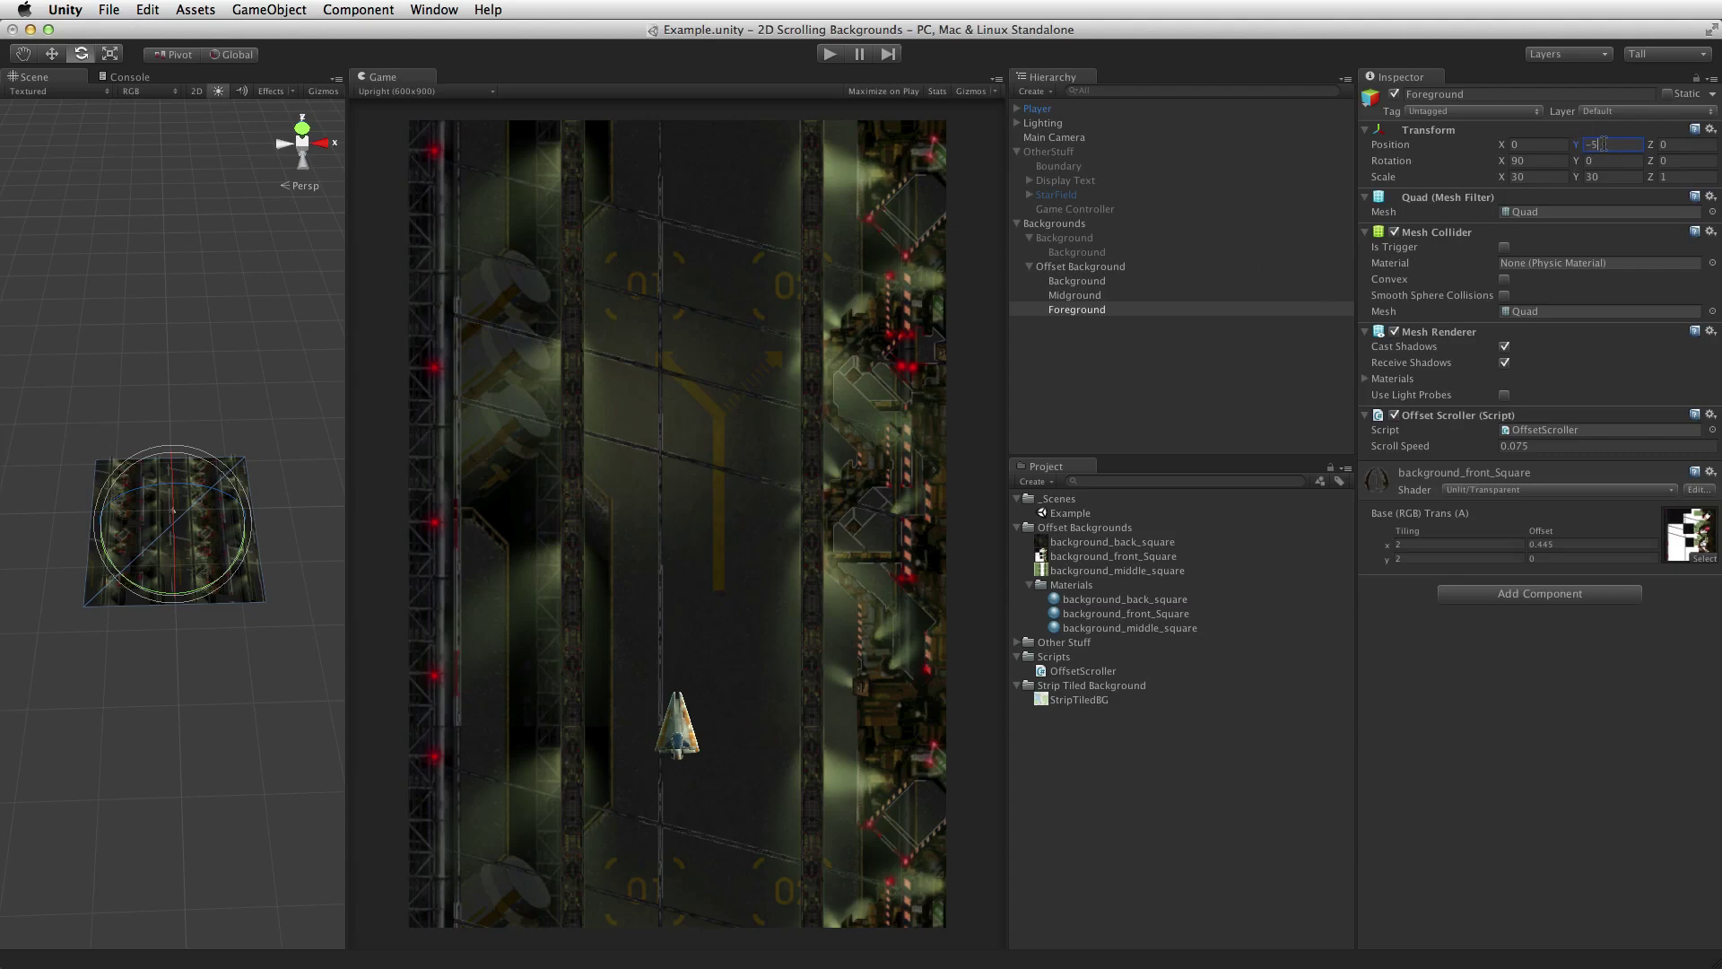
- Set Foreground's Y position to -3 and its Offset Scroller scroll speed to 0.1
key(BackSpace)
text(3)
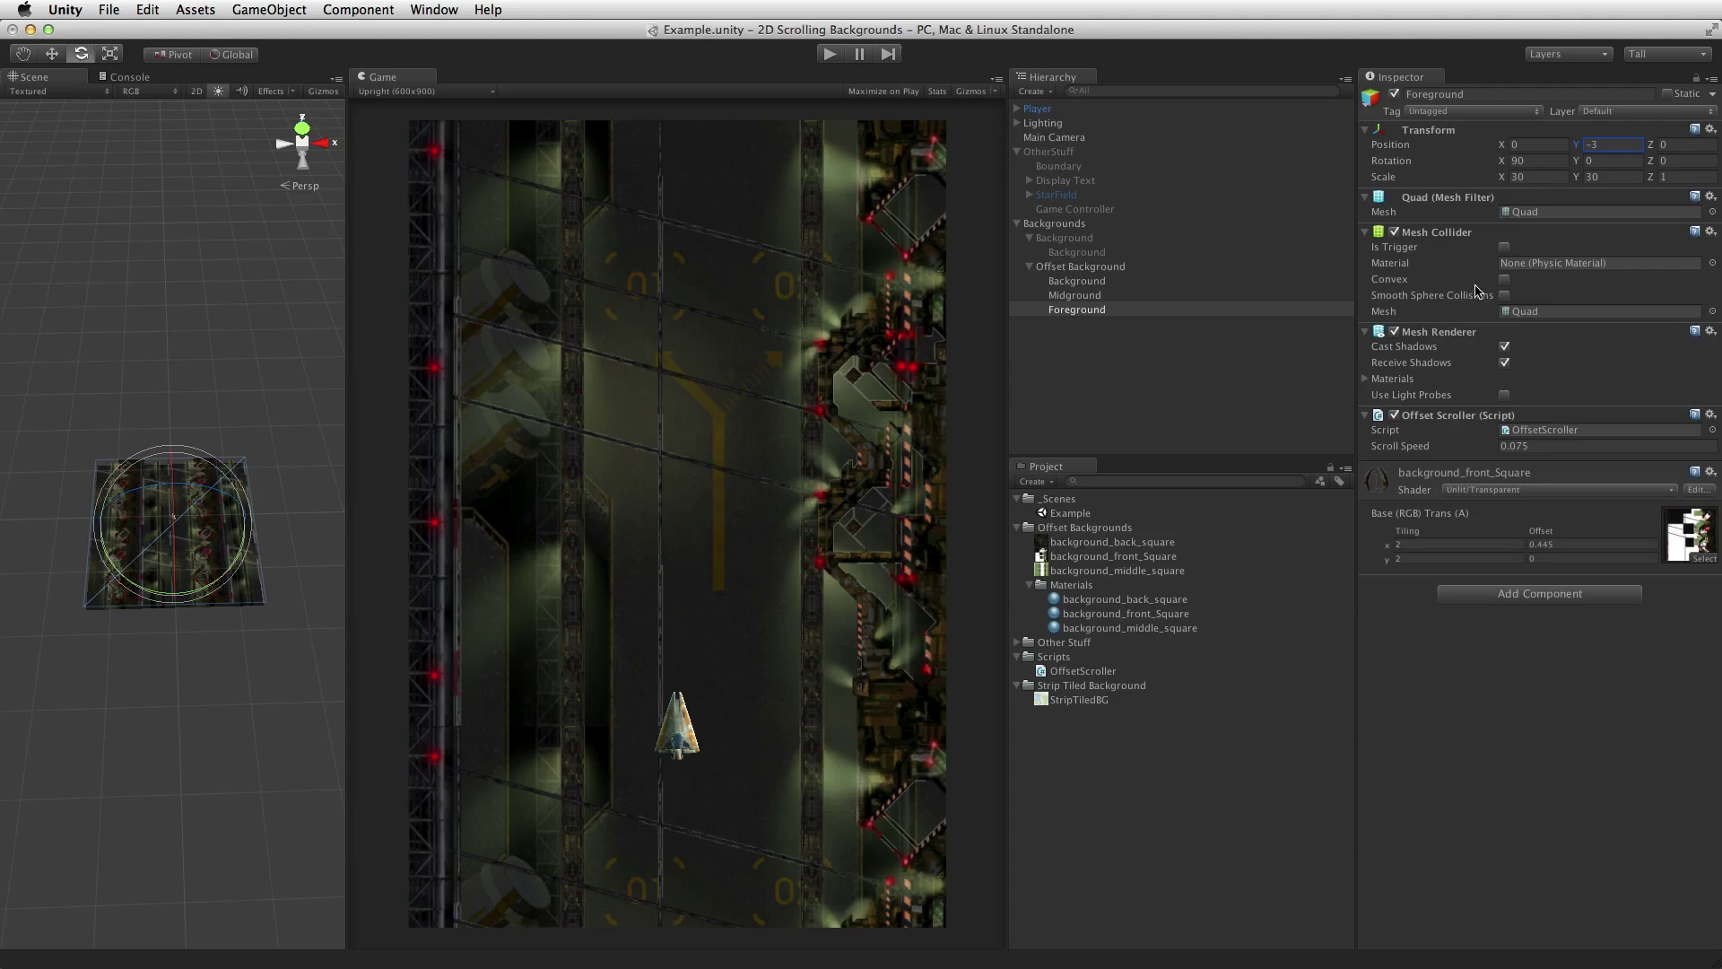
click(1589, 375)
double_click(1511, 445)
text(1)
- Play the scene and fly the ship around while firing to check the layered background scrolling, and stop playback
key(super+p)
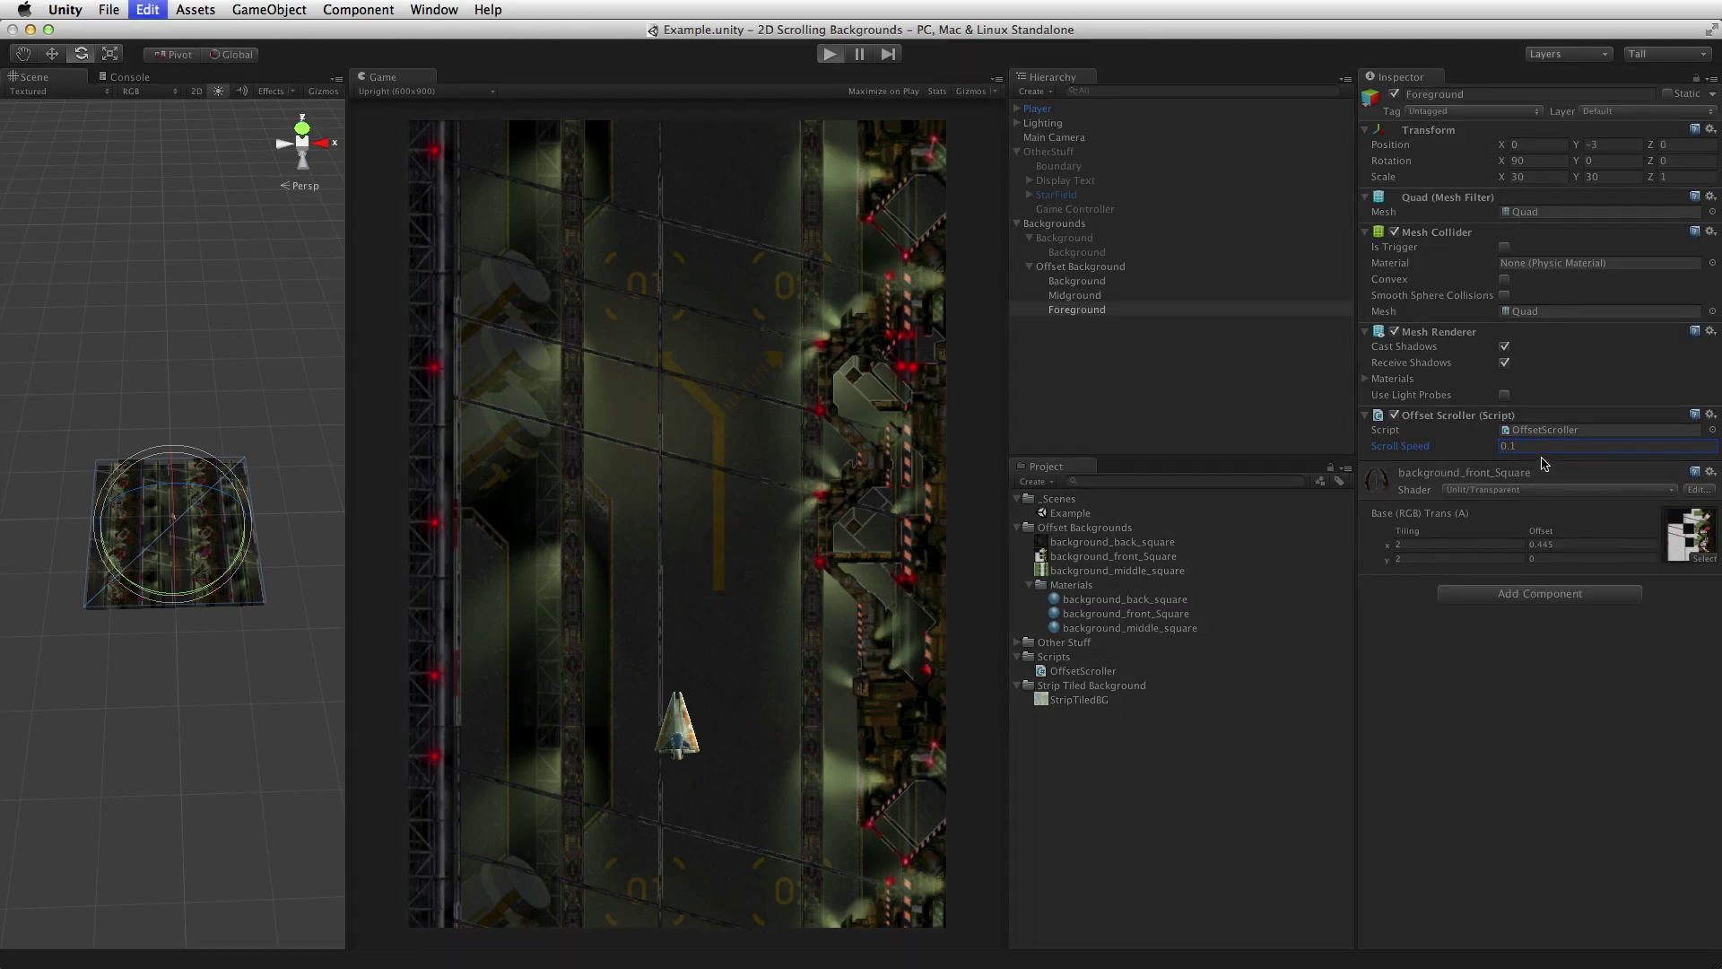
key(Left)
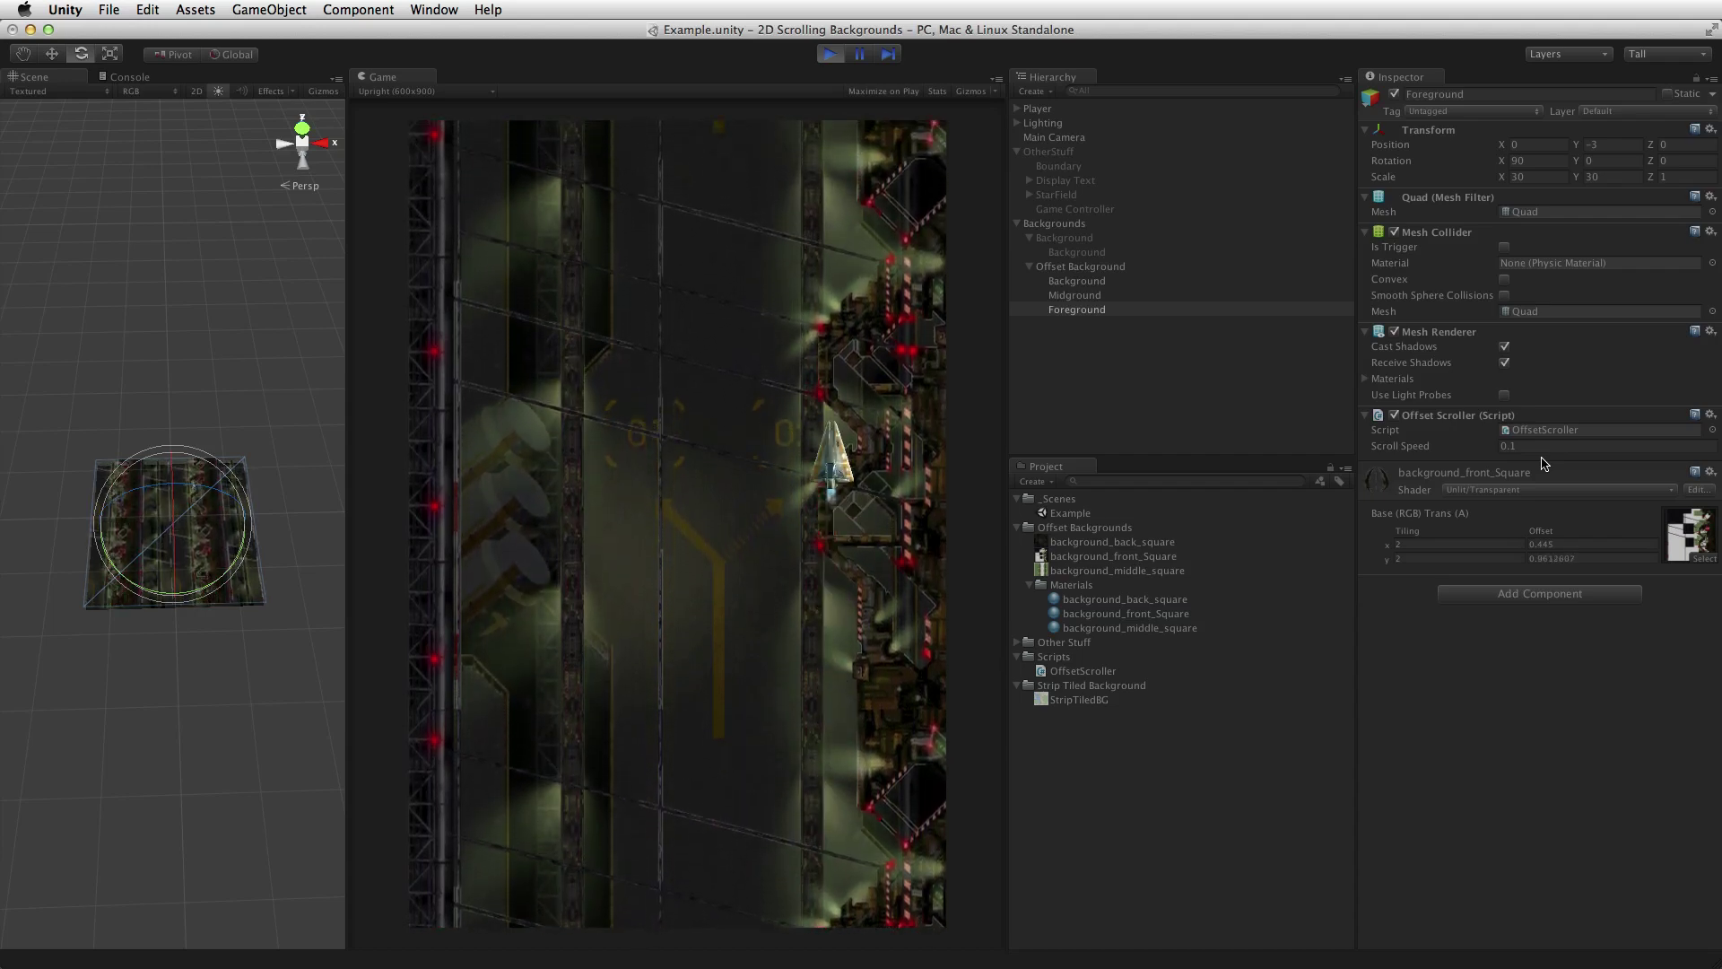
click(1535, 489)
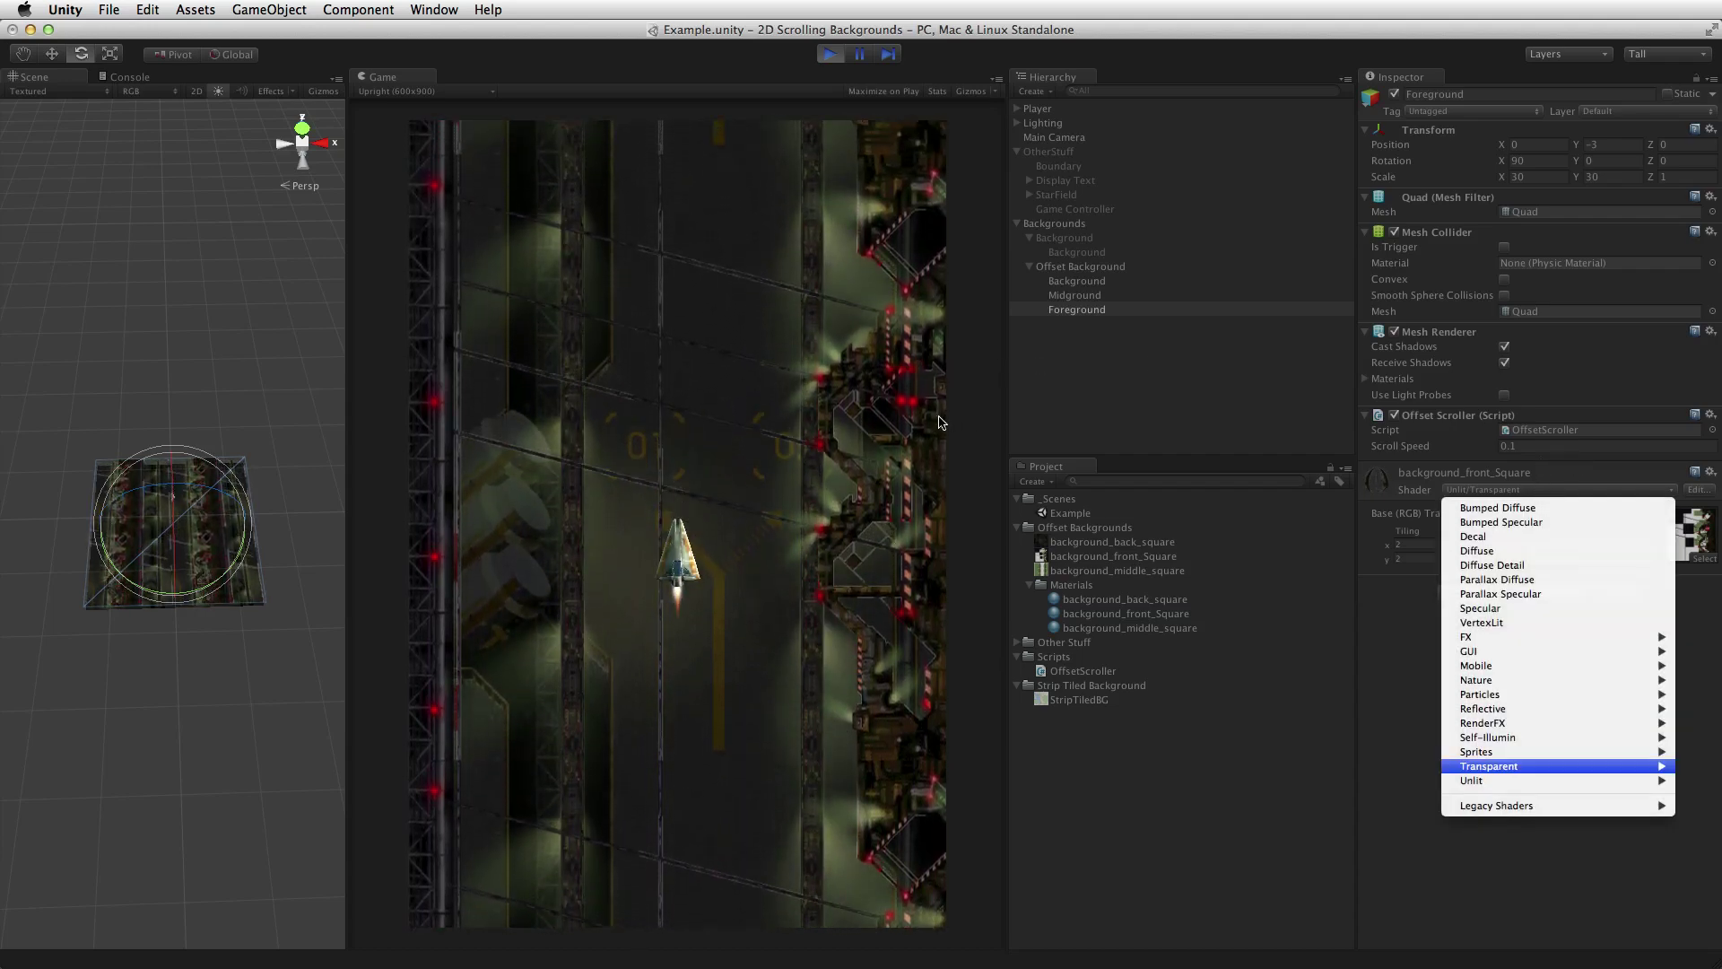
click(792, 480)
click(790, 489)
key(Right)
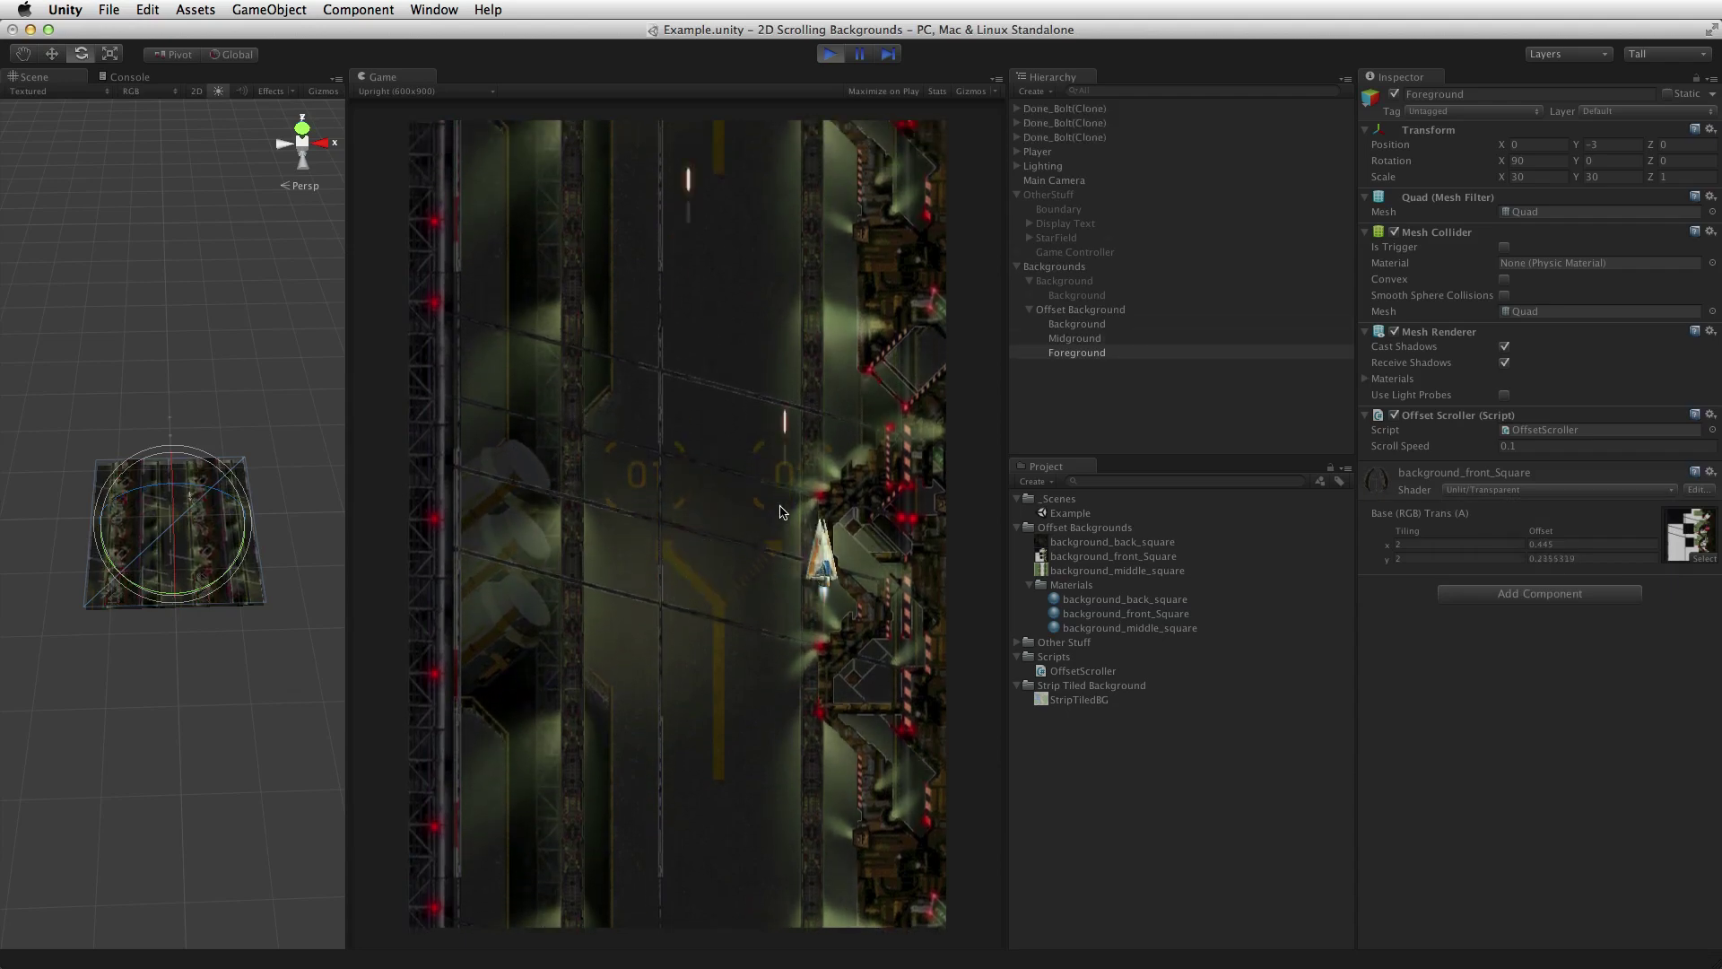
key(Down)
key(Left)
key(Down)
click(780, 512)
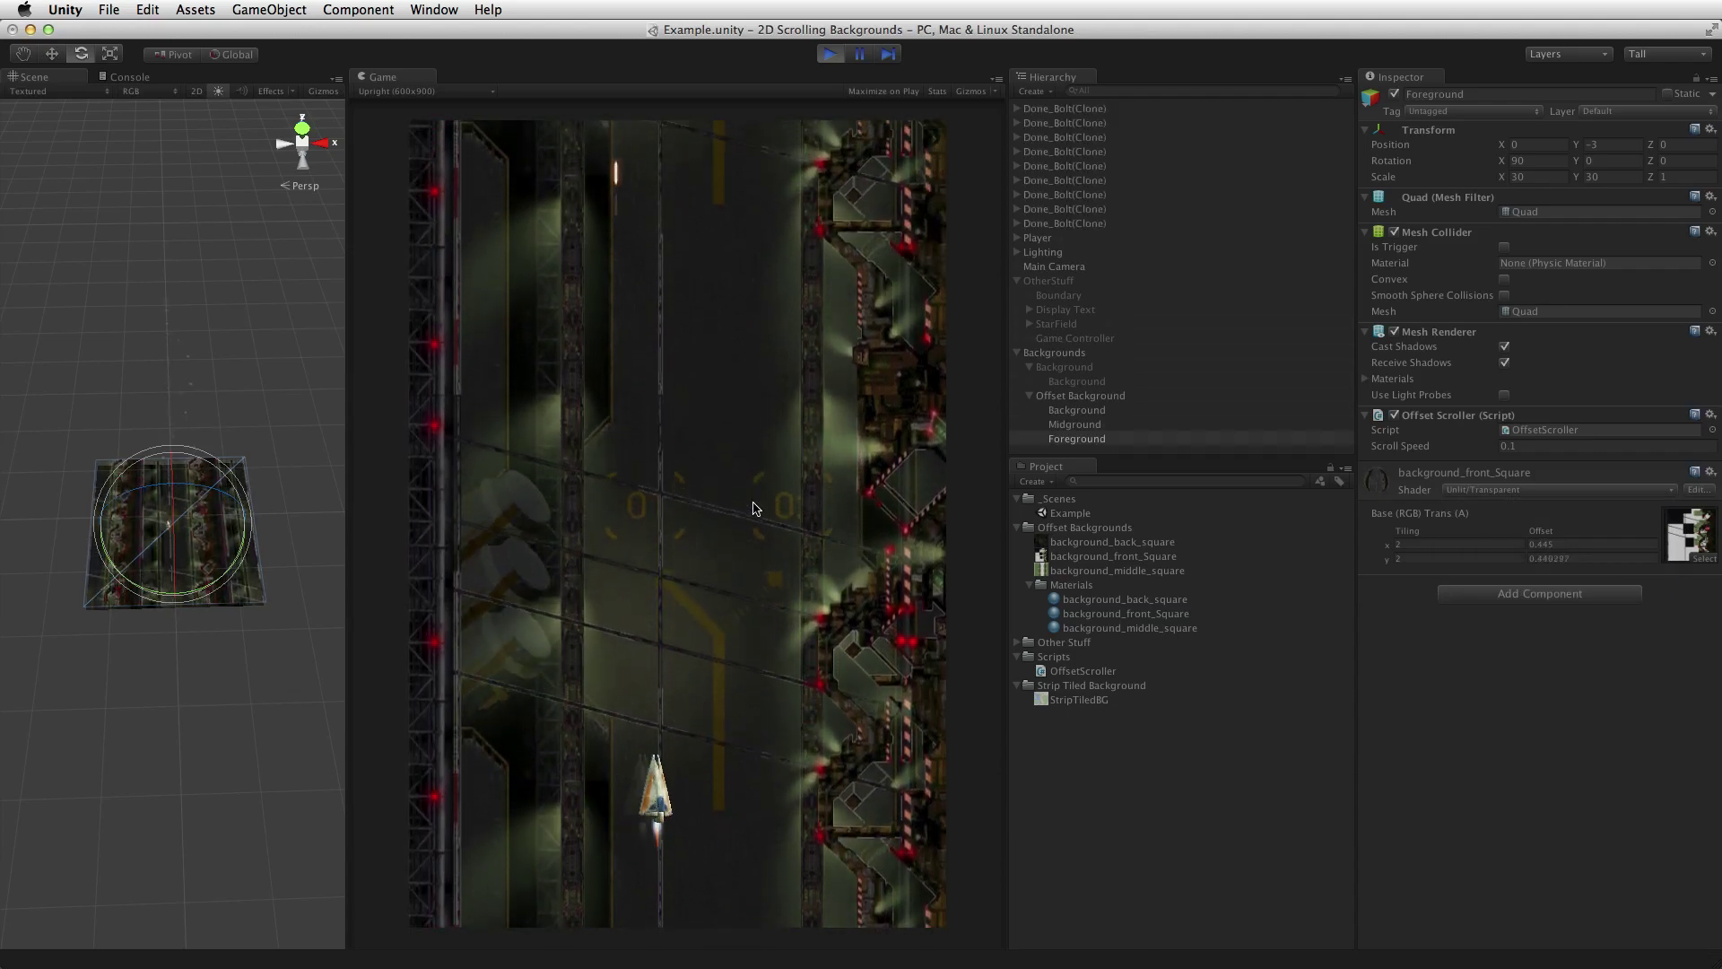
key(Right)
click(753, 508)
key(Left)
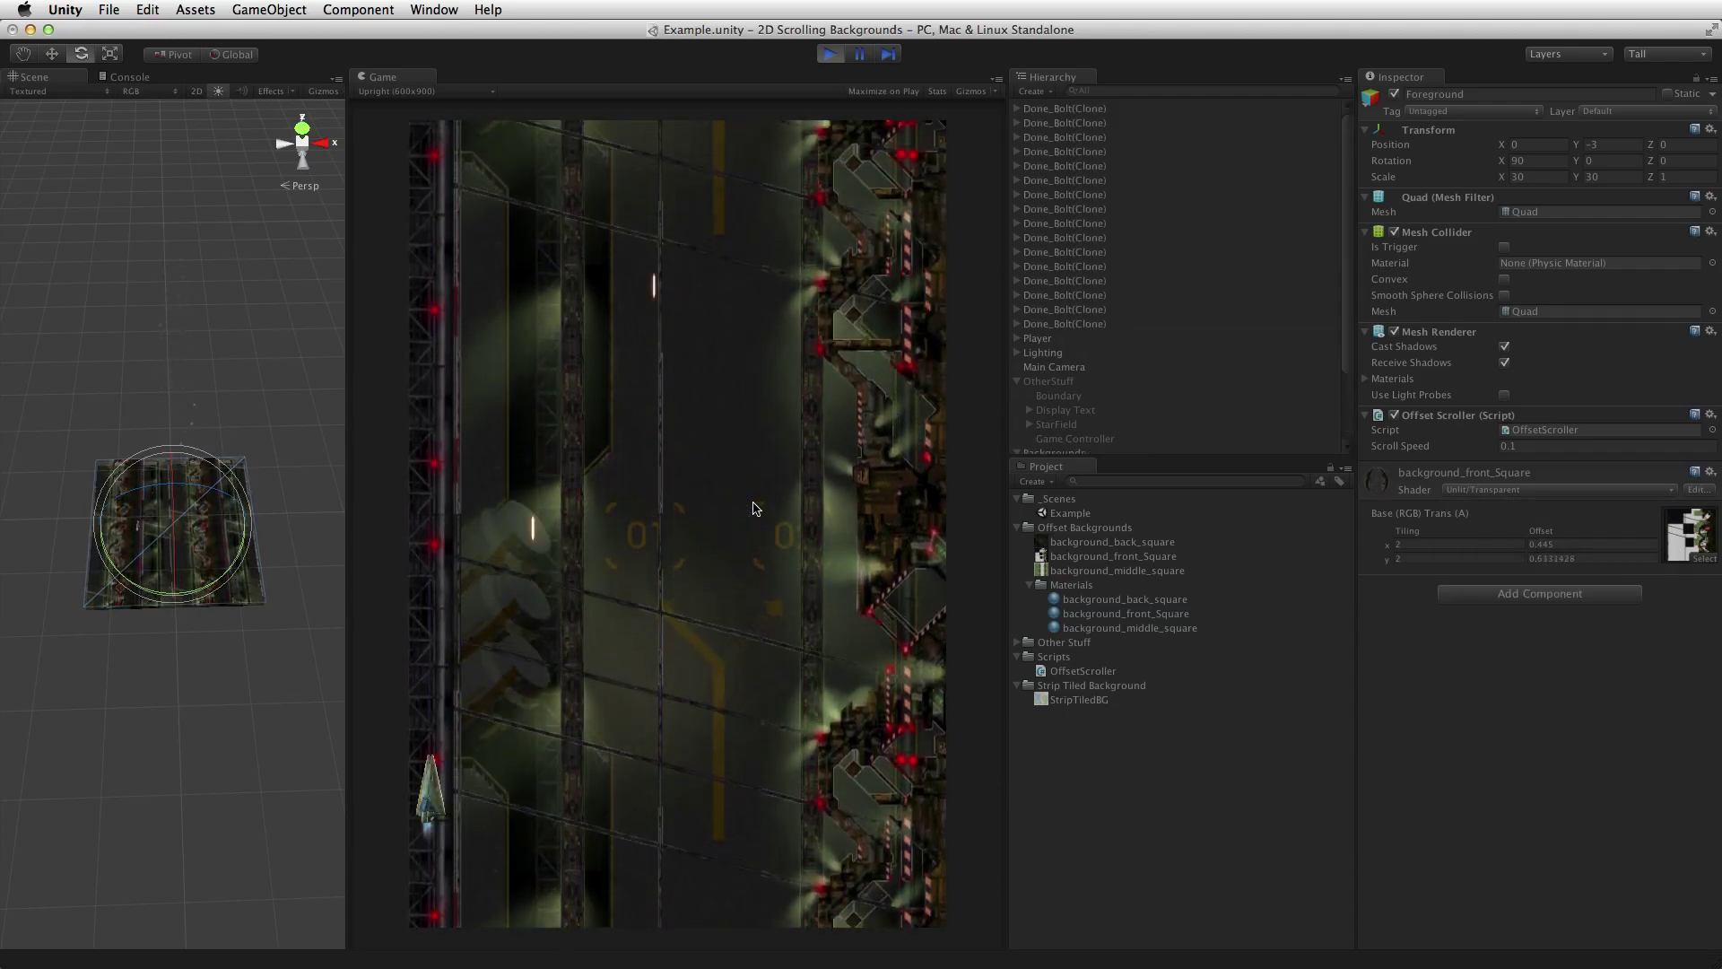
key(Right)
click(753, 508)
key(Left)
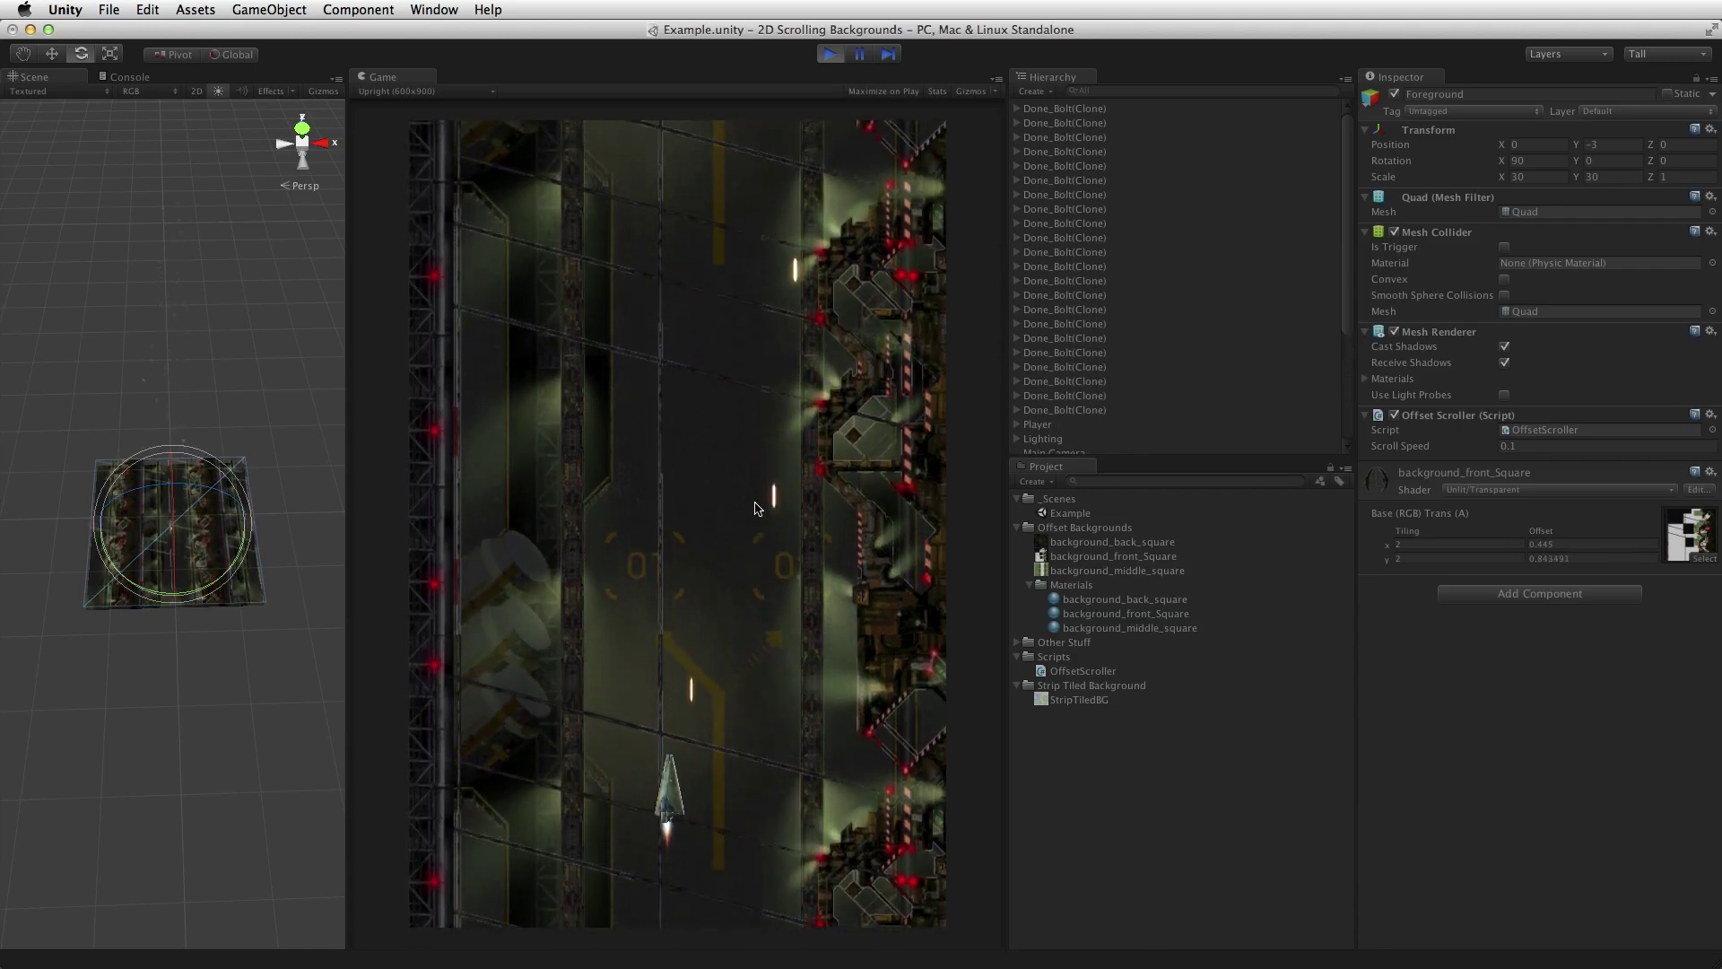
key(Left)
click(756, 508)
key(Right)
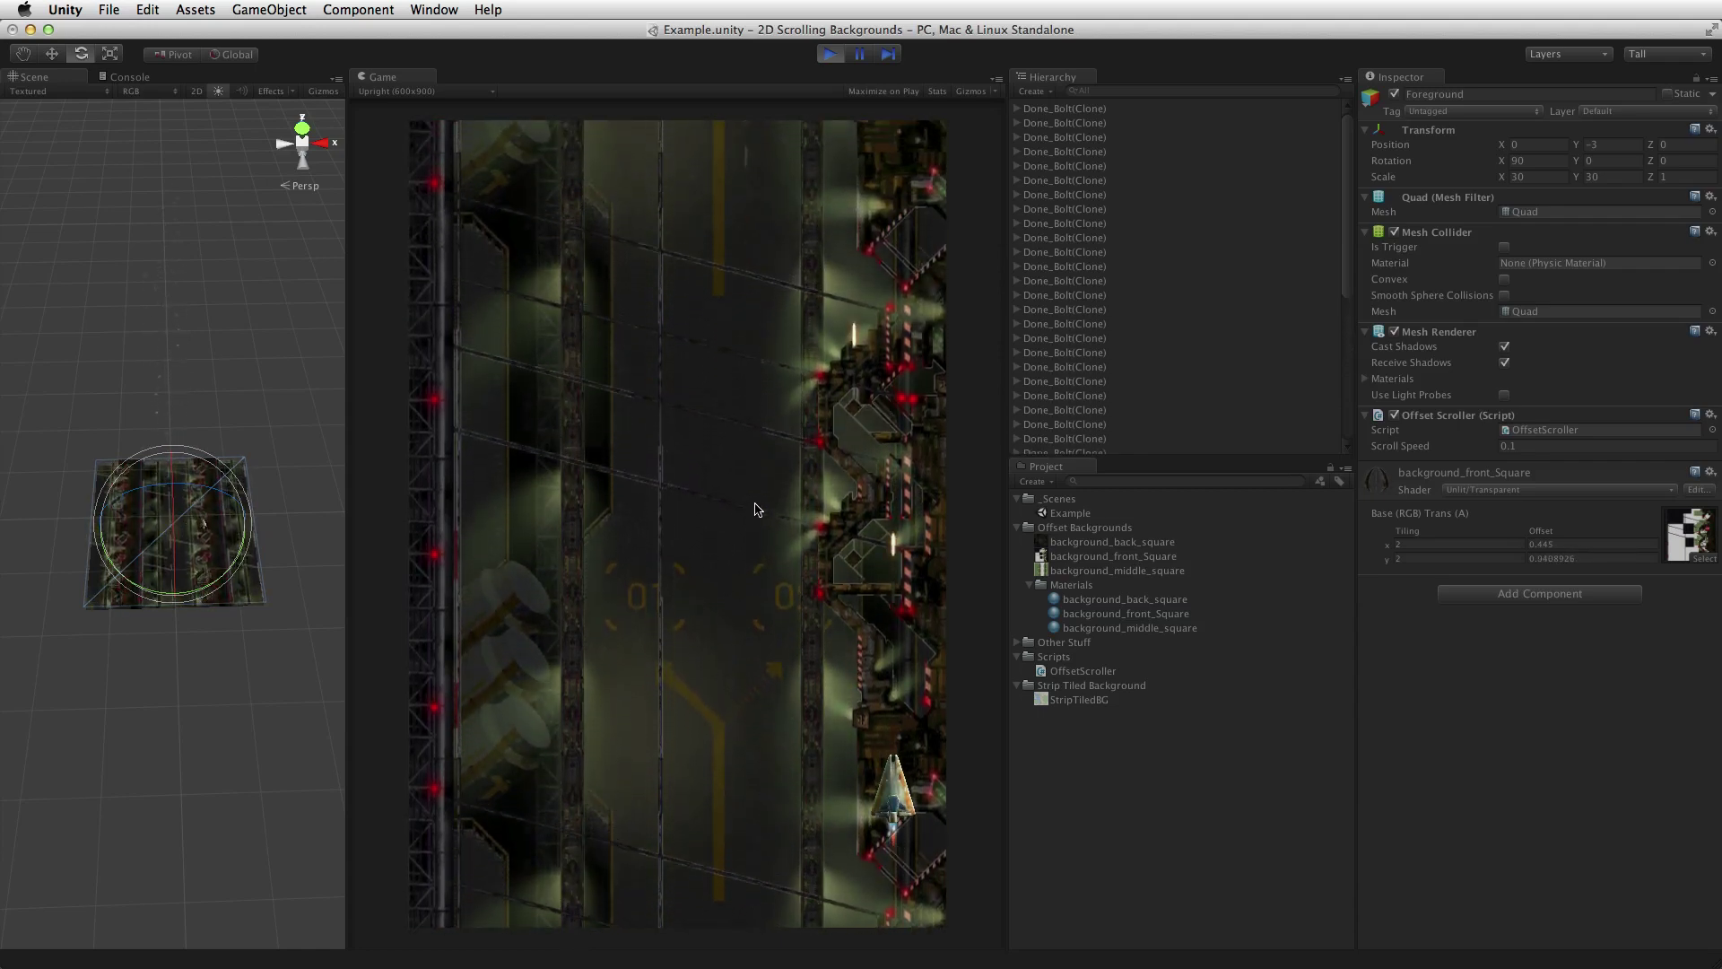
key(Right)
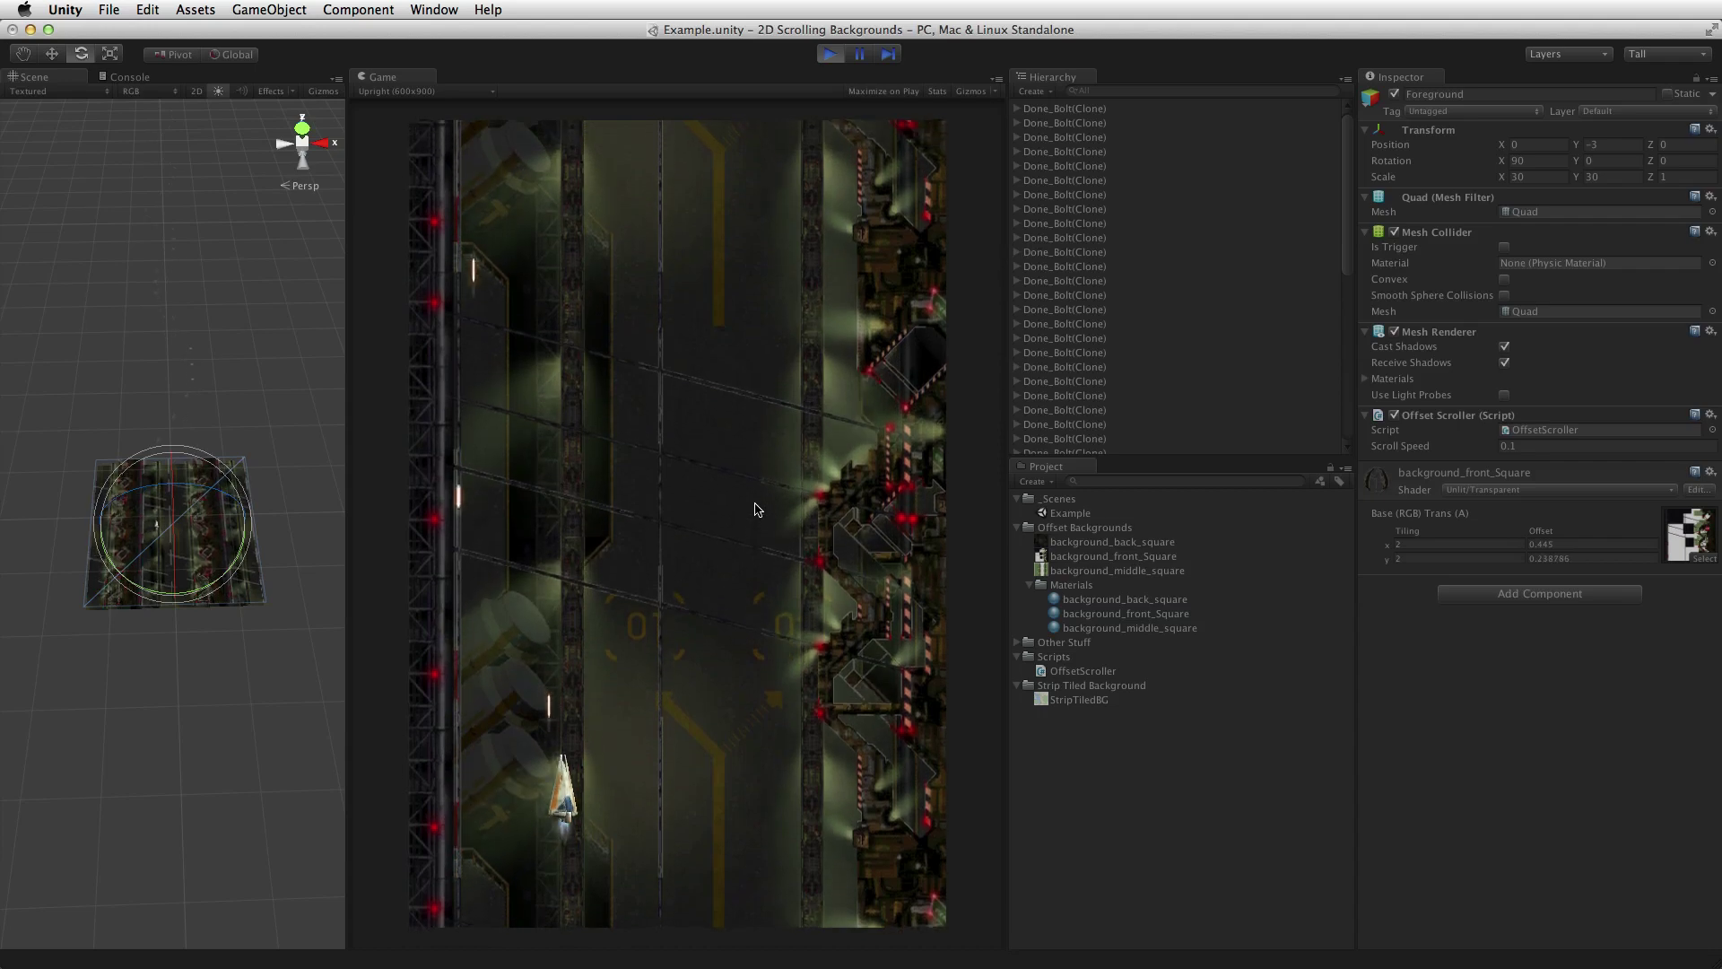
key(Left)
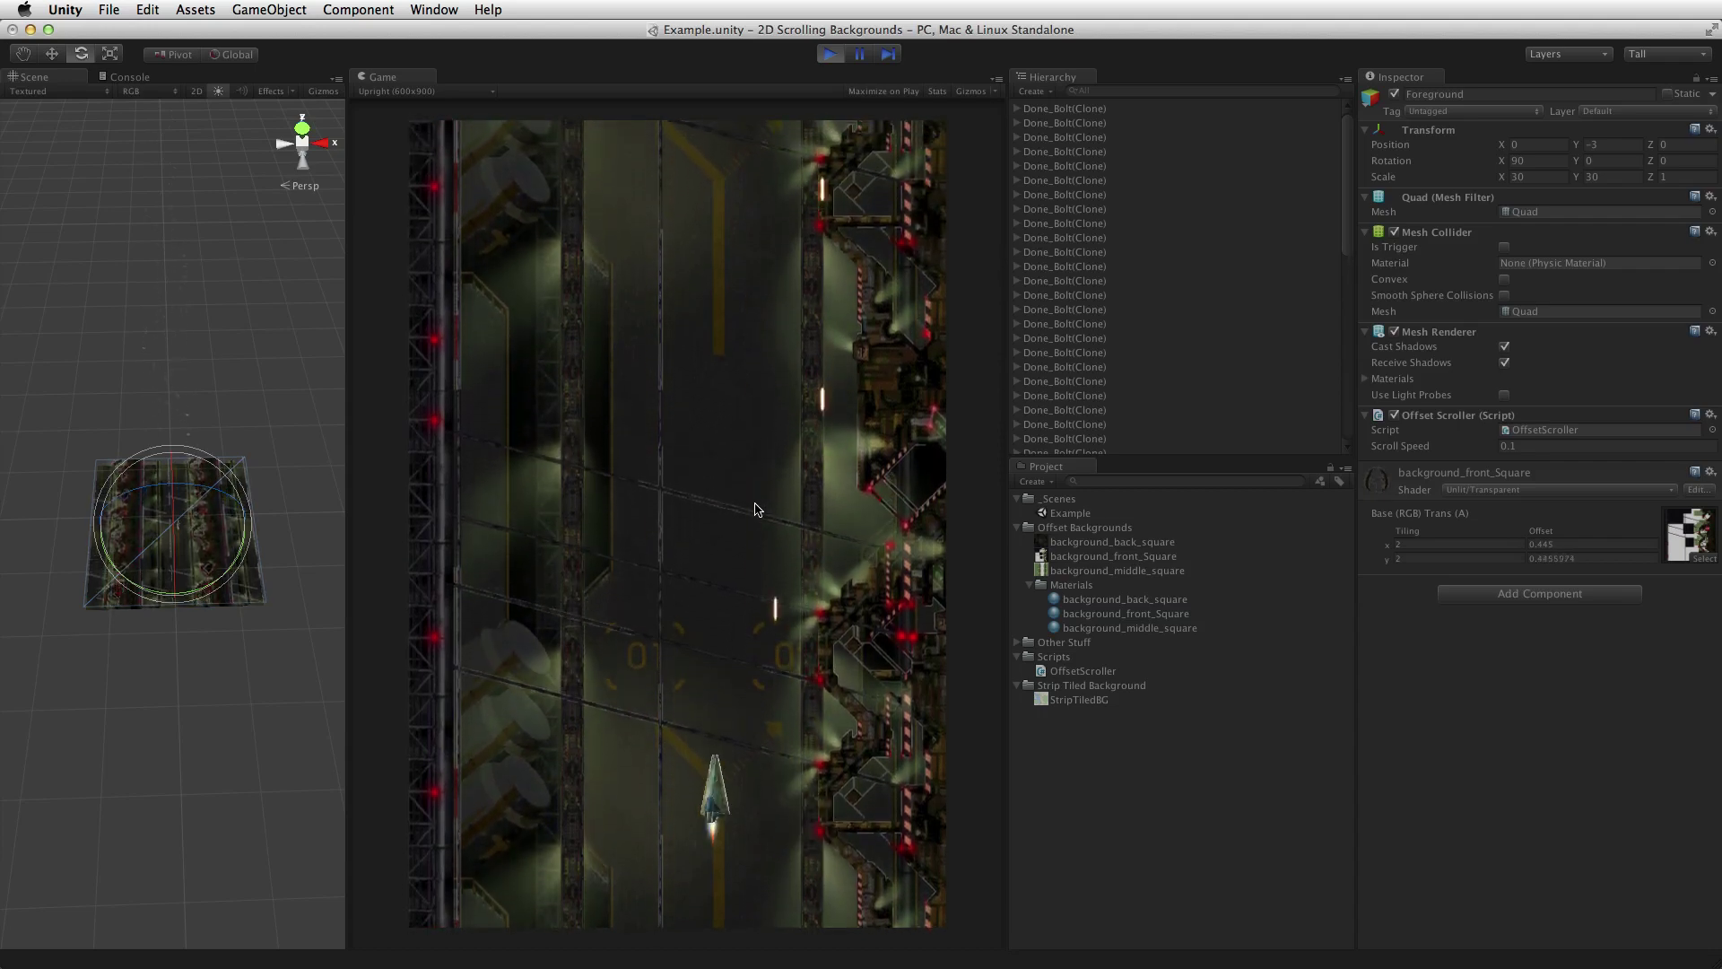
key(Right)
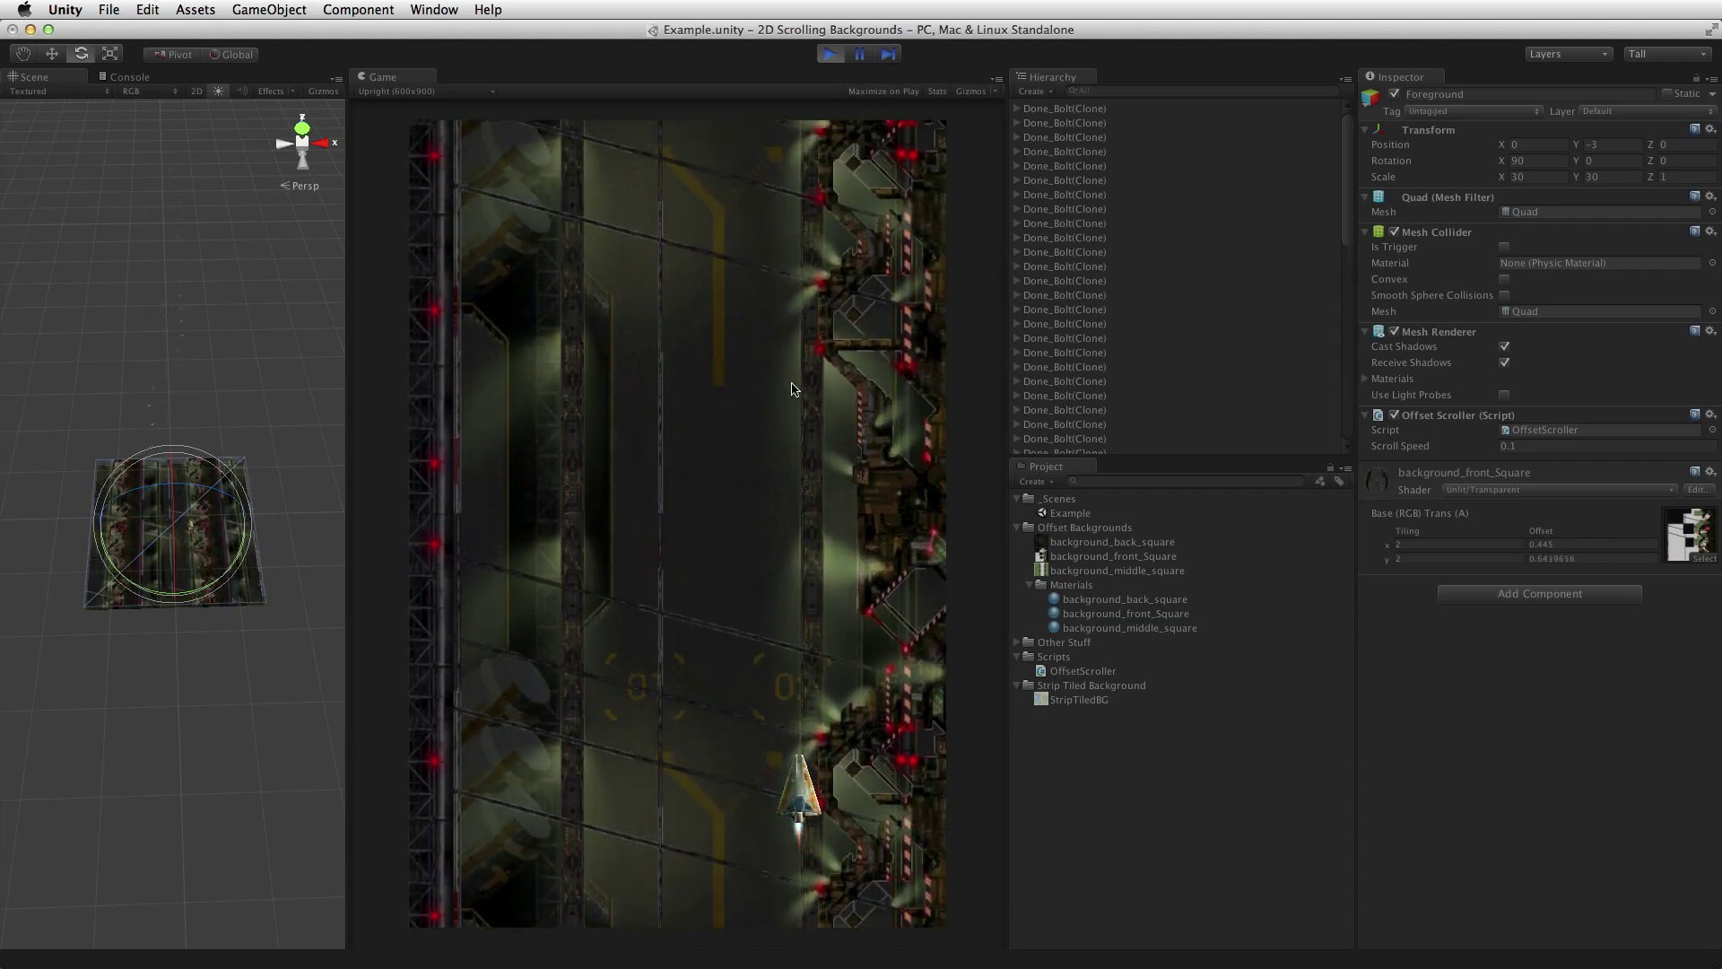
key(super+p)
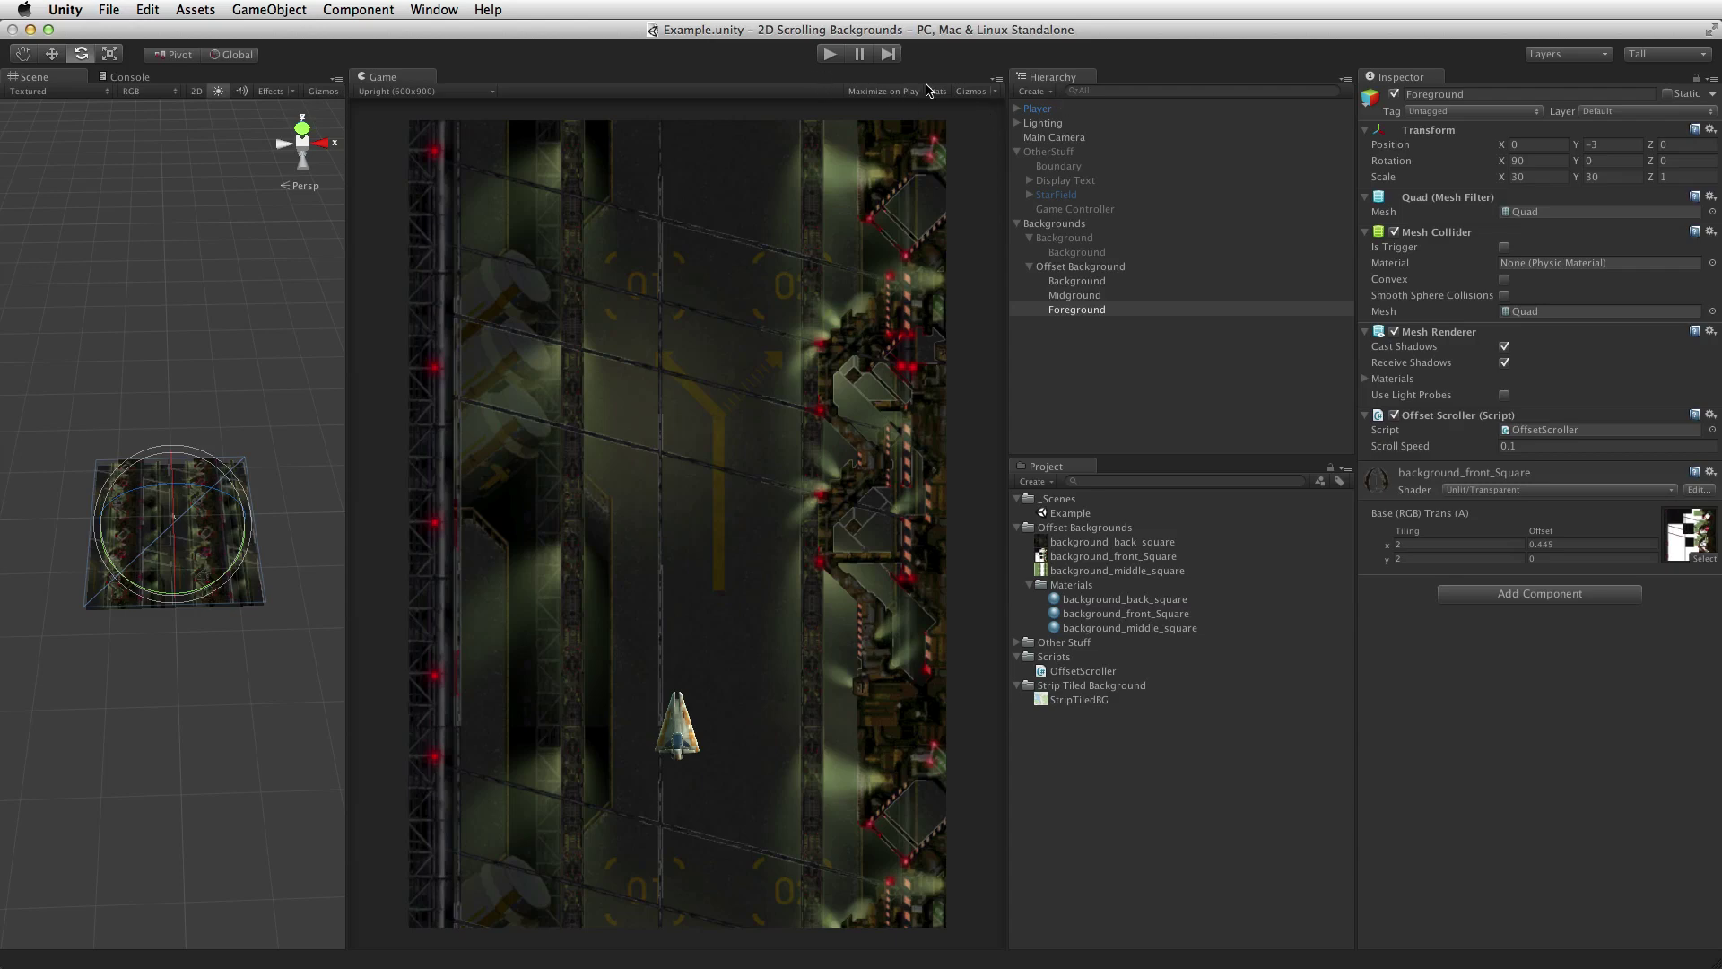
- Deactivate the Offset Background object
click(1082, 267)
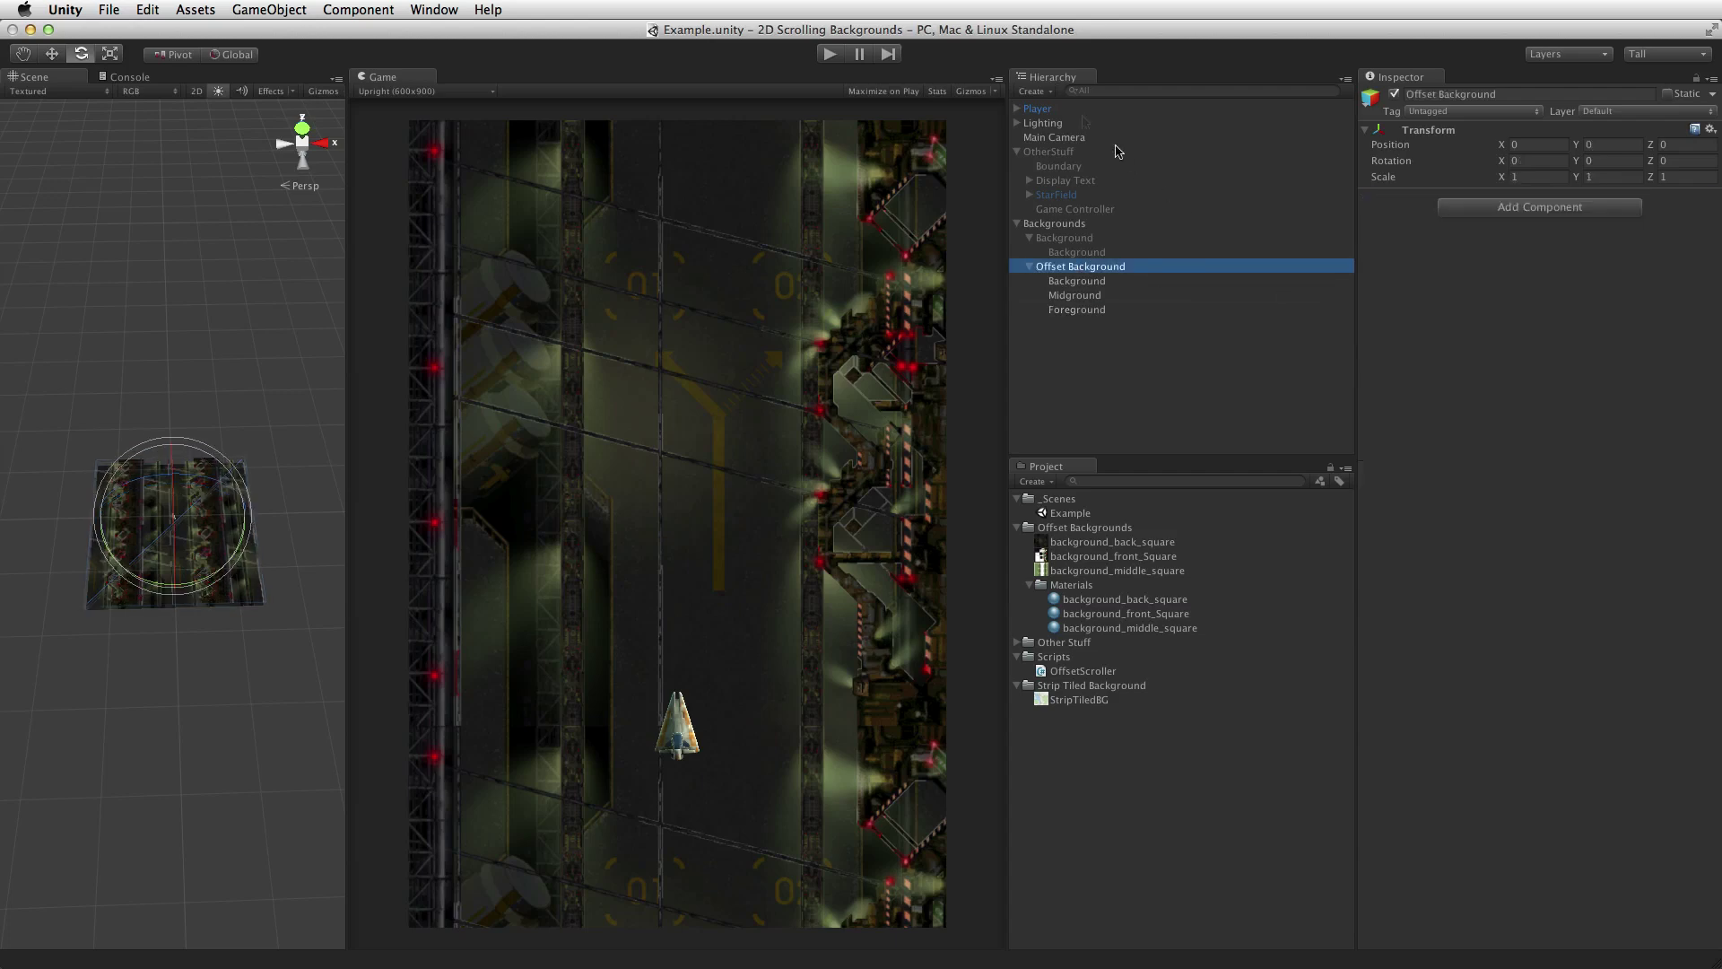
click(1395, 93)
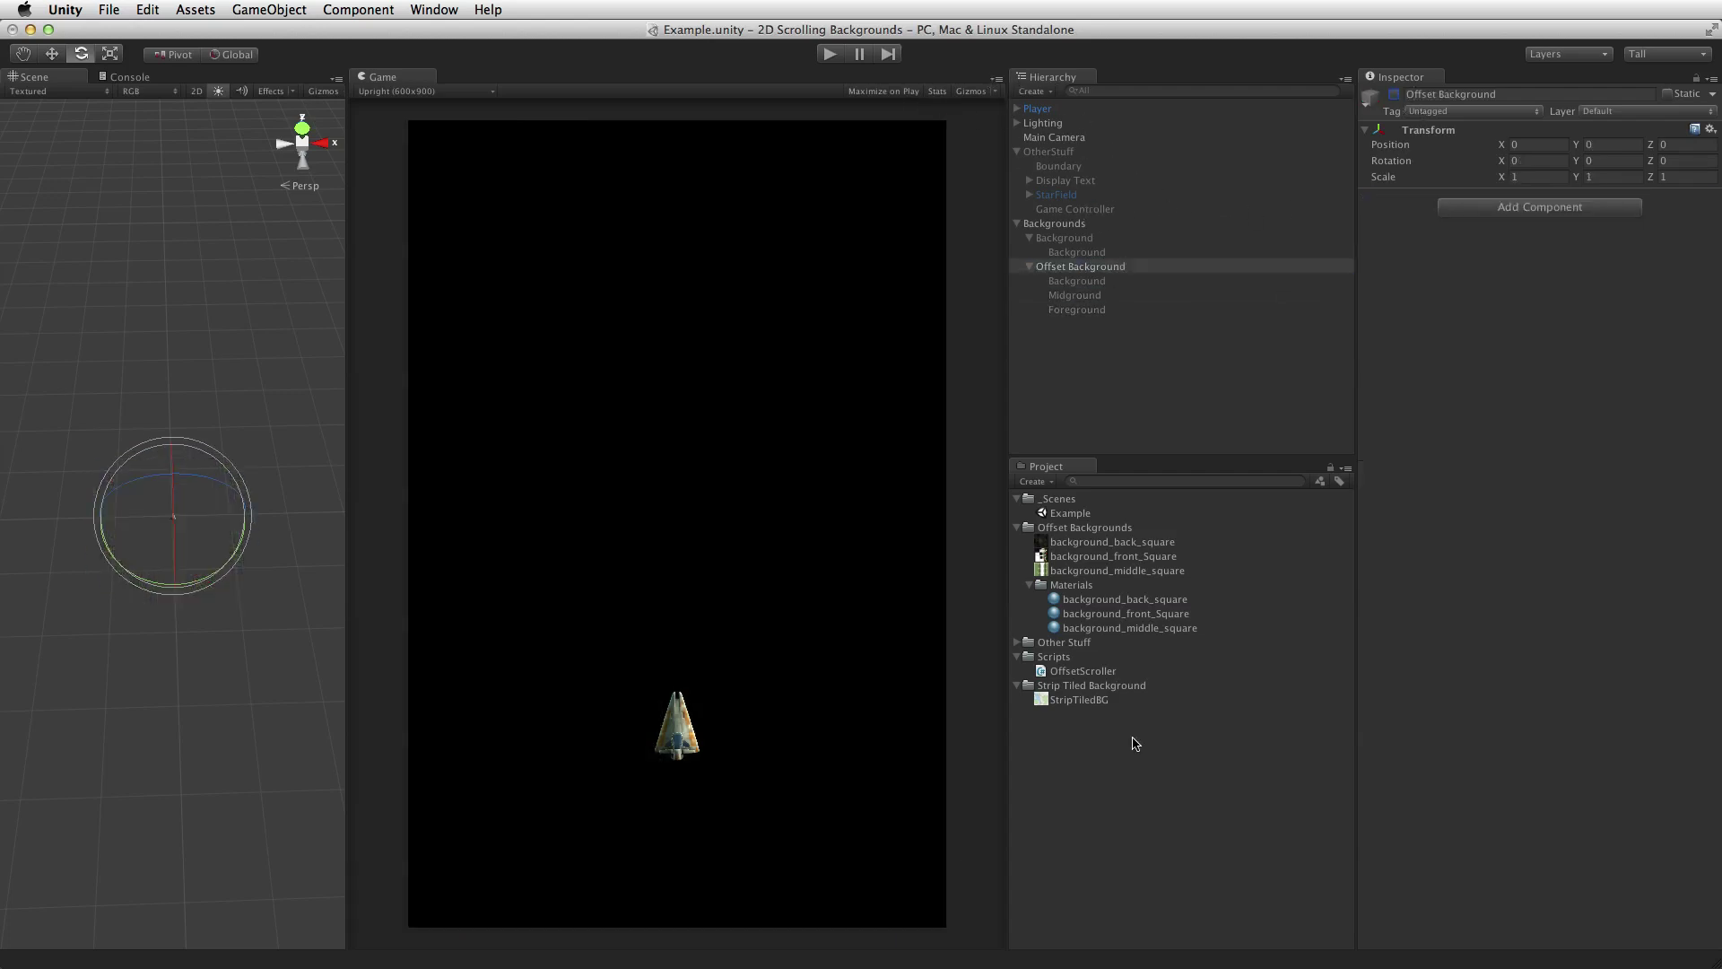
- Examine the StripTiledBG texture in a maximized preview, and restore the normal layout
click(1082, 701)
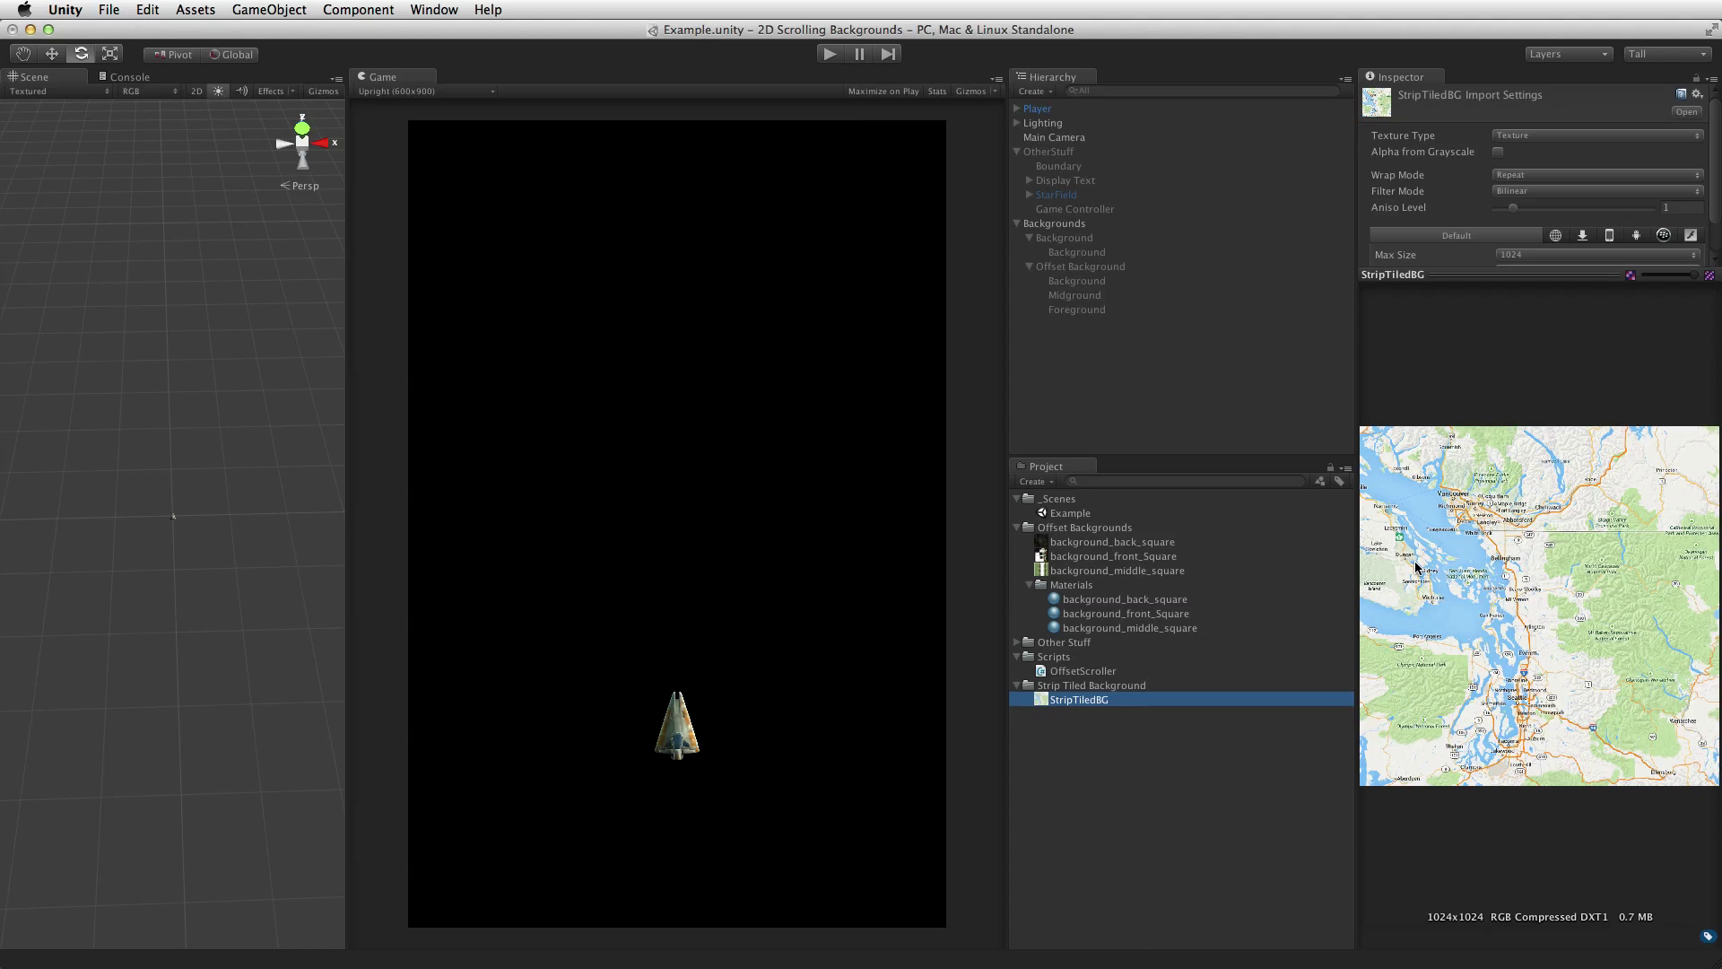
key(shift+space)
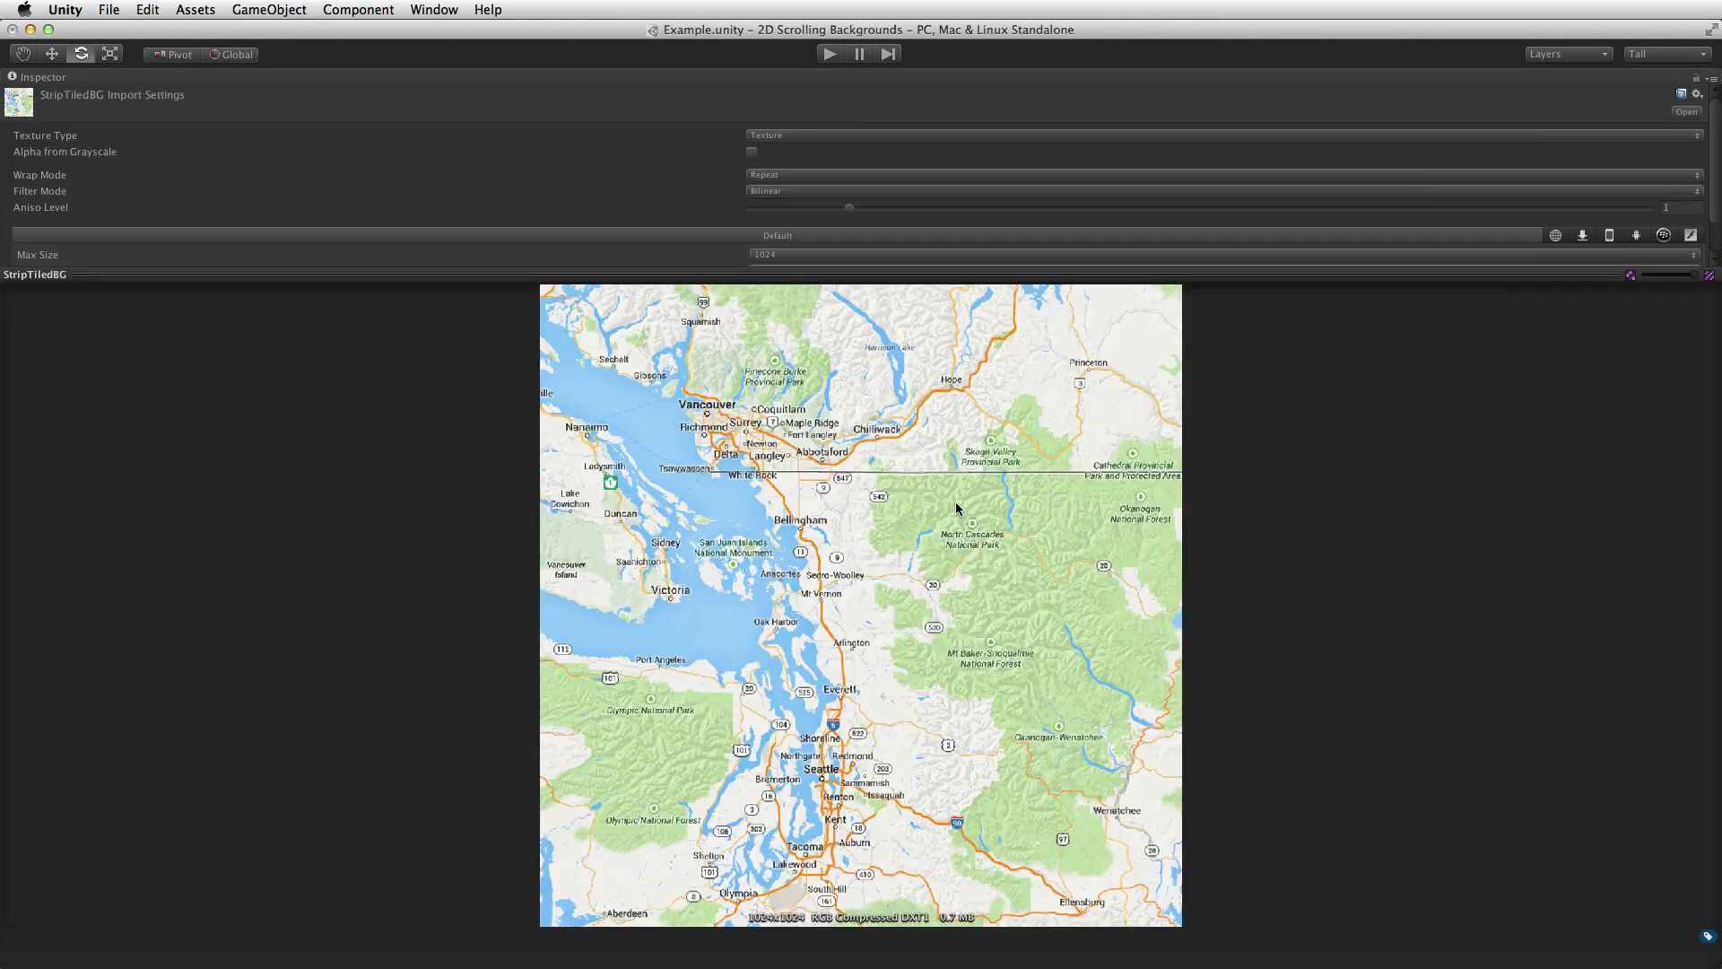
drag(883, 275, 872, 111)
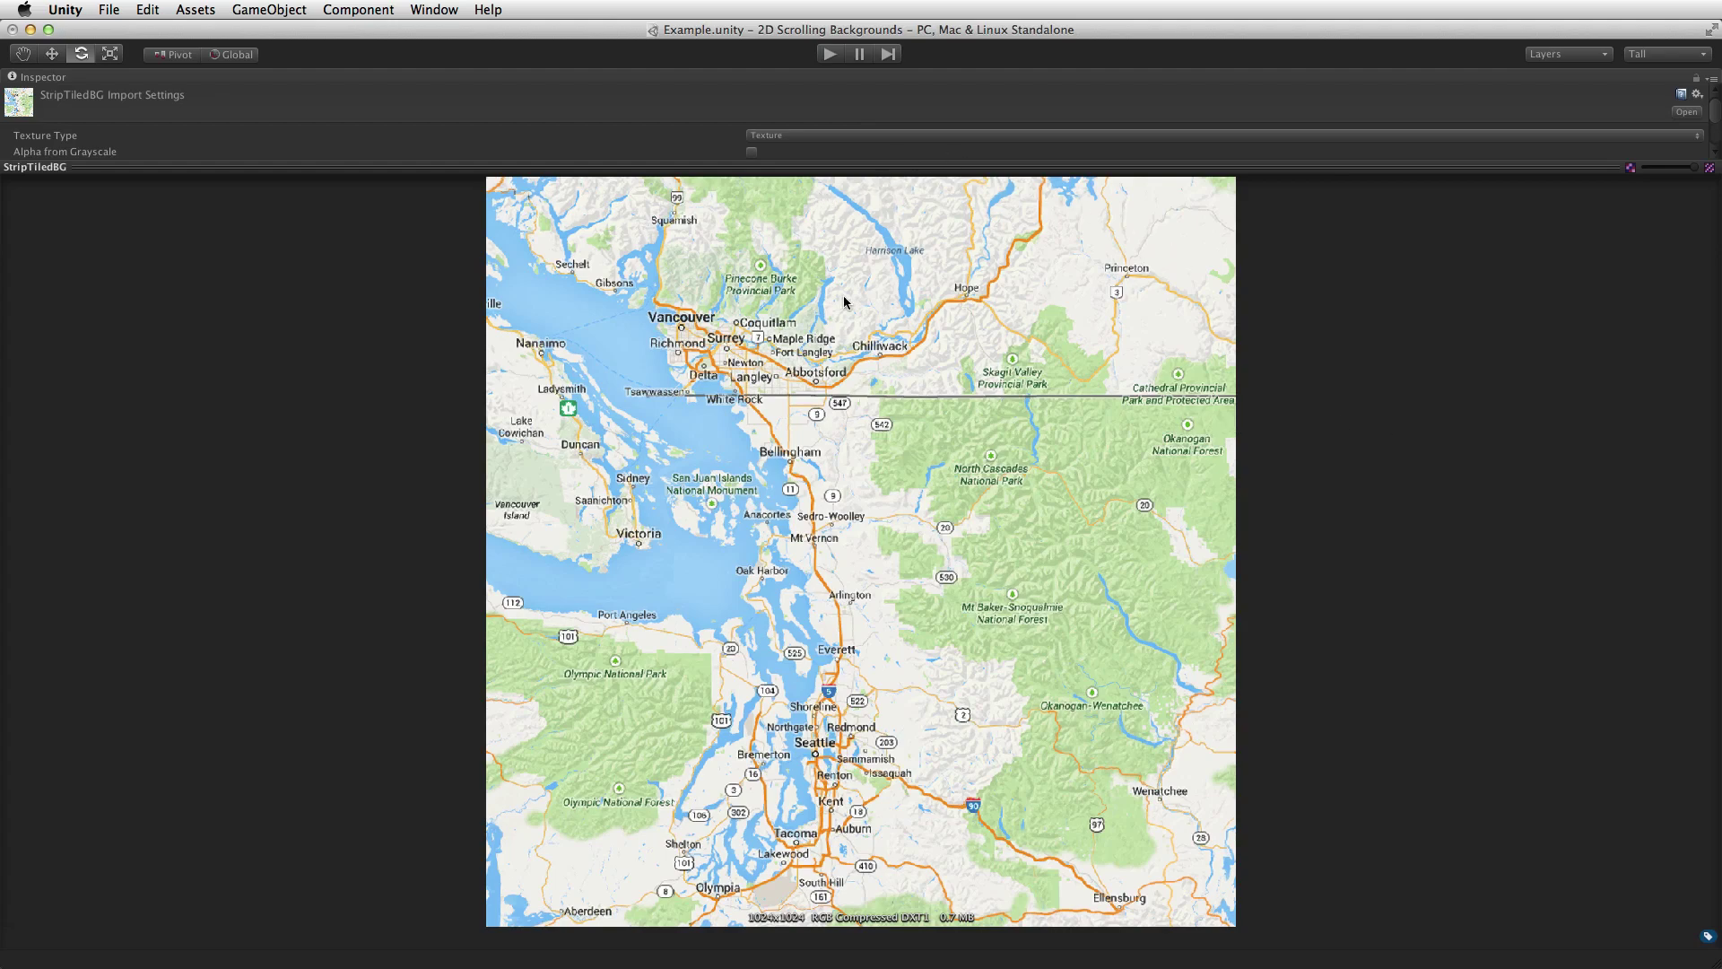
key(shift+space)
drag(1459, 168, 1476, 539)
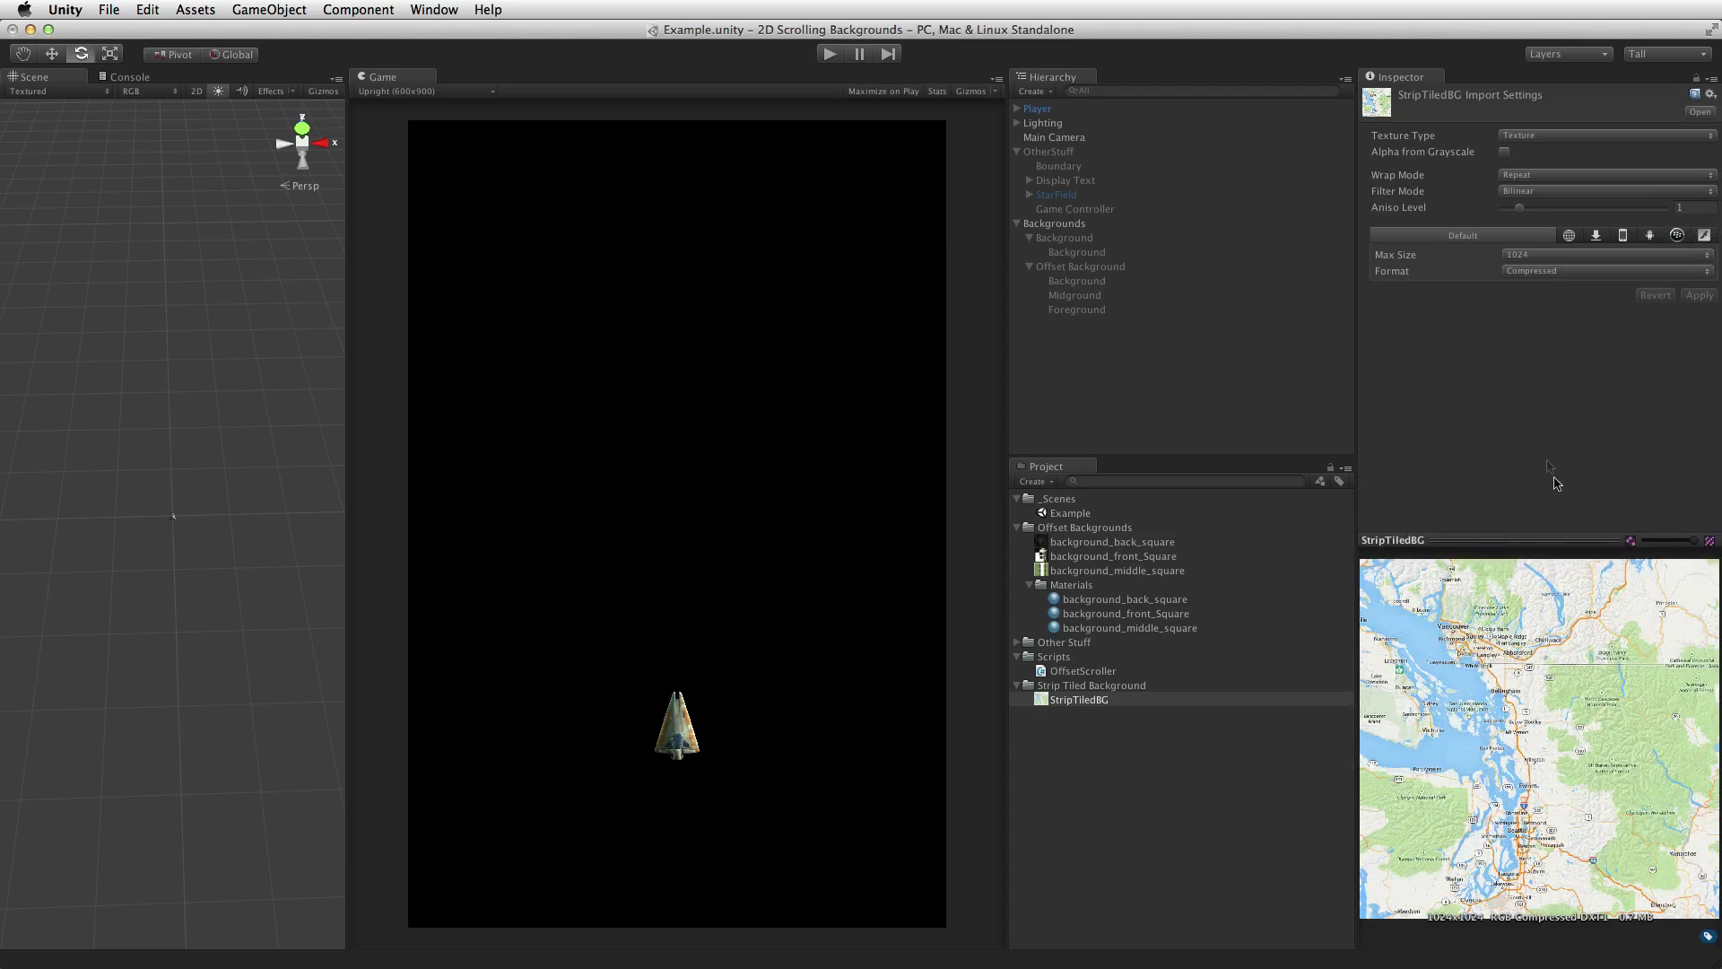
- Create an empty game object at the root of the scene and reset its transform
click(1257, 279)
click(1182, 421)
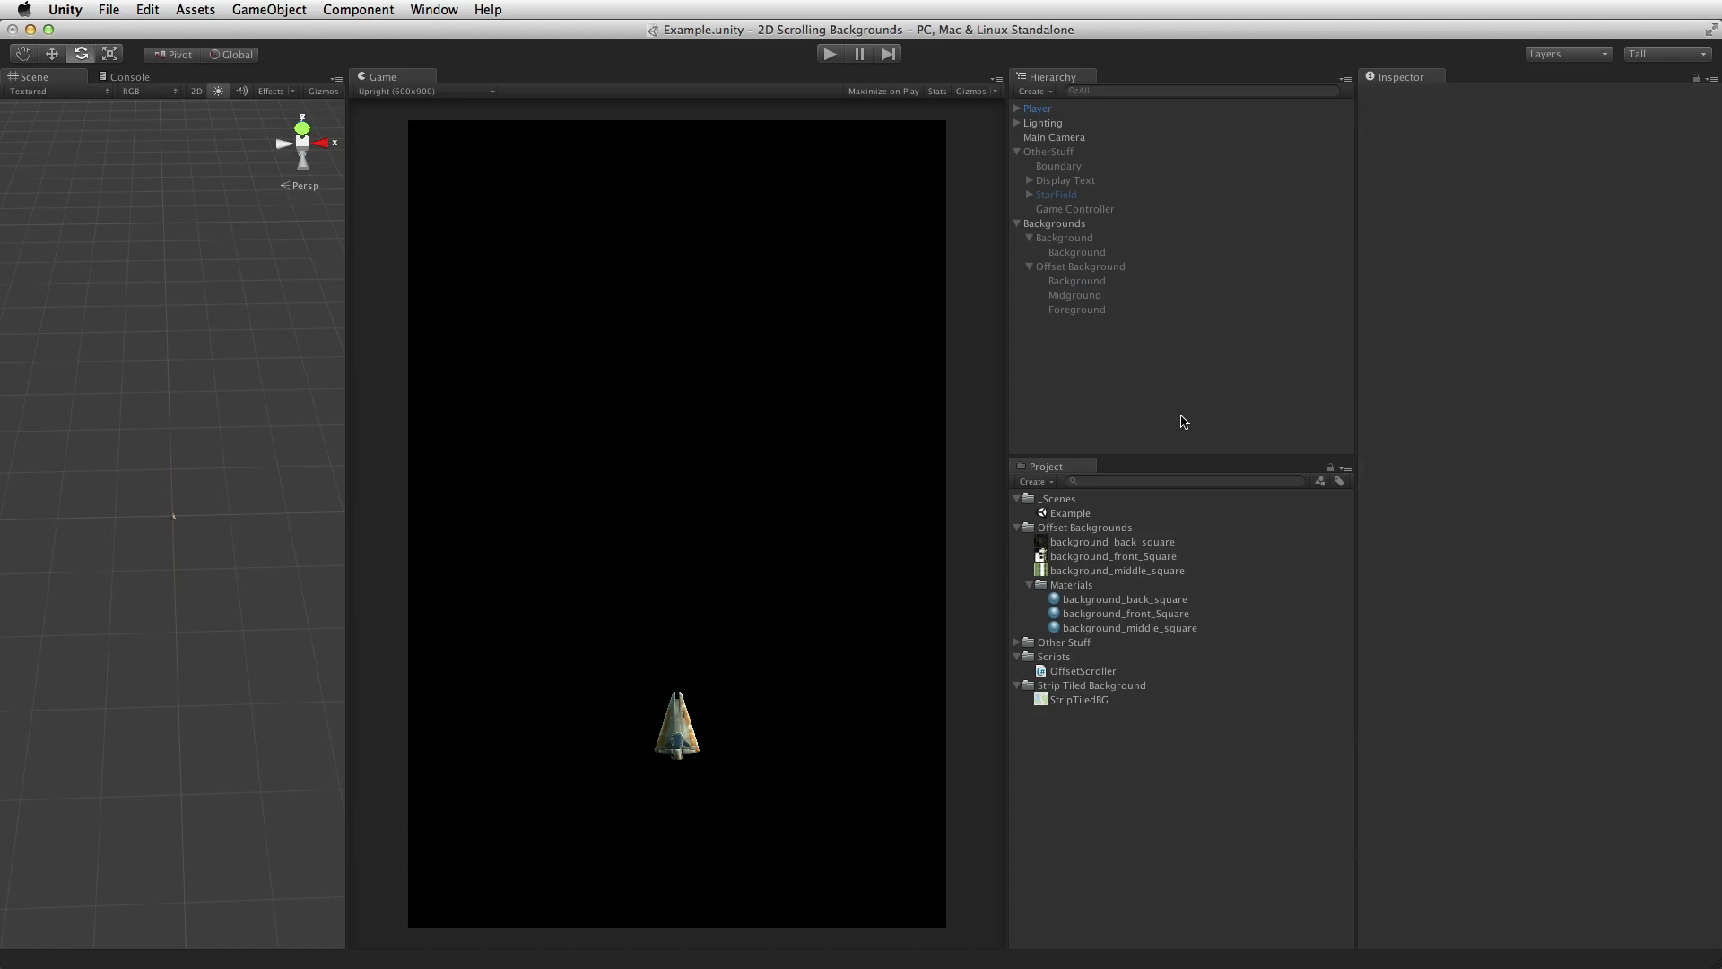
key(super+shift+n)
click(1709, 131)
click(1590, 147)
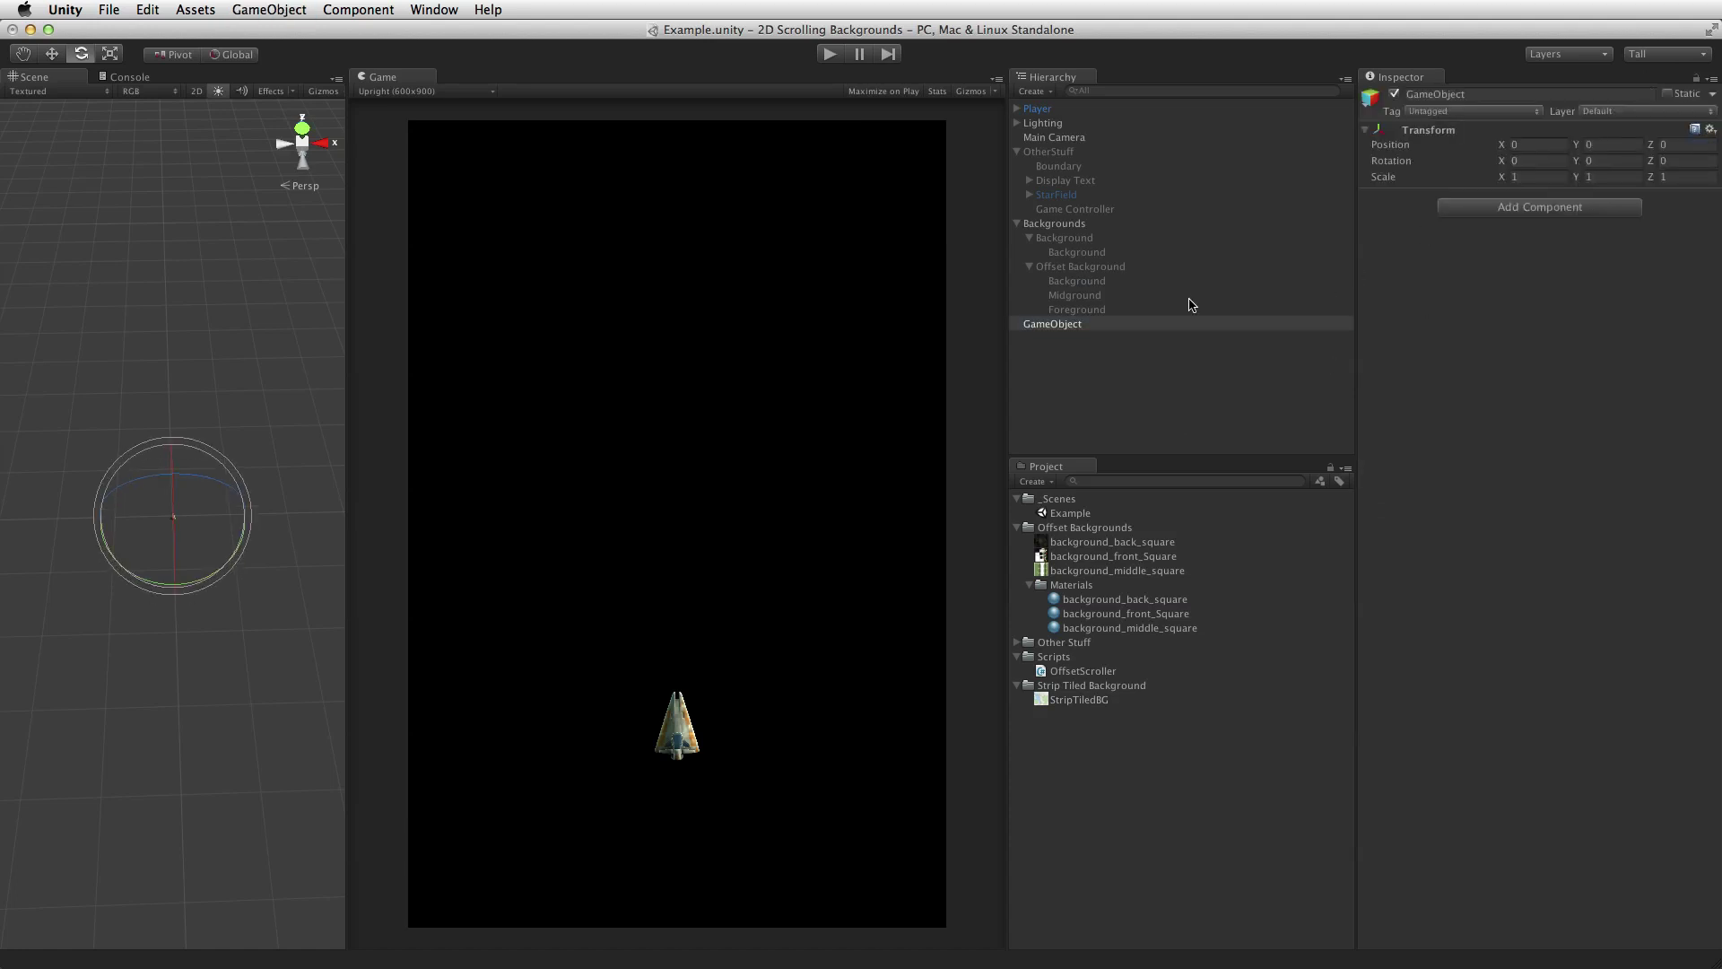
- Rename the new empty object Stripped Background and make it a child of Backgrounds
click(1065, 327)
key(Return)
text(Stripped Bac)
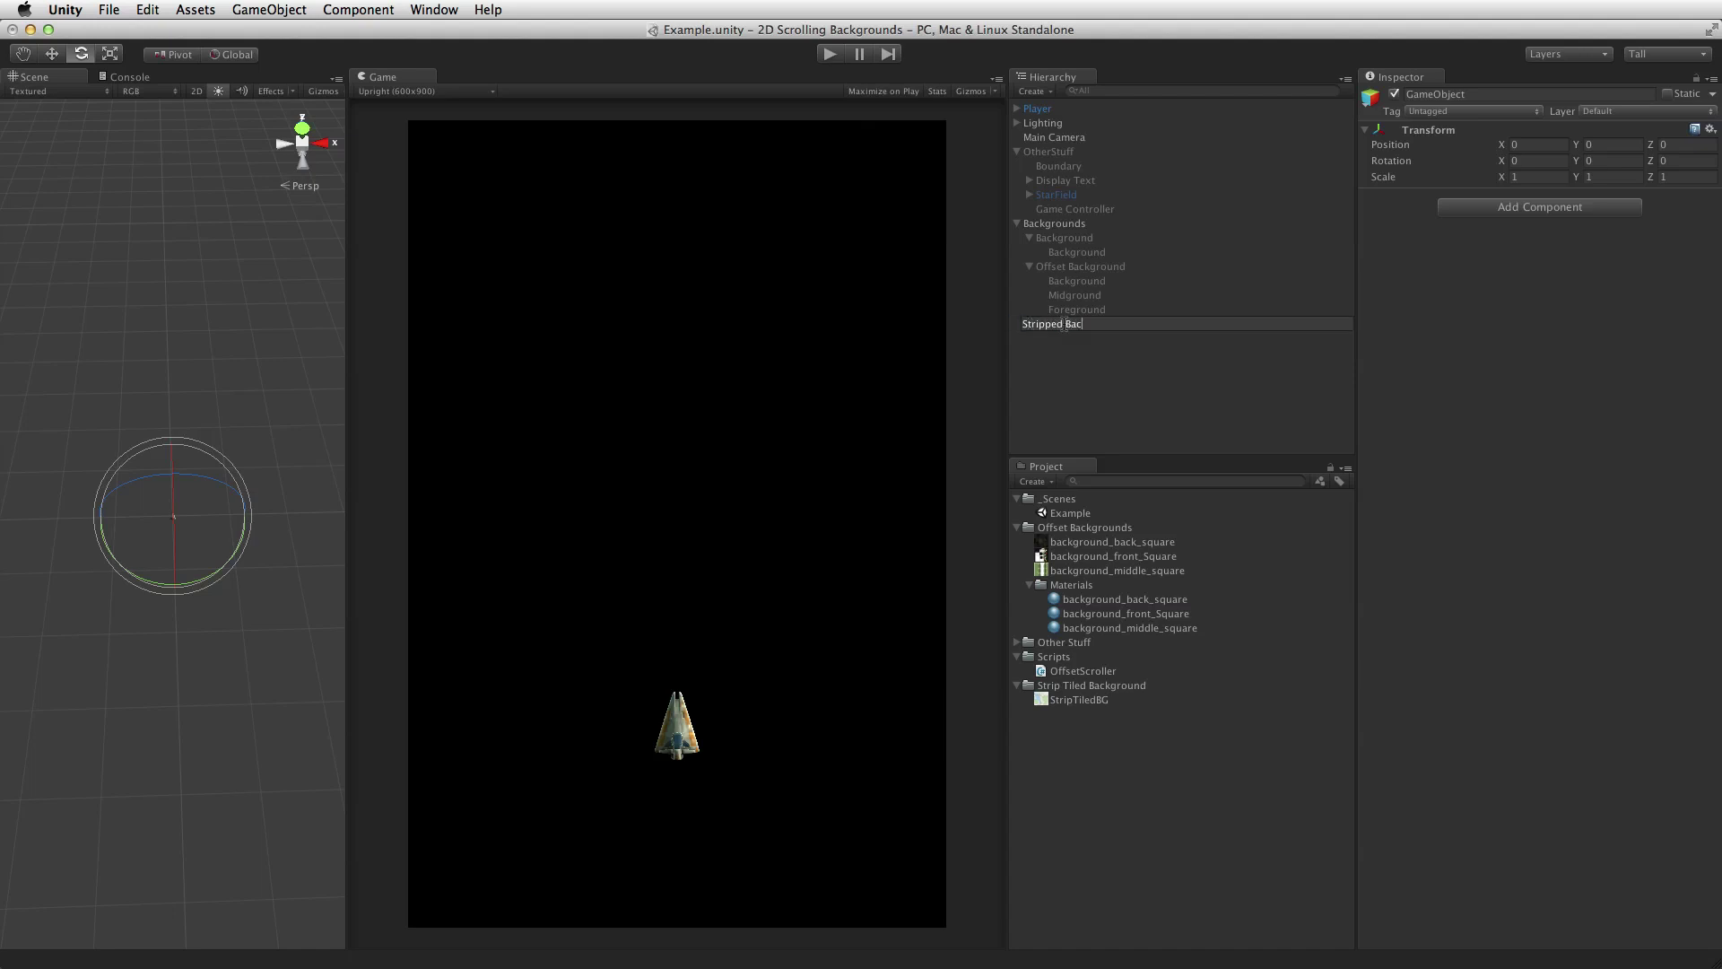
text(kgron)
text(nd)
key(Return)
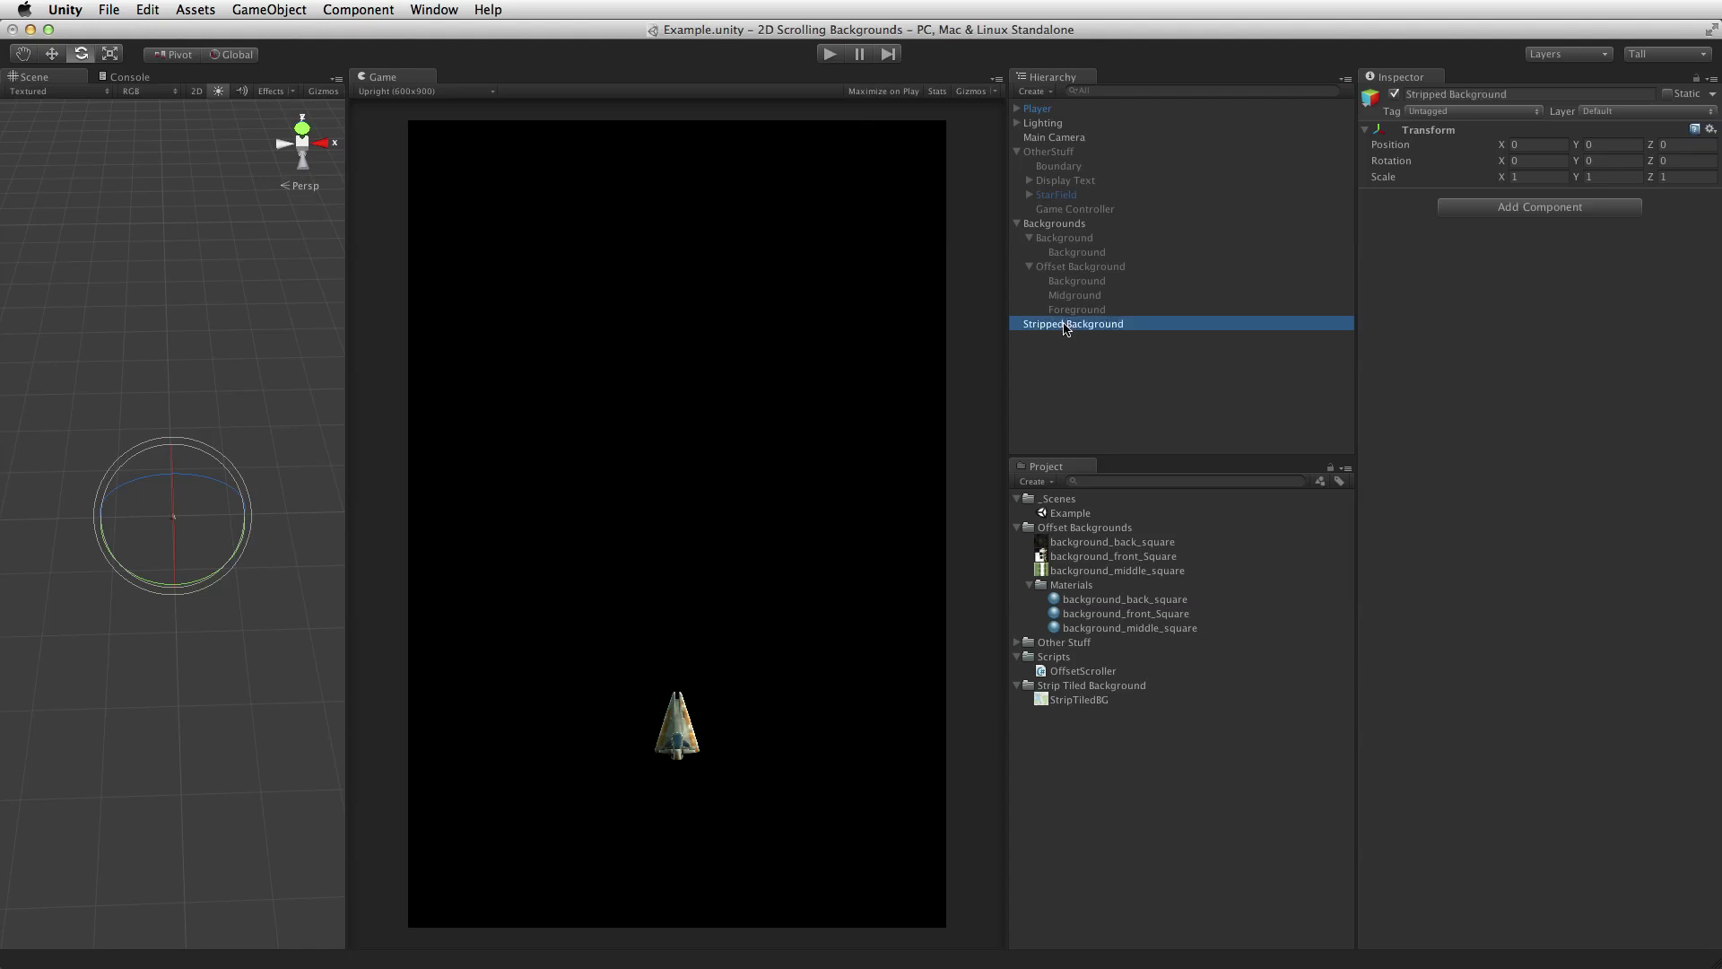
drag(1065, 327, 1076, 224)
click(1101, 373)
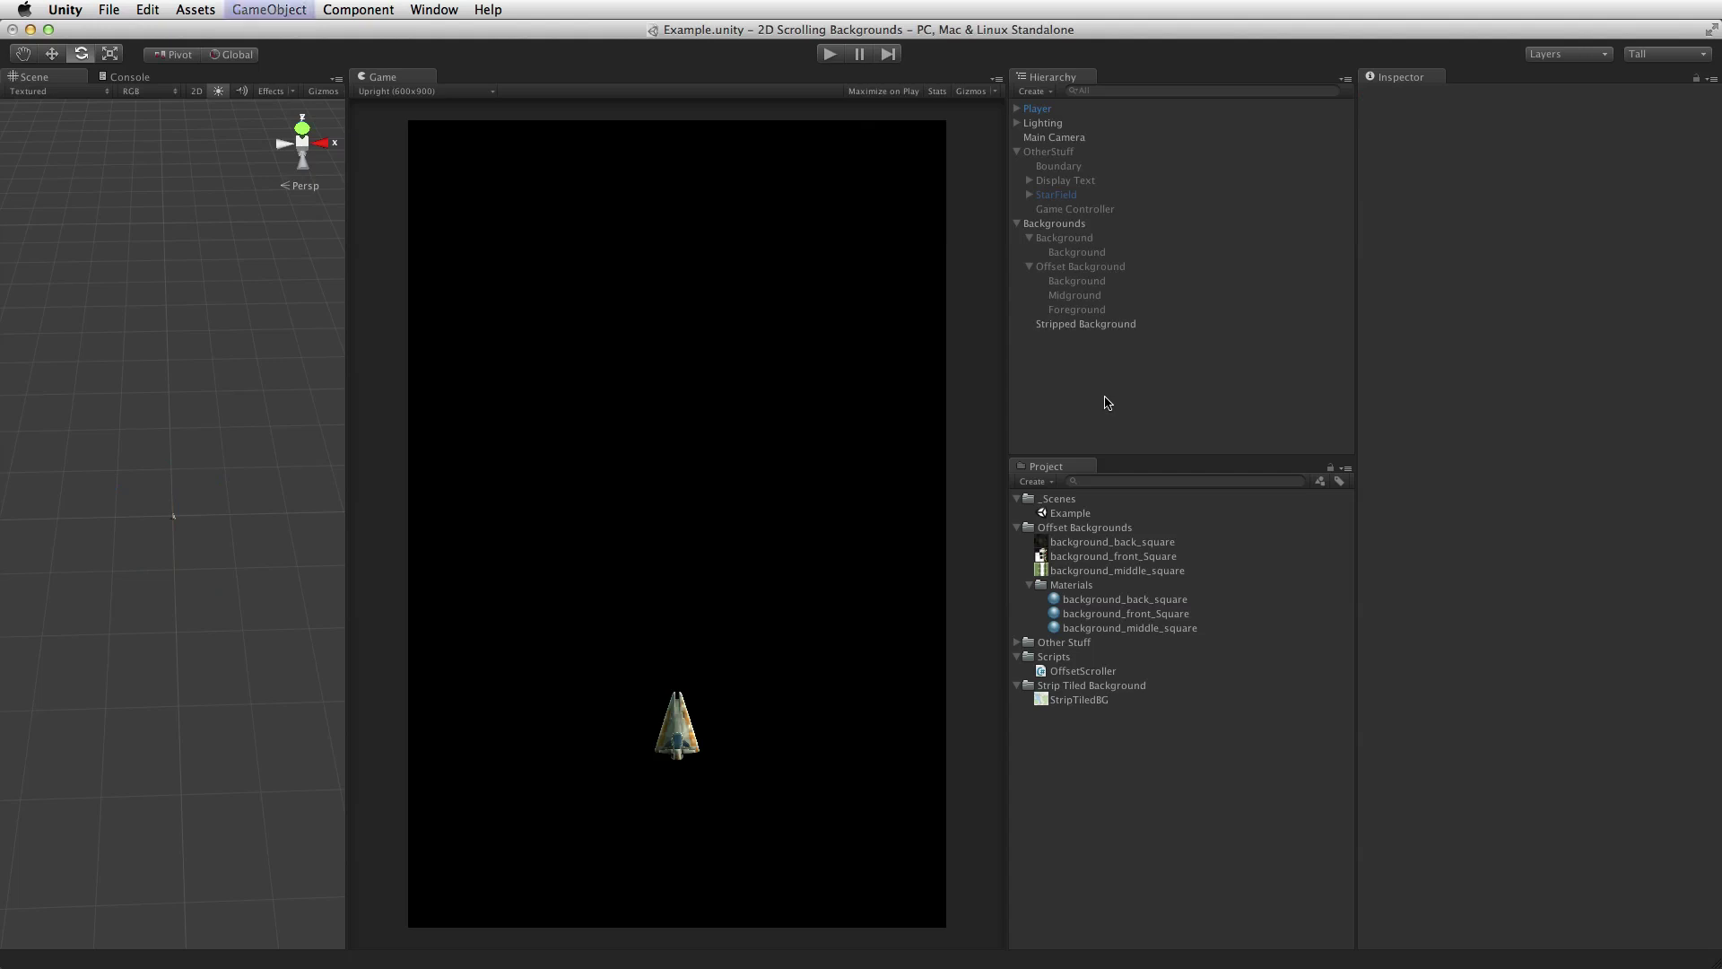
key(super+shift+n)
click(1178, 400)
click(1098, 341)
key(super+BackSpace)
- Create a quad and name it Background
click(1034, 92)
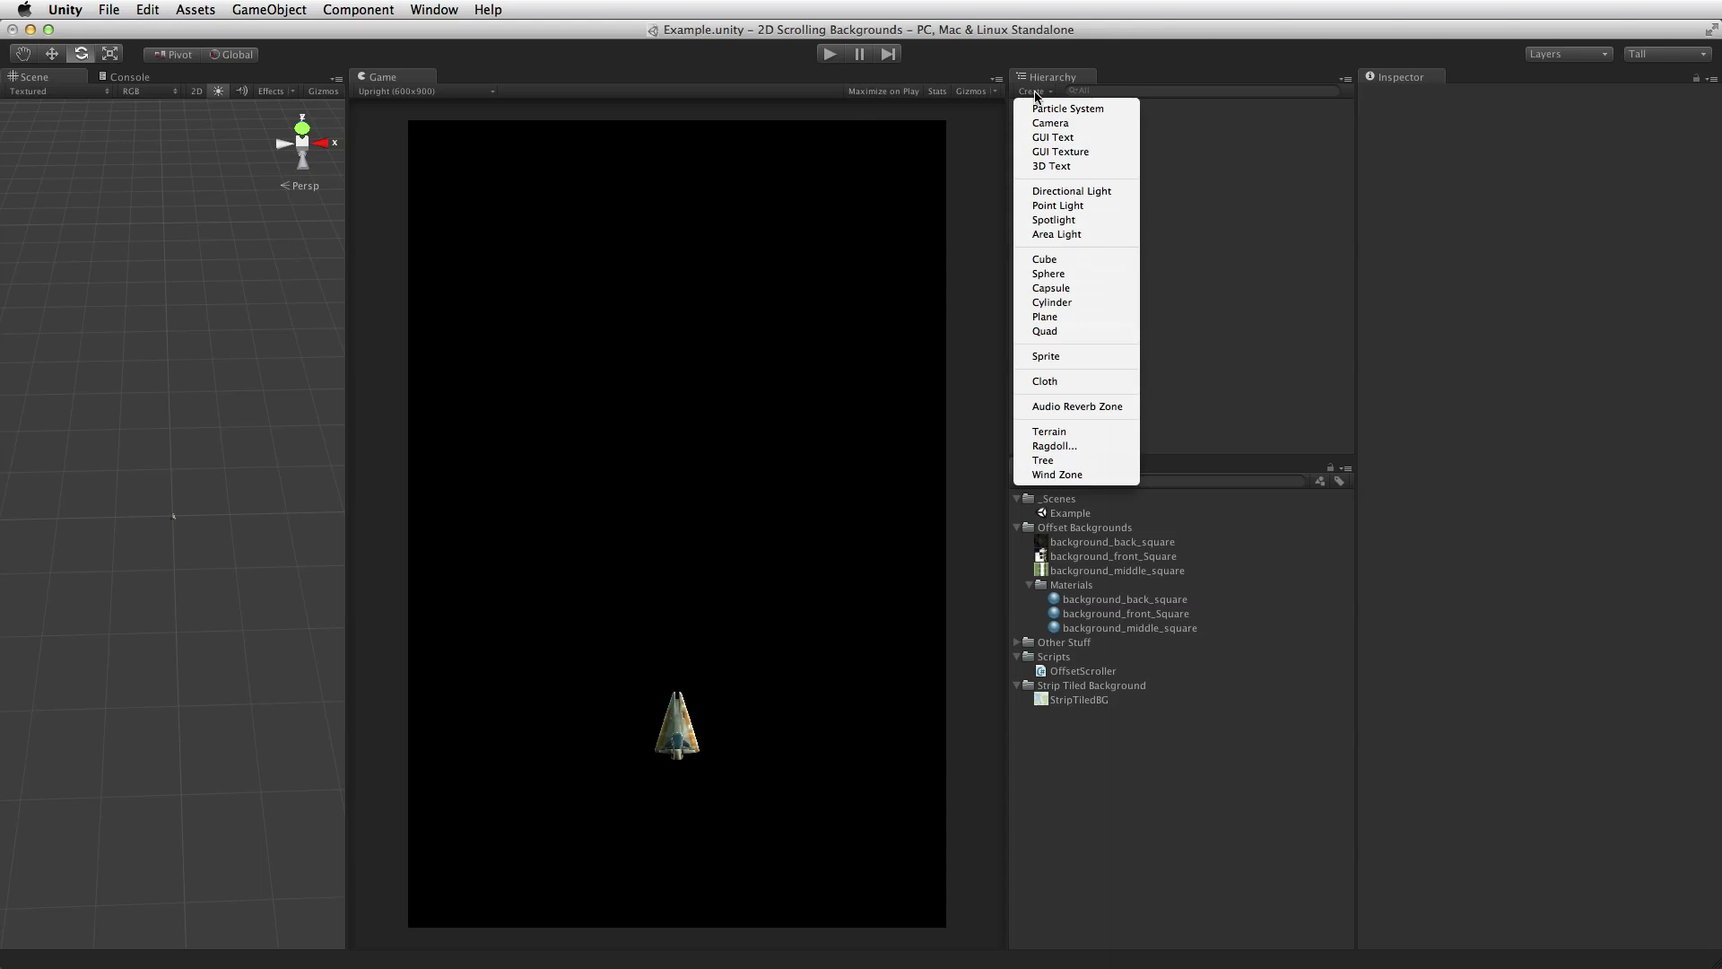
click(1075, 333)
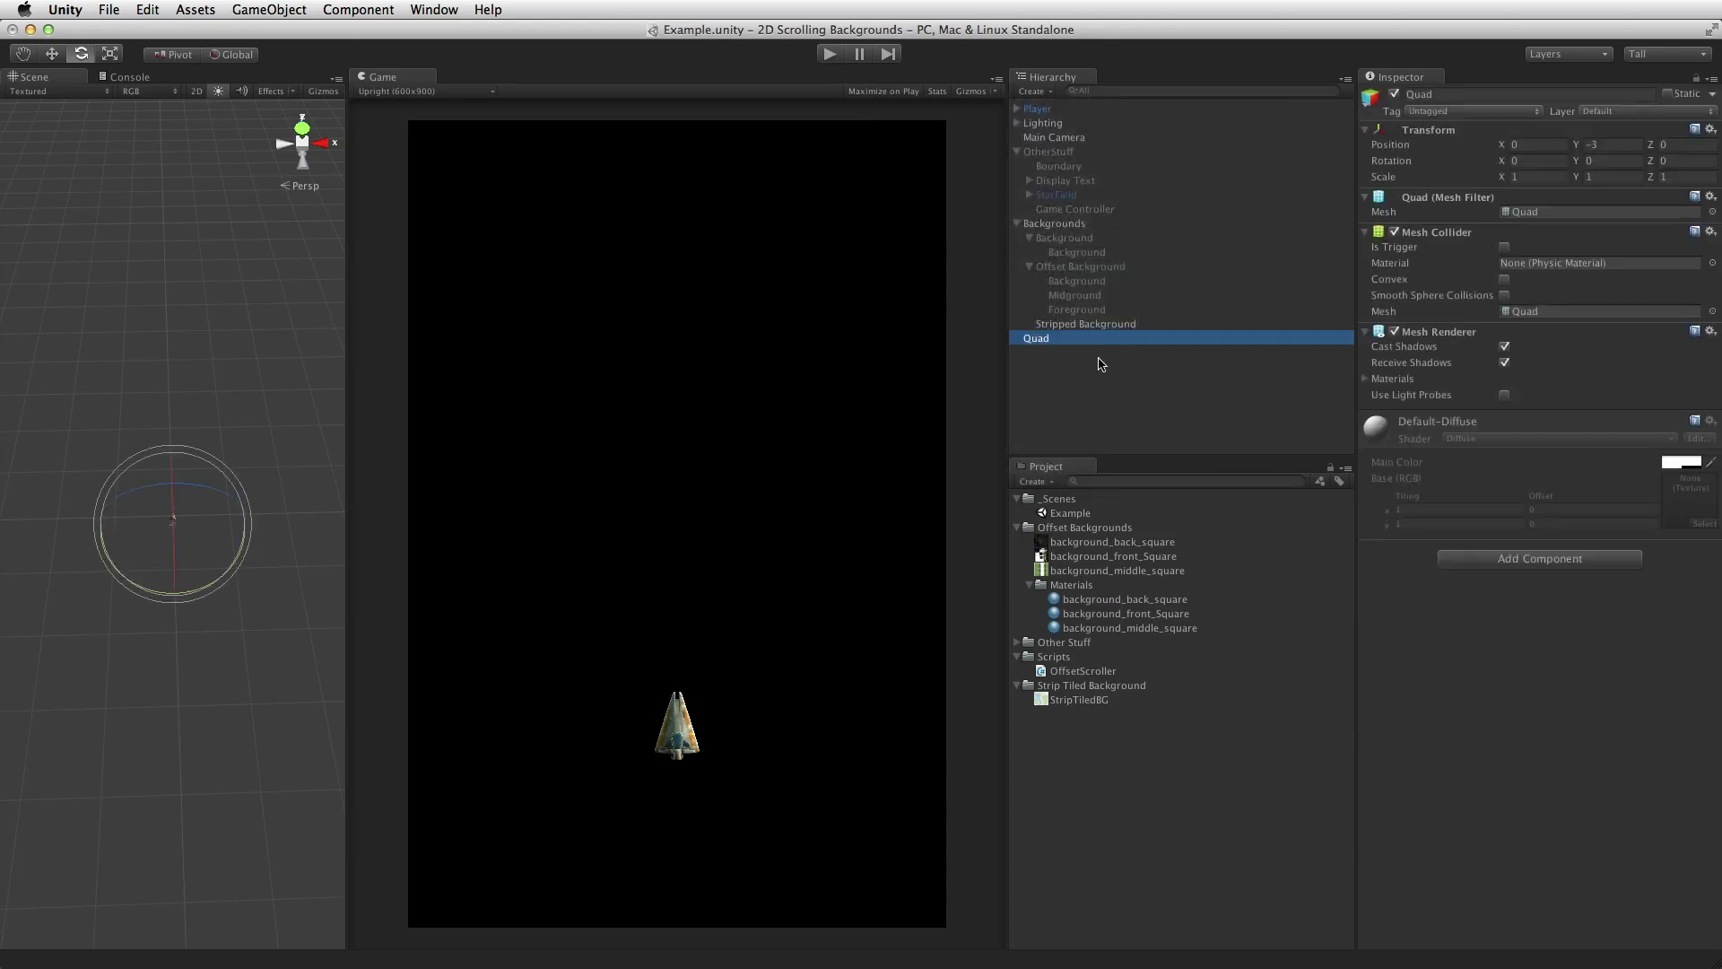
key(Return)
text(Backgron)
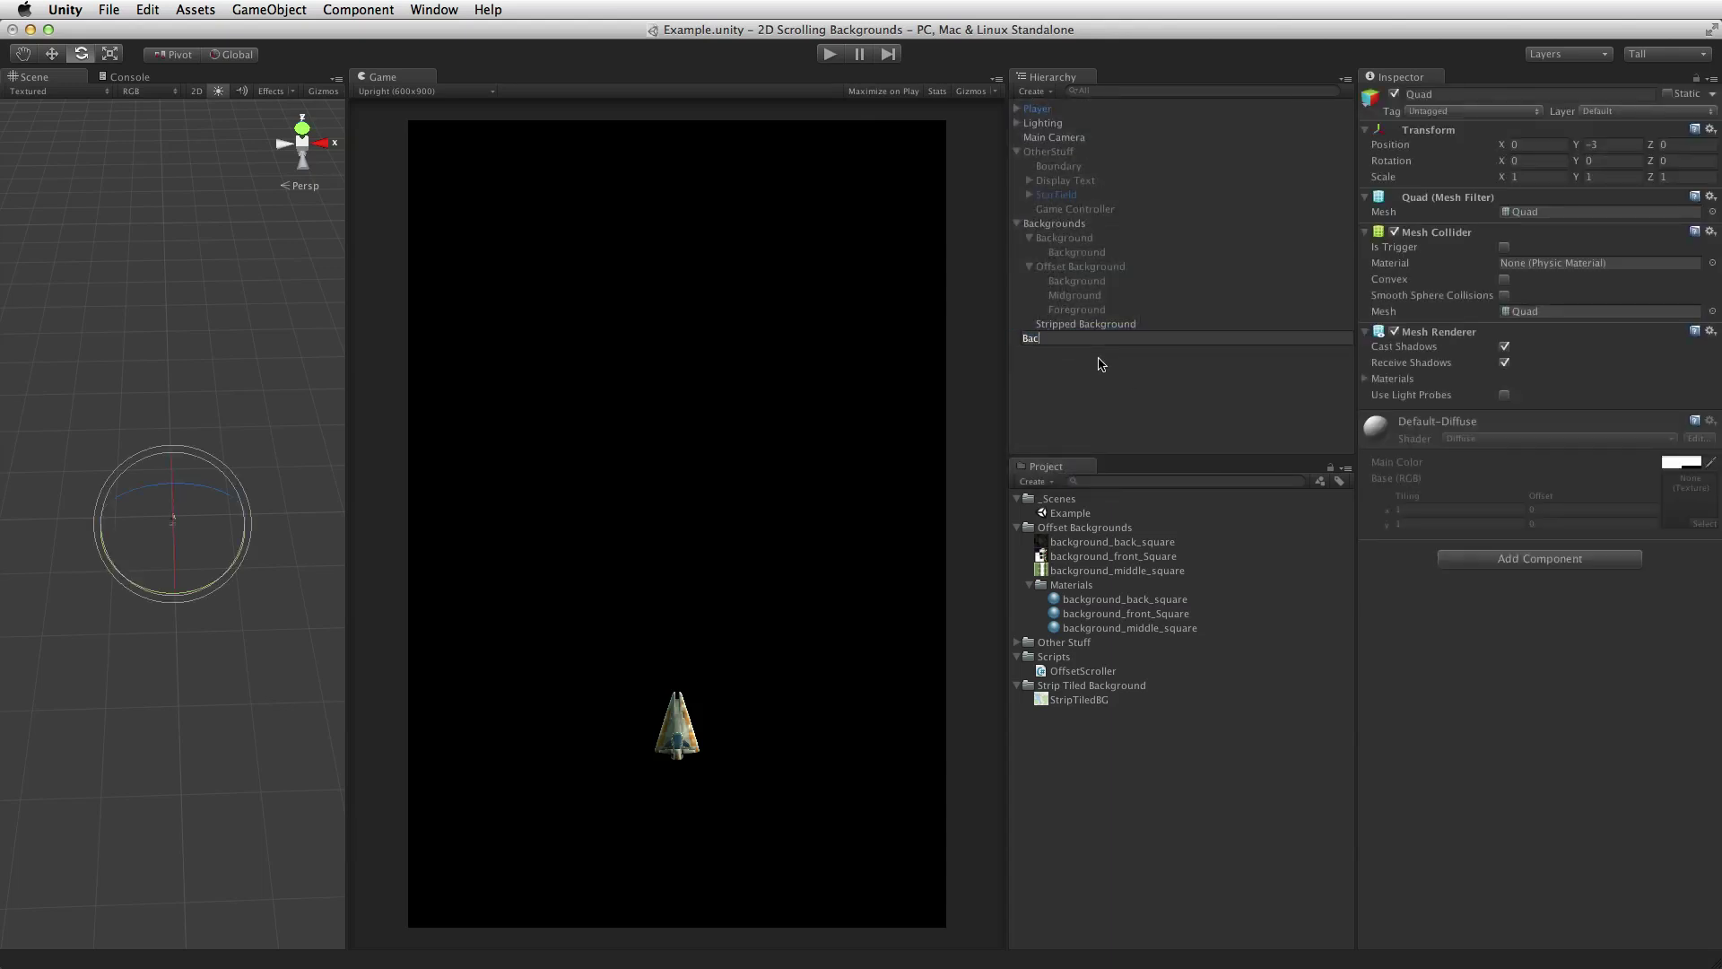
key(BackSpace)
text(und)
key(Return)
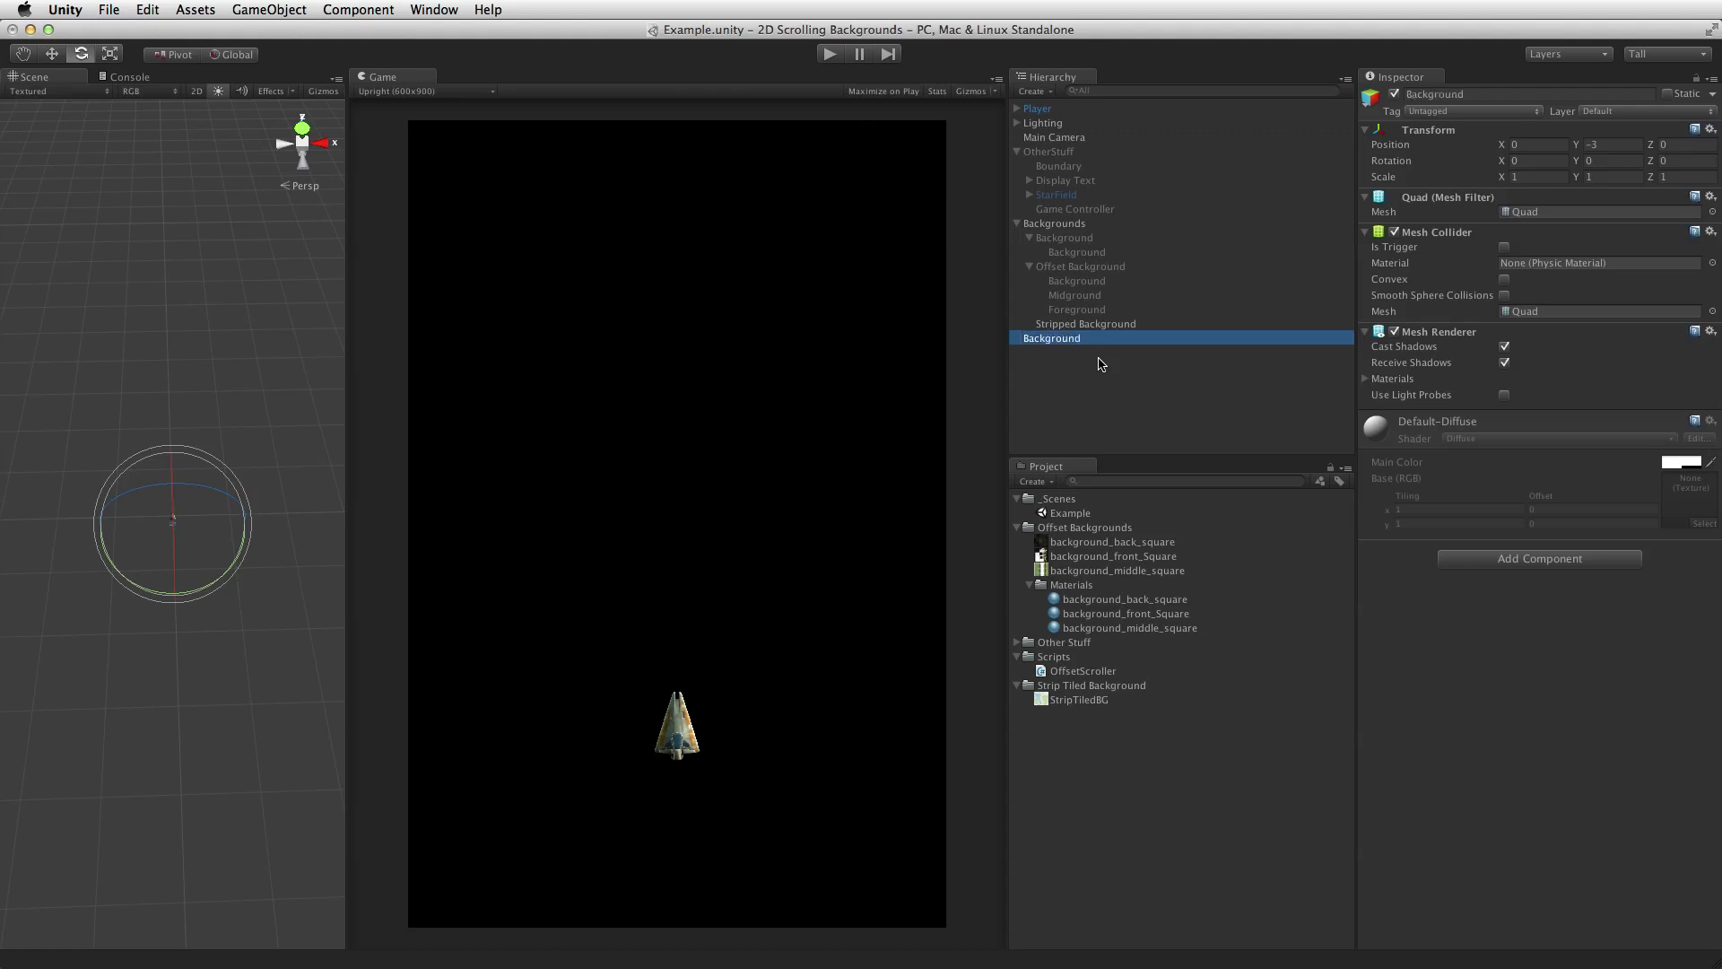
- Reset the new Background quad's transform and make it a child of Stripped Background
click(1709, 130)
click(1581, 146)
click(1041, 338)
drag(1041, 337, 1121, 326)
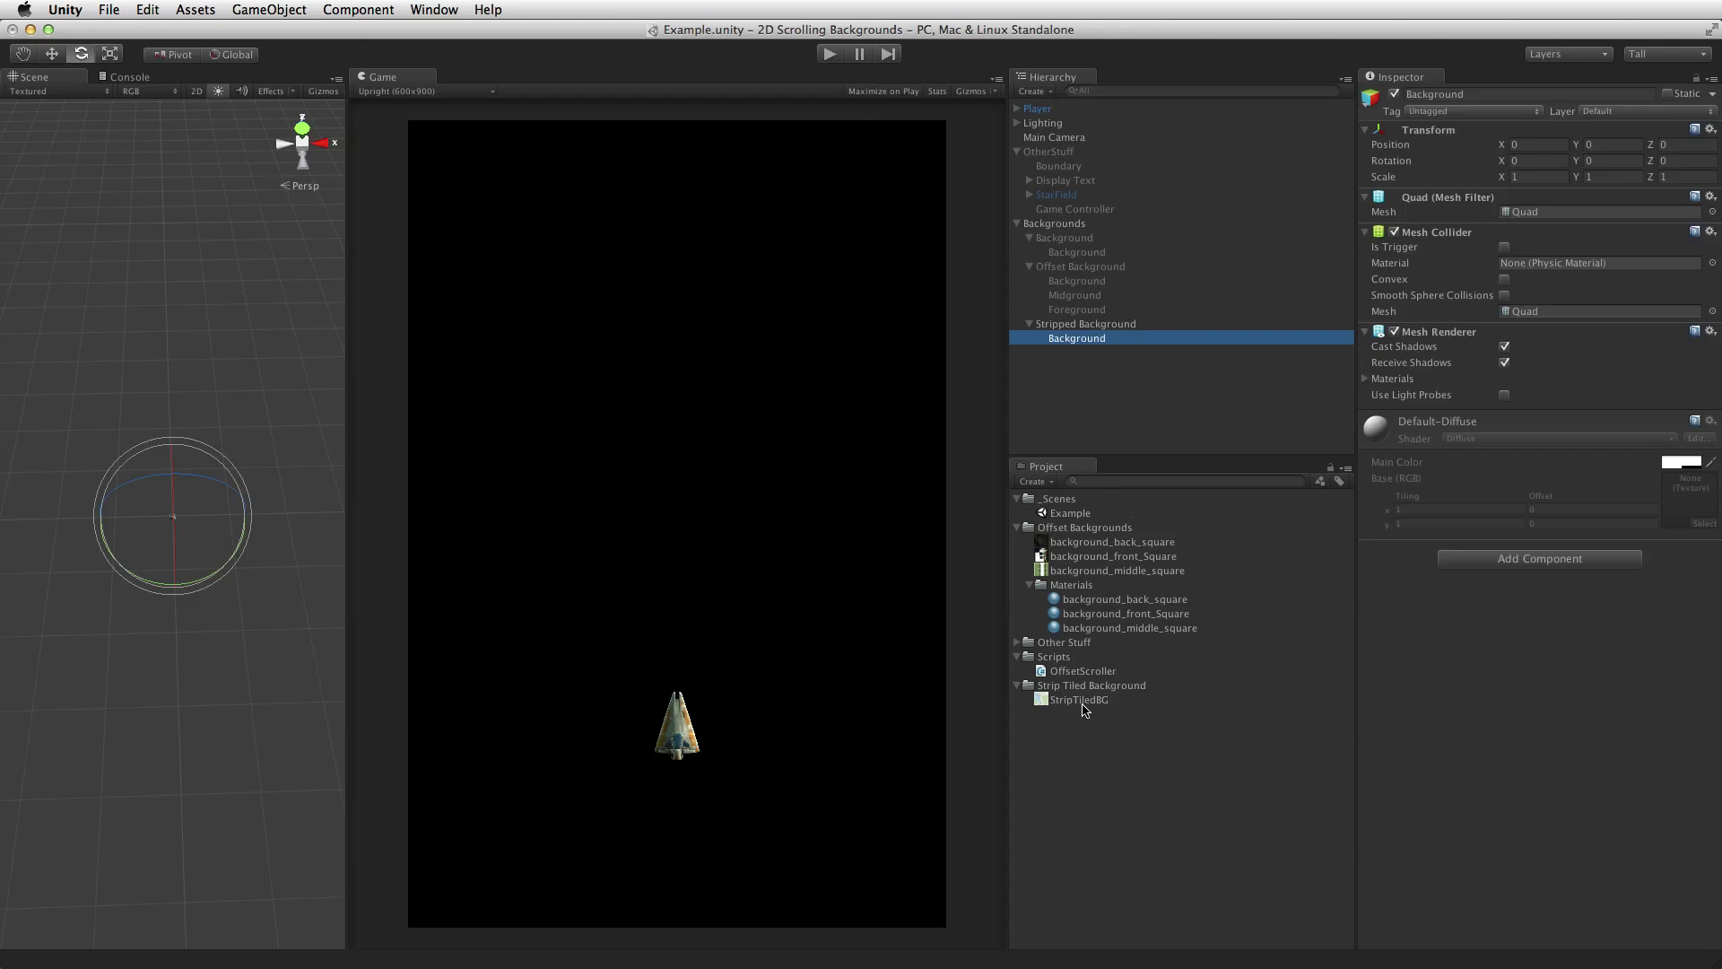
- Apply the StripTiledBG texture to the Background quad and change its shader to Unlit/Texture
drag(1079, 700, 1426, 686)
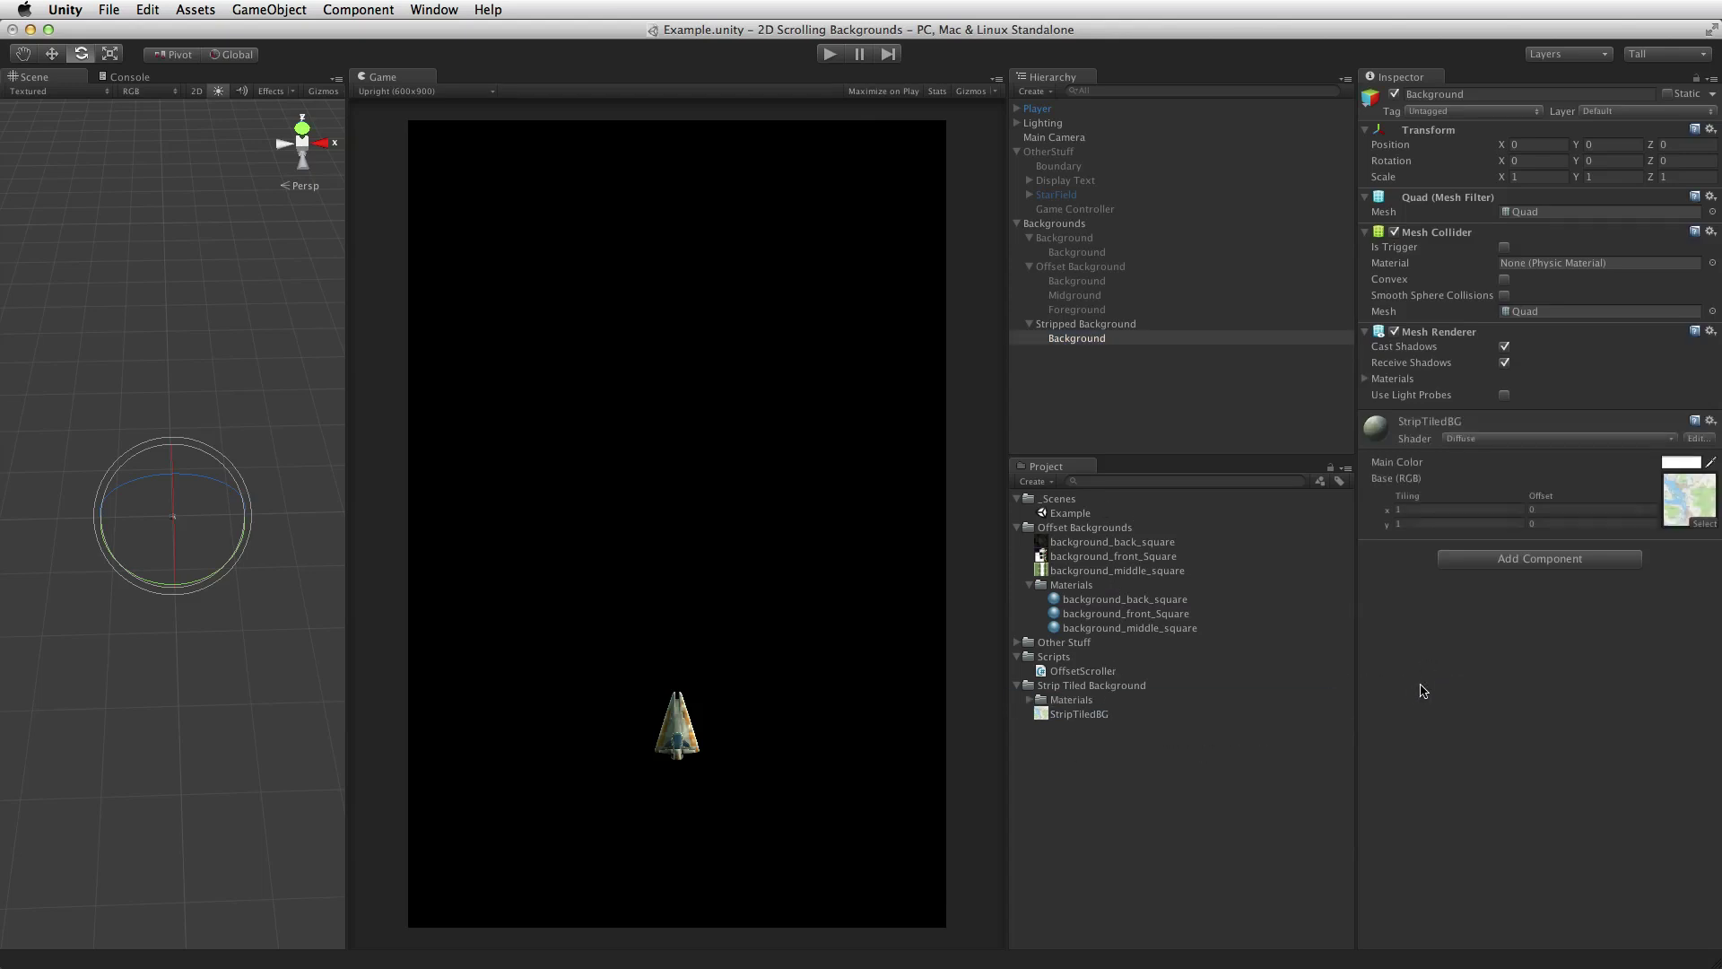
click(1507, 441)
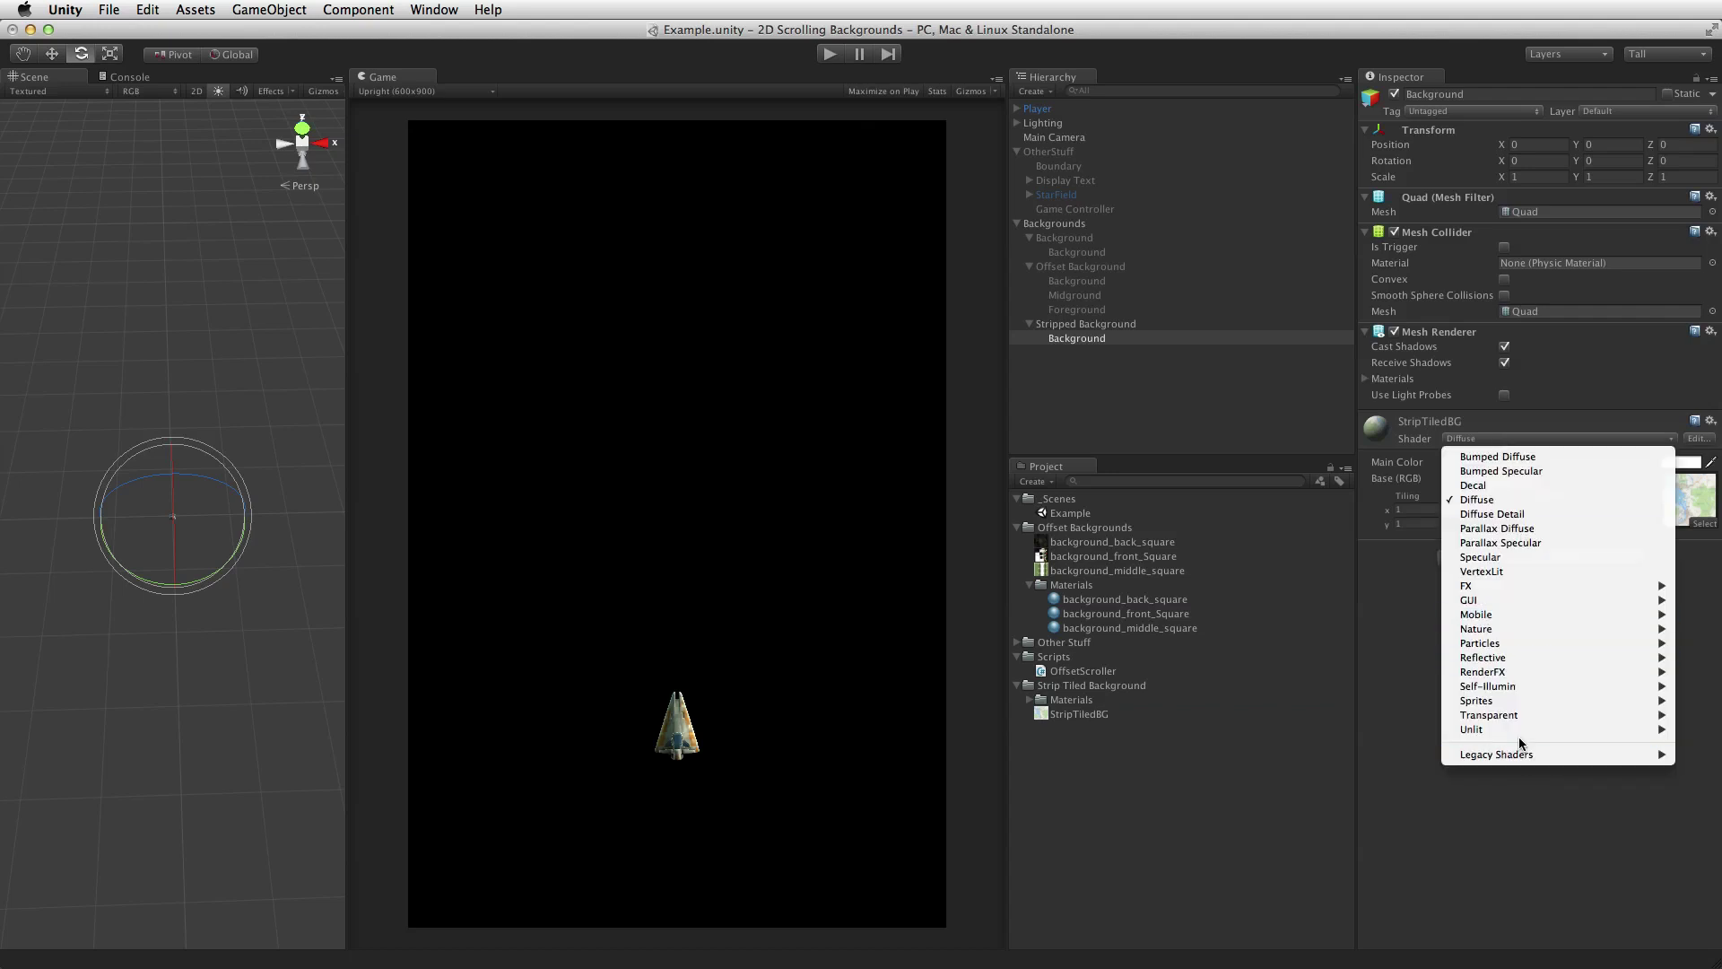
mouse_move(1516, 729)
click(1392, 731)
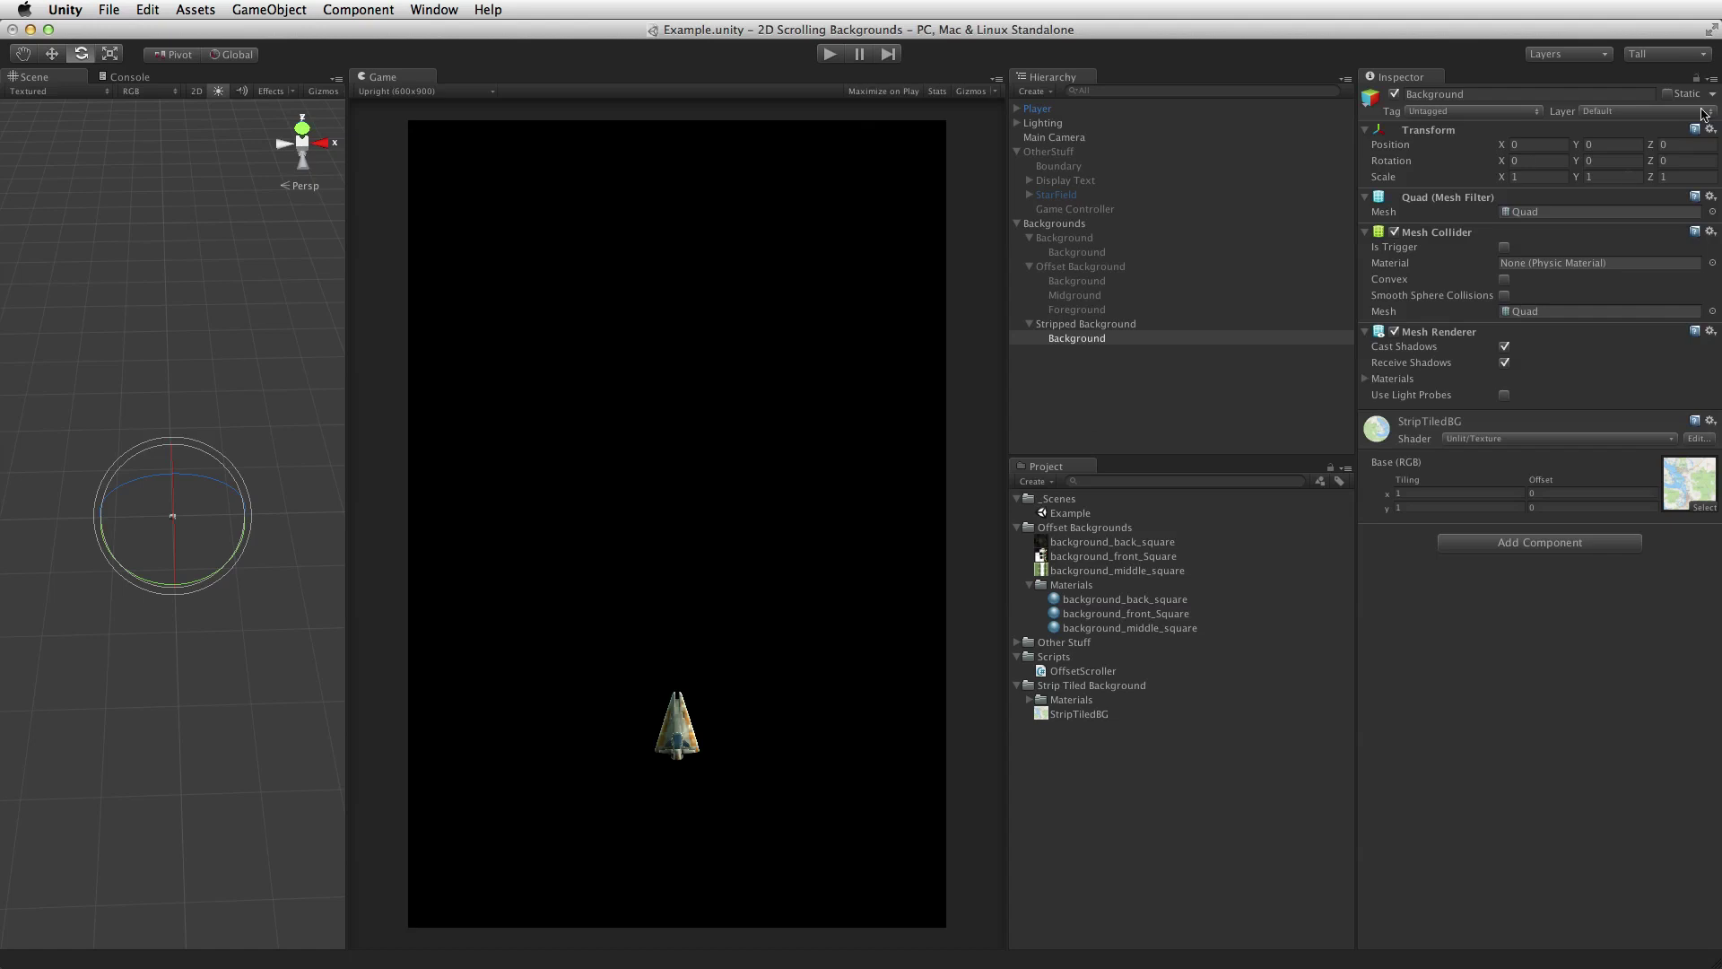
- Frame the Background quad under Stripped Background in the scene and set its X rotation to 90
click(1061, 341)
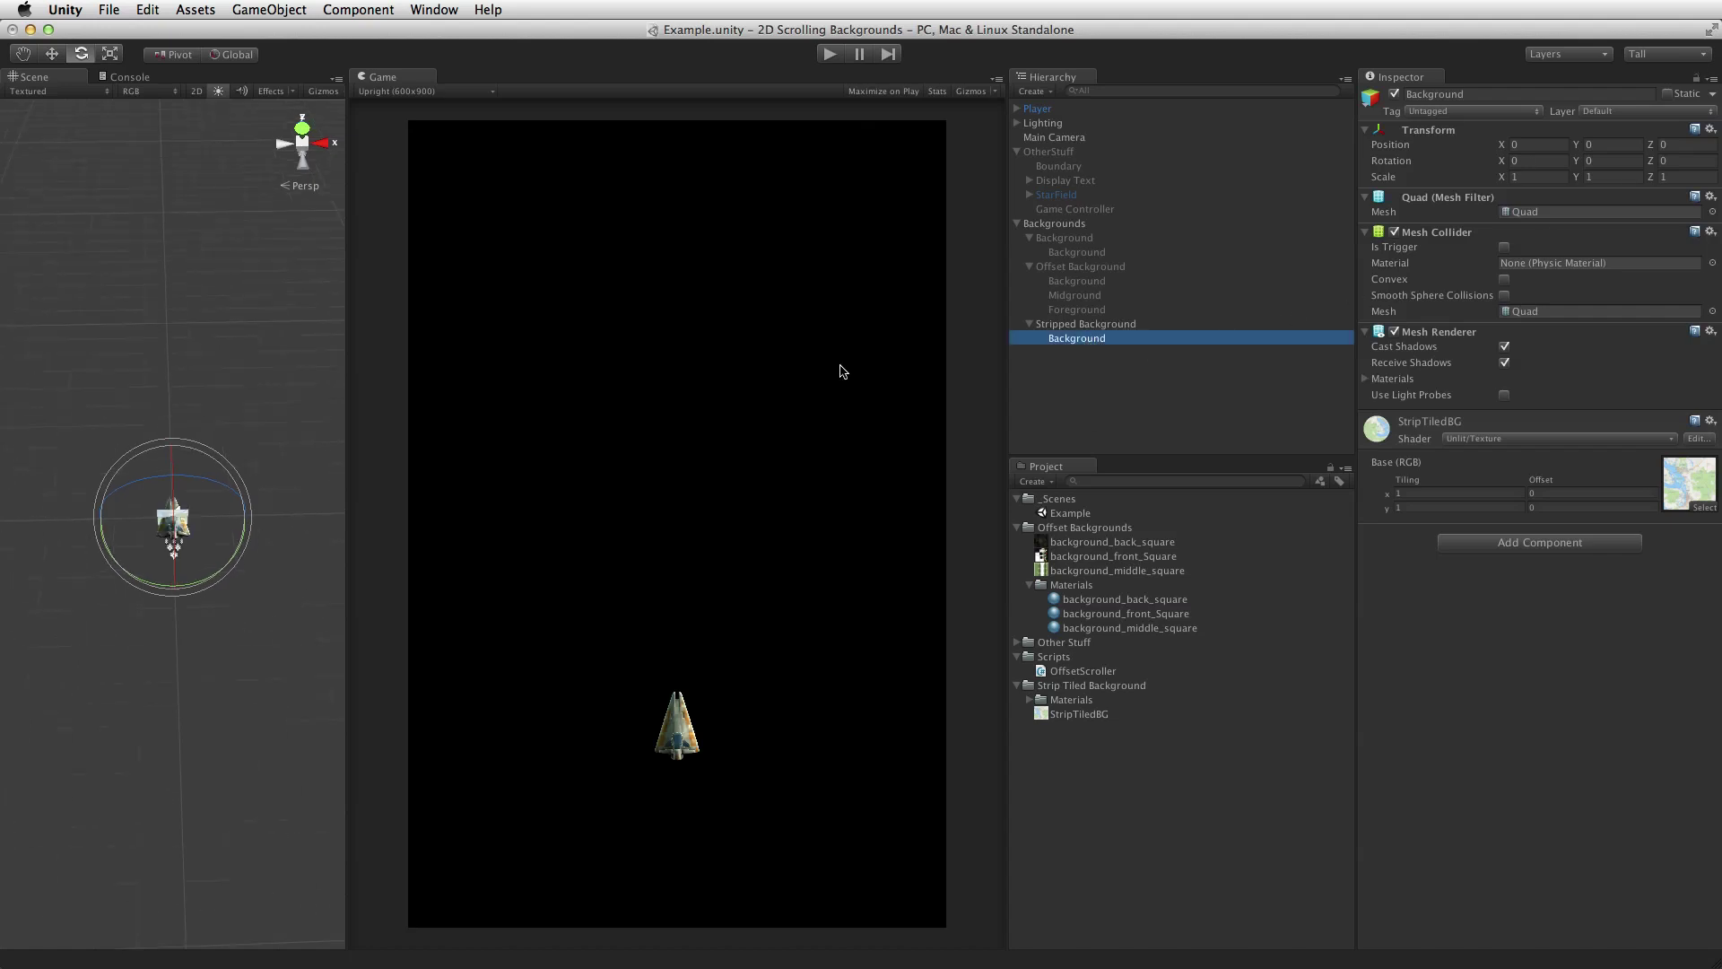
key(f)
click(1532, 161)
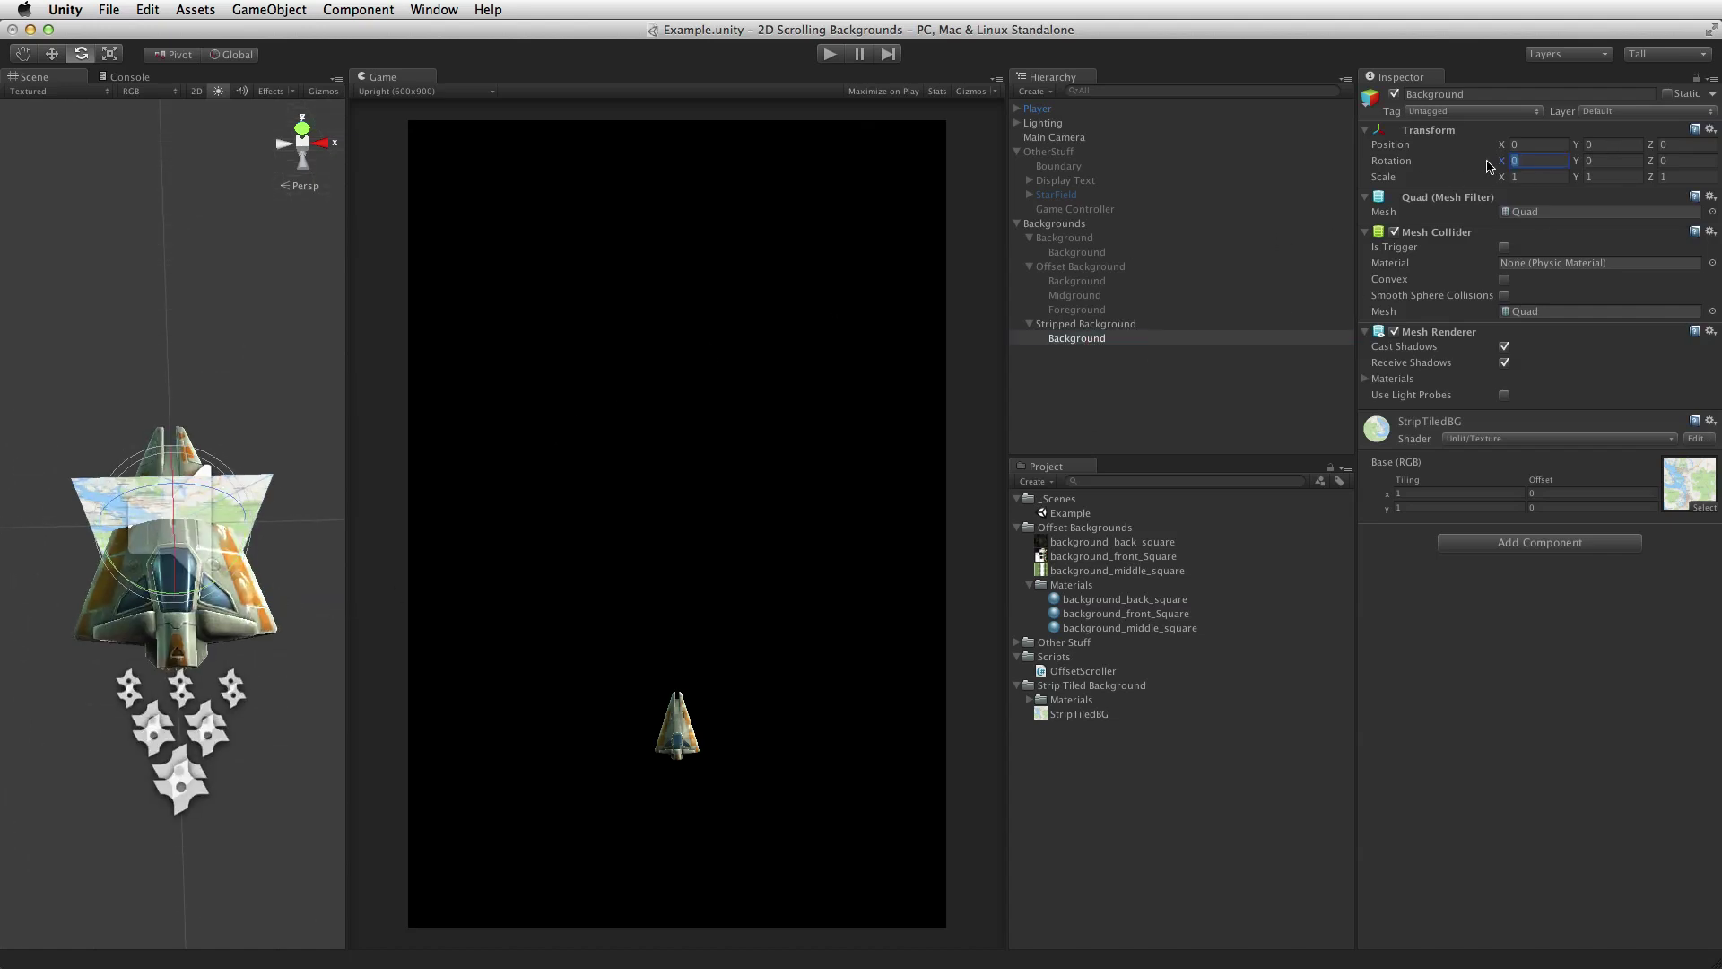
text(90)
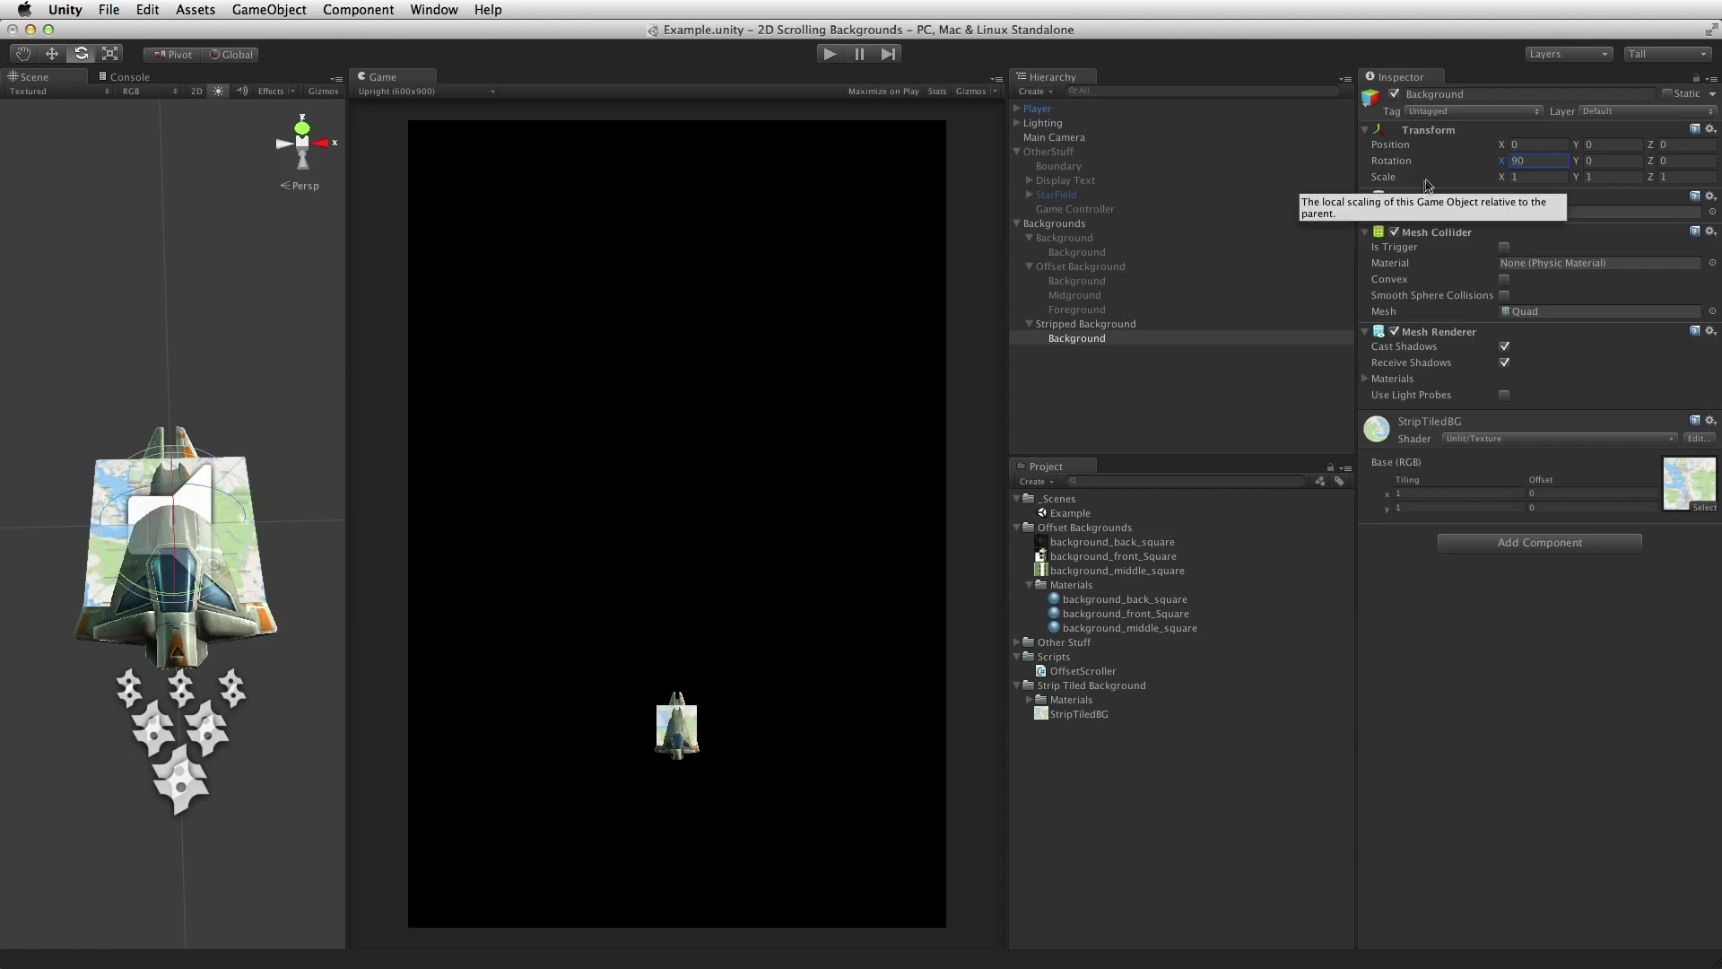
- Set the Background quad's Y position to -5 and switch the scene view to isometric
click(1596, 146)
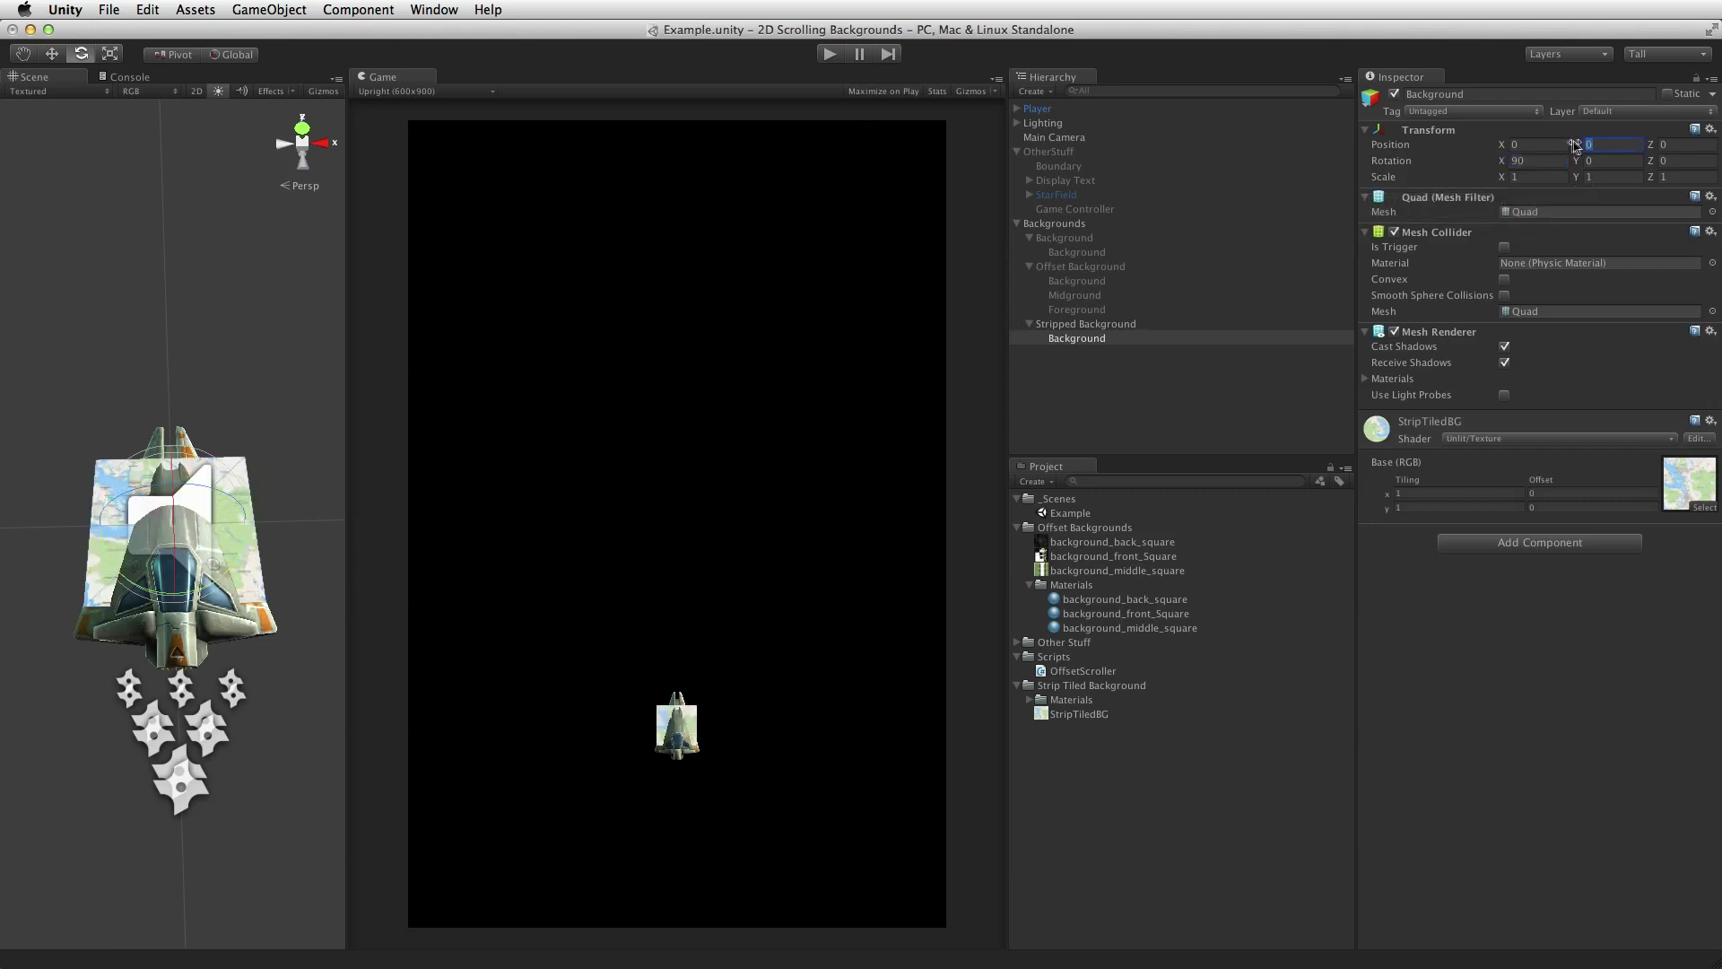
text(-5)
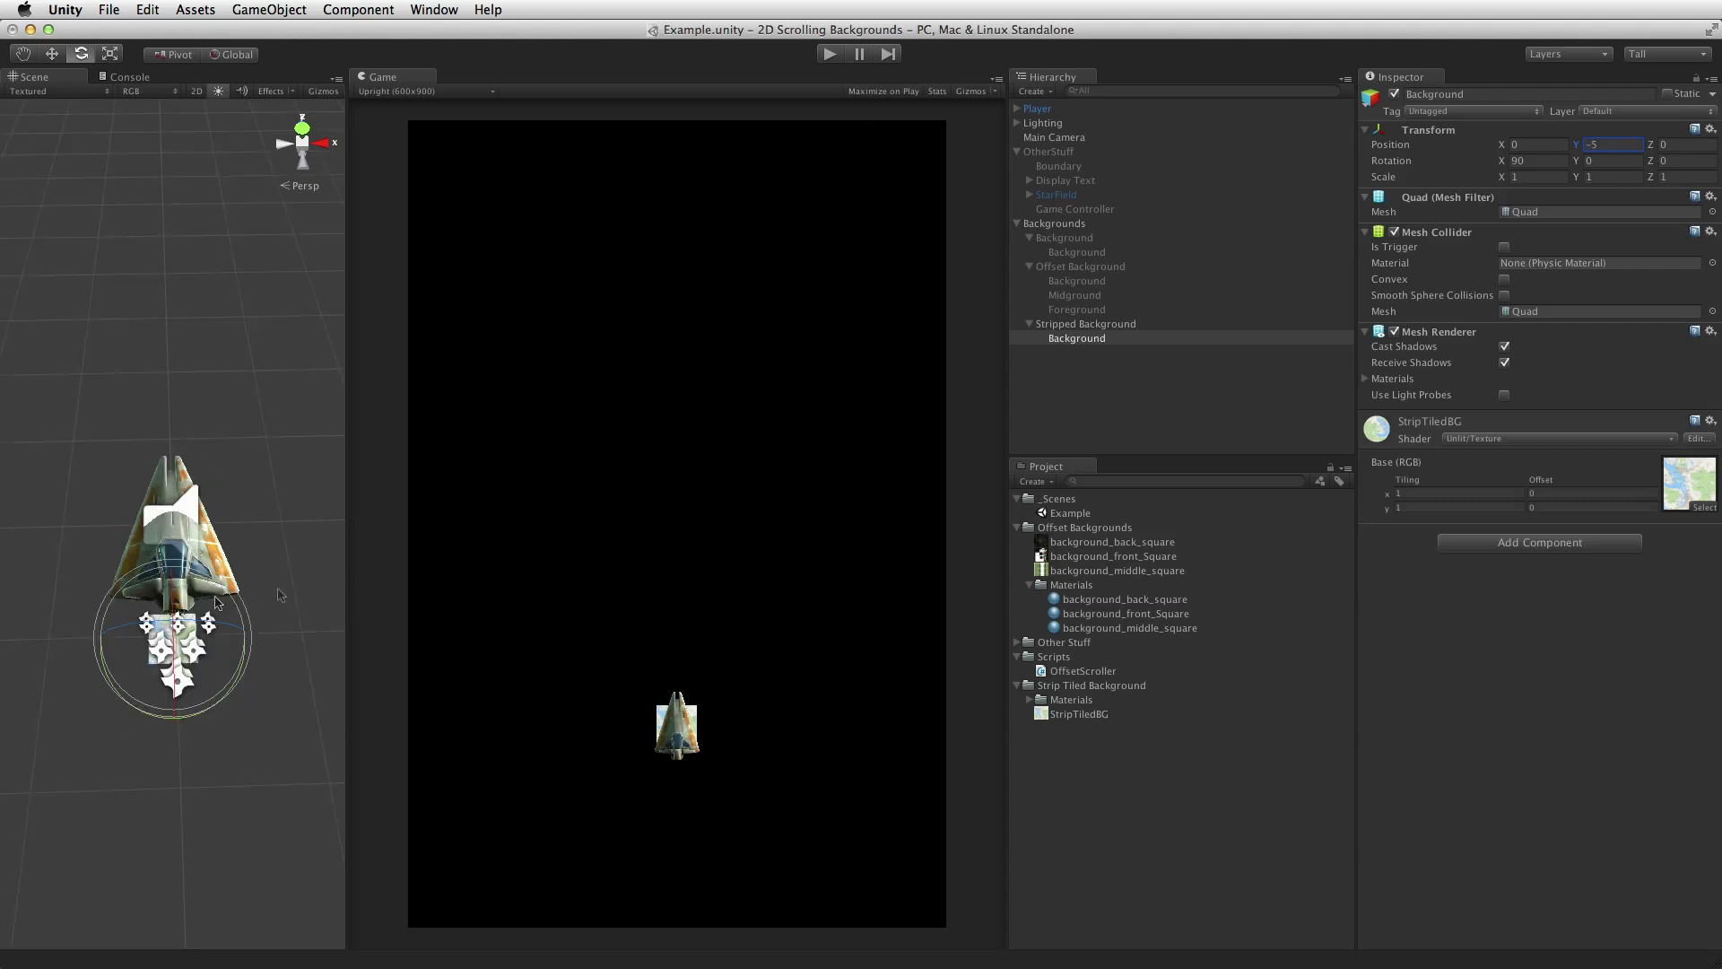
drag(346, 566, 858, 535)
alt+drag(496, 659, 522, 778)
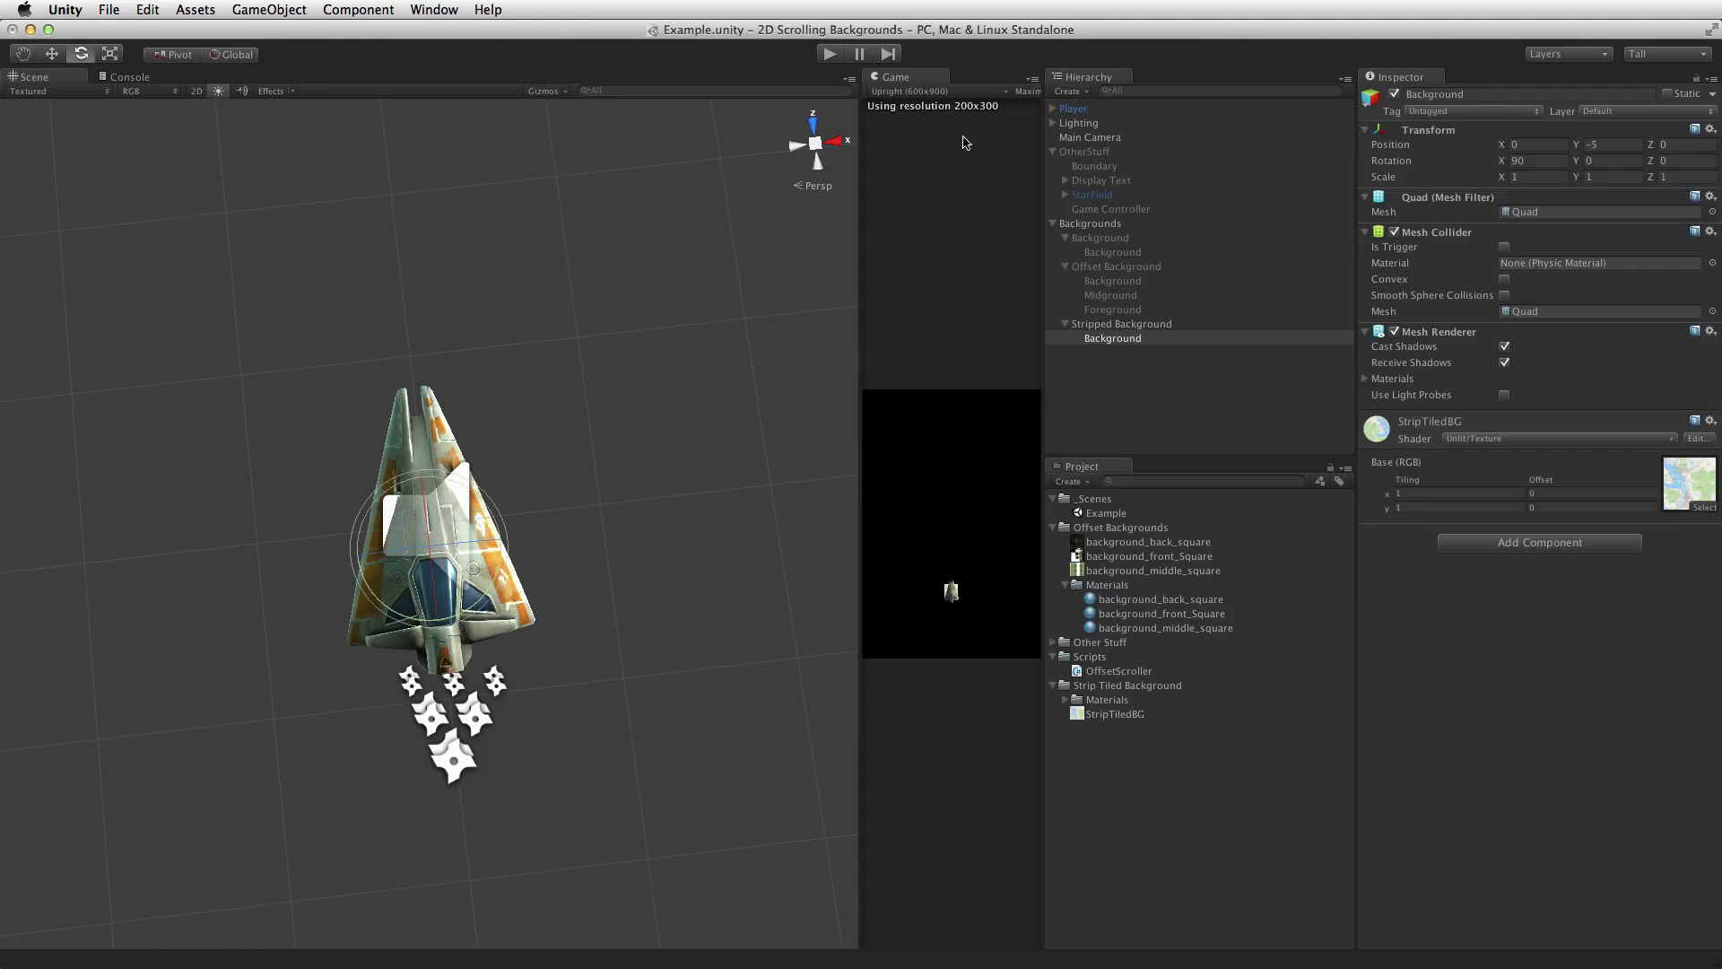
click(818, 186)
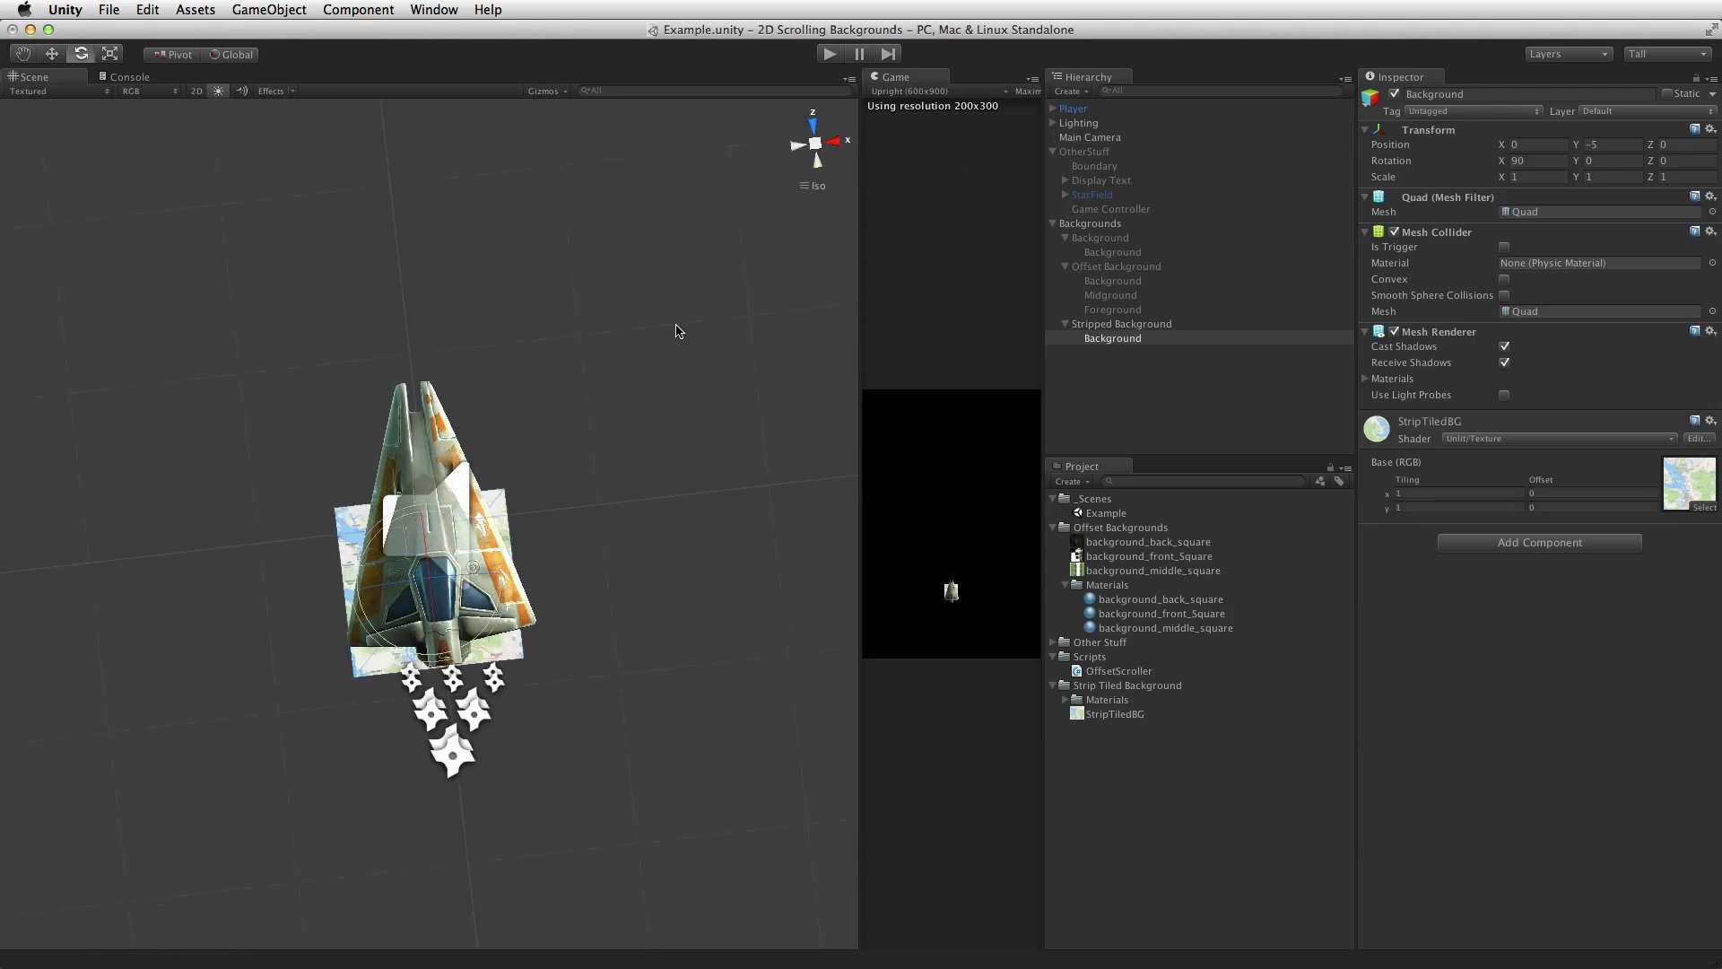
click(648, 333)
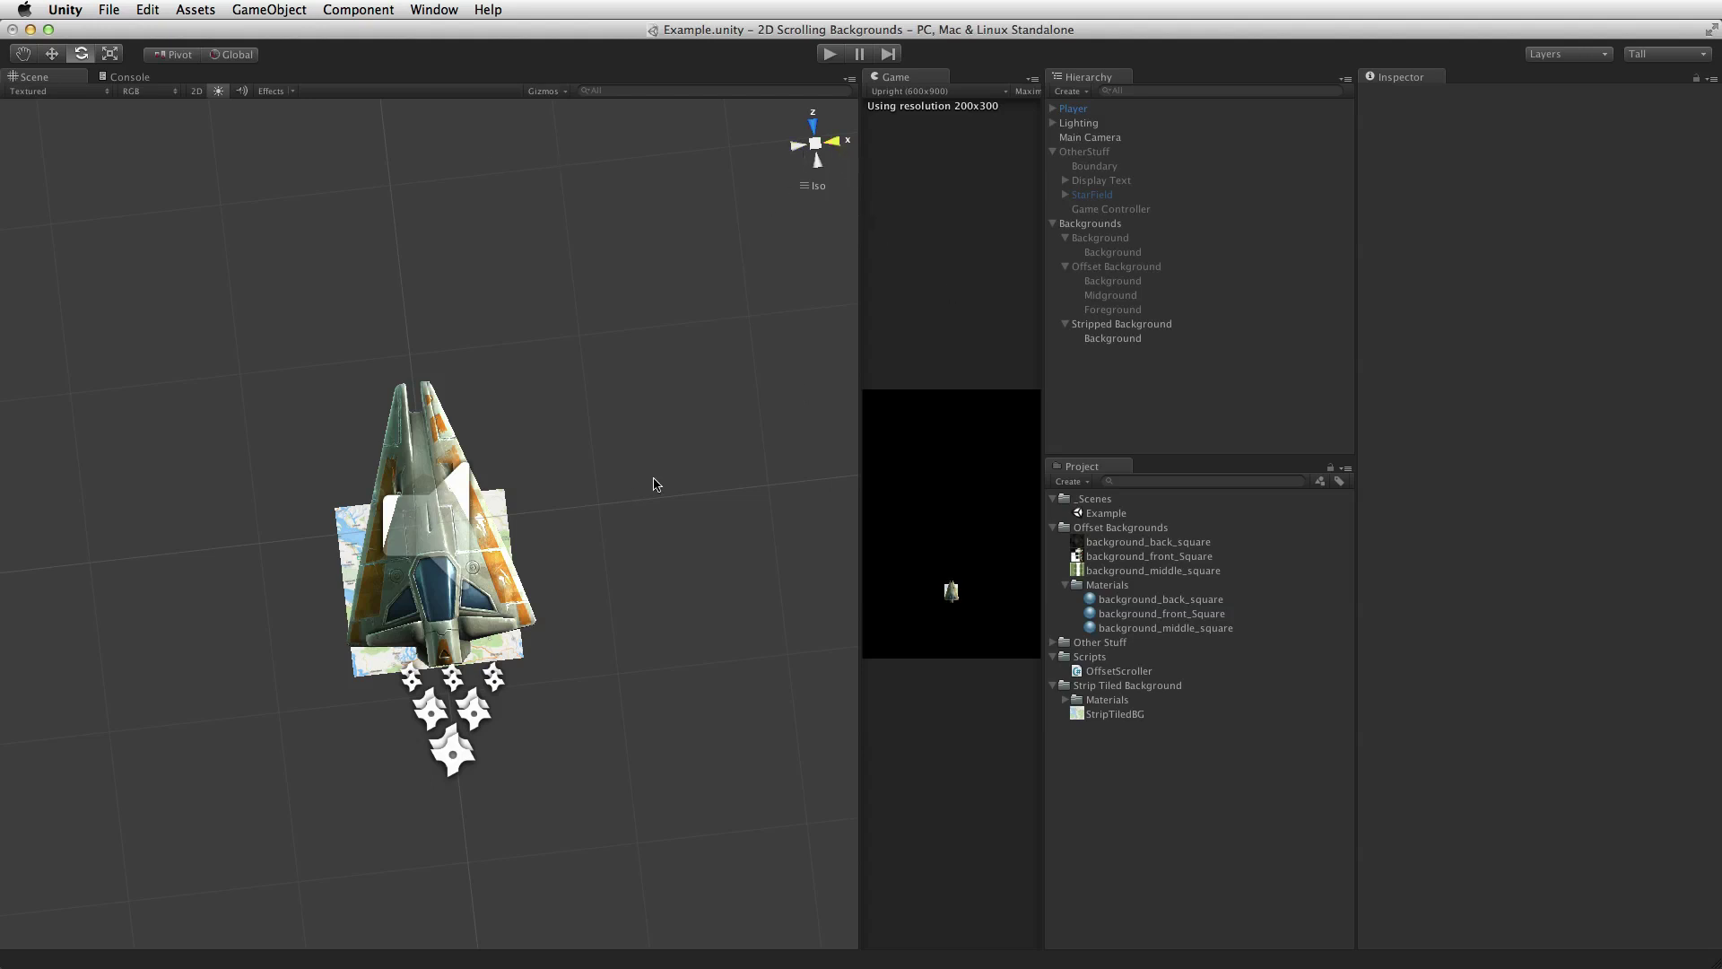
- Set the Background quad's scale to 60 in X and Y, and view the scene from the top
click(352, 531)
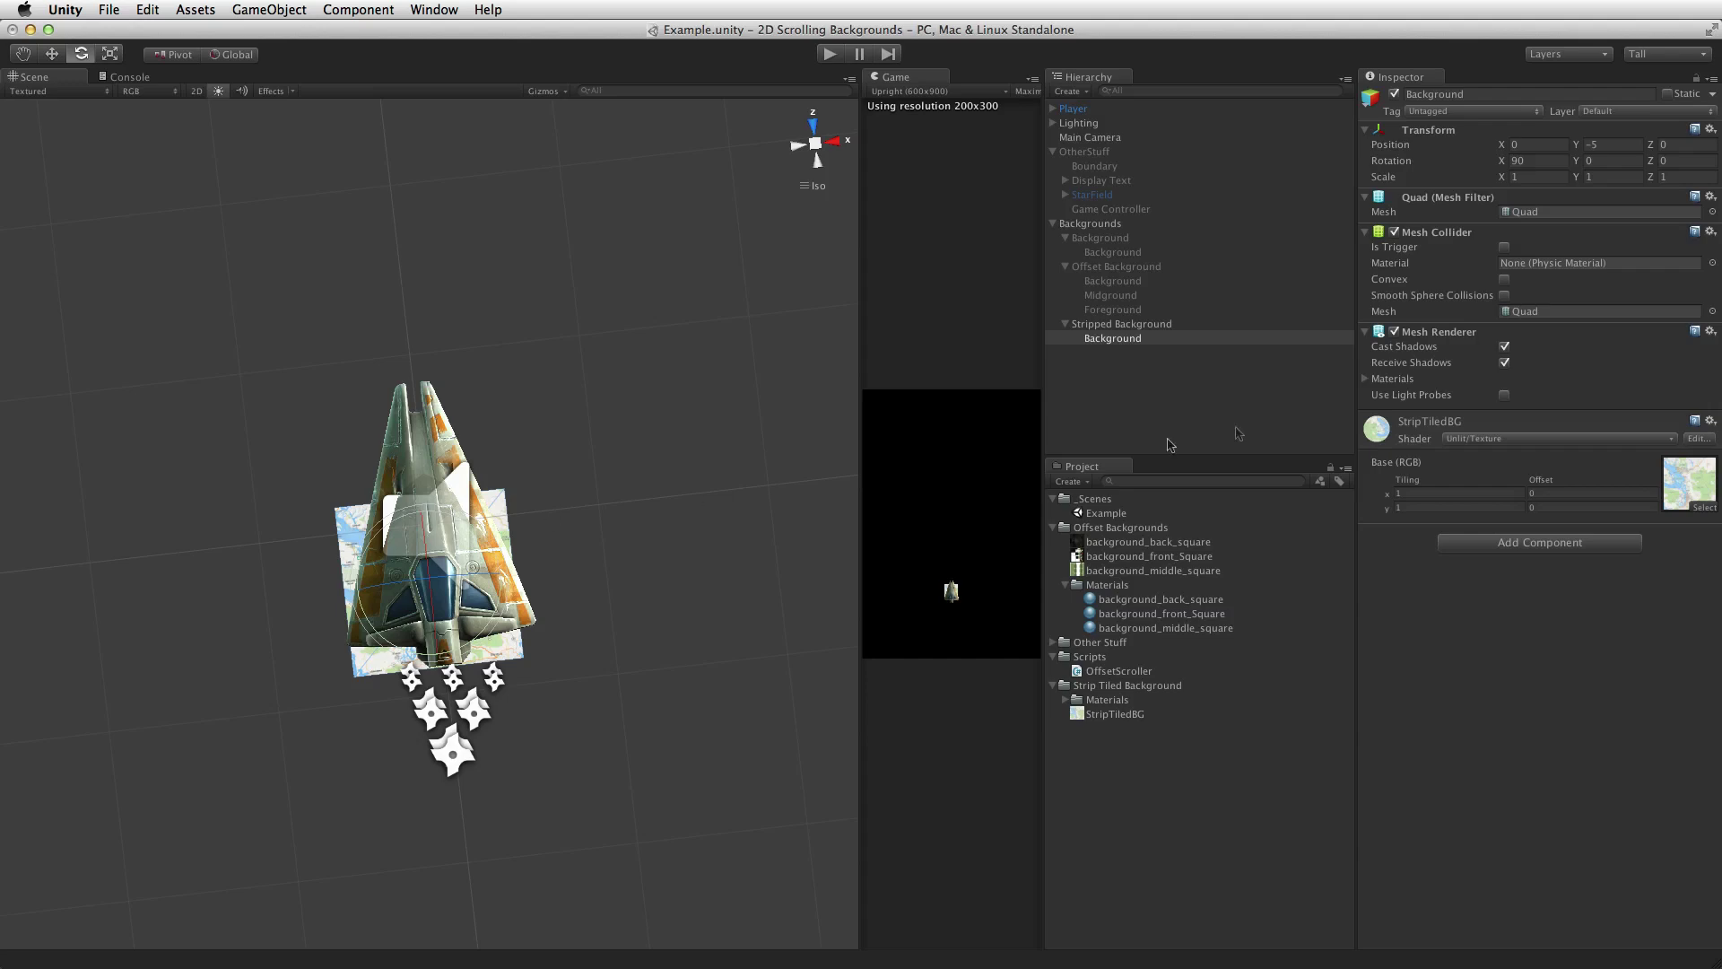
click(1555, 174)
text(60)
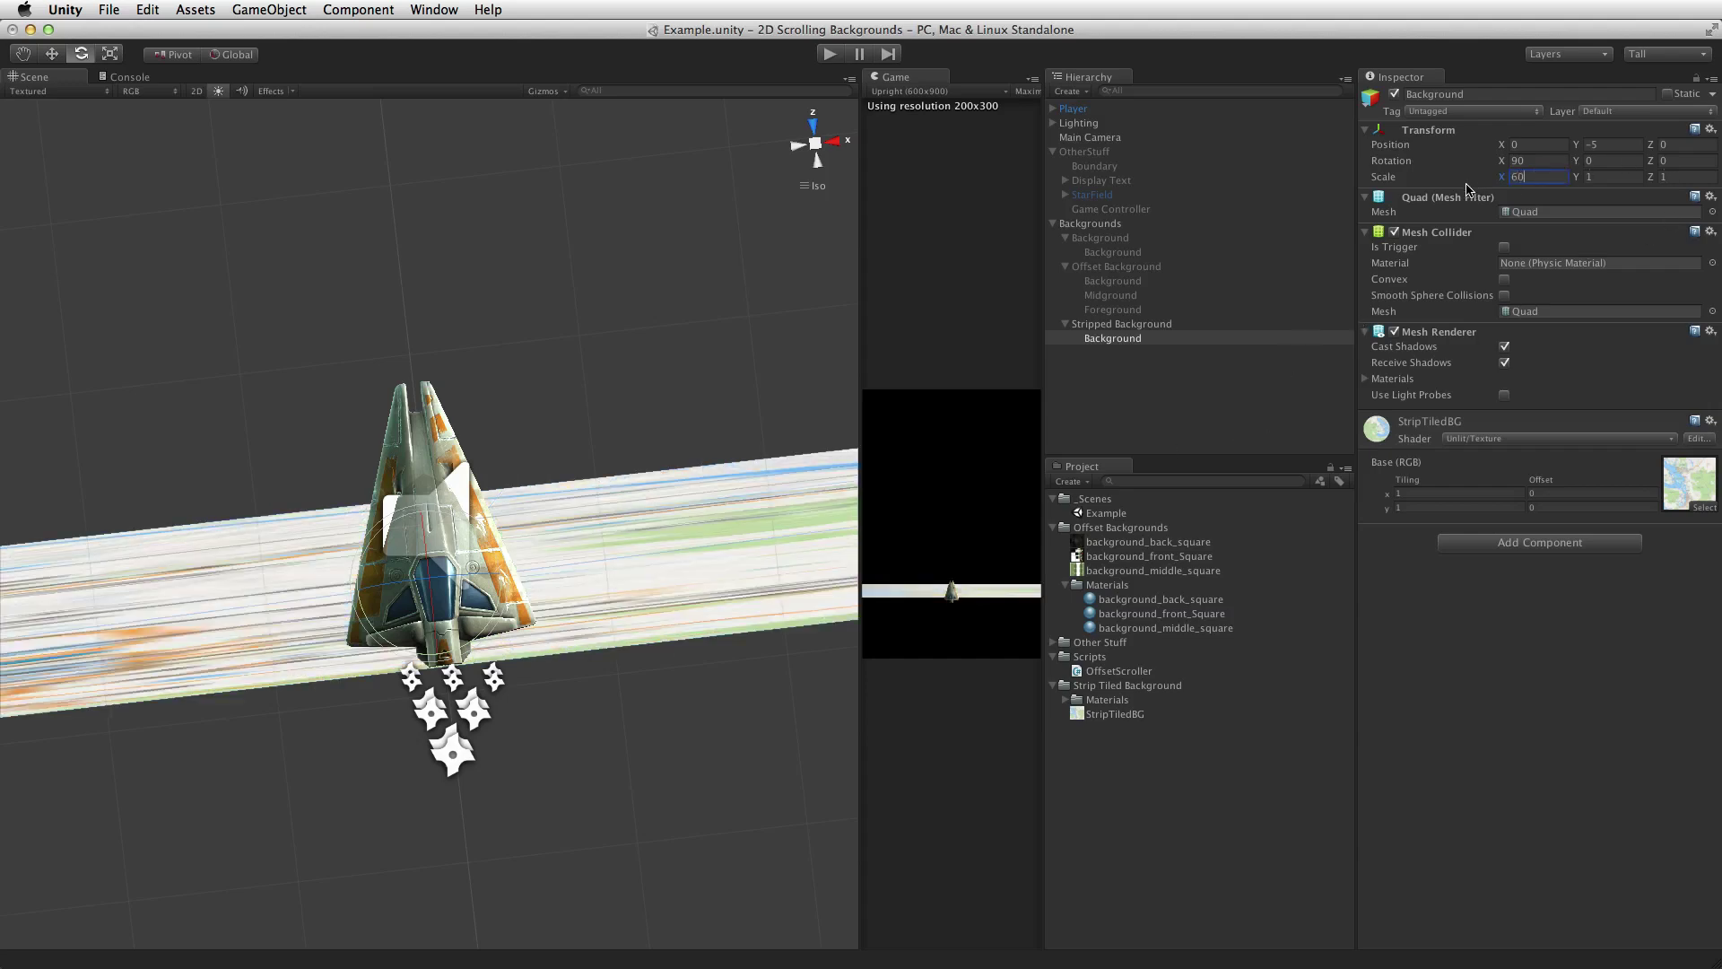
key(Tab)
text(60)
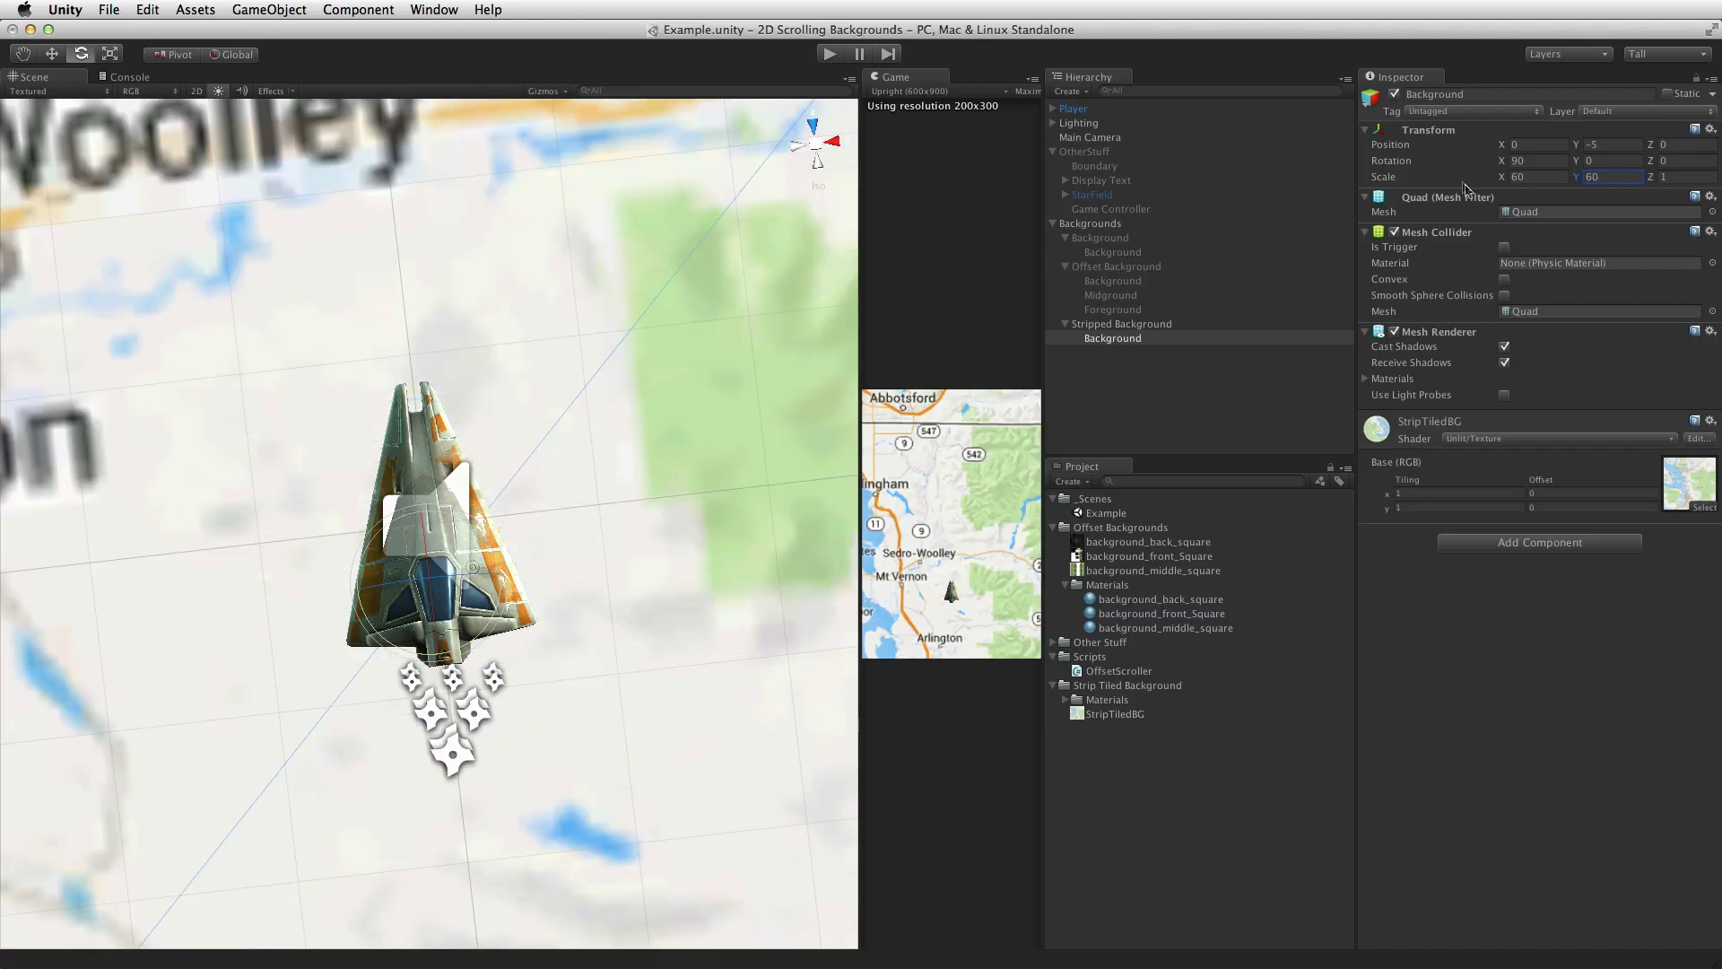
scroll(269, 440, down, 10)
scroll(281, 443, down, 5)
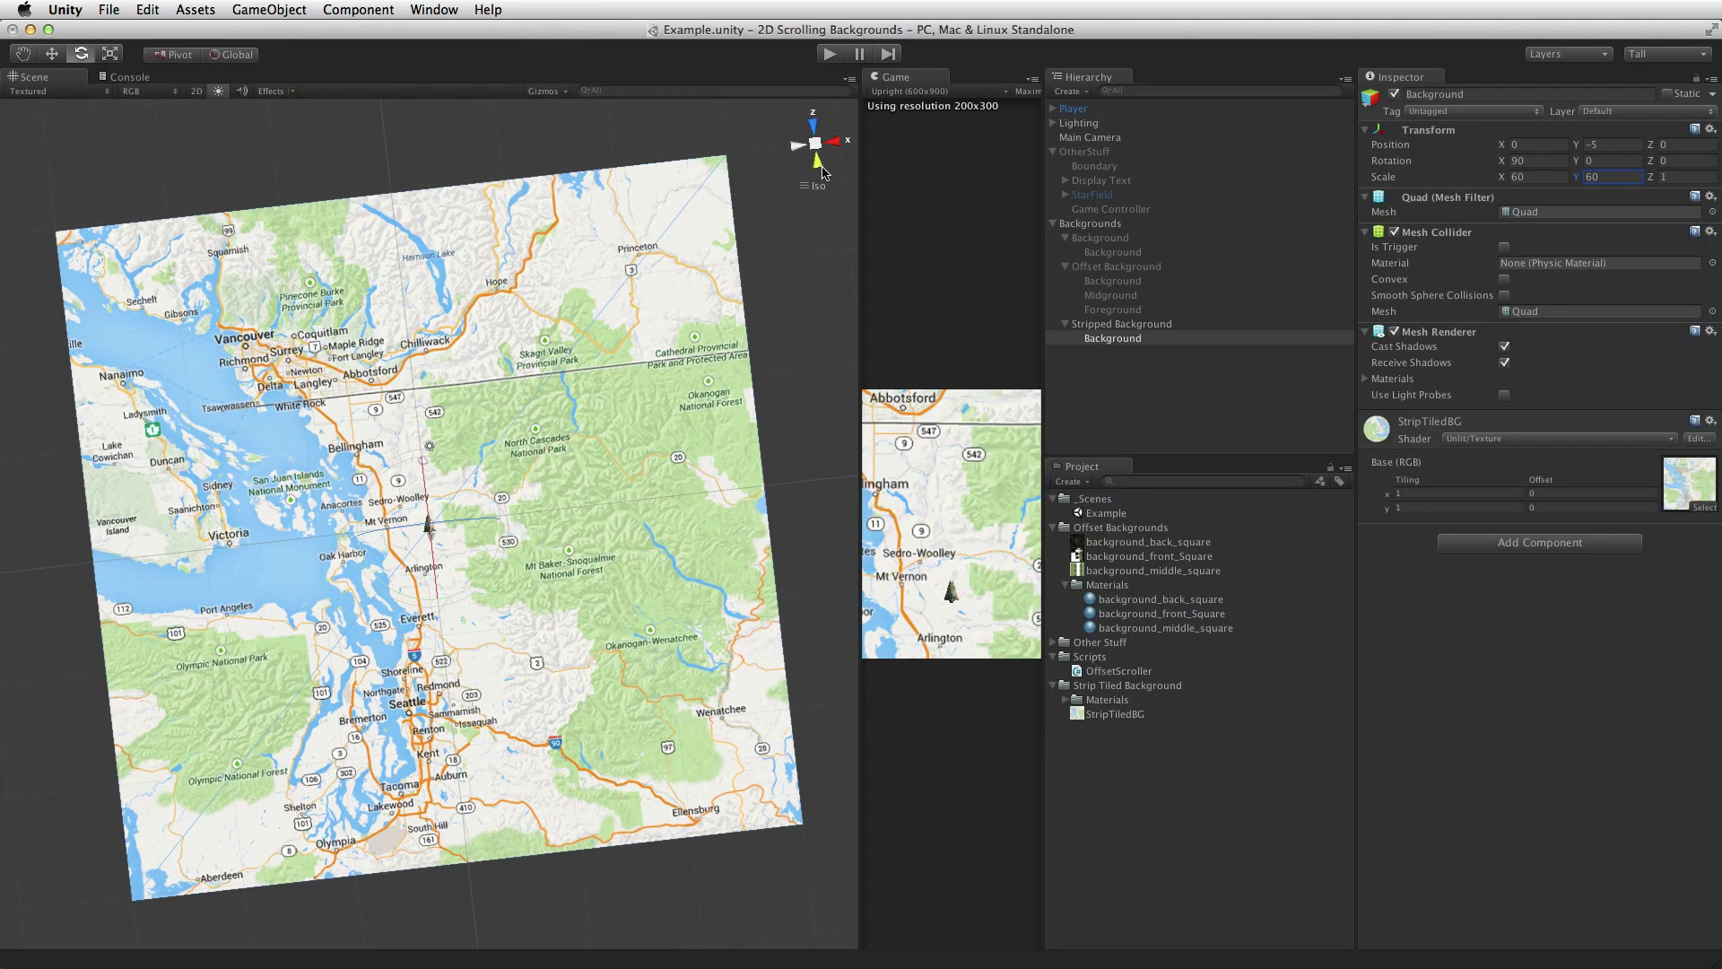
click(818, 163)
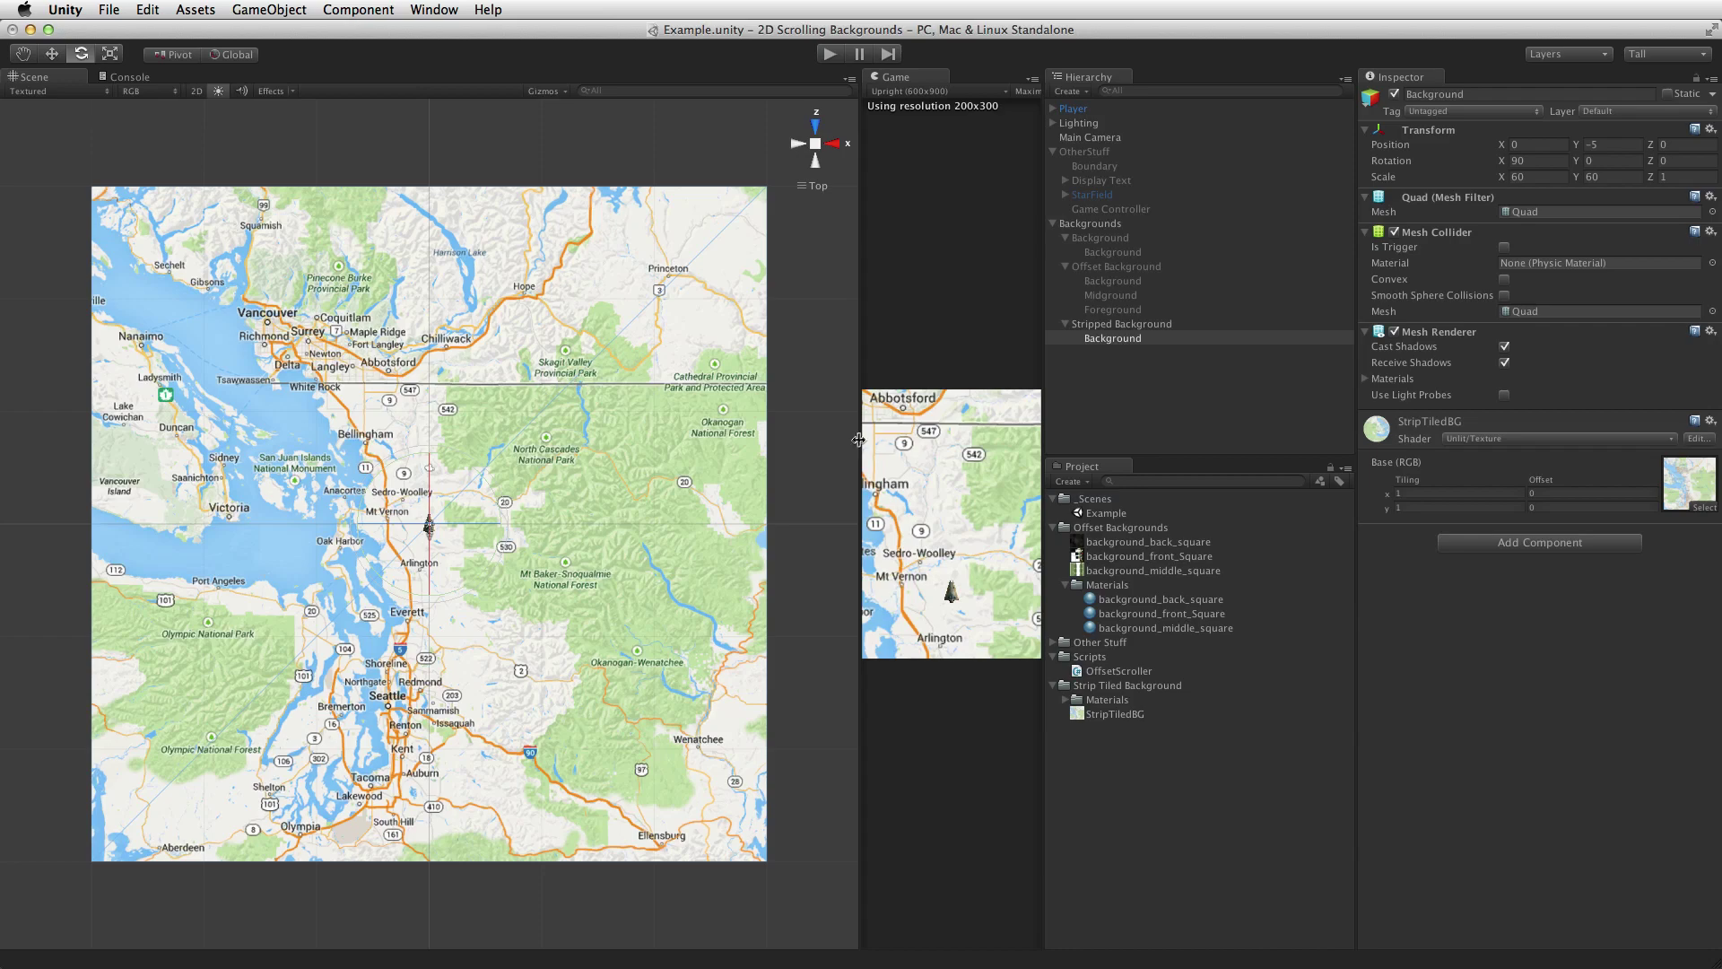
drag(860, 447, 615, 485)
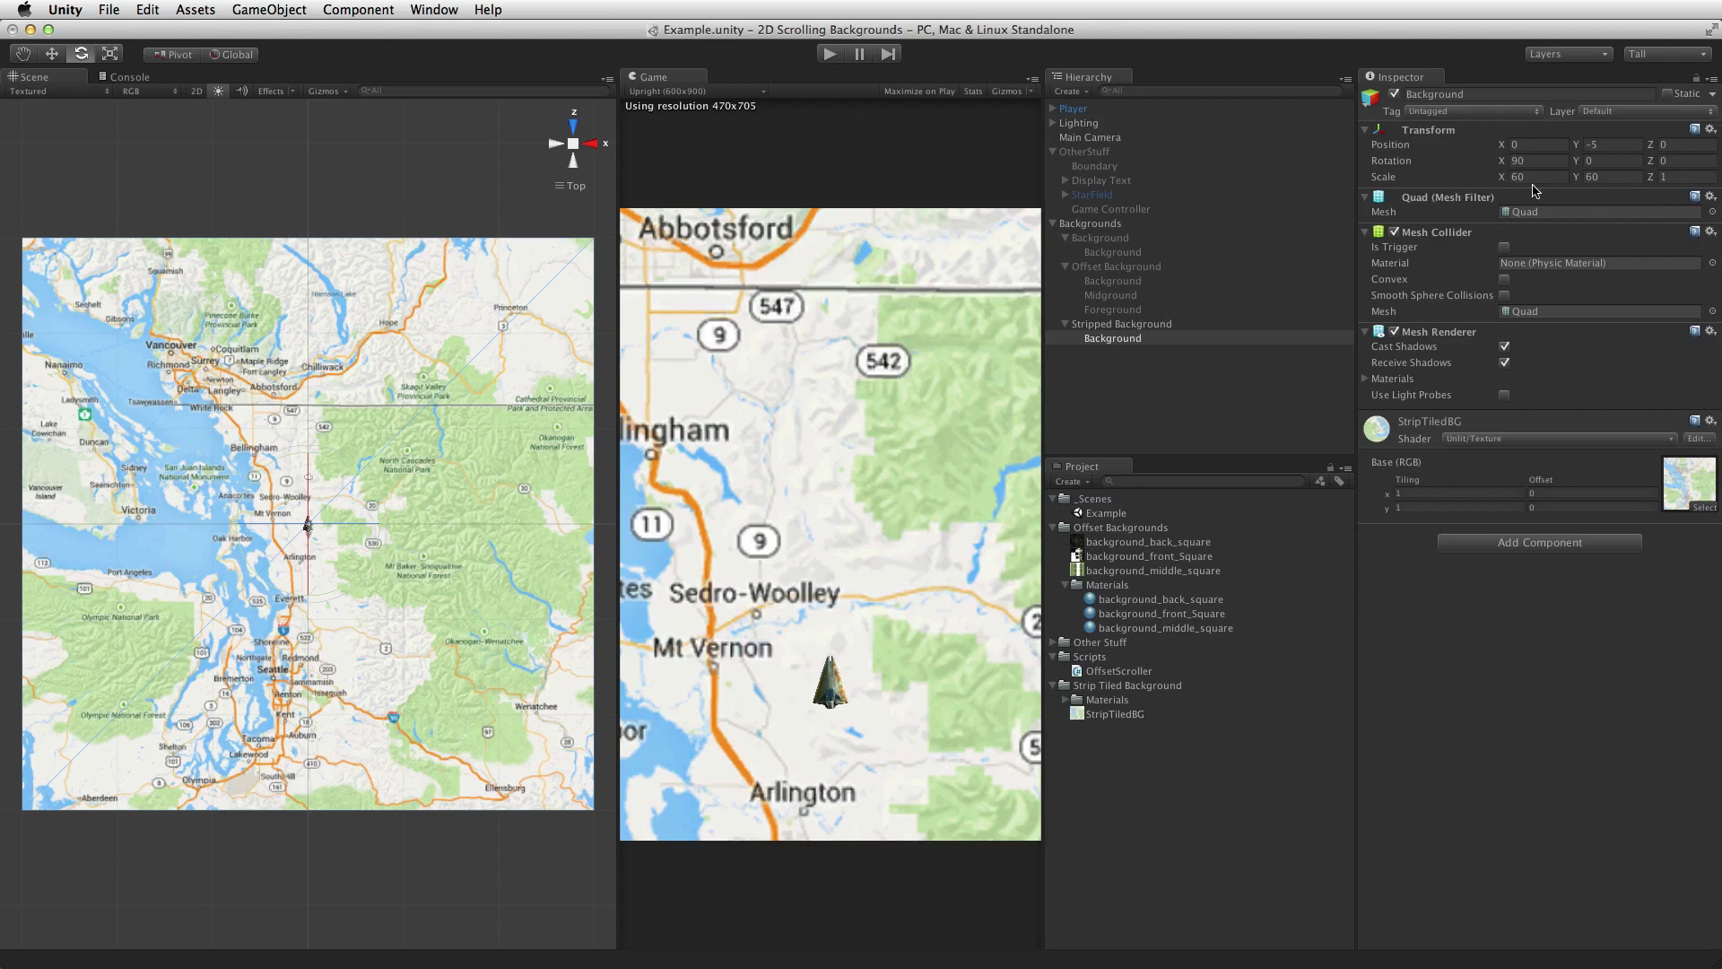
- Set the Background quad's position to Z 25 and X 22.5
click(1667, 144)
text(25)
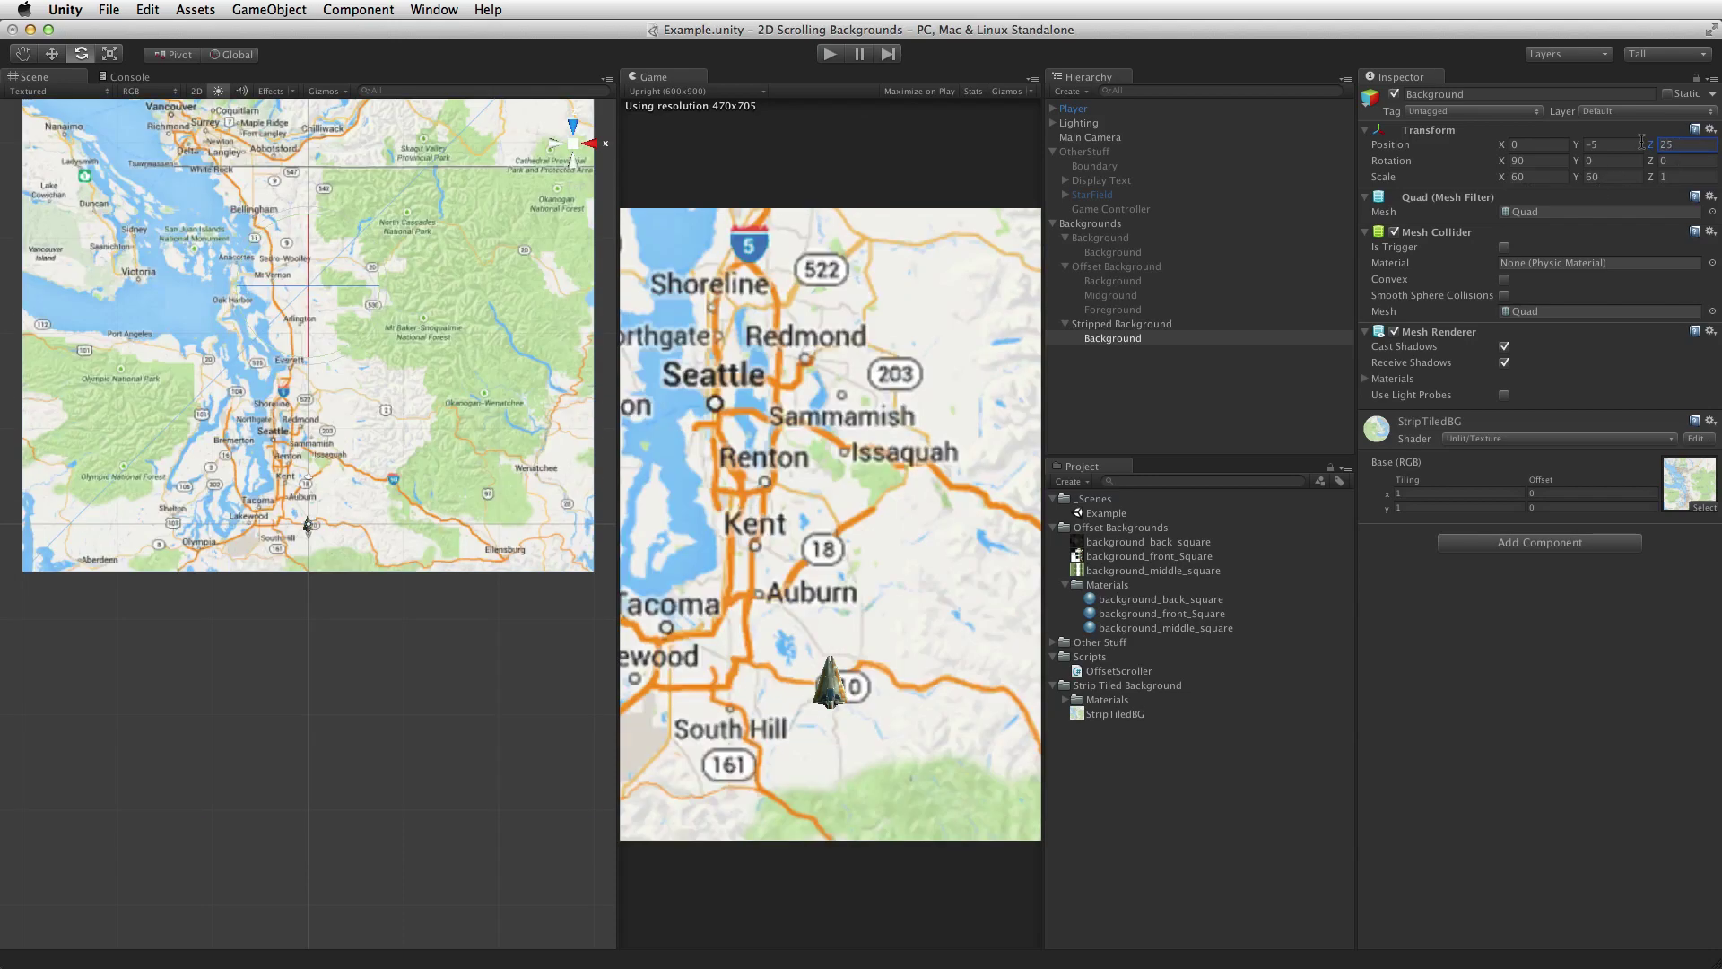
click(1533, 147)
text(22.5)
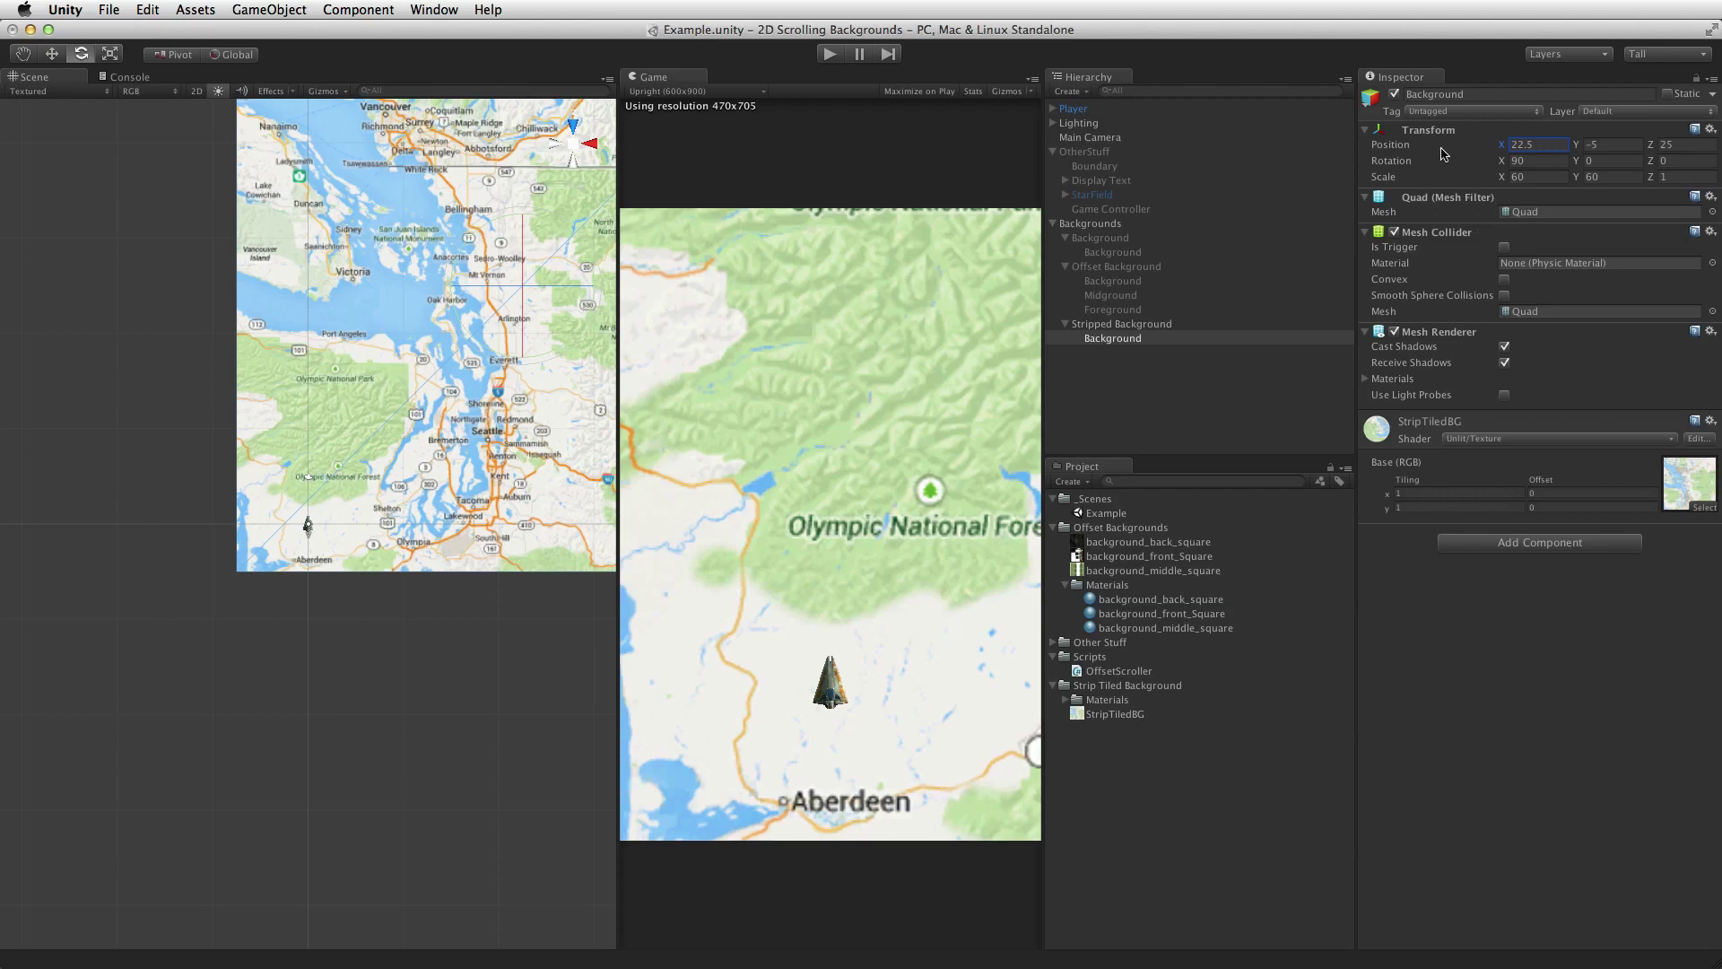
scroll(510, 319, down, 2)
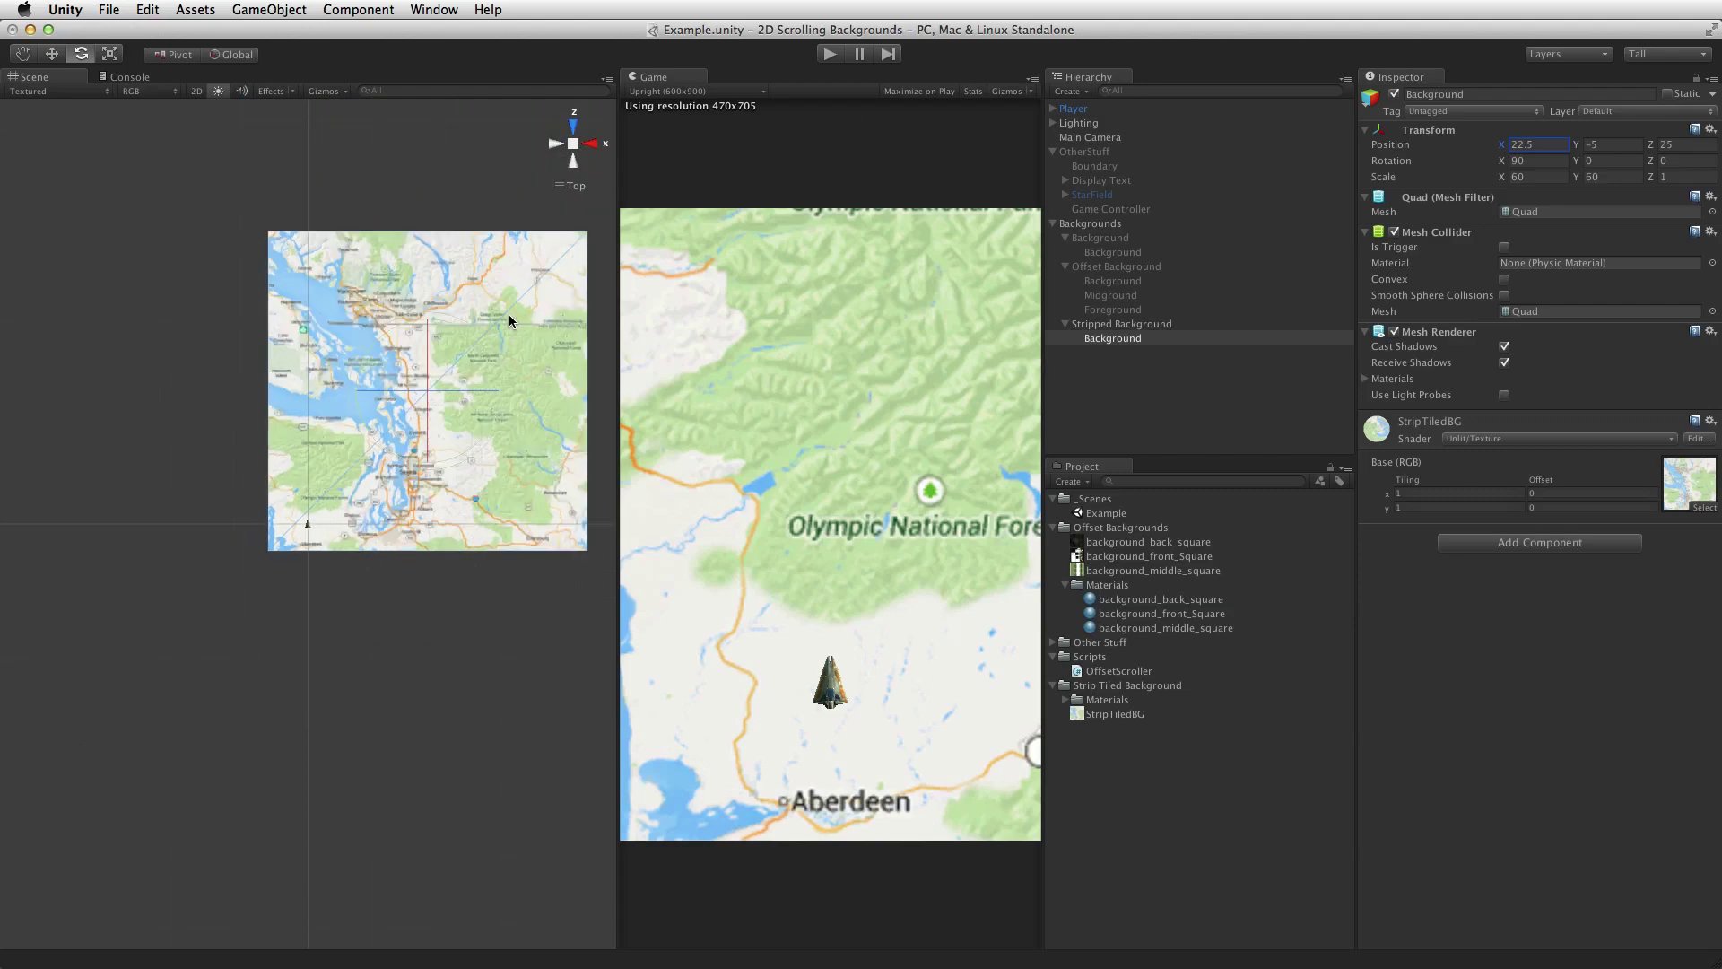
- Duplicate the Background quad under Stripped Background and make the copy a child of the original quad
click(1116, 344)
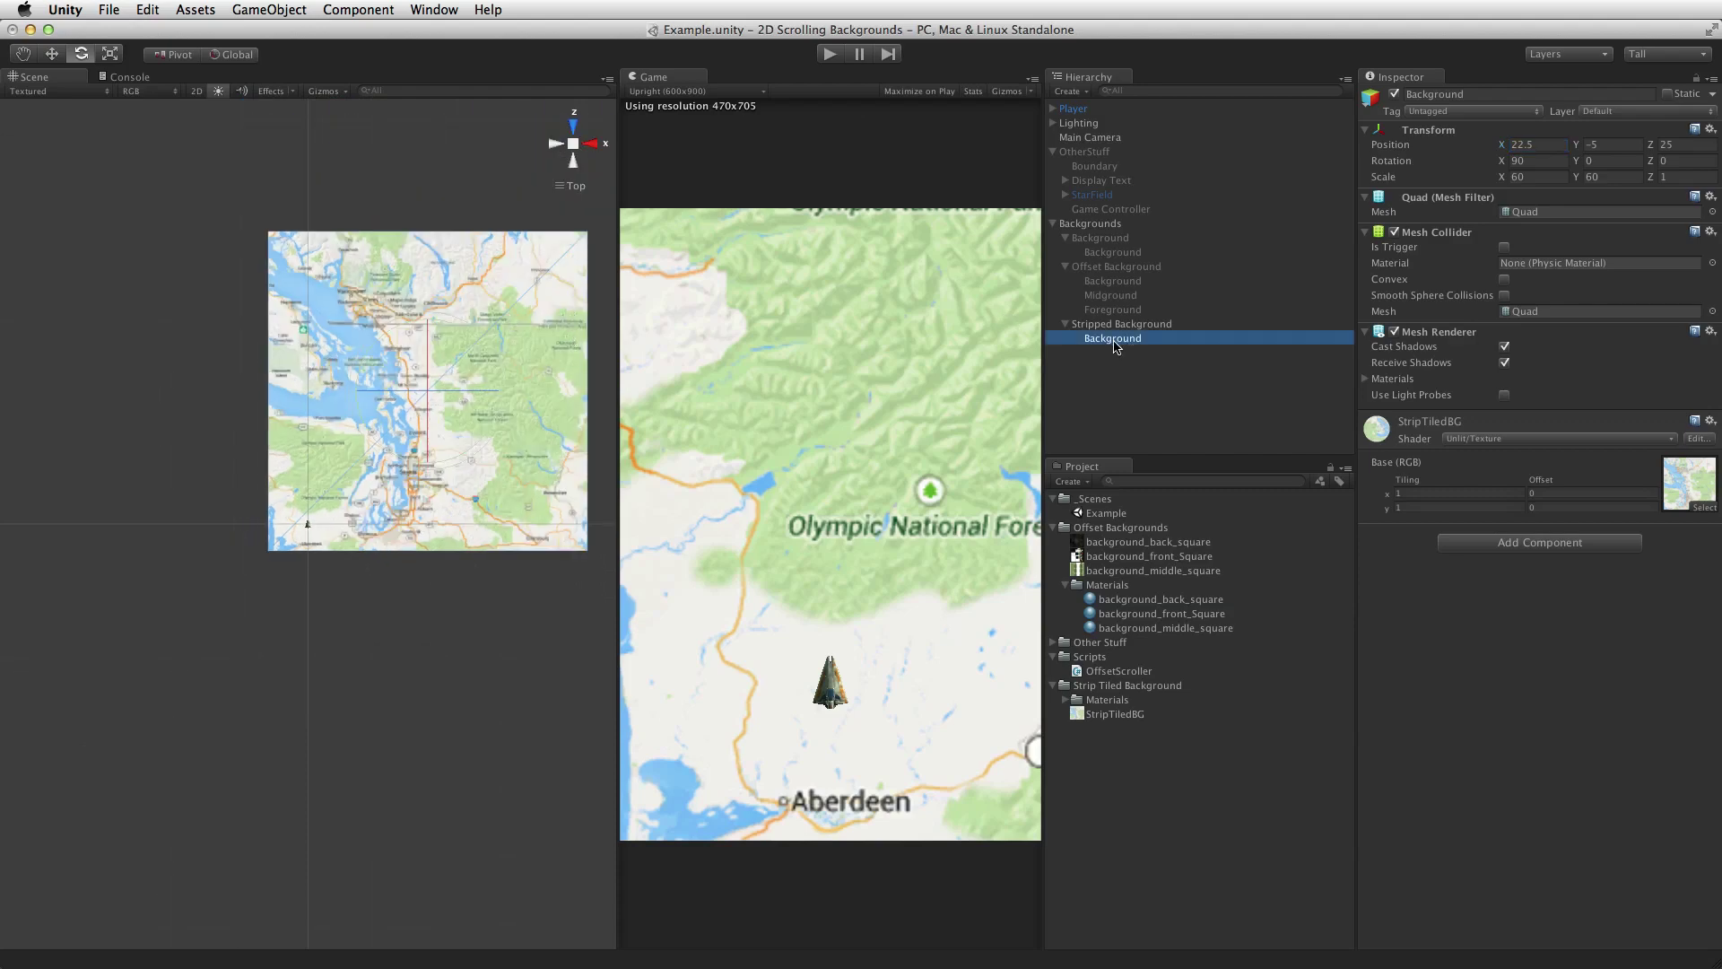
key(super+d)
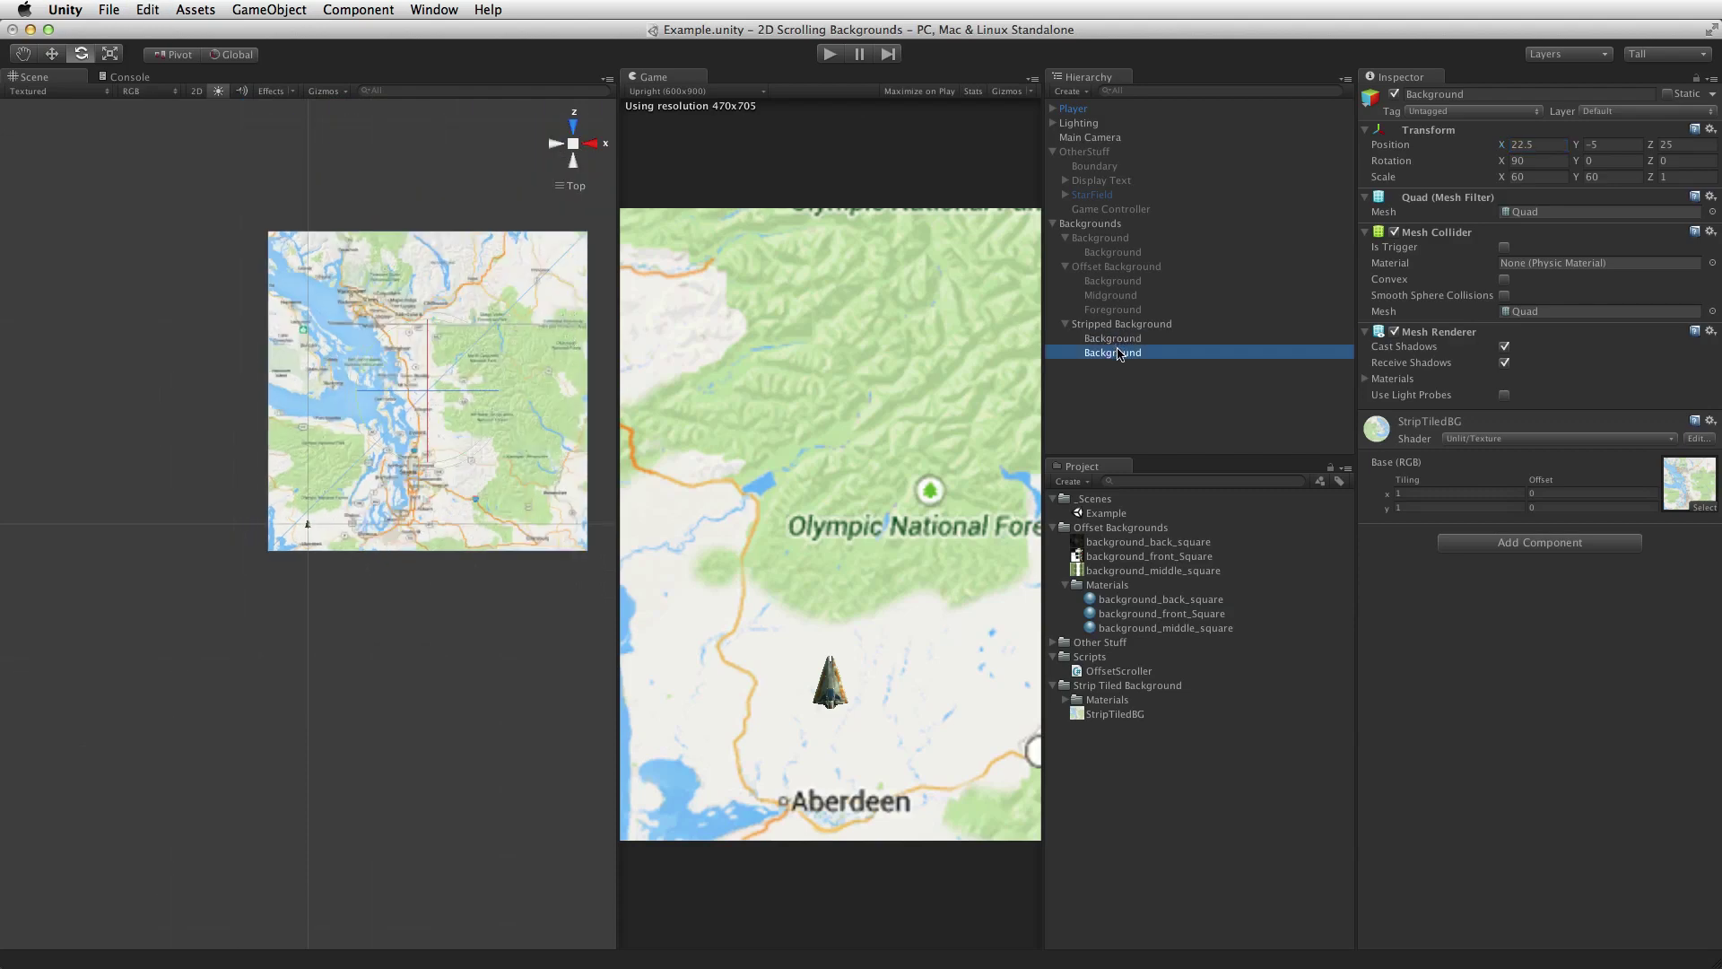
drag(1114, 359, 1145, 342)
- Set the child Background quad's X position to -0.25 and its X rotation to 0
click(1561, 145)
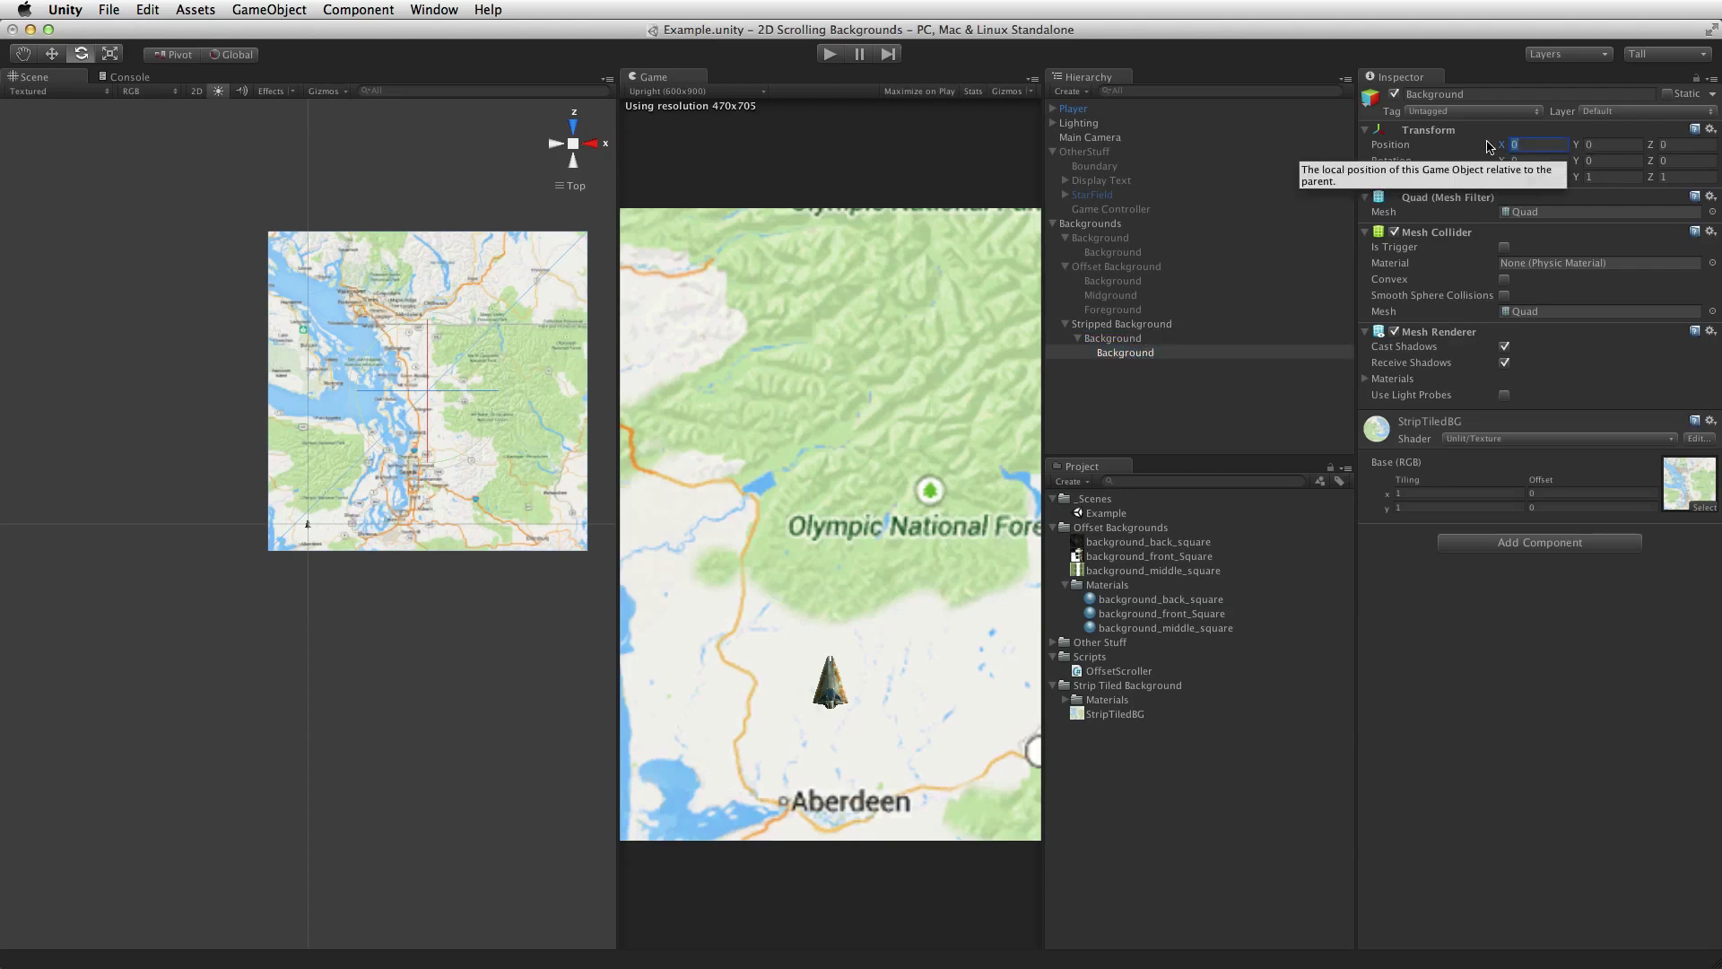
text(-.25)
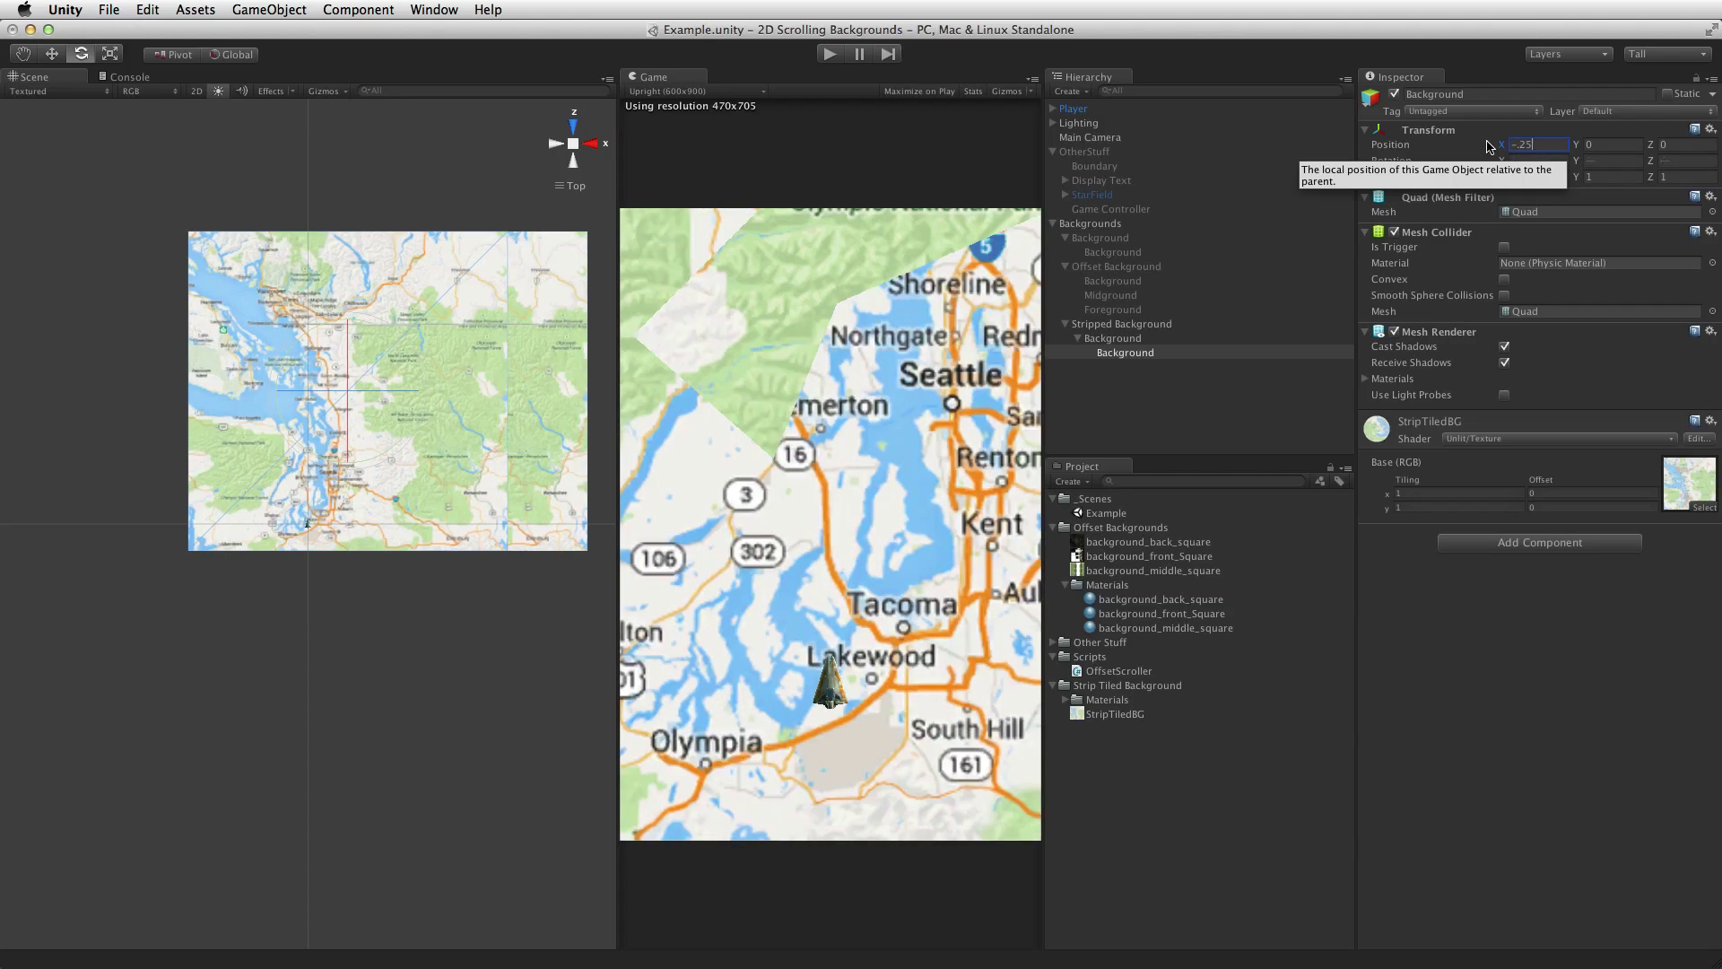
click(1160, 353)
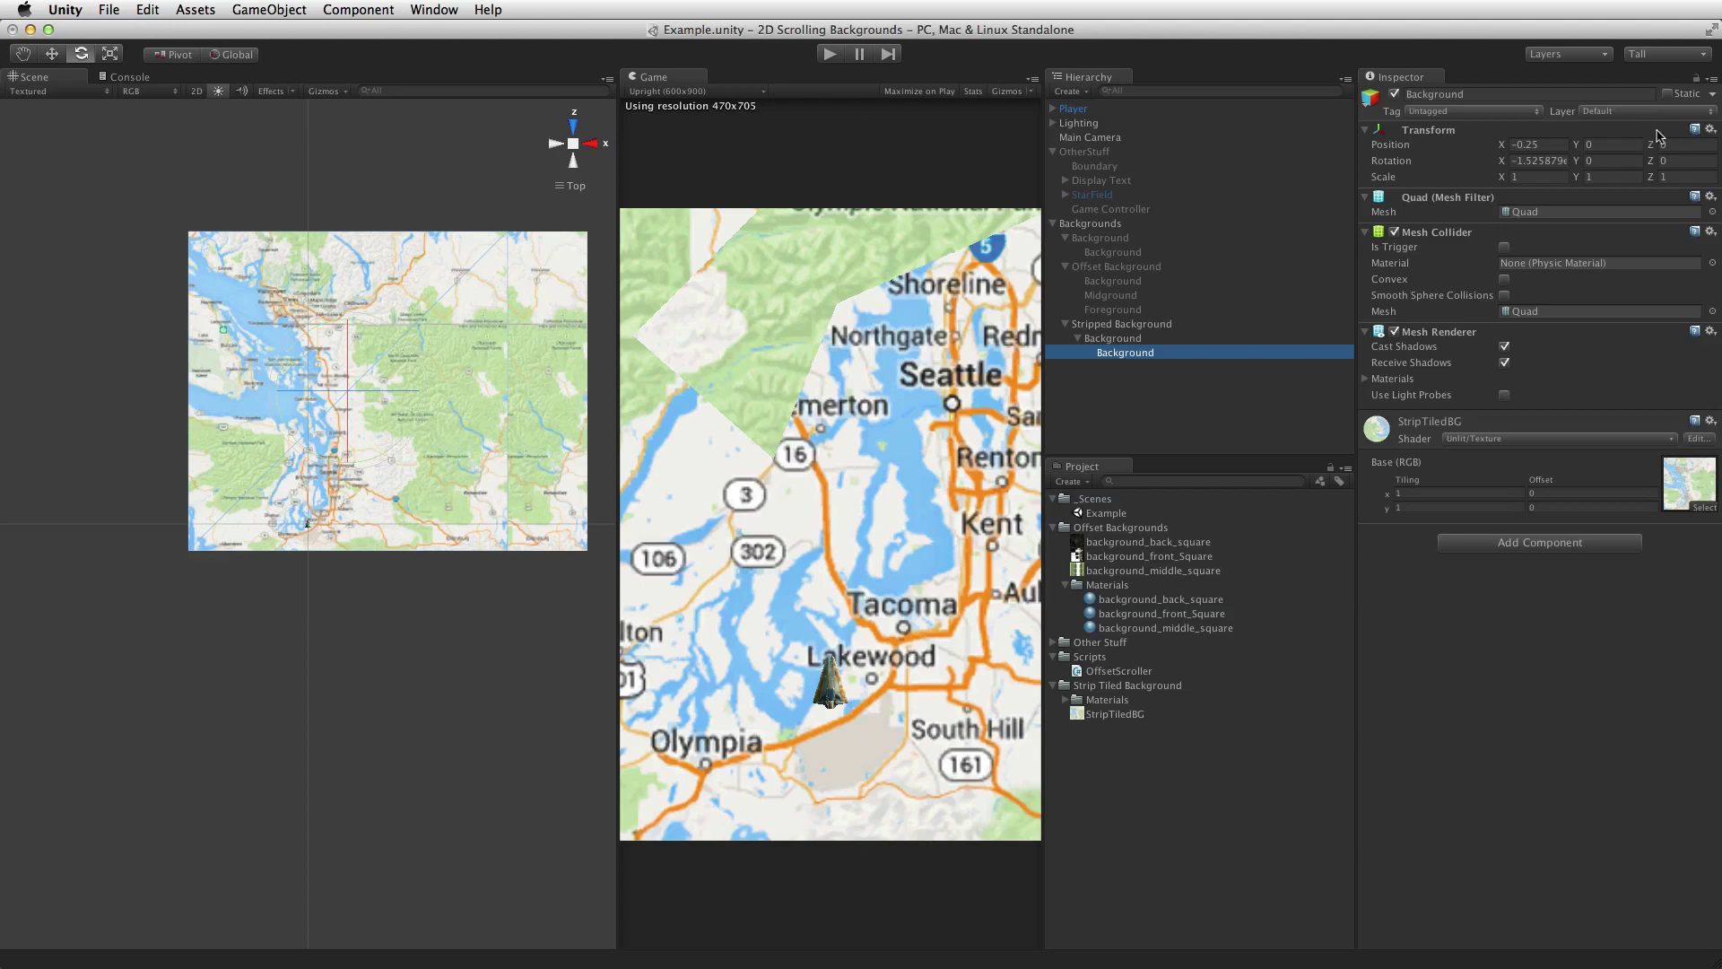
click(1554, 161)
text(0)
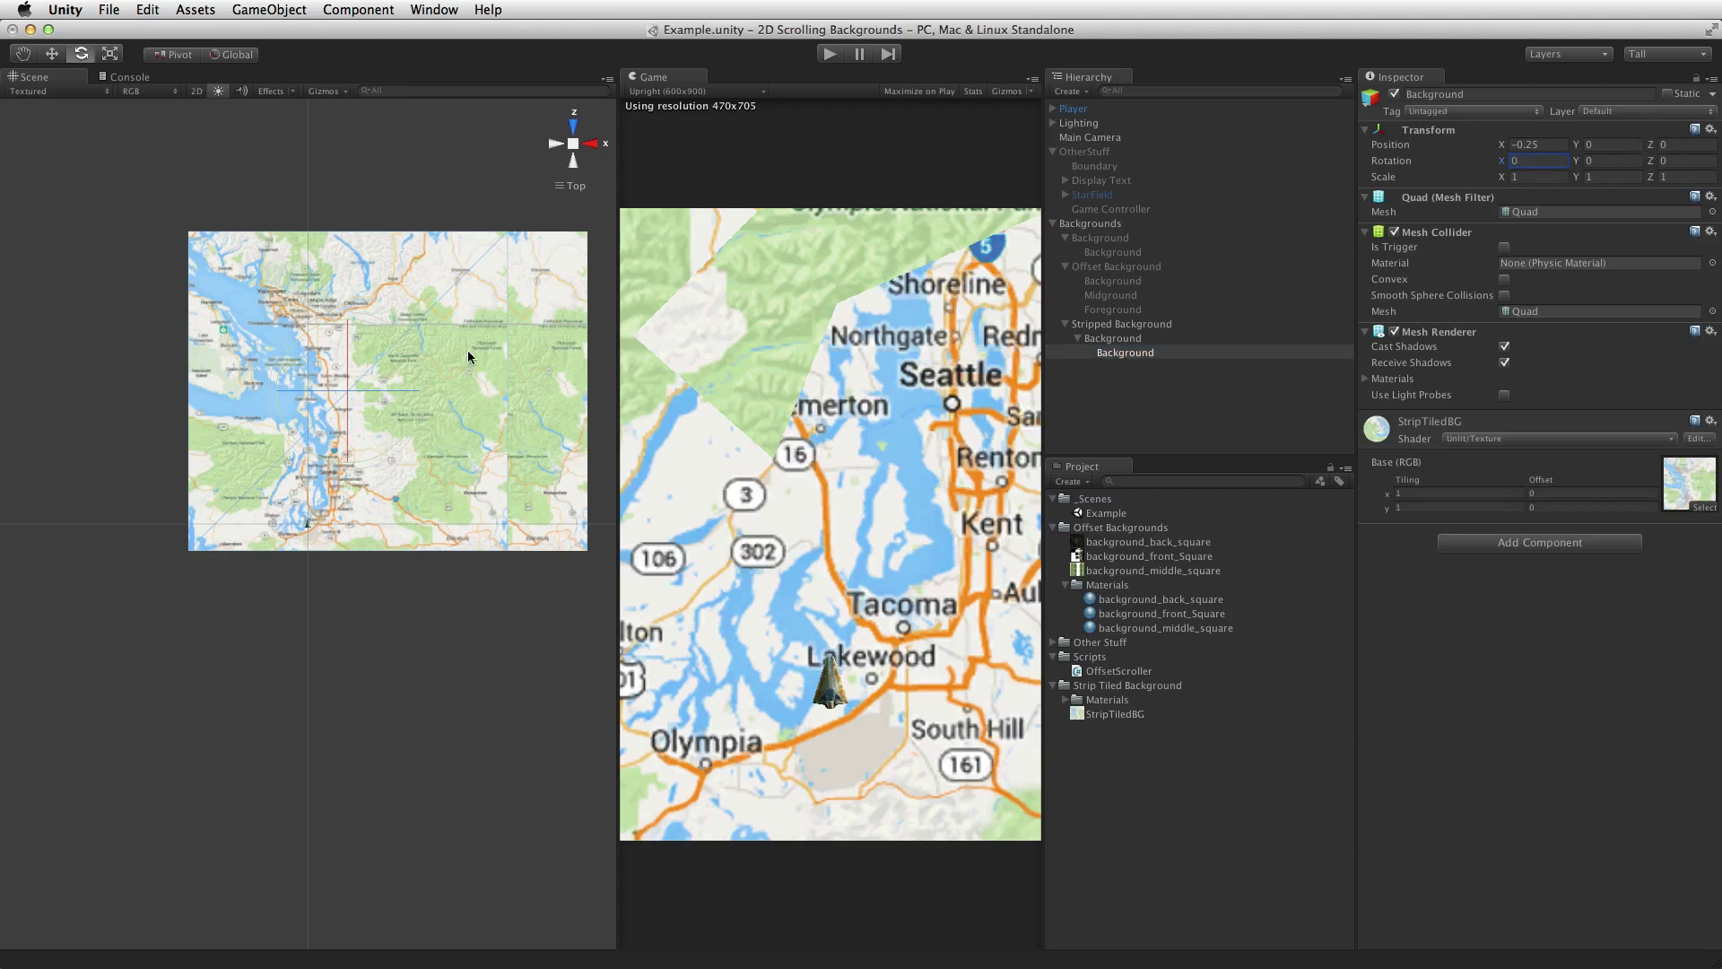
- Place the child Background quad directly above its parent tile with position Y 1 and Z 0, and check the seam
scroll(496, 358, down, 1)
click(52, 53)
drag(351, 359, 355, 33)
click(1588, 145)
text(1)
key(Tab)
text(0)
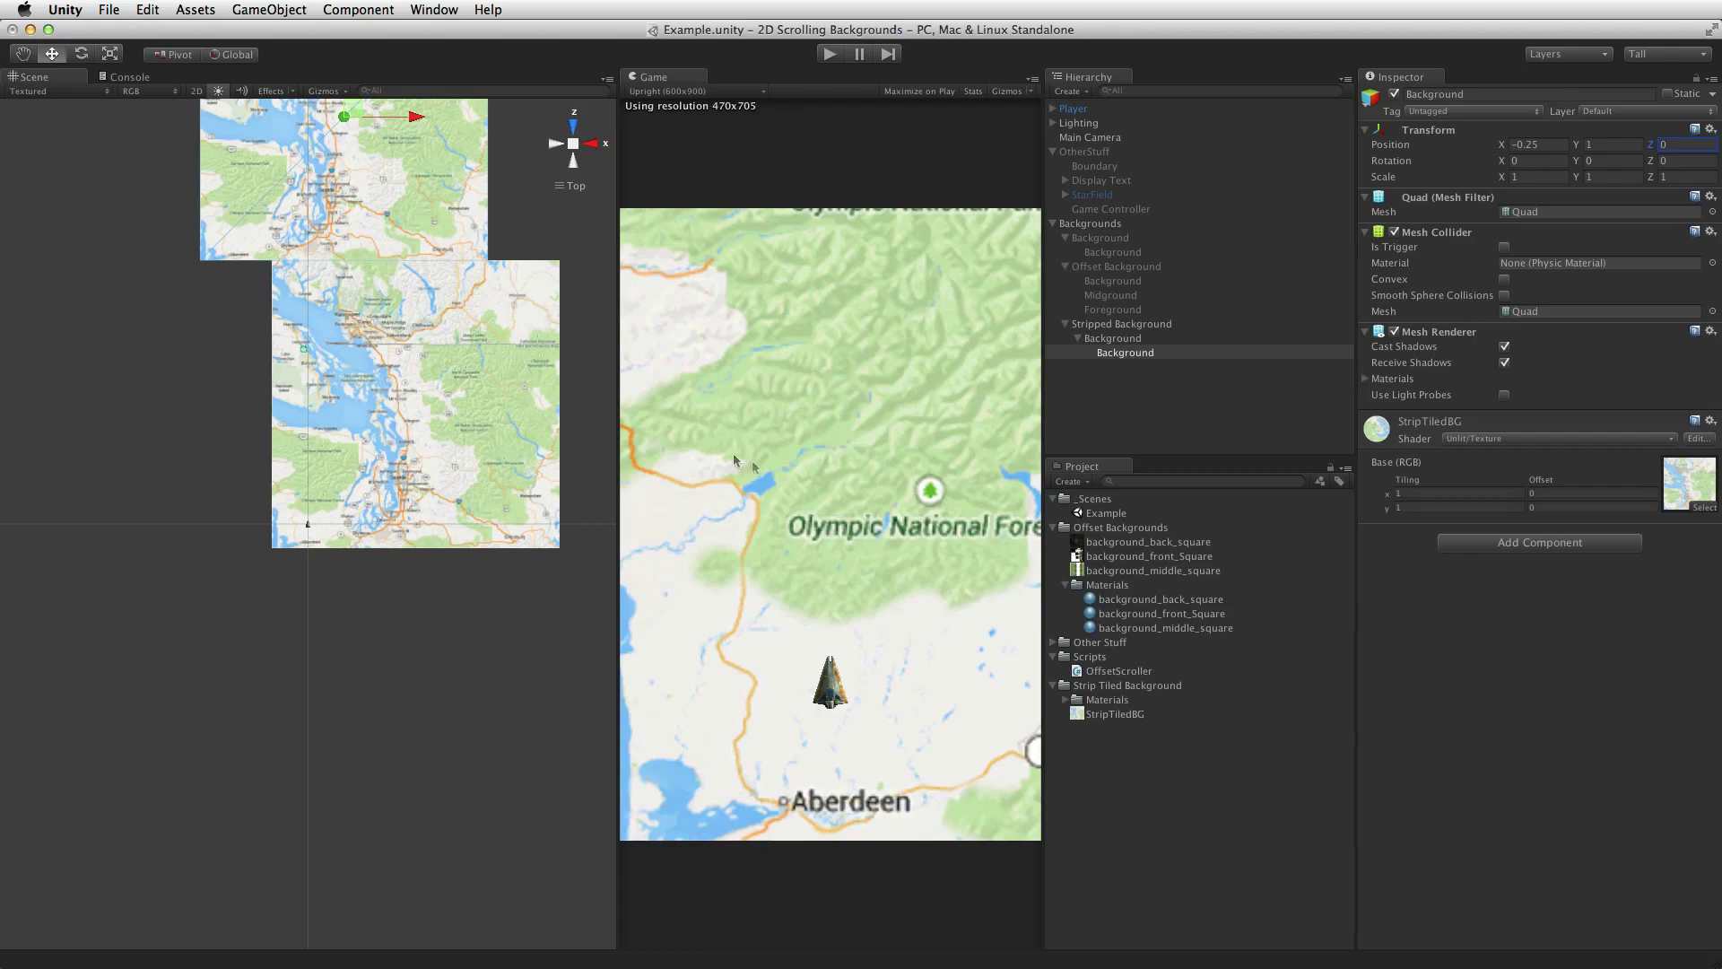
key(alt)
scroll(376, 544, up, 5)
scroll(377, 543, up, 5)
middle_drag(305, 566, 325, 588)
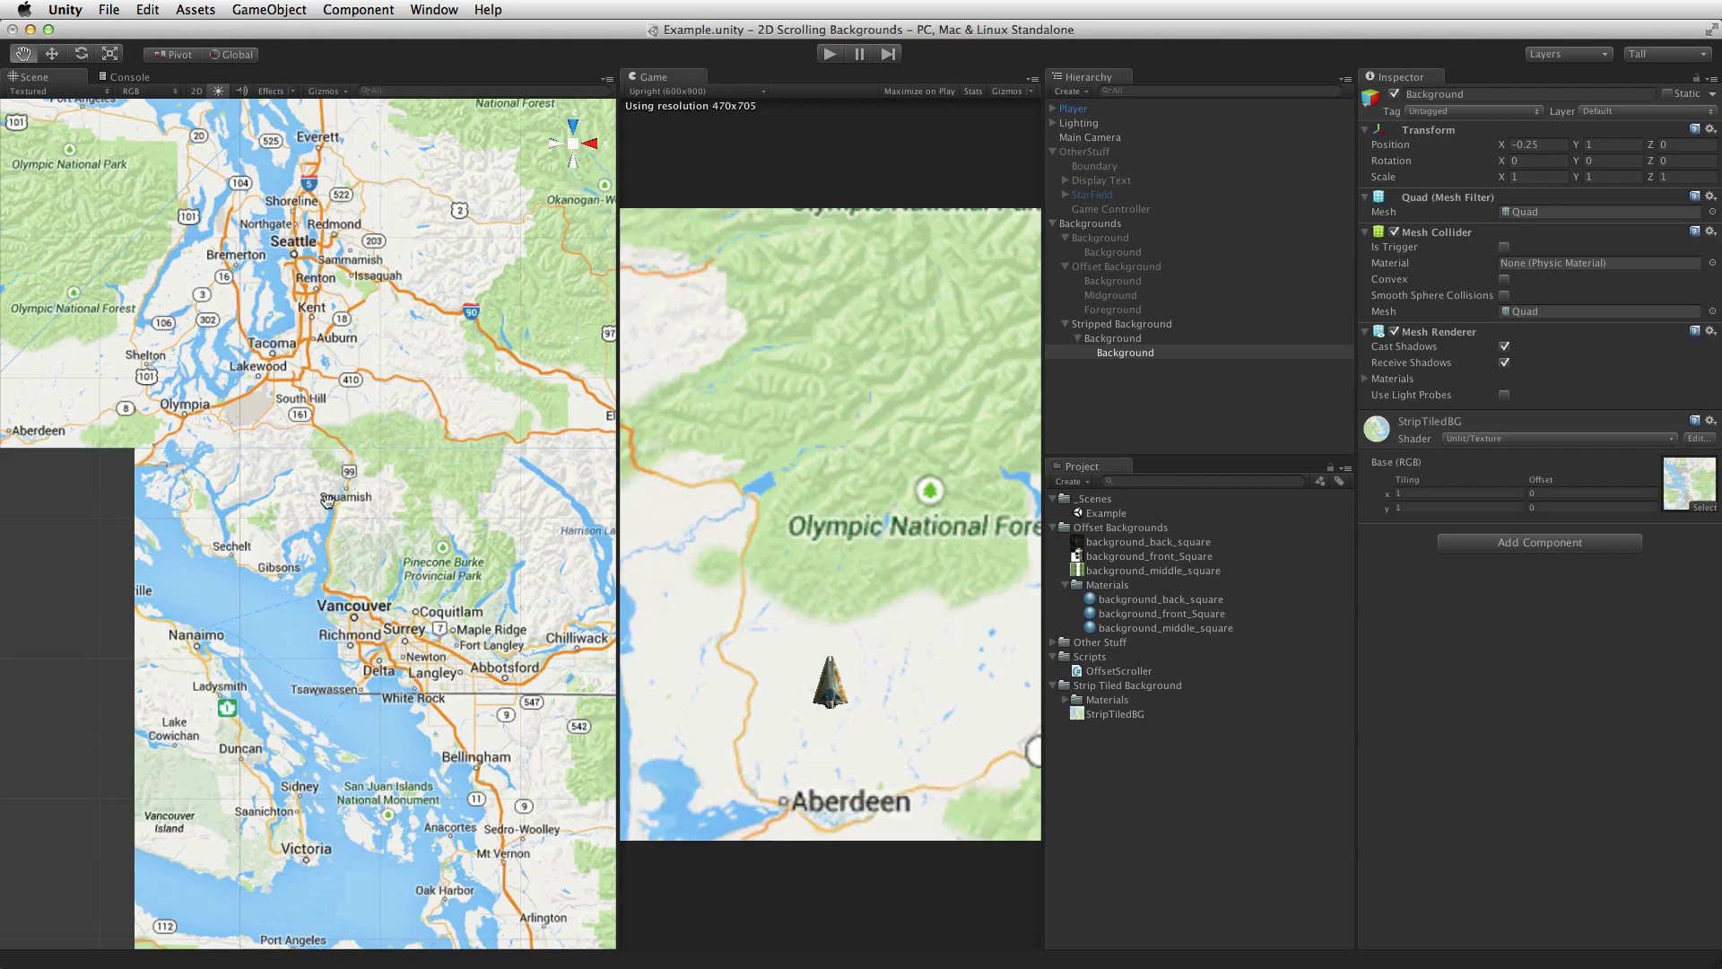
key(f)
key(w)
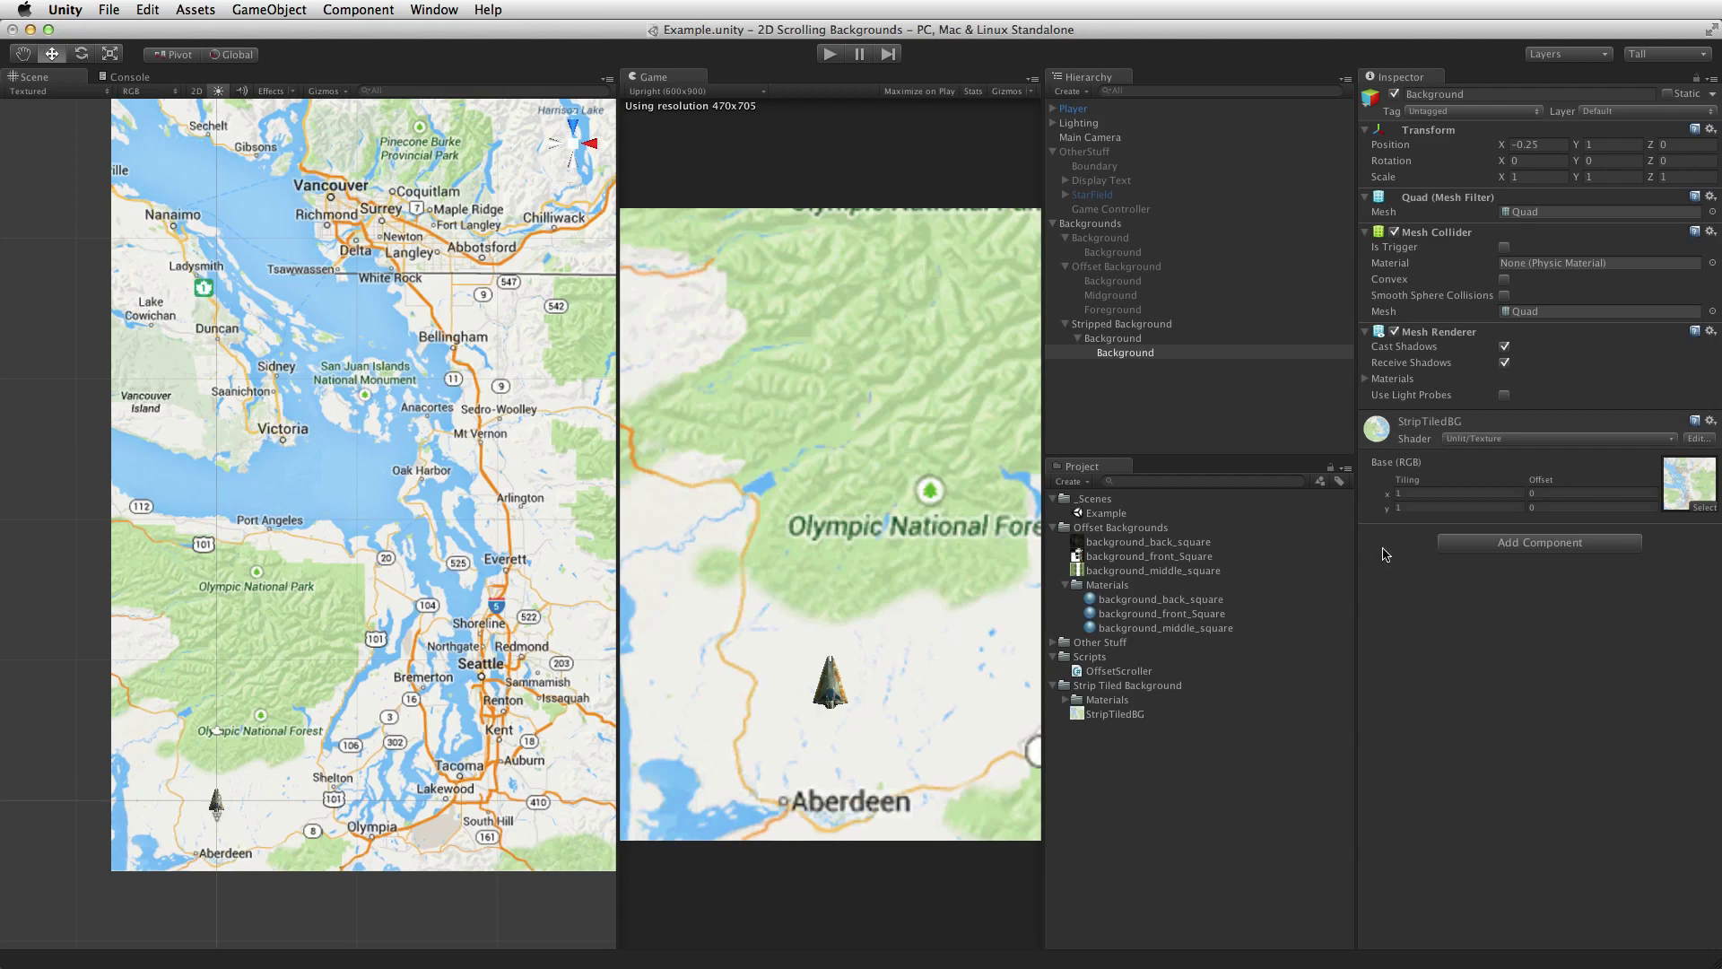
- Add a new CSharp script named StripScroller to the parent Background quad under Stripped Background
click(1135, 338)
click(1518, 544)
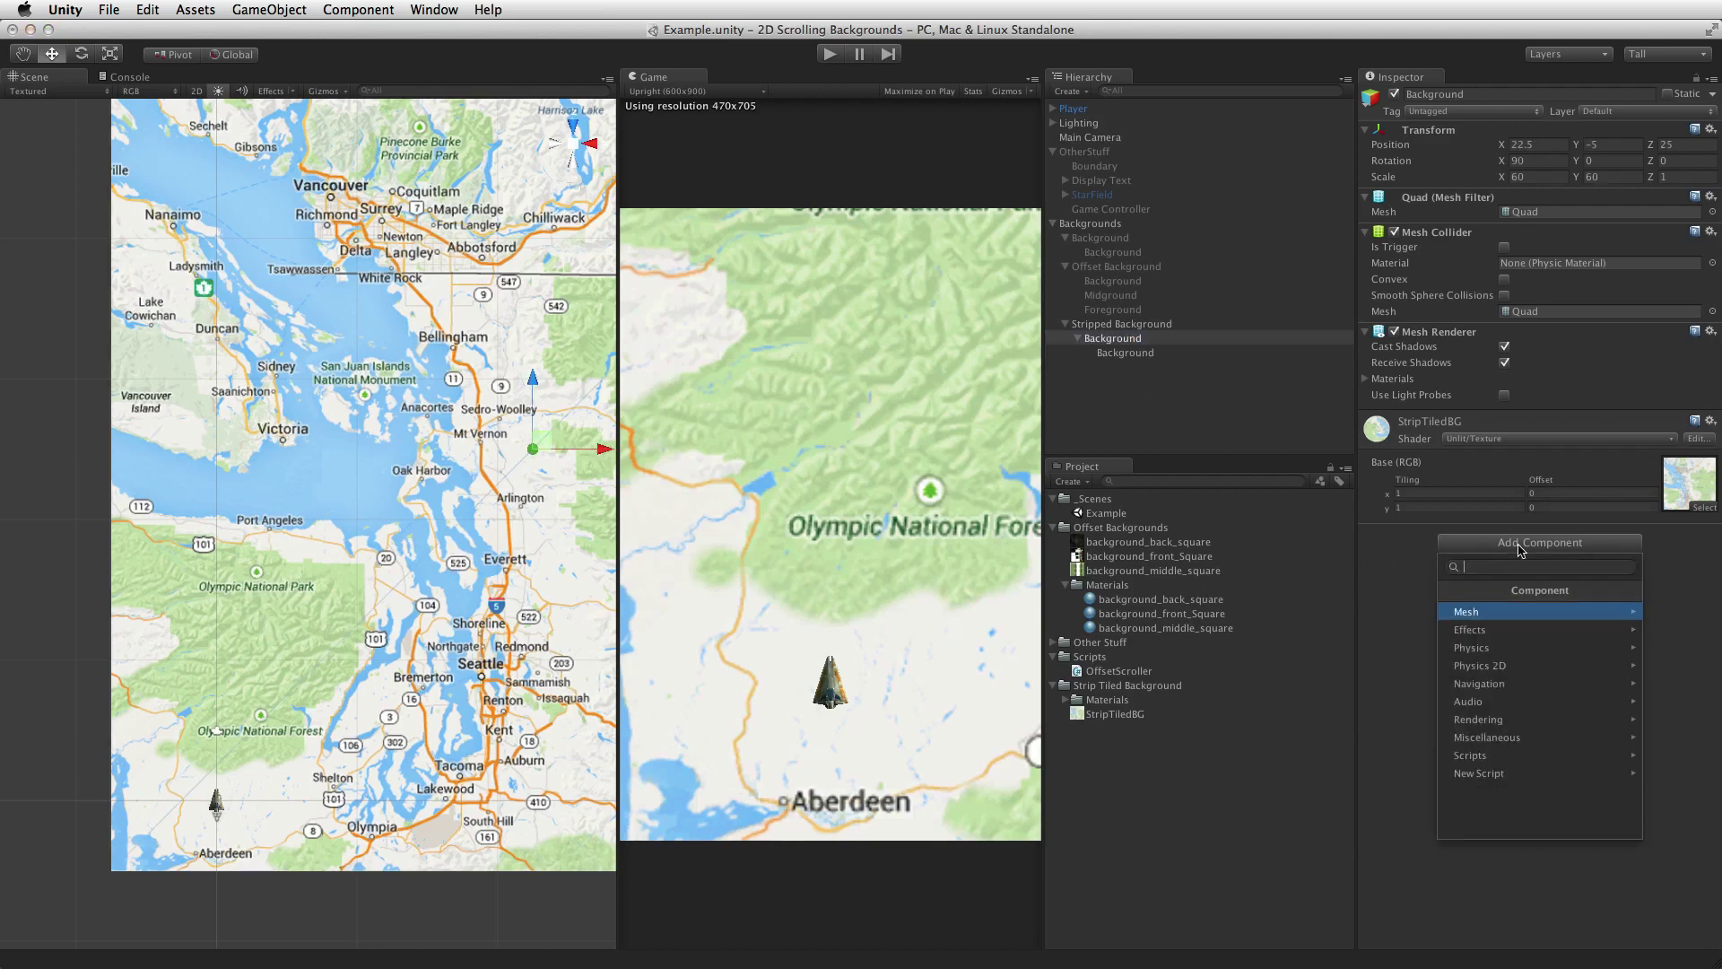
click(1543, 773)
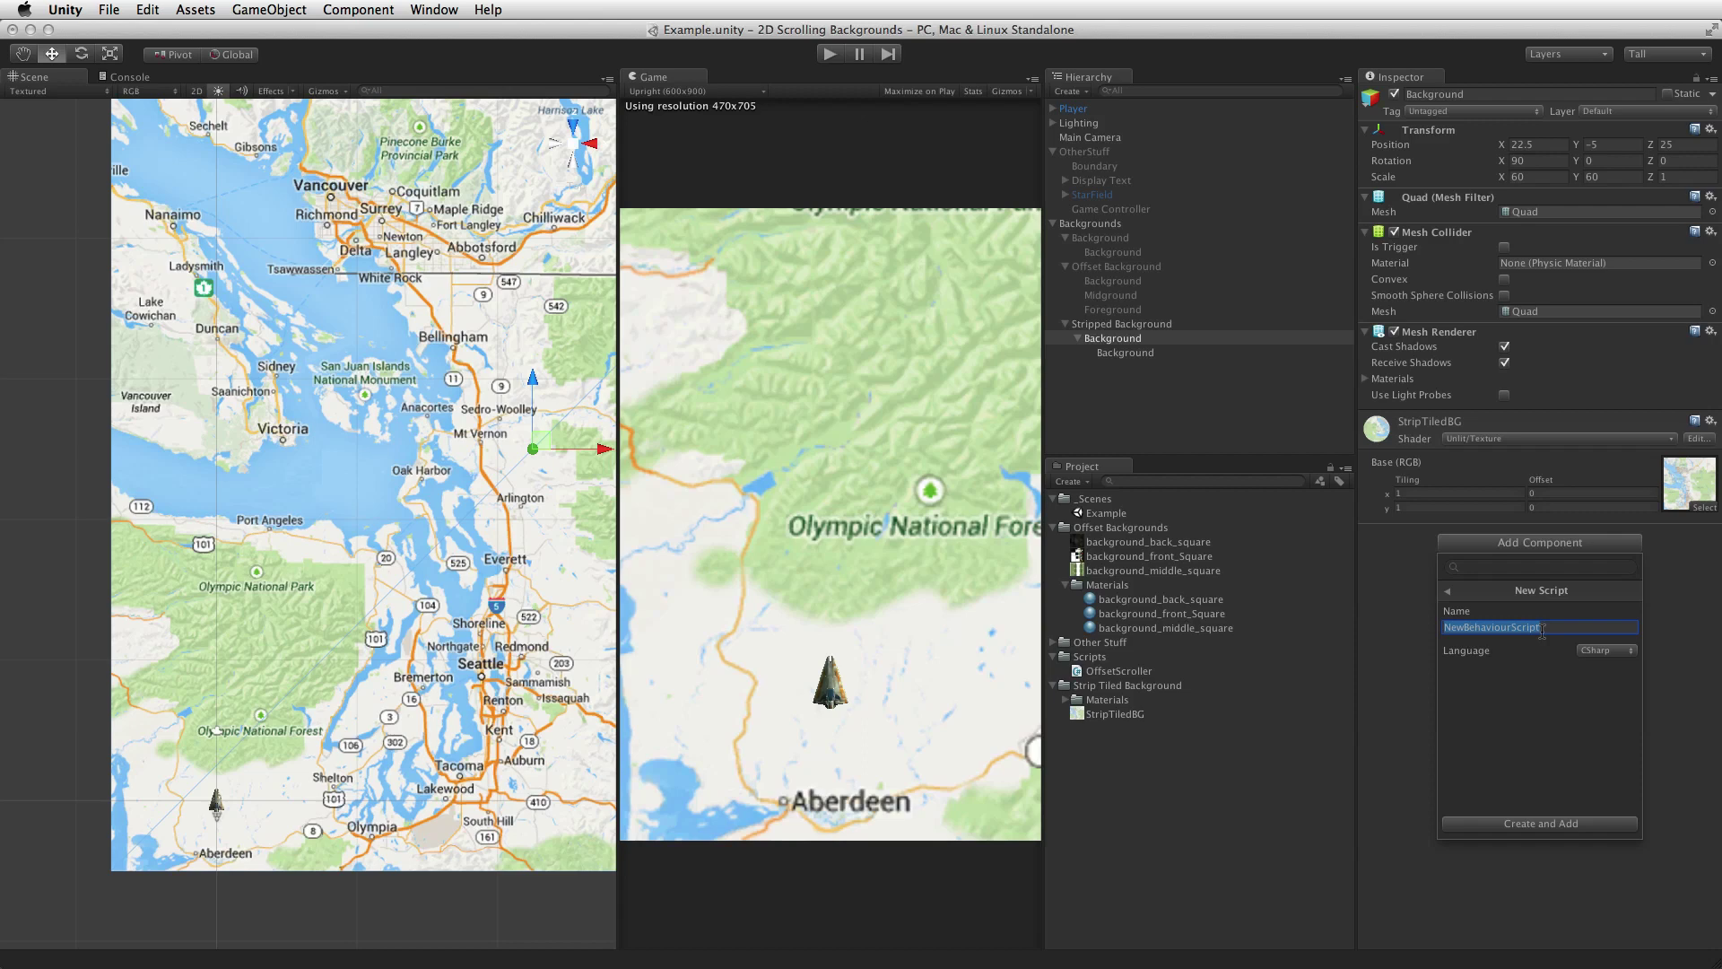
text(StripScroller)
key(Return)
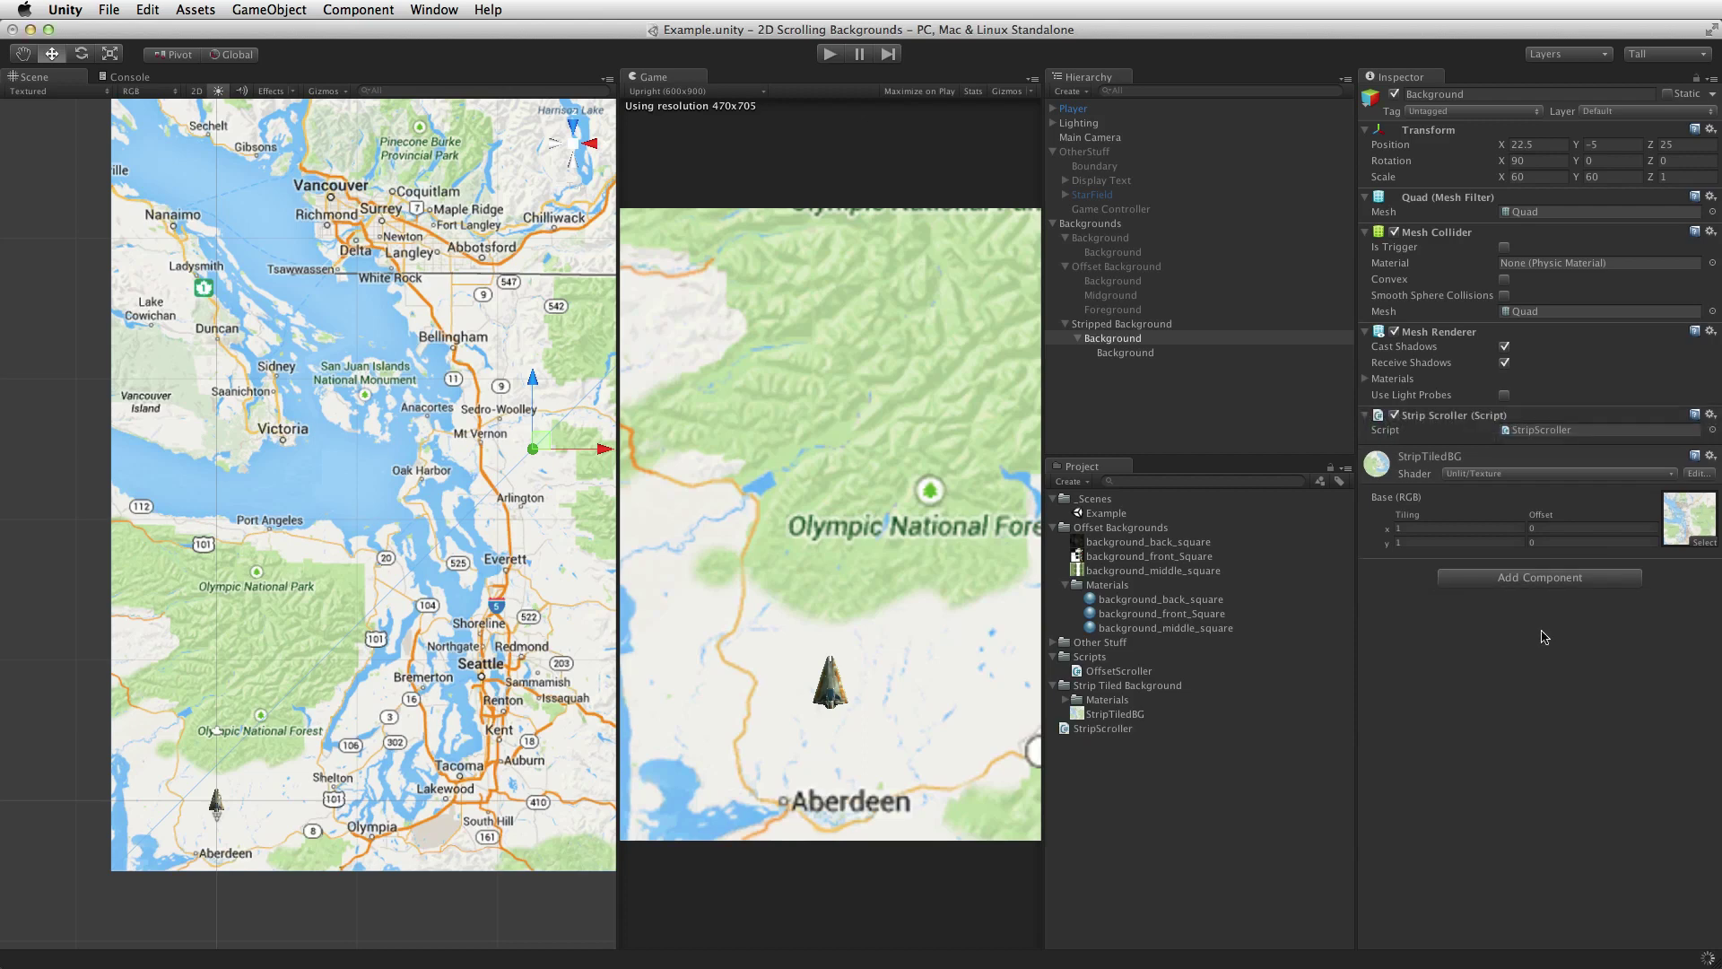
- Move the StripScroller script into the Scripts folder and open it for editing
drag(1083, 735, 1142, 676)
double_click(1132, 685)
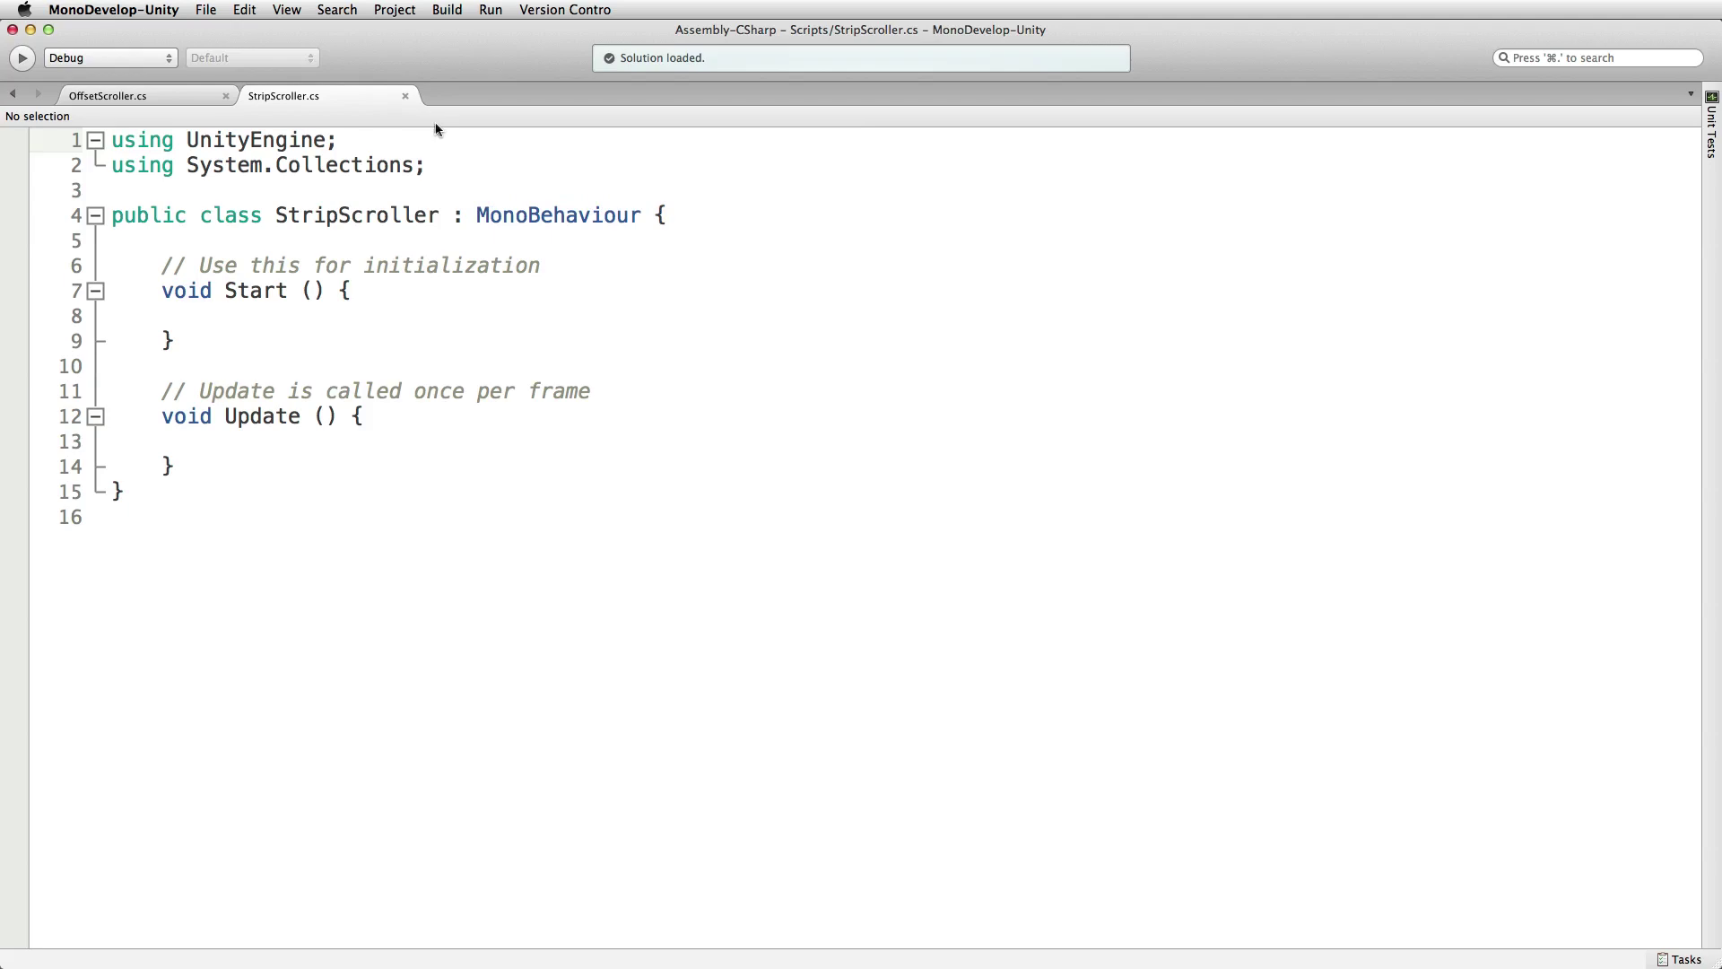
- Return to Unity and open the Done_BGScroller script attached to the first Background object
key(super+Tab)
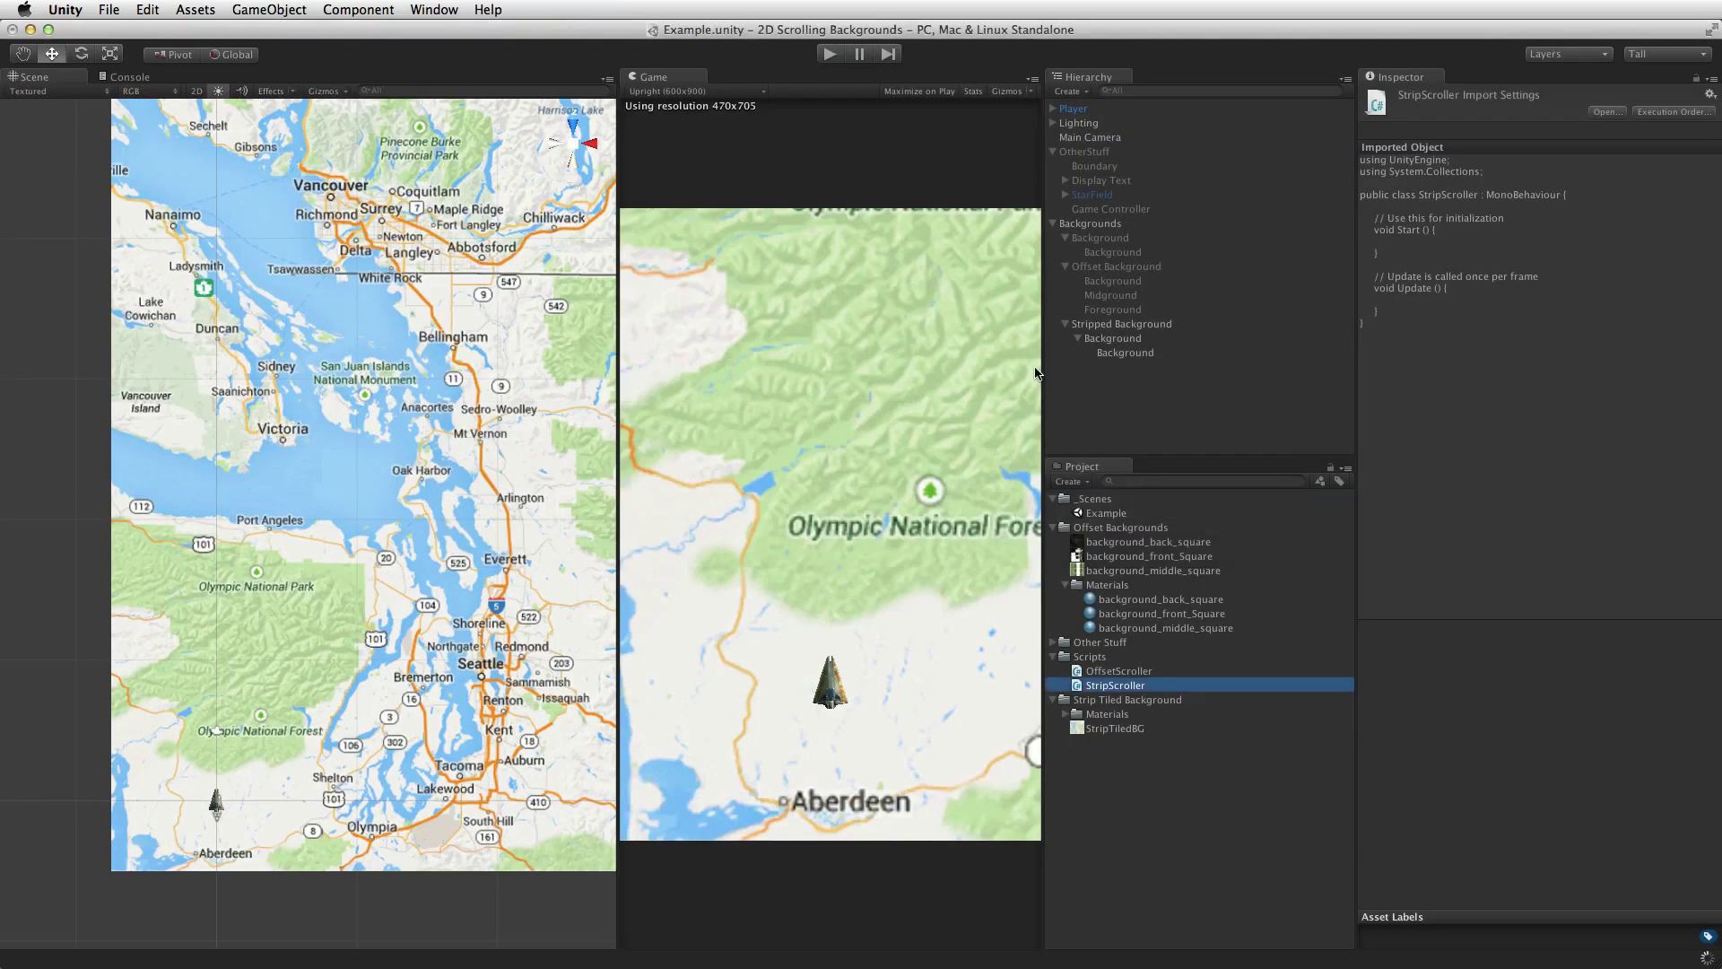
click(1121, 239)
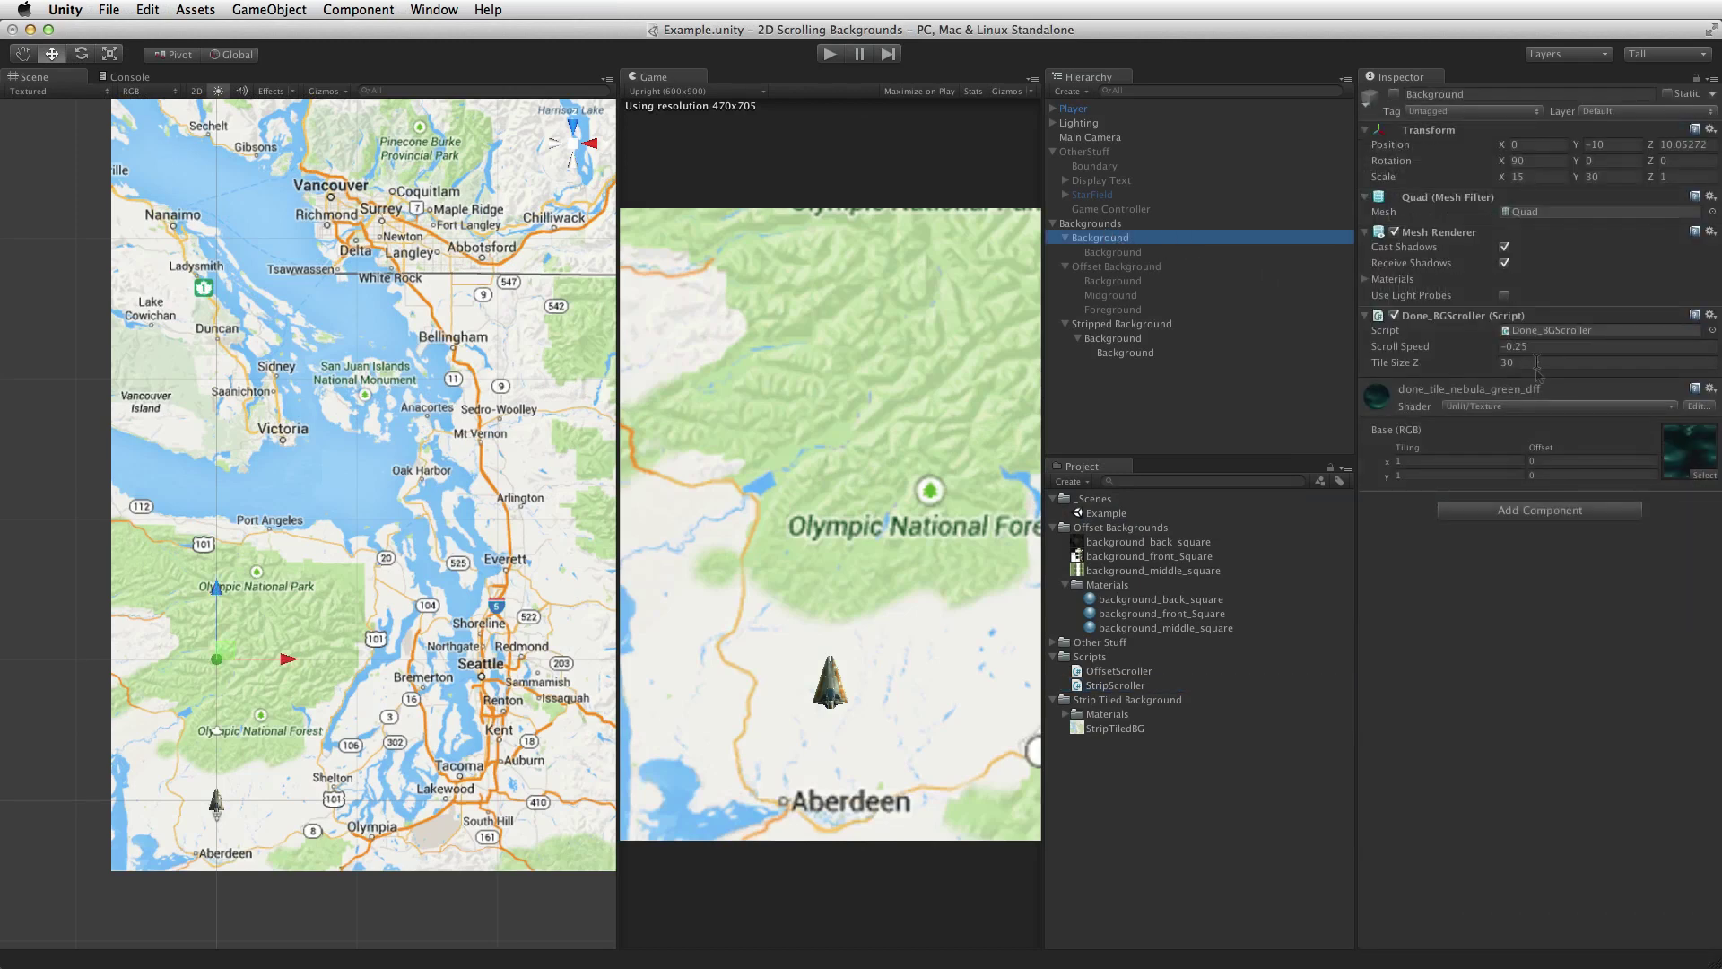
click(1676, 334)
double_click(1151, 755)
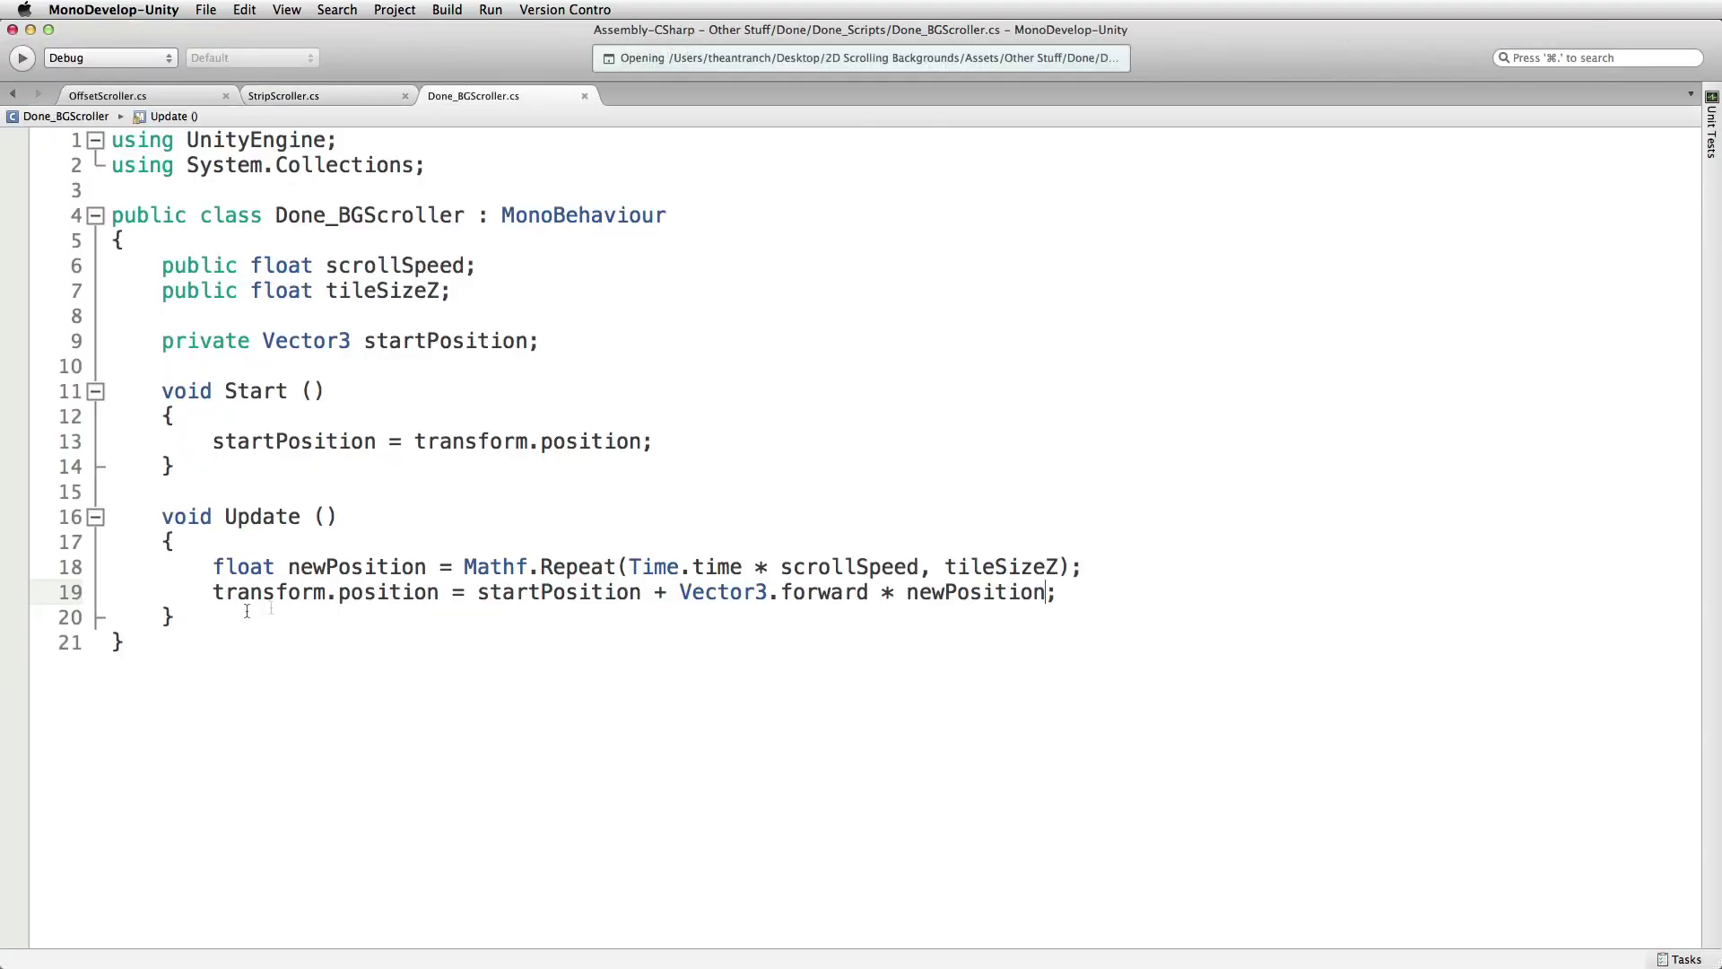
- Copy the Done_BGScroller variables and Start and Update code over the default functions in StripScroller
drag(225, 593, 550, 252)
key(super+c)
click(318, 95)
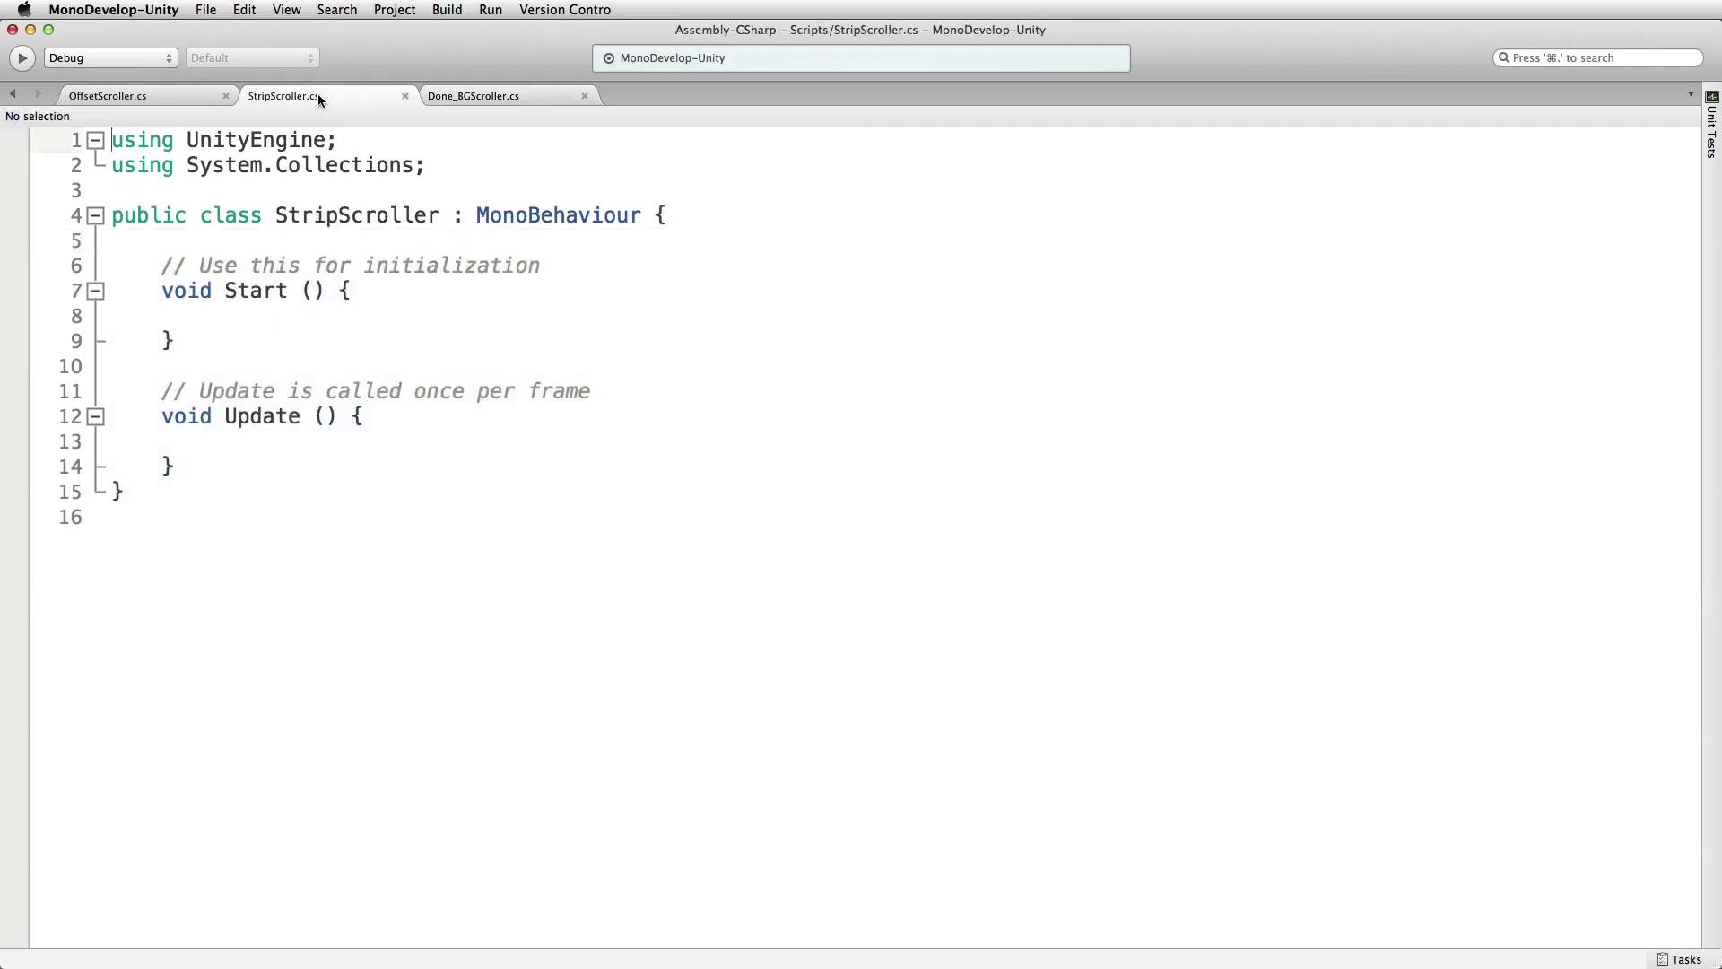
drag(200, 466, 503, 236)
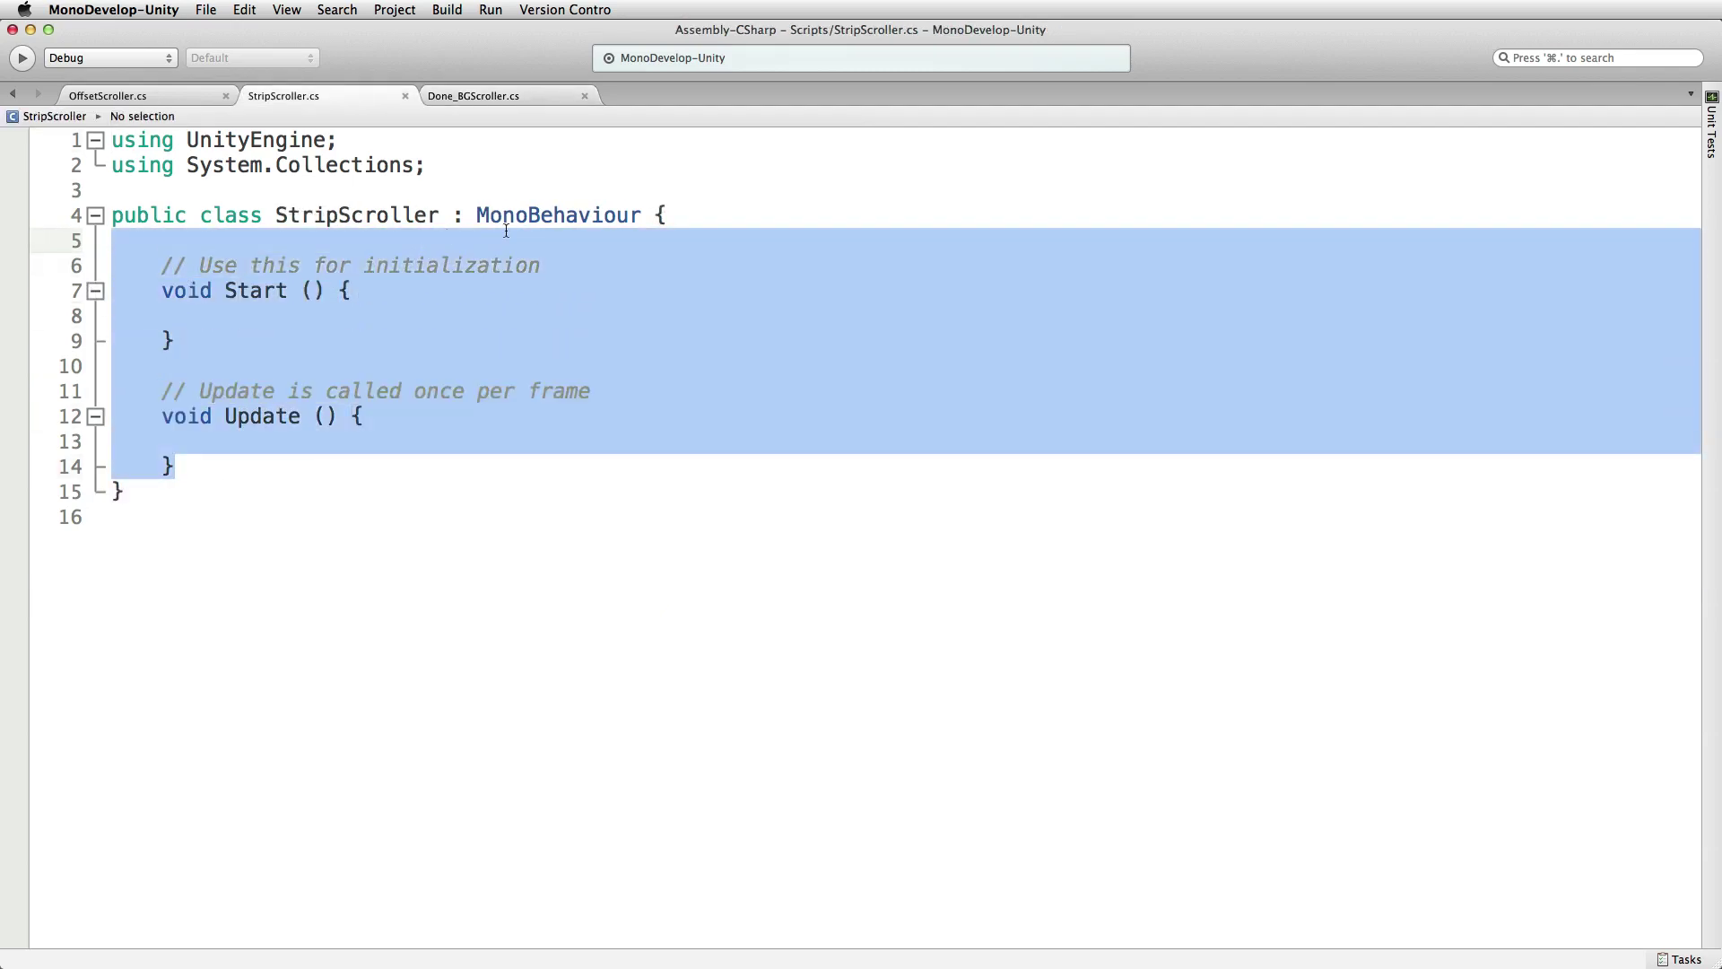
key(super+v)
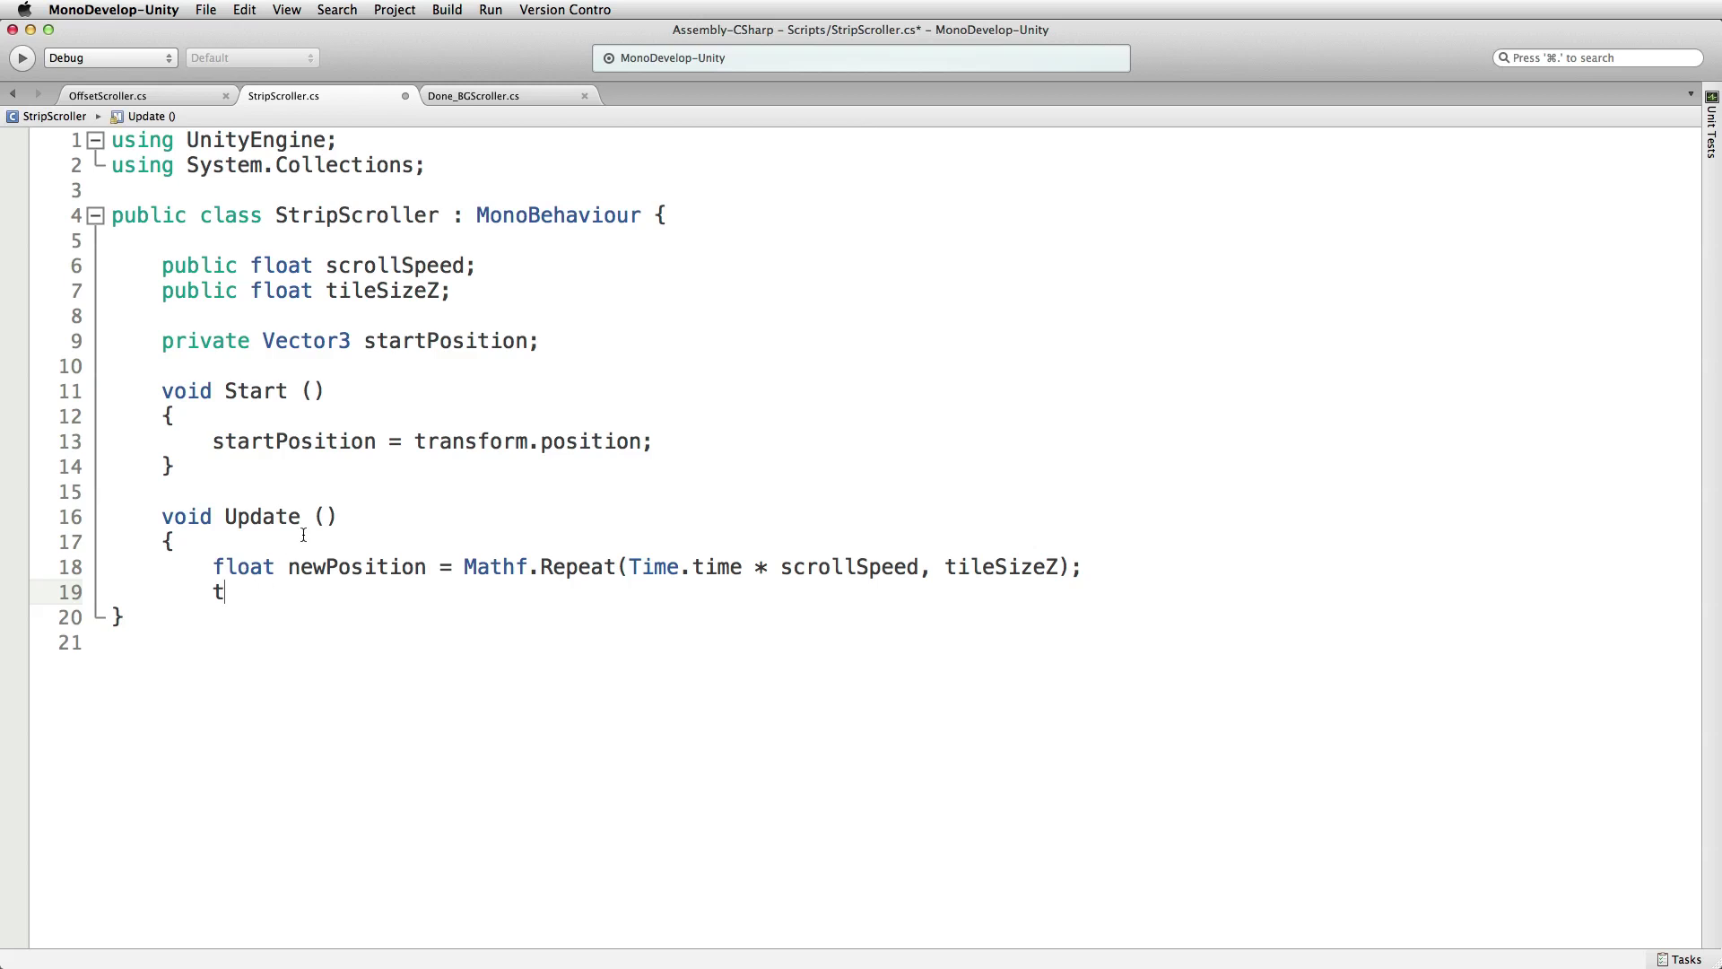
- Copy the transform.position line from Done_BGScroller over the stray t in StripScroller's Update function
click(482, 97)
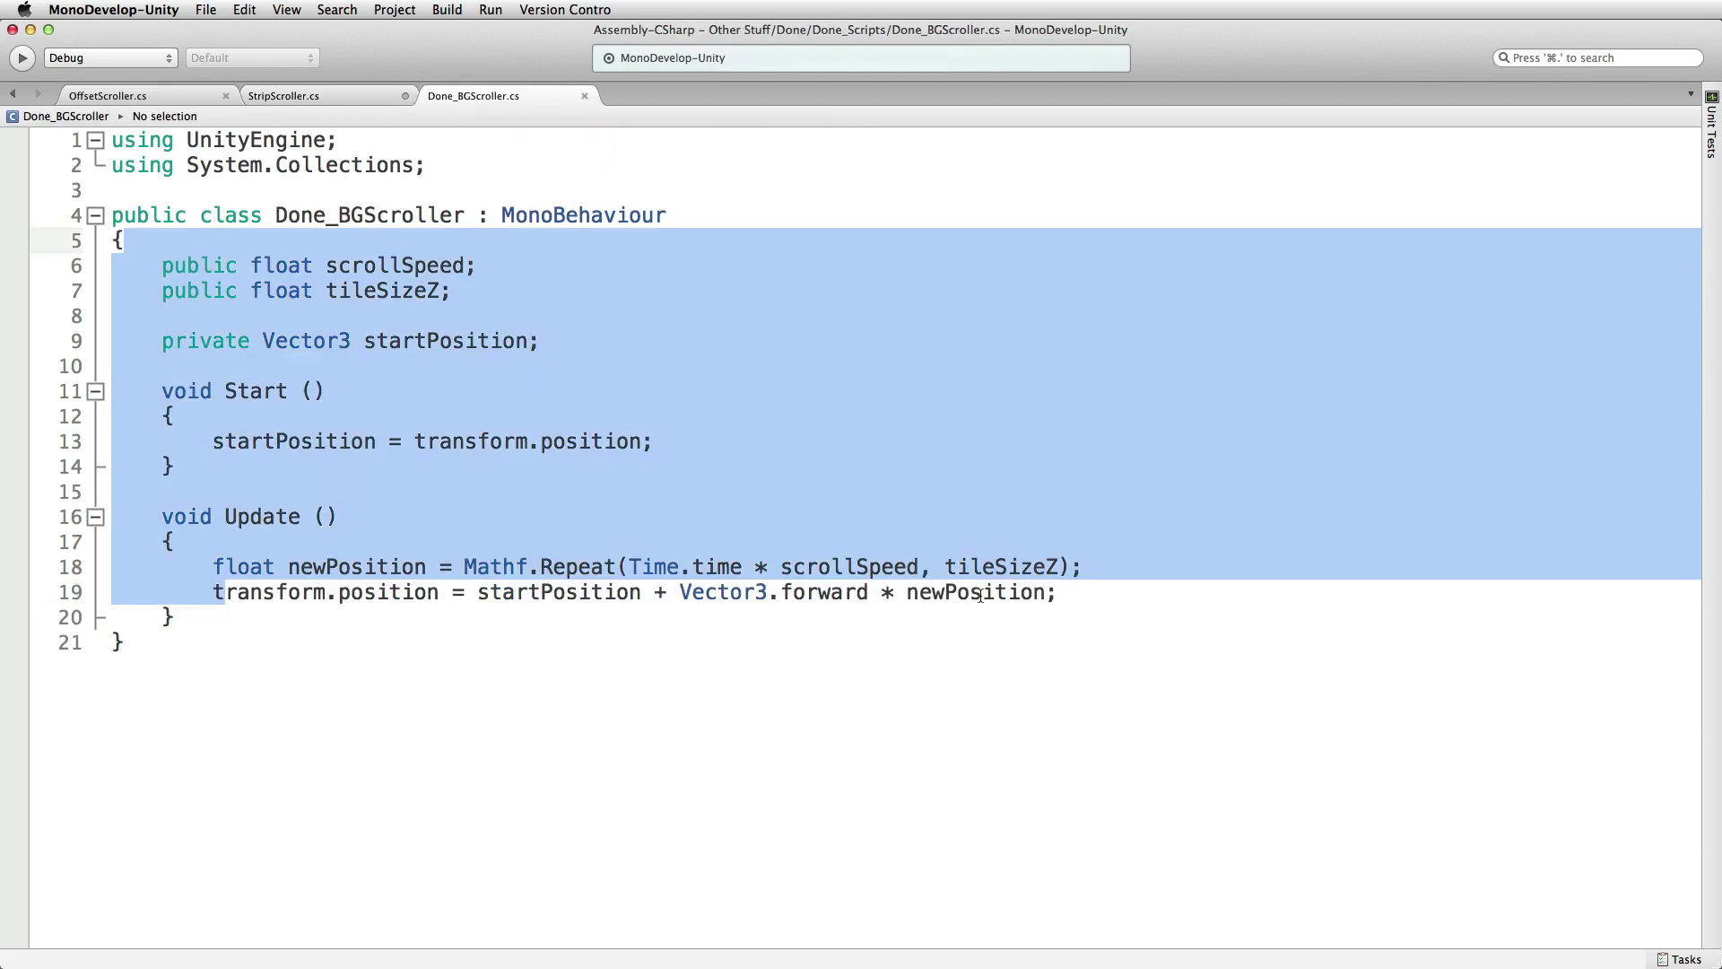
drag(1079, 595, 1097, 570)
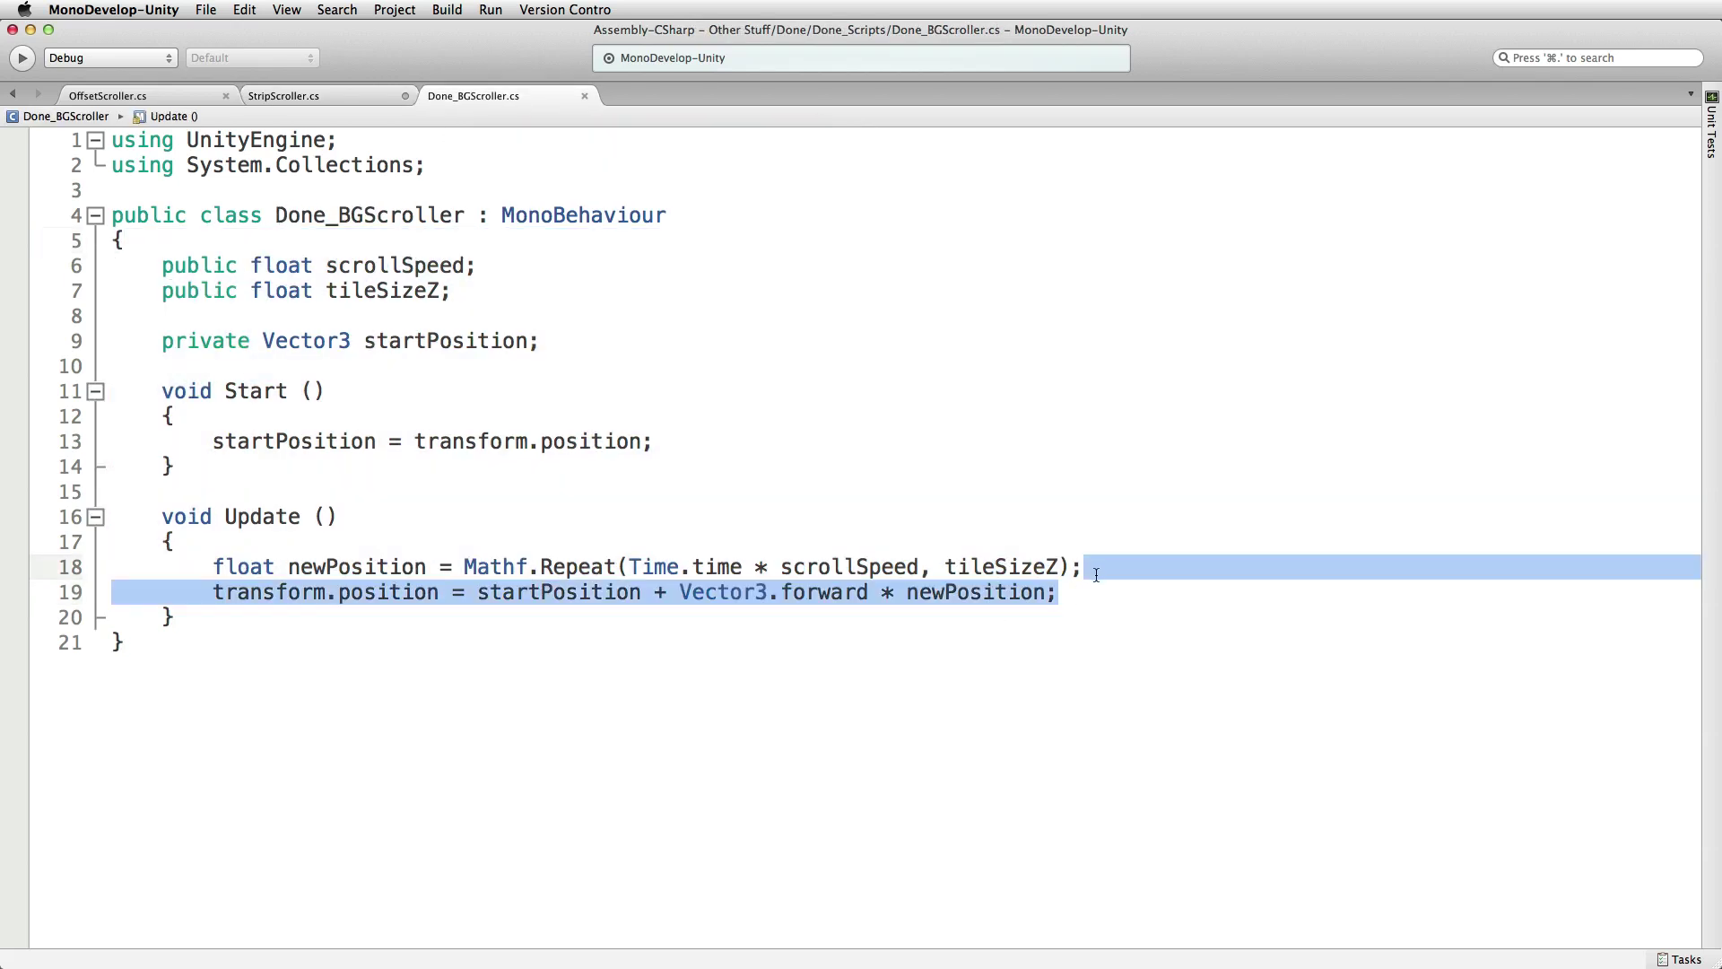
click(296, 96)
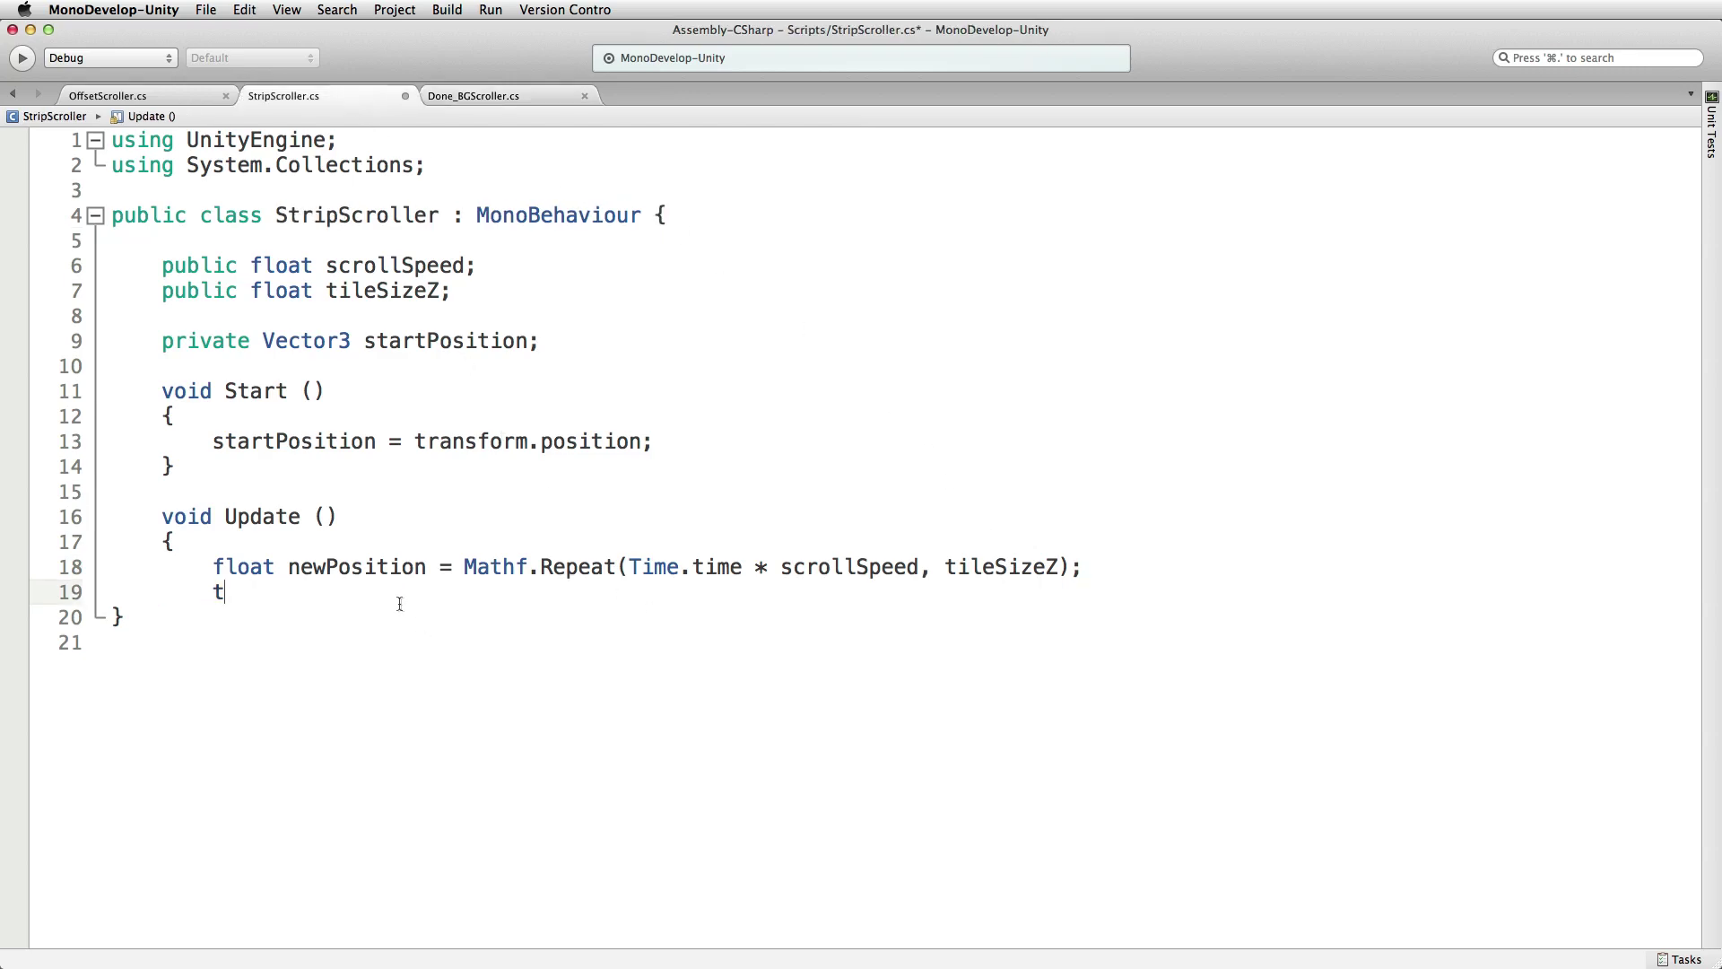
key(BackSpace)
key(super+v)
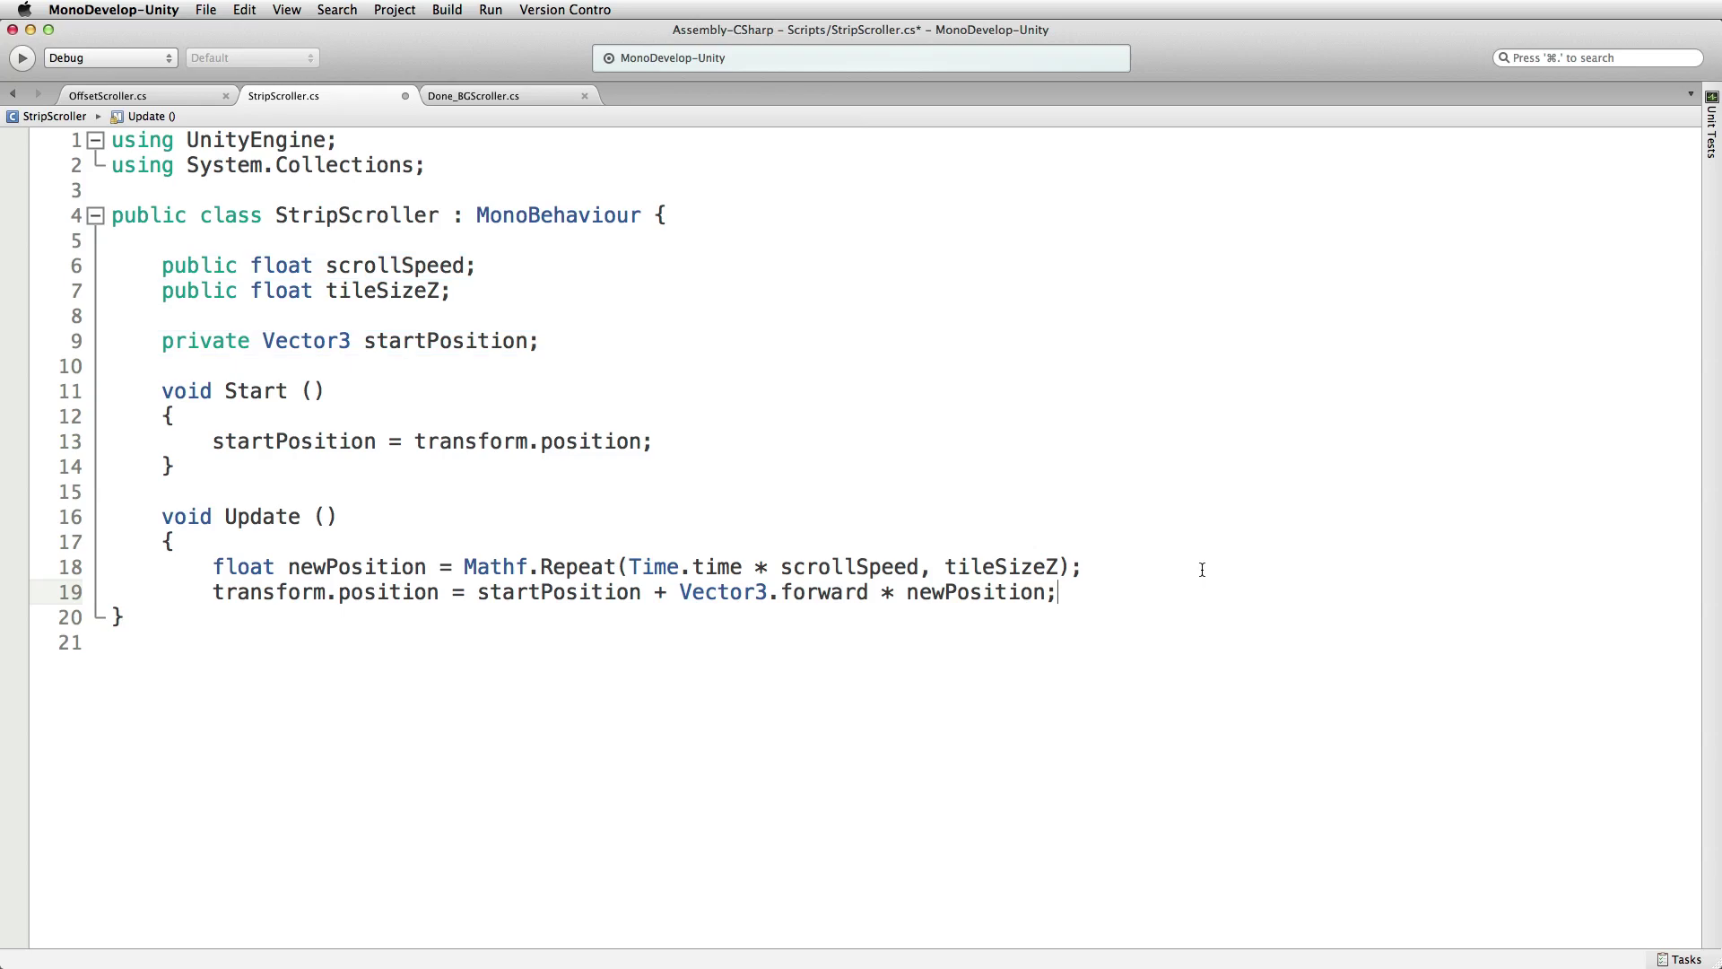
- Copy the private Vector2 savedOffset declaration from OffsetScroller into StripScroller, directly above the startPosition variable
click(154, 95)
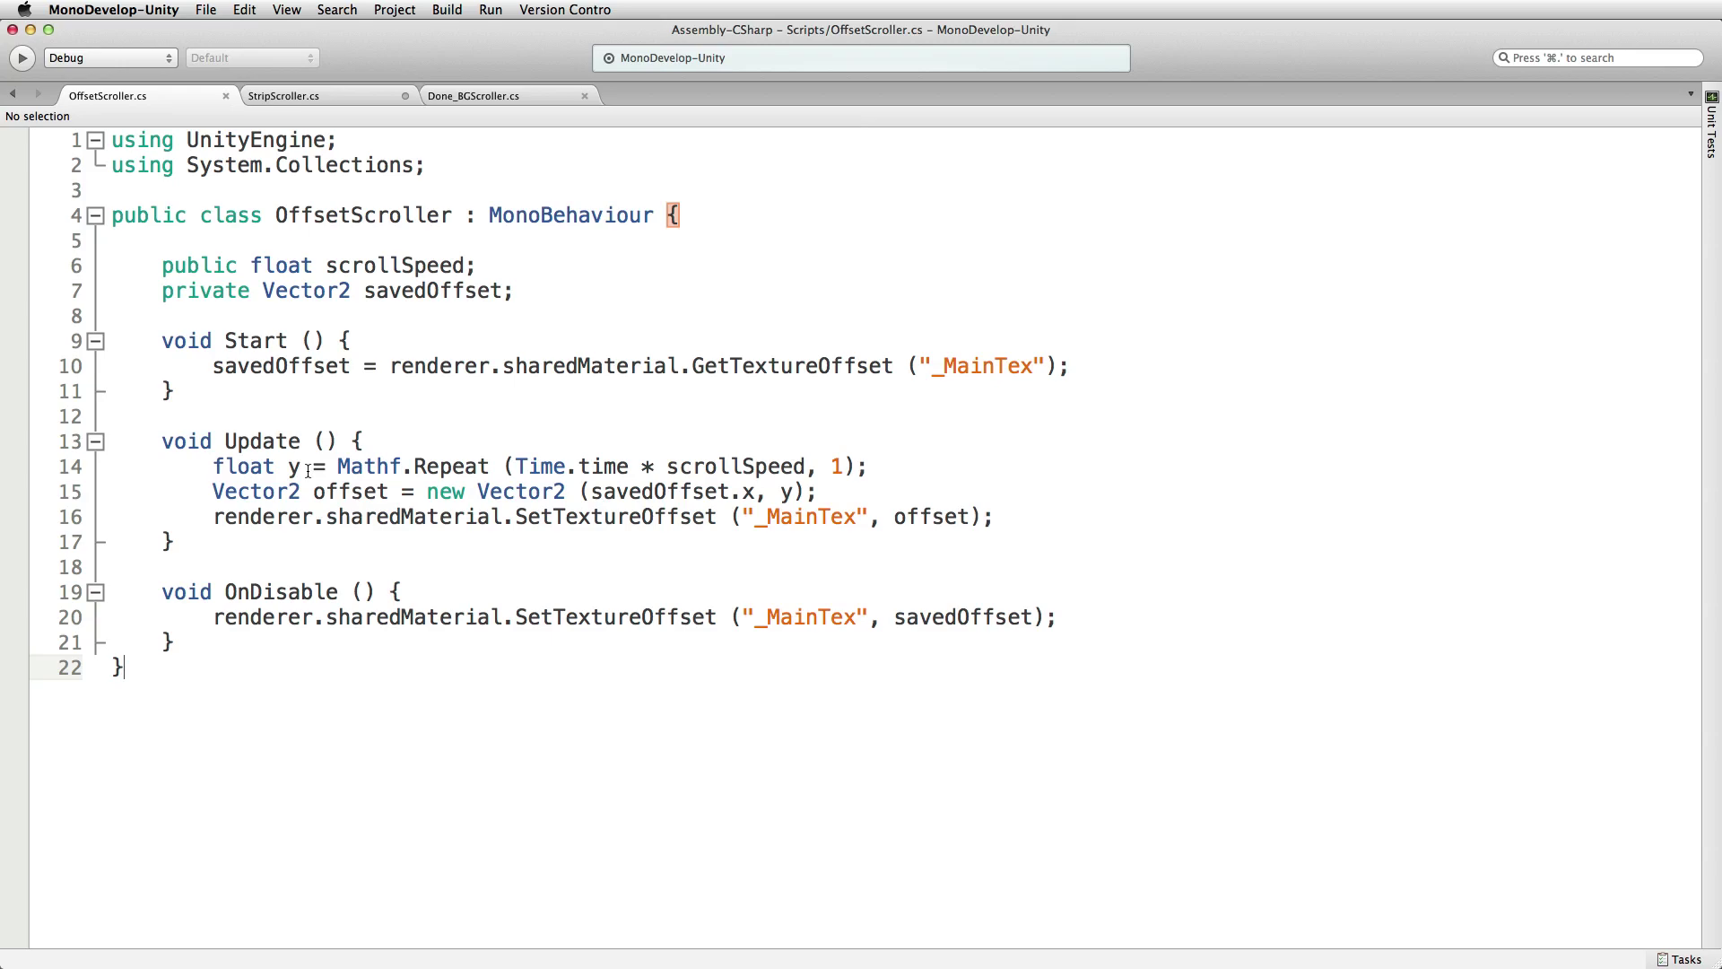
drag(531, 299, 533, 260)
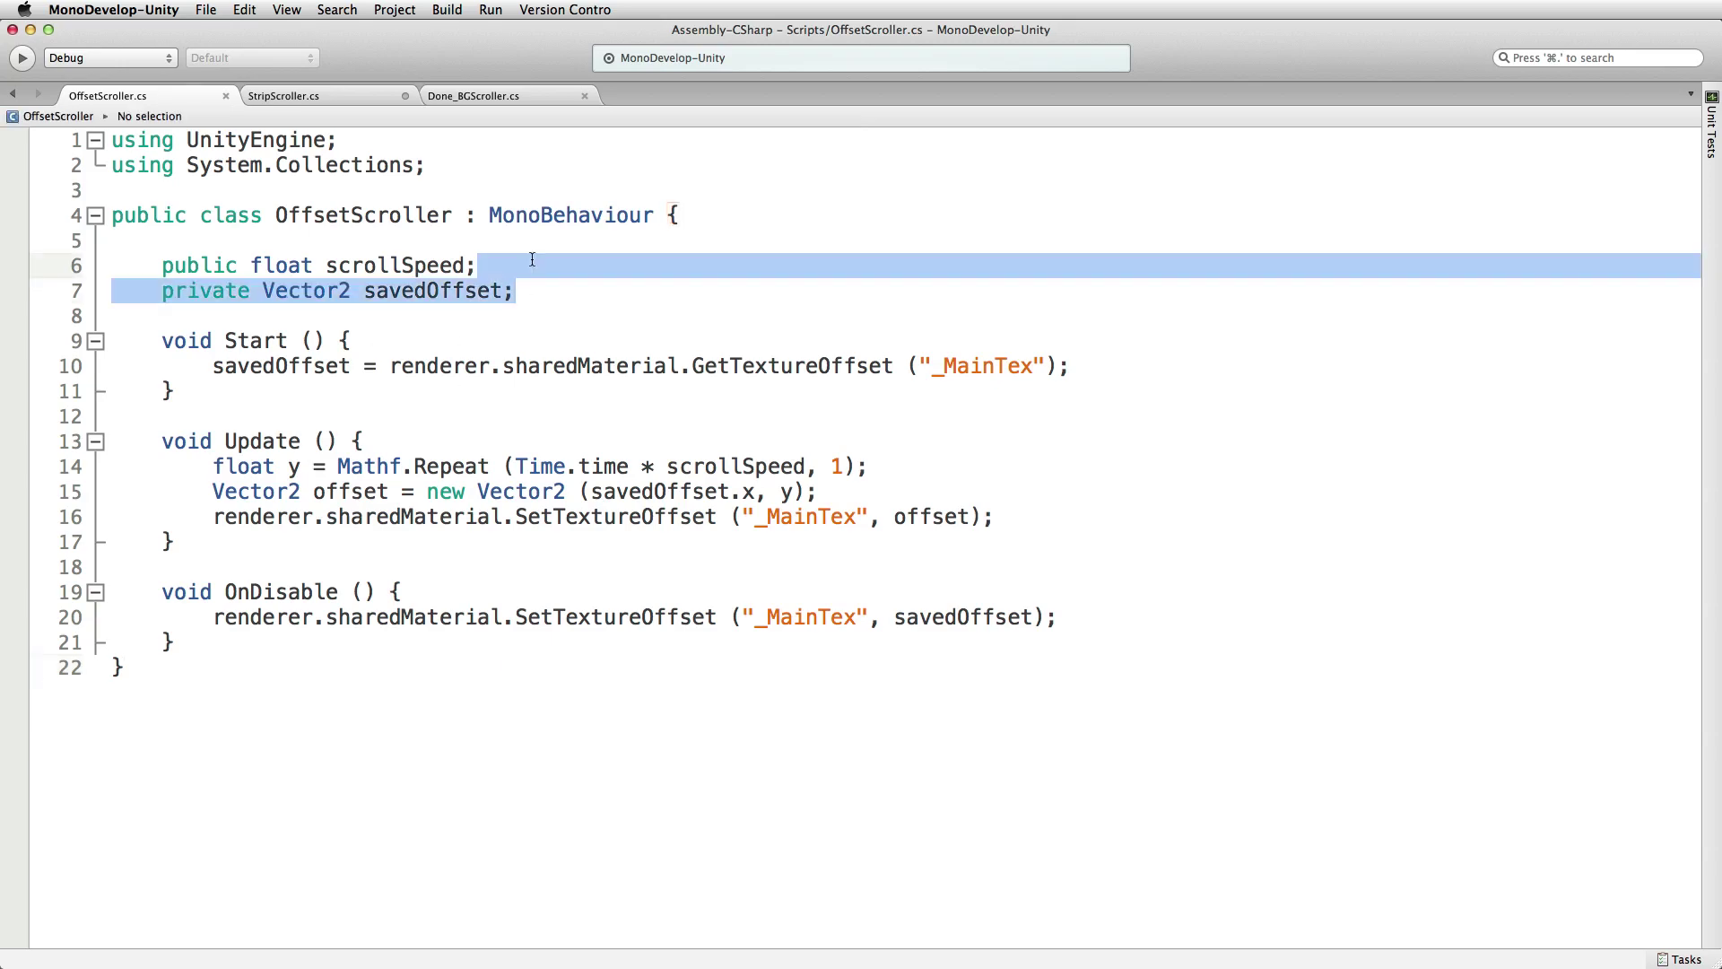
click(395, 97)
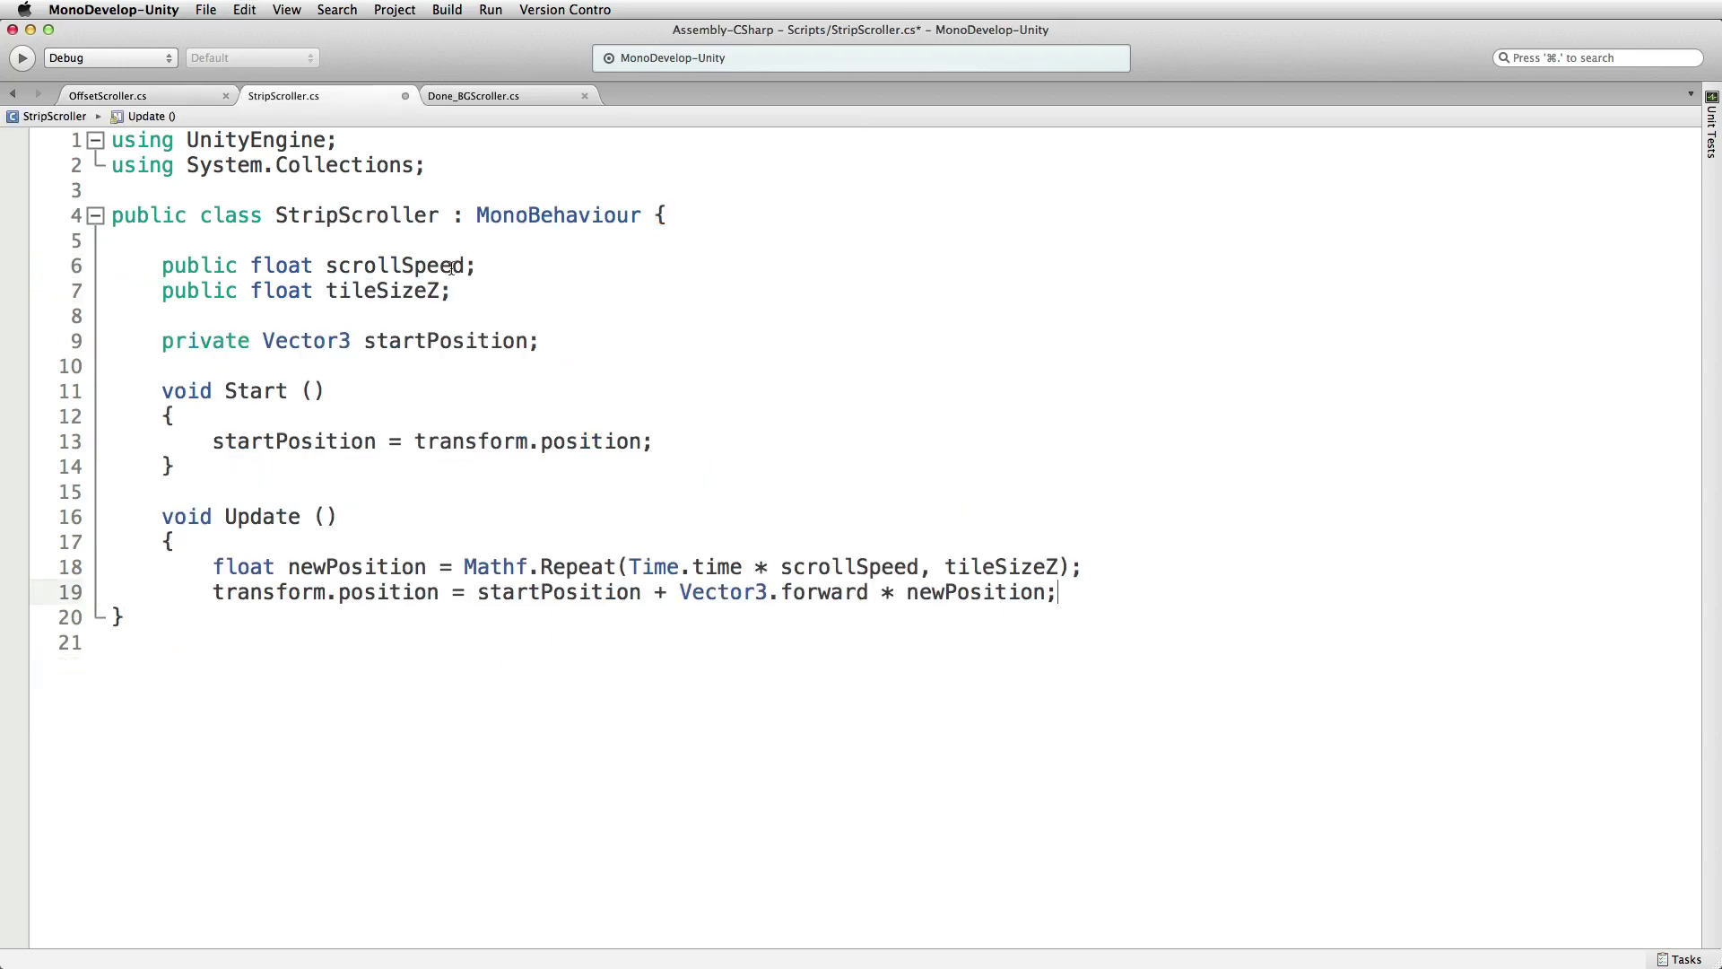
click(467, 291)
key(super+v)
click(490, 291)
key(Return)
click(480, 368)
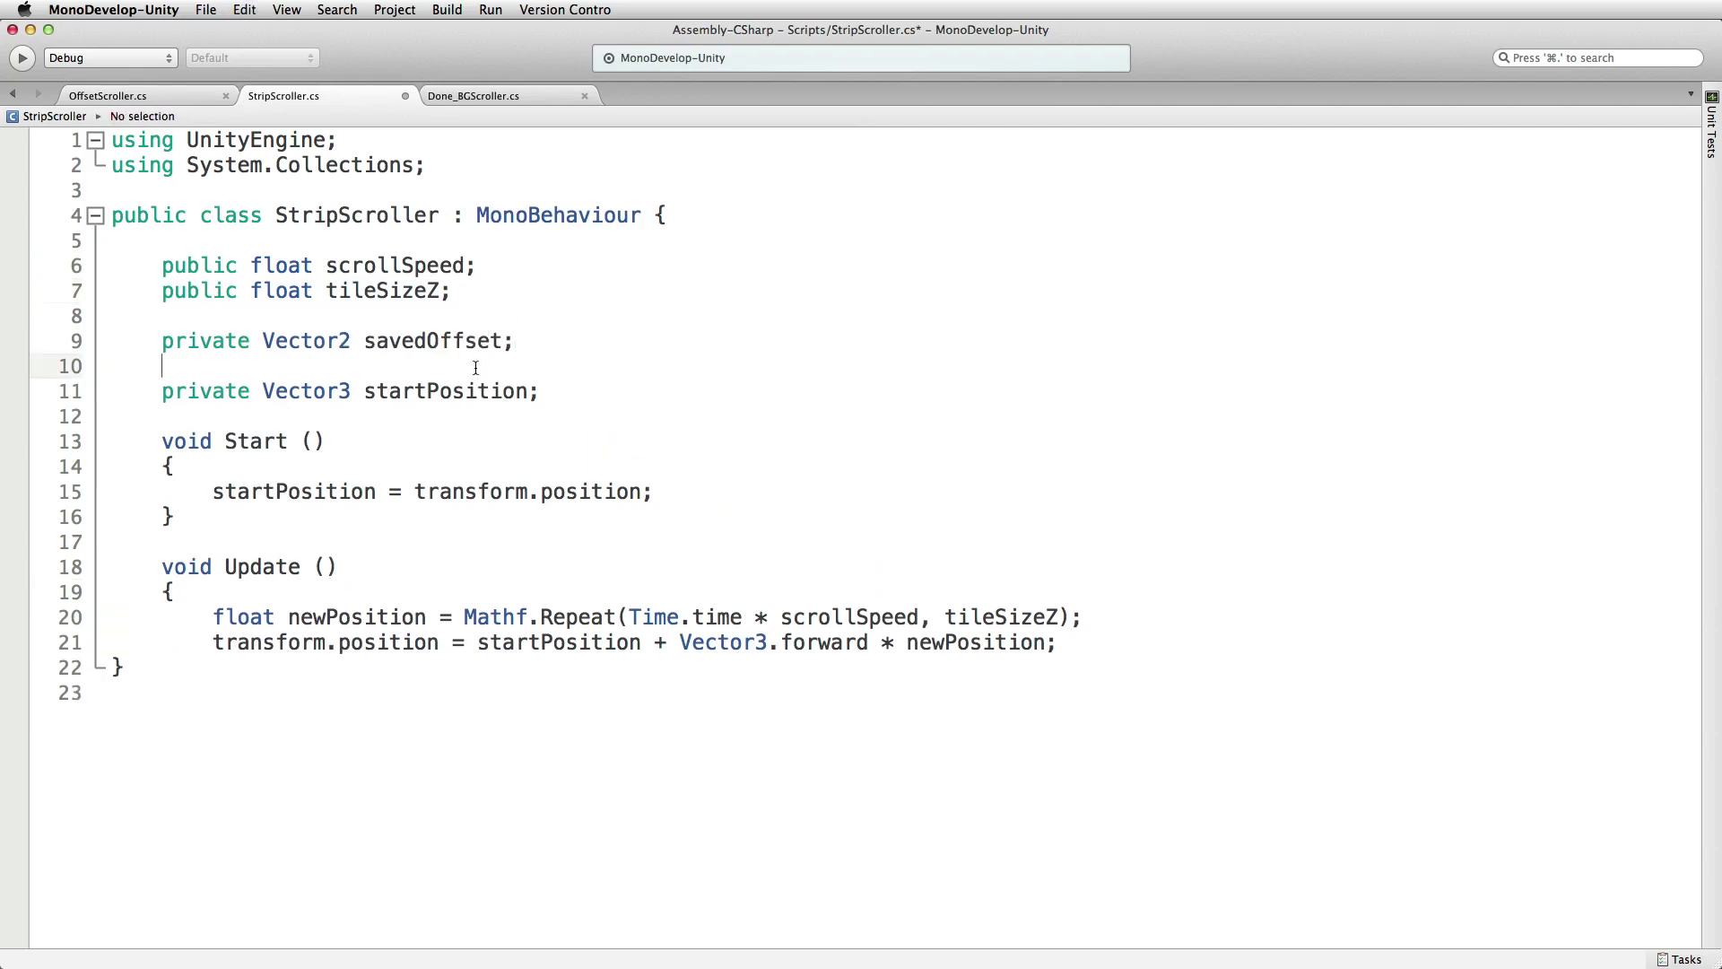
key(BackSpace)
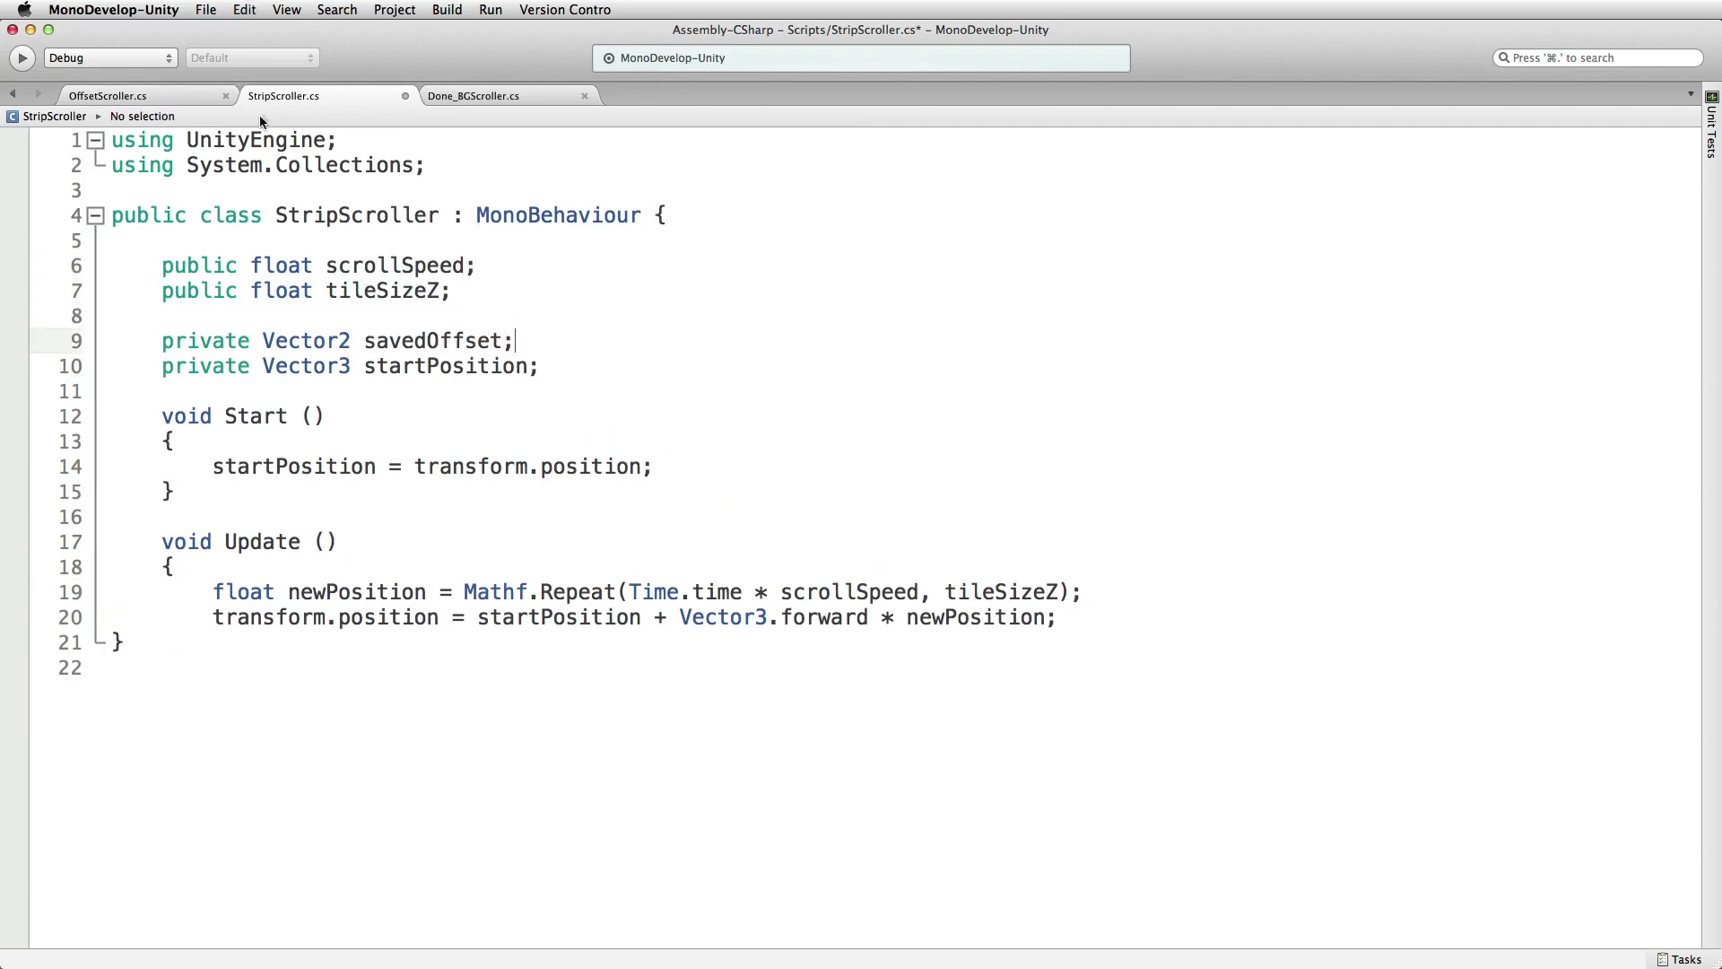
- Copy the savedOffset GetTextureOffset assignment from OffsetScroller into StripScroller's Start function, below the startPosition assignment
click(214, 101)
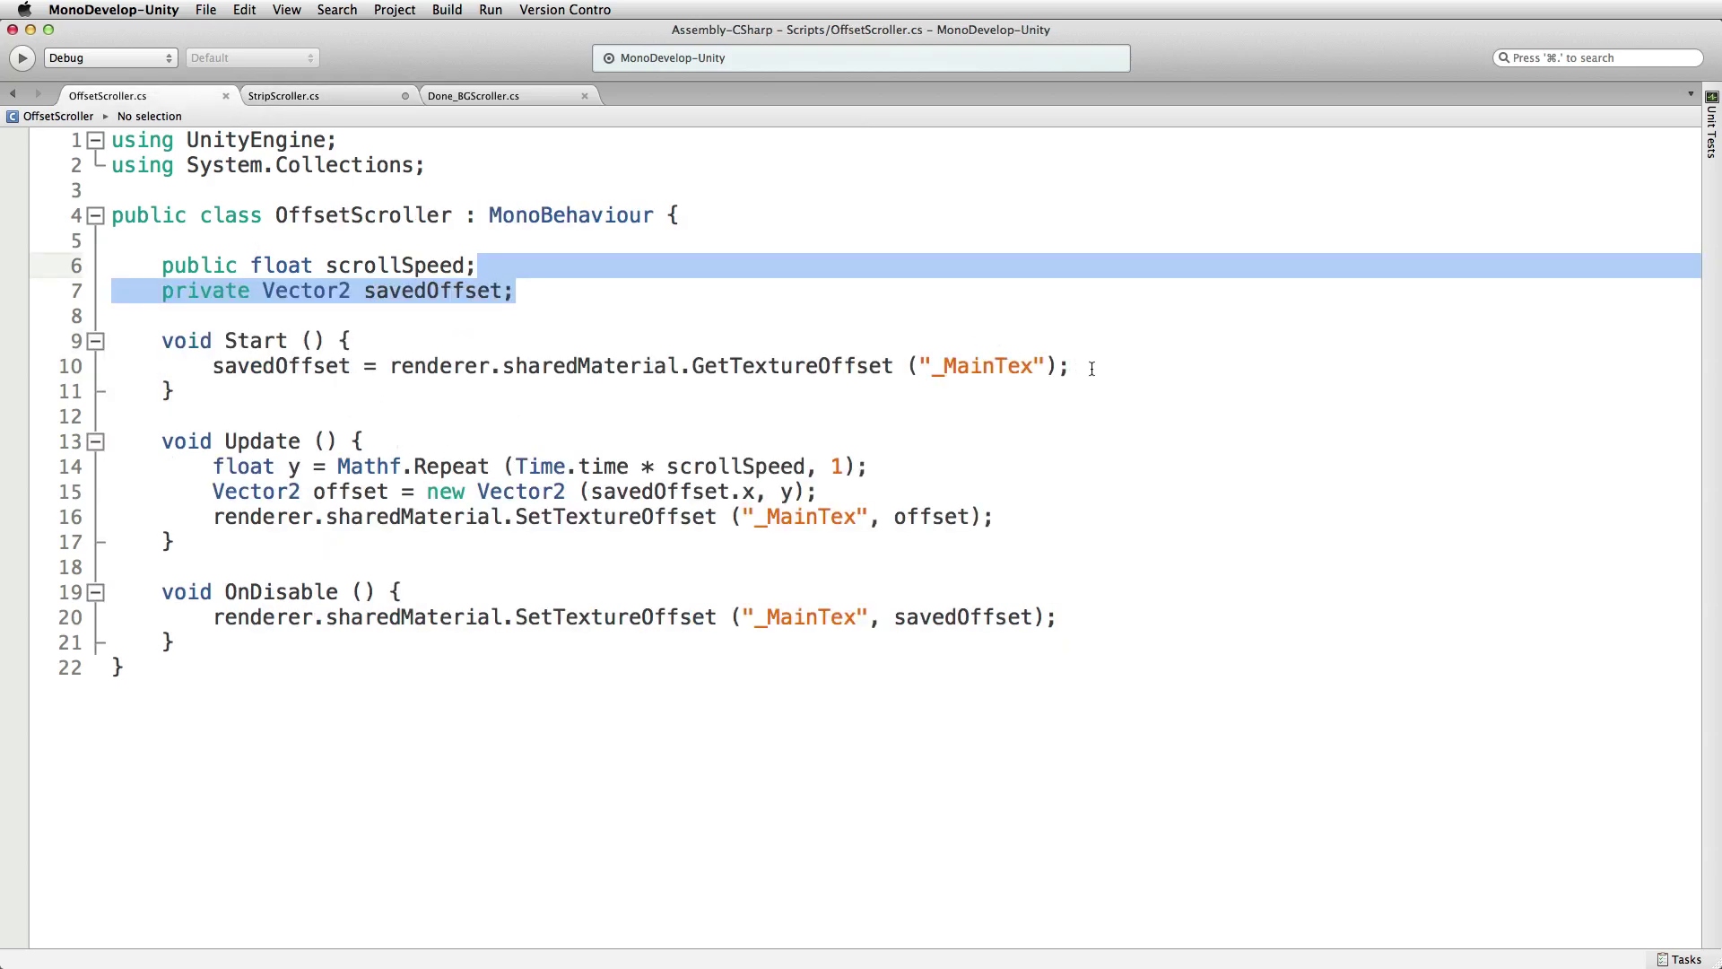
drag(1092, 369, 1065, 338)
key(super+c)
click(350, 100)
click(671, 463)
key(super+v)
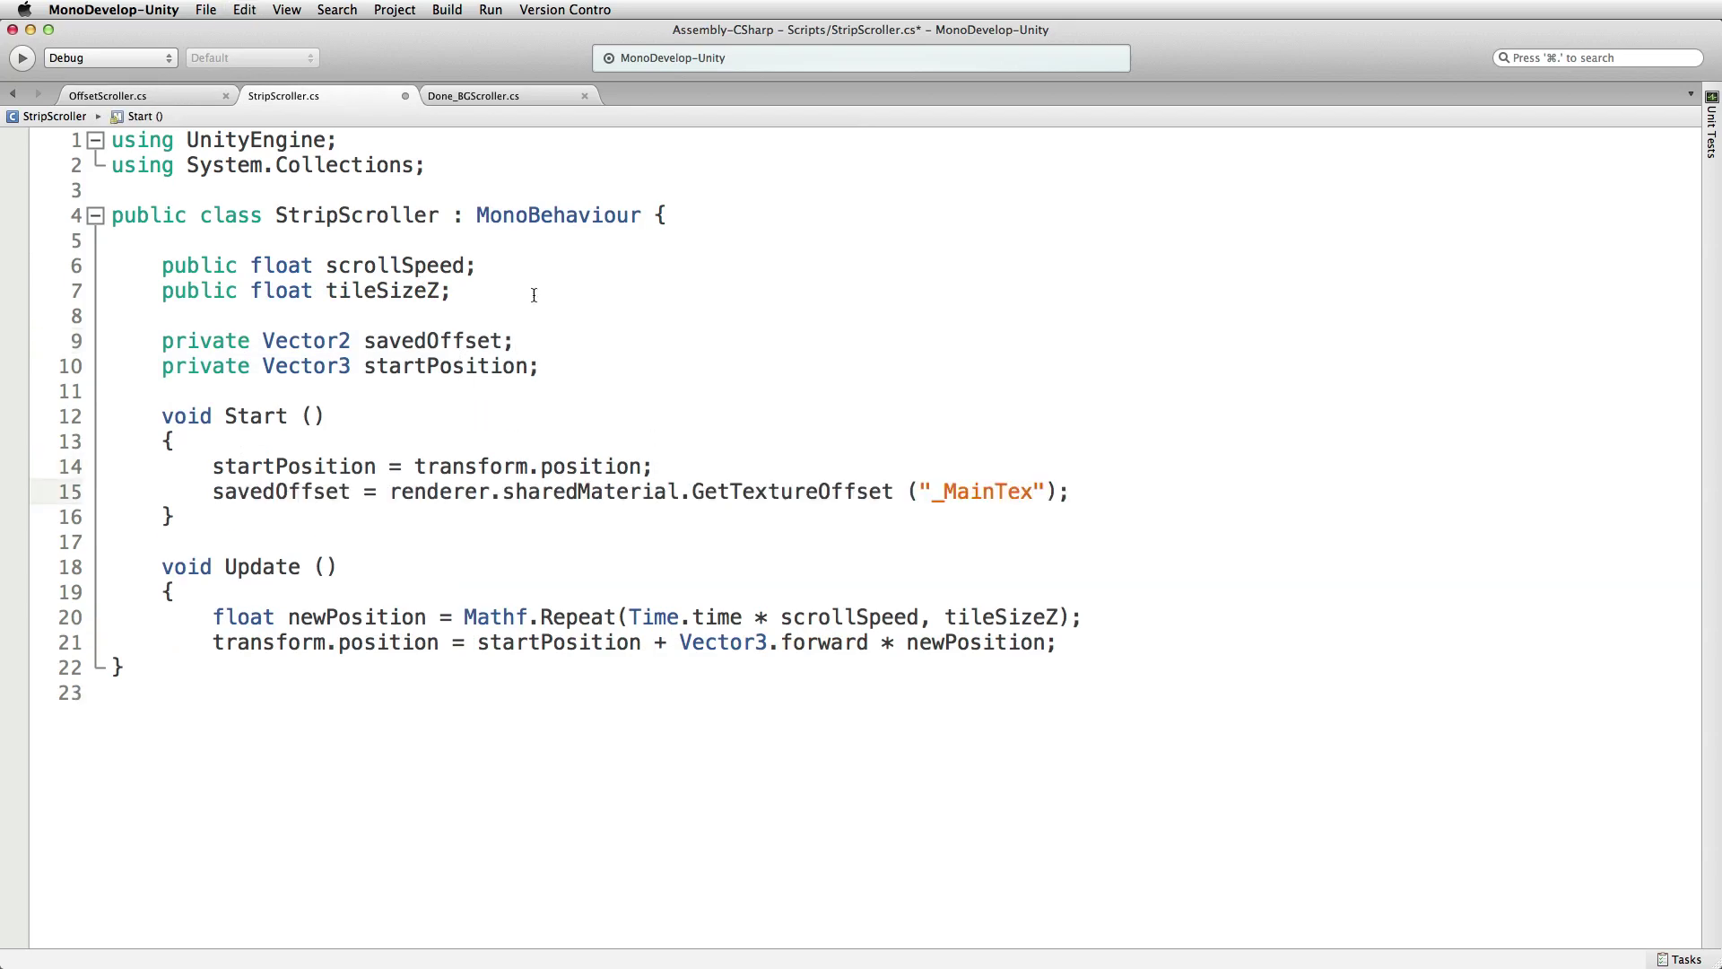
- Copy the Vector2 offset and SetTextureOffset lines from OffsetScroller's Update into the end of StripScroller's Start function
click(164, 96)
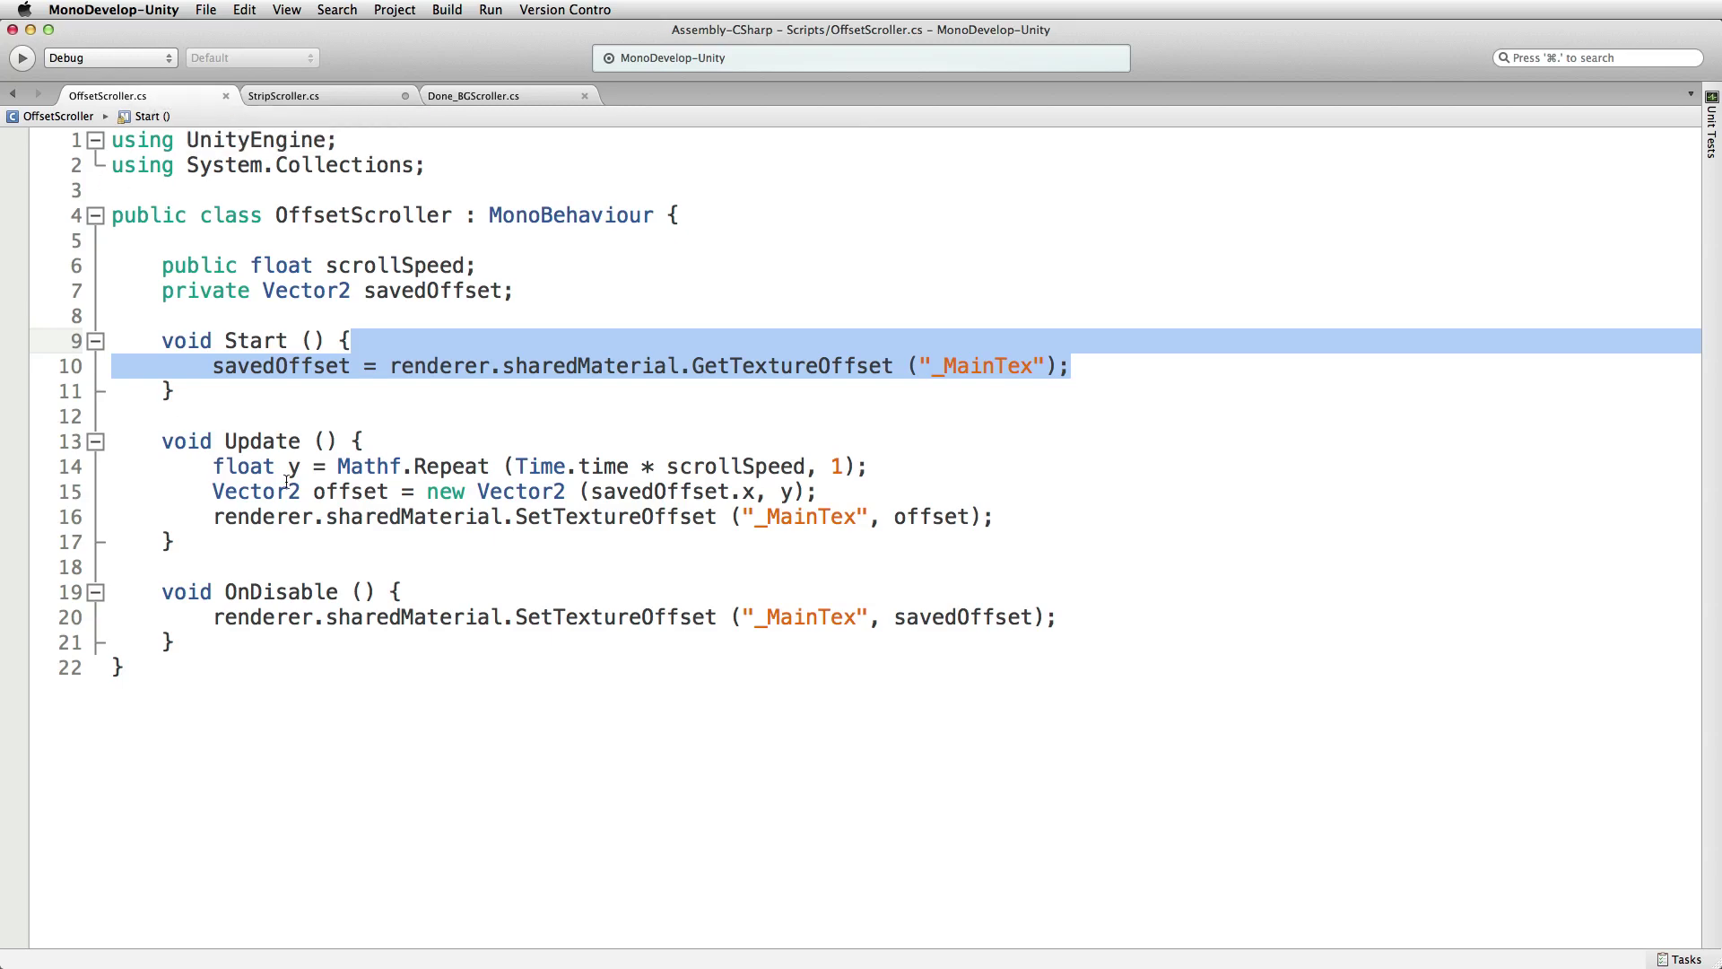
drag(1007, 516, 981, 462)
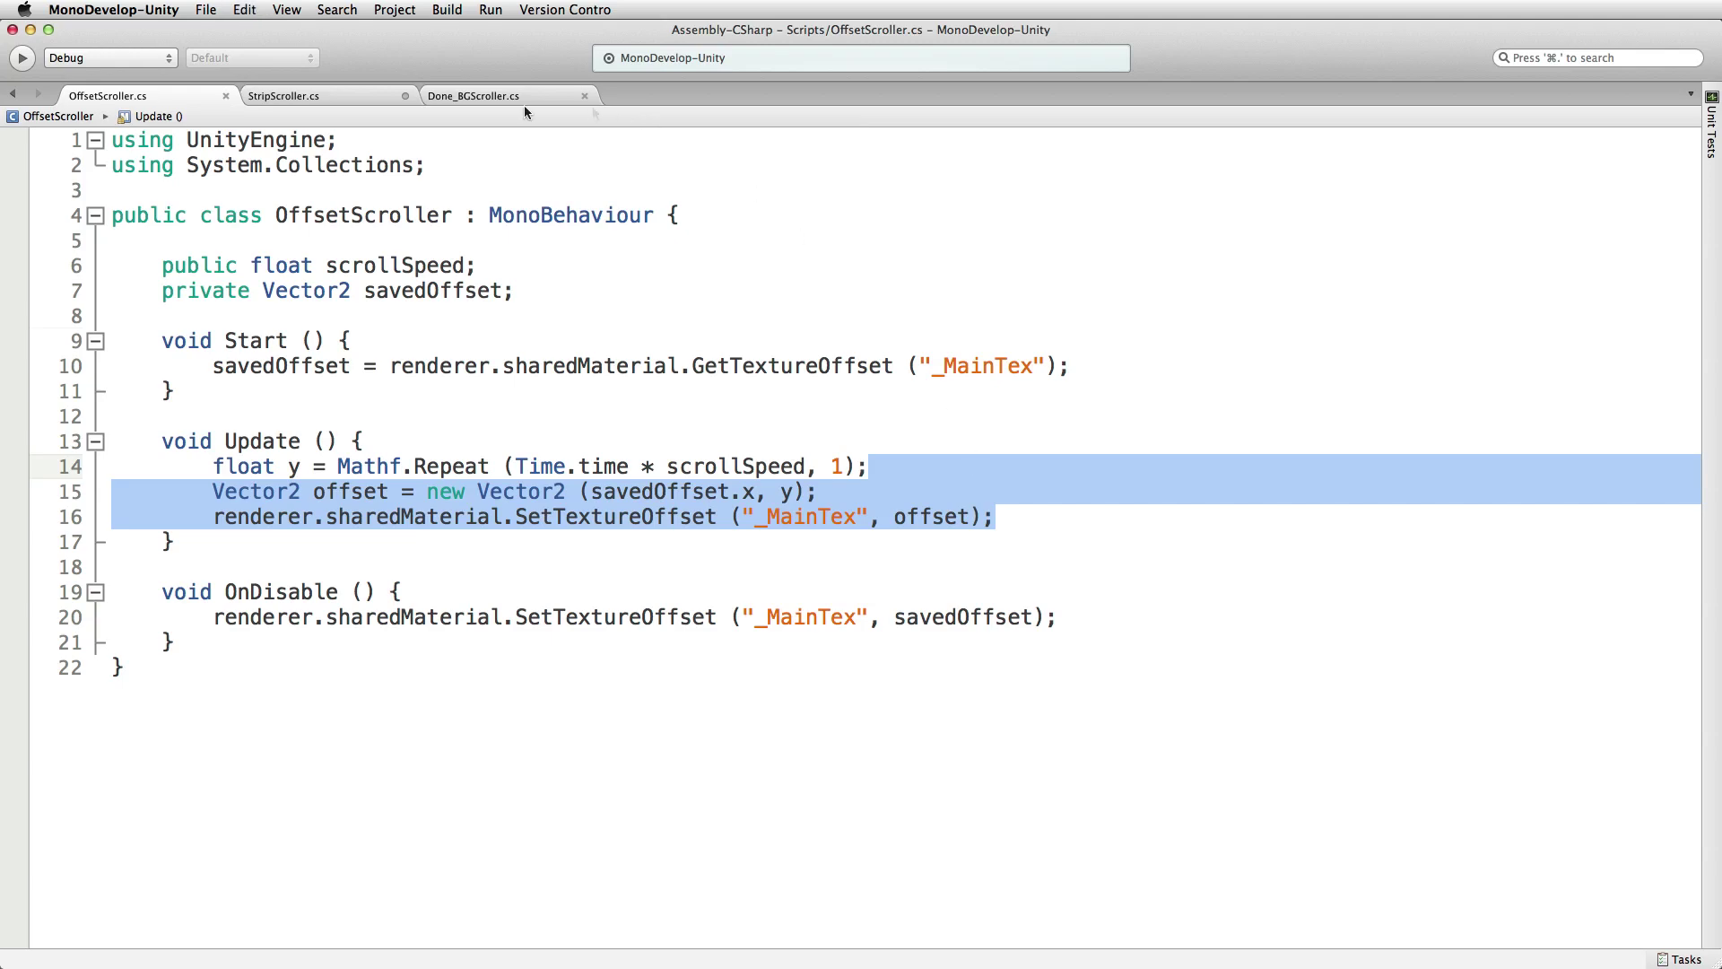
click(366, 98)
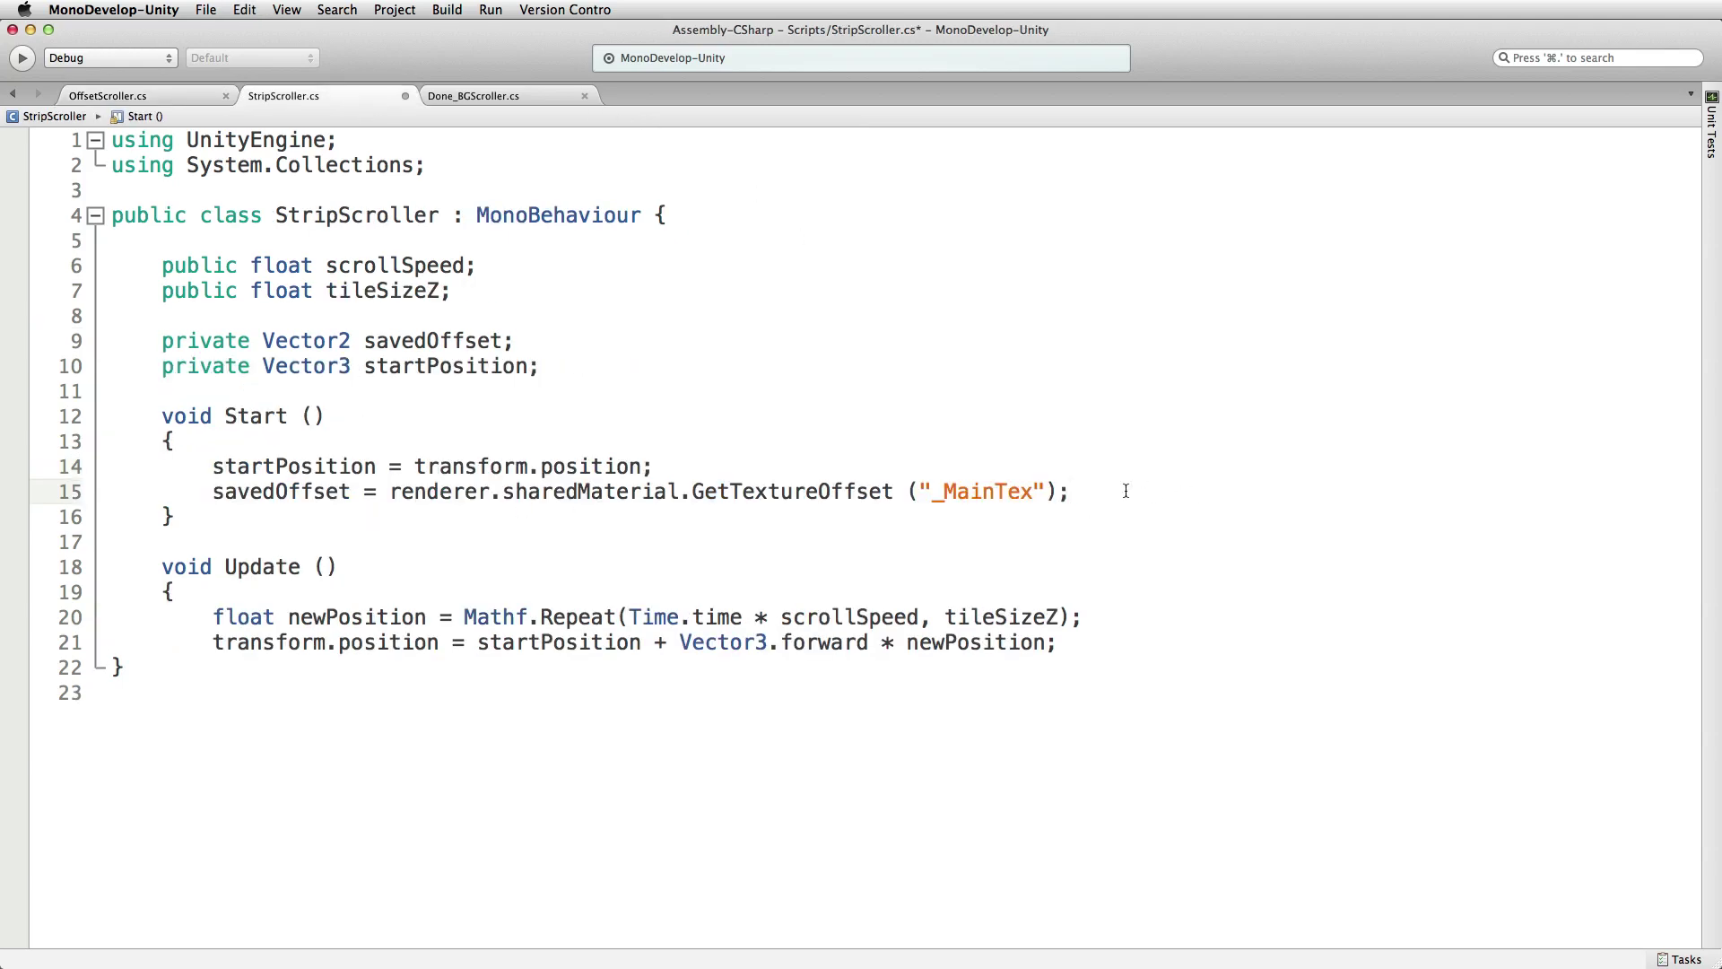
key(Return)
key(super+v)
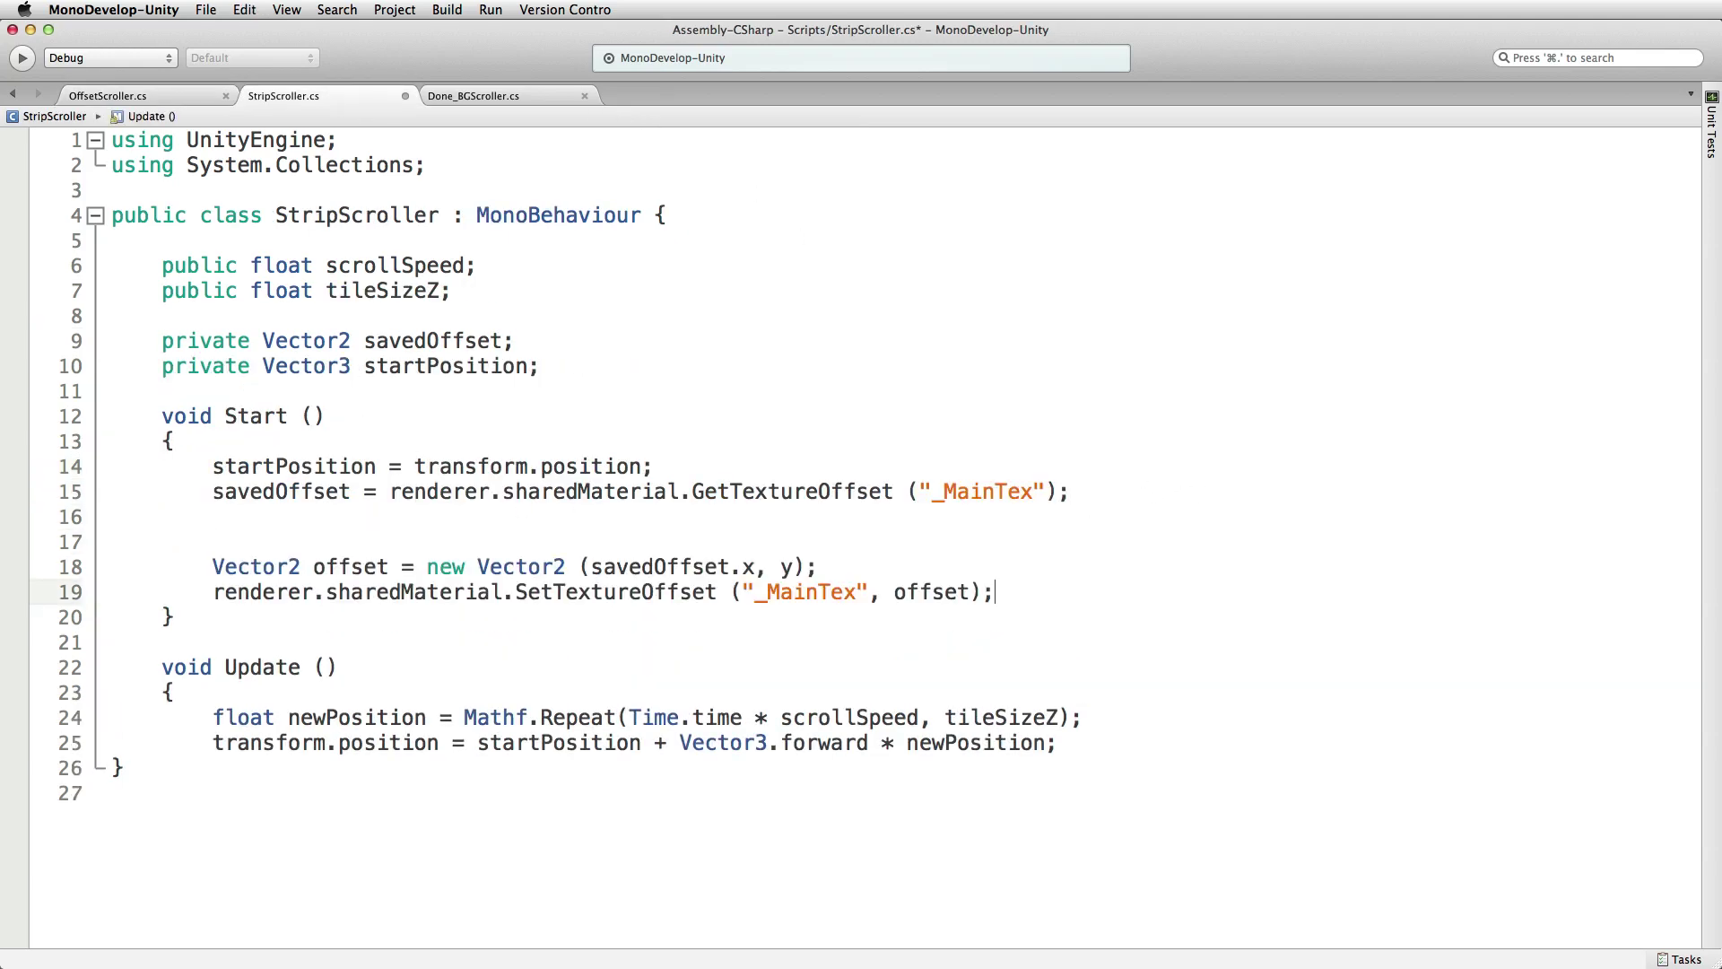
click(790, 546)
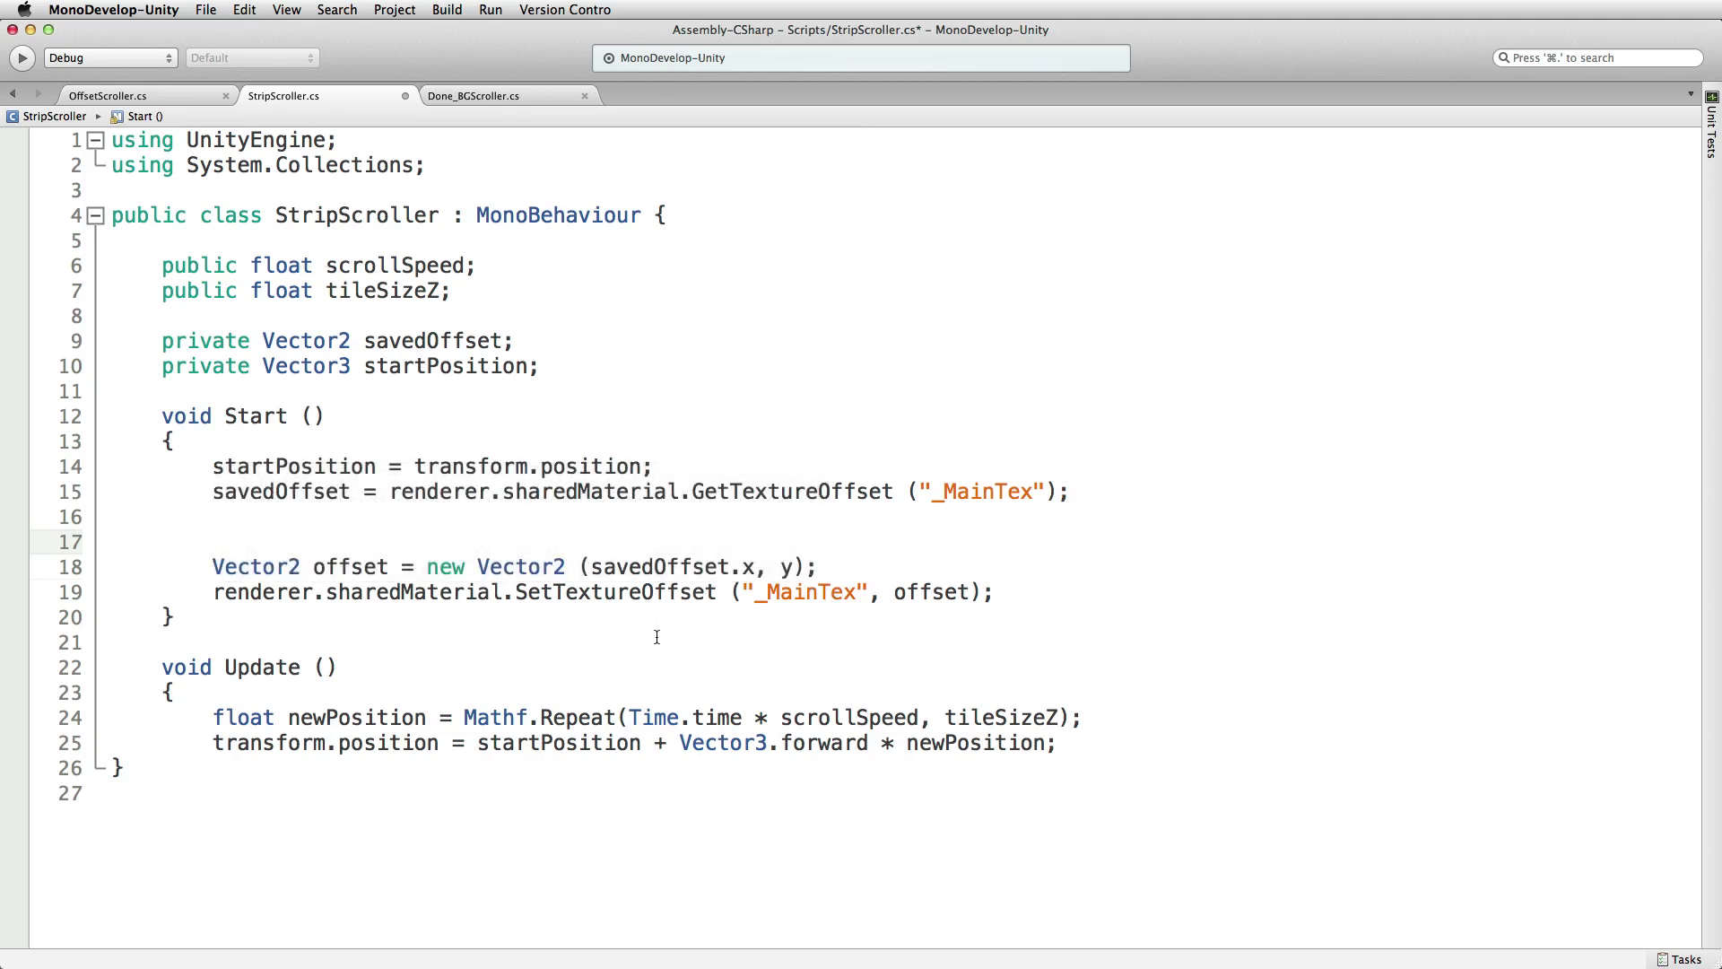
- Close StripScroller's Update function with a brace and copy OffsetScroller's OnDisable function below it
click(150, 96)
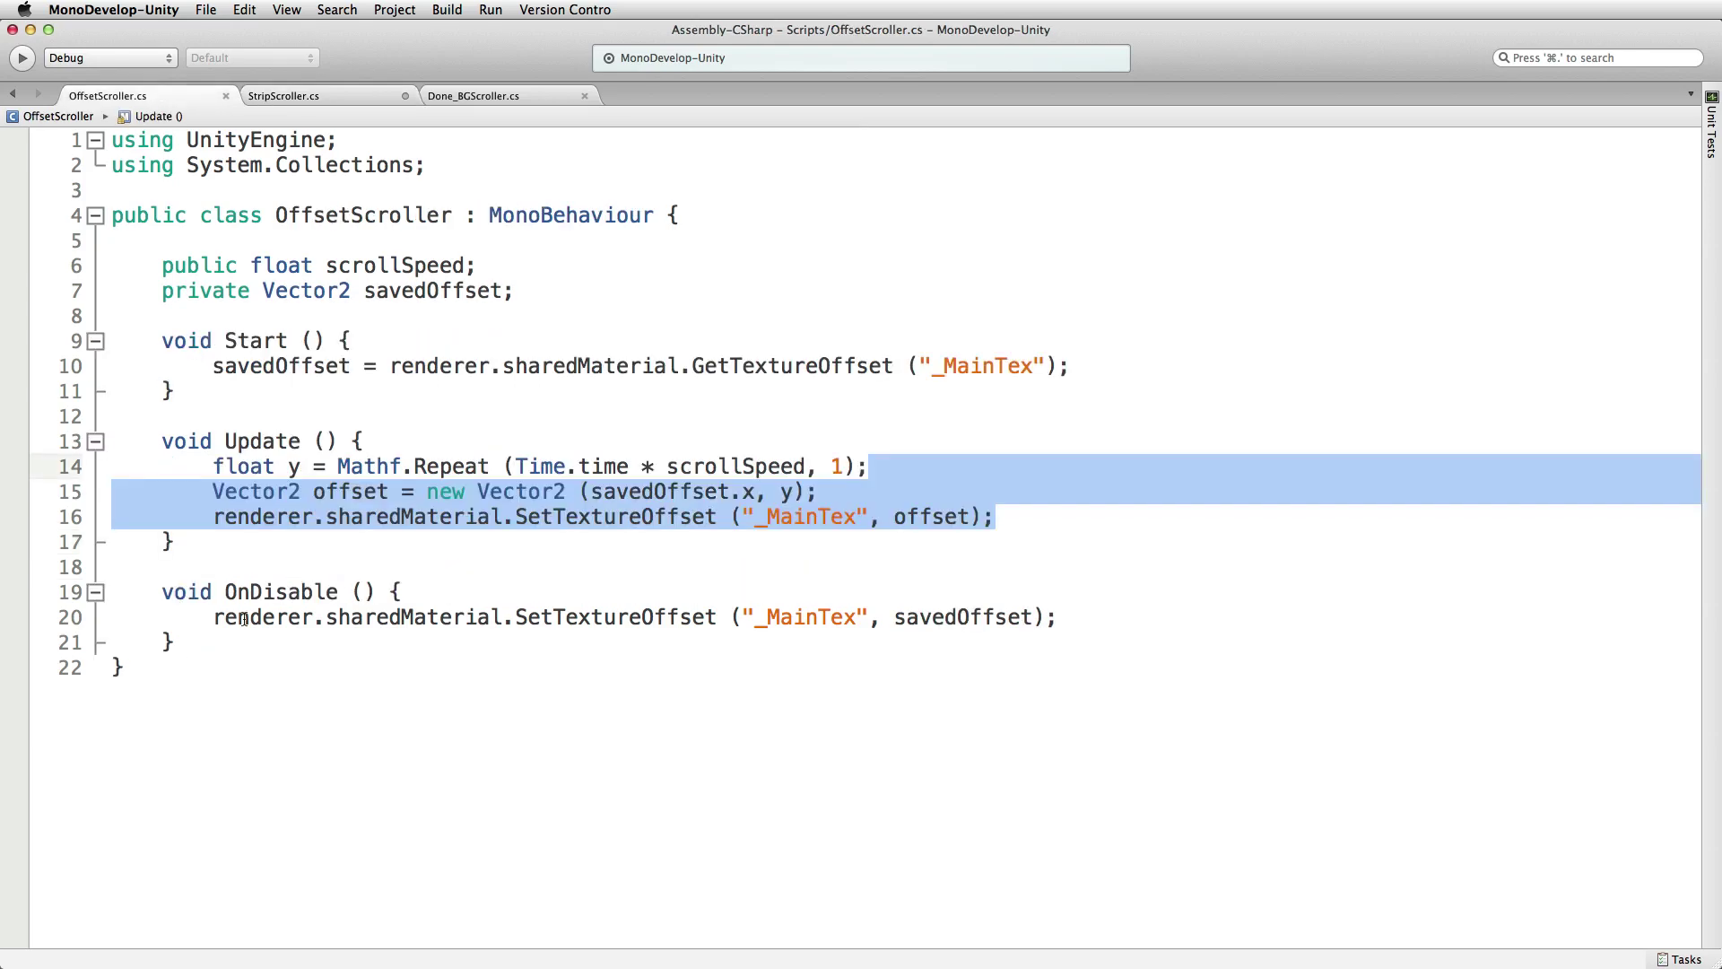
drag(198, 644, 211, 532)
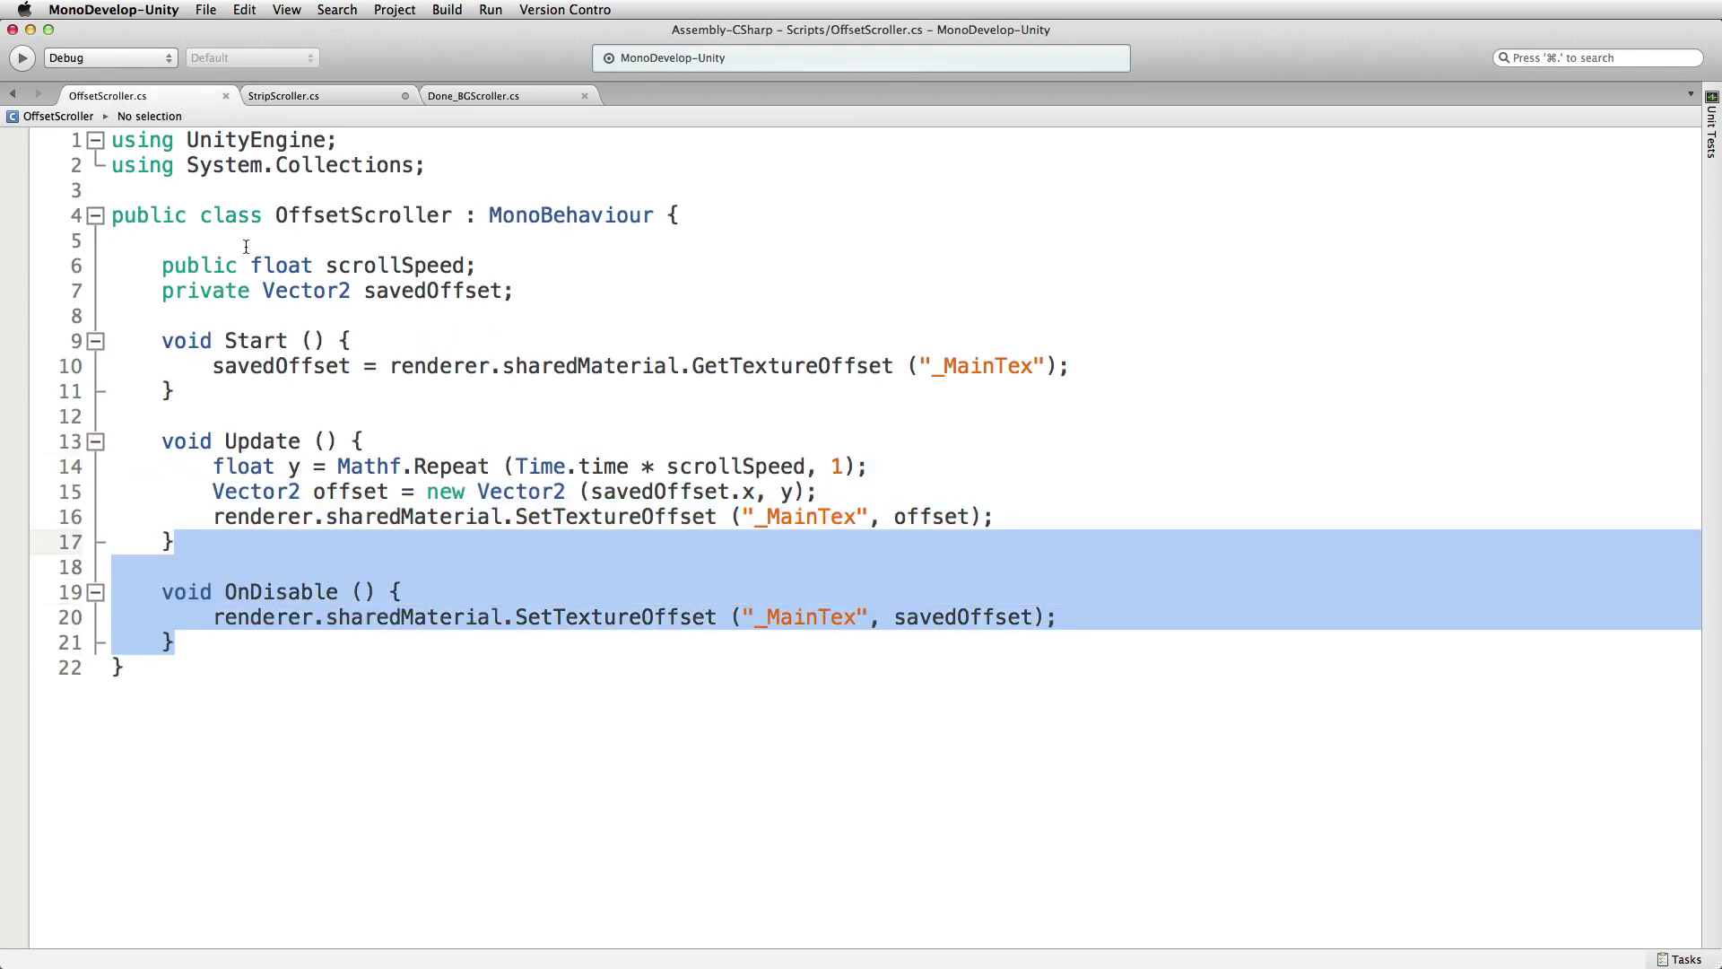
click(311, 96)
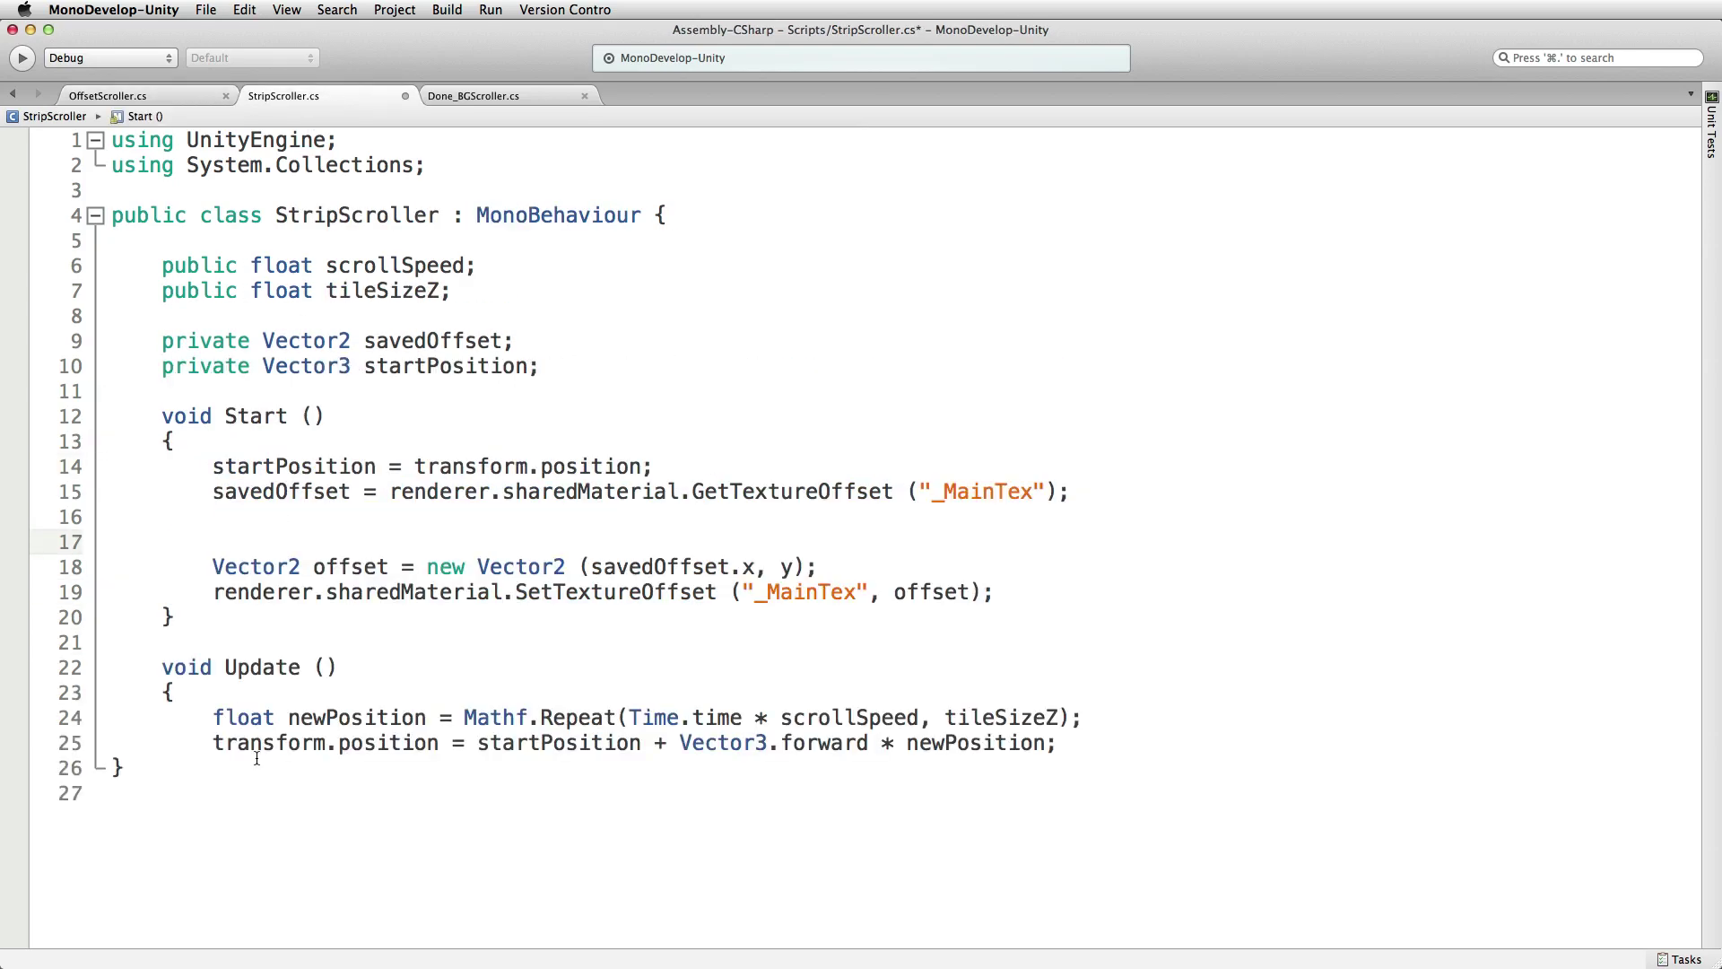
click(1098, 747)
key(Return)
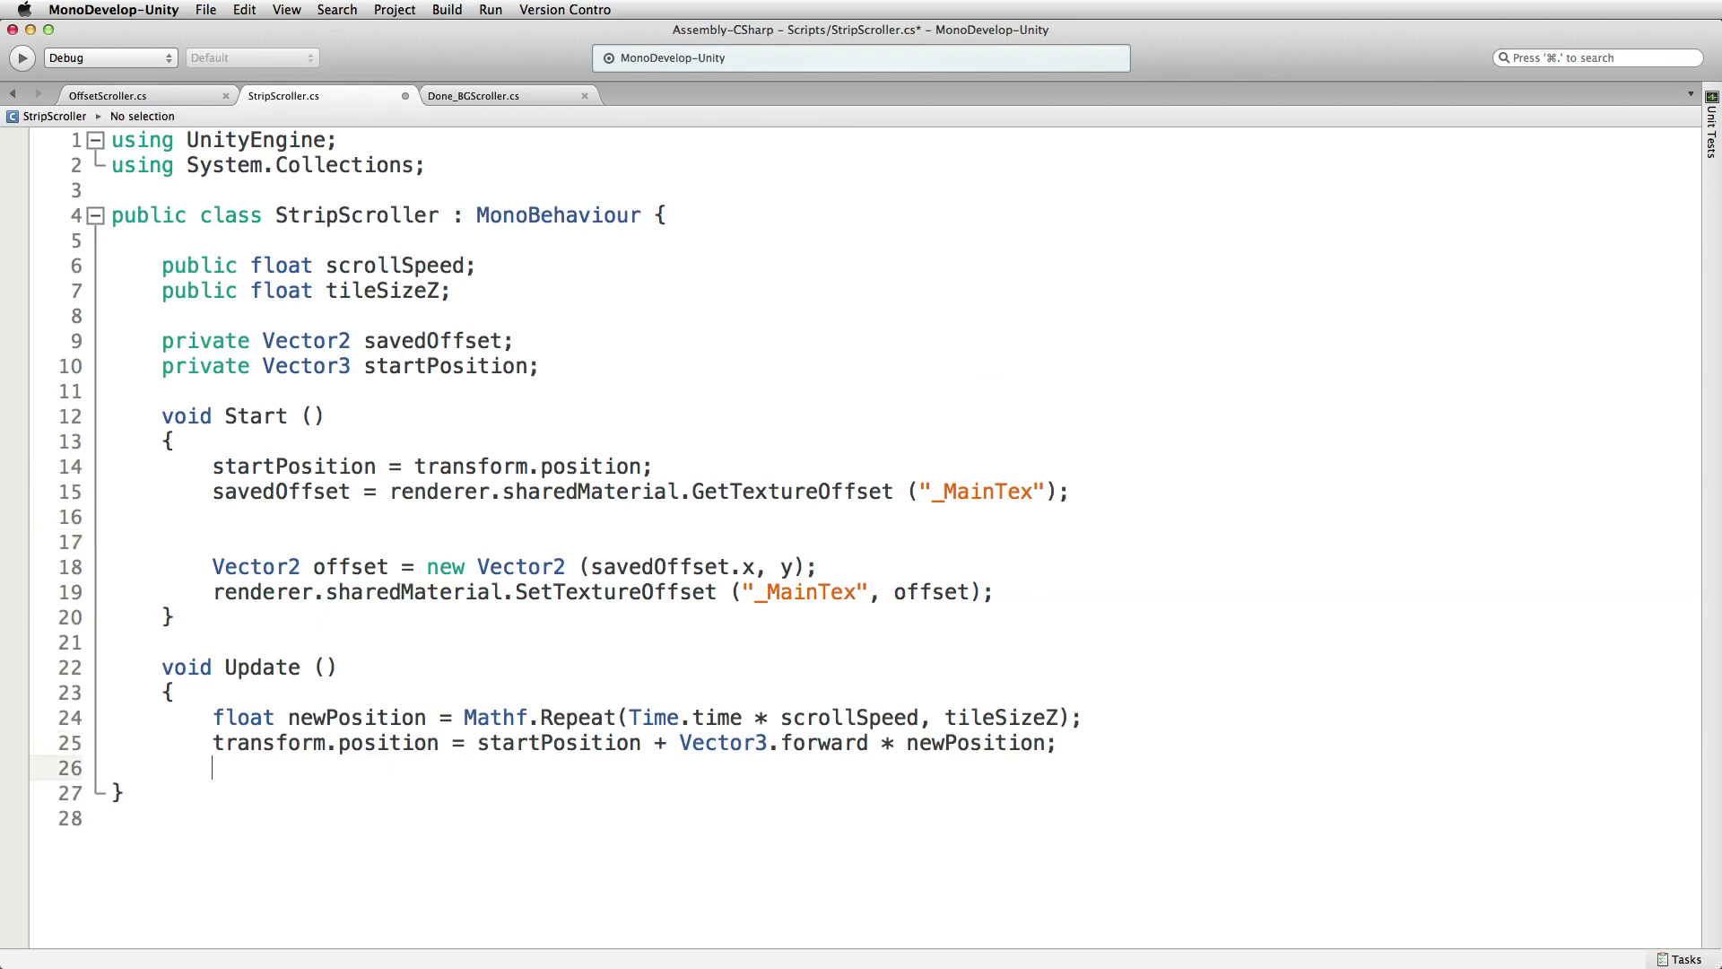
text(})
key(Return)
key(Return)
key(super+v)
click(302, 796)
key(BackSpace)
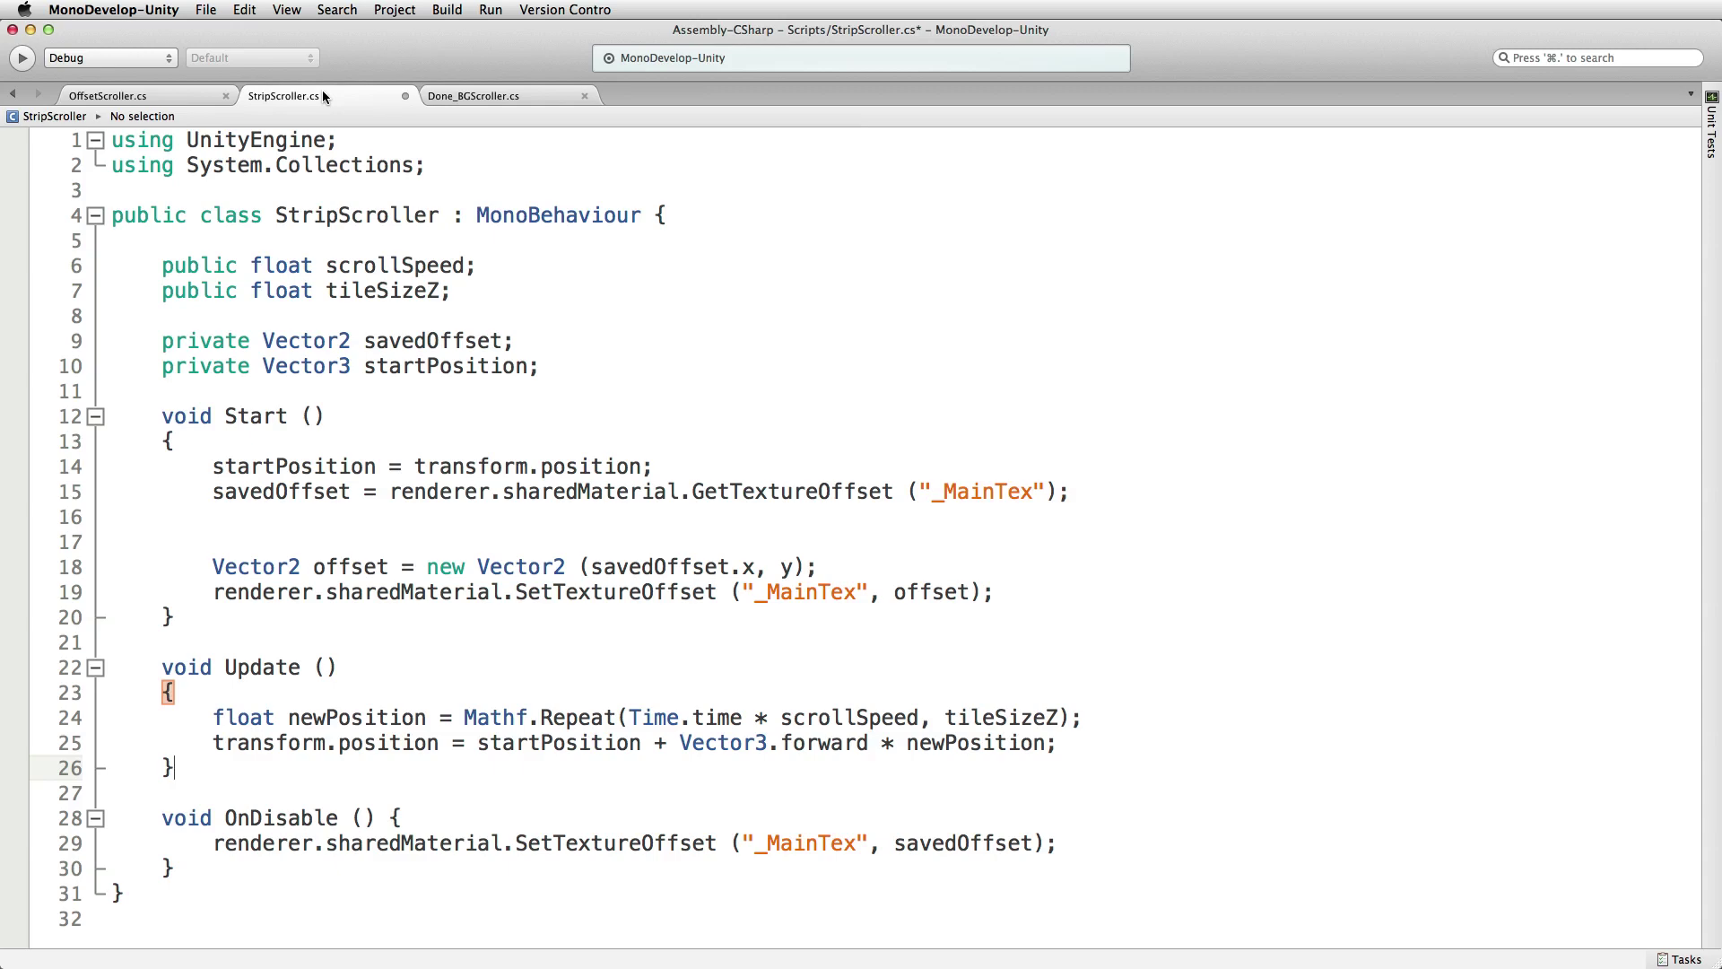
- Review the float y Mathf.Repeat line in OffsetScroller, and switch to Unity to examine the strip-tiled background
click(345, 141)
click(203, 97)
click(869, 467)
drag(868, 467, 212, 467)
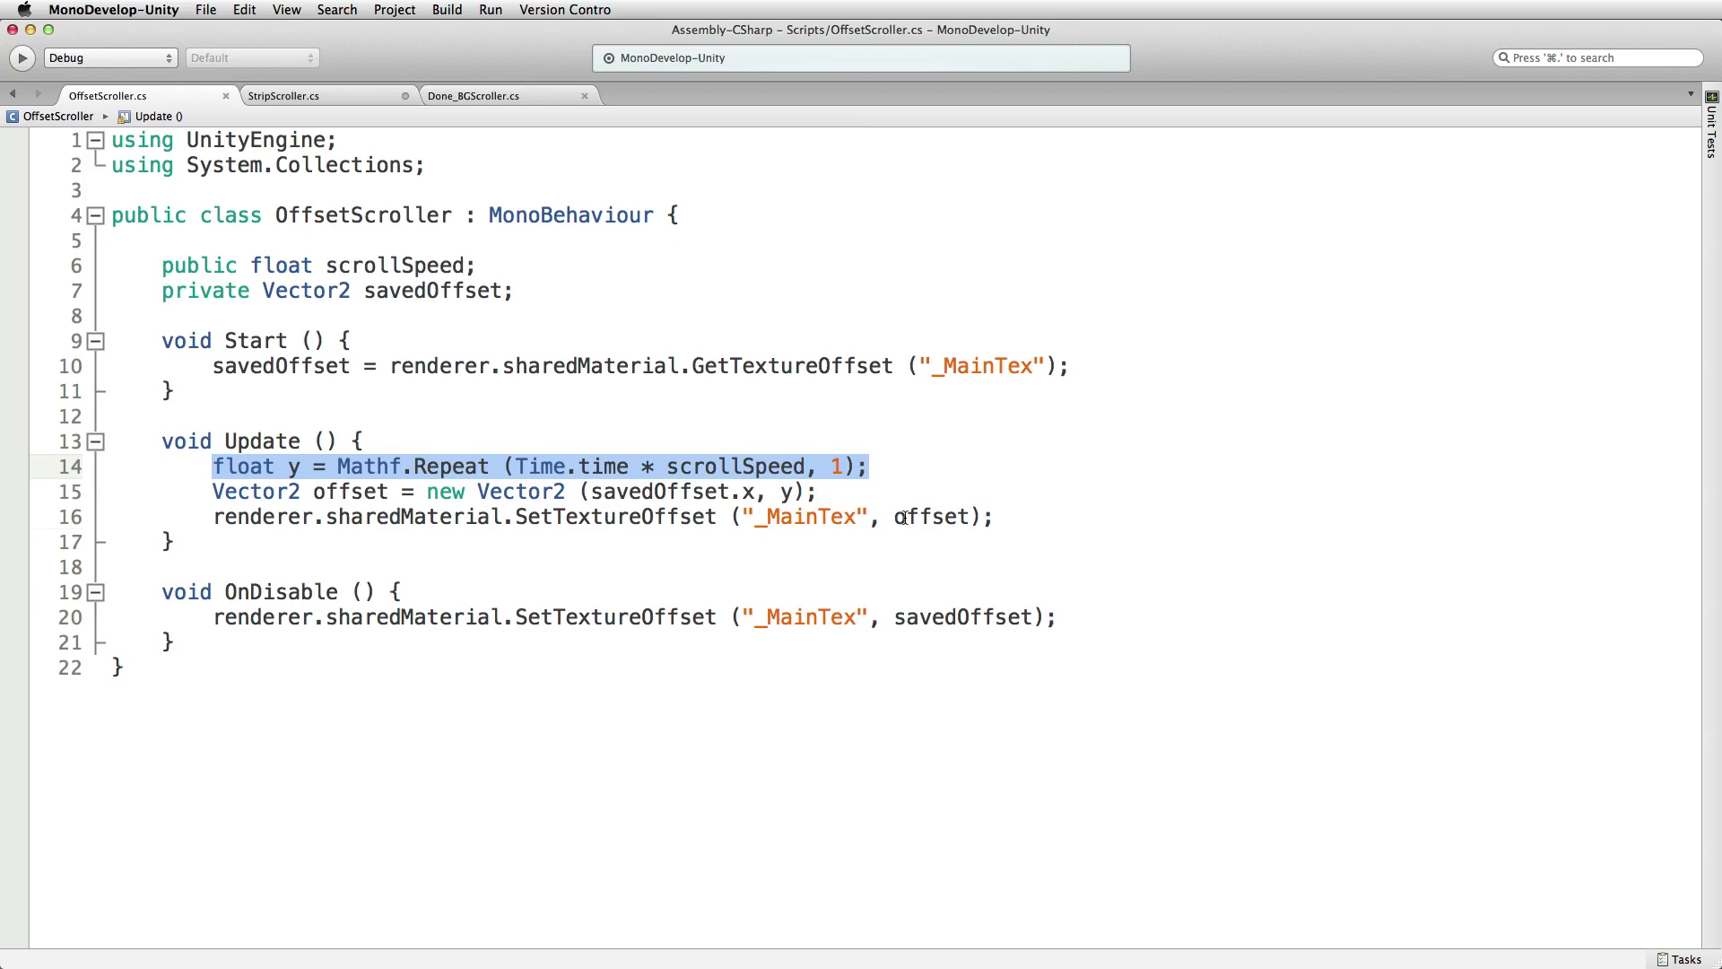
click(346, 90)
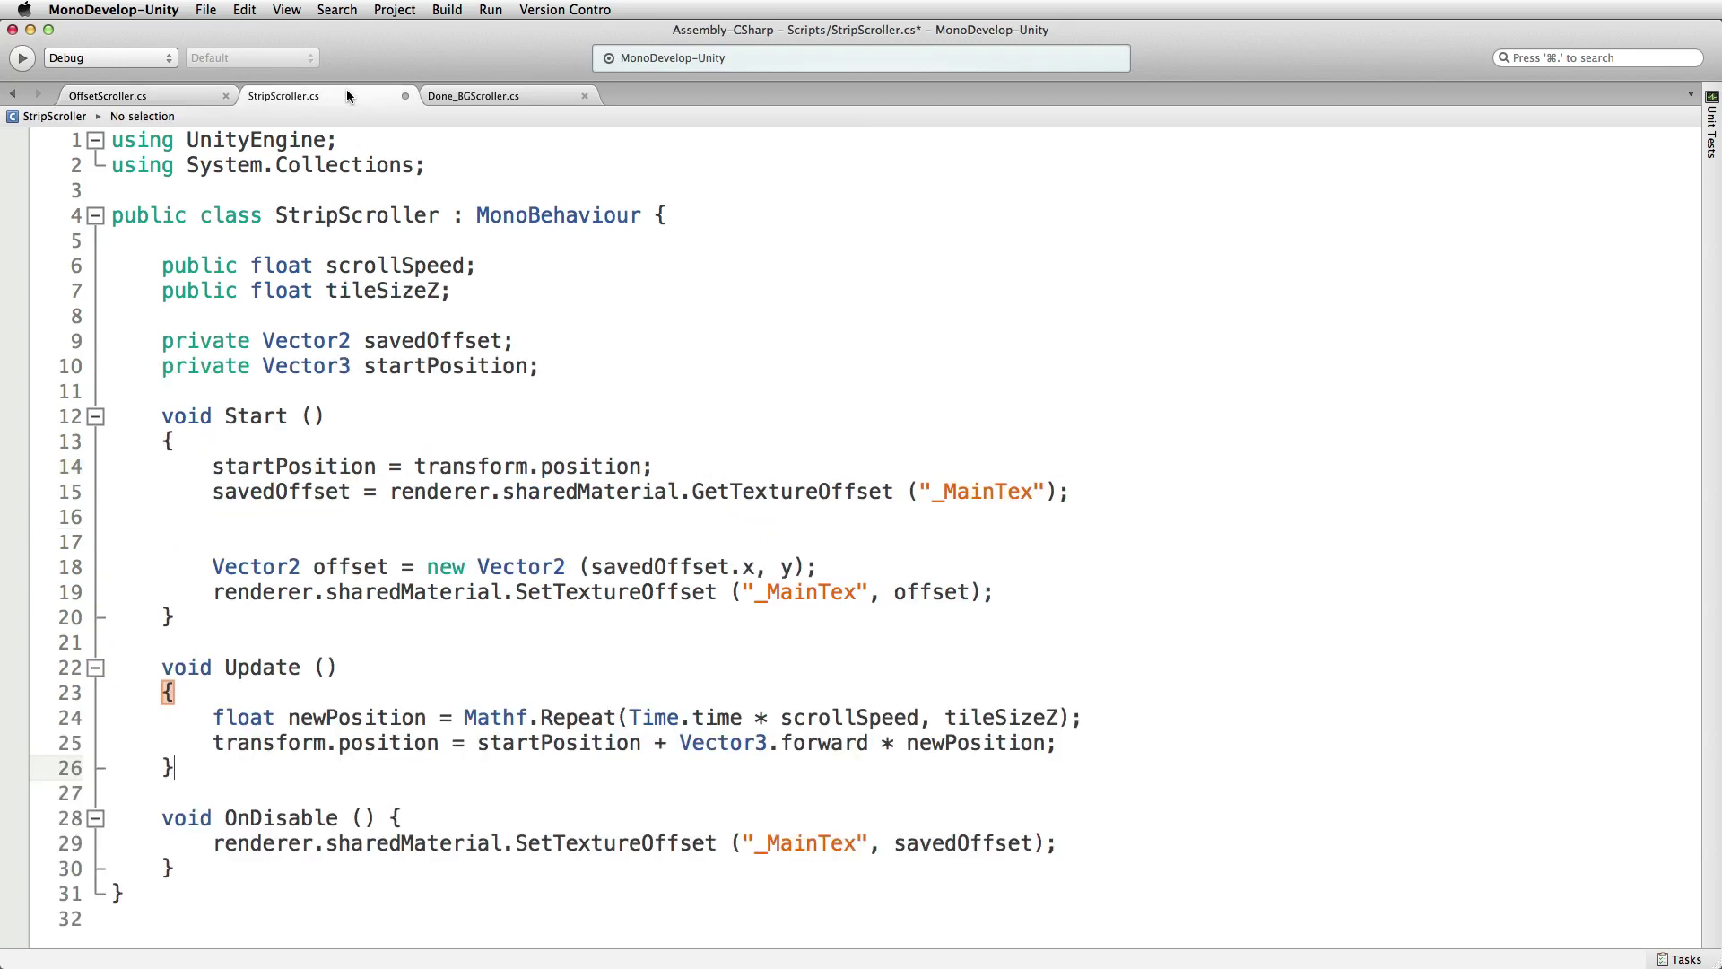
key(super+Tab)
key(super+Tab)
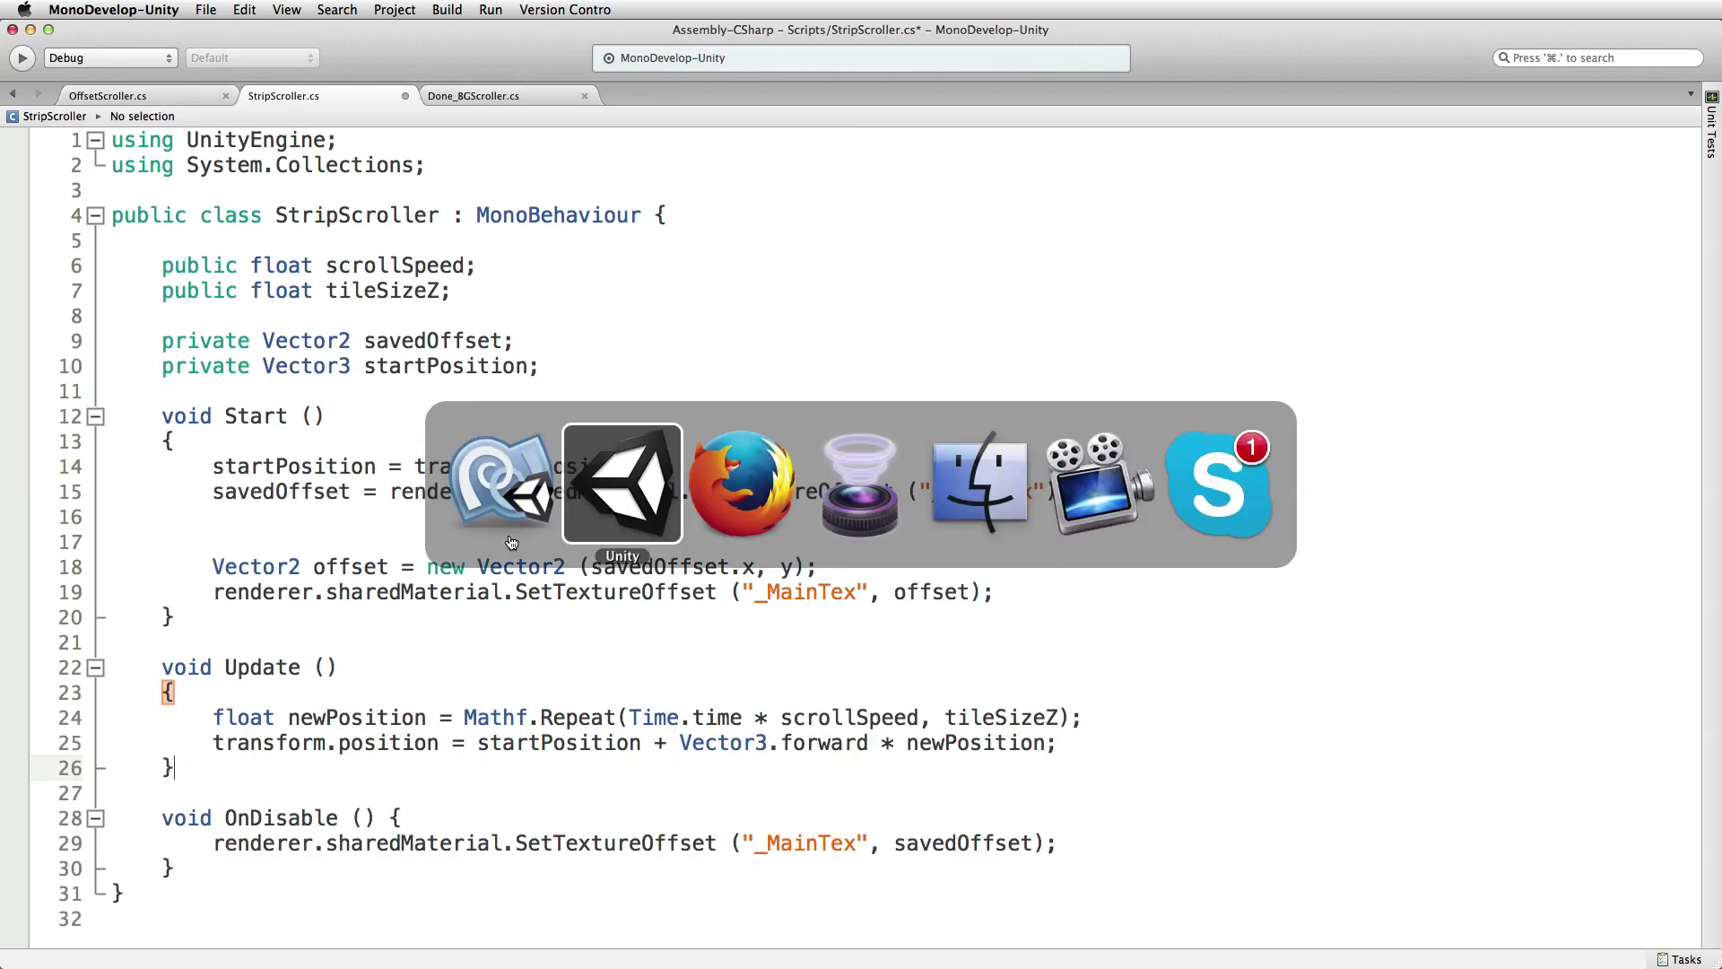
click(623, 484)
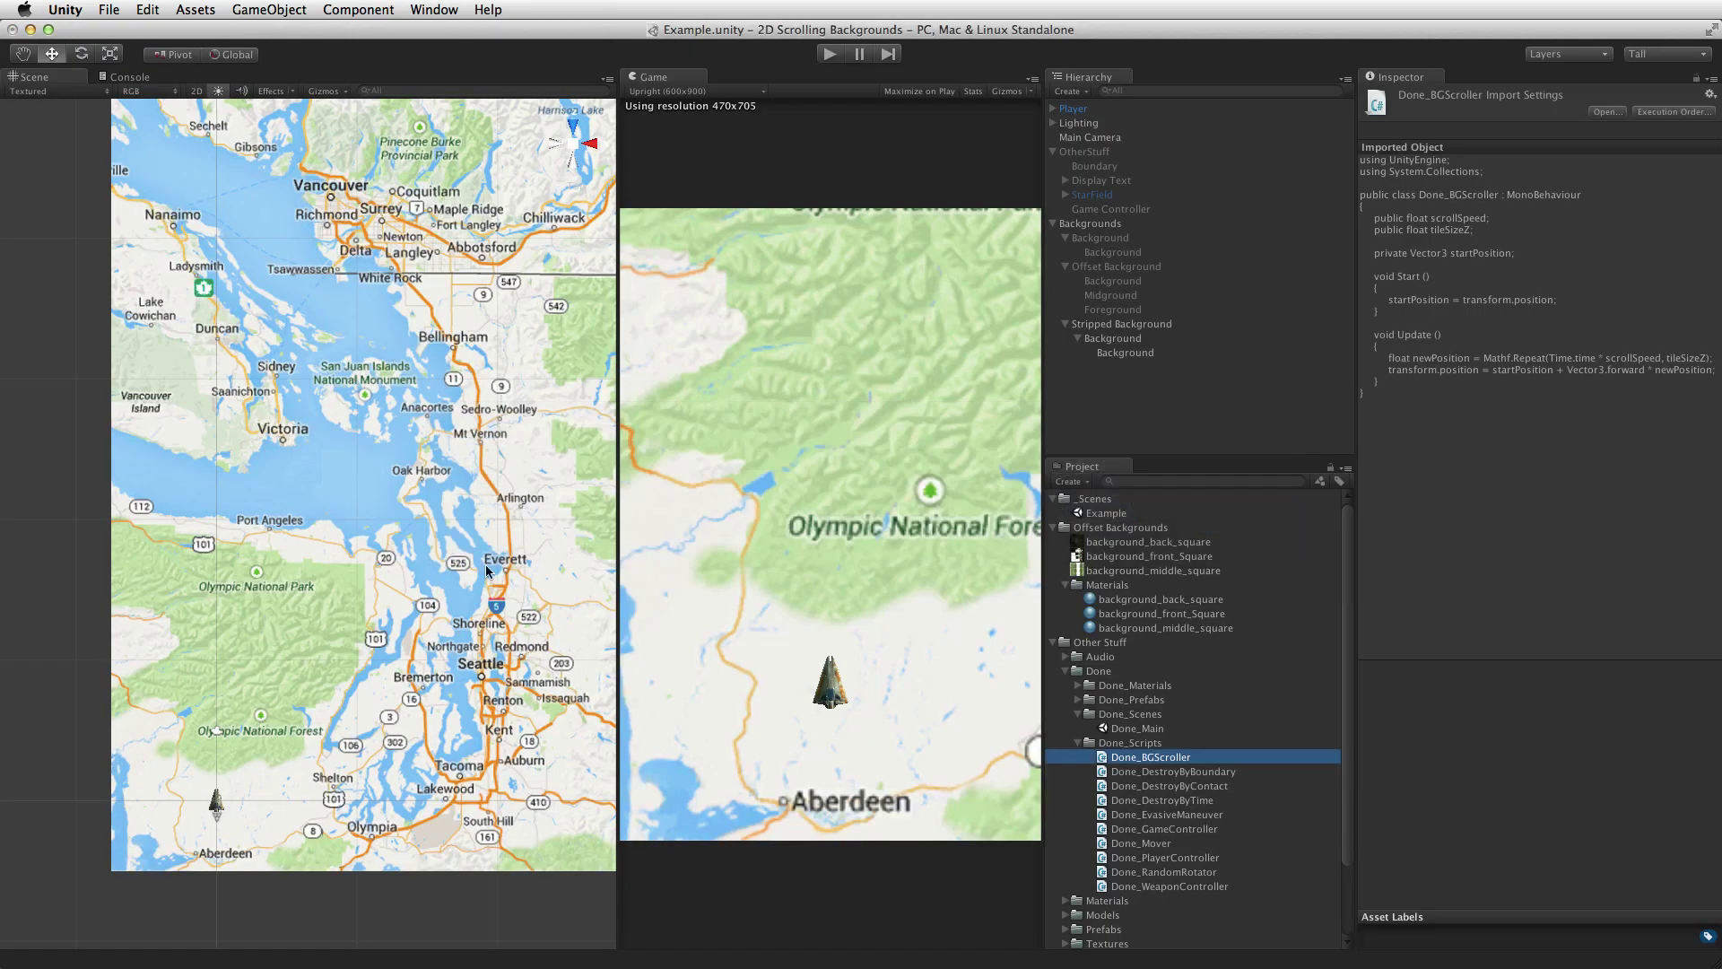
scroll(467, 561, down, 4)
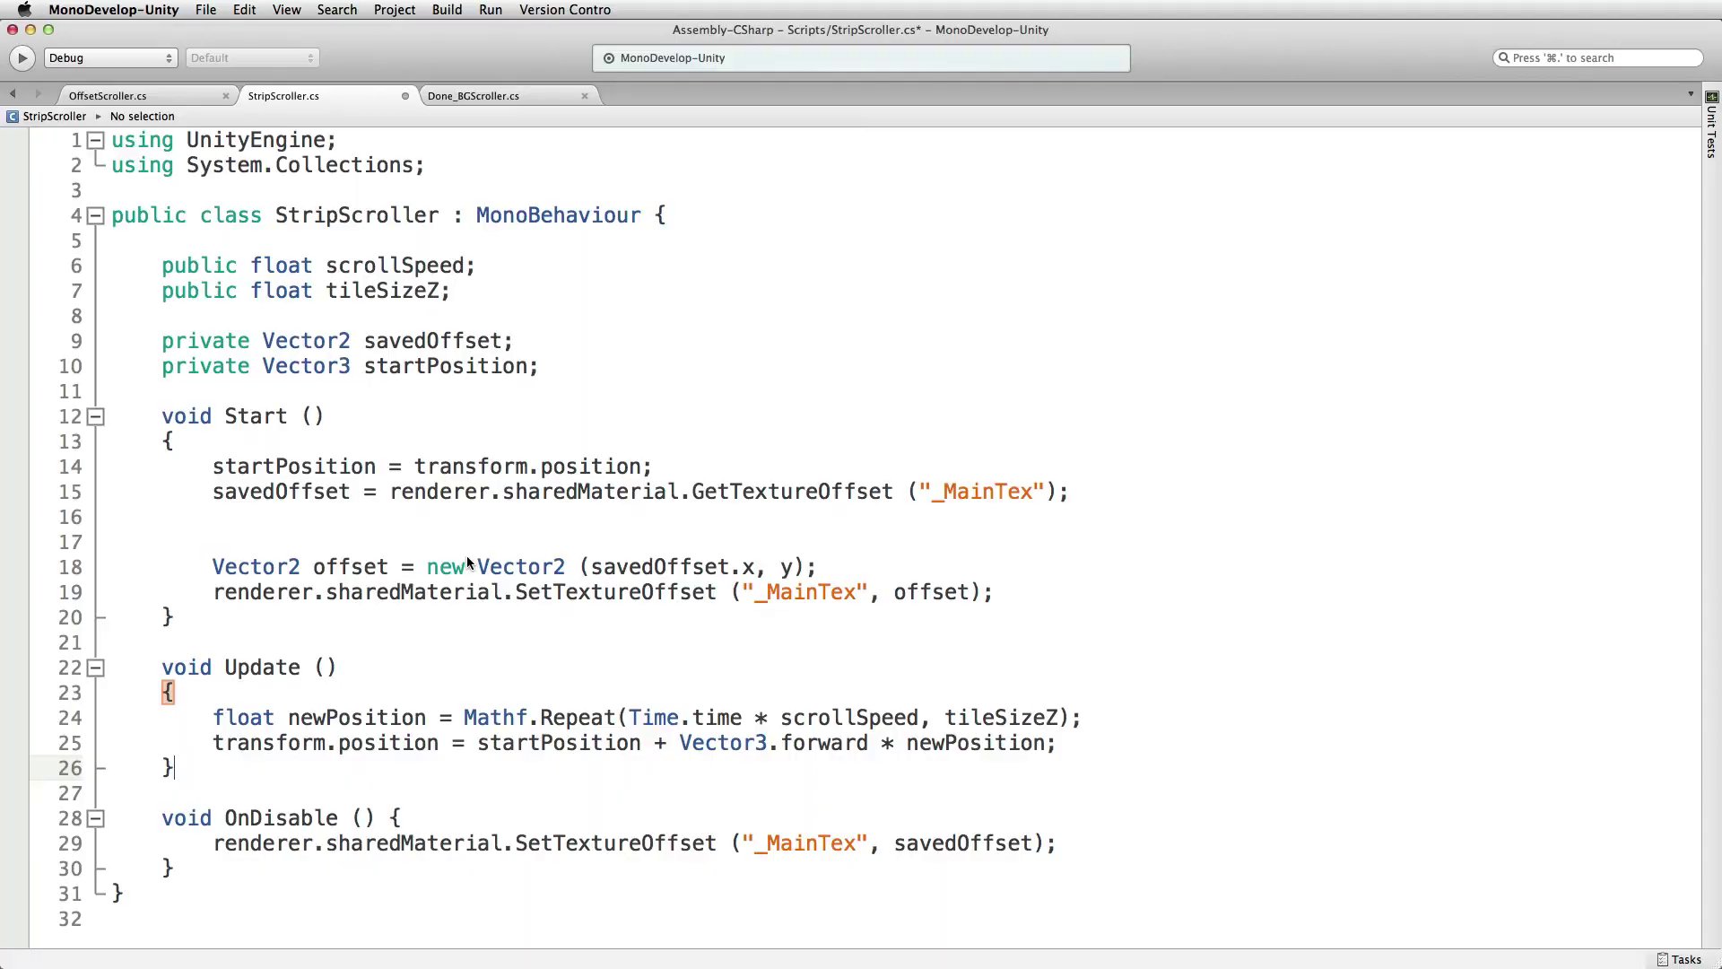
- Declare float x as a Mathf.Repeat call above the Vector2 offset line in StripScroller's Start function
click(514, 540)
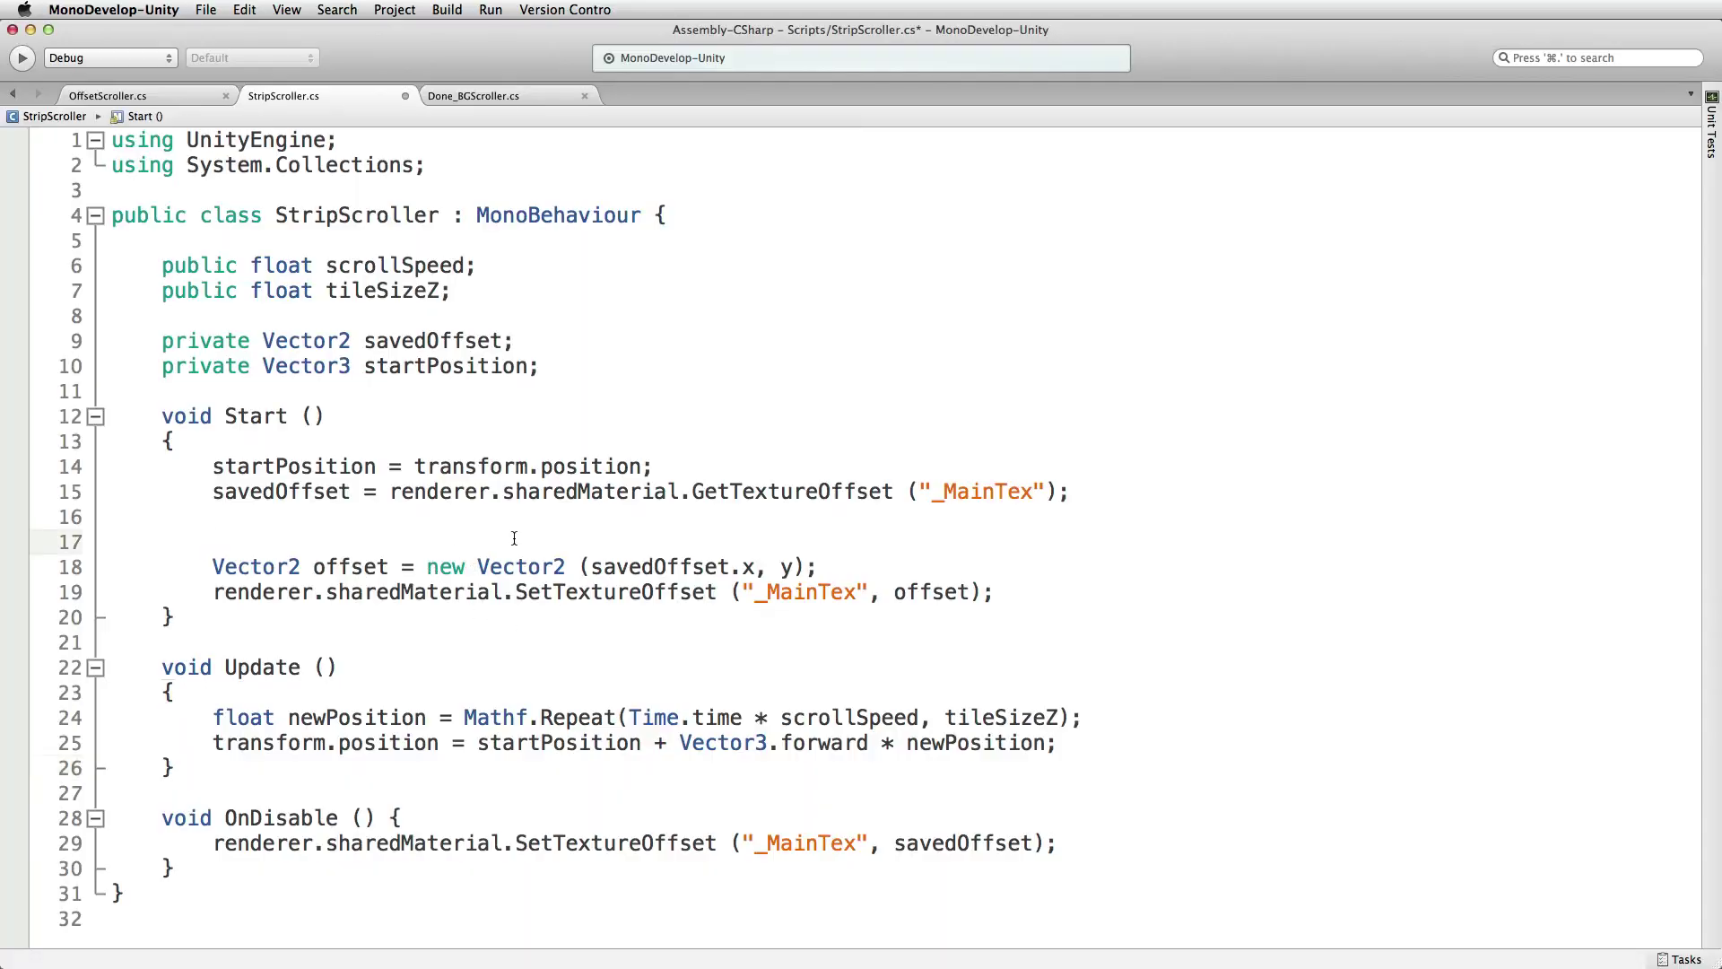
text(float x = Math)
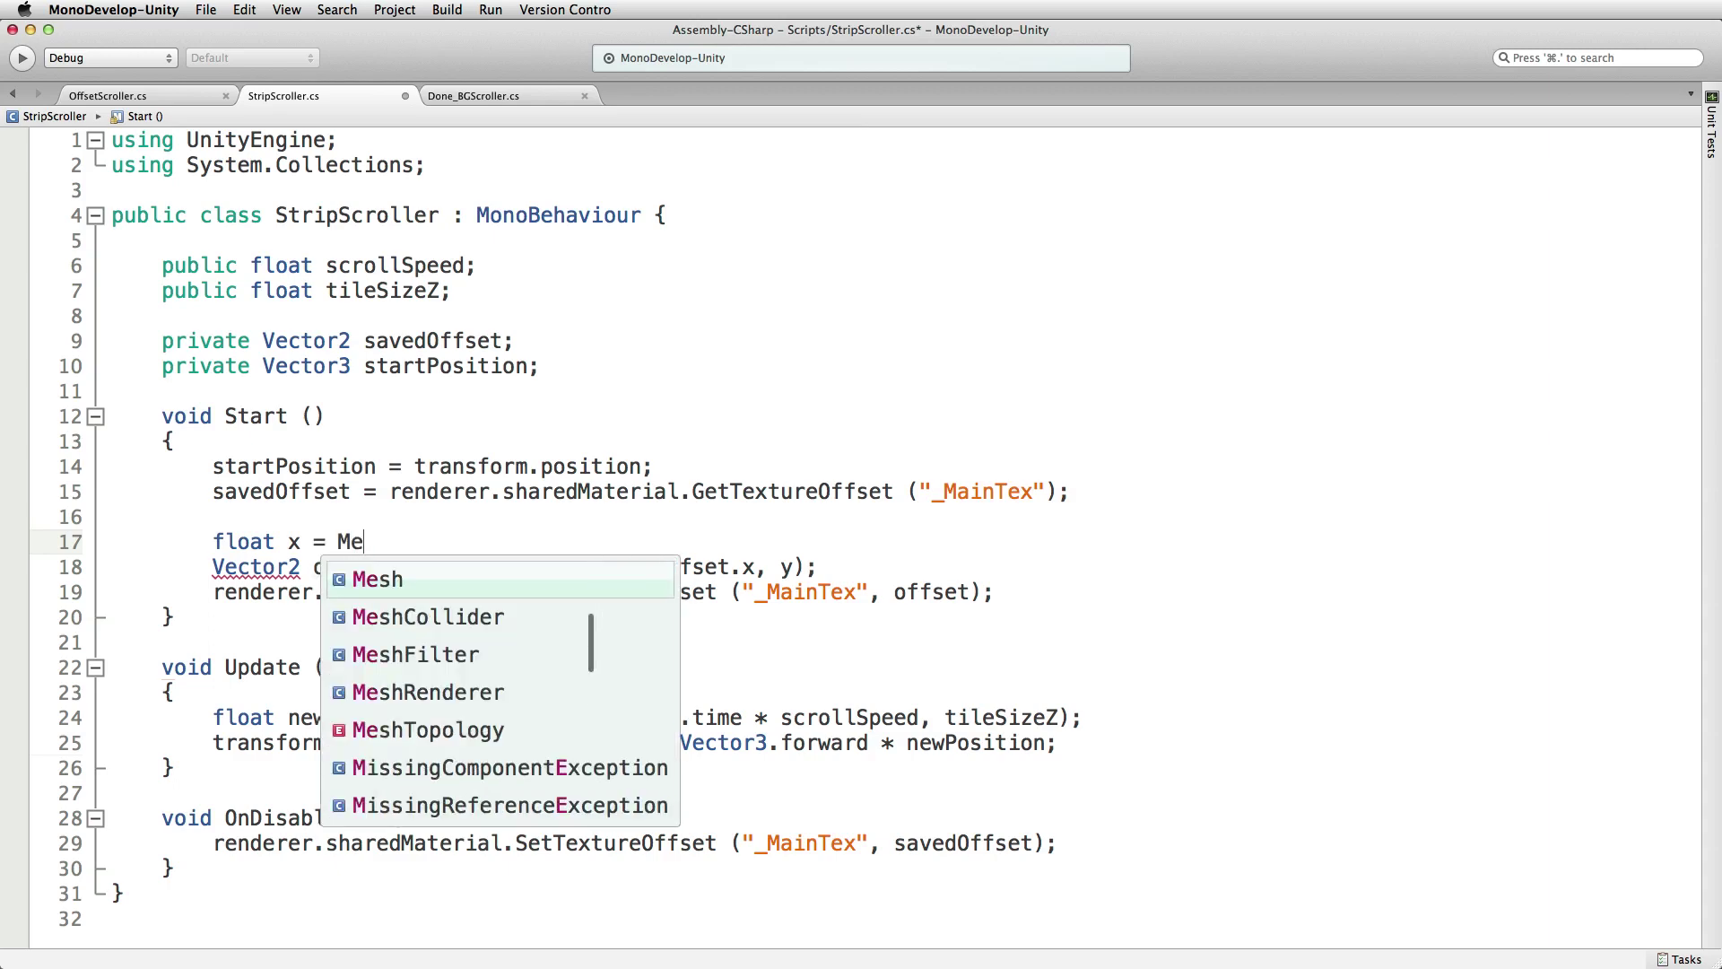
text(f.f)
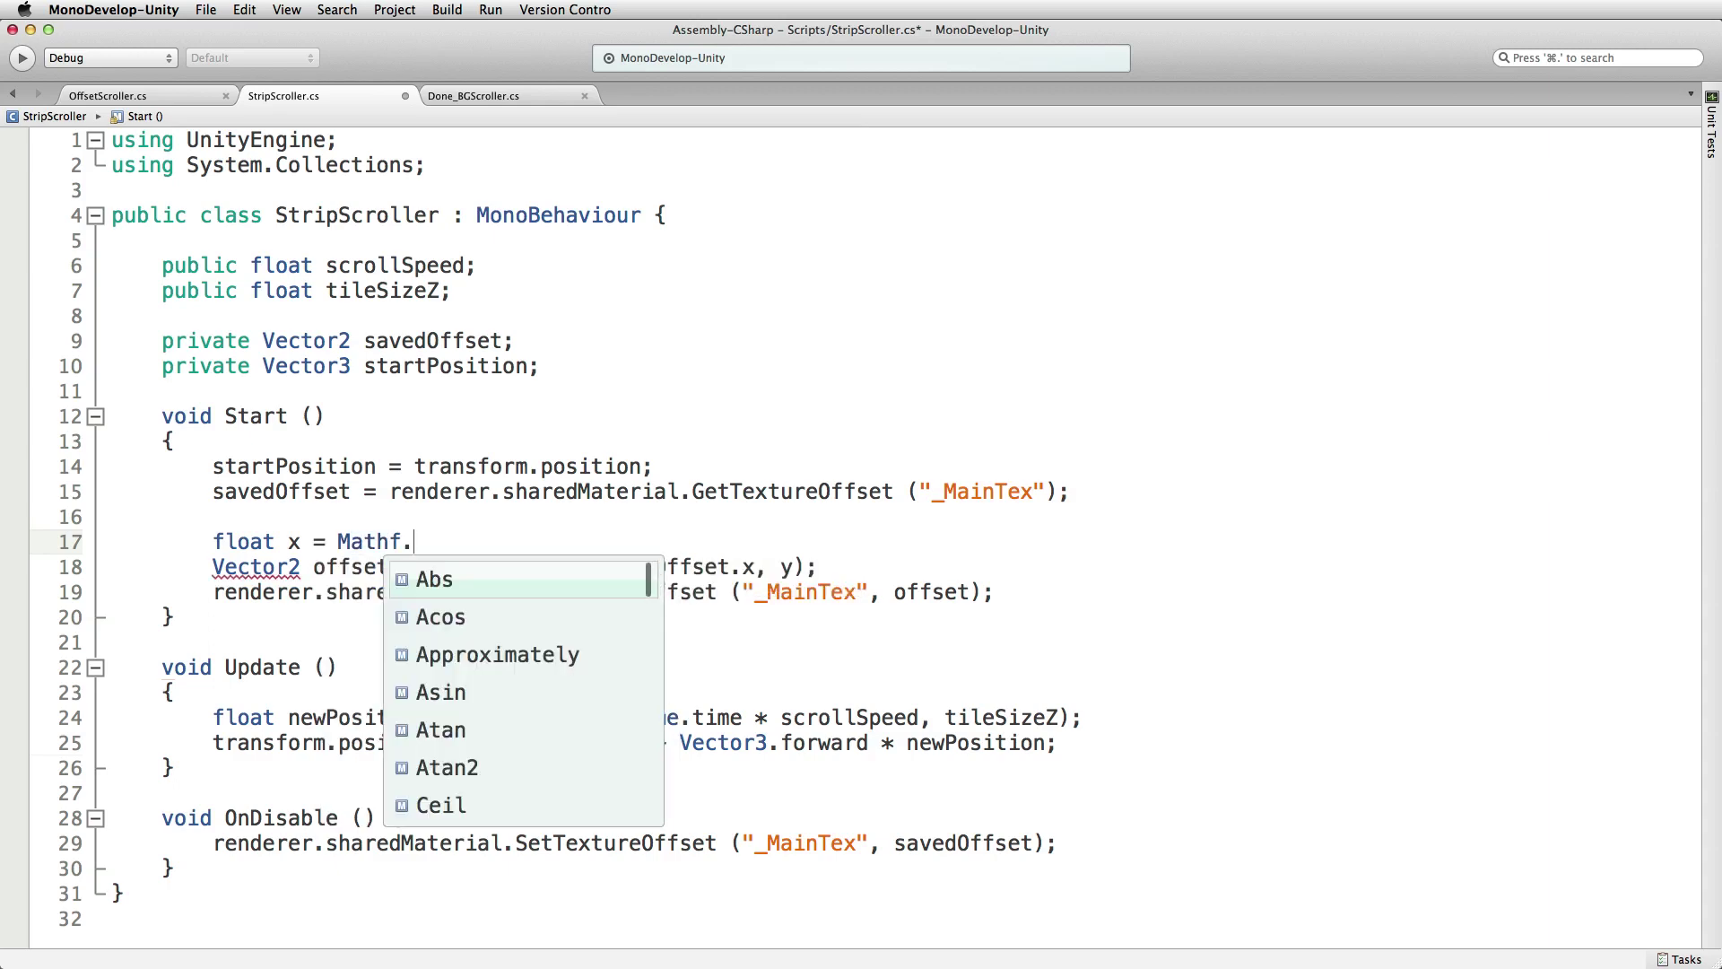
key(BackSpace)
text(re)
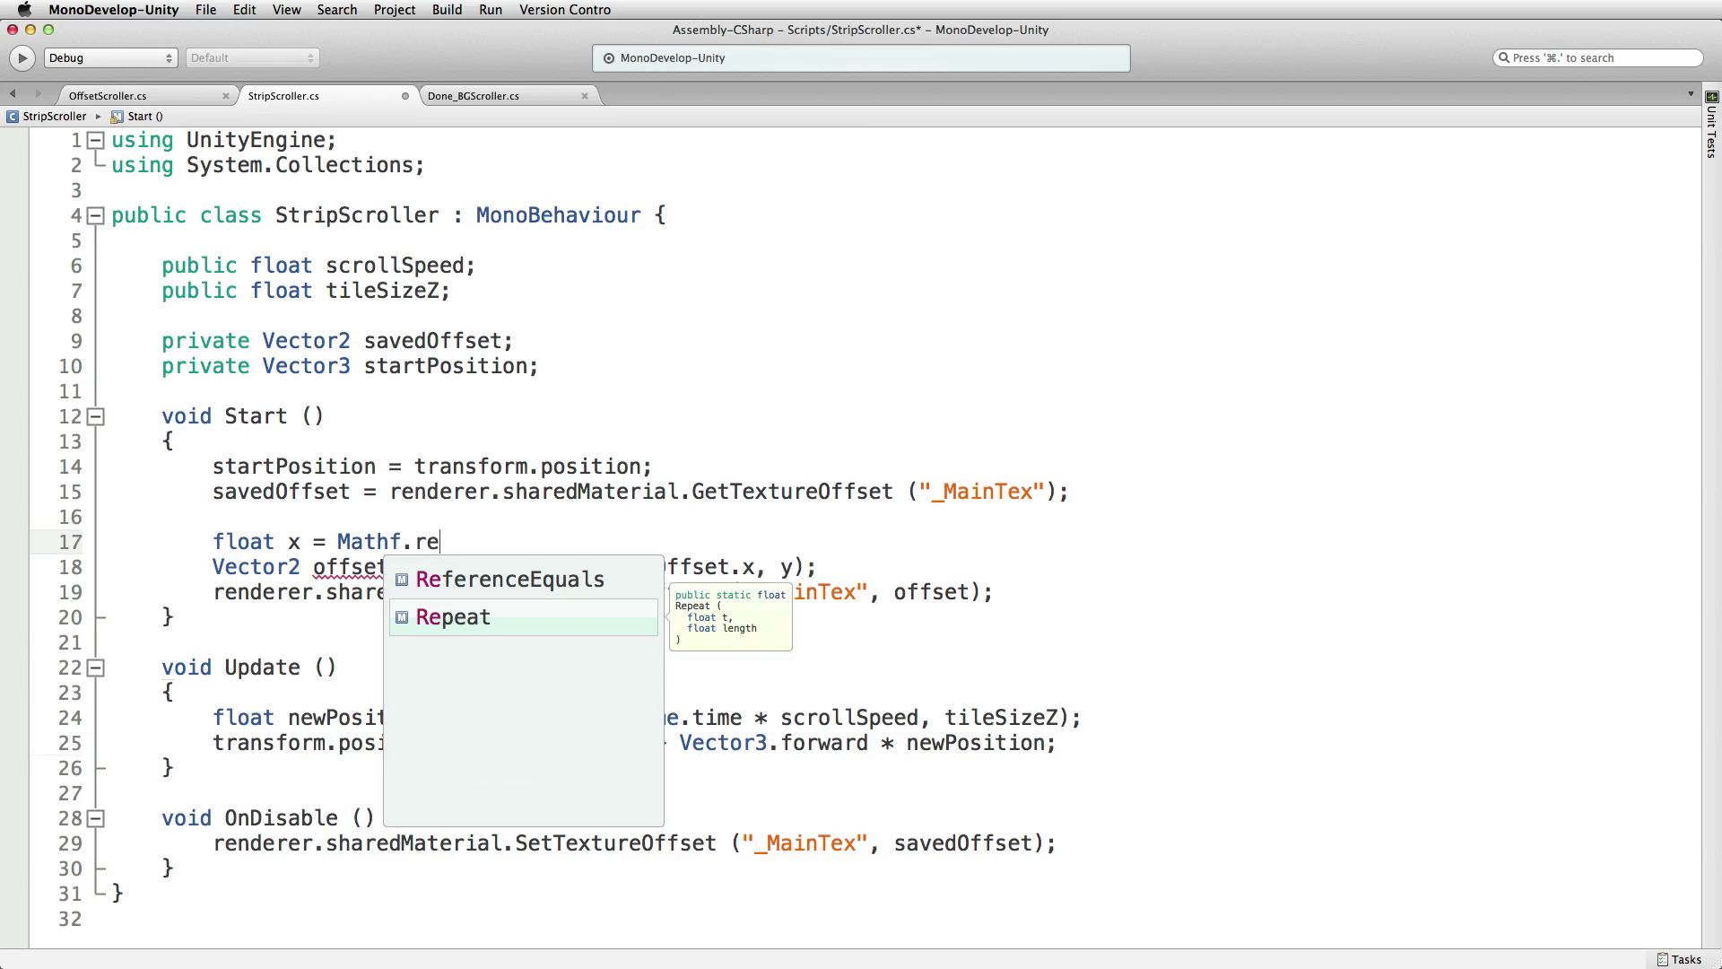
key(Return)
text(();)
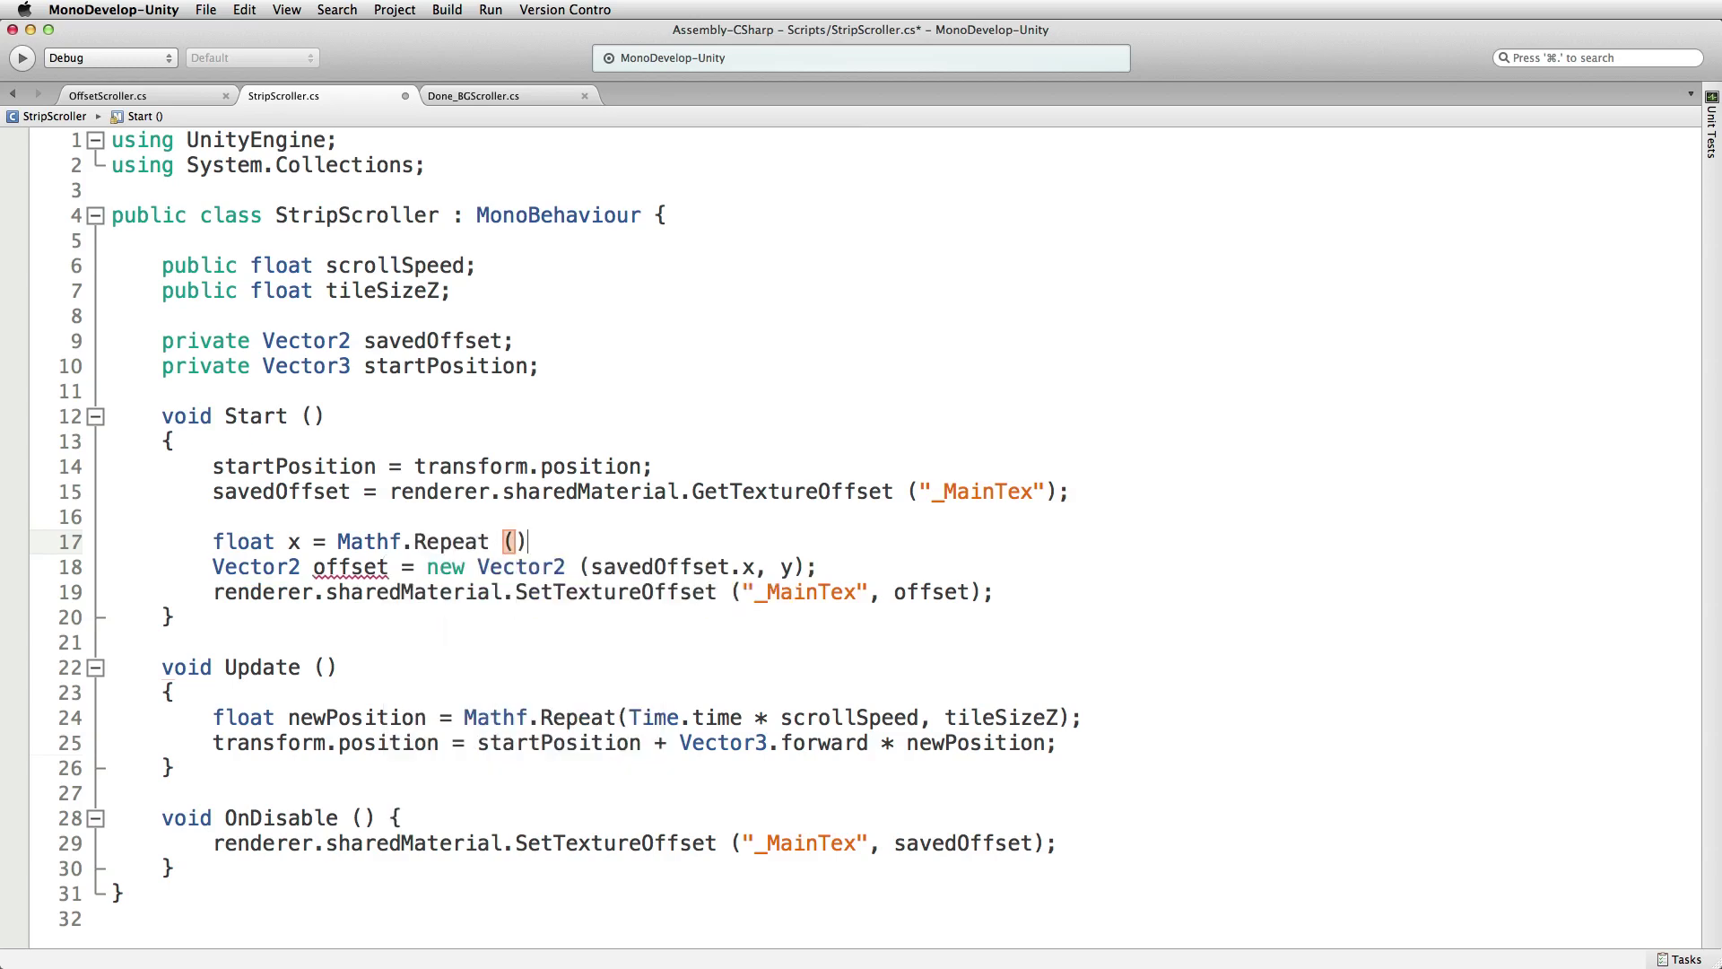
- Fill in the arguments of float x's Mathf.Repeat call with Time.time * scrollSpeed and tileSizeZ * 4
click(514, 541)
text(Time.time)
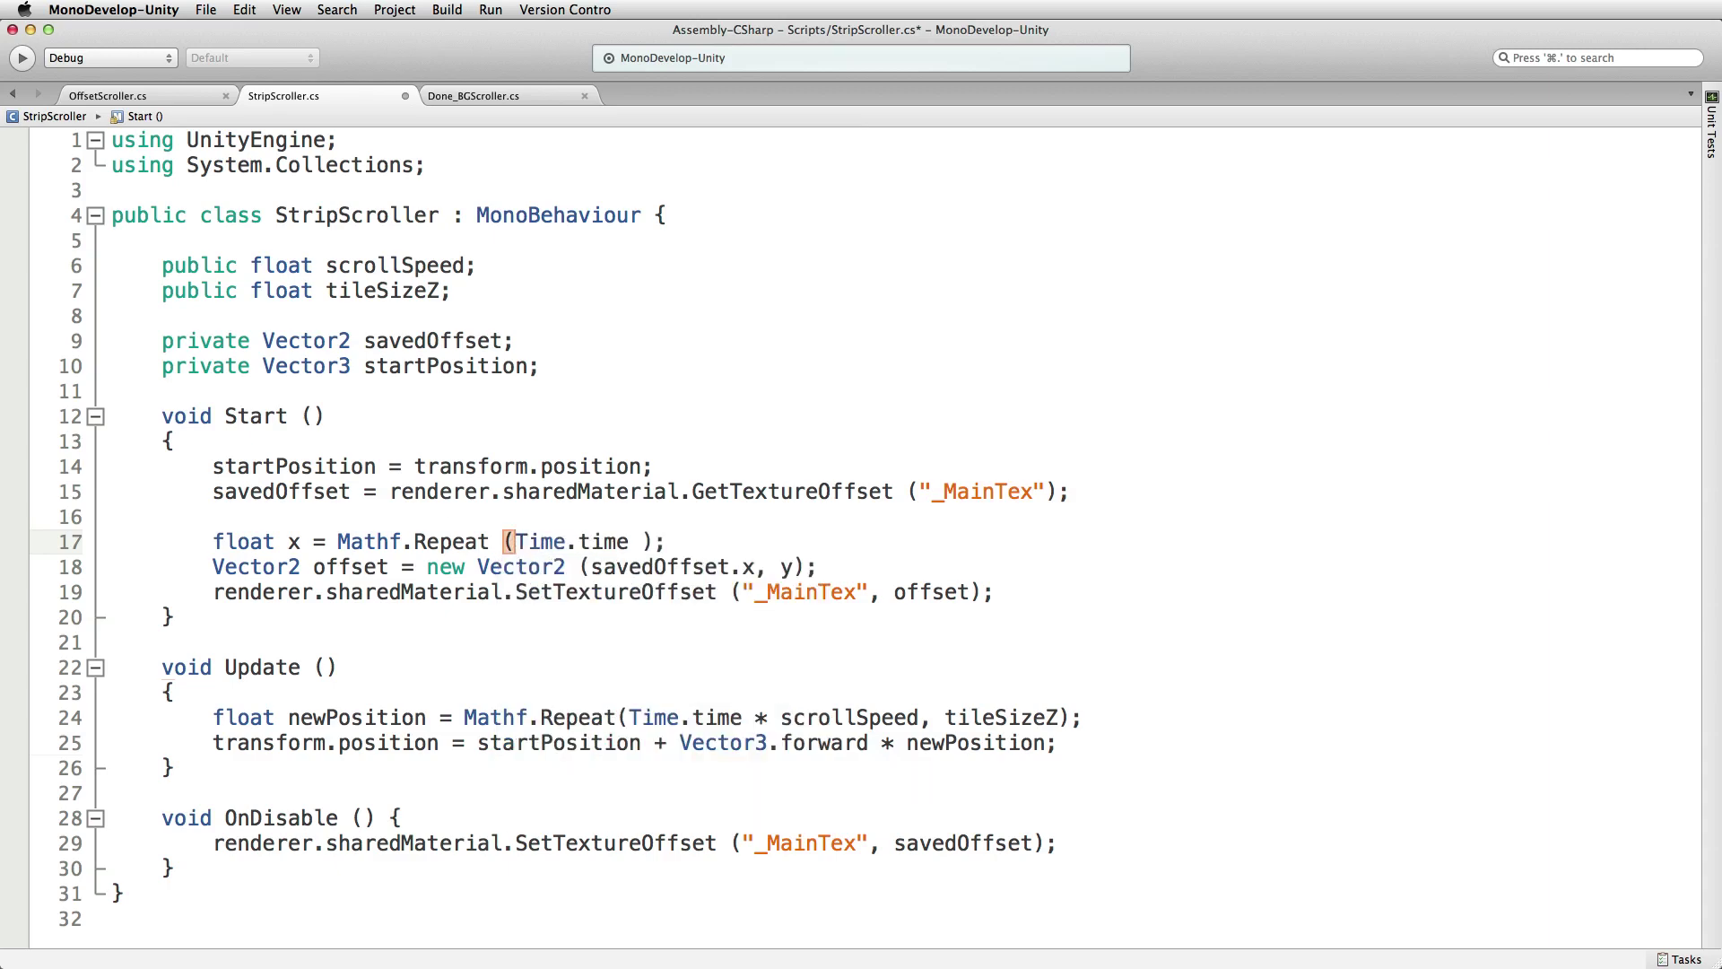
text( * scro)
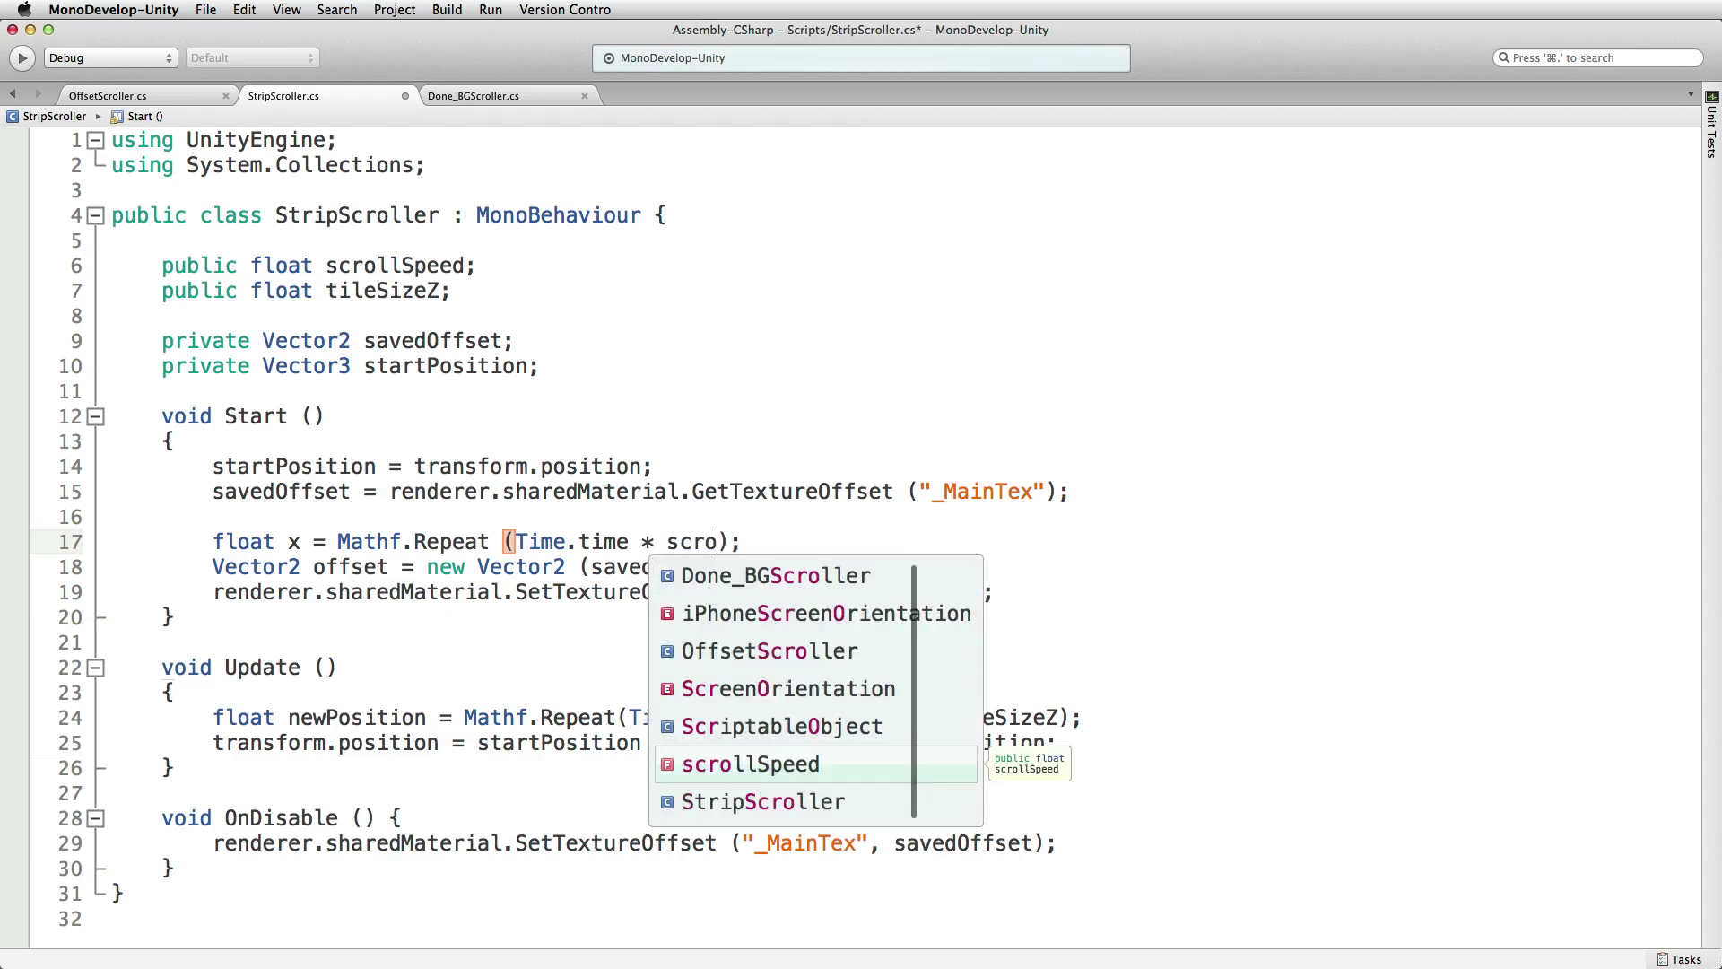
key(Return)
text(, )
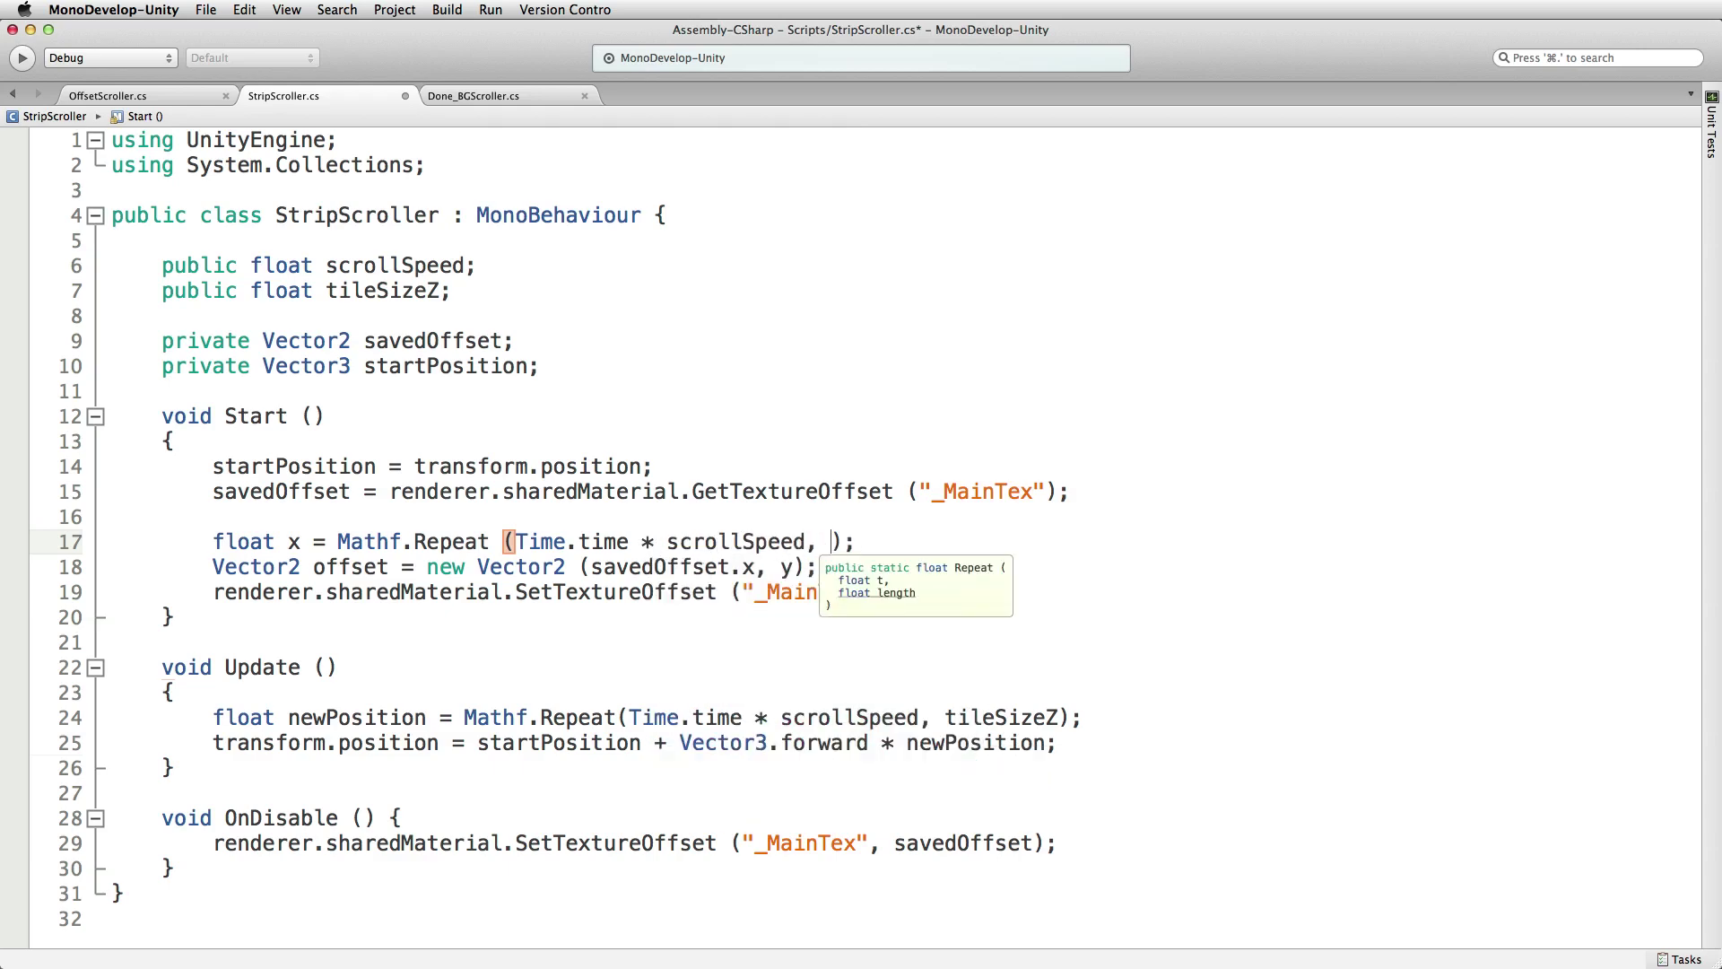
text(tiel)
key(BackSpace)
key(BackSpace)
text(leSizeZ * )
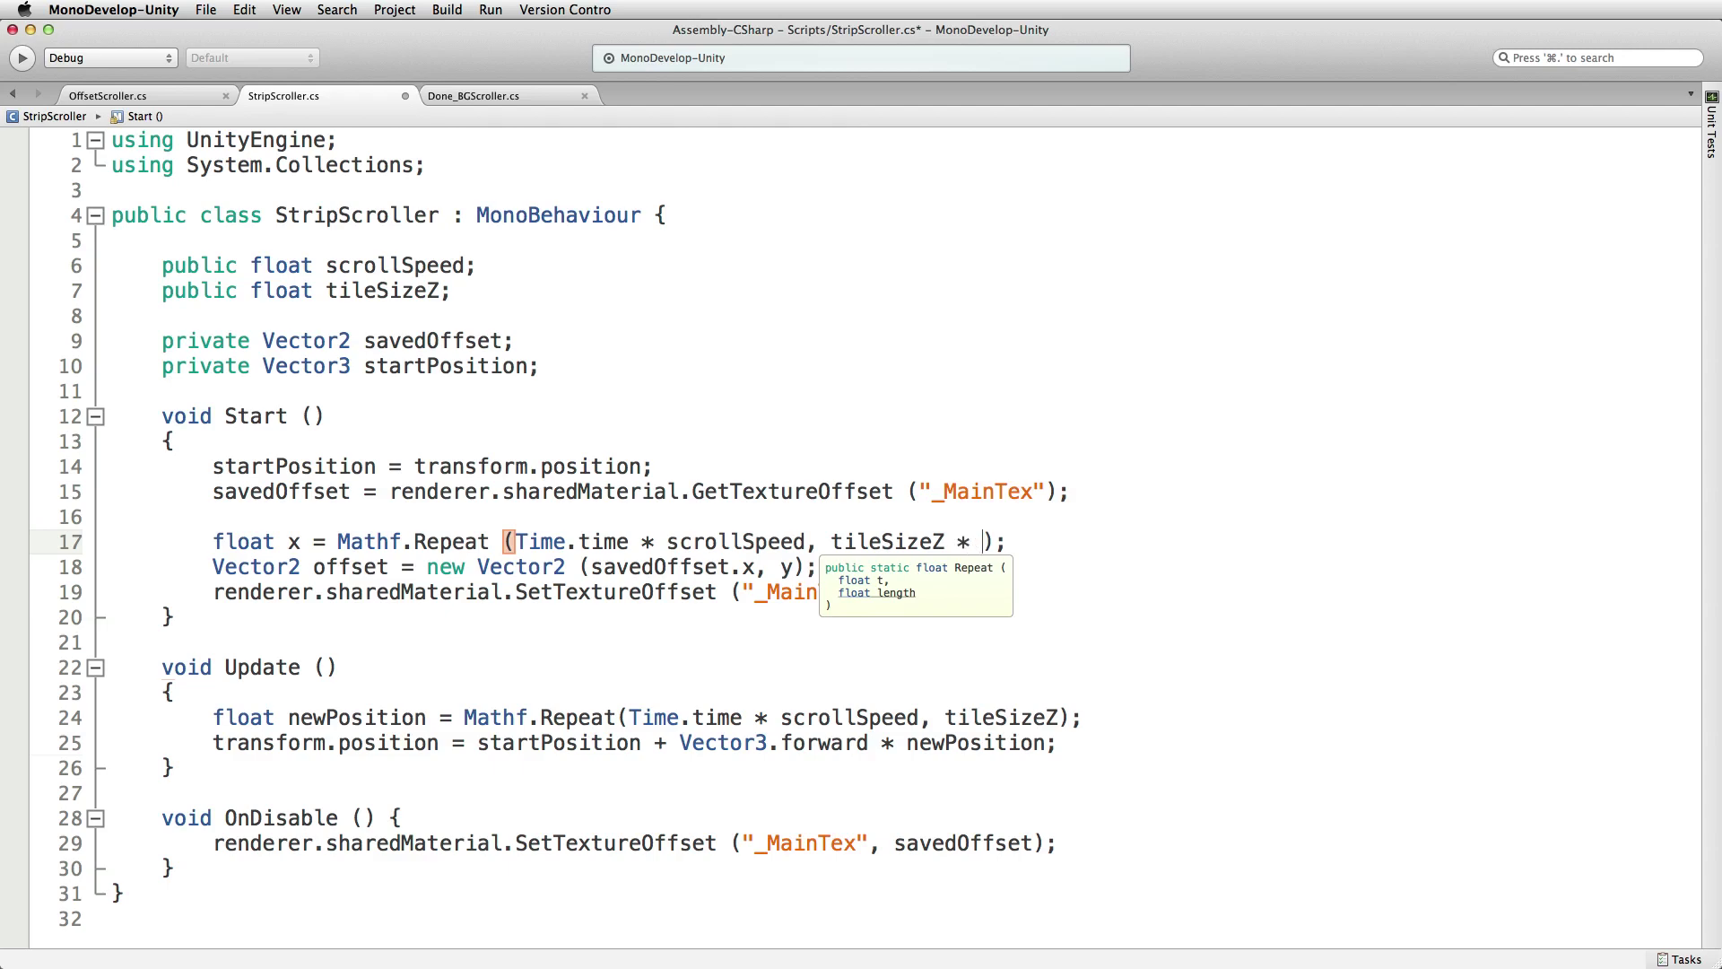
text(4)
- Add the line x = x / tileSizeZ; below the float x declaration in StripScroller's Start function
click(1071, 540)
key(Return)
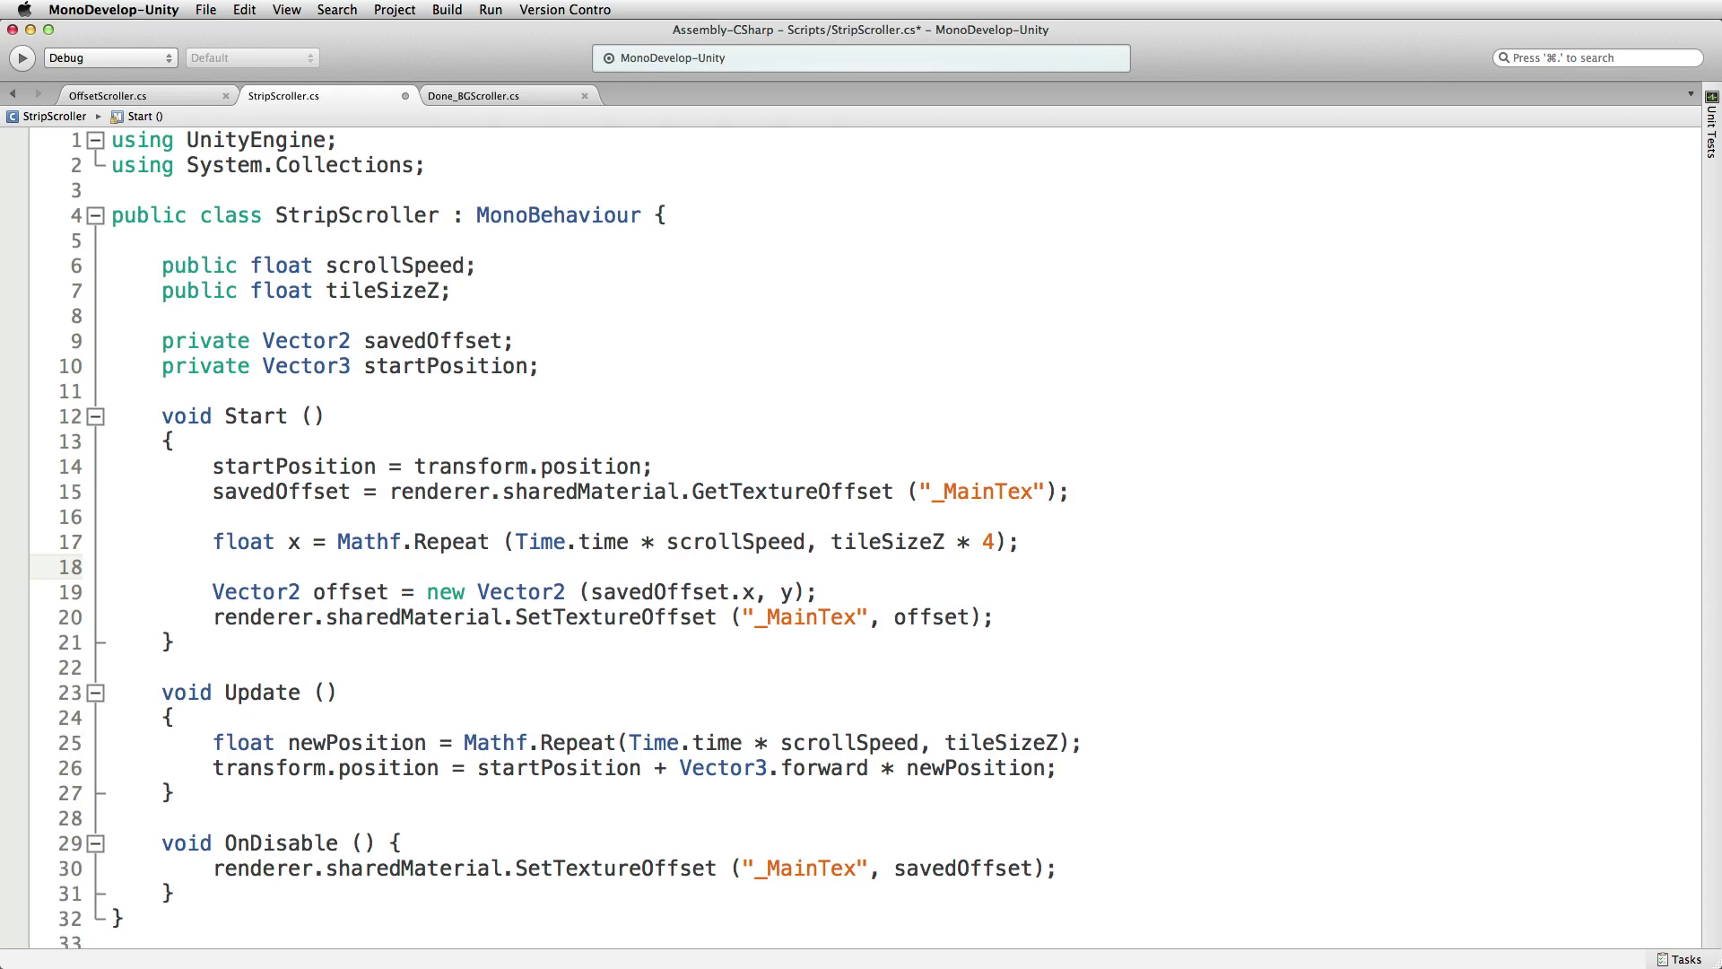
text(x = x)
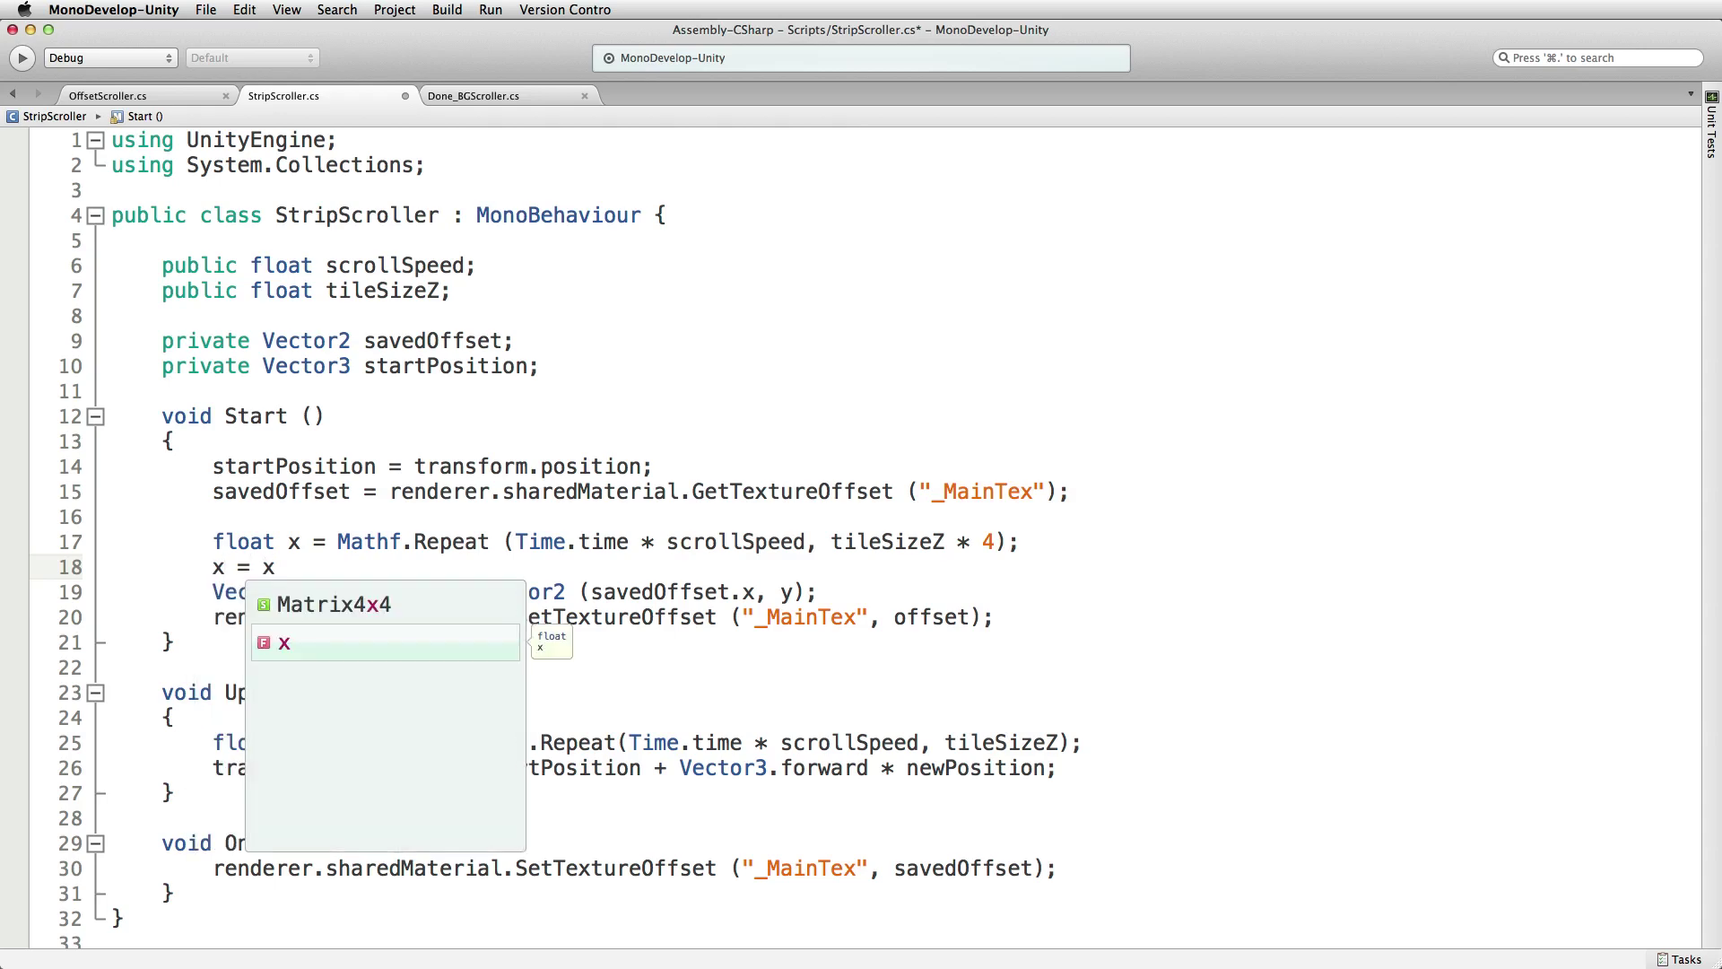
text( /)
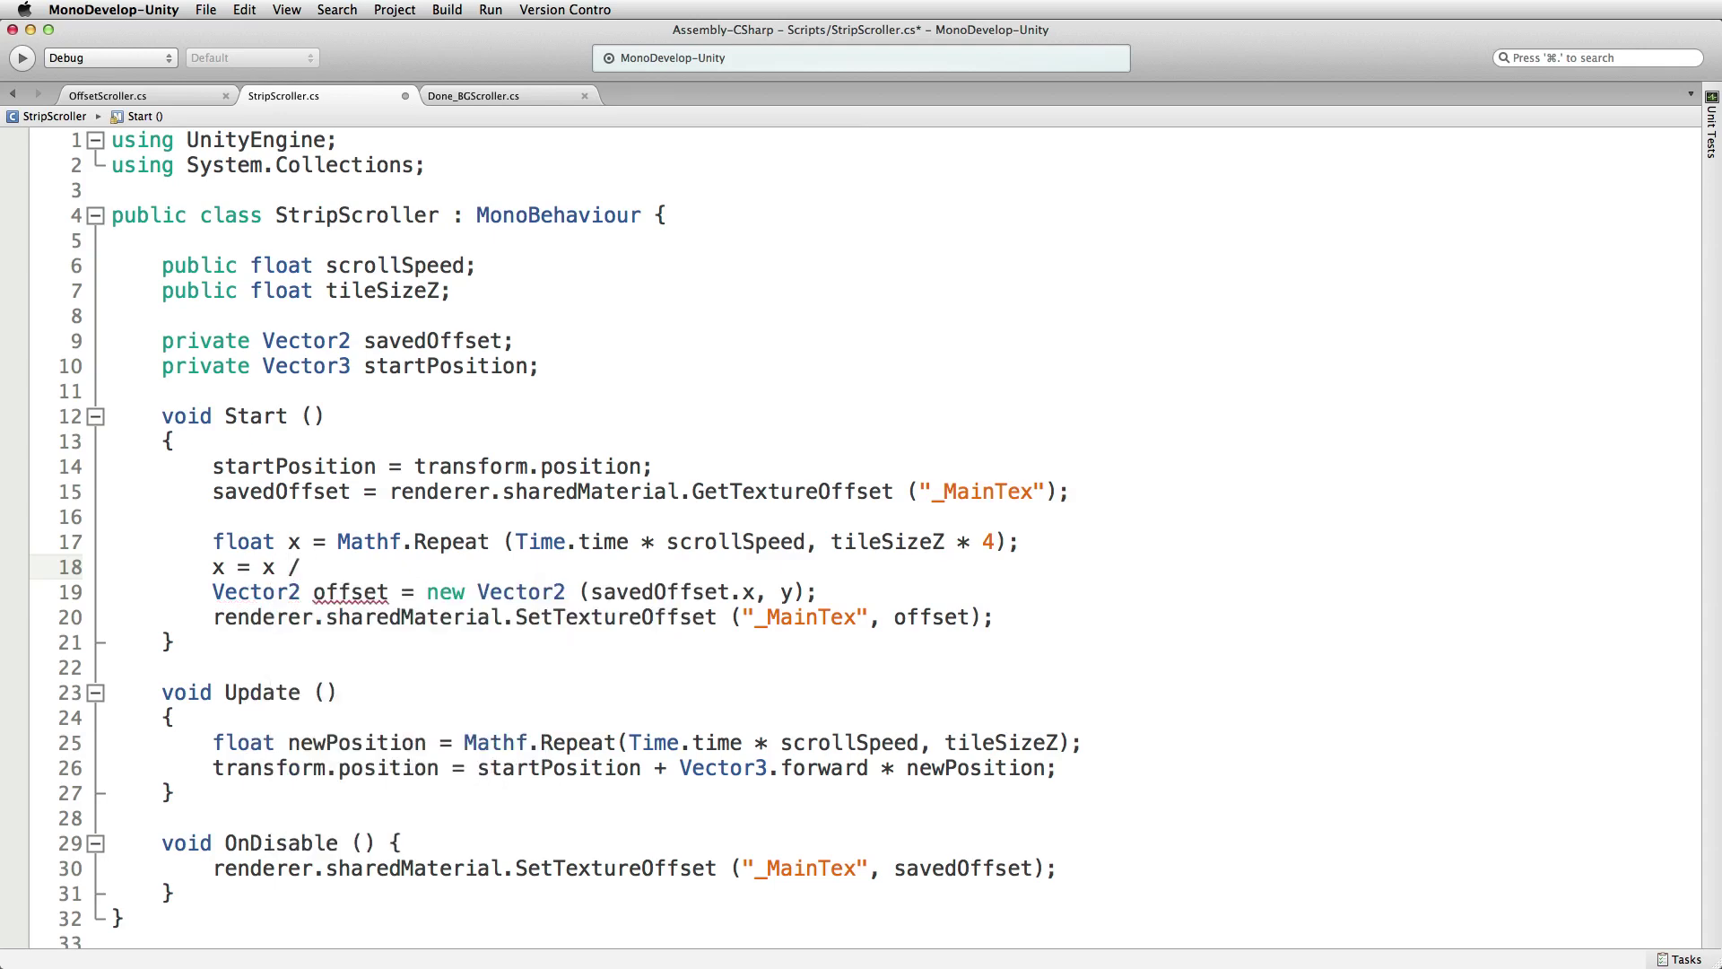
text( tileSizeZ;)
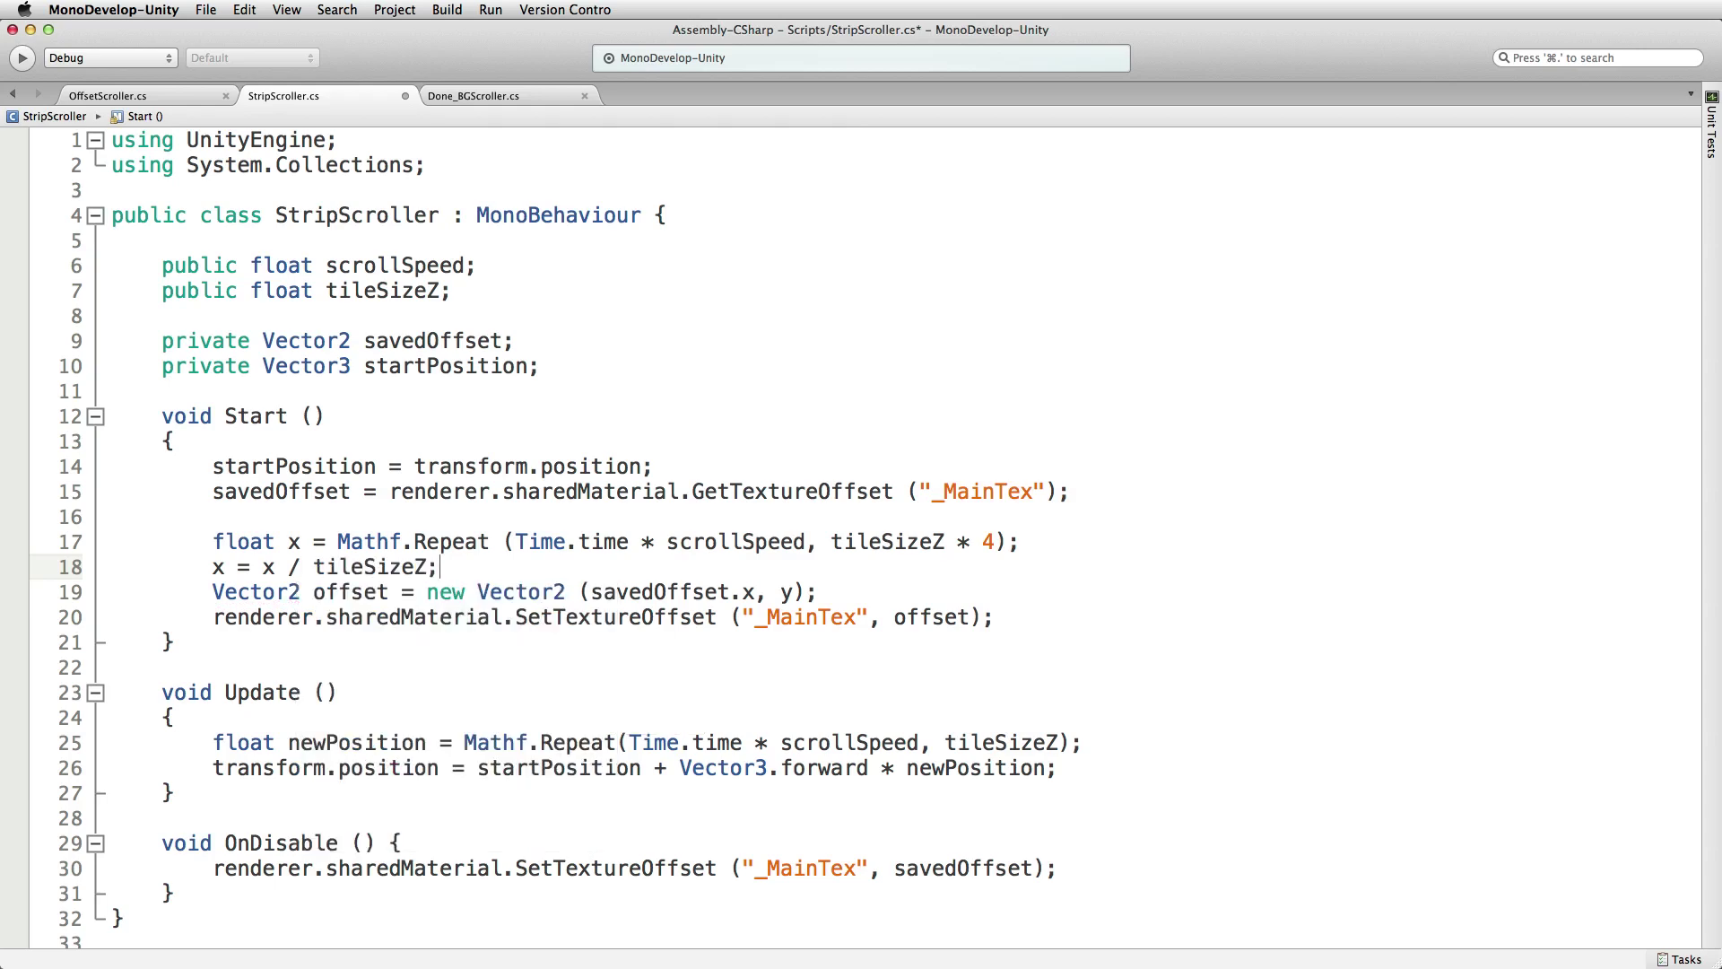
- Round x down by adding the line x = Mathf.Floor (x); below the division by tileSizeZ
key(Return)
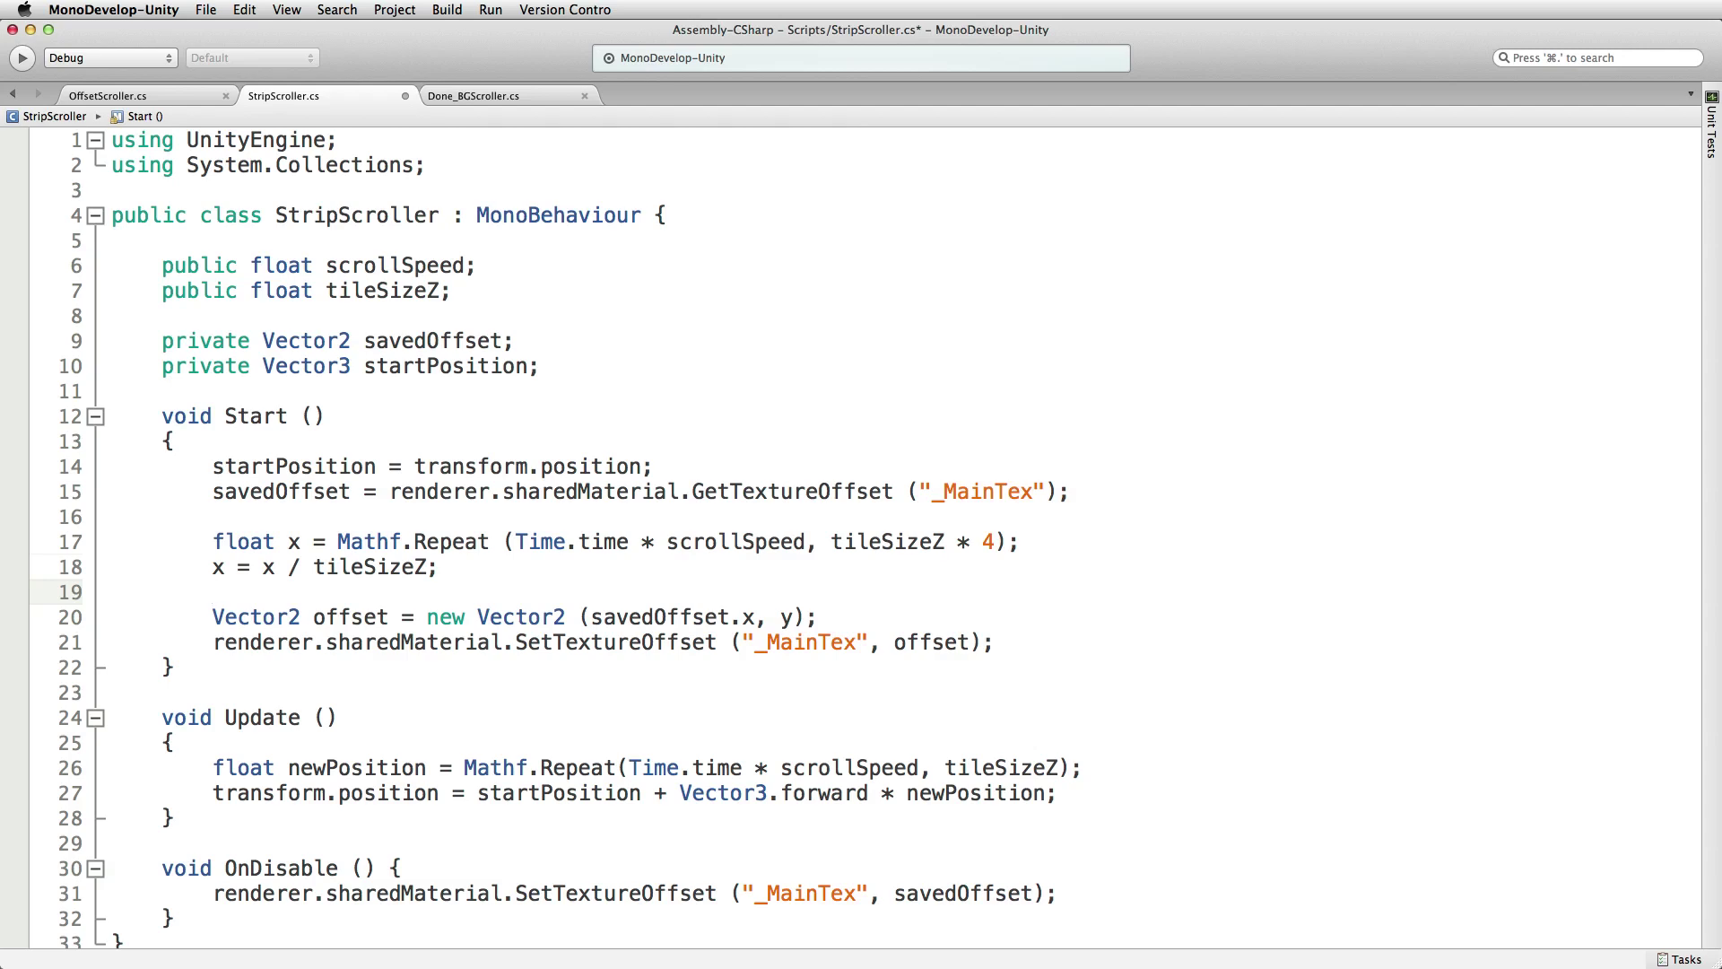
text(x )
text(=)
text(Matf.f)
key(BackSpace)
key(BackSpace)
key(BackSpace)
key(BackSpace)
key(BackSpace)
key(BackSpace)
text(Mathf)
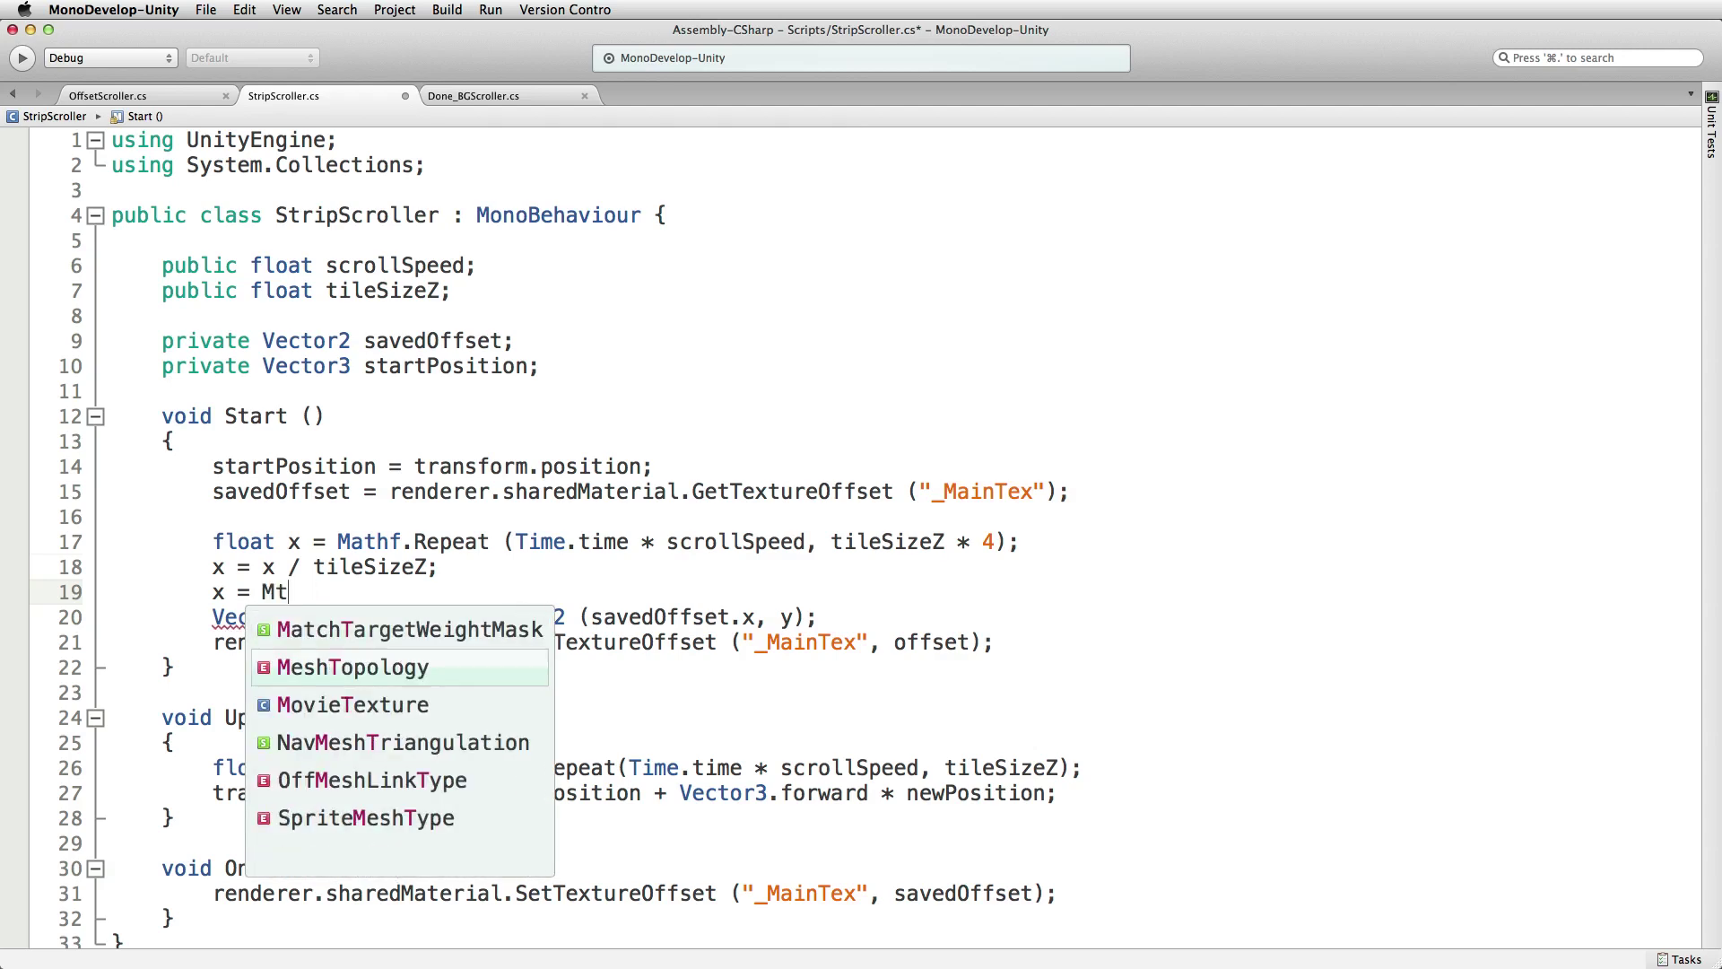
text(.Fl)
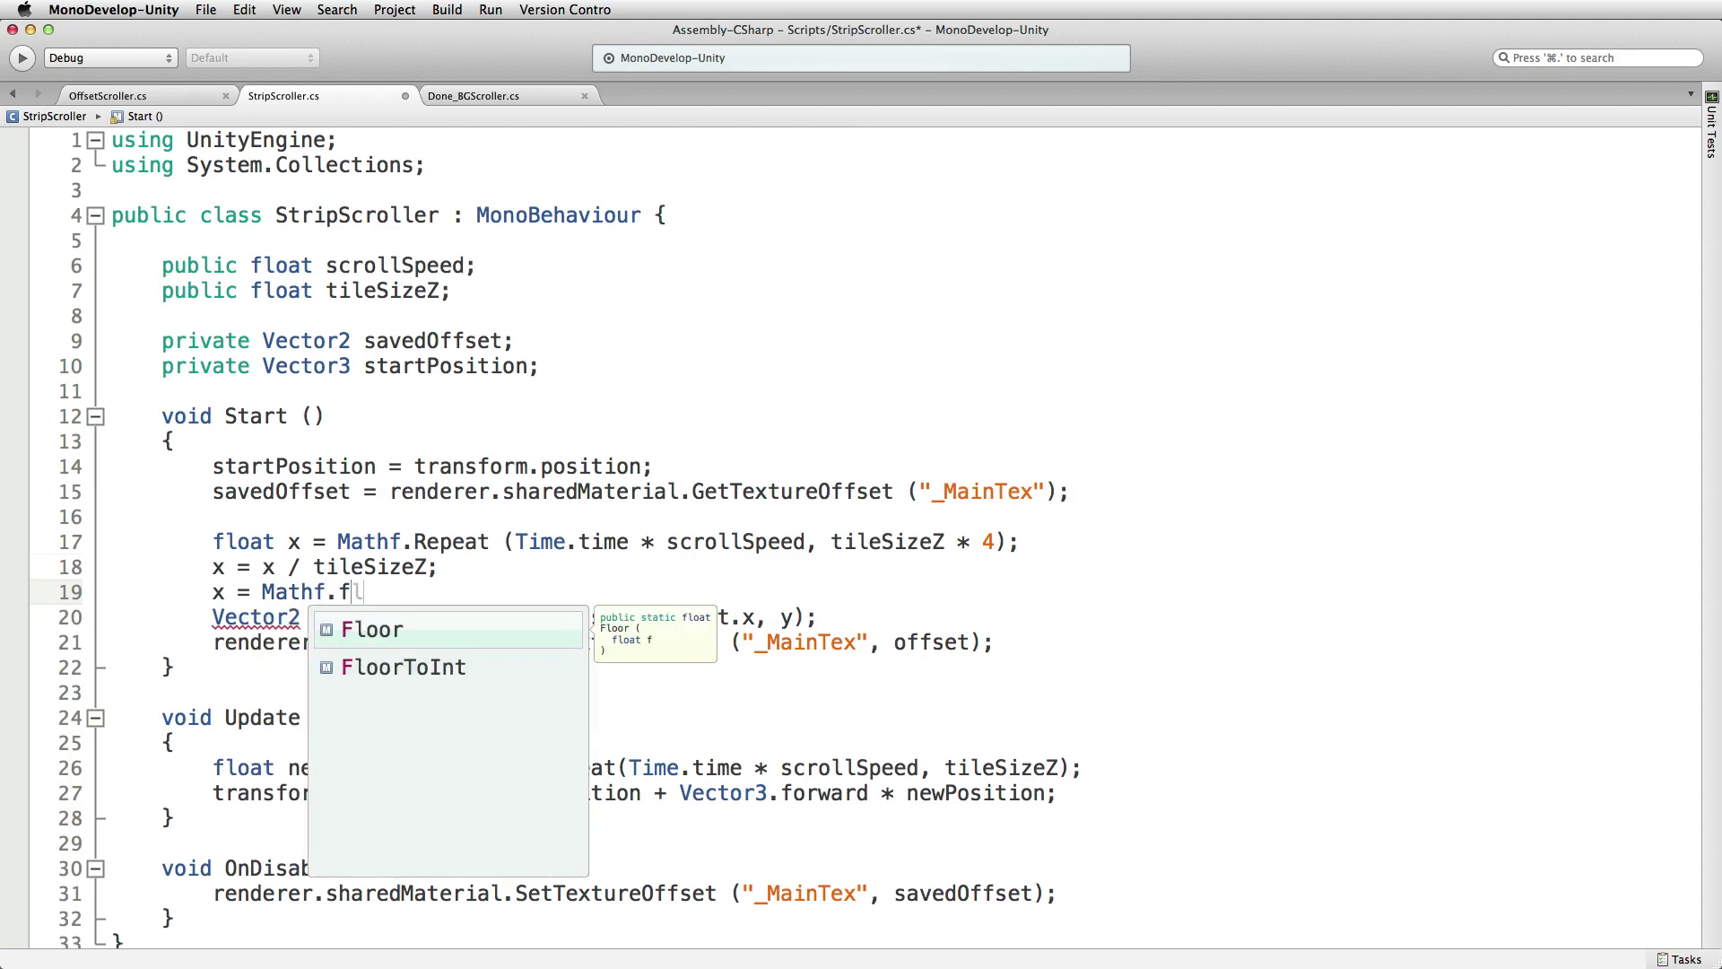
key(Return)
text(()
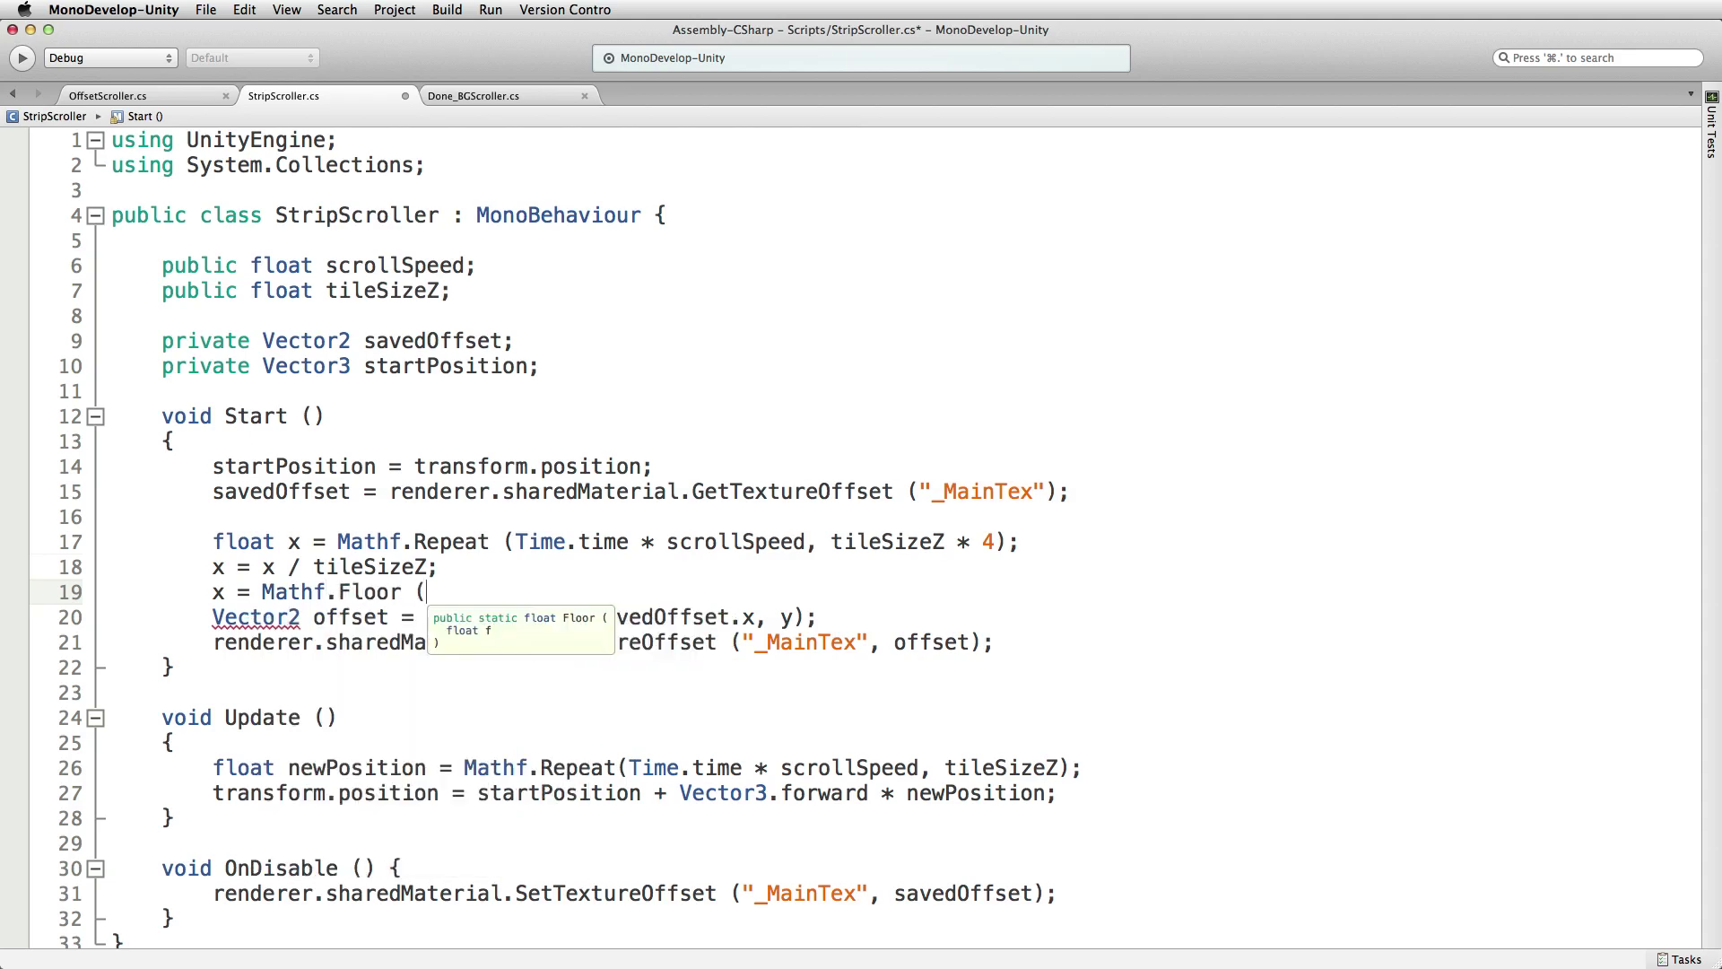
text(x);)
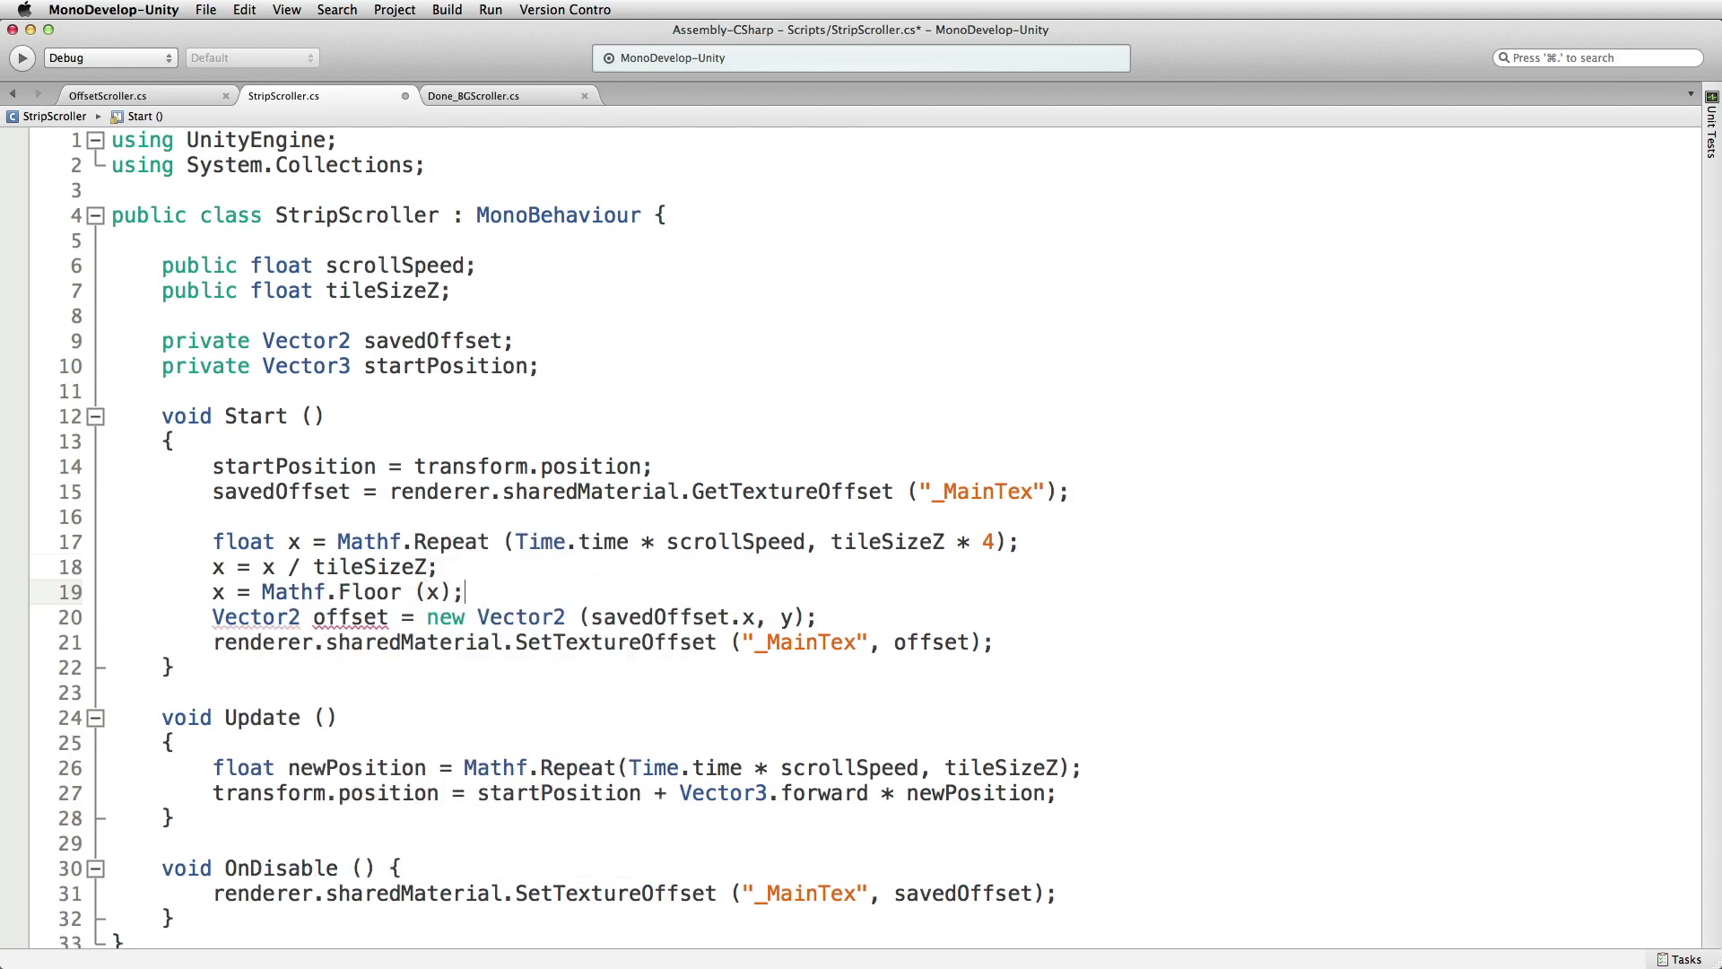
- Add the line x = x / 4; above the Vector2 offset line and save the StripScroller script
key(Return)
text(x -=)
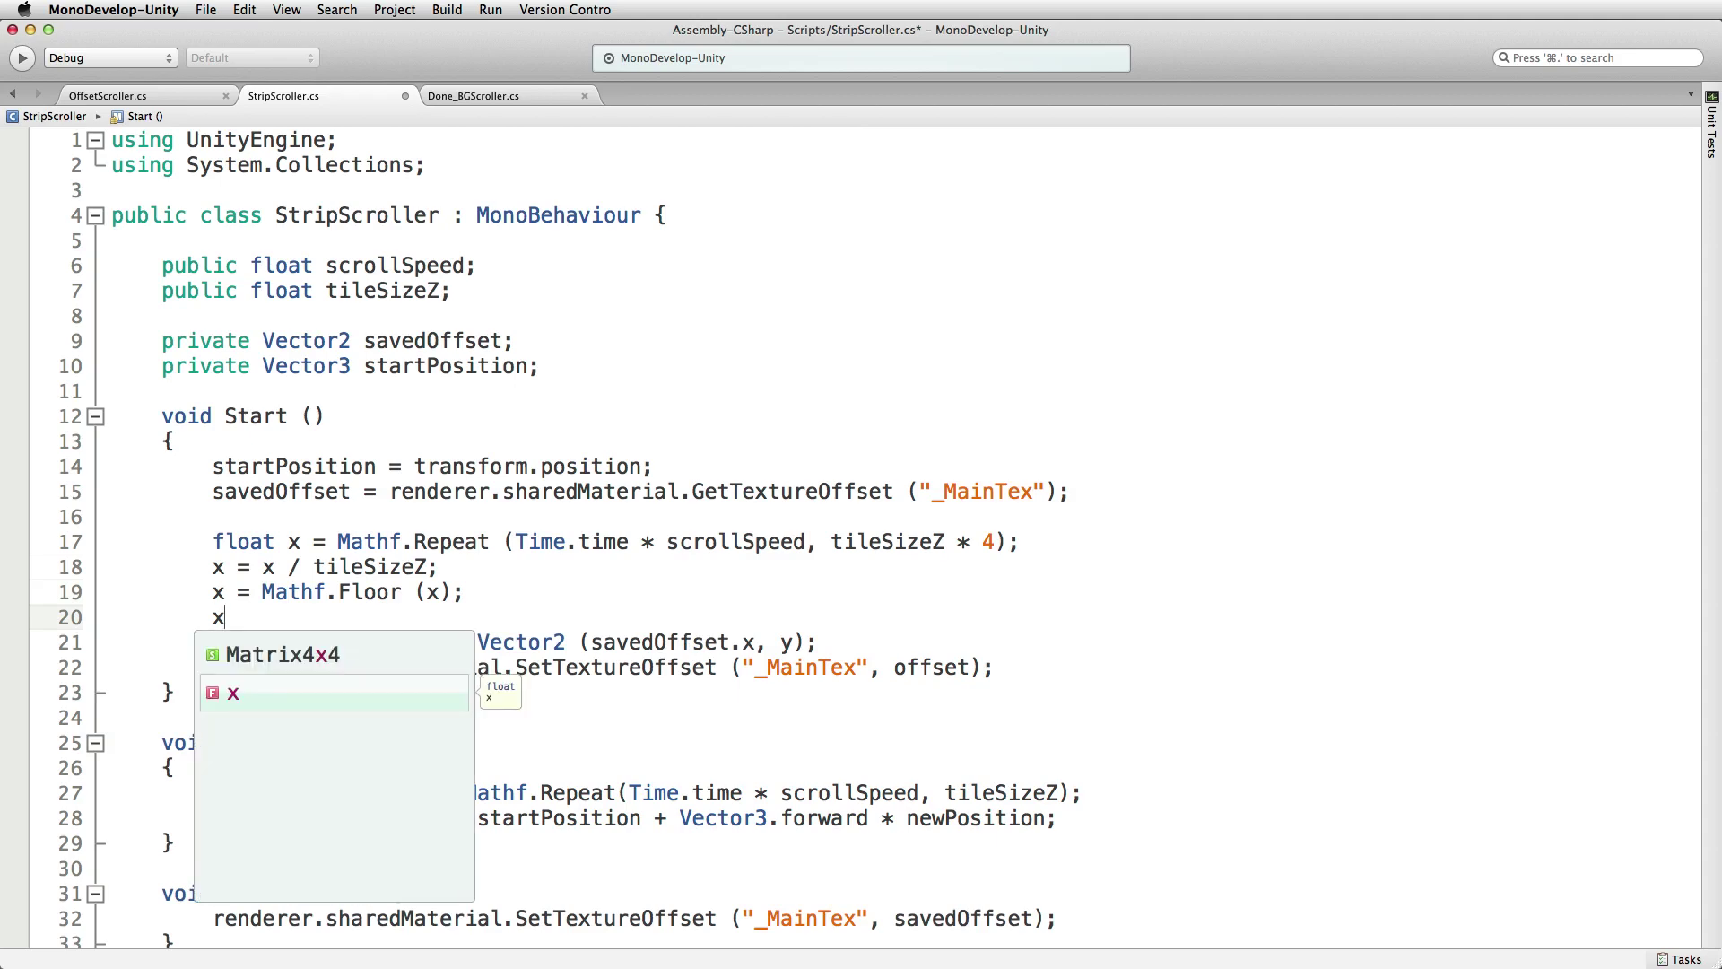
key(BackSpace)
key(BackSpace)
key(BackSpace)
text(= )
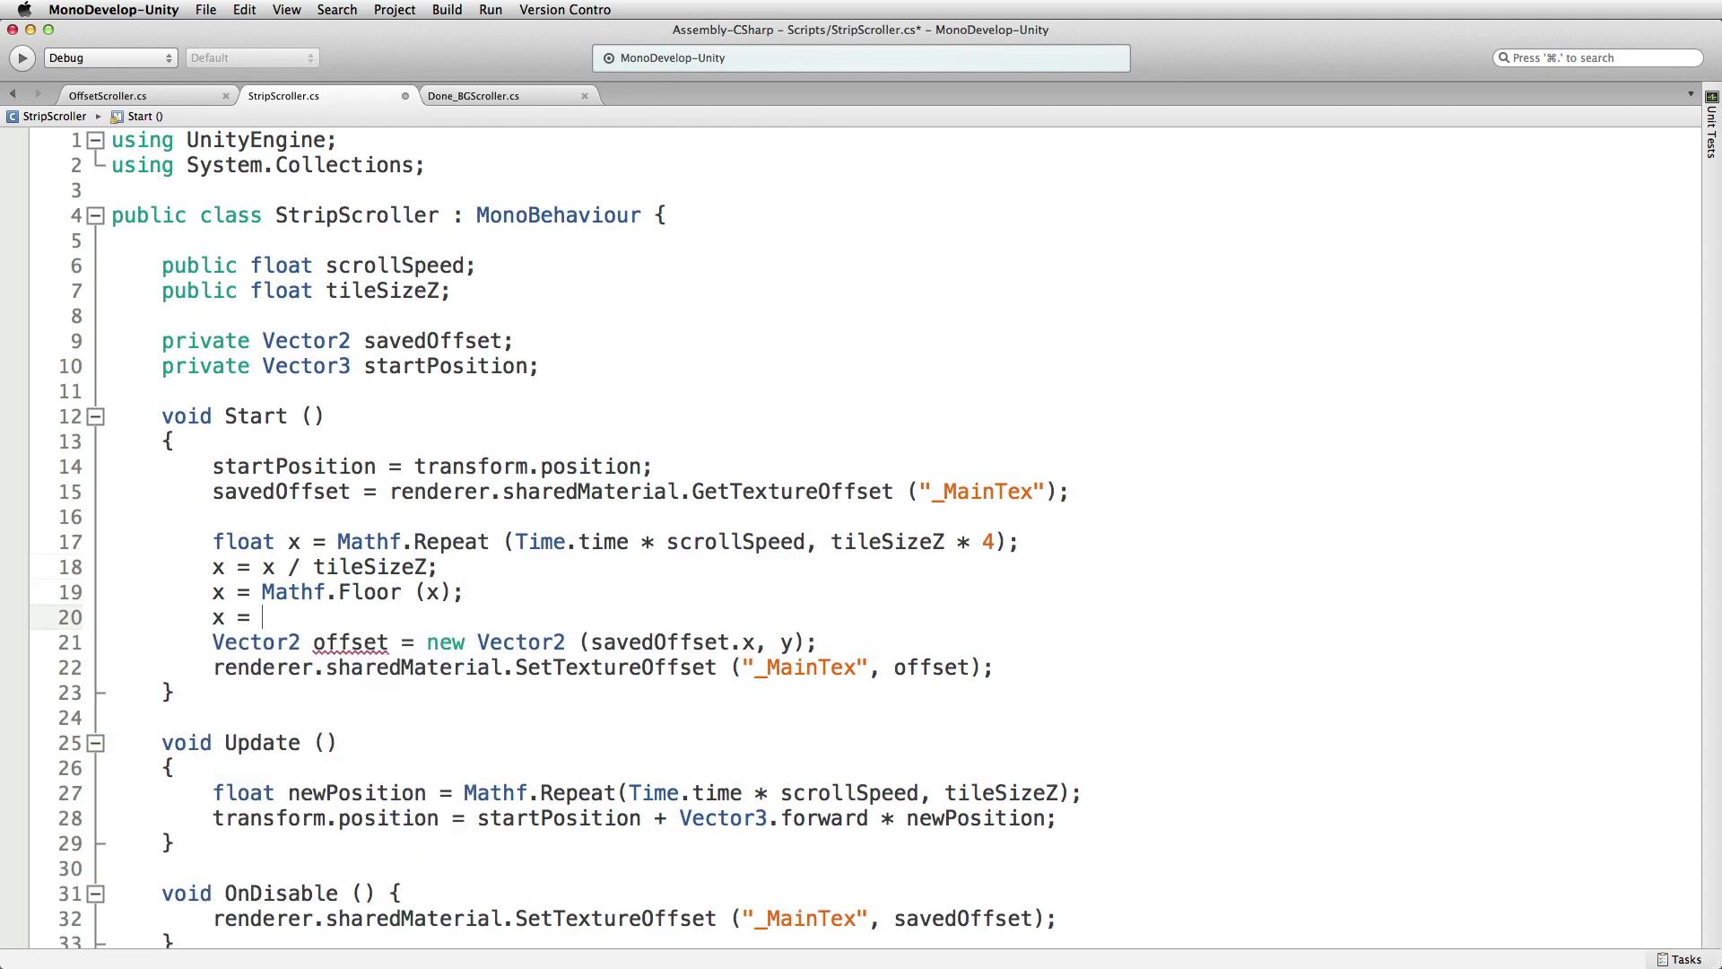
text(x/2)
key(BackSpace)
key(BackSpace)
text(/ 4;)
key(super+s)
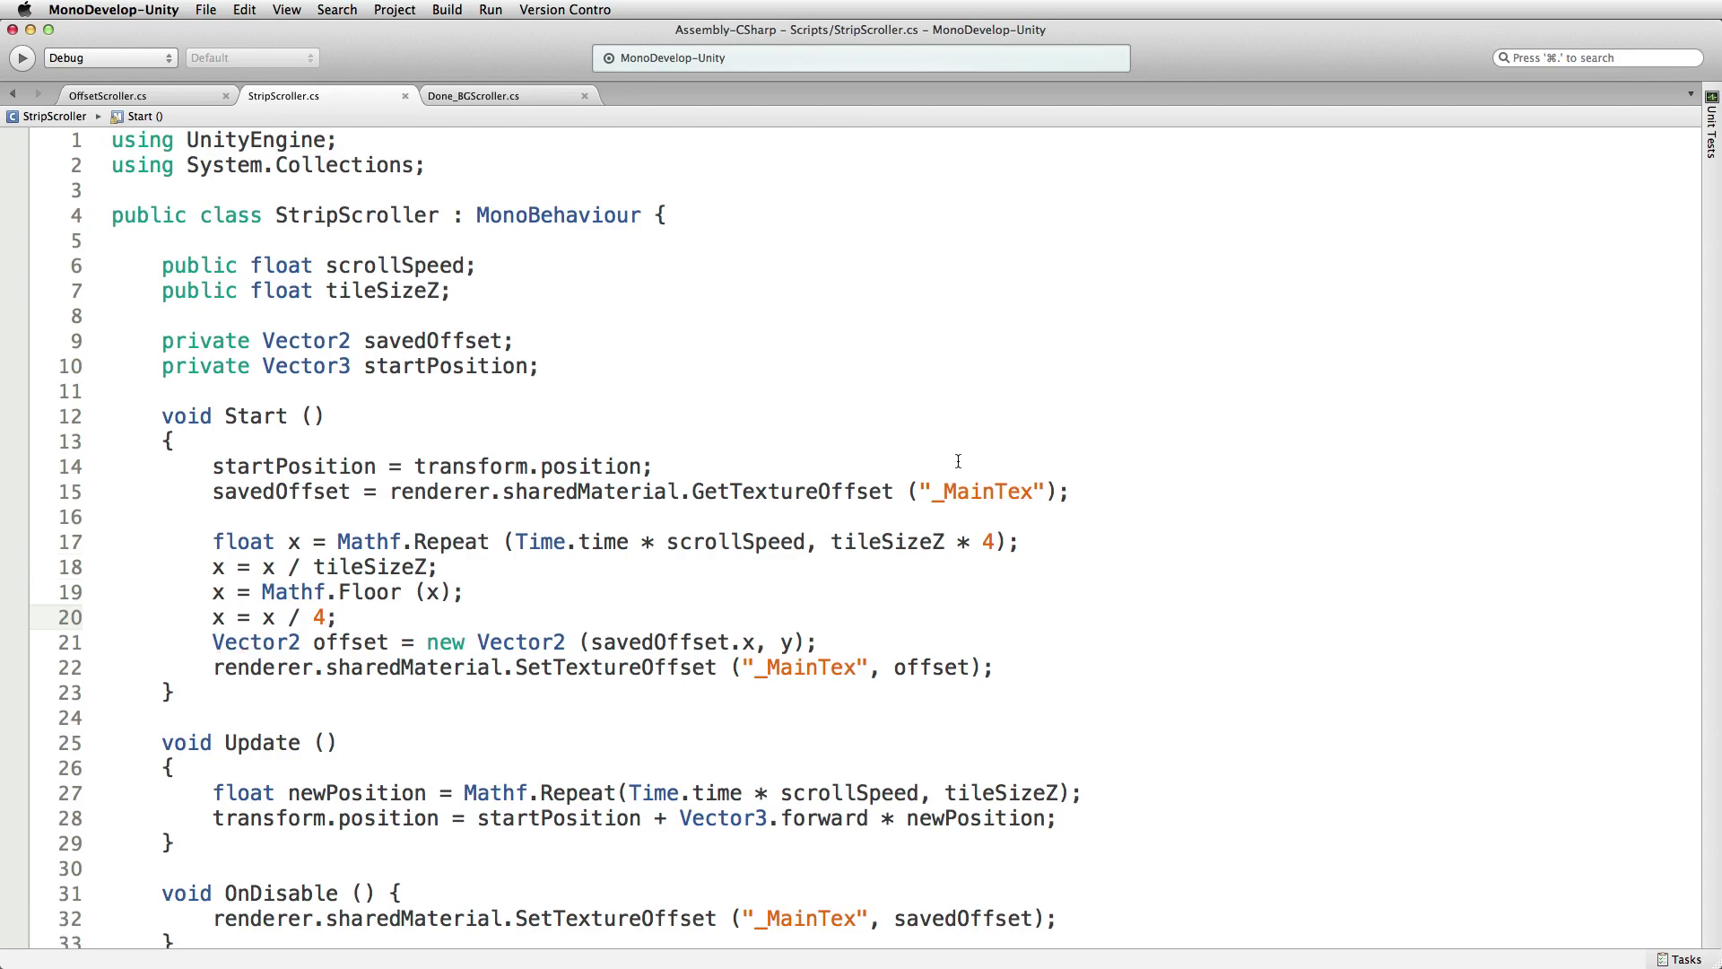
- Switch to Unity and open the reported script error at its source line in StripScroller
key(super+Tab)
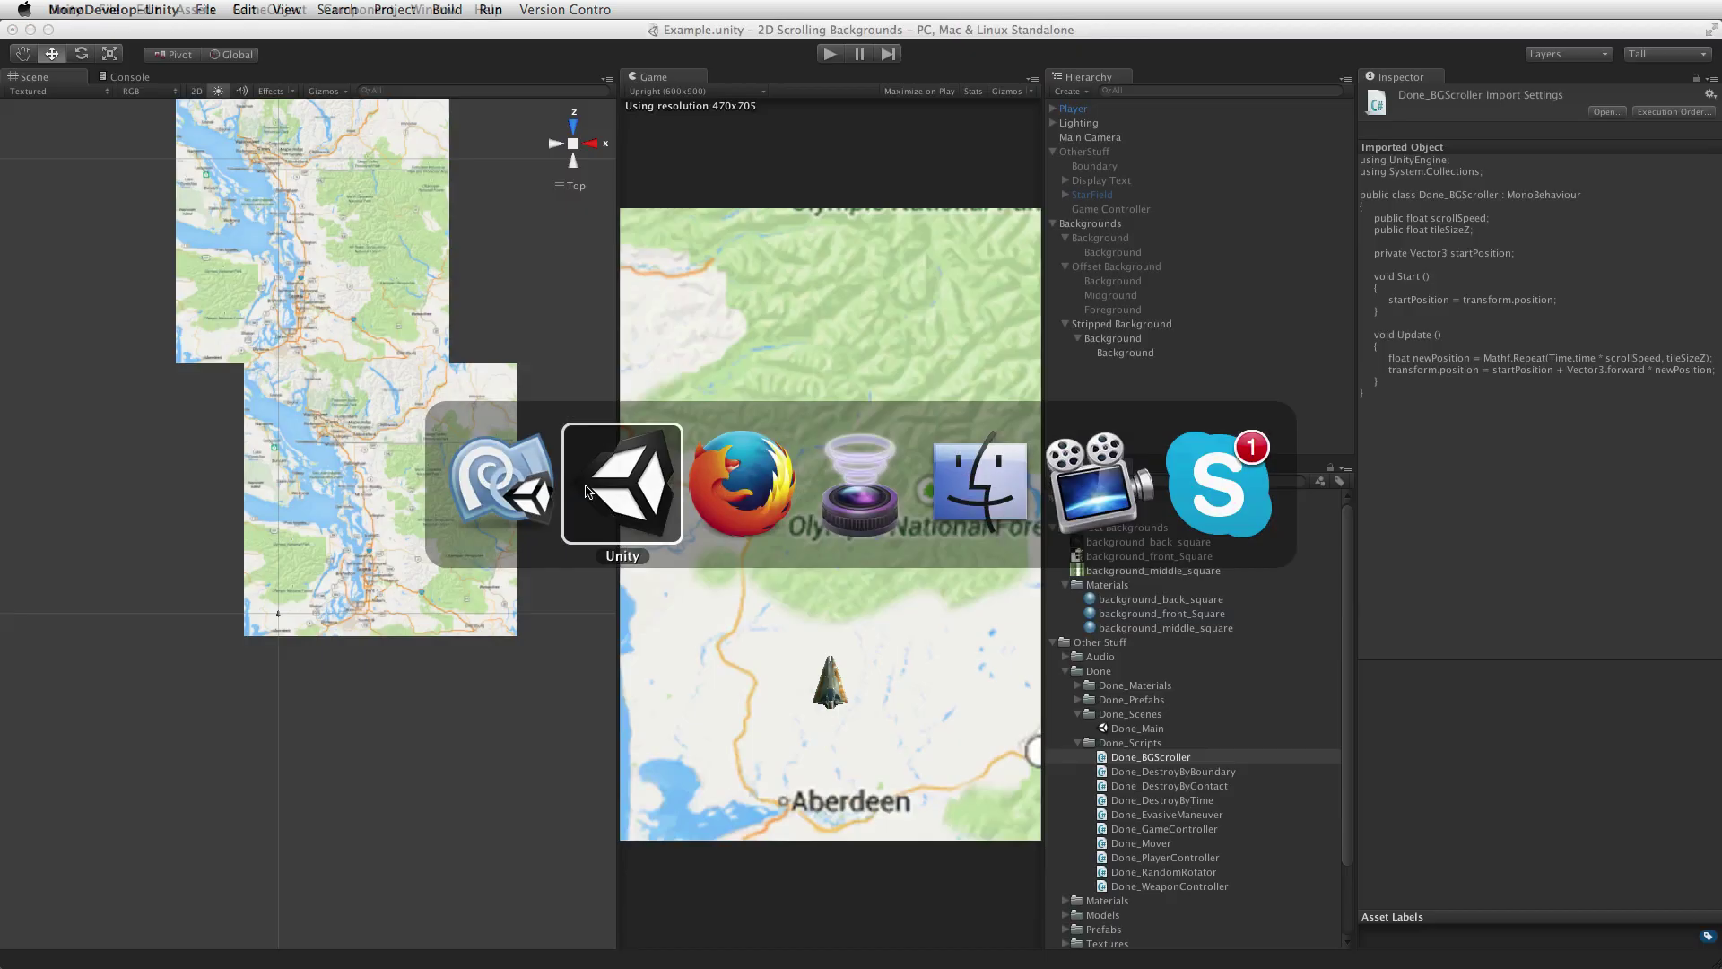
click(587, 489)
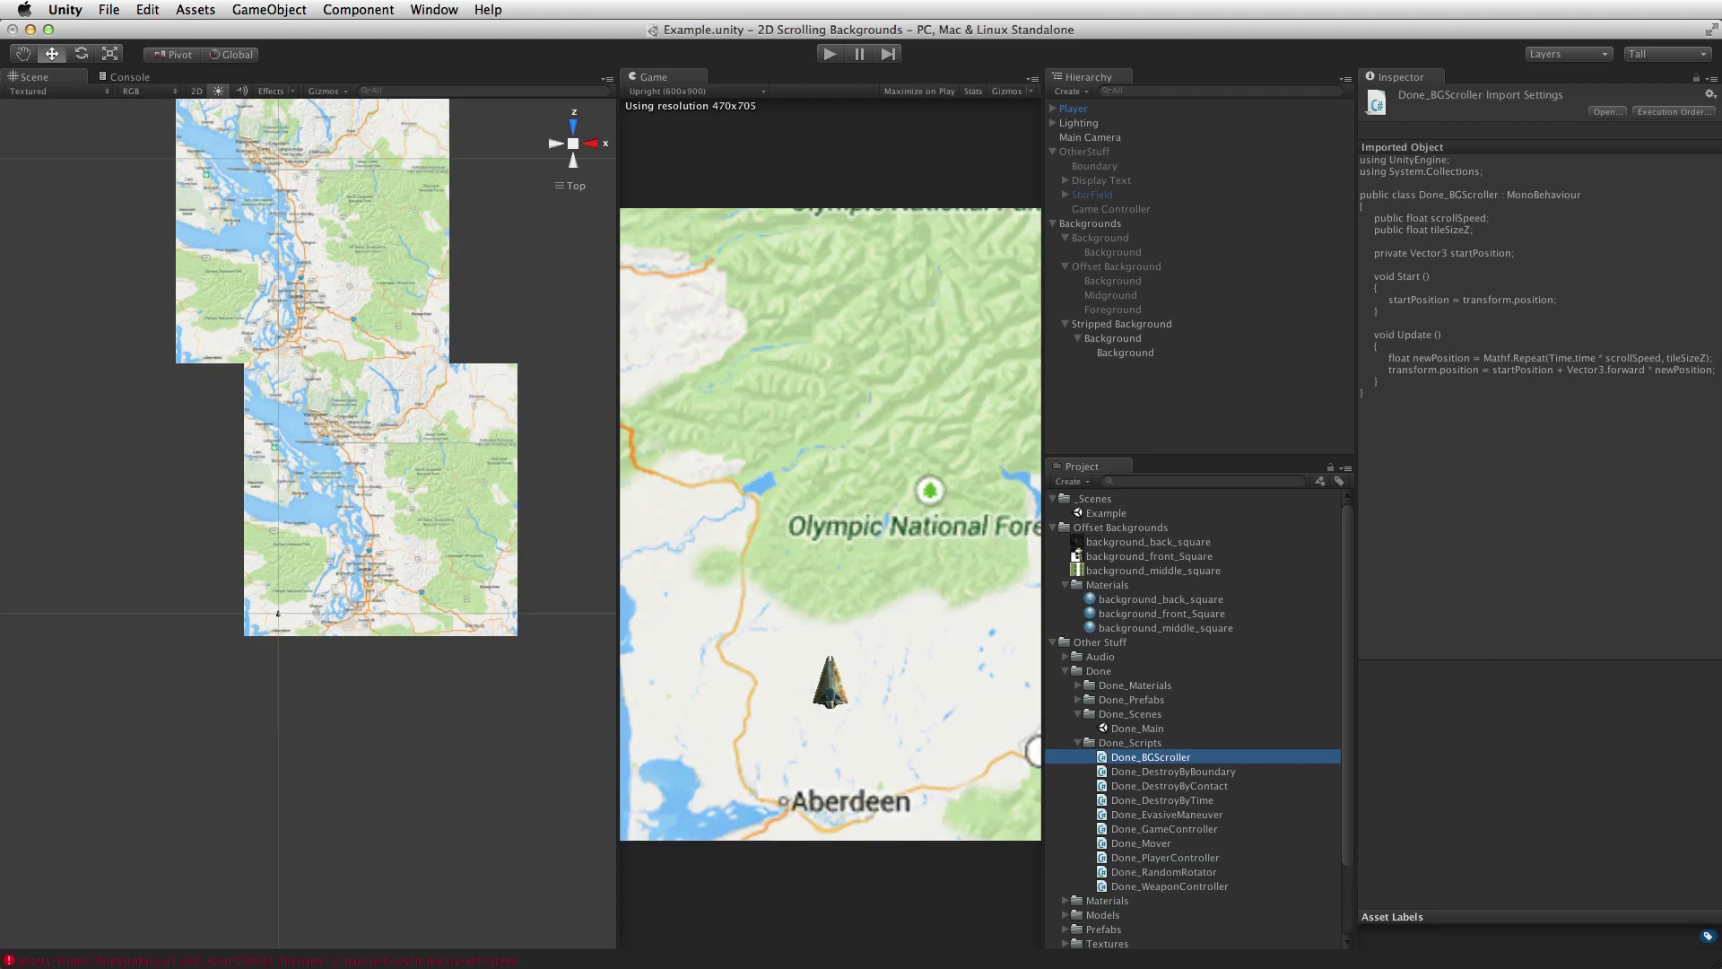
double_click(385, 958)
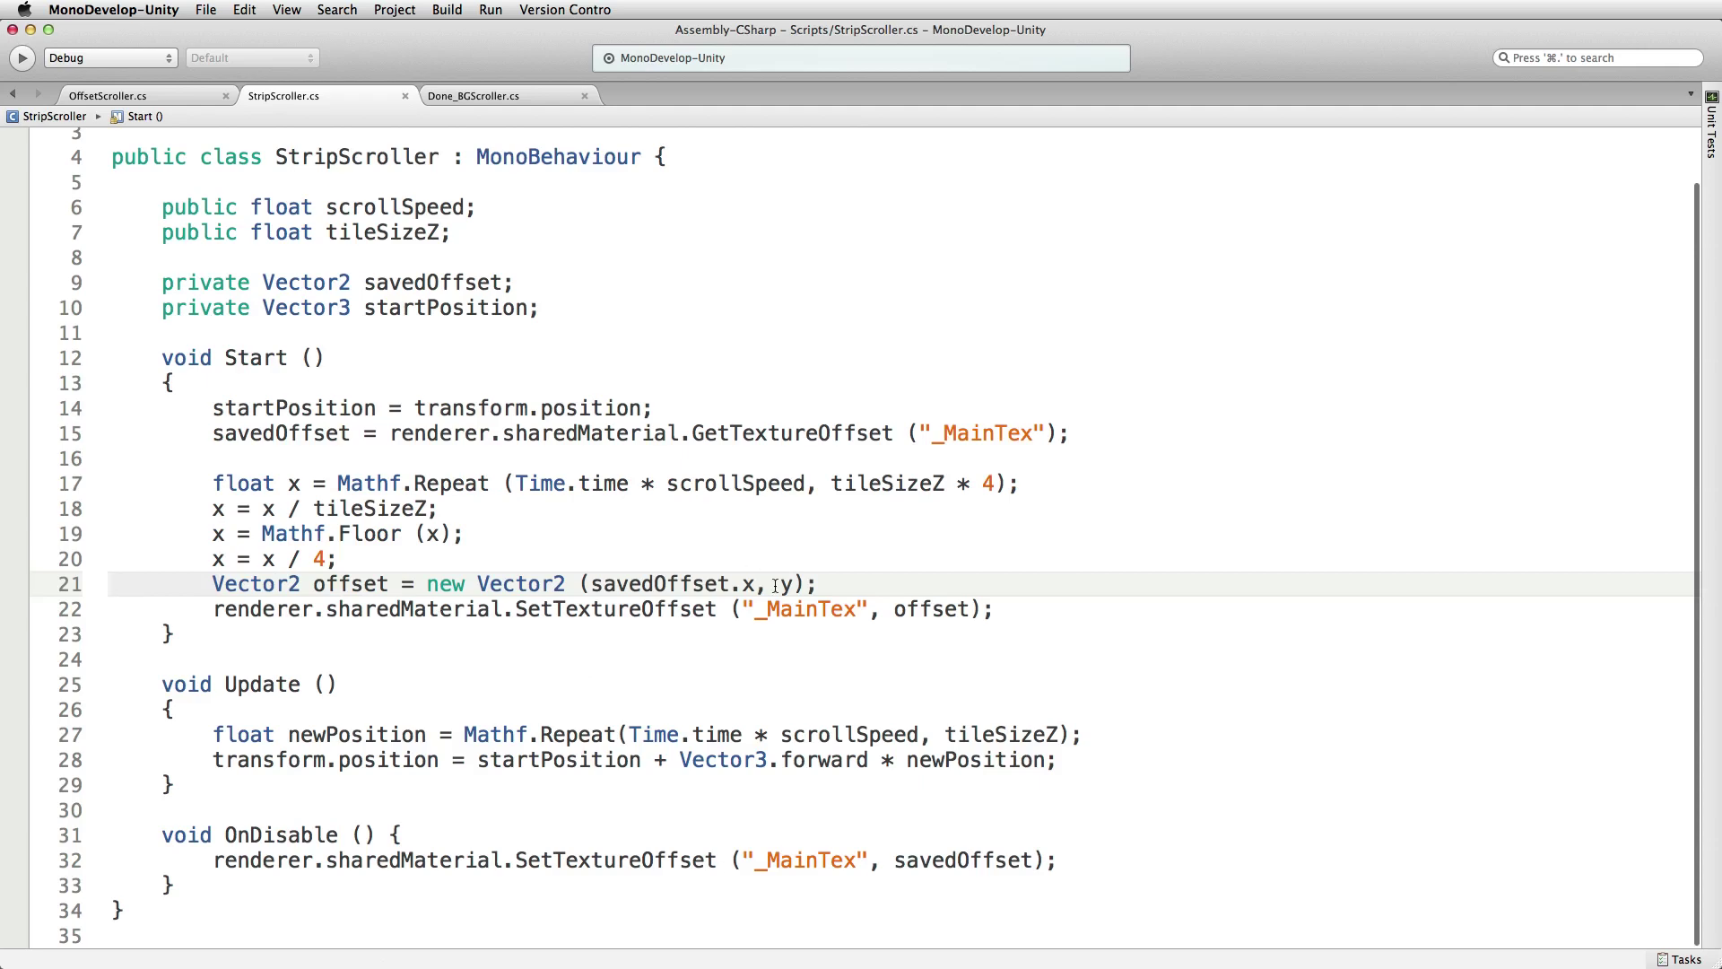
- Change the offset in StripScroller's Start function to new Vector2 (x, savedOffset.y) and save the script
click(632, 587)
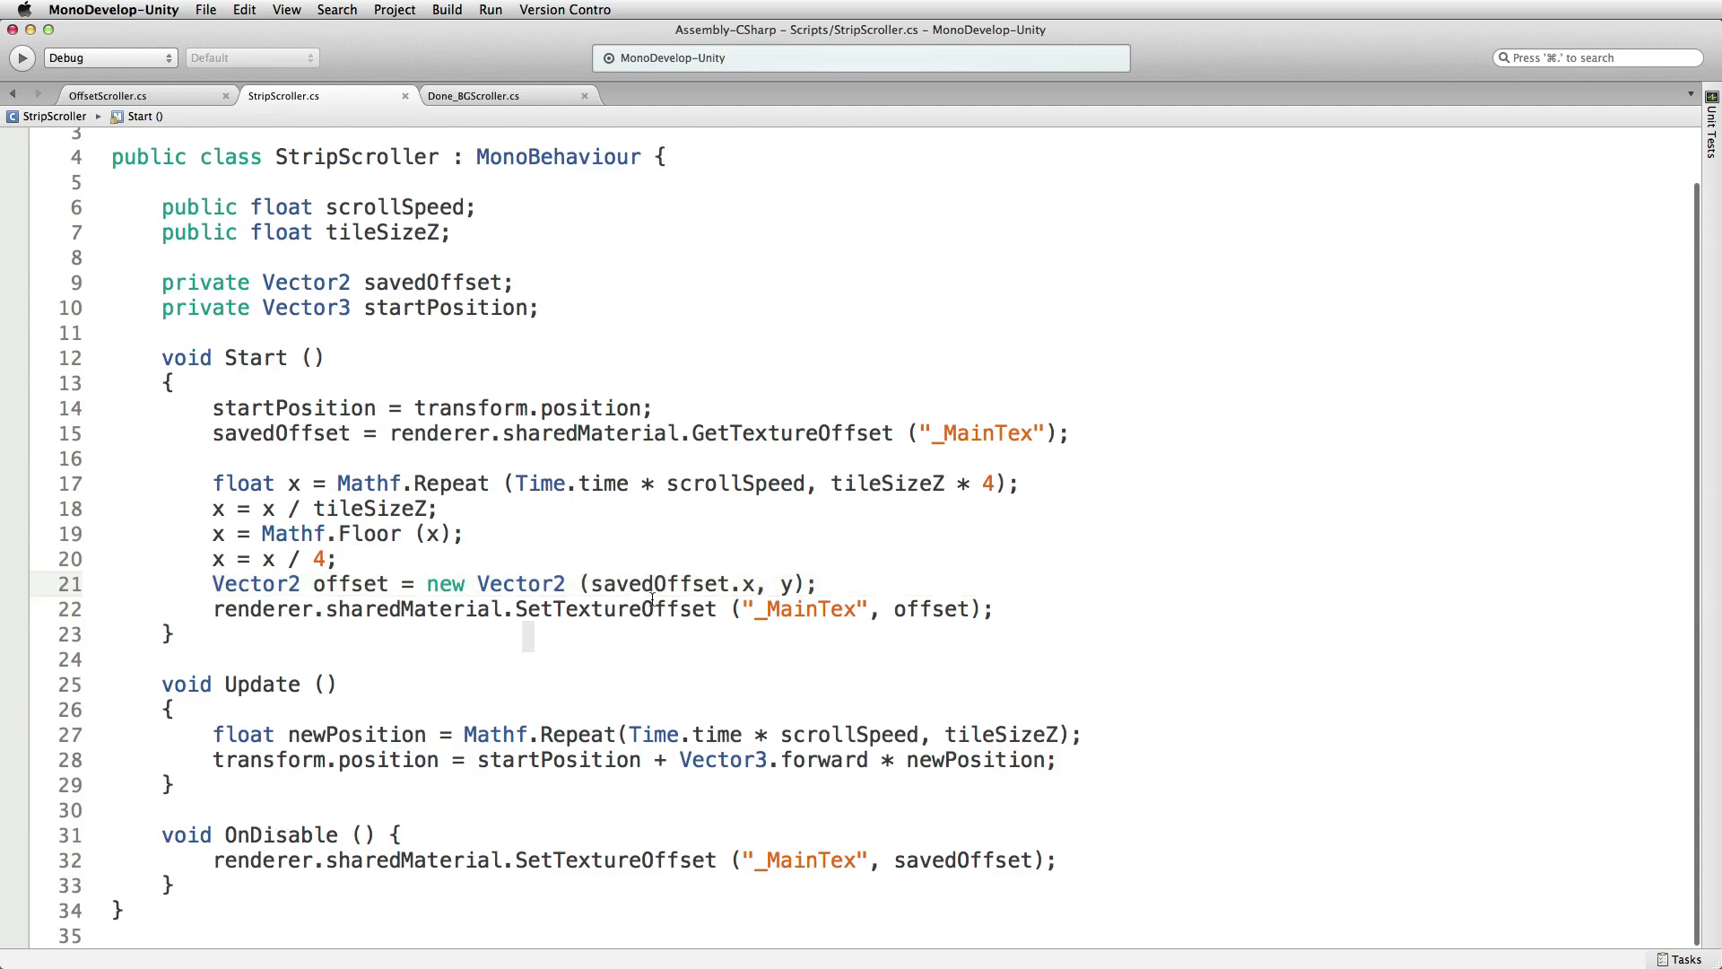
mouse_move(653, 601)
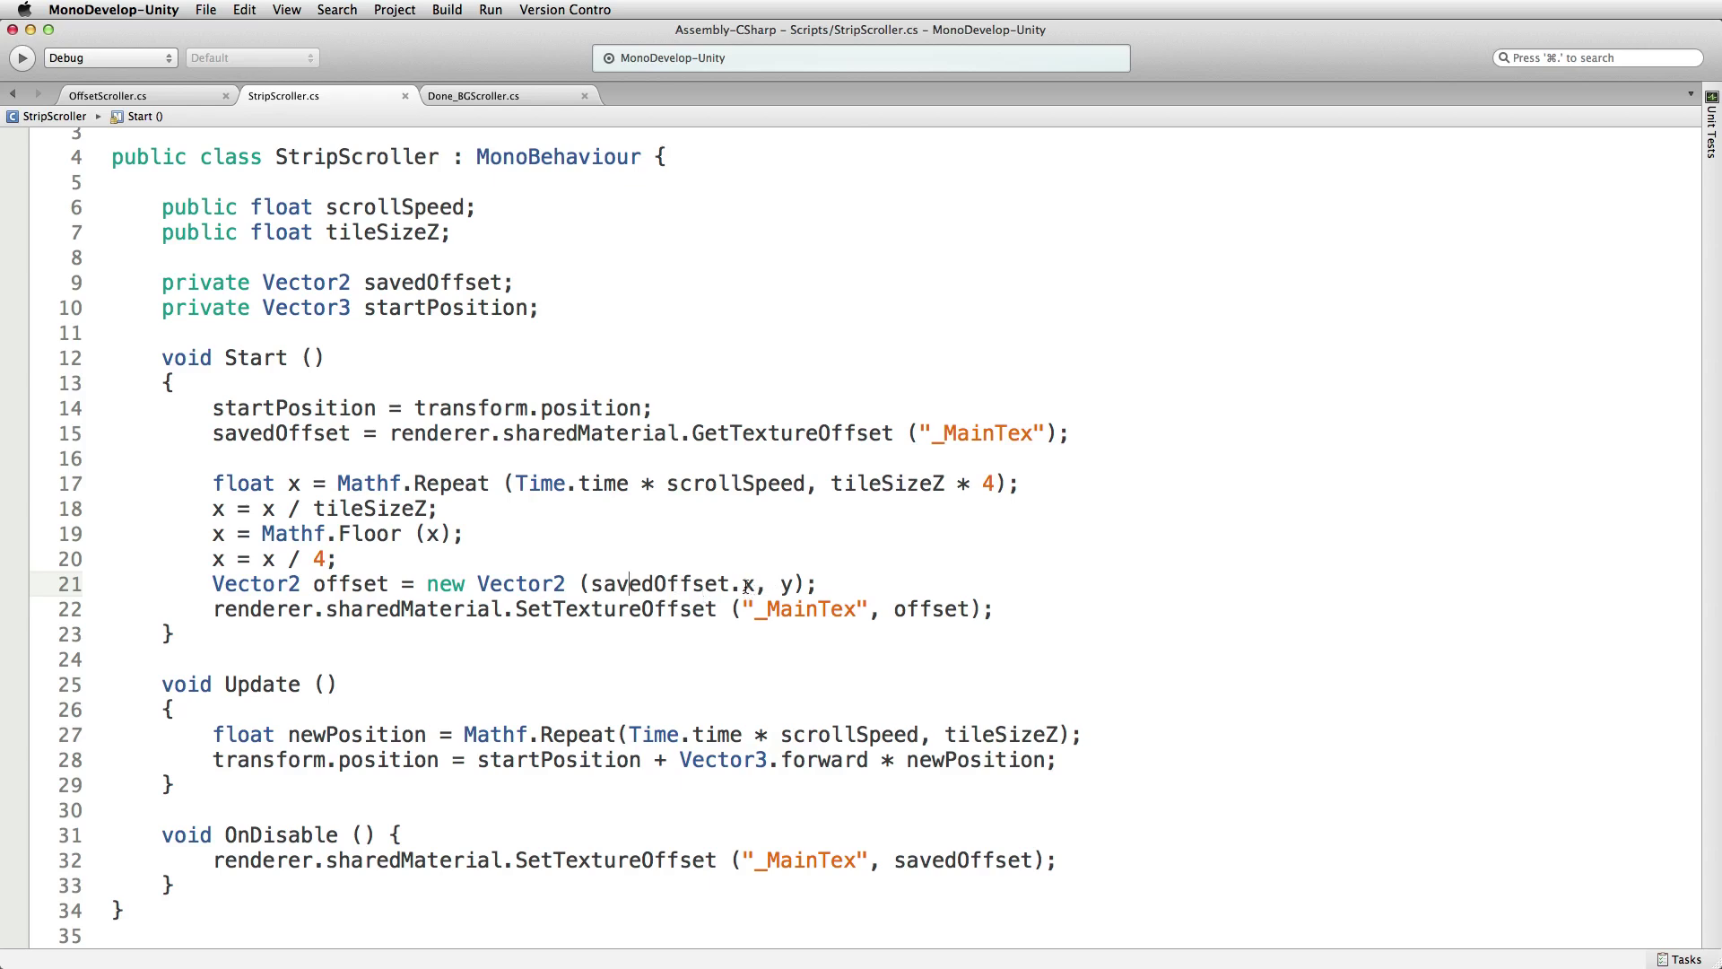
drag(743, 588, 593, 587)
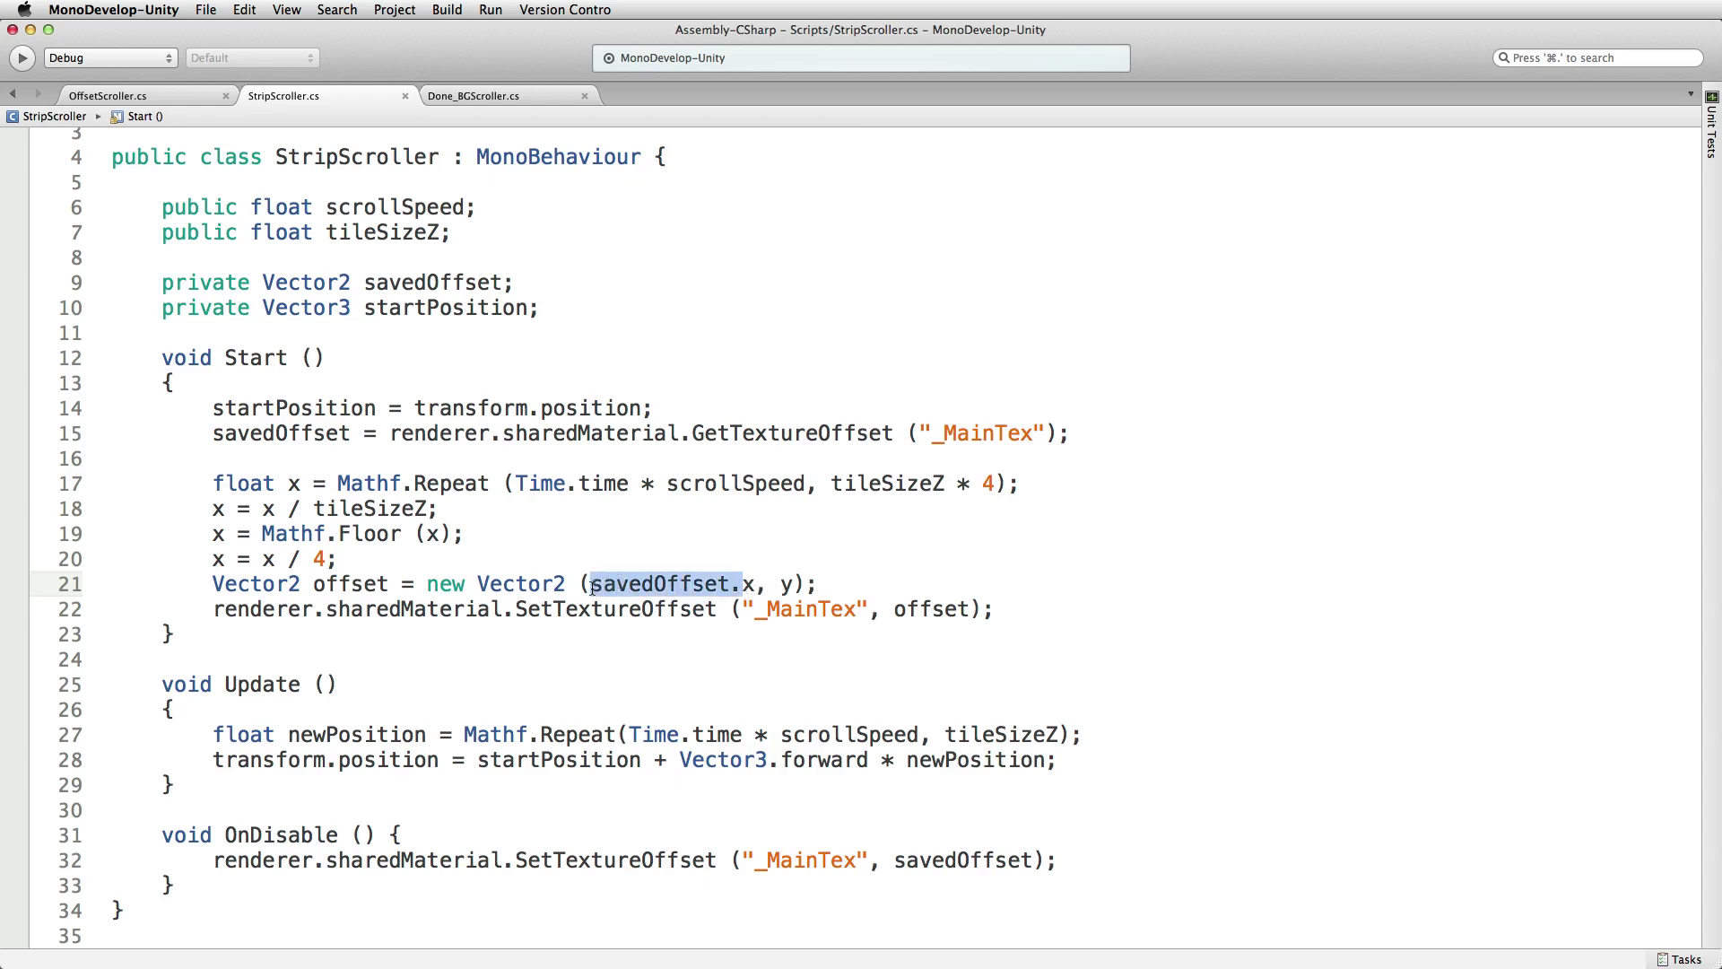
key(super+x)
click(630, 584)
key(super+v)
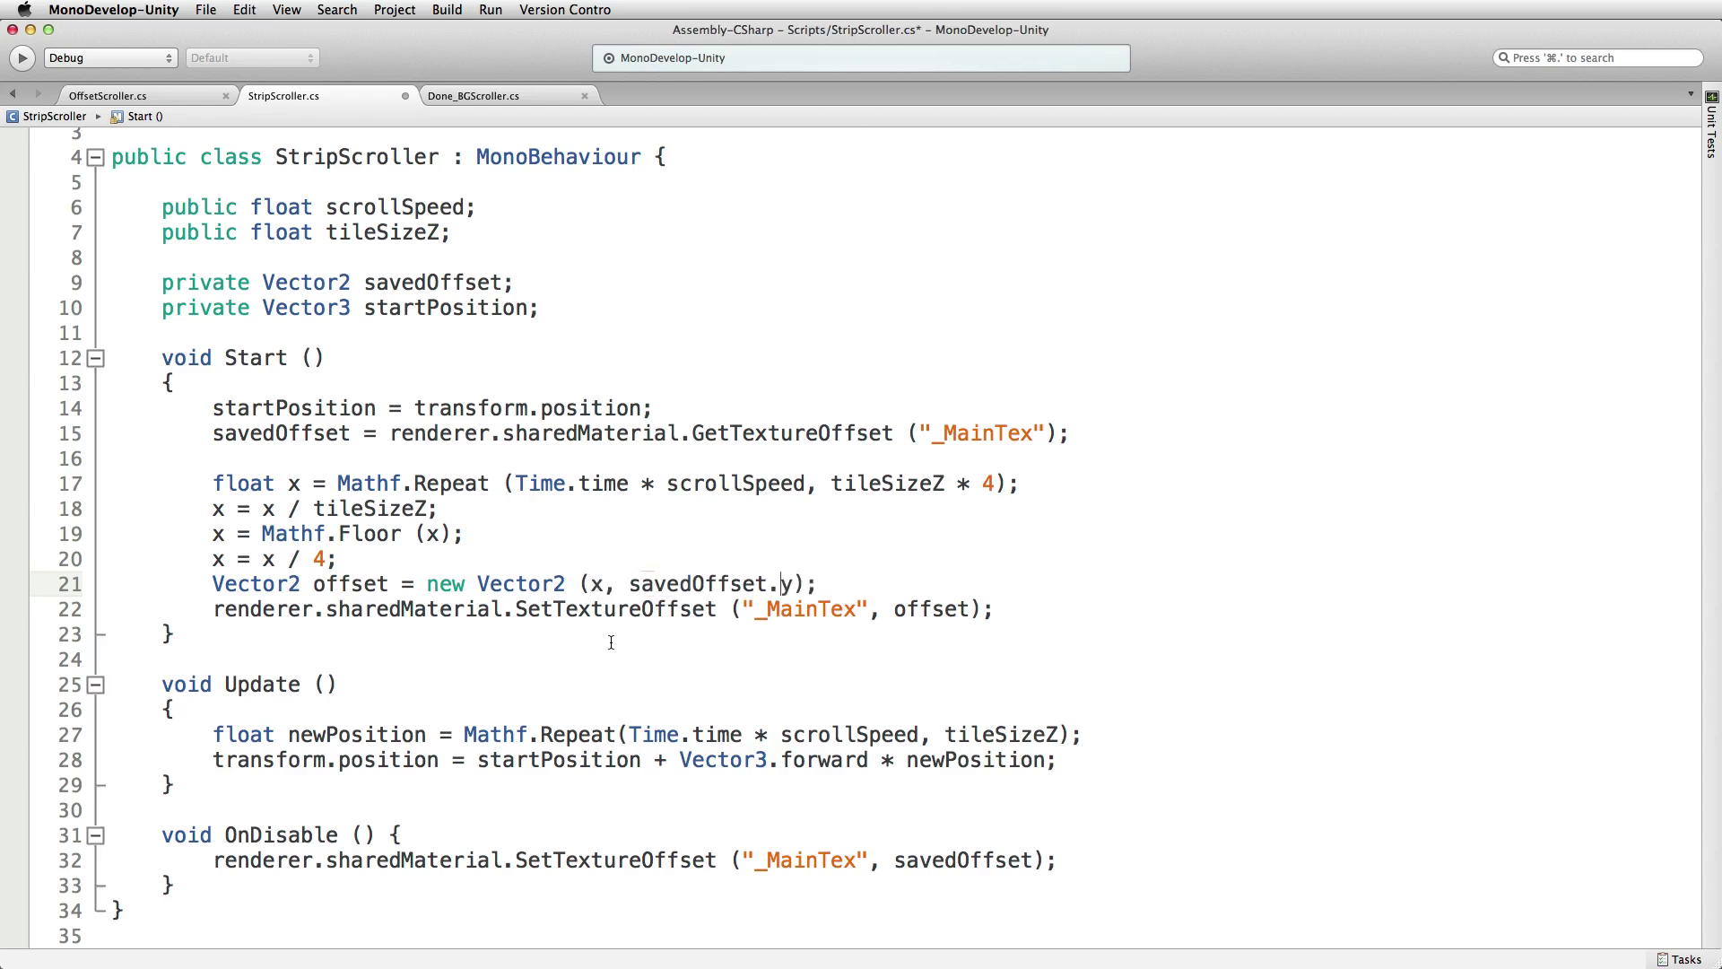
key(super+s)
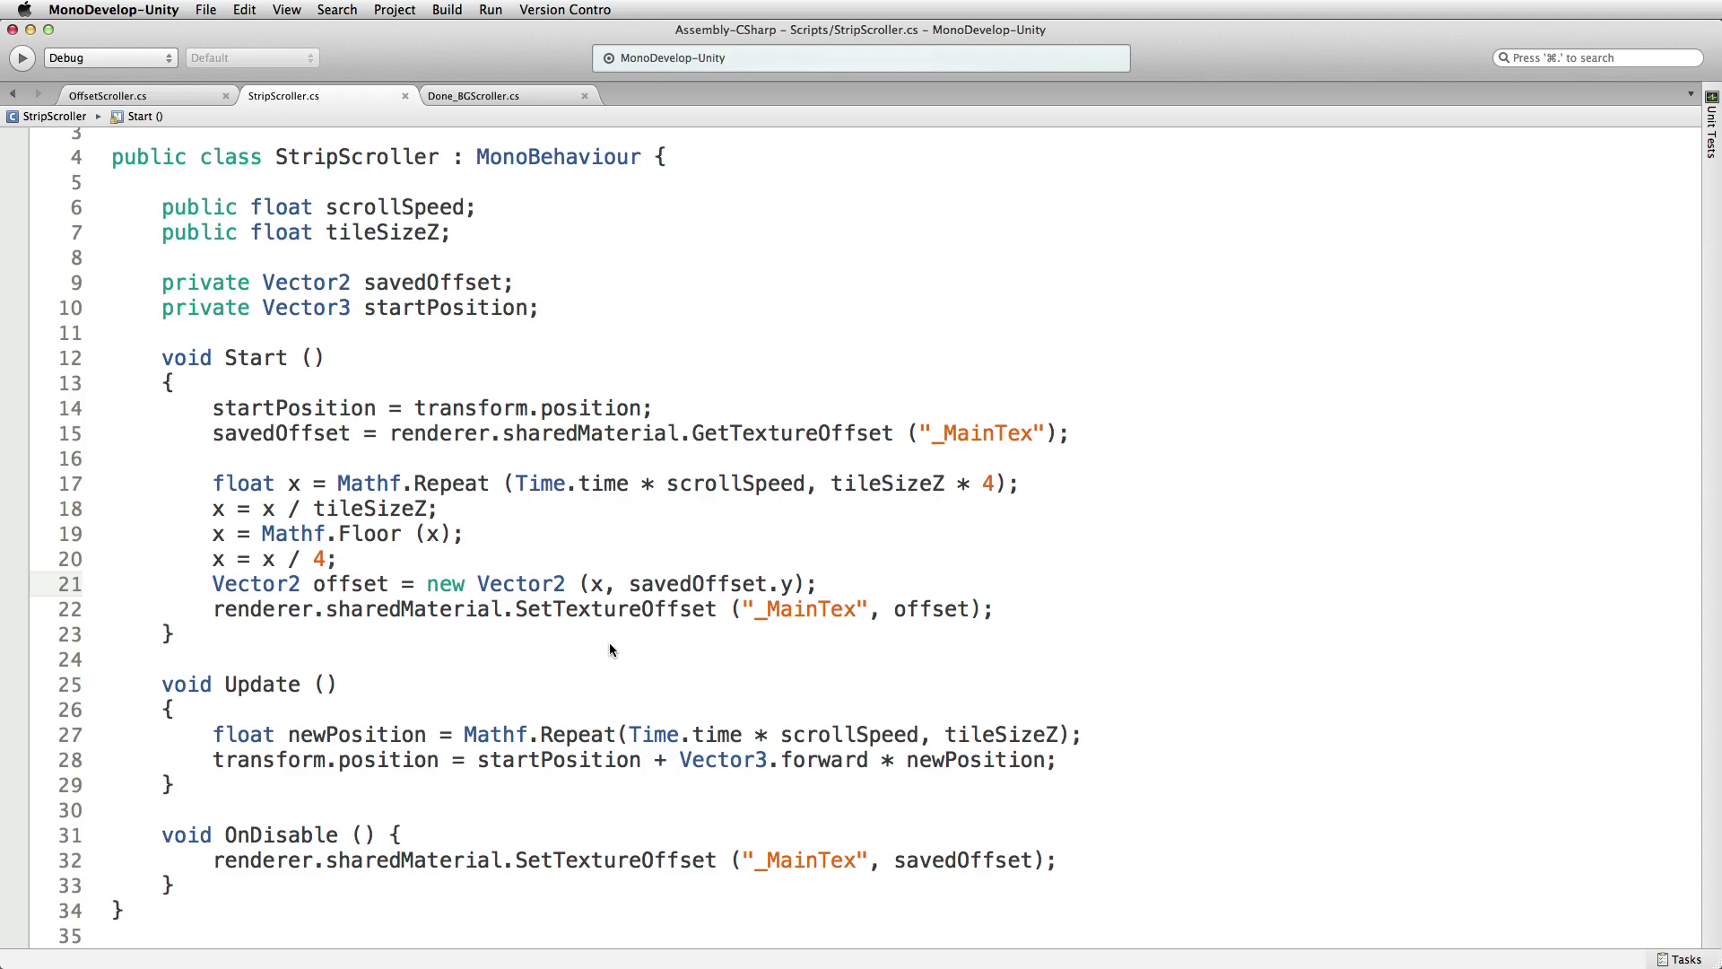
- Switch to Unity, enable Maximize on Play, and briefly test-run the scene
key(super+Tab)
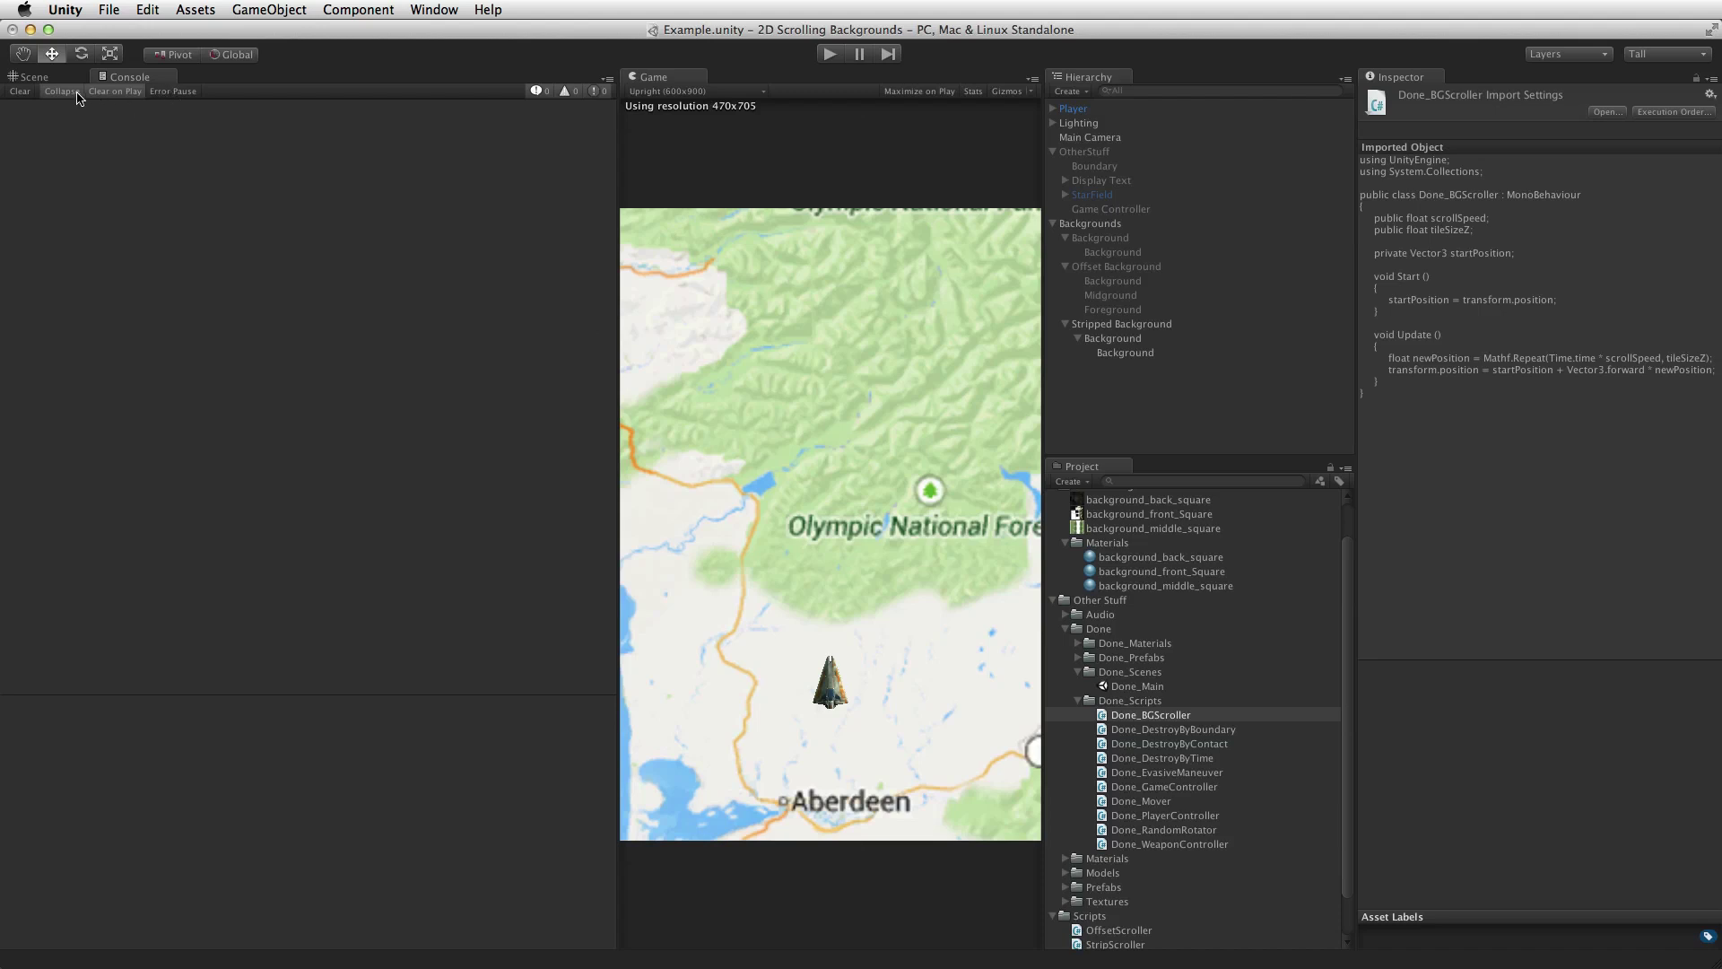
click(930, 94)
click(830, 54)
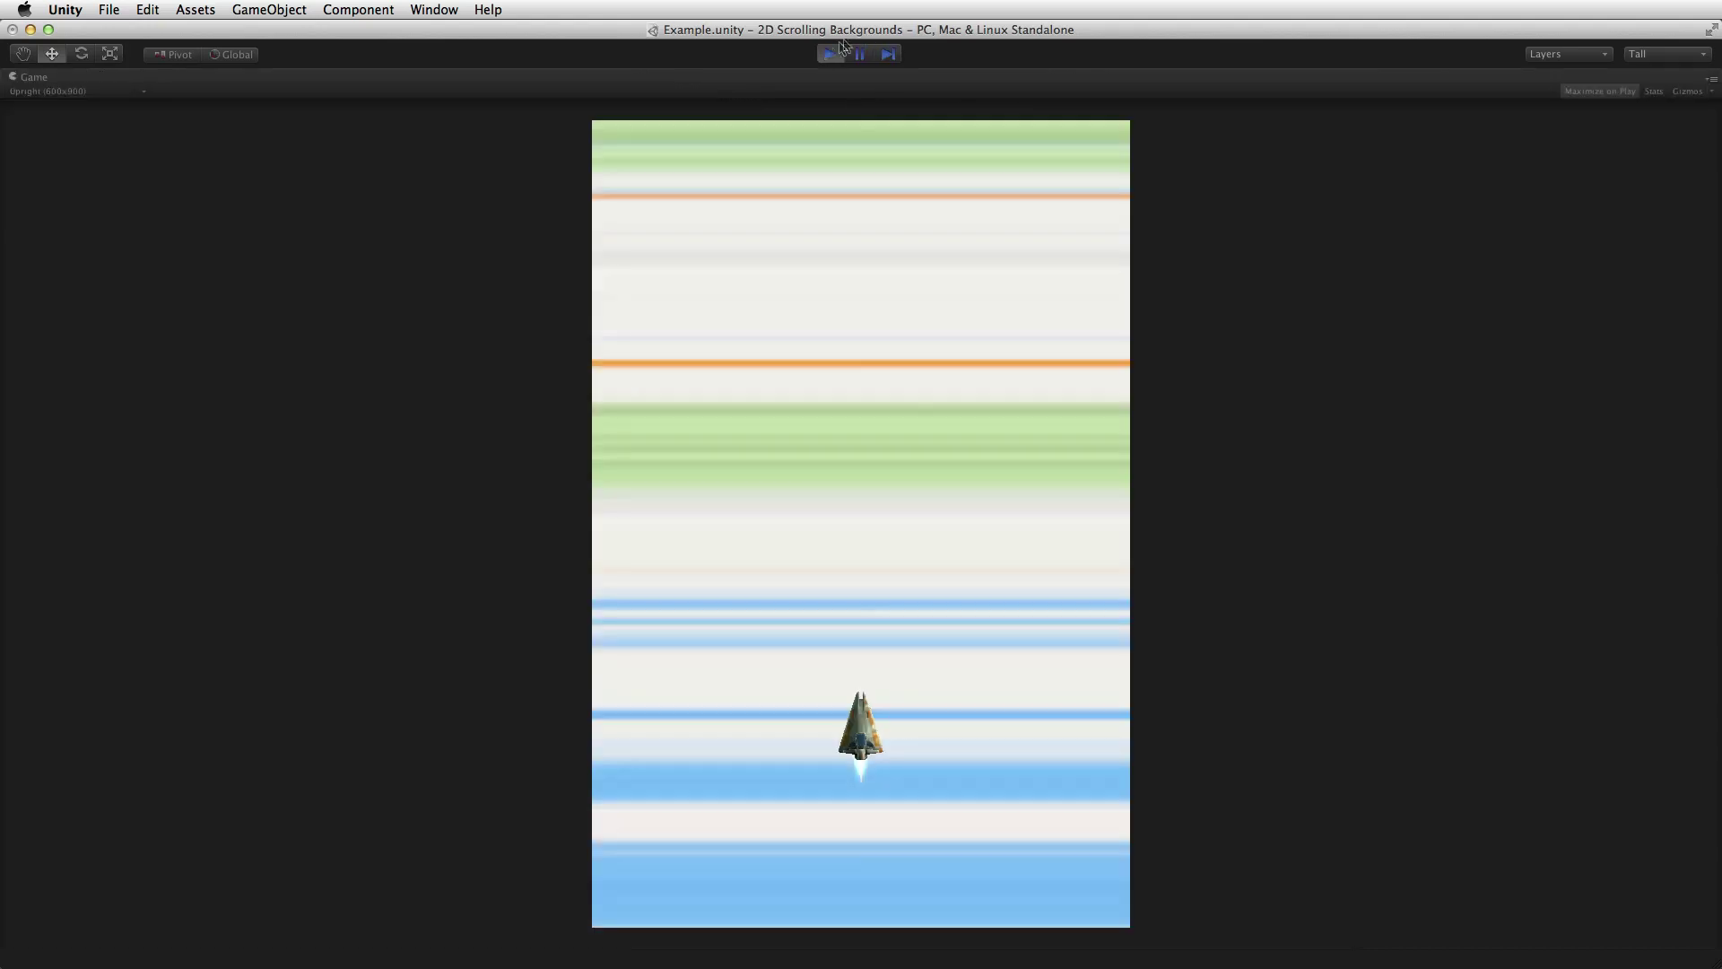
click(830, 54)
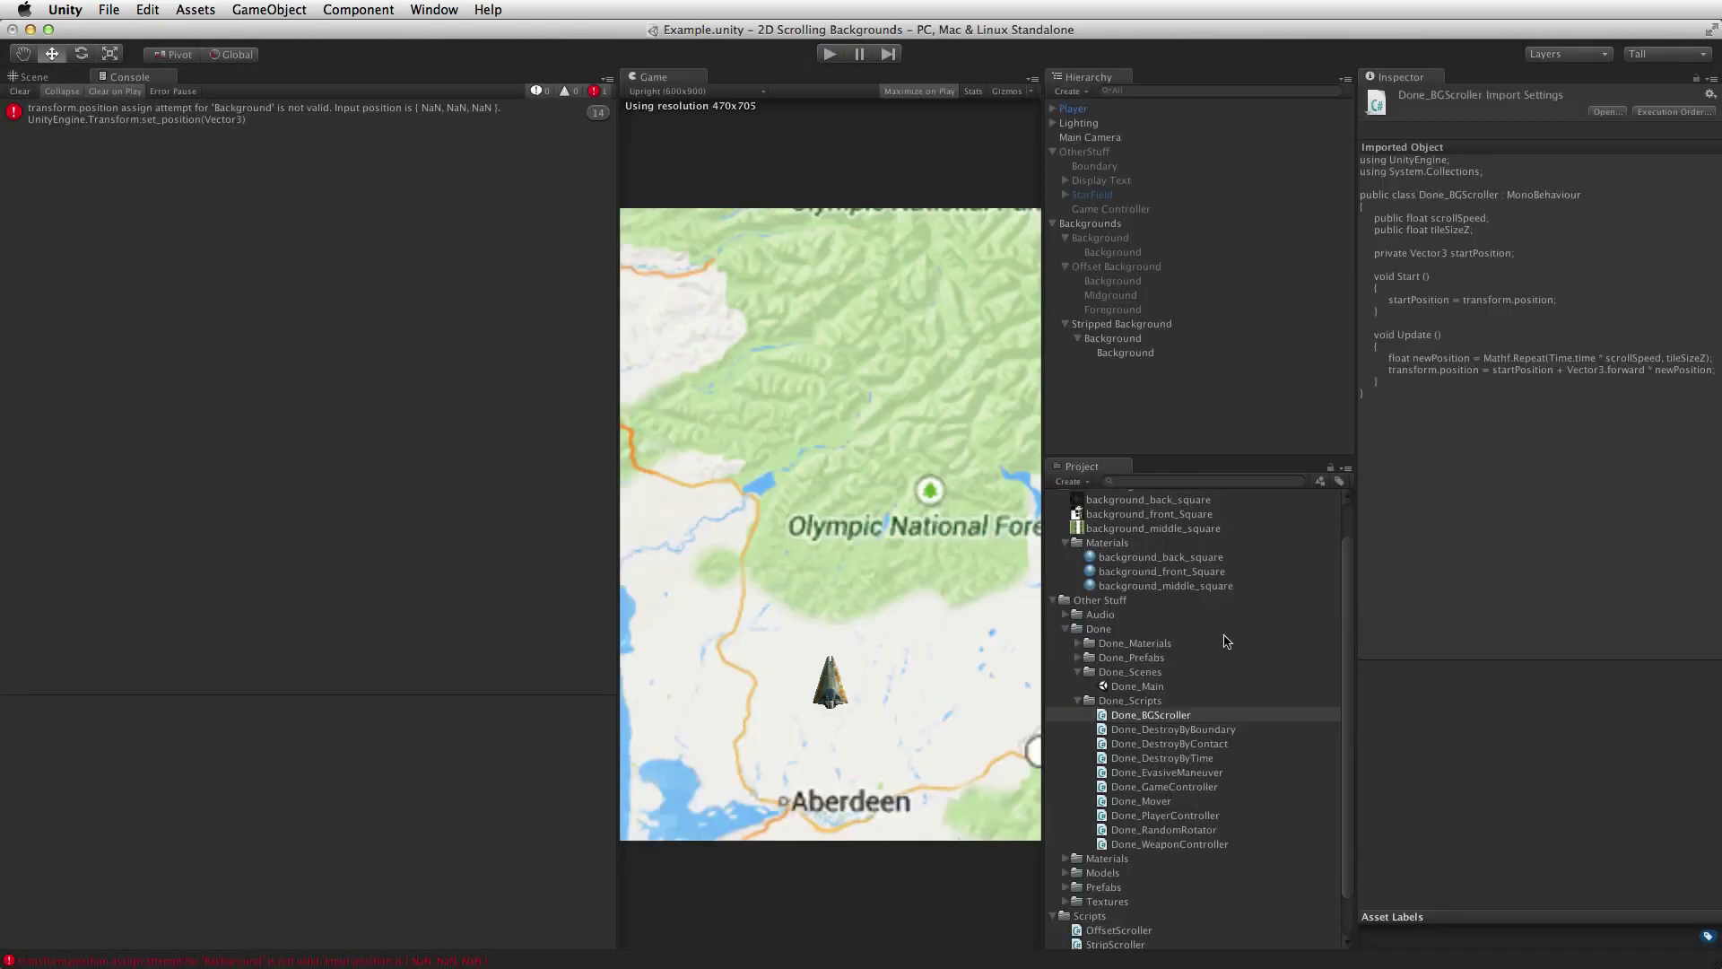
- Set the parent strip Background's Strip Scroller to Scroll Speed 0.25 and Tile Size Z 60, and briefly test-run the scene
click(1125, 339)
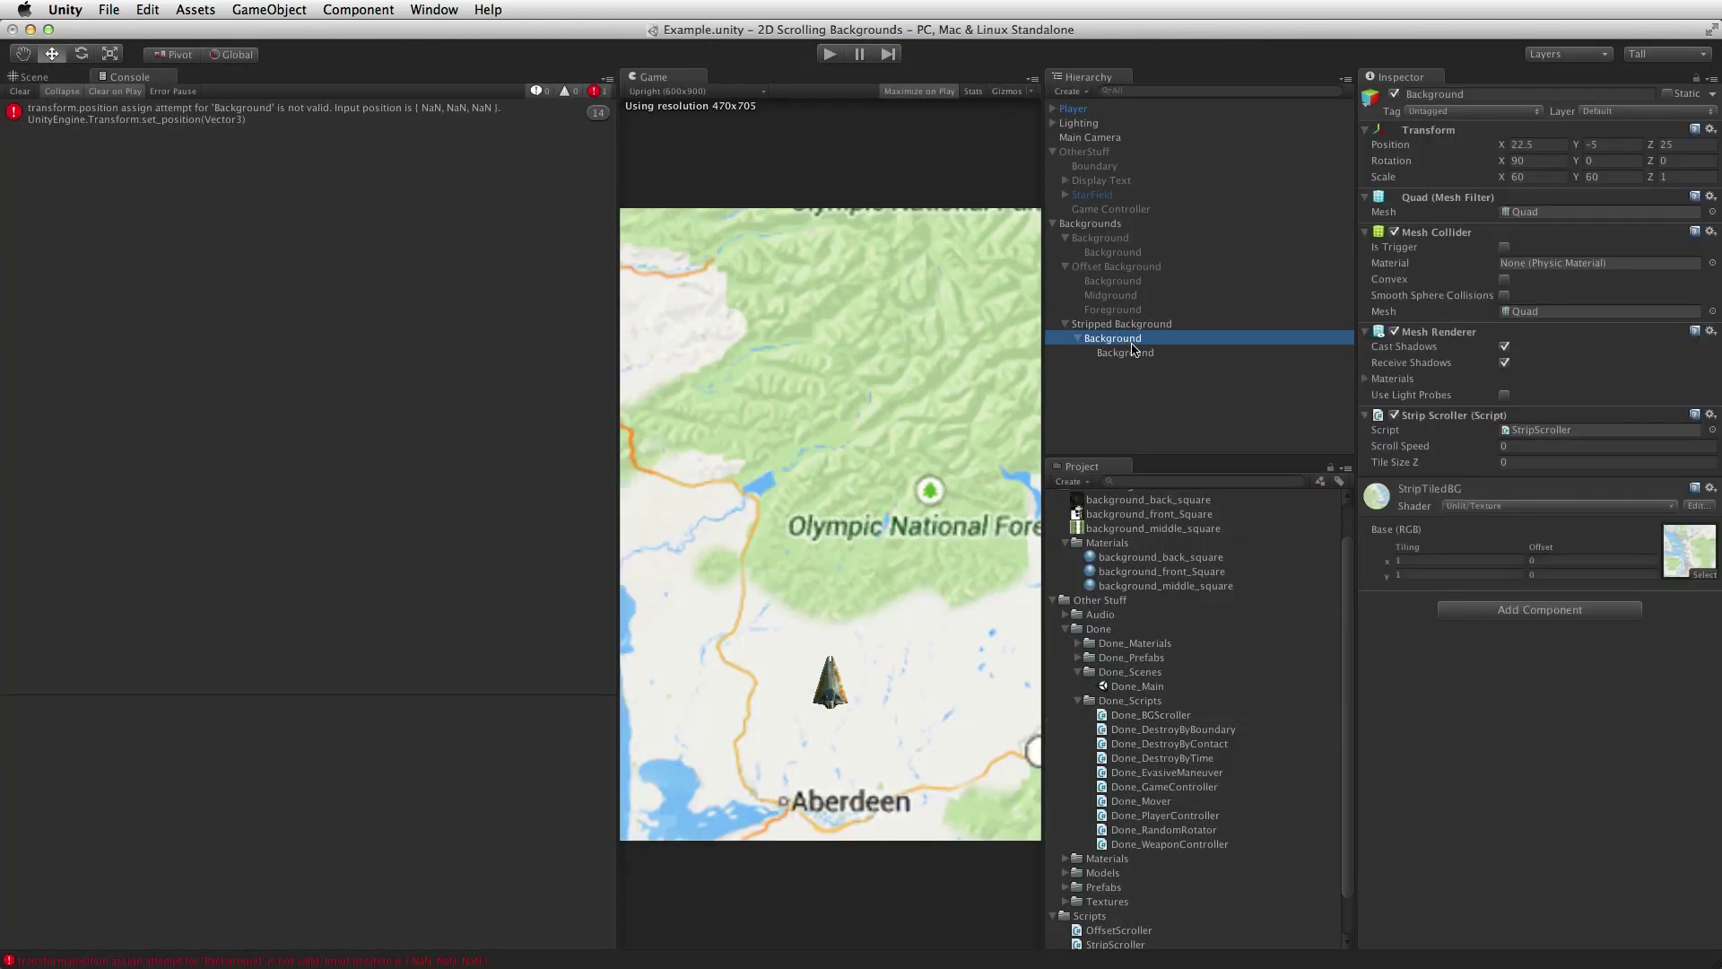
click(1507, 446)
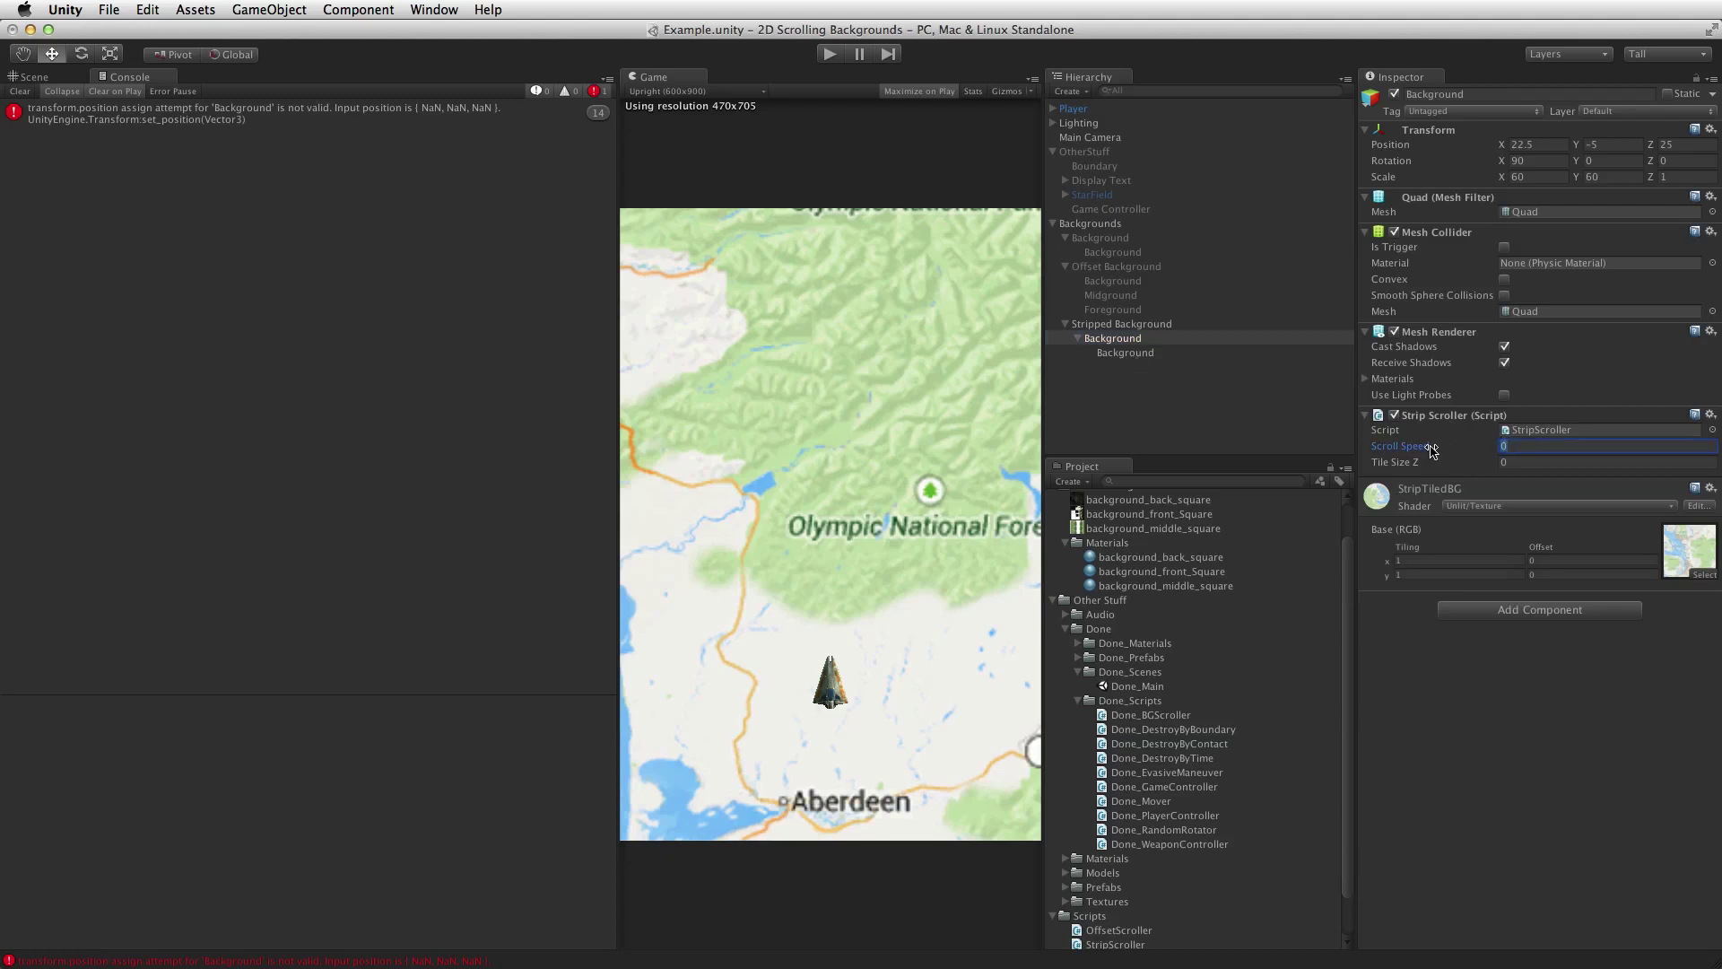
text(.25)
click(1537, 461)
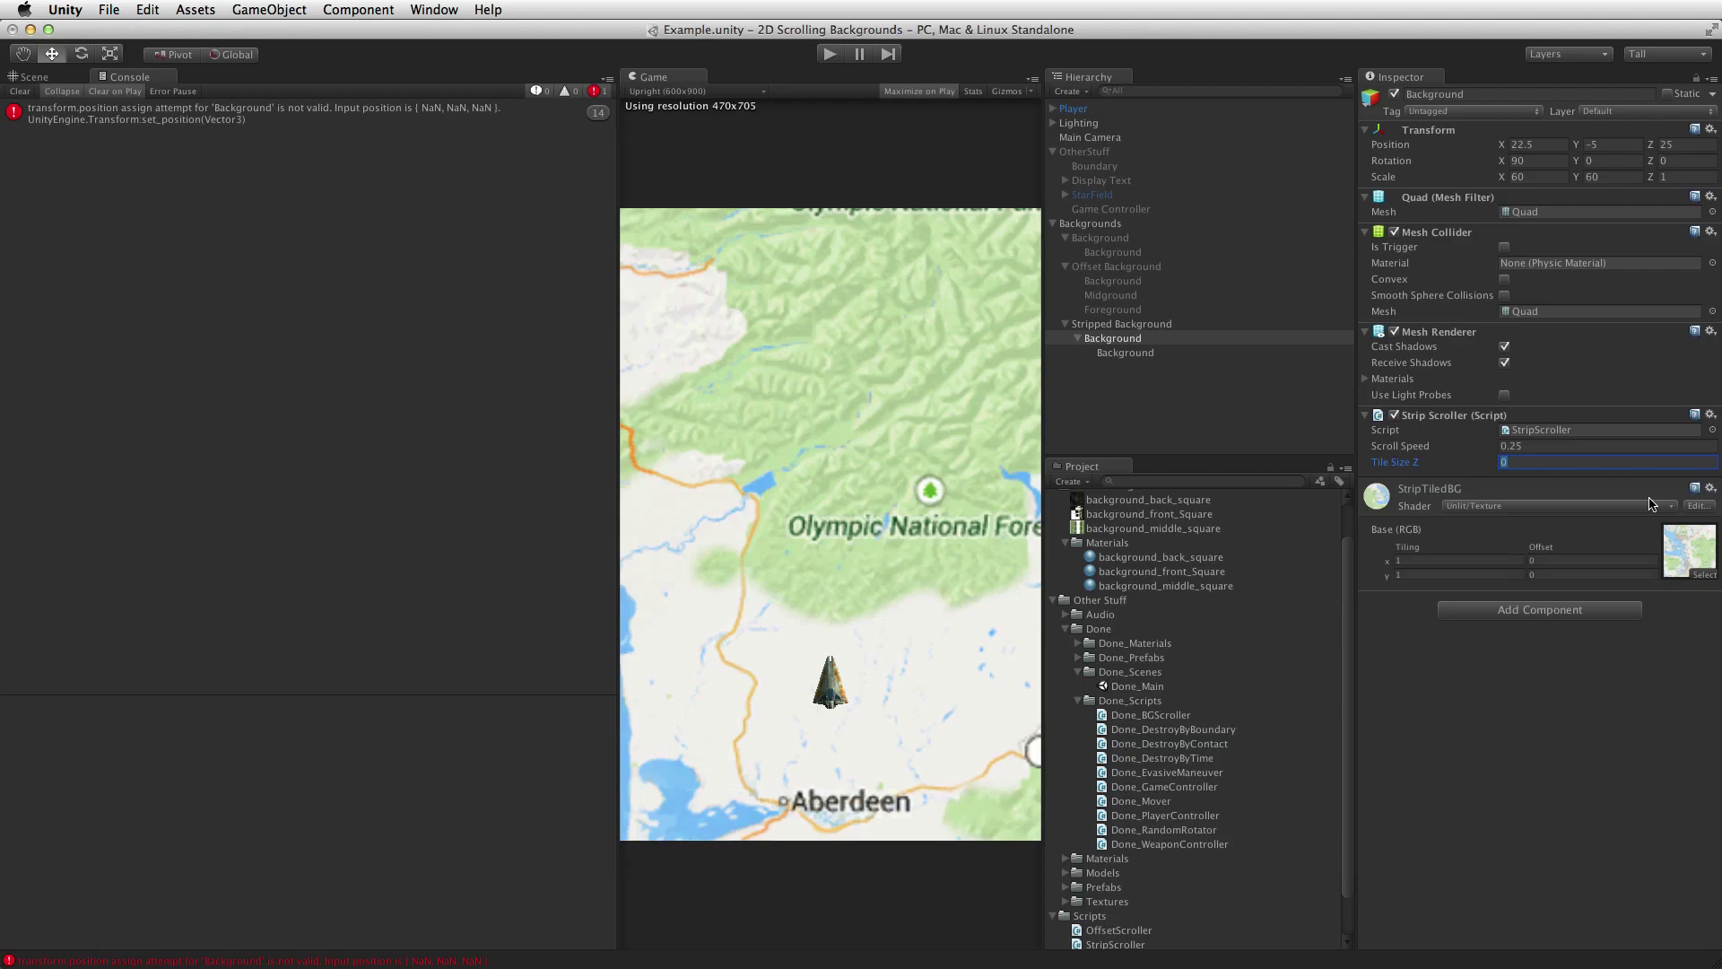
key(super+p)
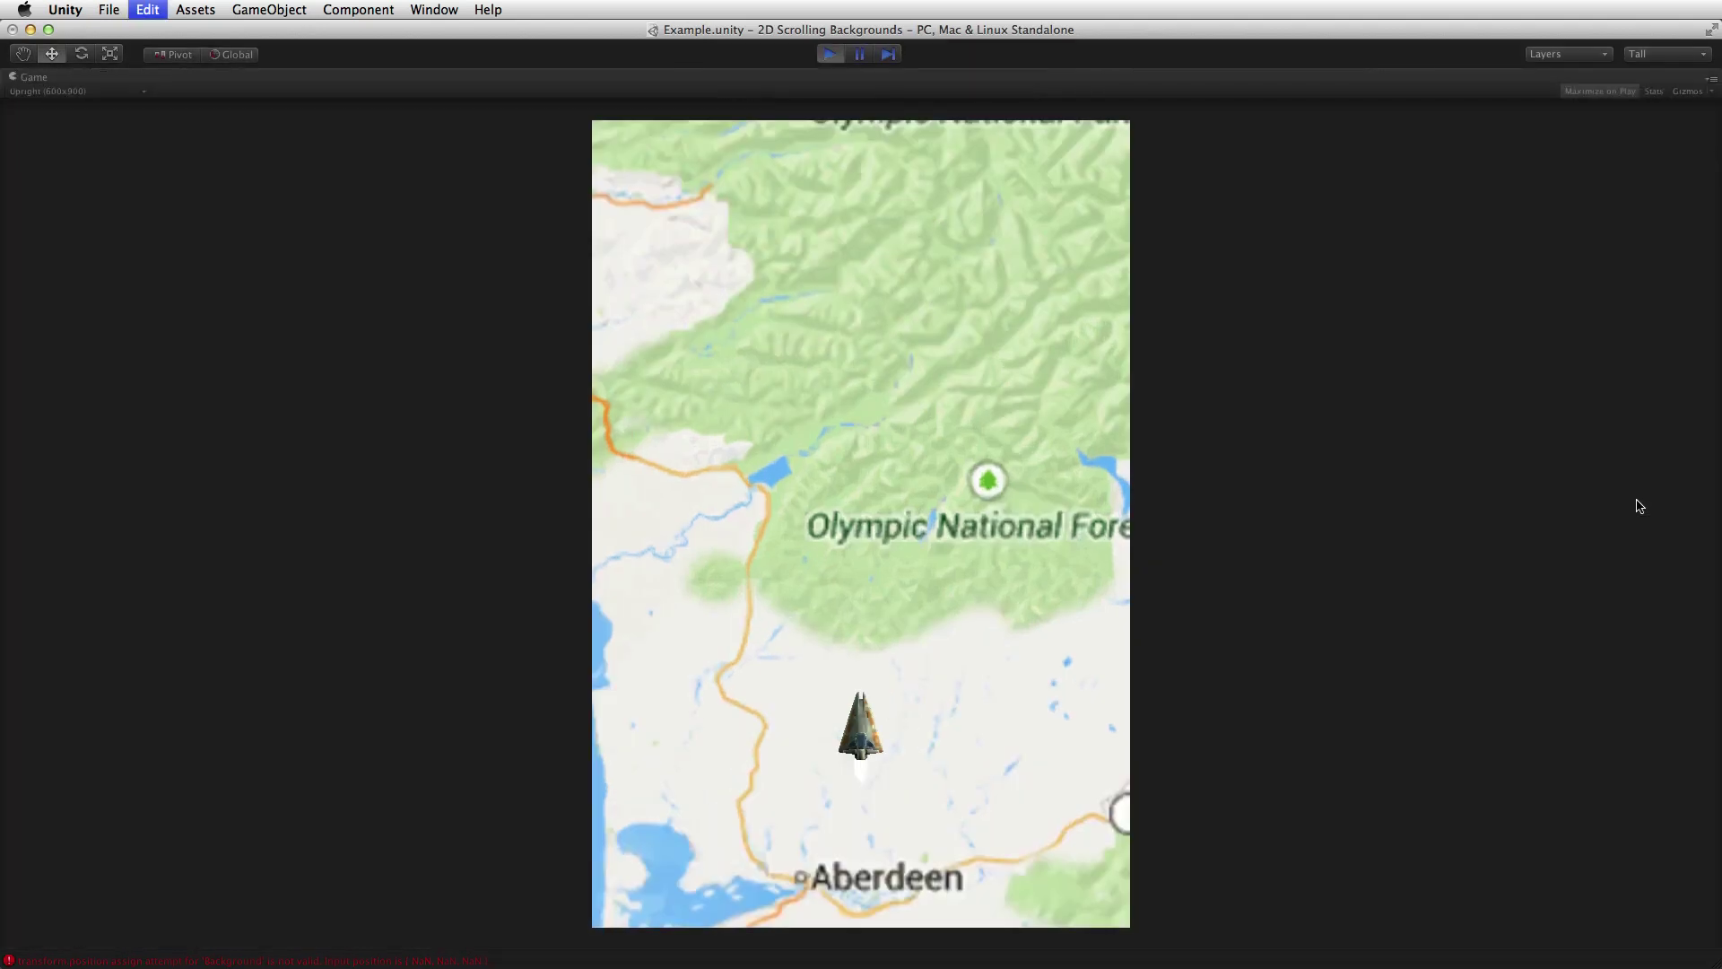
key(super+p)
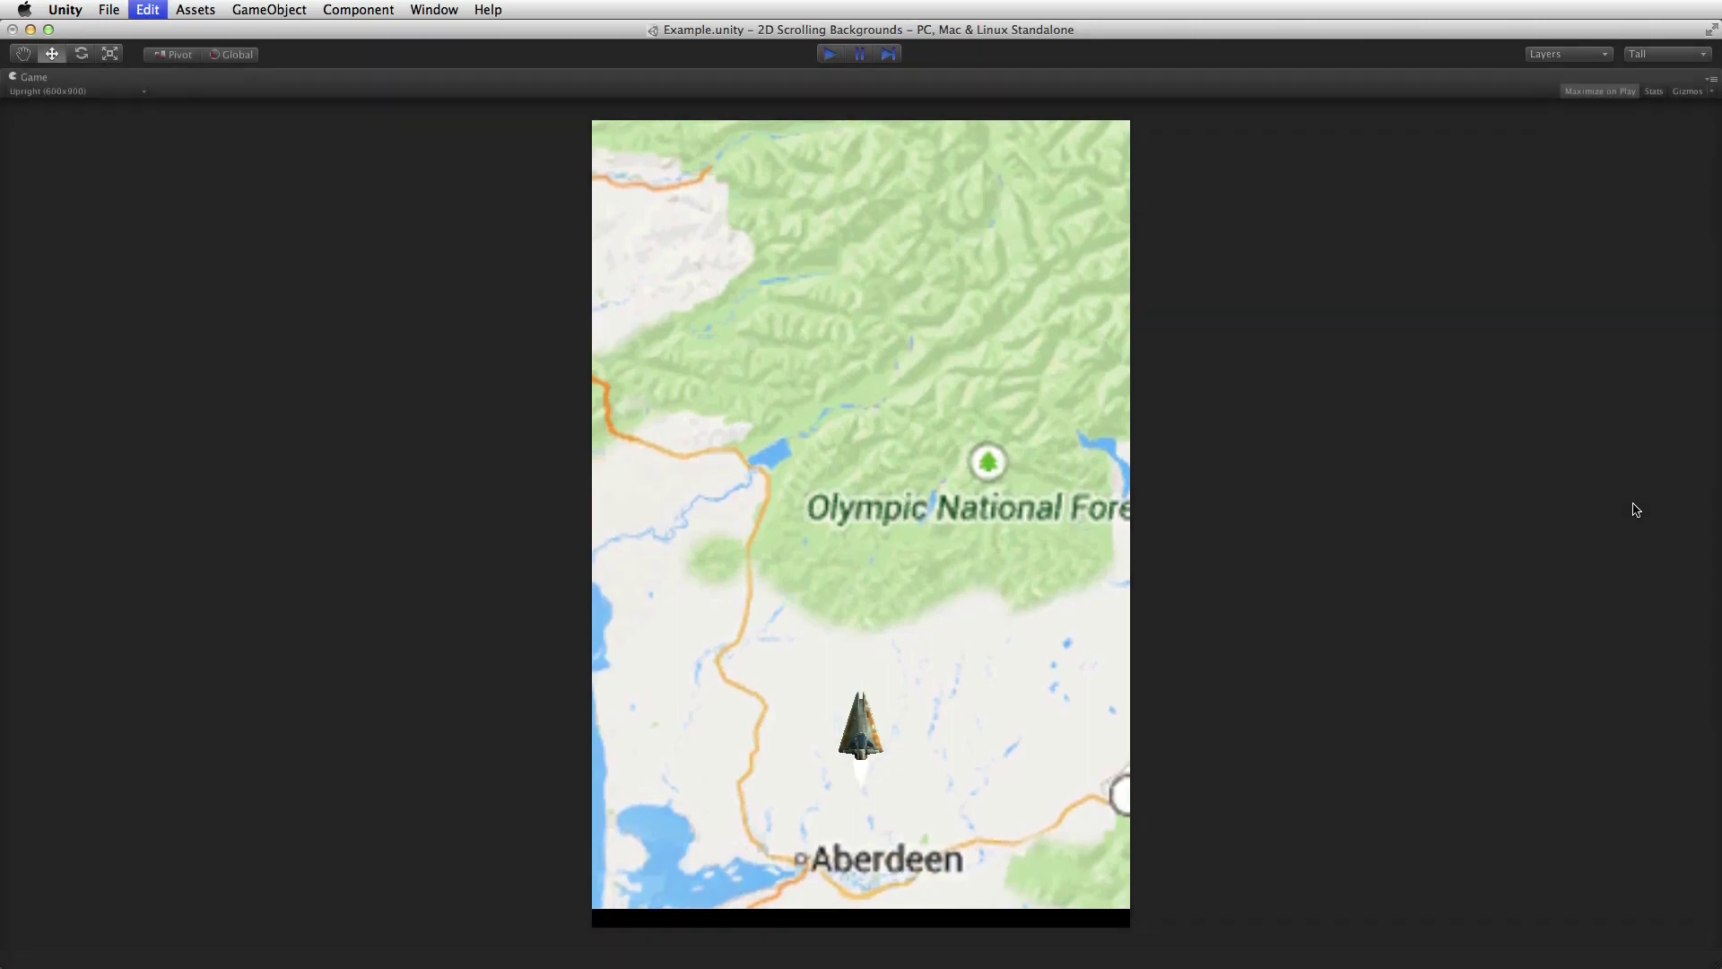
- In MonoDevelop, replace Vector3.forward with Vector3.back in StripScroller's Update function, save the script, and return to Unity
key(super+Tab)
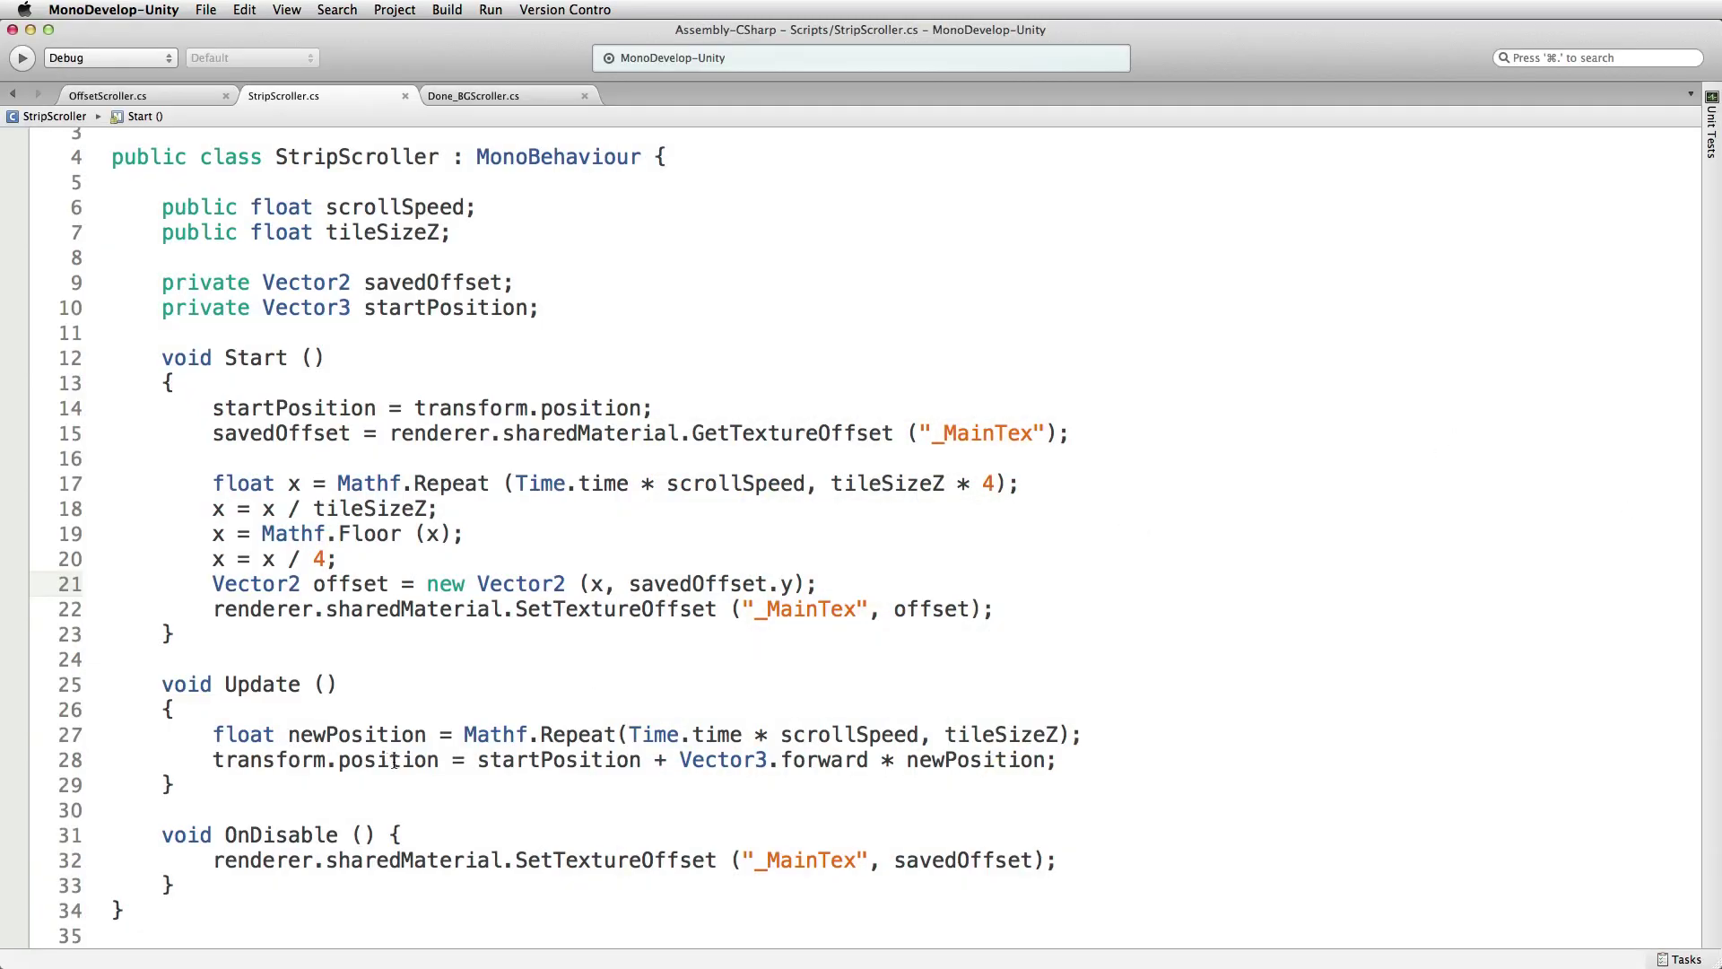
double_click(824, 761)
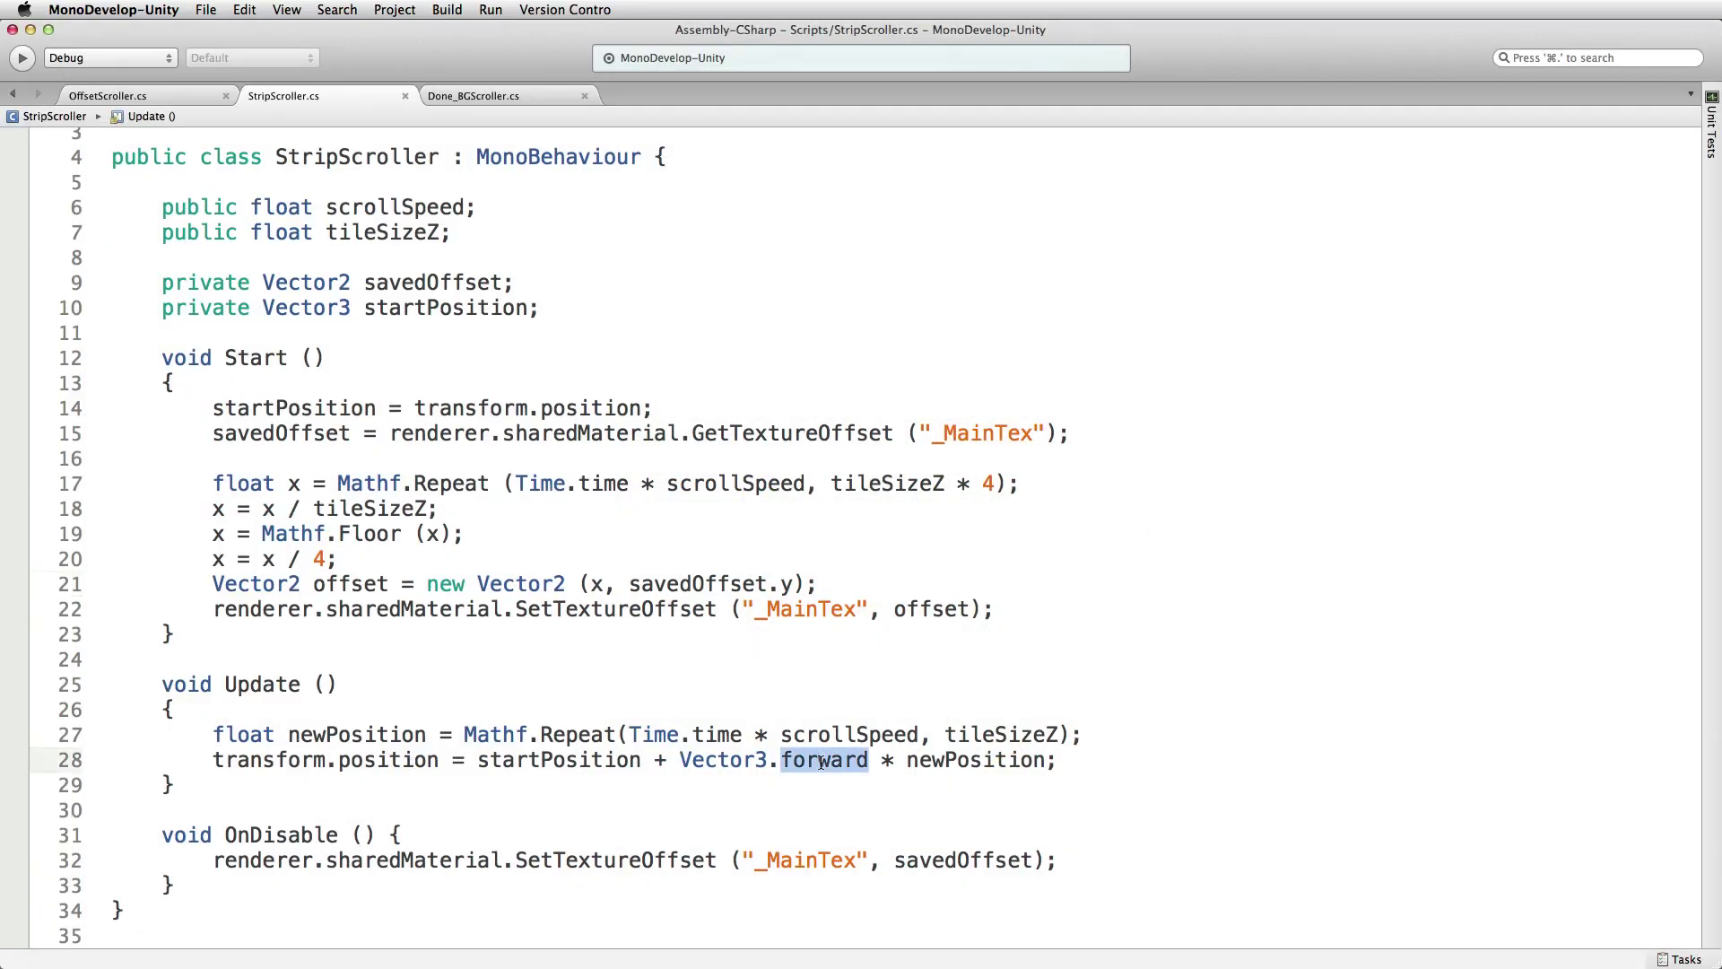
text(back)
key(super+s)
key(super+Tab)
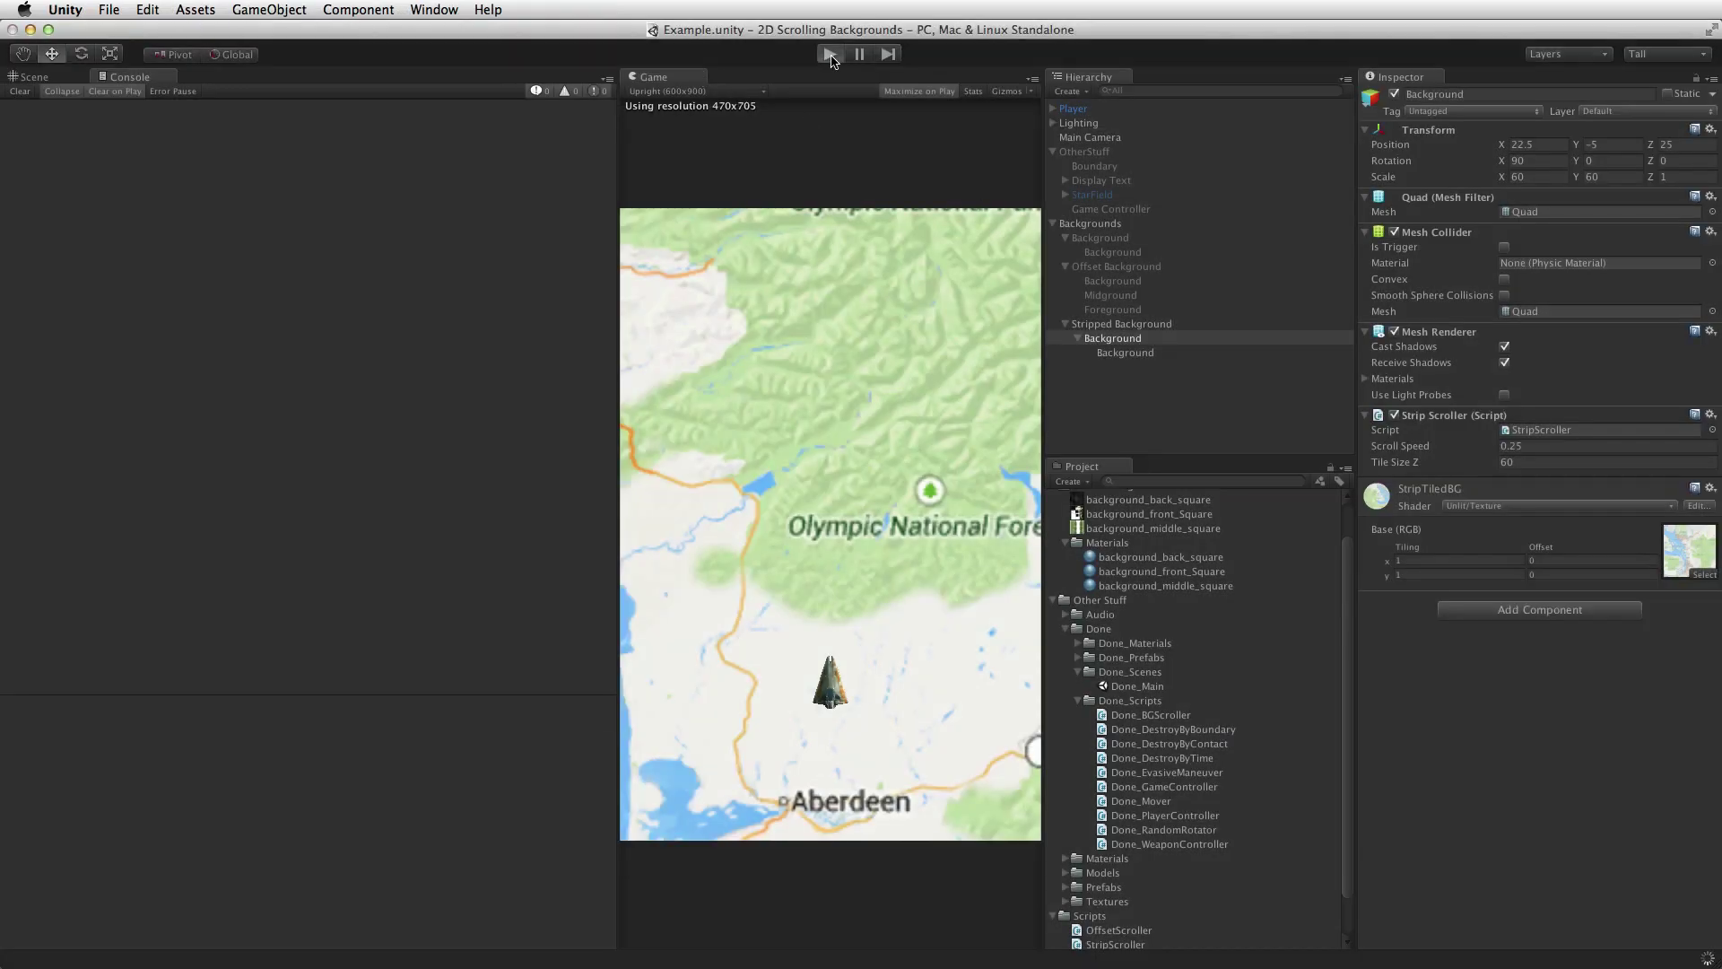
- Test-run the scene, set the parent strip Background's Scroll Speed to 5, and test-run the scene again
key(super+p)
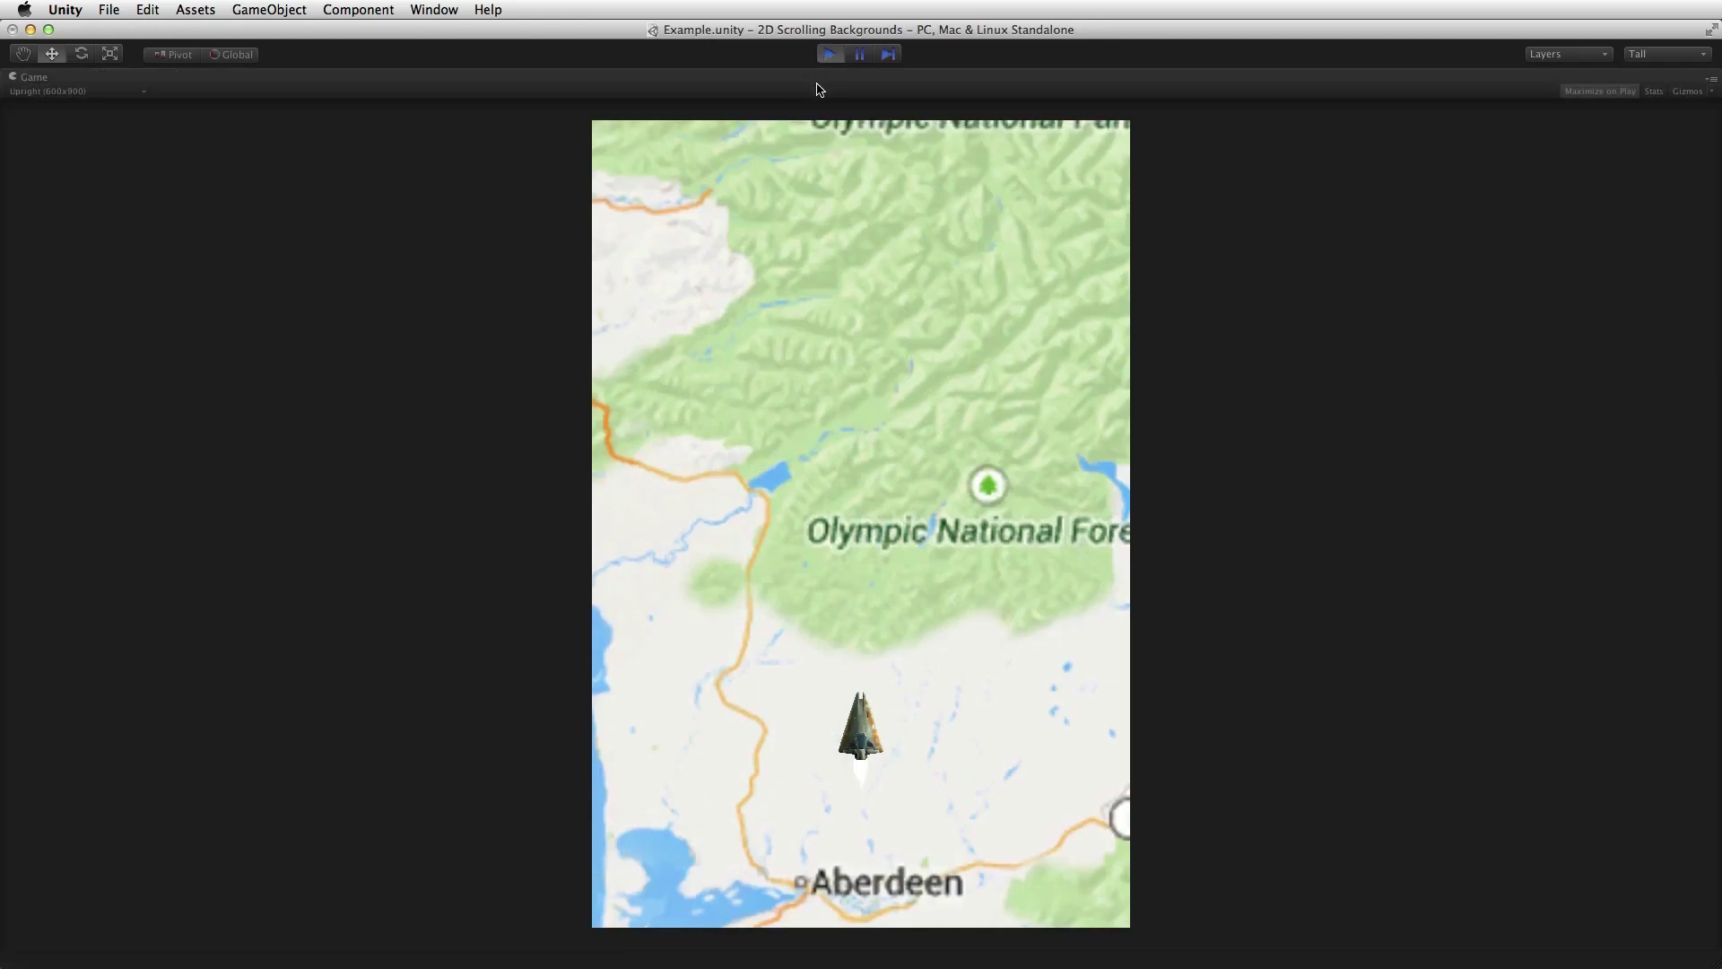
key(super+p)
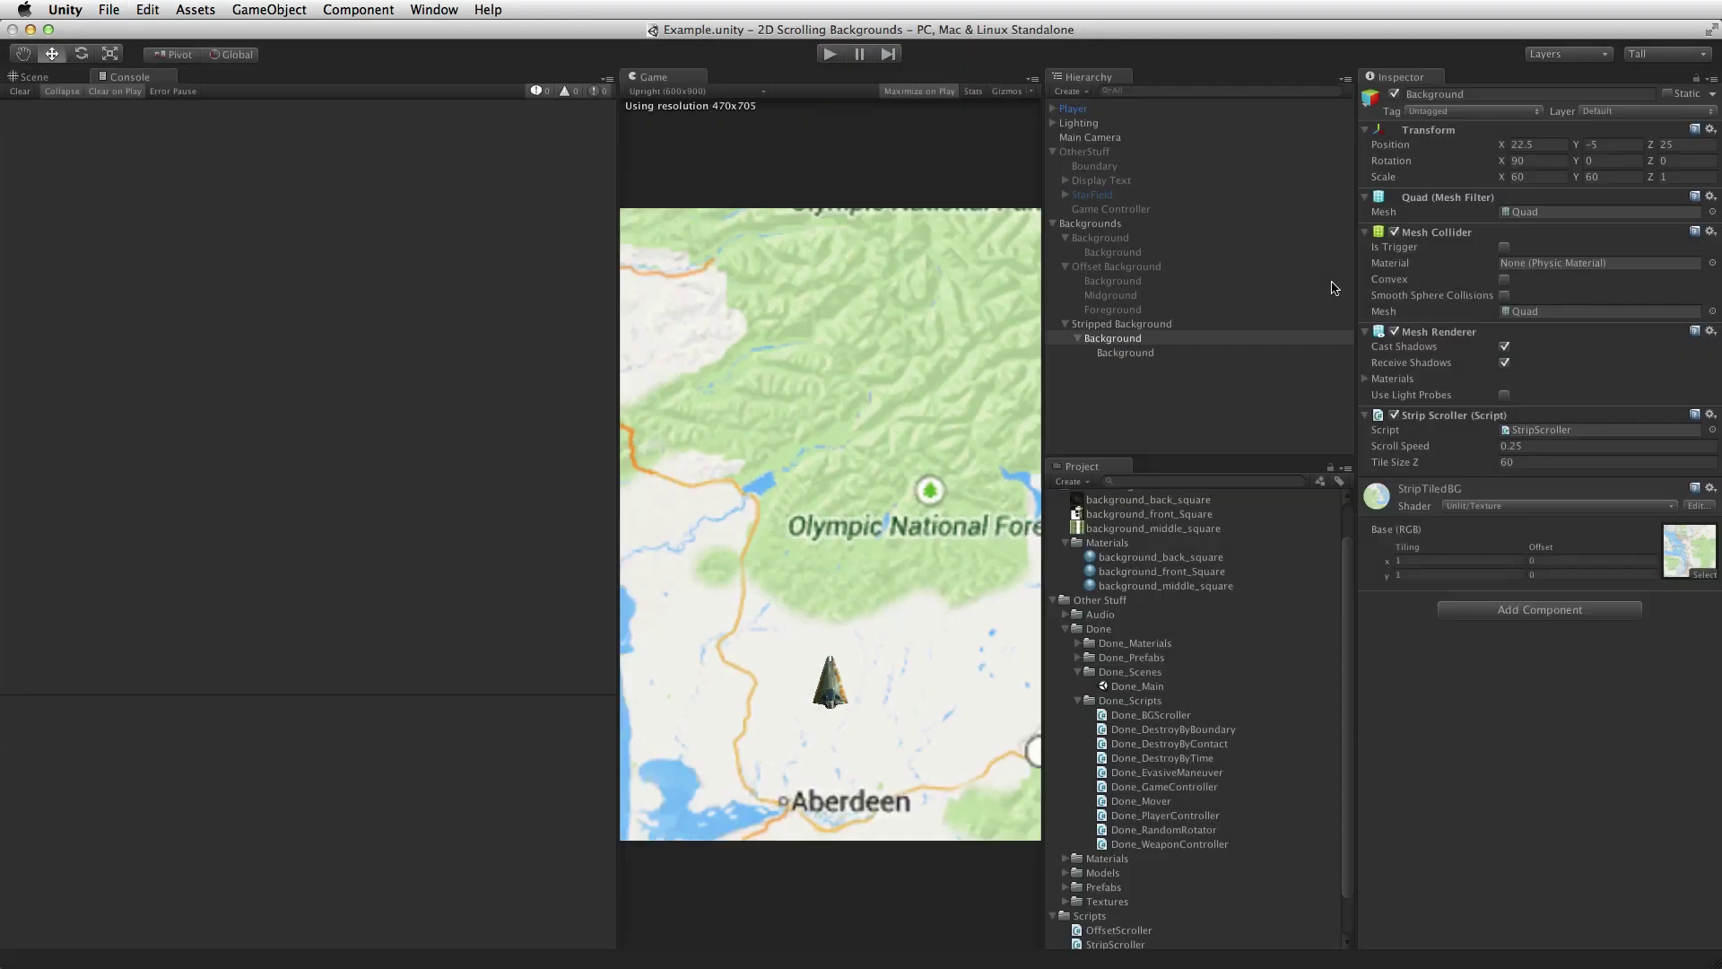
click(1528, 446)
text(5)
key(super+p)
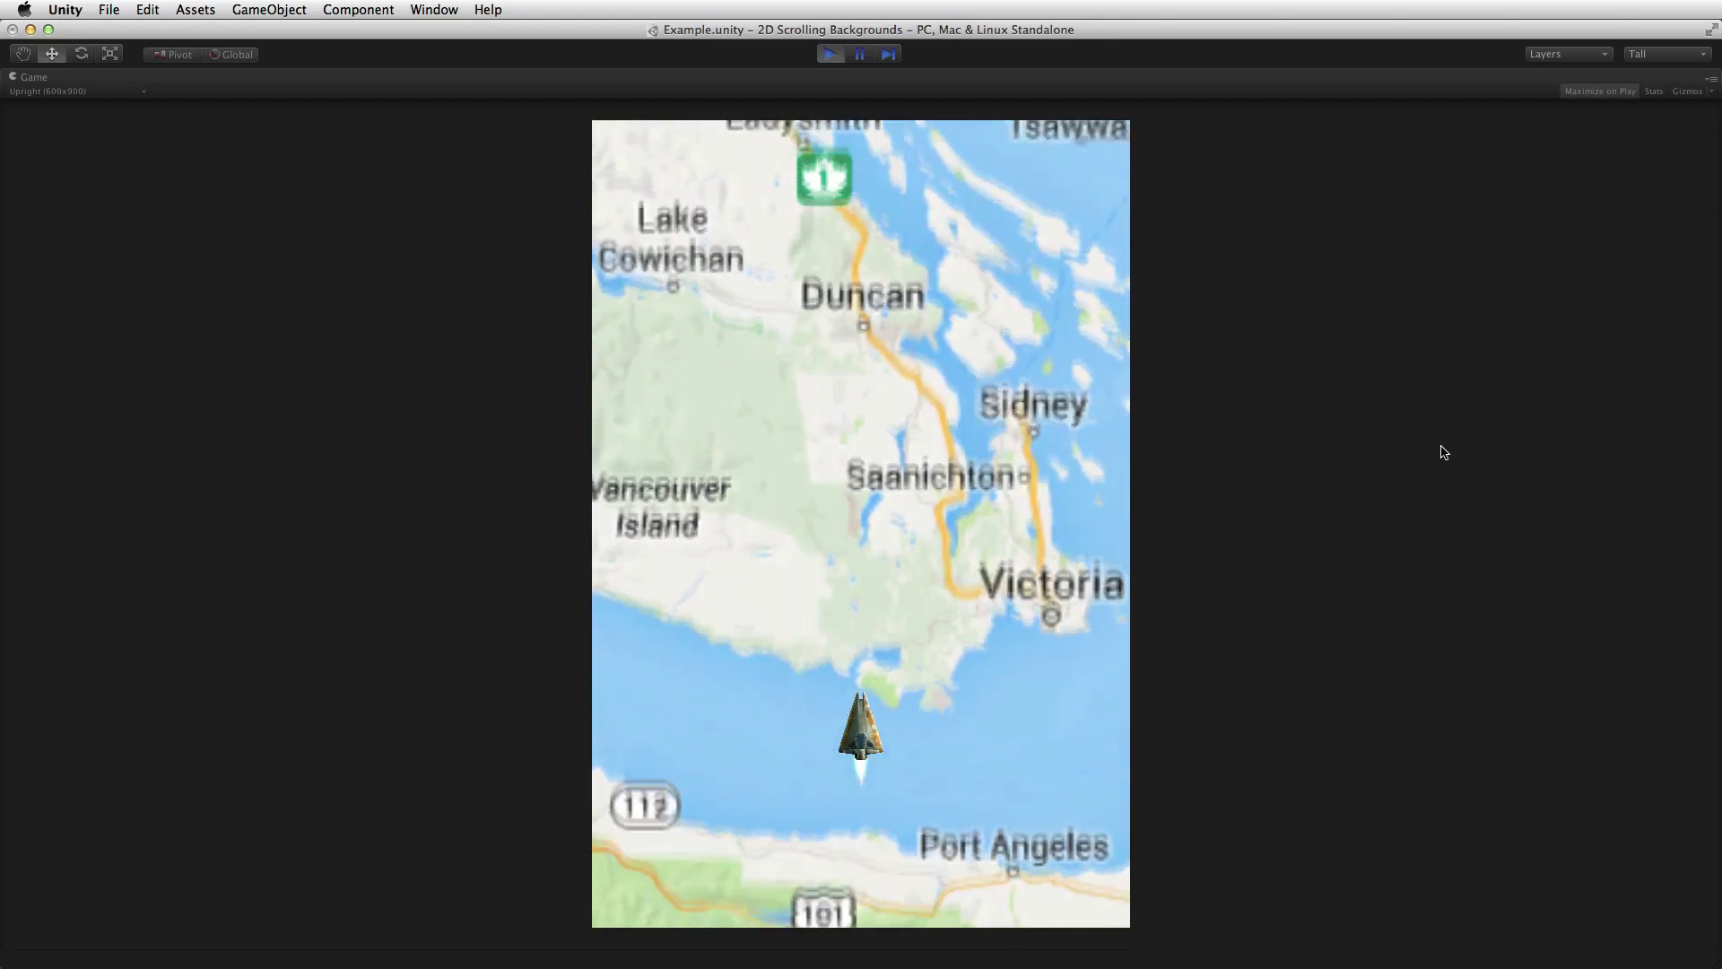
key(super+p)
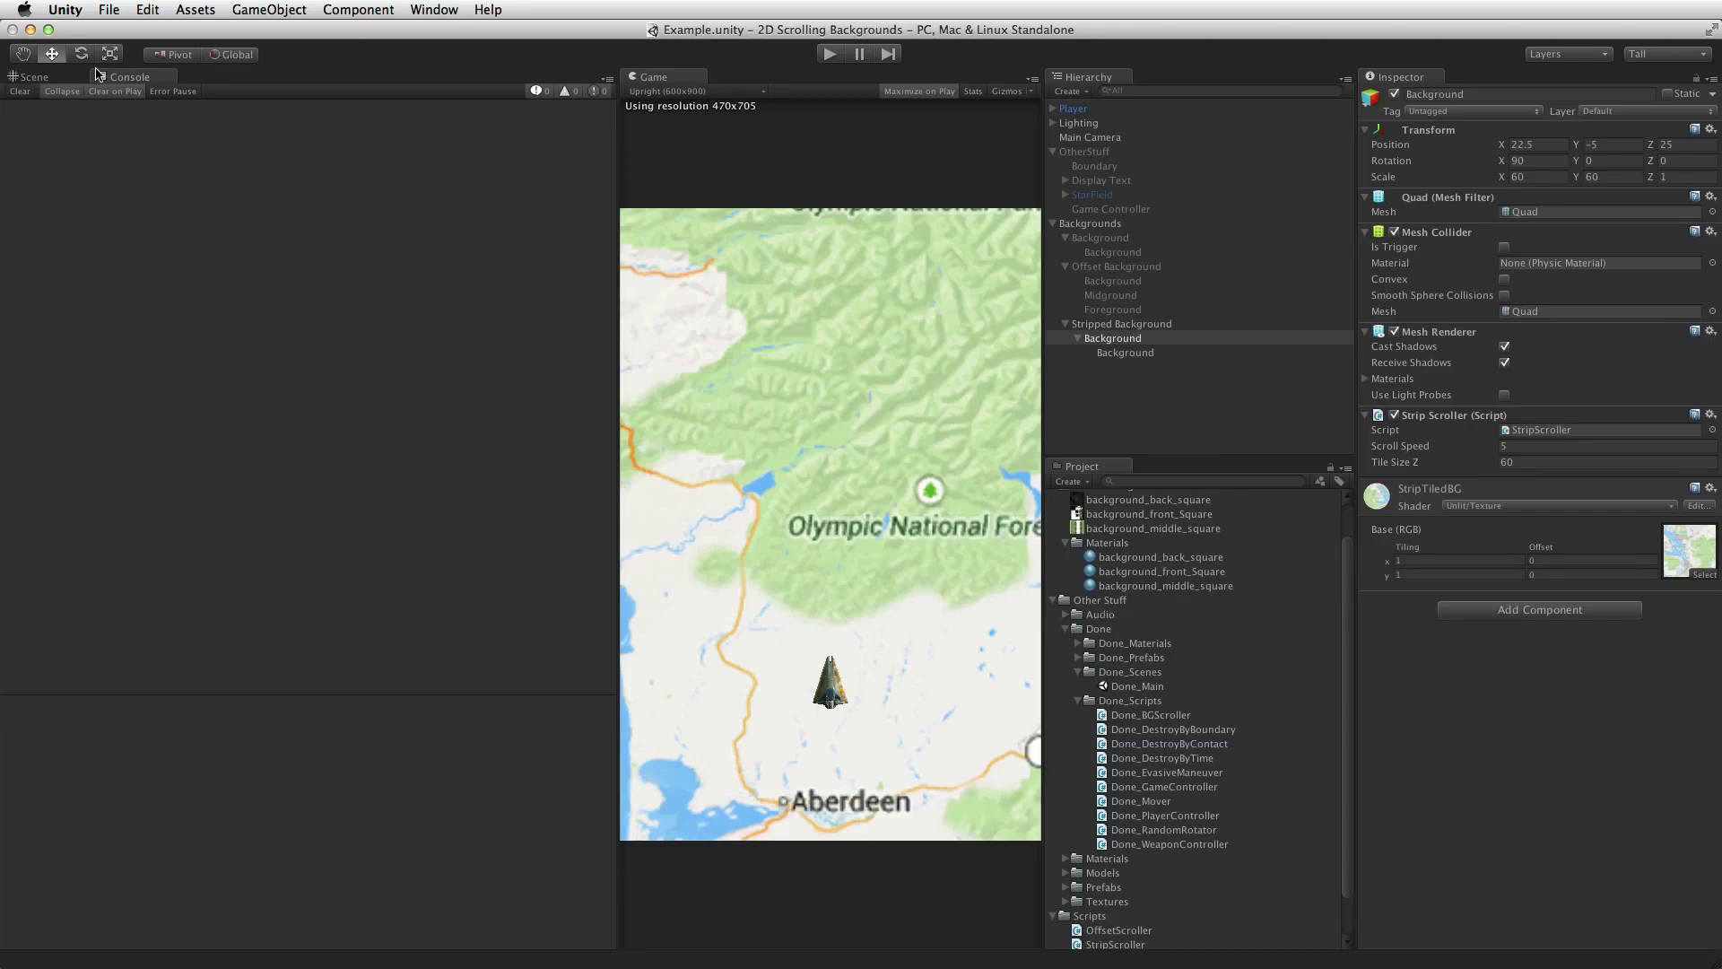
- Check the StripScroller script, return to Unity, show the Scene view beside the Game view, and start a test run
key(super+Tab)
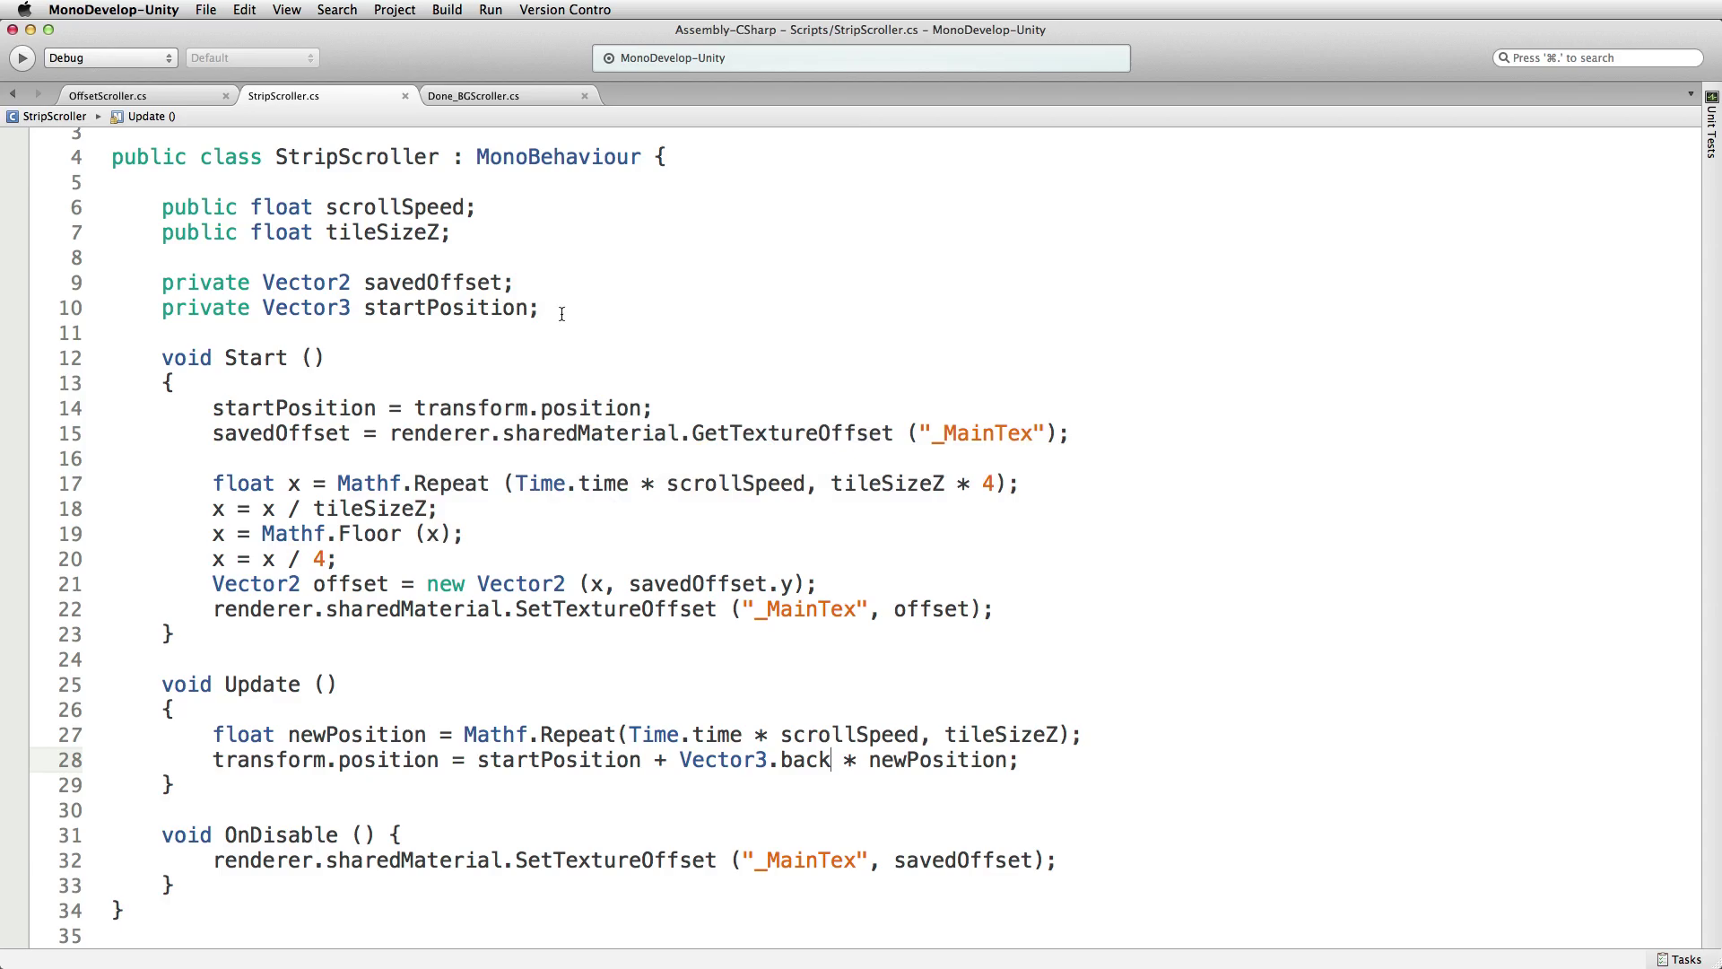
key(super+Tab)
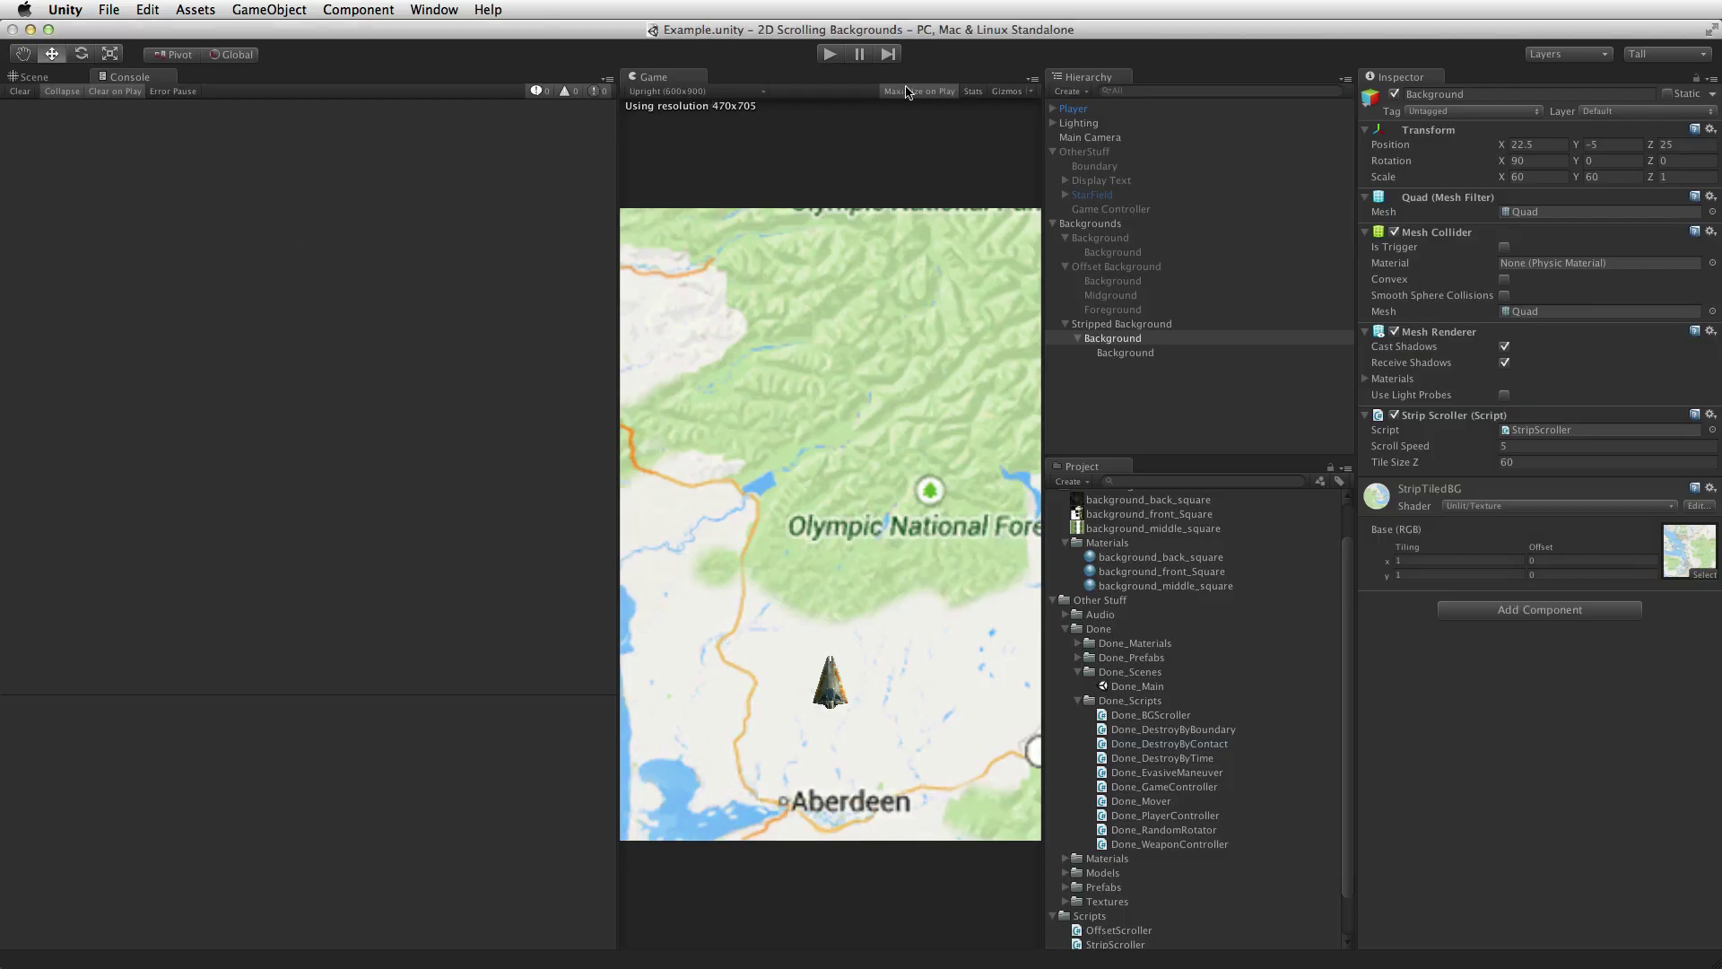
click(65, 76)
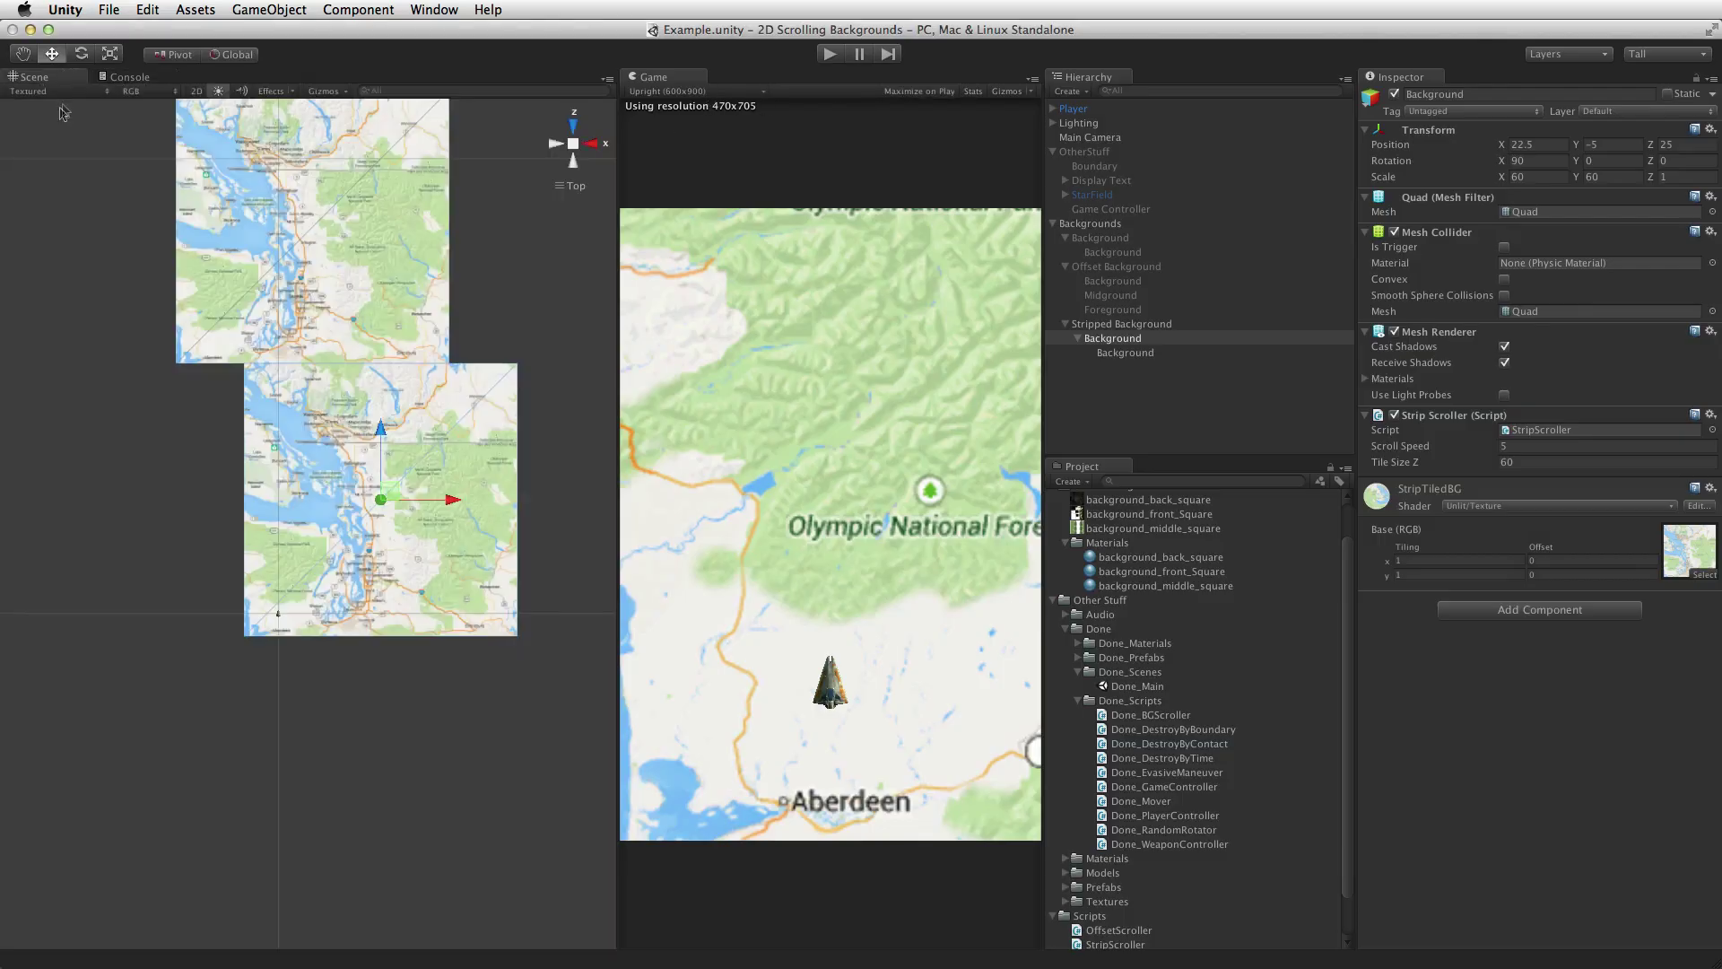
click(830, 55)
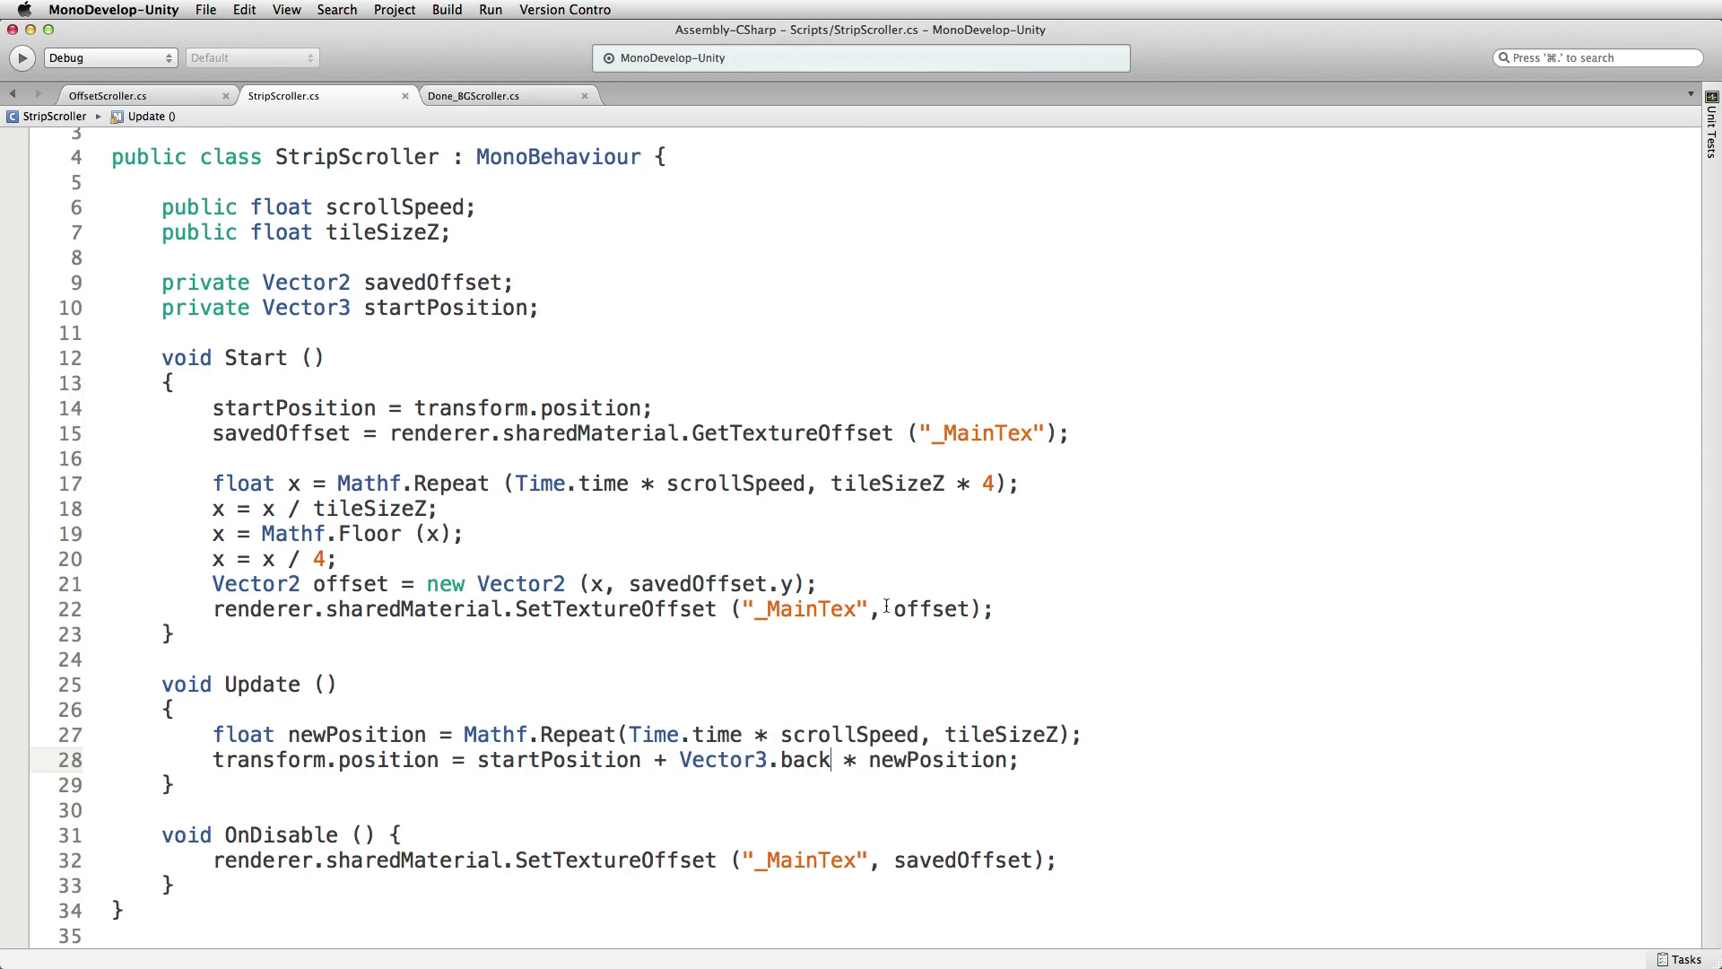
- In MonoDevelop, copy the six texture-offset lines, from float x to SetTextureOffset, and remove them and the blank line from StripScroller's Start function
key(Up)
key(Up)
key(Up)
key(Up)
key(Up)
key(Up)
key(Up)
key(Up)
key(Up)
key(Up)
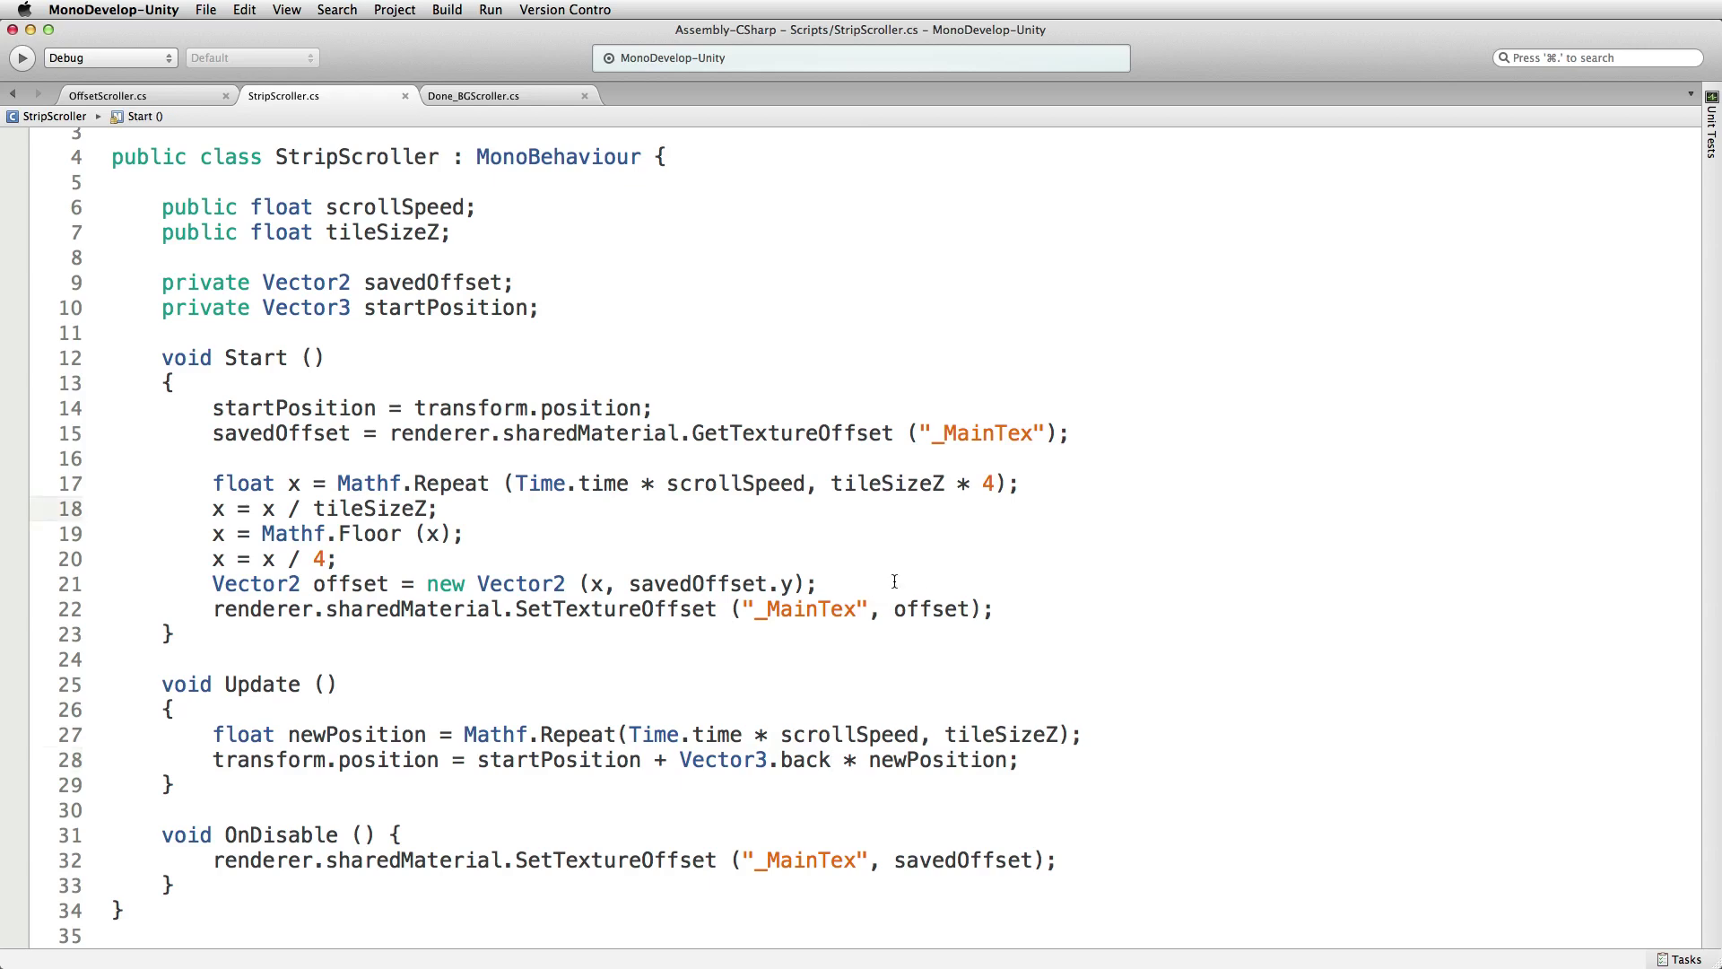
drag(213, 484, 1064, 610)
key(super+c)
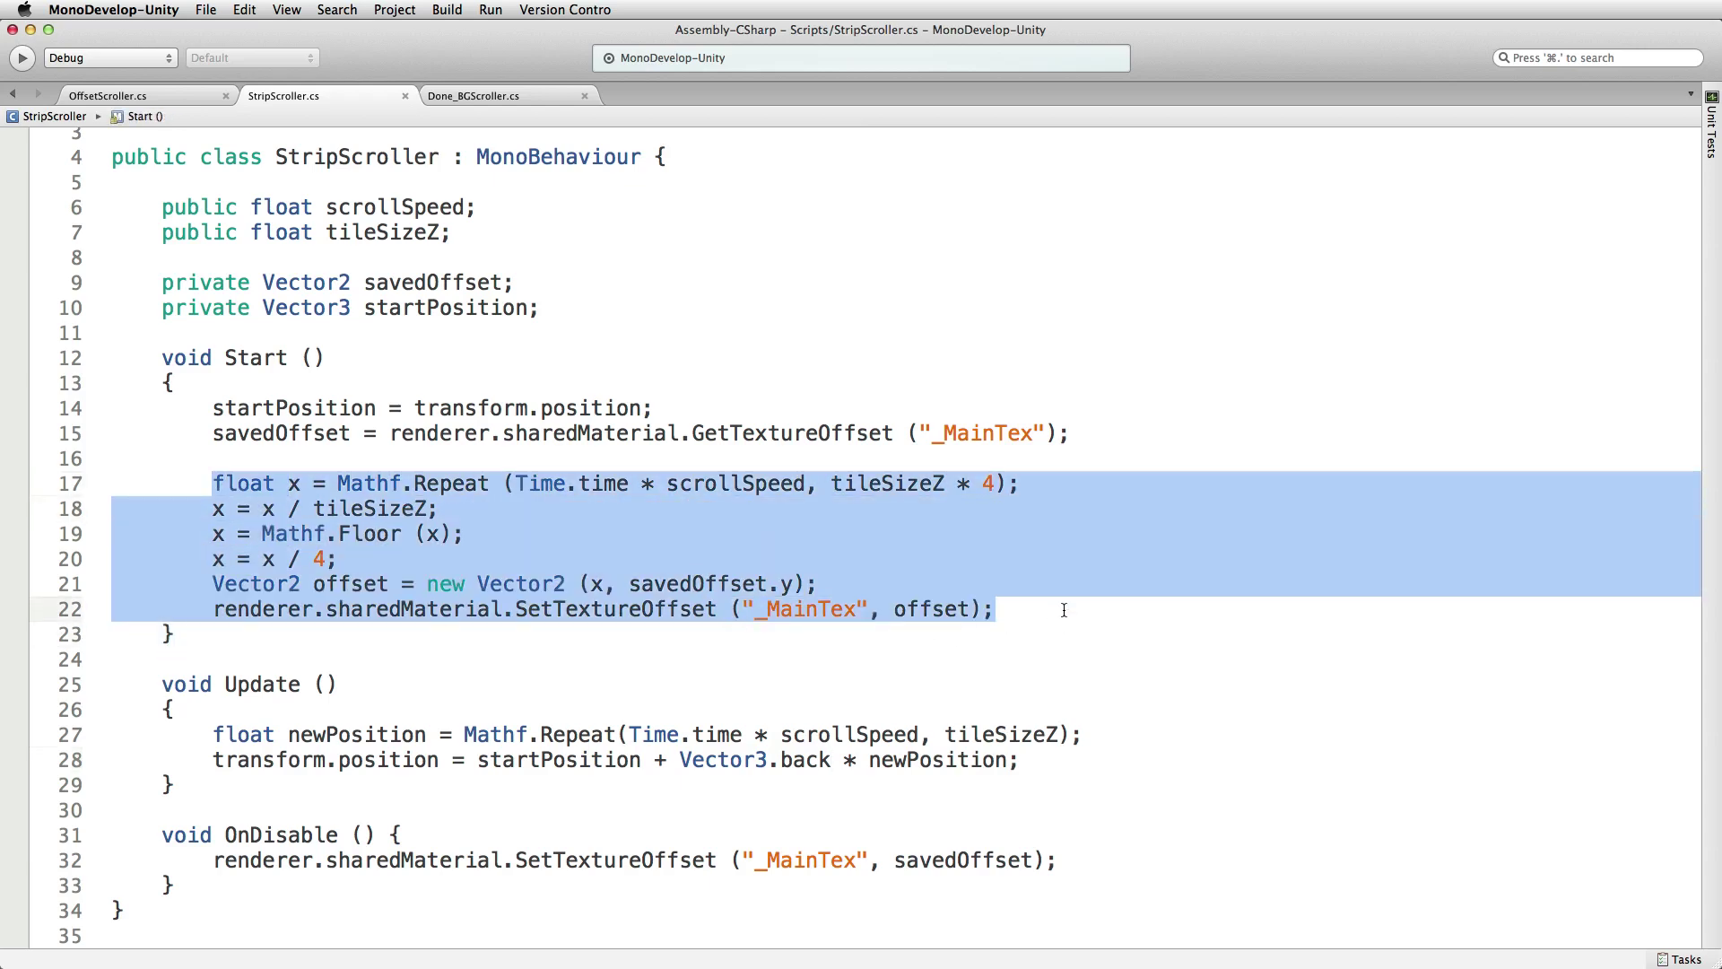
key(BackSpace)
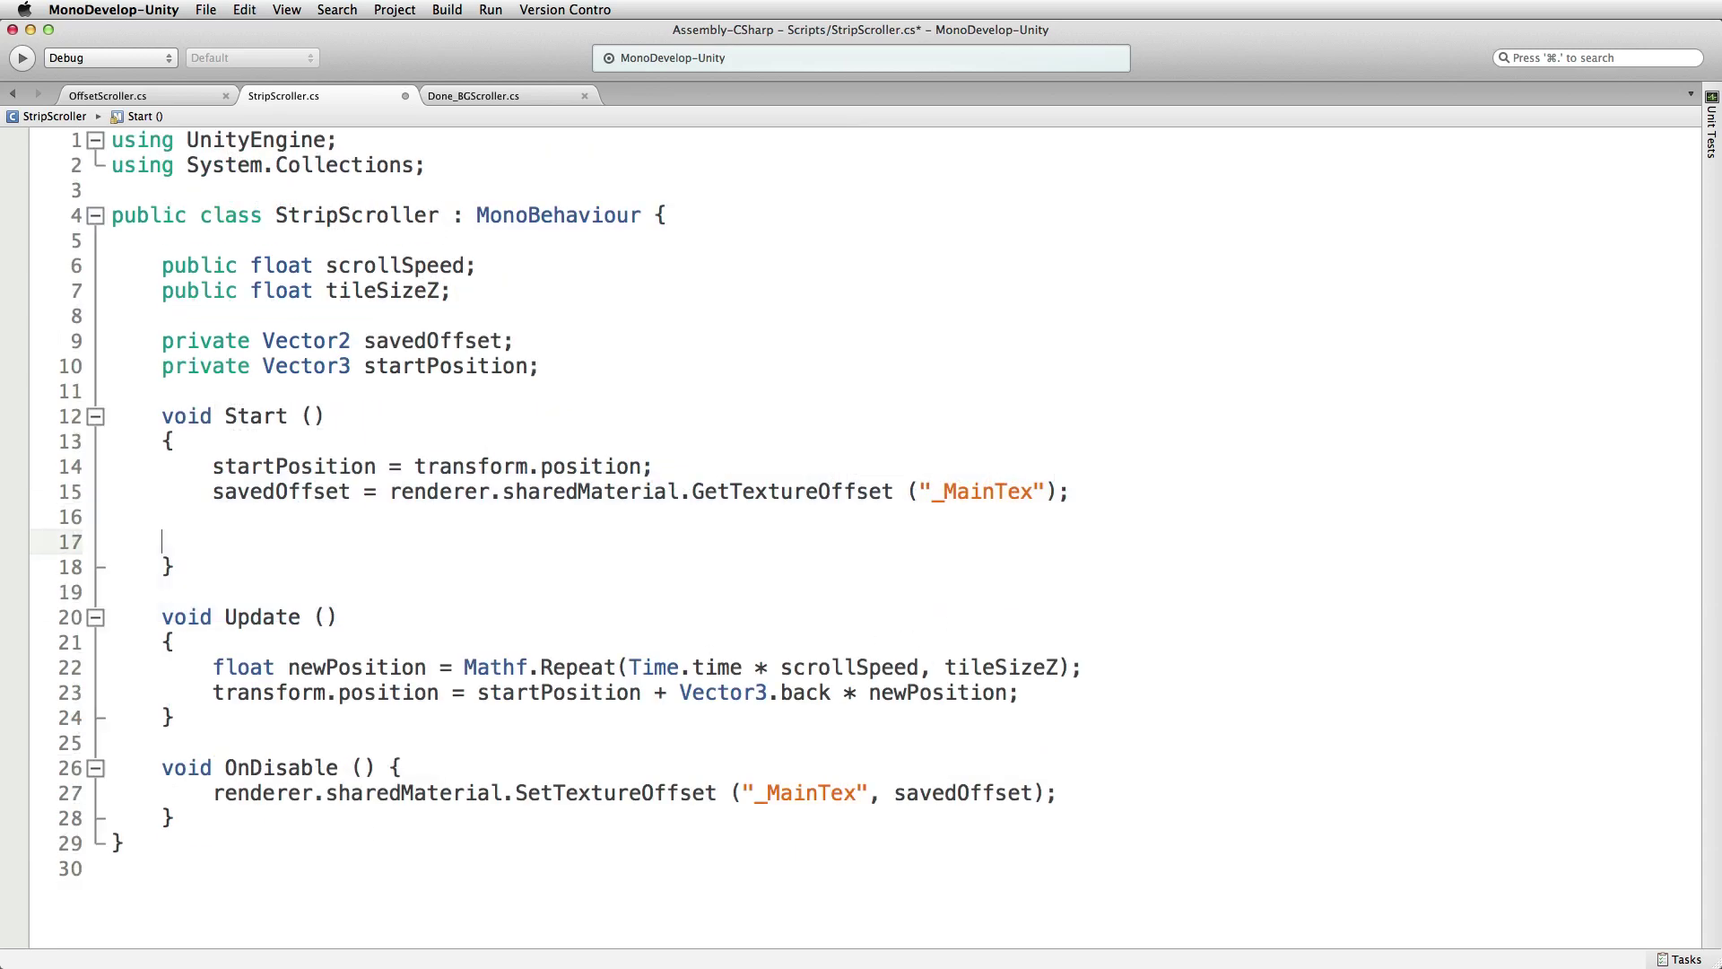
key(BackSpace)
key(BackSpace)
key(BackSpace)
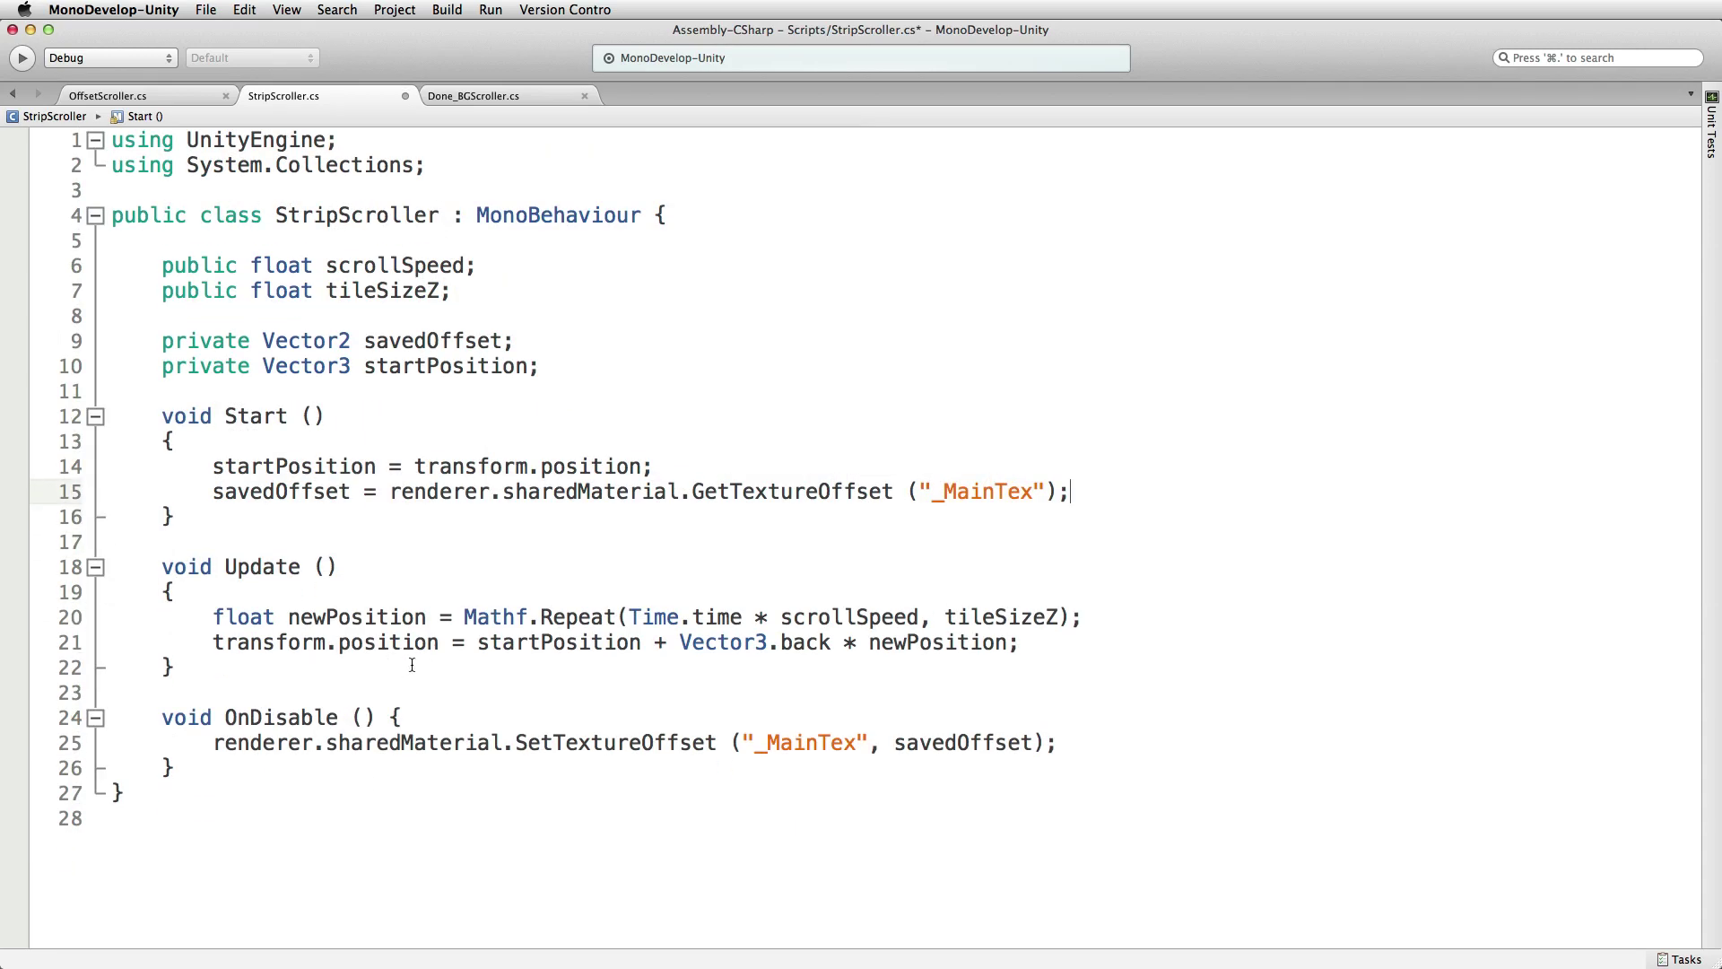
- Paste the copied texture-offset lines at the beginning of StripScroller's Update function, save the script, and return to Unity
click(334, 590)
key(super+v)
click(173, 591)
key(Return)
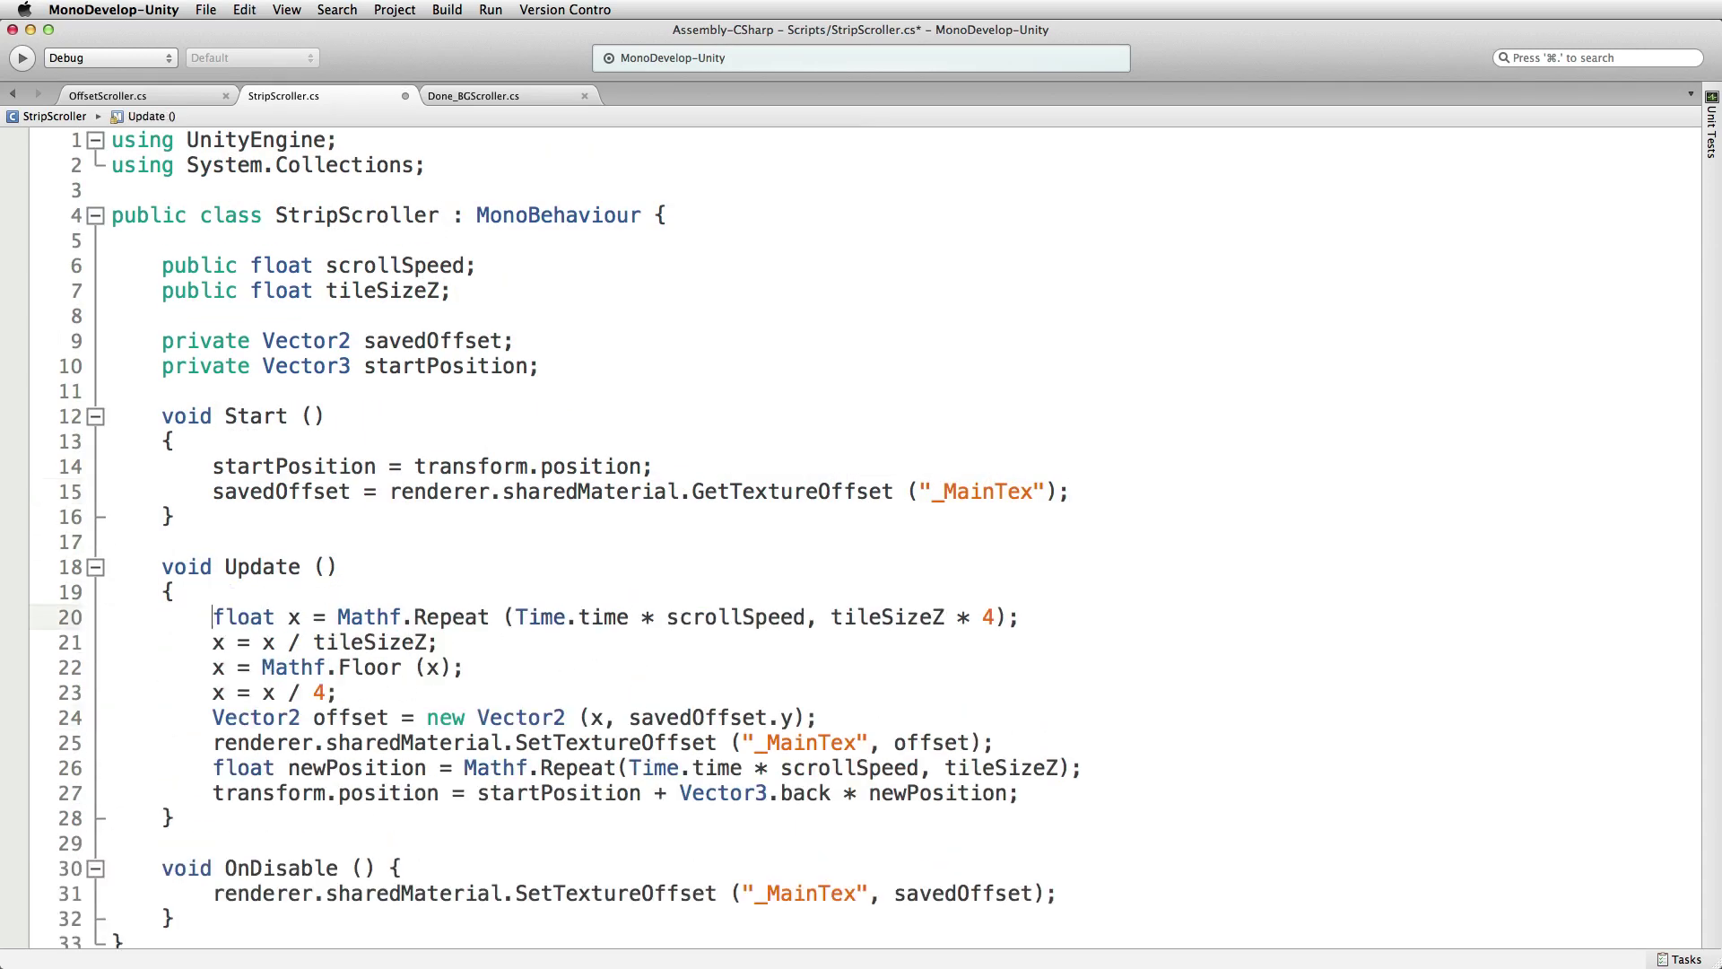
key(Down)
key(Down)
key(Down)
key(Down)
key(End)
key(super+s)
key(super+Tab)
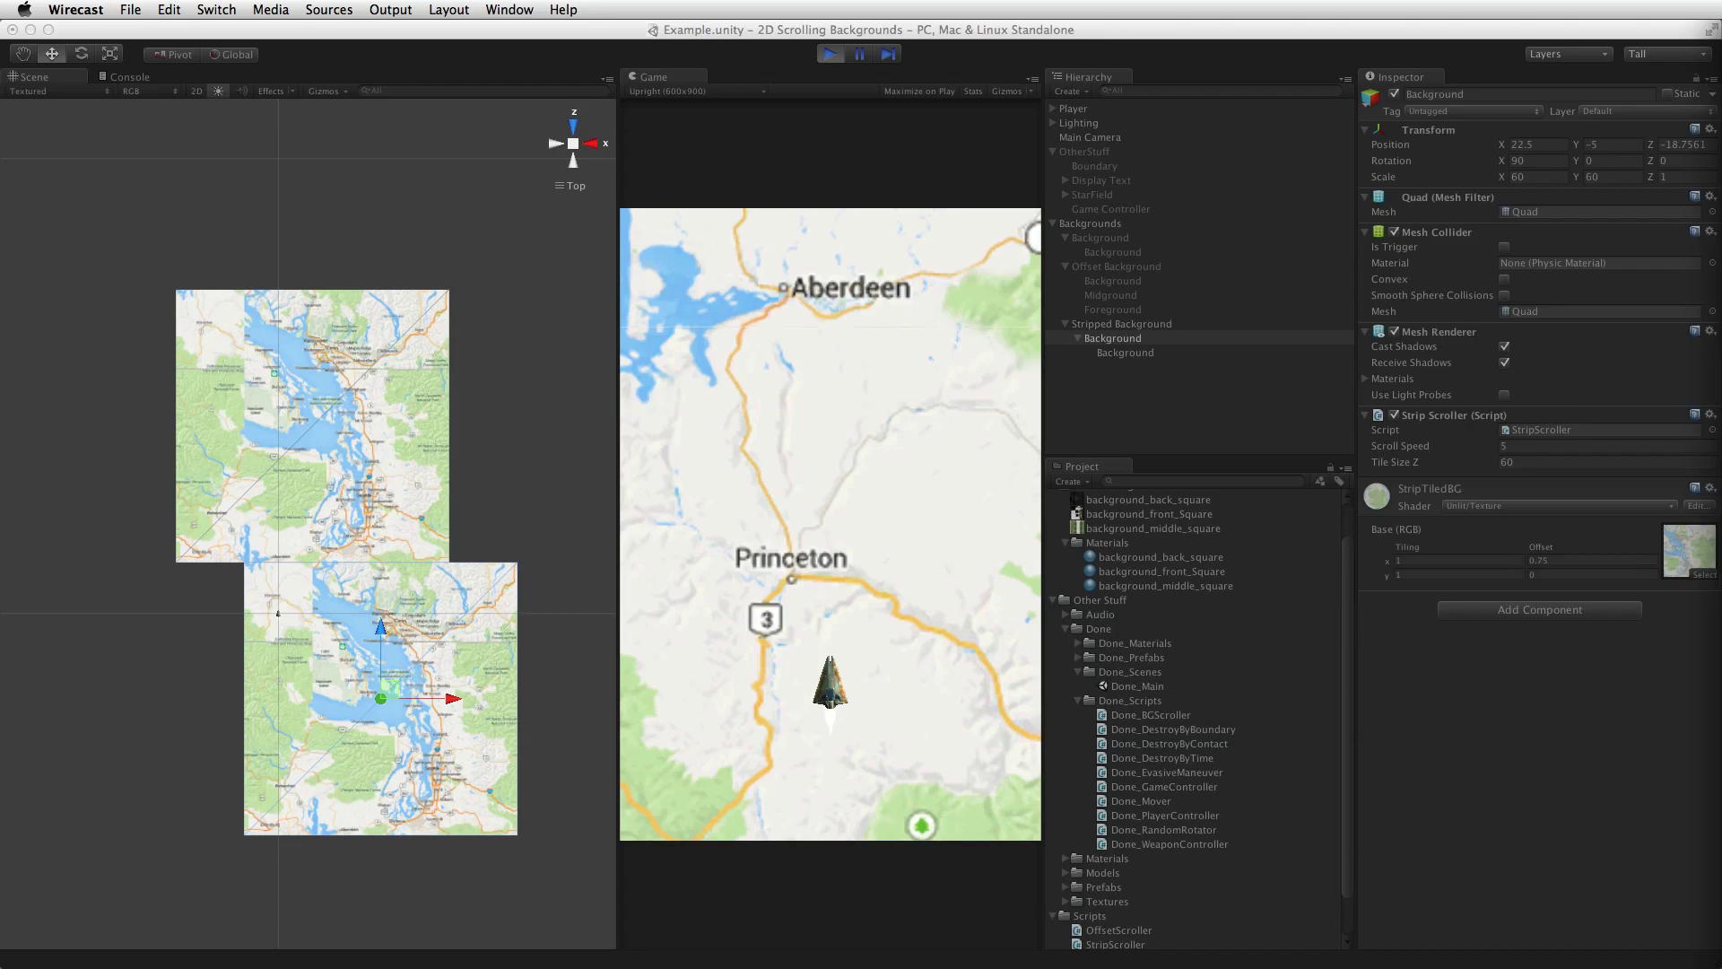
- Review the whole StripScroller script in MonoDevelop at a smaller text size, return to Unity, and stop the test run
key(super+Tab)
key(super+Tab)
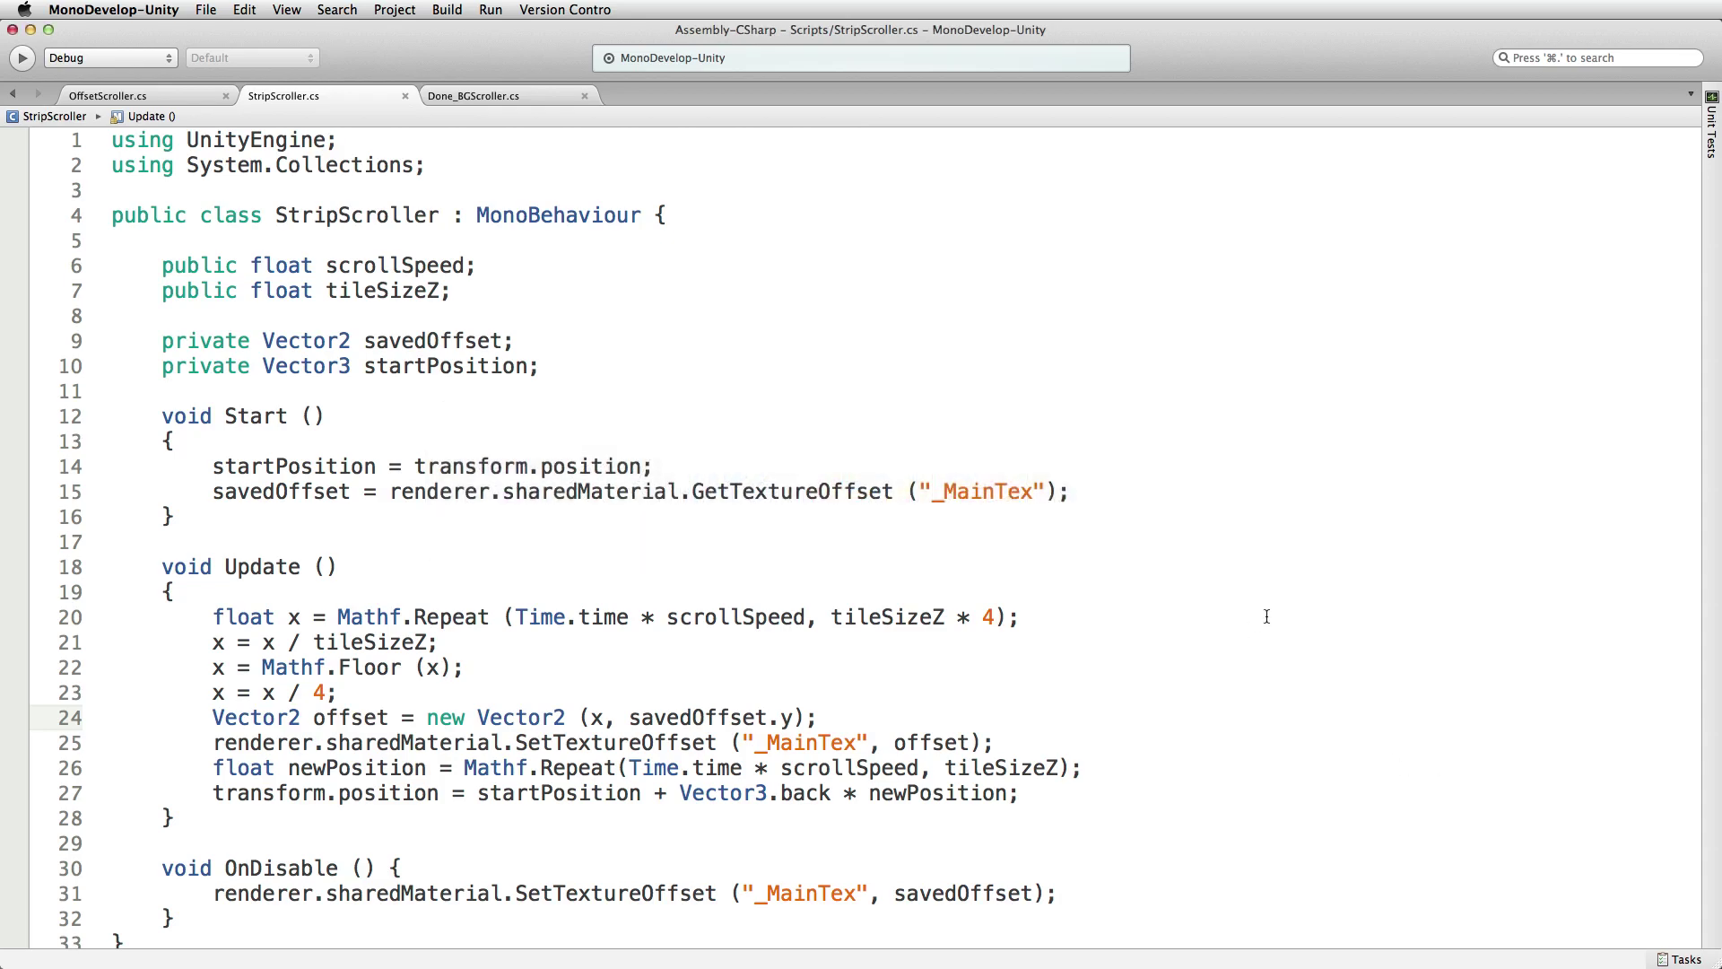
key(super+minus)
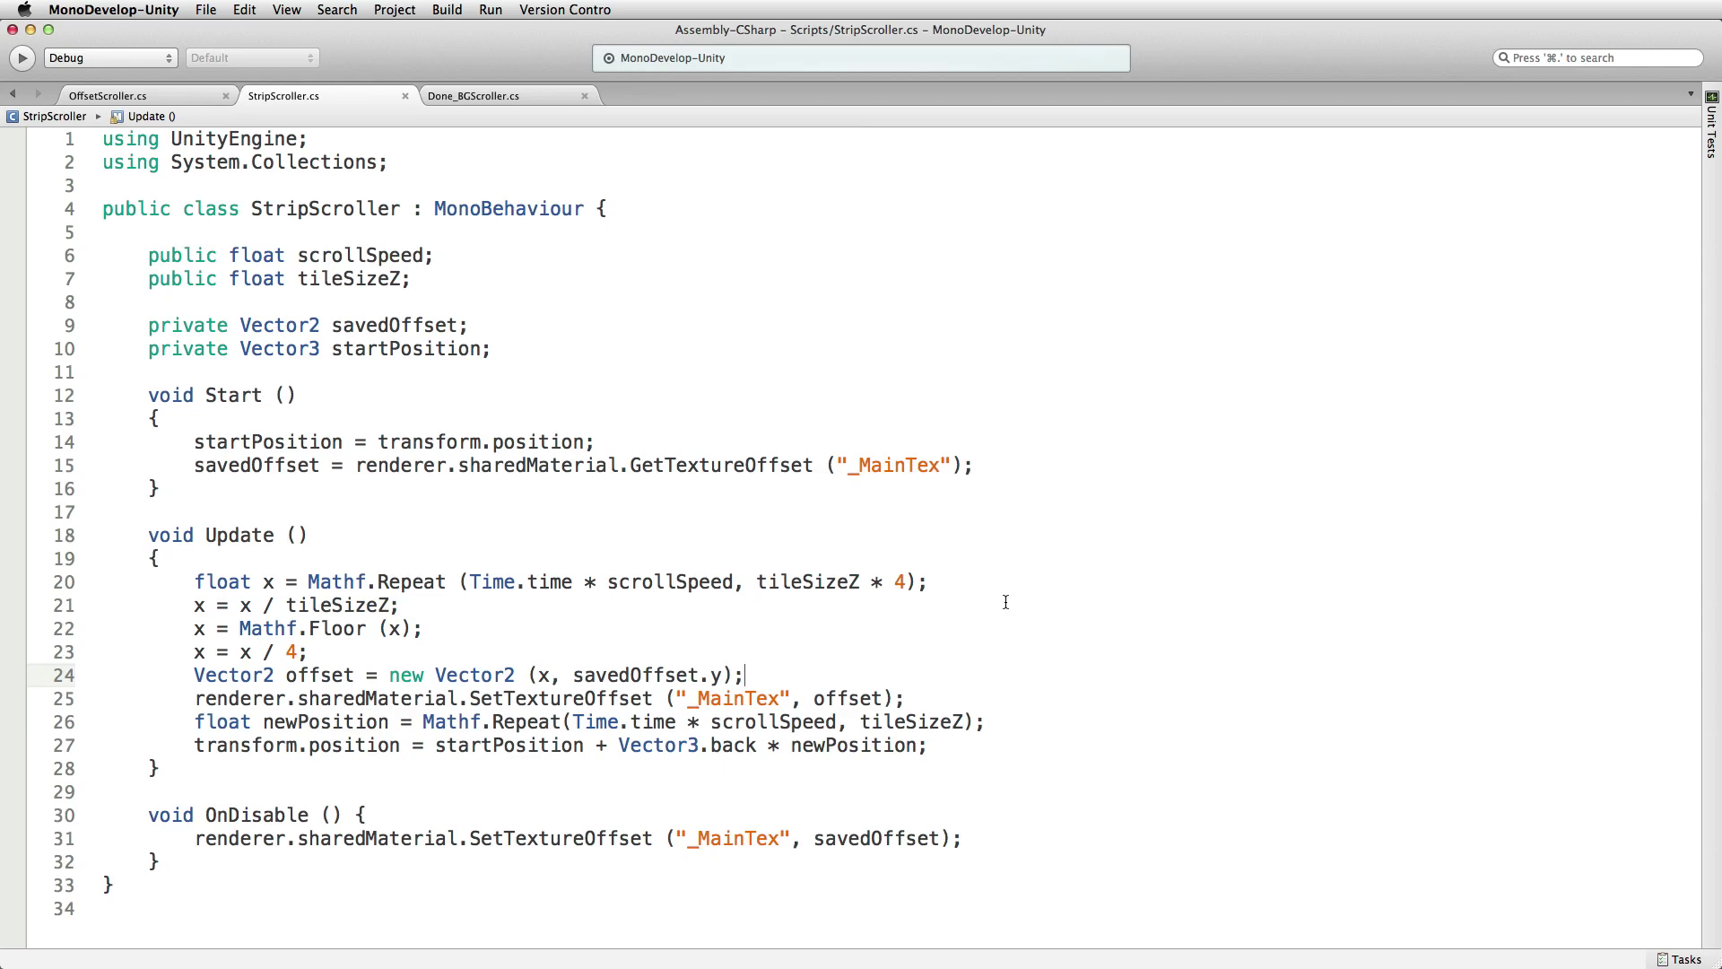
key(super+Tab)
key(super+Tab)
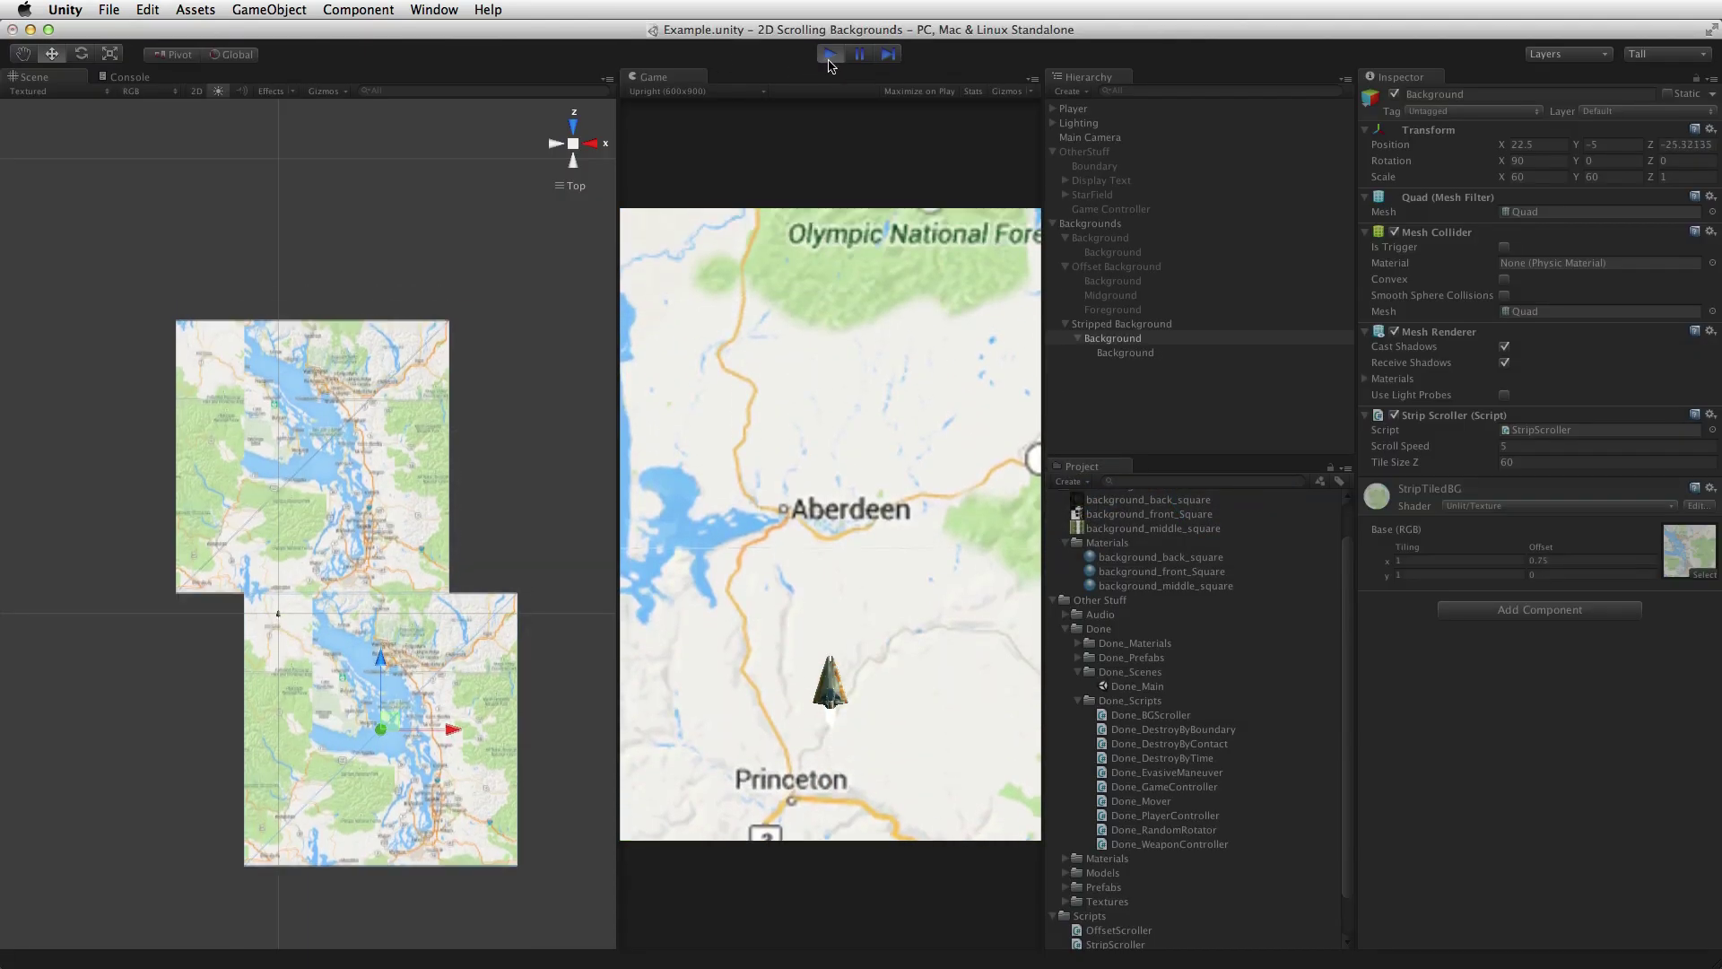
key(super+p)
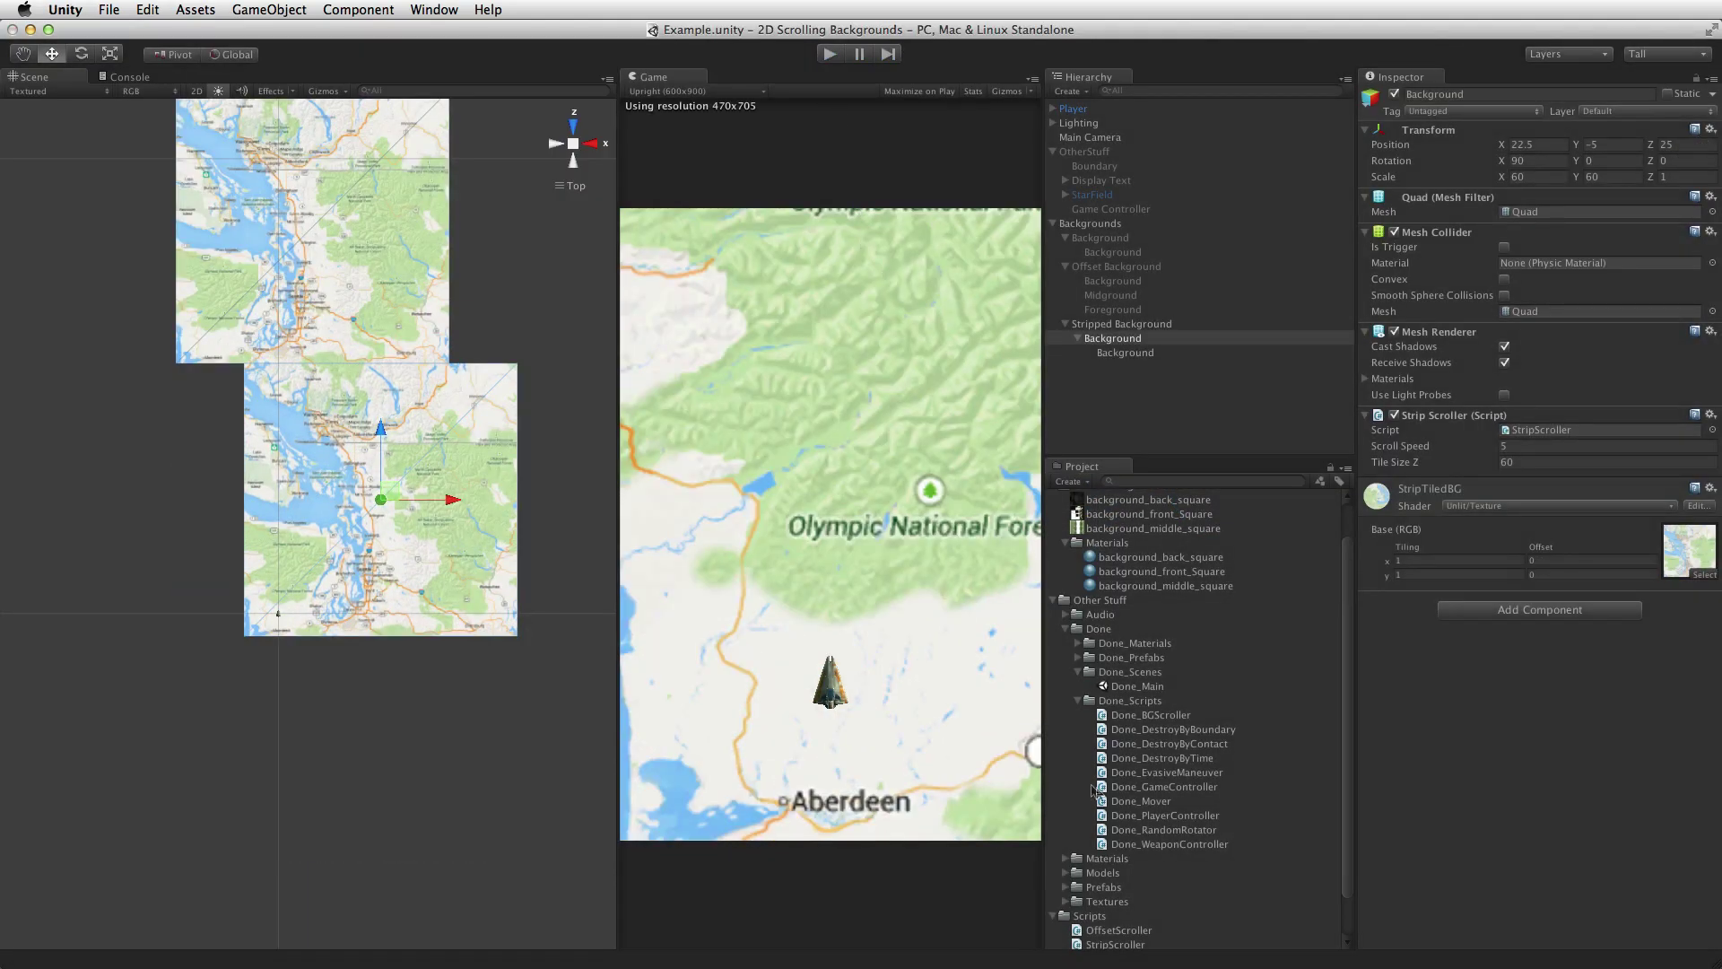
- Collapse the Offset Backgrounds folder, open the Done_Main scene from the Done_Scenes folder, and widen the Game view
click(1056, 601)
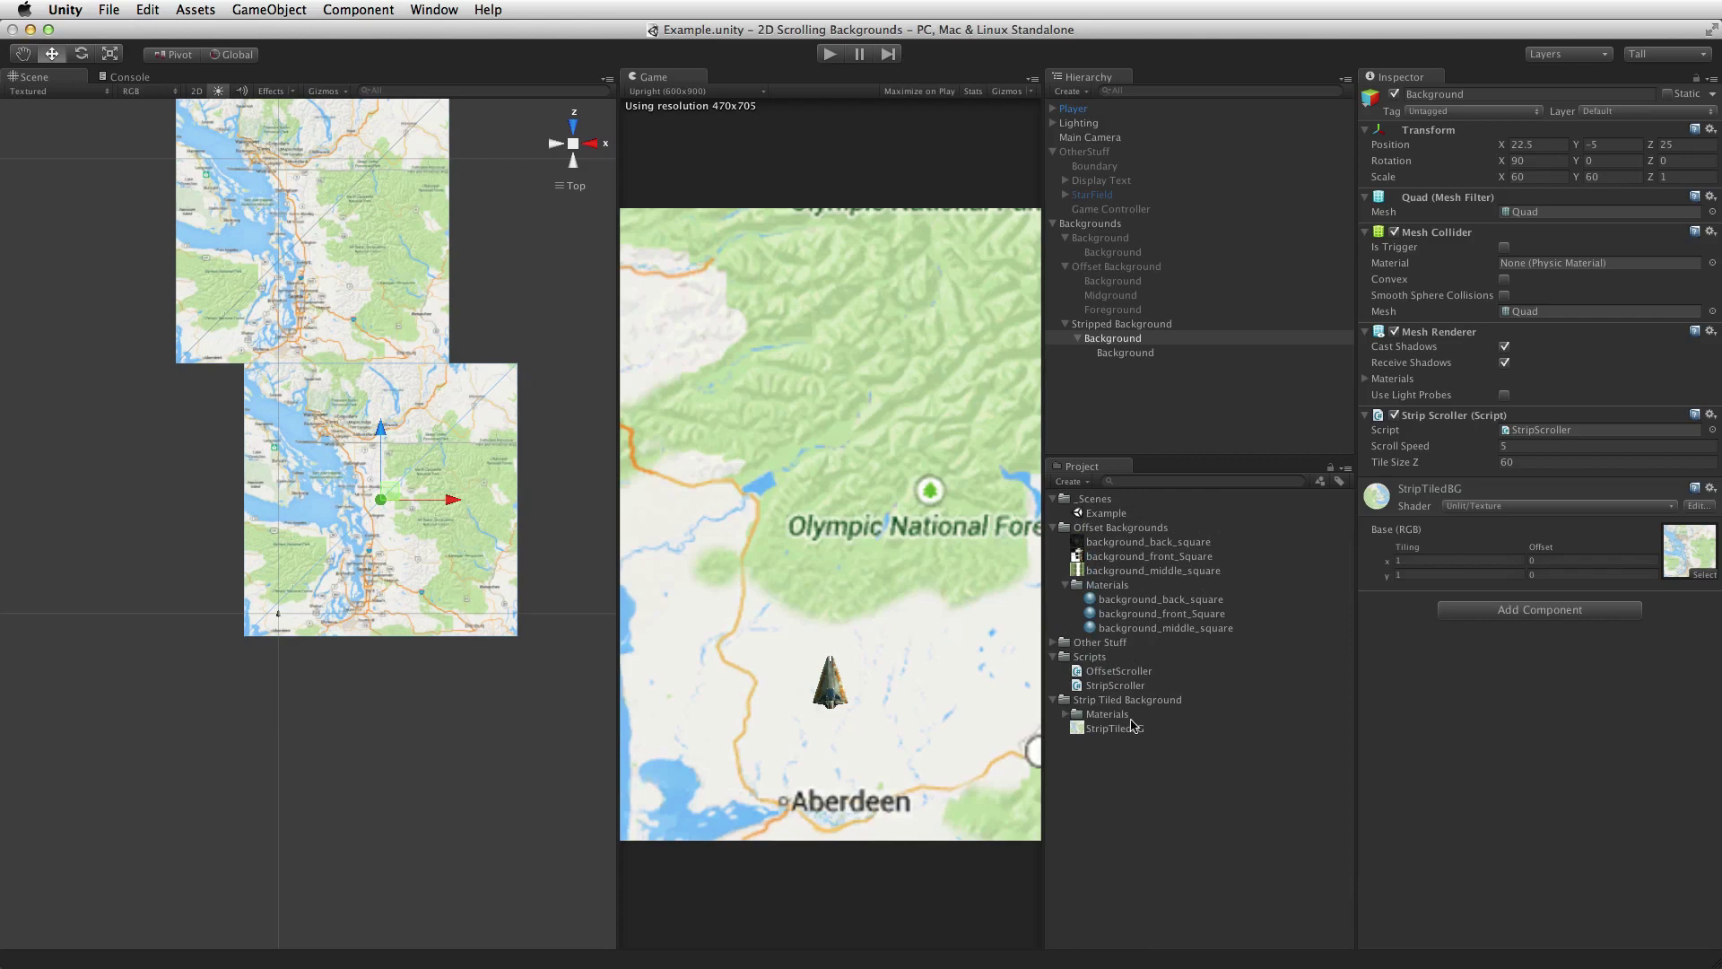
click(1055, 529)
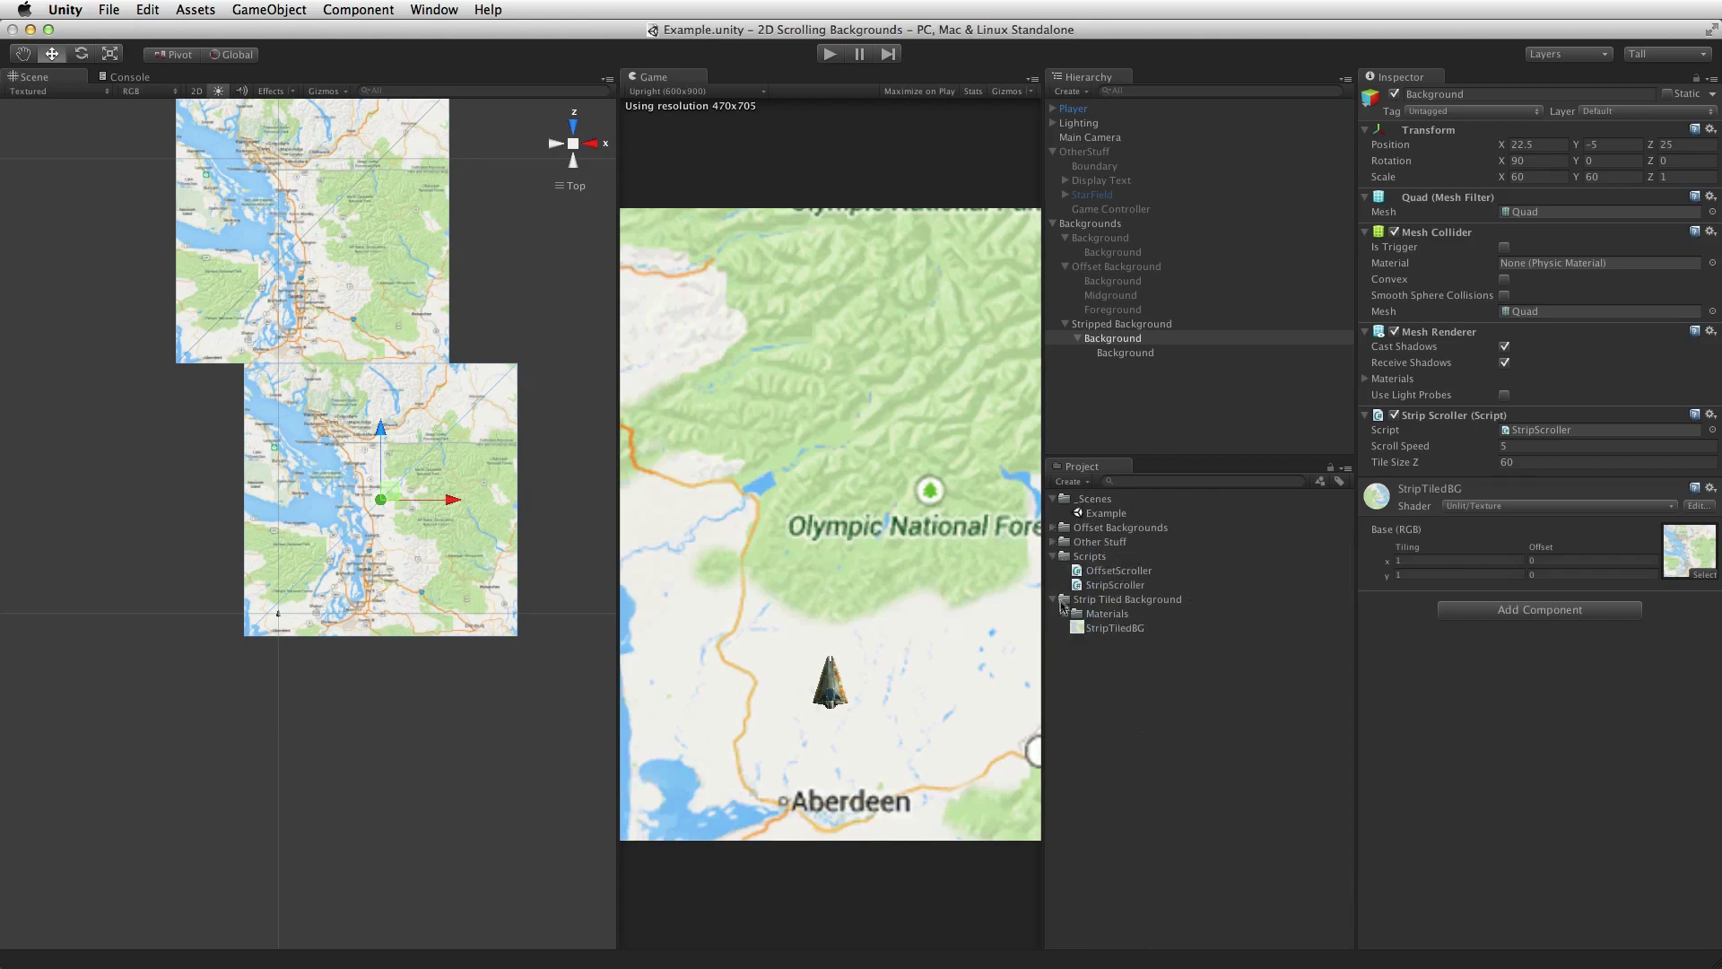
click(1054, 543)
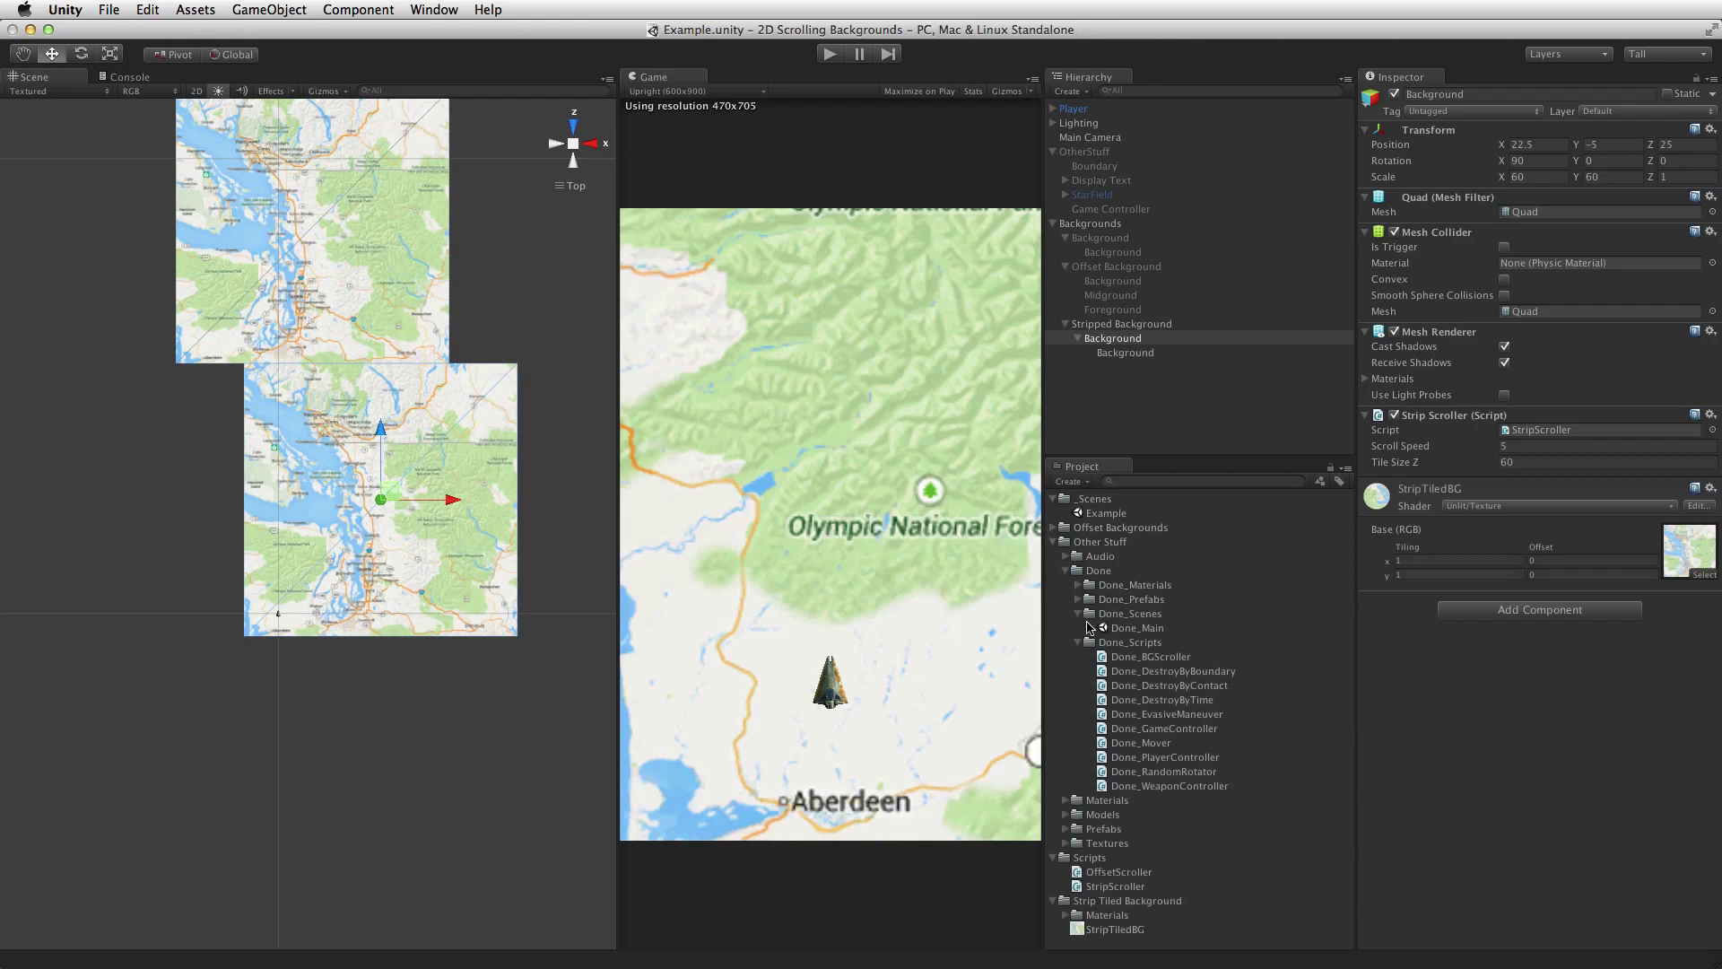
double_click(1115, 628)
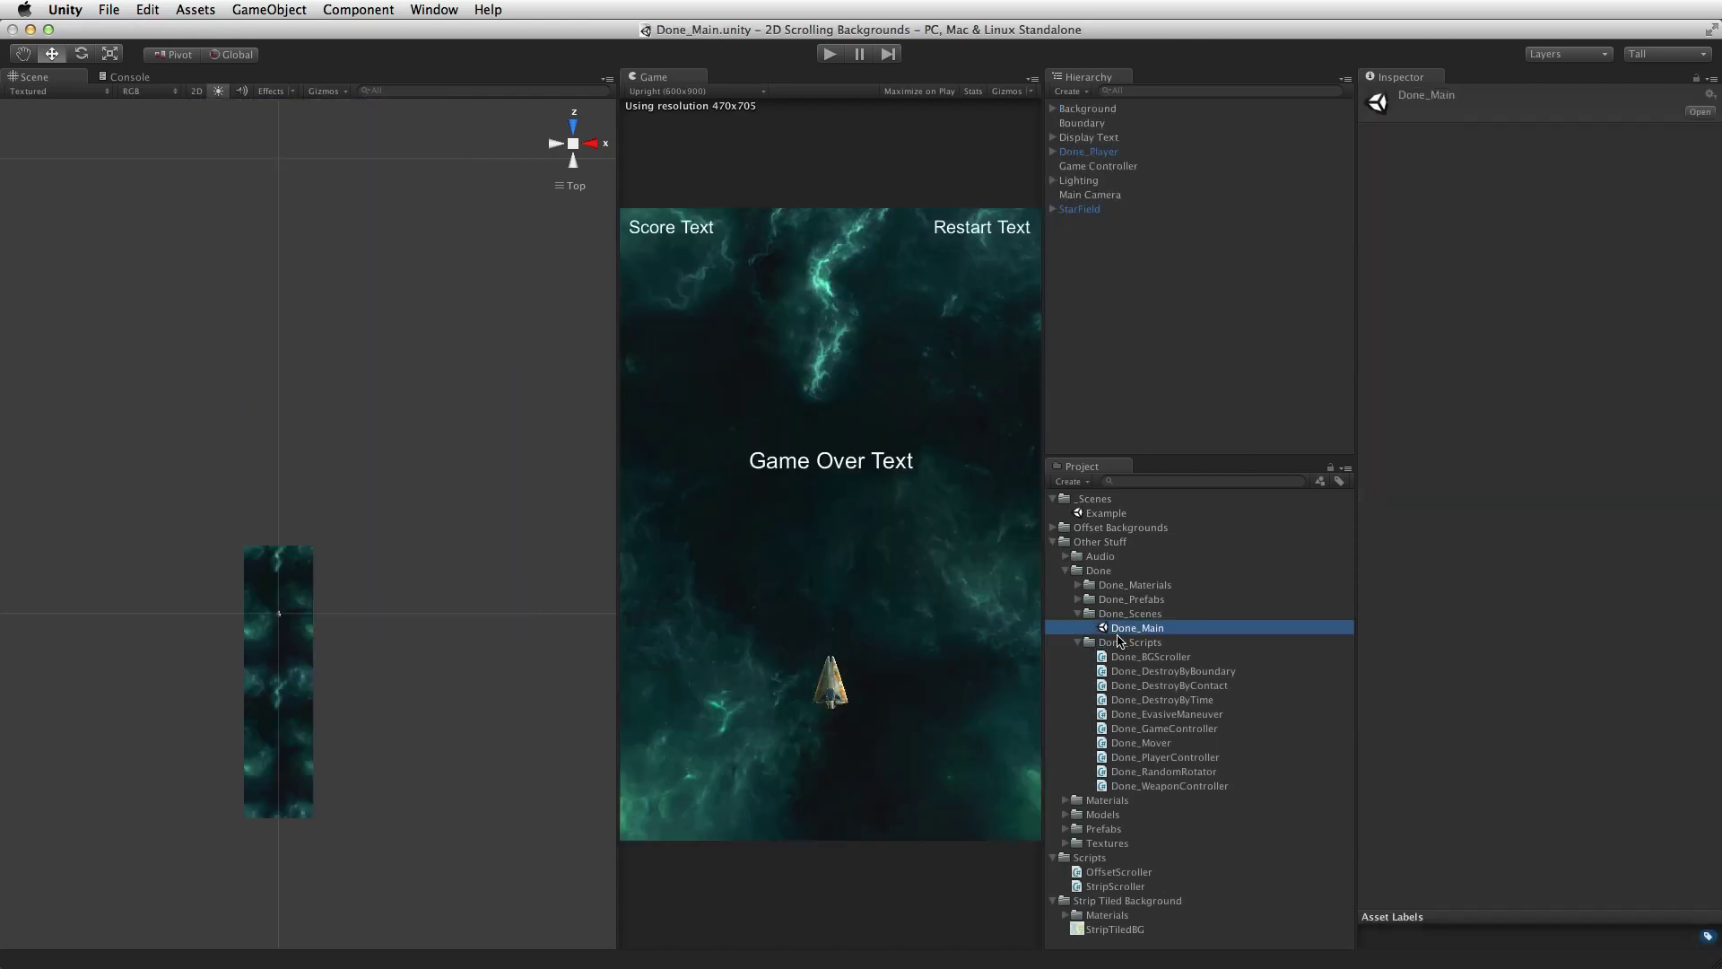
drag(615, 492, 502, 492)
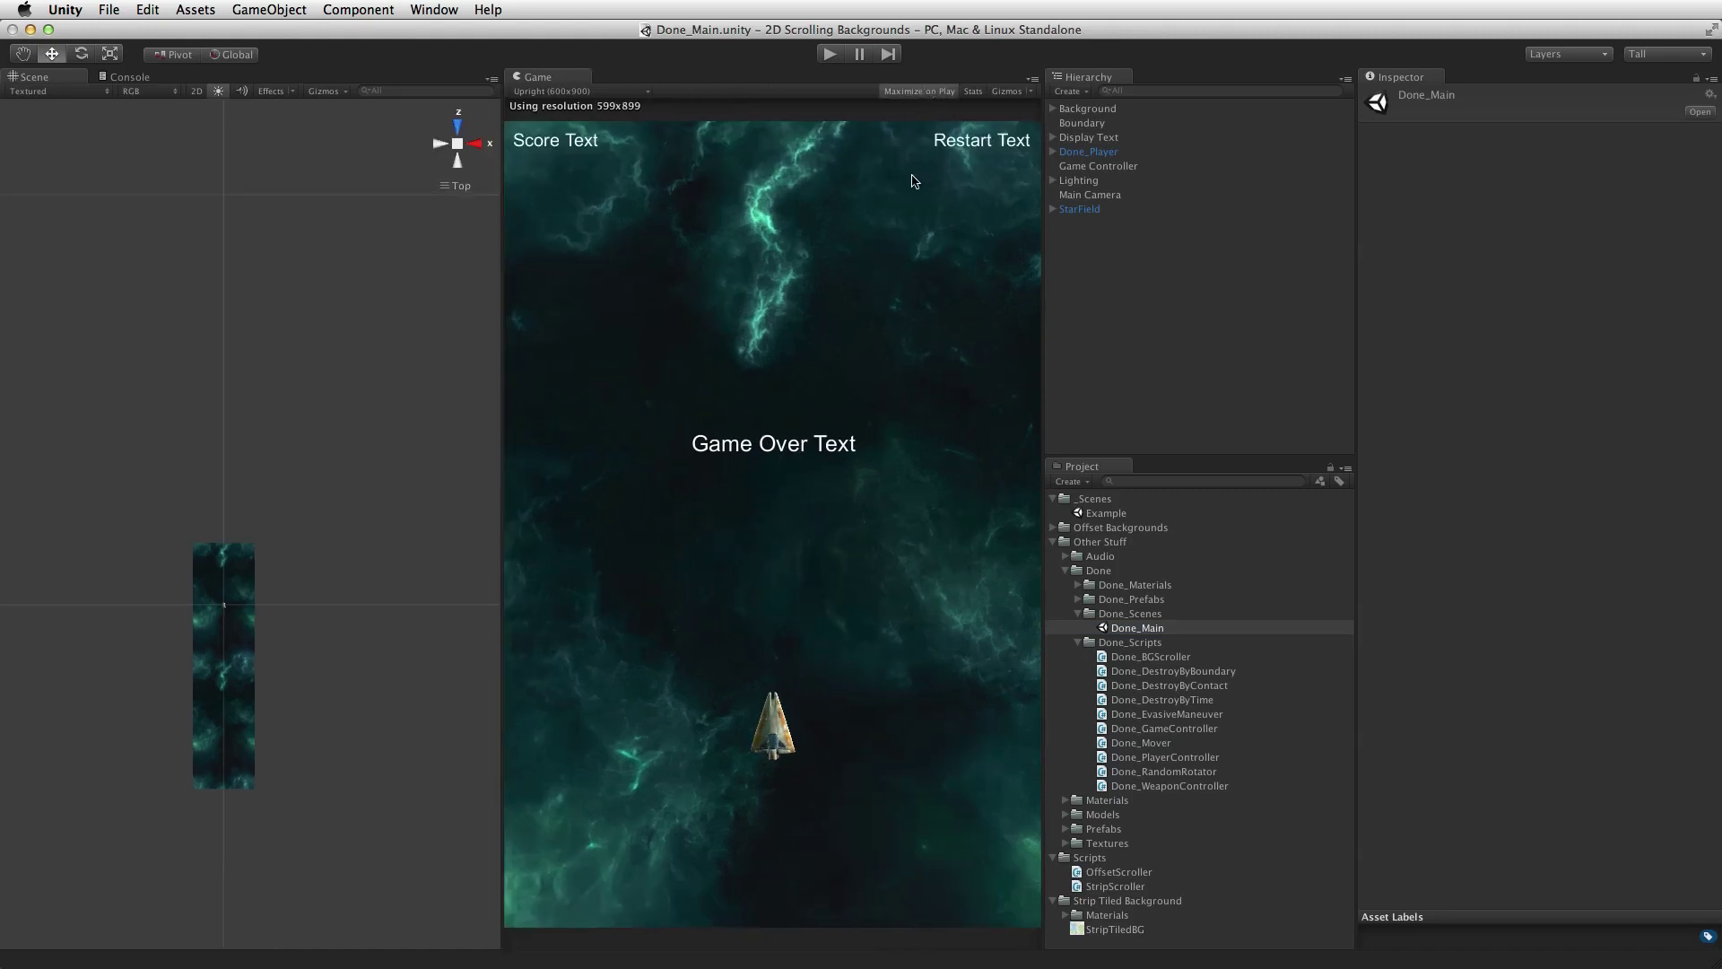
- Test-play the Done_Main scene, steering the ship and shooting at asteroids, and stop the run
key(super+p)
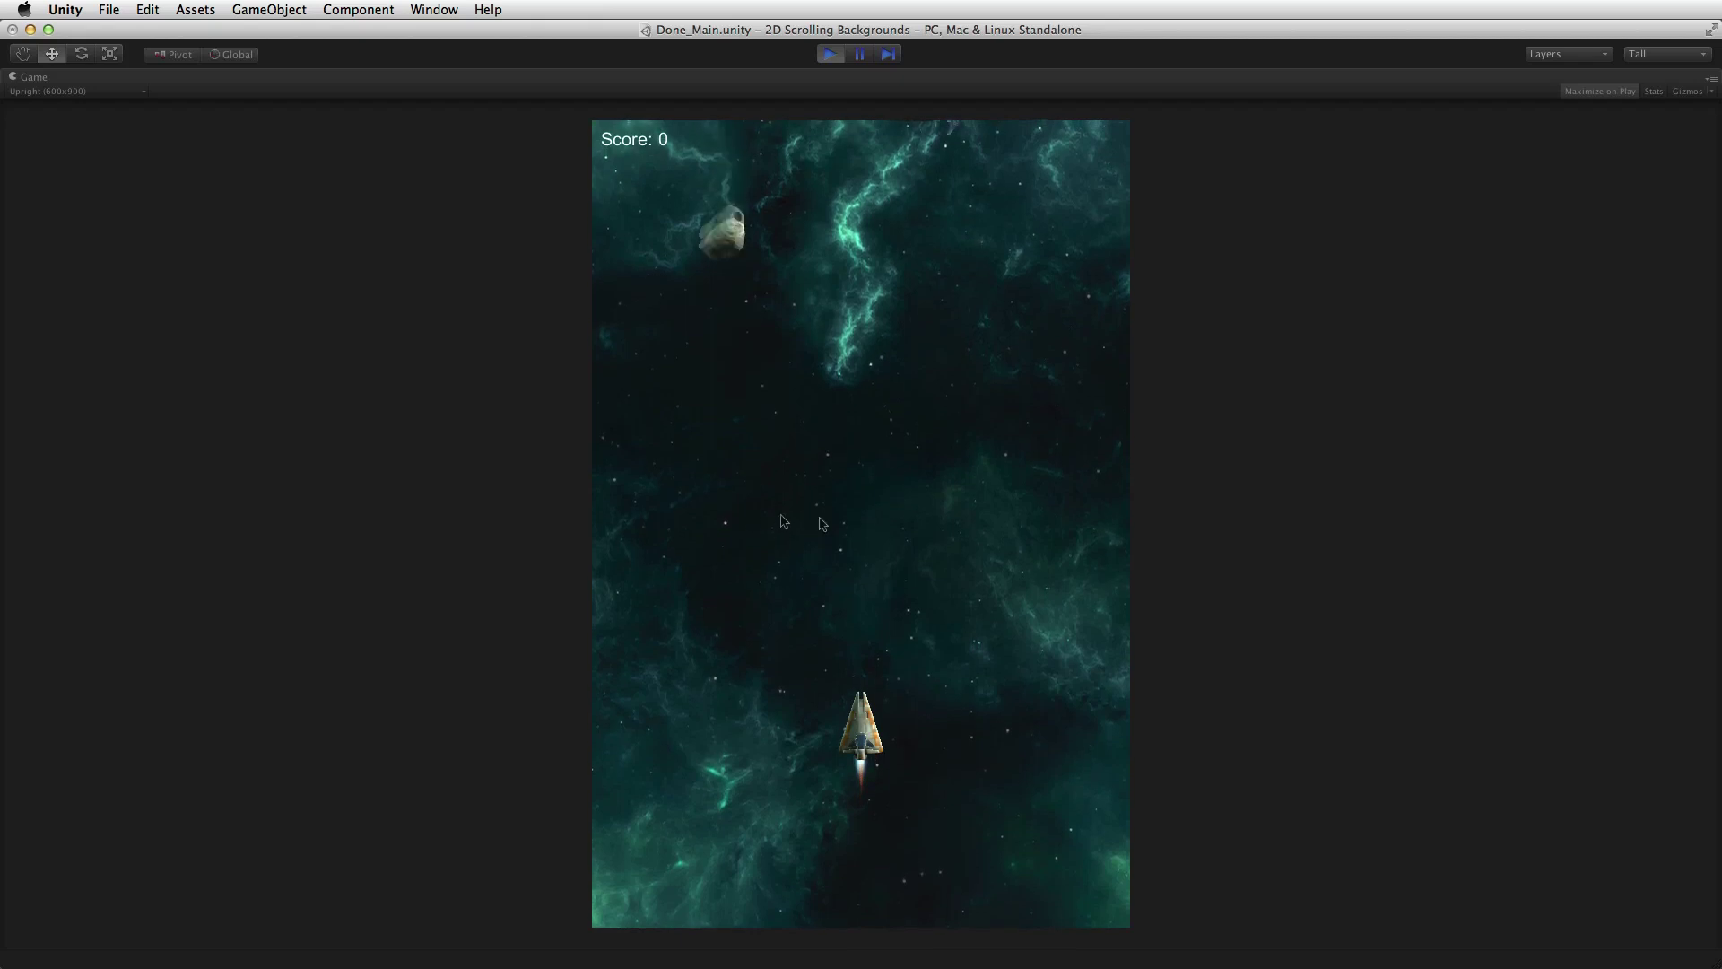
key(Right)
click(971, 548)
key(Left)
click(960, 546)
click(952, 544)
key(Right)
click(958, 541)
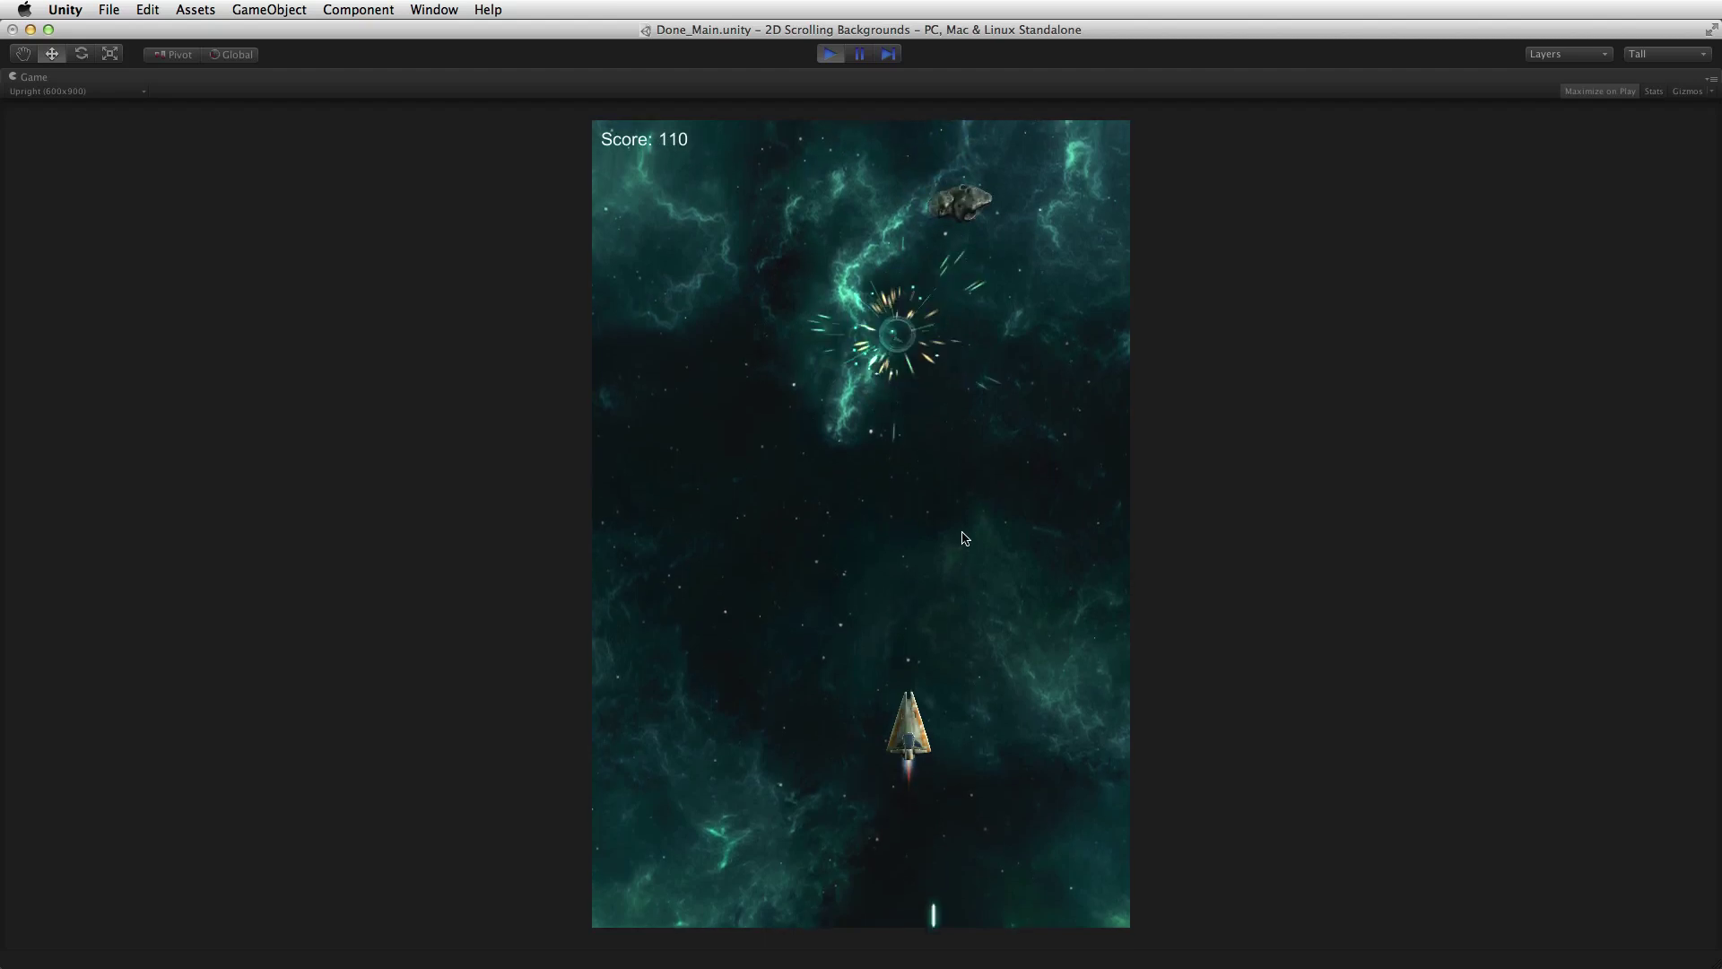
key(Right)
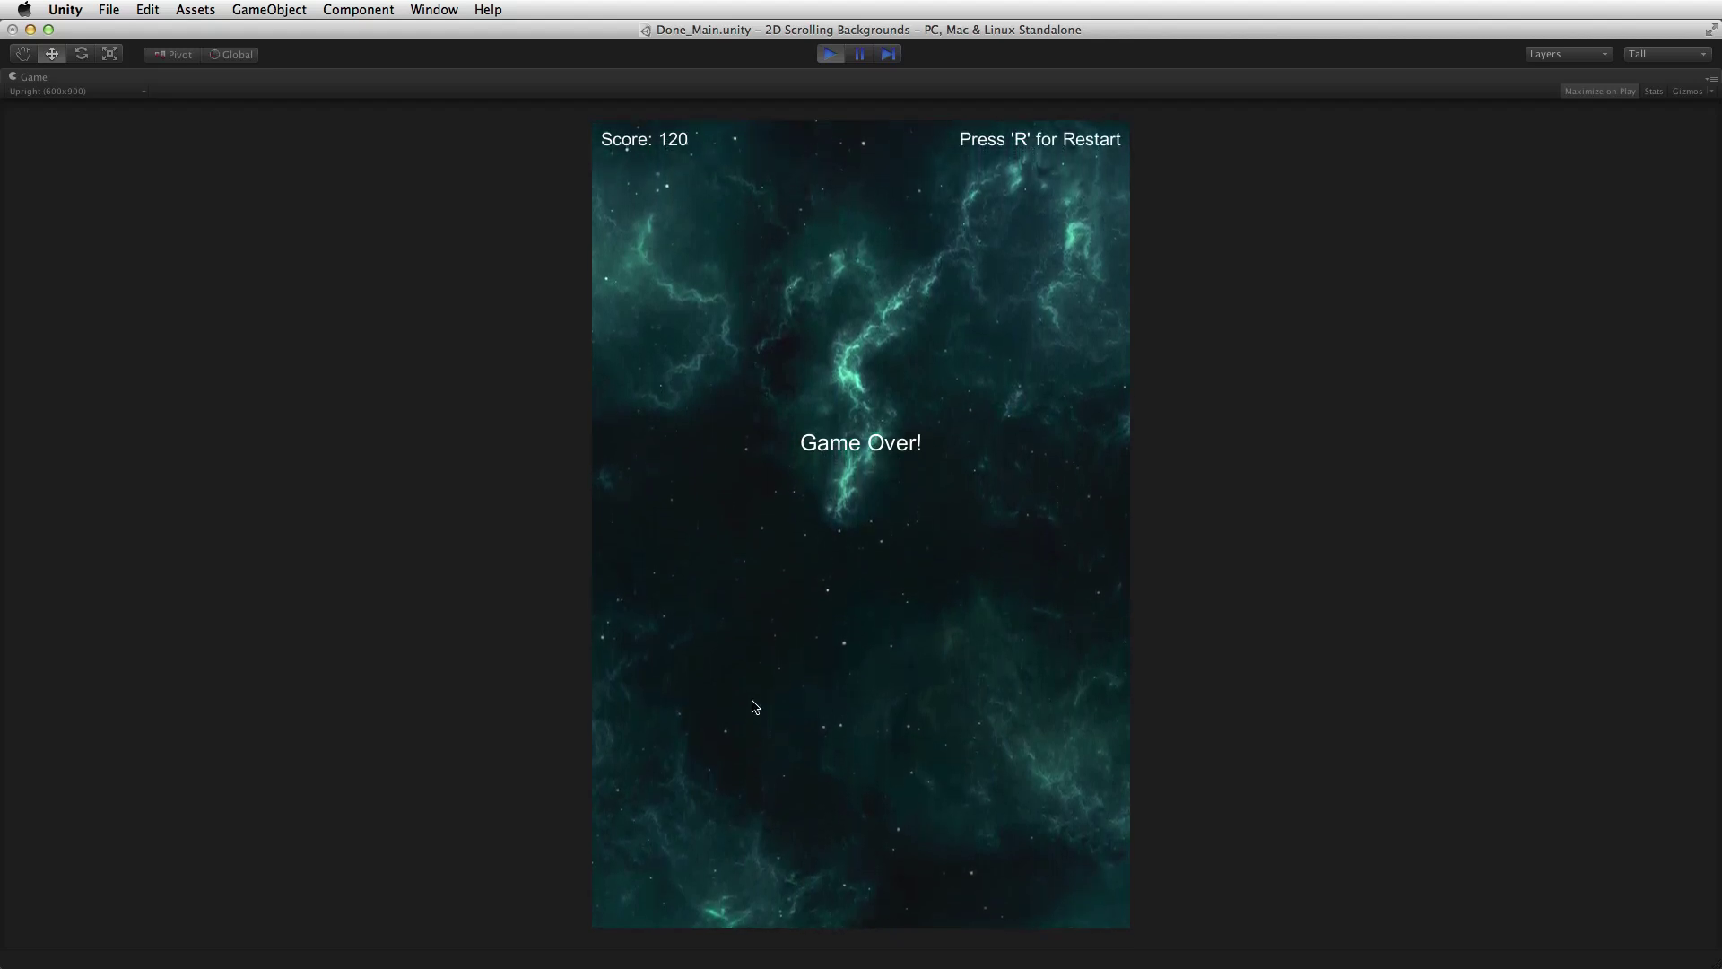
key(super+p)
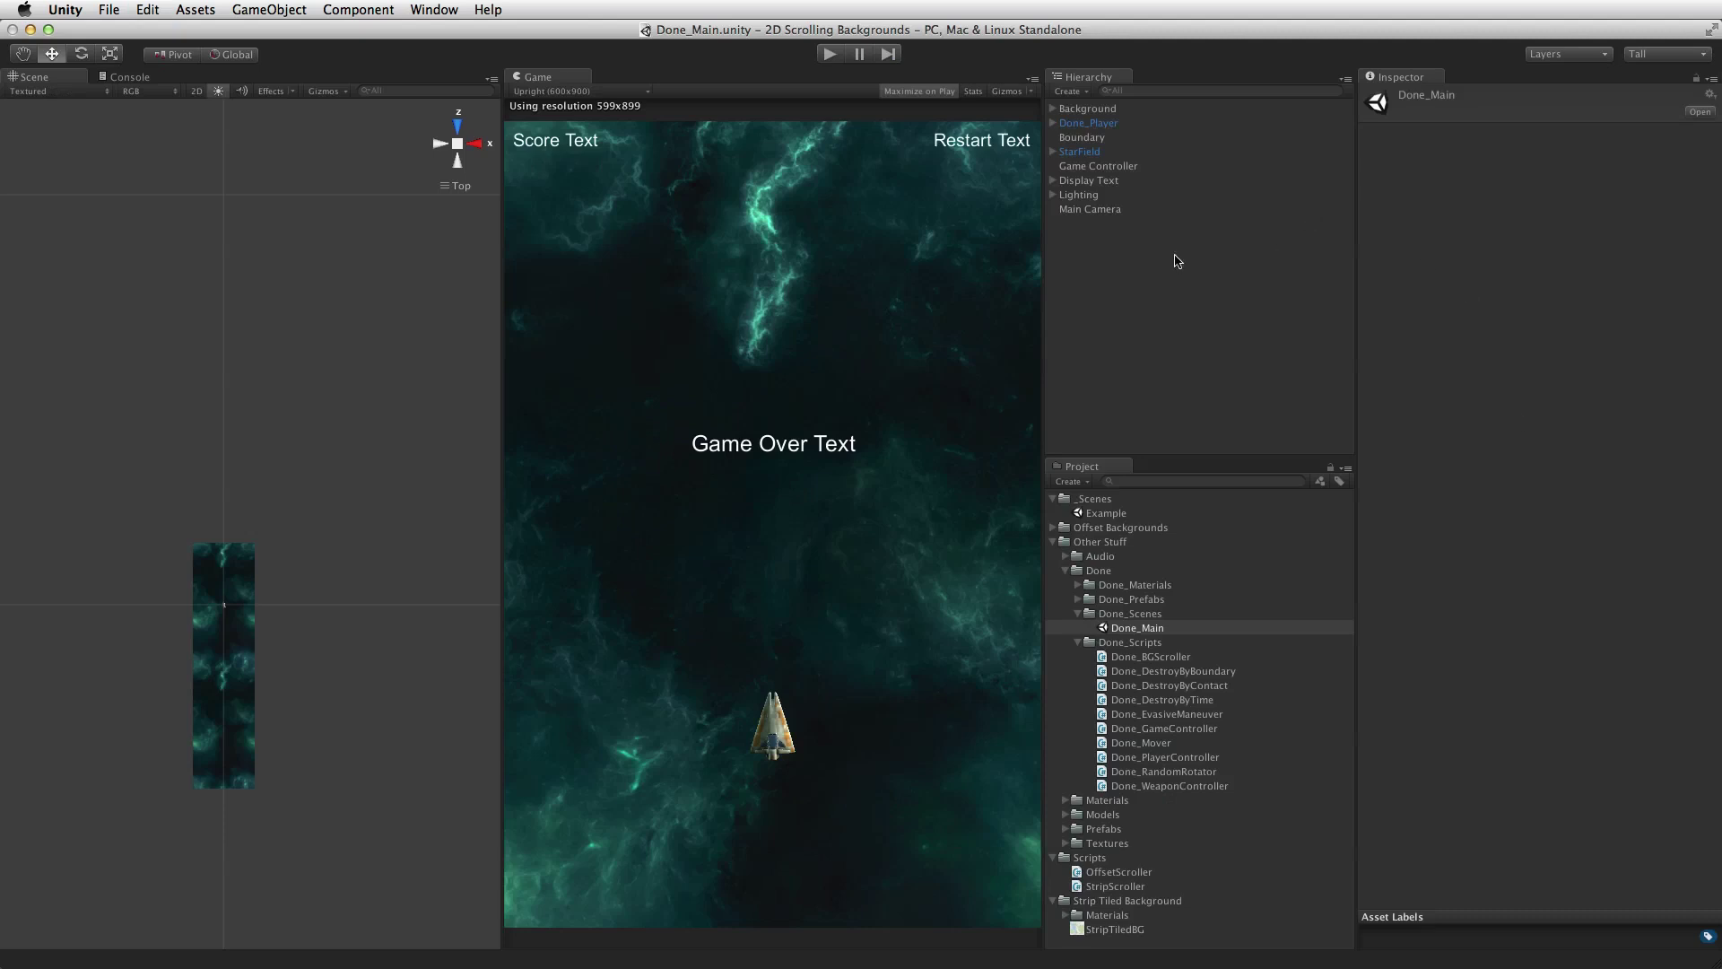
- Expand StarField in the Hierarchy and examine its placement relative to the background from the side in the Scene view
click(1054, 151)
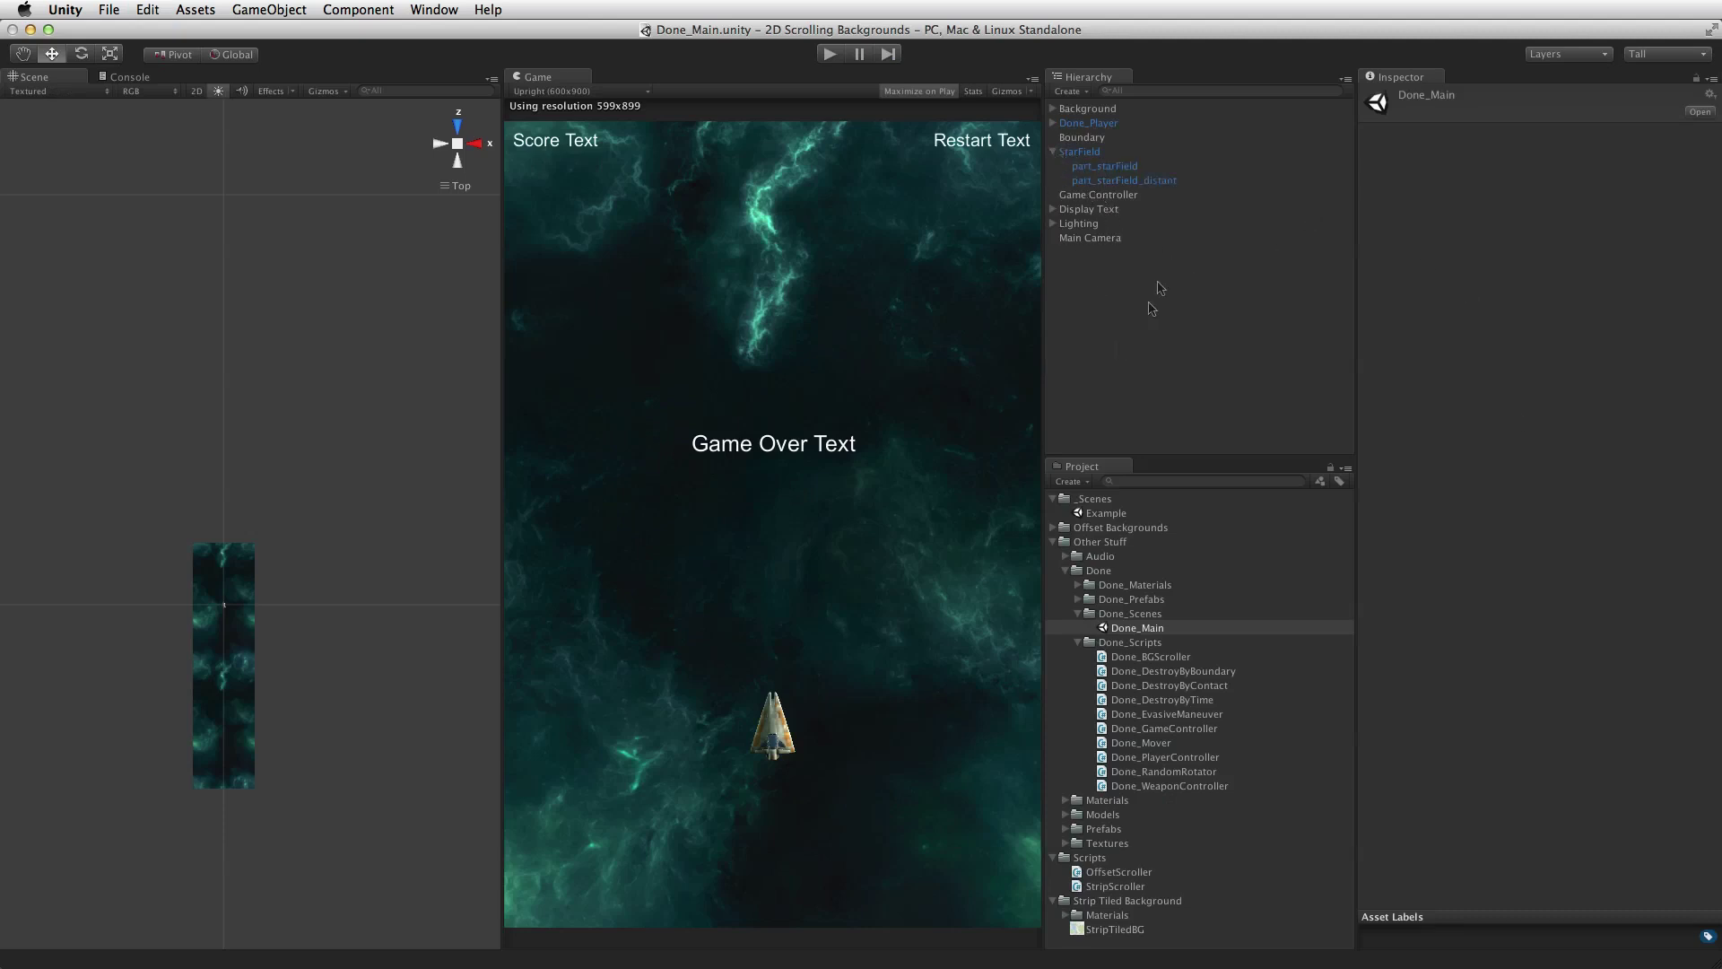
click(1081, 152)
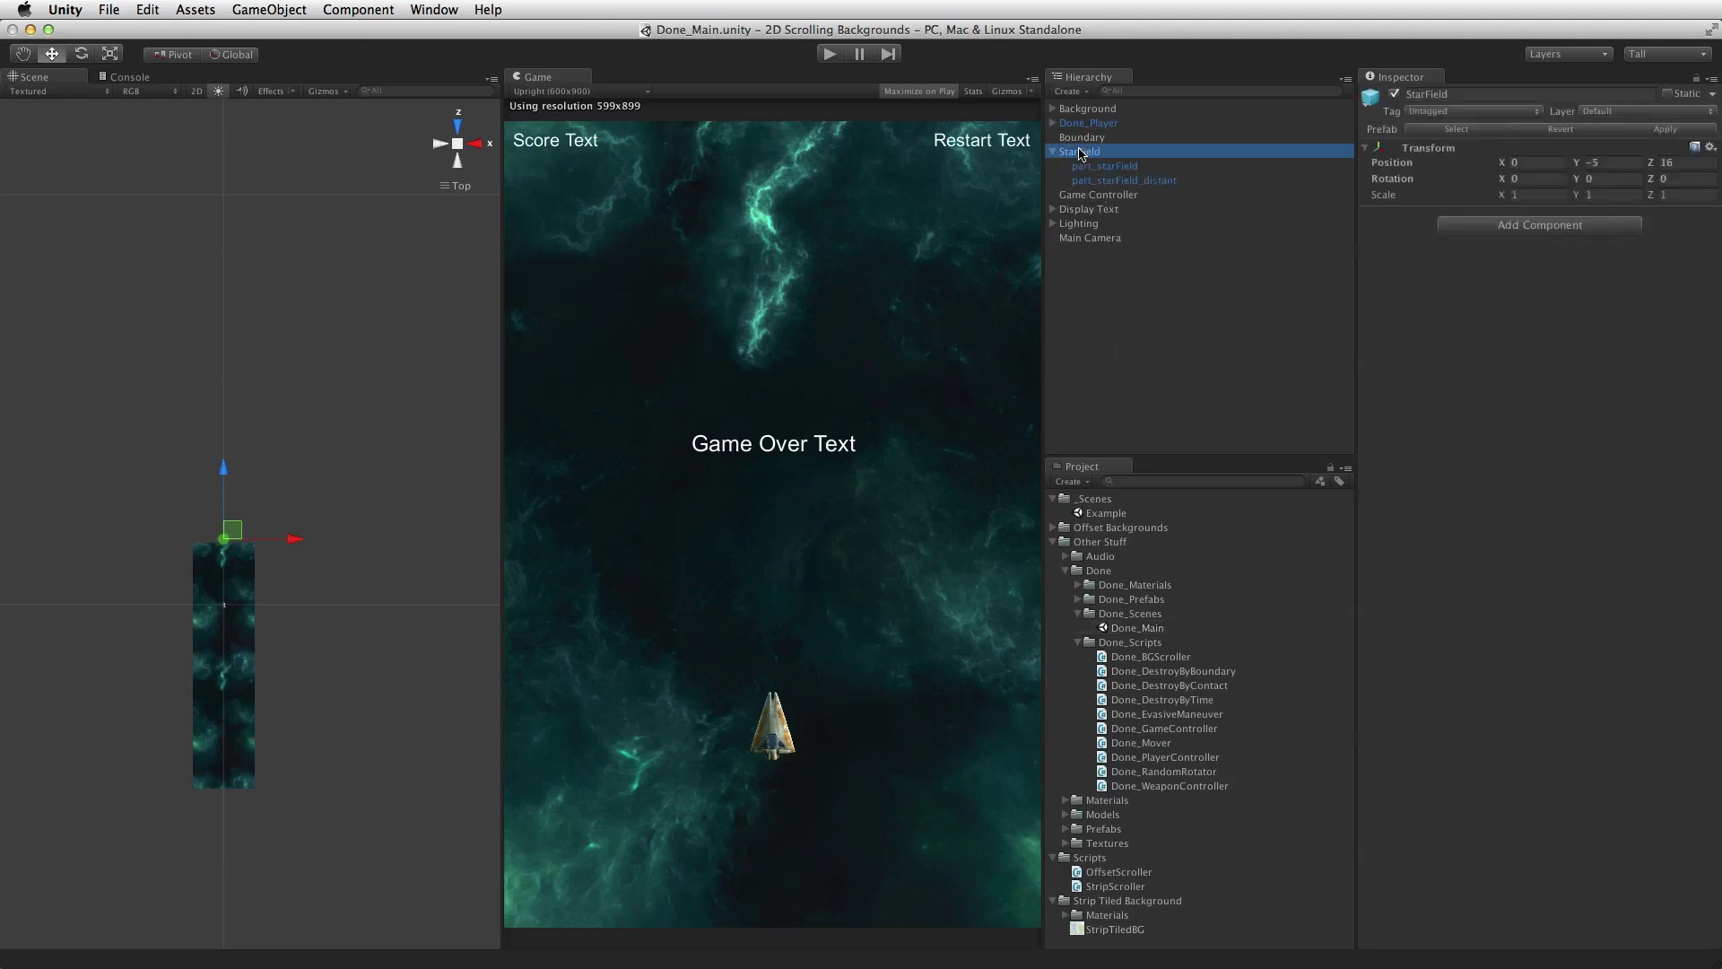
alt+drag(328, 621, 467, 539)
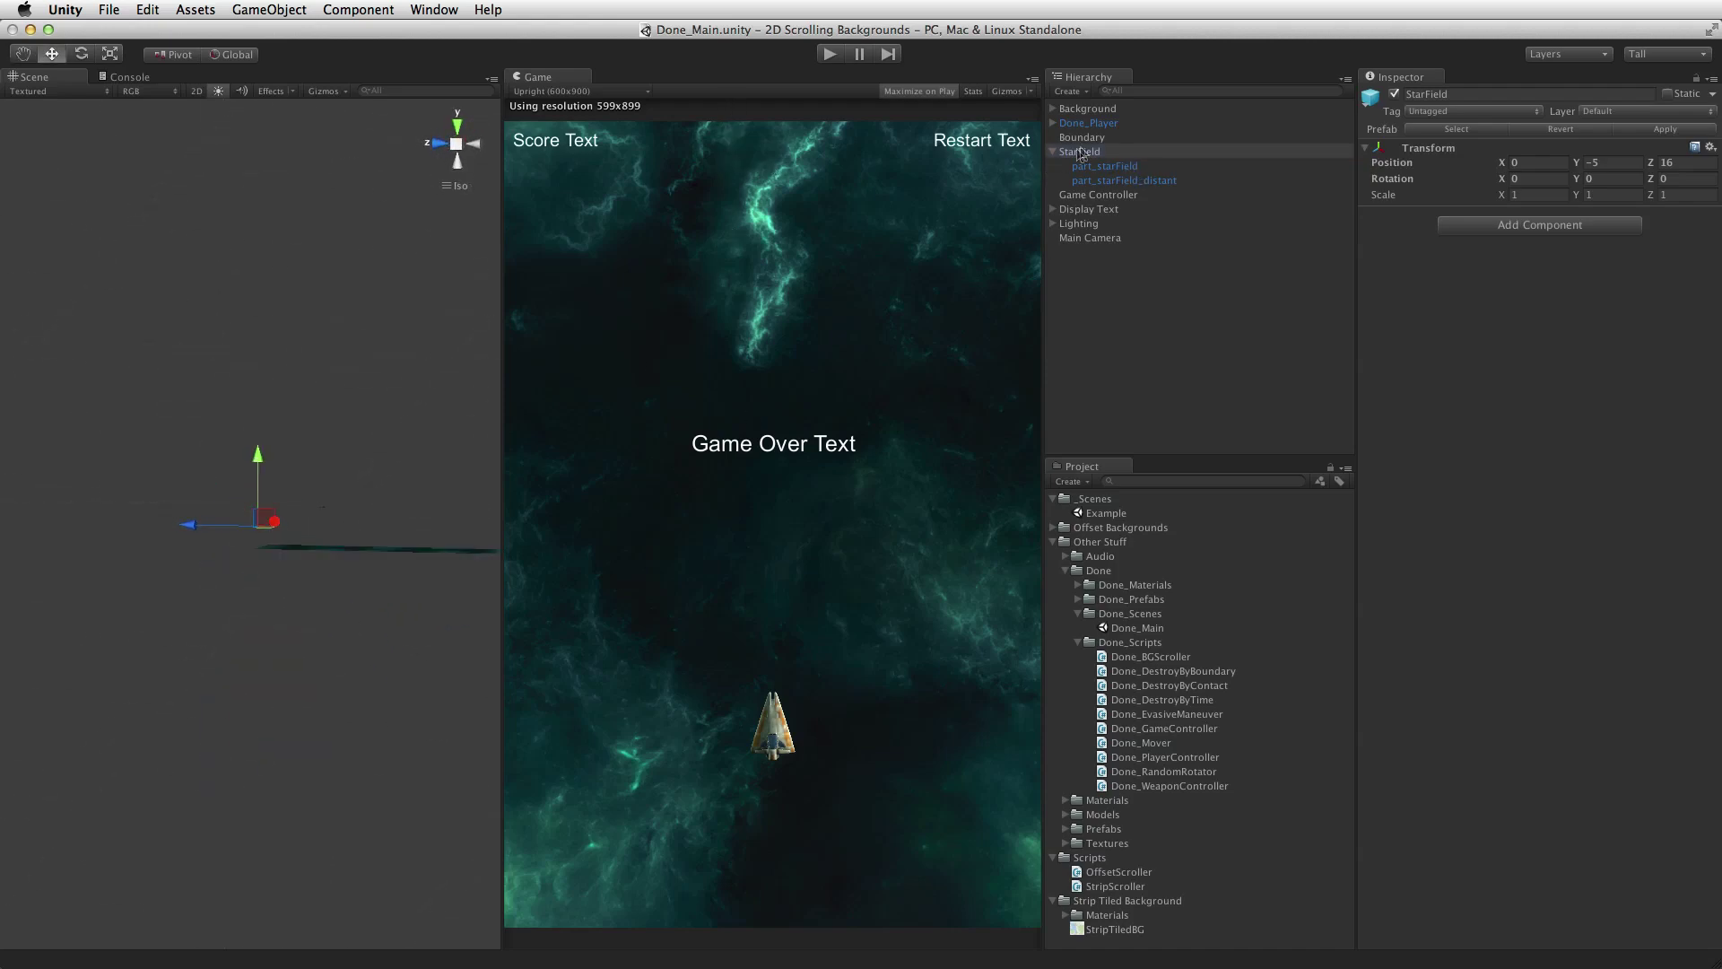
click(467, 608)
alt+drag(451, 610, 484, 269)
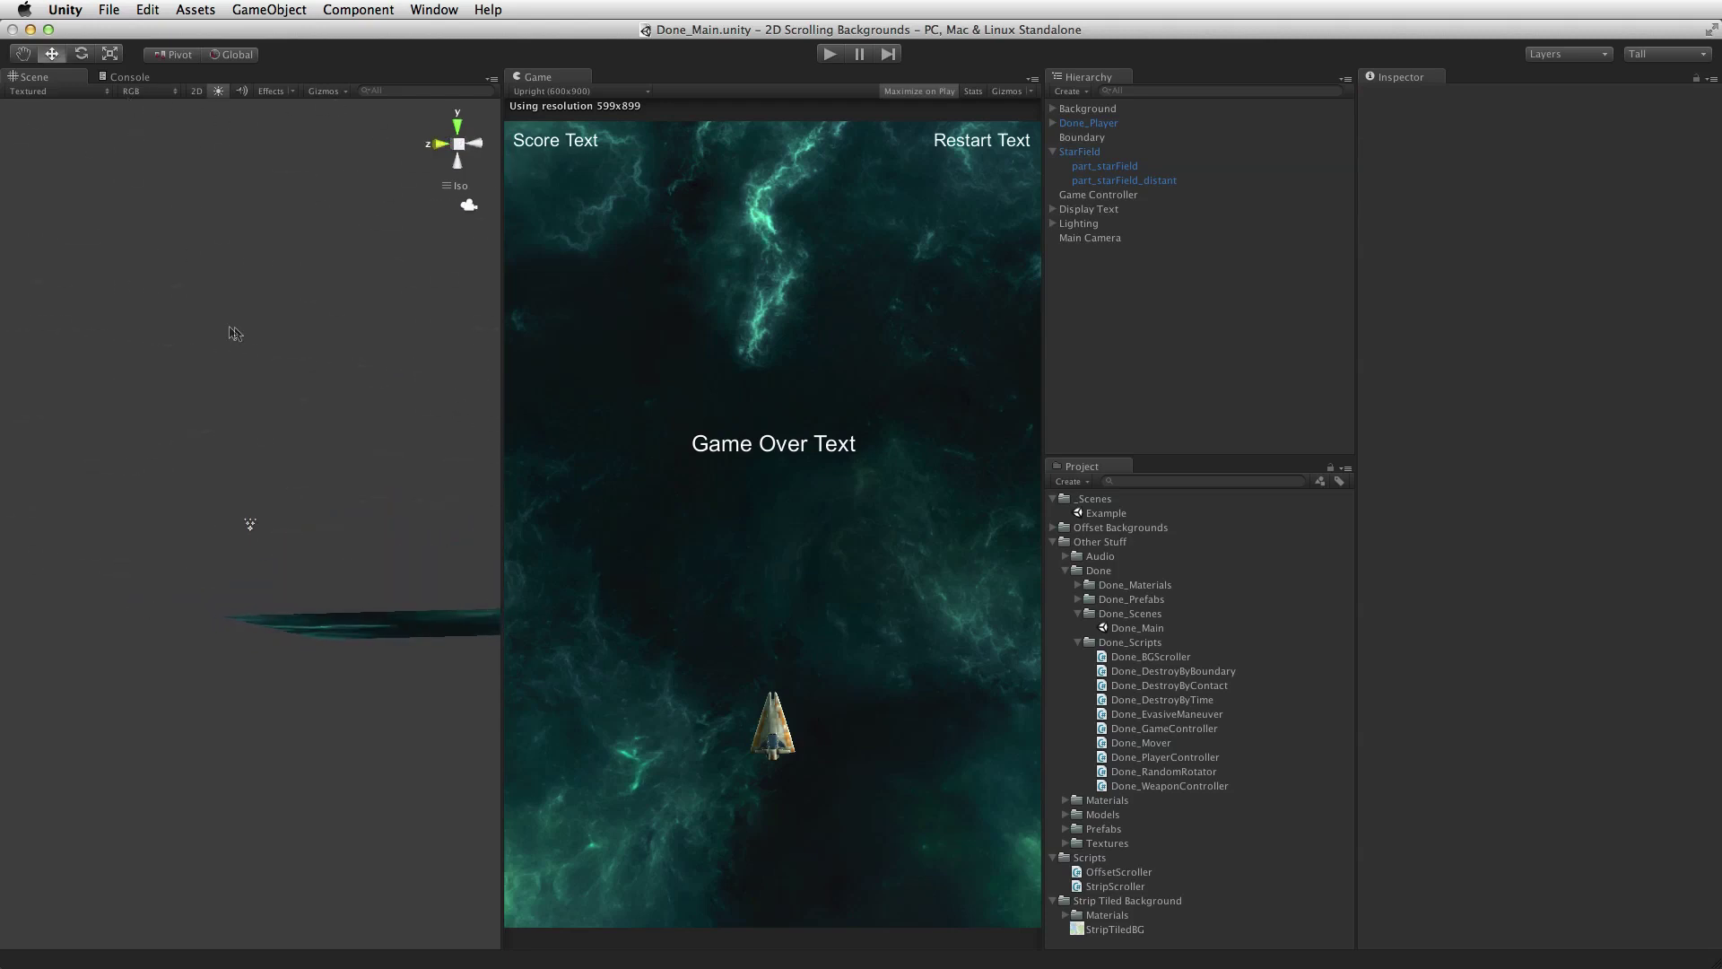
- Dock the Game view beside the Console, bring the Scene view to the front, and widen it
drag(512, 72, 298, 78)
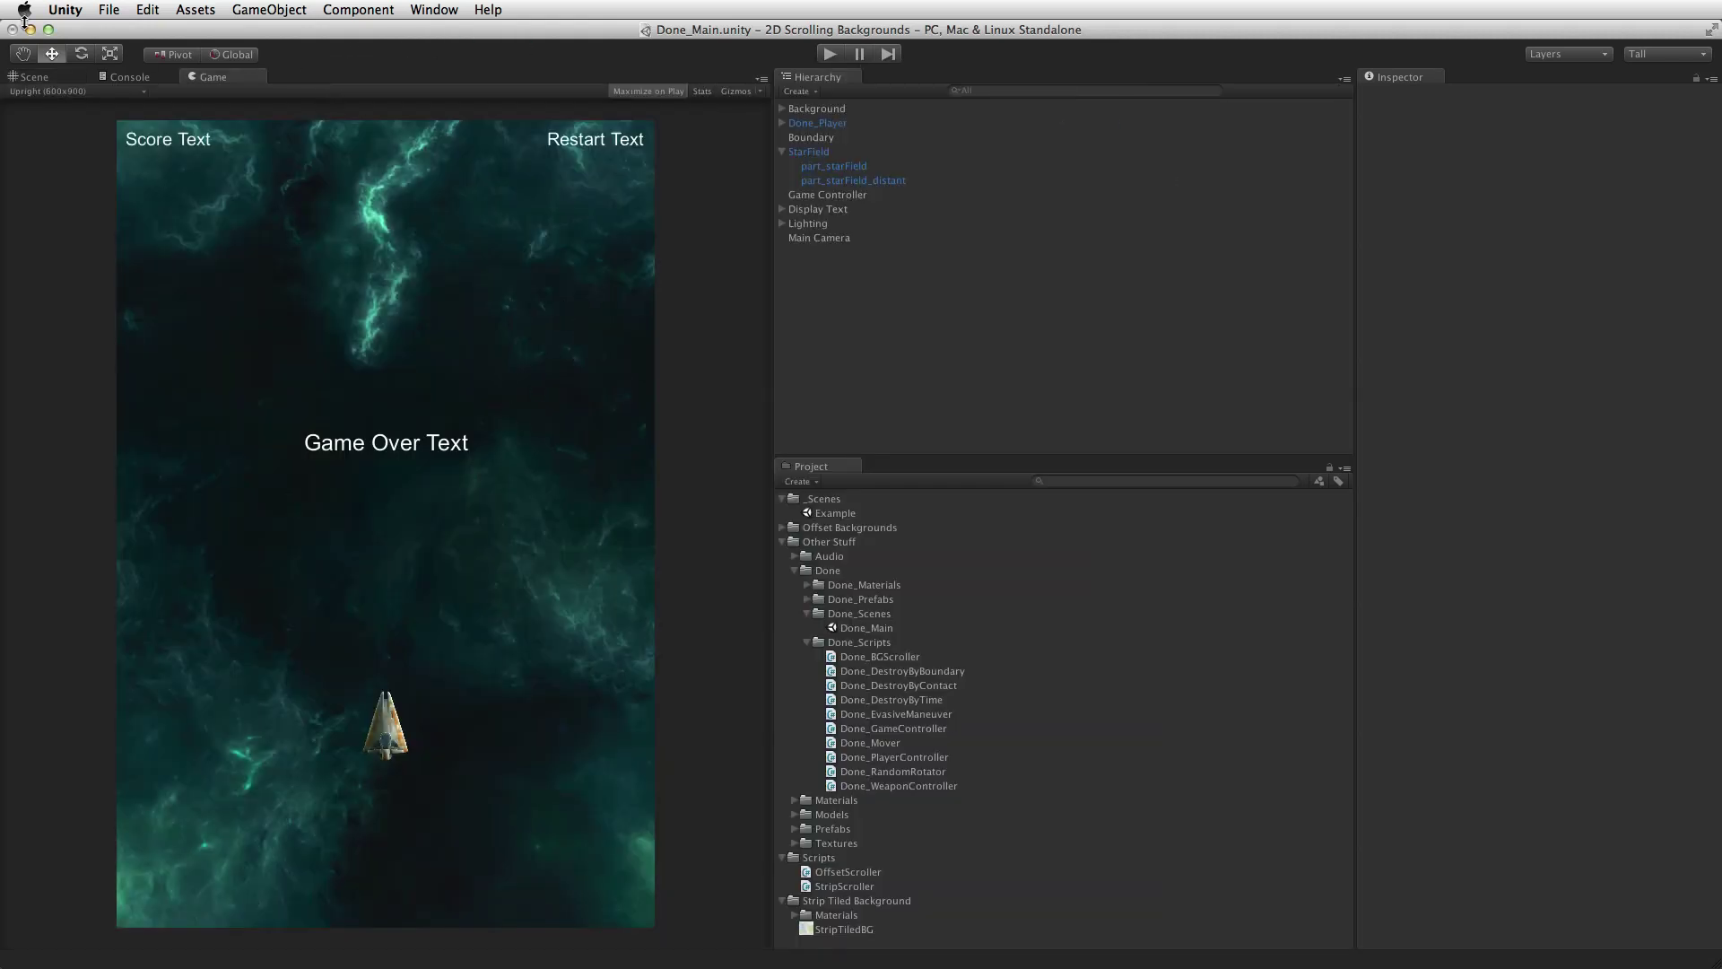
click(30, 91)
click(34, 77)
drag(769, 289, 1251, 324)
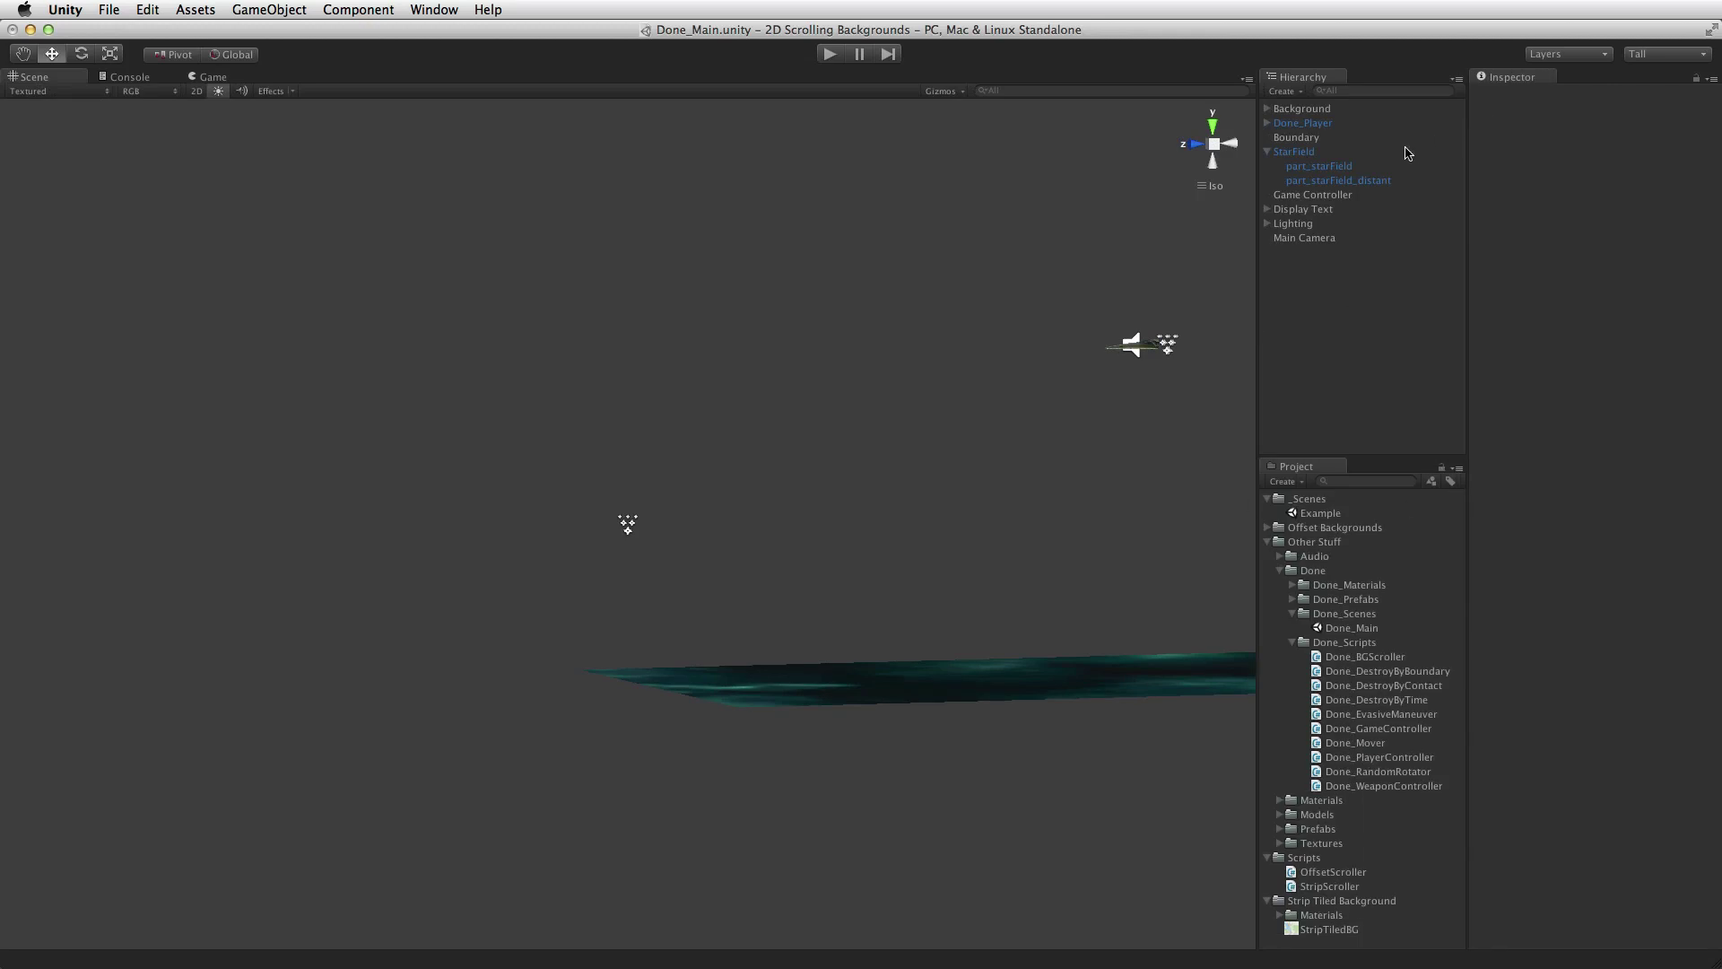
- Select part_starField and part_starField_distant, switch the Scene view to perspective, and examine their particles above the background
alt+drag(914, 553, 1381, 367)
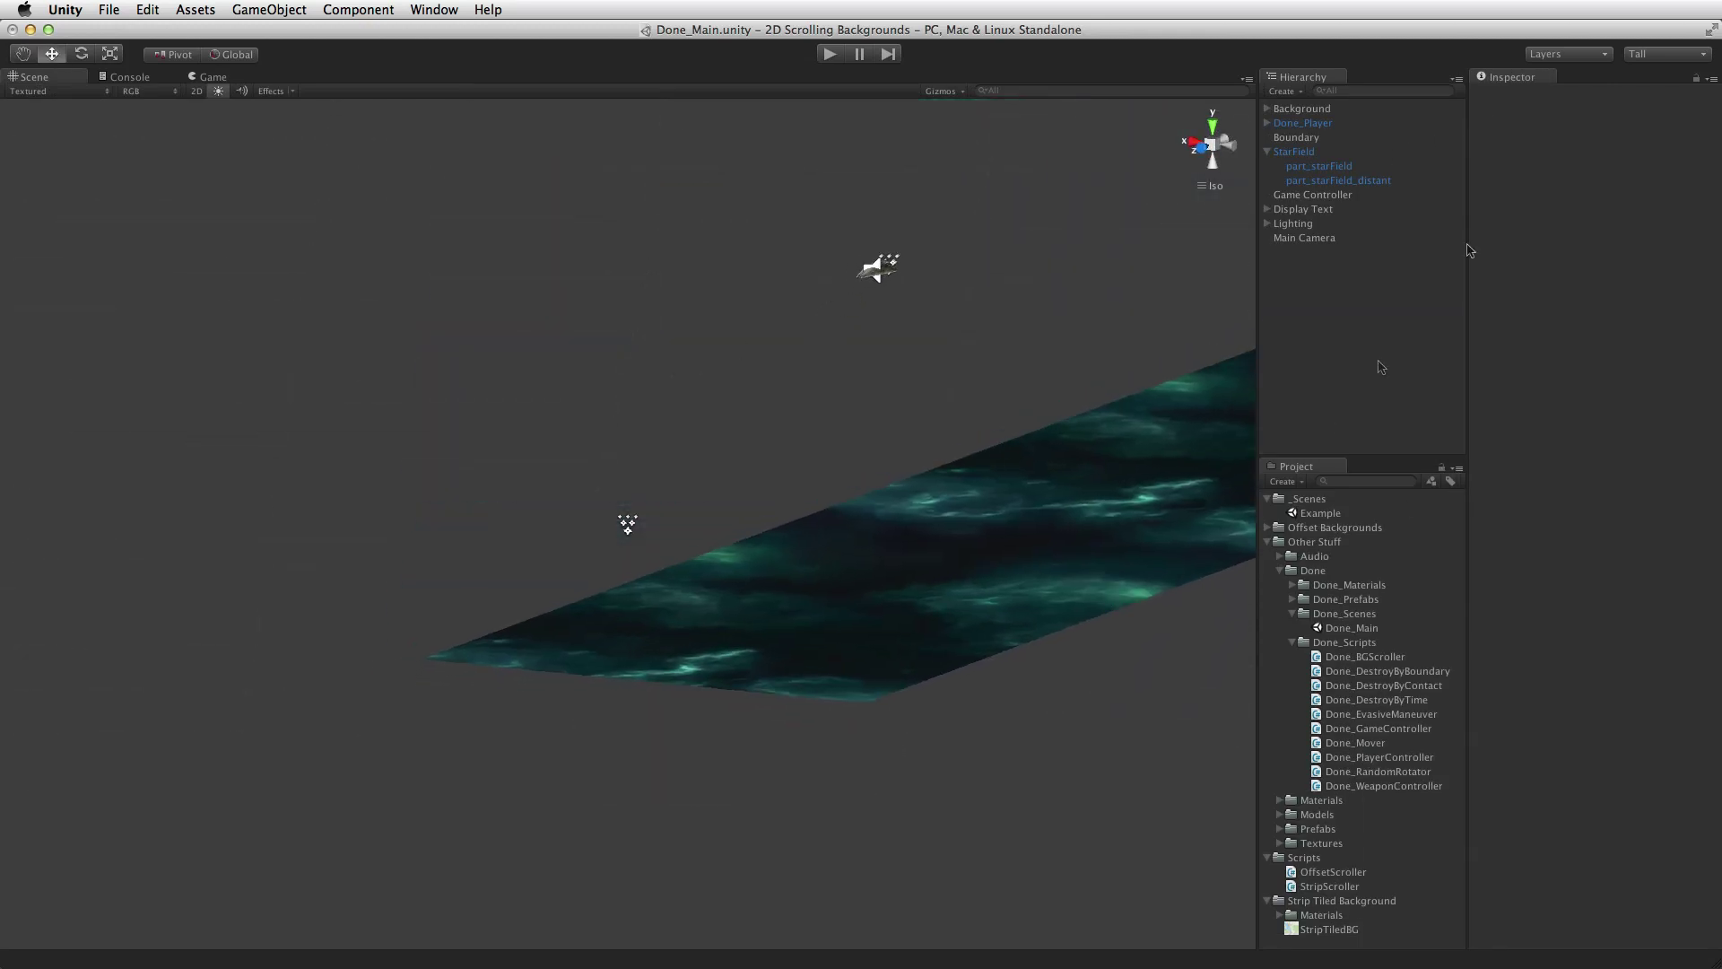
click(1317, 168)
shift+click(1328, 180)
alt+drag(1009, 457, 1207, 301)
click(1217, 145)
alt+drag(892, 539, 909, 515)
scroll(933, 529, up, 8)
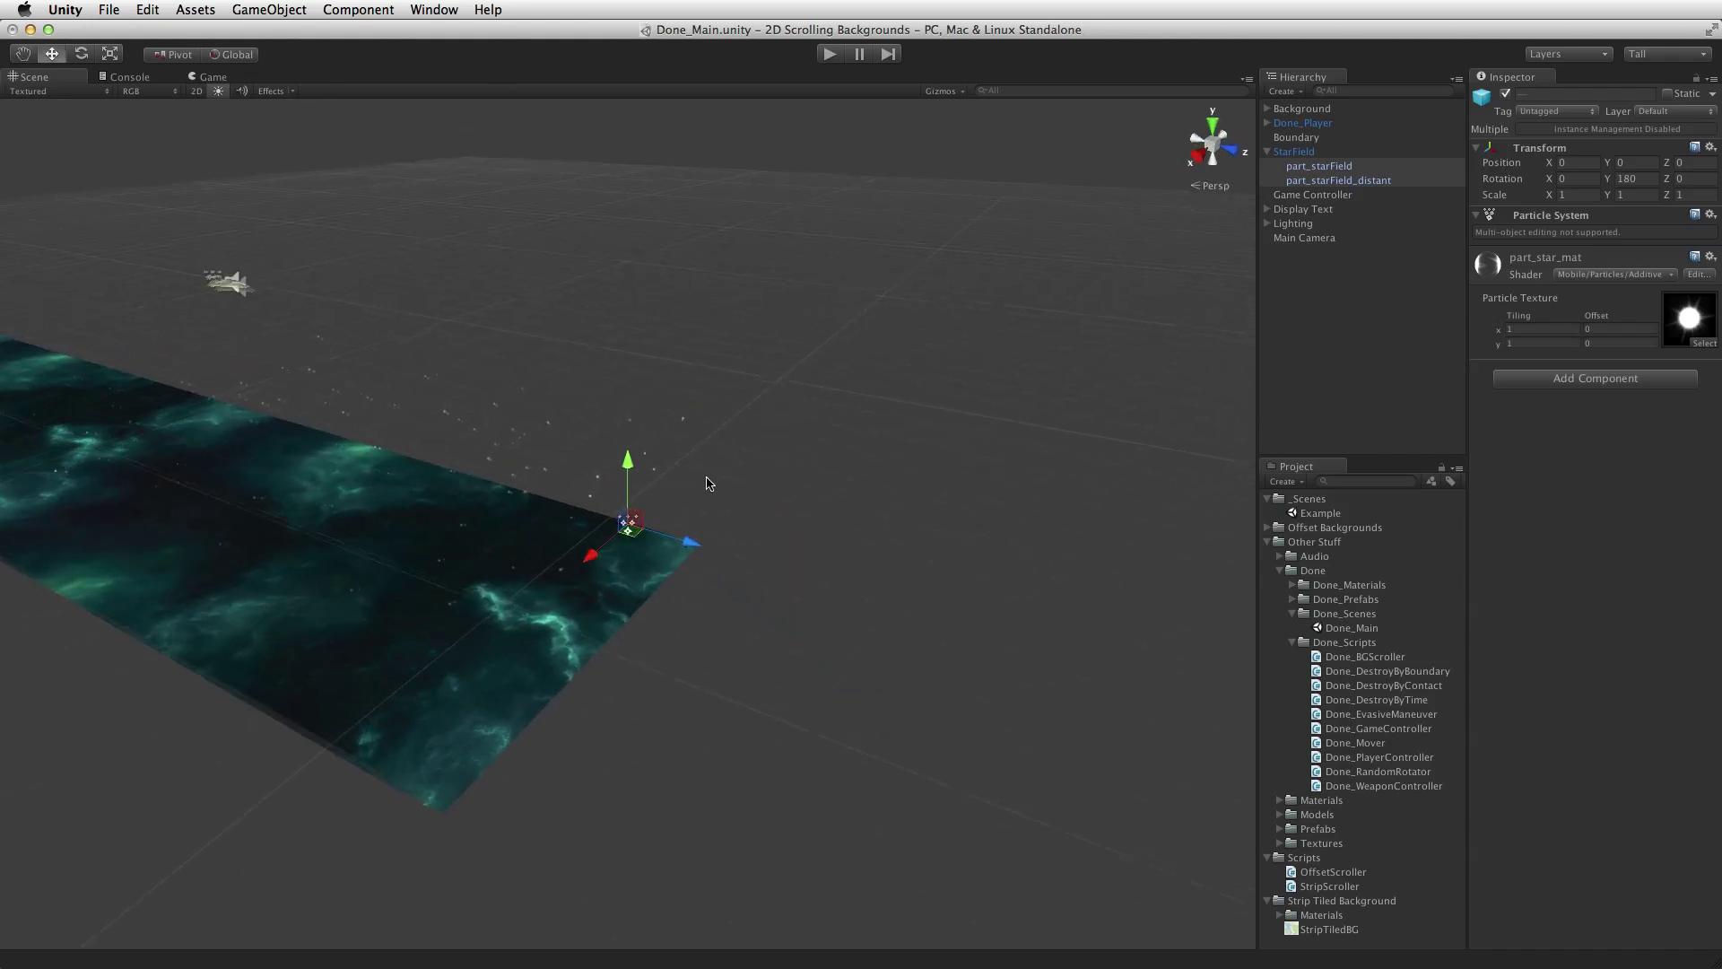
- Test-play the Done_Main scene to examine the star field moving over the background, steering the ship and shooting
alt+drag(650, 438, 1047, 416)
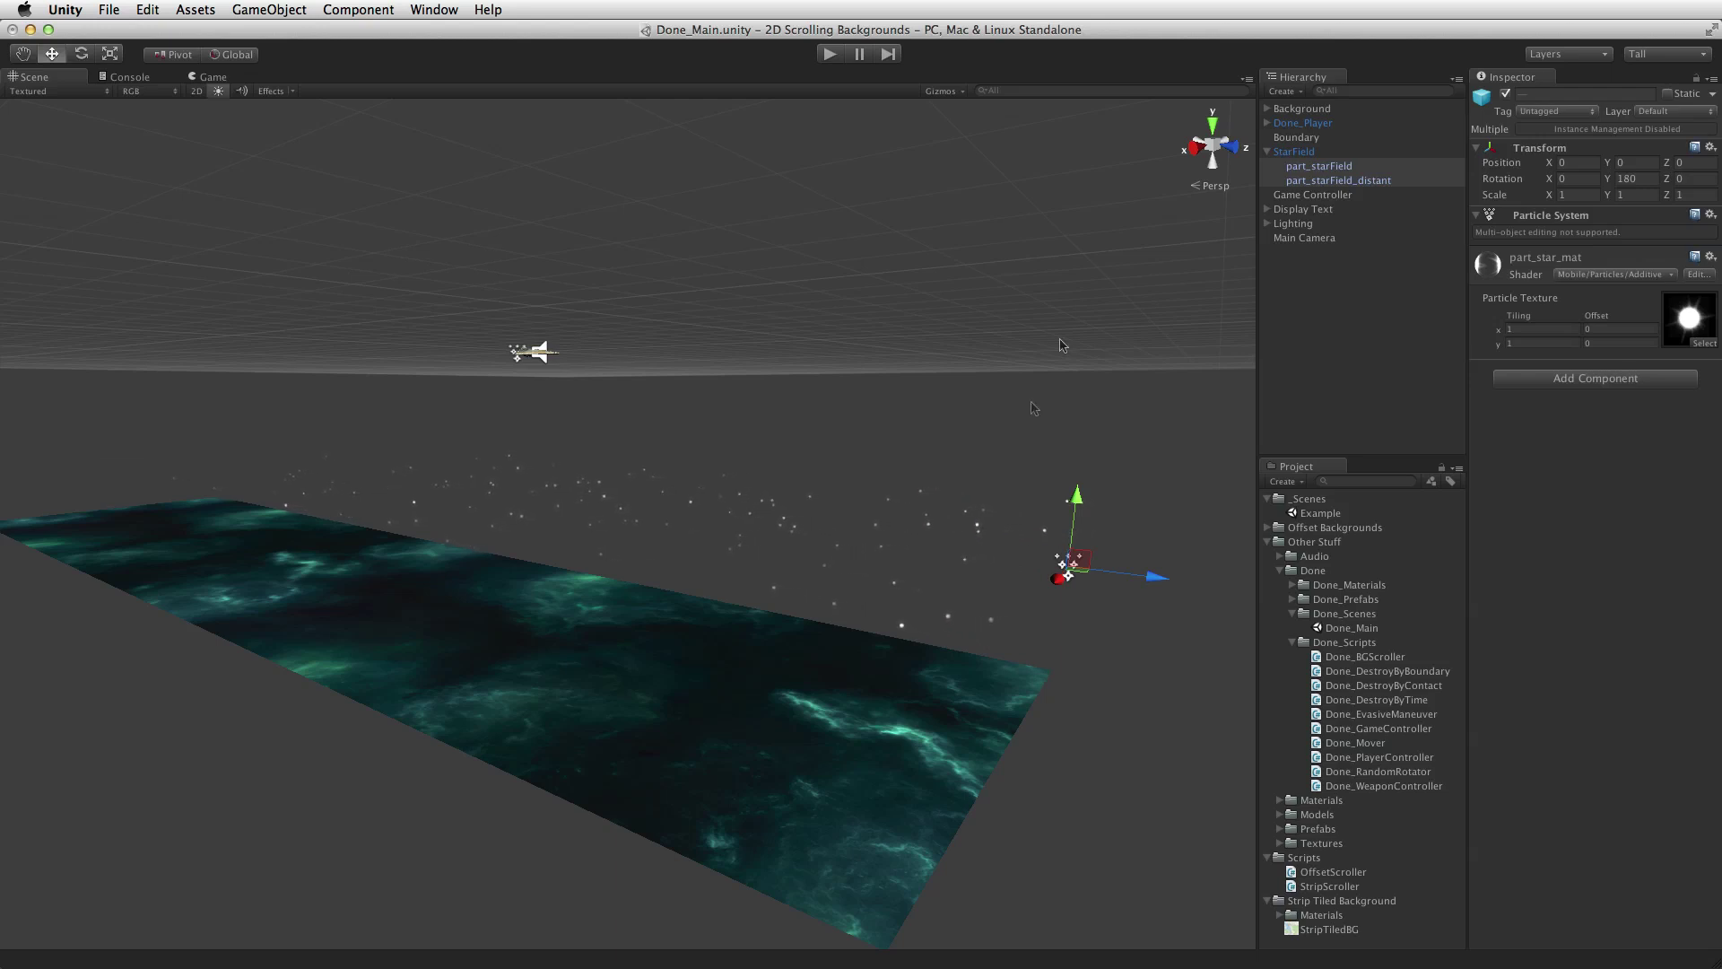
click(829, 53)
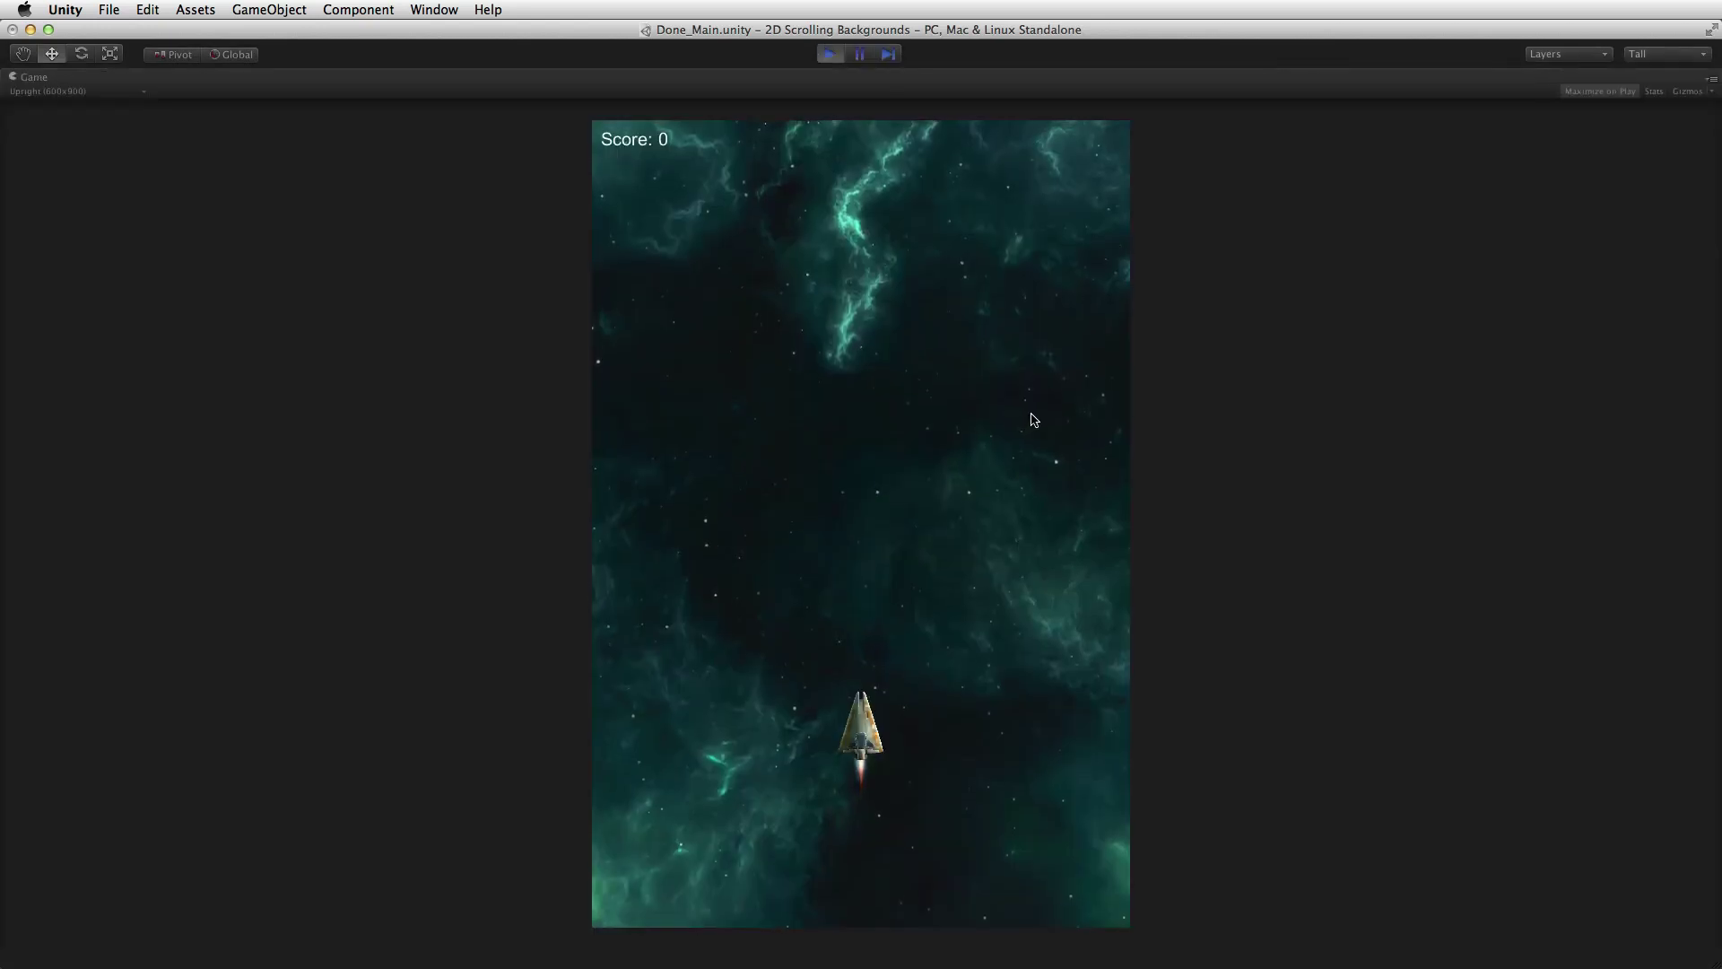
key(Left)
click(990, 453)
key(Right)
click(982, 457)
key(Left)
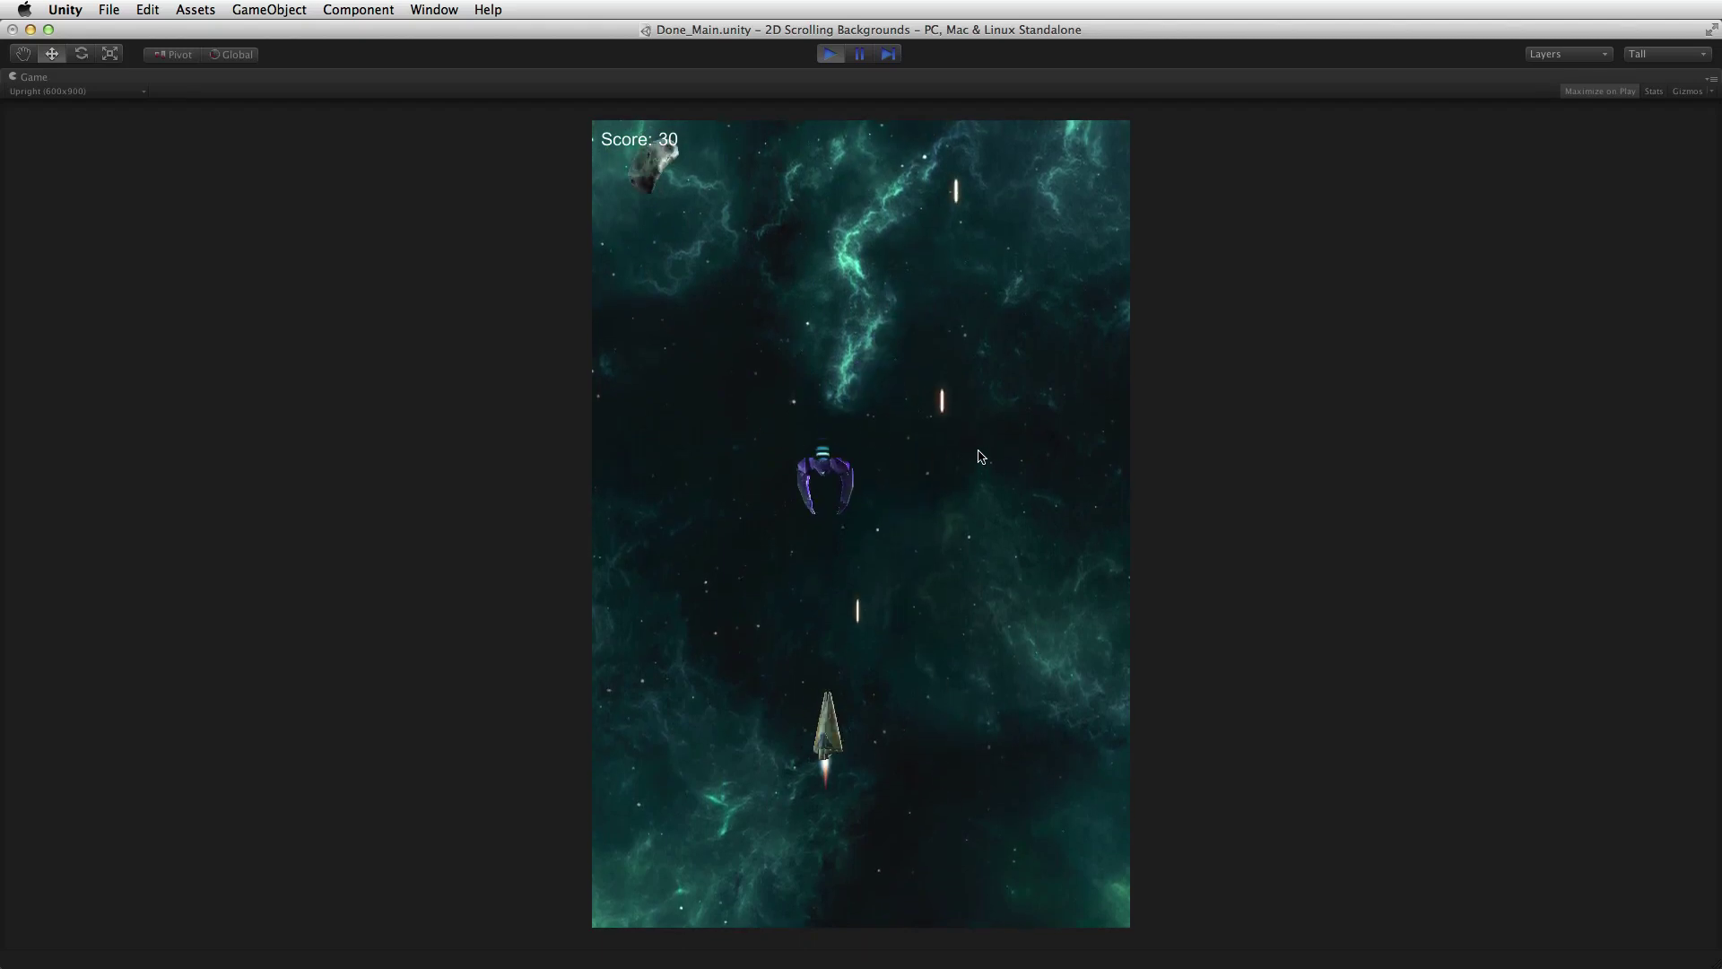
click(981, 460)
key(Right)
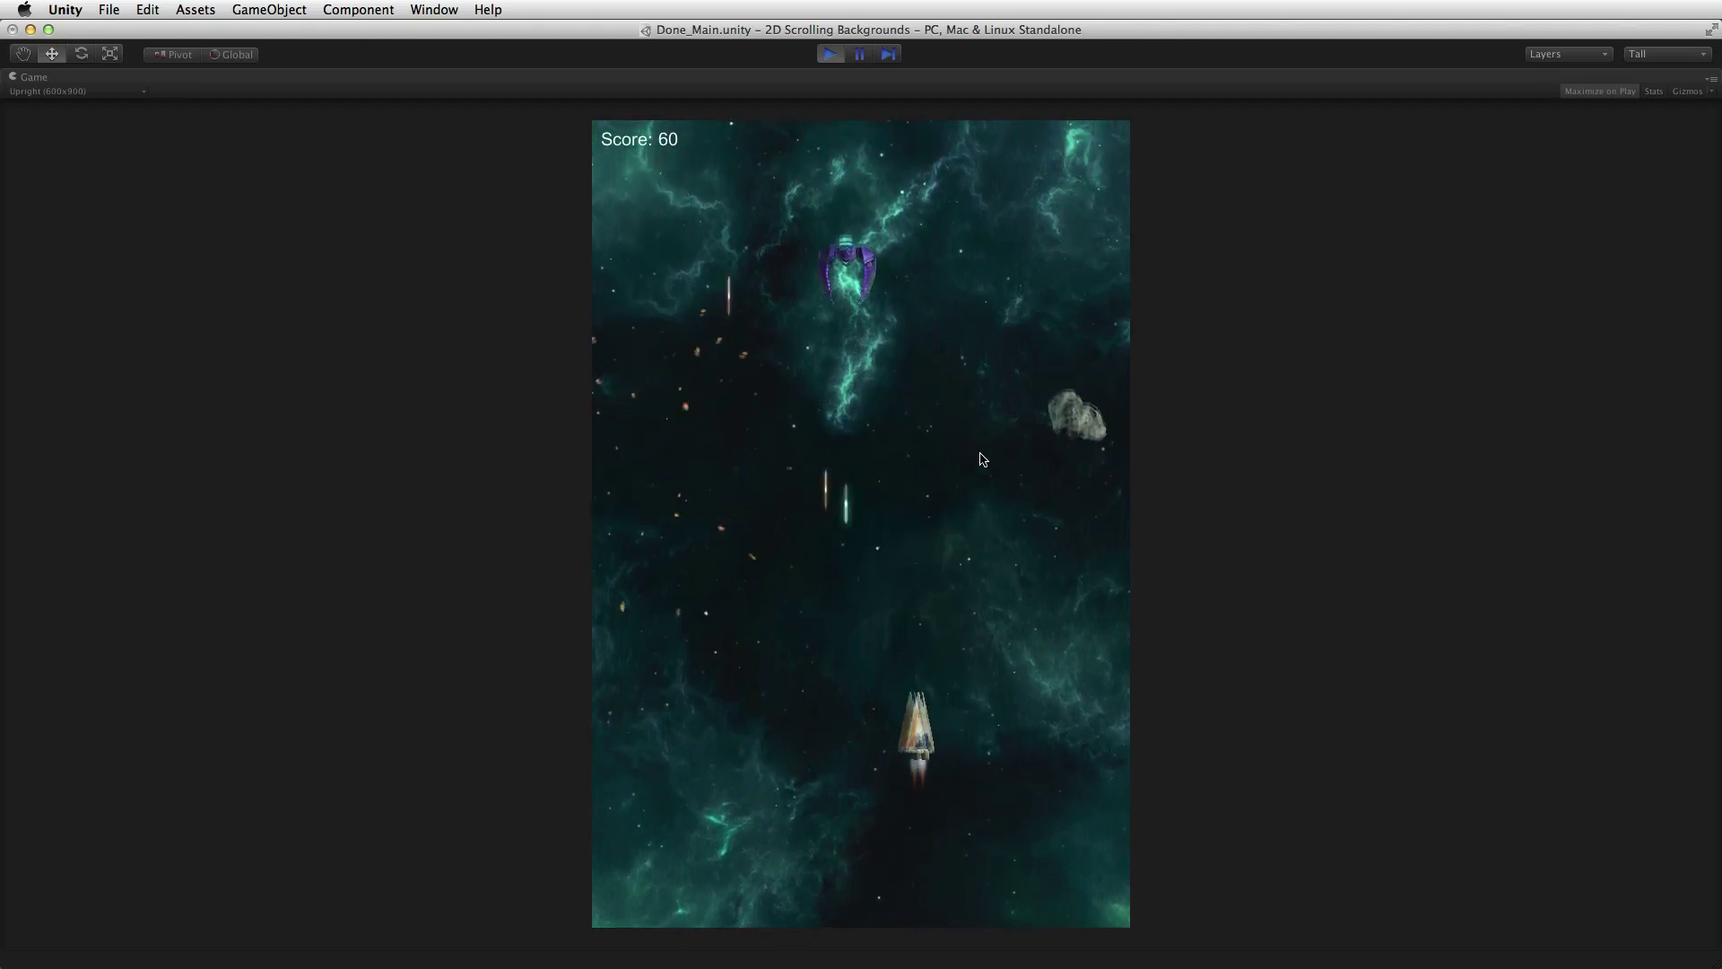
key(Left)
key(Left)
click(982, 460)
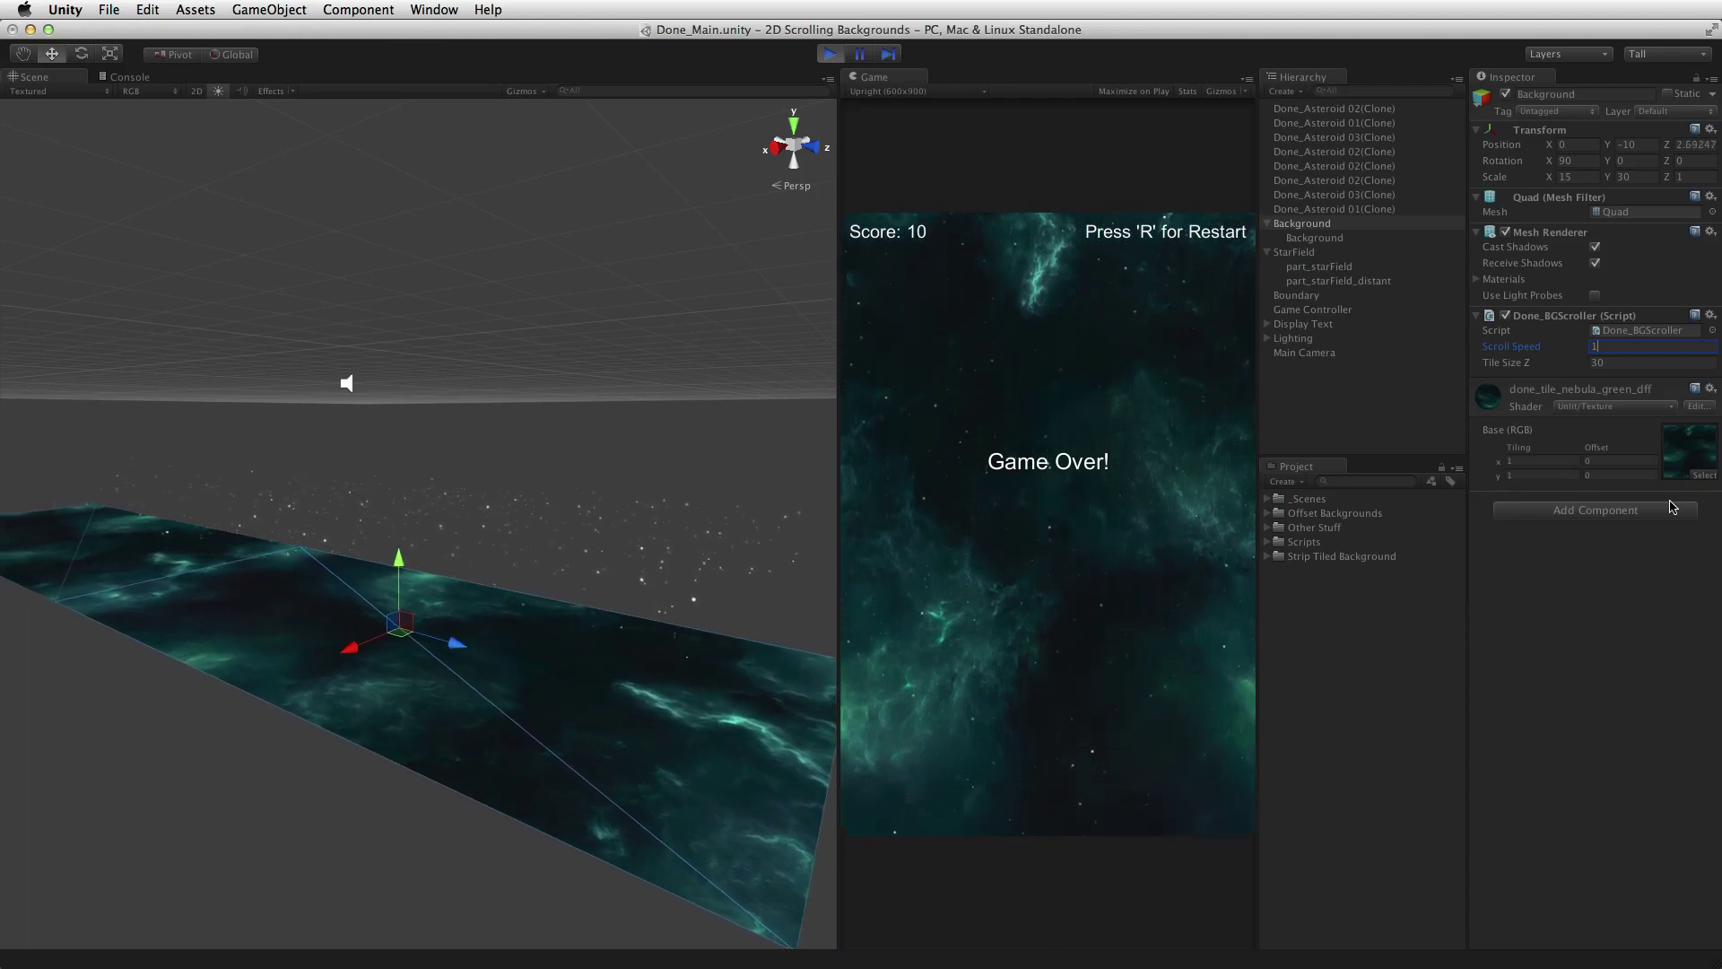
- Stop the running game and switch to the StripScroller script in MonoDevelop
key(super+p)
key(super+Tab)
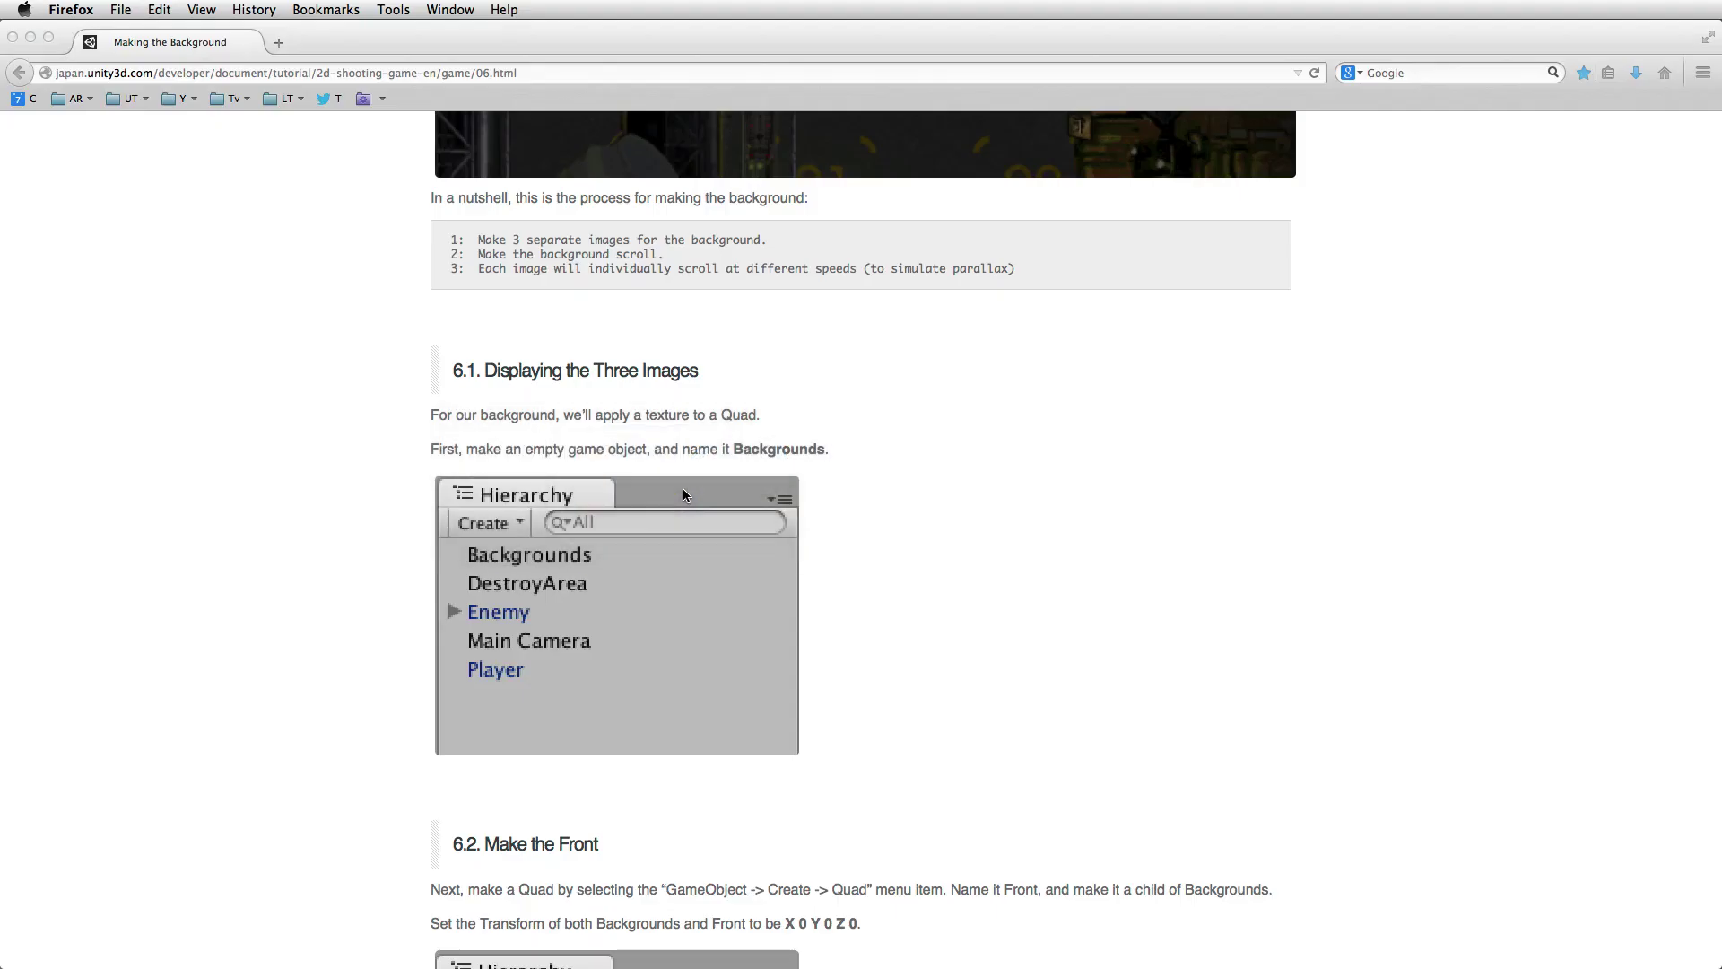
key(super+Tab)
click(717, 505)
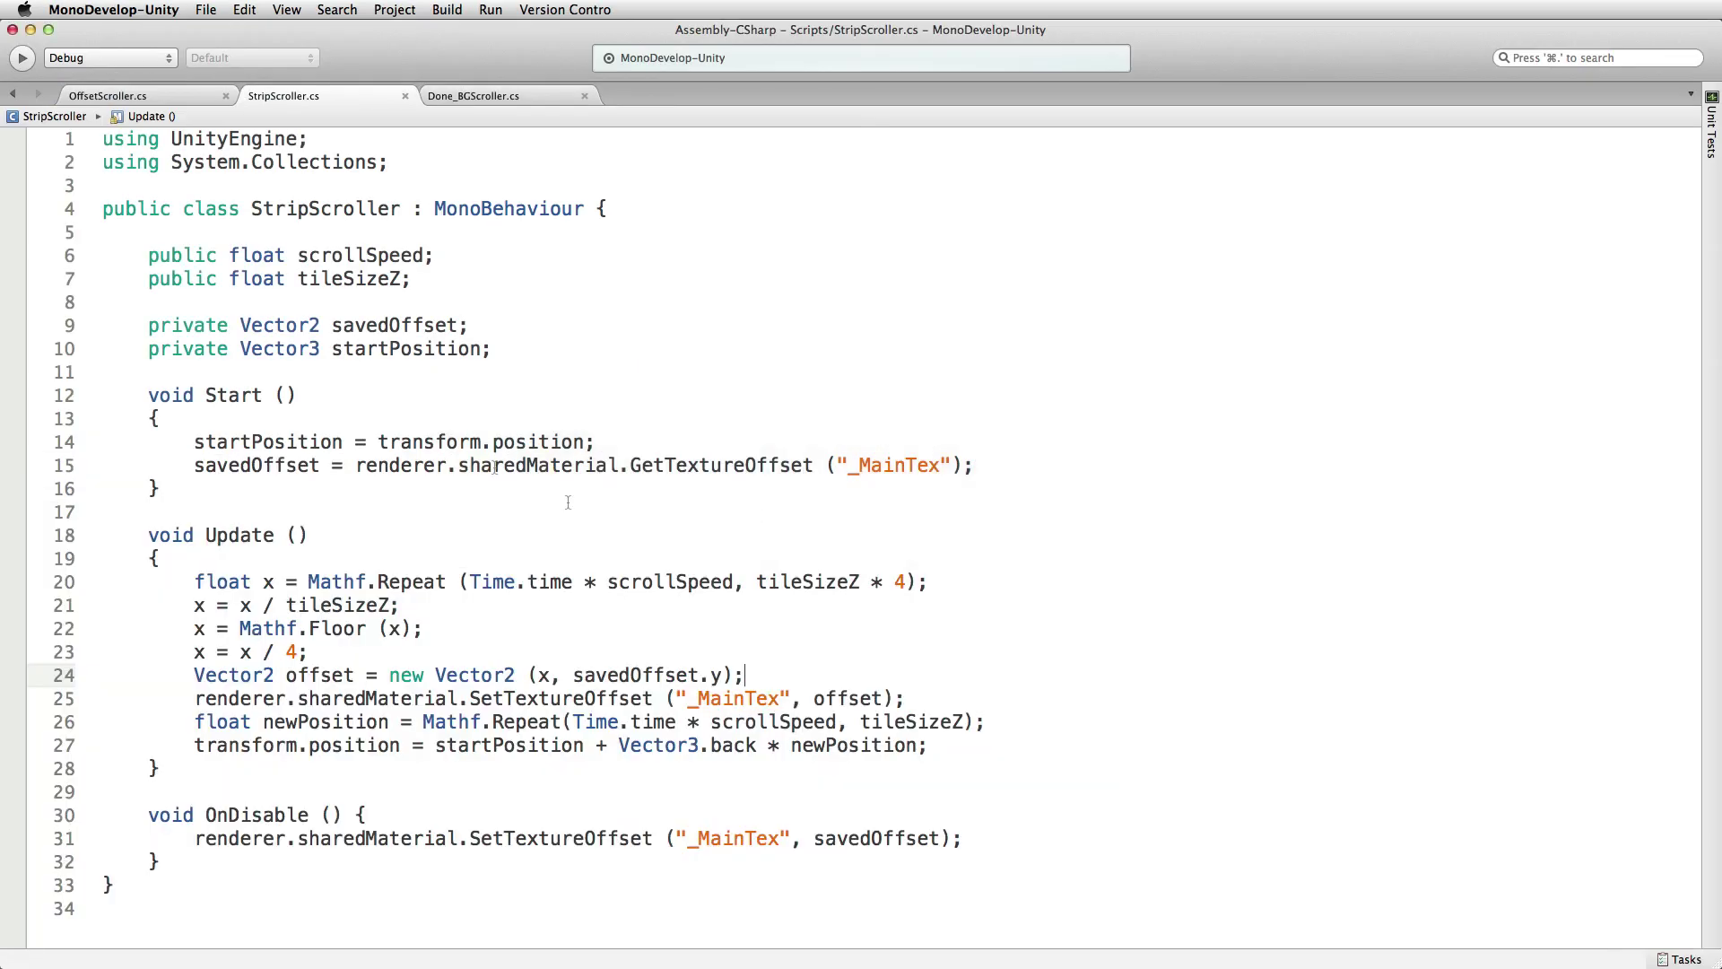
- Add the line rigidbody2D.centerOfMass; at the end of StripScroller's Update function, using code completion
click(953, 747)
key(Return)
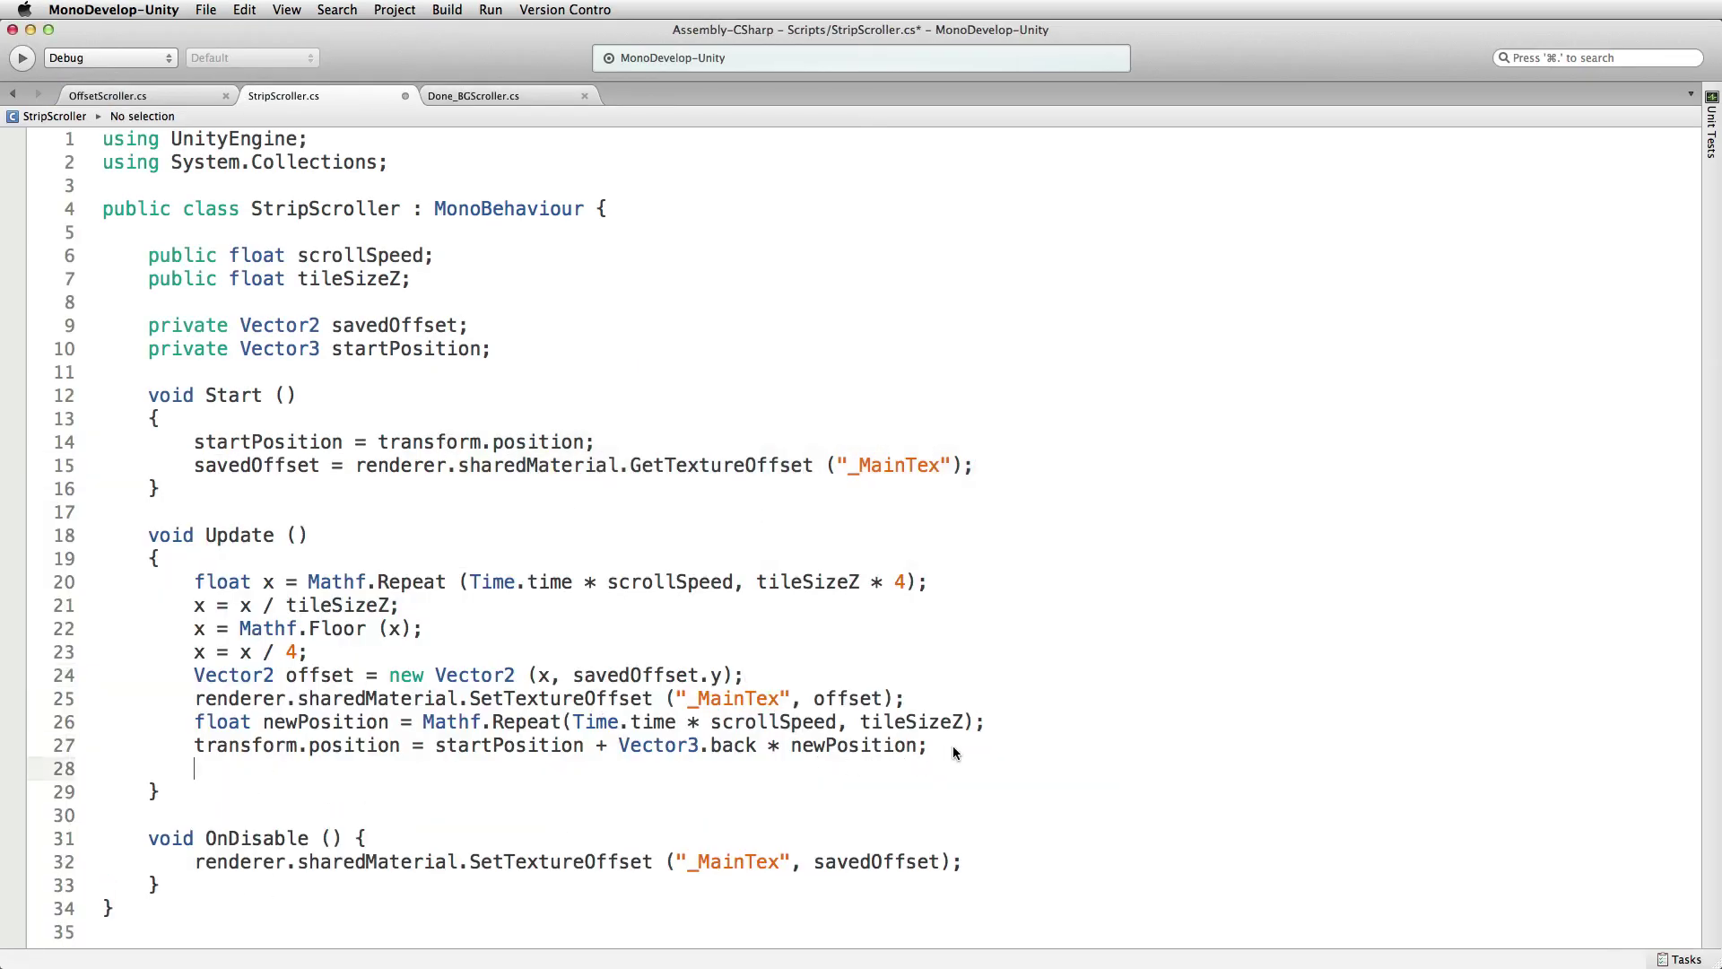
text(RIG)
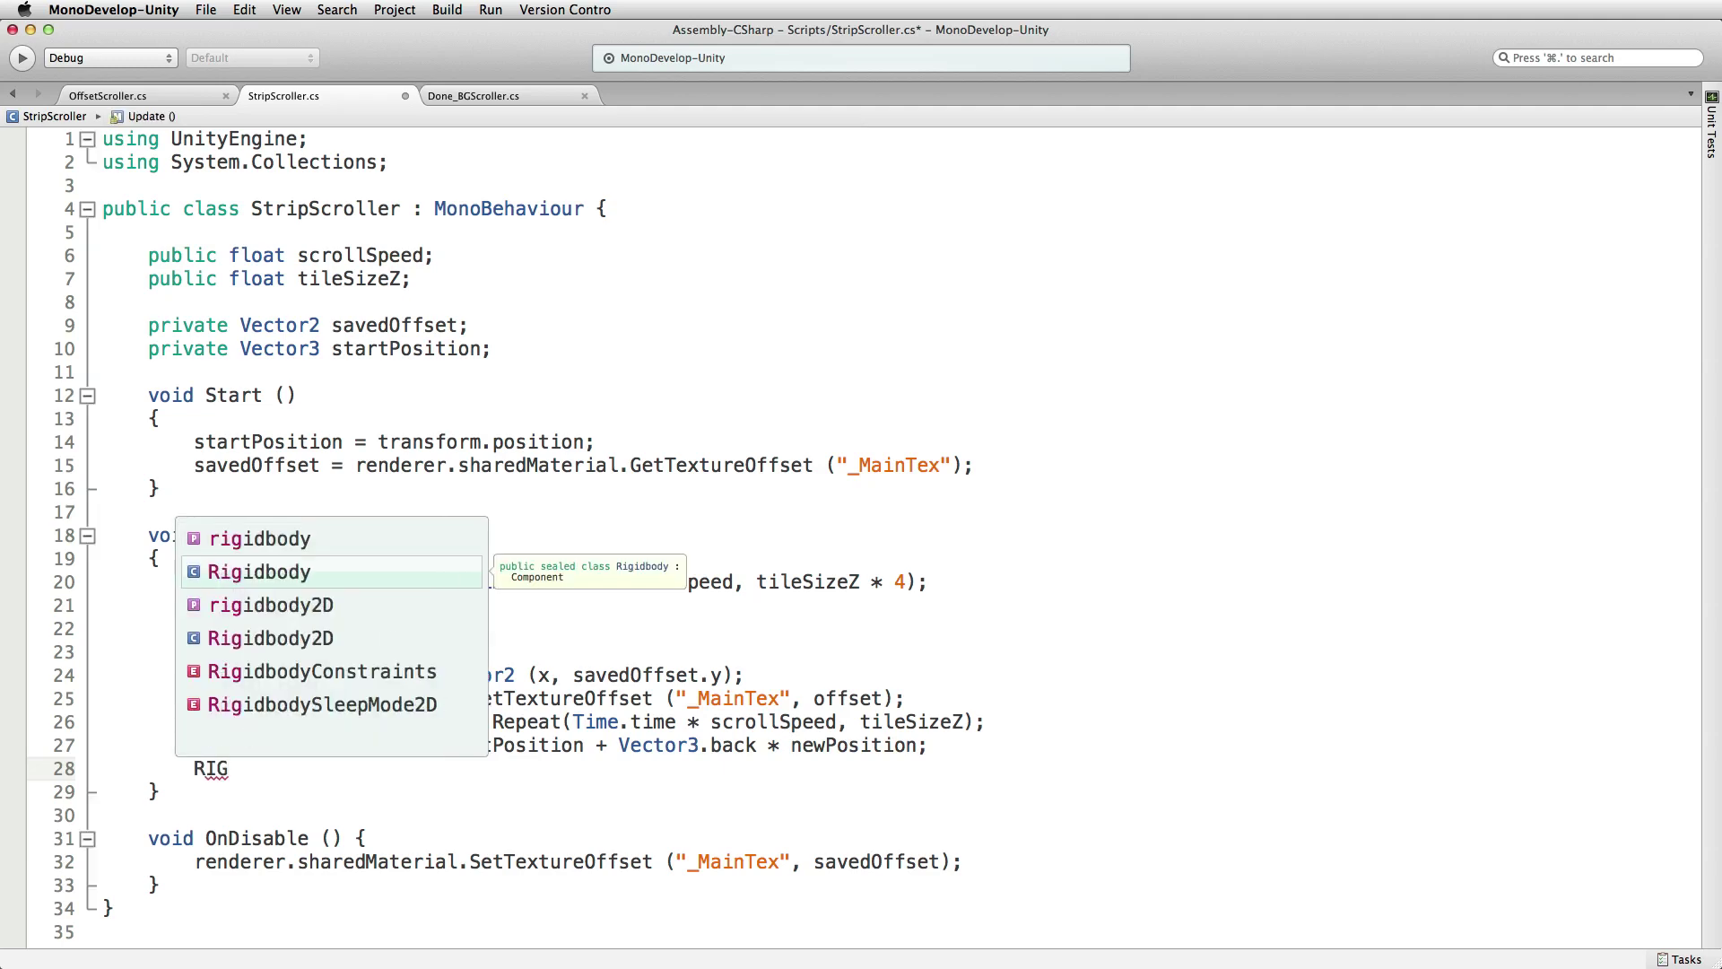
key(Down)
text(.CE)
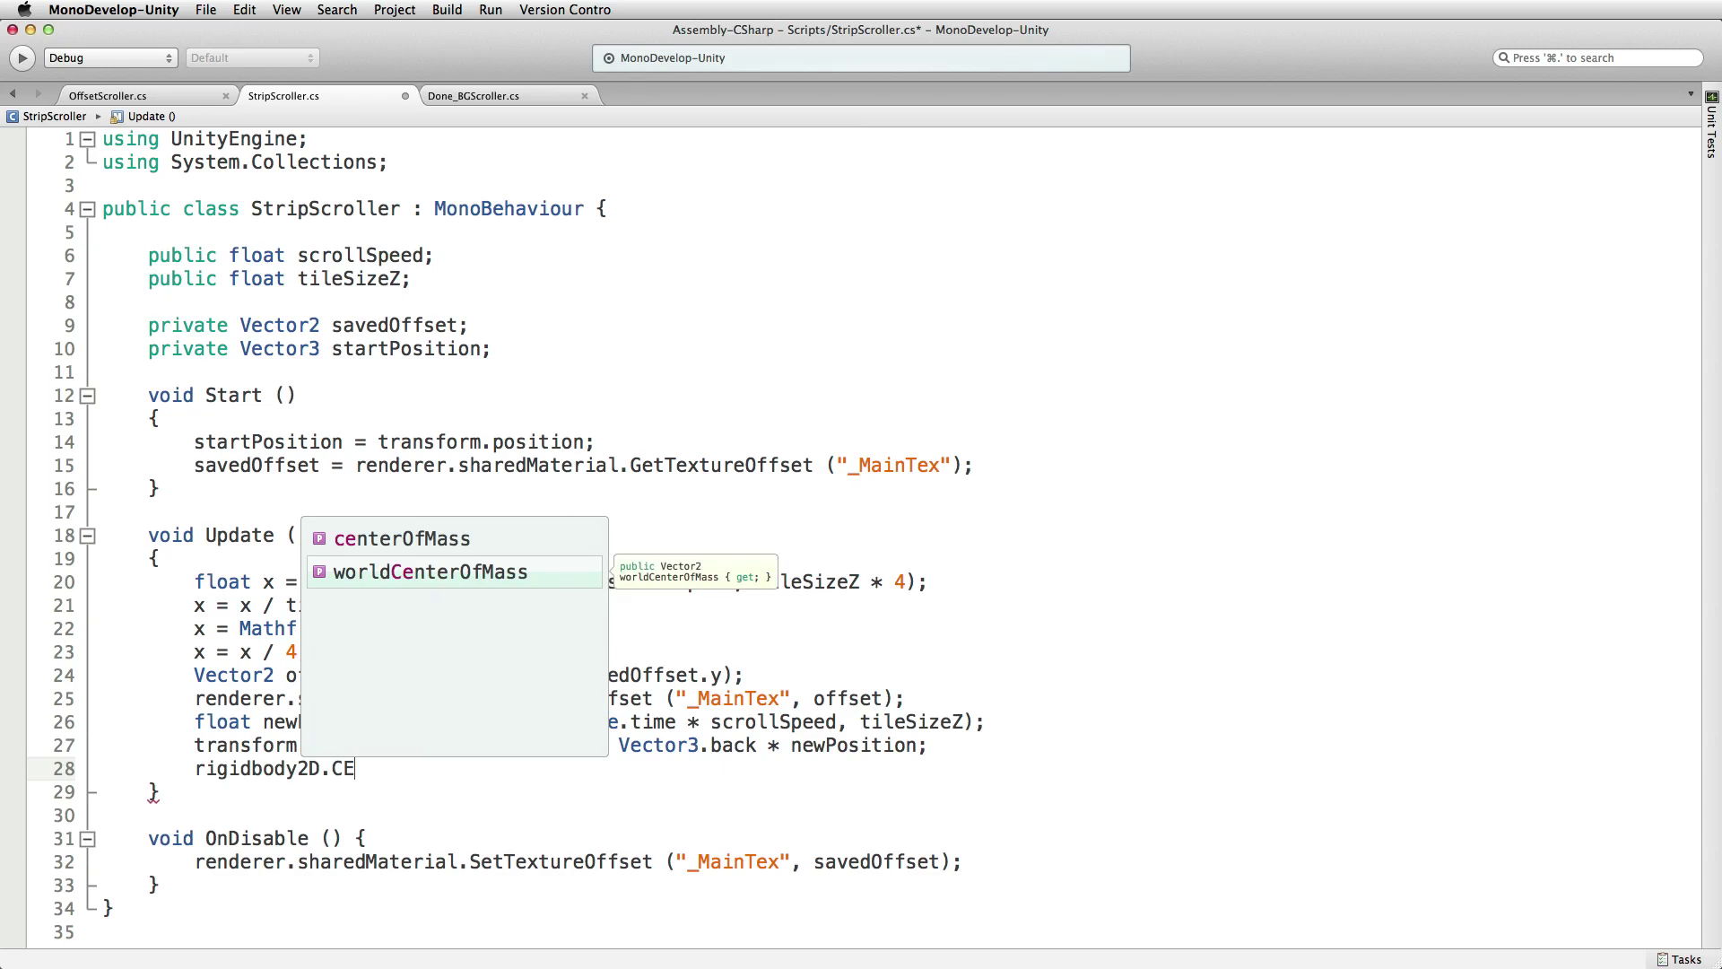
key(Up)
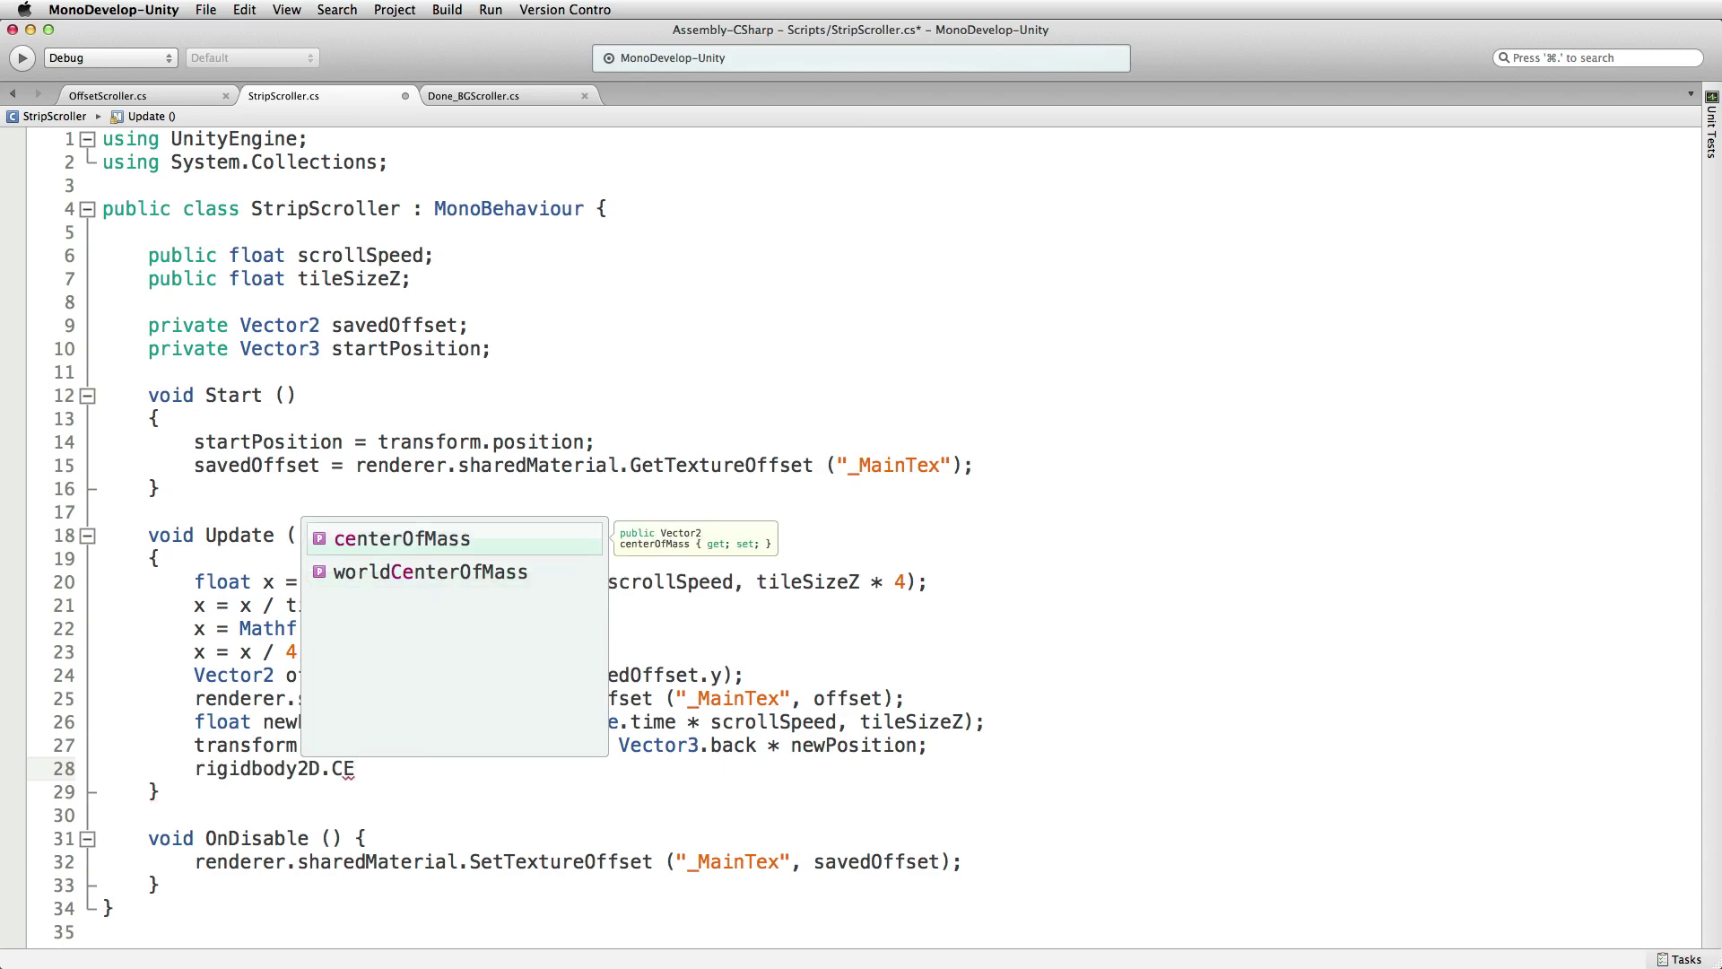
key(Return)
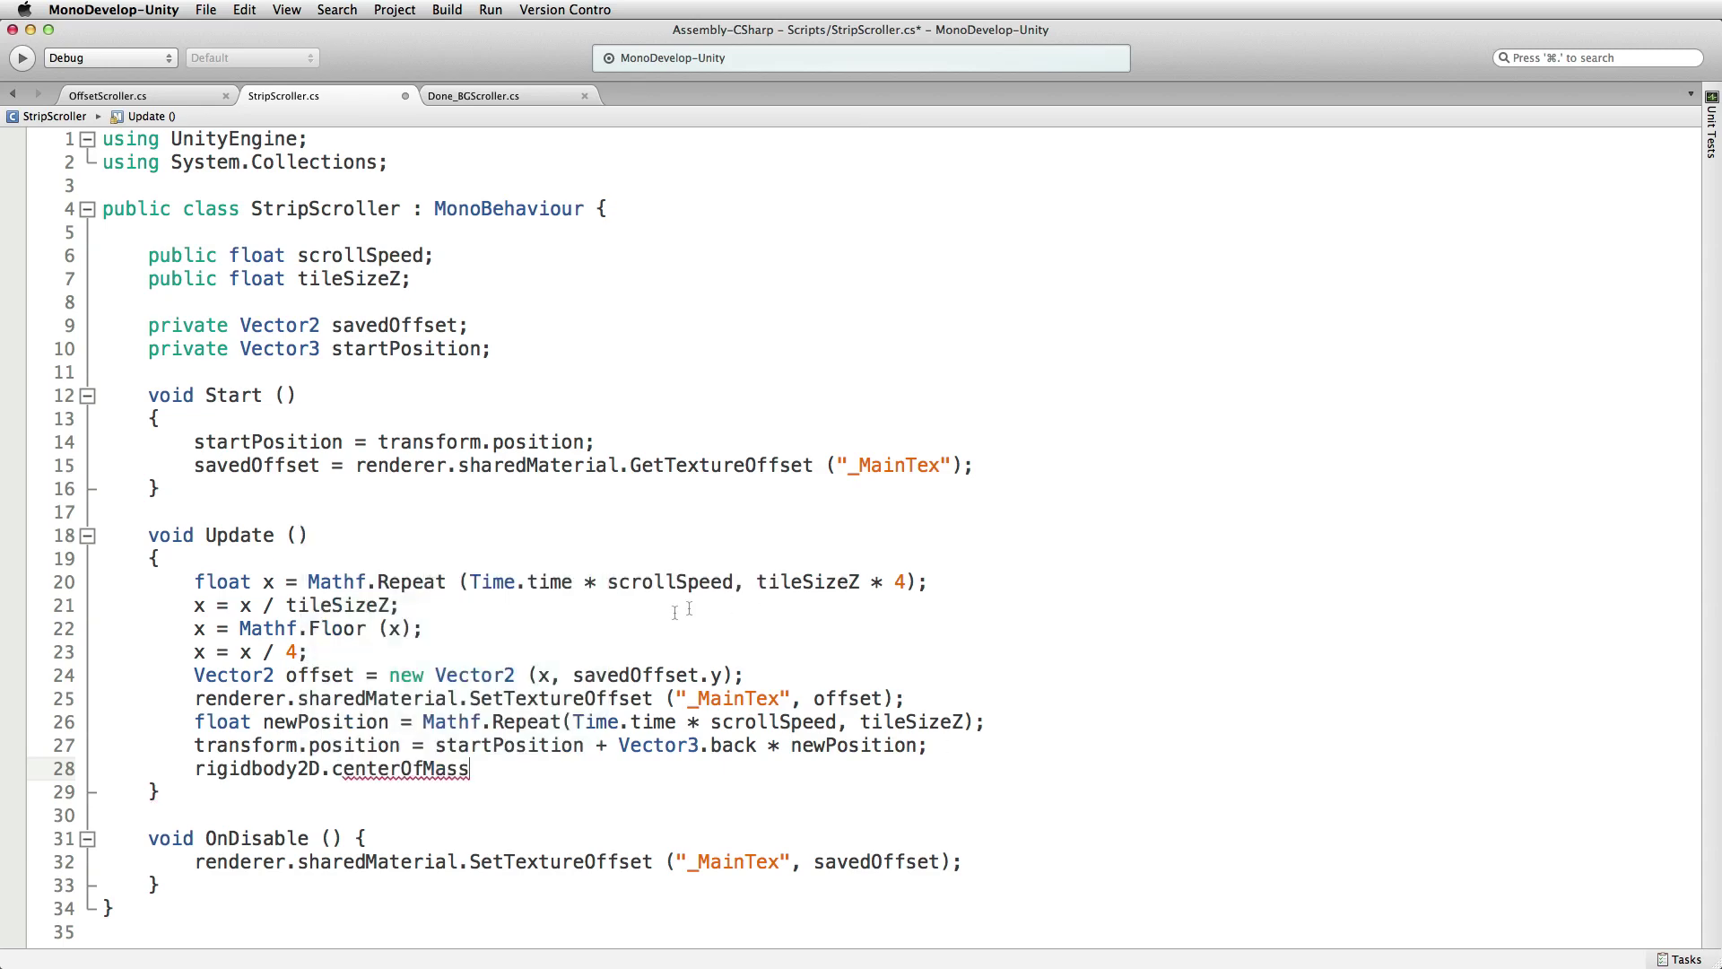
text(;)
- Delete the rigidbody2D.centerOfMass; line from StripScroller's Update function
drag(482, 769, 195, 773)
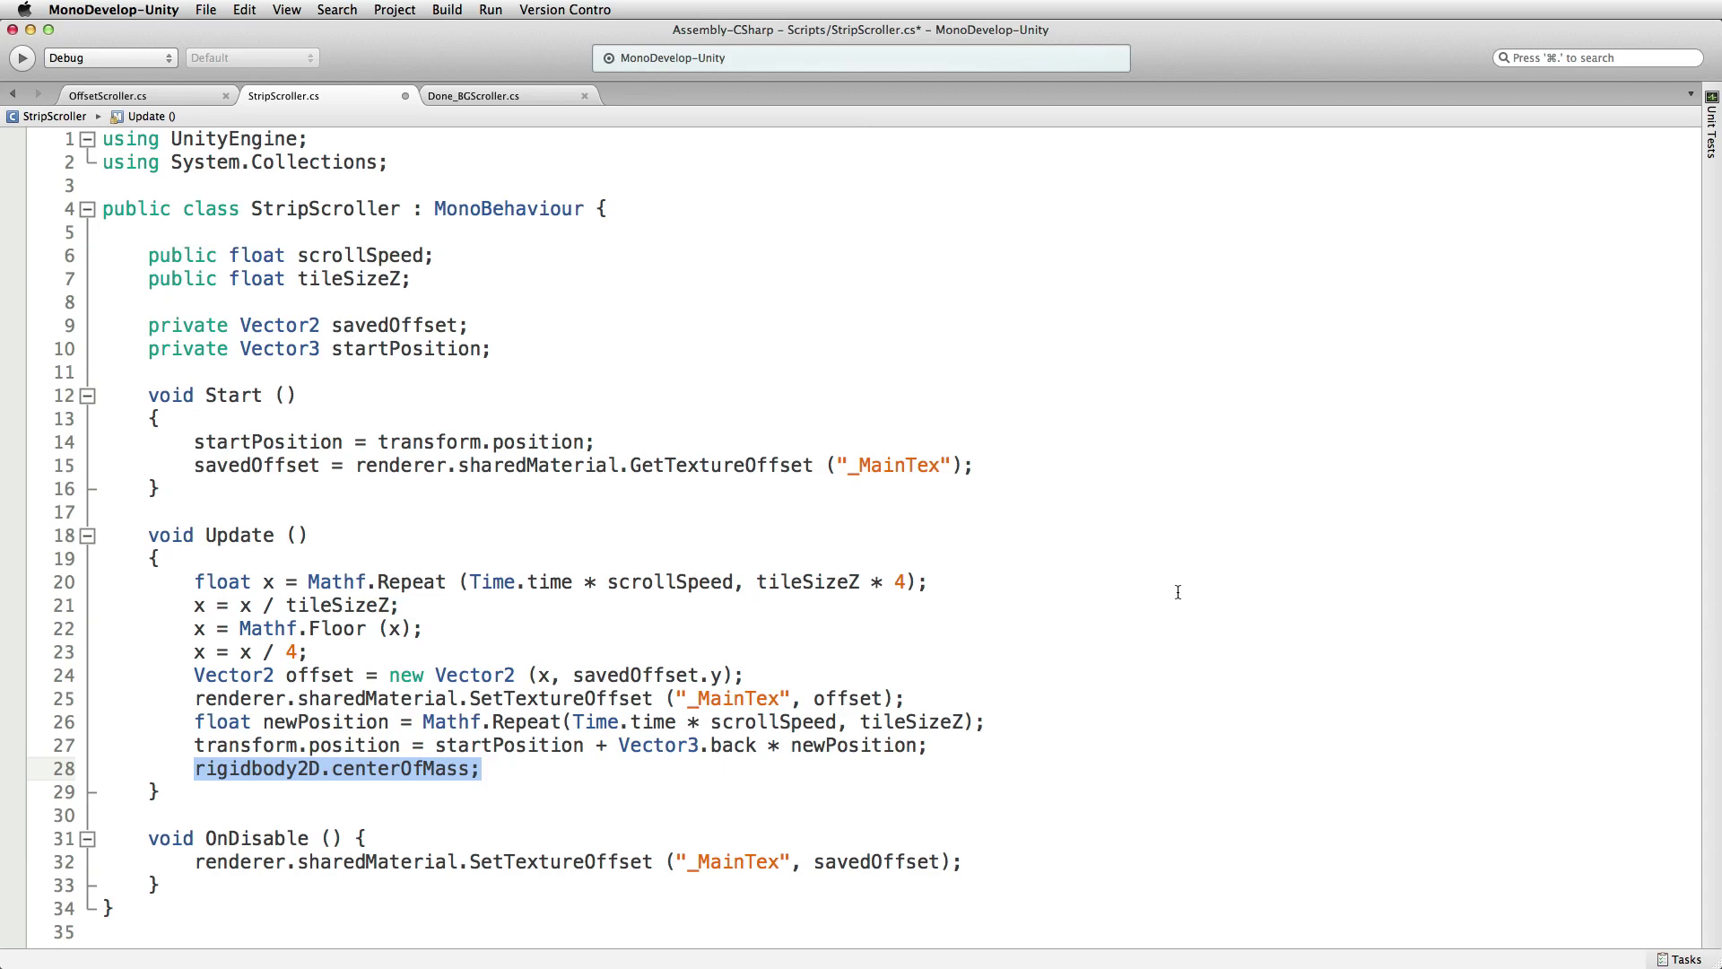
drag(518, 768, 1049, 736)
key(BackSpace)
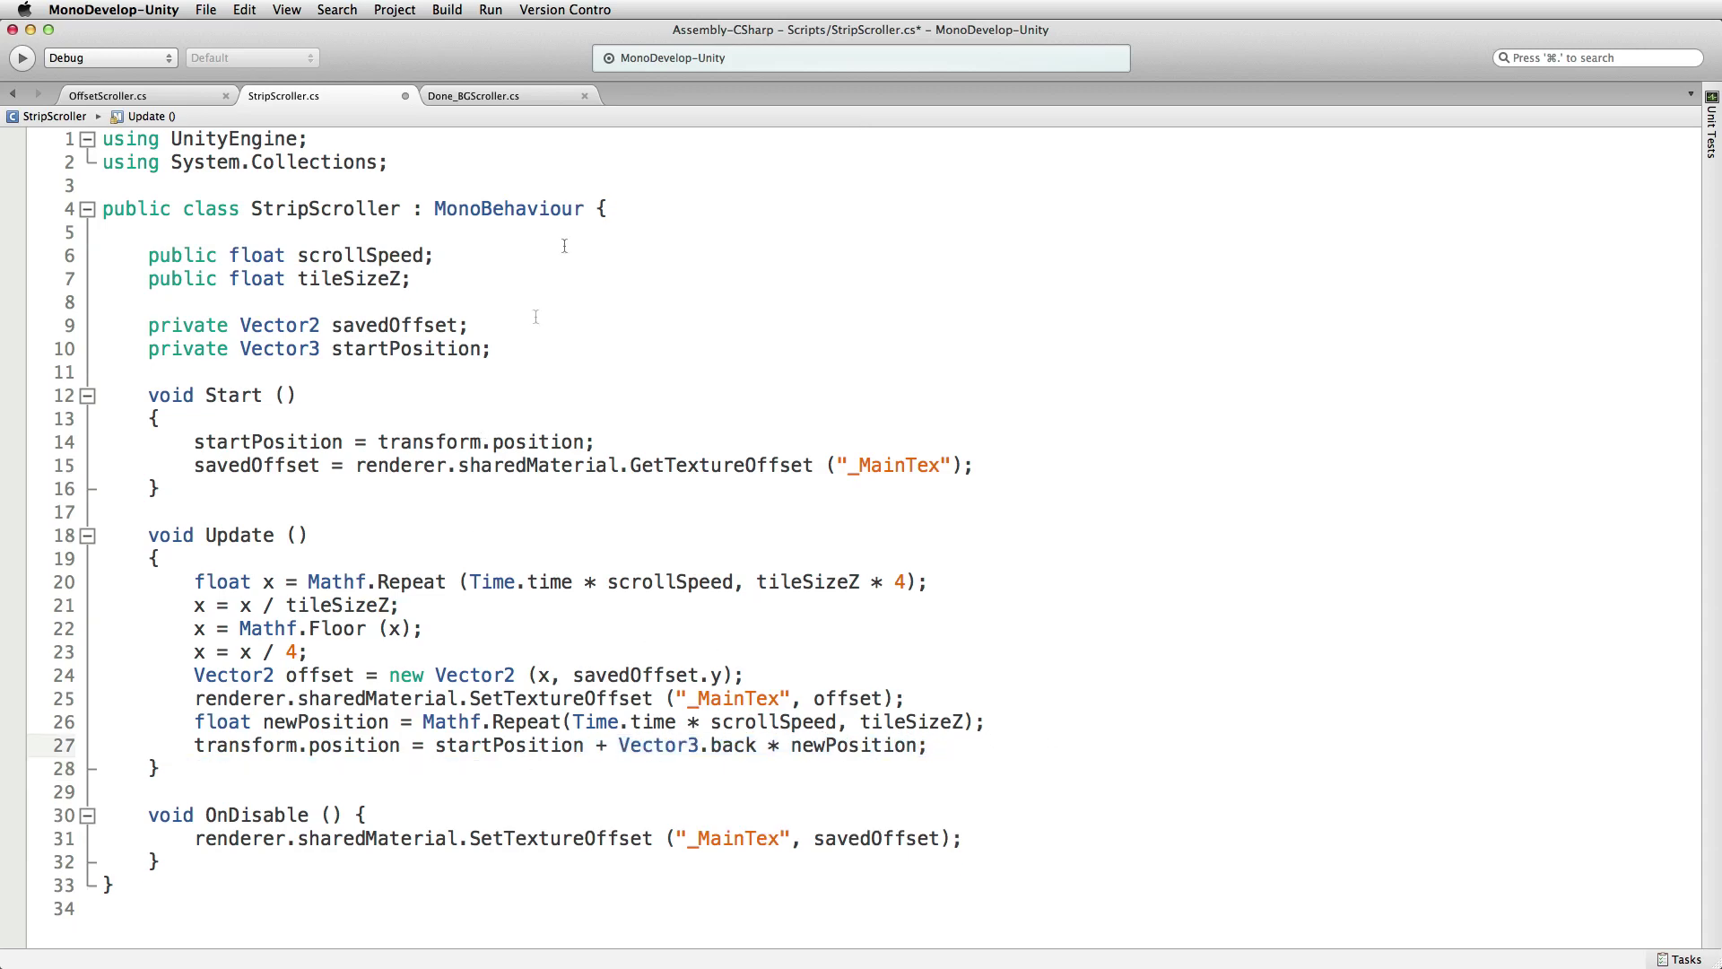
- Switch to Unity and create a C# script named TimeTester in the project's root assets folder
key(super+Tab)
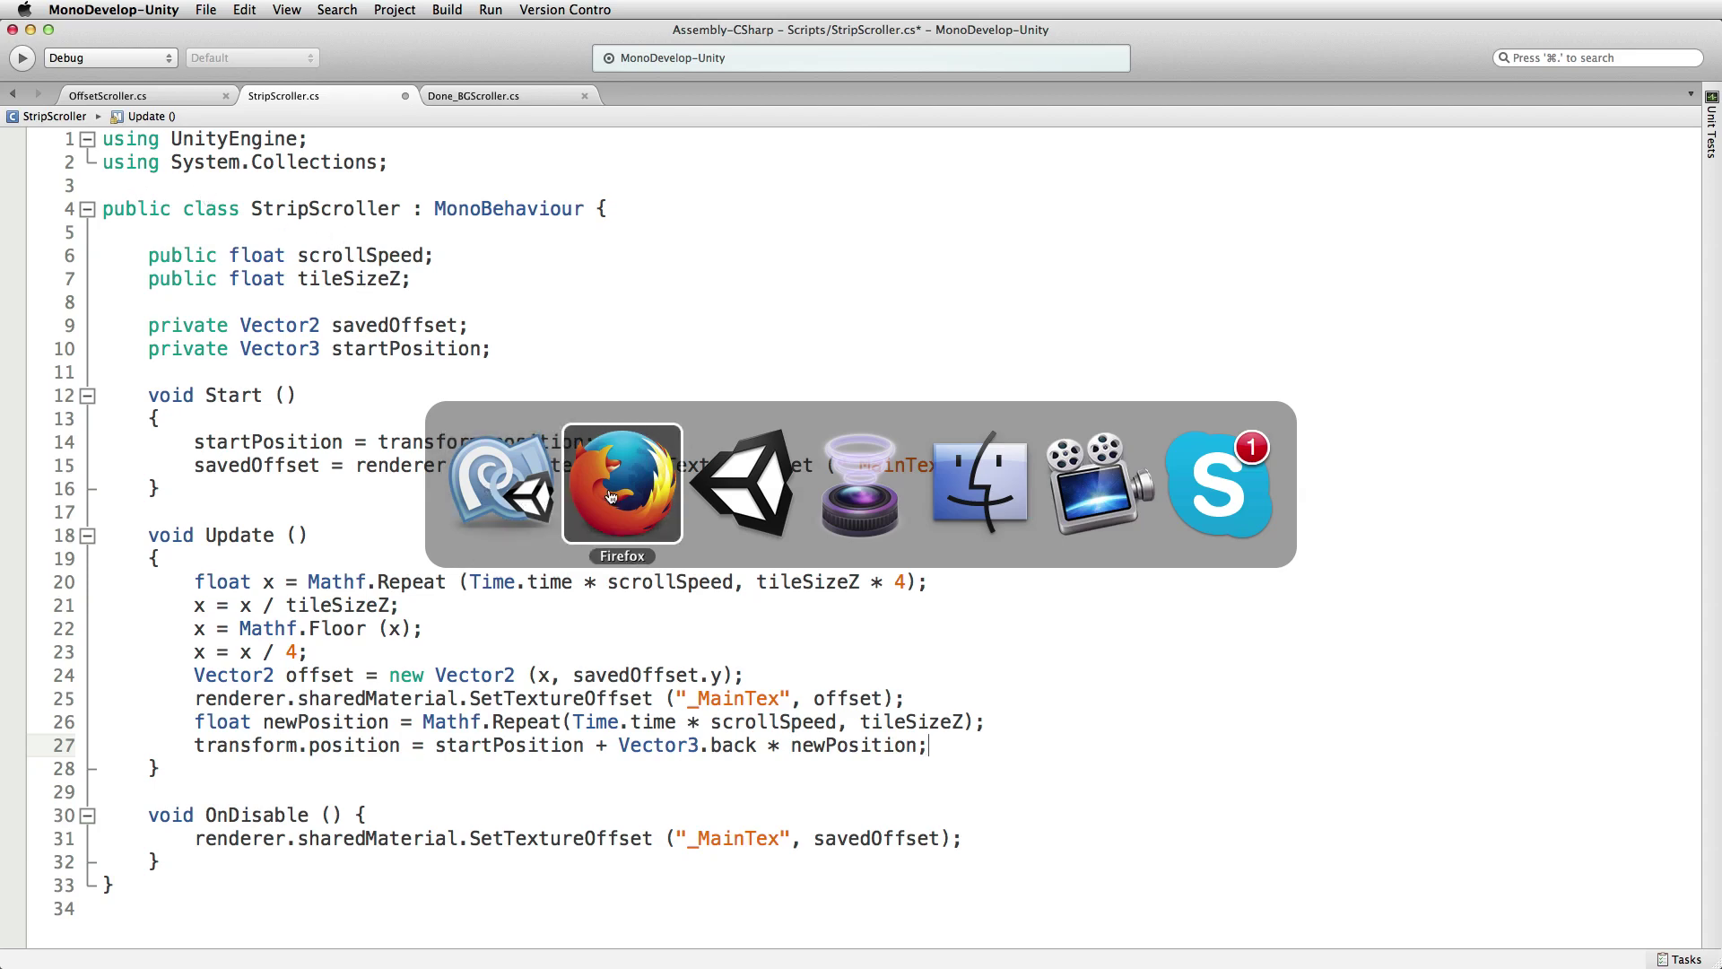
click(738, 517)
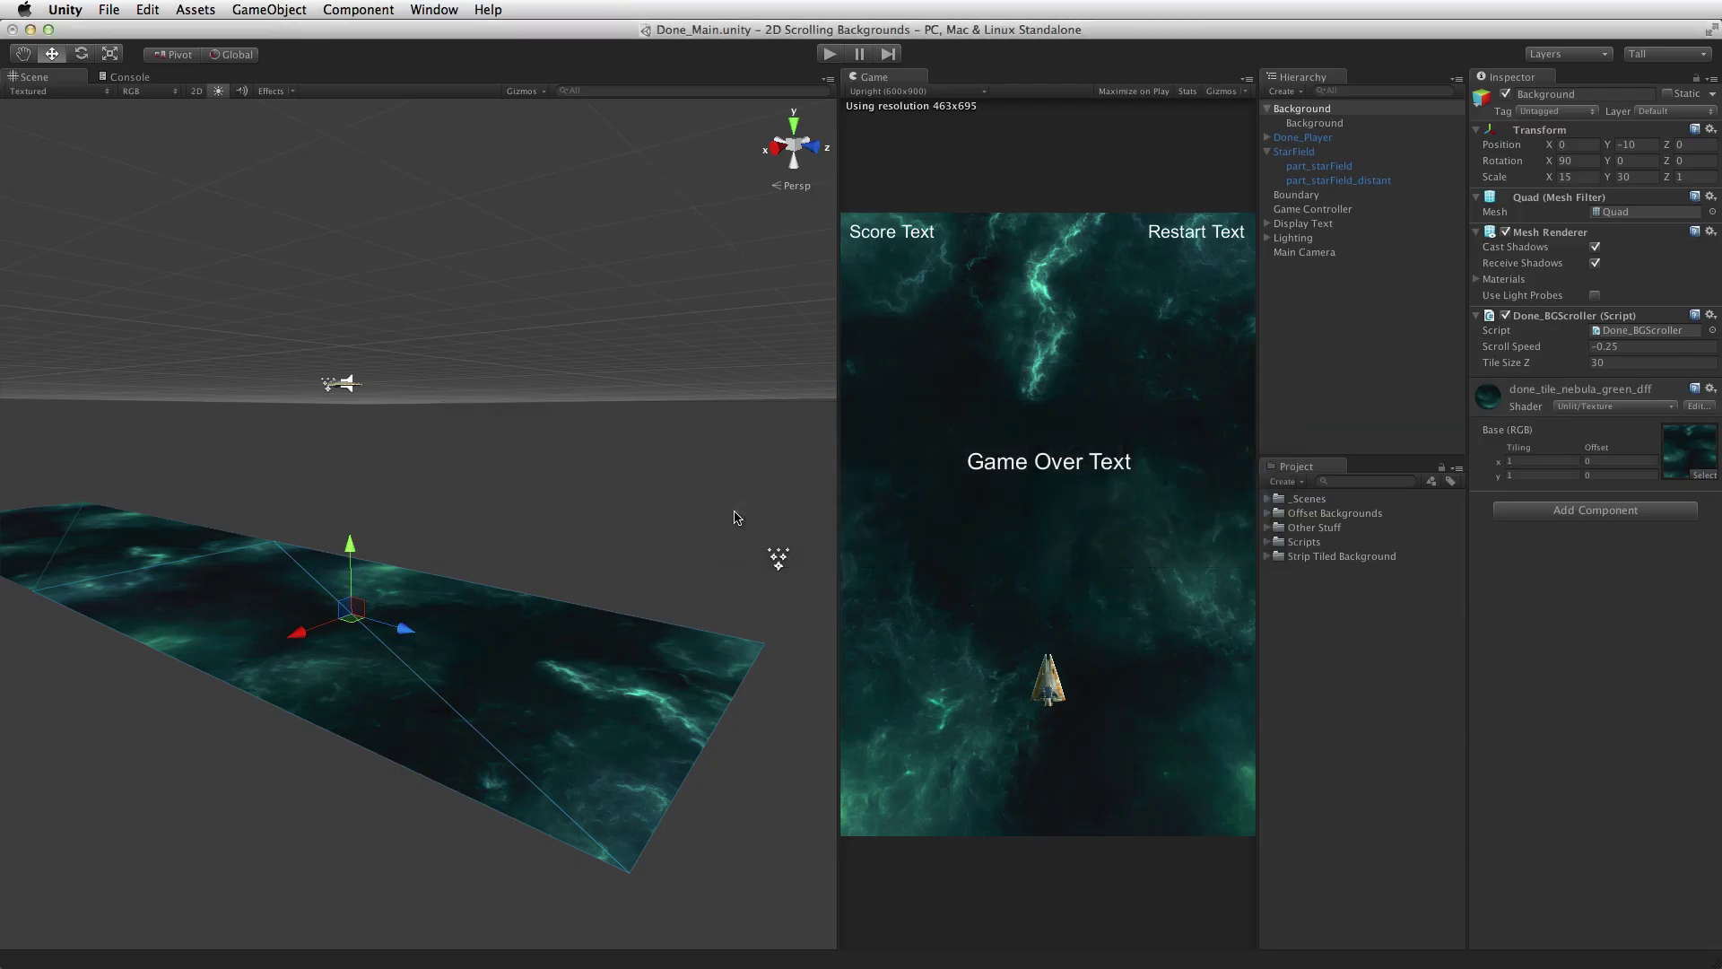
click(1347, 645)
right_click(1350, 620)
mouse_move(1554, 629)
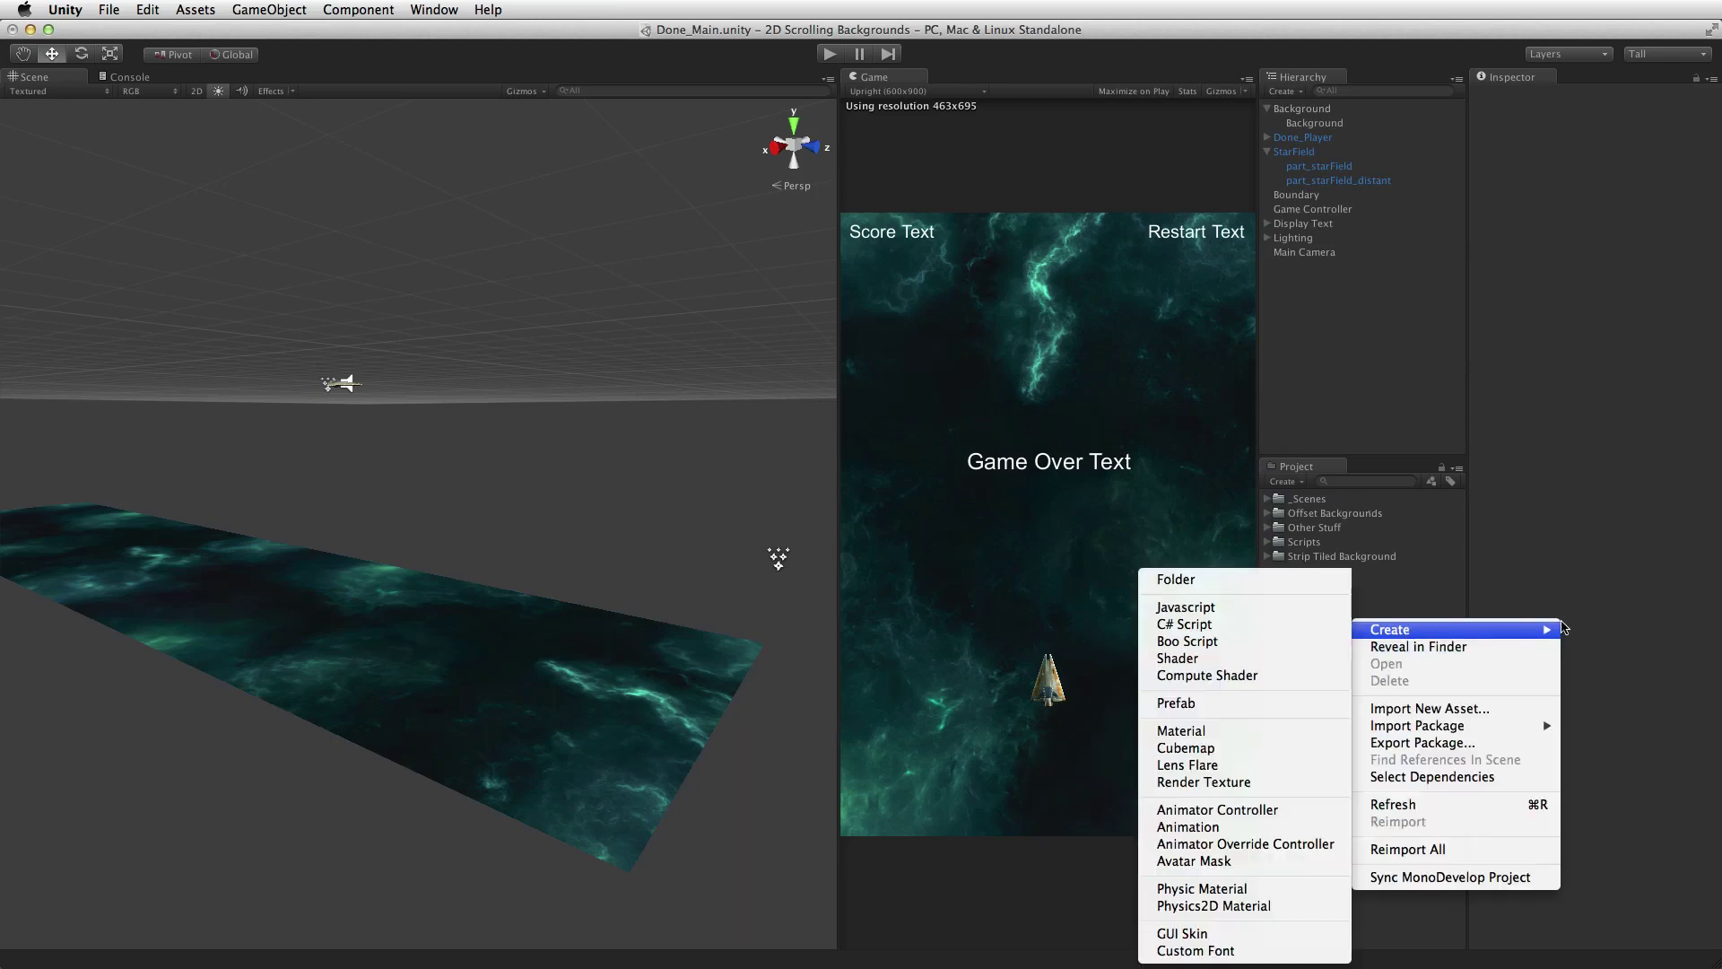
click(1241, 628)
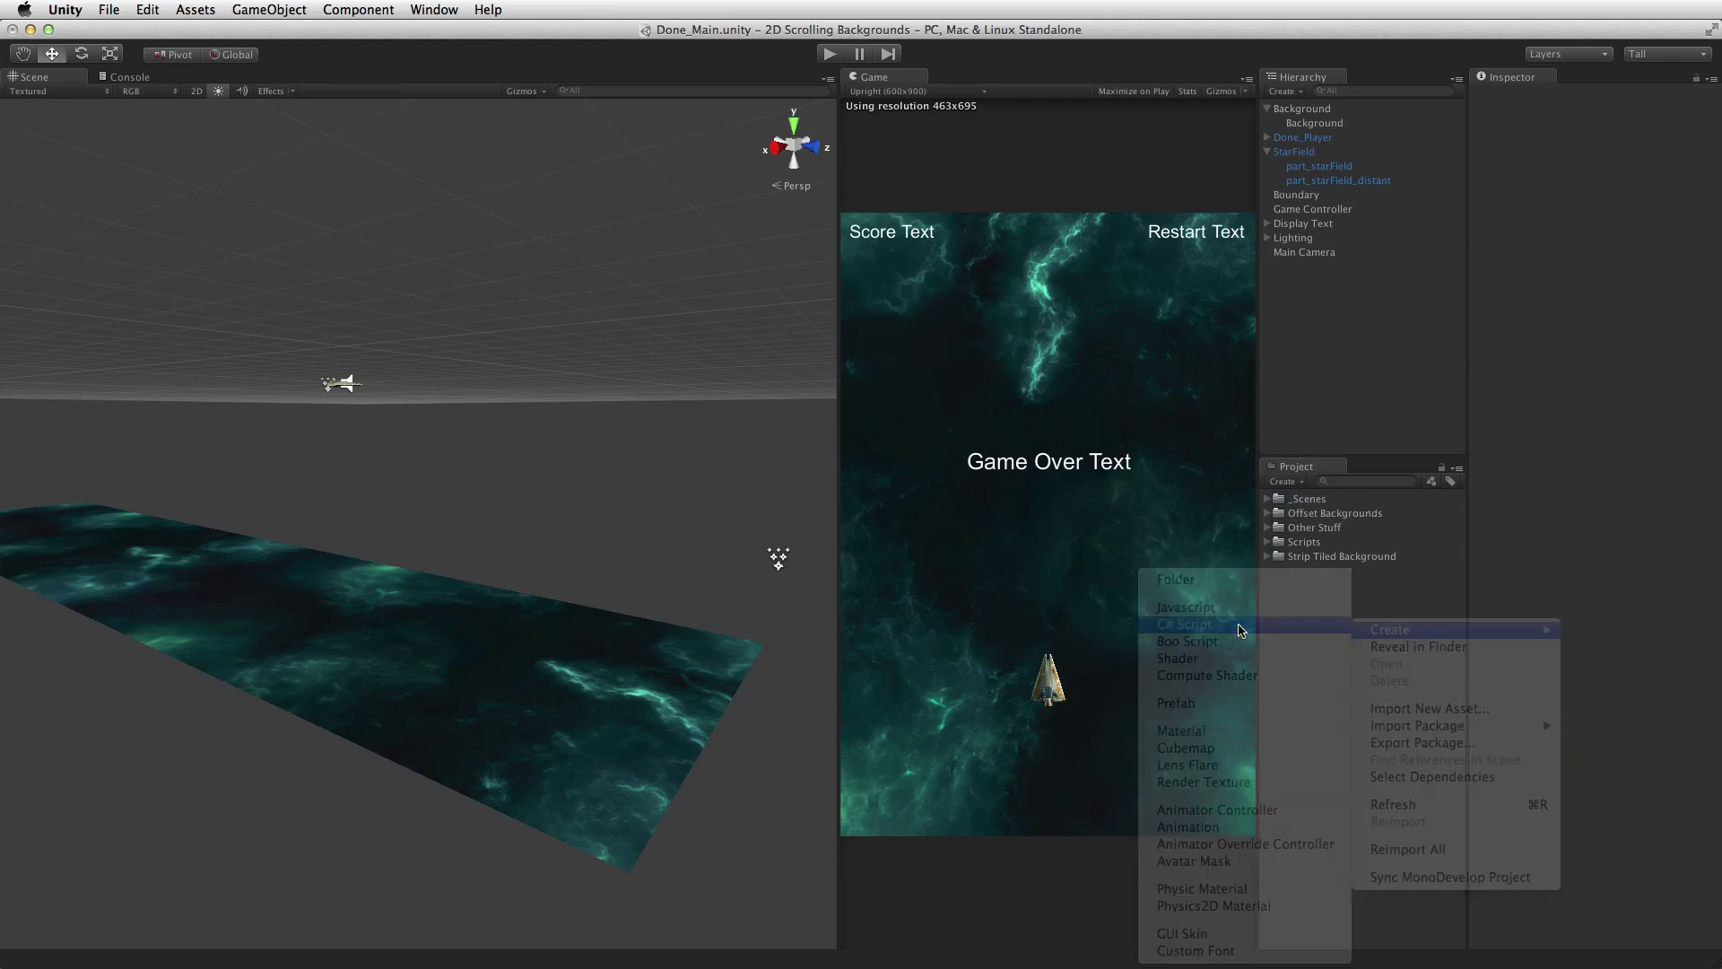
text(D)
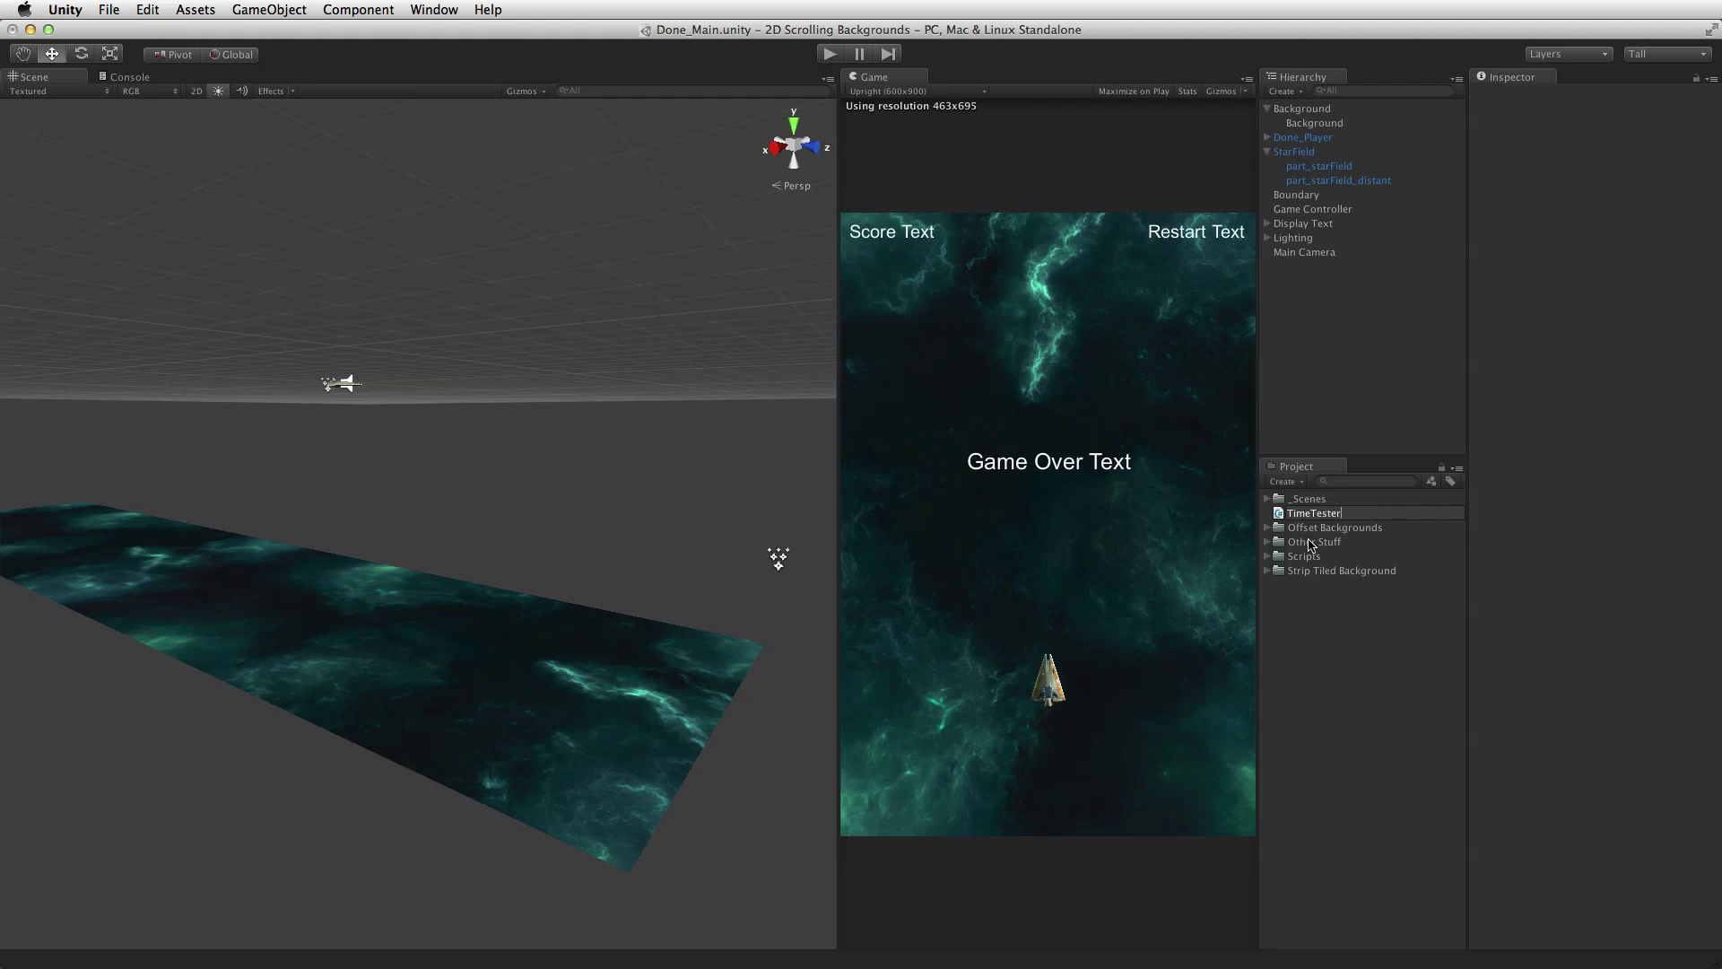
key(Return)
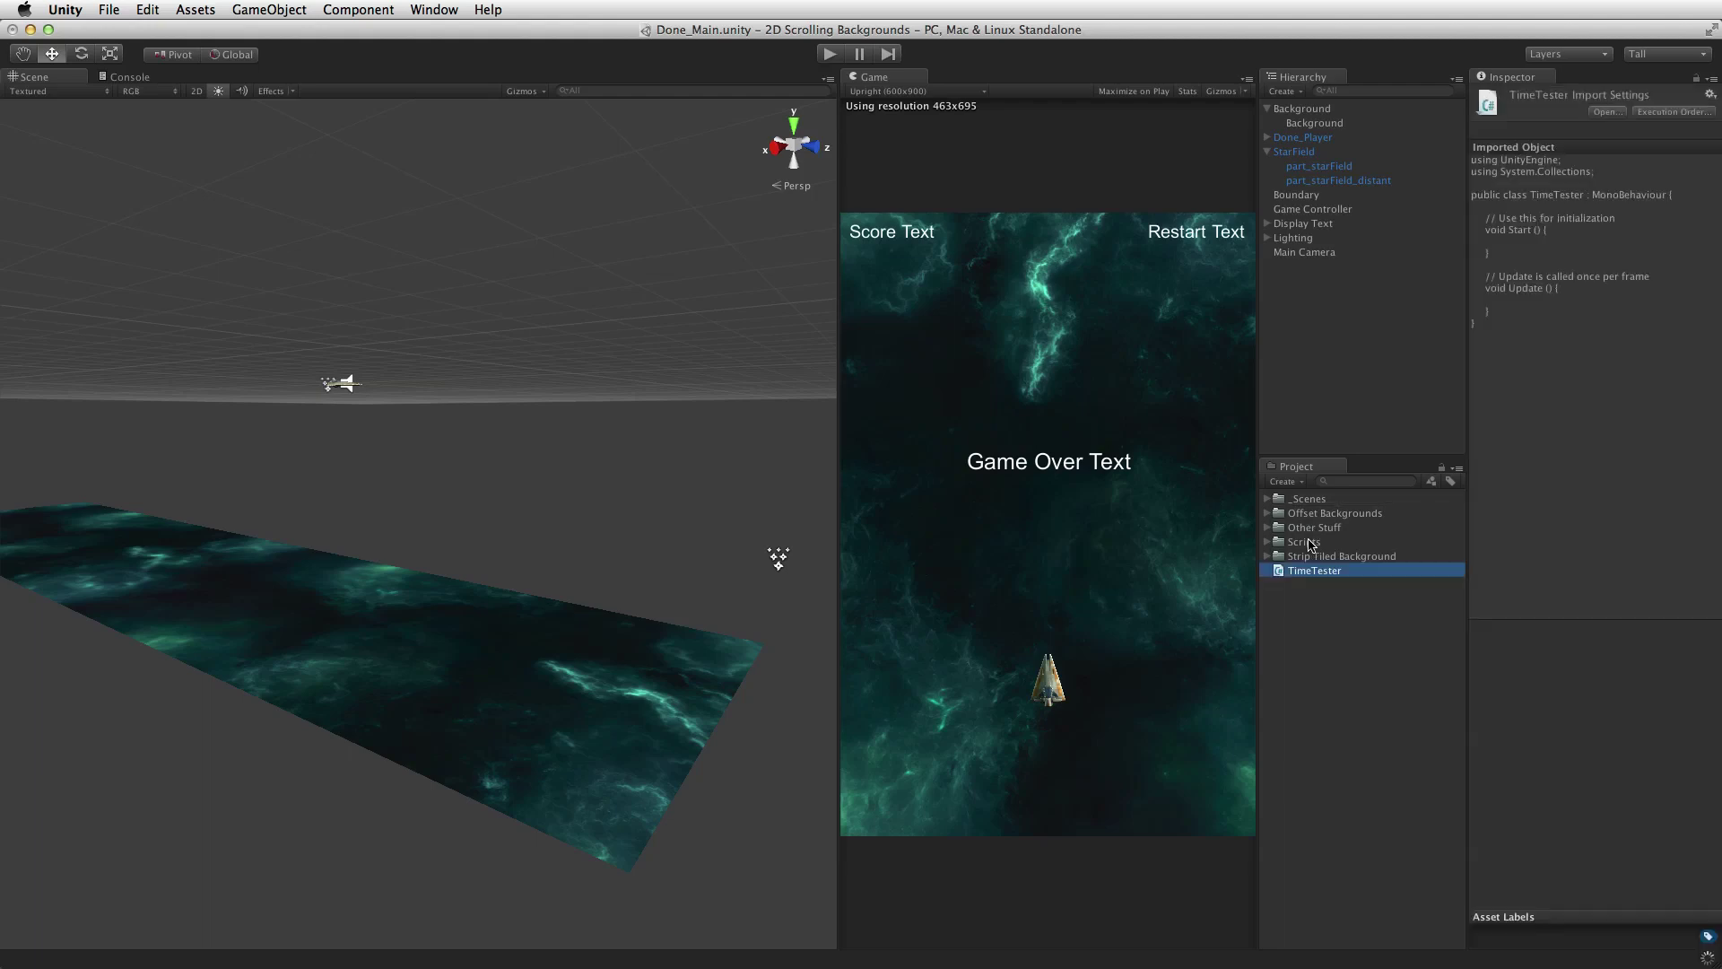
- Open TimeTester in MonoDevelop, cancel the save prompt for StripScroller.cs, and delete TimeTester's Start function and template comments
click(1606, 112)
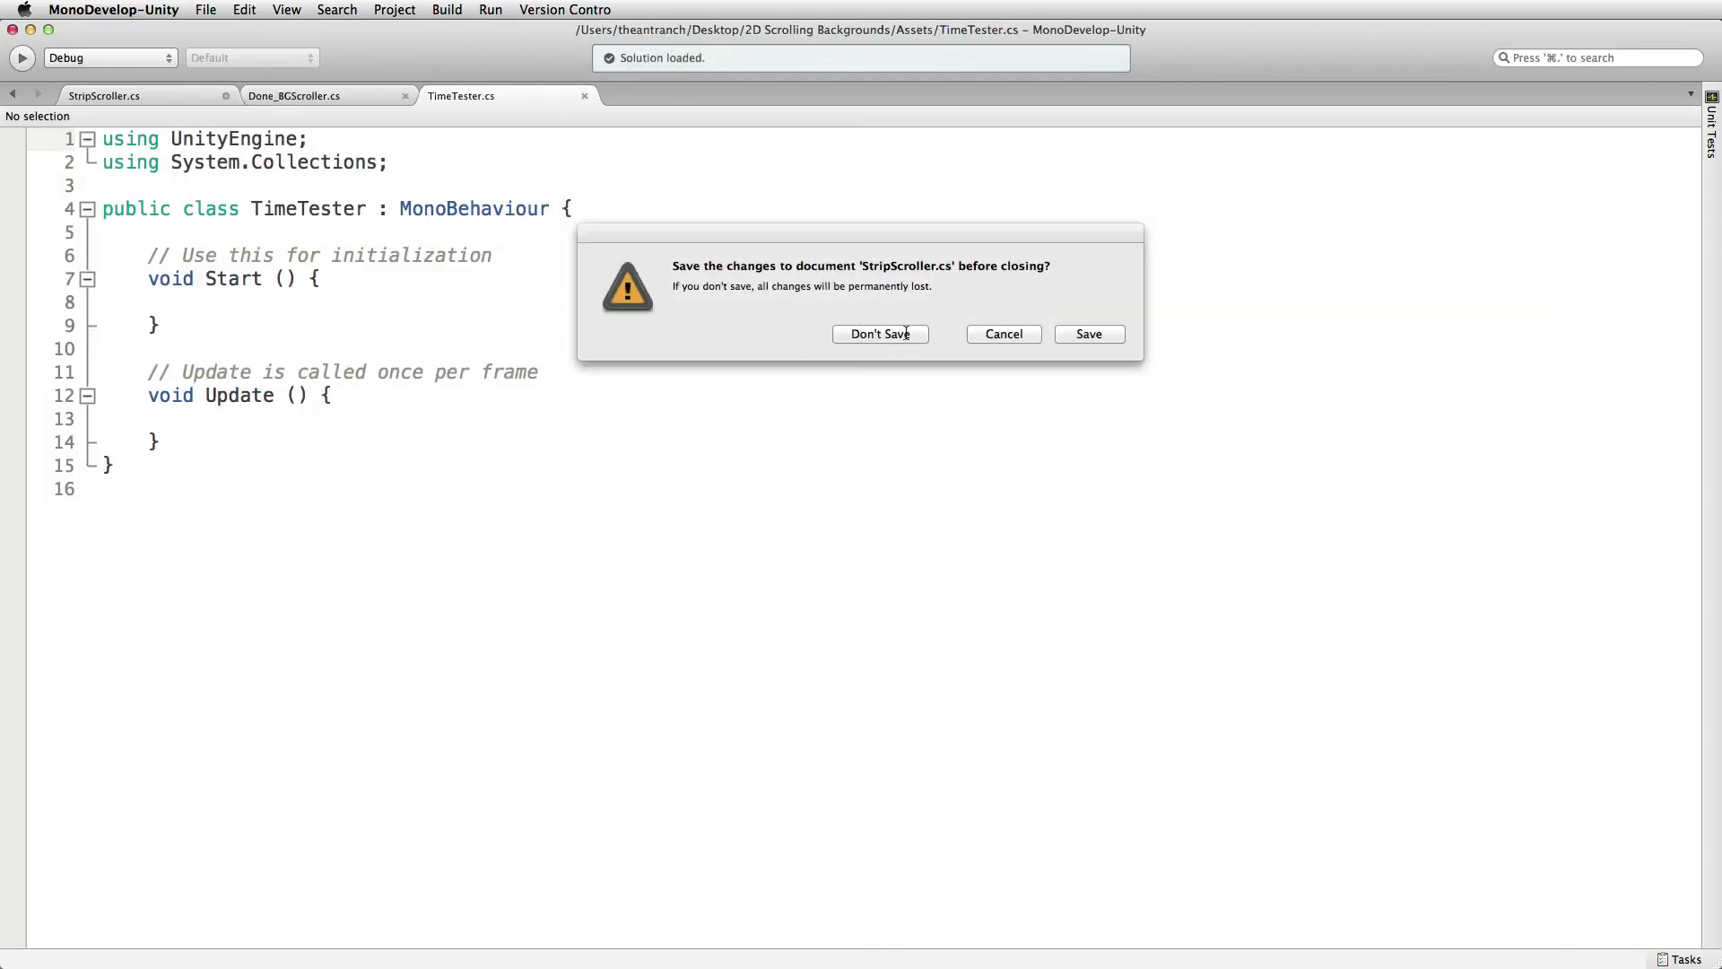
click(1002, 334)
click(370, 310)
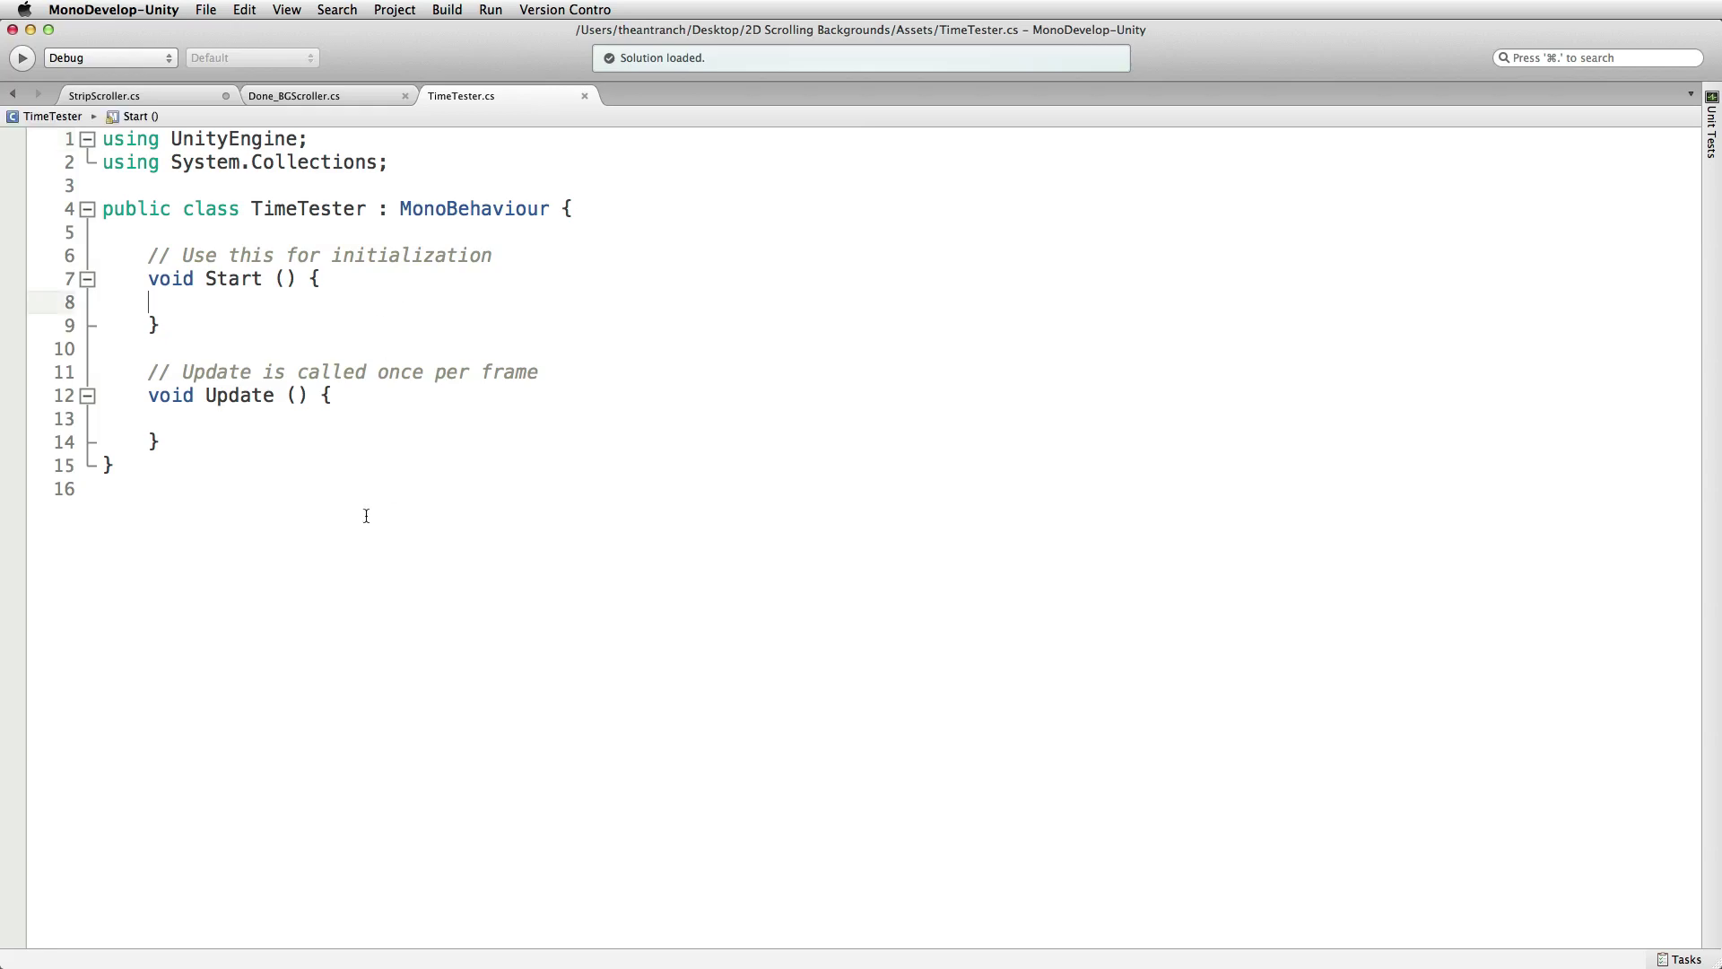
drag(539, 372, 141, 243)
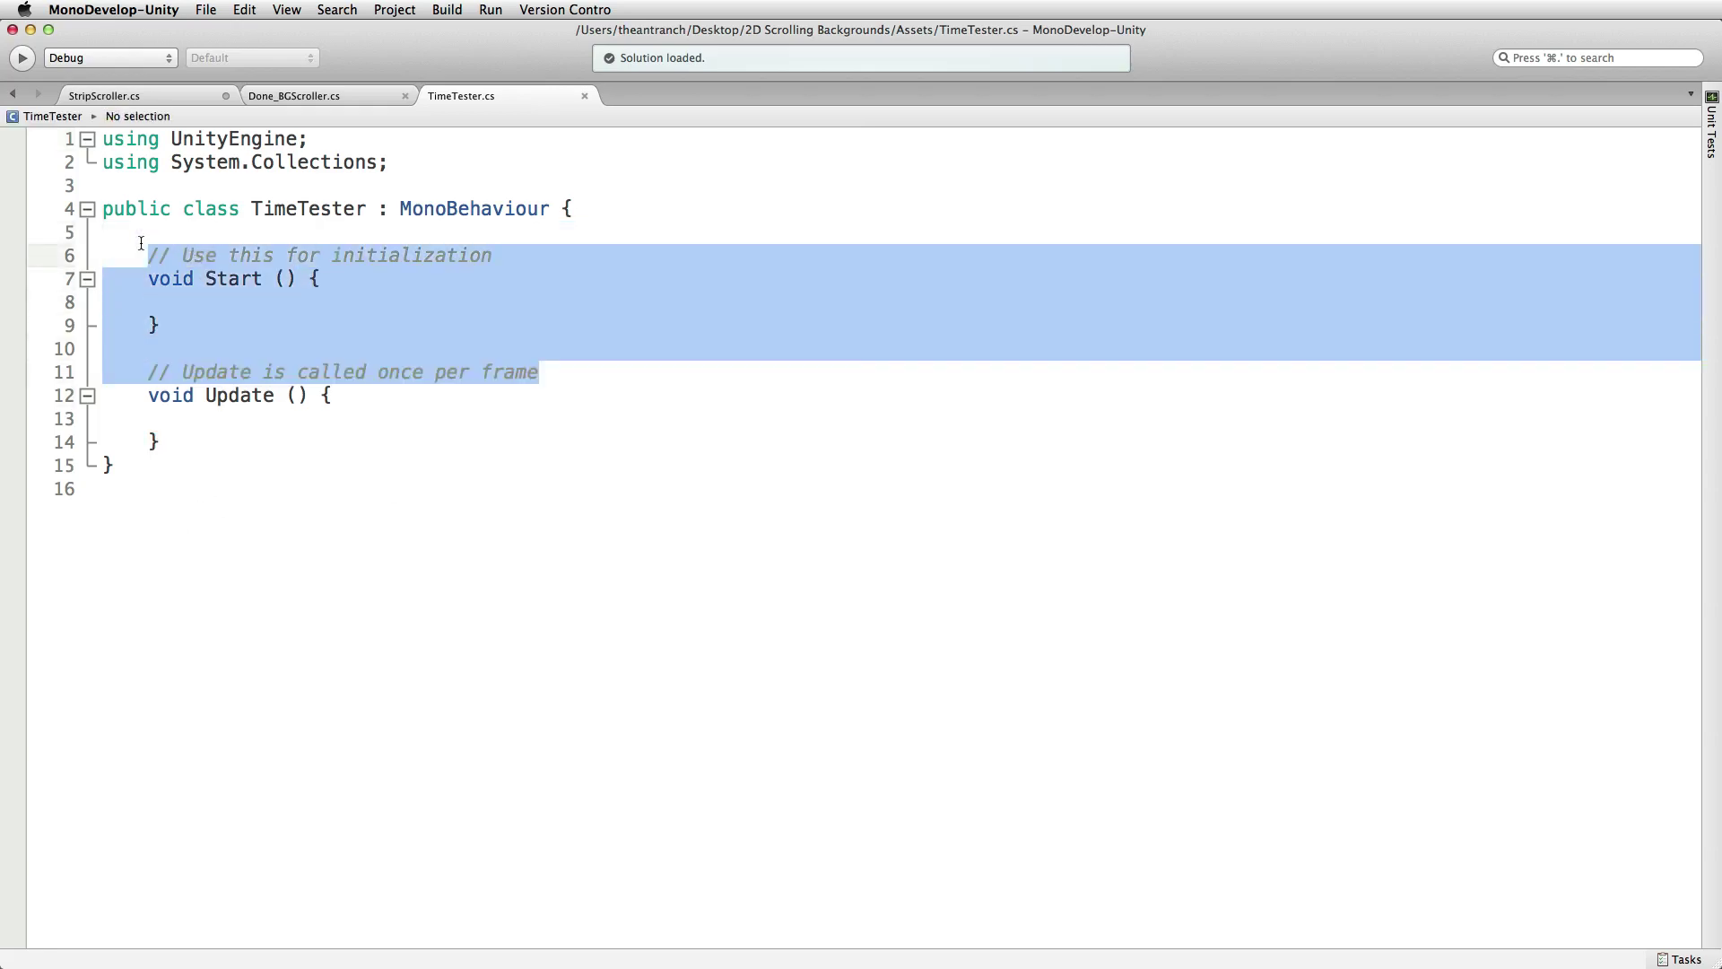
key(BackSpace)
- Add Debug.Log (Time.time); and Debug.Log (Time.deltaTime); as two lines inside TimeTester's Update function
click(270, 306)
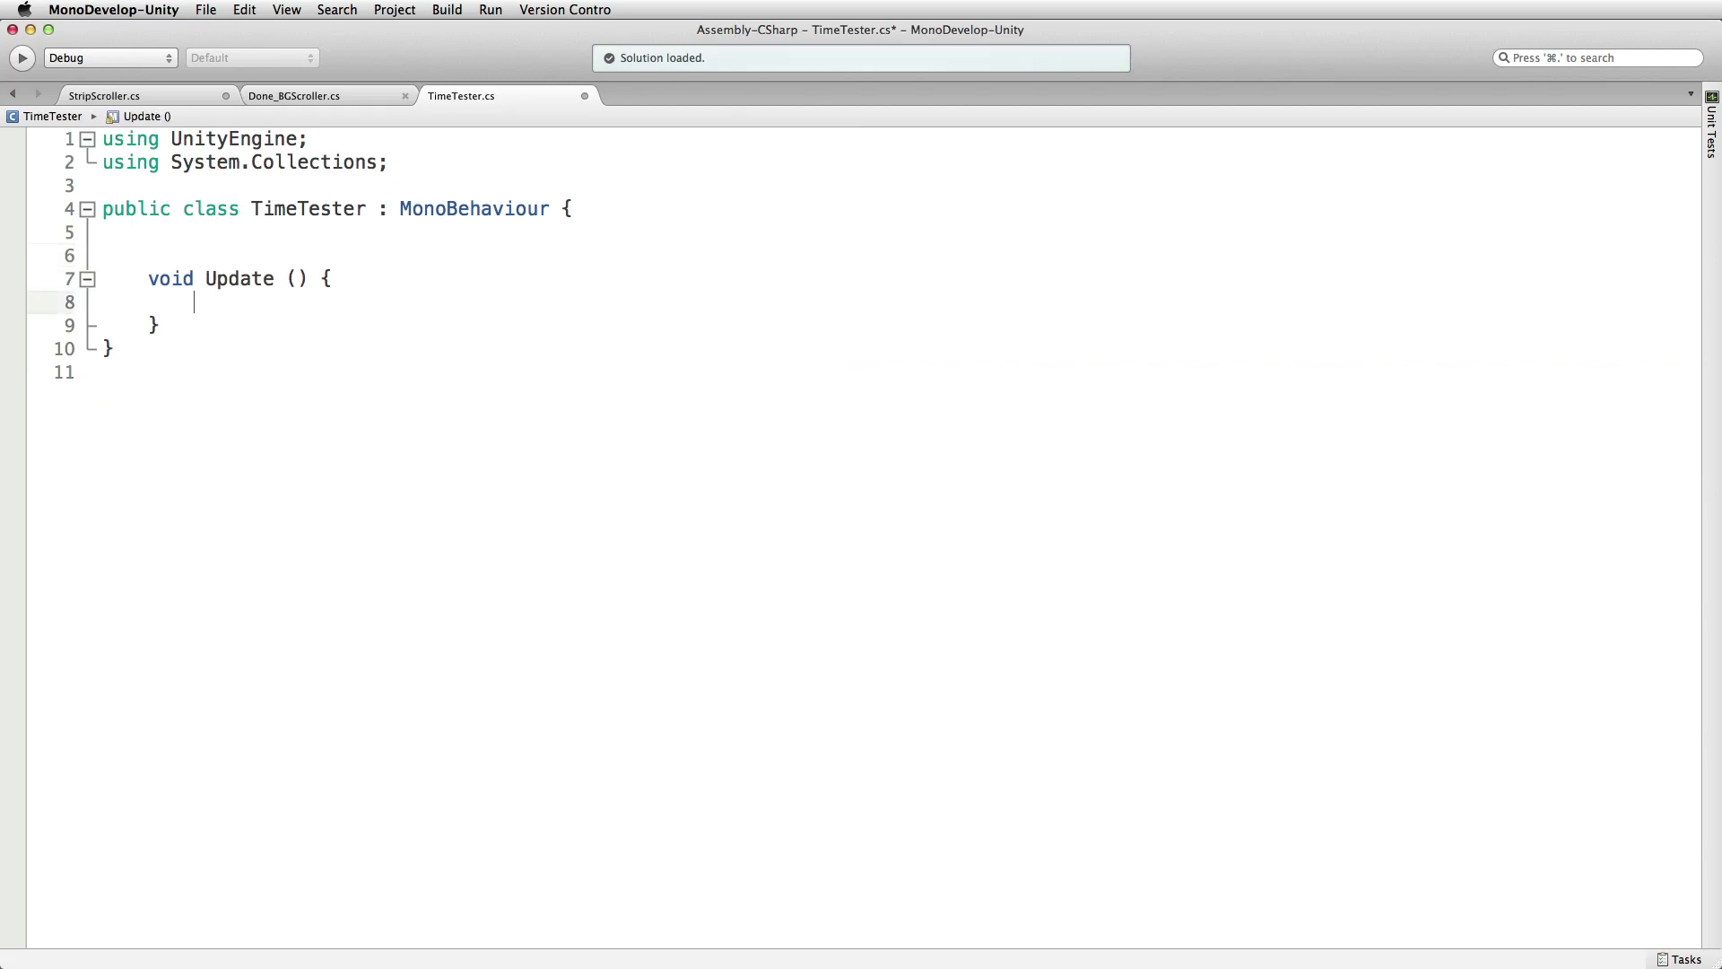
text(Debug.Log (Time.time);)
key(Return)
text(Deb)
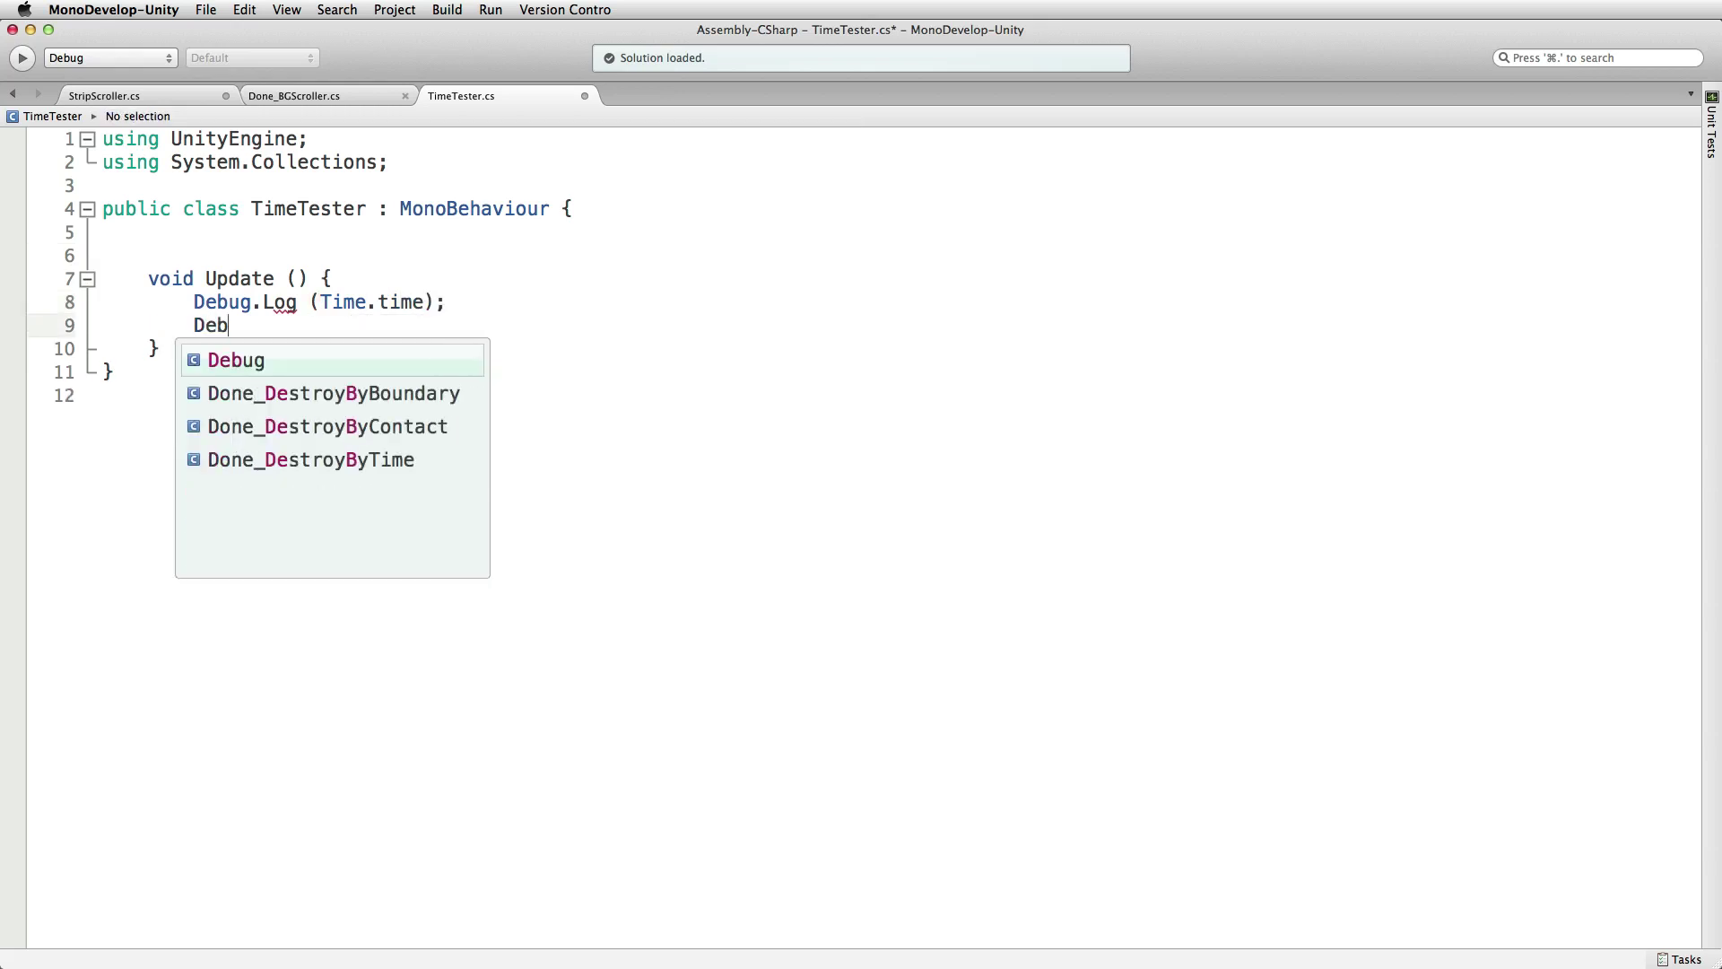
key(BackSpace)
text(b)
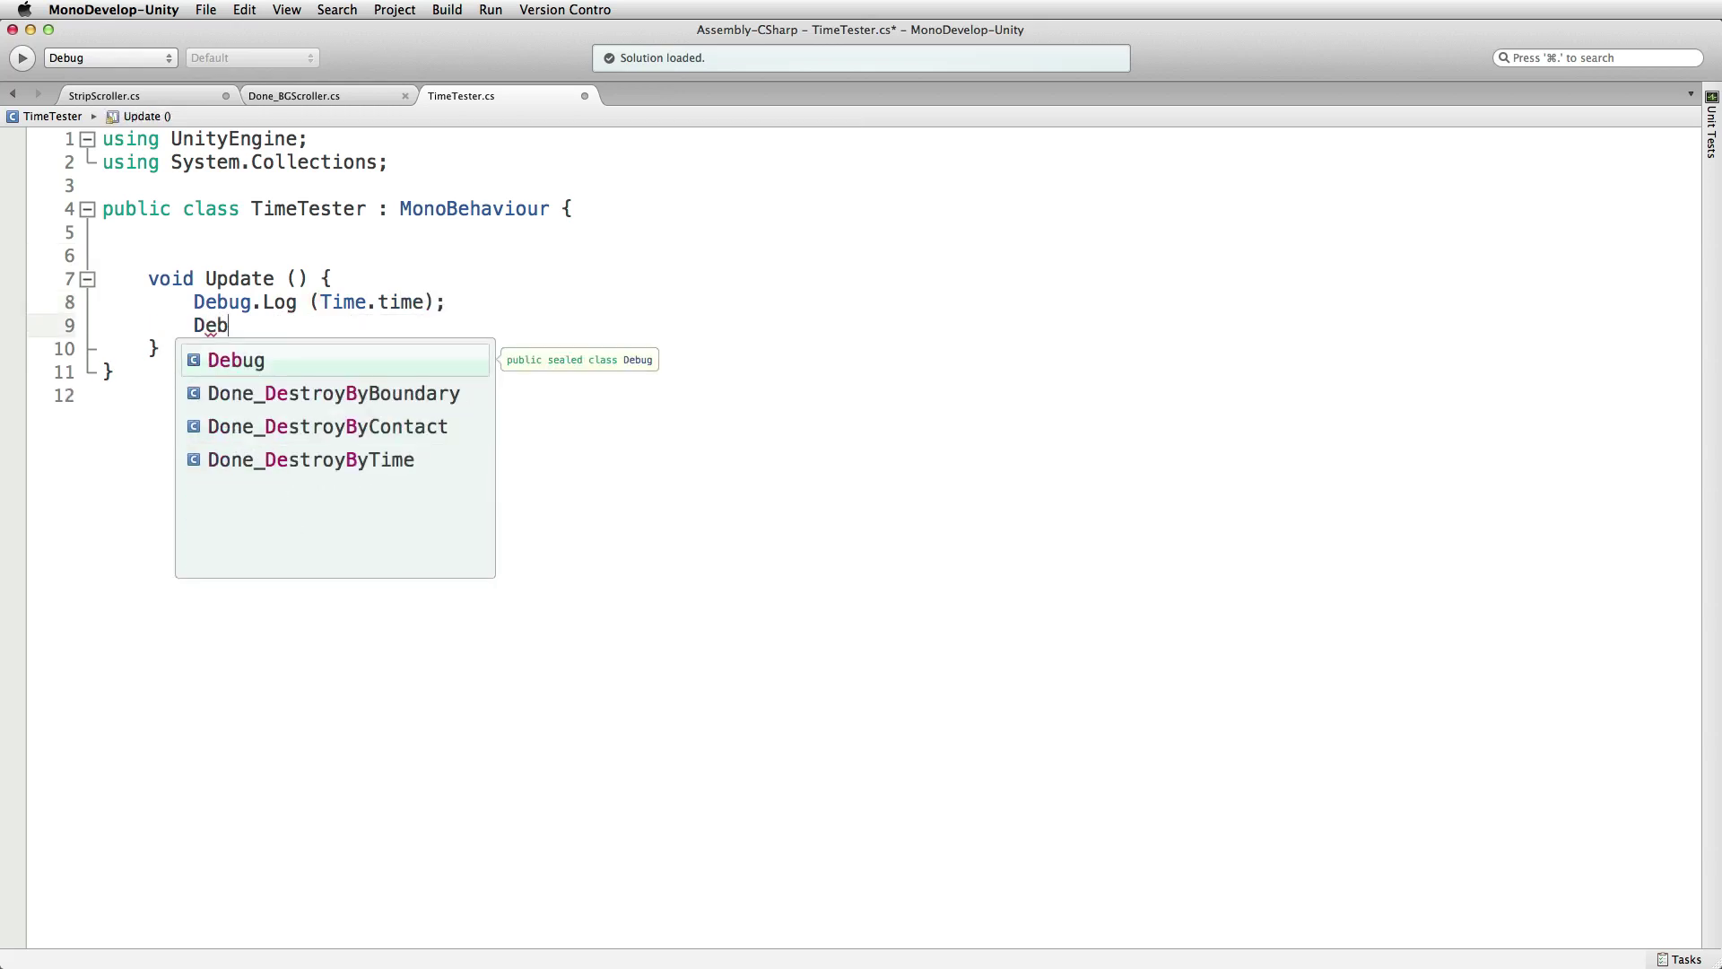
text(ug.log (Time.de)
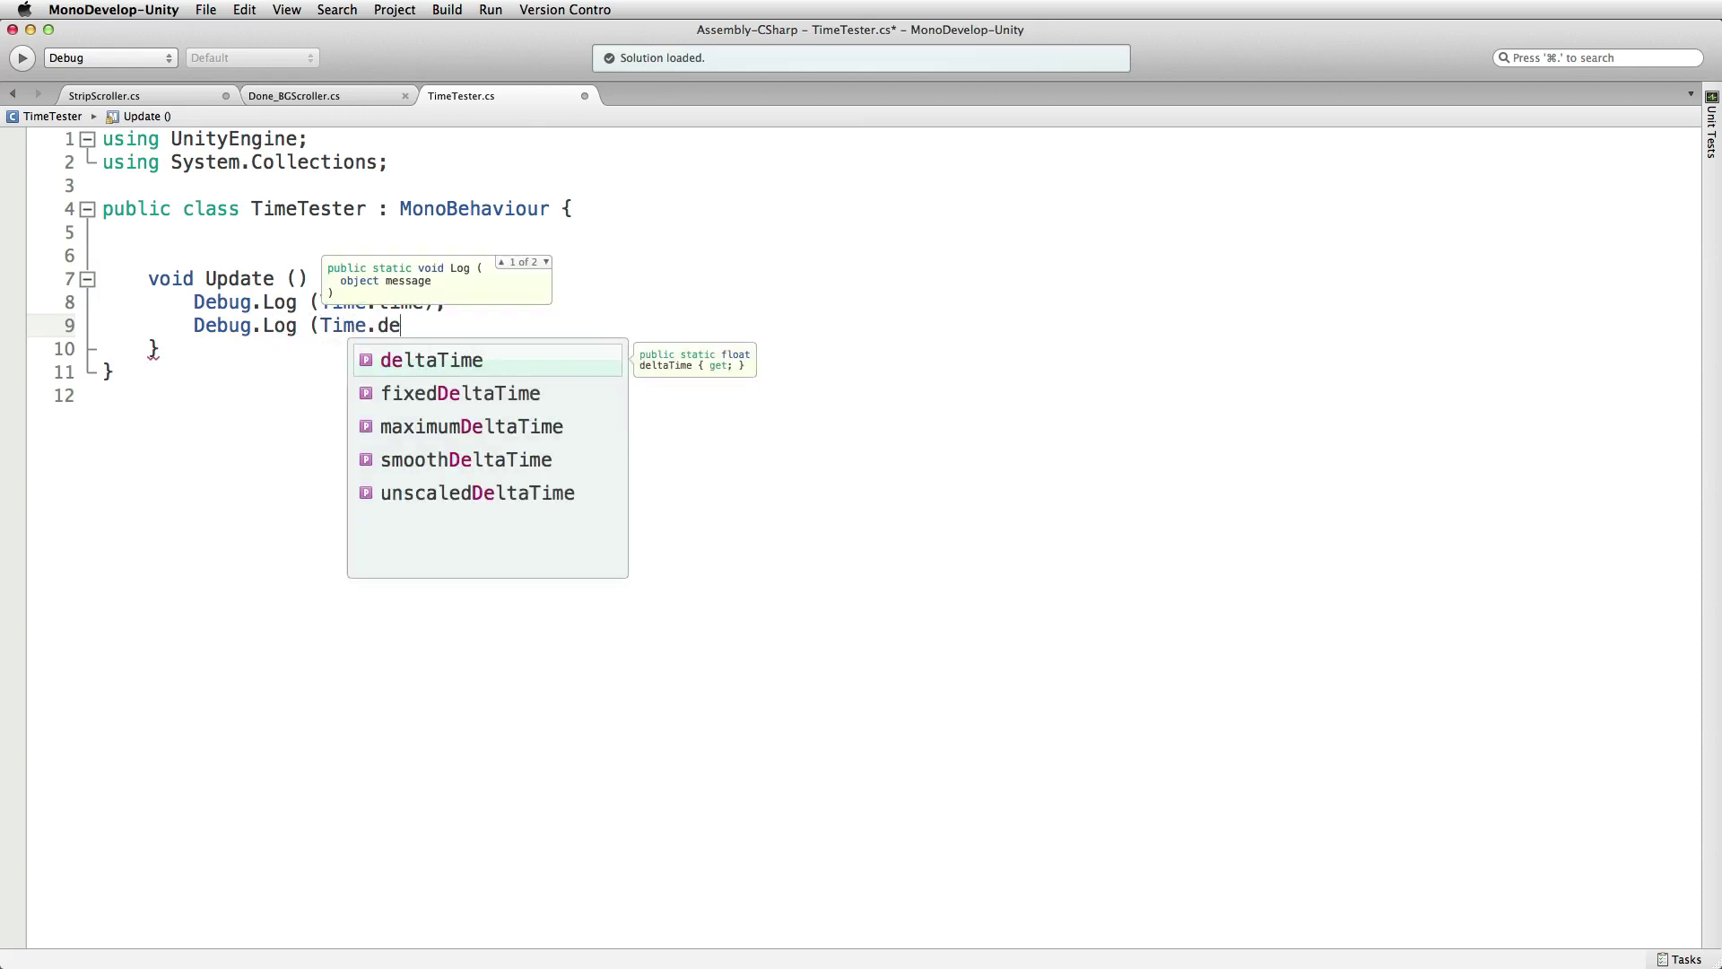
text(ltaTime);)
- Prefix the logged values with "Time: " + and "Delta Time: " +, save TimeTester, and switch to Unity
click(321, 303)
text("Time: )
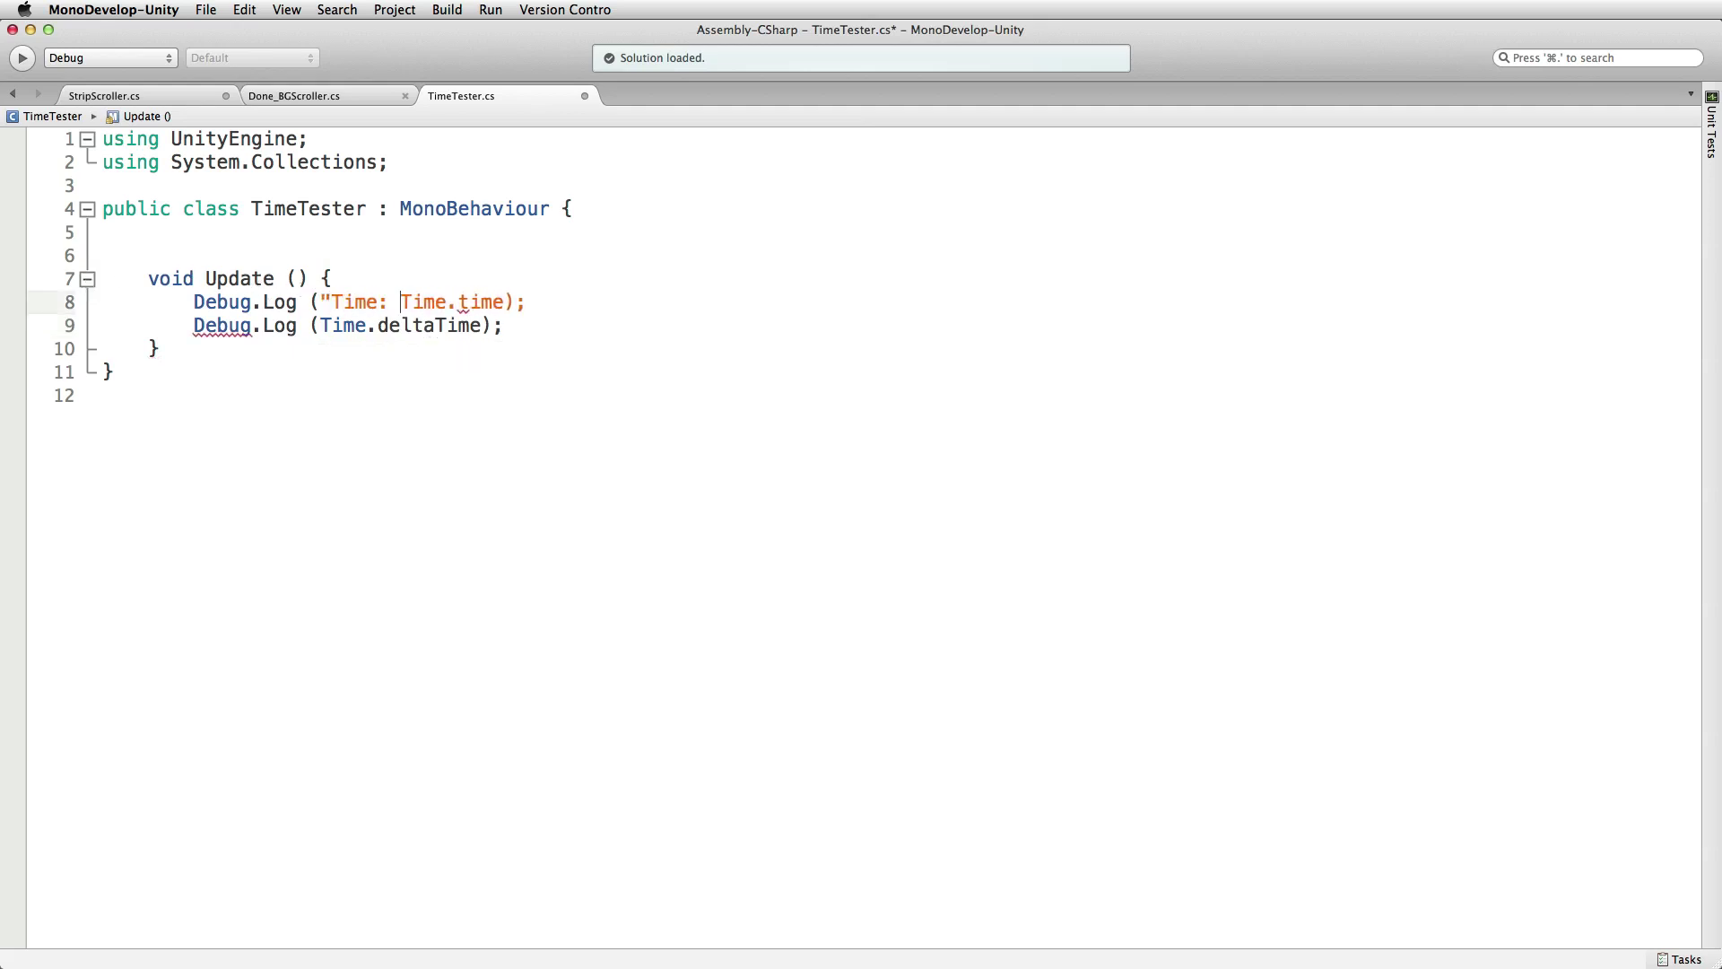
text(" +)
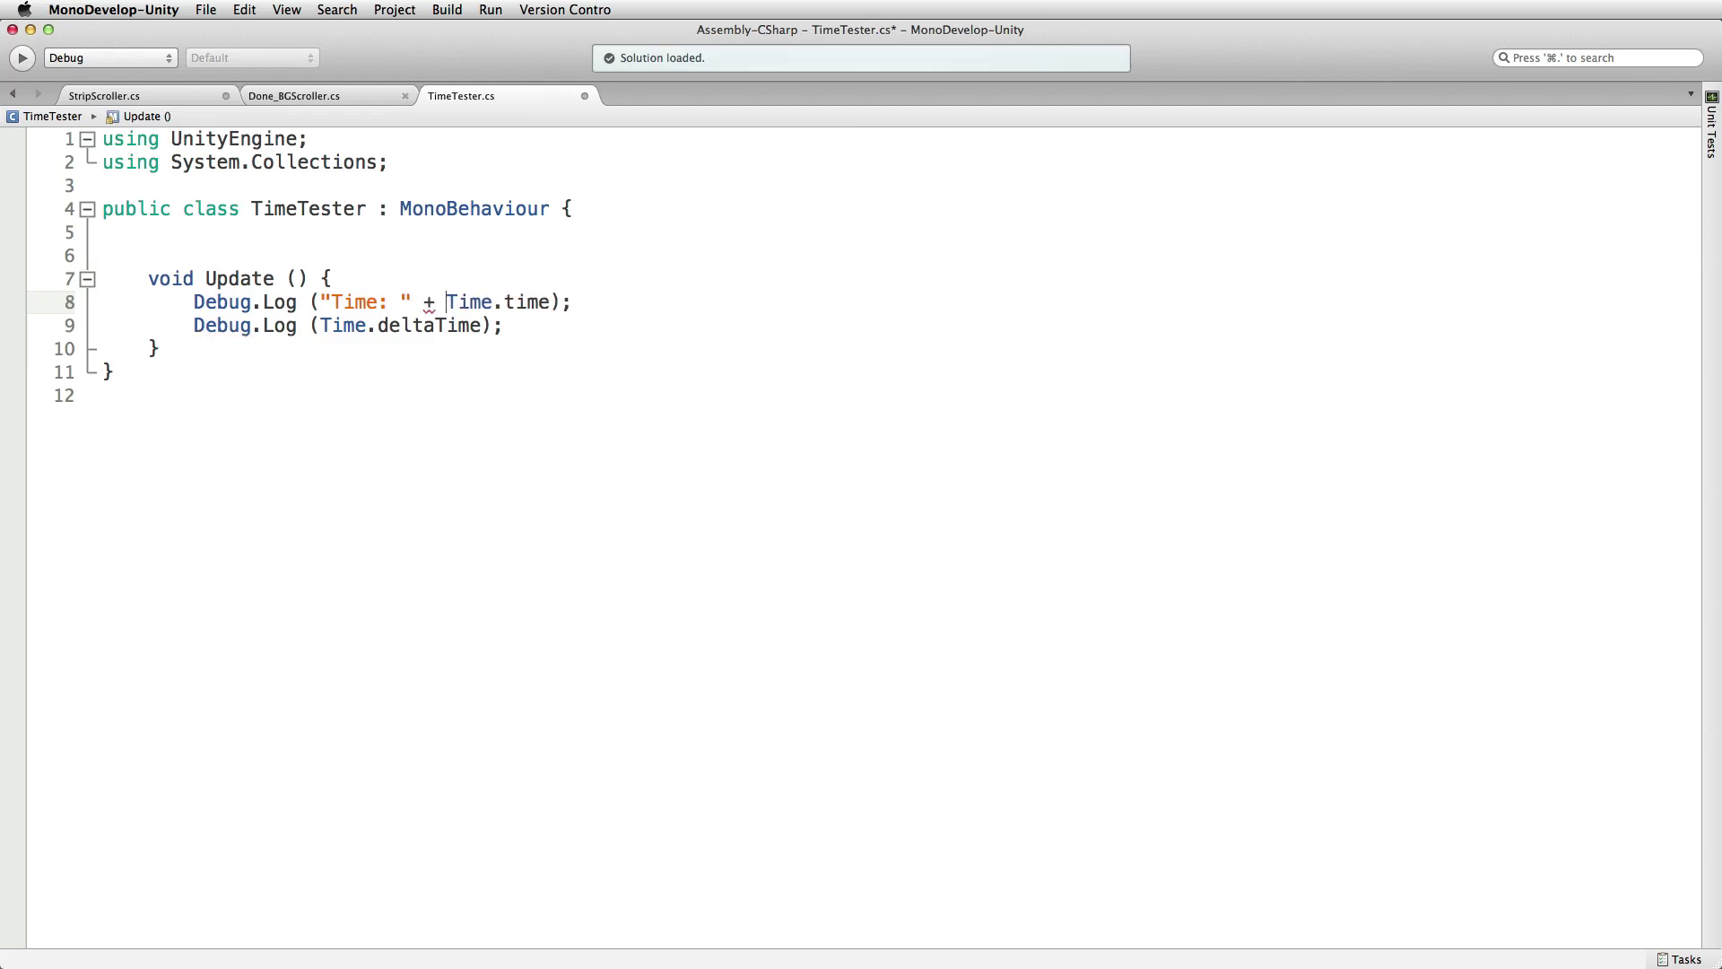
click(317, 325)
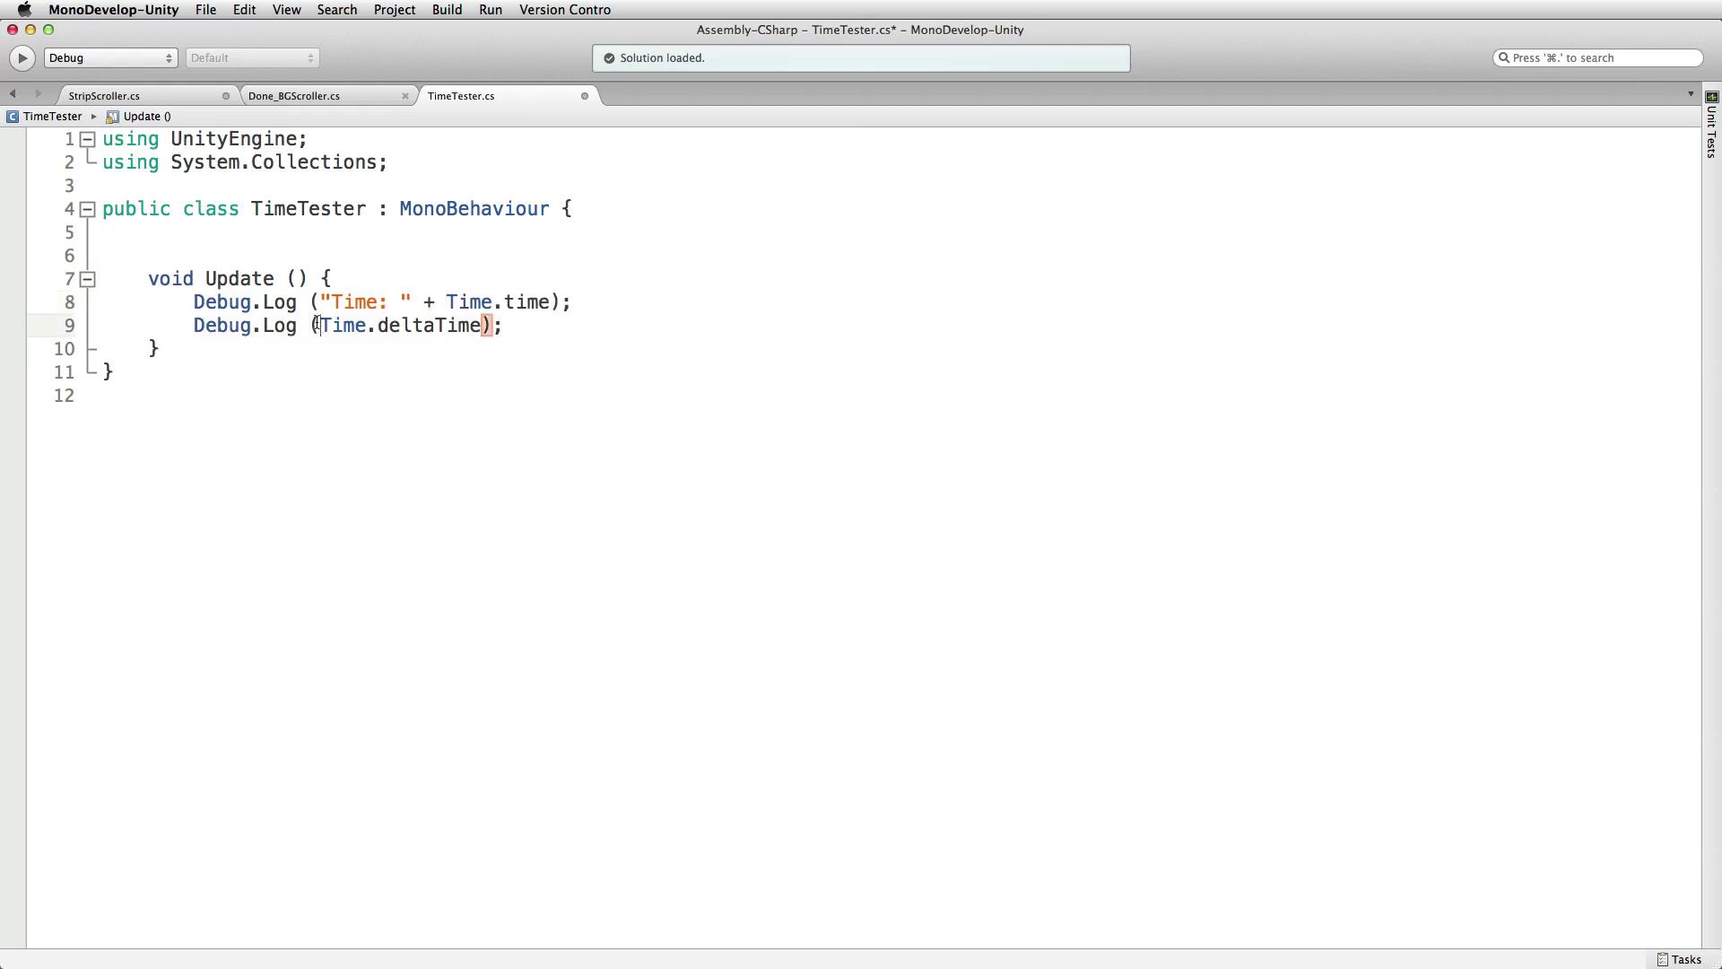
text("Delta)
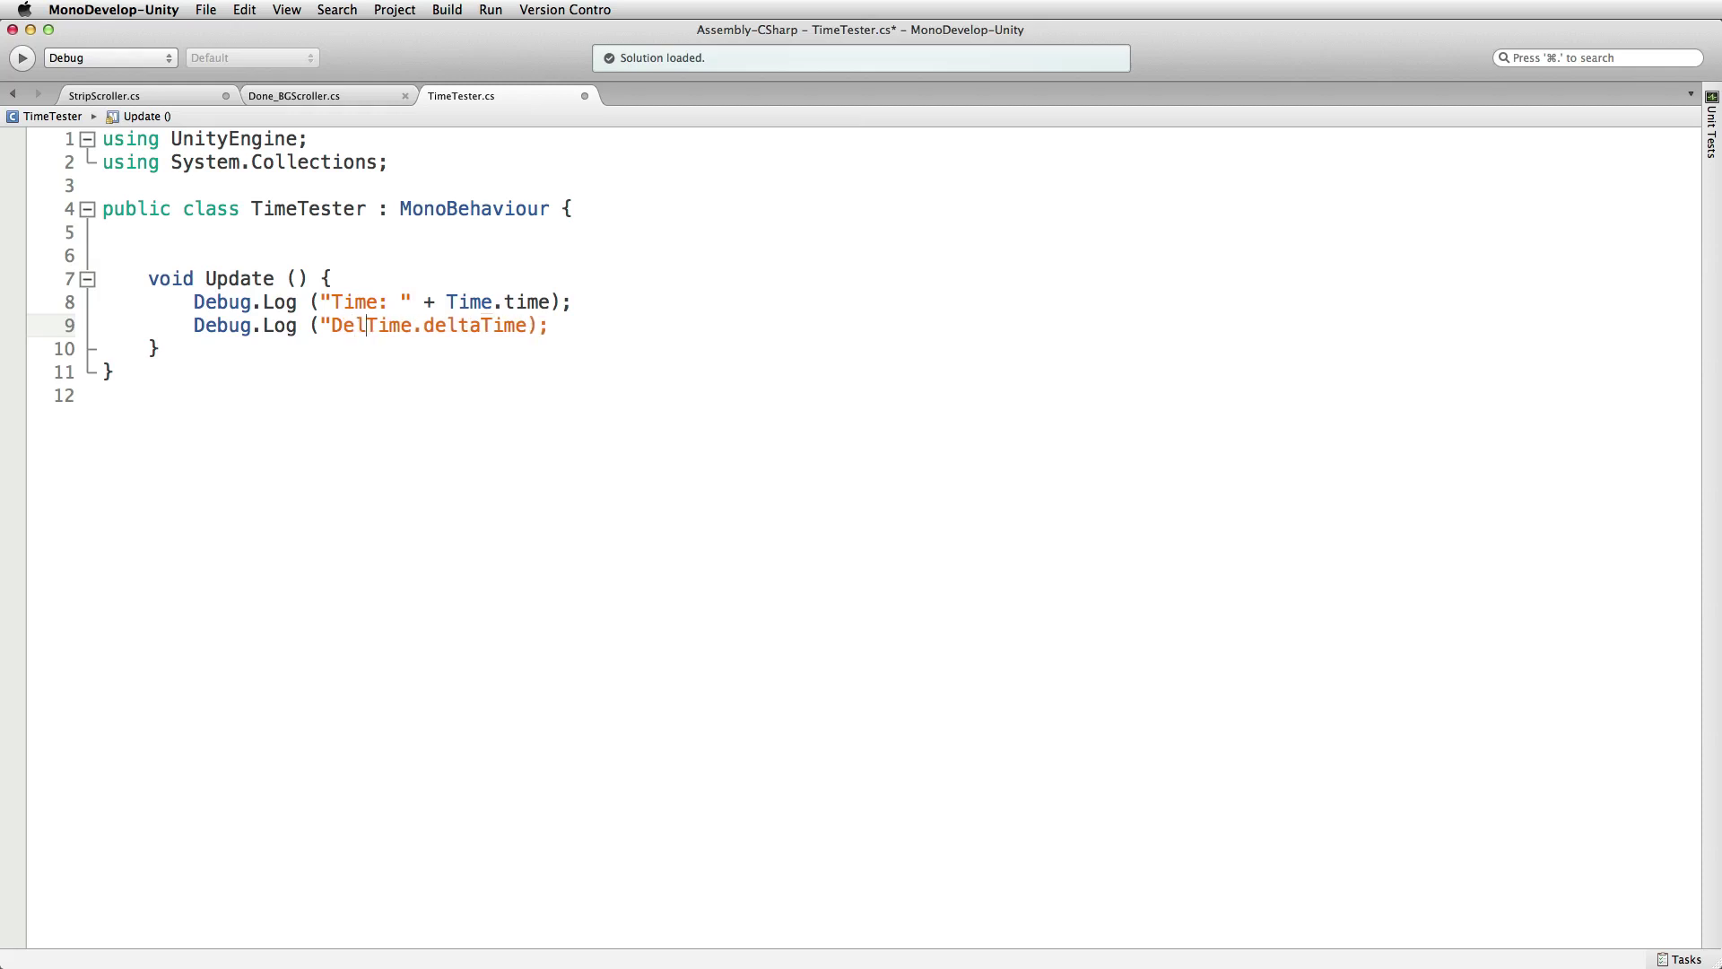
text( Time: " )
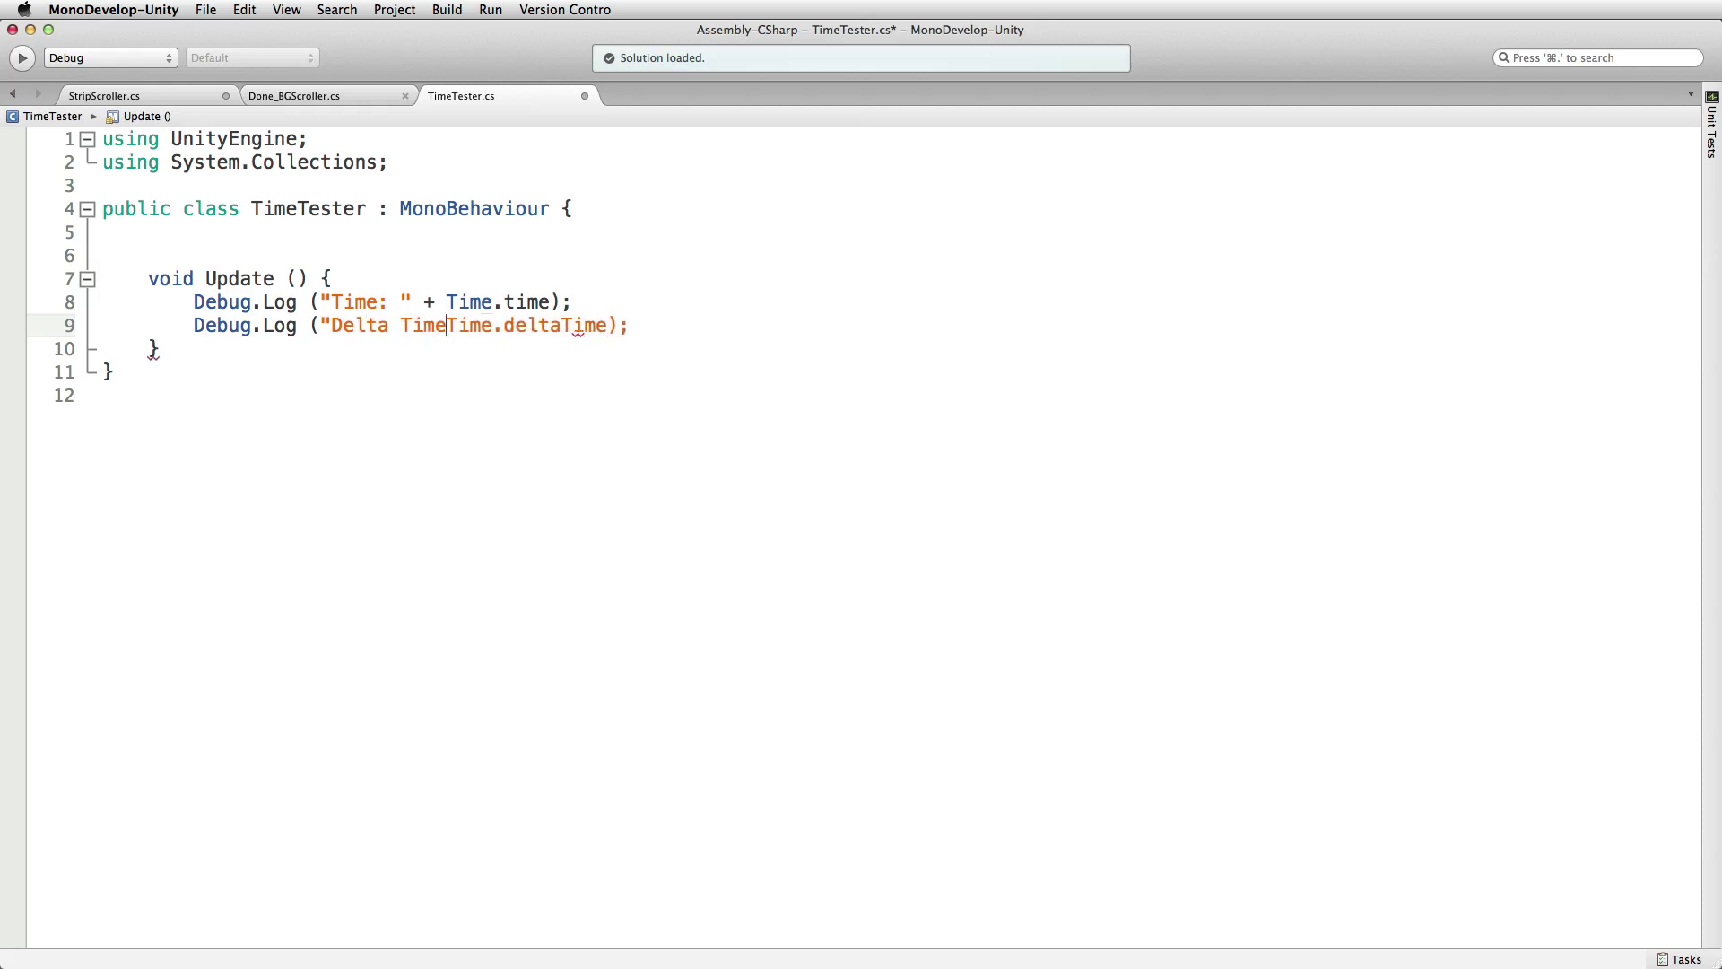
text(+)
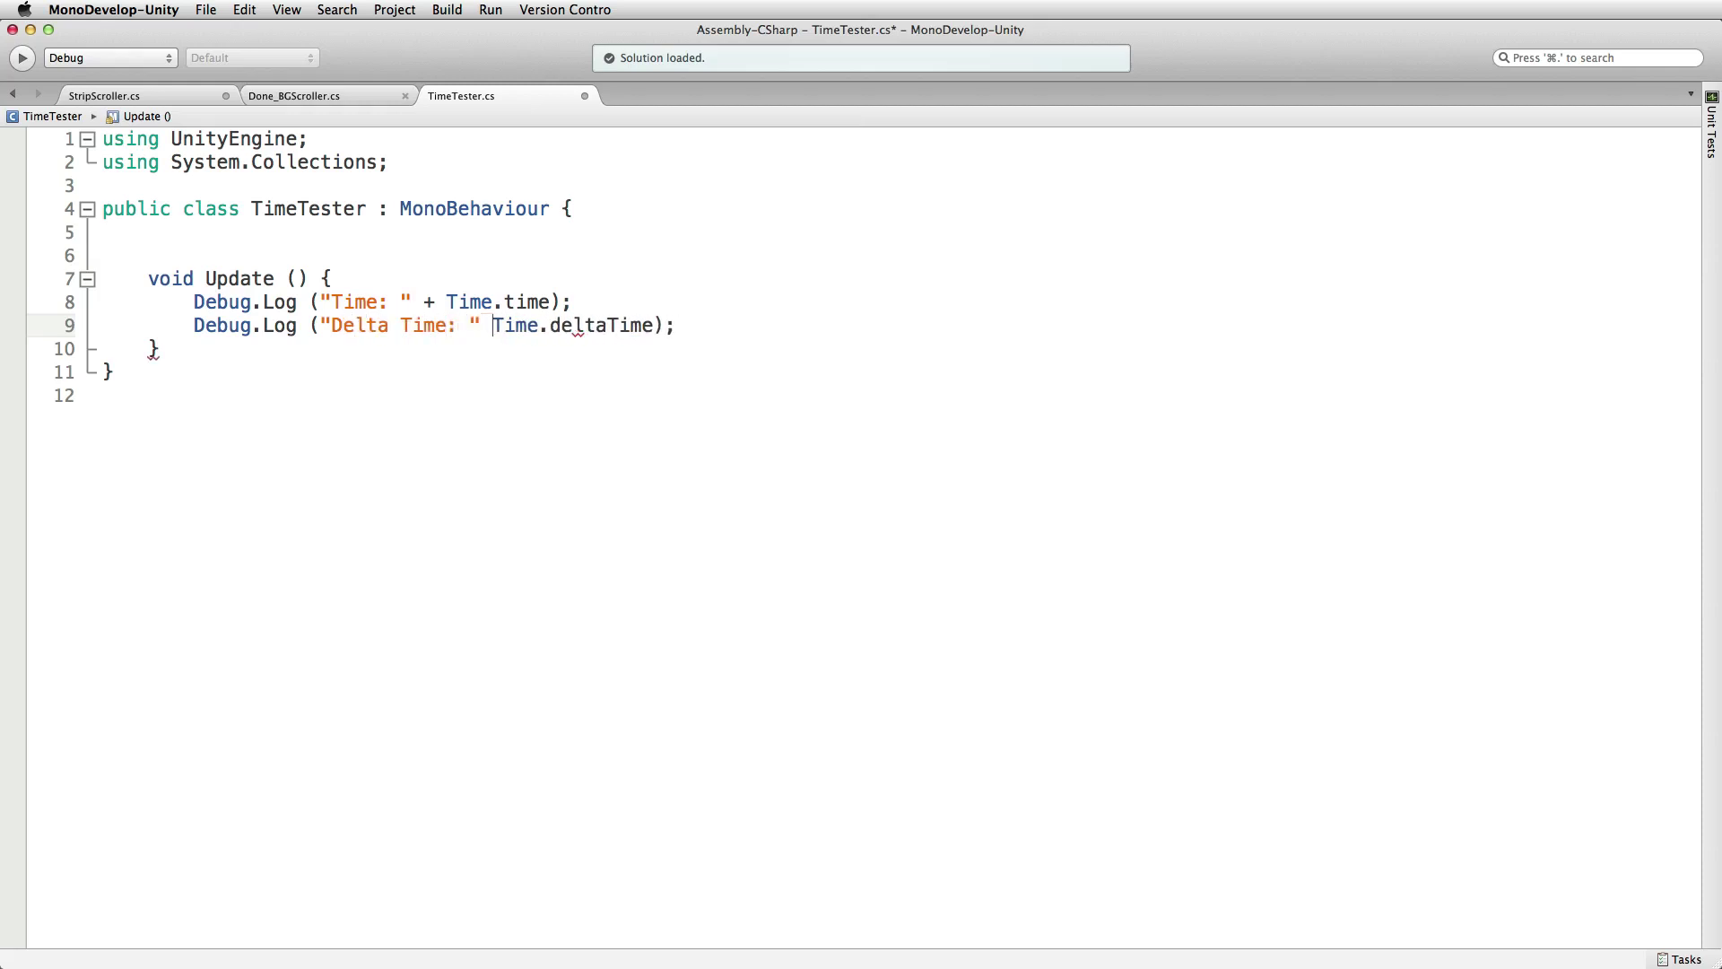
key(super+s)
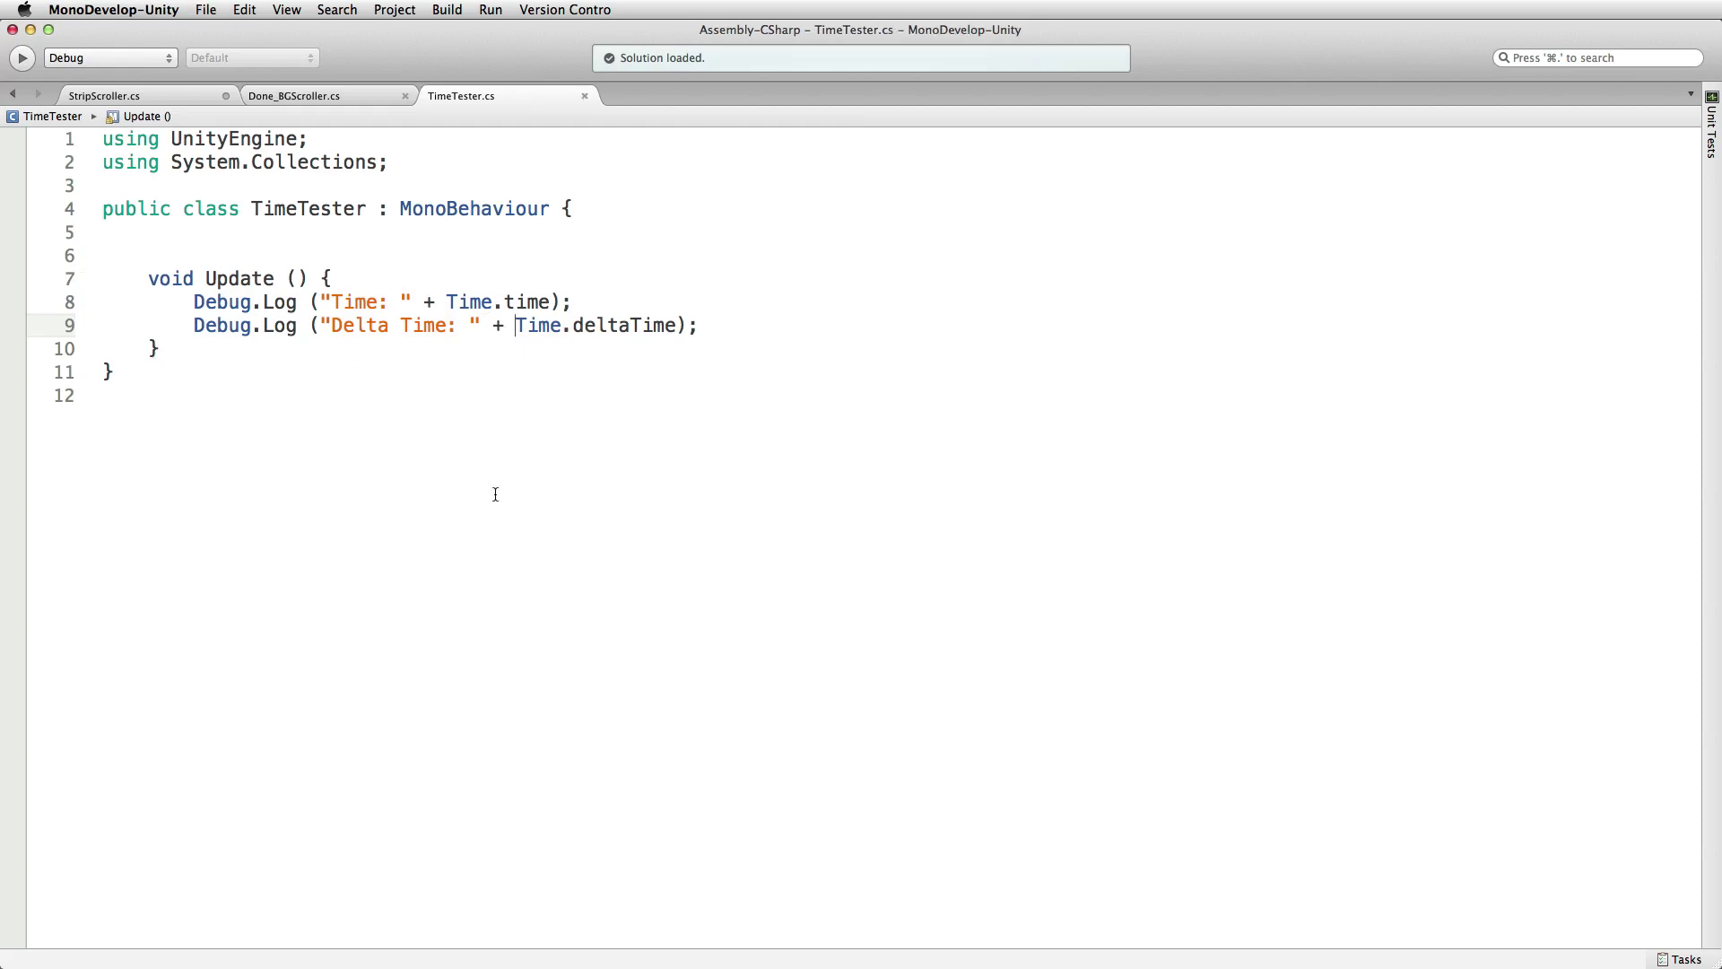
key(super+Tab)
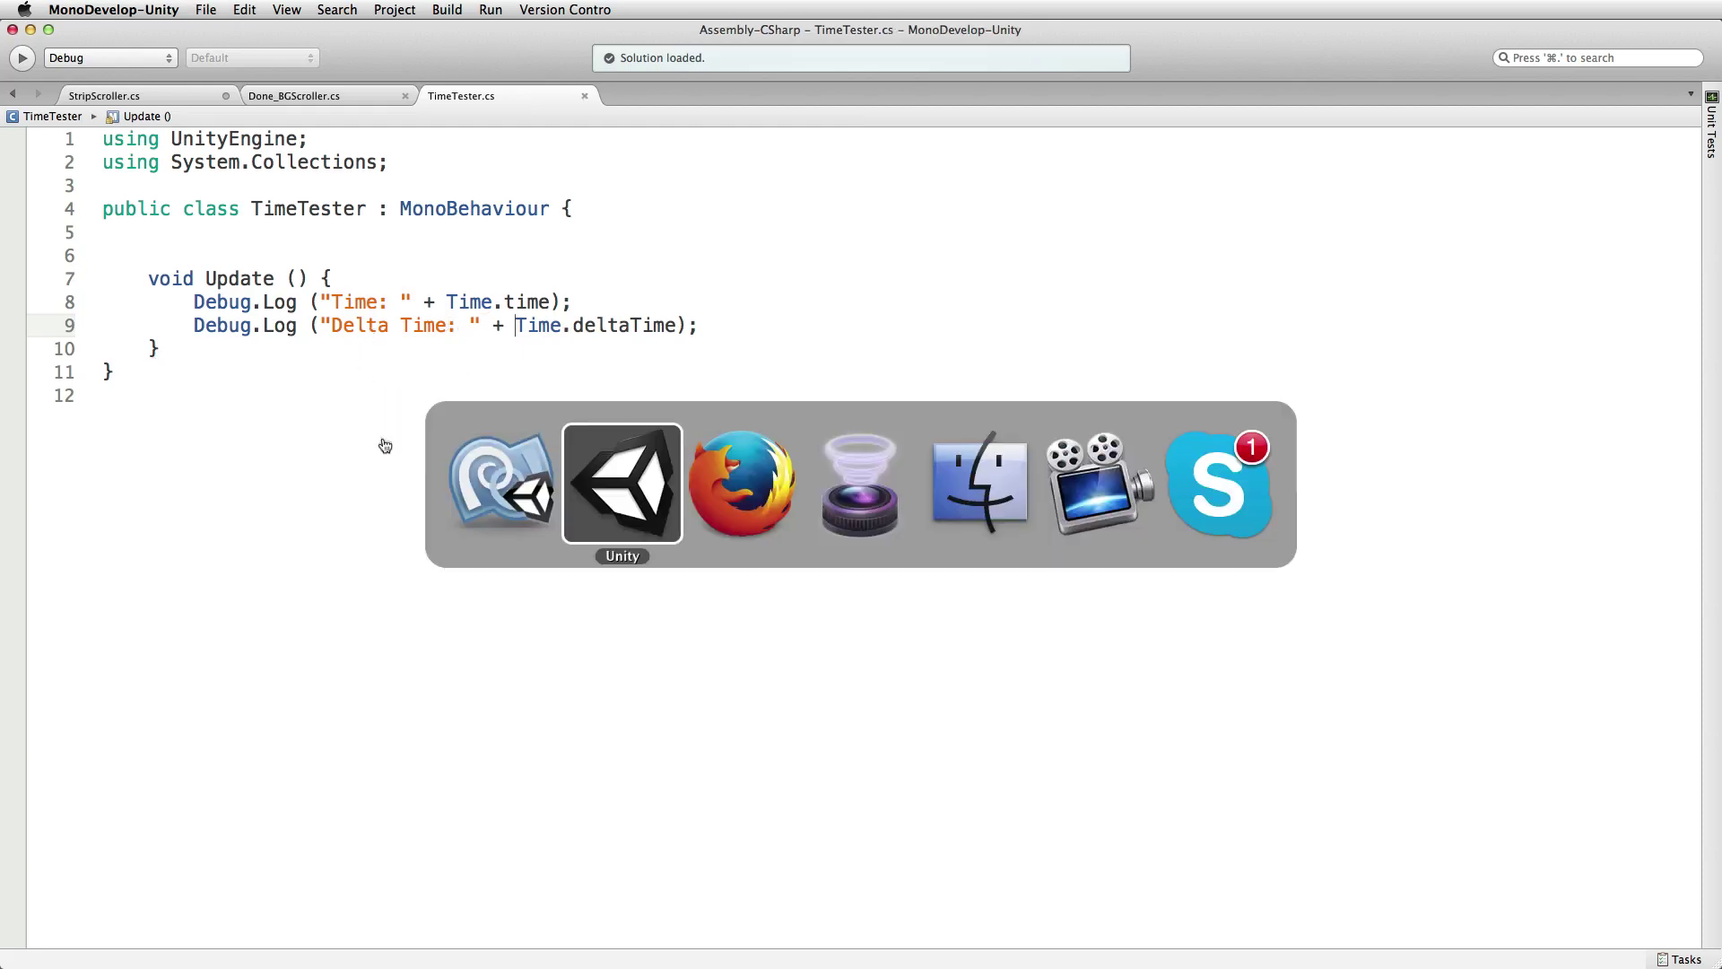
- Attach the TimeTester script to the Main Camera in Unity and show the Console
click(639, 511)
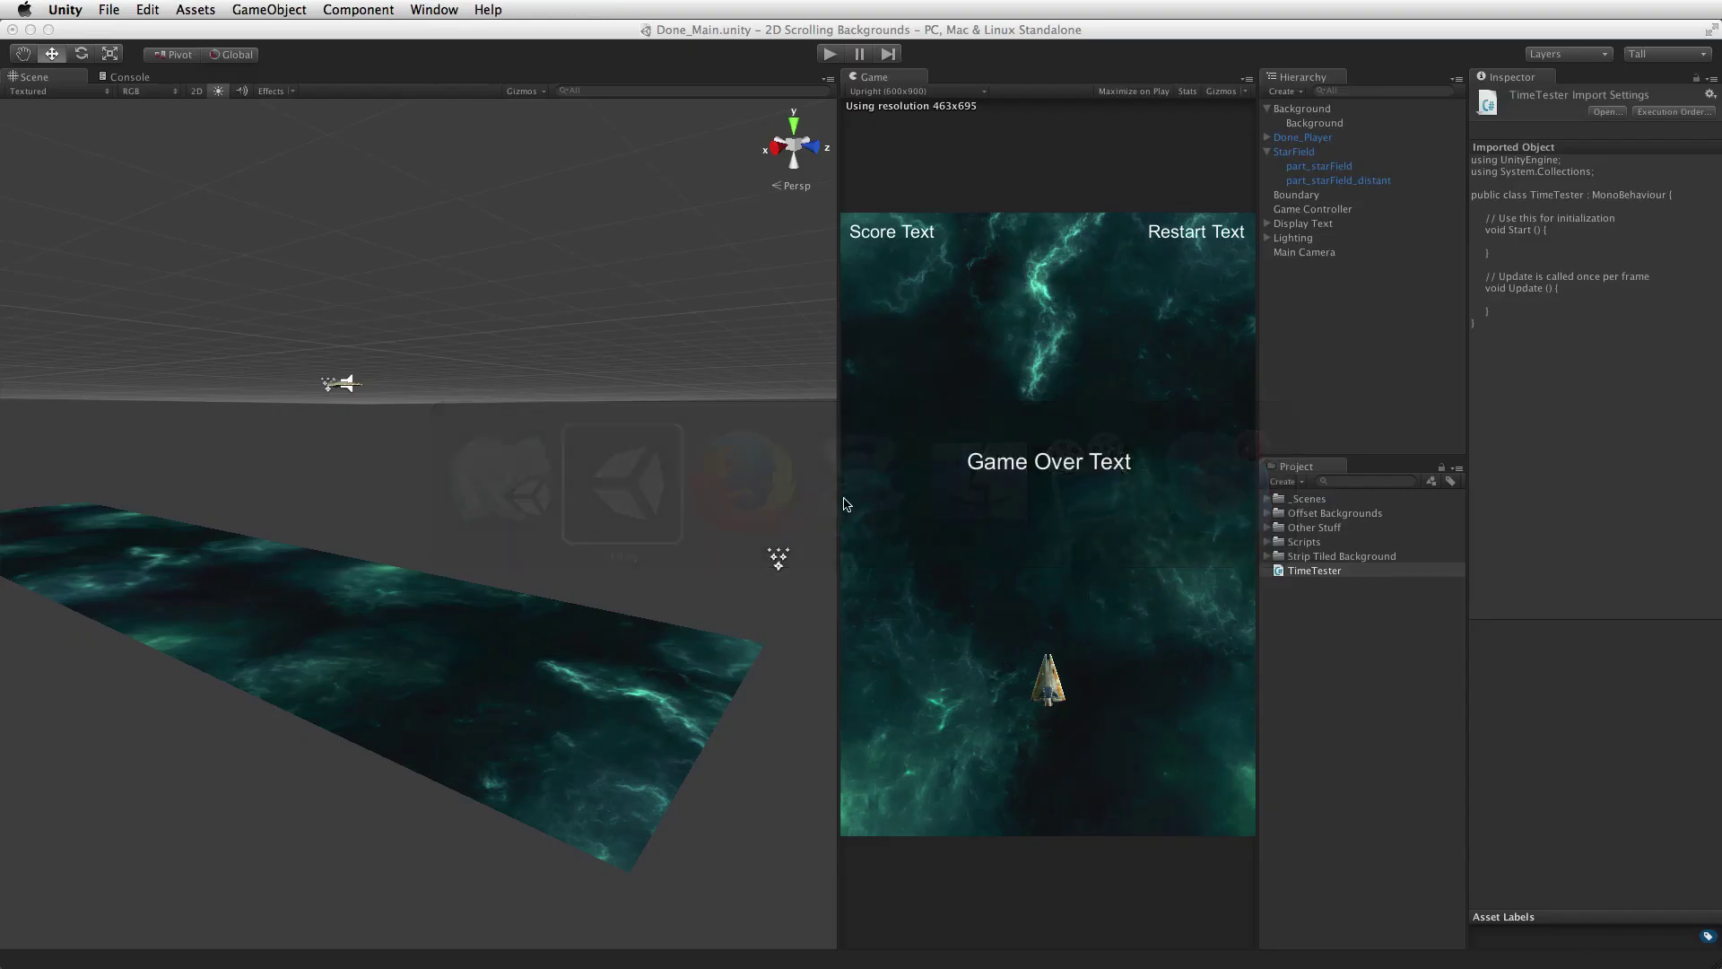
drag(1295, 580, 1315, 254)
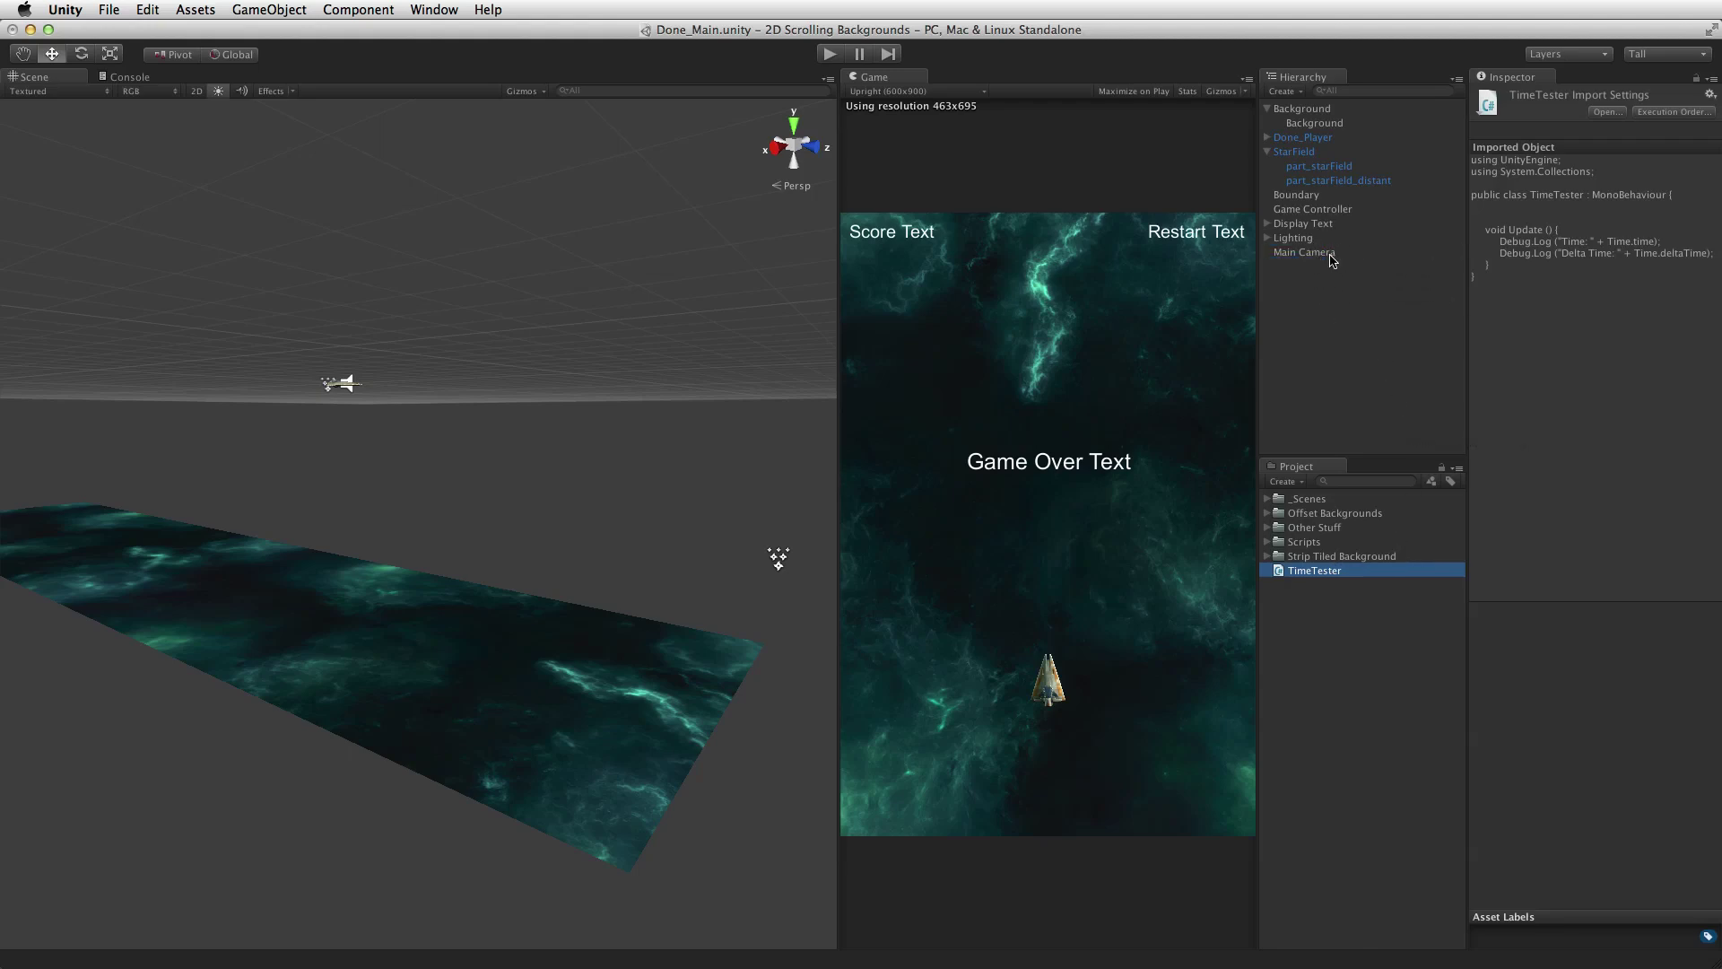
click(132, 78)
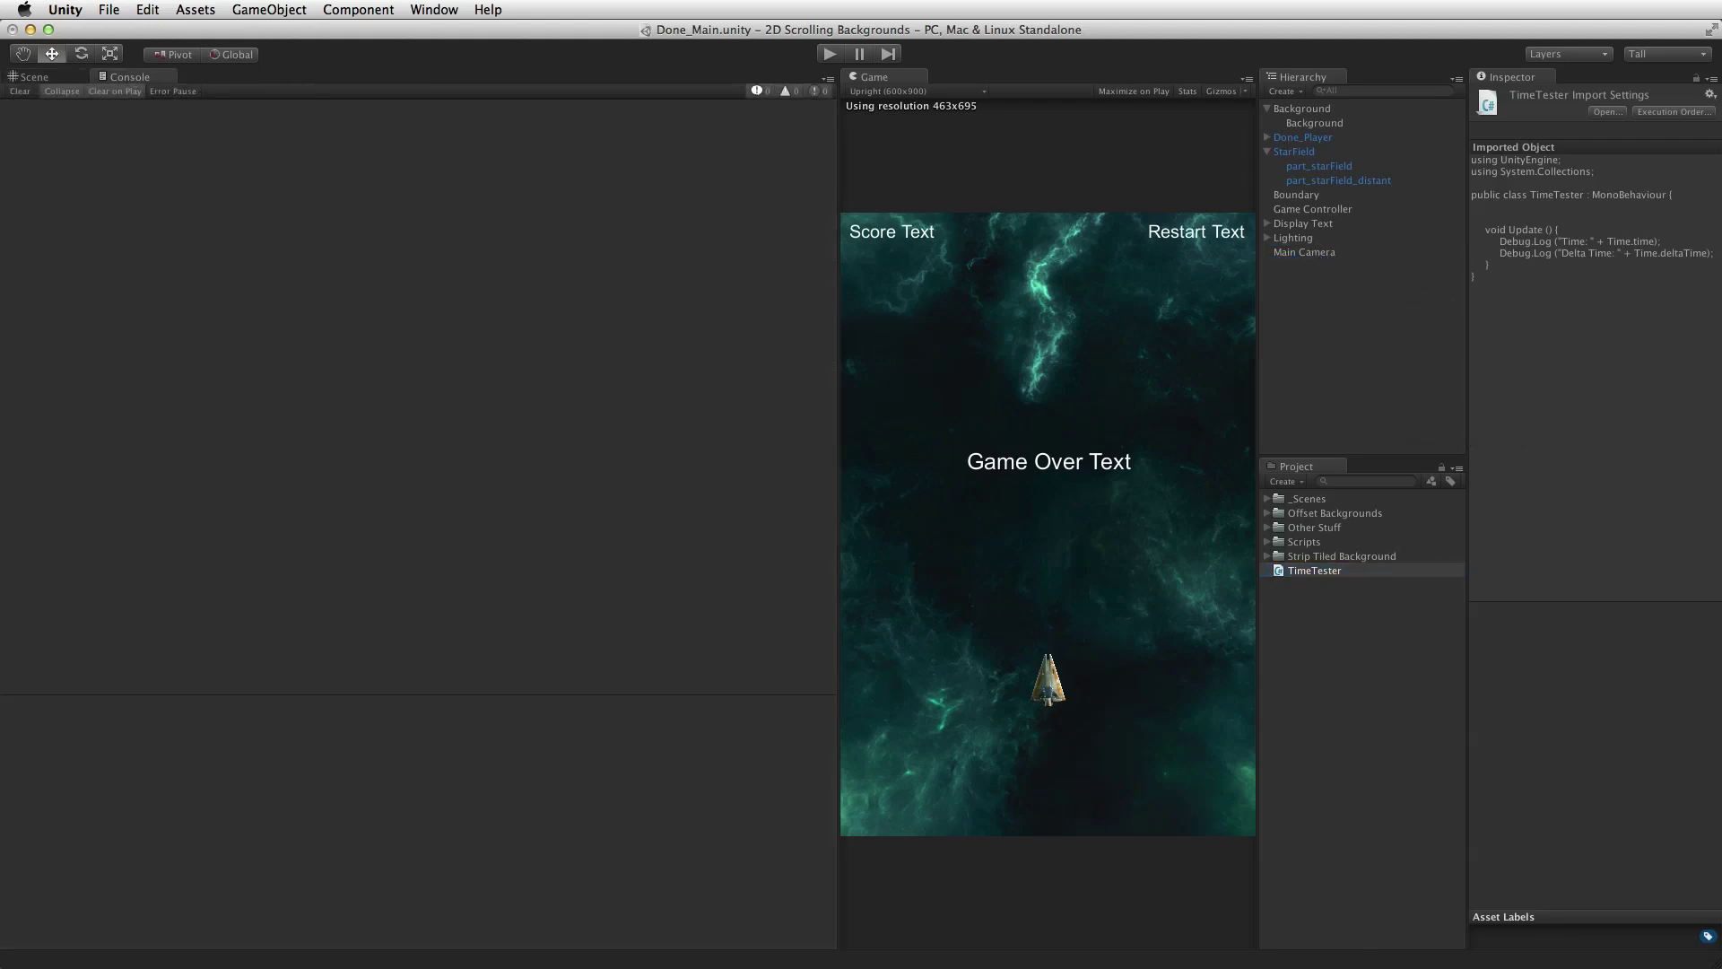
- Play the scene, collapse duplicate Console entries, and review the Time and Delta Time logs from the first entry
click(830, 55)
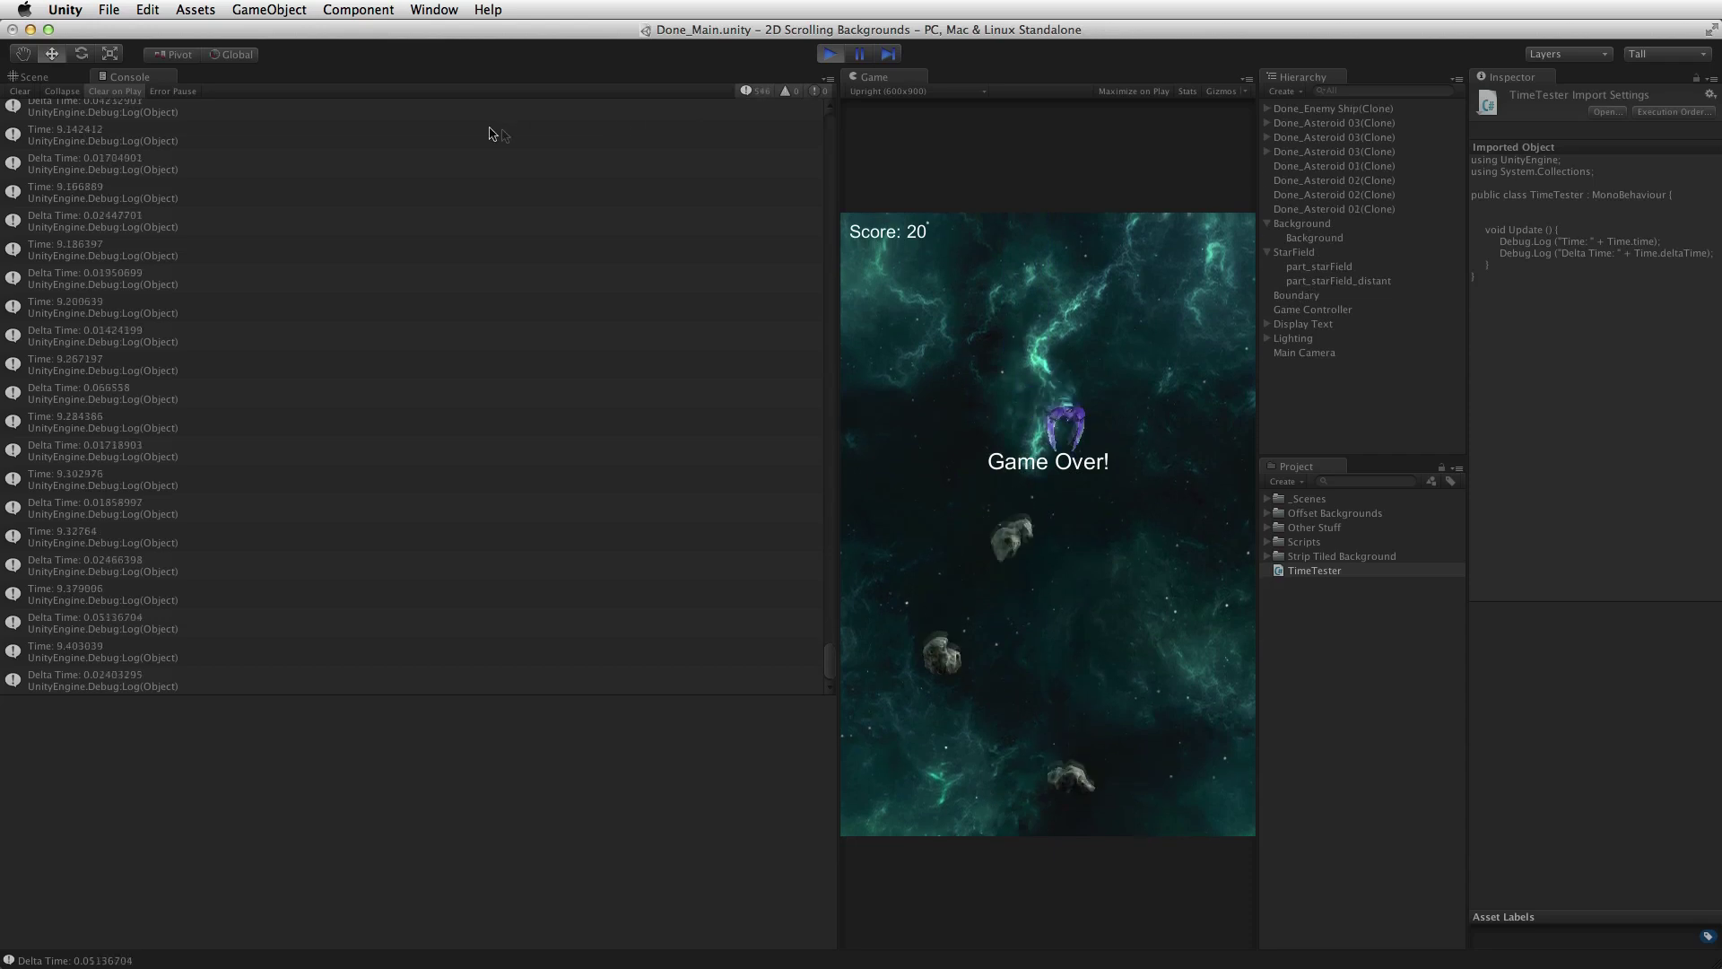
click(61, 91)
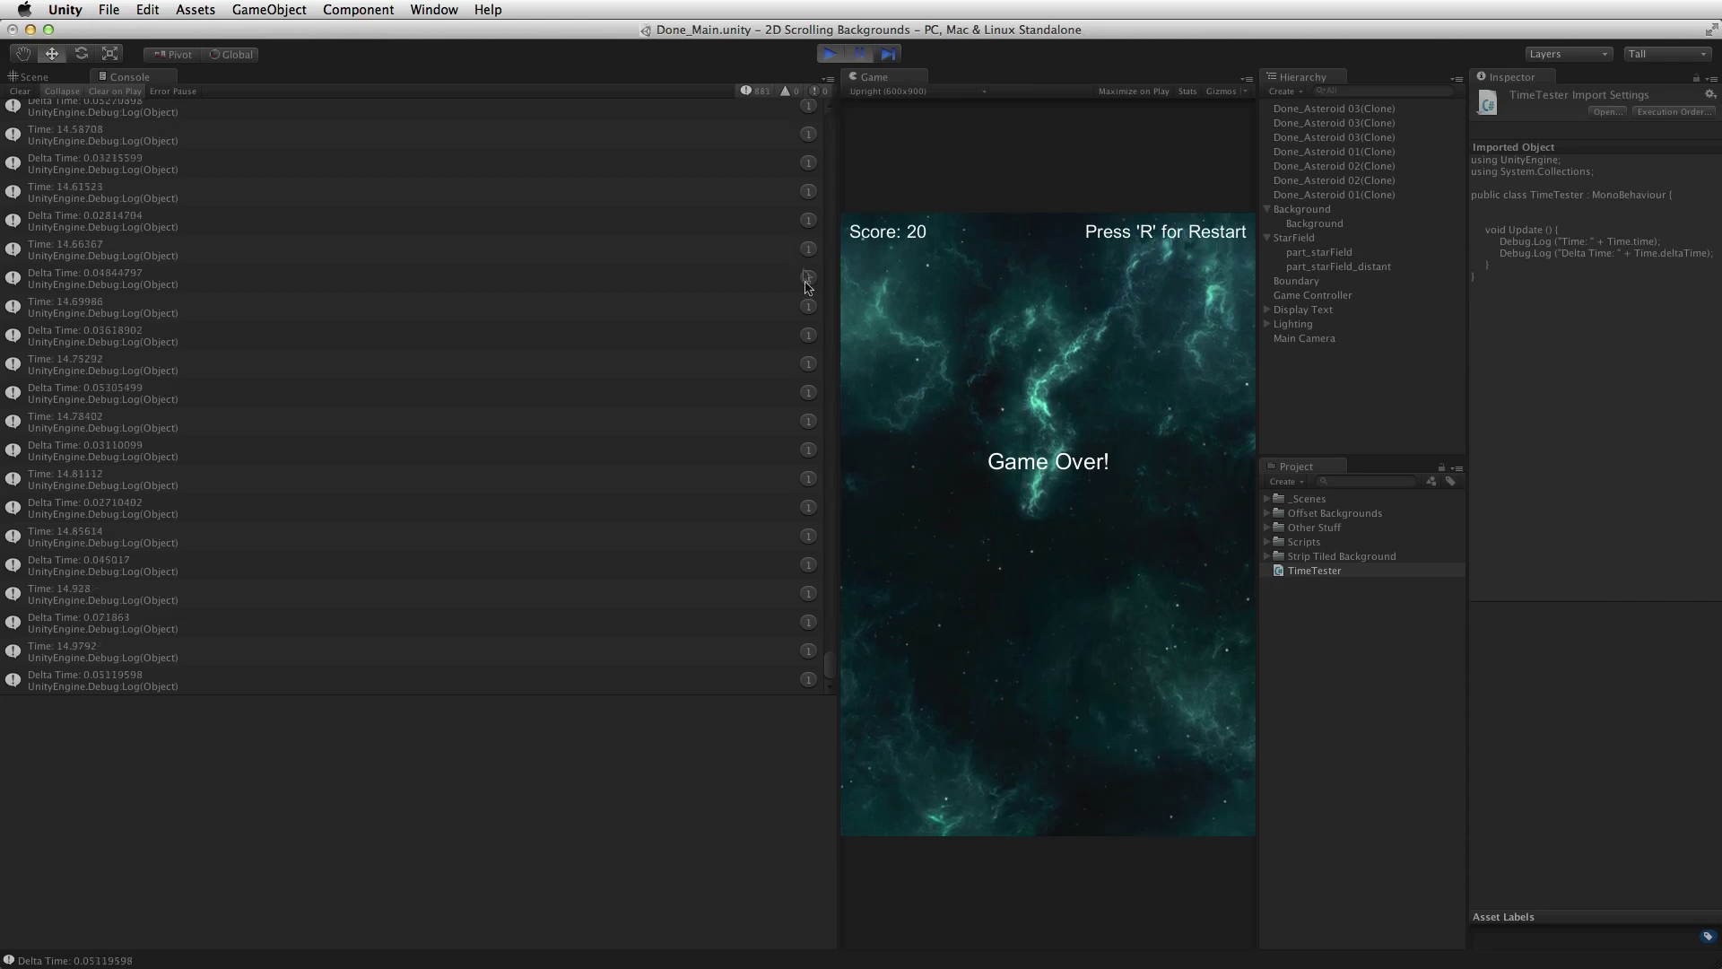
drag(828, 664, 744, 87)
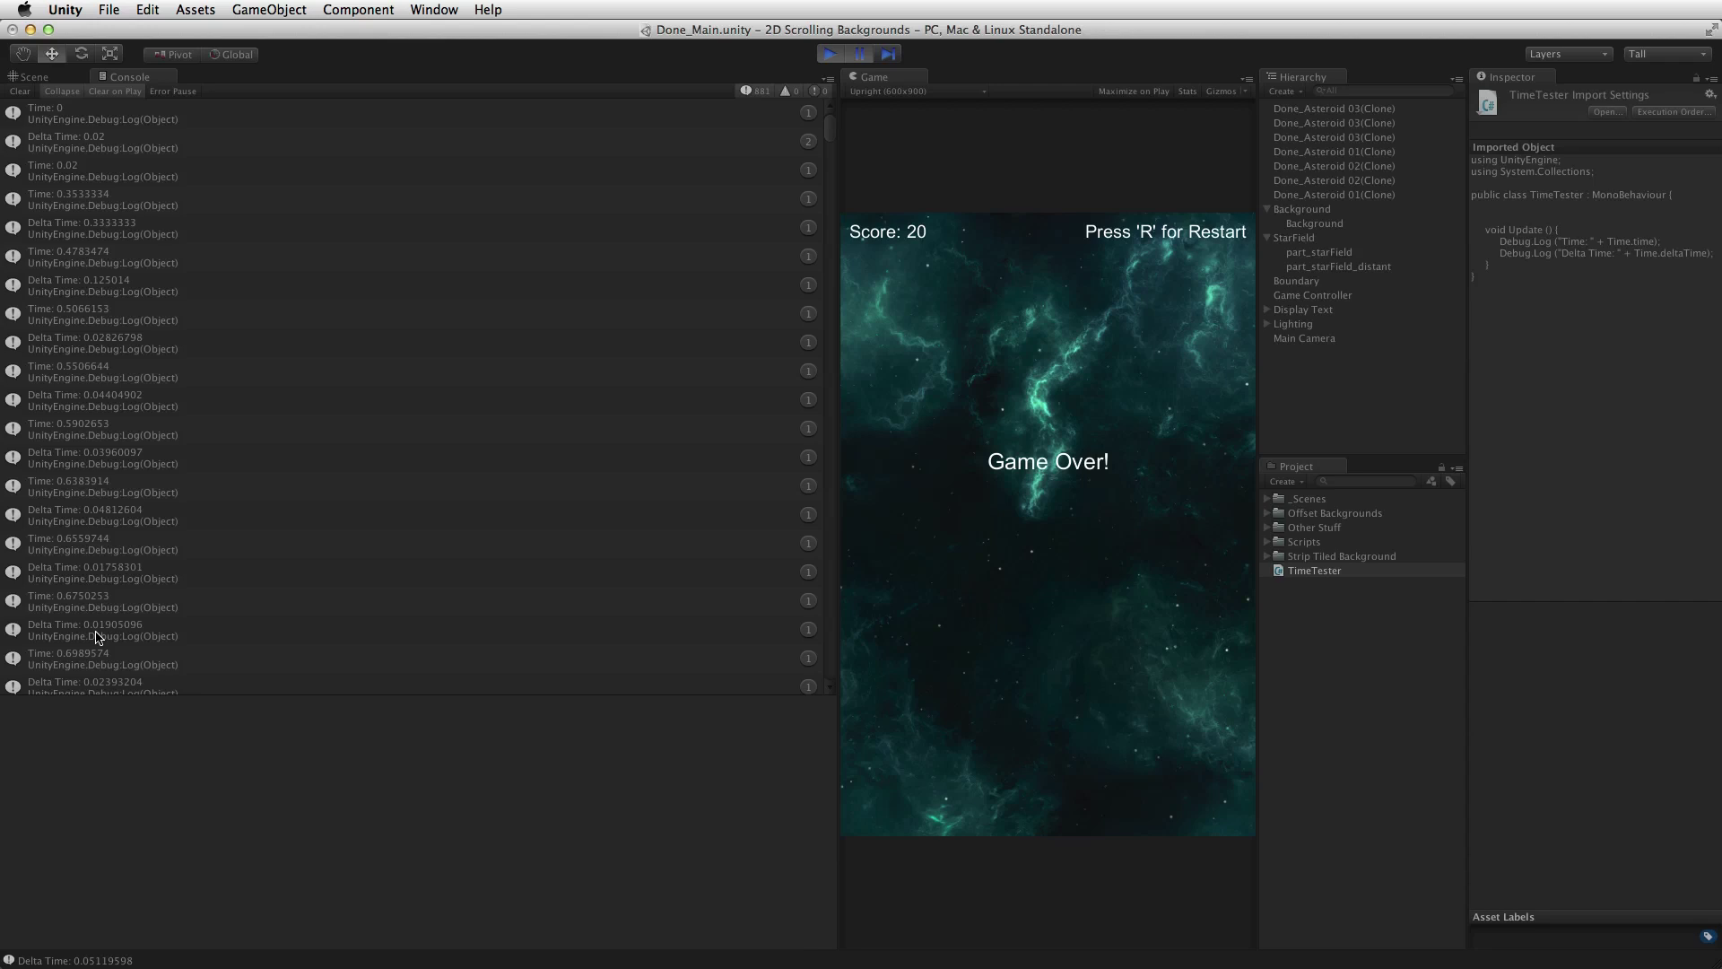
- Switch to MonoDevelop and bring up the Done_BGScroller.cs script
key(super+Tab)
key(super+Tab)
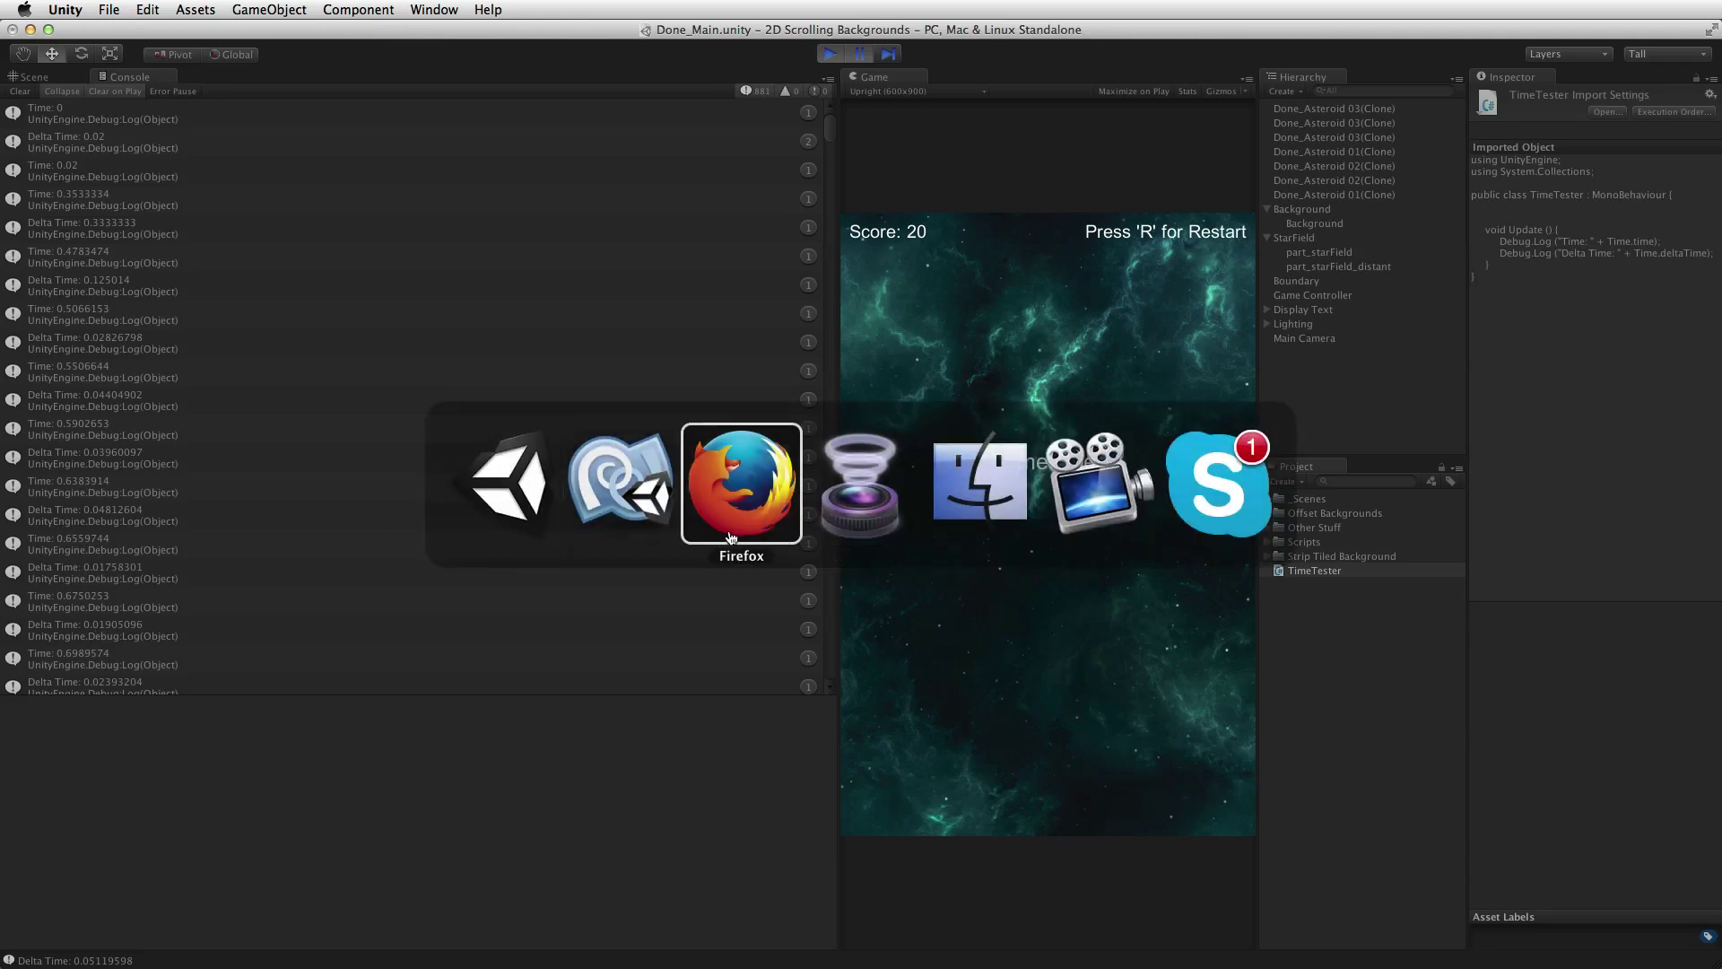
click(628, 538)
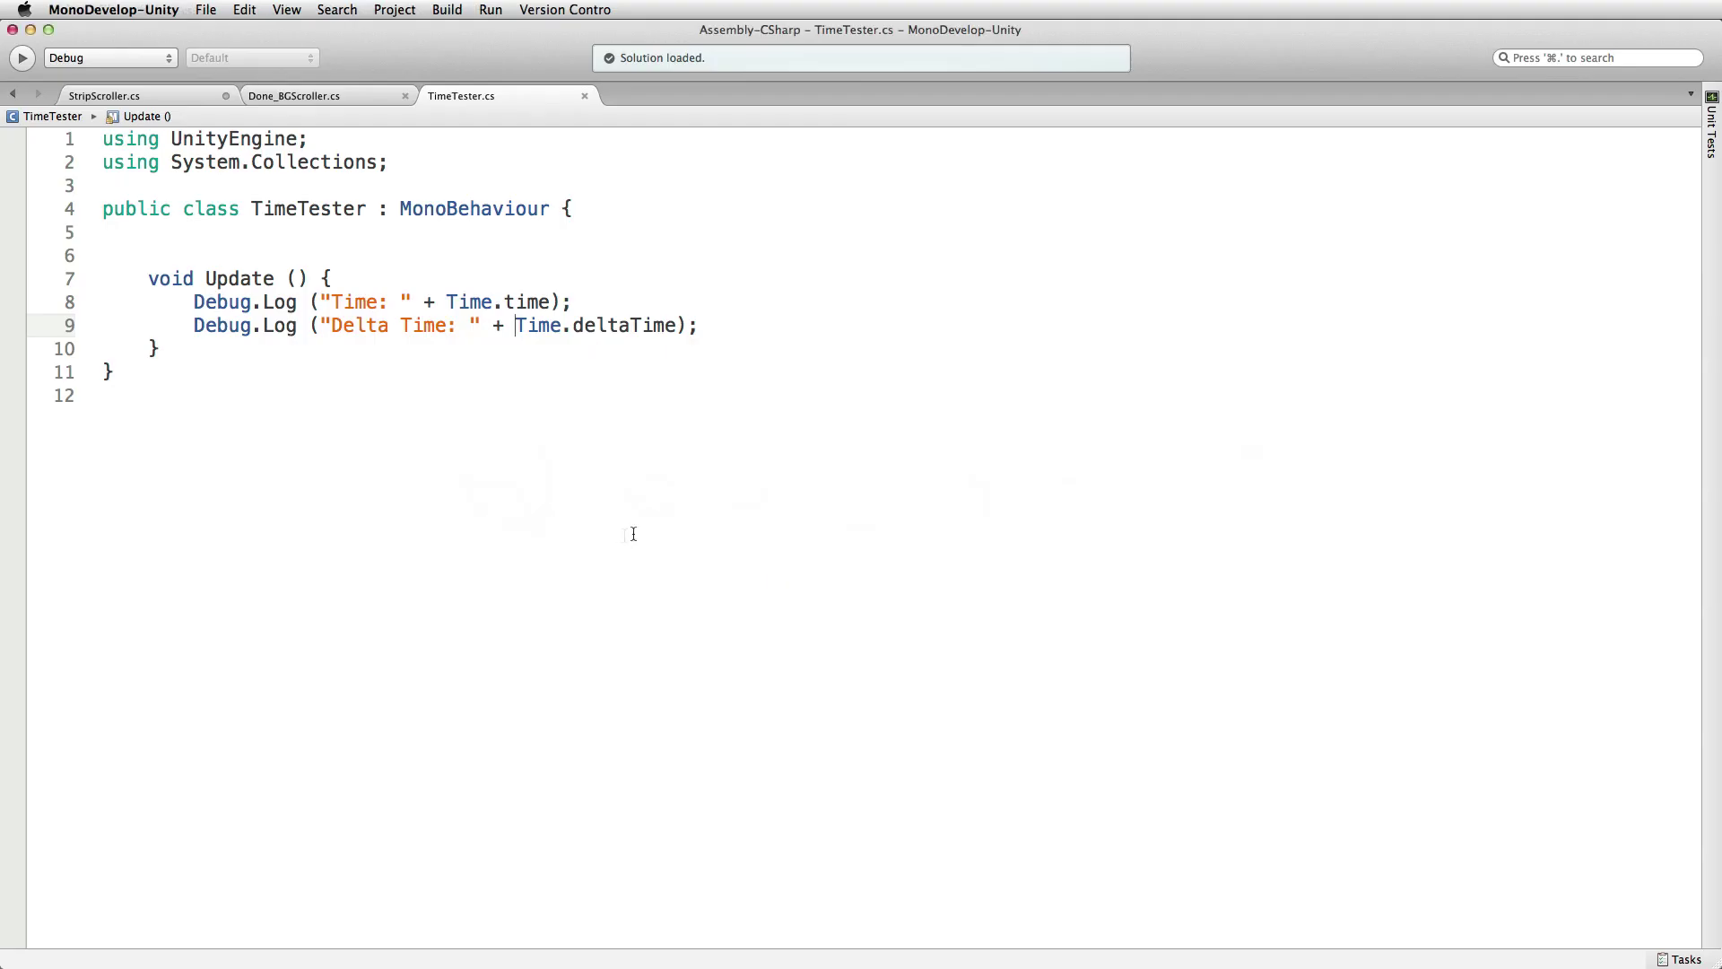
click(298, 99)
click(725, 641)
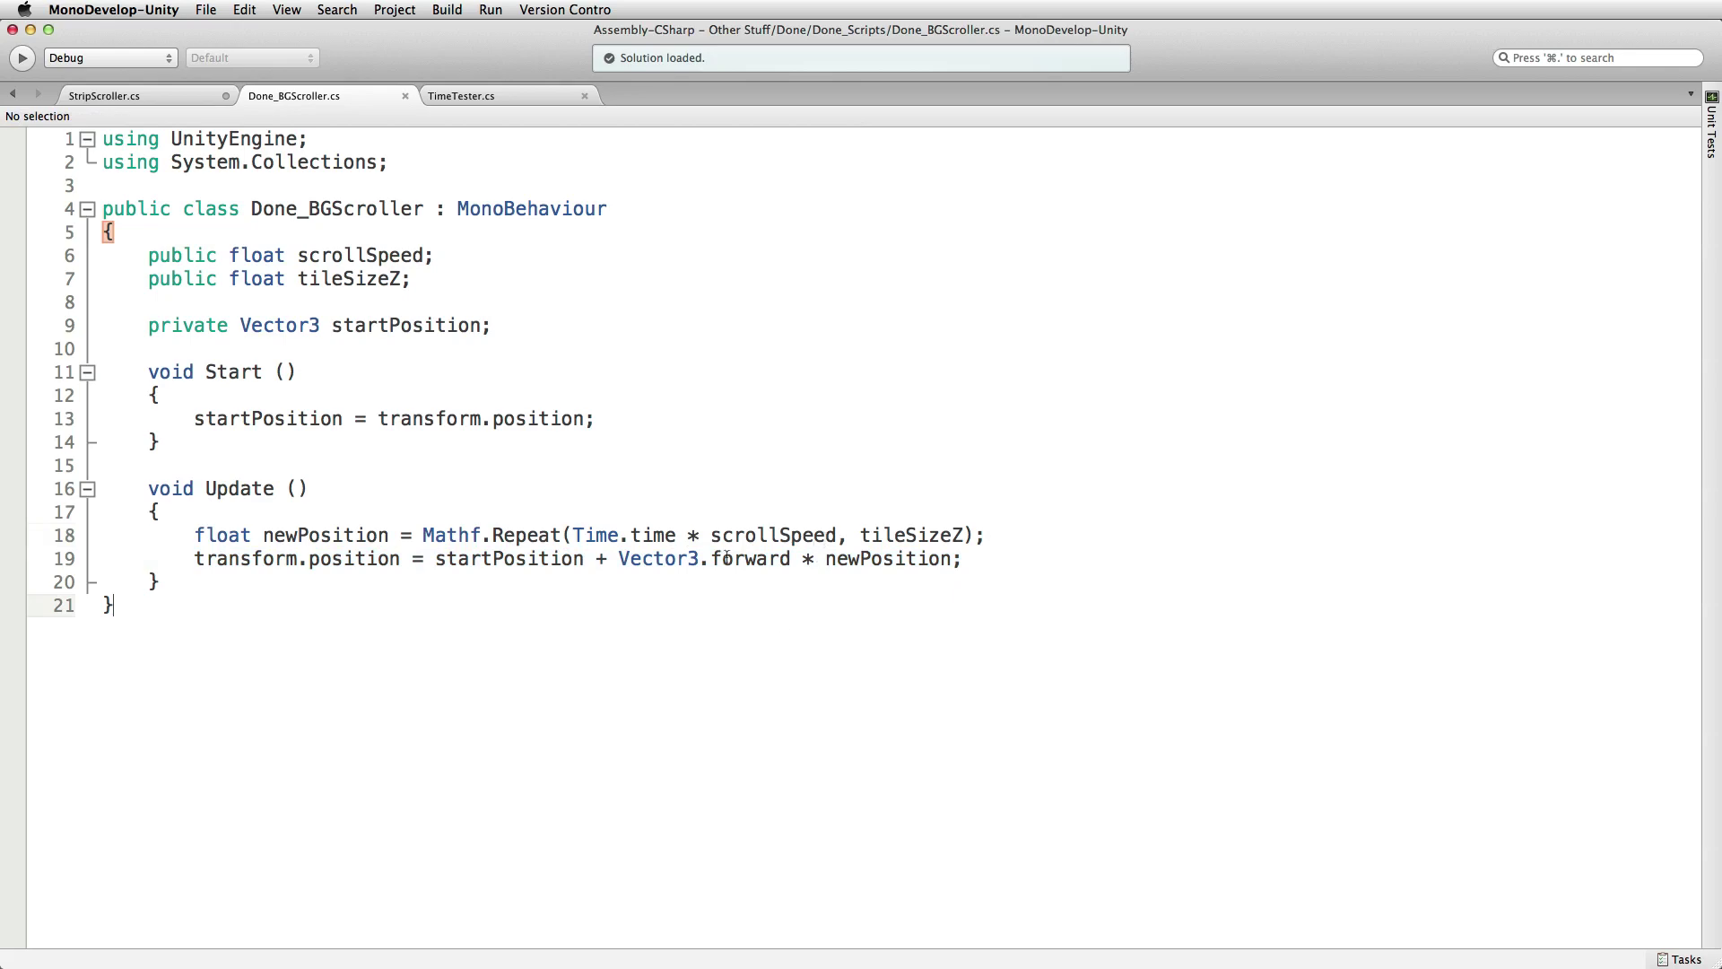
- Change Time.time to Time.deltTime in the Mathf.Repeat call of Done_BGScroller's Update function and save the script
drag(575, 527, 681, 527)
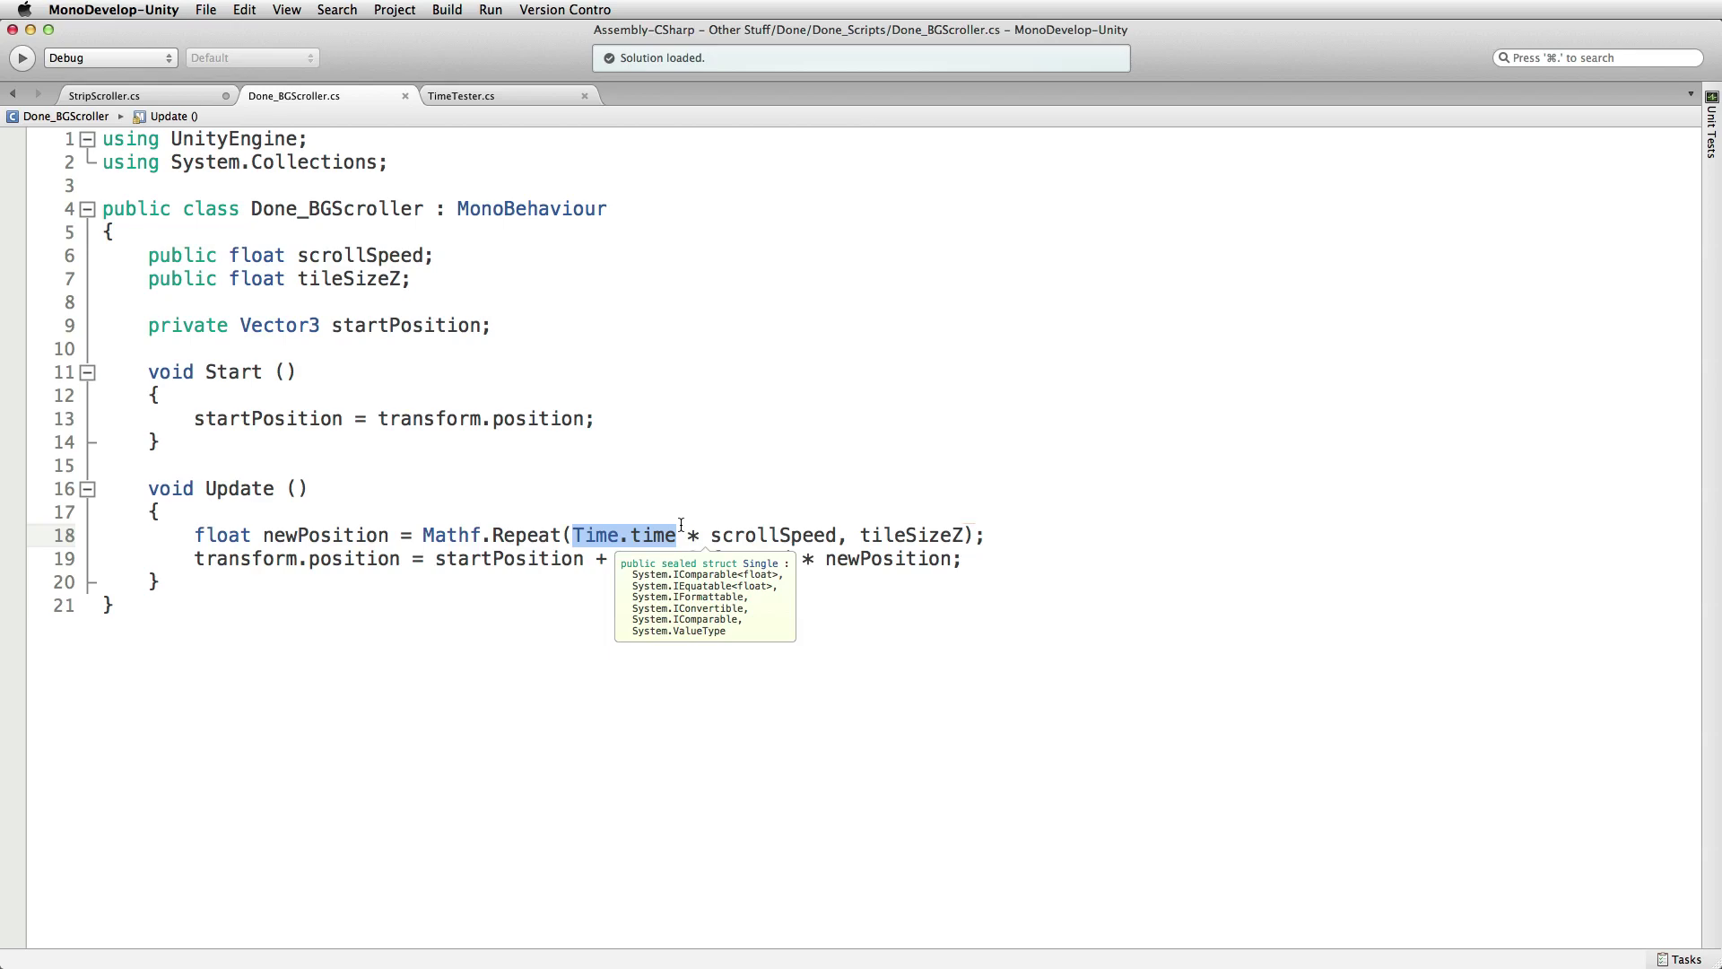
click(637, 535)
key(Right)
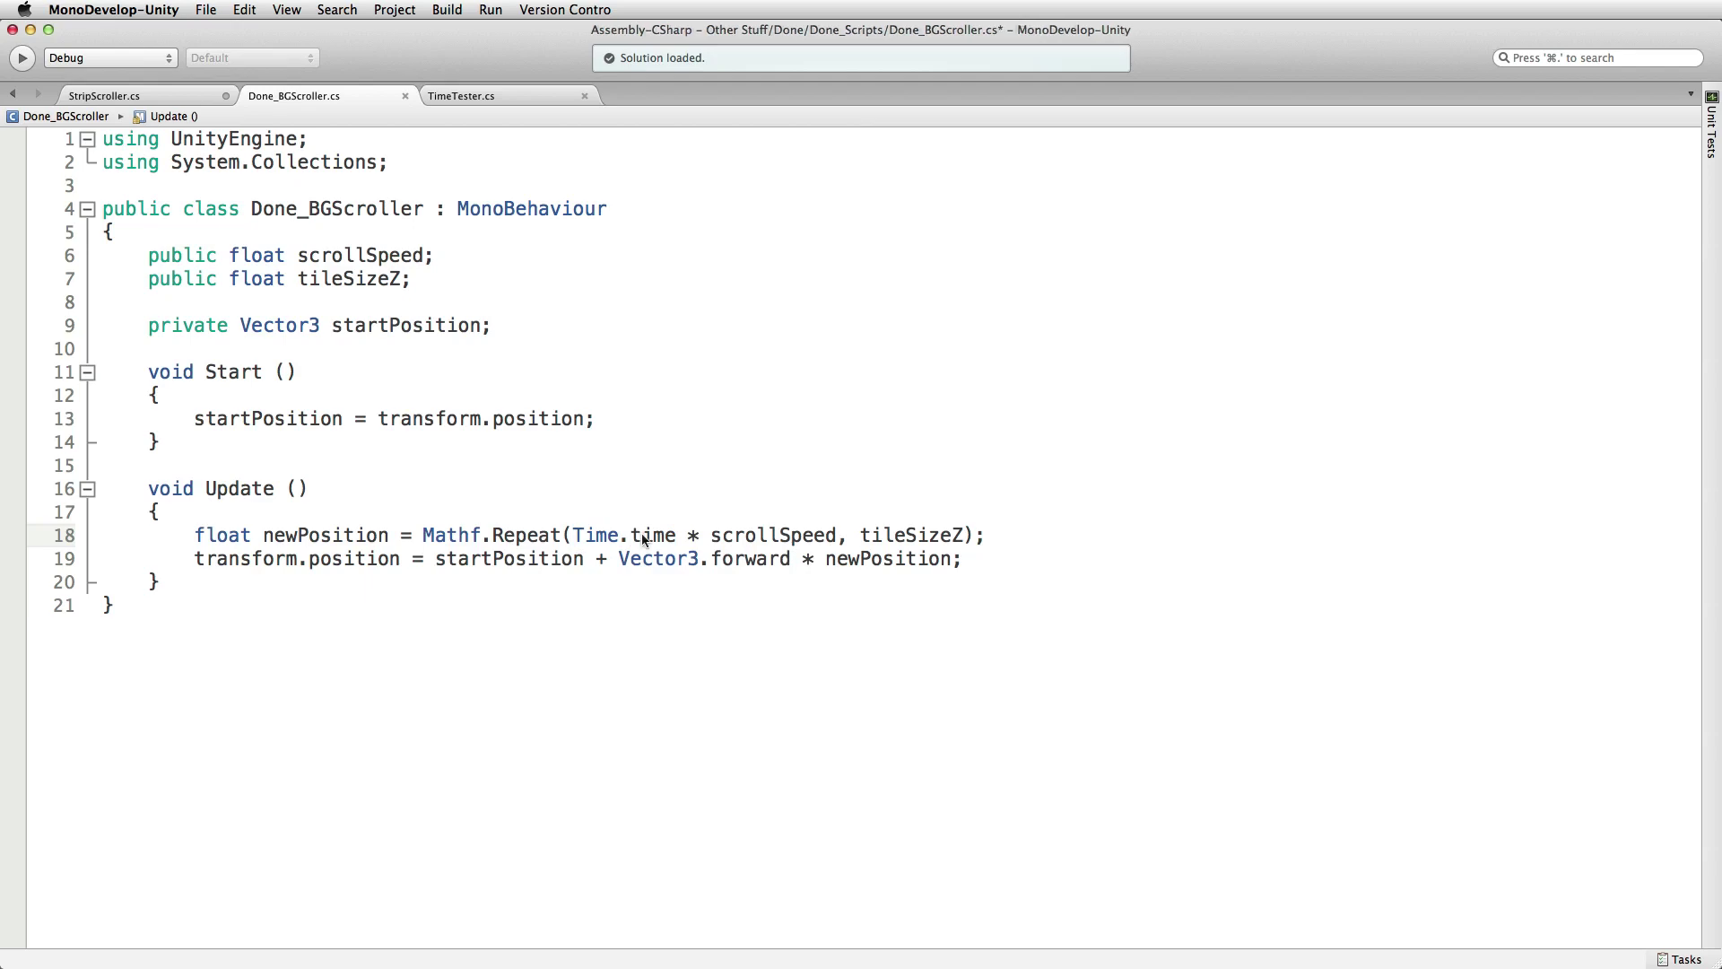
key(BackSpace)
text(deltT)
key(super+s)
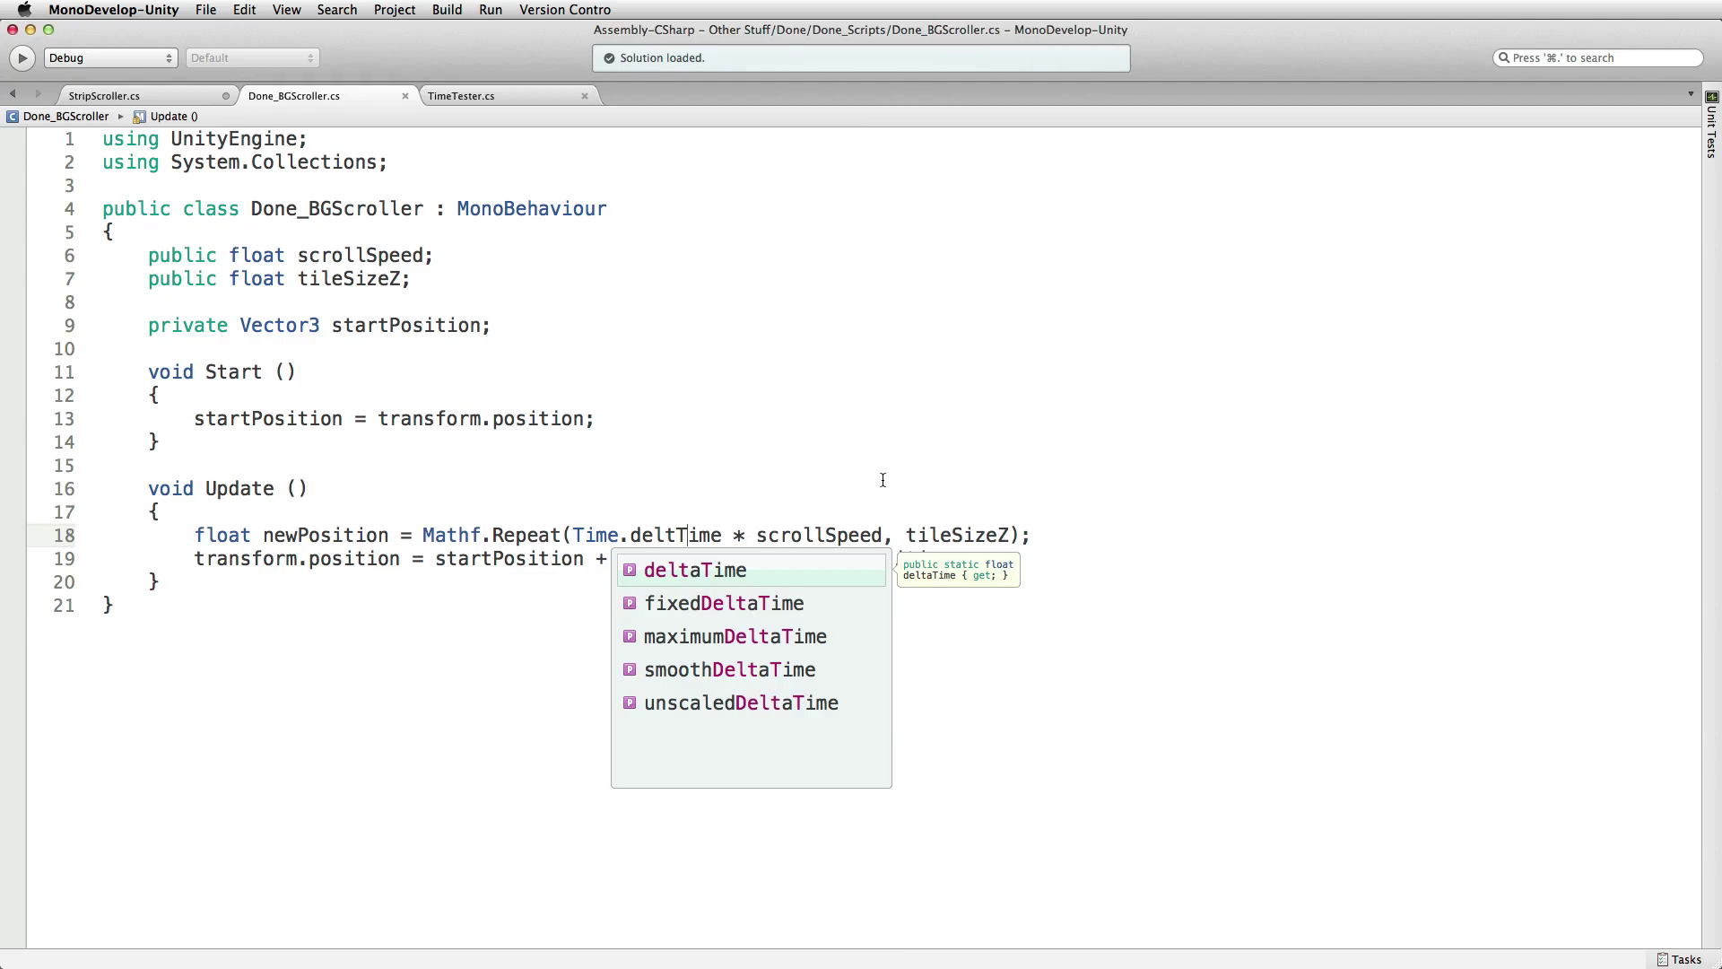
- Switch to Unity, stop the scene and clear the Console, opening the first Done_BGScroller.cs error at its source line
key(super+Tab)
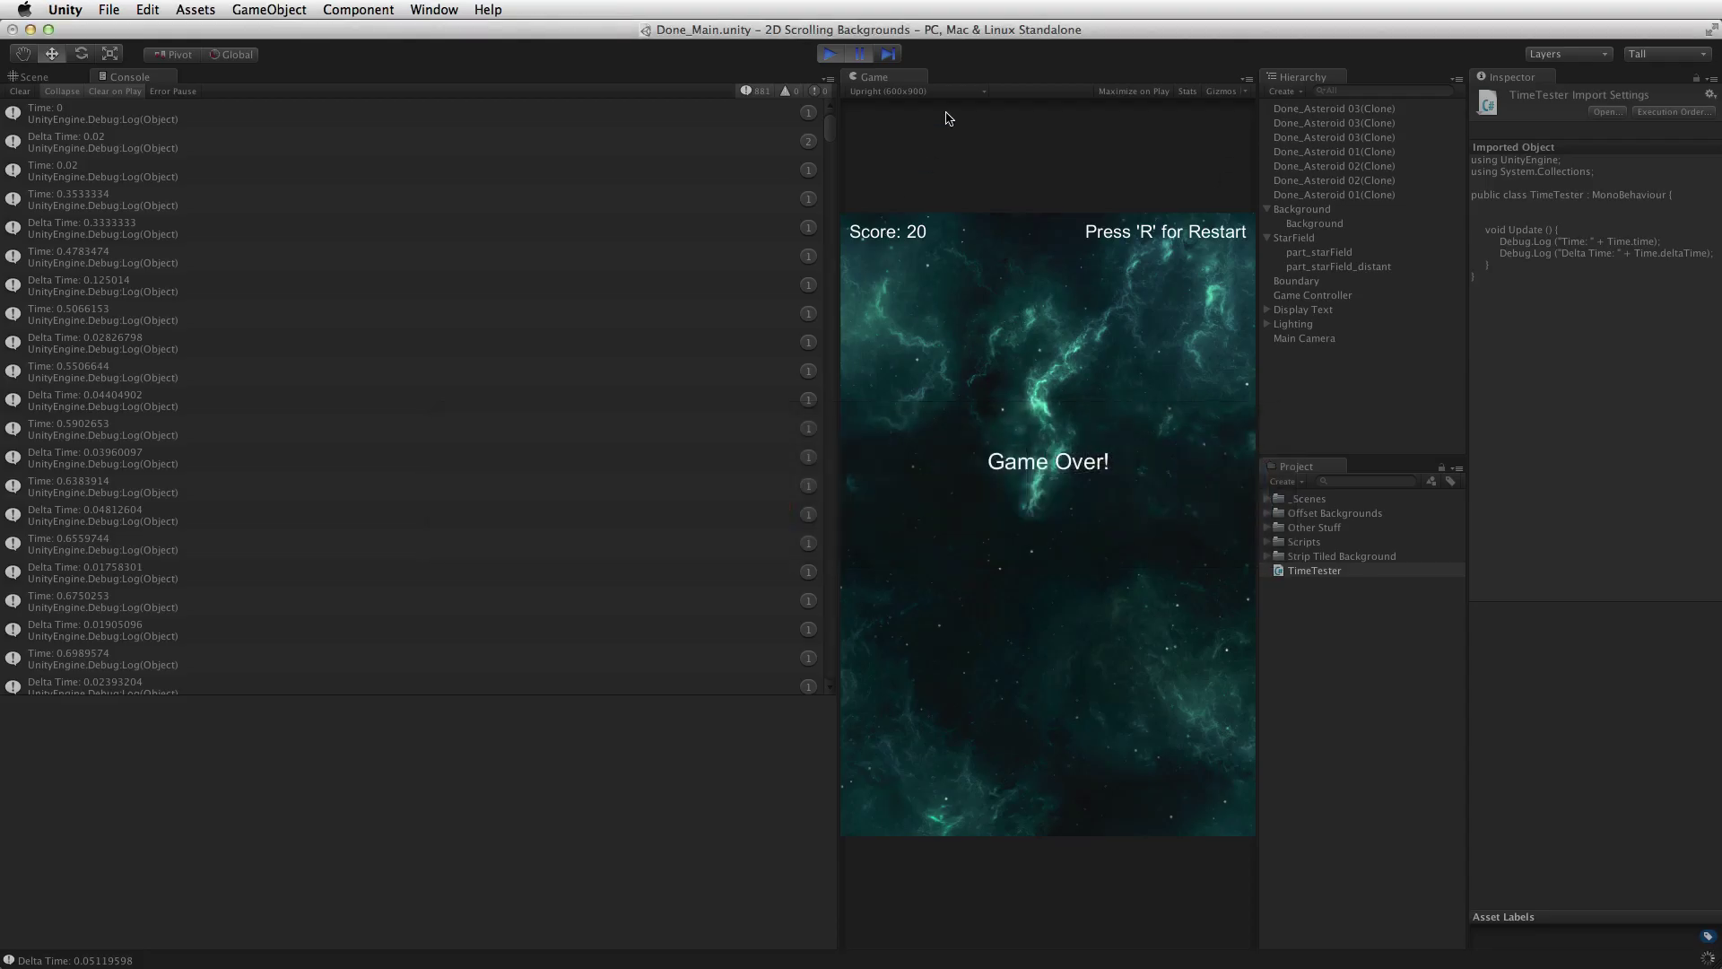
click(831, 58)
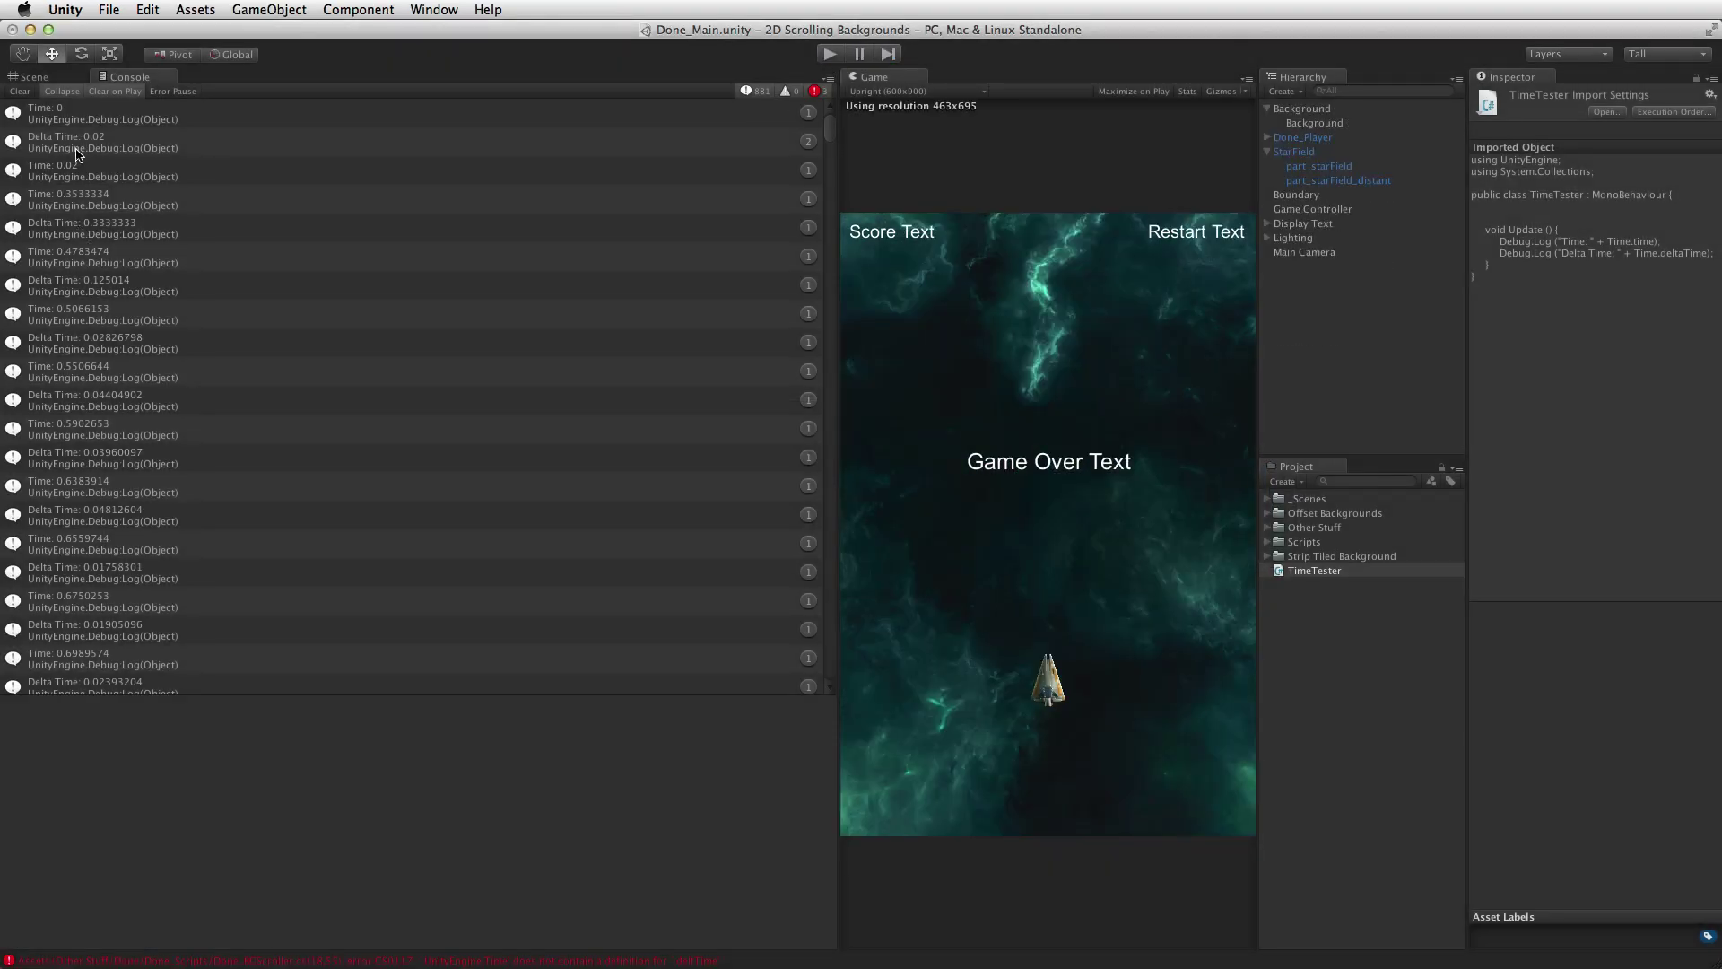
click(23, 93)
double_click(205, 126)
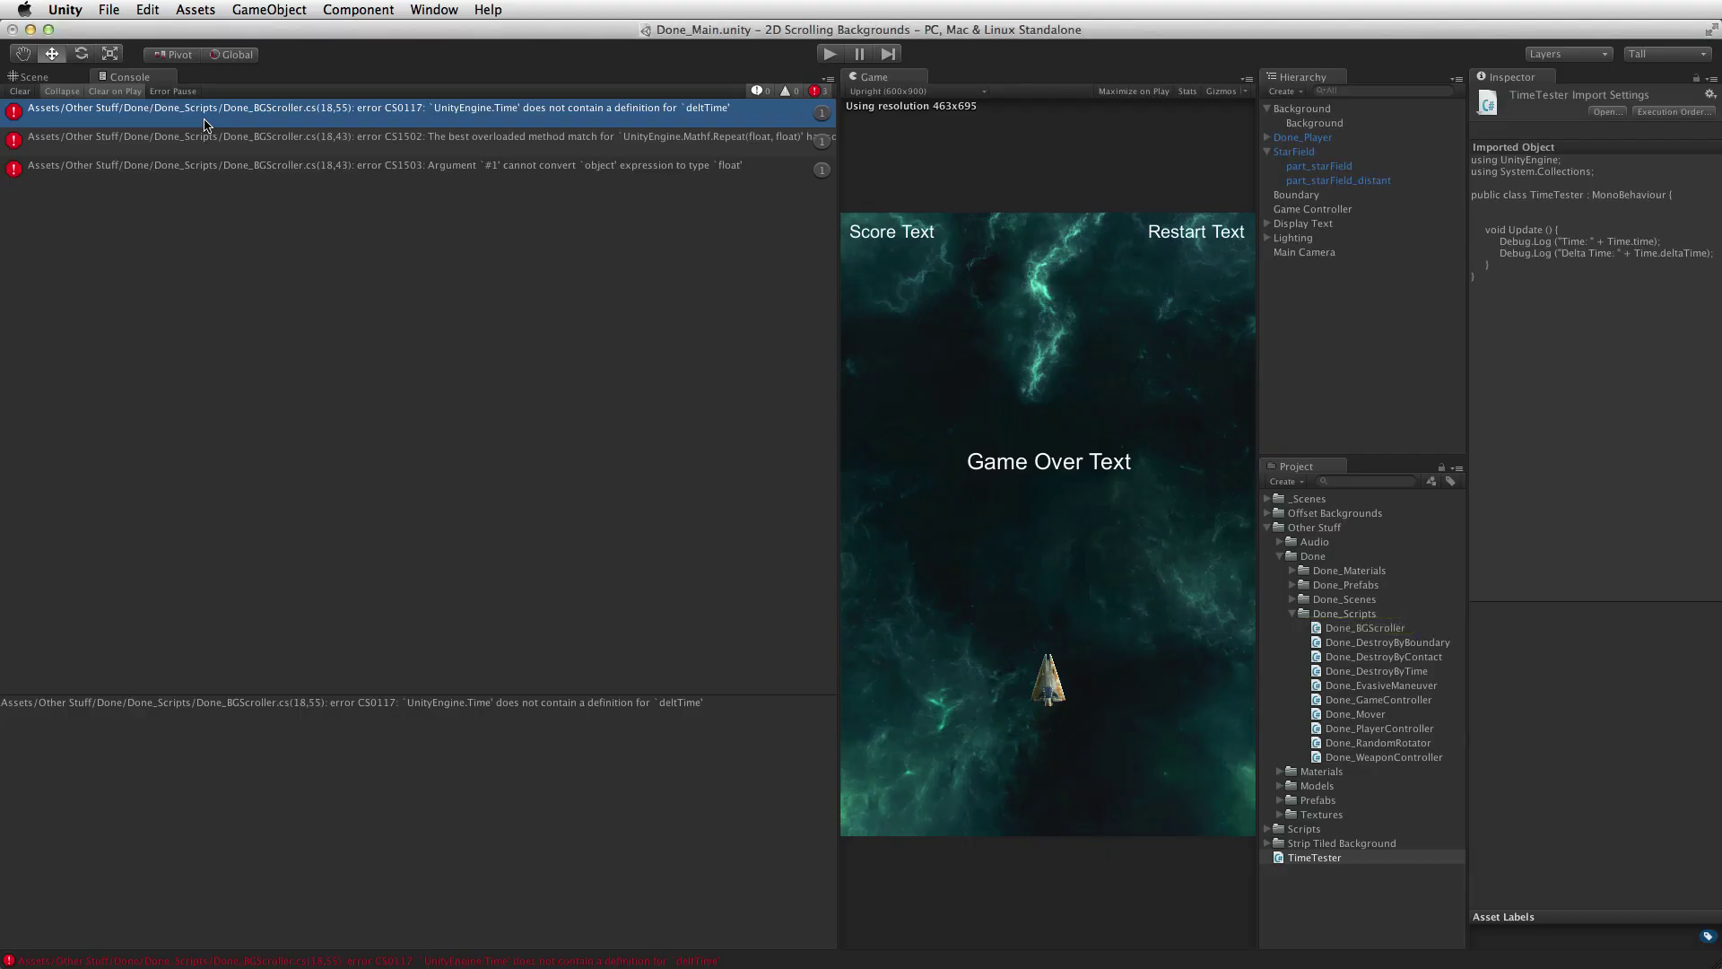
double_click(206, 125)
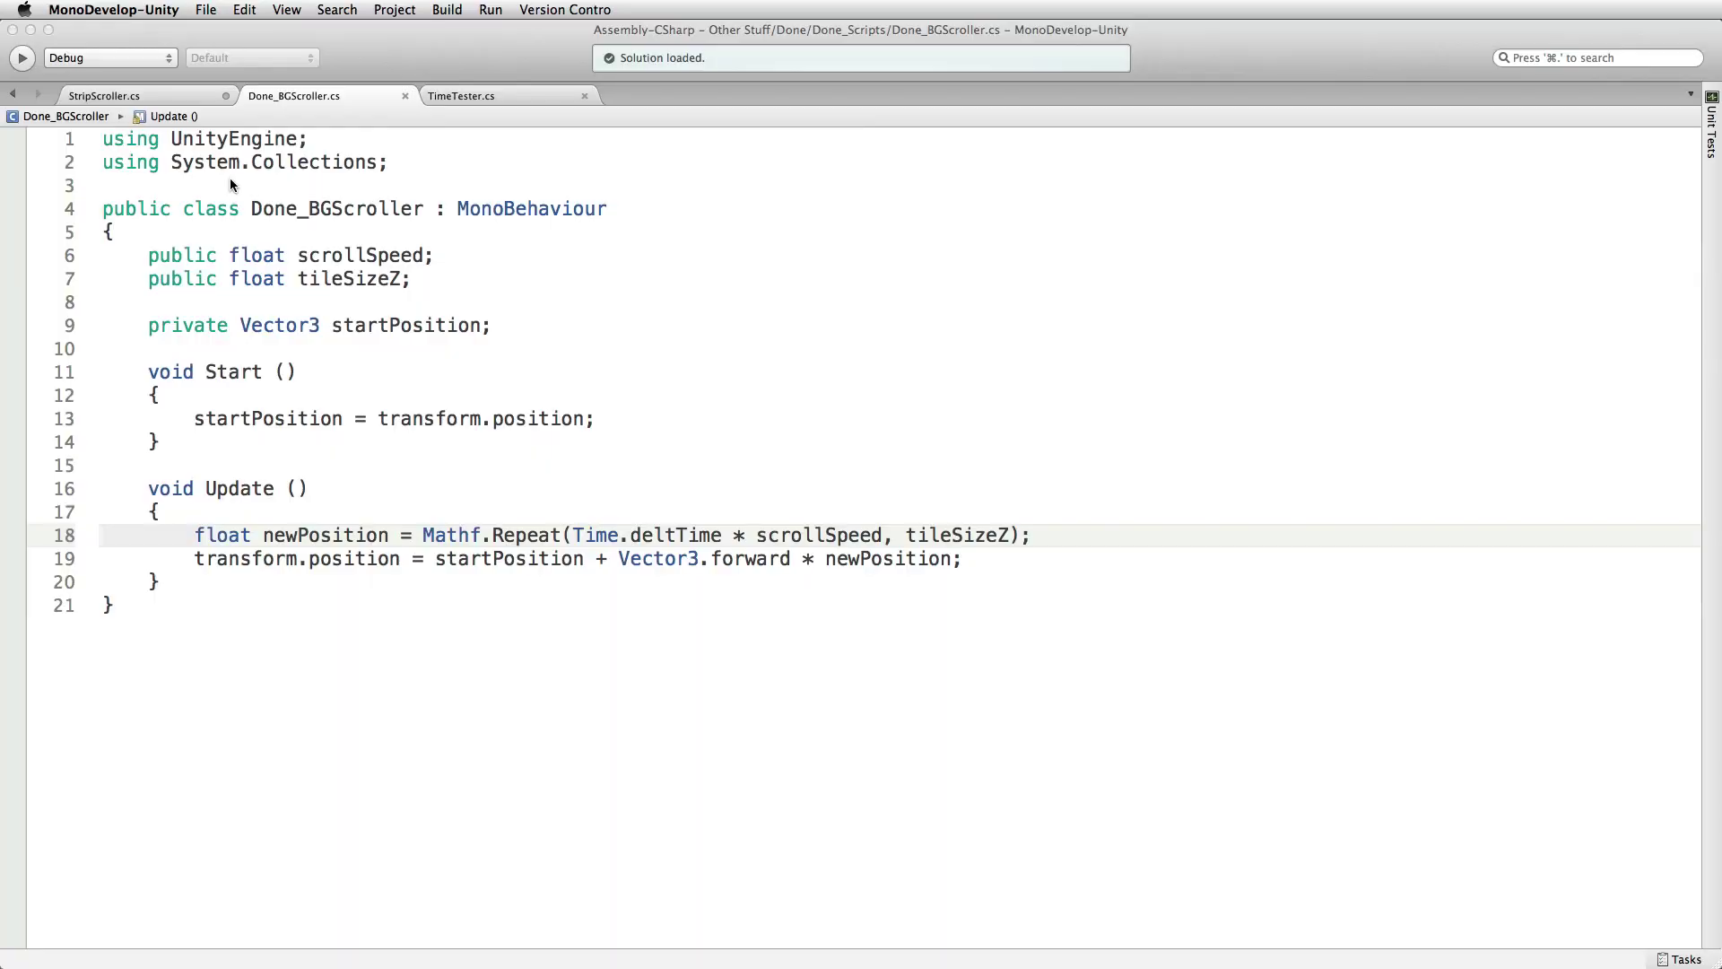
- Correct deltTime to deltaTime in Done_BGScroller's newPosition line and save the script
click(679, 535)
text(a)
key(super+s)
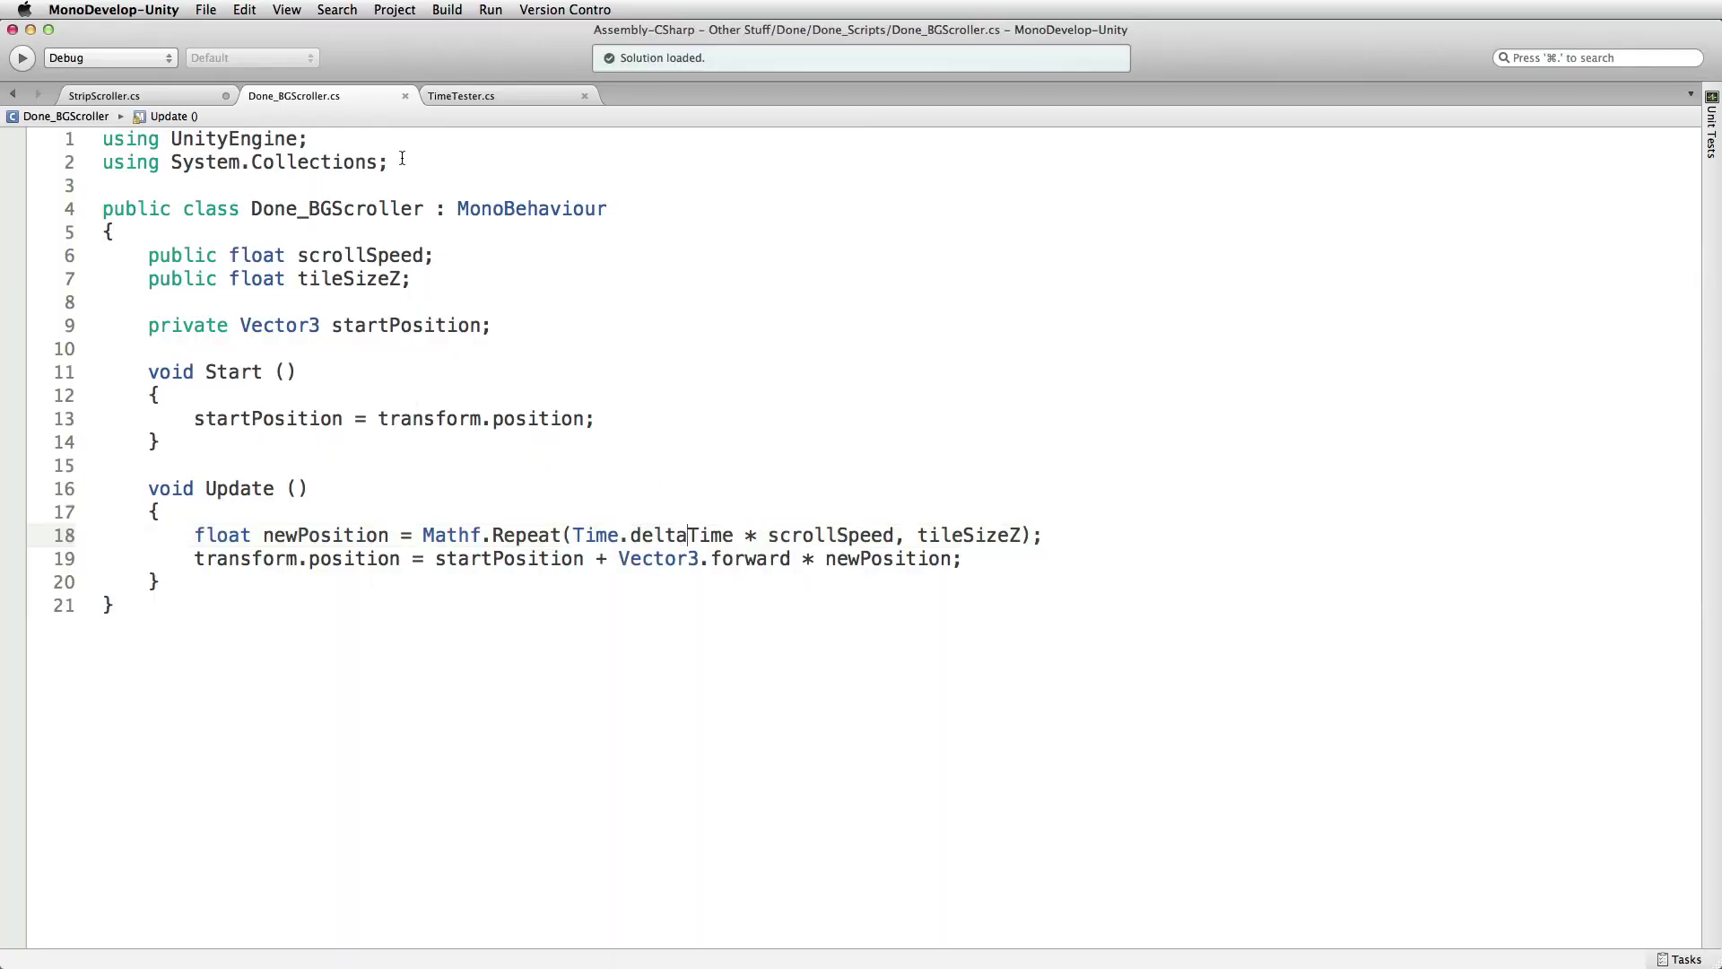
- Switch to Unity, play the scene, examine the parent Background object's Z position while it runs, and stop playback
key(super+Tab)
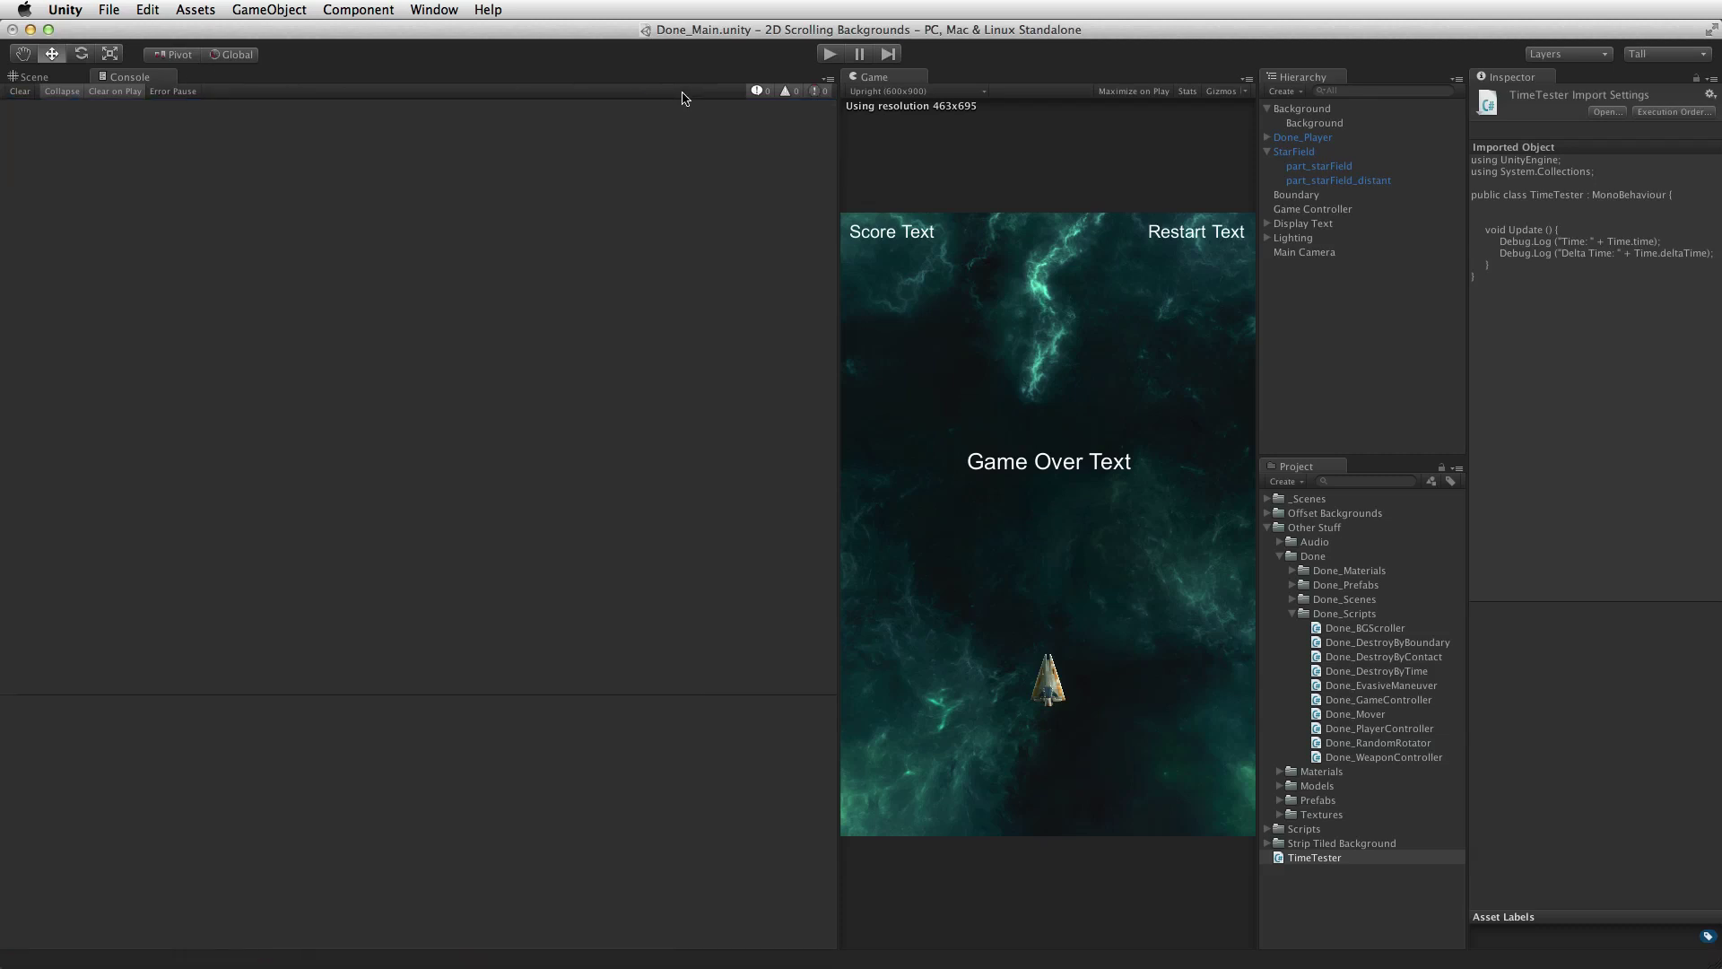
click(829, 55)
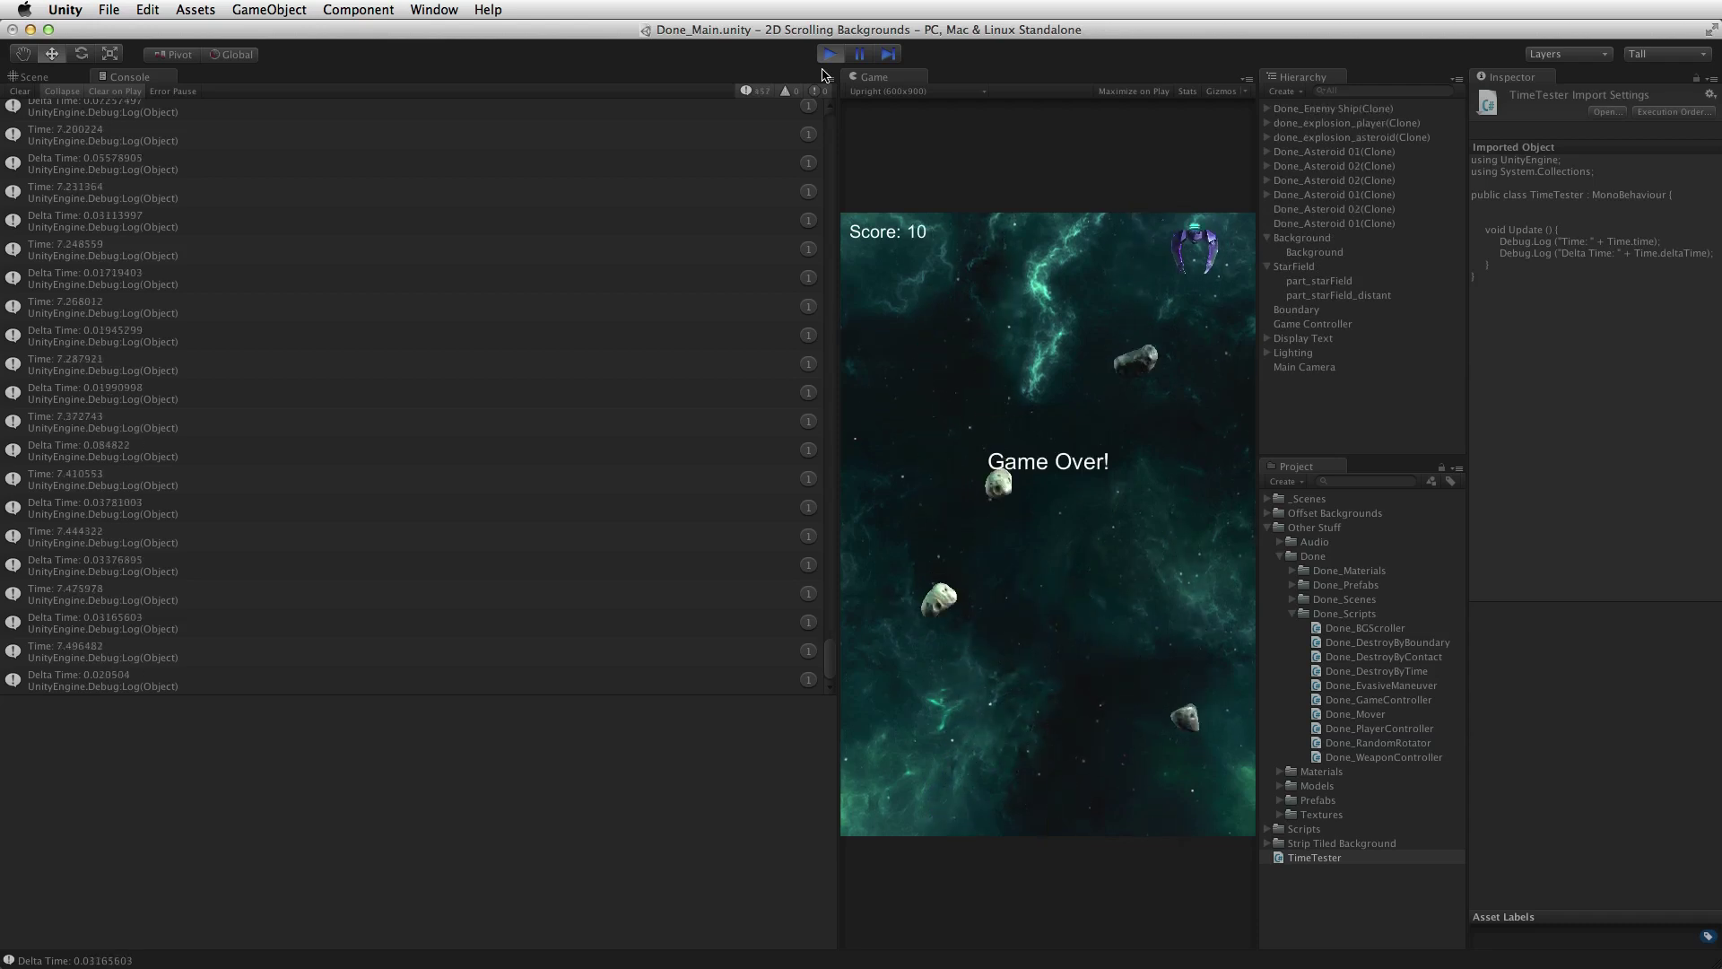
click(1312, 231)
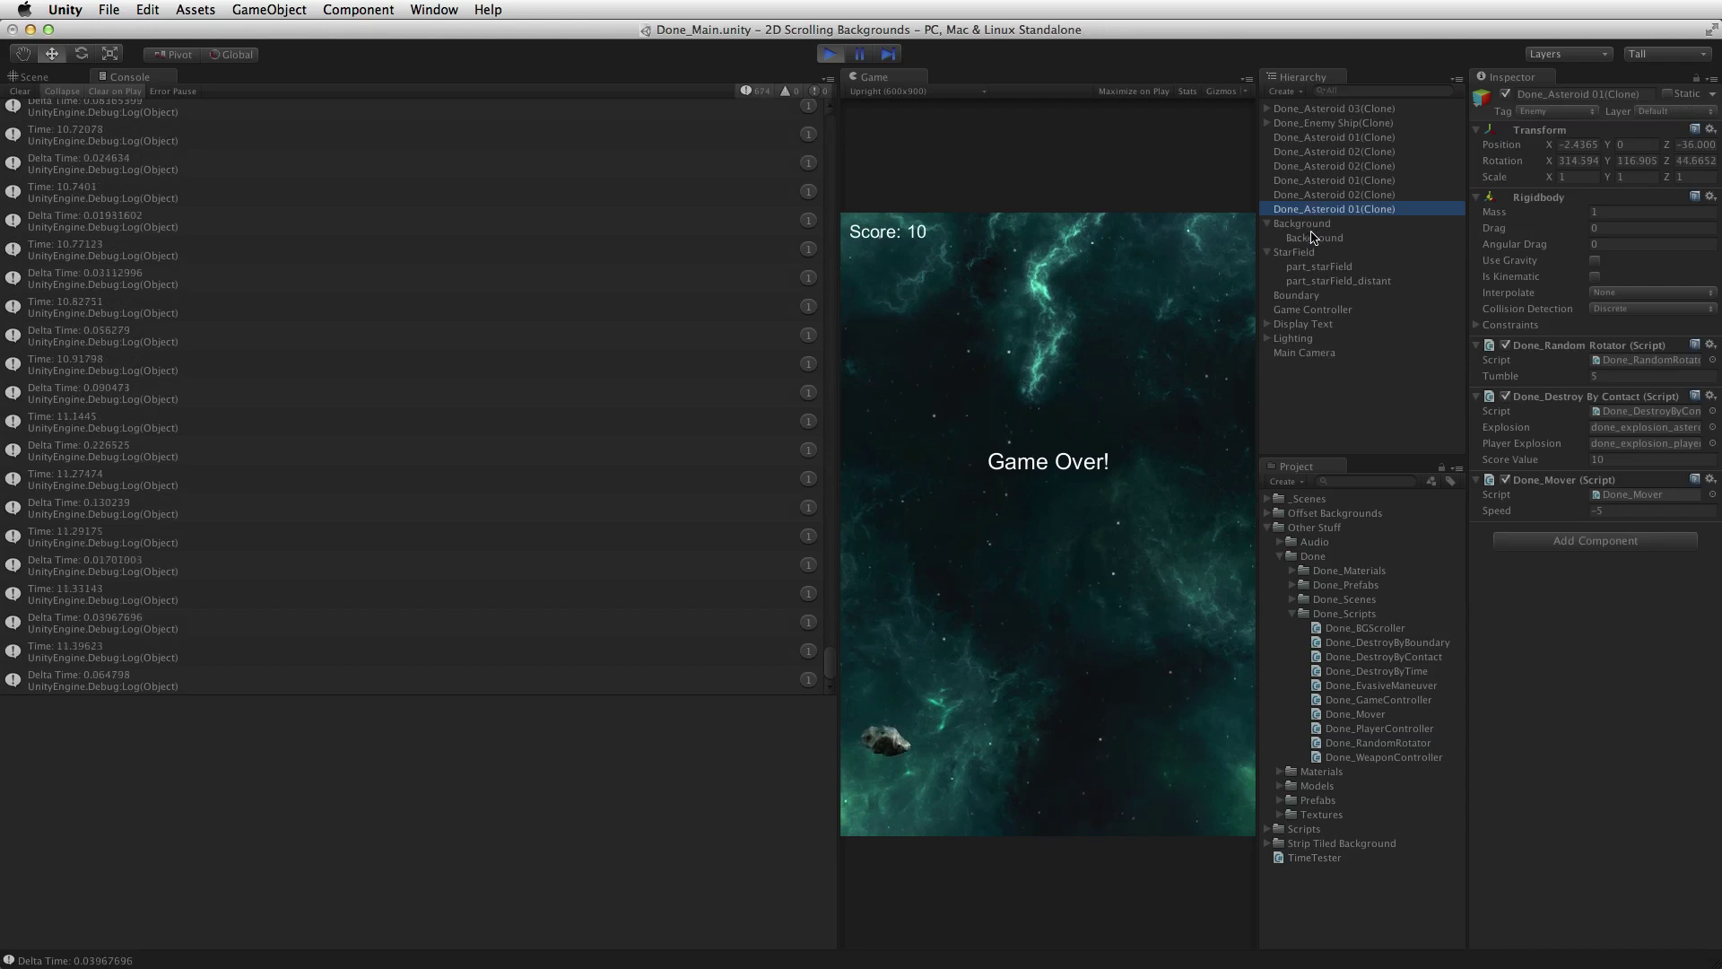
key(Down)
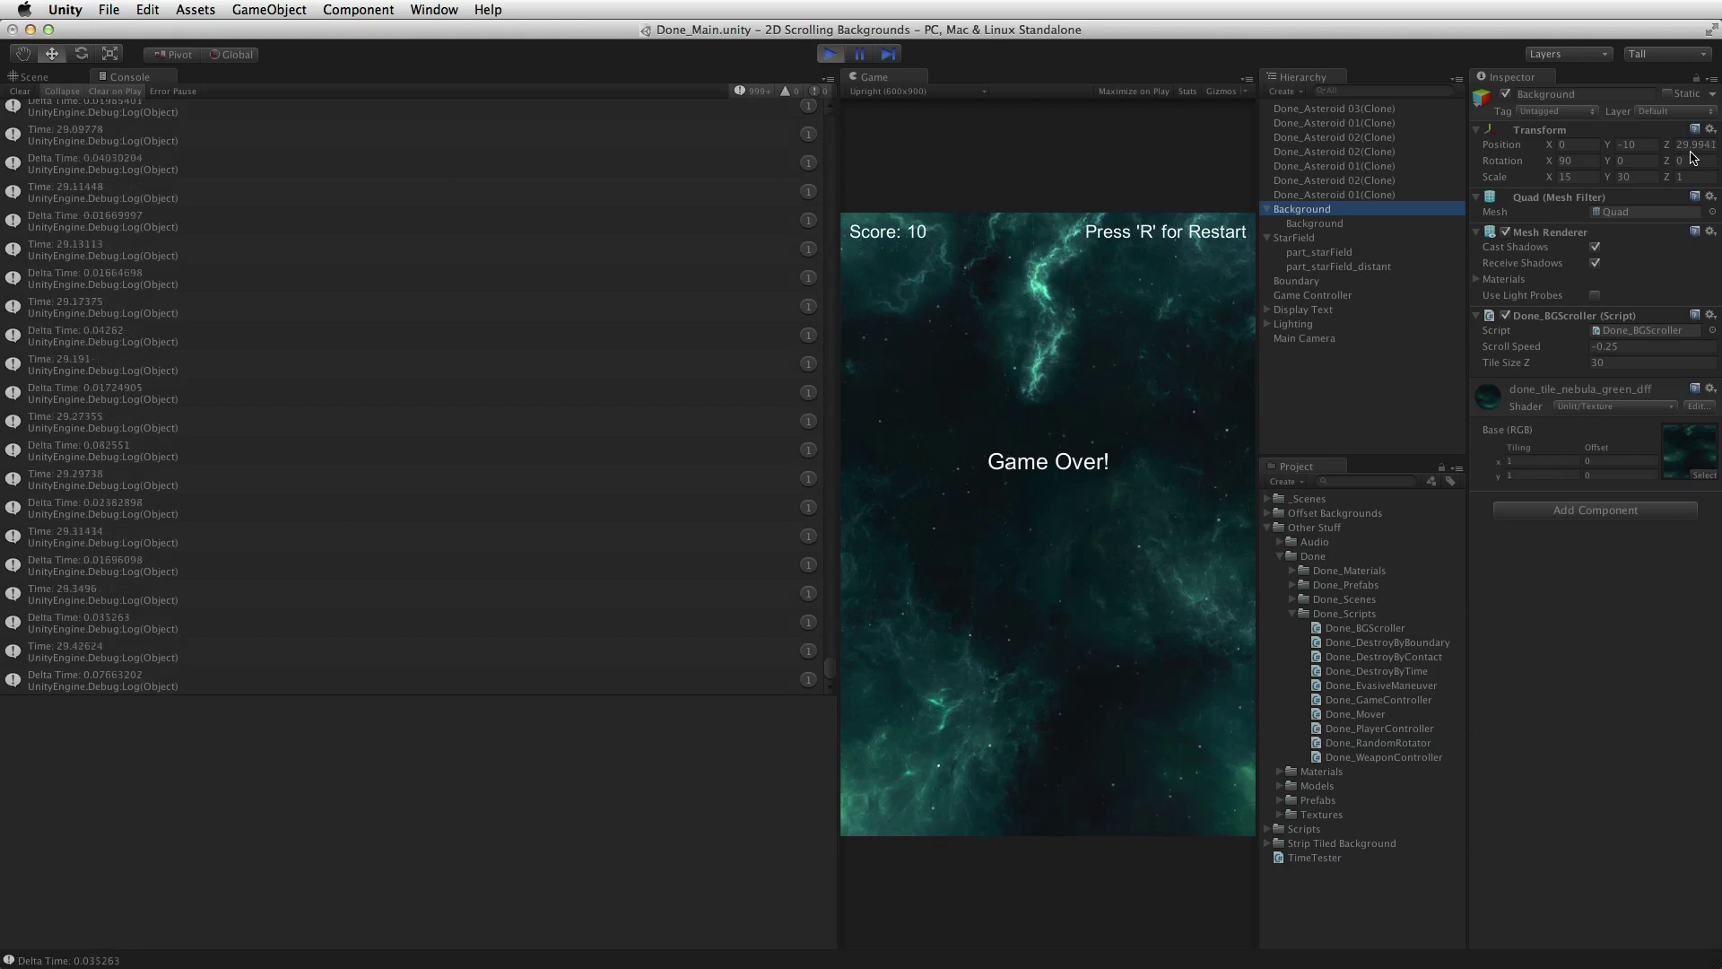
key(super+p)
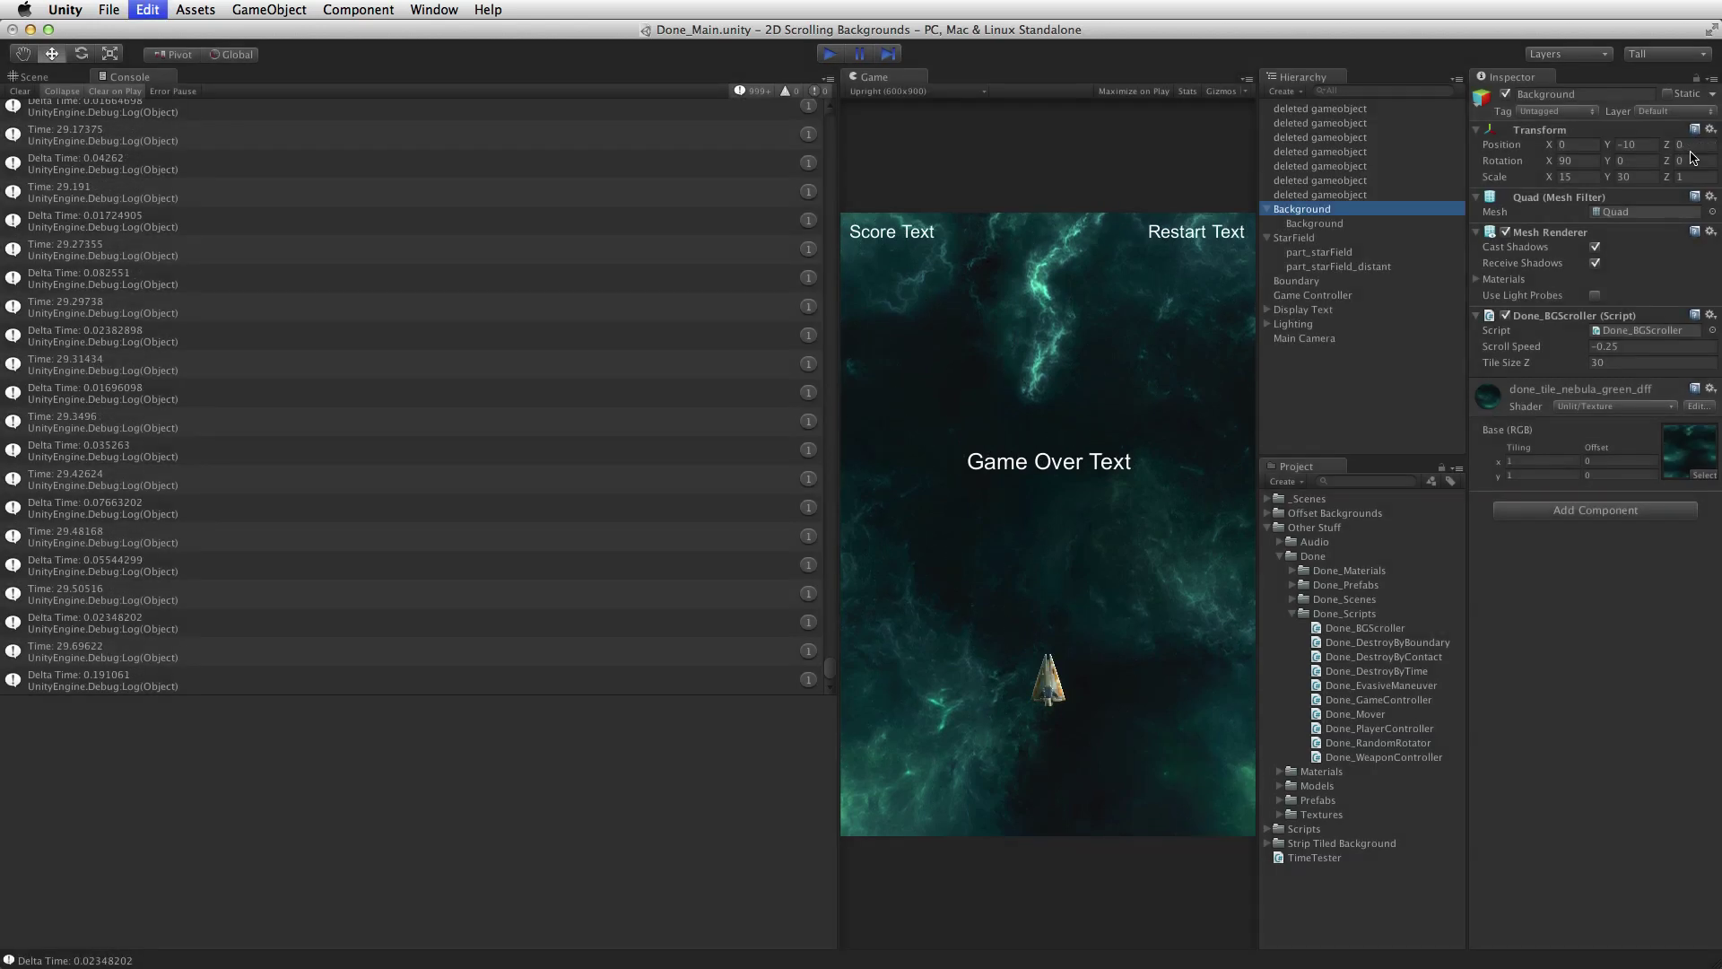